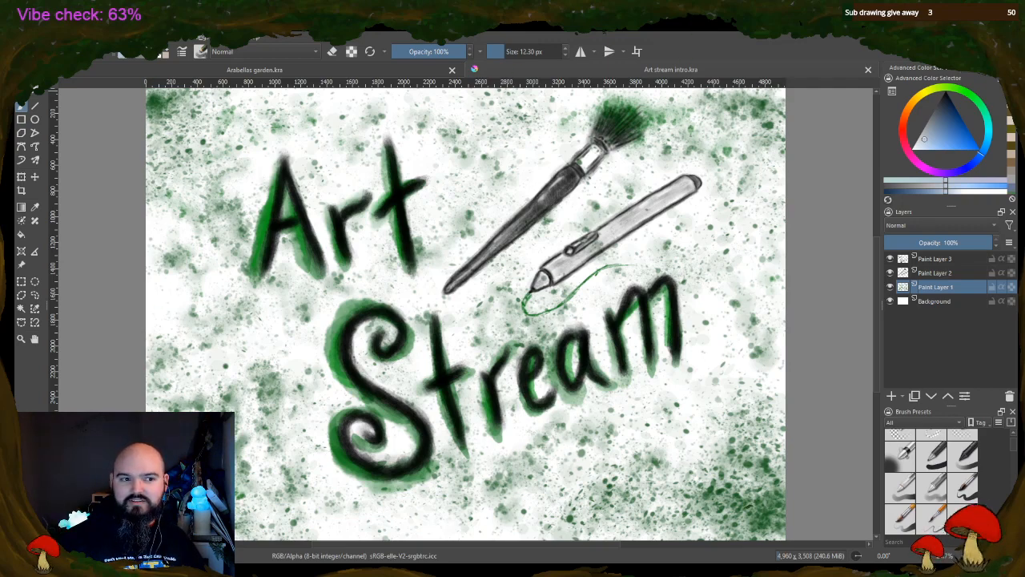
Bring up the Arabellas garden.kra document and reset its canvas rotation so the parrot painting sits straight
left_click(375, 72)
scroll(968, 346, "up", 2)
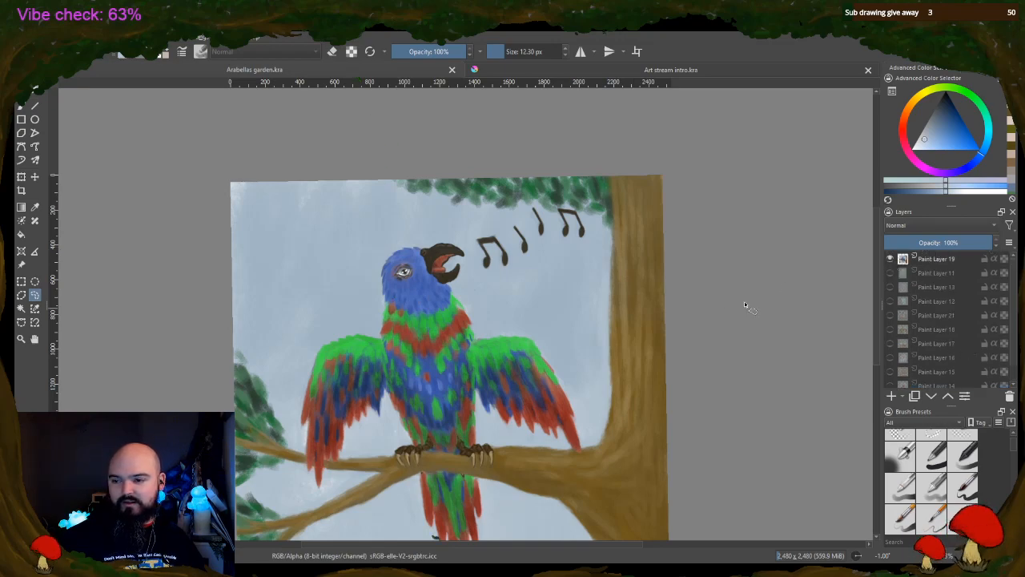
mouse_move(878, 239)
left_mouse_down()
mouse_move(877, 277)
mouse_move(874, 268)
left_mouse_up()
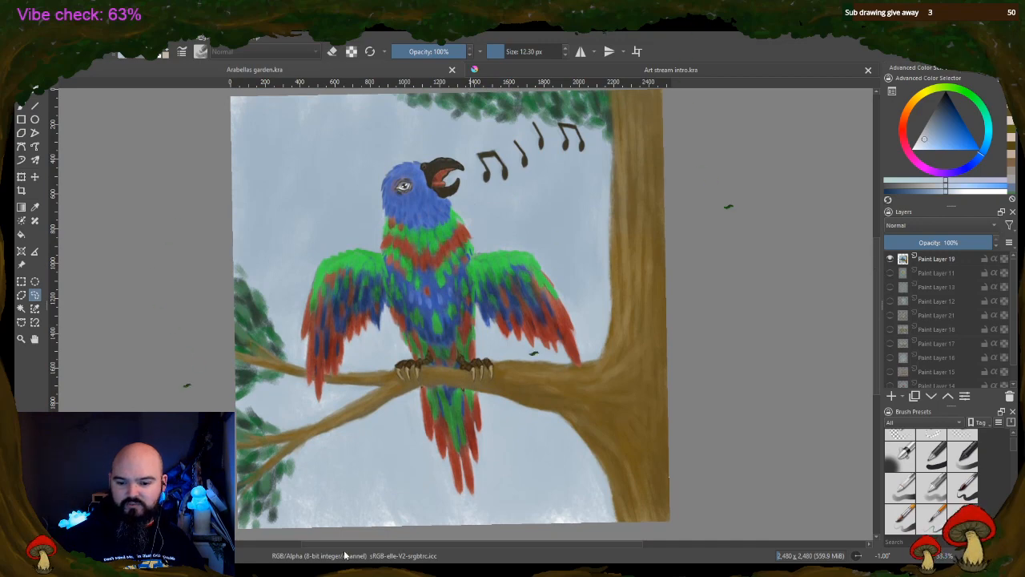
left_click_drag(366, 549, 353, 549)
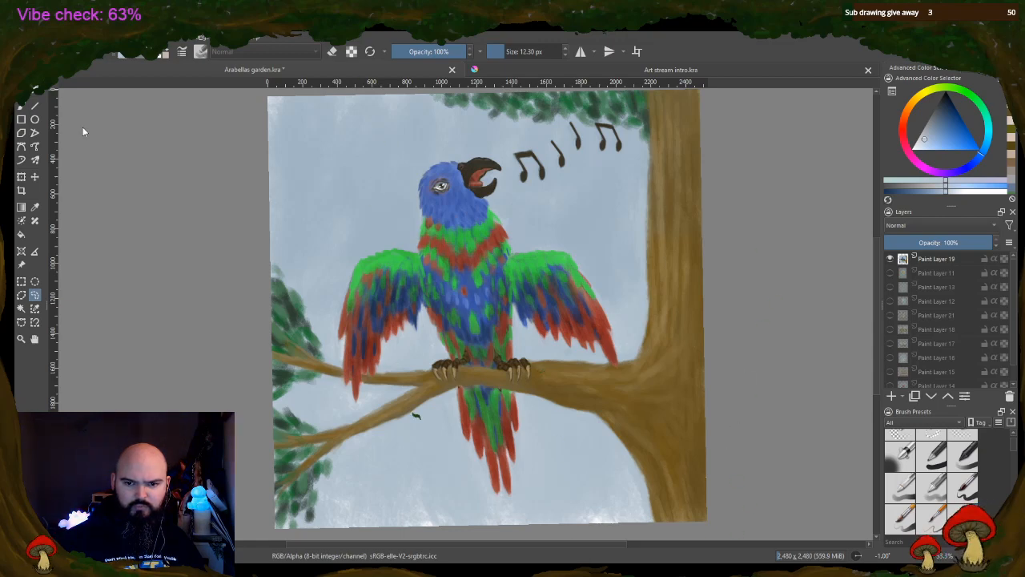
key("5")
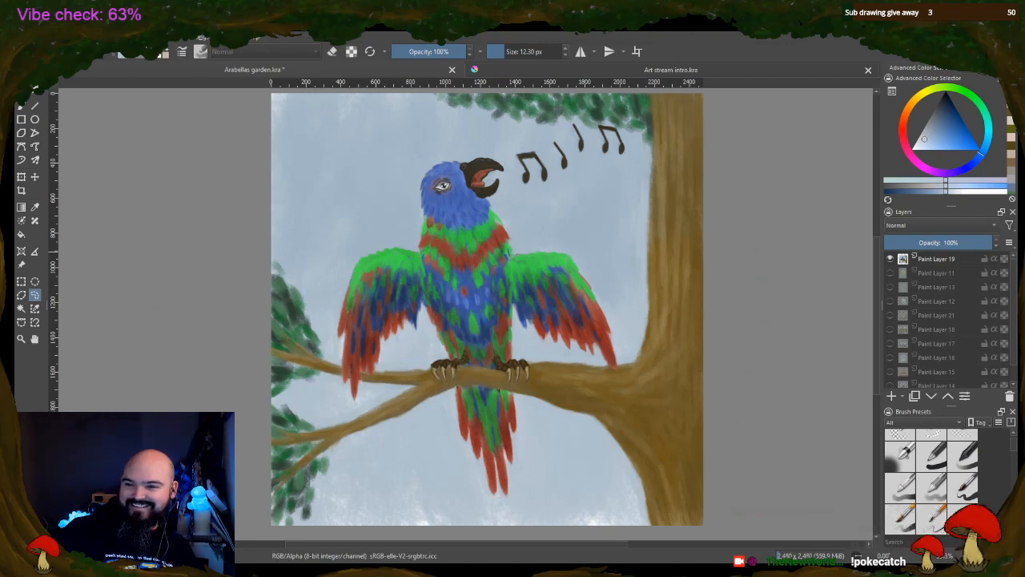
Hide the parrot on Paint Layer 19 and preview Paint Layers 11, 13 and 12 one at a time
left_click(890, 259)
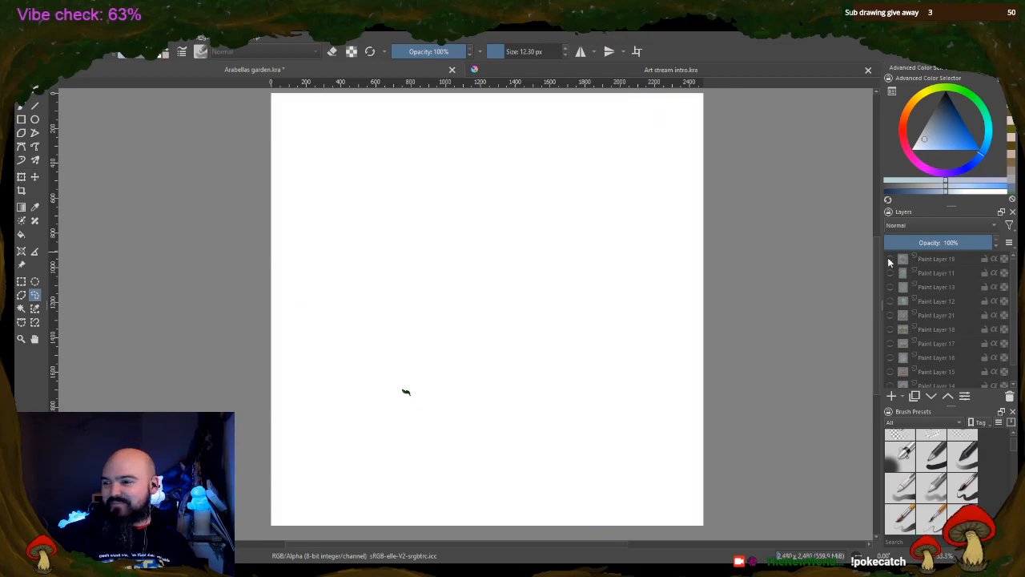
left_click(891, 273)
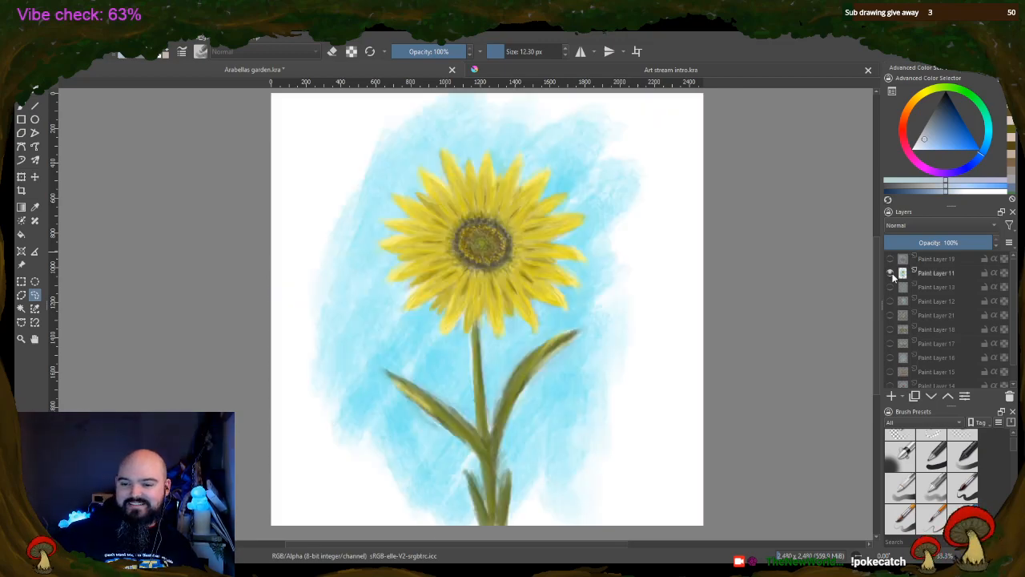
left_click(890, 272)
left_click(890, 287)
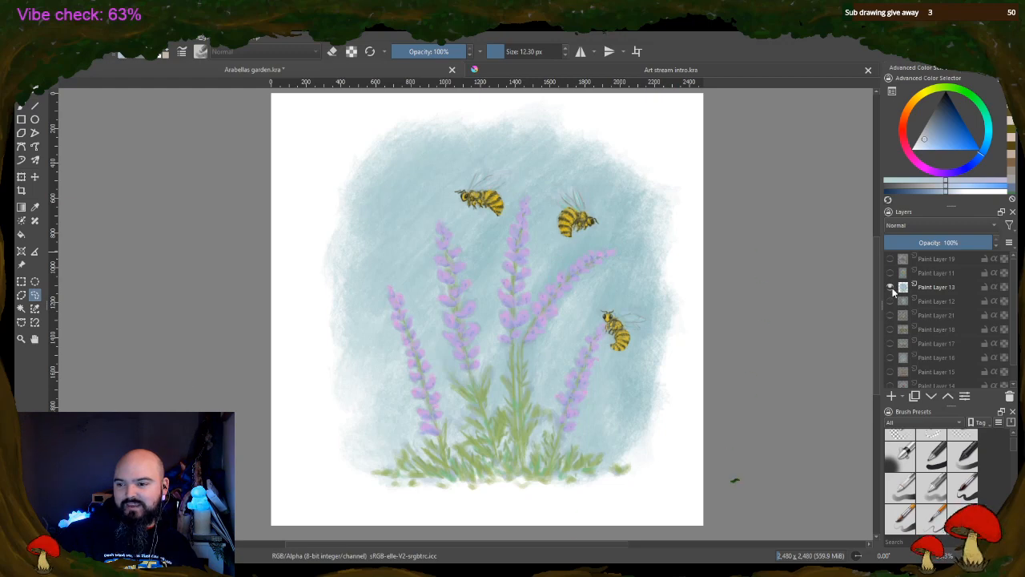
left_click(890, 286)
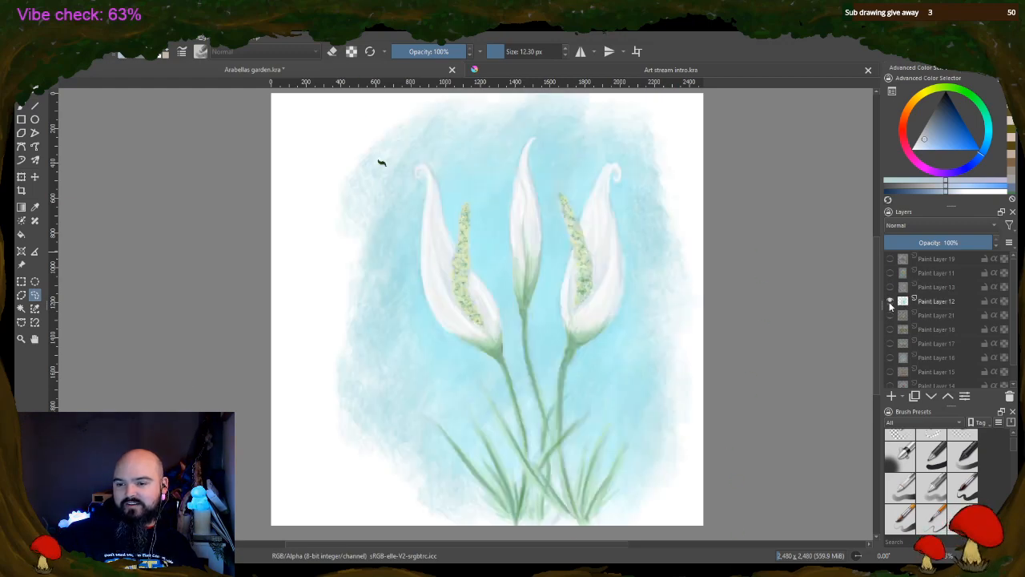
left_click(891, 301)
Preview the family picnic, gardening children and cockatoo tree paintings on Paint Layers 21, 18 and 17 individually
left_click(891, 315)
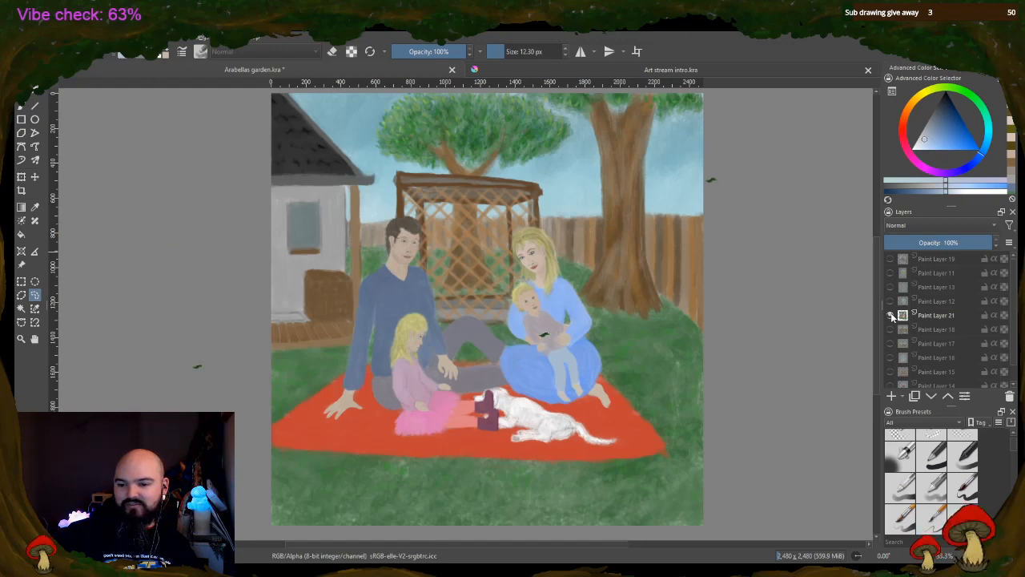
left_click(891, 315)
left_click(891, 329)
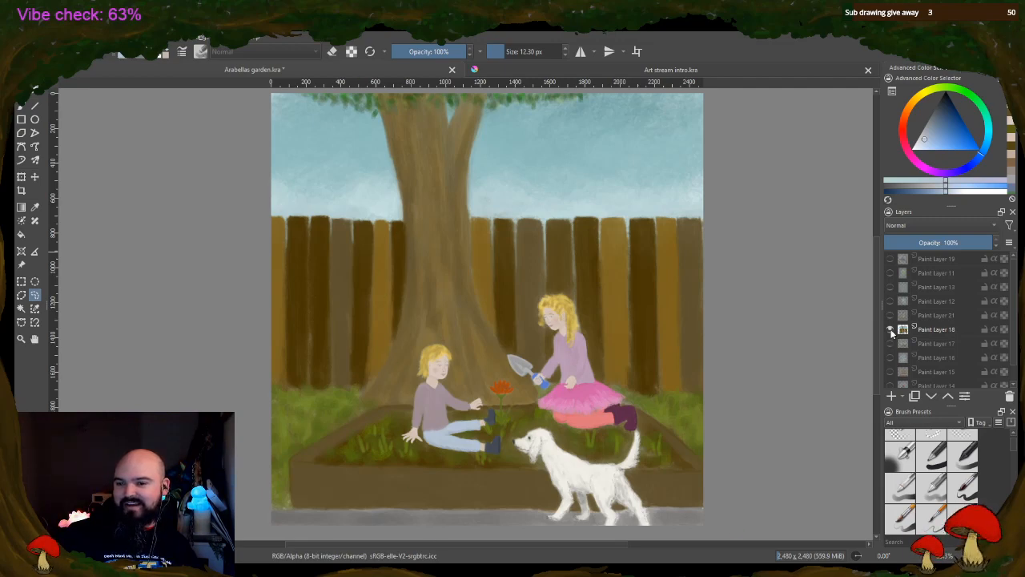
left_click(891, 329)
left_click(889, 343)
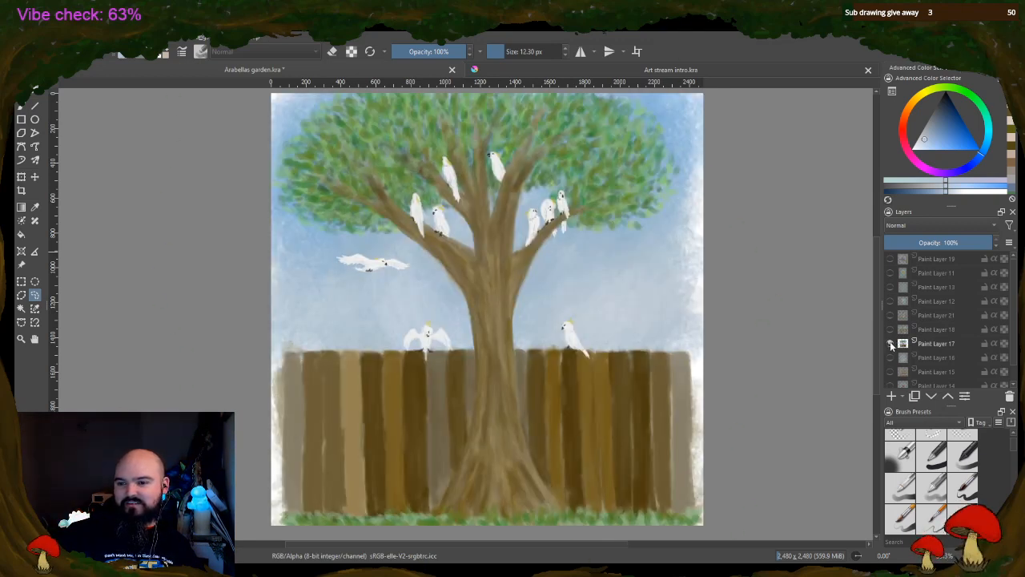
left_click(890, 343)
Preview the daisy chain, garden bed and roses on Paint Layers 16, 15 and 14, hiding each after viewing
left_click(890, 357)
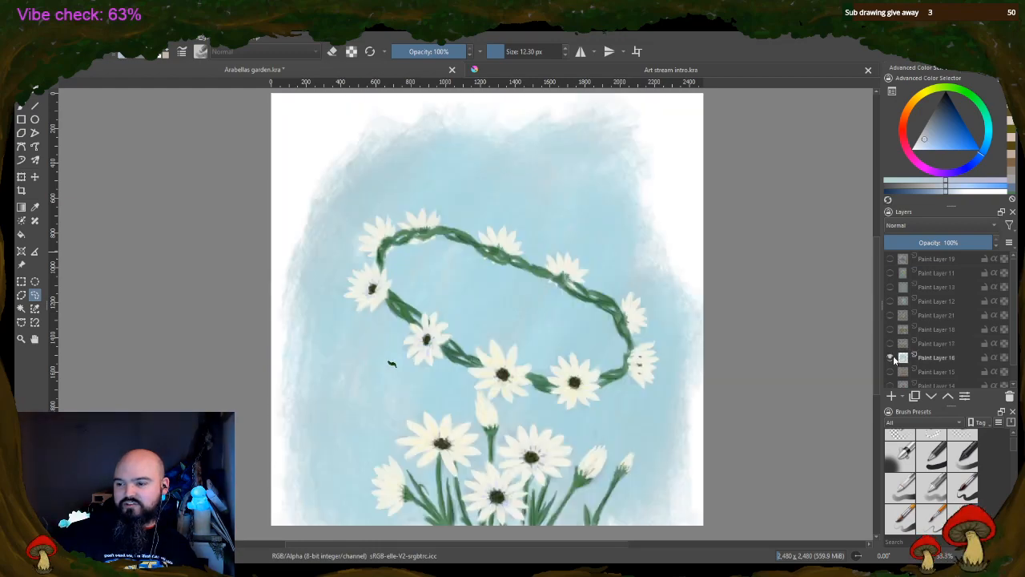
scroll(894, 356, "down", 1)
left_click(890, 338)
left_click(890, 352)
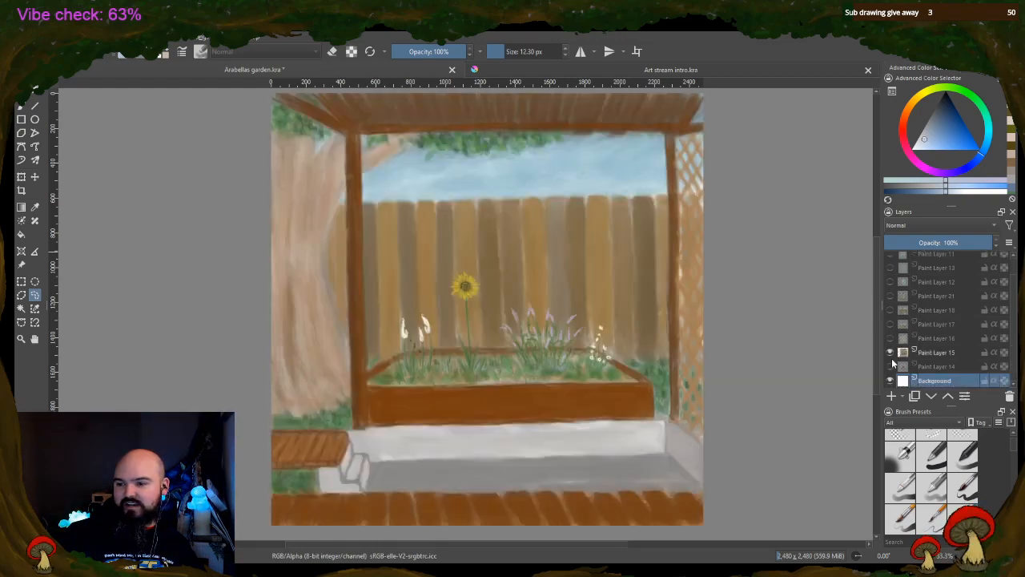
left_click(890, 352)
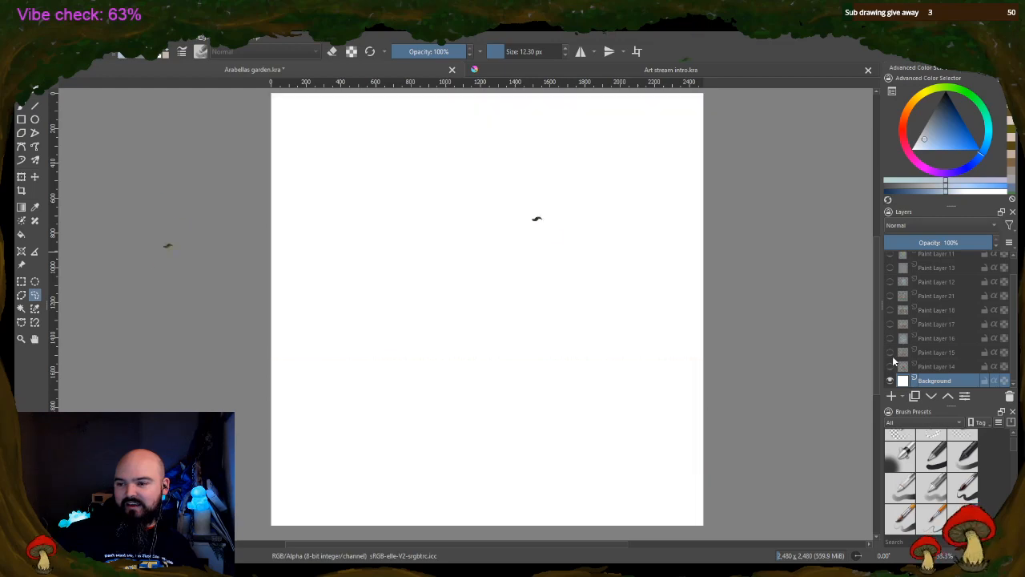
left_click(890, 367)
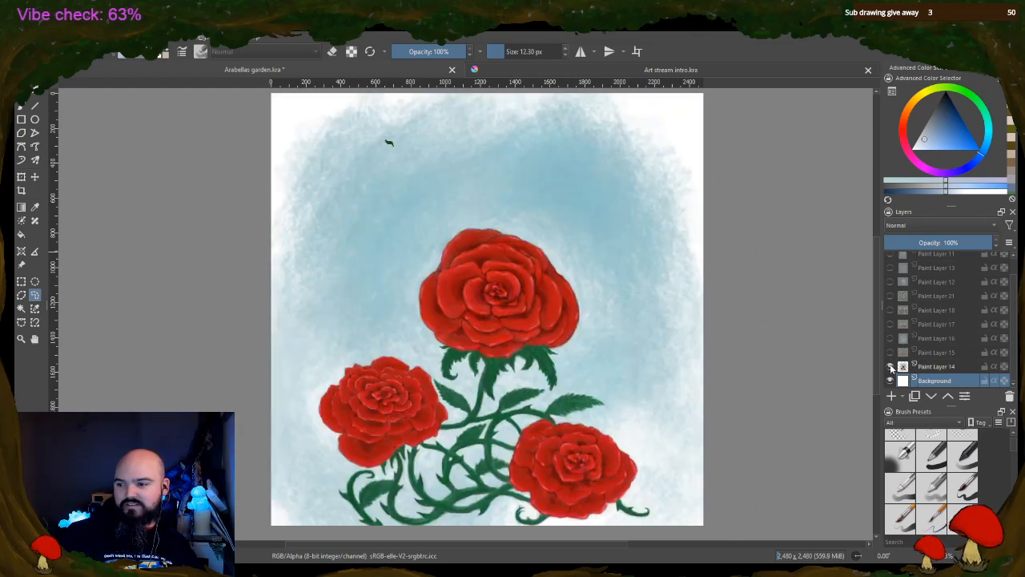
left_click(890, 366)
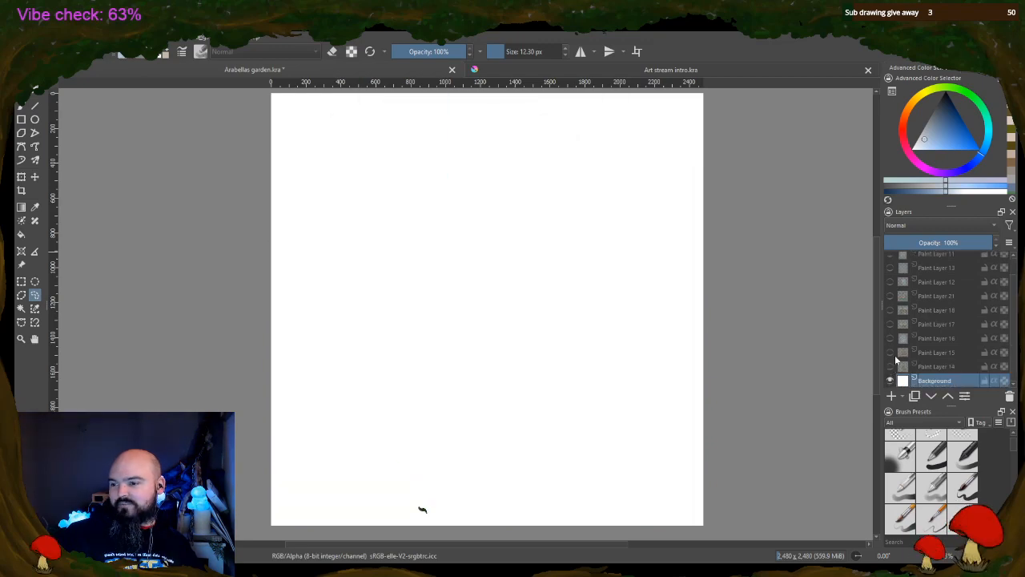
Look again at Paint Layers 15, 16 and 17 in turn, leaving each hidden
left_click(890, 353)
left_click(891, 353)
left_click(890, 338)
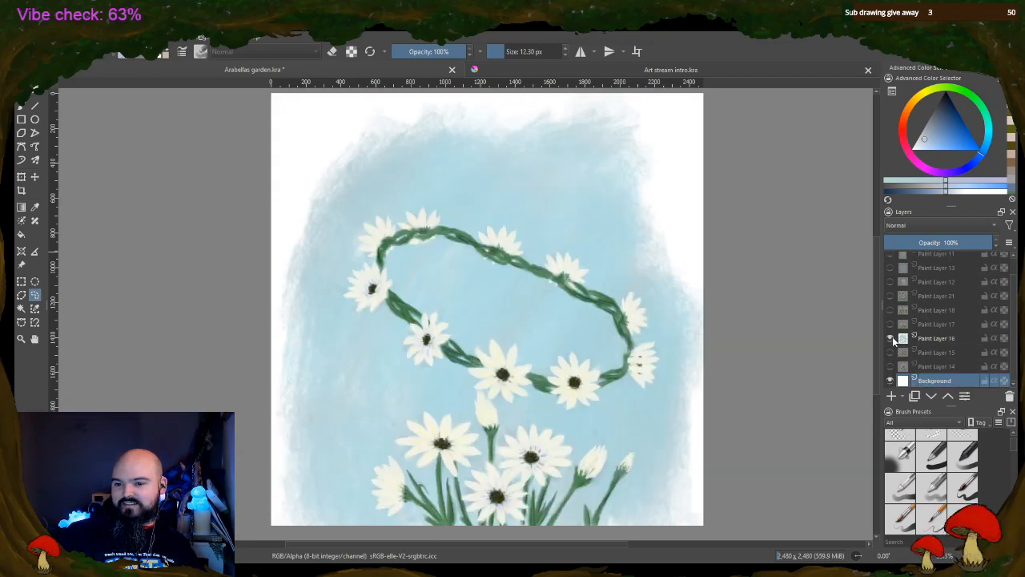
left_click(890, 338)
left_click(890, 323)
left_click(890, 323)
Show Paint Layers 21, 18 and 12 over one another, and hide all three again
left_click(888, 300)
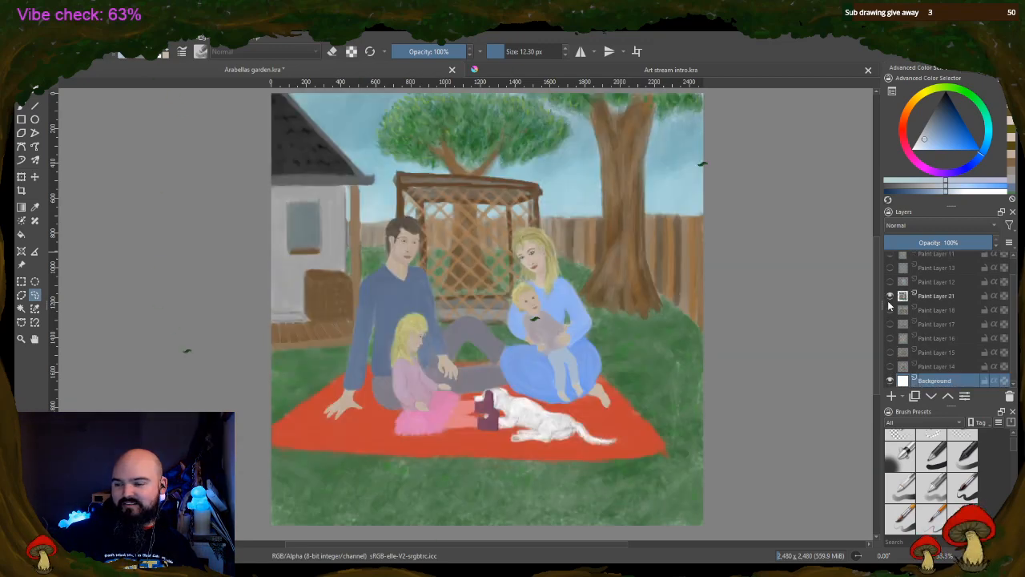
left_click(890, 310)
left_click(889, 282)
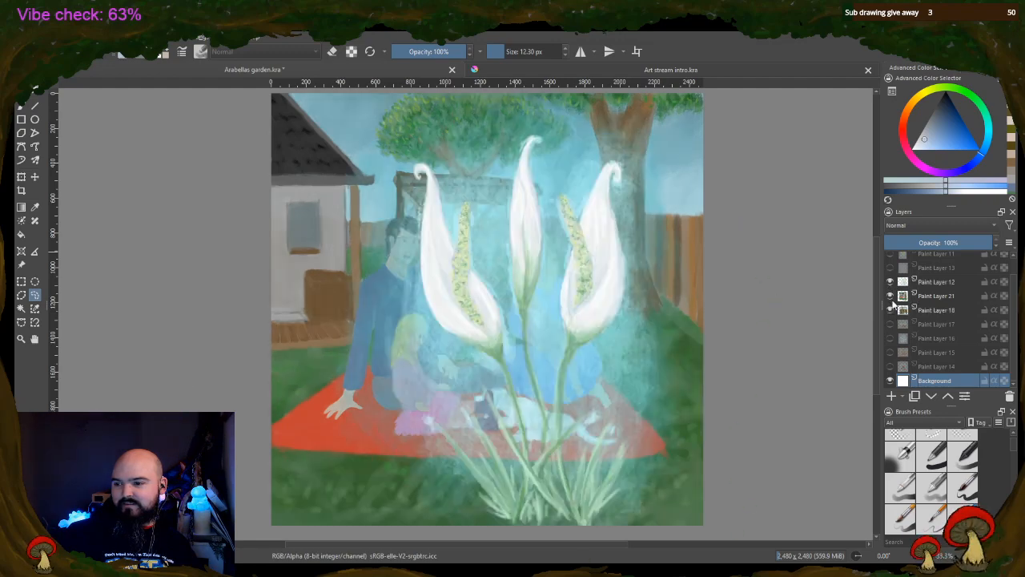
left_click(890, 296)
left_click(890, 310)
left_click(890, 282)
View Paint Layers 21, 18 and 15 separately to compare the picnic, gardening and garden bed scenes
left_click(890, 296)
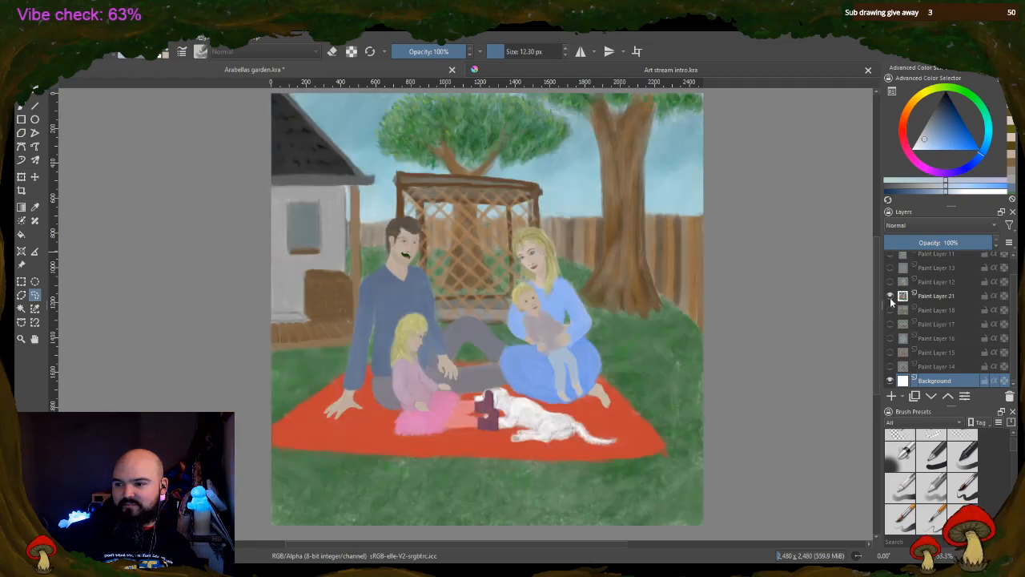
left_click(890, 296)
left_click(890, 310)
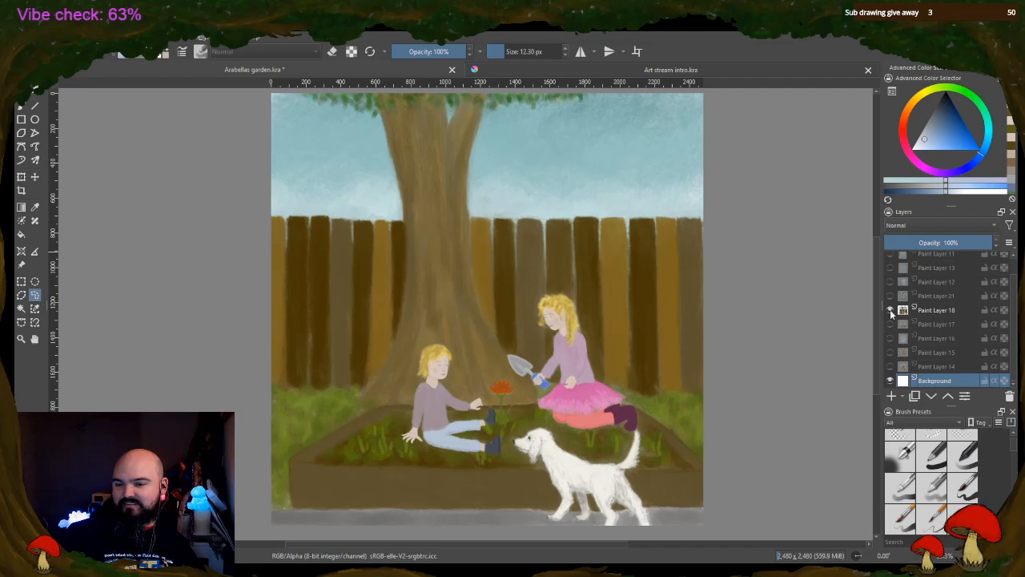
left_click(890, 310)
left_click(891, 352)
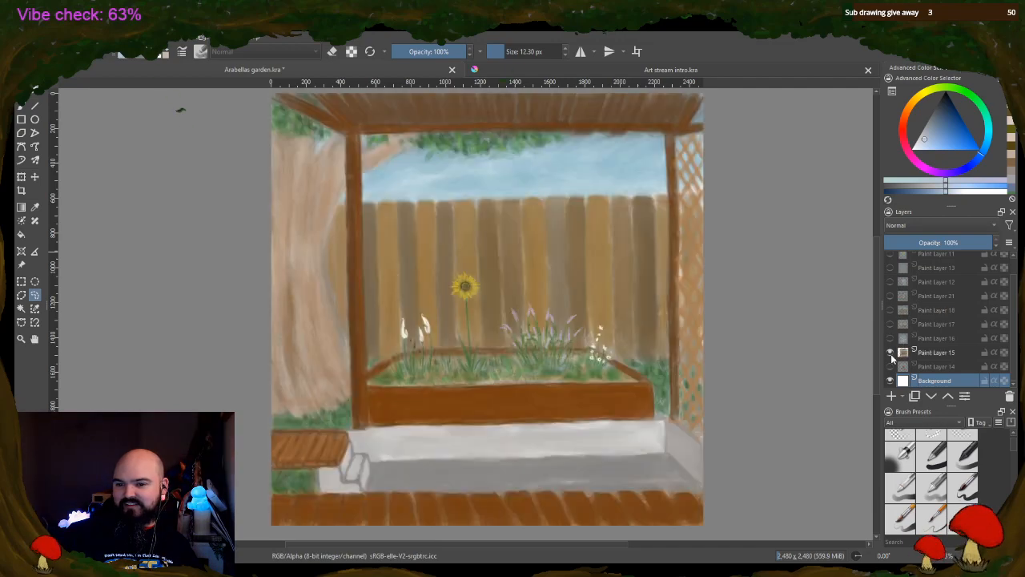
left_click(890, 352)
Flip through Paint Layers 17, 16, 21 and 18 by showing and hiding each one
left_click(891, 324)
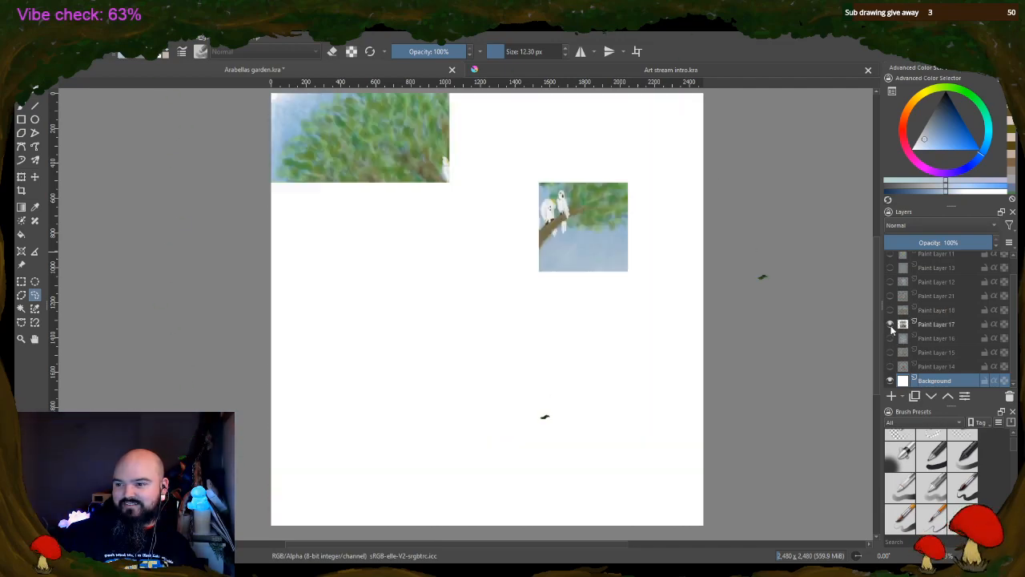
left_click(890, 324)
left_click(890, 338)
left_click(890, 338)
left_click(890, 295)
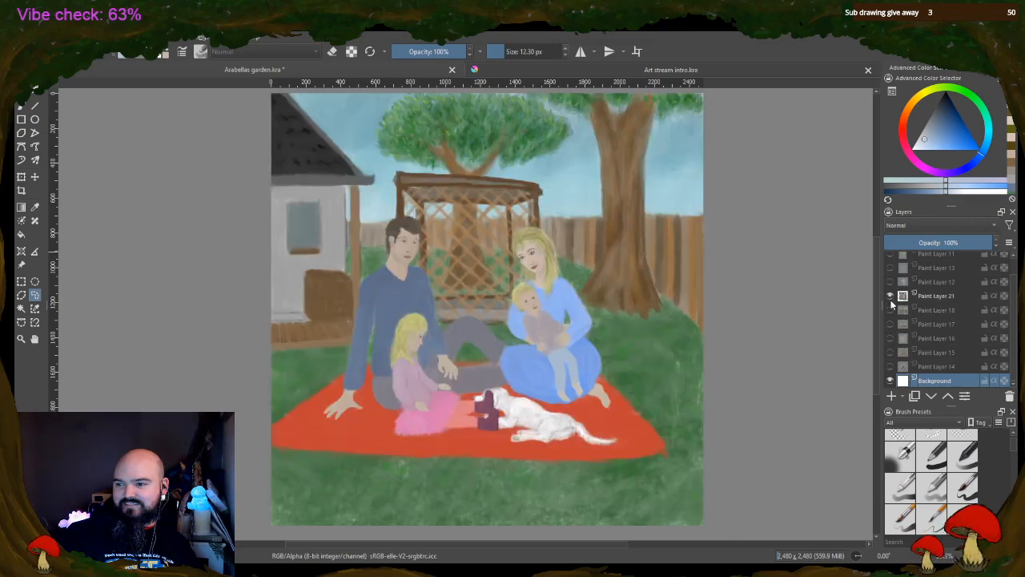
left_click(890, 295)
left_click(890, 310)
left_click(890, 310)
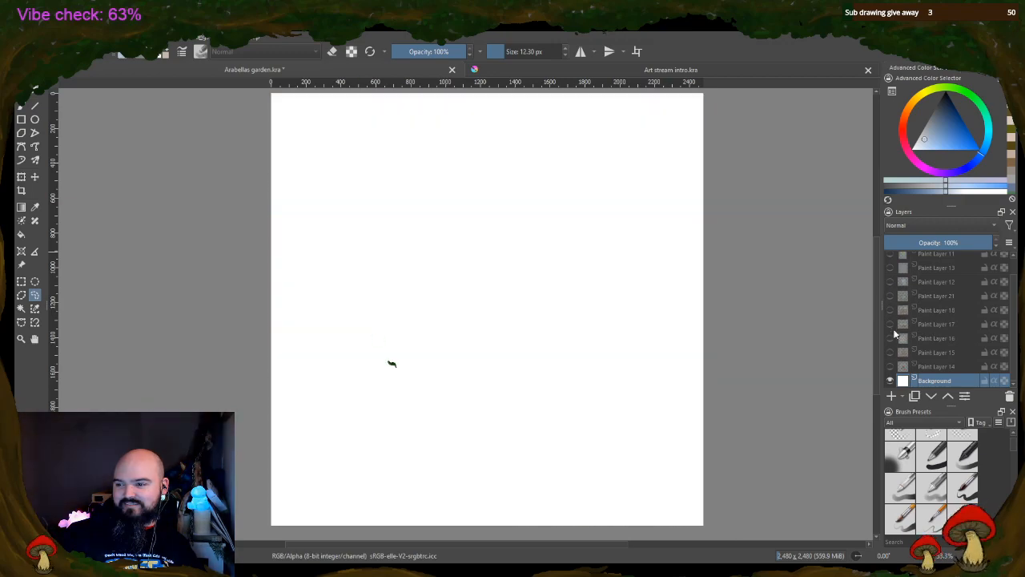
Review the garden bed, cockatoo tree and gardening children on Paint Layers 15, 17 and 18 one by one
left_click(891, 353)
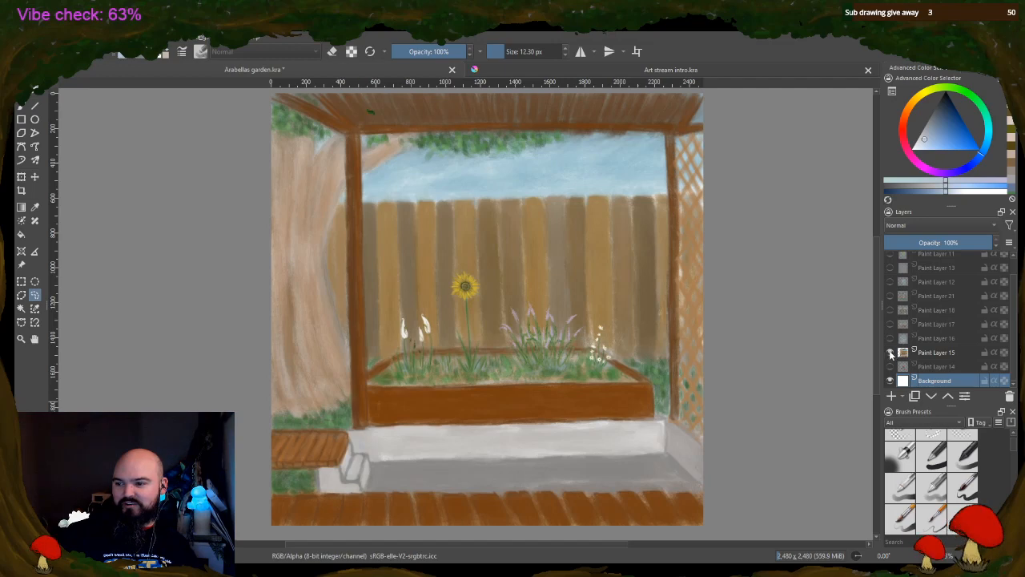
left_click(890, 352)
left_click(890, 323)
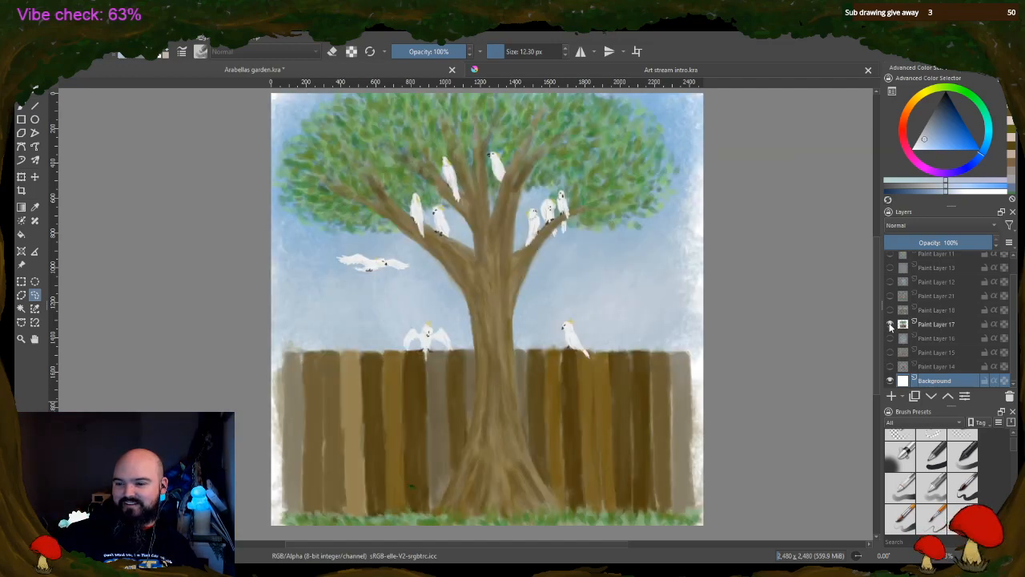
left_click(890, 324)
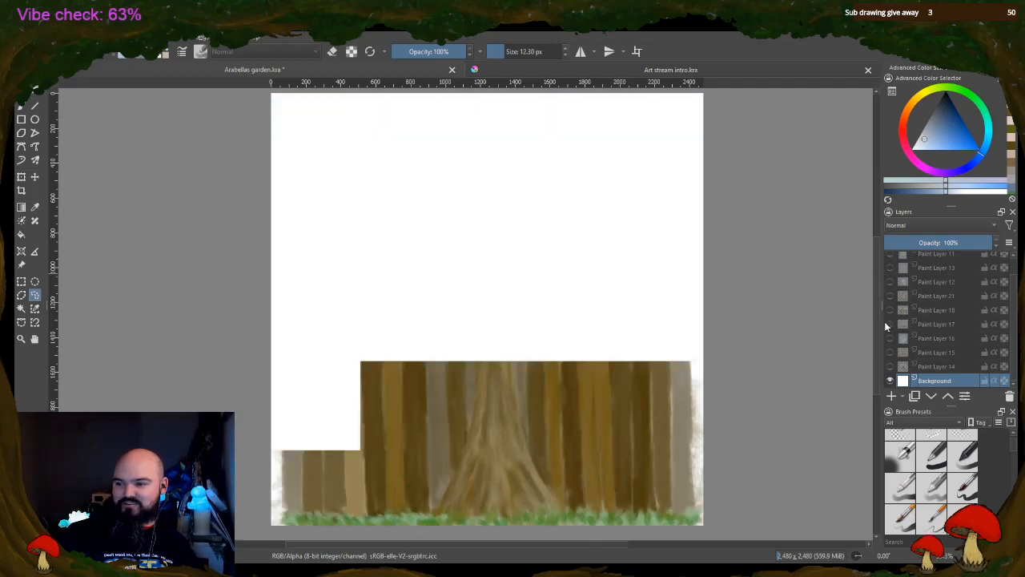
left_click(890, 309)
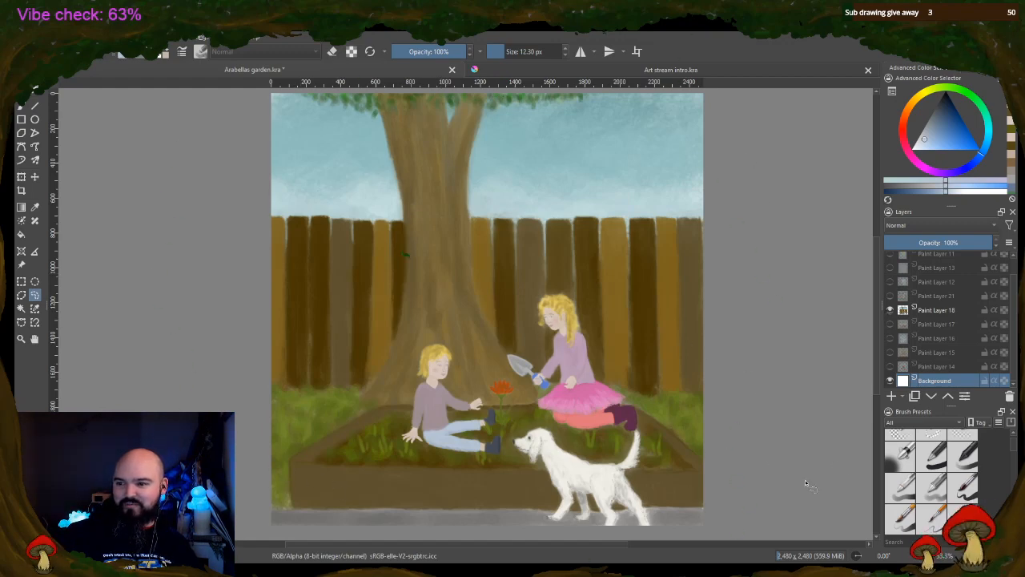
left_click(890, 310)
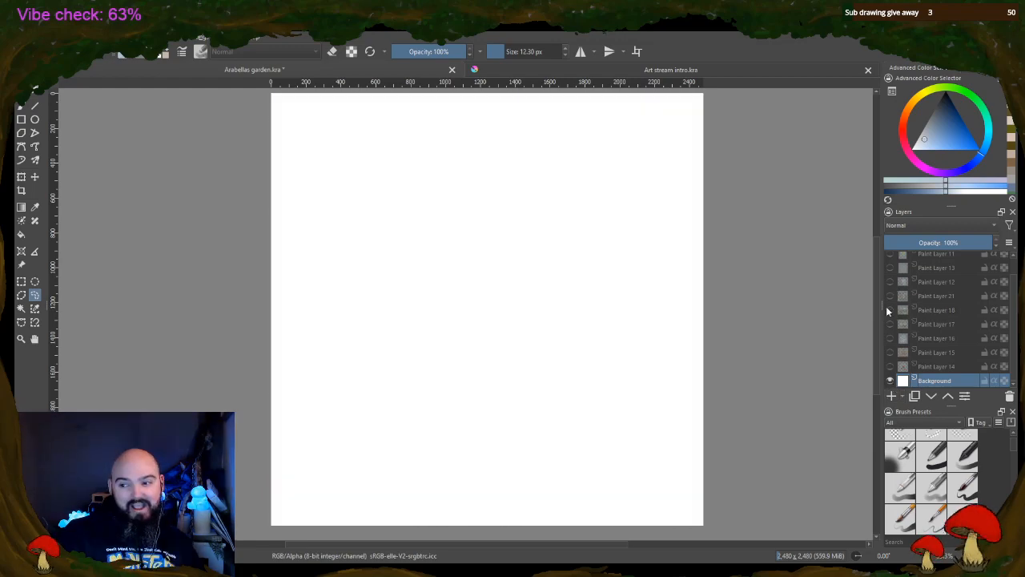
Make the parrot painting on Paint Layer 19 visible again and save the document
scroll(896, 305, "up", 1)
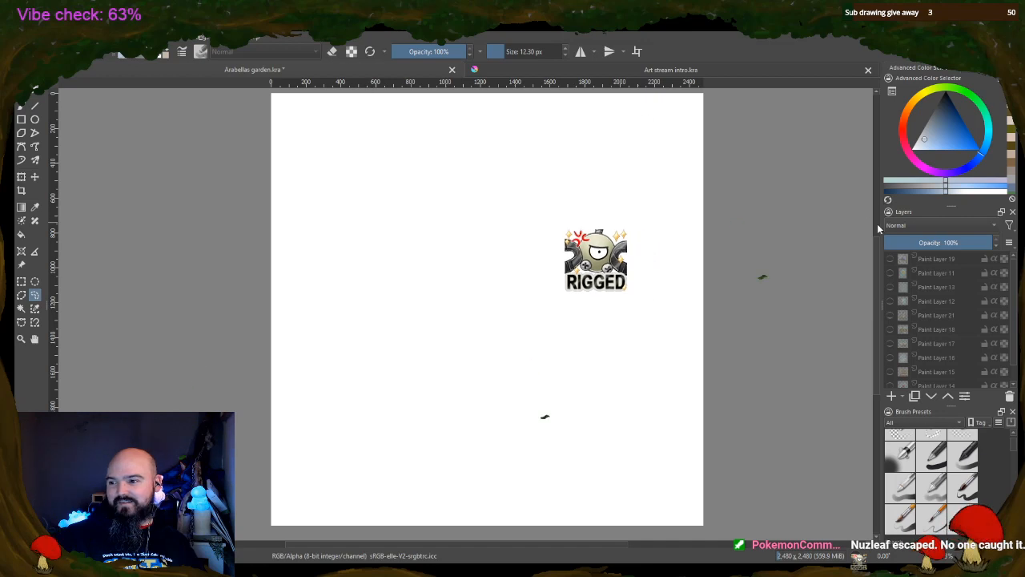
left_click(891, 259)
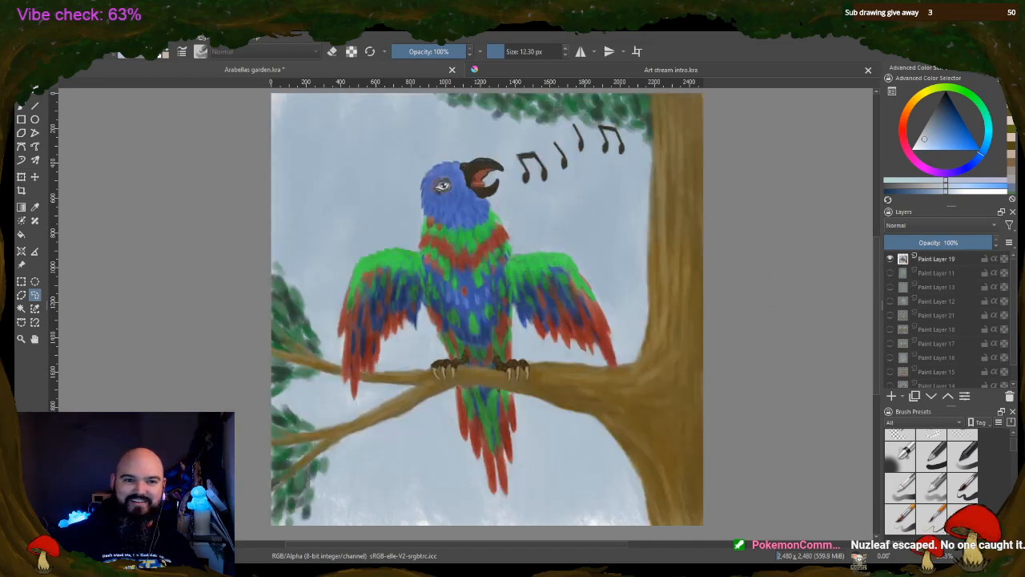
key("ctrl+s")
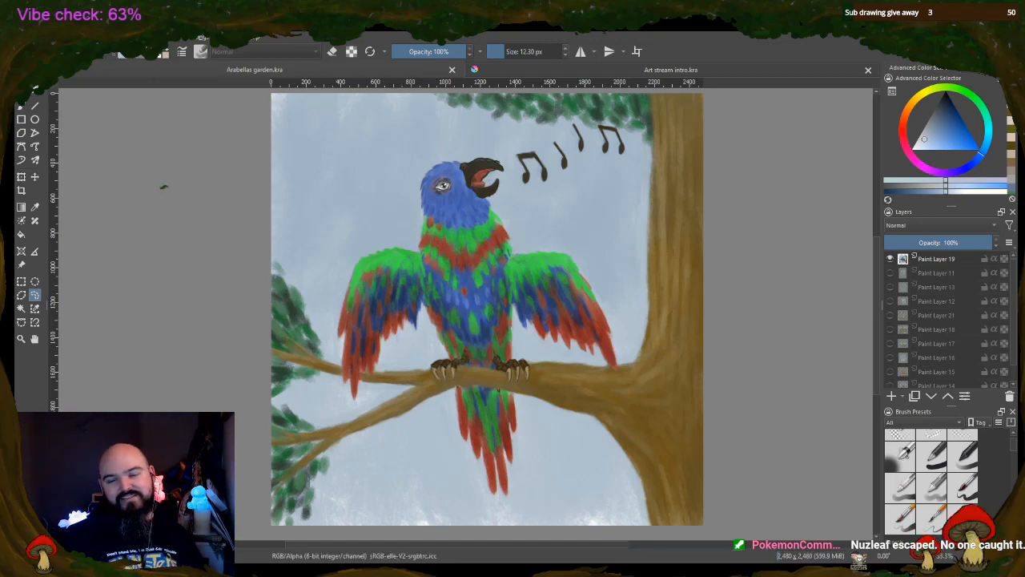
scroll(394, 156, "down", 3)
scroll(390, 163, "up", 3)
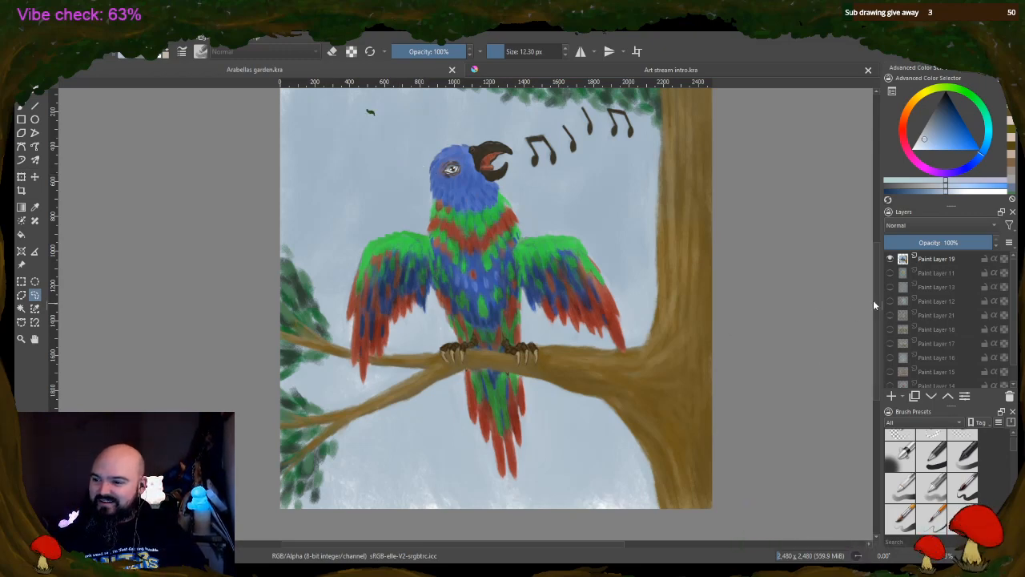
scroll(373, 197, "up", 1)
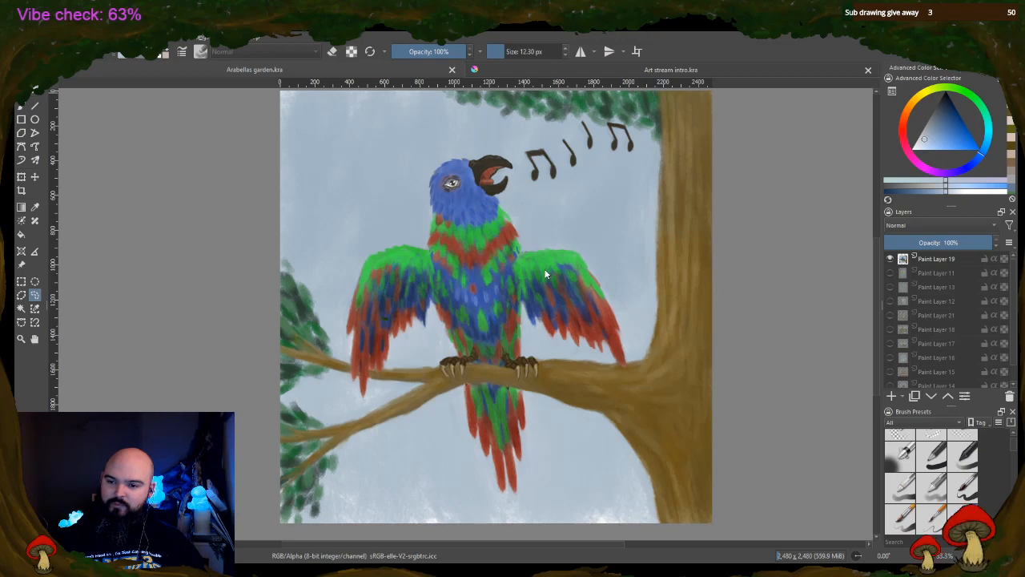
Create a 1,754 x 2,480 px document, add three paint layers above the background and make Paint Layer 2 active
left_click(616, 407)
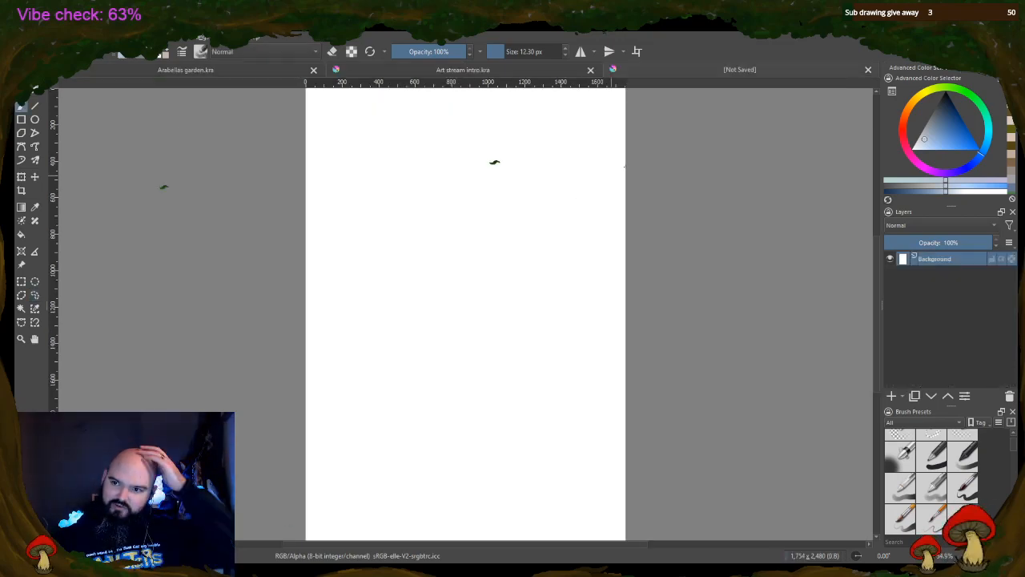
scroll(502, 222, "down", 1)
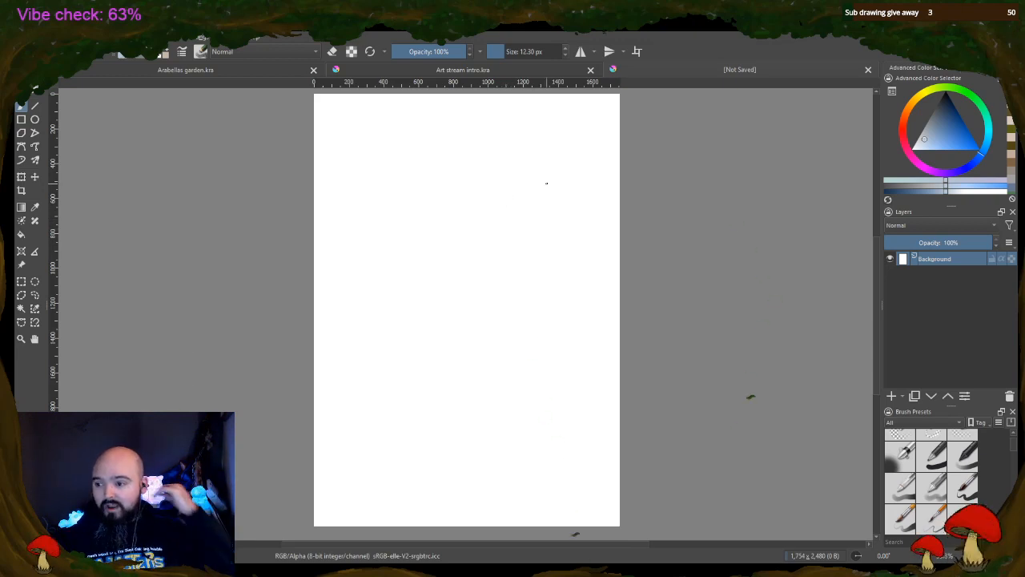
left_click(891, 395)
left_click(892, 395)
left_click(892, 395)
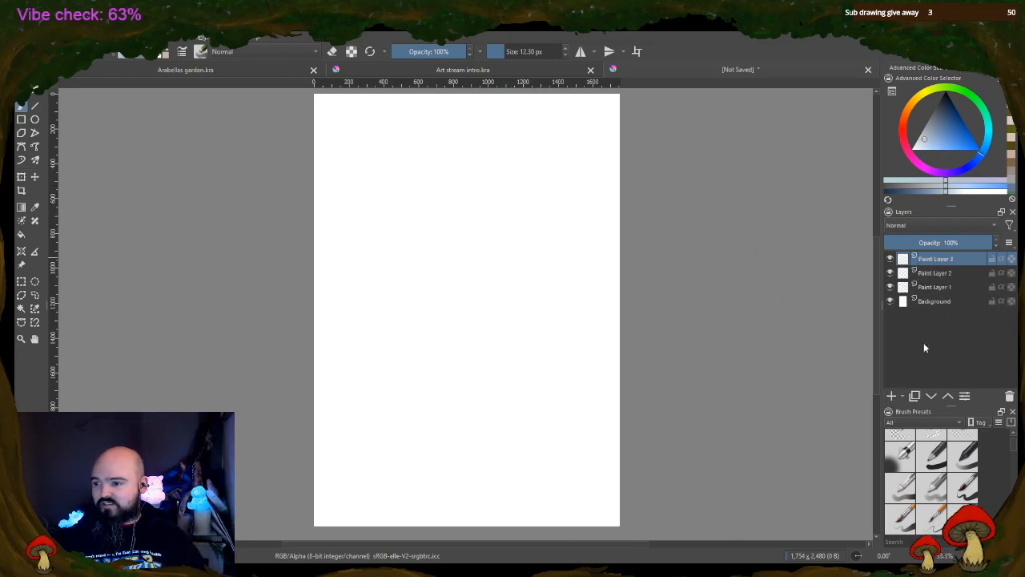
left_click(947, 274)
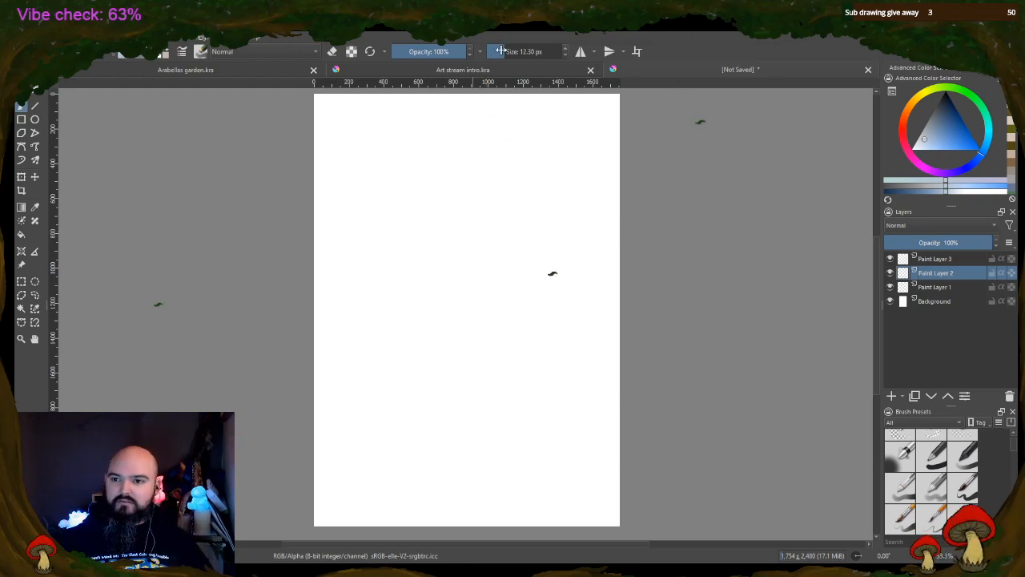
Set the brush size to 20.30 px and the painting colour to black
left_click_drag(505, 50, 513, 51)
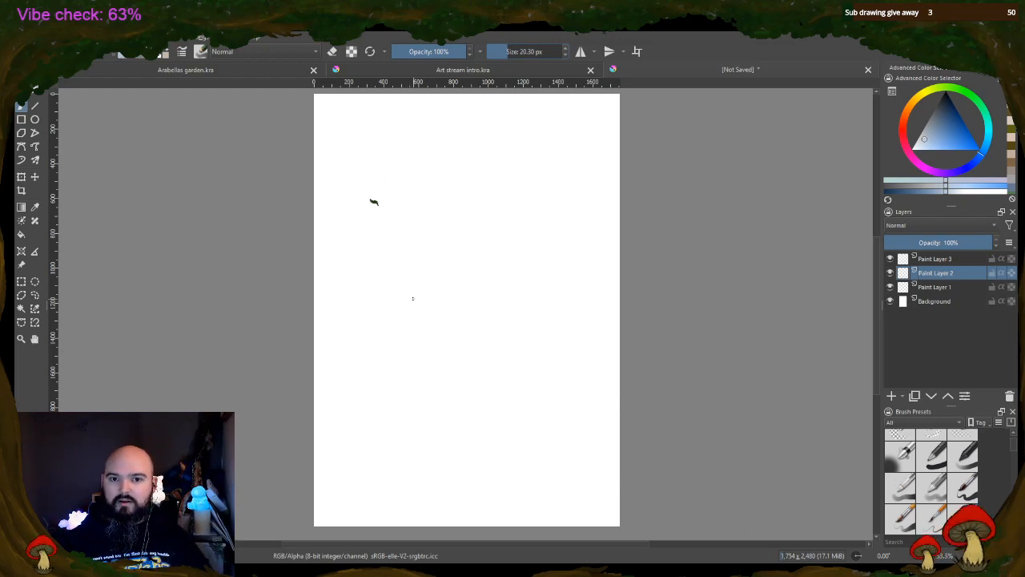
left_click(158, 57)
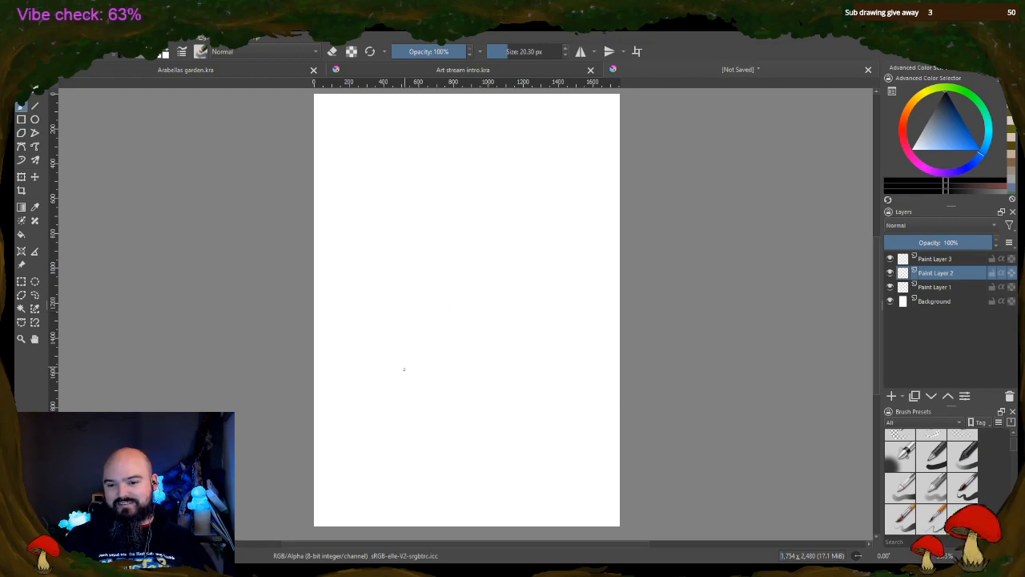
scroll(445, 369, "up", 2)
scroll(445, 369, "down", 2)
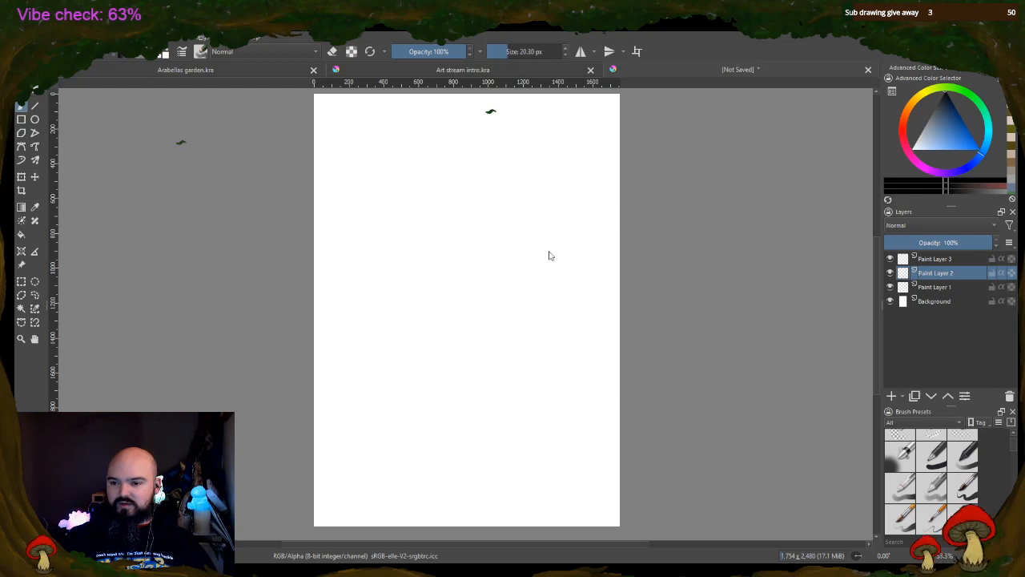
Create a second document of 2,480 x 3,508 px with three added paint layers and make Paint Layer 2 active
left_click(621, 420)
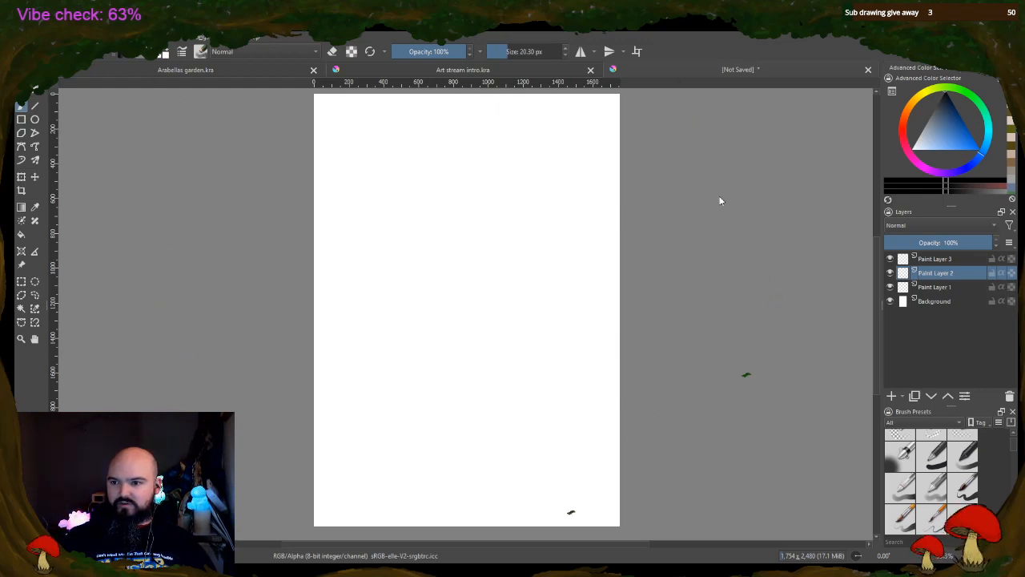
left_click(891, 396)
left_click(891, 395)
left_click(891, 396)
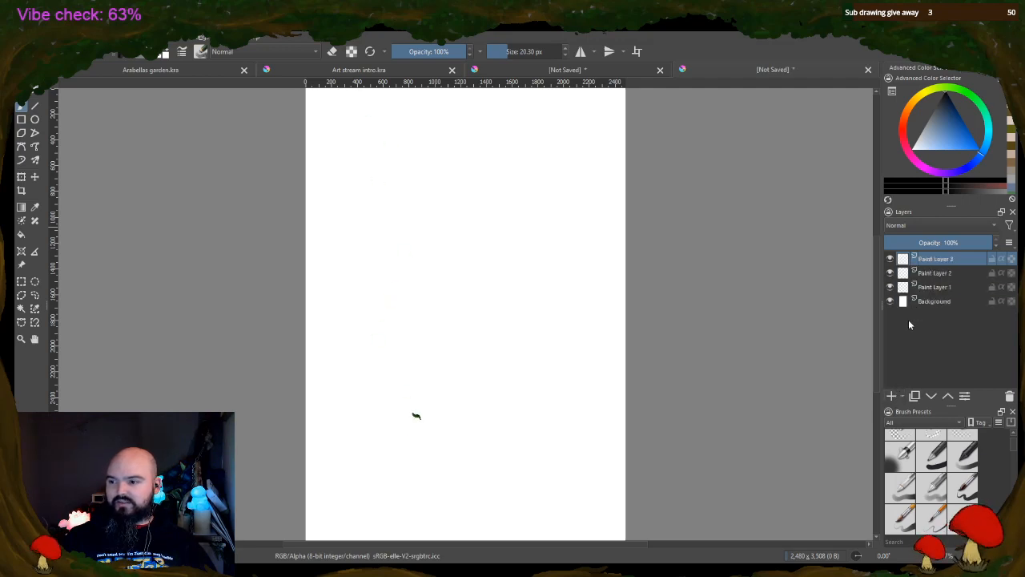
left_click(930, 274)
double_click(930, 274)
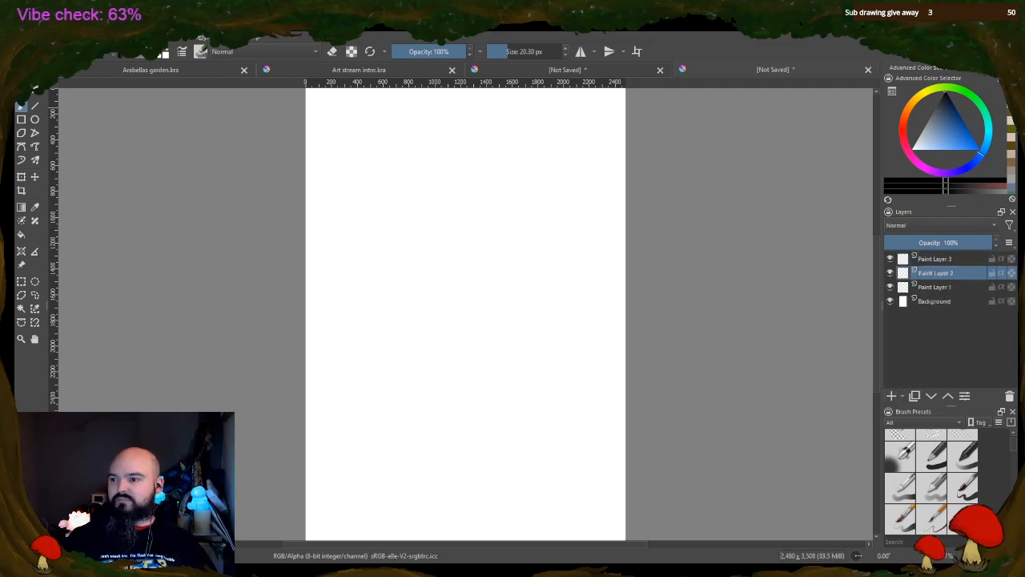
Paint a small figure's dark red top and orange-brown skirt on Paint Layer 2 with an 85.52 px brush
left_click(906, 135)
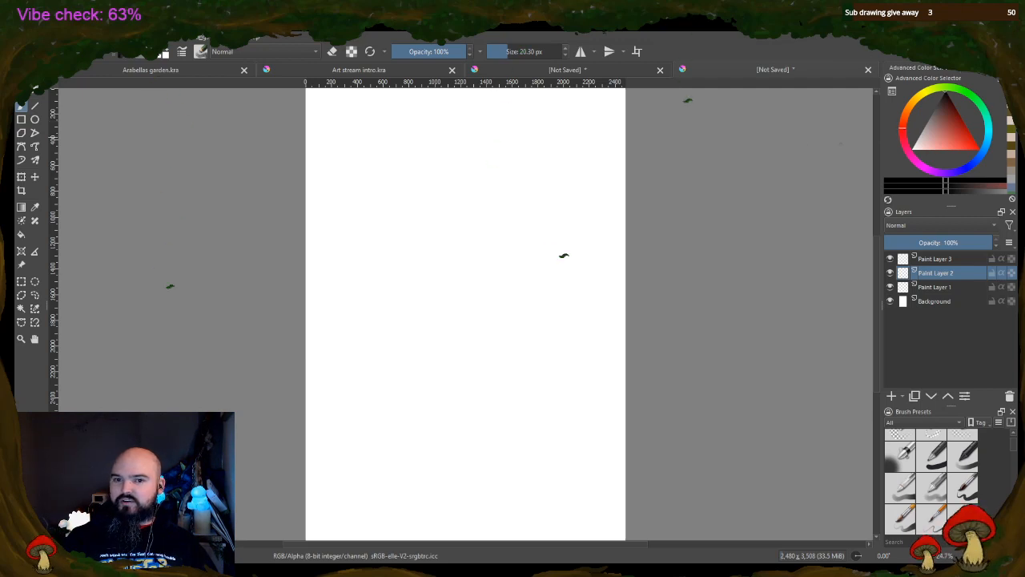
left_click(962, 122)
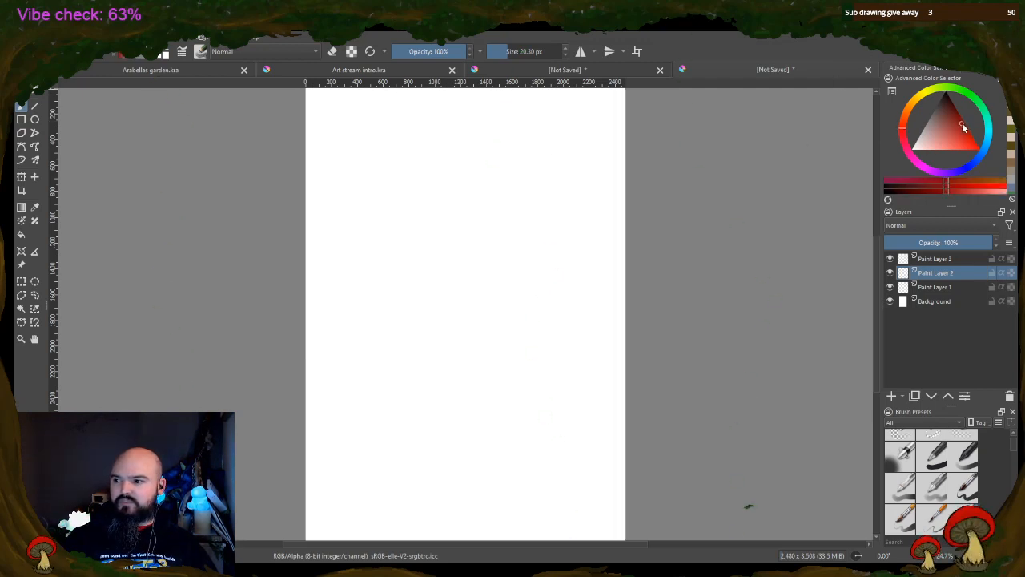
left_click(521, 53)
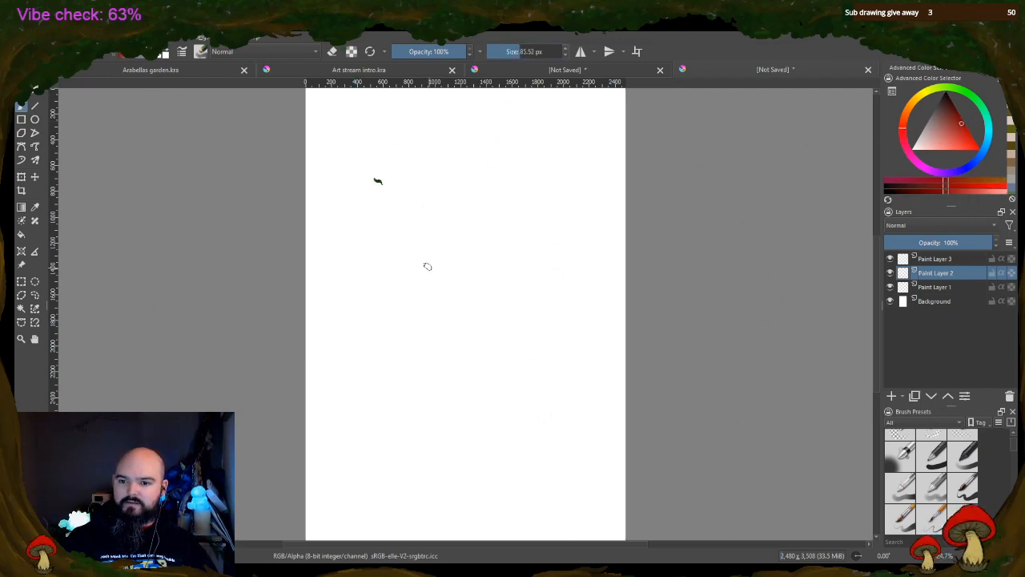
left_click_drag(370, 282, 364, 325)
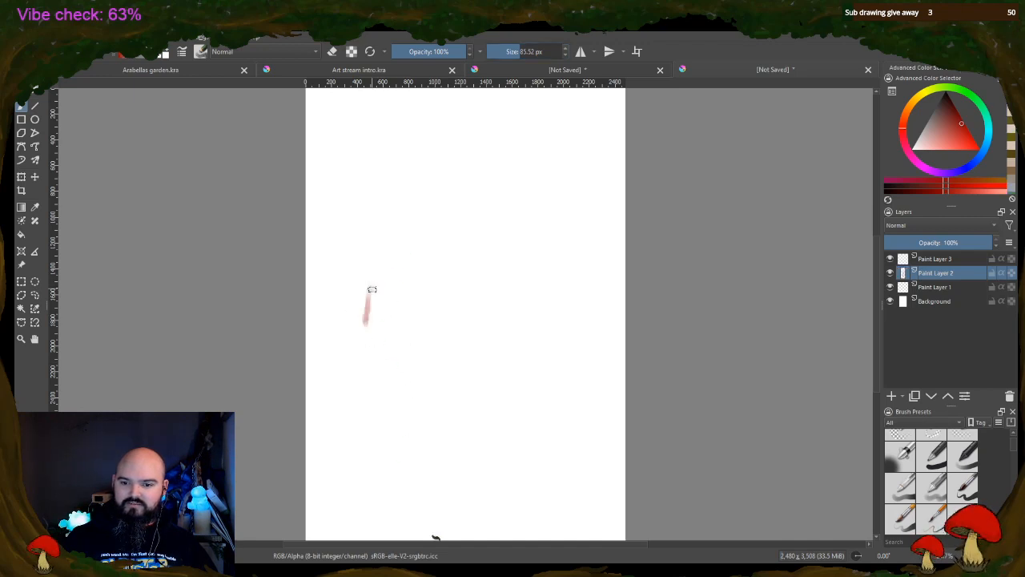
mouse_move(371, 286)
left_mouse_down()
mouse_move(388, 324)
mouse_move(383, 300)
mouse_move(369, 317)
mouse_move(386, 322)
mouse_move(389, 297)
mouse_move(373, 312)
mouse_move(367, 294)
mouse_move(367, 328)
mouse_move(367, 305)
mouse_move(385, 306)
mouse_move(378, 314)
mouse_move(375, 298)
mouse_move(383, 301)
left_mouse_up()
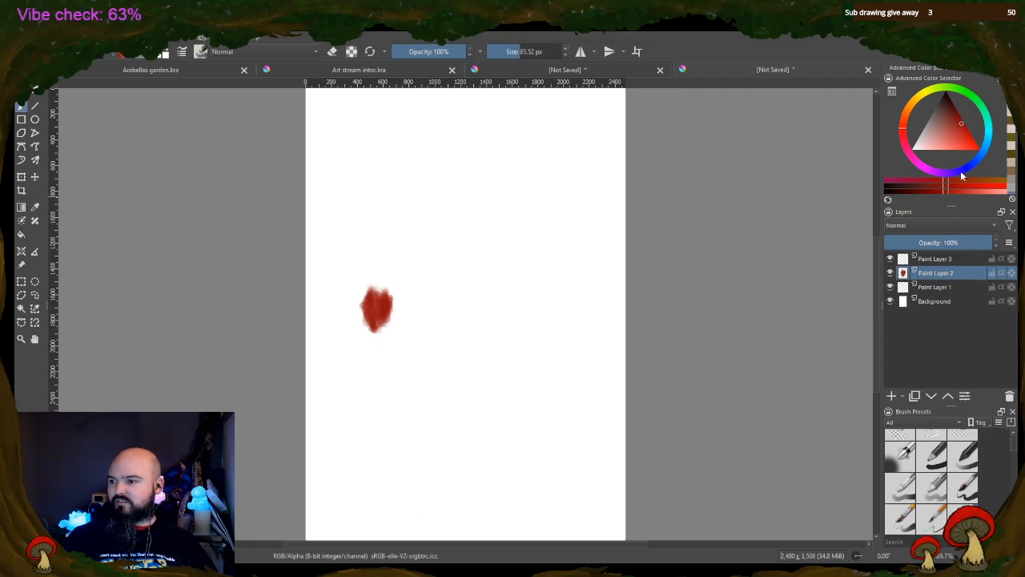
left_click(984, 185)
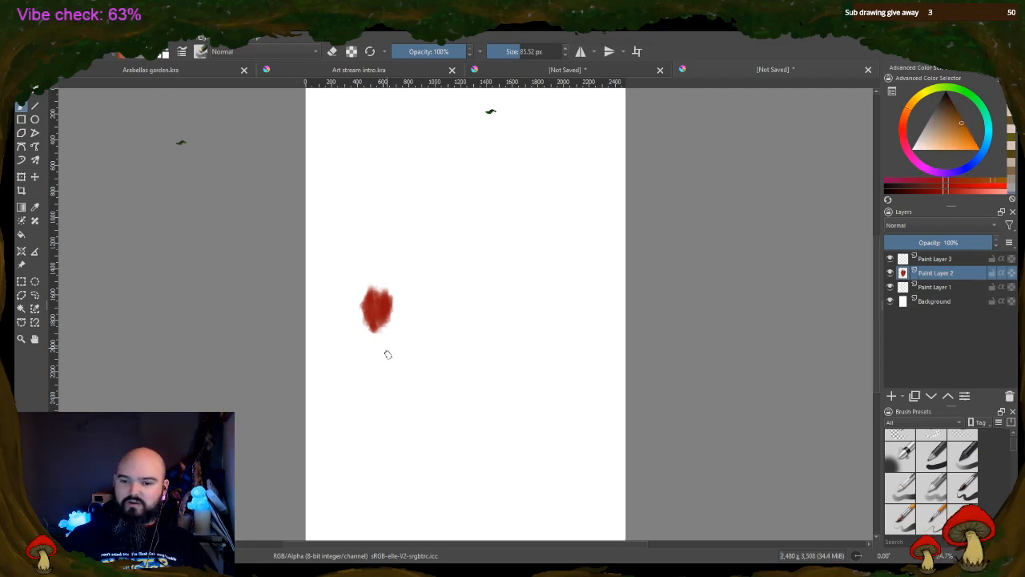
mouse_move(371, 328)
left_mouse_down()
mouse_move(373, 365)
mouse_move(385, 337)
mouse_move(390, 369)
mouse_move(372, 353)
mouse_move(380, 345)
left_mouse_up()
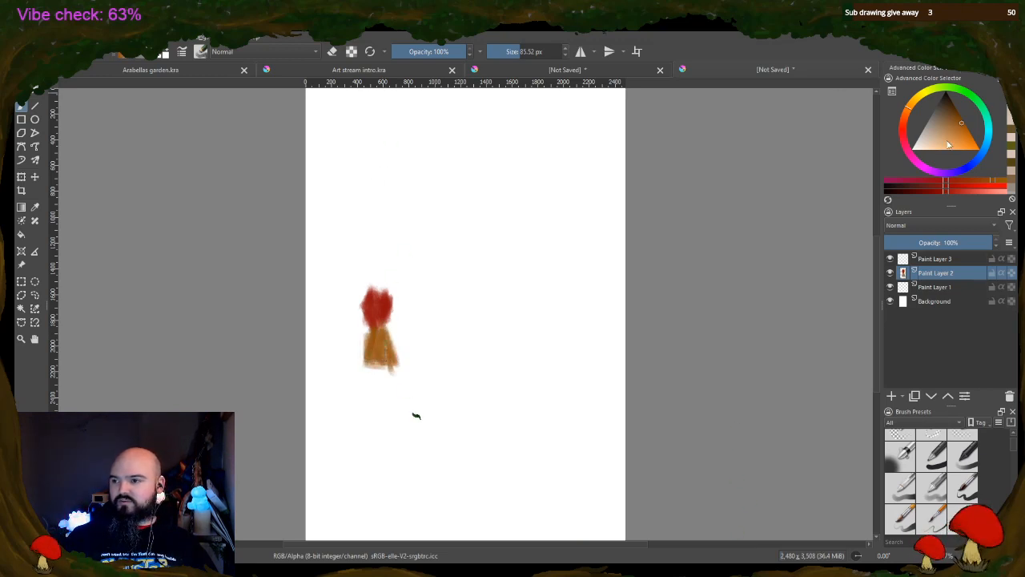
Add the figure's head, arms and legs in a muted beige skin tone
left_click(948, 129)
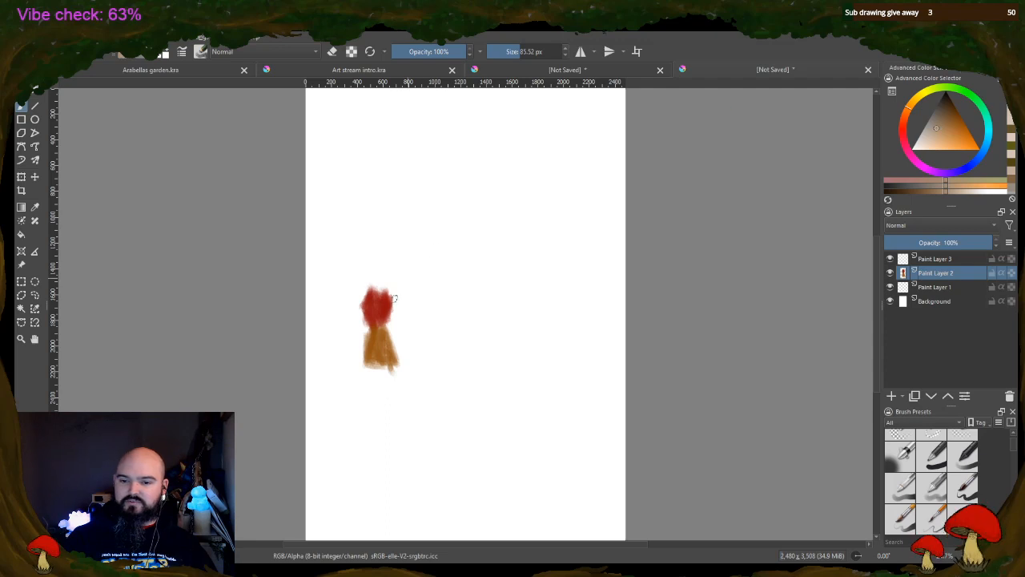
left_click_drag(364, 314, 368, 331)
left_click_drag(392, 309, 396, 334)
left_click_drag(388, 284, 380, 270)
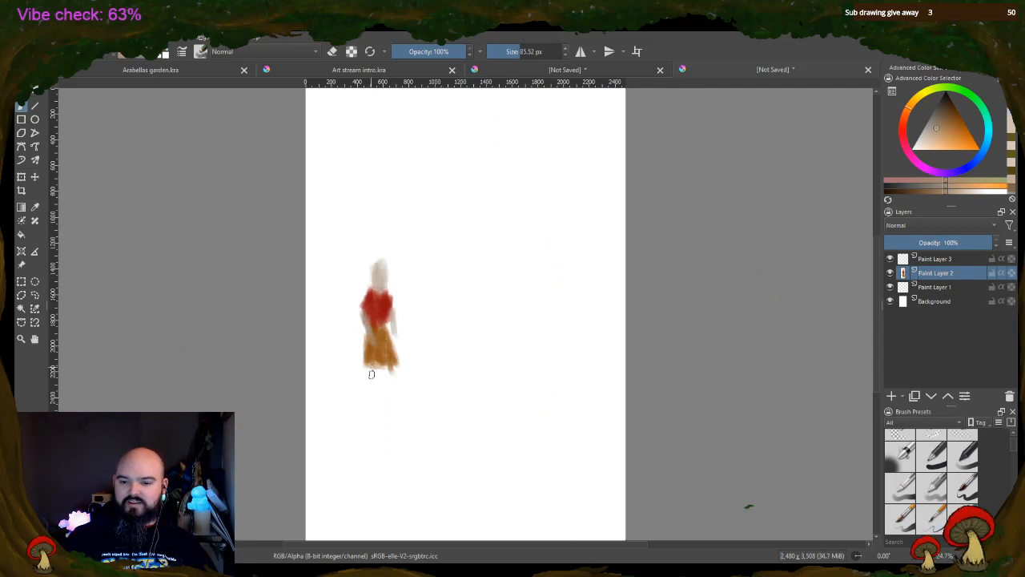
mouse_move(371, 374)
left_mouse_down()
mouse_move(375, 410)
mouse_move(375, 379)
mouse_move(380, 387)
left_mouse_up()
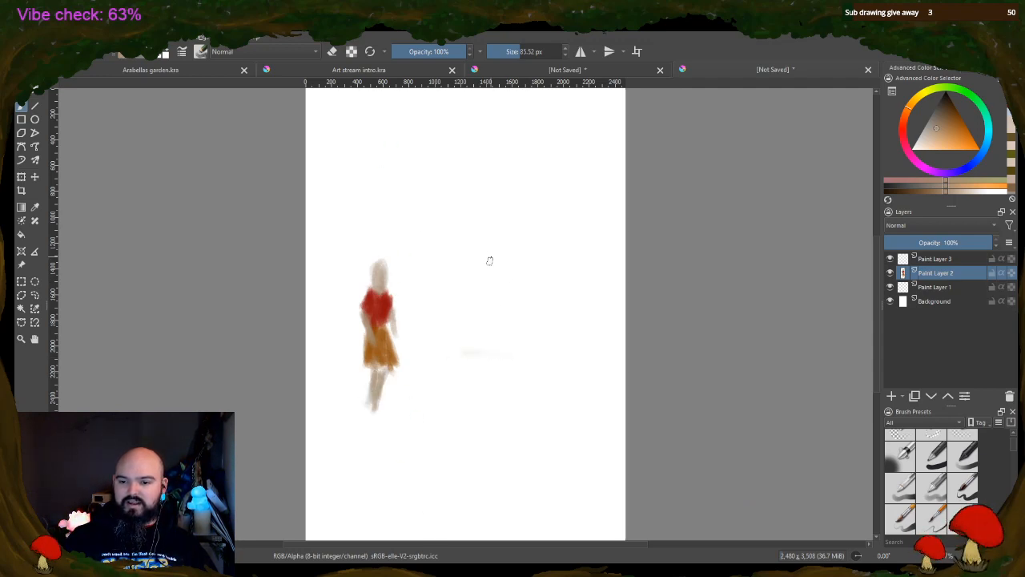
mouse_move(377, 369)
left_mouse_down()
mouse_move(374, 400)
mouse_move(387, 375)
left_mouse_up()
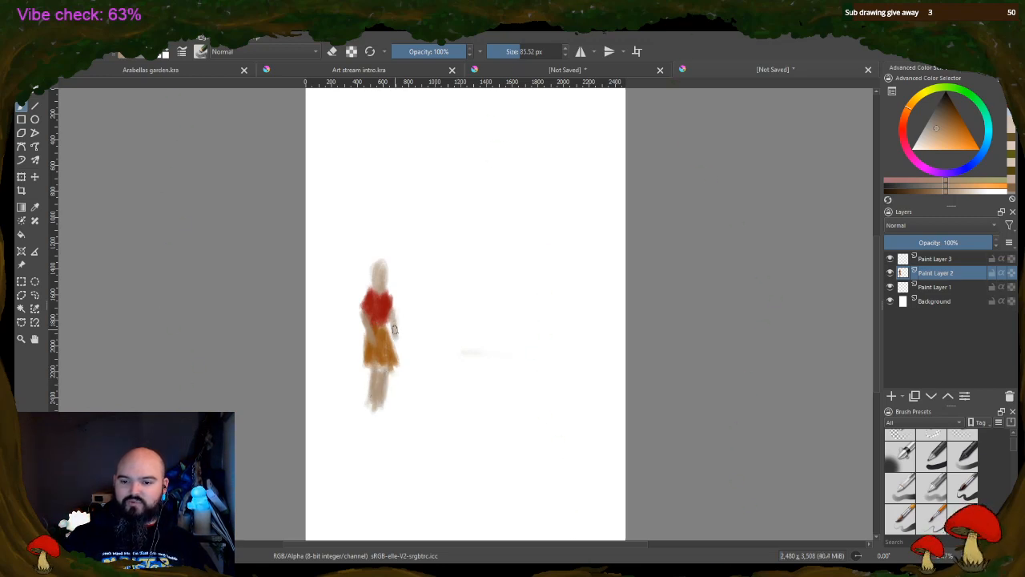
Paint orange hair on the figure's head and black shoes at its feet
left_click(962, 135)
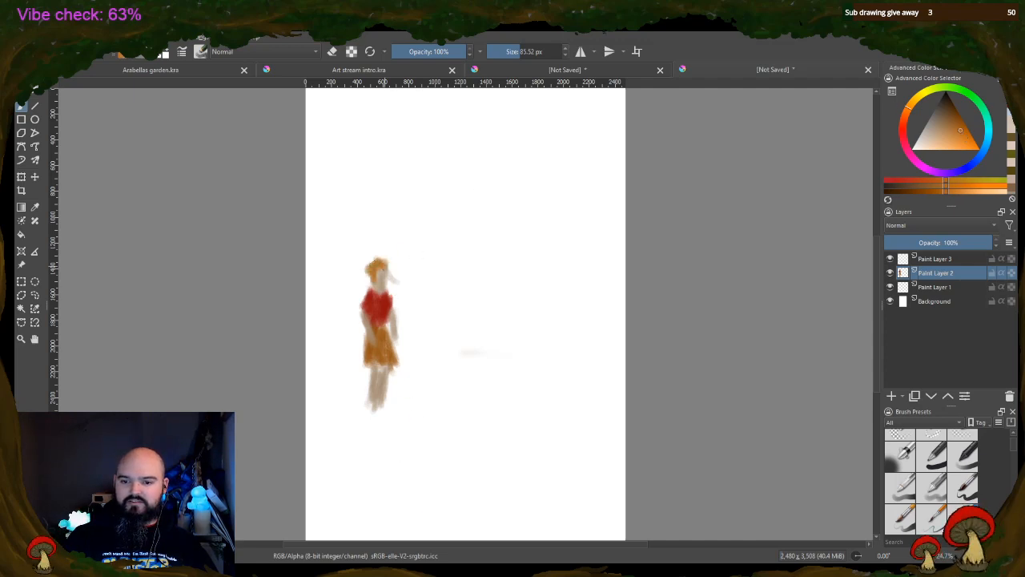
left_click_drag(370, 264, 351, 303)
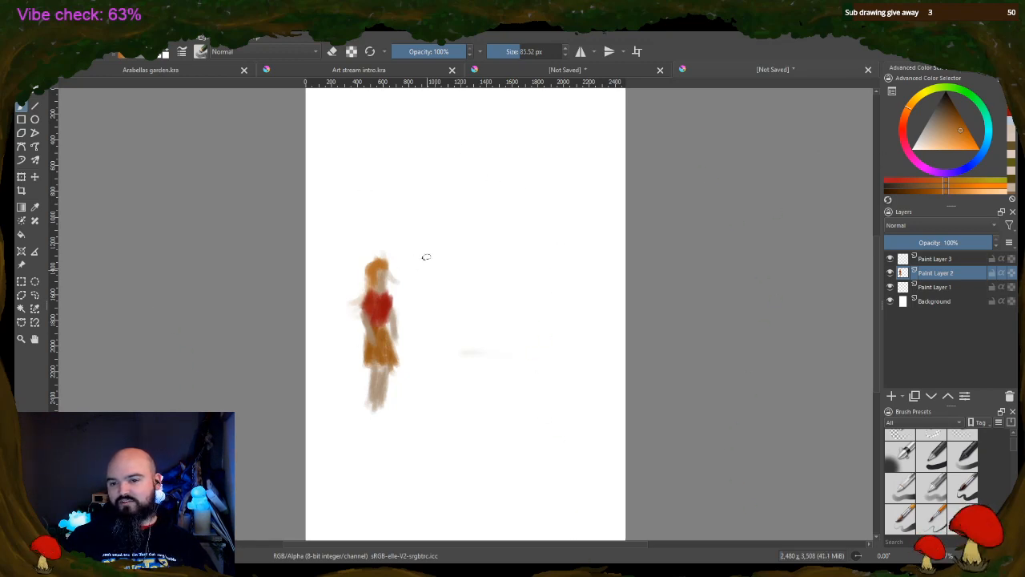
mouse_move(370, 412)
left_mouse_down()
mouse_move(397, 419)
mouse_move(379, 407)
left_mouse_up()
left_click(924, 118)
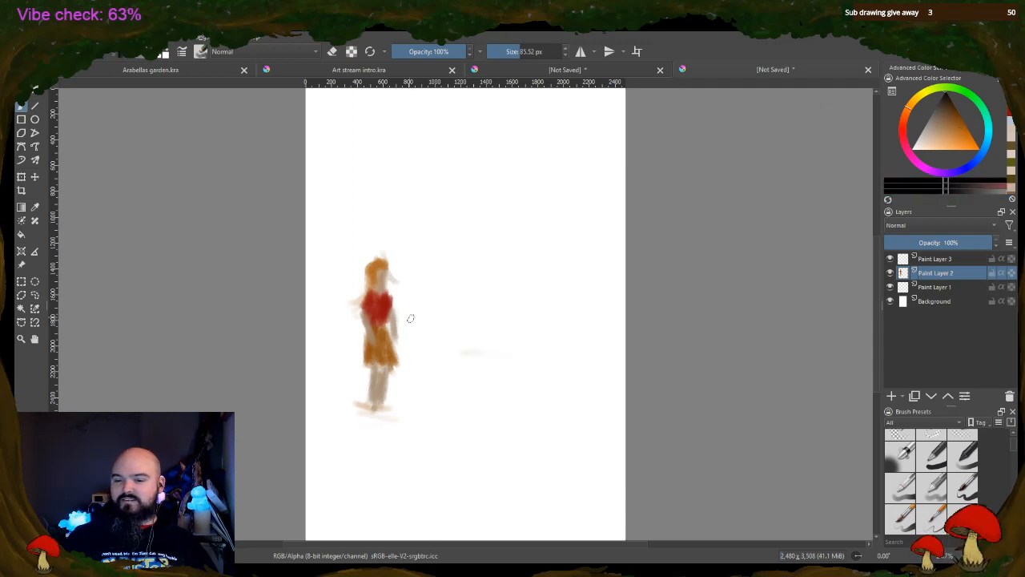
left_click_drag(370, 413, 392, 410)
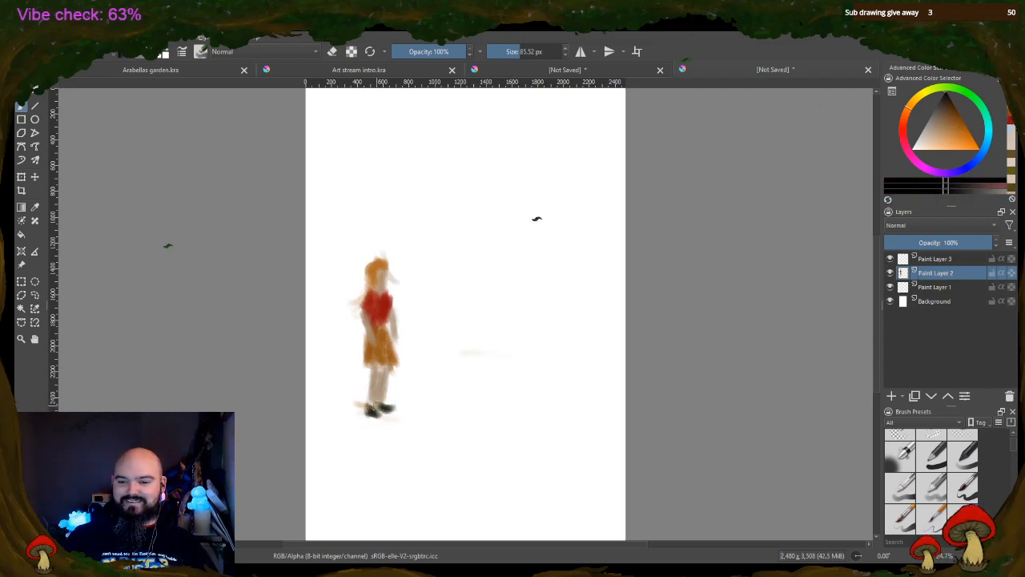
Return to the 1,754 x 2,480 px document and sketch a faint grey horizon across the page with a 117.31 px brush
left_click(595, 70)
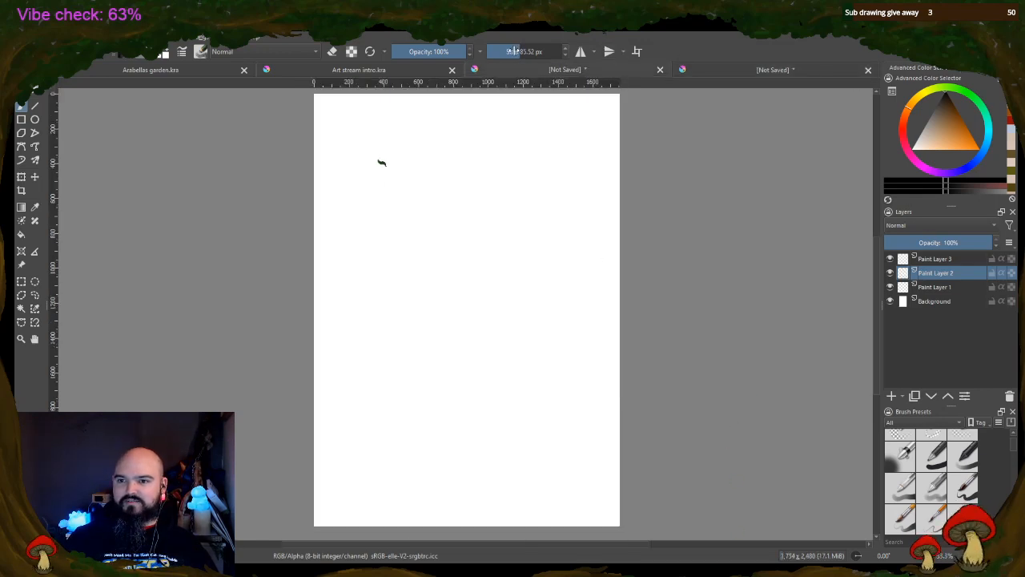
left_click_drag(513, 51, 514, 51)
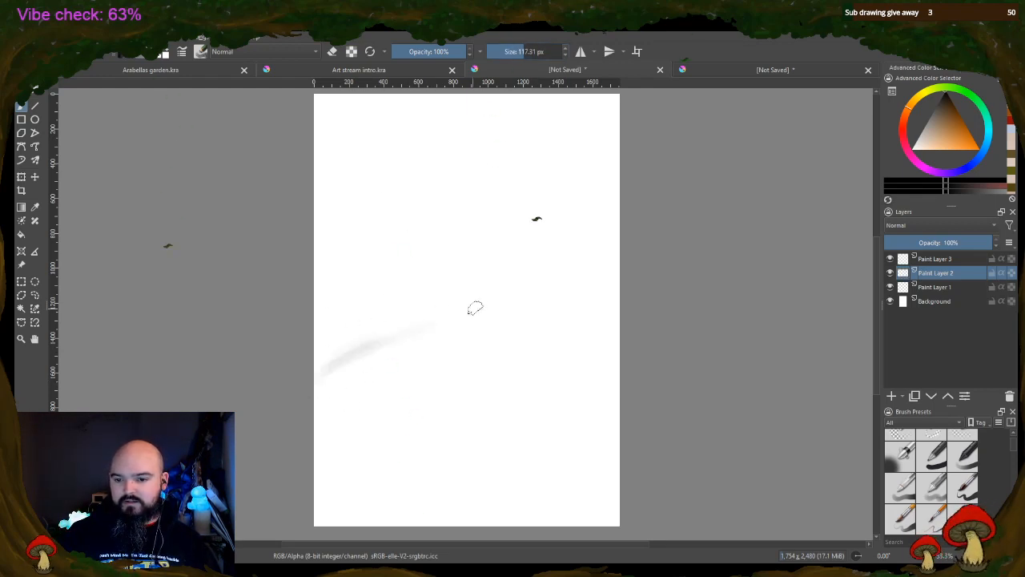
mouse_move(348, 350)
left_mouse_down()
mouse_move(469, 340)
mouse_move(509, 324)
left_mouse_up()
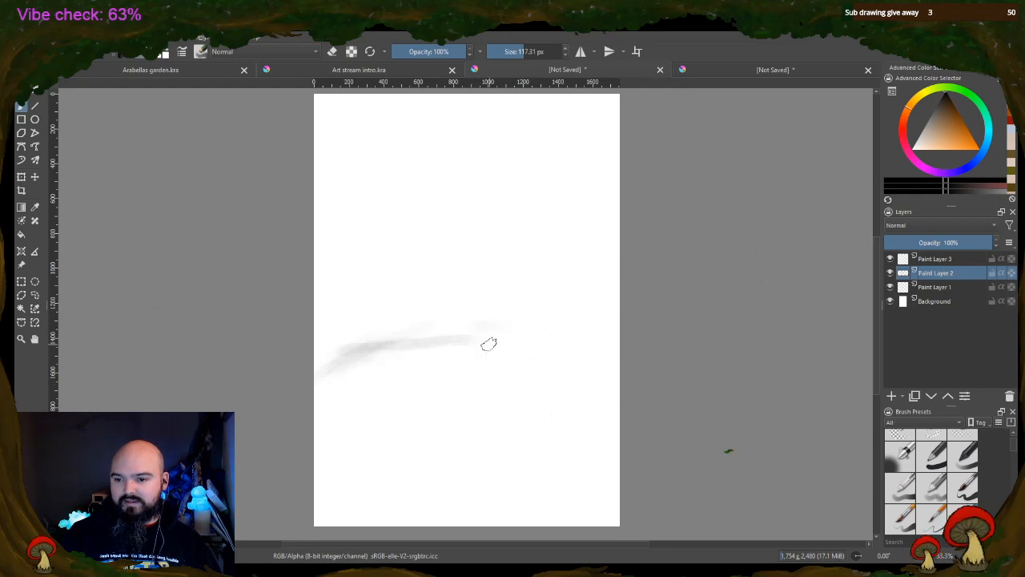
left_click_drag(451, 342, 591, 352)
left_click_drag(385, 349, 601, 353)
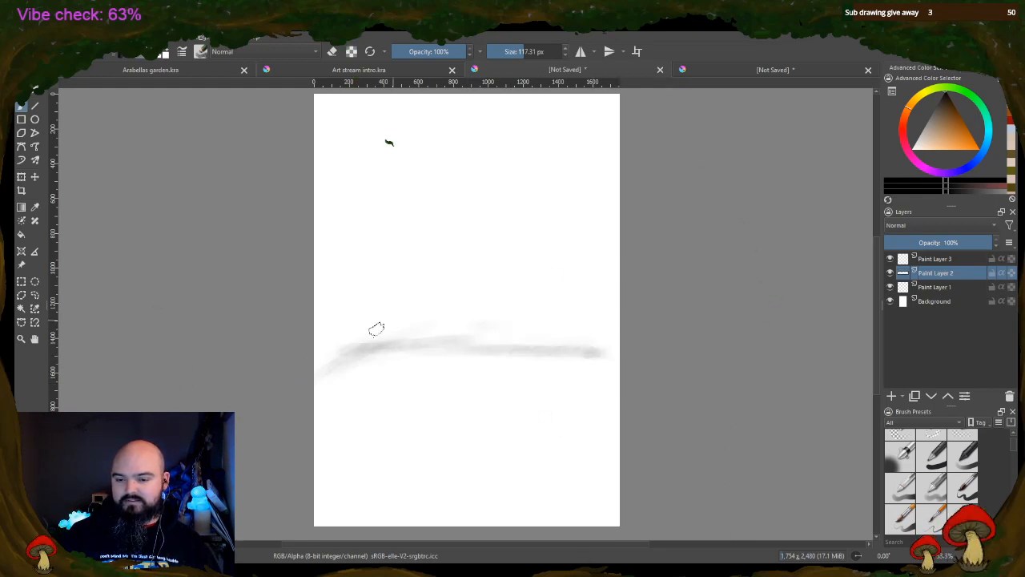
left_click_drag(319, 351, 586, 348)
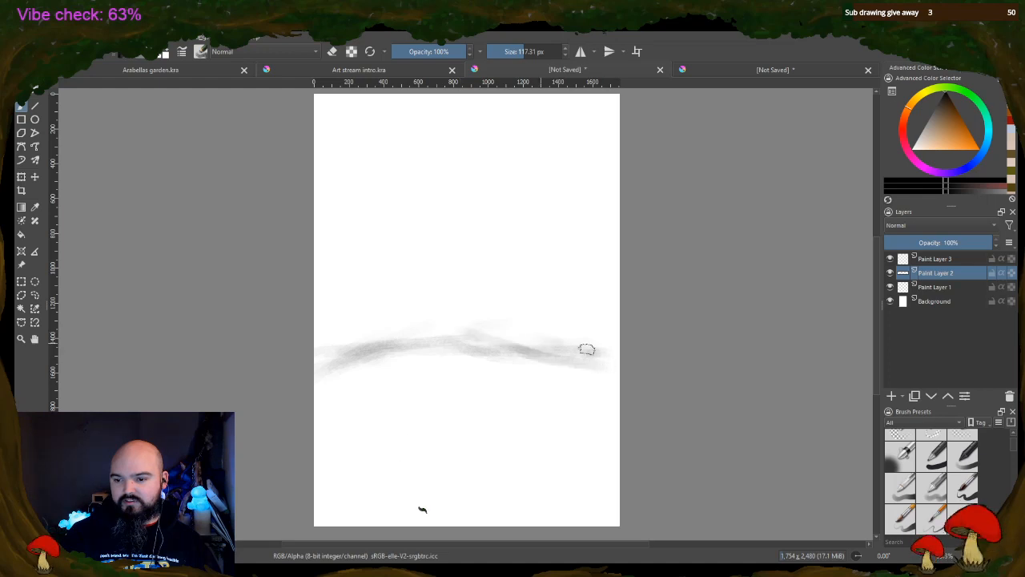
mouse_move(452, 341)
left_mouse_down()
mouse_move(336, 360)
mouse_move(479, 335)
mouse_move(561, 354)
left_mouse_up()
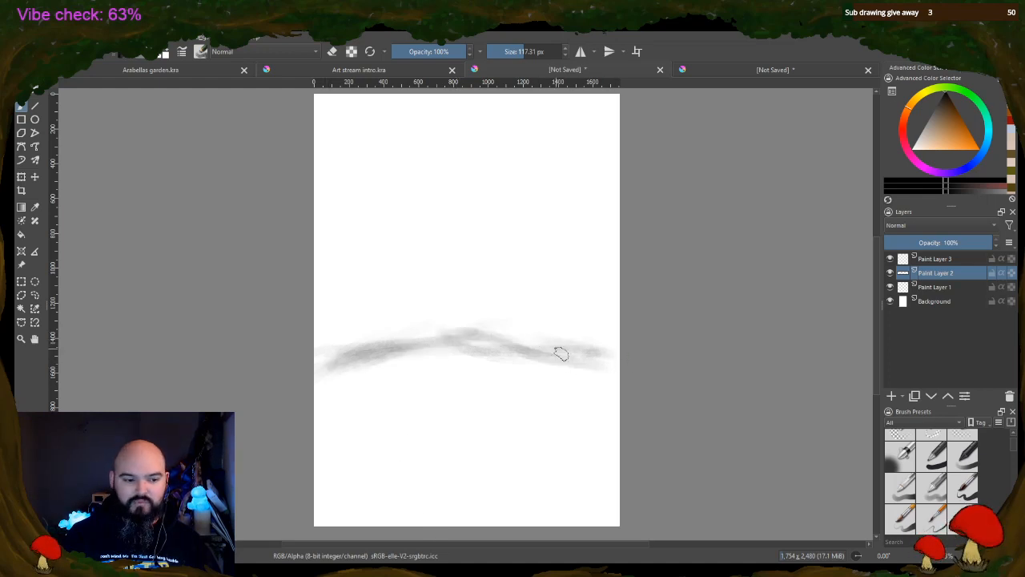
Rough in a seated figure at the middle of the horizon, with faint strokes below it and towards the page's right side
left_click_drag(447, 236, 461, 326)
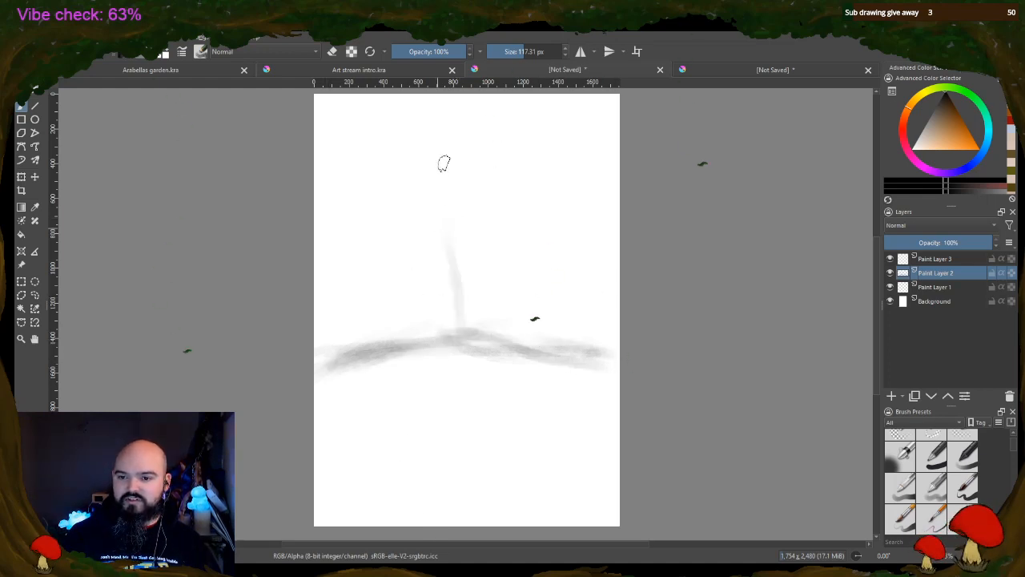
mouse_move(447, 232)
left_mouse_down()
mouse_move(454, 336)
mouse_move(469, 280)
mouse_move(485, 291)
mouse_move(445, 346)
mouse_move(456, 369)
mouse_move(412, 344)
mouse_move(476, 362)
mouse_move(481, 323)
mouse_move(439, 380)
mouse_move(465, 359)
mouse_move(473, 380)
mouse_move(485, 379)
mouse_move(408, 291)
mouse_move(426, 318)
mouse_move(385, 325)
mouse_move(492, 290)
mouse_move(451, 241)
mouse_move(435, 298)
mouse_move(411, 318)
mouse_move(465, 286)
mouse_move(428, 133)
mouse_move(458, 211)
mouse_move(449, 251)
mouse_move(453, 226)
left_mouse_up()
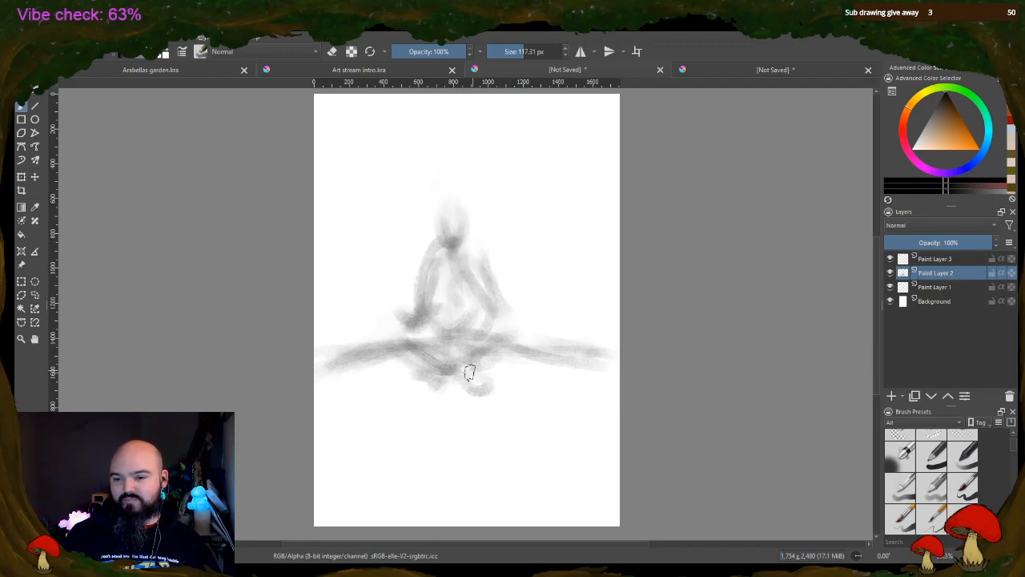
mouse_move(358, 380)
left_mouse_down()
mouse_move(324, 375)
mouse_move(416, 375)
mouse_move(400, 387)
mouse_move(523, 405)
mouse_move(448, 423)
mouse_move(538, 415)
left_mouse_up()
left_click_drag(547, 213, 553, 388)
left_click_drag(609, 349, 605, 298)
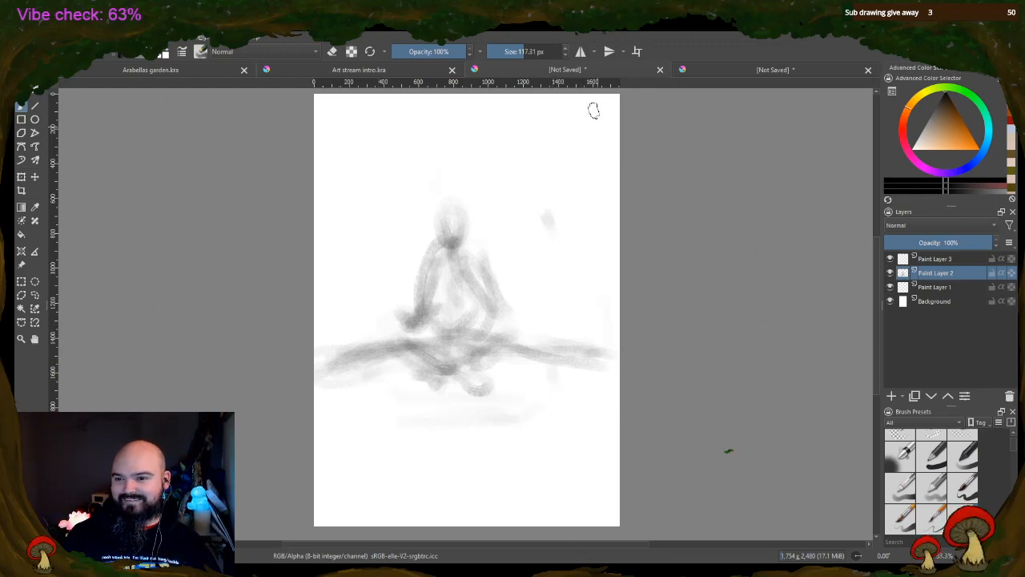
mouse_move(563, 116)
left_mouse_down()
mouse_move(533, 119)
mouse_move(529, 109)
mouse_move(559, 106)
left_mouse_up()
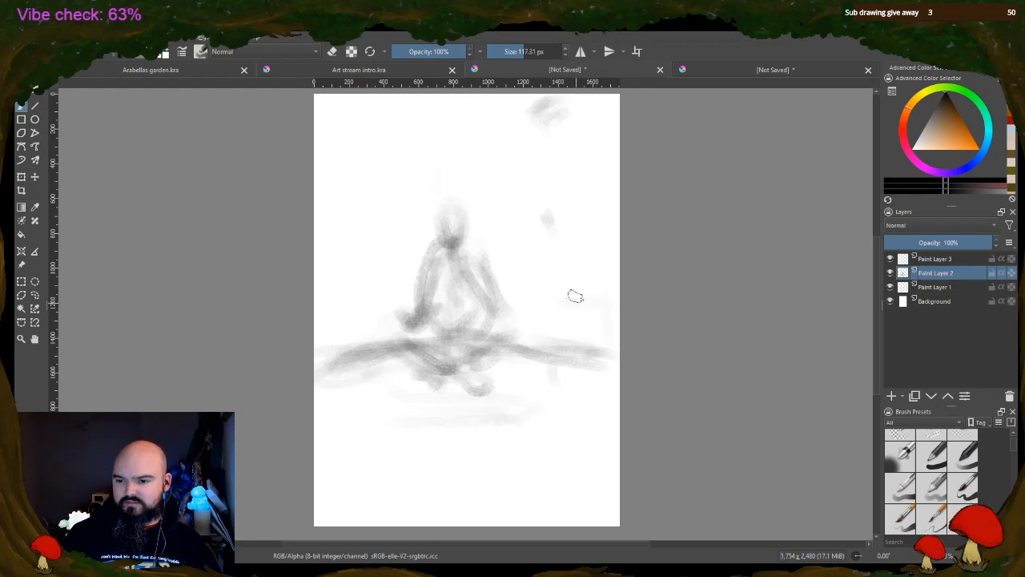
Block in soft grey shading along the page's right edge, above and across the horizon
mouse_move(579, 318)
left_mouse_down()
mouse_move(618, 303)
mouse_move(612, 315)
mouse_move(625, 316)
mouse_move(598, 333)
mouse_move(549, 319)
mouse_move(609, 318)
left_mouse_up()
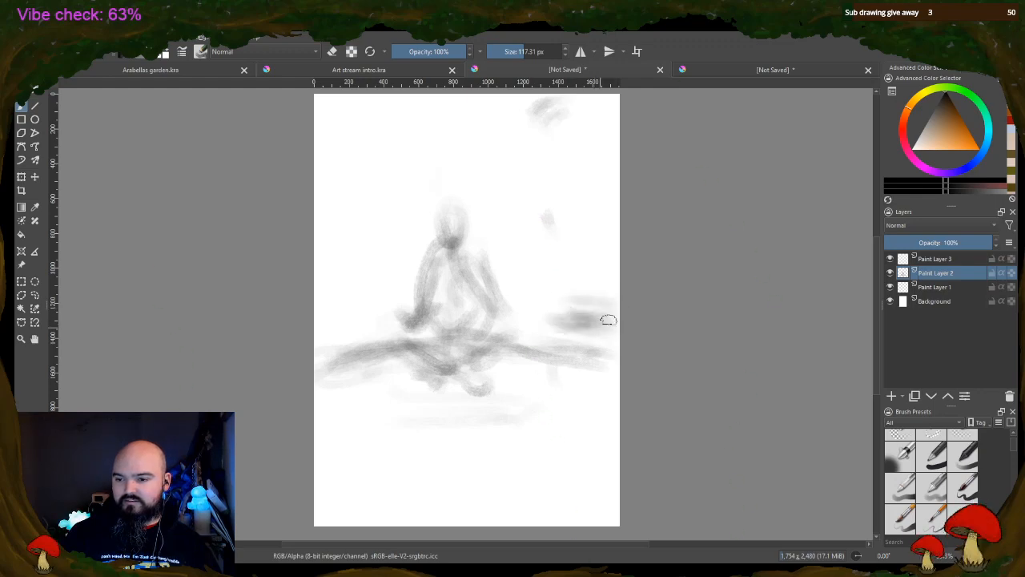
mouse_move(600, 262)
left_mouse_down()
mouse_move(611, 272)
mouse_move(590, 259)
mouse_move(593, 281)
mouse_move(601, 252)
mouse_move(595, 278)
left_mouse_up()
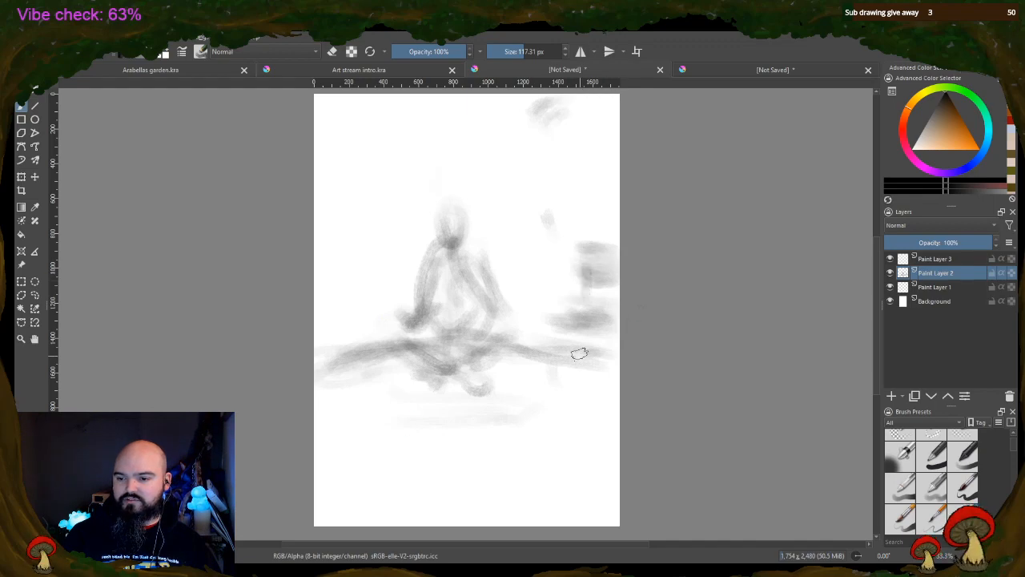
mouse_move(600, 341)
left_mouse_down()
mouse_move(591, 348)
mouse_move(603, 289)
left_mouse_up()
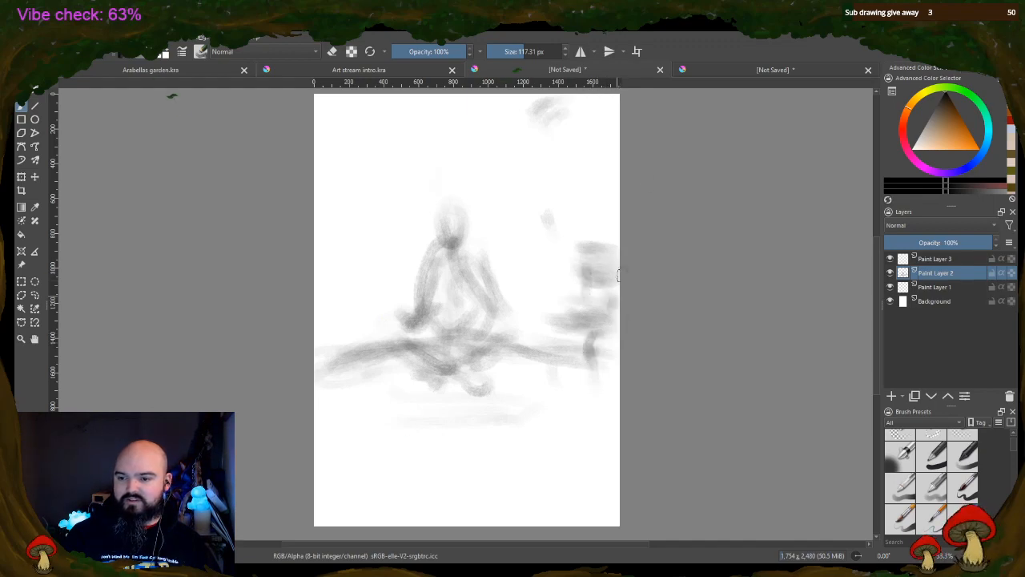
Sketch faint vertical background strokes on both sides of the seated figure and above its head
mouse_move(355, 337)
left_mouse_down()
mouse_move(361, 248)
mouse_move(356, 344)
mouse_move(353, 172)
left_mouse_up()
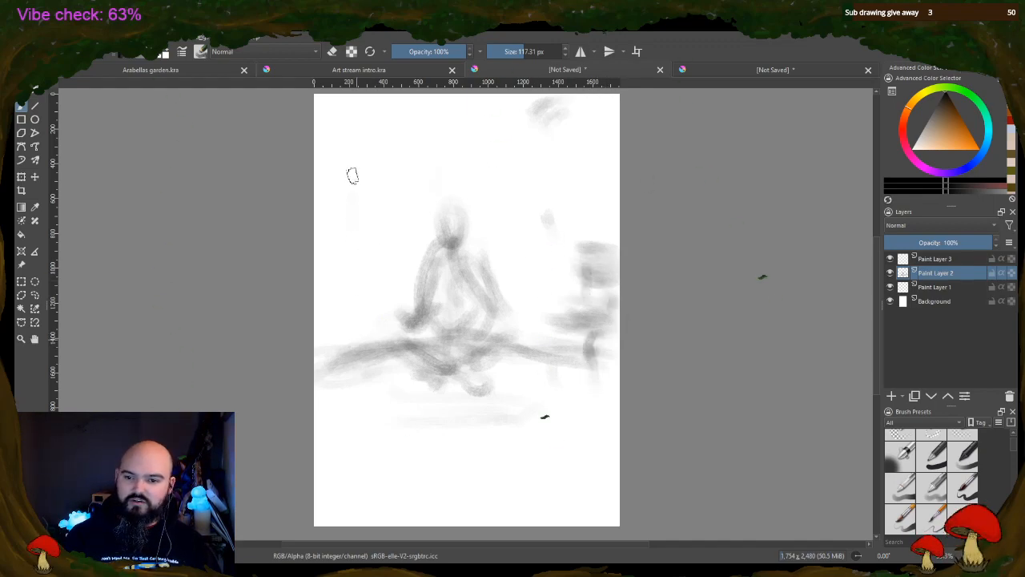
left_click_drag(340, 215, 342, 290)
left_click_drag(380, 189, 387, 280)
left_click_drag(449, 134, 449, 176)
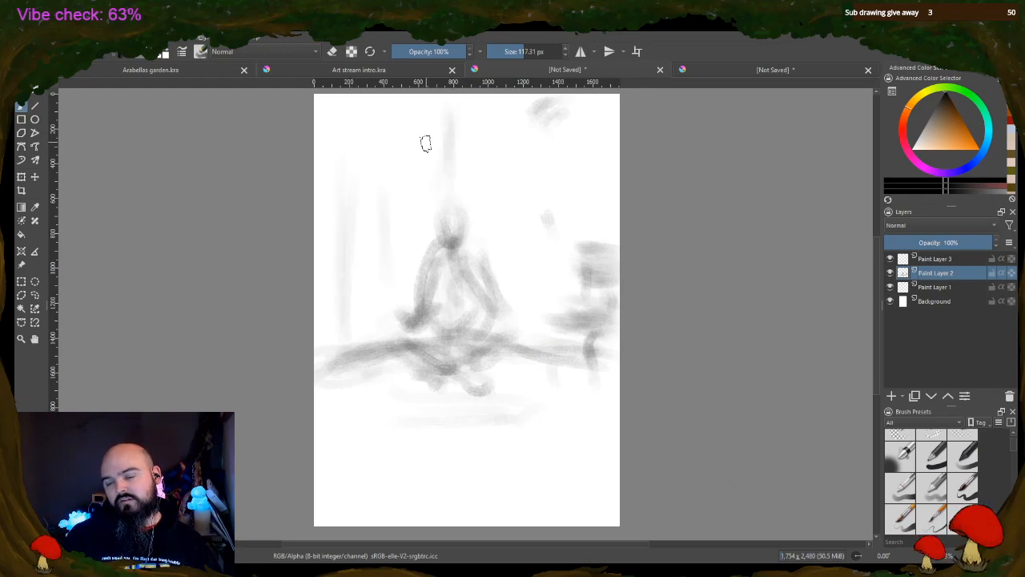
left_click_drag(513, 135, 535, 319)
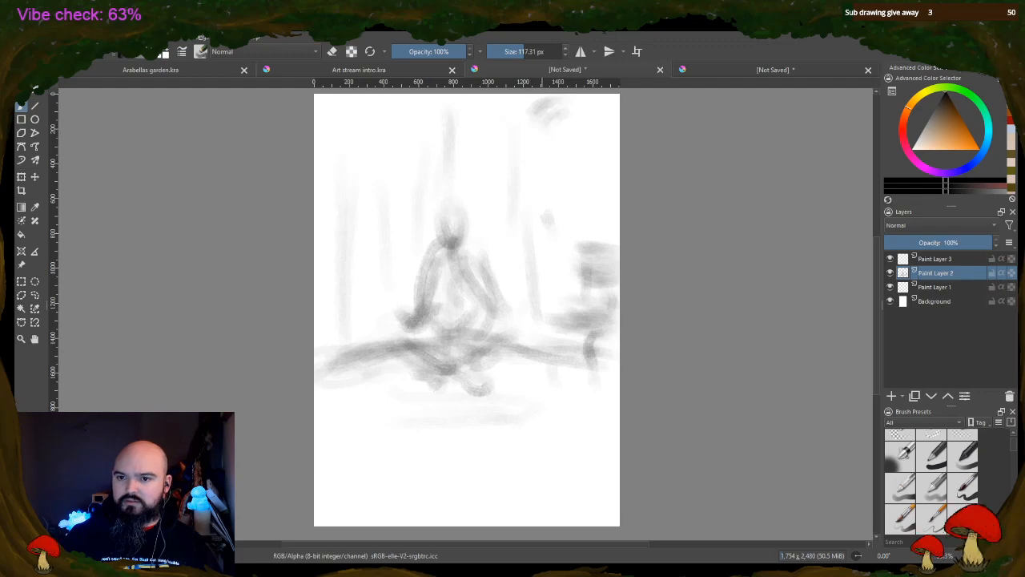
Lighten the seated figure's head, arms and crossed legs with the brush in eraser mode
left_click(332, 51)
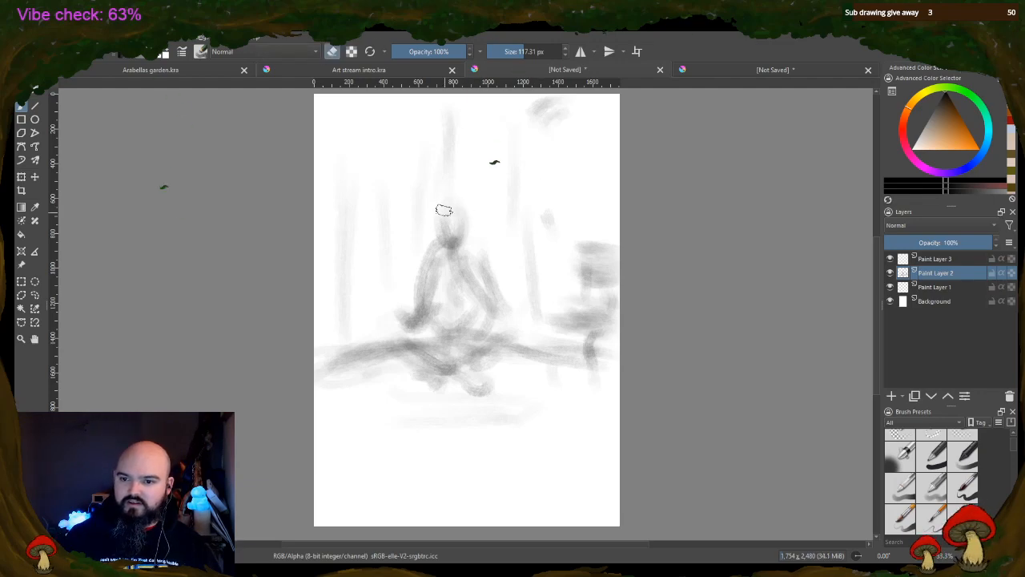
mouse_move(449, 218)
left_mouse_down()
mouse_move(424, 314)
mouse_move(418, 277)
mouse_move(412, 322)
left_mouse_up()
left_click_drag(497, 297, 486, 275)
mouse_move(410, 275)
left_mouse_down()
mouse_move(428, 252)
mouse_move(426, 263)
left_mouse_up()
mouse_move(425, 316)
left_mouse_down()
mouse_move(411, 366)
mouse_move(438, 383)
left_mouse_up()
mouse_move(519, 375)
left_mouse_down()
mouse_move(505, 352)
mouse_move(482, 370)
left_mouse_up()
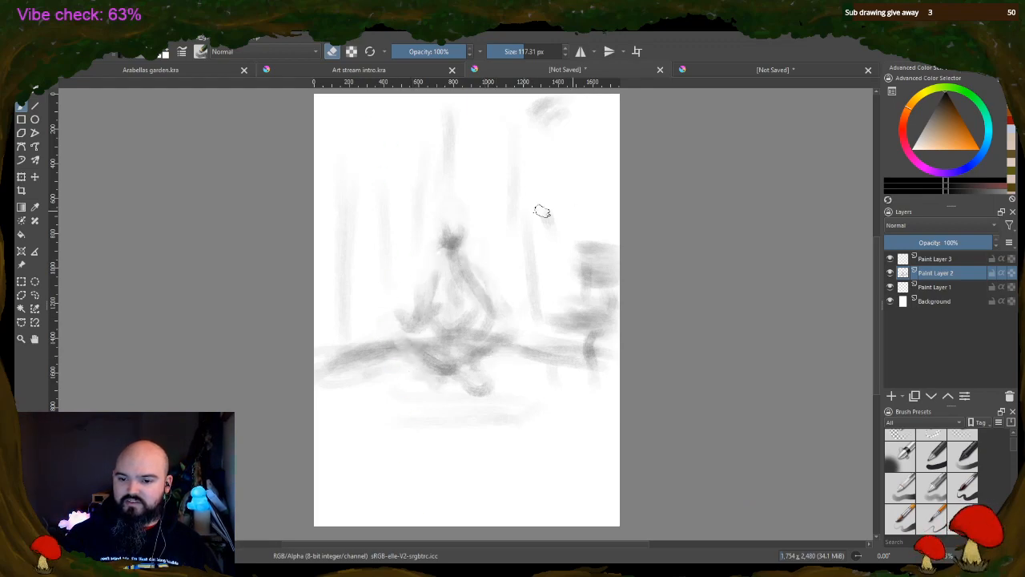
Erase parts of the horizon and the shading at the page's right edge, and carve out the figure's leg
mouse_move(346, 370)
left_mouse_down()
mouse_move(394, 342)
mouse_move(361, 345)
left_mouse_up()
mouse_move(600, 343)
left_mouse_down()
mouse_move(547, 338)
mouse_move(553, 322)
mouse_move(571, 338)
mouse_move(584, 247)
mouse_move(595, 245)
mouse_move(615, 330)
mouse_move(590, 337)
mouse_move(596, 287)
mouse_move(580, 332)
mouse_move(610, 345)
mouse_move(553, 314)
left_mouse_up()
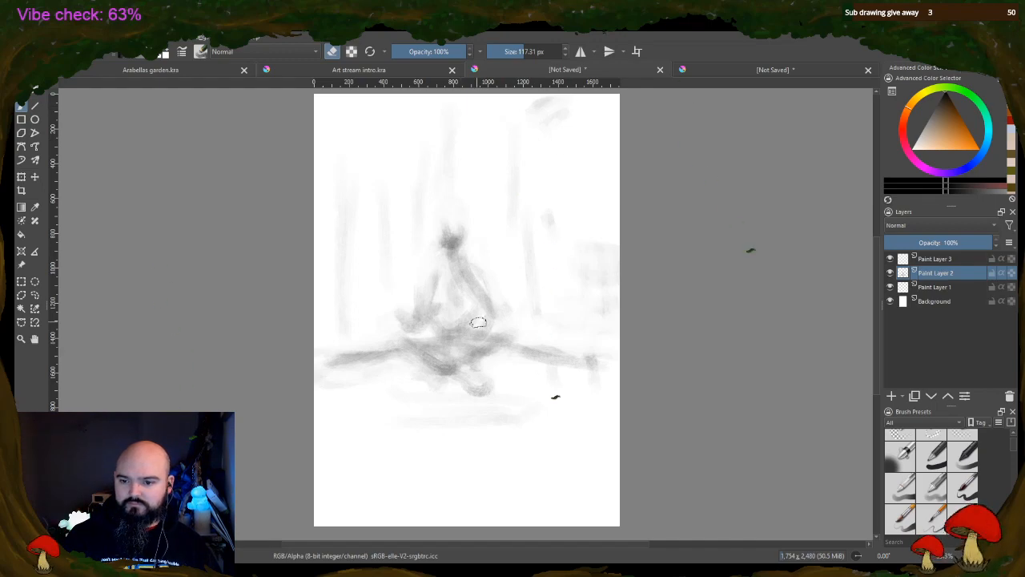
mouse_move(479, 322)
left_mouse_down()
mouse_move(447, 315)
mouse_move(426, 350)
mouse_move(448, 362)
mouse_move(485, 345)
left_mouse_up()
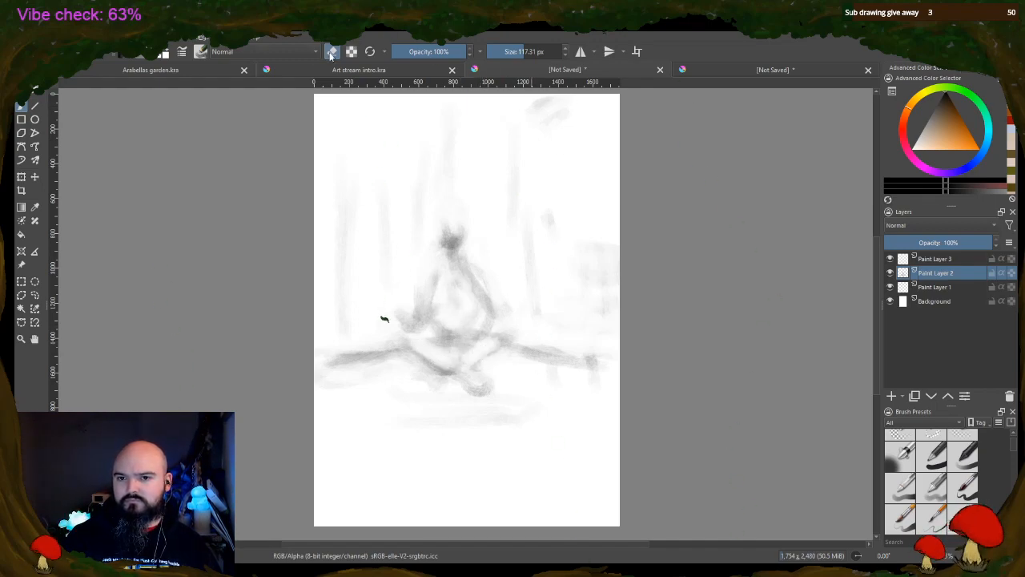
Turn eraser mode off and redraw the figure's crossed legs, torso, head and shoulders in darker grey
left_click(331, 52)
mouse_move(410, 344)
left_mouse_down()
mouse_move(443, 355)
mouse_move(420, 353)
mouse_move(472, 381)
mouse_move(425, 366)
mouse_move(496, 384)
mouse_move(425, 366)
mouse_move(423, 379)
mouse_move(436, 391)
mouse_move(467, 371)
mouse_move(470, 362)
mouse_move(456, 357)
mouse_move(491, 334)
mouse_move(498, 352)
mouse_move(468, 361)
mouse_move(440, 335)
mouse_move(451, 217)
mouse_move(458, 332)
mouse_move(440, 308)
mouse_move(451, 332)
mouse_move(458, 287)
mouse_move(463, 327)
mouse_move(470, 293)
mouse_move(458, 282)
mouse_move(429, 290)
mouse_move(453, 319)
mouse_move(455, 282)
mouse_move(438, 305)
mouse_move(436, 284)
mouse_move(423, 322)
mouse_move(404, 316)
mouse_move(436, 293)
mouse_move(483, 284)
mouse_move(479, 271)
mouse_move(514, 328)
left_mouse_up()
left_click_drag(407, 332, 432, 355)
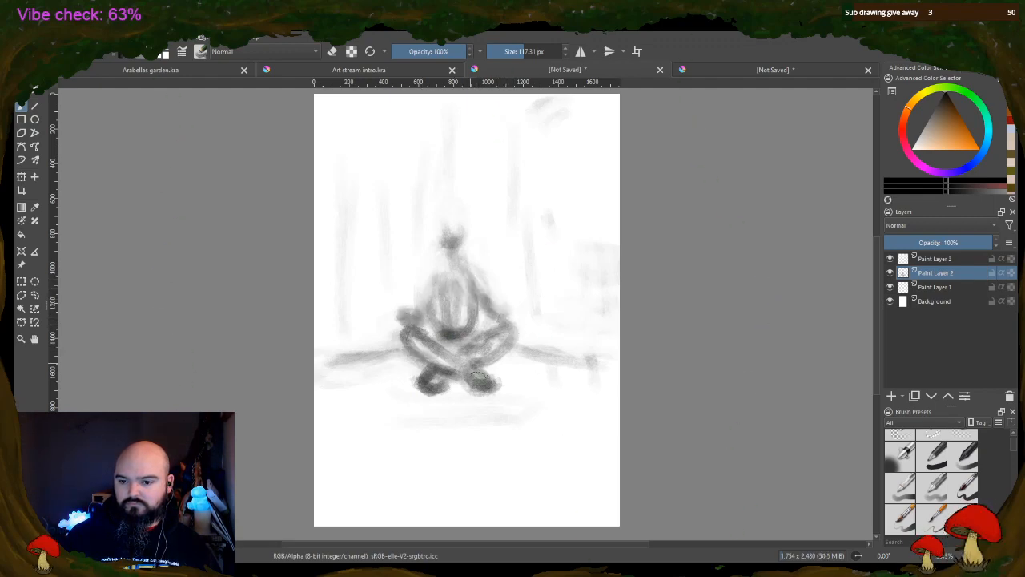
mouse_move(439, 244)
left_mouse_down()
mouse_move(443, 273)
mouse_move(481, 280)
mouse_move(435, 287)
mouse_move(455, 243)
mouse_move(441, 228)
mouse_move(461, 241)
mouse_move(449, 232)
mouse_move(439, 272)
mouse_move(479, 280)
mouse_move(429, 276)
mouse_move(485, 277)
mouse_move(416, 286)
left_mouse_up()
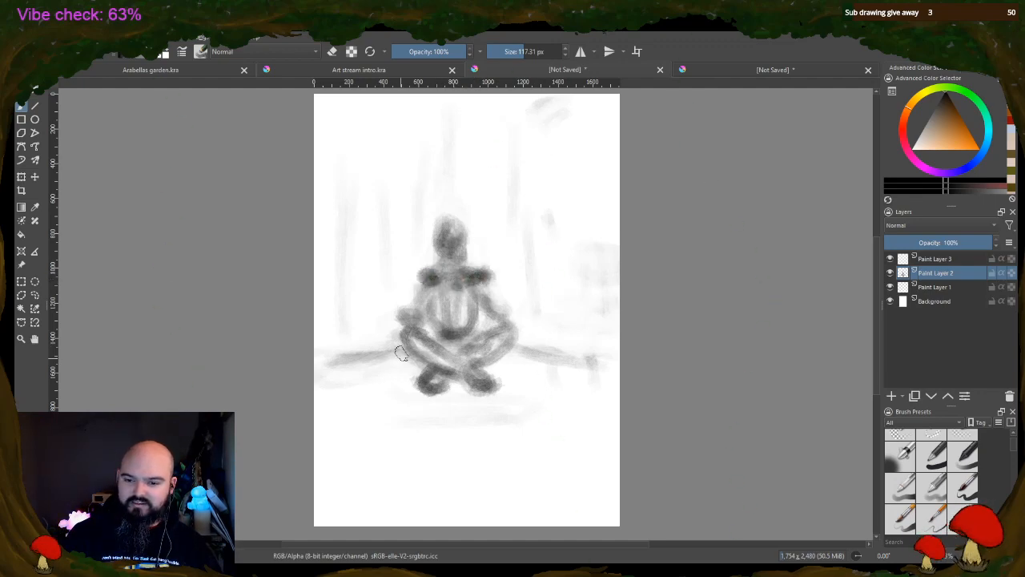
Add short strokes flaring outward beside both feet, and darken the figure's feet, hands and forearms
mouse_move(401, 355)
left_mouse_down()
mouse_move(405, 375)
mouse_move(385, 376)
mouse_move(405, 364)
left_mouse_up()
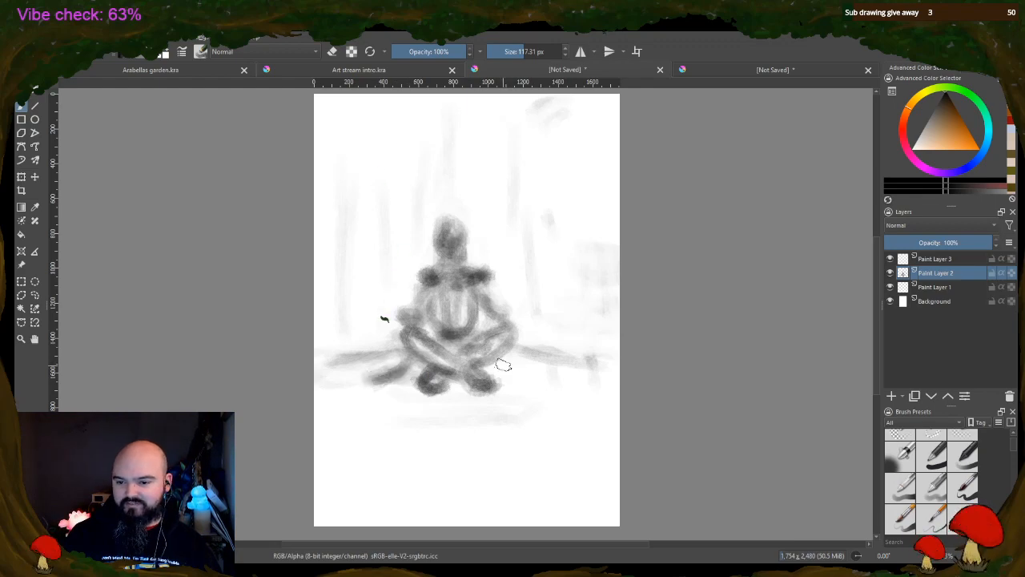
mouse_move(503, 365)
left_mouse_down()
mouse_move(526, 371)
mouse_move(500, 371)
left_mouse_up()
mouse_move(424, 337)
left_mouse_down()
mouse_move(413, 390)
mouse_move(404, 380)
mouse_move(433, 378)
left_mouse_up()
mouse_move(493, 380)
left_mouse_down()
mouse_move(521, 369)
mouse_move(431, 386)
left_mouse_up()
left_click_drag(417, 307, 410, 310)
mouse_move(516, 318)
left_mouse_down()
mouse_move(512, 301)
mouse_move(490, 313)
mouse_move(454, 290)
mouse_move(423, 316)
mouse_move(467, 305)
left_mouse_up()
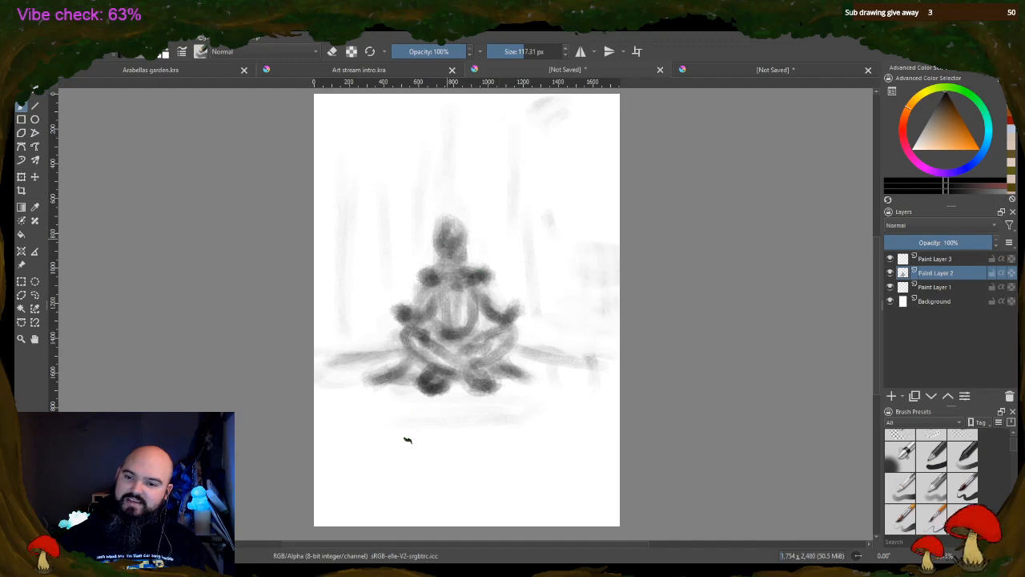
Deepen the shading on the figure's head and legs, and restate the horizon on both sides of it
mouse_move(442, 223)
left_mouse_down()
mouse_move(460, 256)
mouse_move(450, 241)
mouse_move(459, 314)
mouse_move(437, 323)
mouse_move(456, 362)
mouse_move(373, 378)
left_mouse_up()
left_click_drag(465, 370, 494, 365)
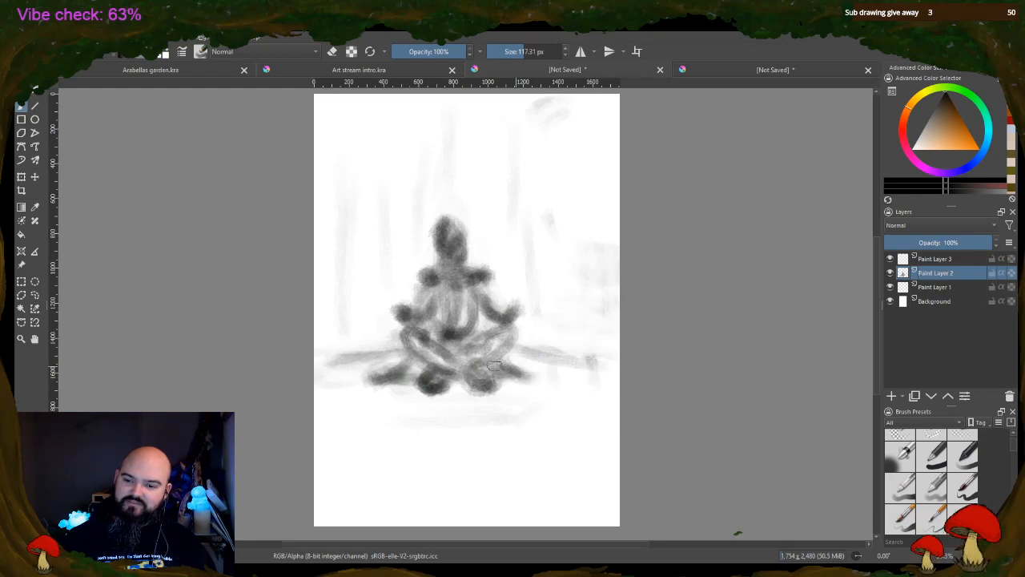
mouse_move(415, 357)
left_mouse_down()
mouse_move(490, 333)
mouse_move(525, 344)
left_mouse_up()
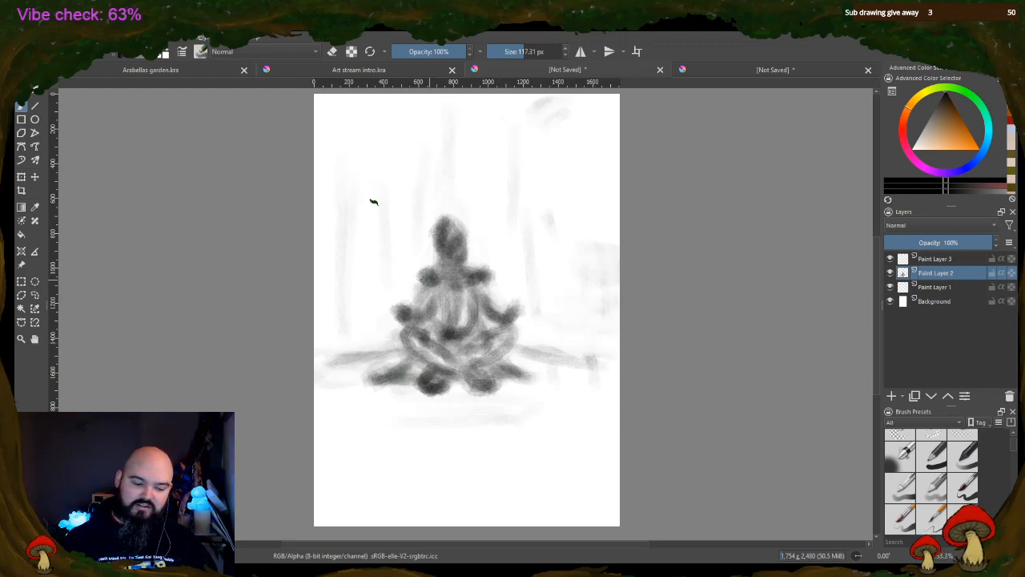
mouse_move(390, 365)
left_mouse_down()
mouse_move(377, 348)
mouse_move(470, 343)
left_mouse_up()
mouse_move(532, 345)
left_mouse_down()
mouse_move(540, 353)
mouse_move(545, 341)
left_mouse_up()
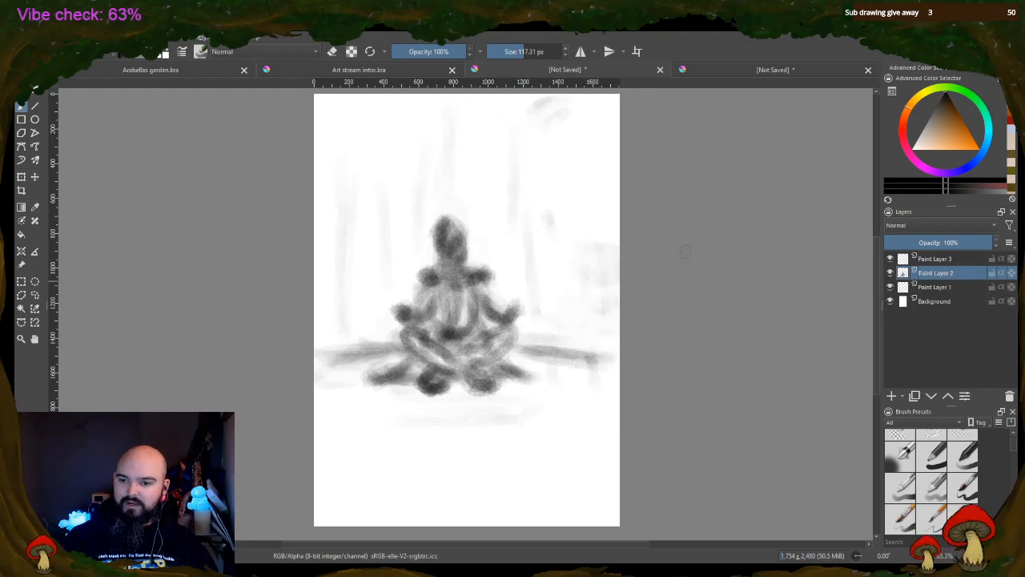
Add tall vertical strokes above the figure, and erase the dark one directly over its head
left_click_drag(442, 105, 445, 210)
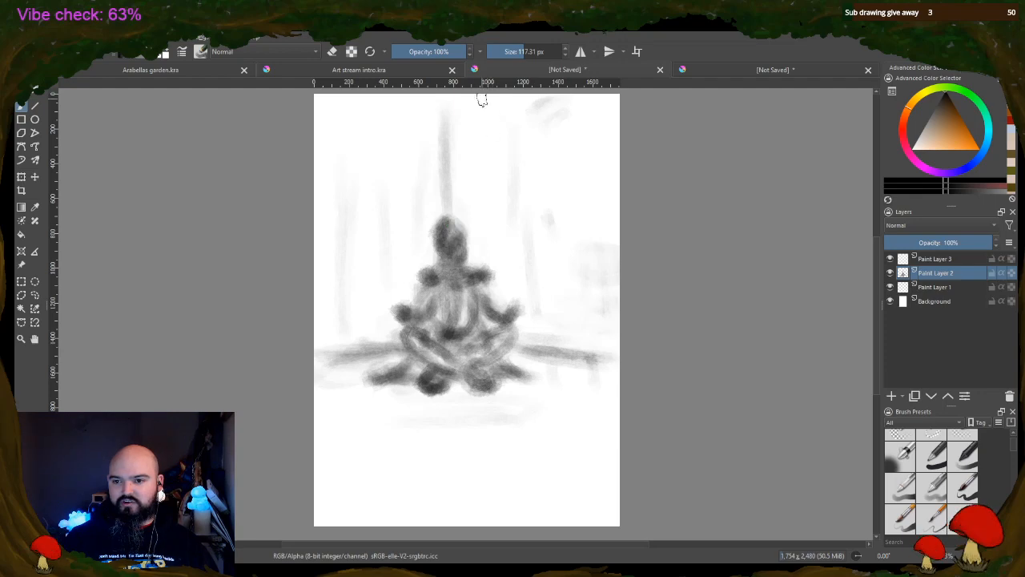
left_click_drag(481, 113, 492, 240)
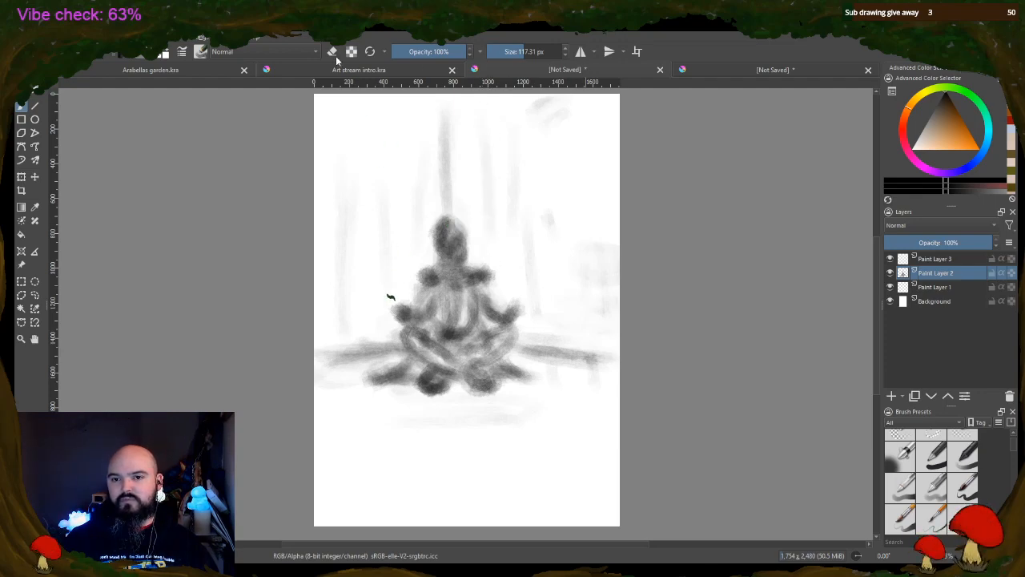
key("e")
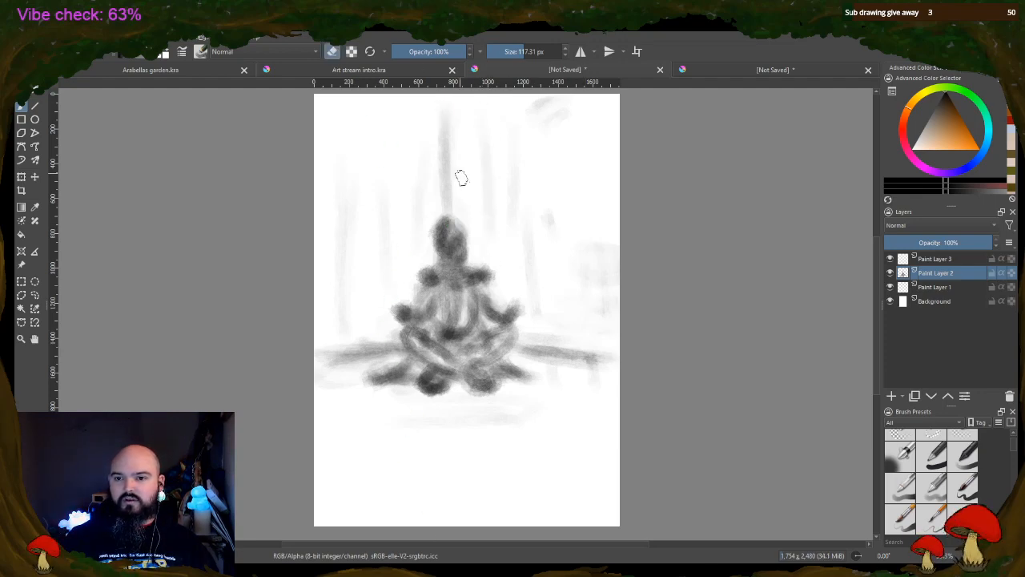
mouse_move(460, 178)
left_mouse_down()
mouse_move(446, 205)
mouse_move(448, 141)
left_mouse_up()
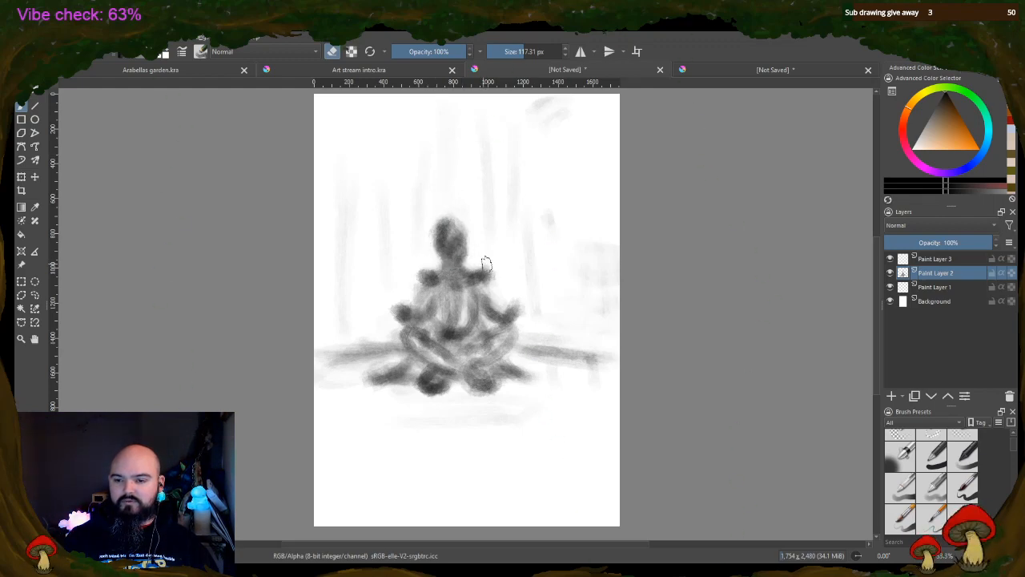
Return to painting and darken the figure's neck, torso, arms and crossed legs into a solid silhouette
left_click(330, 51)
left_click_drag(453, 250, 451, 254)
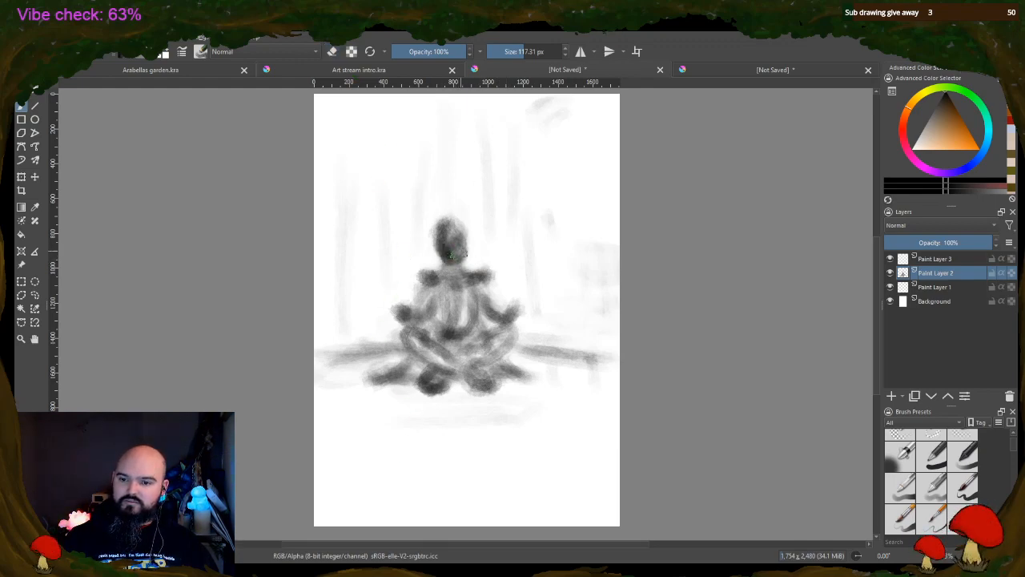
mouse_move(444, 293)
left_mouse_down()
mouse_move(442, 310)
mouse_move(467, 292)
mouse_move(471, 320)
mouse_move(458, 332)
mouse_move(472, 345)
mouse_move(506, 340)
mouse_move(500, 352)
mouse_move(477, 356)
left_mouse_up()
mouse_move(410, 338)
left_mouse_down()
mouse_move(469, 366)
mouse_move(494, 391)
mouse_move(448, 357)
mouse_move(377, 385)
mouse_move(431, 318)
left_mouse_up()
mouse_move(482, 286)
left_mouse_down()
mouse_move(493, 324)
mouse_move(425, 317)
left_mouse_up()
left_click_drag(425, 317, 437, 289)
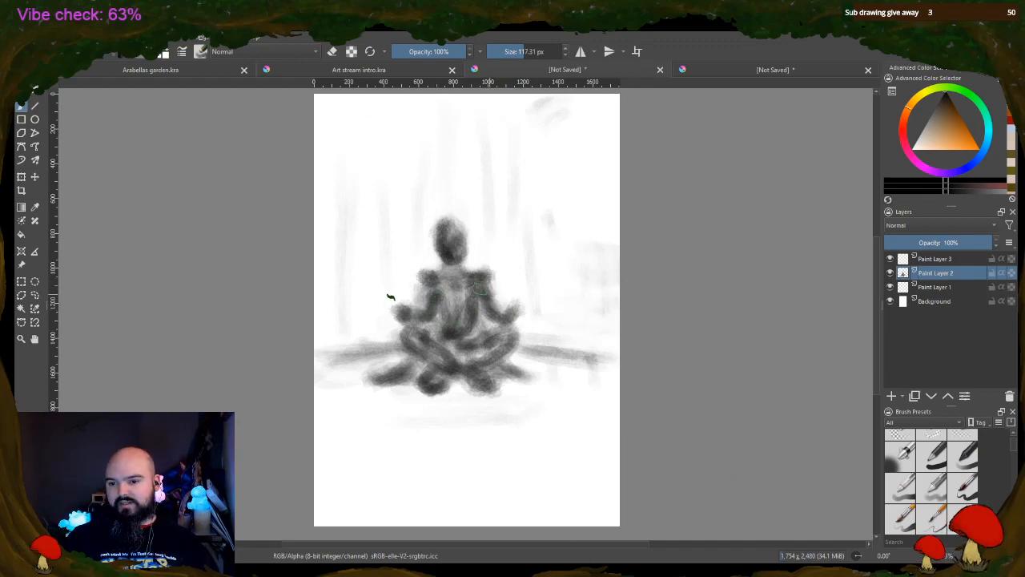
mouse_move(435, 295)
left_mouse_down()
mouse_move(460, 286)
mouse_move(459, 334)
left_mouse_up()
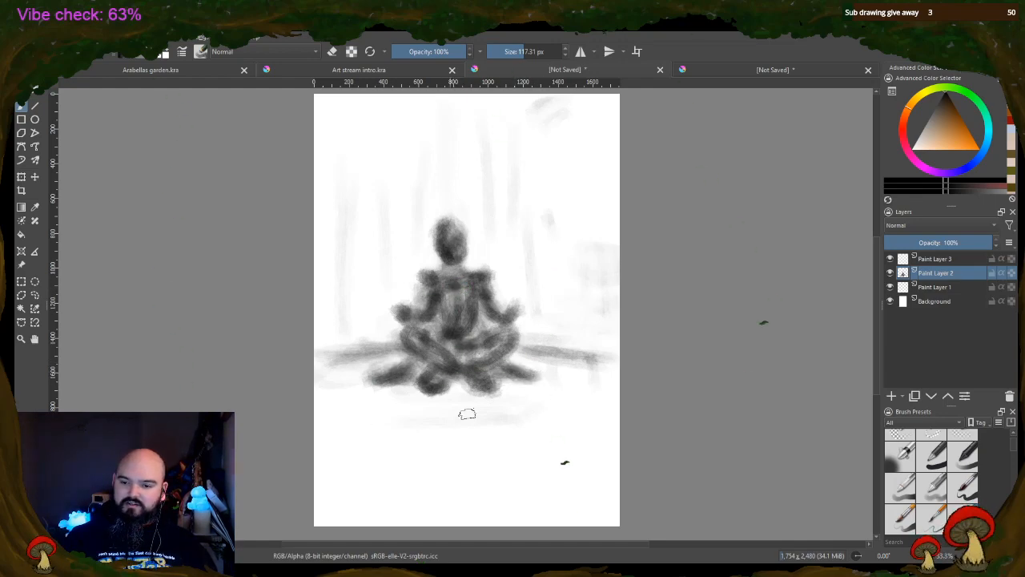
Outline a mat-like ground shape beneath the figure with a long base stroke and slanted sides
mouse_move(430, 403)
left_mouse_down()
mouse_move(457, 408)
mouse_move(360, 401)
mouse_move(384, 390)
left_mouse_up()
mouse_move(517, 381)
left_mouse_down()
mouse_move(545, 403)
mouse_move(359, 409)
mouse_move(565, 405)
mouse_move(536, 393)
mouse_move(364, 414)
mouse_move(391, 390)
mouse_move(542, 397)
left_mouse_up()
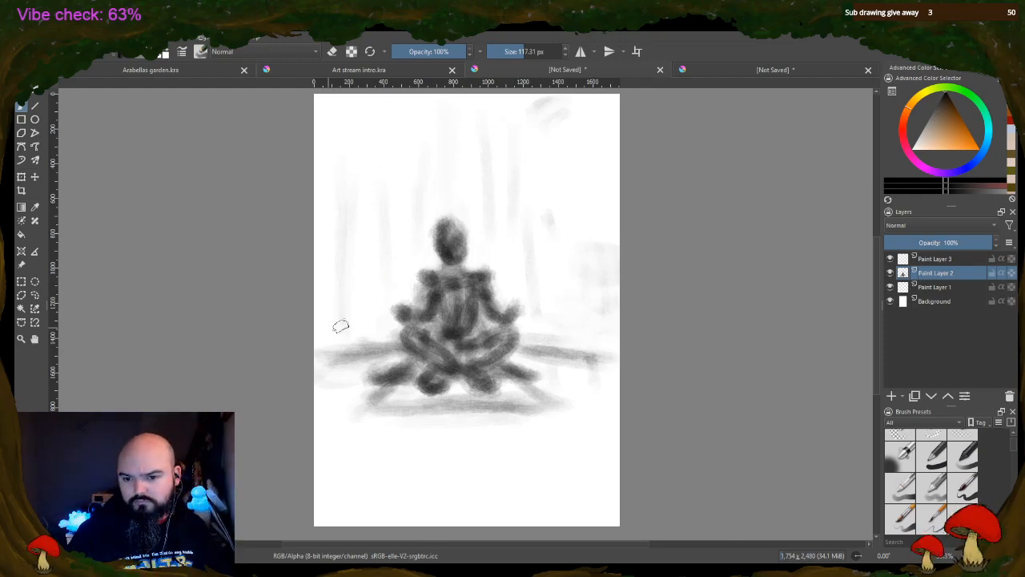
Paint horizontal background strokes on both sides of the figure, stacked from knee height up to the head
mouse_move(340, 327)
left_mouse_down()
mouse_move(371, 318)
mouse_move(382, 328)
mouse_move(337, 329)
left_mouse_up()
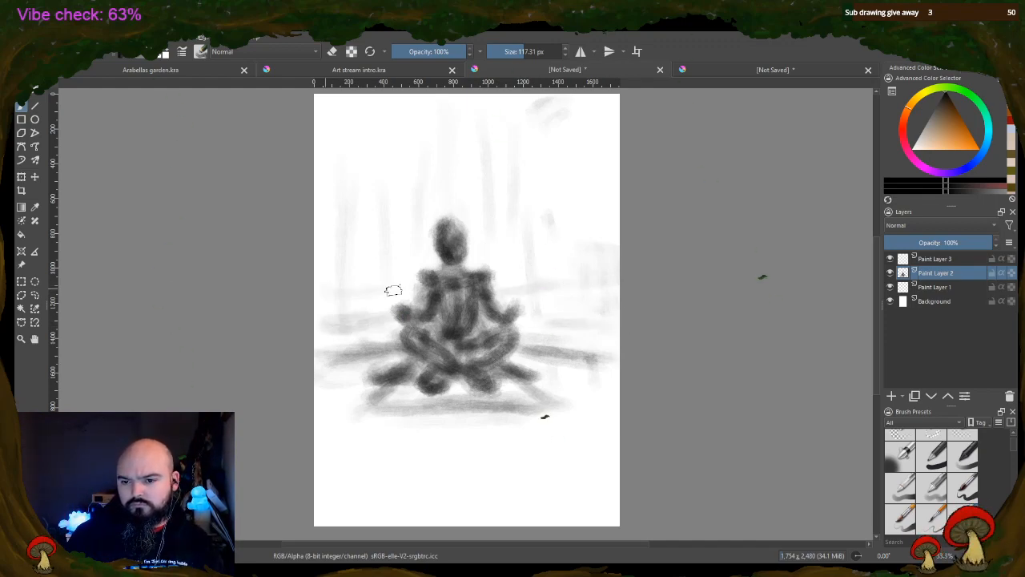
left_click_drag(351, 285, 389, 287)
left_click_drag(515, 284, 603, 289)
left_click_drag(318, 287, 388, 260)
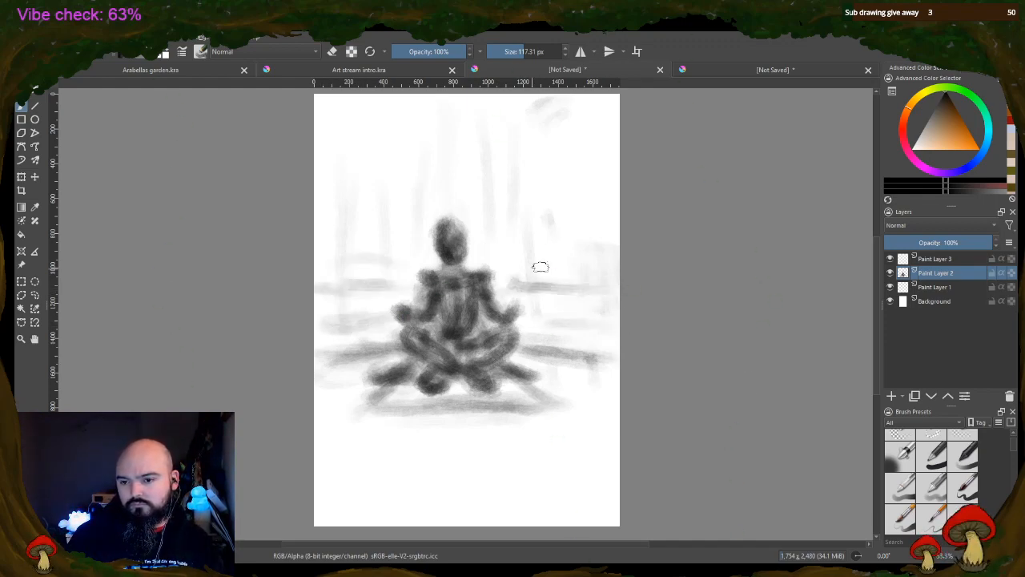
left_click_drag(479, 257, 570, 257)
mouse_move(380, 254)
left_mouse_down()
mouse_move(348, 251)
mouse_move(483, 257)
left_mouse_up()
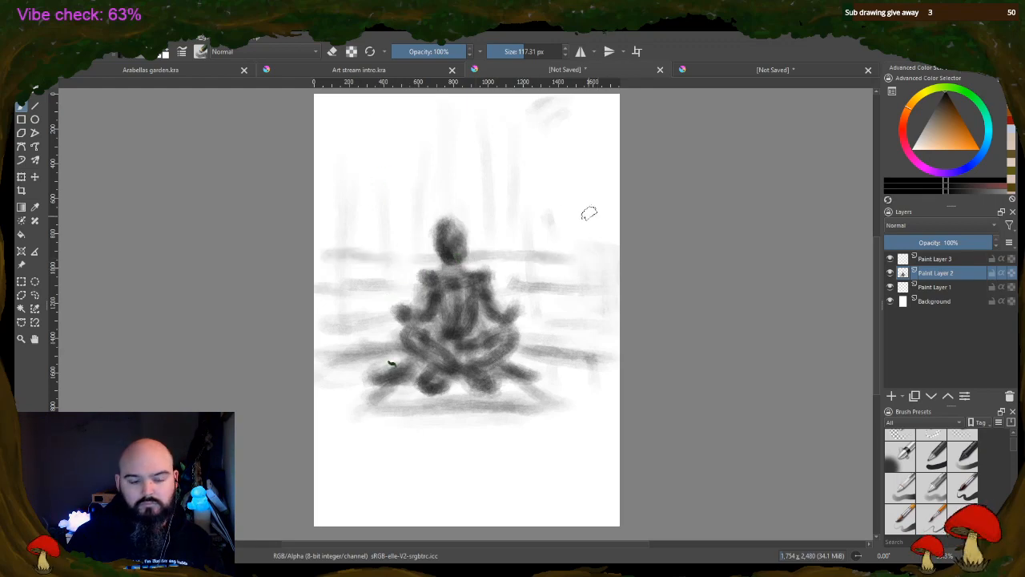
left_click_drag(493, 222, 554, 222)
left_click_drag(407, 223, 319, 226)
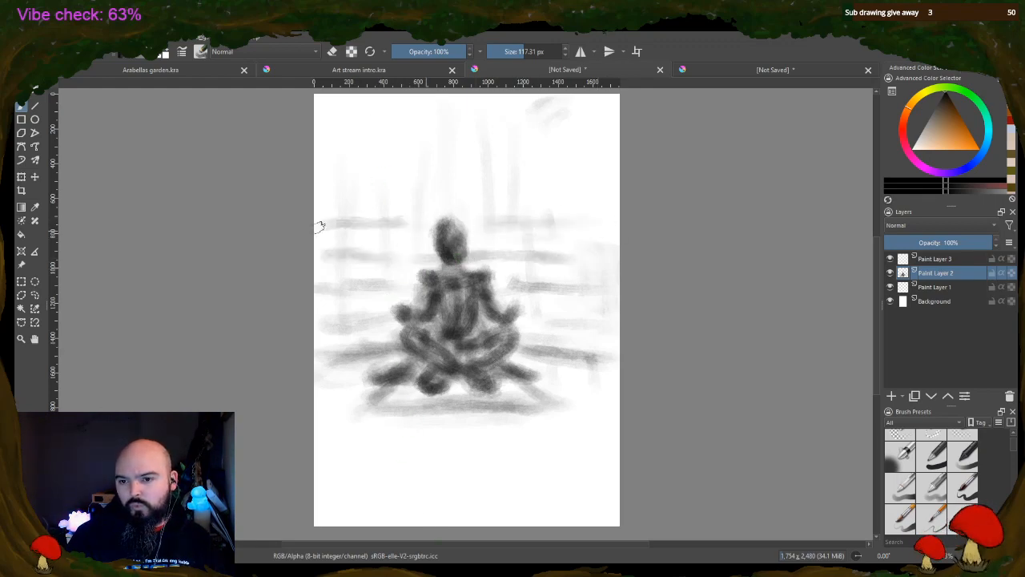
Continue the horizontal background strokes across the page above the figure's head
left_click_drag(370, 203, 443, 199)
left_click_drag(321, 186, 513, 191)
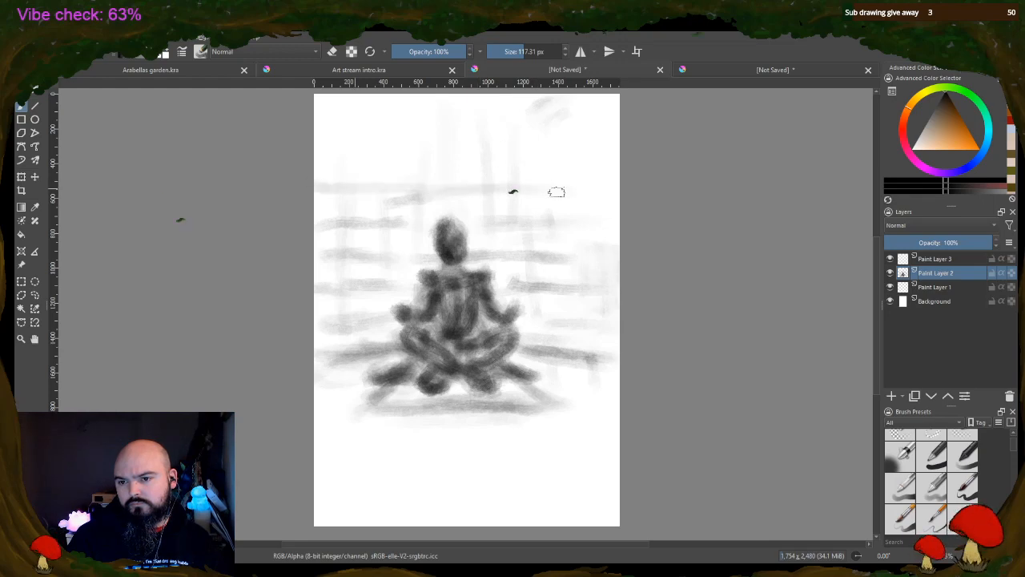
left_click_drag(394, 189, 545, 188)
mouse_move(376, 166)
left_mouse_down()
mouse_move(615, 159)
mouse_move(378, 172)
mouse_move(558, 161)
left_mouse_up()
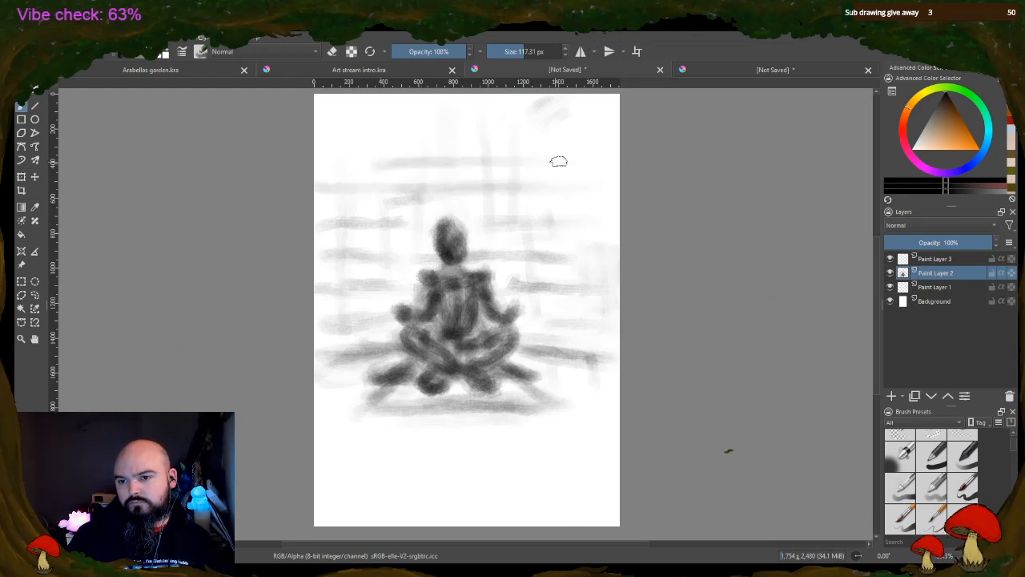
left_click_drag(328, 155, 580, 161)
left_click_drag(328, 137, 577, 137)
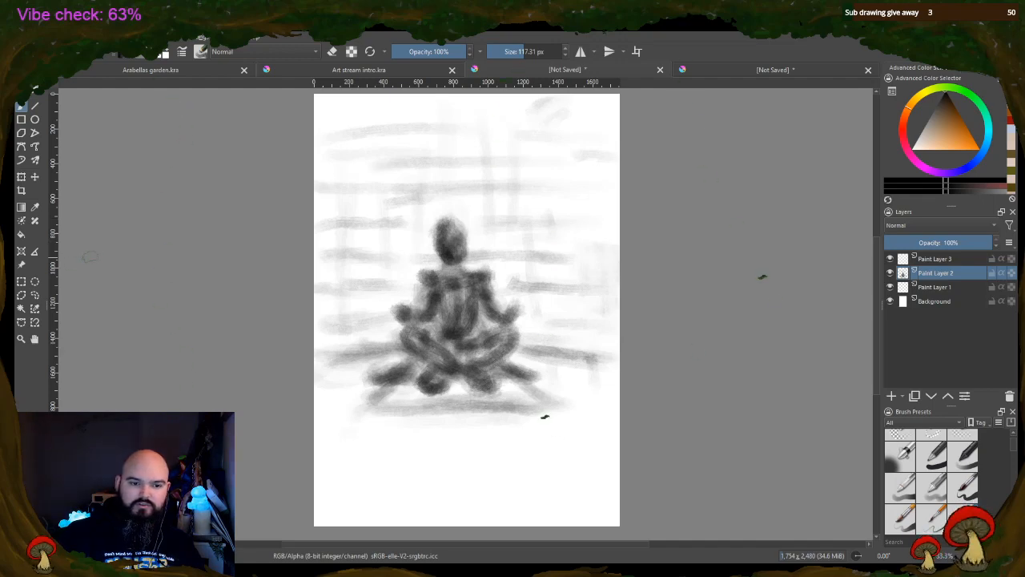
Move the Paint Layer 2 sketch down to the lower part of the page with the Transform tool, and return to the brush
left_click(21, 177)
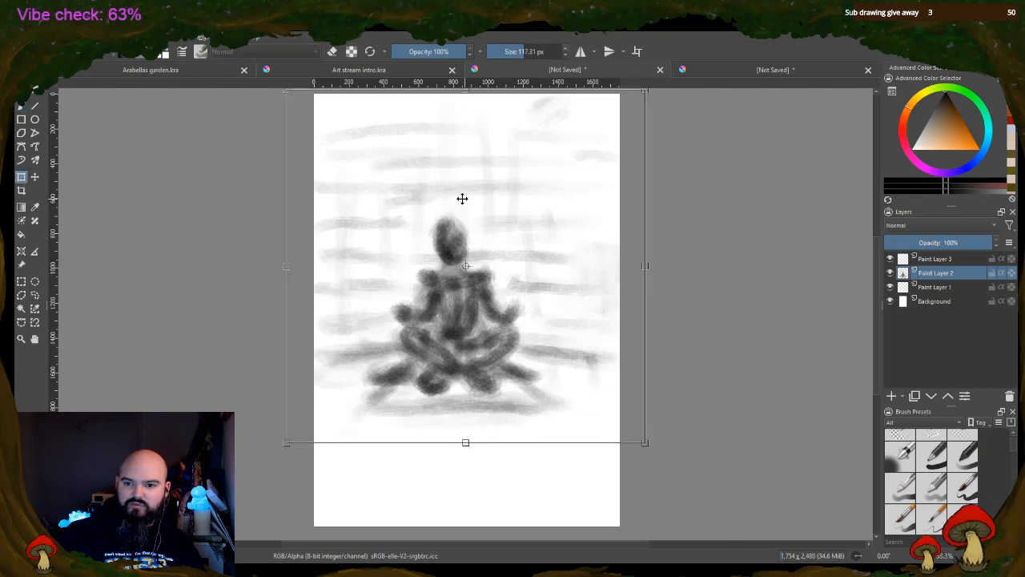
mouse_move(462, 198)
left_mouse_down()
mouse_move(456, 243)
mouse_move(465, 284)
mouse_move(471, 277)
left_mouse_up()
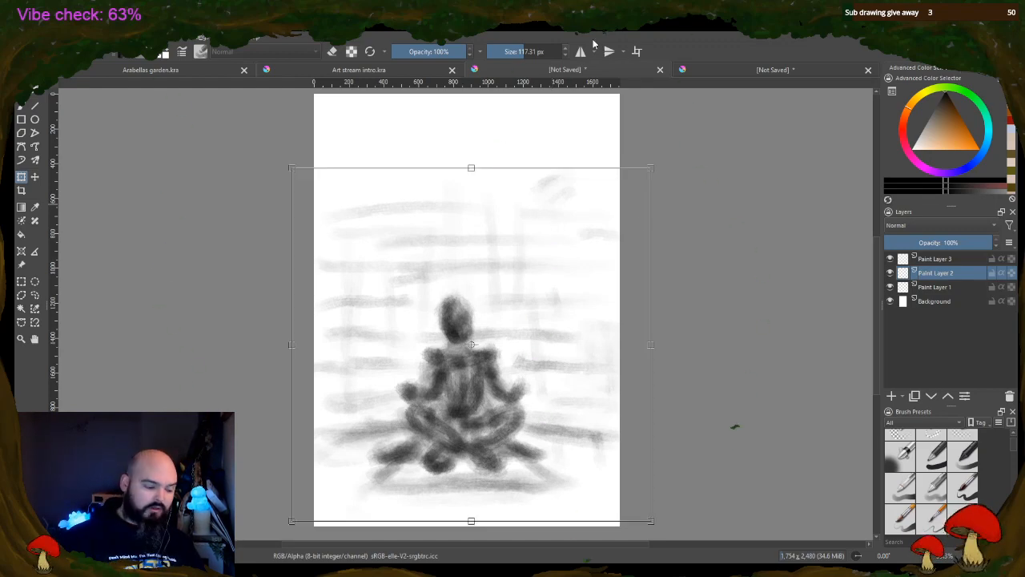
key("Return")
left_click(21, 105)
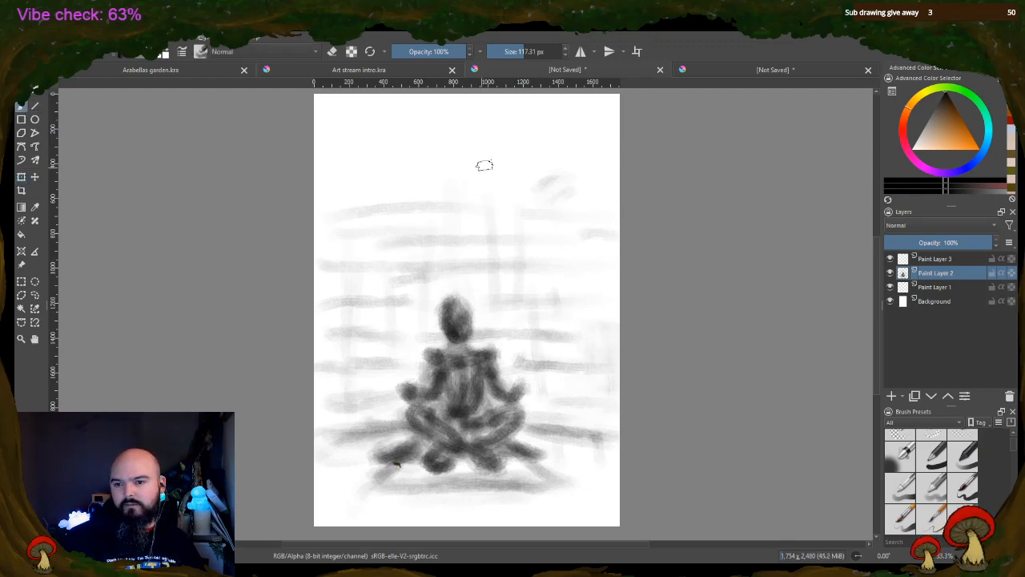
Paint a horizontal stroke across the upper background, shift the Paint Layer 2 sketch up slightly with the Transform tool, and return to the brush
mouse_move(346, 167)
left_mouse_down()
mouse_move(490, 173)
mouse_move(618, 160)
mouse_move(347, 181)
mouse_move(612, 160)
left_mouse_up()
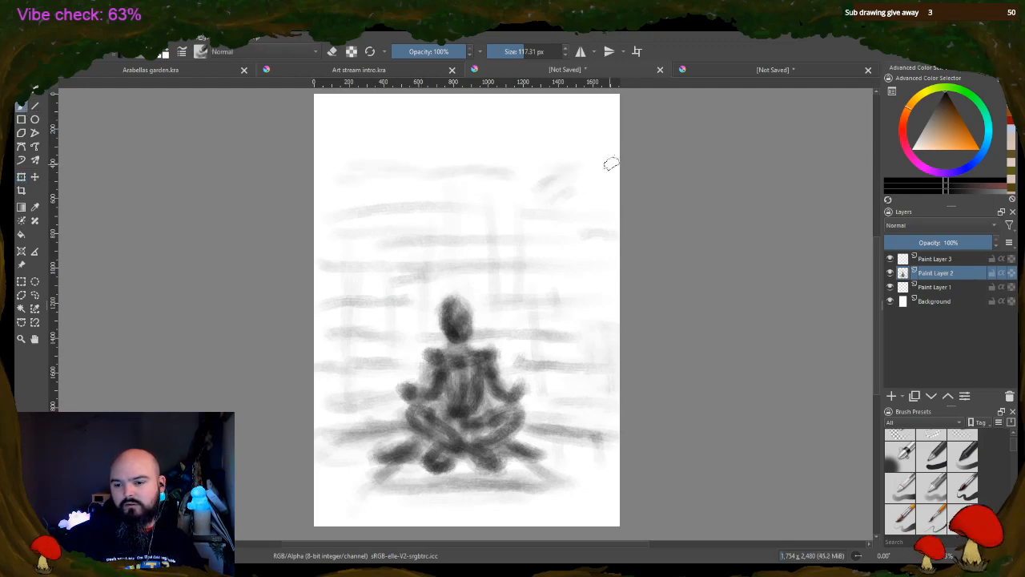
left_click(21, 176)
left_click_drag(485, 363, 489, 342)
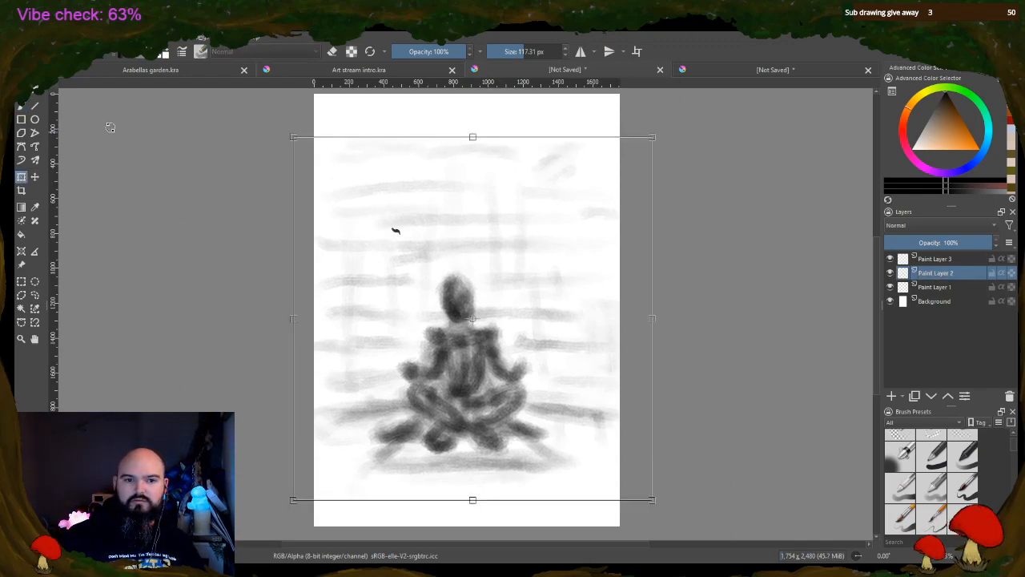
key("Return")
left_click(21, 105)
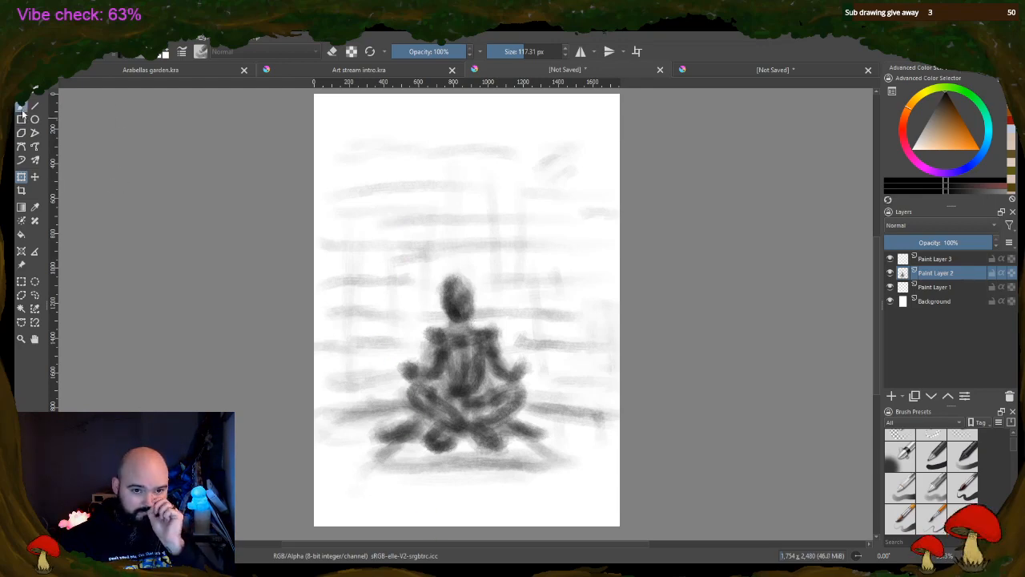
Add faint horizontal strokes near the top of the page, touch up the head, and paint short vertical marks beside the figure's knee
left_click_drag(333, 150, 415, 148)
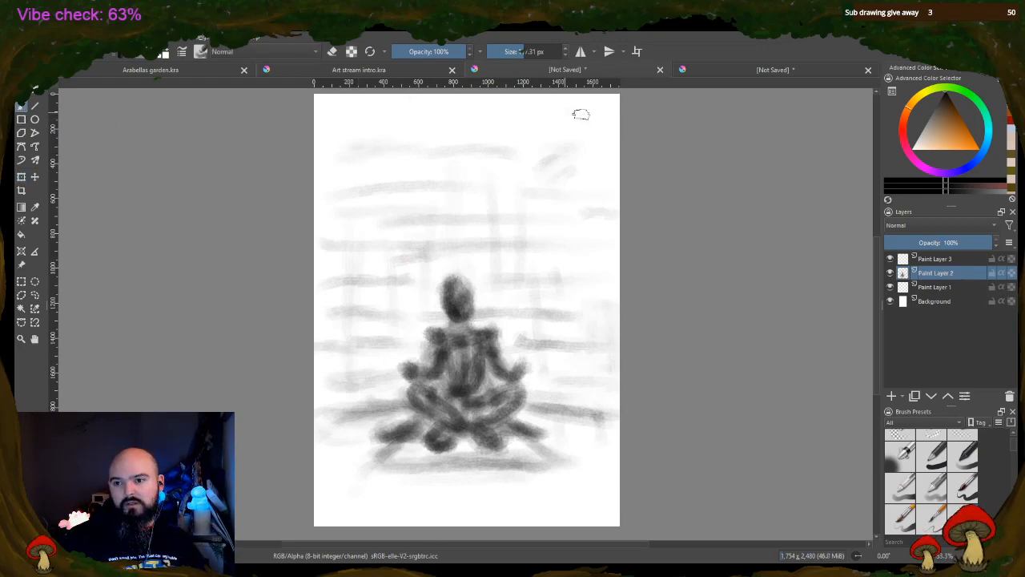
left_click_drag(582, 115, 540, 107)
left_click_drag(333, 123, 508, 127)
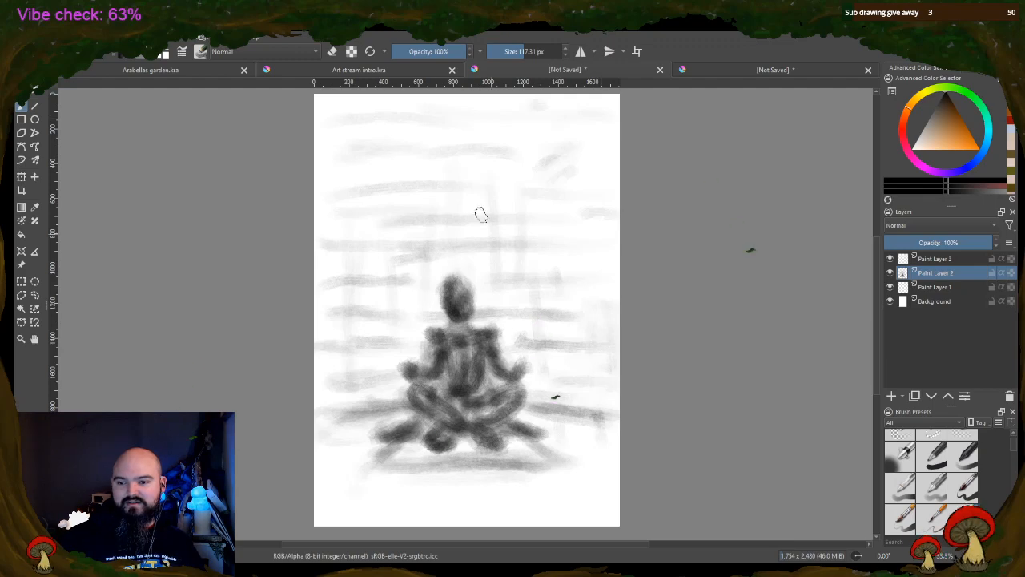
mouse_move(467, 286)
left_mouse_down()
mouse_move(460, 296)
mouse_move(484, 309)
left_mouse_up()
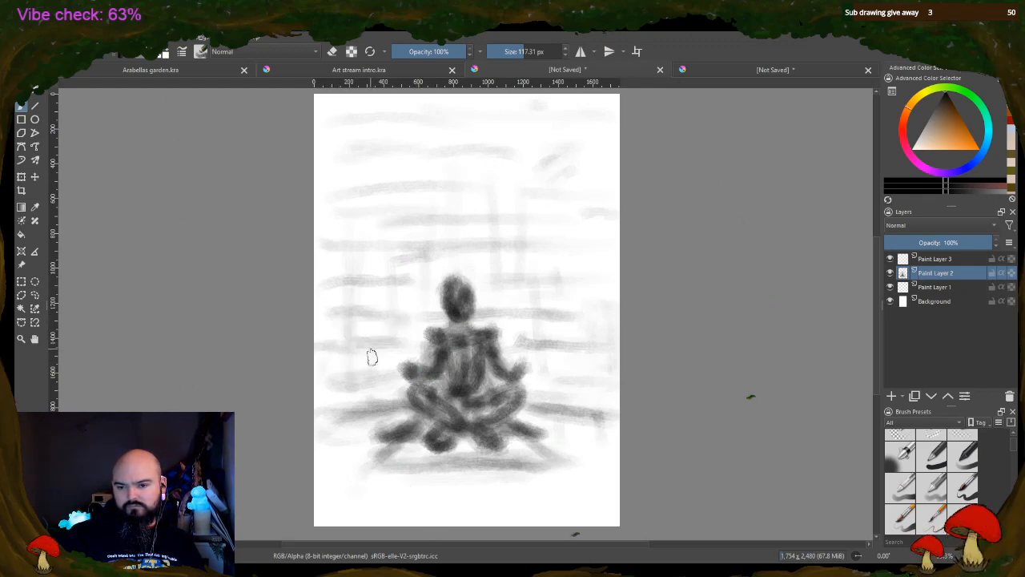
left_click_drag(370, 353, 370, 373)
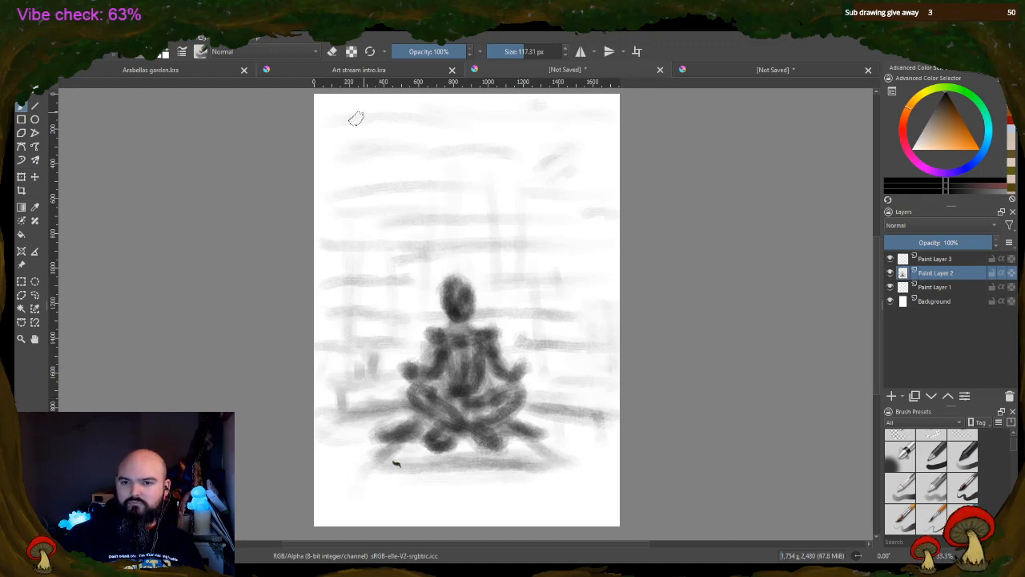
Erase the background strokes around and above the figure with a 275.08 px eraser, and return to painting mode
left_click(332, 52)
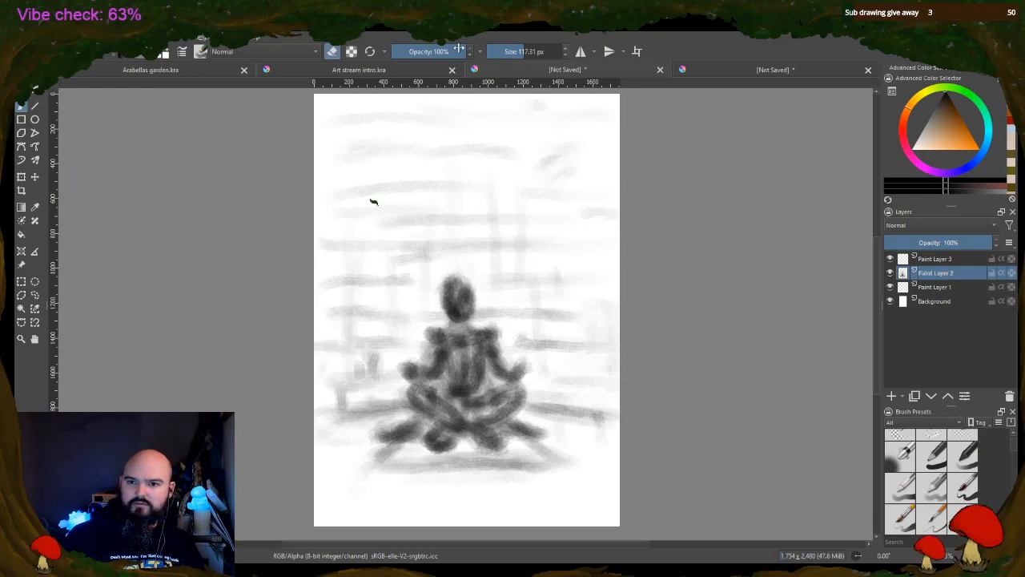
left_click(533, 52)
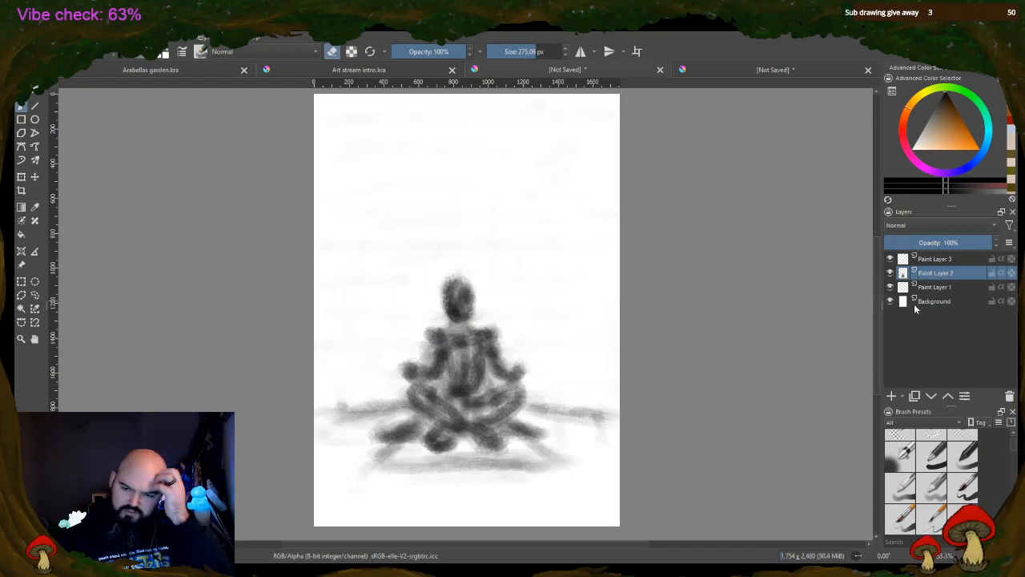
scroll(593, 362, "up", 2)
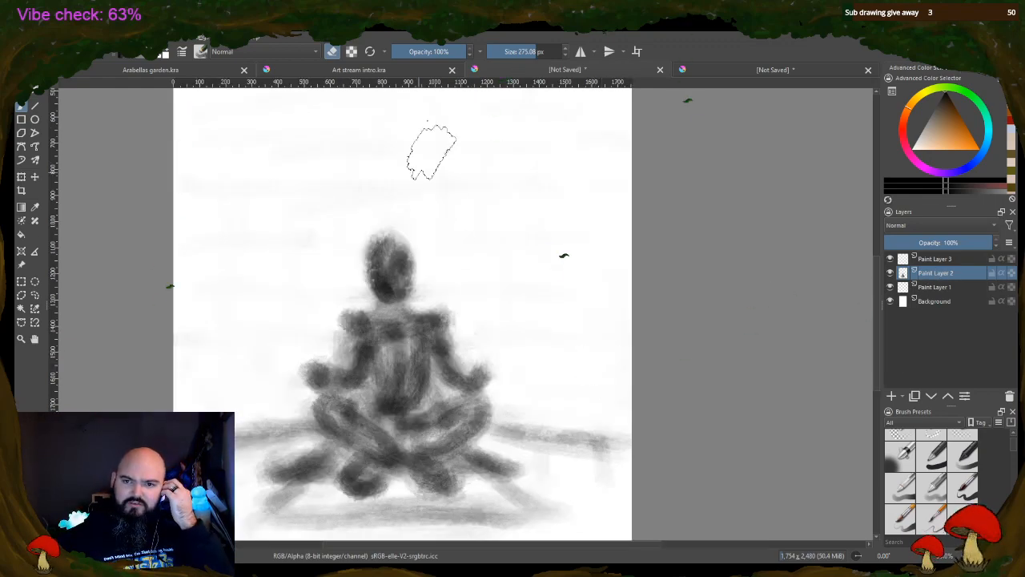
left_click(332, 51)
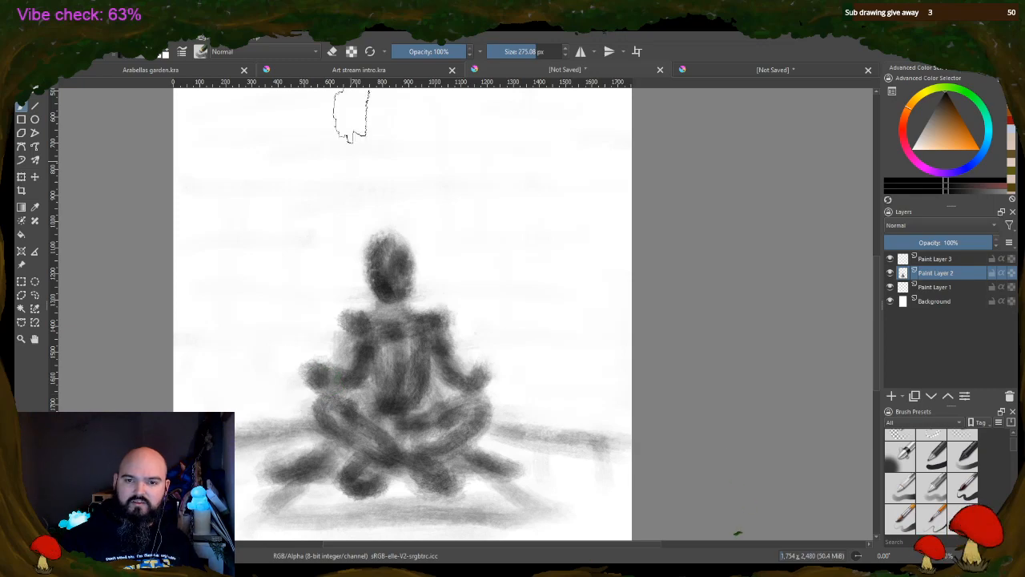
Set the brush size to 29.14 px and draw thin horizontal lines on both sides of the figure at knee and hand height
left_click(502, 52)
left_click_drag(367, 110, 375, 114)
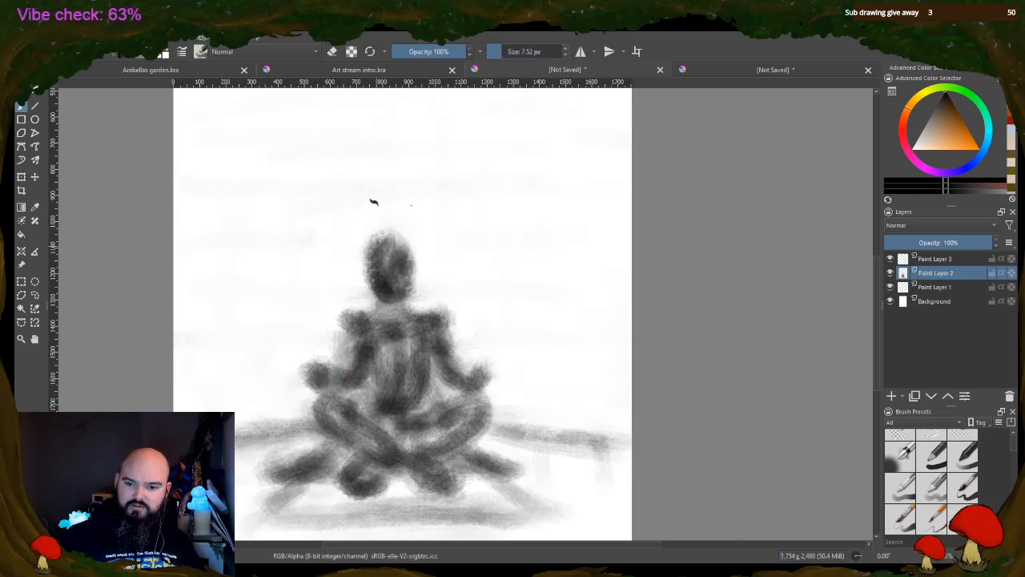
left_click_drag(496, 50, 542, 51)
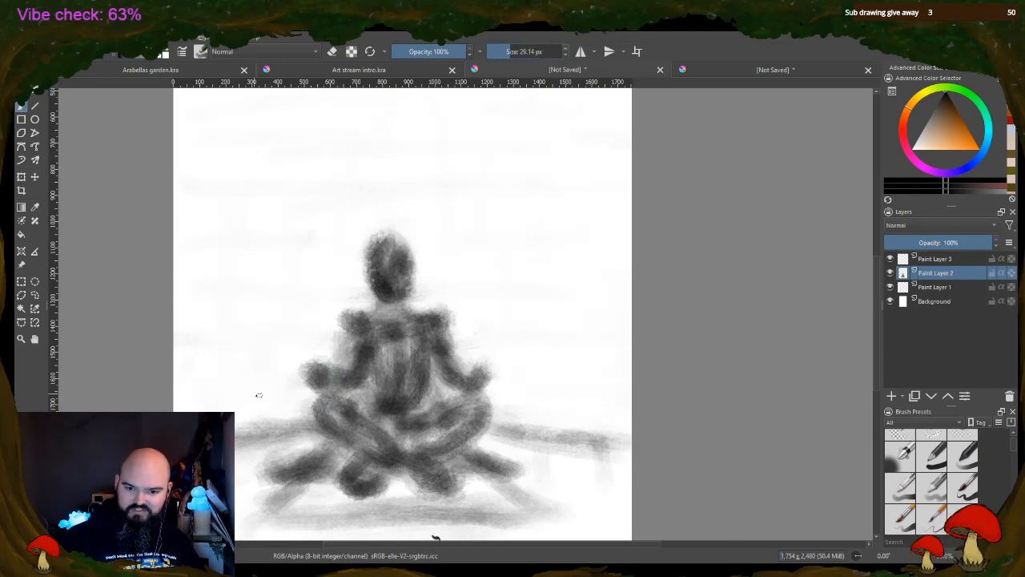
mouse_move(181, 406)
left_mouse_down()
mouse_move(303, 405)
mouse_move(178, 404)
mouse_move(276, 406)
left_mouse_up()
left_click_drag(491, 398, 629, 399)
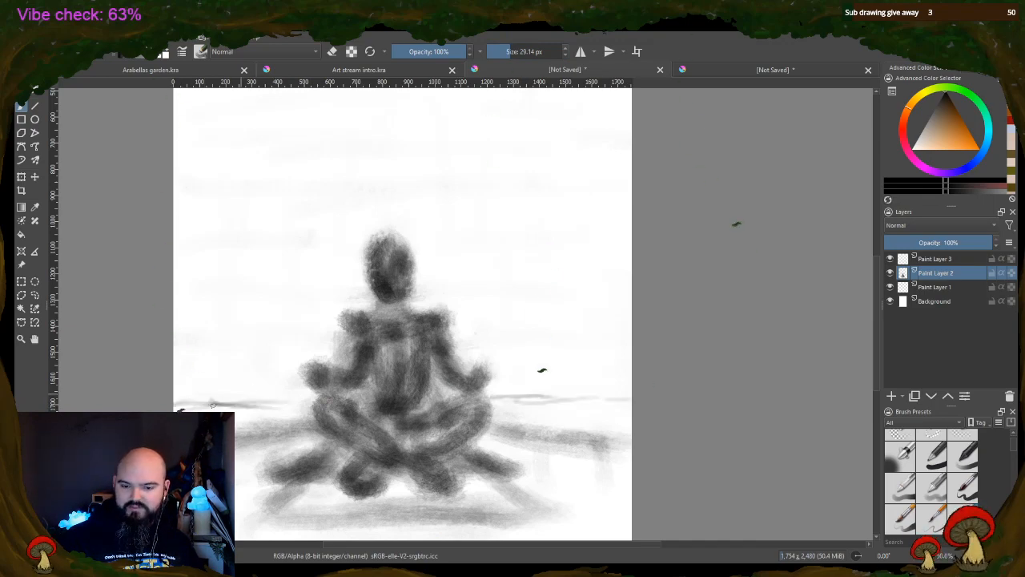
left_click_drag(186, 383, 301, 382)
left_click_drag(487, 375, 585, 376)
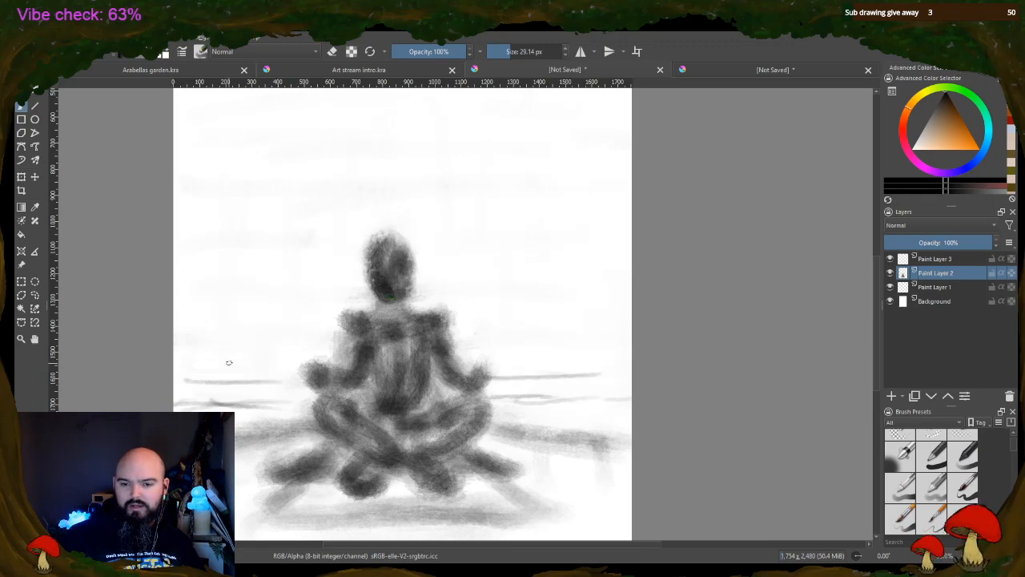
Draw thin horizontal lines on both sides at forearm height, and reinforce the lower lines and floor edge to the figure's right
mouse_move(190, 353)
left_mouse_down()
mouse_move(269, 352)
mouse_move(188, 356)
mouse_move(213, 352)
mouse_move(279, 357)
left_mouse_up()
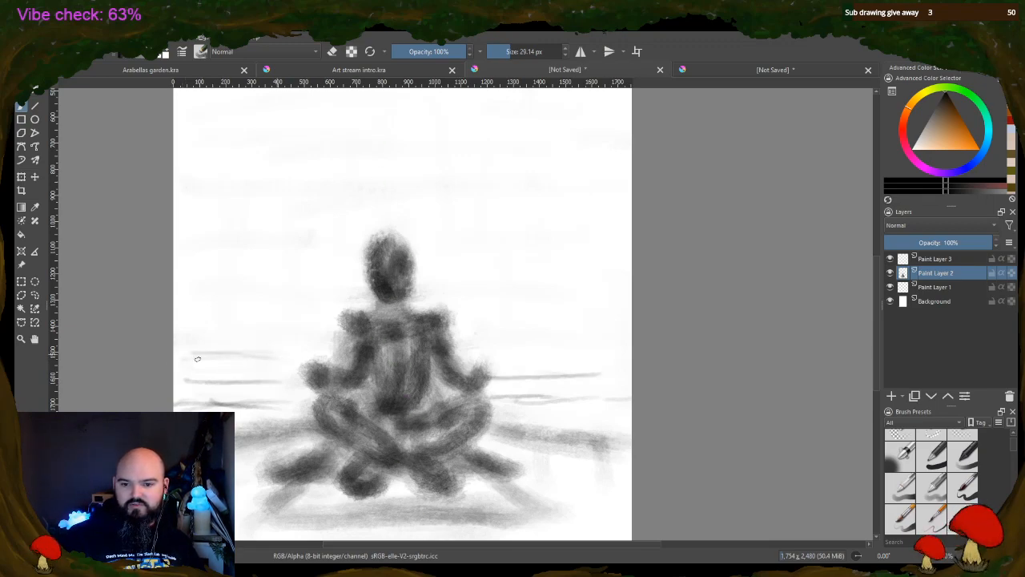
mouse_move(487, 348)
left_mouse_down()
mouse_move(591, 349)
mouse_move(550, 347)
mouse_move(604, 357)
mouse_move(624, 377)
left_mouse_up()
left_click_drag(511, 398, 570, 400)
left_click_drag(487, 433, 619, 437)
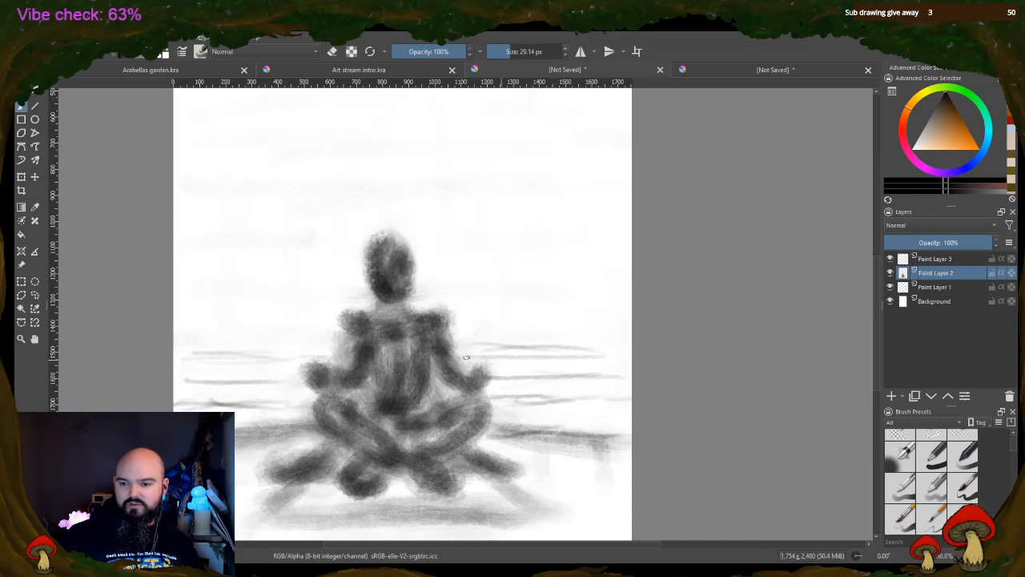
mouse_move(468, 357)
left_mouse_down()
mouse_move(608, 358)
mouse_move(495, 356)
mouse_move(601, 350)
left_mouse_up()
mouse_move(191, 358)
left_mouse_down()
mouse_move(303, 358)
mouse_move(287, 357)
left_mouse_up()
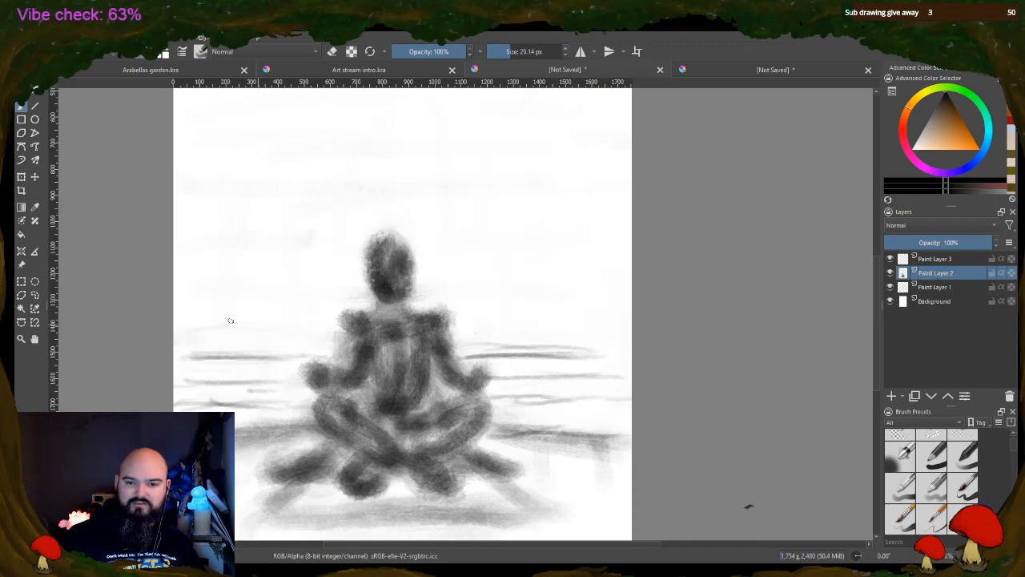
Draw horizontal background lines at shoulder and neck height, and extend the rows toward the right edge of the page
left_click_drag(178, 326, 344, 325)
left_click_drag(460, 325, 573, 323)
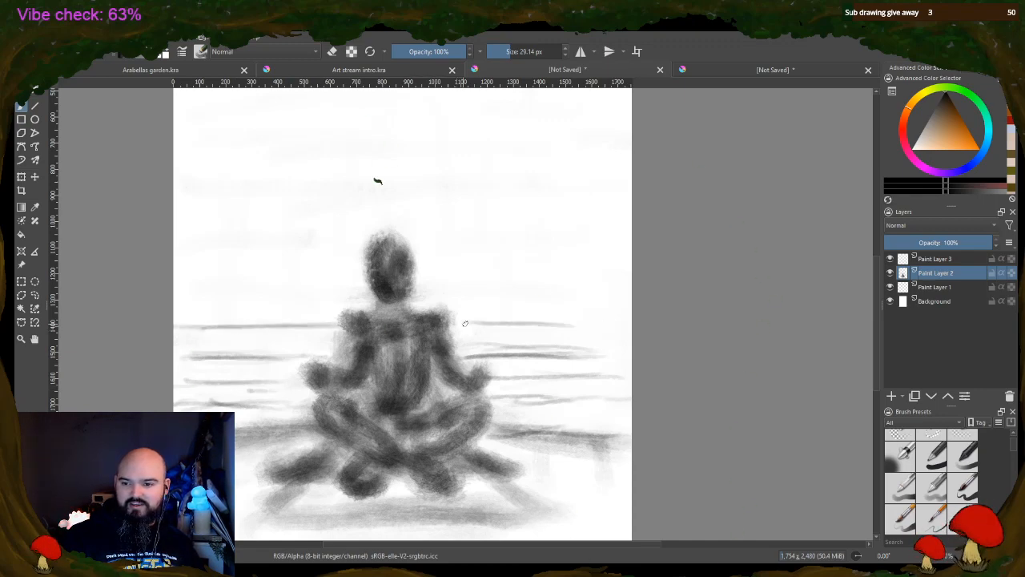
left_click_drag(193, 296, 493, 295)
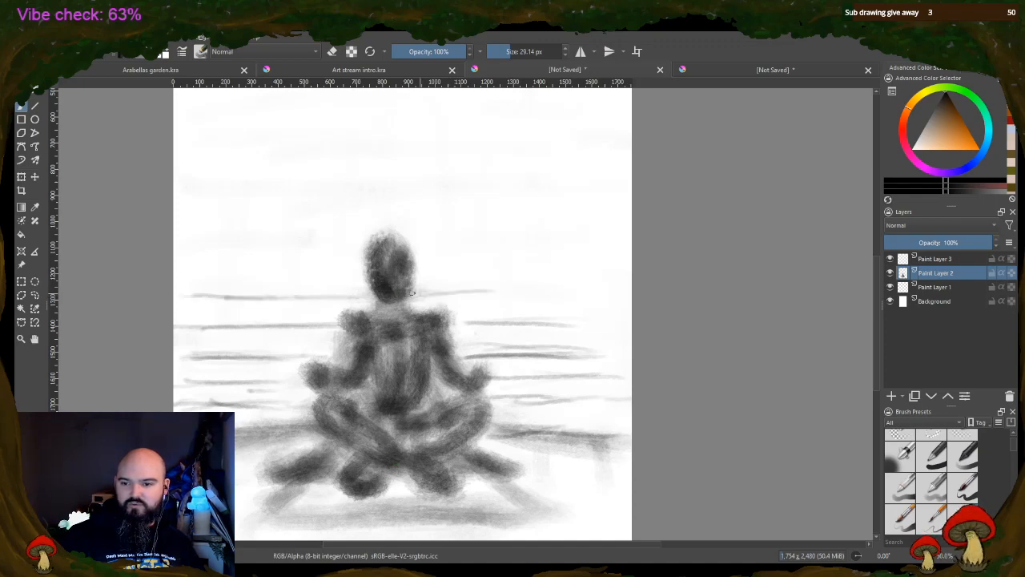
left_click_drag(418, 298, 632, 302)
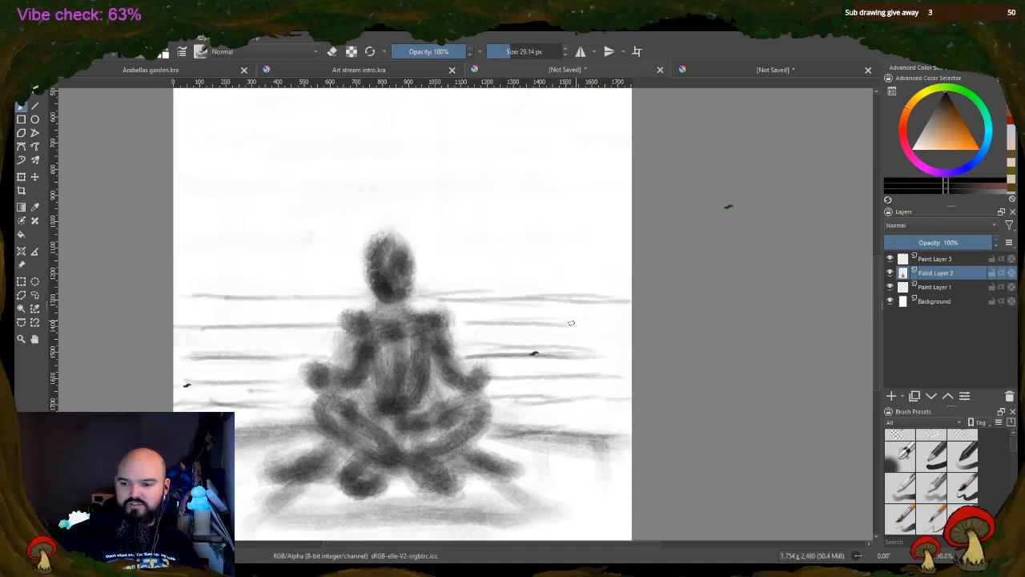
mouse_move(577, 324)
left_mouse_down()
mouse_move(624, 322)
mouse_move(604, 329)
mouse_move(625, 357)
left_mouse_up()
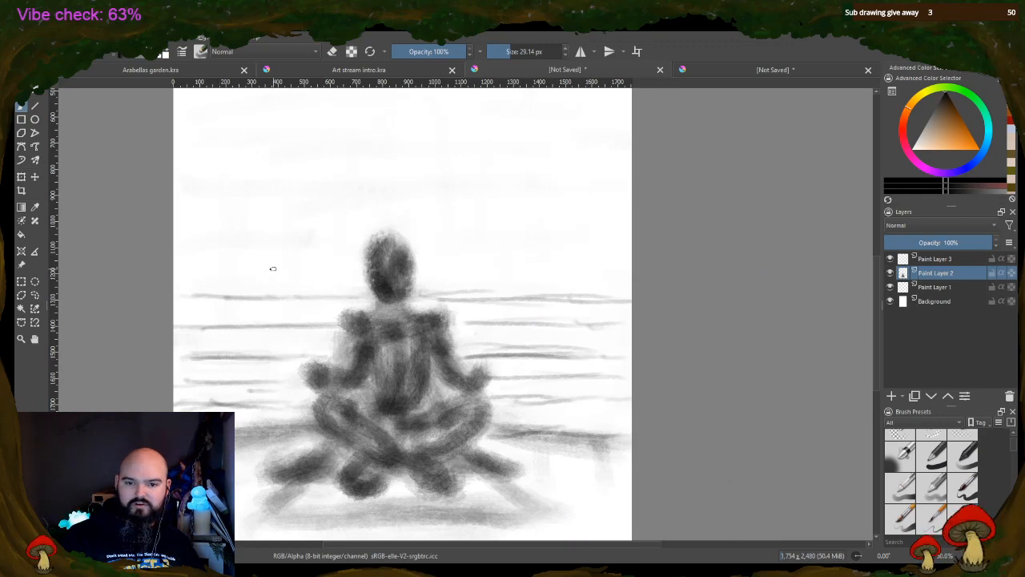
Draw three rows of horizontal background lines from face height to just above the figure's head
left_click_drag(181, 271, 332, 263)
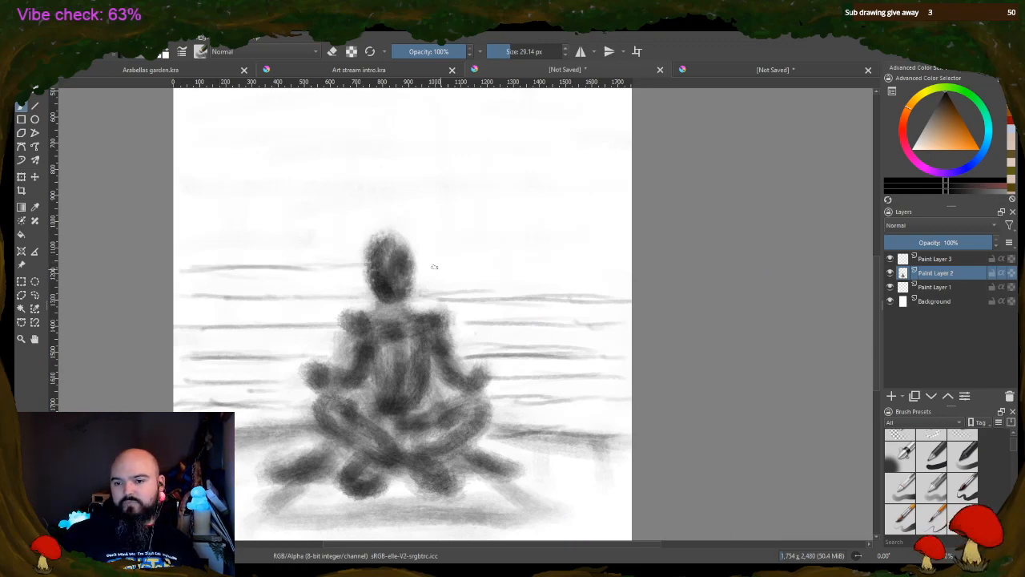
left_click_drag(418, 266, 601, 266)
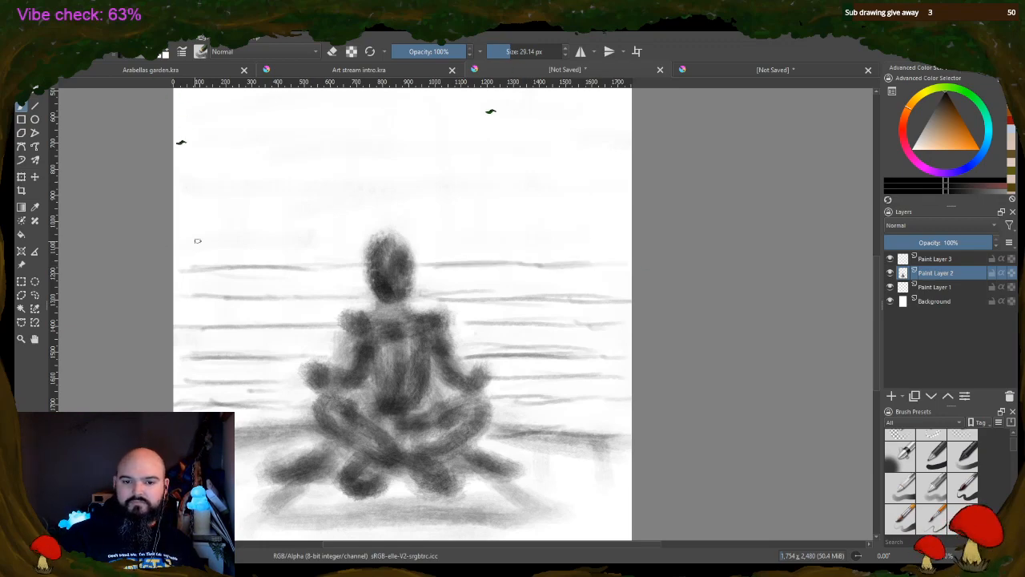
left_click_drag(197, 234, 309, 234)
mouse_move(185, 238)
left_mouse_down()
mouse_move(395, 218)
mouse_move(405, 155)
mouse_move(366, 238)
mouse_move(387, 207)
mouse_move(341, 258)
mouse_move(355, 243)
mouse_move(407, 232)
mouse_move(627, 233)
left_mouse_up()
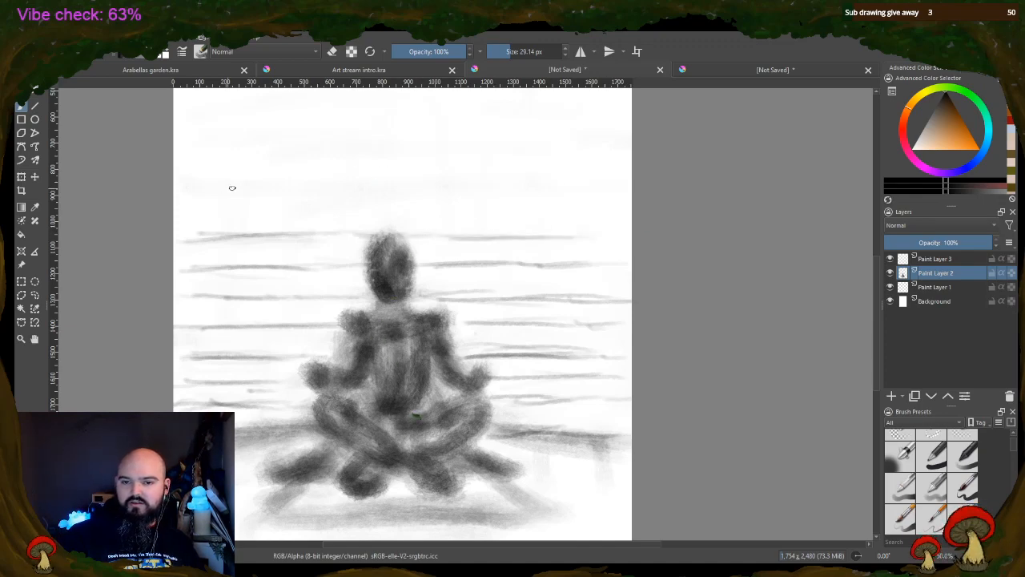
left_click_drag(183, 195, 294, 193)
left_click_drag(200, 198, 625, 204)
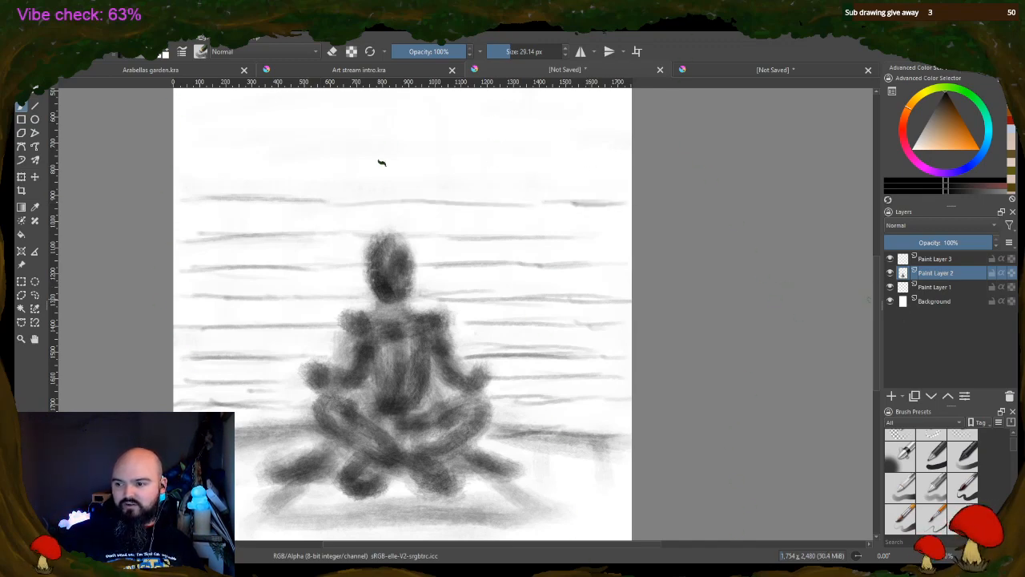
Add three more full-width rows of horizontal lines in the empty background higher above the head
left_click_drag(879, 306, 875, 277)
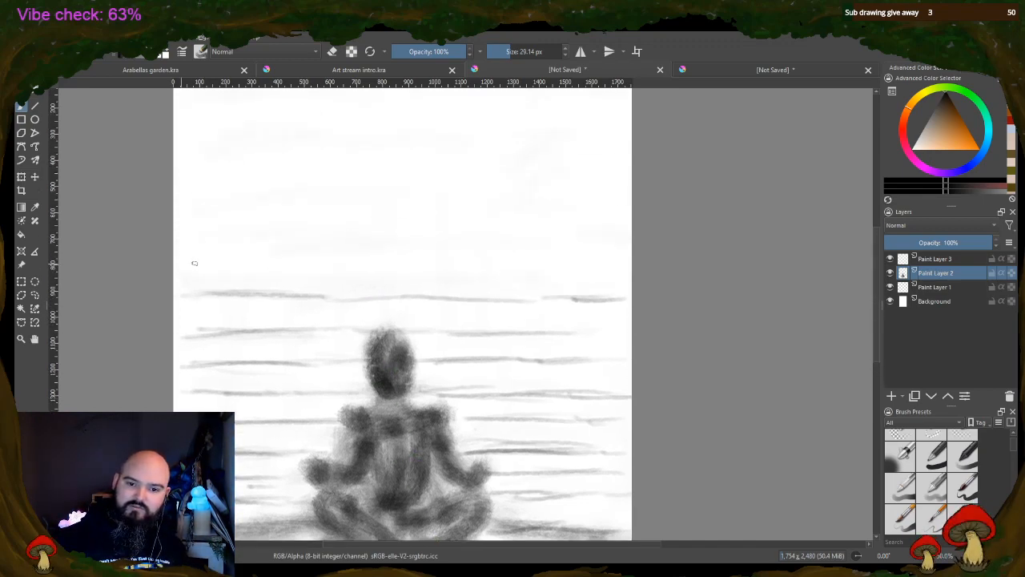
mouse_move(187, 264)
left_mouse_down()
mouse_move(409, 265)
mouse_move(373, 268)
mouse_move(478, 277)
mouse_move(427, 275)
mouse_move(530, 263)
mouse_move(554, 277)
mouse_move(628, 270)
left_mouse_up()
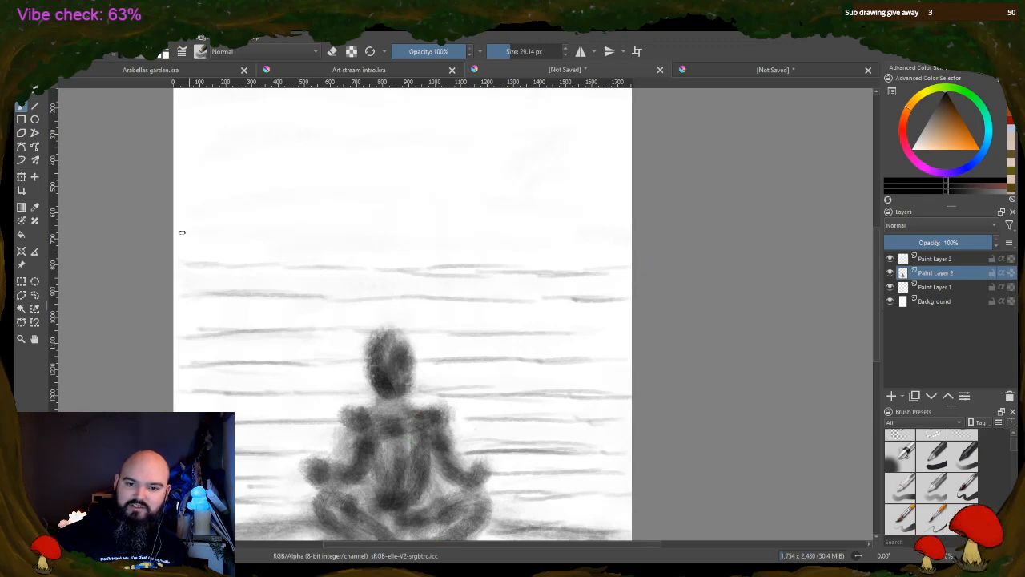
mouse_move(173, 235)
left_mouse_down()
mouse_move(380, 229)
mouse_move(429, 234)
mouse_move(368, 237)
mouse_move(474, 248)
mouse_move(455, 237)
mouse_move(491, 244)
mouse_move(431, 241)
mouse_move(630, 239)
left_mouse_up()
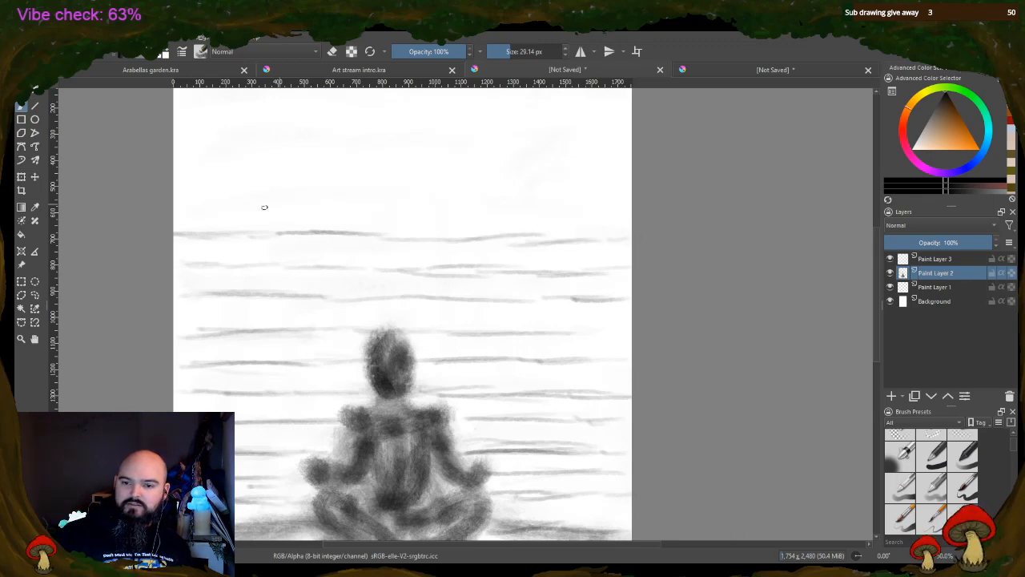
left_click_drag(180, 202, 375, 204)
left_click_drag(259, 203, 612, 205)
left_click_drag(525, 202, 630, 202)
Strengthen and extend the right-hand ends of the four background rows between the head and the upper background
mouse_move(498, 240)
left_mouse_down()
mouse_move(569, 238)
mouse_move(624, 239)
left_mouse_up()
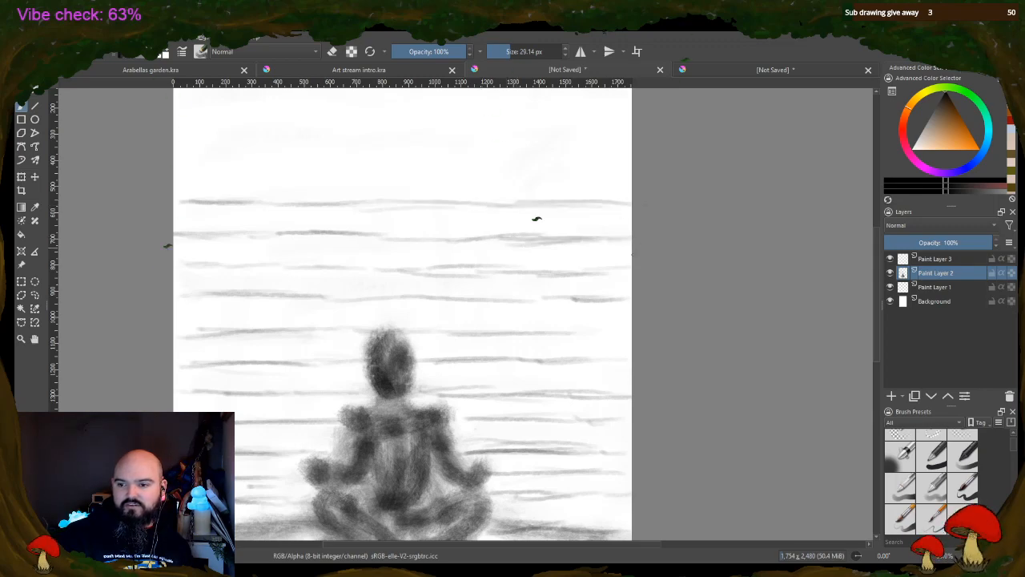
left_click_drag(564, 269, 623, 268)
left_click_drag(583, 302, 624, 302)
left_click_drag(581, 339, 627, 339)
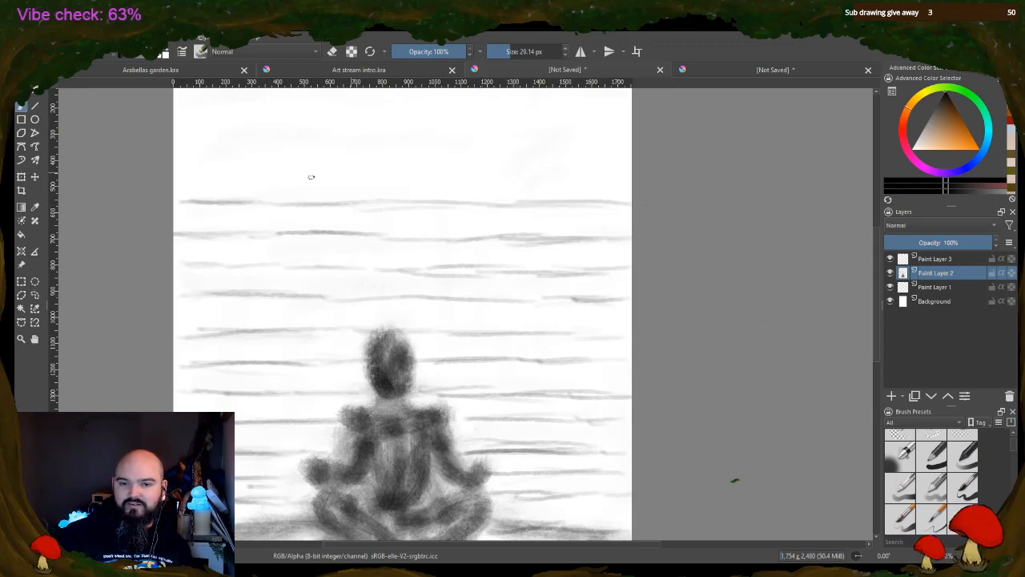
Draw the two uppermost rows of horizontal background lines across the page, and reinforce the lower of the two
left_click_drag(209, 174, 660, 171)
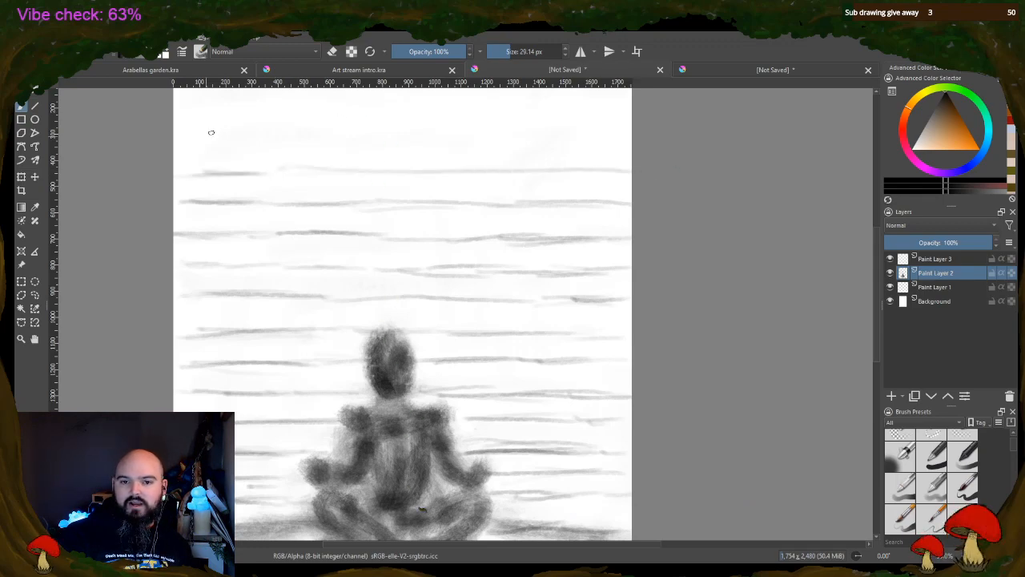
left_click_drag(176, 145, 574, 130)
mouse_move(471, 136)
left_mouse_down()
mouse_move(625, 137)
mouse_move(315, 127)
mouse_move(237, 140)
mouse_move(597, 144)
left_mouse_up()
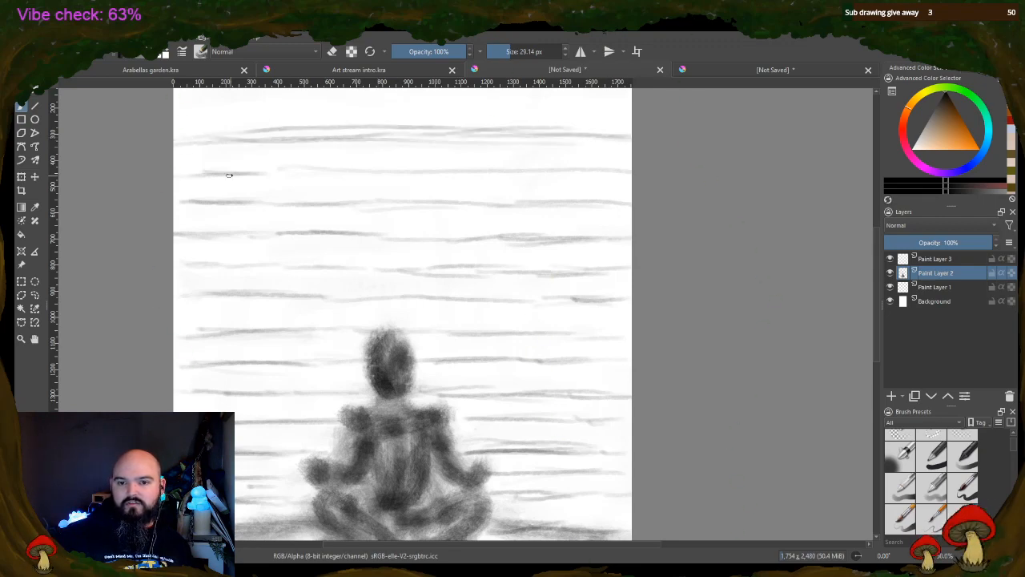
left_click_drag(183, 177, 568, 169)
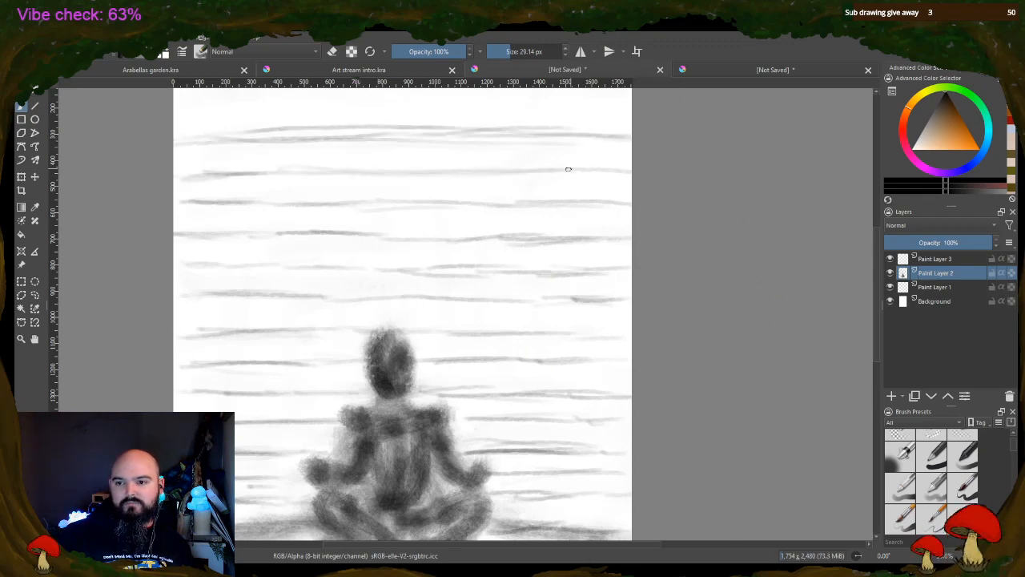
Erase the stray doubled strokes above the topmost horizontal background line, and return the brush to painting mode
left_click(332, 51)
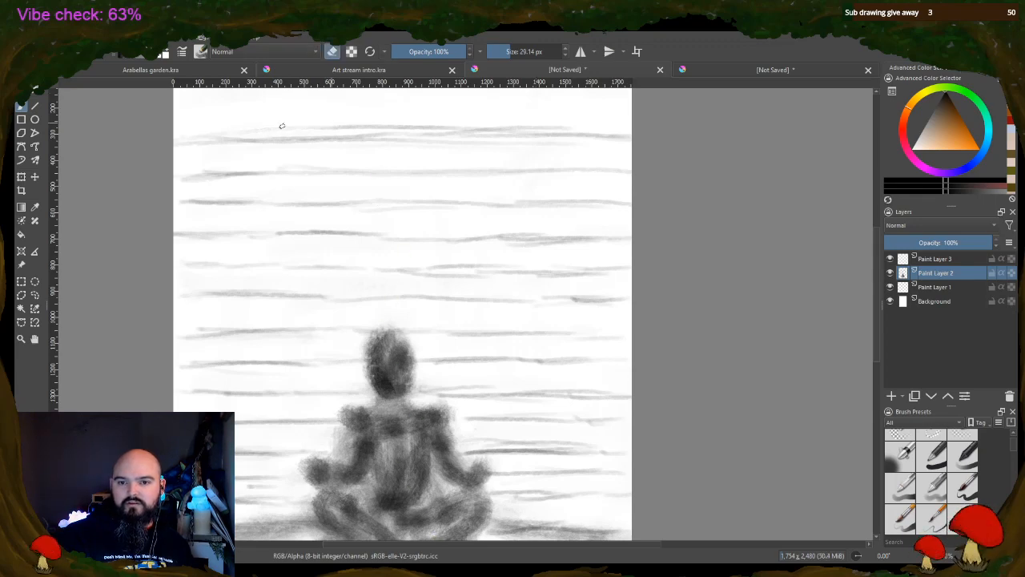
left_click_drag(431, 122, 390, 125)
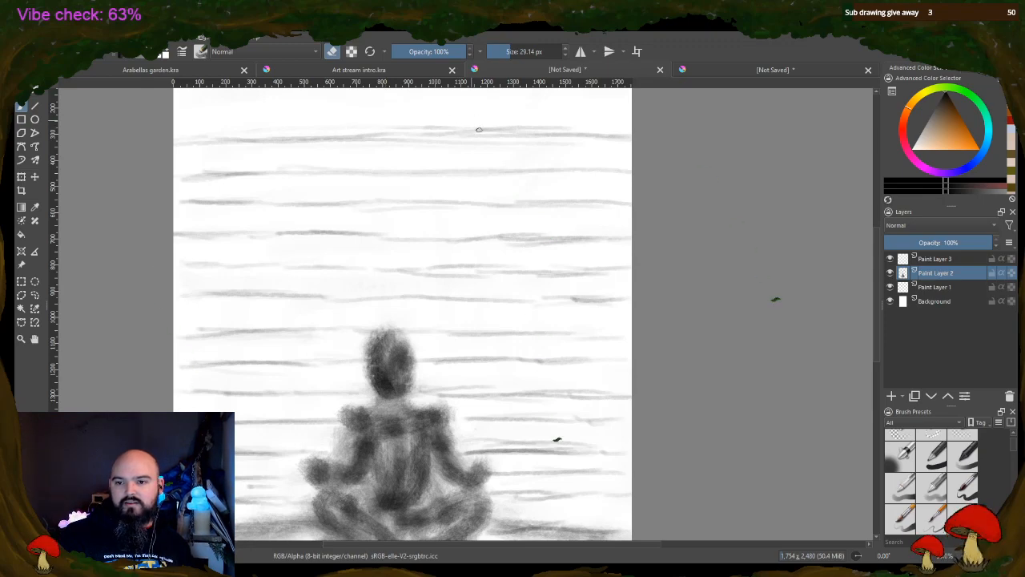
mouse_move(479, 130)
left_mouse_down()
mouse_move(465, 131)
mouse_move(557, 126)
left_mouse_up()
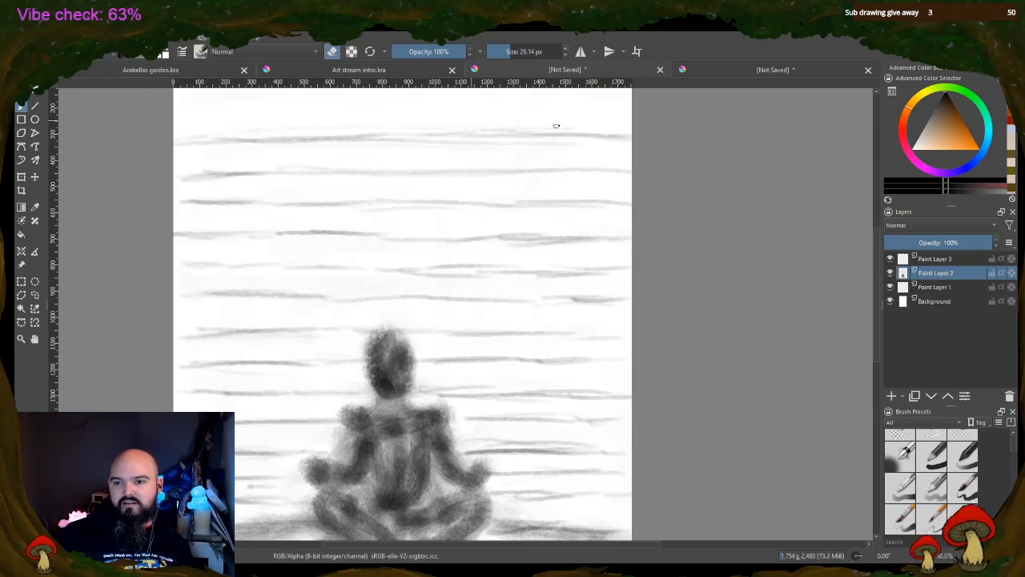
left_click(333, 54)
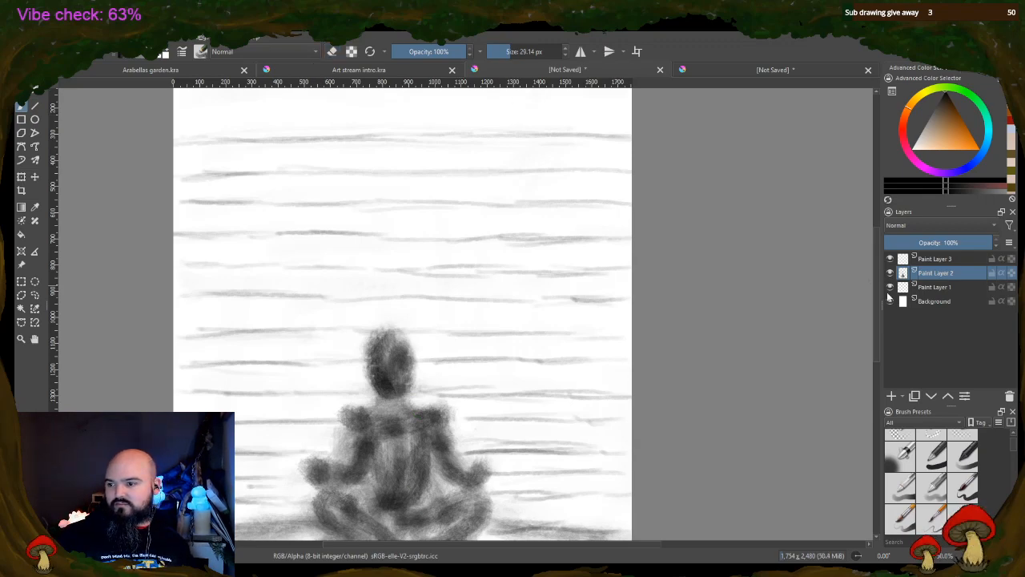
Draw two more full-width rows of horizontal lines in the empty strip up to the page's upper edge
scroll(241, 191, "up", 3)
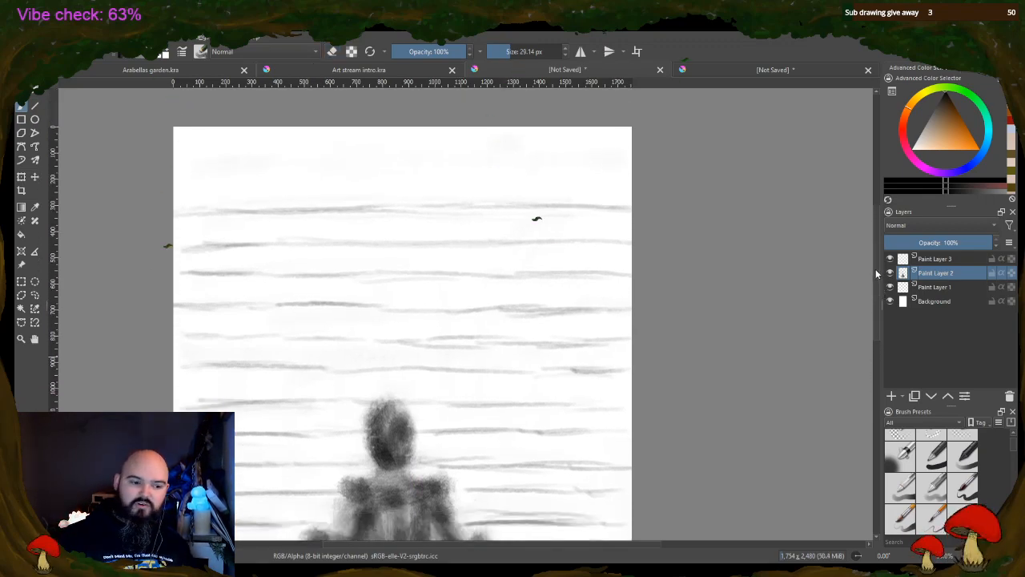
mouse_move(202, 178)
left_mouse_down()
mouse_move(307, 170)
mouse_move(221, 178)
mouse_move(393, 183)
mouse_move(298, 182)
mouse_move(460, 171)
mouse_move(347, 184)
mouse_move(620, 178)
left_mouse_up()
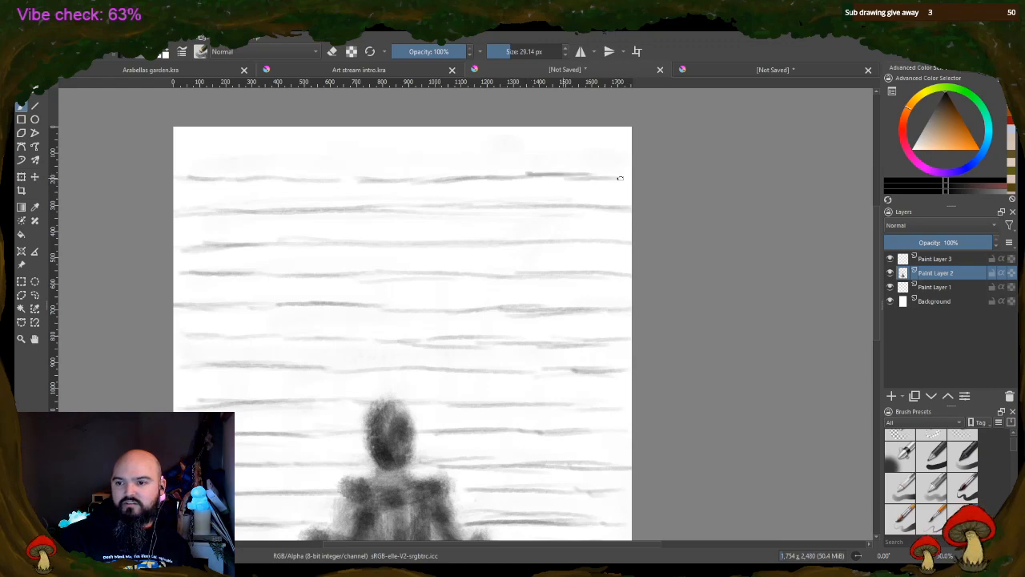
left_click_drag(177, 147, 336, 145)
mouse_move(226, 150)
left_mouse_down()
mouse_move(531, 137)
mouse_move(421, 150)
mouse_move(633, 148)
left_mouse_up()
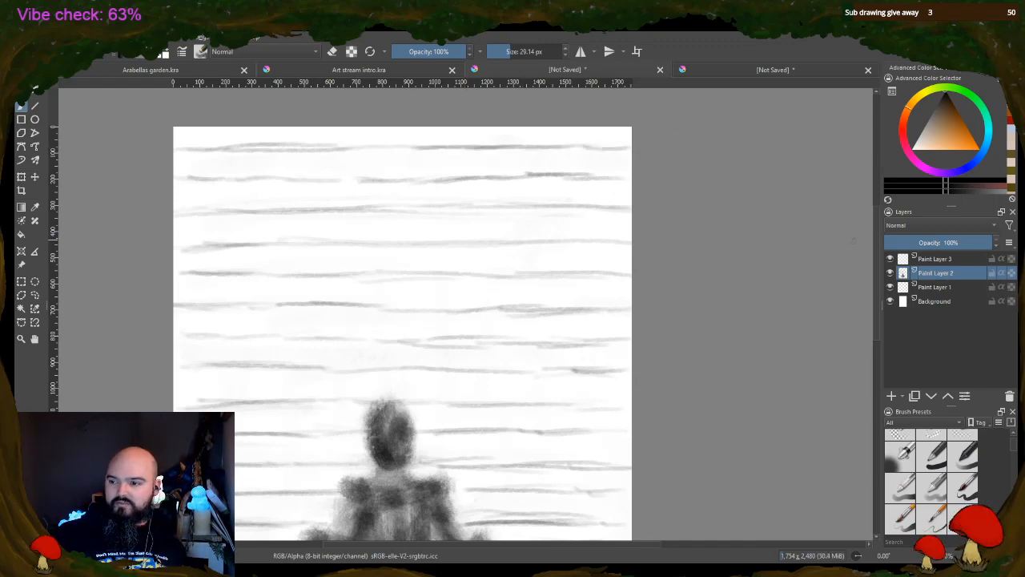
Draw staggered vertical brick joints in the background rows left of the figure, from the floor up to face height
left_click_drag(881, 240, 872, 308)
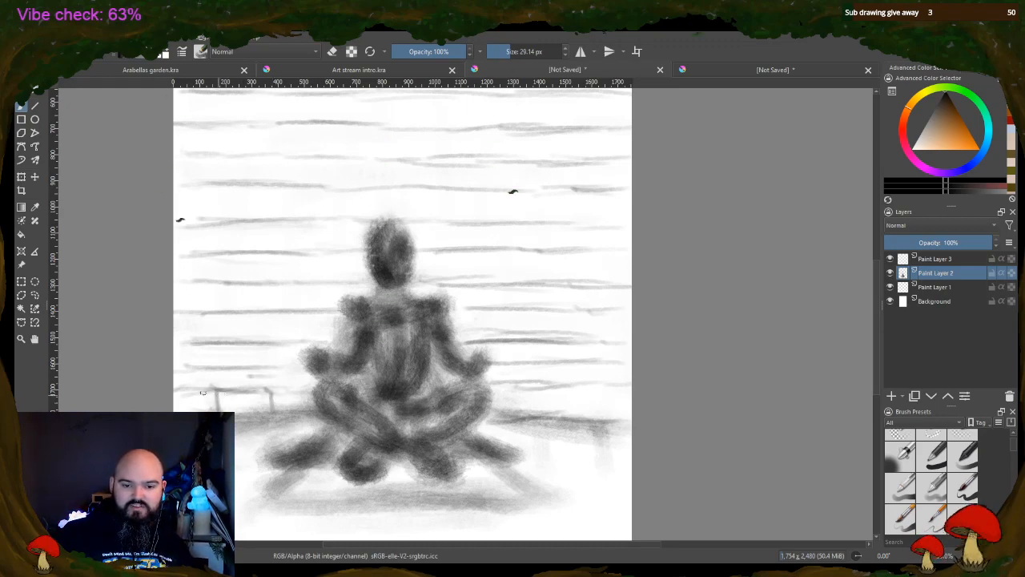
left_click_drag(243, 370, 244, 389)
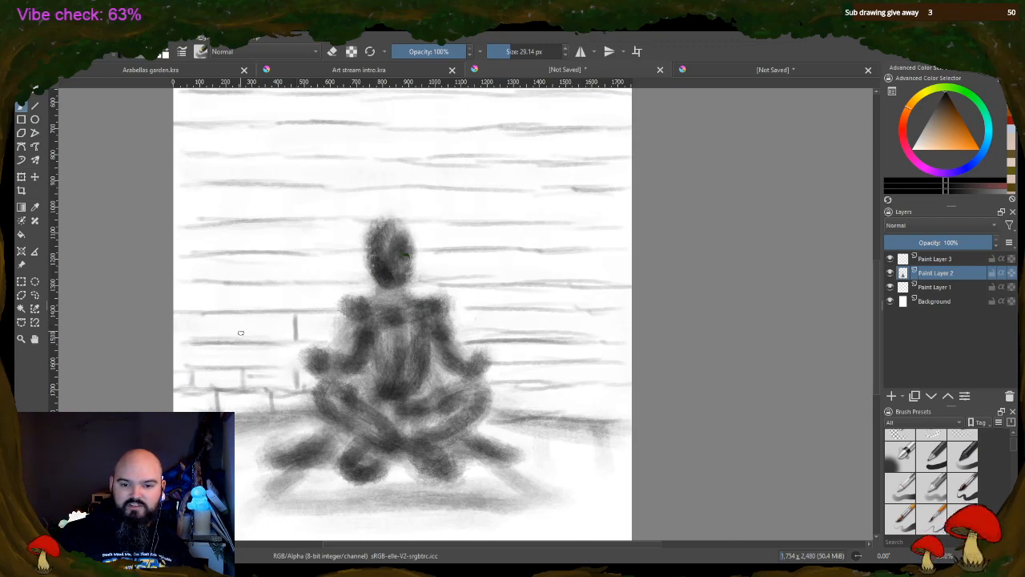
left_click_drag(191, 312, 191, 341)
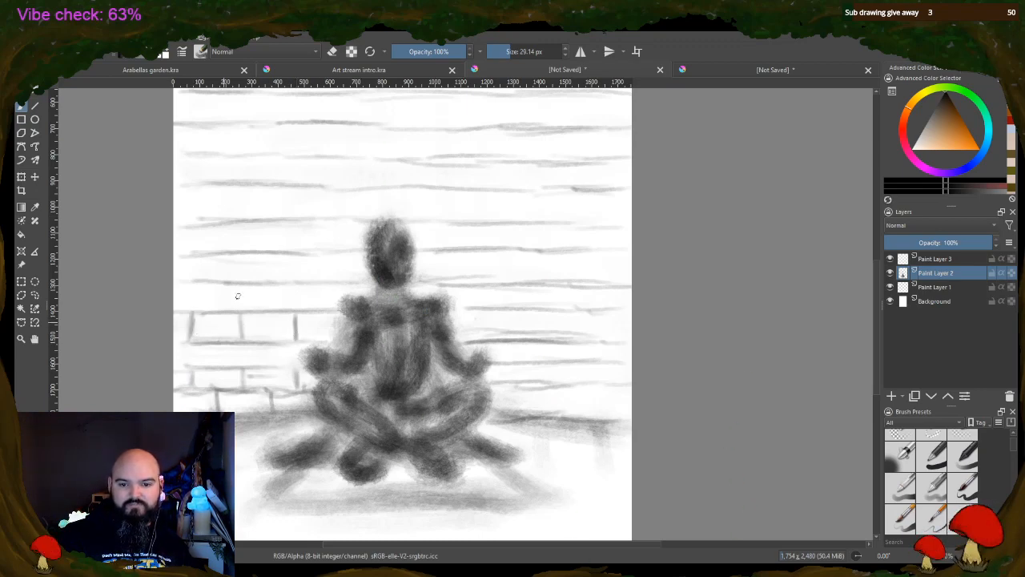
left_click_drag(295, 252, 295, 281)
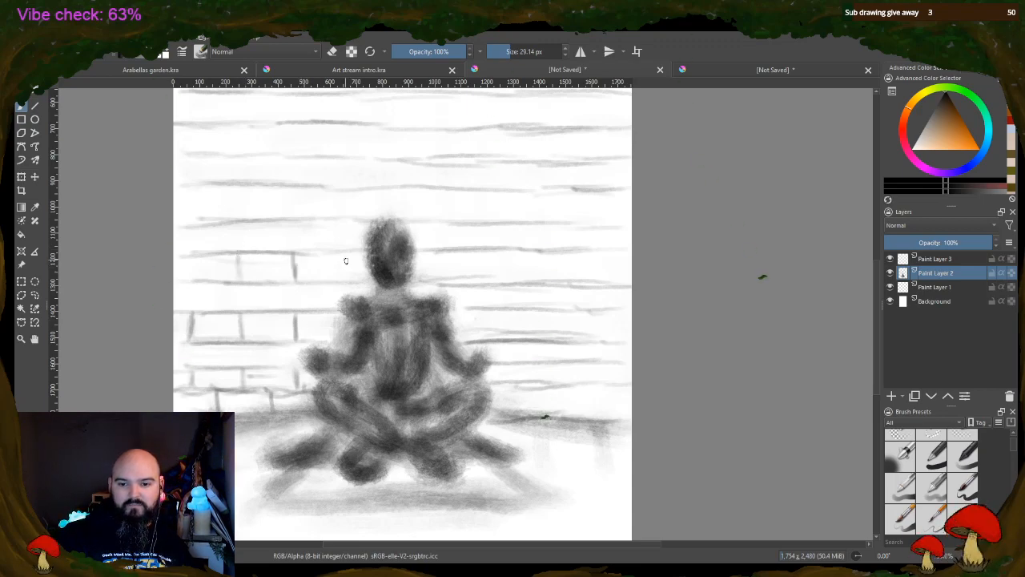
left_click_drag(347, 258, 350, 281)
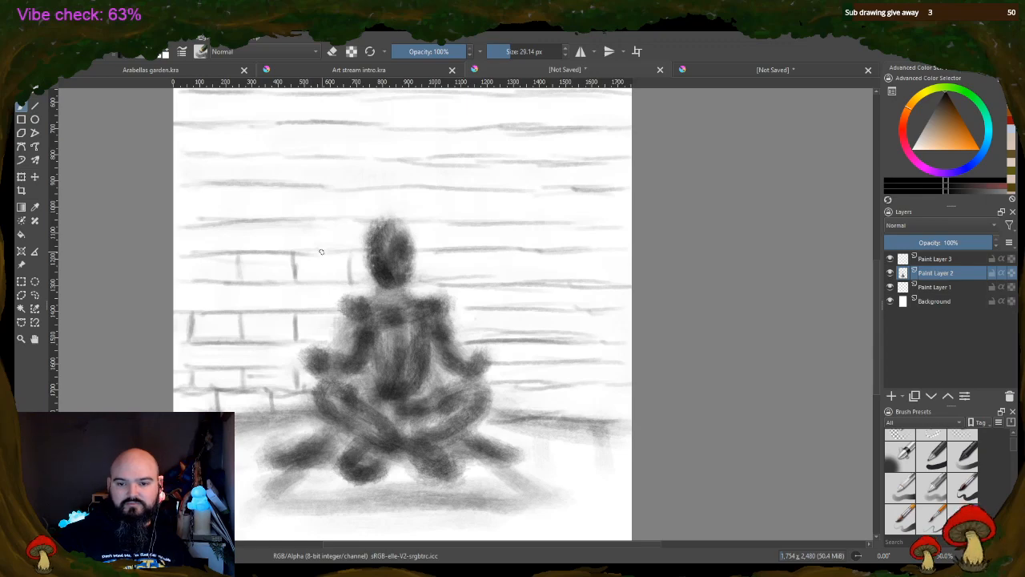
left_click_drag(269, 346, 269, 366)
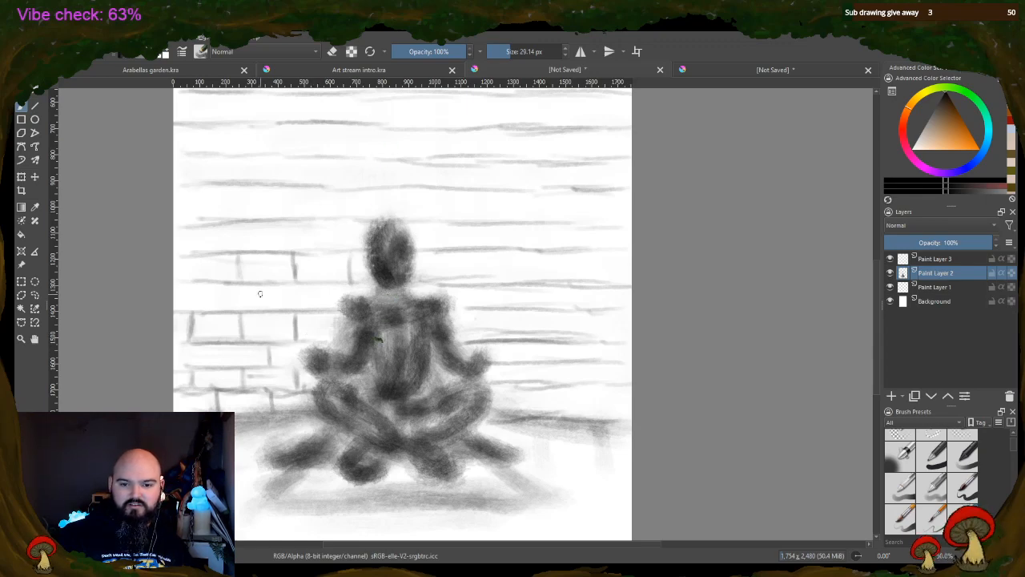
left_click_drag(267, 285, 268, 311)
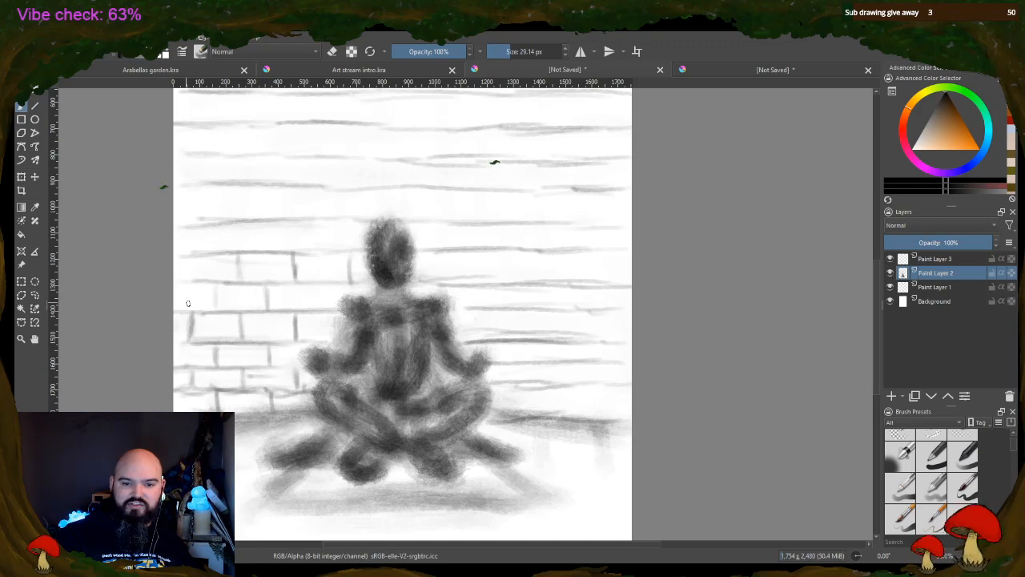
left_click_drag(192, 256, 192, 274)
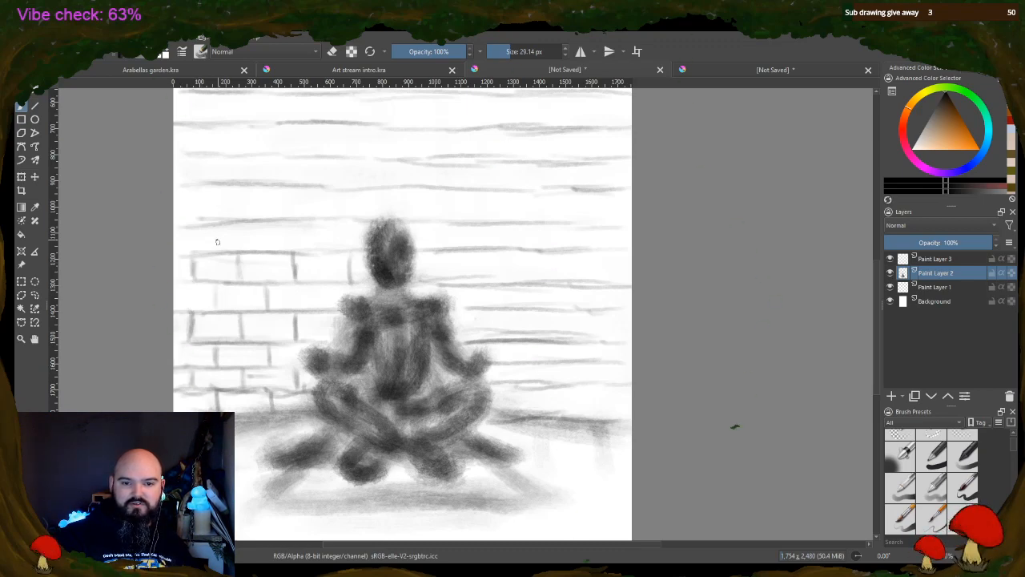
Add staggered vertical brick joints to the two rows beside and just above the head, mainly on the left side
left_click_drag(216, 230, 217, 250)
left_click_drag(266, 224, 267, 248)
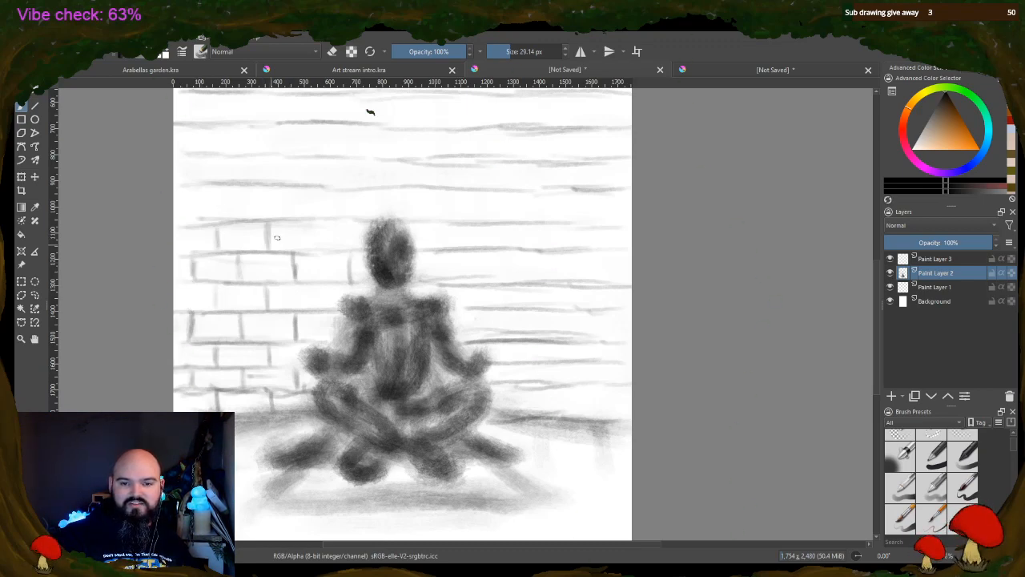
left_click_drag(323, 220, 326, 249)
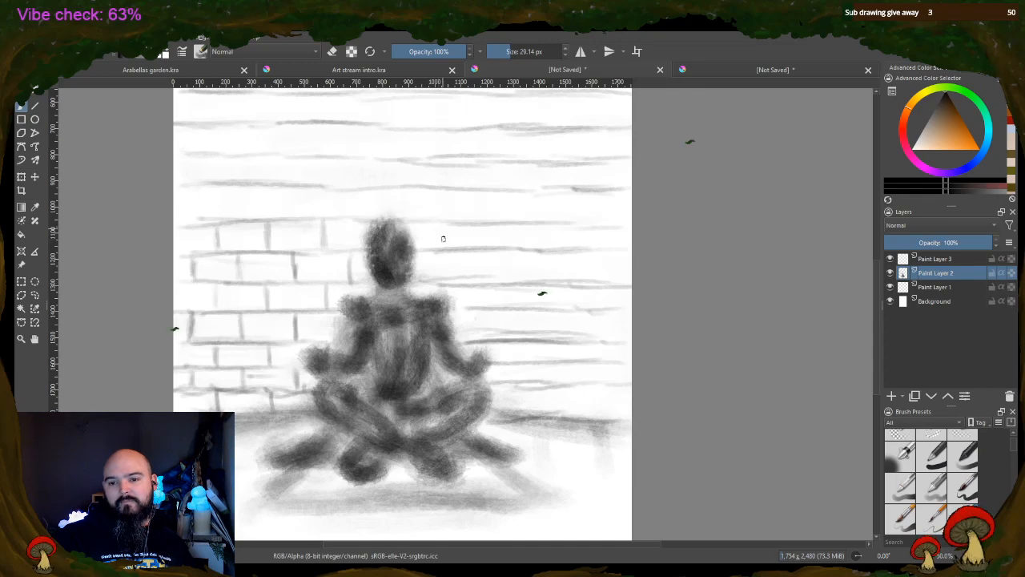
left_click_drag(442, 227, 442, 248)
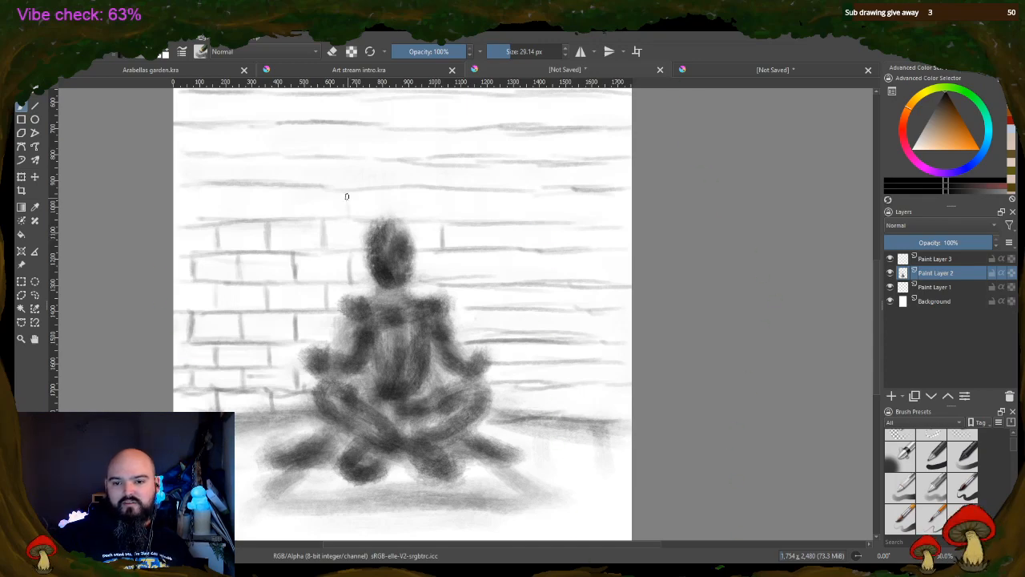
left_click_drag(347, 195, 348, 215)
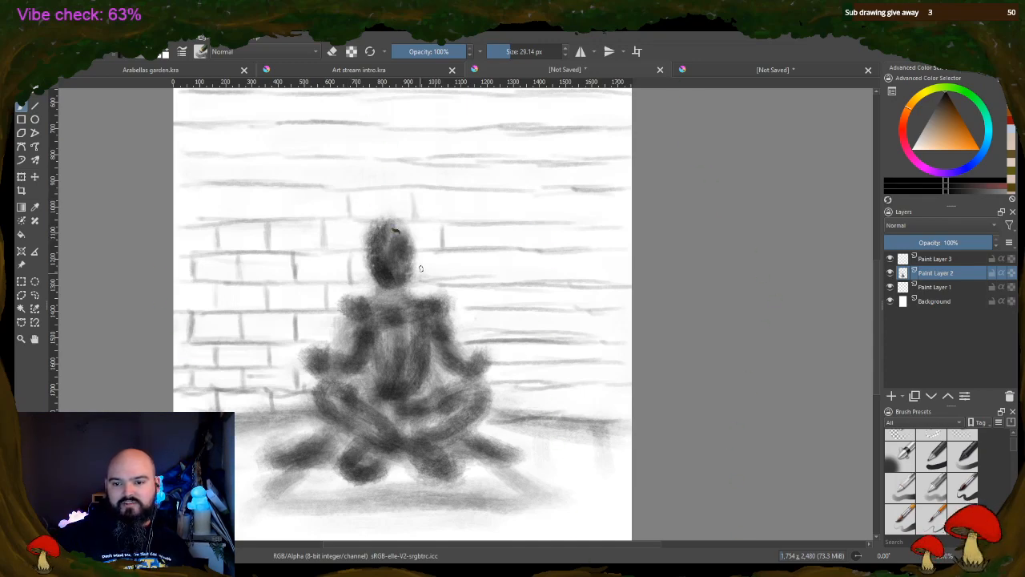
left_click_drag(420, 252, 420, 280)
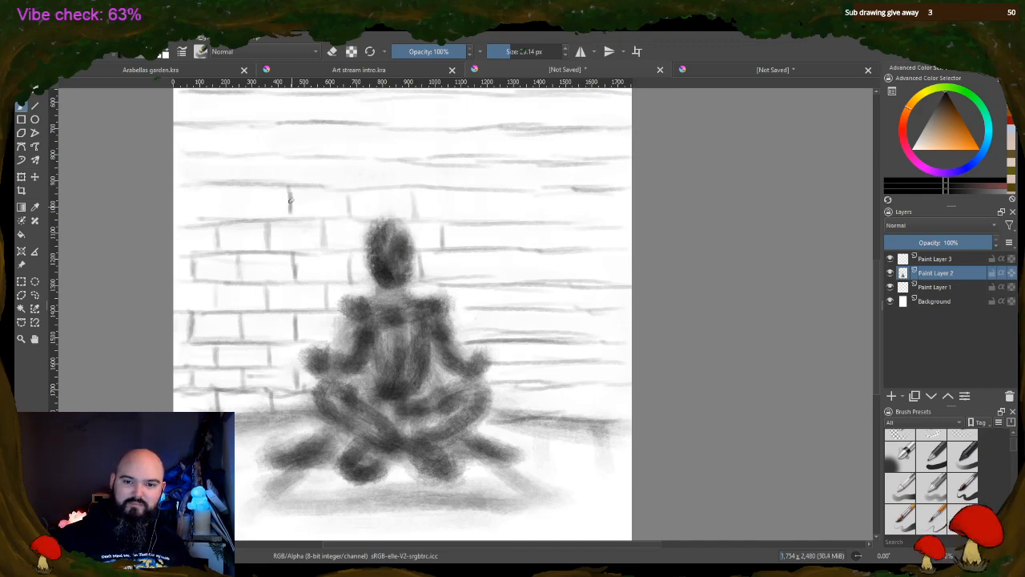
left_click_drag(247, 189, 247, 216)
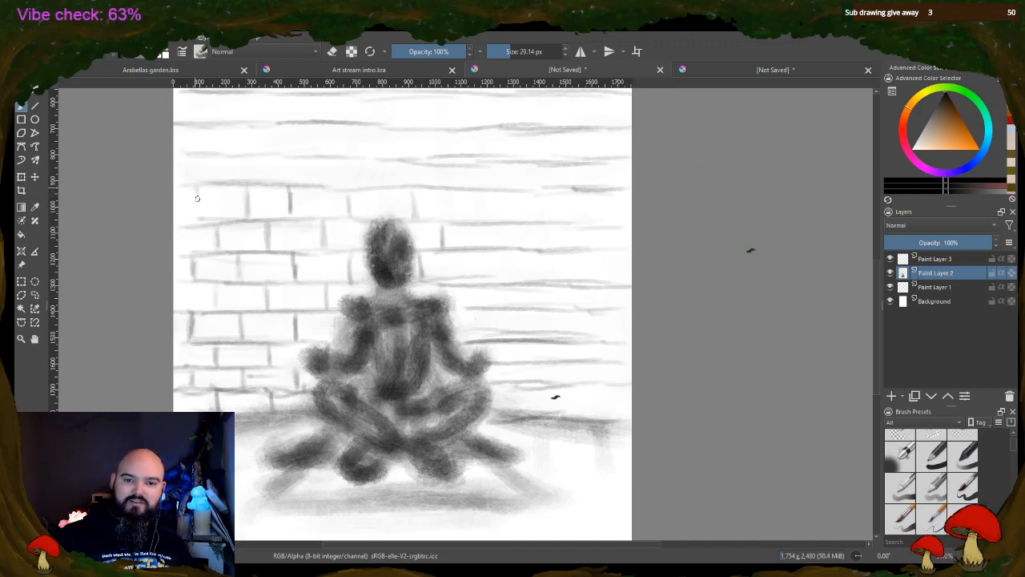
mouse_move(198, 193)
left_mouse_down()
mouse_move(259, 216)
mouse_move(214, 218)
mouse_move(239, 210)
mouse_move(193, 190)
mouse_move(220, 185)
mouse_move(299, 215)
mouse_move(292, 209)
mouse_move(347, 191)
left_mouse_up()
Draw vertical joints and strengthen brick edges right of the figure, from just above the head down to shoulder height
mouse_move(347, 191)
left_mouse_down()
mouse_move(351, 213)
mouse_move(369, 189)
mouse_move(407, 189)
mouse_move(413, 218)
mouse_move(474, 218)
mouse_move(443, 248)
mouse_move(504, 244)
mouse_move(475, 278)
left_mouse_up()
left_click_drag(422, 249, 470, 250)
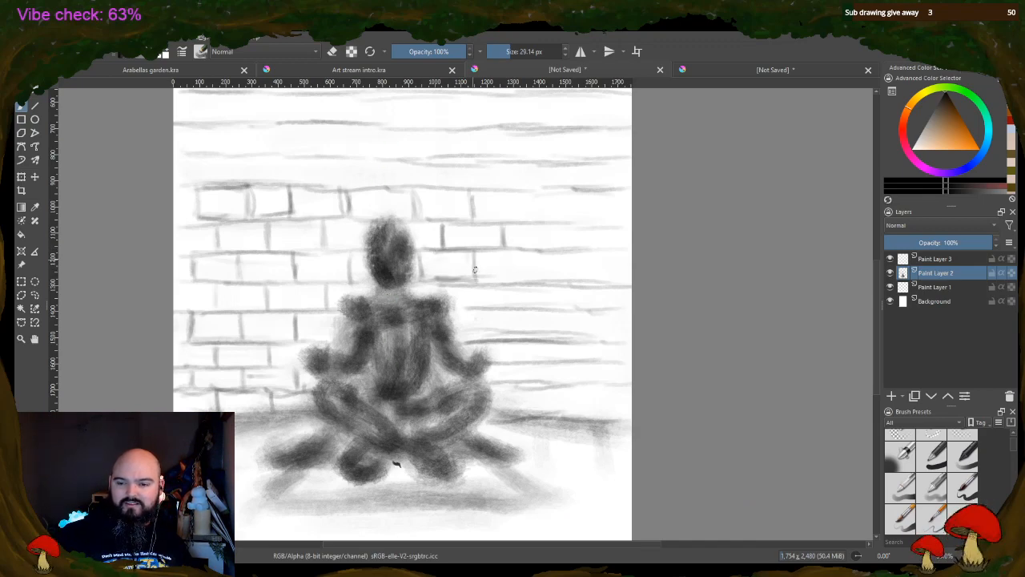
left_click_drag(534, 251, 536, 279)
left_click_drag(487, 281, 533, 279)
left_click_drag(495, 250, 522, 252)
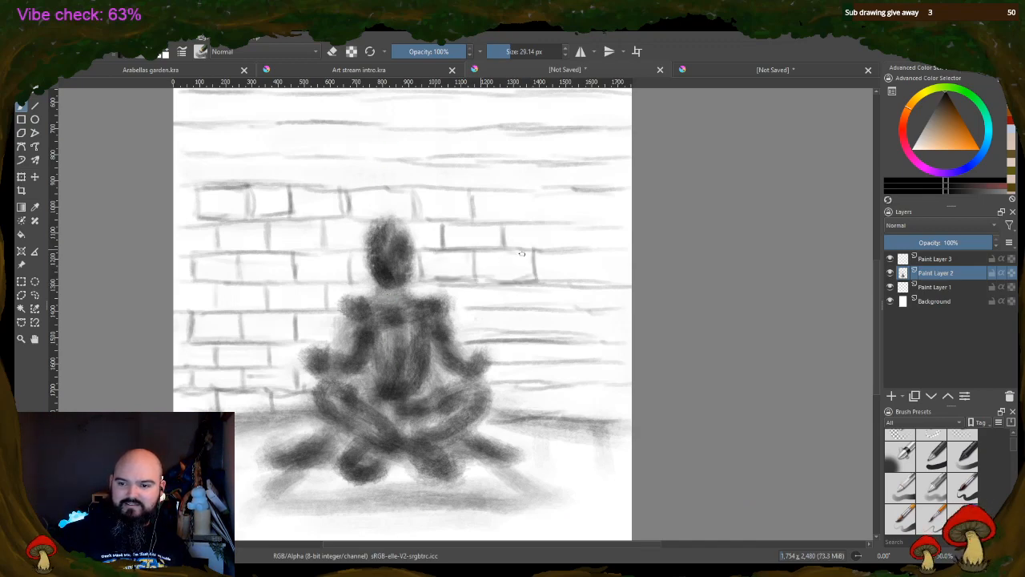
left_click_drag(447, 284, 454, 301)
left_click_drag(510, 283, 512, 303)
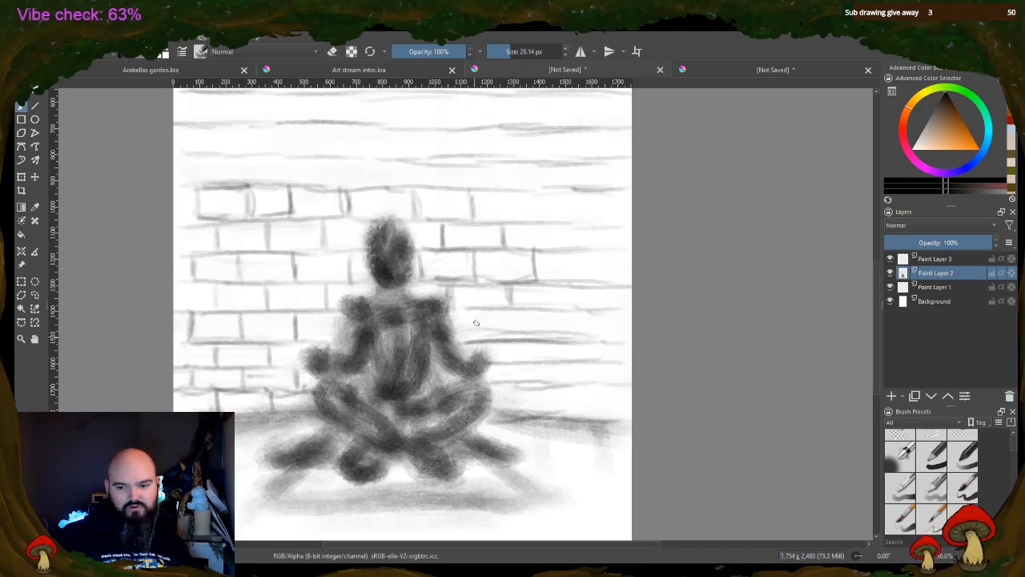
Draw brick joints and firm up the horizontal edges right of the figure's arm, continuing down to the floor
left_click_drag(471, 340, 489, 342)
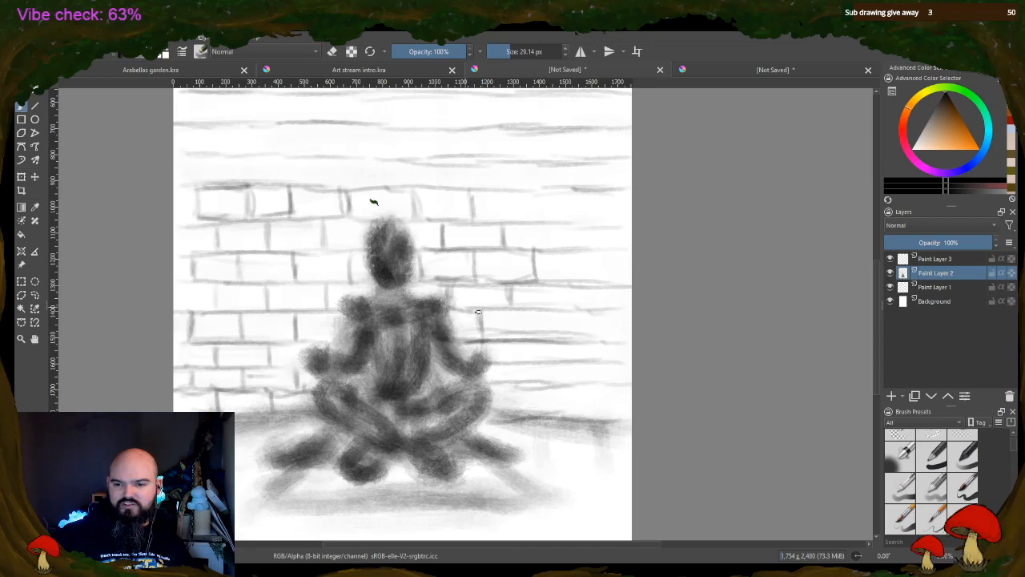
left_click_drag(455, 310, 486, 309)
mouse_move(486, 309)
left_mouse_down()
mouse_move(490, 342)
mouse_move(563, 317)
left_mouse_up()
left_click_drag(541, 310, 546, 338)
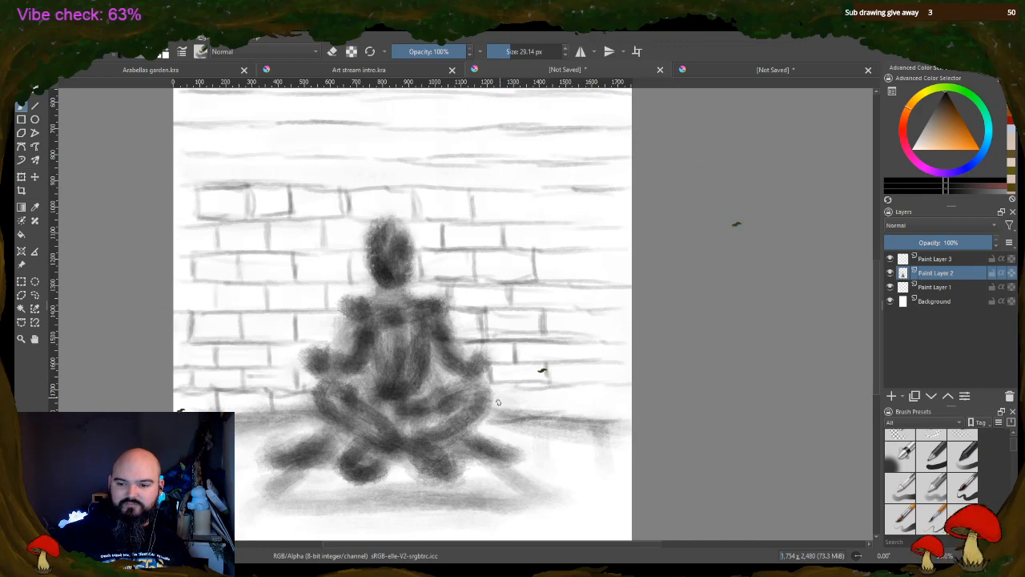
left_click_drag(519, 385, 520, 407)
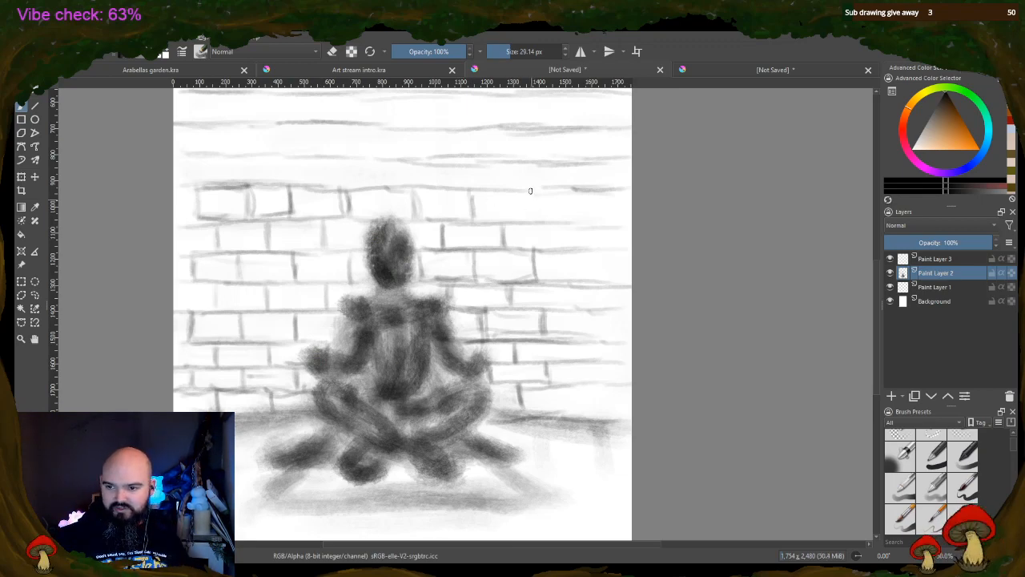
Complete the brick pattern toward the page's right edge with staggered vertical joints from above head height to the floor
left_click_drag(530, 190, 532, 218)
mouse_move(601, 197)
left_mouse_down()
mouse_move(601, 218)
mouse_move(567, 252)
left_mouse_up()
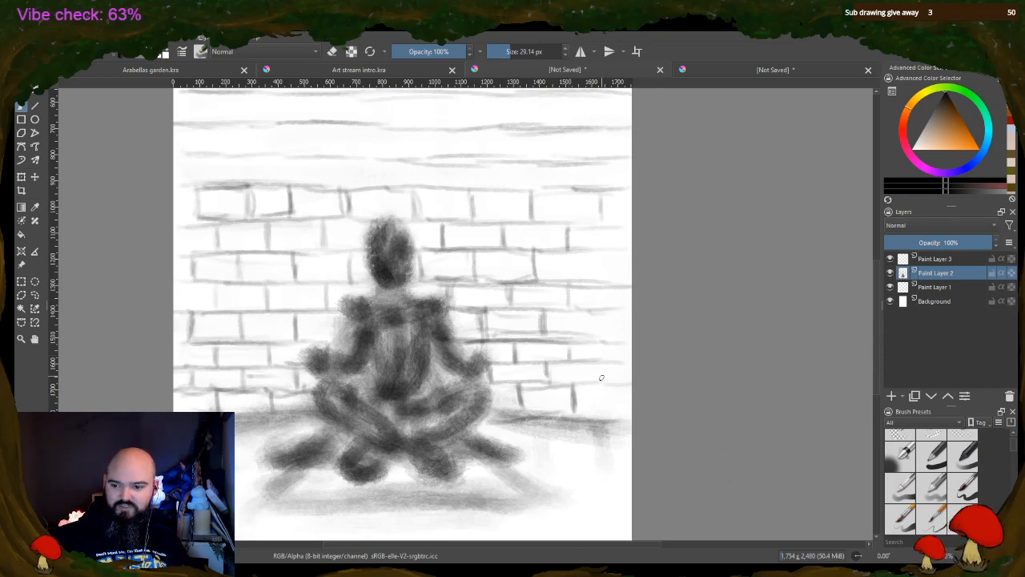
left_click_drag(597, 317, 598, 338)
left_click_drag(602, 247, 602, 276)
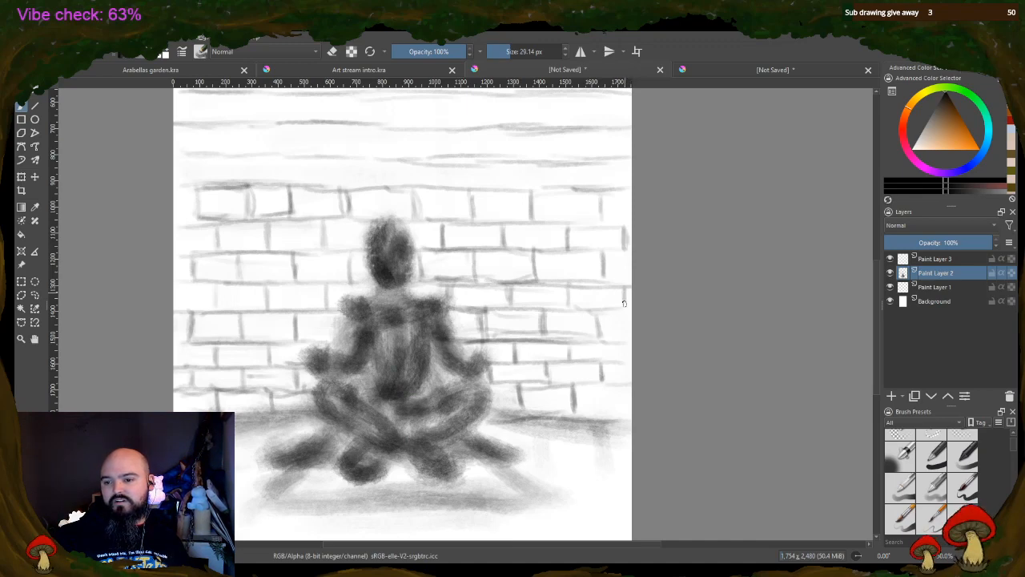
left_click_drag(627, 342, 628, 364)
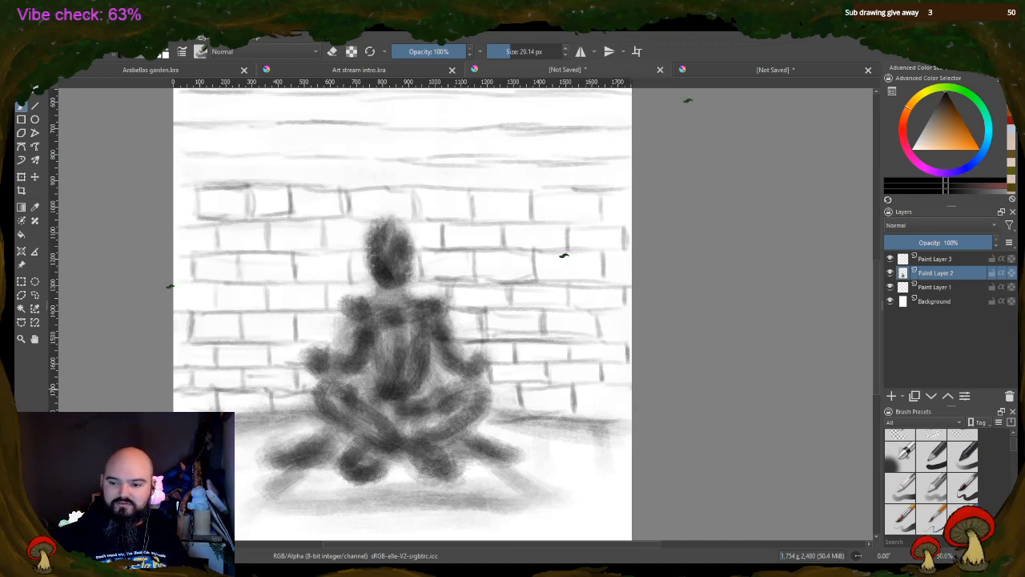
Strengthen the line where the brick wall meets the floor on both sides of the figure
mouse_move(568, 419)
left_mouse_down()
mouse_move(631, 412)
mouse_move(565, 417)
left_mouse_up()
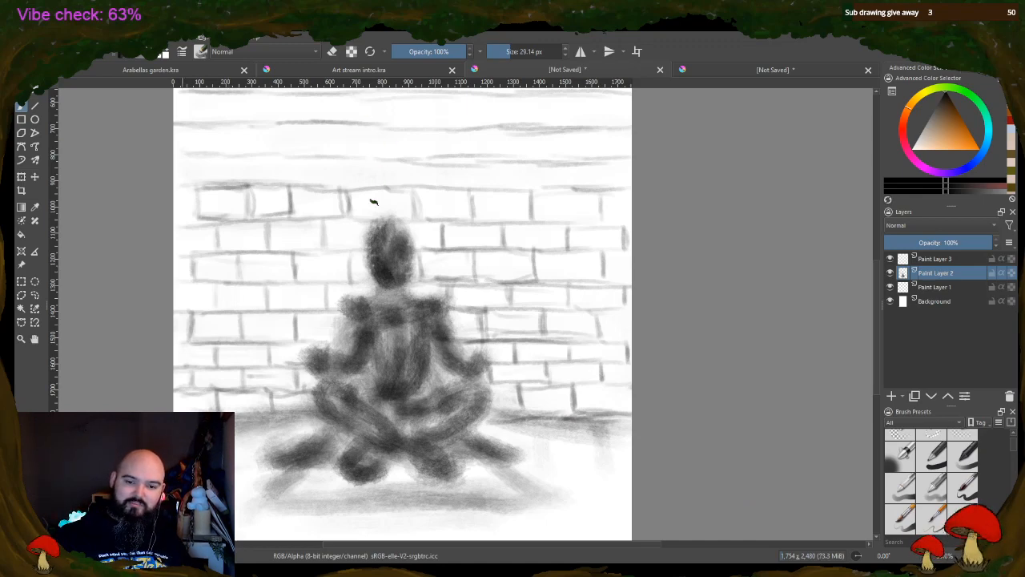
left_click_drag(250, 418, 317, 413)
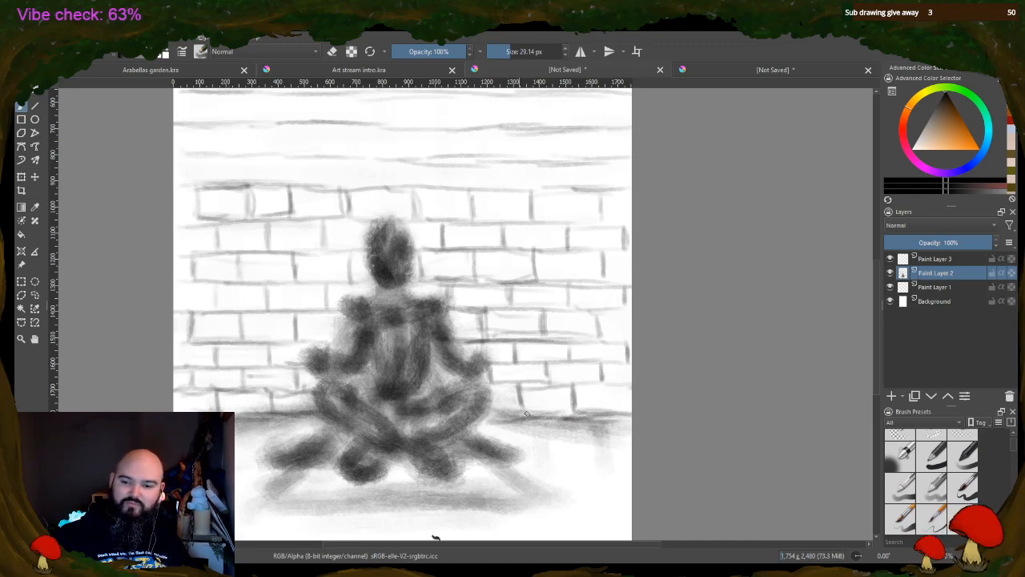
left_click_drag(526, 414, 618, 412)
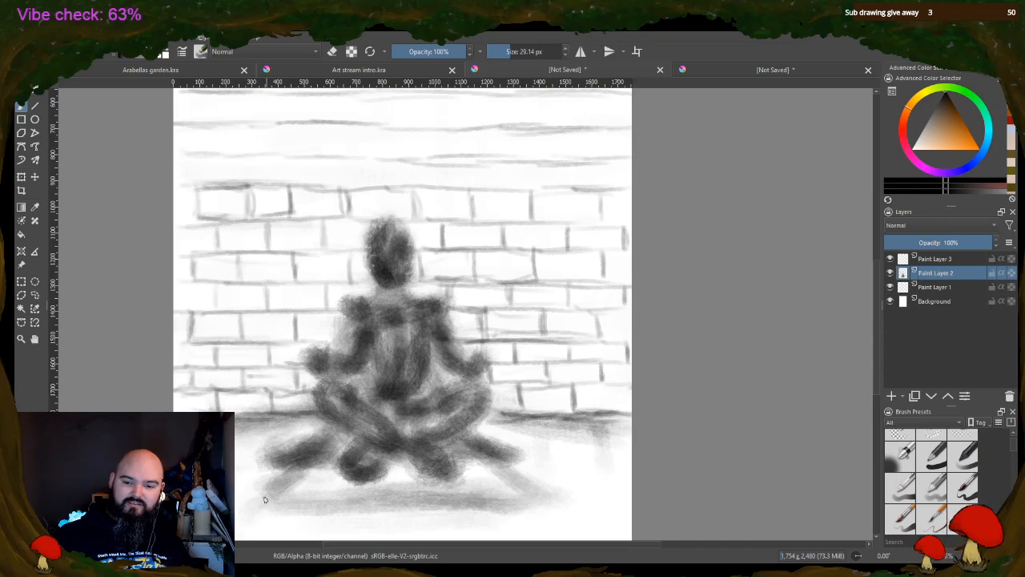
Outline the front and slanted side edges of the mat, and define the dark shape at its left with darker strokes
mouse_move(298, 474)
left_mouse_down()
mouse_move(268, 497)
mouse_move(415, 477)
mouse_move(359, 499)
mouse_move(461, 499)
mouse_move(525, 477)
mouse_move(492, 502)
mouse_move(459, 498)
mouse_move(529, 480)
left_mouse_up()
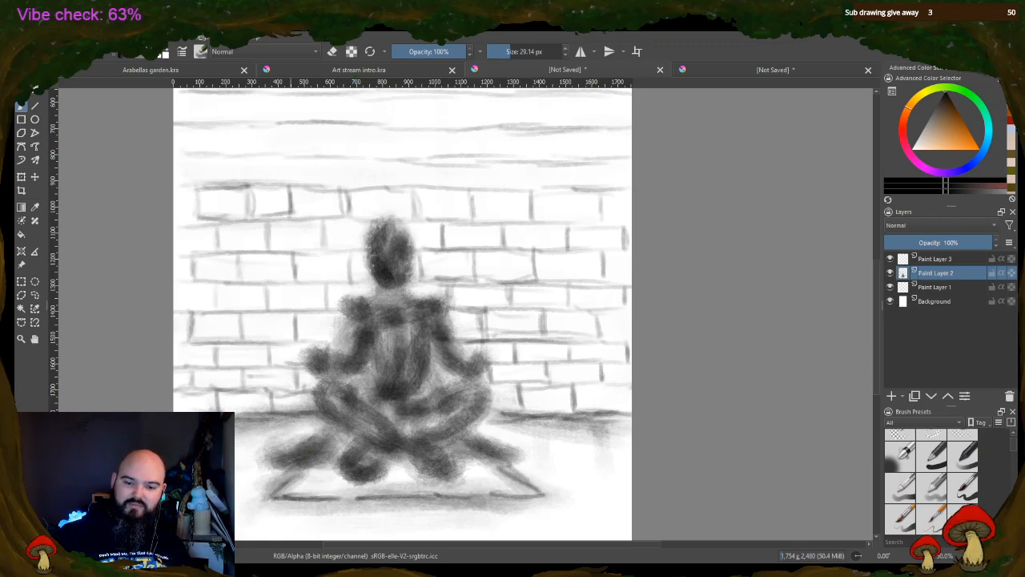
mouse_move(270, 445)
left_mouse_down()
mouse_move(320, 439)
mouse_move(297, 463)
mouse_move(332, 436)
mouse_move(324, 439)
left_mouse_up()
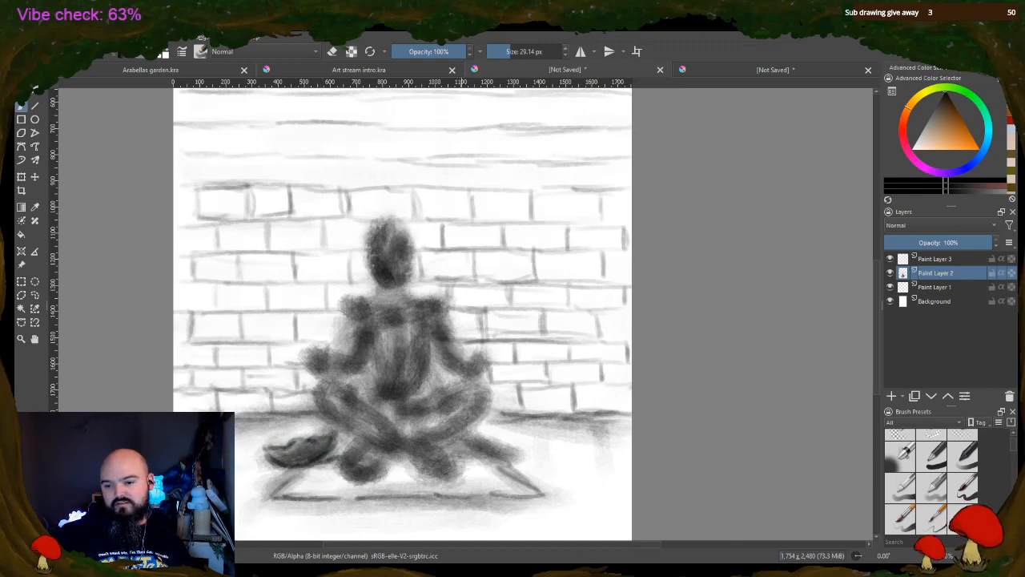
Darken the shape at the mat's right side and firm up the leftmost brick outlines in the row just above the head
mouse_move(452, 454)
left_mouse_down()
mouse_move(486, 453)
mouse_move(502, 439)
mouse_move(530, 455)
mouse_move(478, 437)
left_mouse_up()
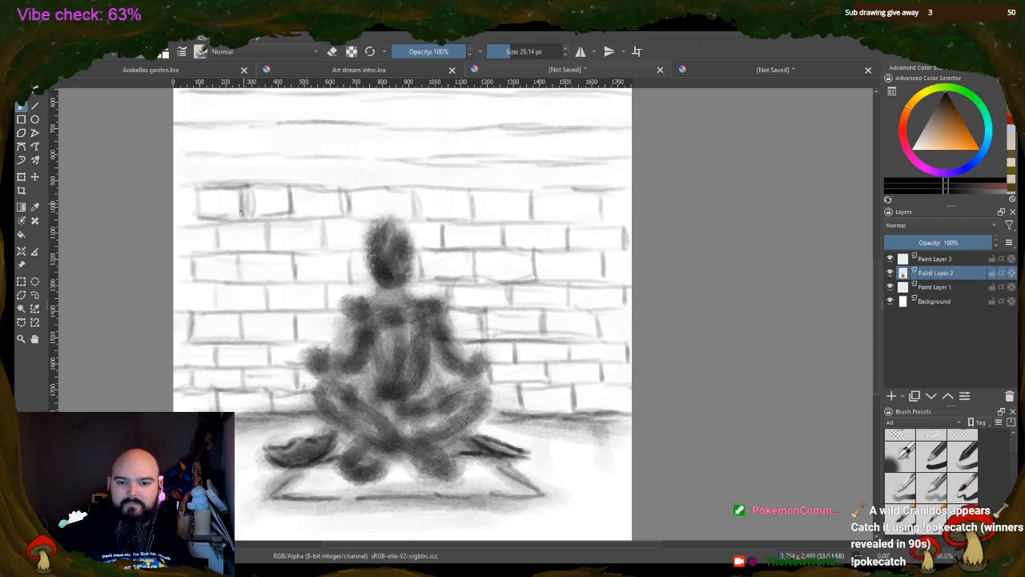
mouse_move(240, 212)
left_mouse_down()
mouse_move(248, 223)
mouse_move(280, 218)
mouse_move(293, 186)
left_mouse_up()
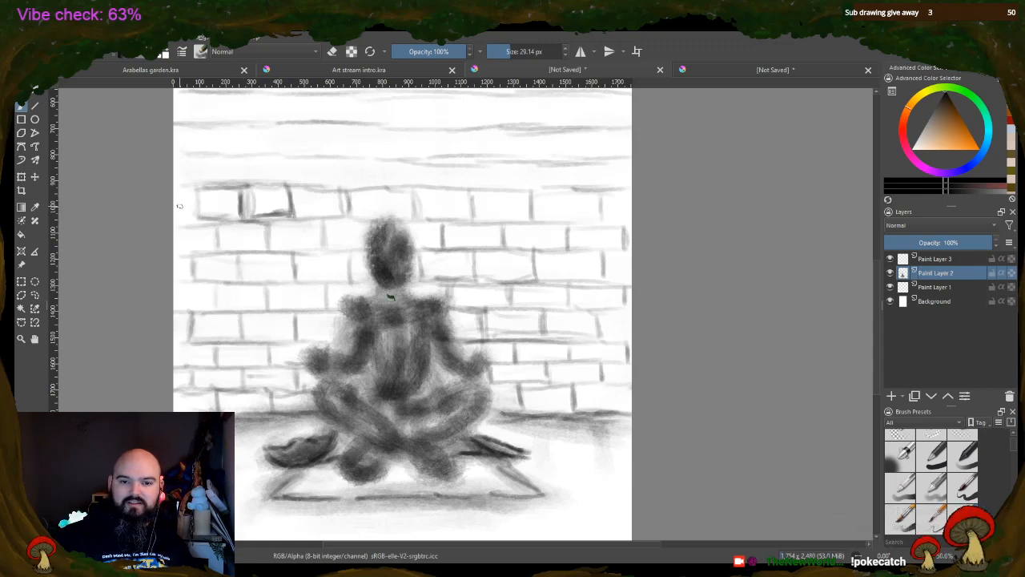
mouse_move(192, 186)
left_mouse_down()
mouse_move(193, 221)
mouse_move(214, 222)
left_mouse_up()
left_click_drag(183, 184, 200, 184)
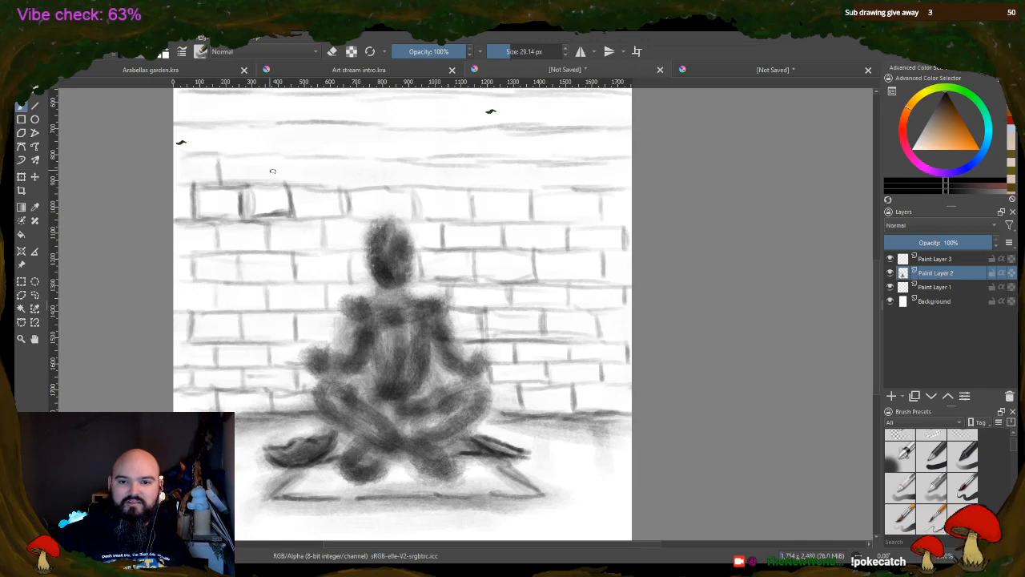
Draw staggered vertical joints and darken brick edges across the second row above the head, reaching the page's right edge
left_click_drag(269, 159, 271, 183)
mouse_move(214, 158)
left_mouse_down()
mouse_move(304, 144)
mouse_move(320, 189)
left_mouse_up()
mouse_move(271, 158)
left_mouse_down()
mouse_move(393, 159)
mouse_move(378, 189)
mouse_move(438, 165)
mouse_move(443, 189)
mouse_move(513, 163)
mouse_move(506, 189)
mouse_move(559, 160)
mouse_move(569, 186)
left_mouse_up()
mouse_move(570, 161)
left_mouse_down()
mouse_move(628, 160)
mouse_move(627, 185)
left_mouse_up()
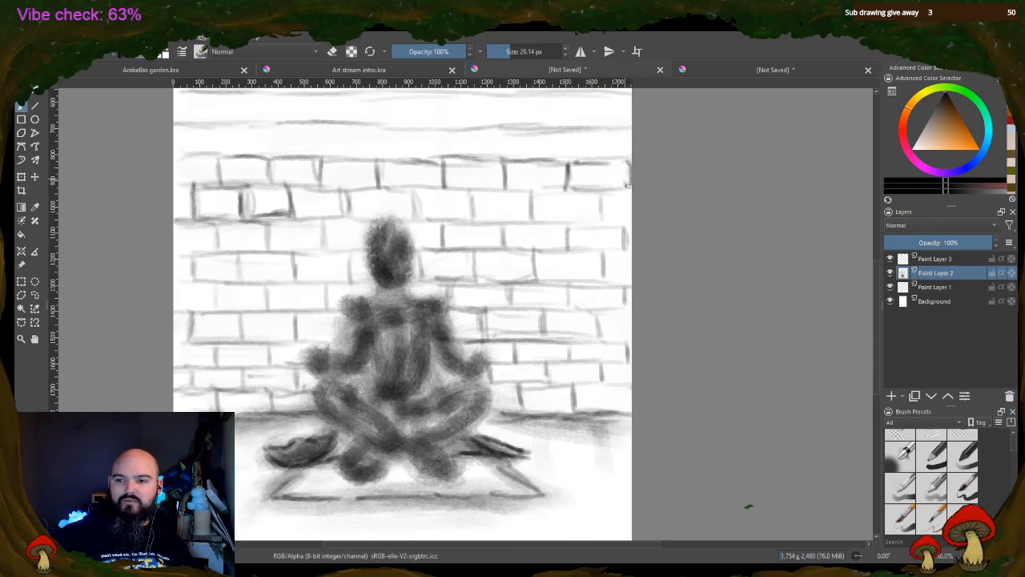
Fill the third brick row above the head with evenly spaced vertical joints, working from the page's right side to its left
left_click_drag(599, 133, 601, 158)
left_click_drag(538, 128, 539, 159)
left_click_drag(472, 131, 473, 156)
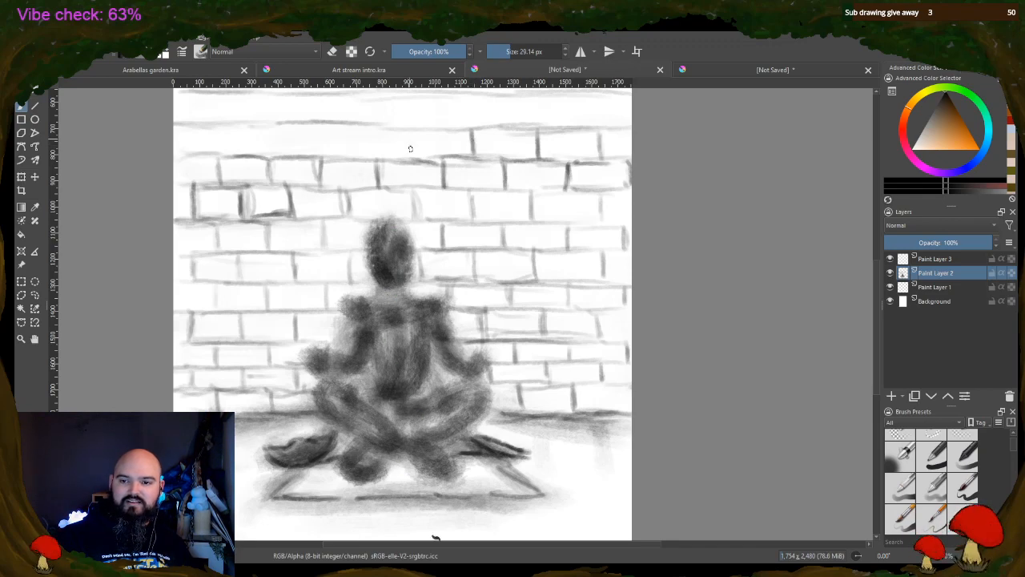
left_click_drag(410, 130, 411, 155)
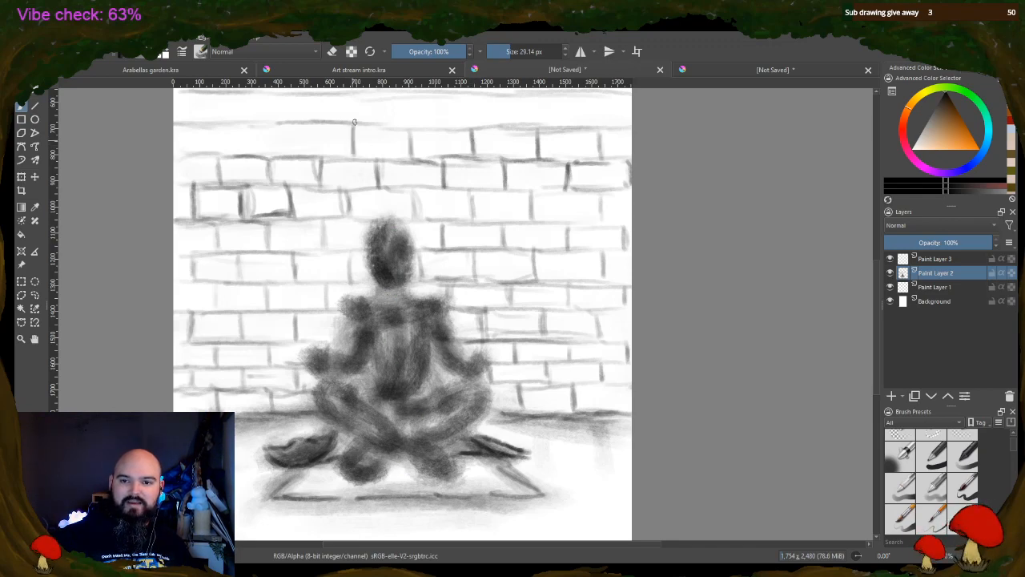
left_click_drag(297, 124, 297, 157)
left_click_drag(242, 127, 243, 156)
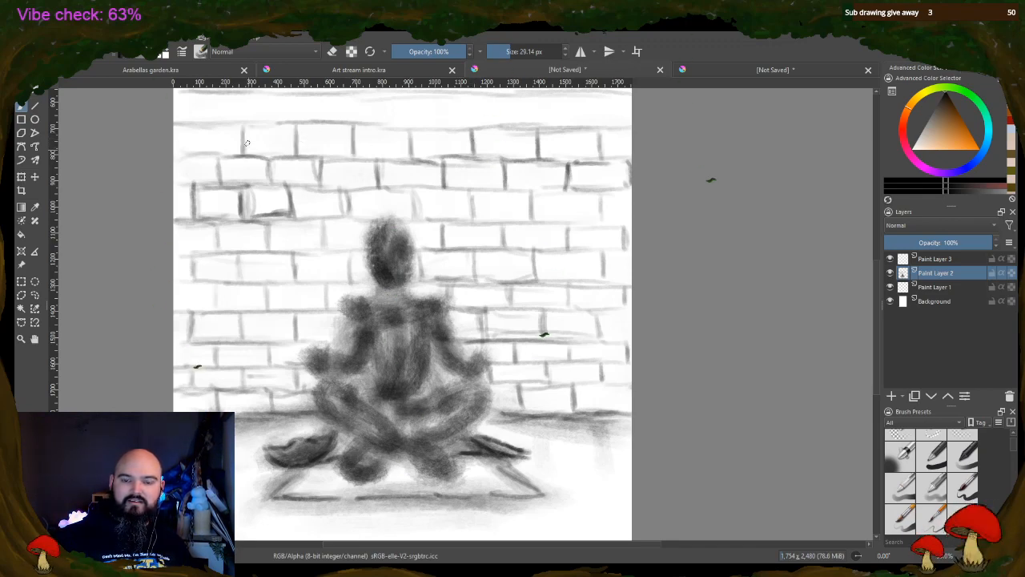
mouse_move(186, 129)
left_mouse_down()
mouse_move(187, 151)
mouse_move(214, 157)
left_mouse_up()
left_click_drag(176, 183, 207, 182)
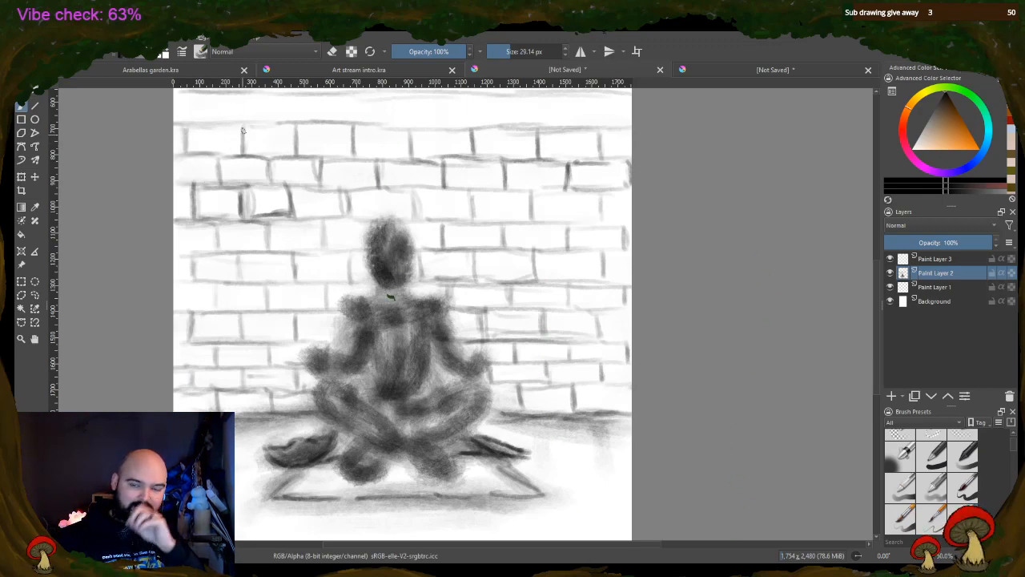
Add offset vertical joints along the fourth brick row above the head and strengthen some of its horizontal edges
left_click_drag(217, 121, 217, 101)
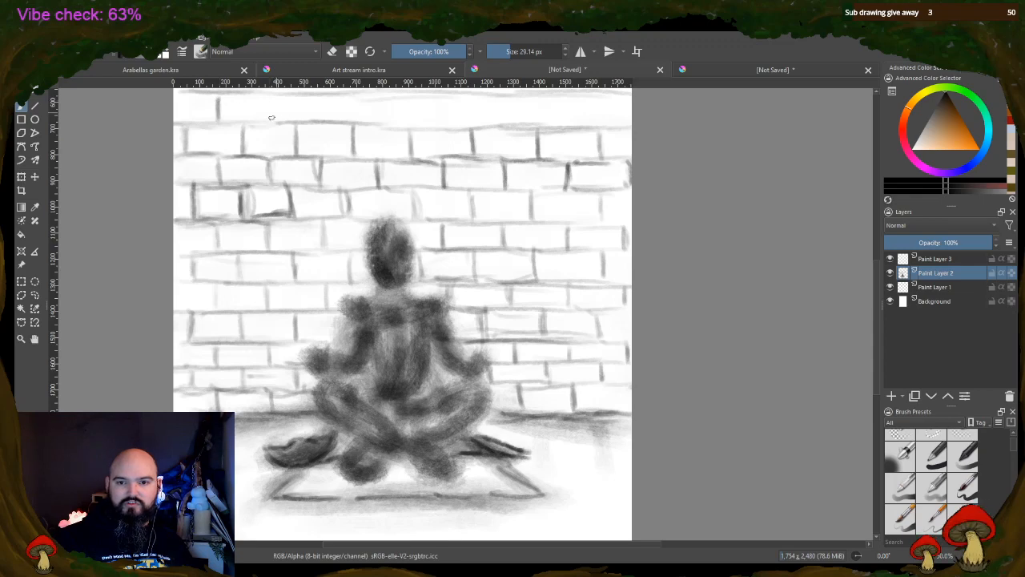
left_click_drag(271, 120, 270, 97)
left_click_drag(324, 121, 324, 97)
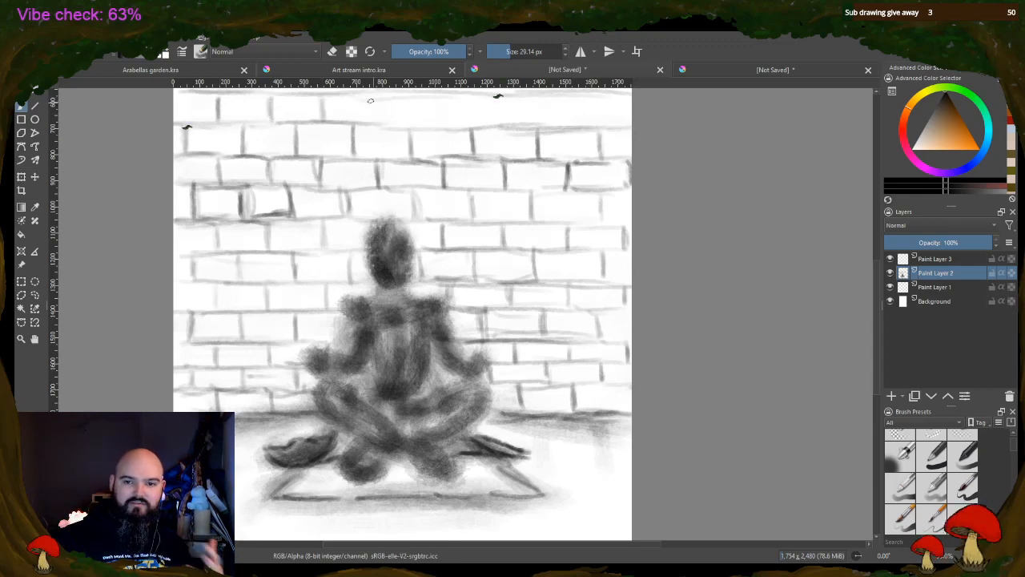
mouse_move(380, 121)
left_mouse_down()
mouse_move(381, 96)
mouse_move(443, 116)
mouse_move(437, 123)
left_mouse_up()
mouse_move(392, 98)
left_mouse_down()
mouse_move(443, 98)
mouse_move(504, 125)
left_mouse_up()
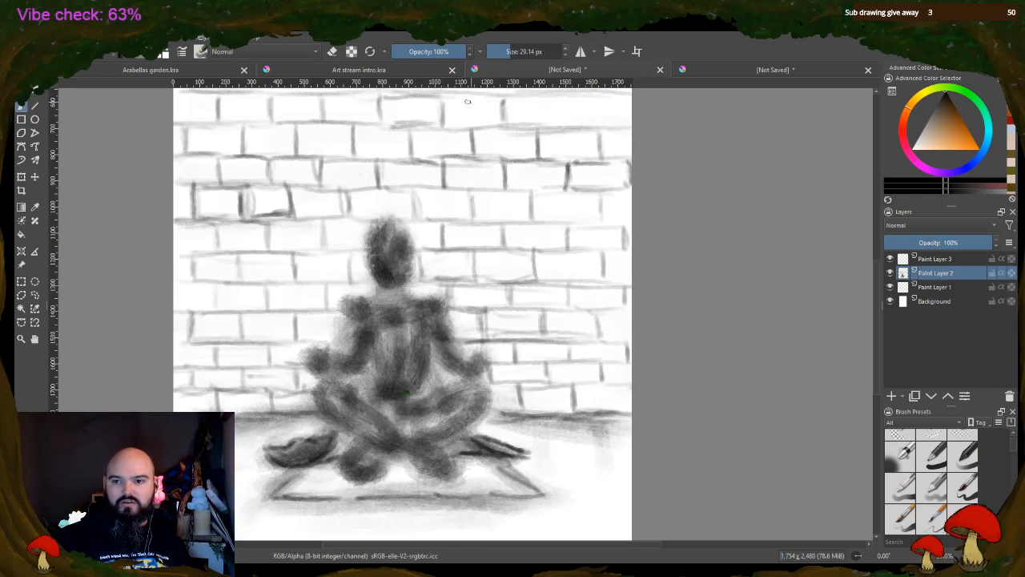
mouse_move(454, 100)
left_mouse_down()
mouse_move(505, 98)
mouse_move(510, 122)
left_mouse_up()
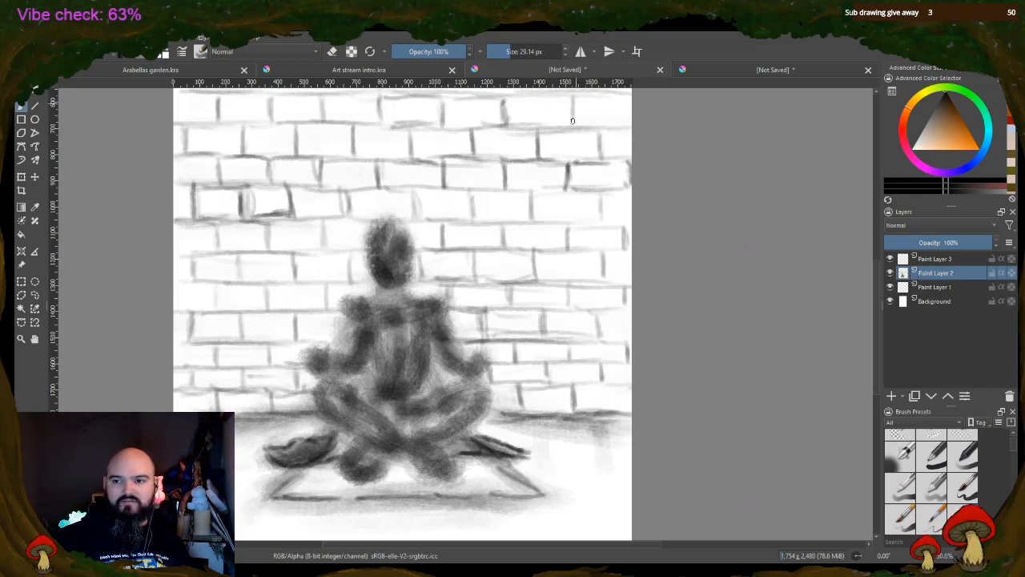
left_click_drag(572, 120, 573, 127)
left_click_drag(580, 124, 582, 125)
left_click_drag(530, 98, 559, 98)
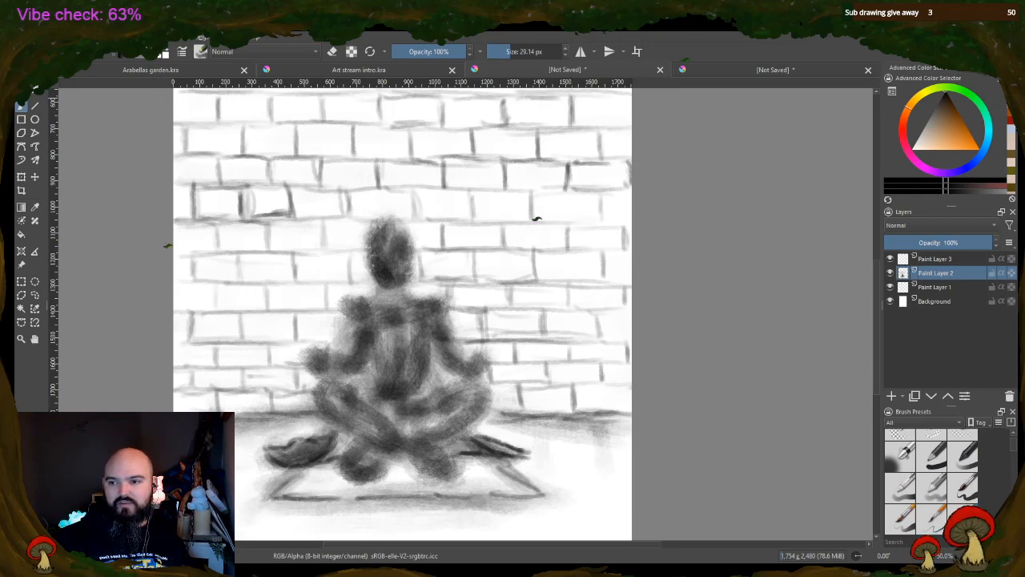
left_click_drag(630, 98, 630, 127)
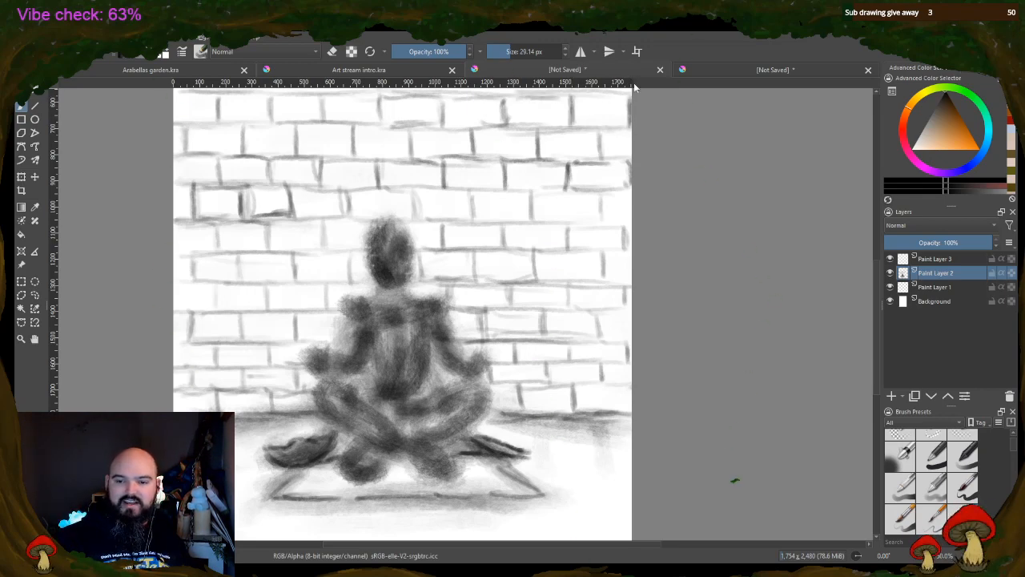
Divide the fifth row above the head into bricks with staggered vertical joints from left to right
left_click_drag(879, 348, 878, 313)
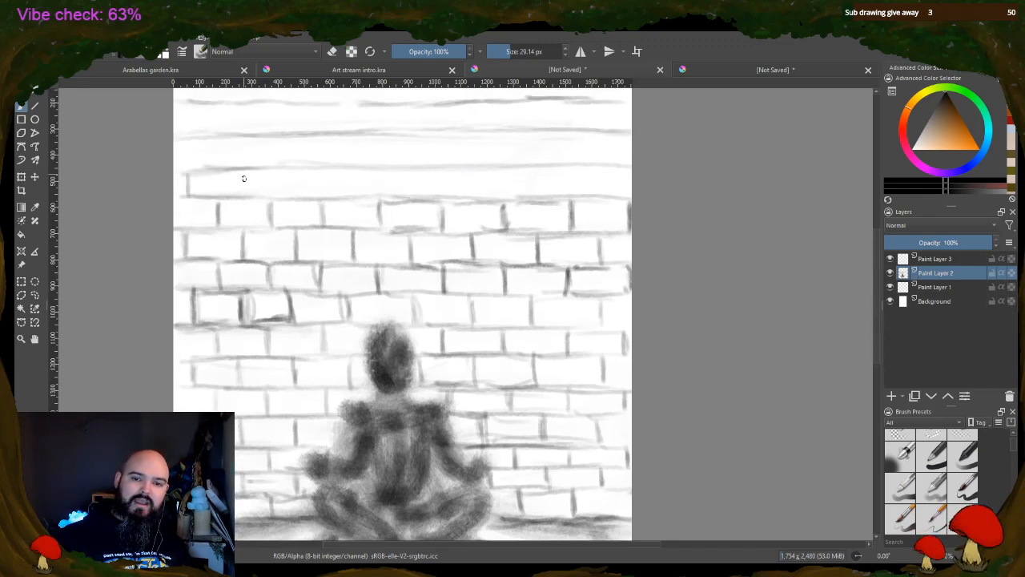
left_click_drag(246, 172, 248, 198)
left_click_drag(301, 168, 302, 200)
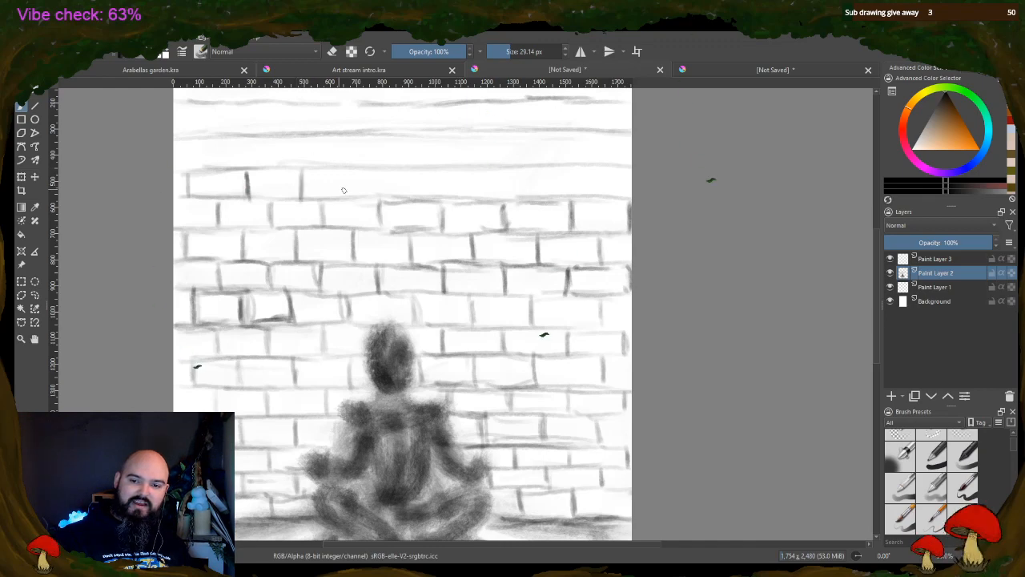
left_click_drag(351, 171, 352, 196)
left_click_drag(415, 172, 415, 197)
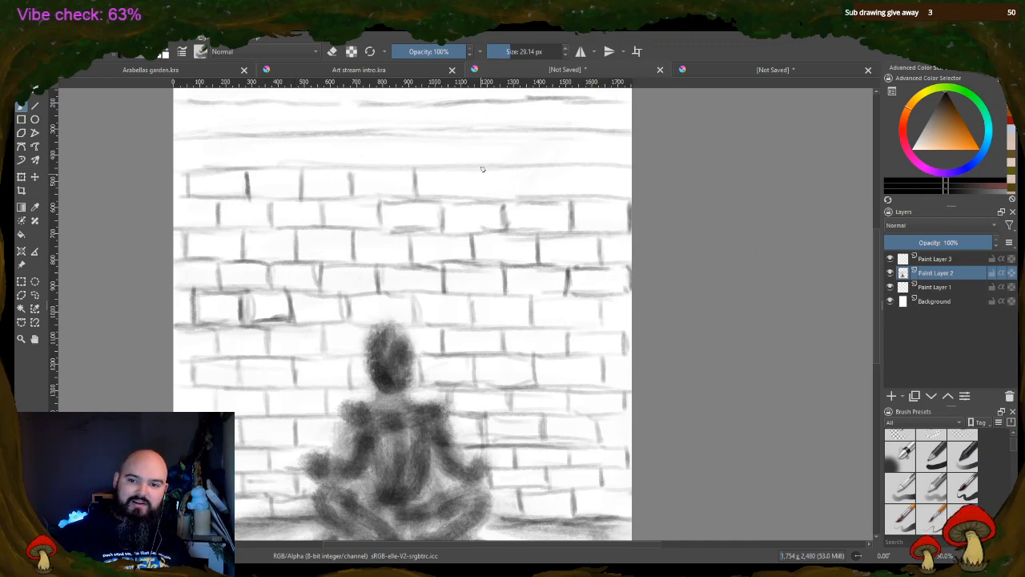
left_click_drag(469, 172, 472, 197)
left_click_drag(534, 172, 537, 196)
left_click_drag(599, 171, 602, 199)
Firm up the horizontal edges and selected vertical joints of the fifth brick row above the head
left_click_drag(538, 167, 602, 169)
left_click_drag(475, 171, 536, 168)
left_click_drag(537, 169, 537, 198)
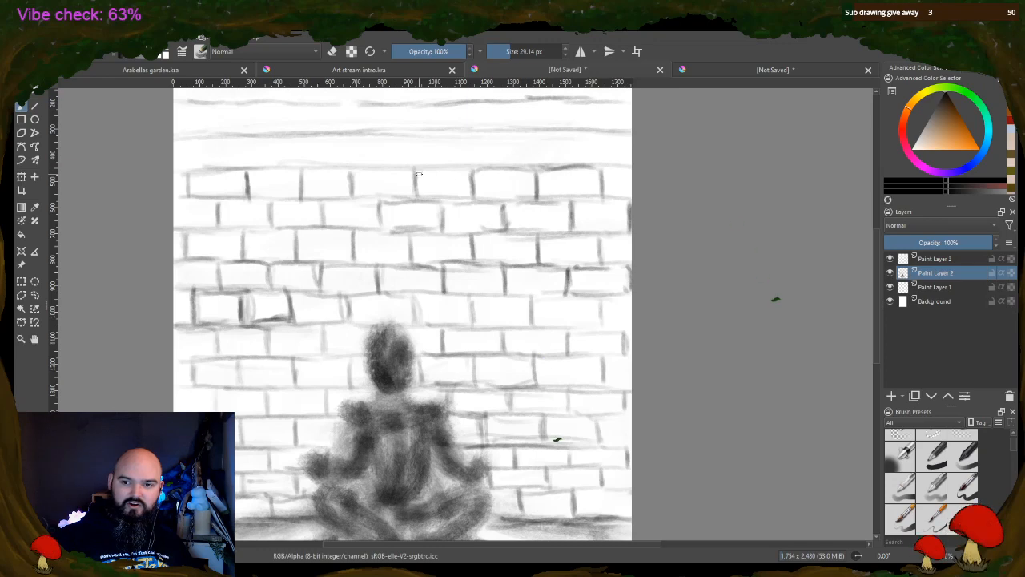
left_click_drag(418, 169, 470, 169)
mouse_move(354, 169)
left_mouse_down()
mouse_move(415, 169)
mouse_move(415, 205)
left_mouse_up()
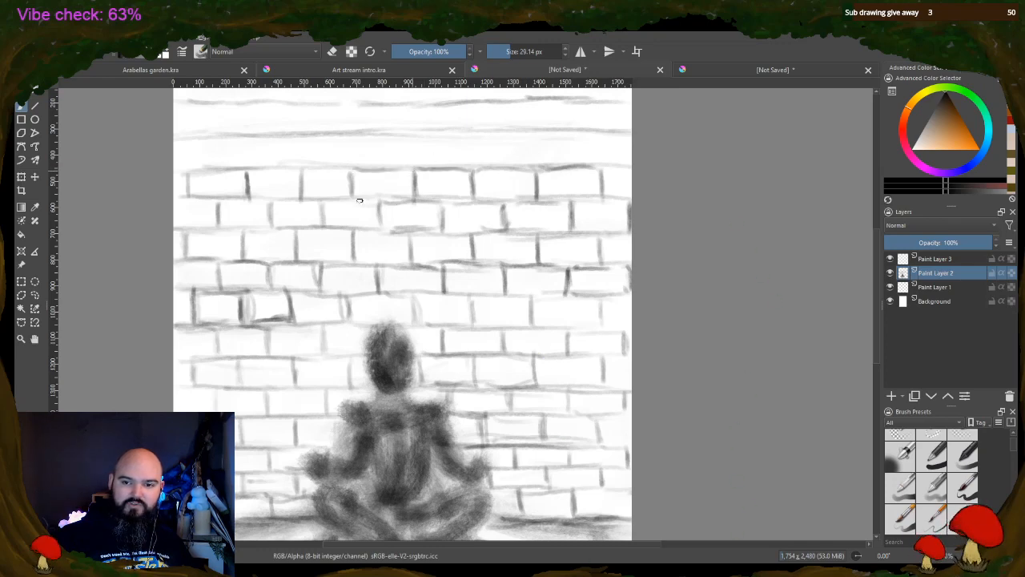
left_click_drag(354, 199, 406, 197)
mouse_move(303, 169)
left_mouse_down()
mouse_move(357, 171)
mouse_move(300, 197)
left_mouse_up()
left_click_drag(245, 168, 315, 167)
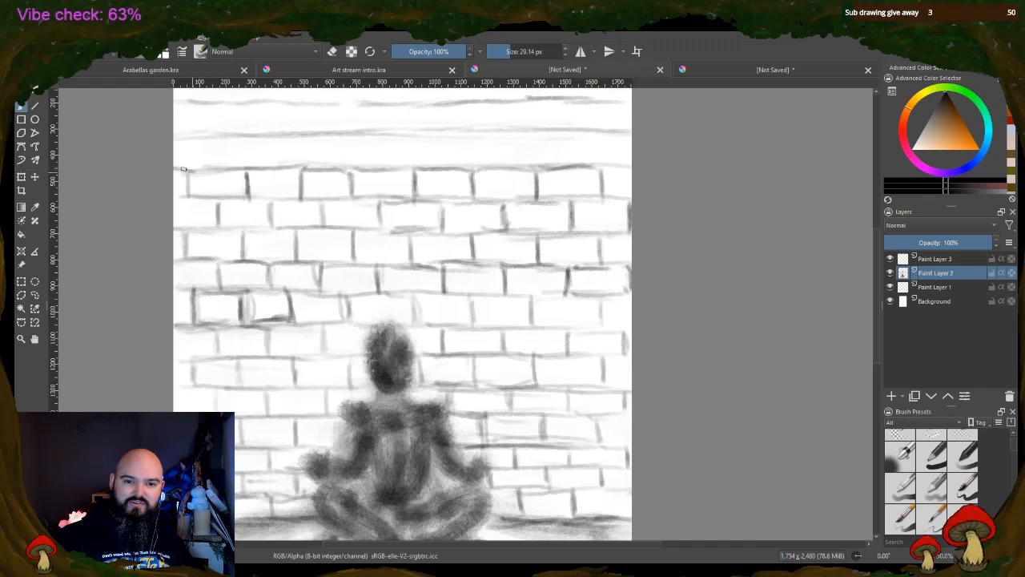
Build the sixth brick row above the head with offset vertical joints and a darker upper edge across the page
mouse_move(215, 137)
left_mouse_down()
mouse_move(214, 168)
mouse_move(220, 139)
left_mouse_up()
left_click_drag(215, 138, 214, 168)
left_click_drag(277, 140, 277, 167)
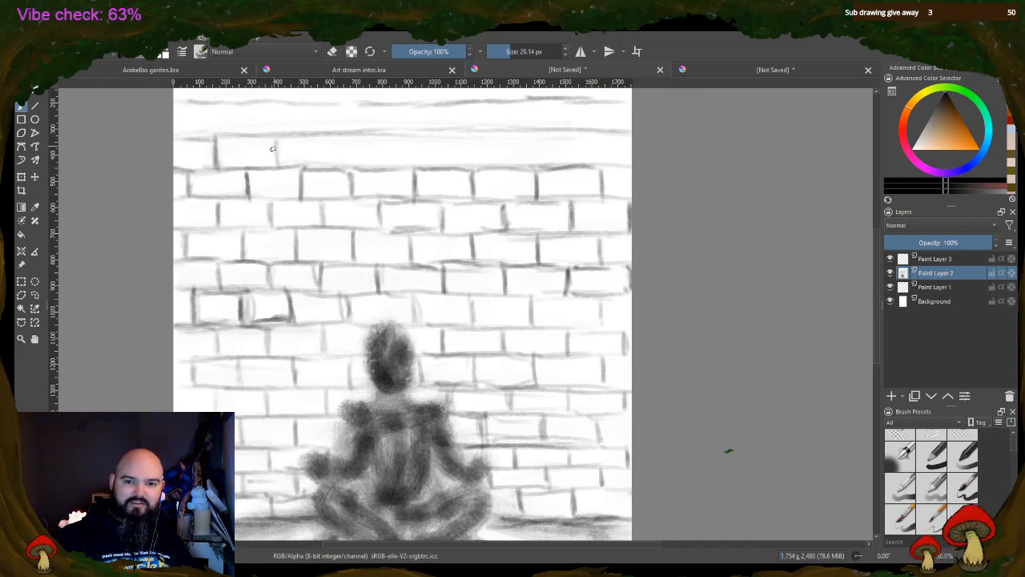
mouse_move(226, 138)
left_mouse_down()
mouse_move(327, 140)
mouse_move(329, 165)
left_mouse_up()
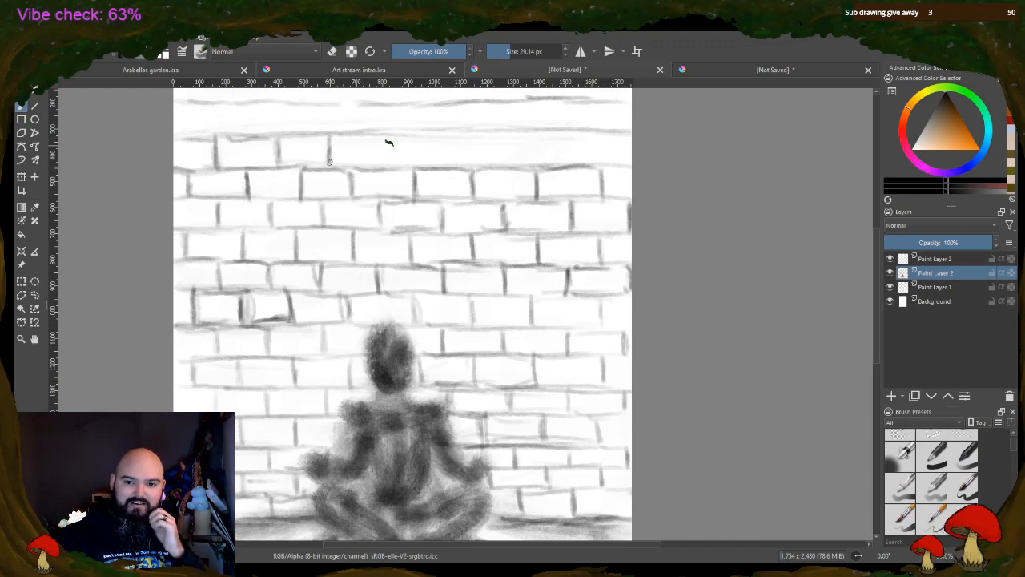
left_click_drag(385, 136, 387, 168)
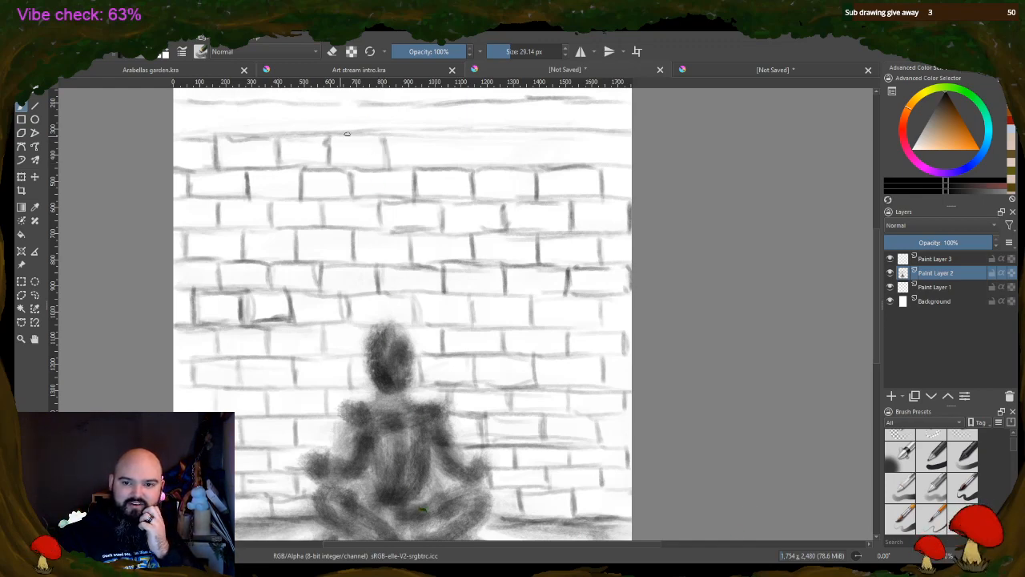
left_click_drag(344, 133, 378, 135)
left_click_drag(388, 136, 389, 166)
left_click_drag(447, 137, 447, 170)
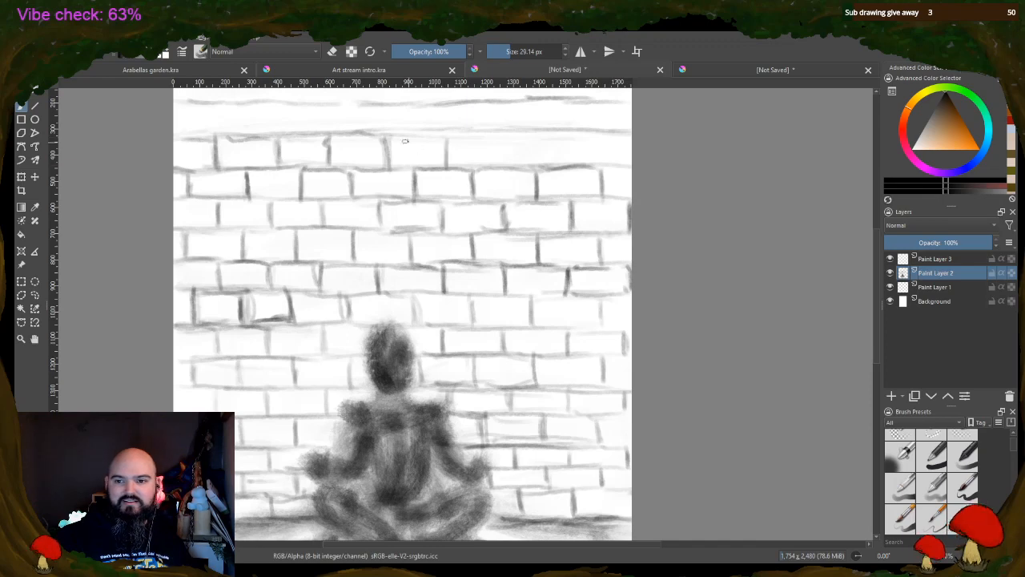
left_click_drag(396, 134, 437, 133)
mouse_move(447, 130)
left_mouse_down()
mouse_move(447, 159)
mouse_move(470, 134)
mouse_move(504, 134)
mouse_move(508, 165)
mouse_move(561, 134)
mouse_move(571, 164)
mouse_move(624, 128)
left_mouse_up()
left_click_drag(607, 166, 631, 167)
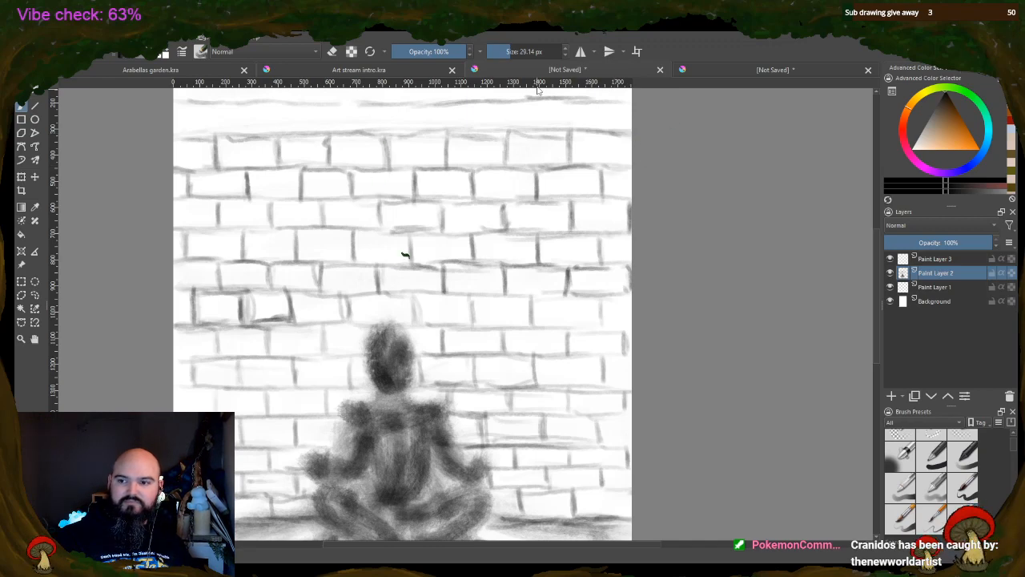
Draw the vertical joints of the seventh brick row above the head, working from the page's right side to its left
left_click_drag(601, 106, 602, 134)
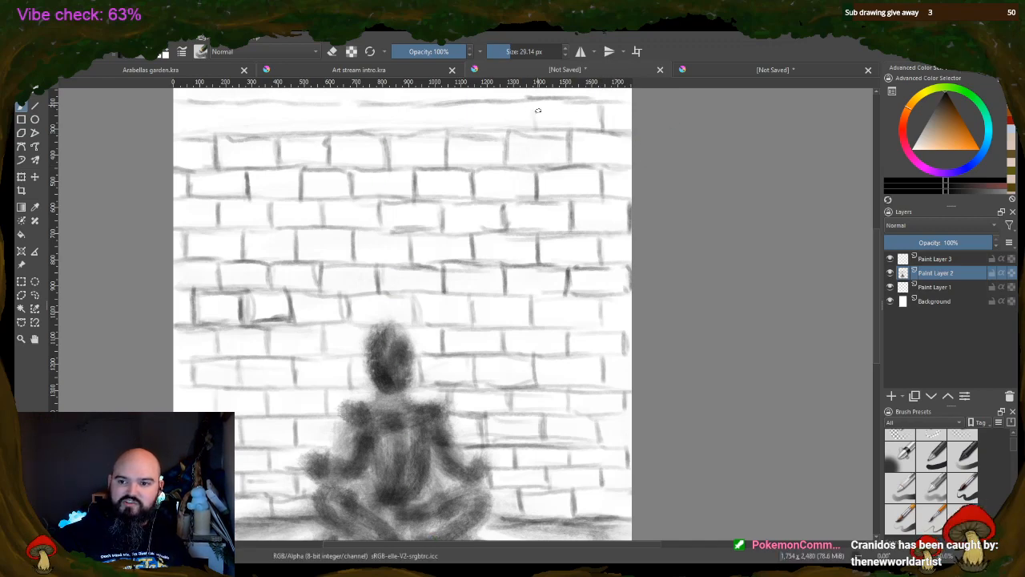
left_click_drag(474, 109, 475, 131)
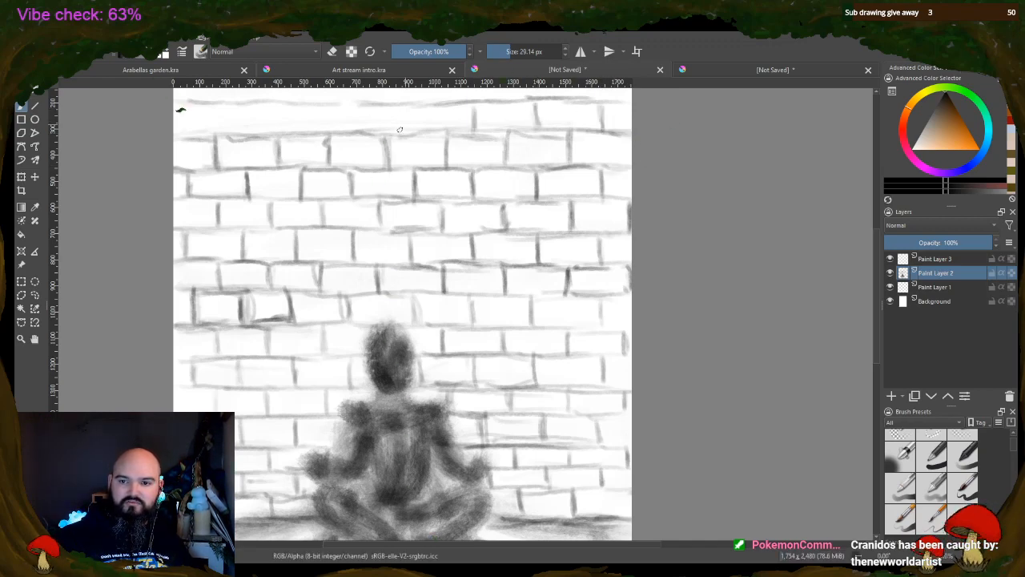
left_click_drag(416, 107, 416, 132)
left_click_drag(353, 108, 354, 132)
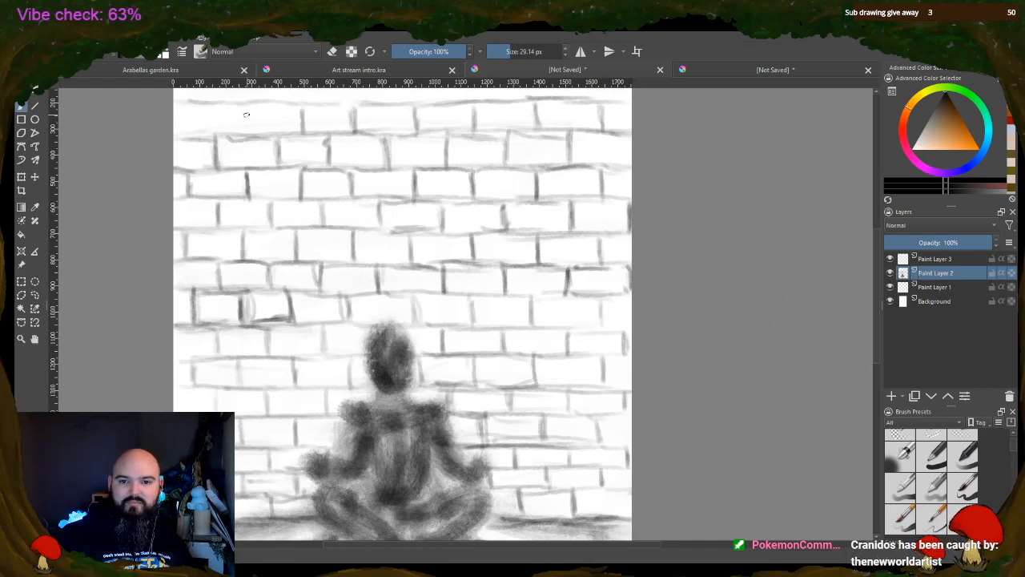
left_click_drag(246, 107, 248, 130)
left_click_drag(189, 106, 190, 136)
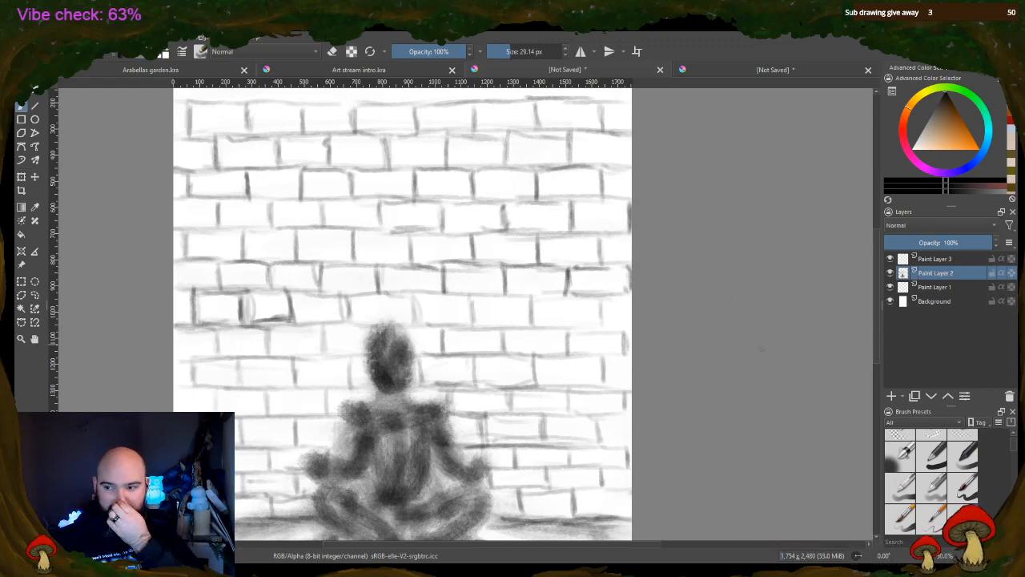
Add staggered vertical joints across the last full brick row near the top of the page
scroll(402, 314, "up", 2)
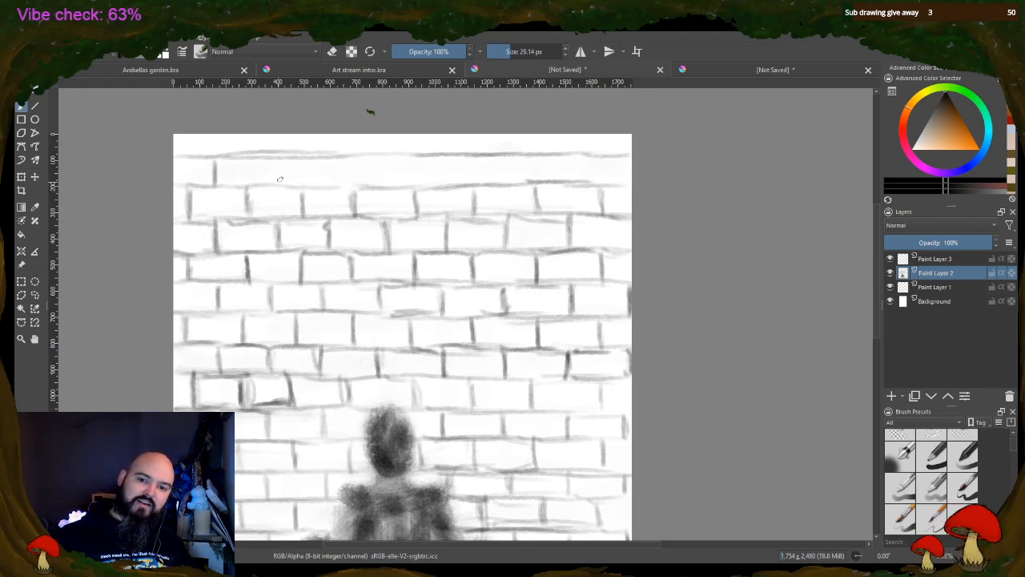
left_click_drag(275, 160, 277, 186)
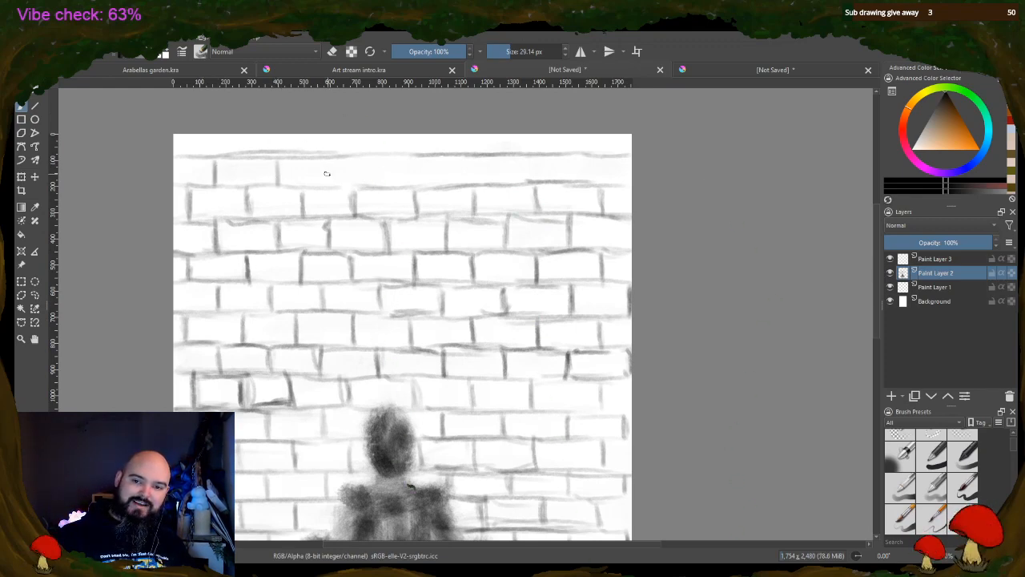
left_click_drag(329, 161, 331, 190)
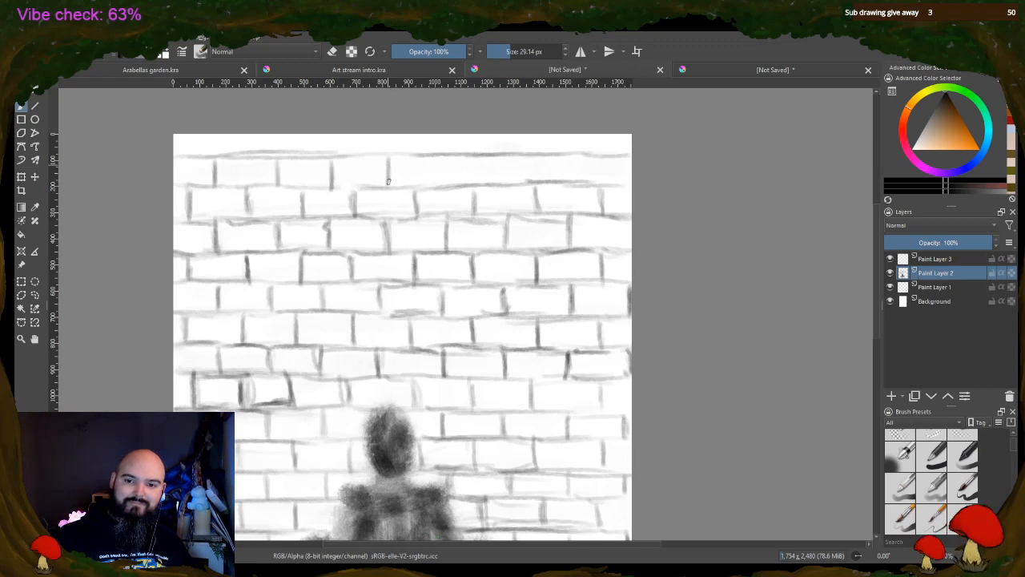
left_click_drag(445, 160, 446, 187)
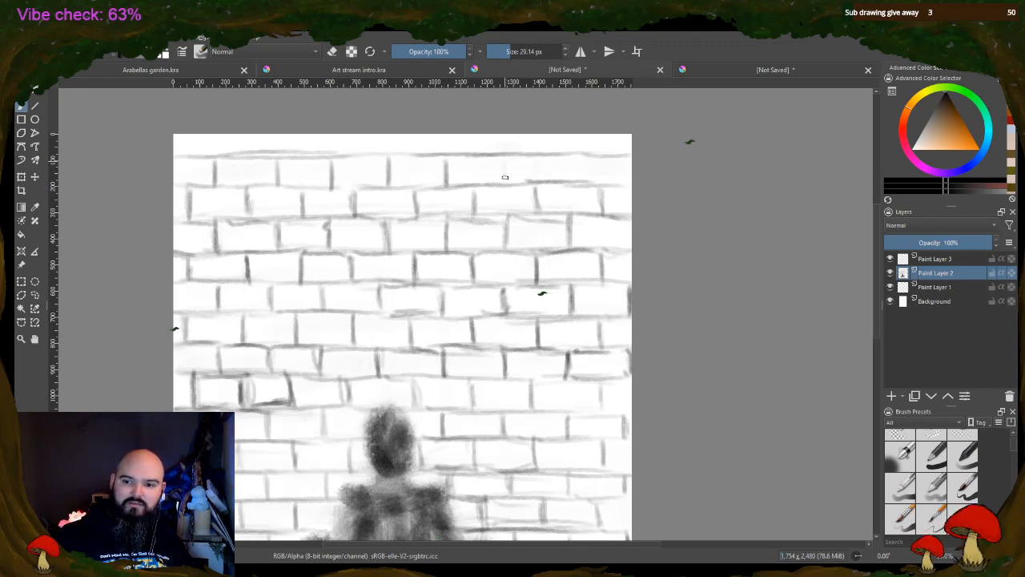
left_click_drag(502, 159, 504, 187)
left_click_drag(503, 158, 505, 181)
left_click_drag(570, 158, 569, 183)
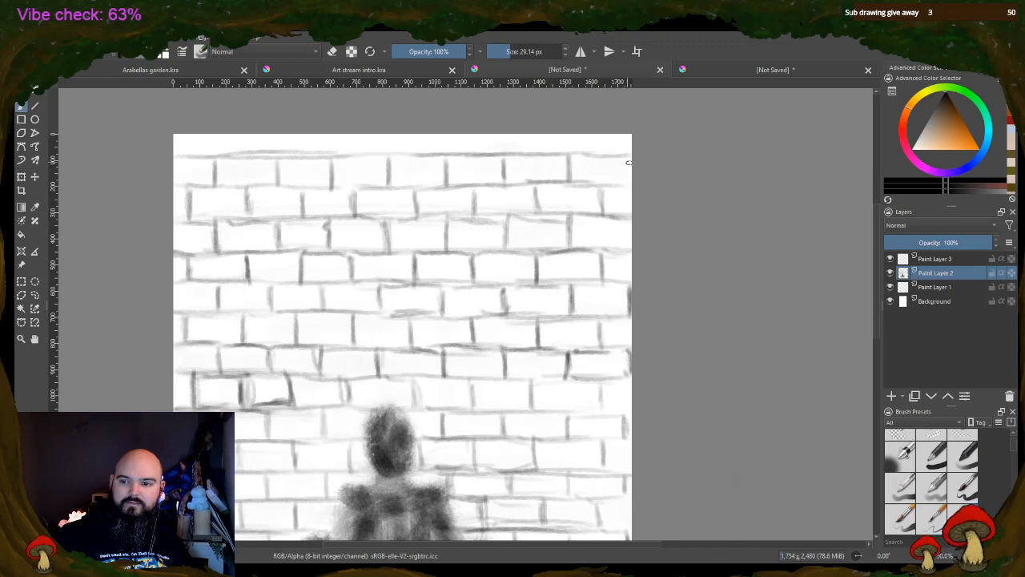
Draw staggered vertical joints across the partial brick row along the page's upper edge, working from its right side to its left
mouse_move(601, 153)
left_mouse_down()
mouse_move(602, 137)
mouse_move(603, 154)
left_mouse_up()
left_click_drag(538, 152, 537, 136)
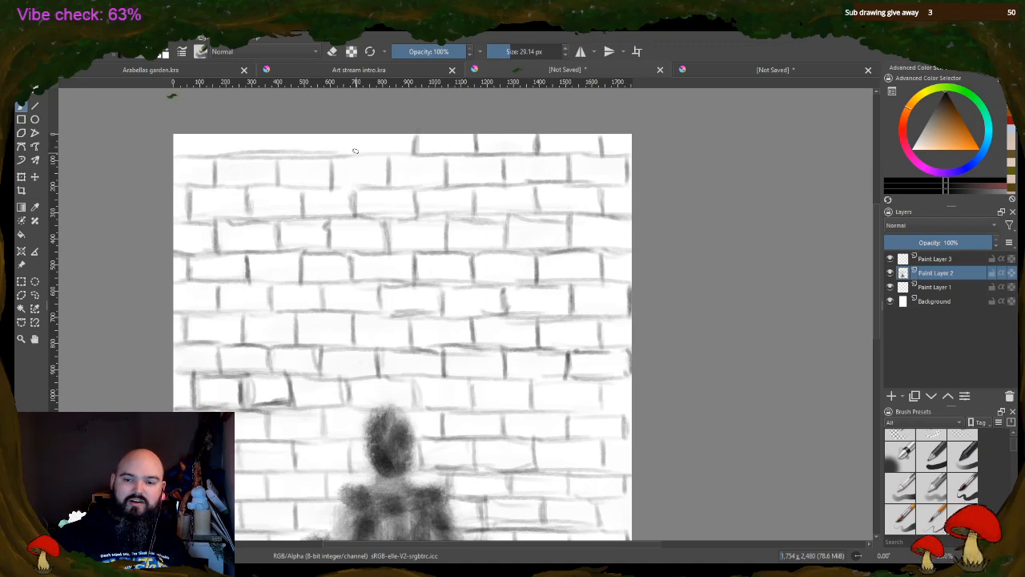
mouse_move(359, 138)
left_mouse_down()
mouse_move(359, 157)
mouse_move(305, 138)
left_mouse_up()
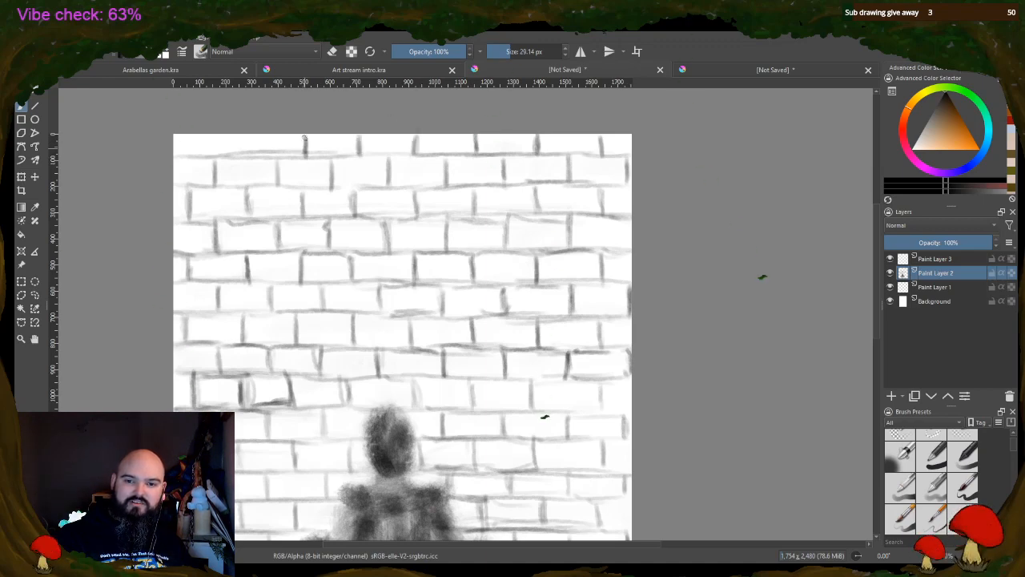
left_click_drag(246, 156, 245, 137)
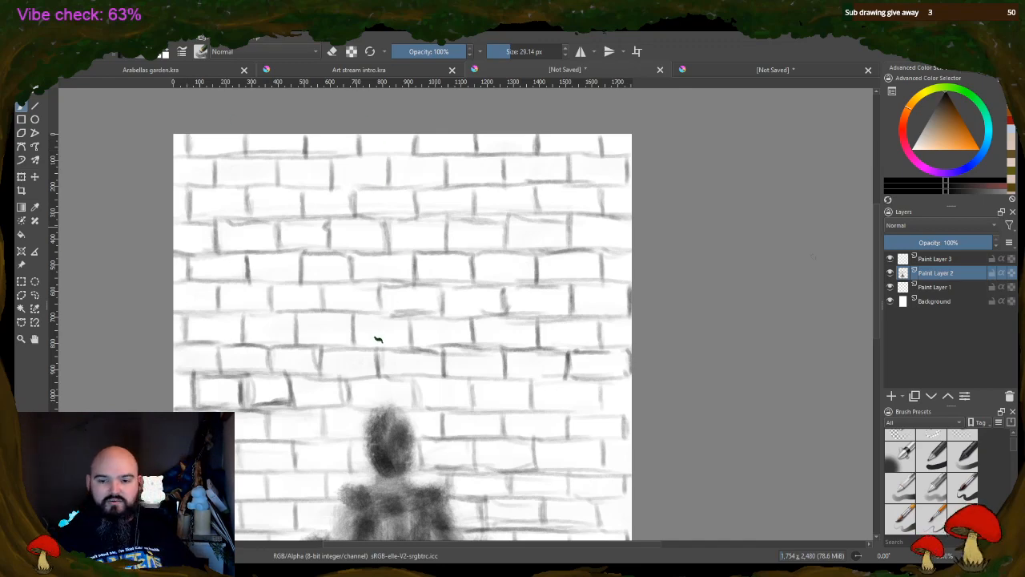
Sketch a slatted vent with short dark vertical bars into the brick wall on each side of the figure at hand height
left_click_drag(876, 251, 877, 290)
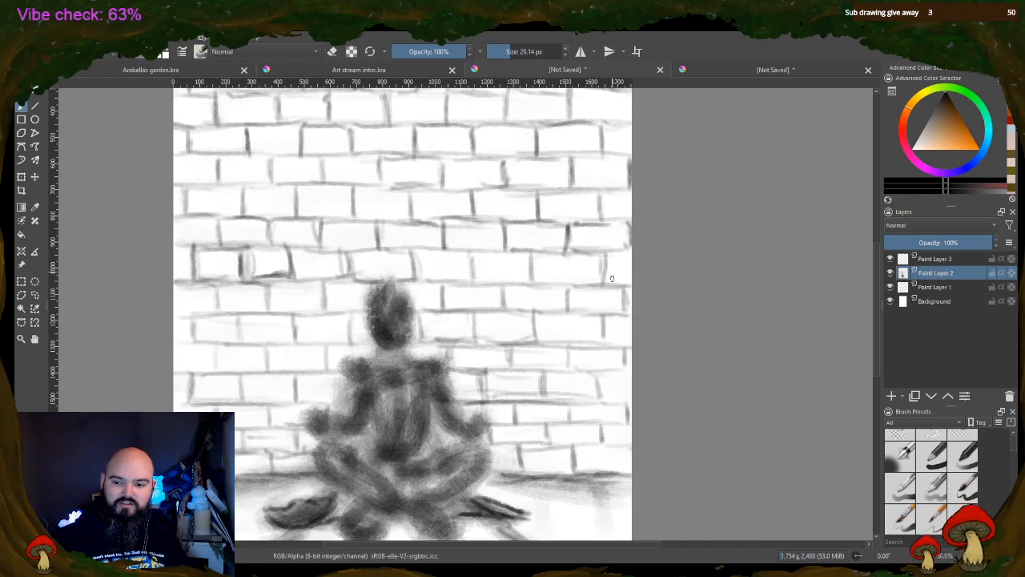
left_click_drag(589, 372, 625, 374)
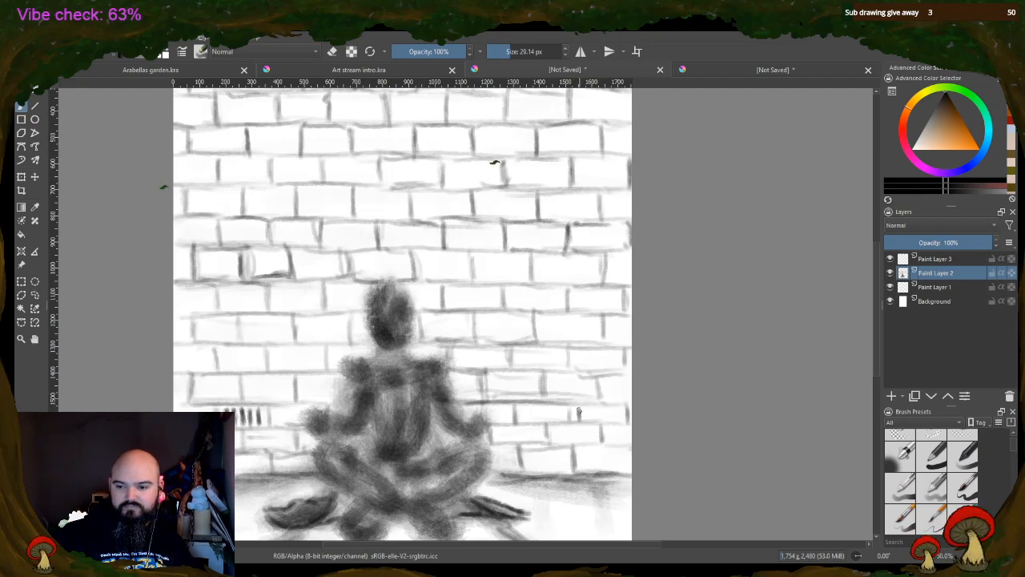
mouse_move(584, 409)
left_mouse_down()
mouse_move(585, 421)
mouse_move(603, 421)
left_mouse_up()
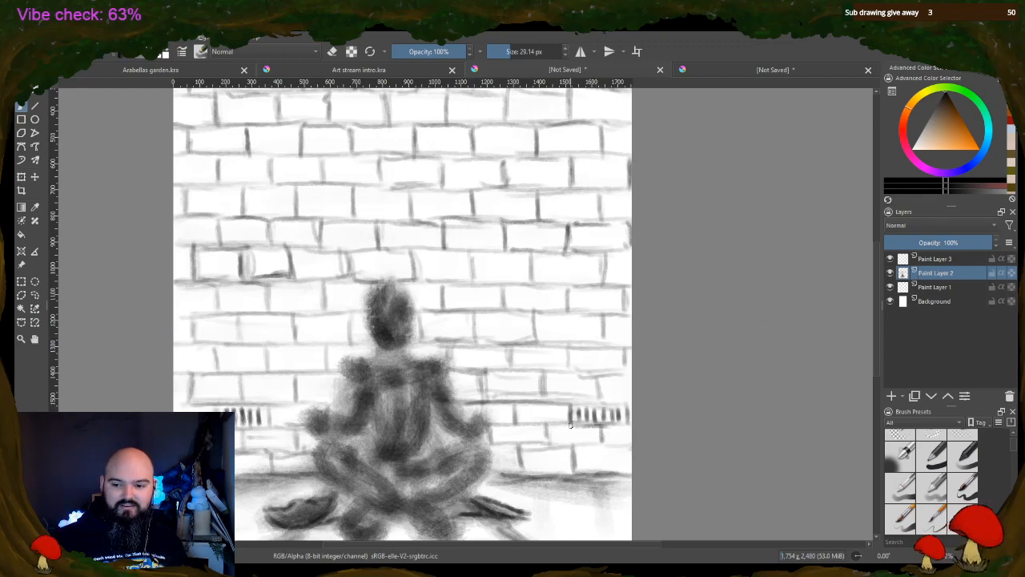
left_click_drag(570, 425, 612, 427)
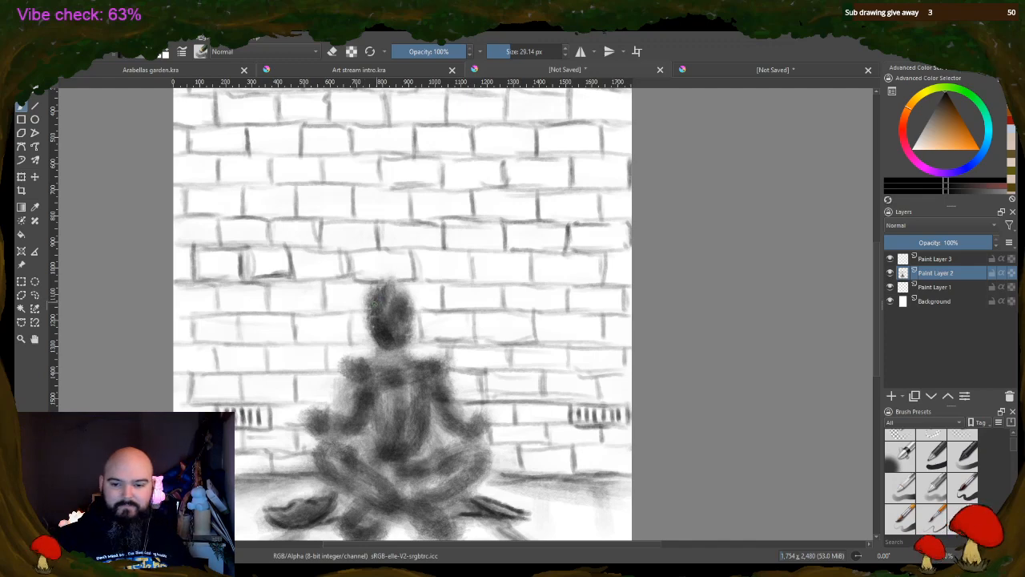
Darken the figure's head with hair and facial shading, and define the rounded shoulders, crossing chest lines and torso contour
mouse_move(370, 297)
left_mouse_down()
mouse_move(402, 321)
mouse_move(407, 306)
mouse_move(365, 327)
mouse_move(370, 345)
mouse_move(378, 293)
mouse_move(405, 295)
mouse_move(412, 357)
mouse_move(367, 351)
mouse_move(421, 353)
mouse_move(368, 352)
mouse_move(377, 353)
left_mouse_up()
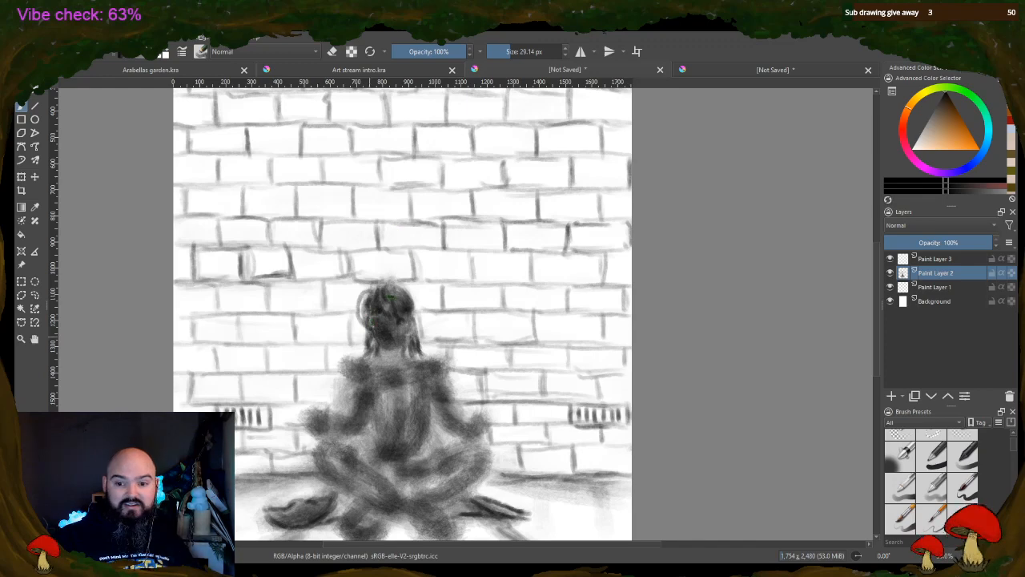
mouse_move(376, 335)
left_mouse_down()
mouse_move(401, 338)
mouse_move(389, 354)
mouse_move(377, 338)
mouse_move(403, 341)
mouse_move(386, 346)
mouse_move(389, 370)
mouse_move(394, 353)
mouse_move(393, 365)
mouse_move(383, 350)
mouse_move(393, 361)
mouse_move(407, 337)
mouse_move(397, 356)
mouse_move(375, 342)
mouse_move(406, 327)
mouse_move(375, 308)
mouse_move(399, 318)
mouse_move(403, 304)
mouse_move(408, 314)
mouse_move(404, 301)
mouse_move(378, 305)
mouse_move(374, 323)
mouse_move(382, 295)
mouse_move(374, 302)
mouse_move(382, 296)
mouse_move(408, 303)
left_mouse_up()
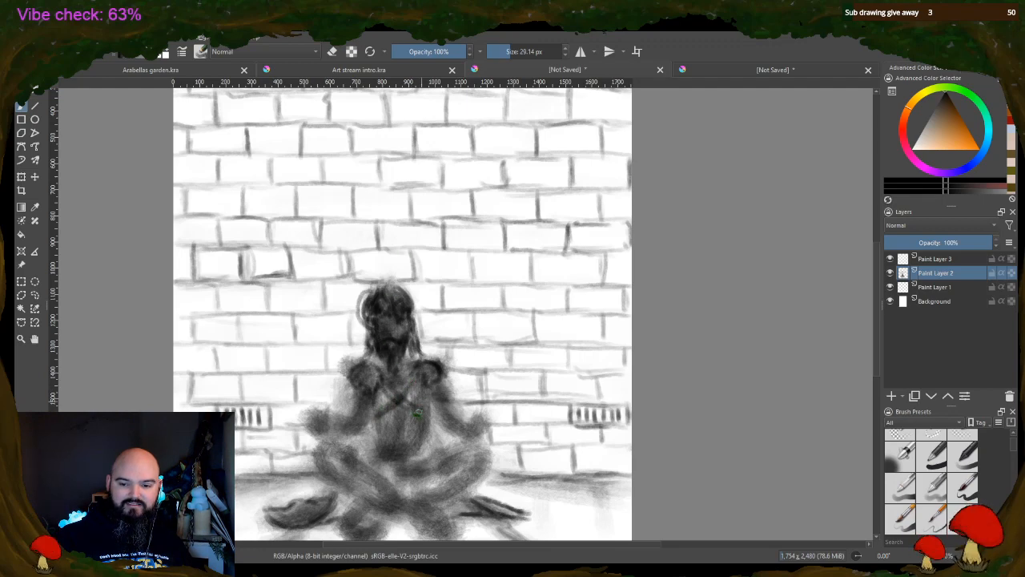
mouse_move(416, 411)
left_mouse_down()
mouse_move(384, 449)
mouse_move(428, 440)
mouse_move(402, 461)
mouse_move(428, 455)
mouse_move(401, 460)
mouse_move(375, 442)
left_mouse_up()
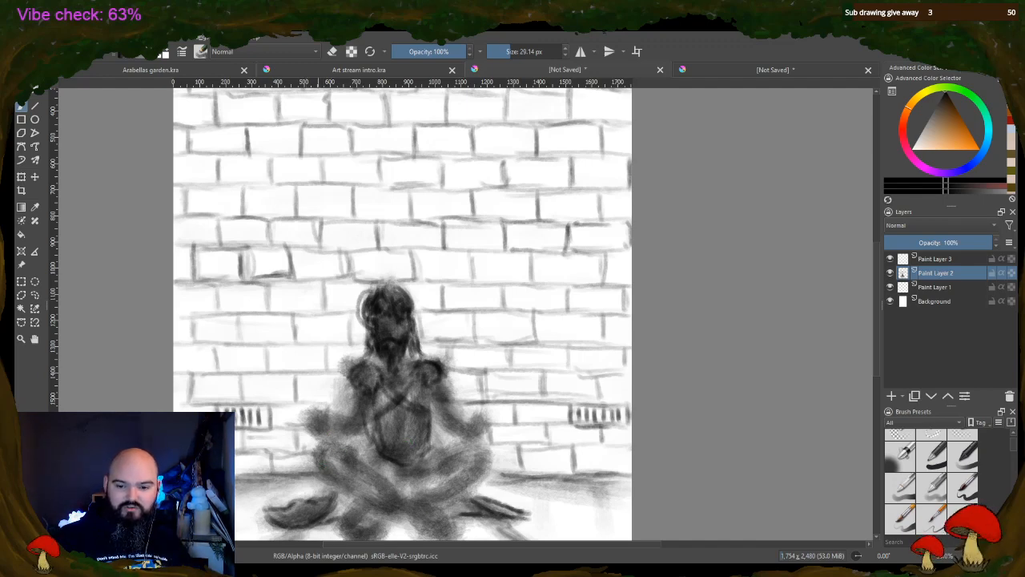
Outline the figure's crossed legs with darker contours along the thighs, shins and both knees
mouse_move(319, 460)
left_mouse_down()
mouse_move(346, 452)
mouse_move(396, 490)
left_mouse_up()
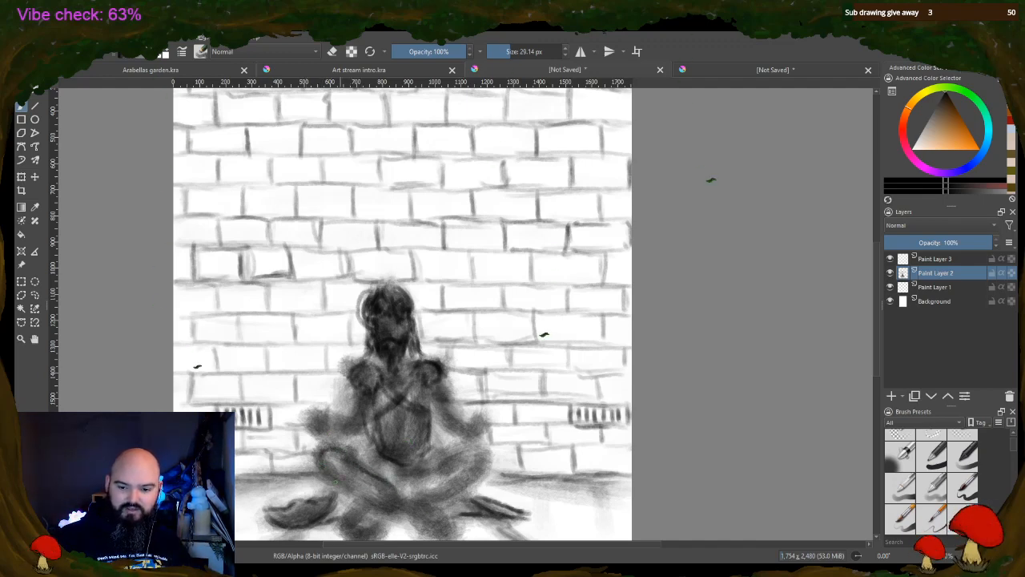
mouse_move(319, 468)
left_mouse_down()
mouse_move(393, 518)
mouse_move(456, 470)
left_mouse_up()
left_click_drag(442, 507, 485, 486)
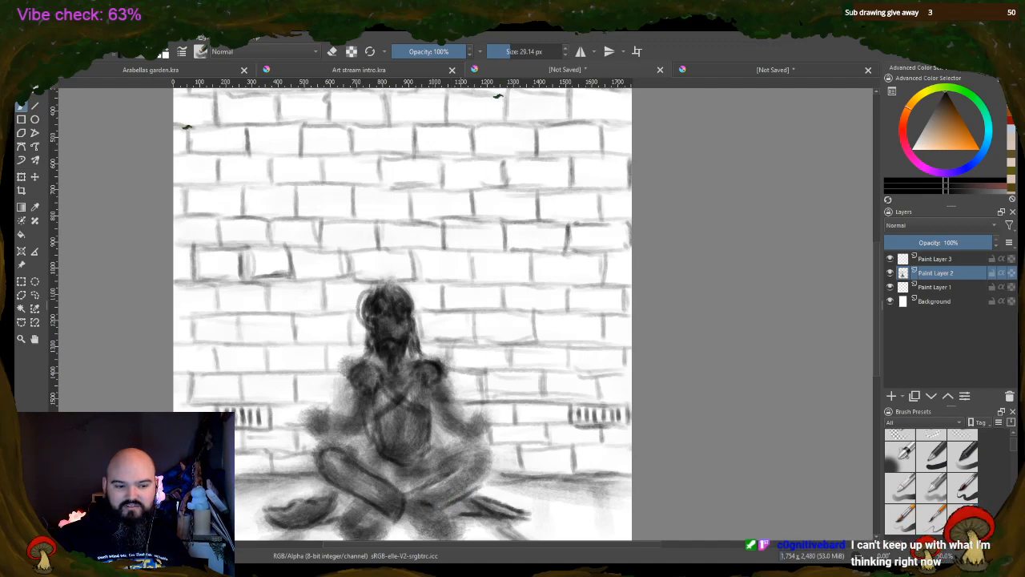
left_click_drag(486, 482, 490, 468)
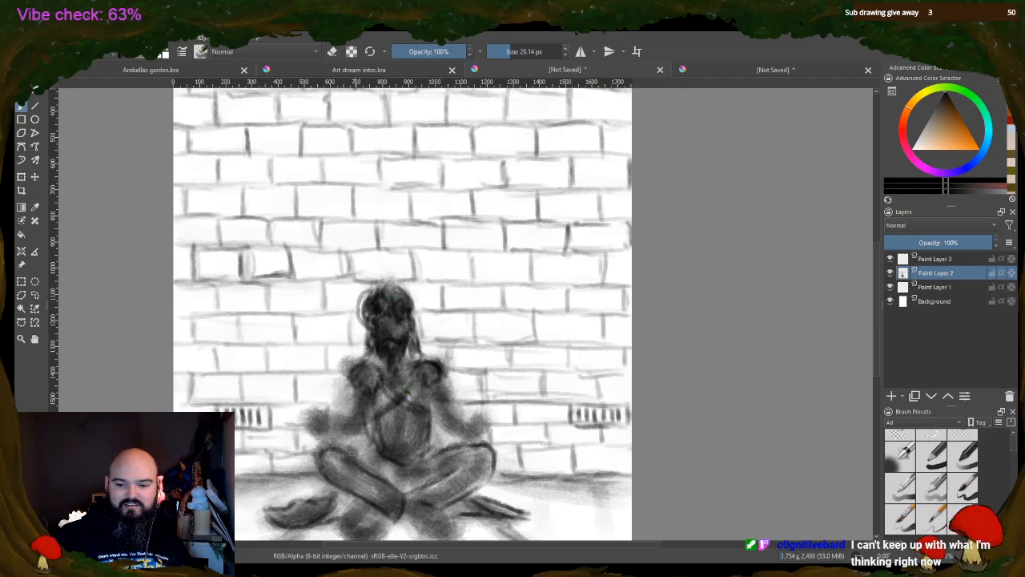
Define the figure's arms, the hands resting above the knees, and the rounded feet with darker contours
left_click_drag(352, 454, 364, 457)
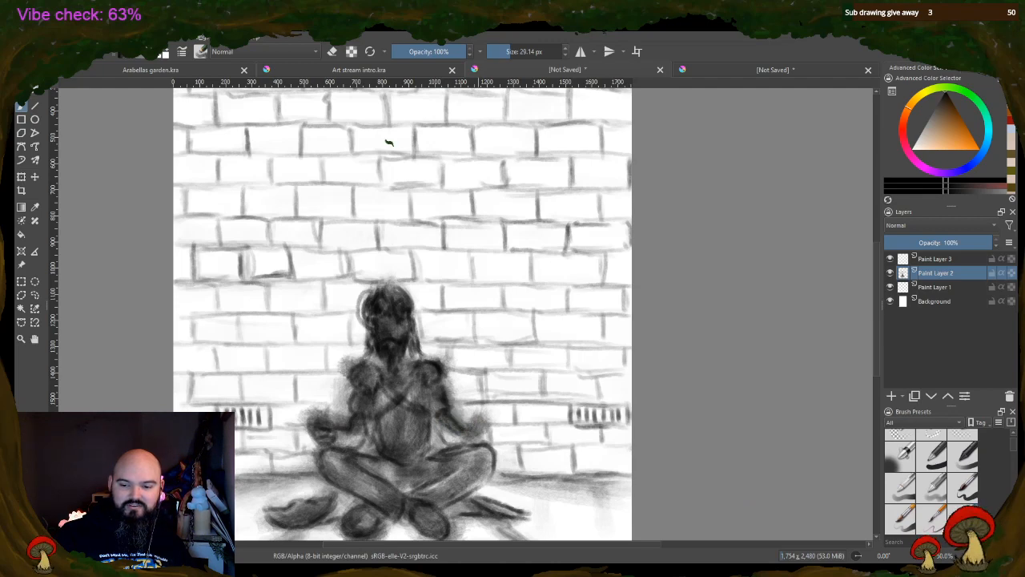
left_click_drag(484, 433, 471, 435)
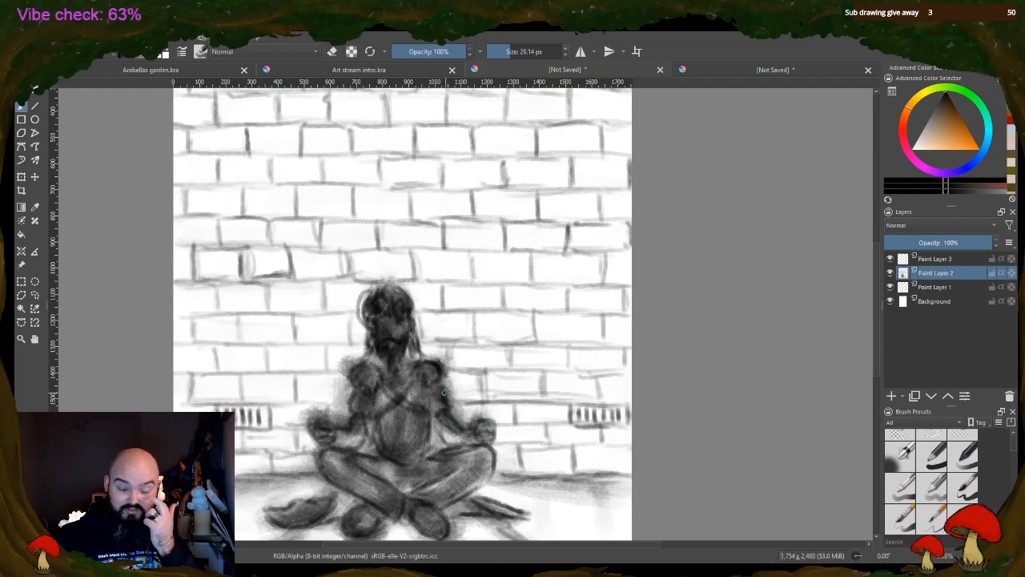
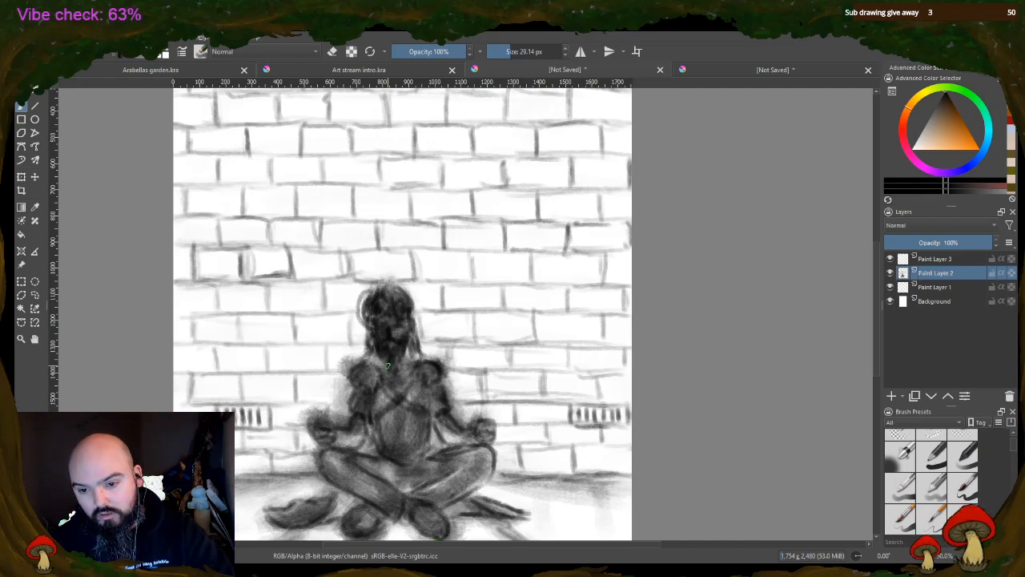
Erase light highlights into the figure's trouser legs, the crossing chest straps and the shirt folds at the waist
left_click(333, 52)
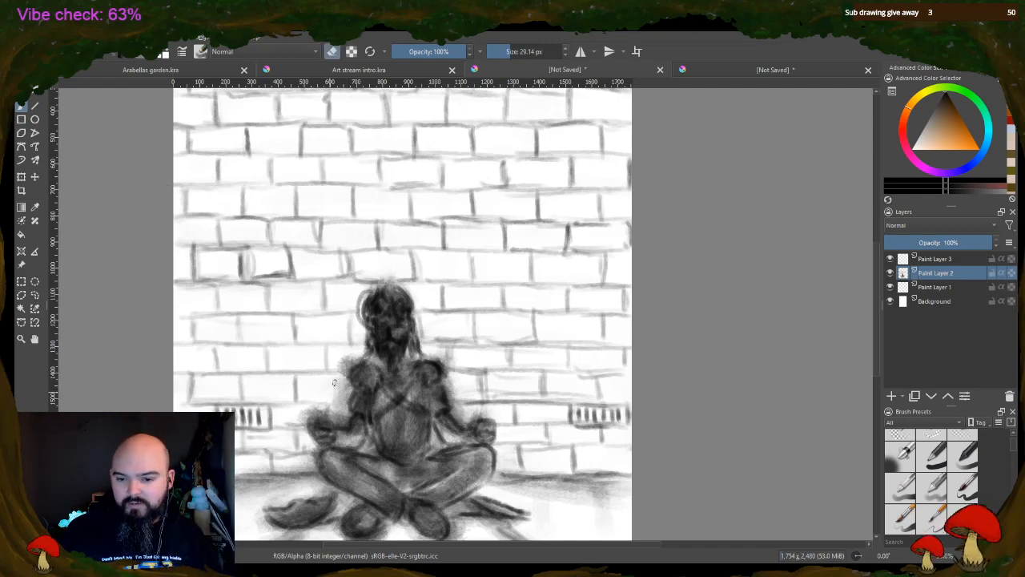
mouse_move(335, 383)
left_mouse_down()
mouse_move(338, 399)
mouse_move(344, 386)
mouse_move(334, 416)
mouse_move(313, 417)
left_mouse_up()
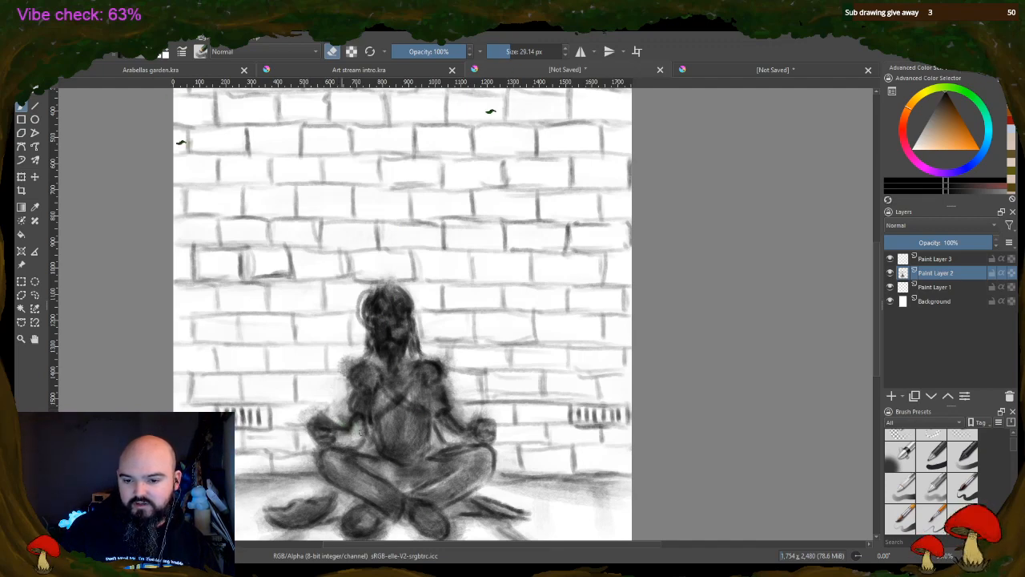
mouse_move(448, 423)
left_mouse_down()
mouse_move(474, 435)
mouse_move(447, 424)
left_mouse_up()
mouse_move(471, 485)
left_mouse_down()
mouse_move(424, 484)
mouse_move(474, 482)
mouse_move(445, 498)
mouse_move(425, 495)
mouse_move(479, 460)
mouse_move(479, 475)
mouse_move(484, 458)
mouse_move(471, 466)
mouse_move(457, 455)
mouse_move(406, 479)
mouse_move(328, 458)
mouse_move(376, 498)
mouse_move(337, 468)
mouse_move(375, 483)
mouse_move(349, 481)
mouse_move(385, 510)
mouse_move(393, 499)
mouse_move(376, 484)
left_mouse_up()
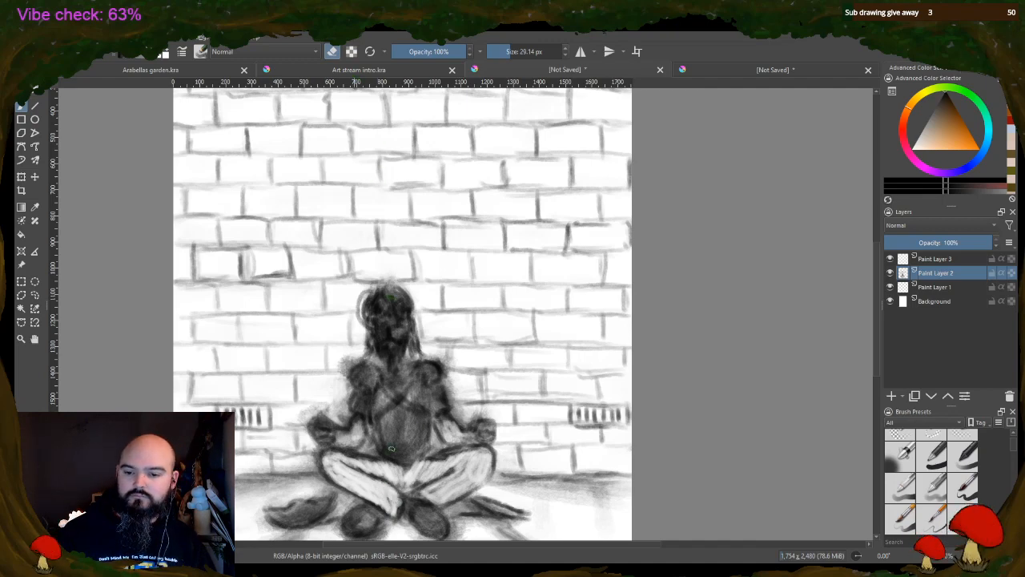
mouse_move(407, 392)
left_mouse_down()
mouse_move(380, 417)
mouse_move(412, 387)
mouse_move(396, 397)
mouse_move(424, 411)
mouse_move(404, 398)
left_mouse_up()
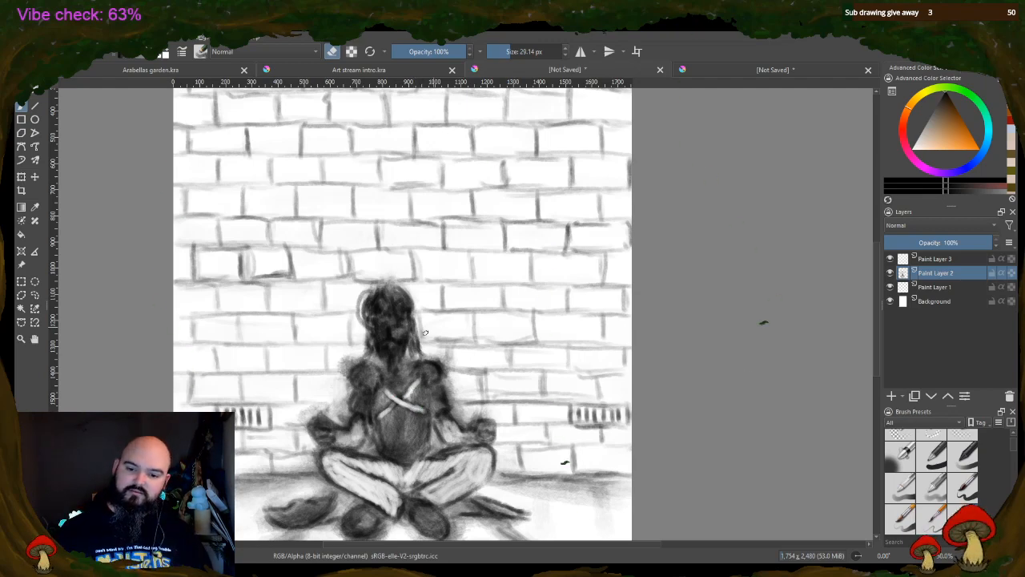
mouse_move(379, 427)
left_mouse_down()
mouse_move(378, 450)
mouse_move(384, 440)
mouse_move(422, 455)
mouse_move(427, 435)
mouse_move(408, 453)
mouse_move(423, 425)
mouse_move(418, 439)
left_mouse_up()
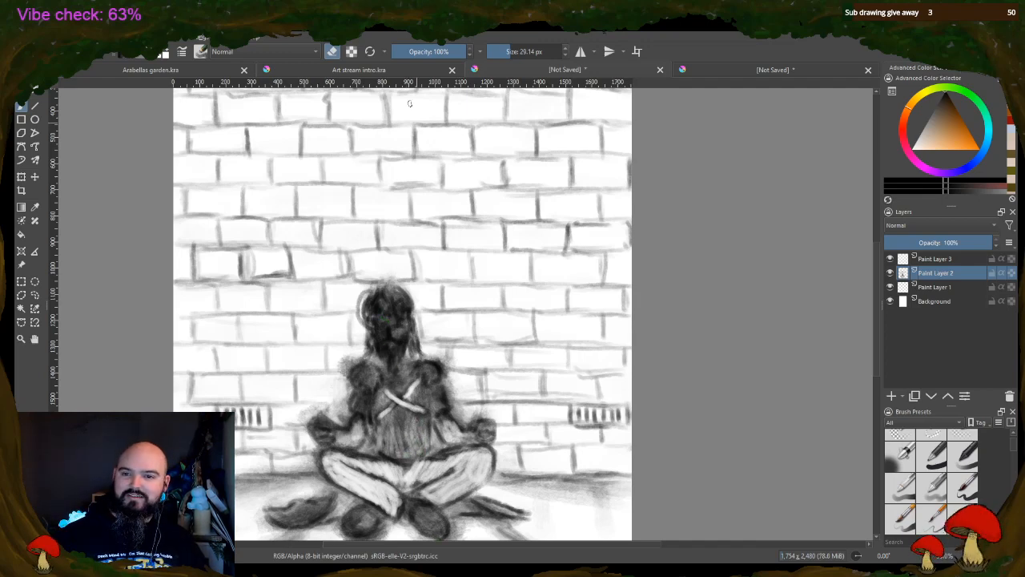
Define the figure's face by erasing highlights for the eye areas, nose, mouth and brow, and redarken the details around the eyes
left_click(332, 51)
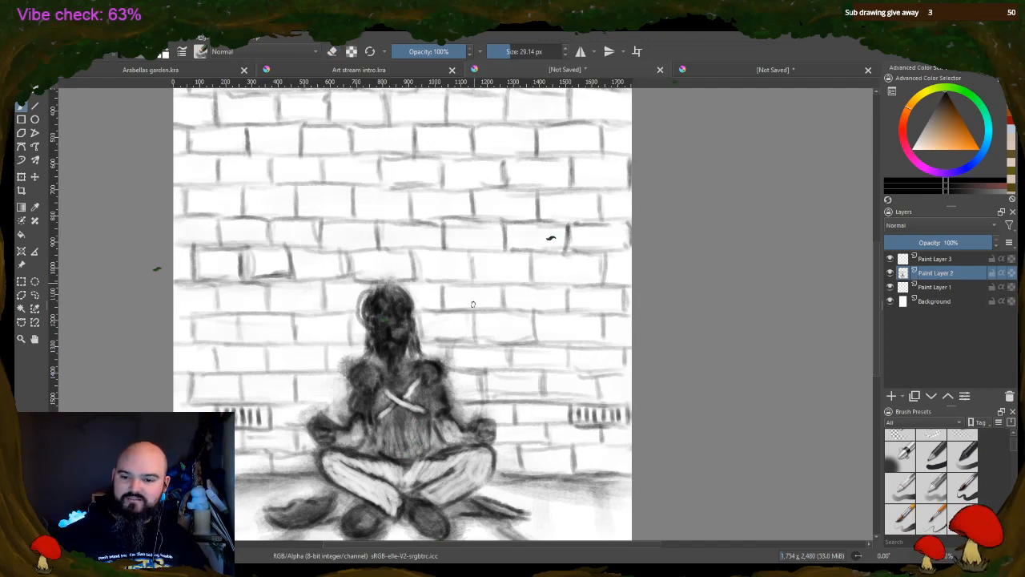
left_click(332, 51)
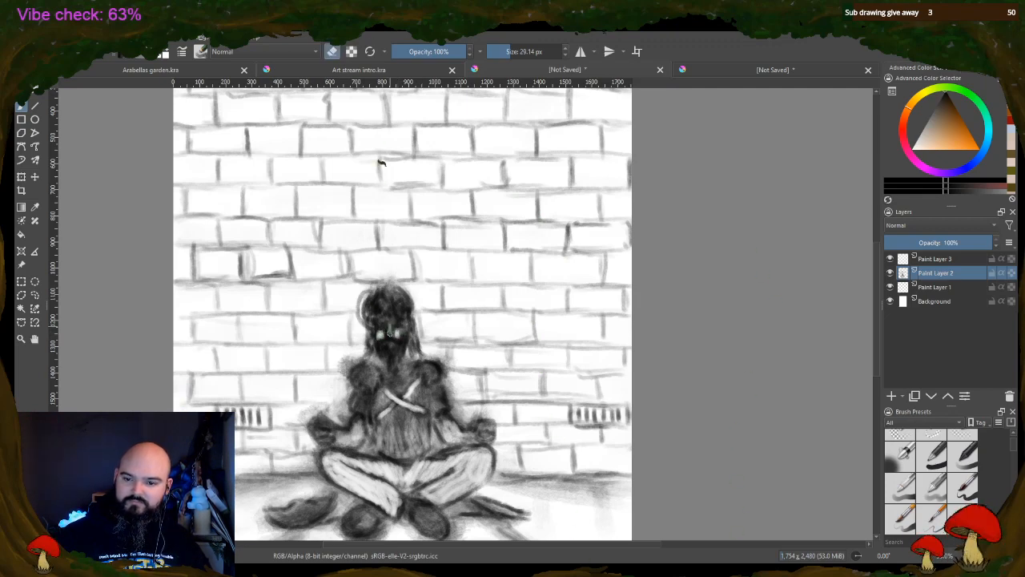
left_click(380, 330)
left_click(394, 330)
left_click(386, 345)
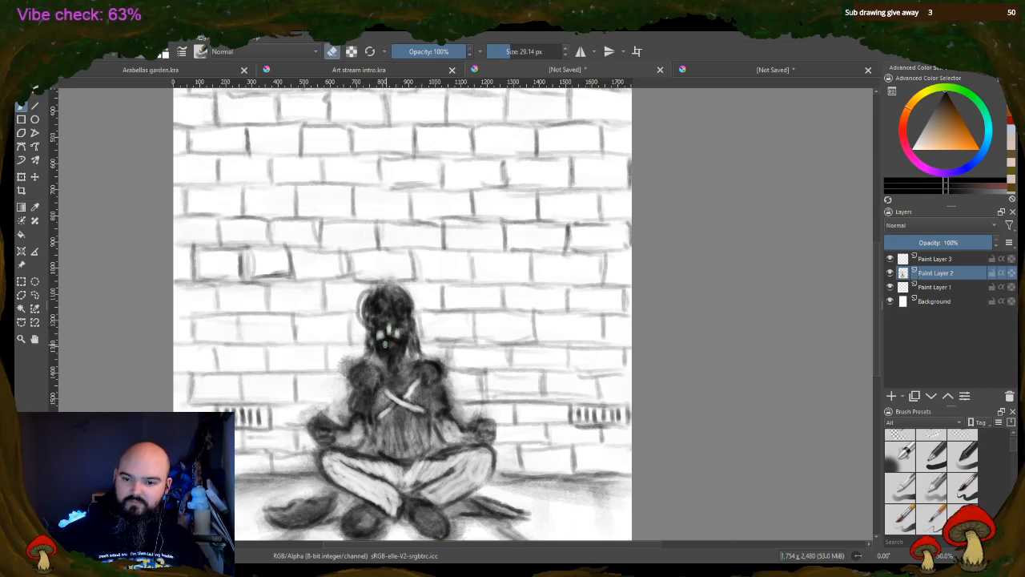
left_click(391, 344)
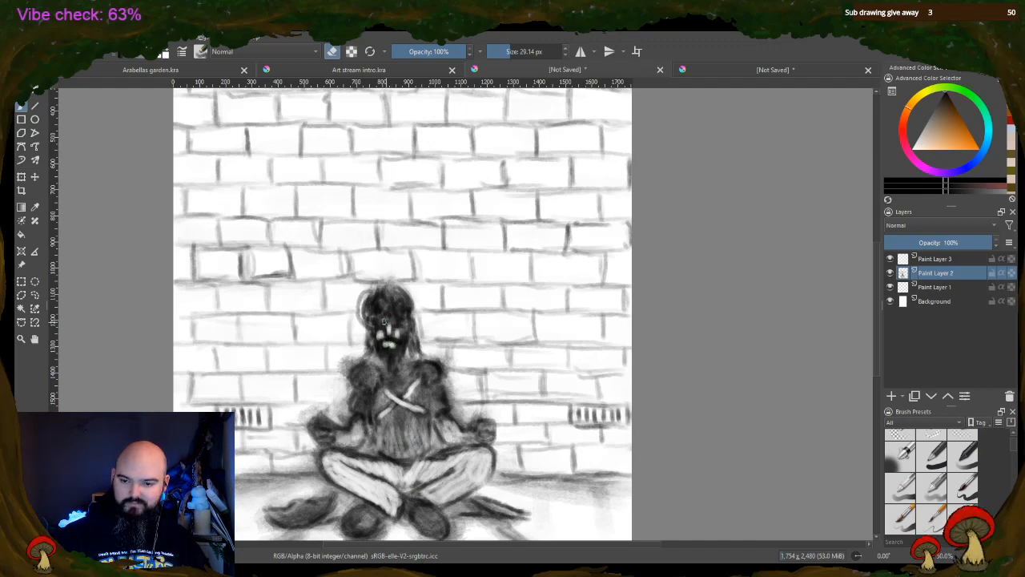
mouse_move(384, 322)
left_mouse_down()
mouse_move(400, 322)
mouse_move(384, 335)
left_mouse_up()
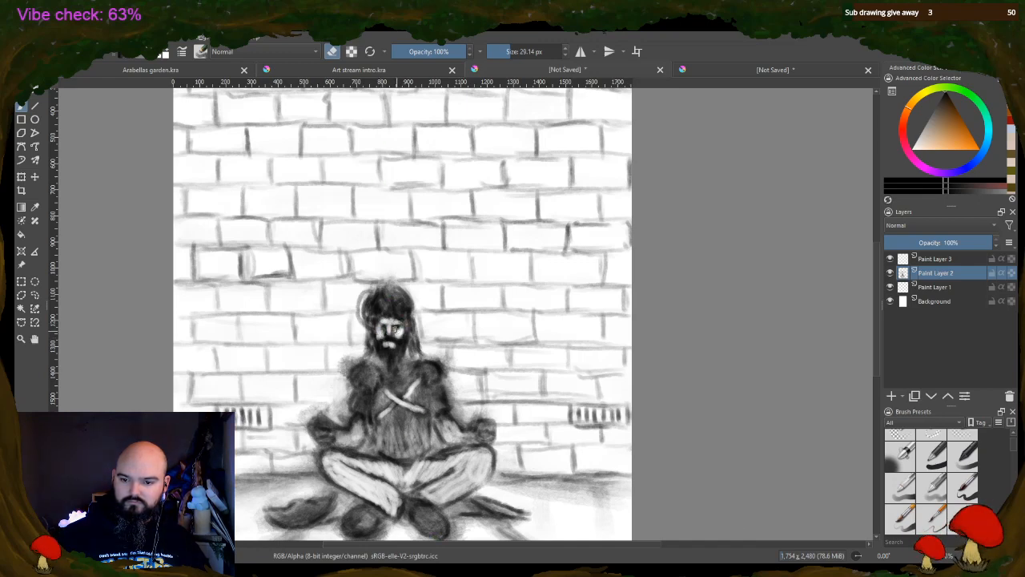
key("e")
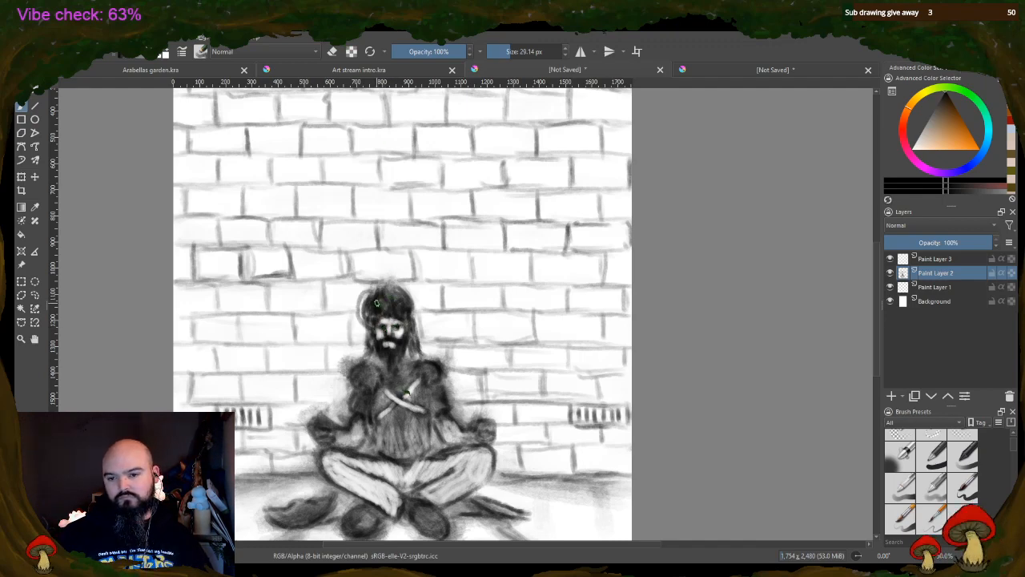
left_click_drag(399, 327, 380, 326)
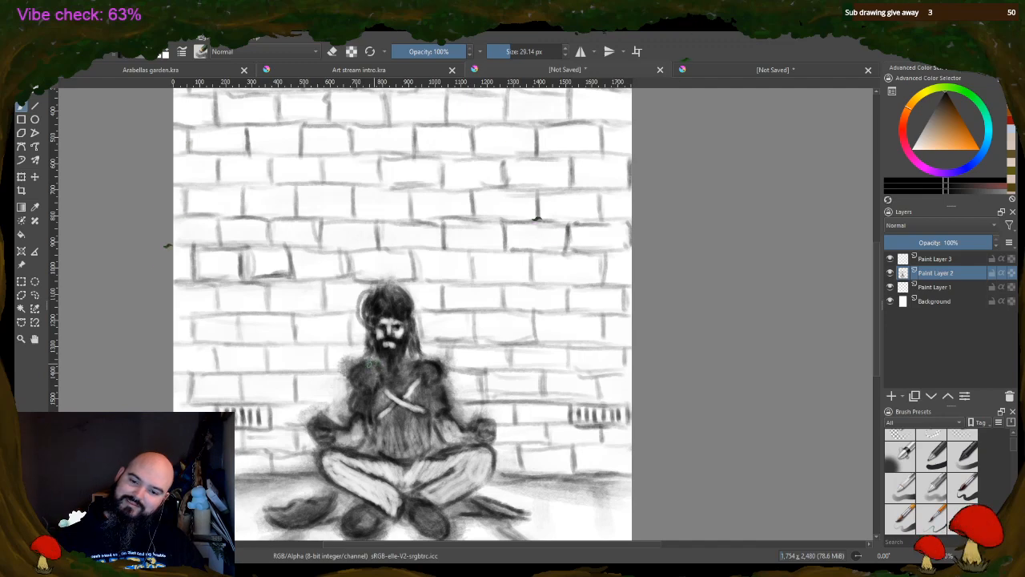
Erase highlights into both rounded shoulders, the chest, the shirt and the fingers of both hands
key("e")
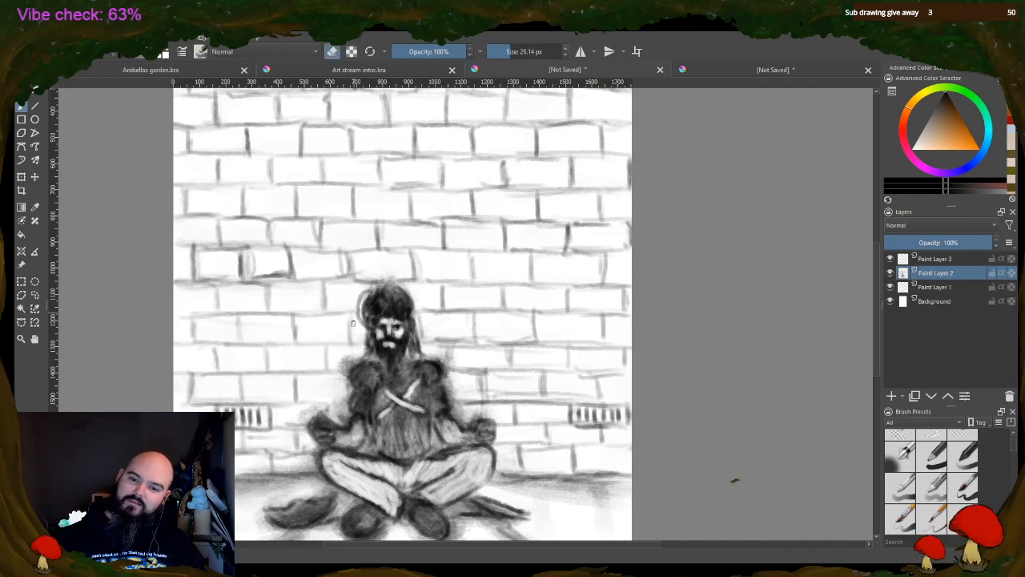
left_click_drag(369, 381, 360, 372)
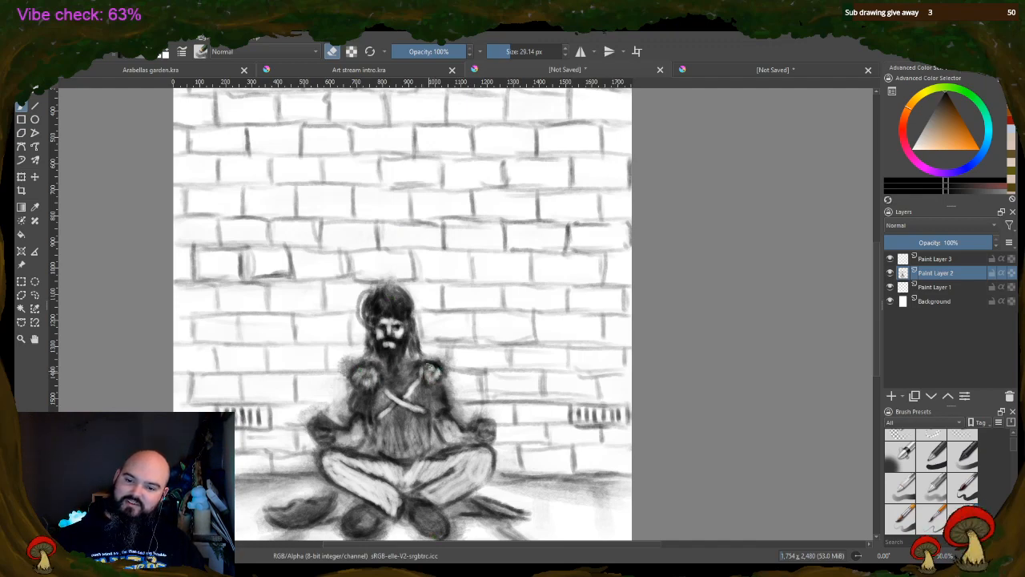
mouse_move(432, 368)
left_mouse_down()
mouse_move(387, 374)
mouse_move(391, 385)
mouse_move(407, 380)
left_mouse_up()
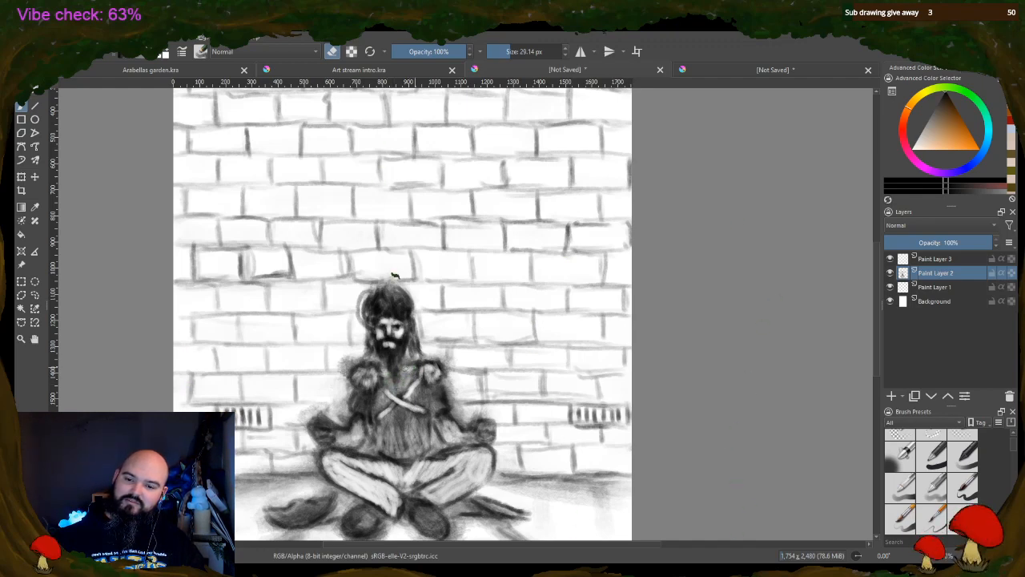
left_click_drag(375, 398, 397, 420)
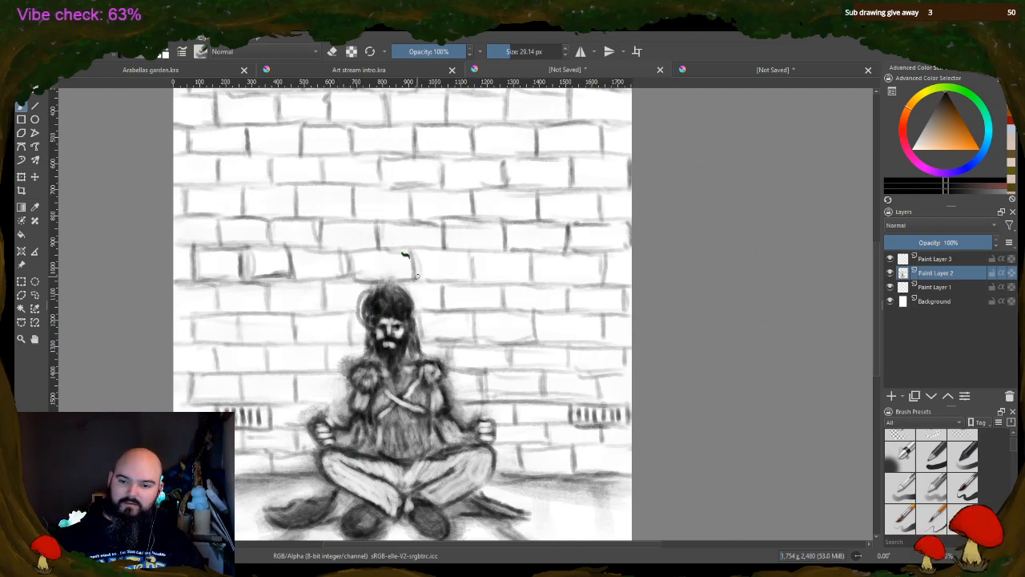
Erase around the top and sides of the figure's head to shape the hair into a curlier, uneven outline
scroll(405, 254, "down", 2)
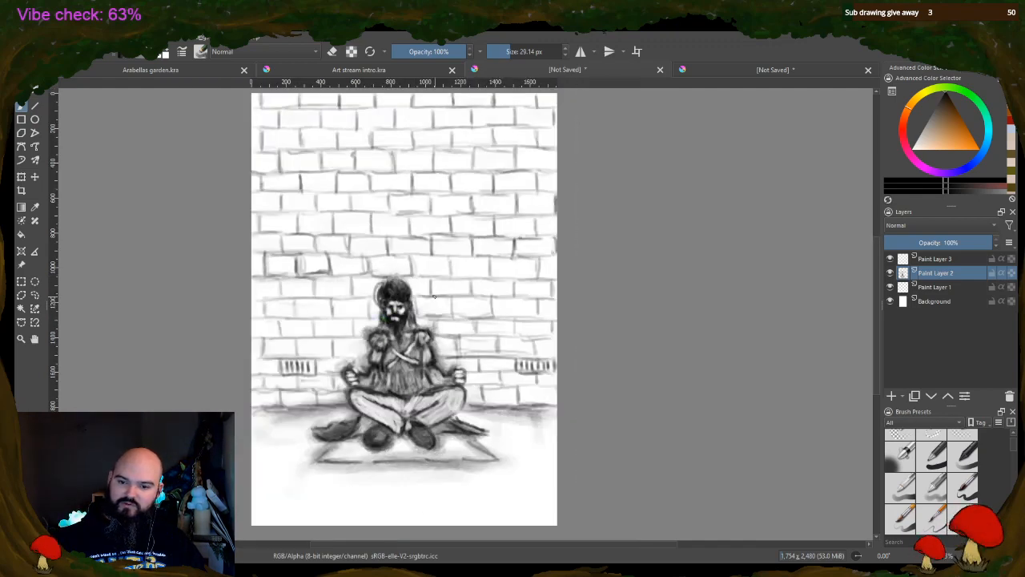
scroll(434, 297, "up", 2)
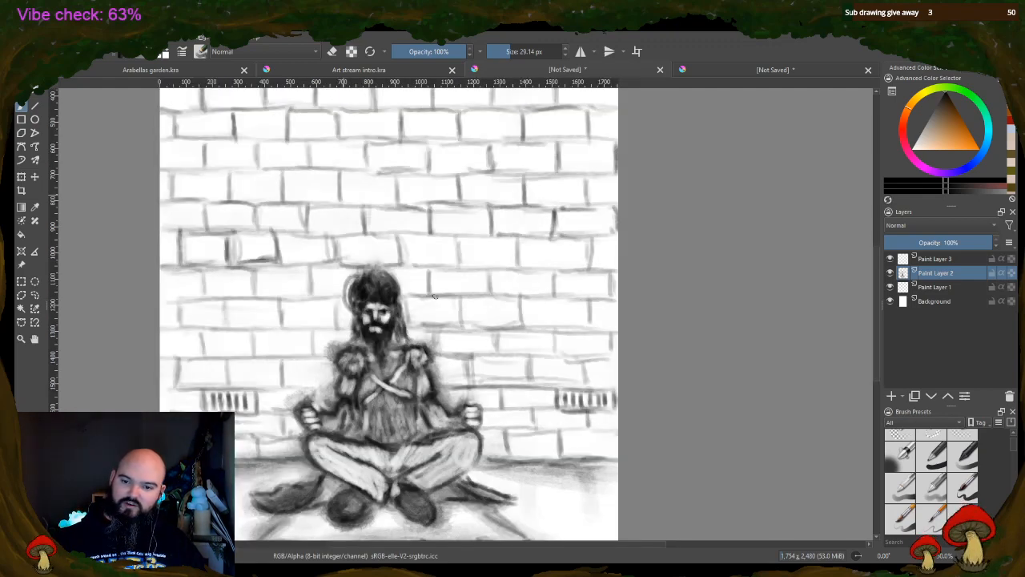
left_click(331, 51)
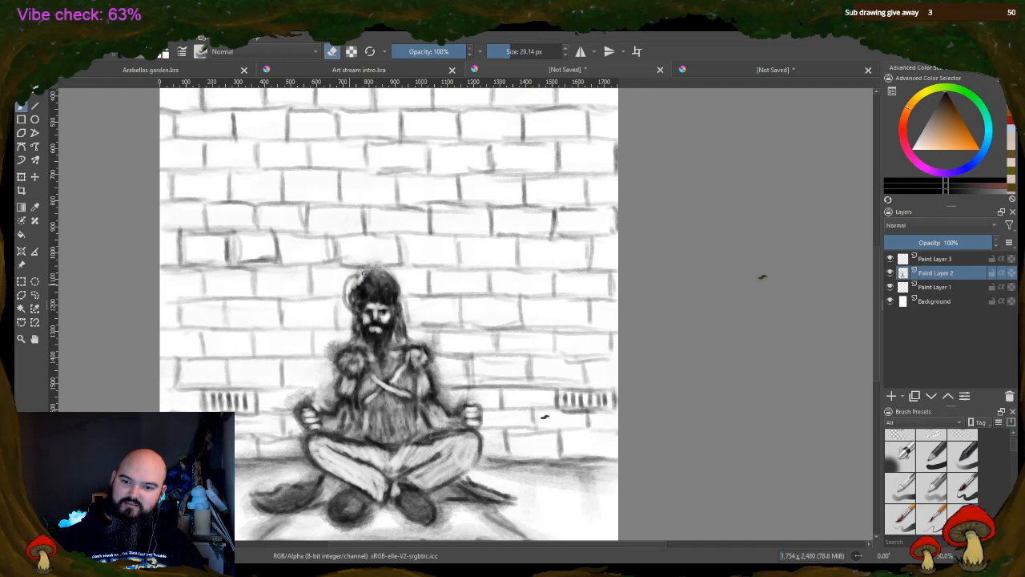
mouse_move(363, 274)
left_mouse_down()
mouse_move(395, 283)
mouse_move(366, 273)
mouse_move(347, 290)
mouse_move(356, 278)
mouse_move(344, 278)
mouse_move(346, 302)
mouse_move(346, 284)
mouse_move(401, 296)
left_mouse_up()
scroll(359, 213, "down", 2)
scroll(343, 165, "up", 1)
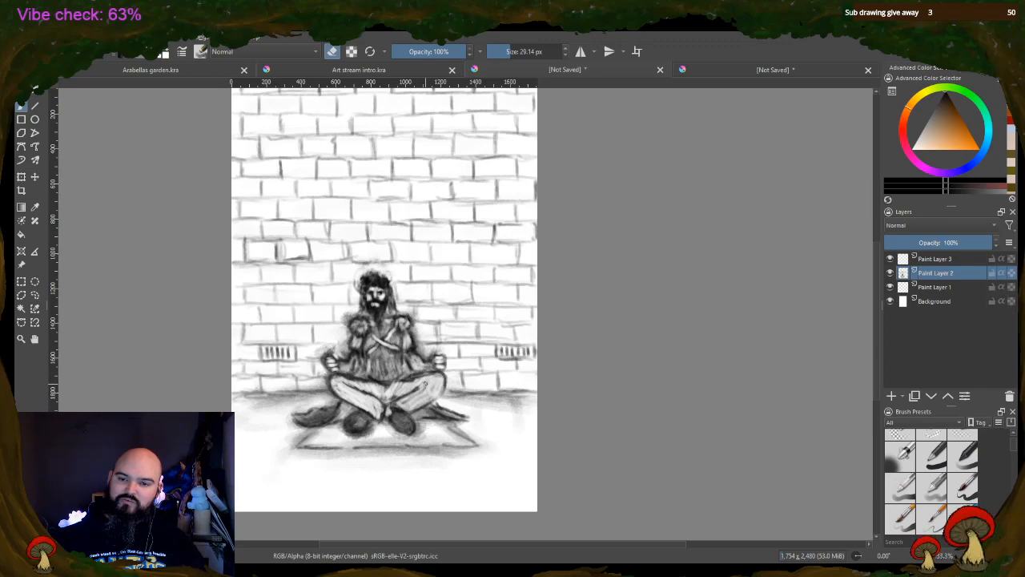
scroll(445, 269, "up", 2)
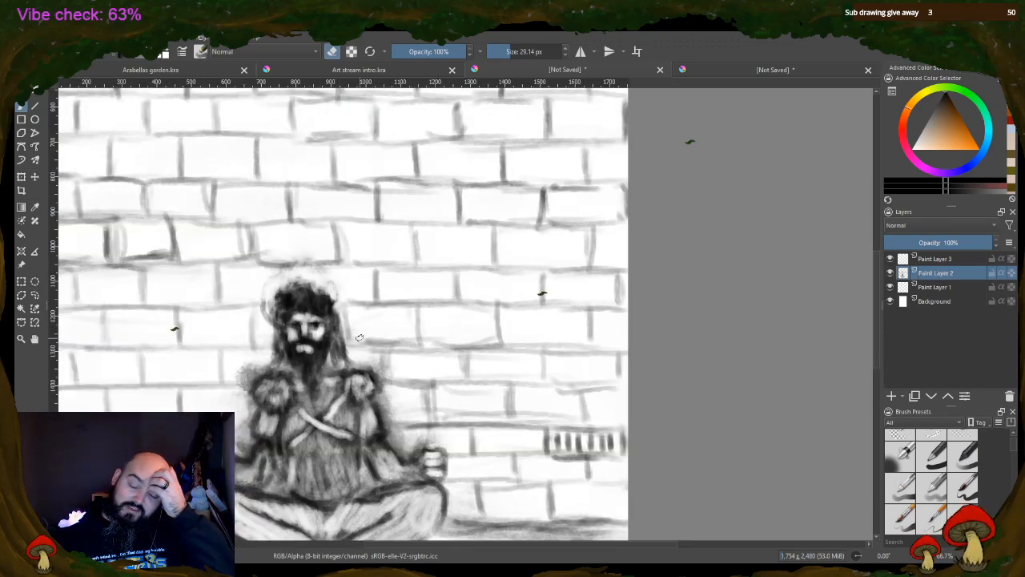
scroll(360, 337, "down", 1)
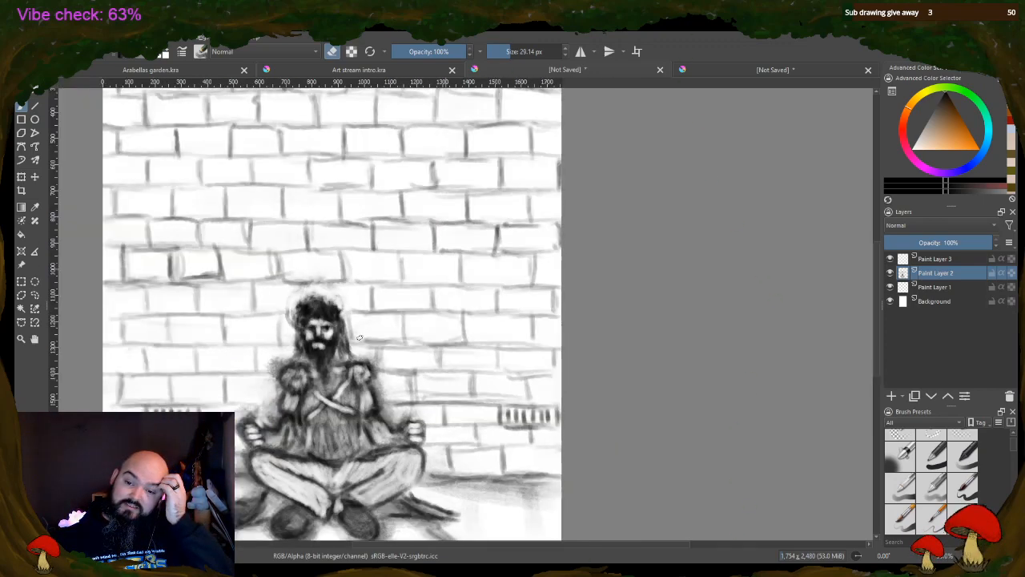
scroll(359, 338, "down", 1)
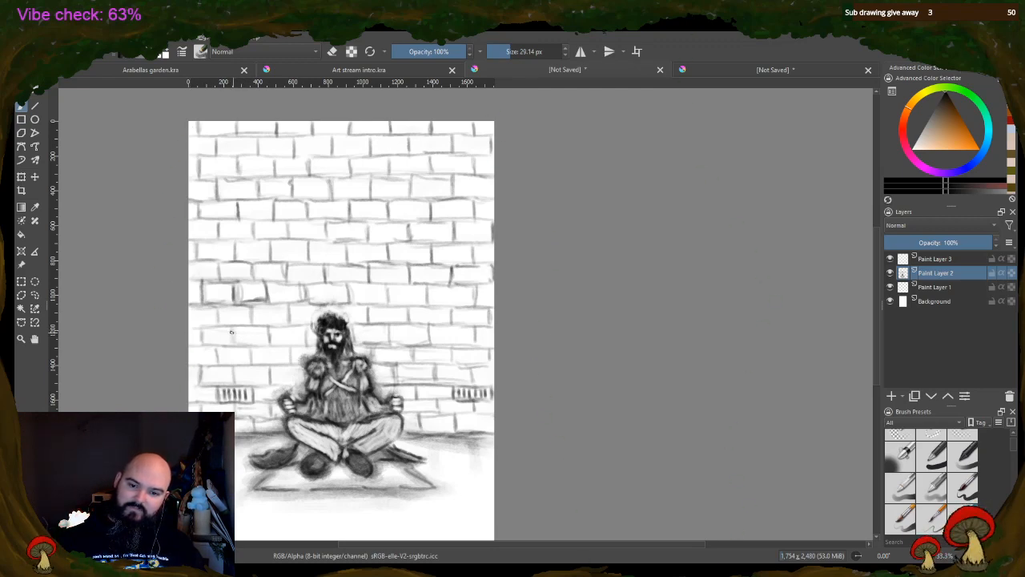
Outline a few individual bricks in the wall beside the figure's head and add small faint marks on the floor beyond the mat
mouse_move(231, 332)
left_mouse_down()
mouse_move(269, 329)
mouse_move(266, 346)
mouse_move(232, 346)
mouse_move(234, 332)
mouse_move(260, 332)
mouse_move(270, 344)
left_mouse_up()
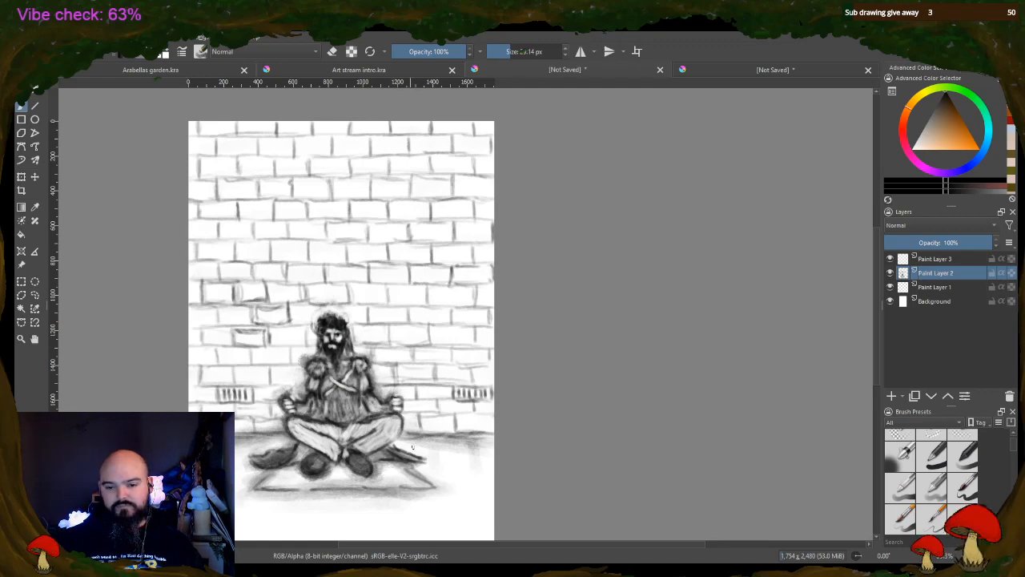
left_click_drag(451, 470, 465, 476)
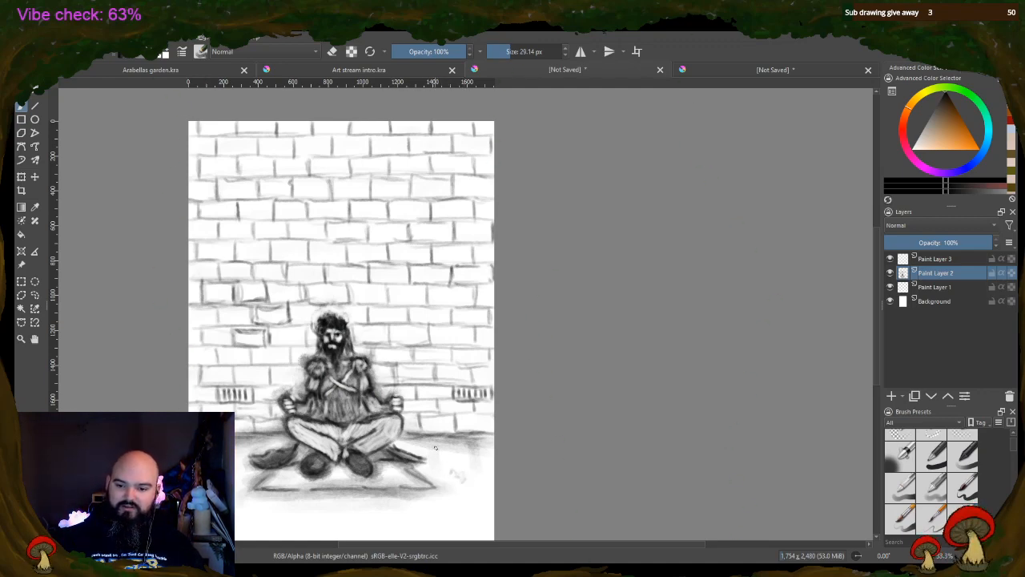
Sketch a dark narrow-necked bottle standing beside the figure's knee and a faint boxy object on the figure's other side
mouse_move(417, 444)
left_mouse_down()
mouse_move(434, 446)
mouse_move(423, 411)
left_mouse_up()
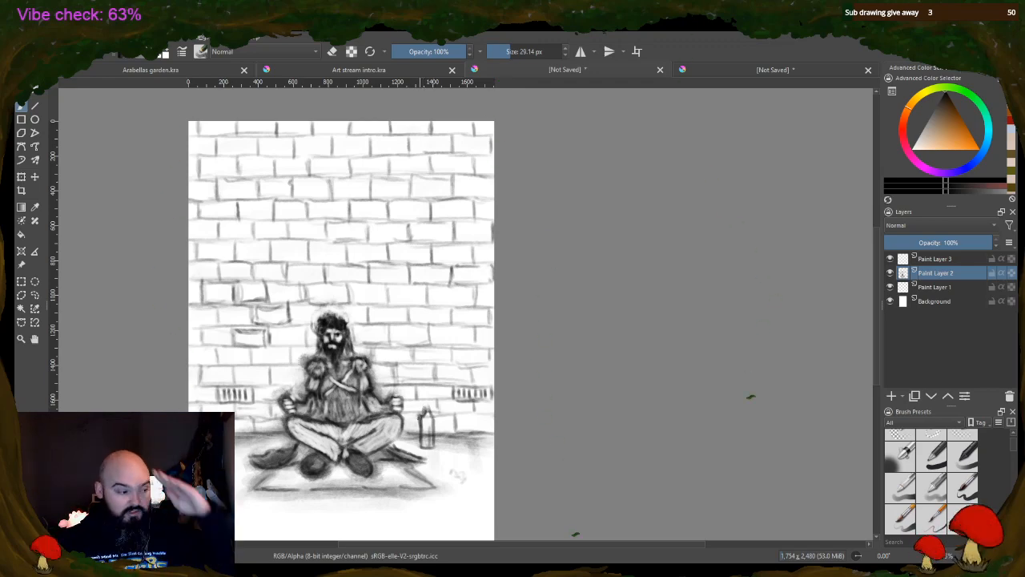
left_click_drag(424, 409, 429, 406)
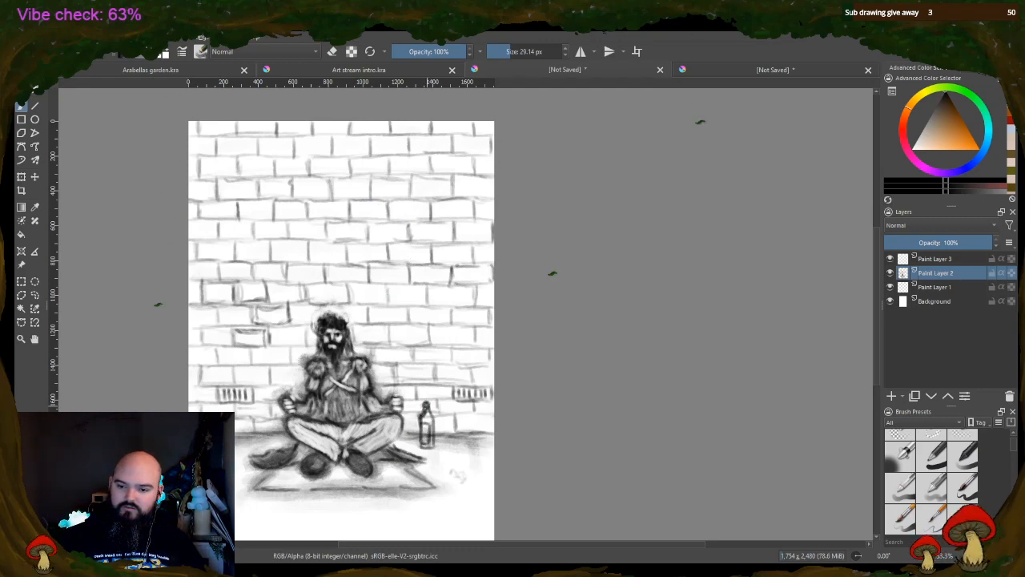
left_click_drag(427, 408, 433, 447)
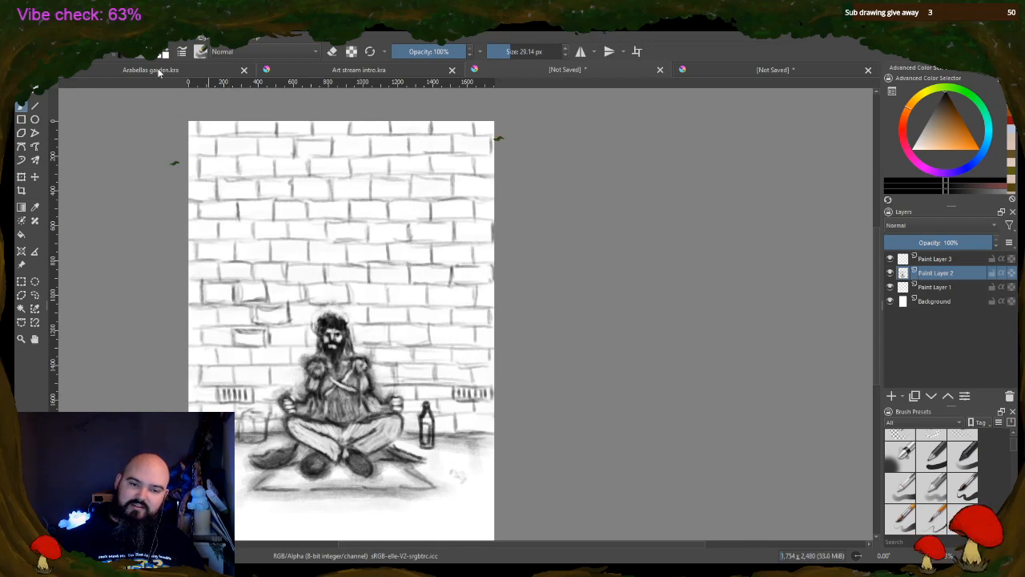
Copy a freehand selection of the brick wall, paste it as a new layer and reposition it
left_click(35, 294)
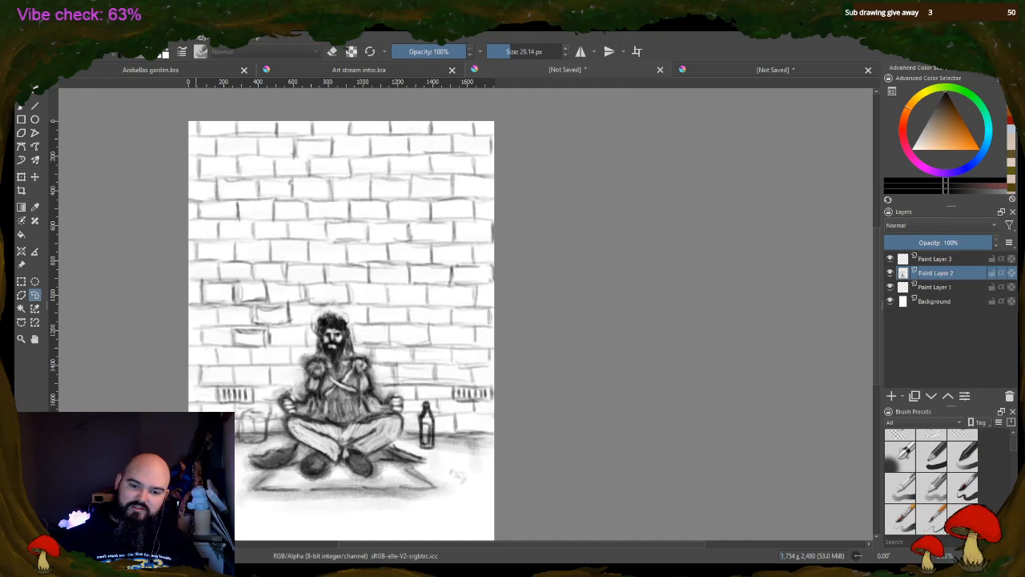
mouse_move(237, 424)
left_mouse_down()
mouse_move(239, 399)
mouse_move(206, 398)
left_mouse_up()
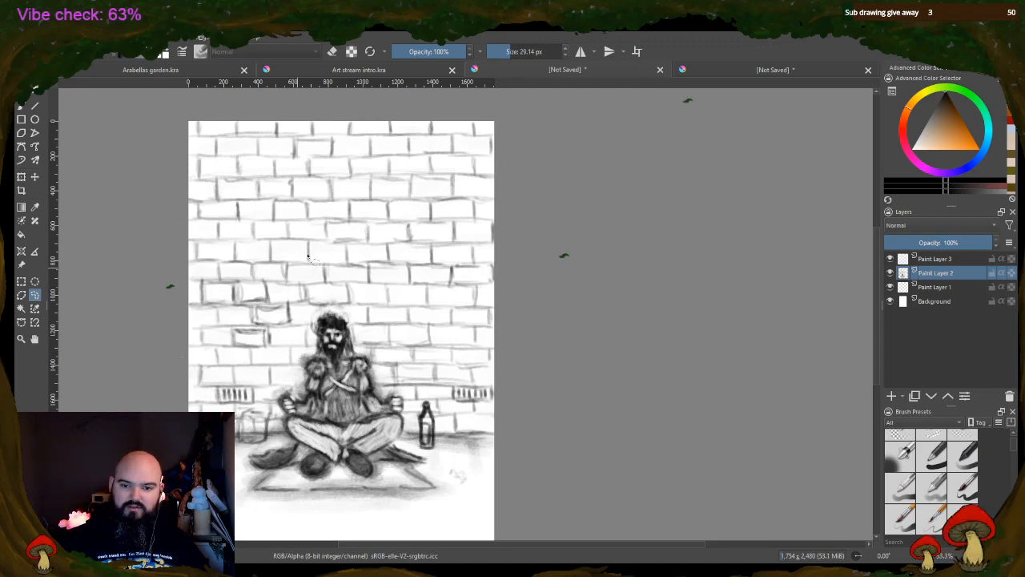
key("ctrl+c")
key("ctrl+v")
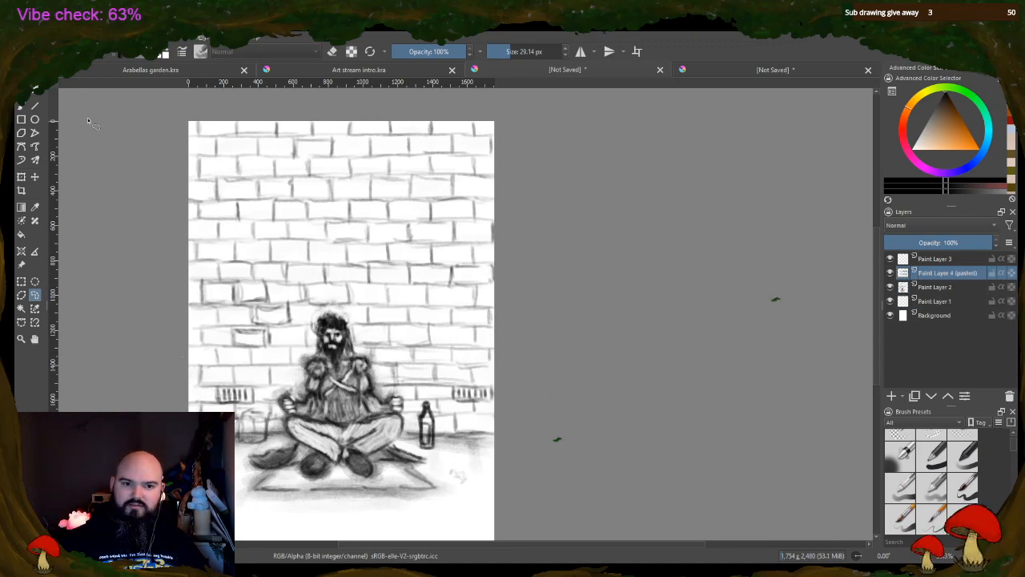
left_click(35, 177)
left_click_drag(221, 409, 228, 433)
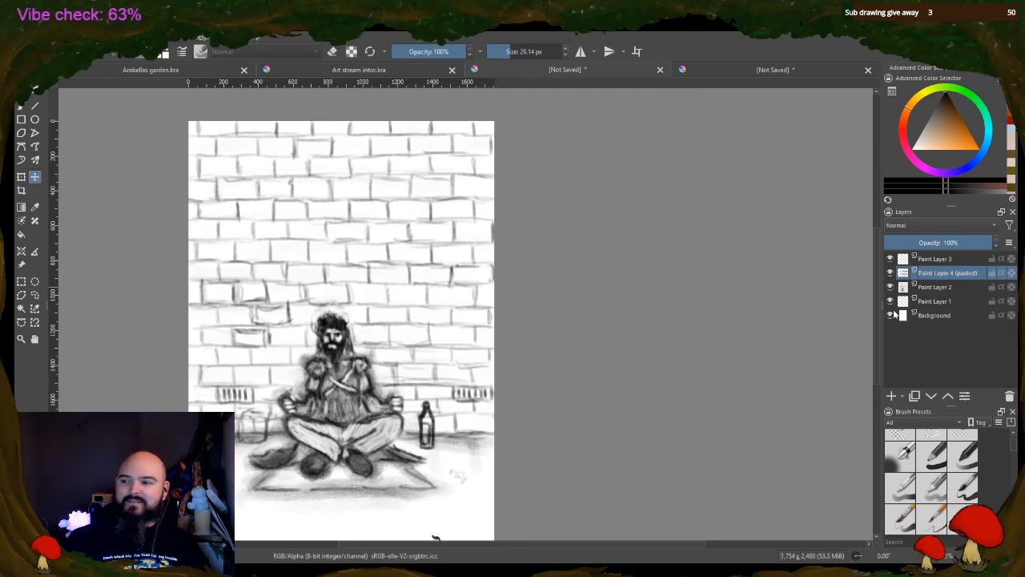
Darken the outlines of two bricks just above the figure's head on Paint Layer 2
left_click(945, 287)
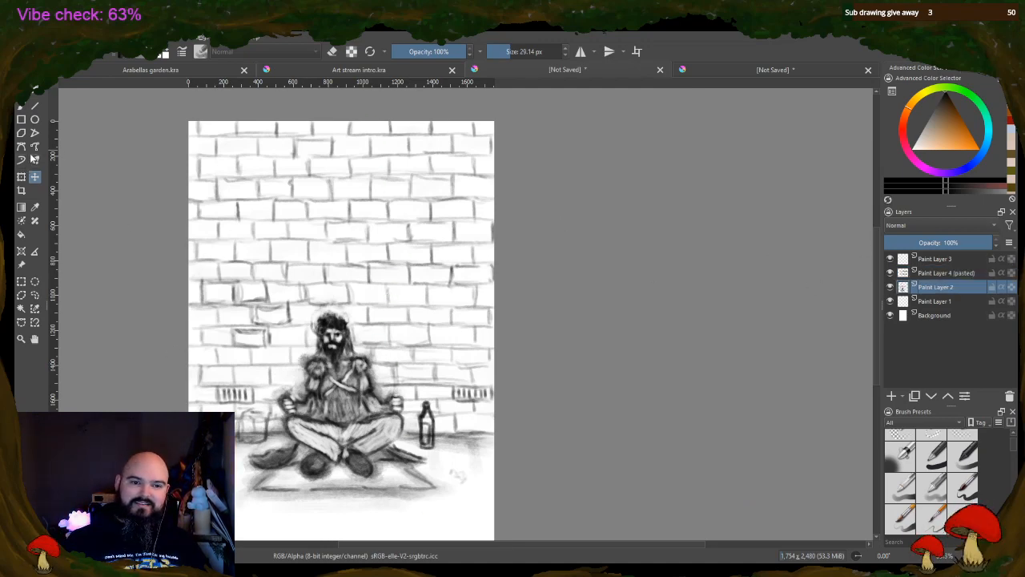
key("b")
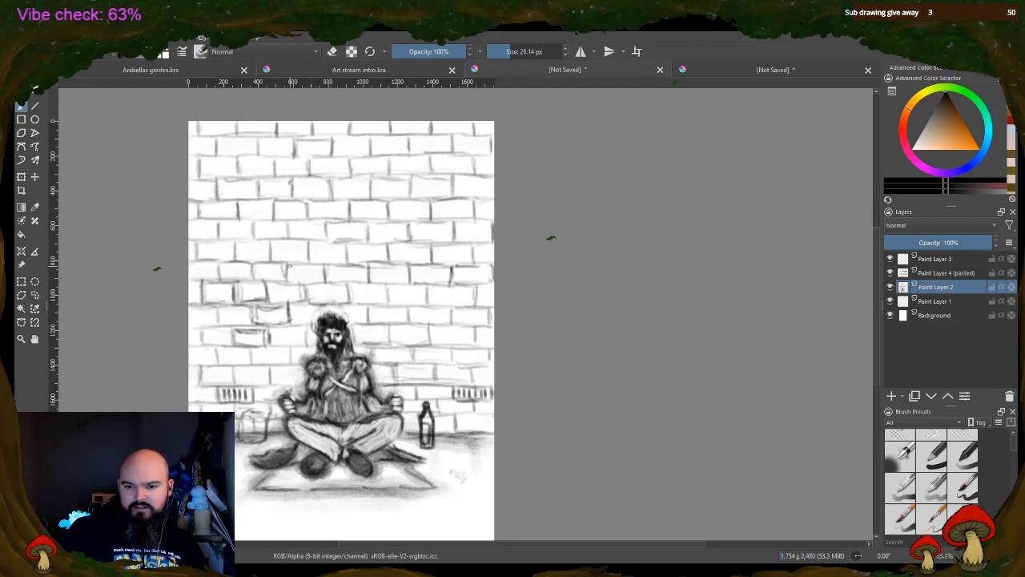
mouse_move(301, 284)
left_mouse_down()
mouse_move(322, 282)
mouse_move(307, 262)
mouse_move(370, 282)
mouse_move(409, 266)
mouse_move(408, 283)
left_mouse_up()
mouse_move(408, 282)
left_mouse_down()
mouse_move(370, 280)
mouse_move(394, 282)
mouse_move(383, 303)
mouse_move(431, 302)
mouse_move(380, 304)
mouse_move(378, 283)
mouse_move(384, 304)
left_mouse_up()
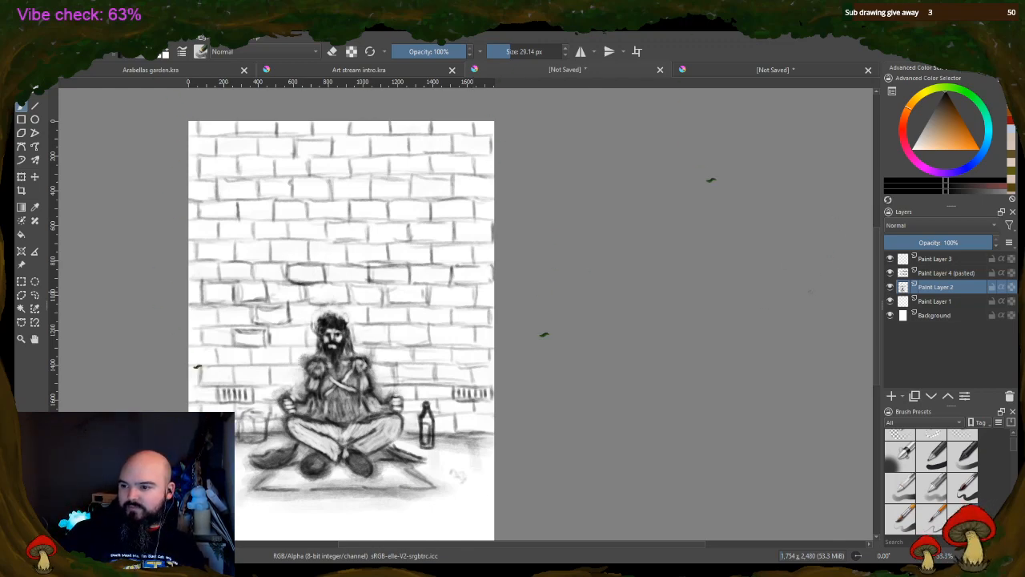
Sketch a faint horizontal paving line across the floor below the mat and a short vertical joint running up toward the mat
scroll(876, 291, "down", 3)
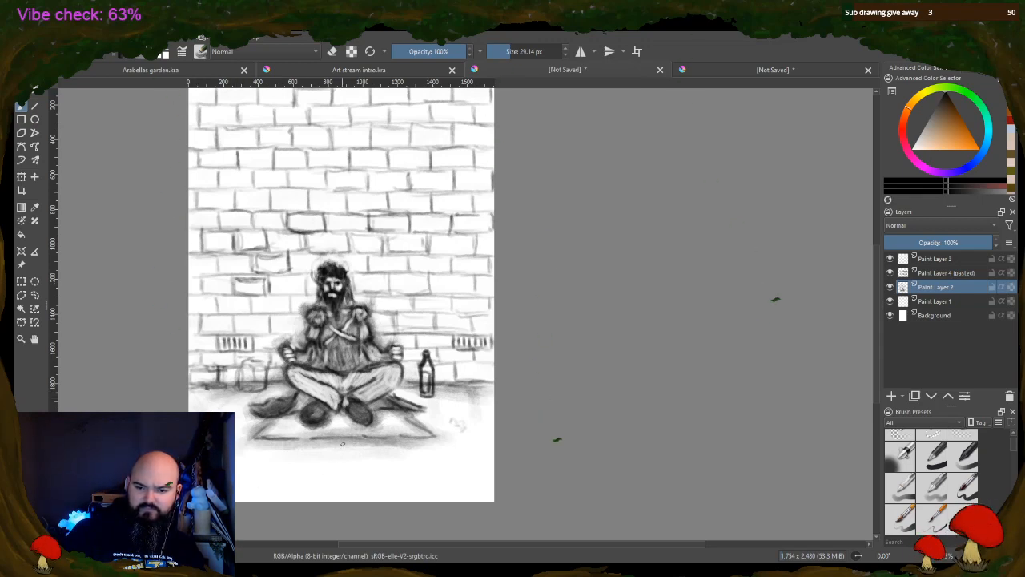
left_click_drag(342, 443, 343, 473)
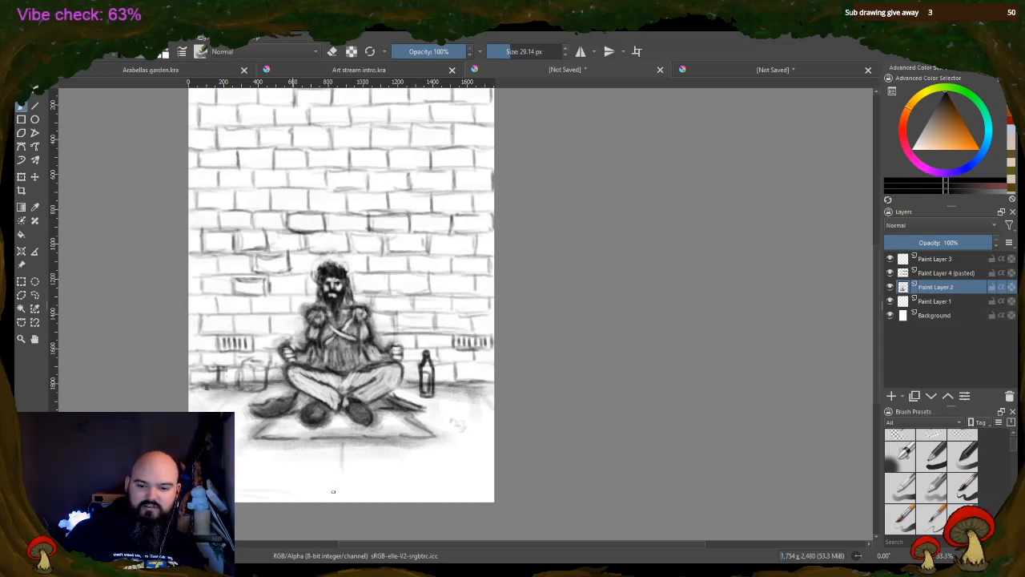
left_click_drag(236, 491, 348, 491)
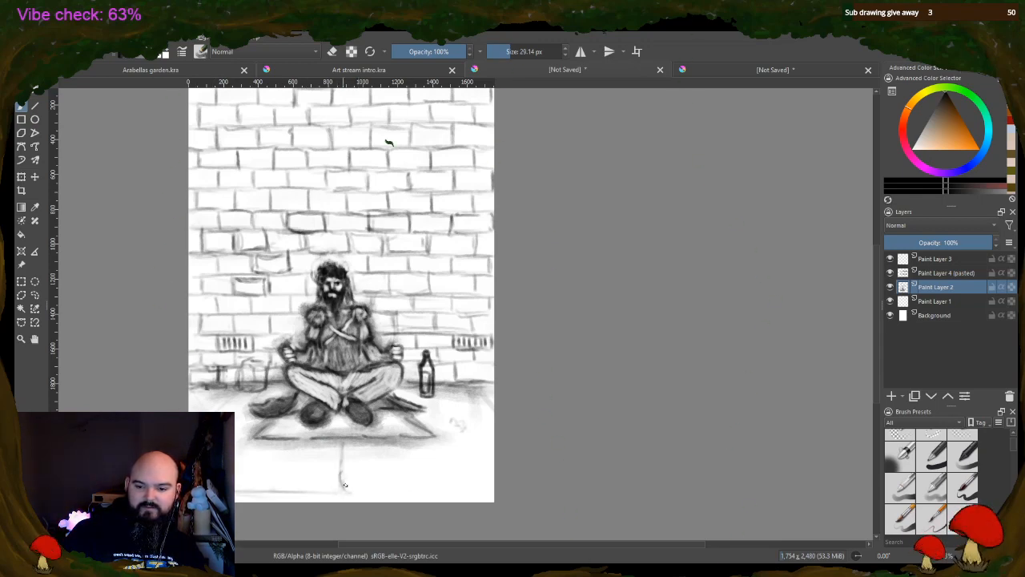
left_click_drag(420, 488, 472, 485)
left_click_drag(379, 493, 494, 484)
left_click_drag(401, 489, 351, 487)
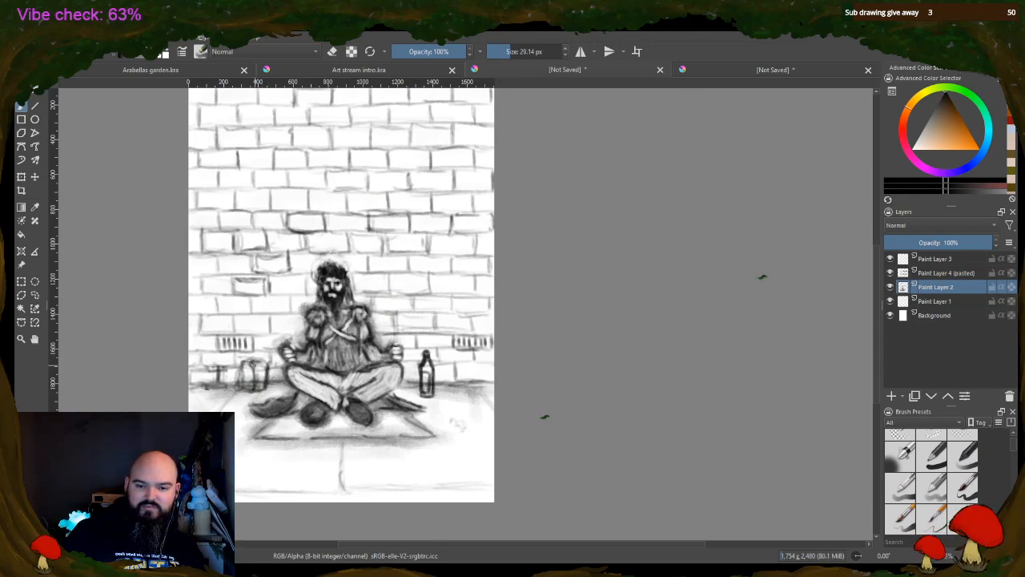
Darken the sides of the boxy bag beside the figure's knee and erase light highlights inside it
left_click_drag(268, 369, 266, 391)
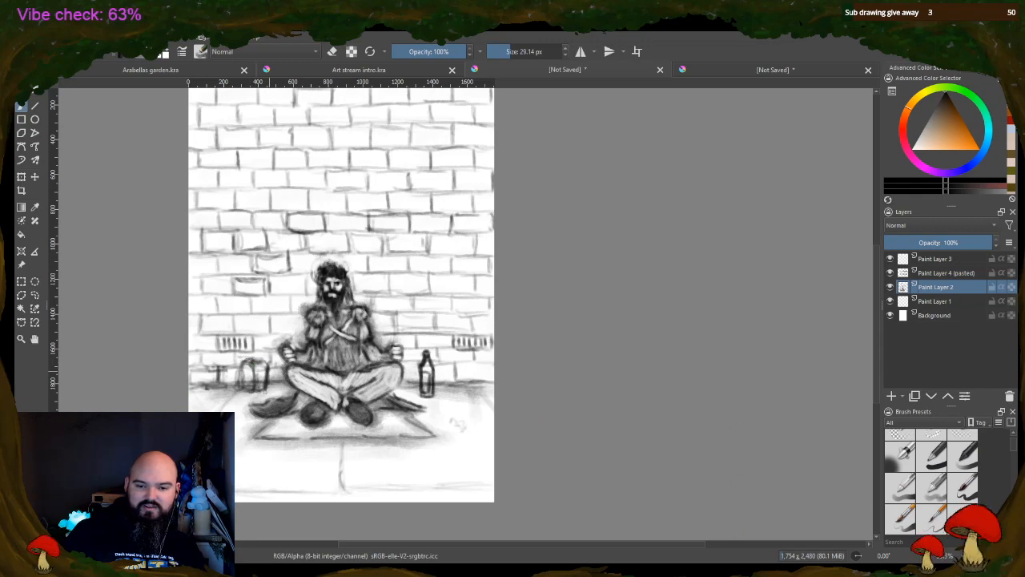
key("e")
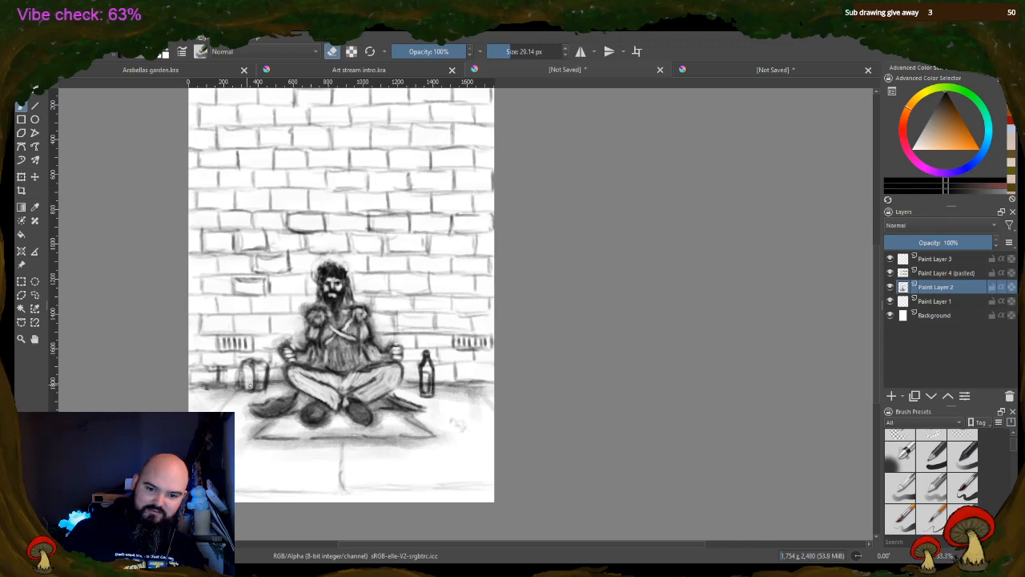
mouse_move(260, 370)
left_mouse_down()
mouse_move(265, 385)
mouse_move(251, 387)
mouse_move(265, 387)
left_mouse_up()
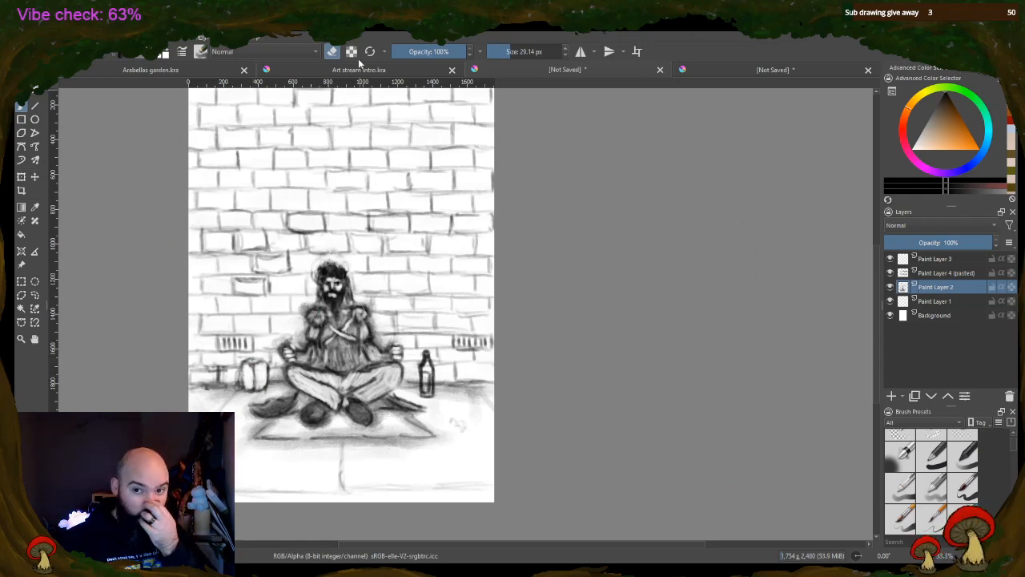
left_click(333, 51)
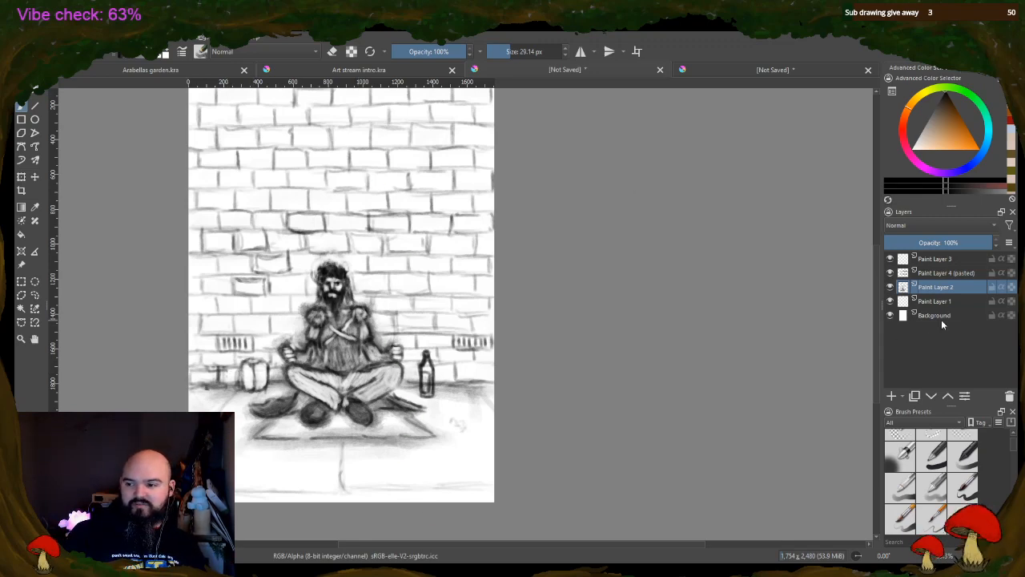
Merge the pasted brick layer into Paint Layer 2 and add one new paint layer above it and one below
left_click(949, 274)
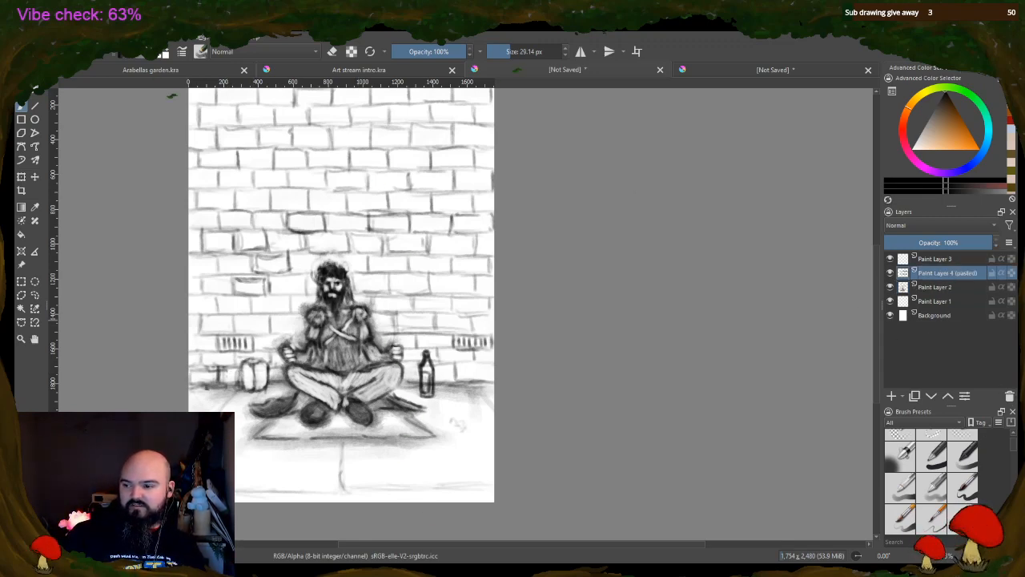
left_click(1010, 396)
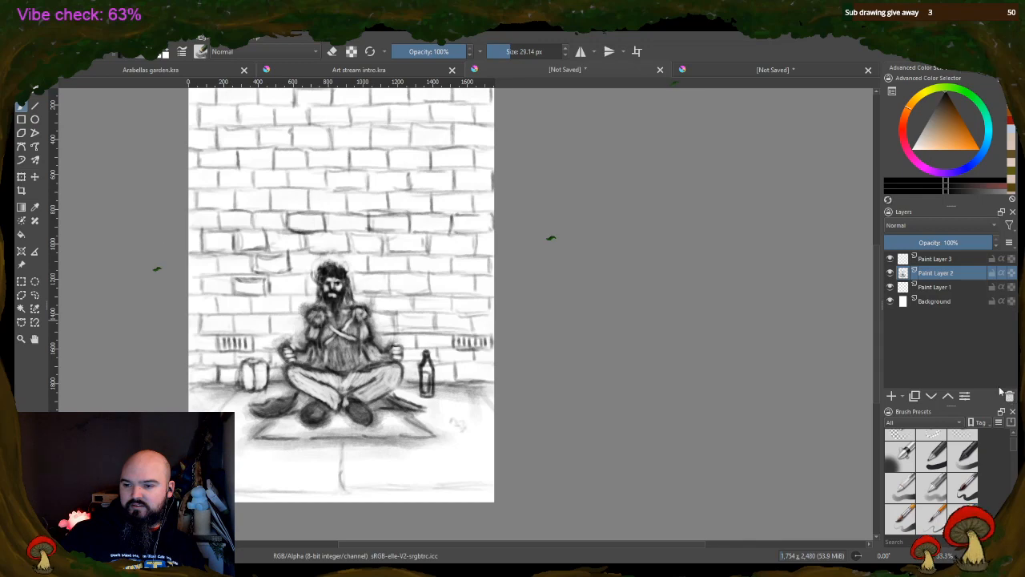
left_click(892, 396)
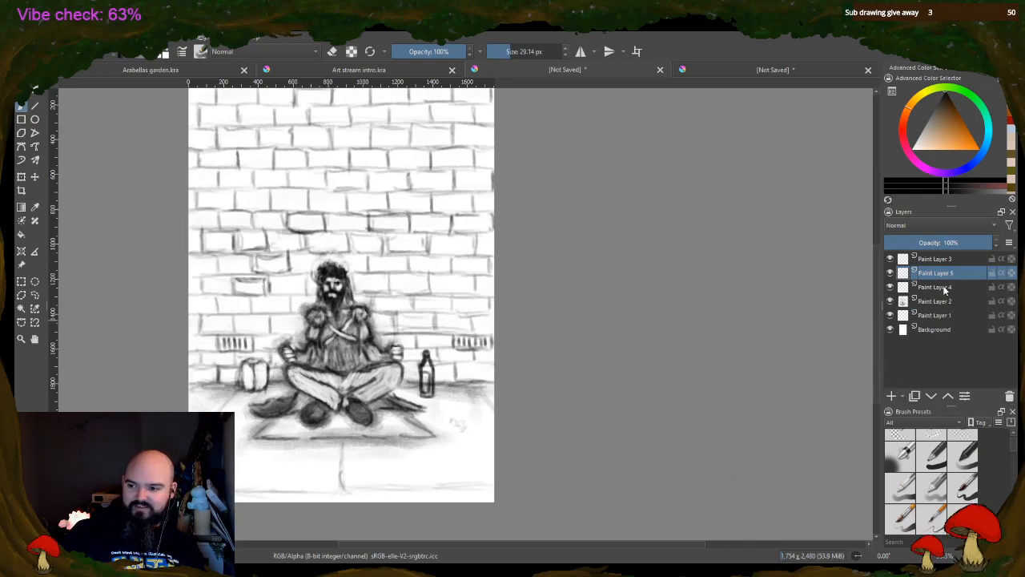
left_click_drag(938, 305, 936, 287)
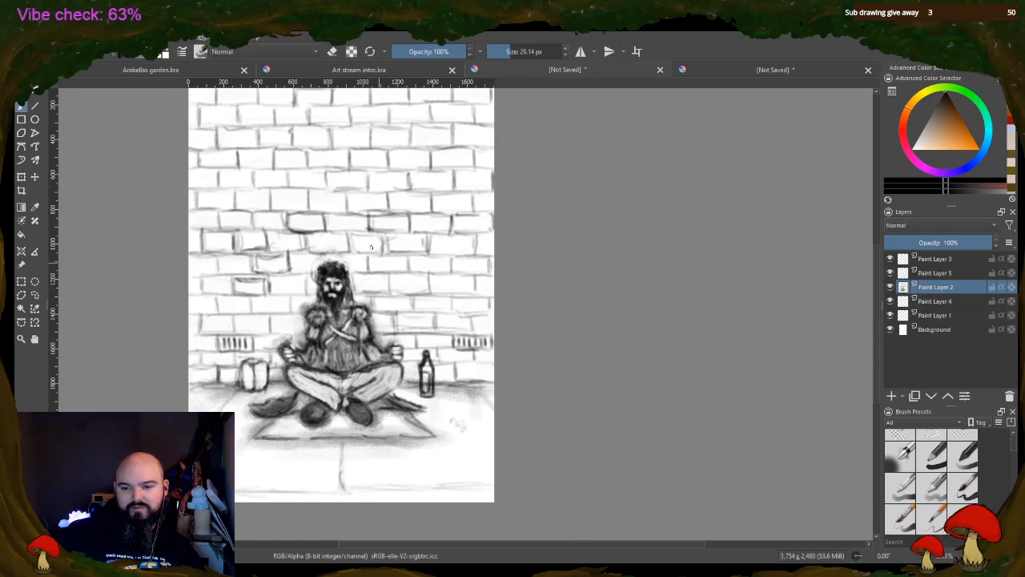
Sketch a curled dark strap beside the bag and a long rod lying behind the bottle, sharpening the cloth tips by the knees
mouse_move(405, 400)
left_mouse_down()
mouse_move(434, 410)
mouse_move(423, 406)
left_mouse_up()
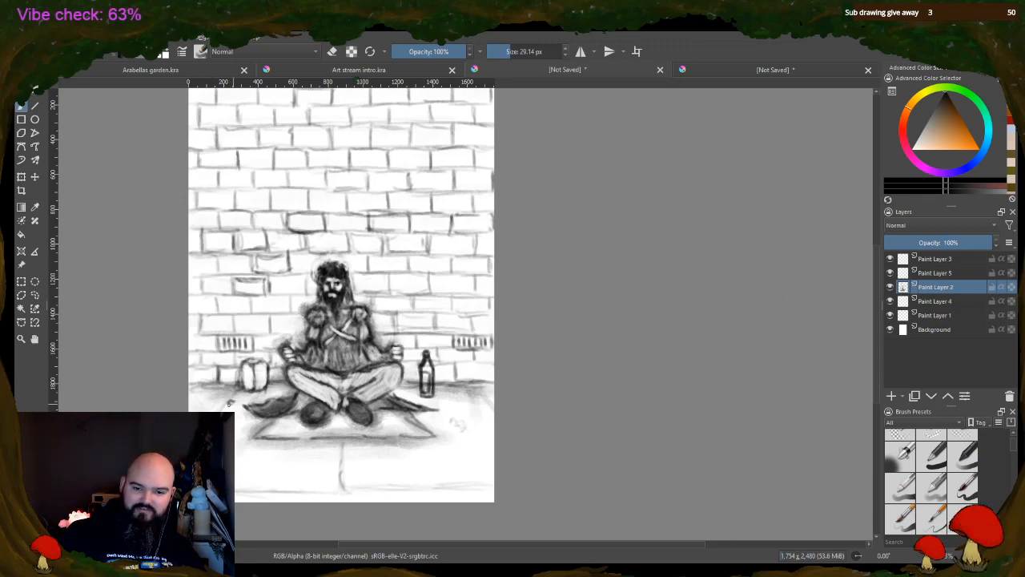
mouse_move(230, 403)
left_mouse_down()
mouse_move(243, 396)
mouse_move(233, 389)
left_mouse_up()
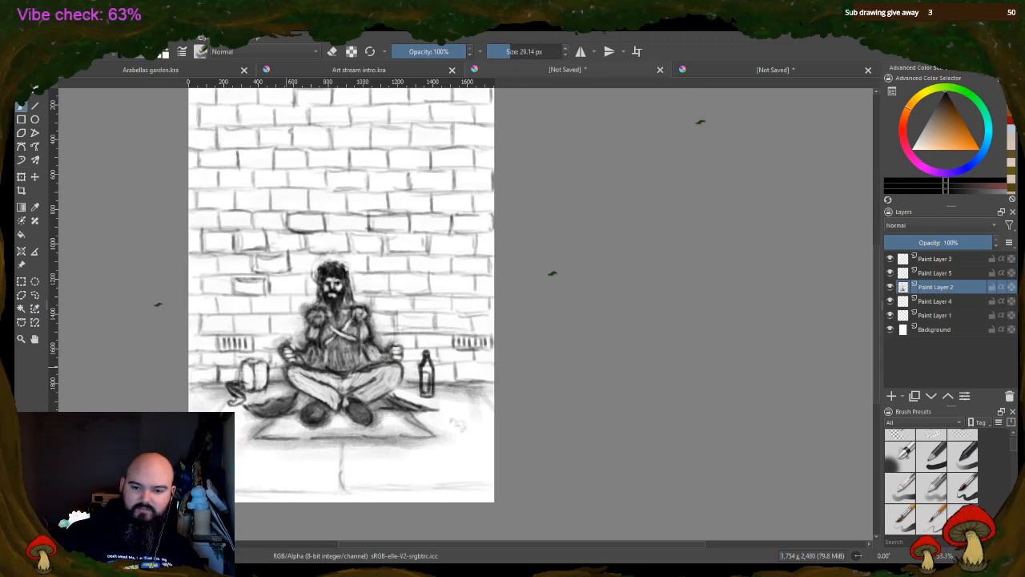
left_click_drag(265, 388, 277, 397)
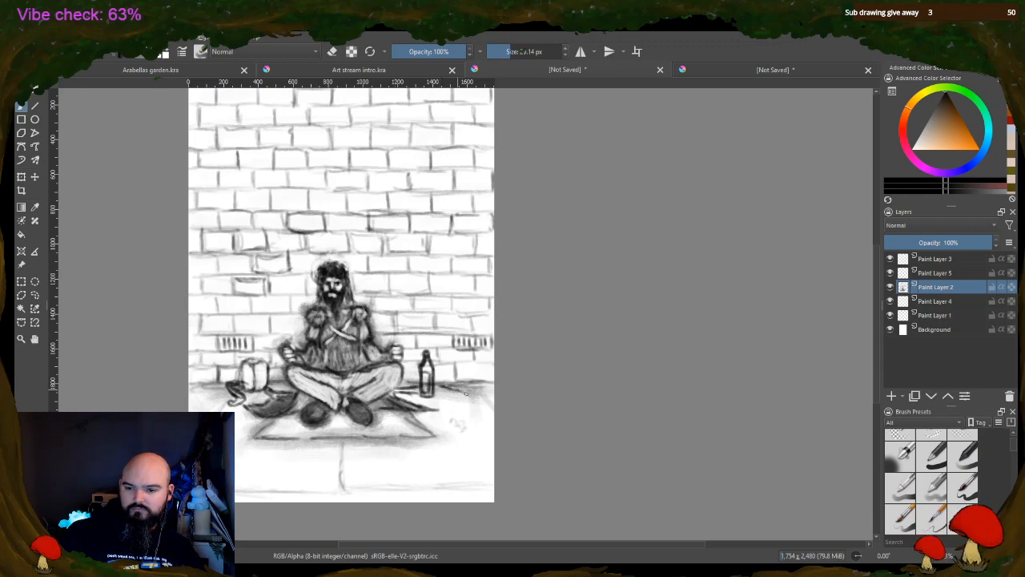
mouse_move(468, 397)
left_mouse_down()
mouse_move(394, 390)
mouse_move(416, 415)
mouse_move(397, 389)
left_mouse_up()
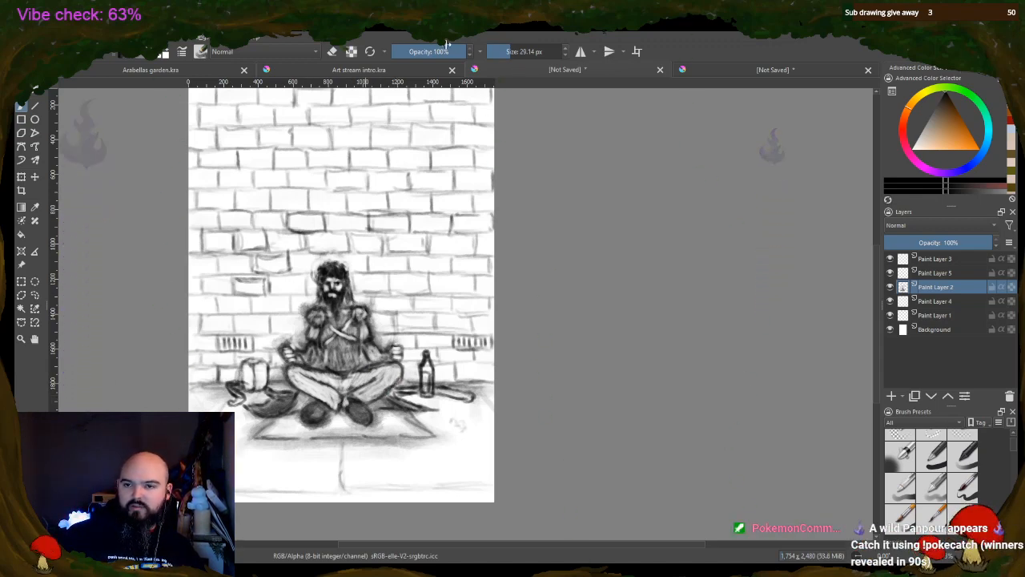
Erase the smudged shading around the figure's head, shoulders and arms to clean up the silhouette
key("e")
mouse_move(294, 311)
left_mouse_down()
mouse_move(313, 304)
mouse_move(299, 344)
mouse_move(280, 348)
left_mouse_up()
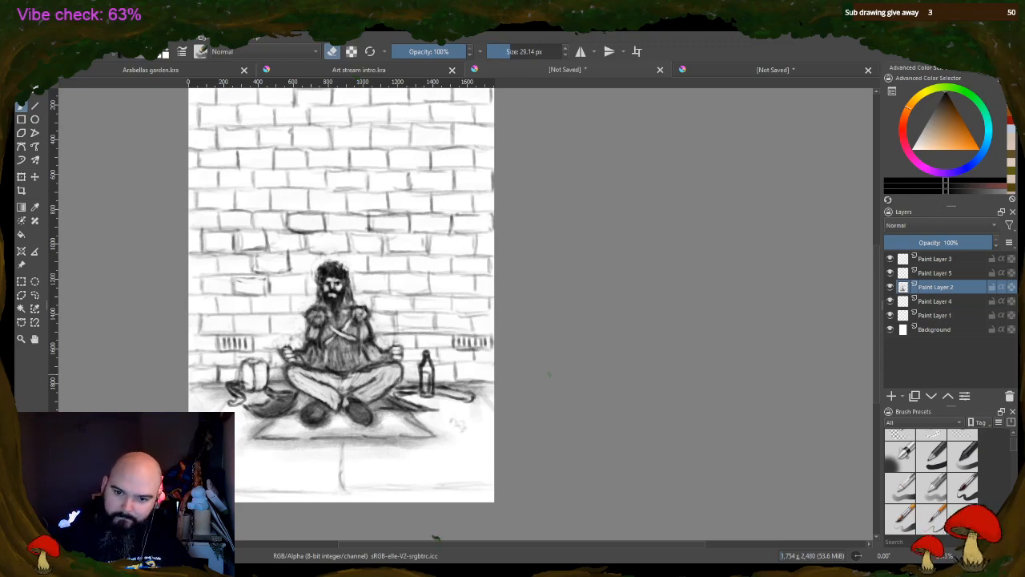
Erase both of the figure's raised hands on Paint Layer 2
scroll(932, 286, "up", 1)
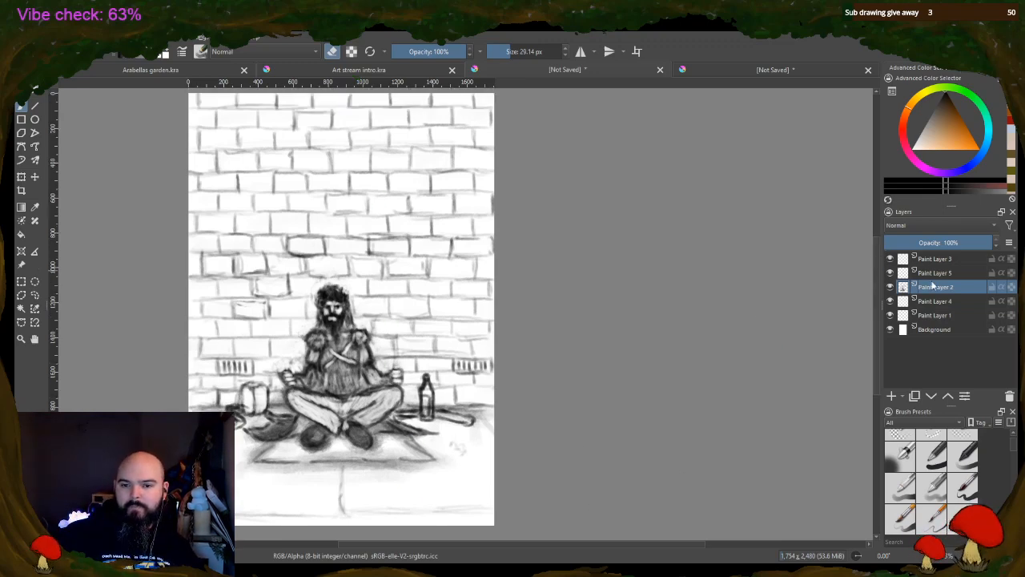
scroll(362, 302, "up", 3)
scroll(273, 338, "up", 3)
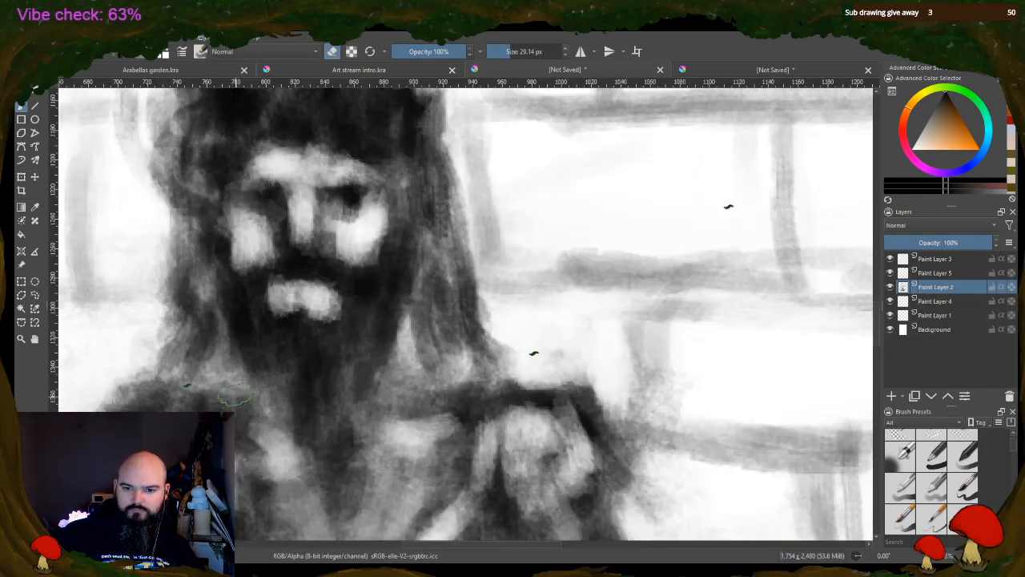
scroll(285, 322, "down", 3)
scroll(285, 322, "down", 5)
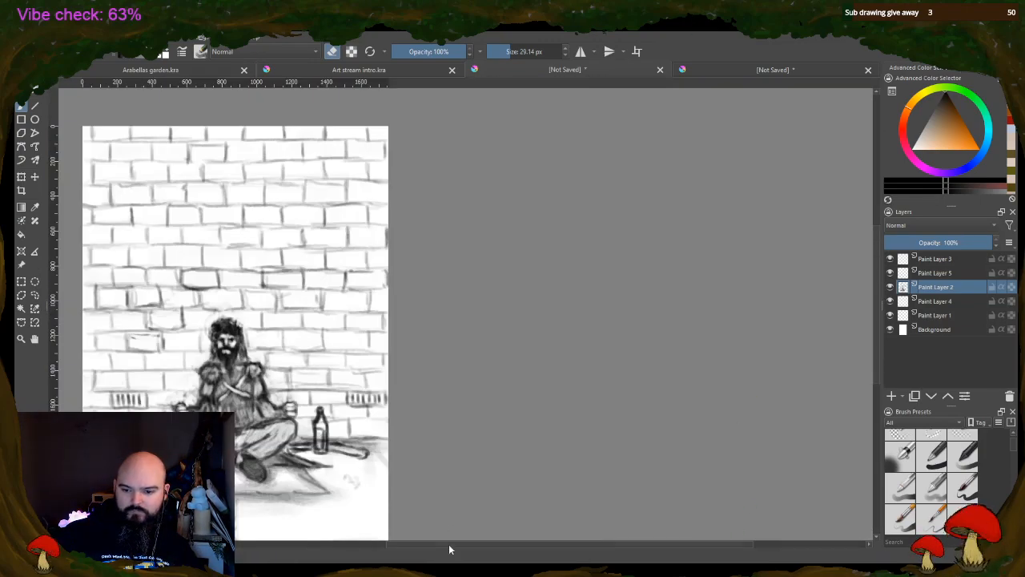
left_click_drag(450, 549, 403, 547)
left_click_drag(877, 237, 875, 254)
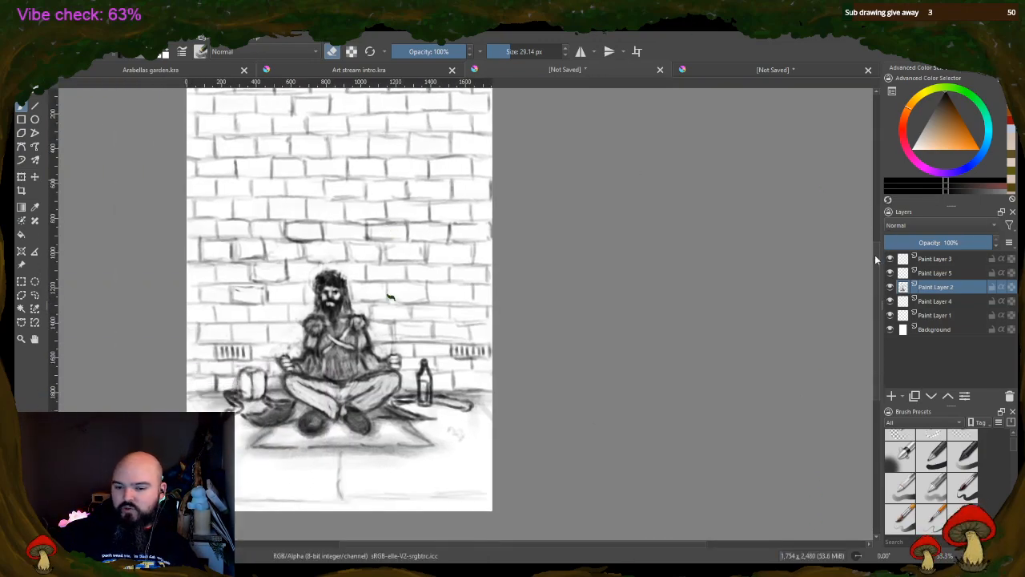
left_click_drag(459, 550, 439, 550)
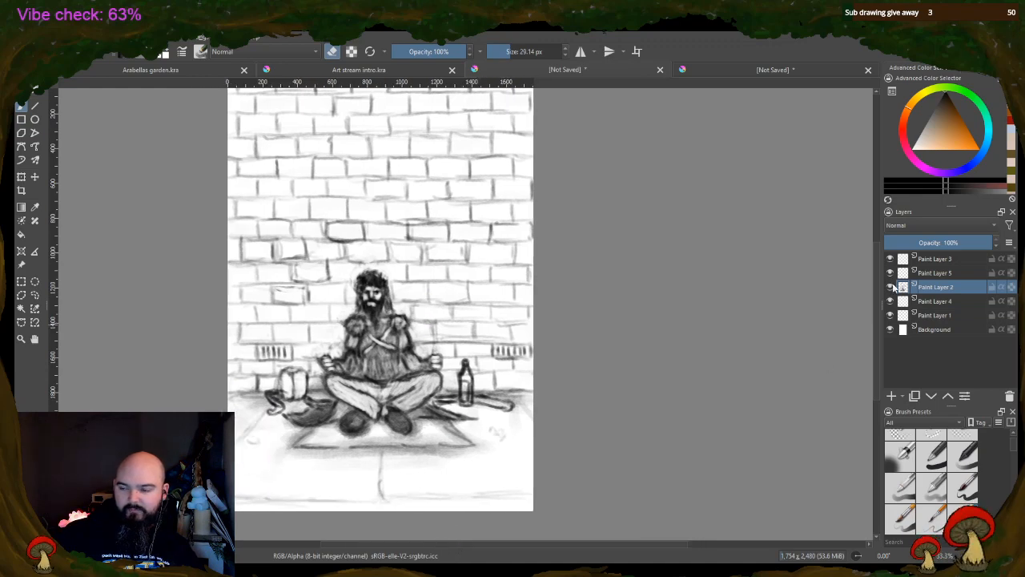
left_click_drag(874, 290, 873, 278)
scroll(512, 441, "up", 2)
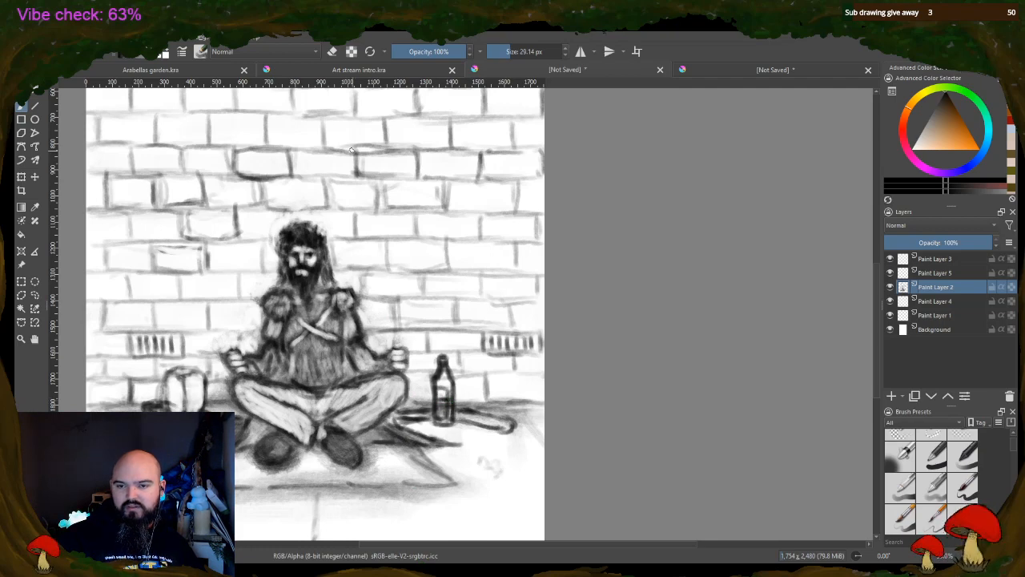
left_click(332, 51)
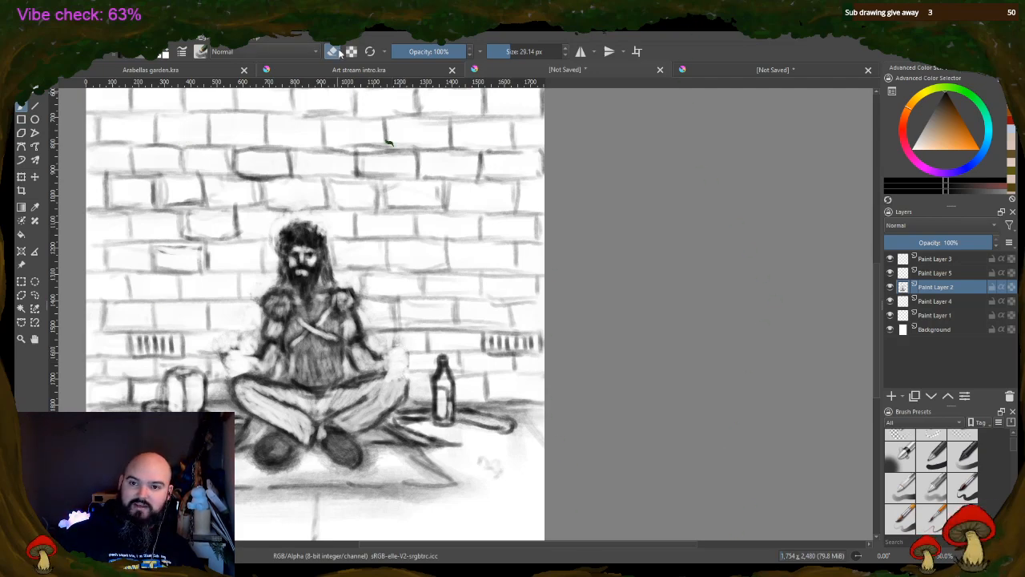
Redraw both hands resting over the knees with dark outlines and short finger strokes
key("e")
mouse_move(391, 355)
left_mouse_down()
mouse_move(408, 355)
mouse_move(409, 369)
mouse_move(399, 365)
mouse_move(407, 376)
left_mouse_up()
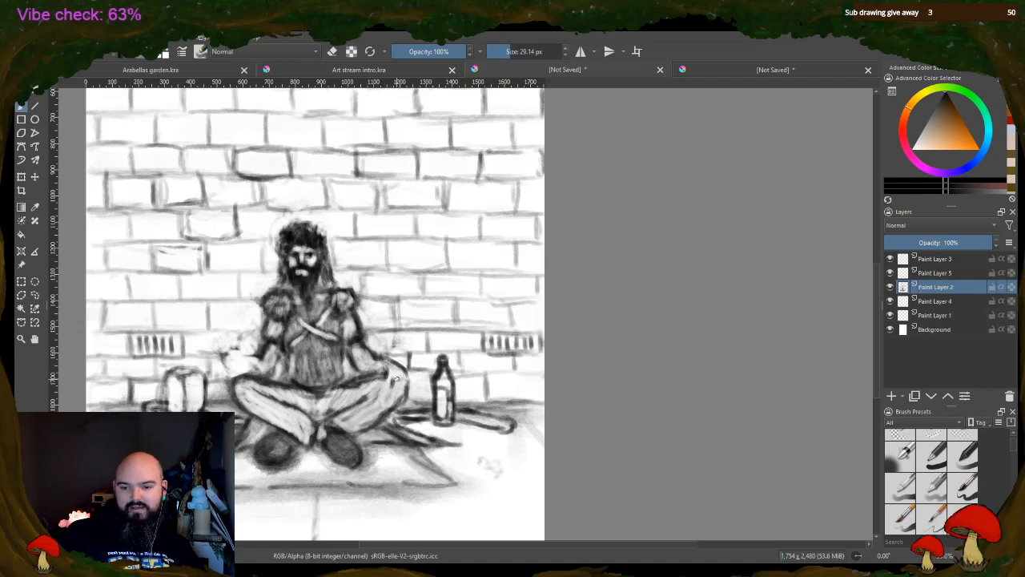
mouse_move(398, 374)
left_mouse_down()
mouse_move(394, 387)
mouse_move(406, 386)
mouse_move(380, 379)
left_mouse_up()
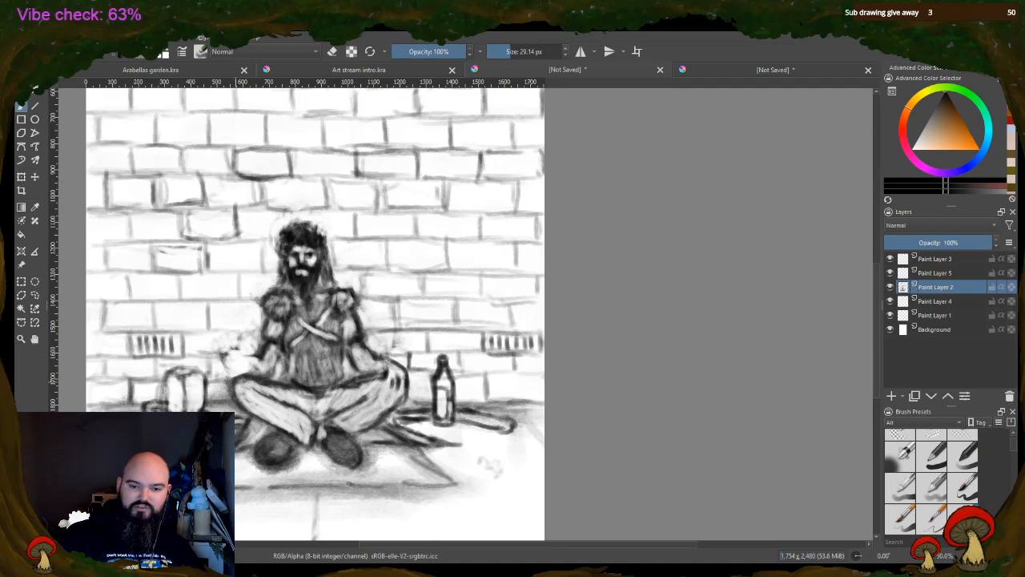
mouse_move(235, 370)
left_mouse_down()
mouse_move(263, 355)
mouse_move(240, 364)
mouse_move(235, 372)
mouse_move(248, 359)
mouse_move(233, 385)
left_mouse_up()
left_click_drag(235, 375, 247, 390)
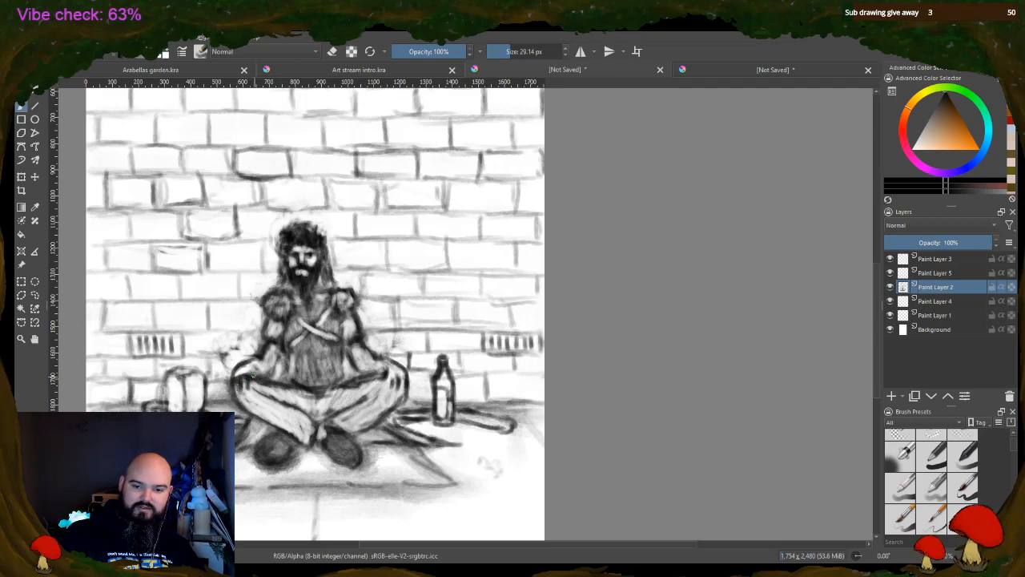
Lighten the fingers on the bag-side knee with the eraser and clear the halo above the head, redrawing the brick joint there
left_click(333, 51)
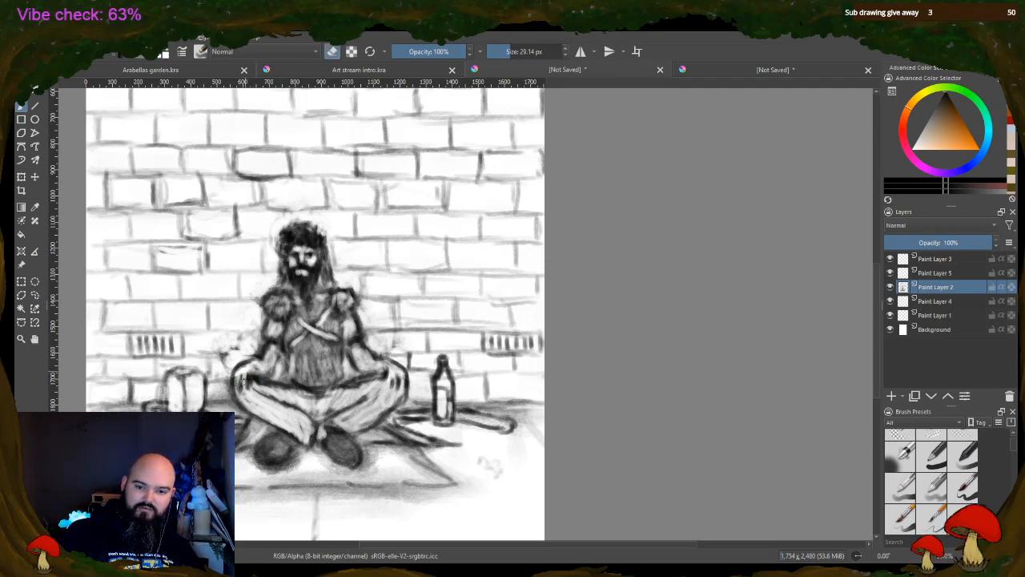
mouse_move(246, 373)
left_mouse_down()
mouse_move(239, 387)
mouse_move(259, 363)
left_mouse_up()
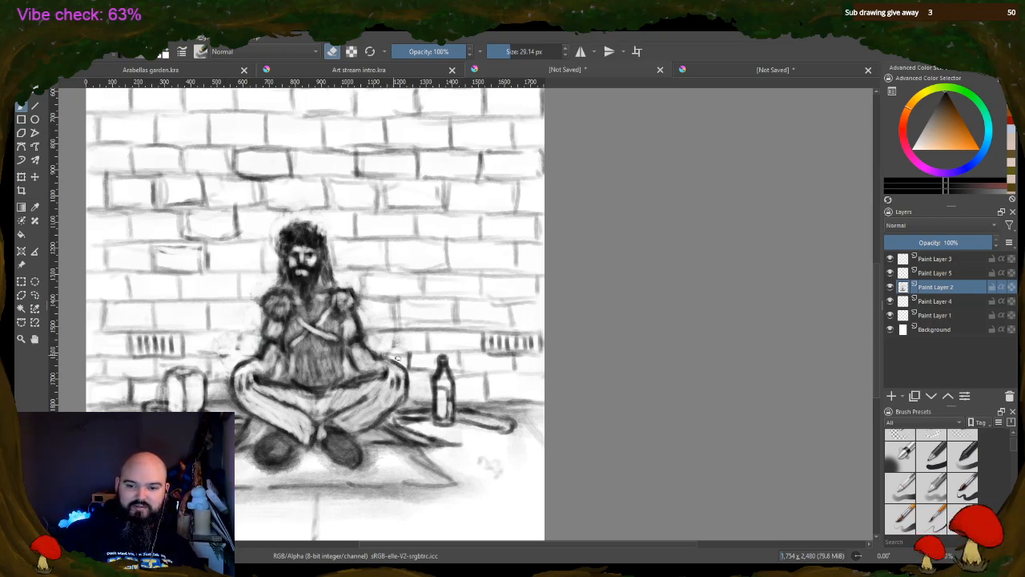
key("e")
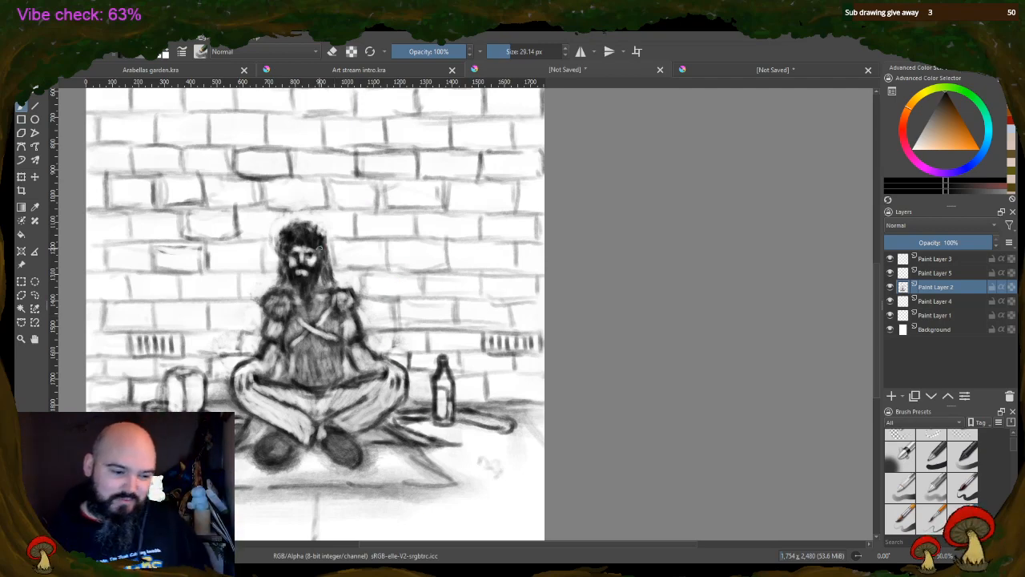
left_click(331, 52)
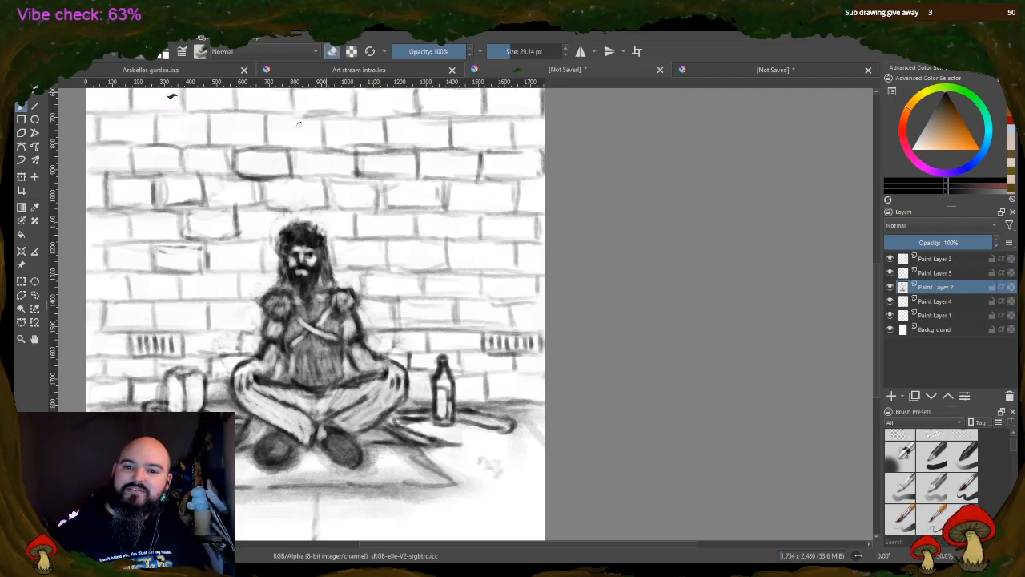
left_click(330, 52)
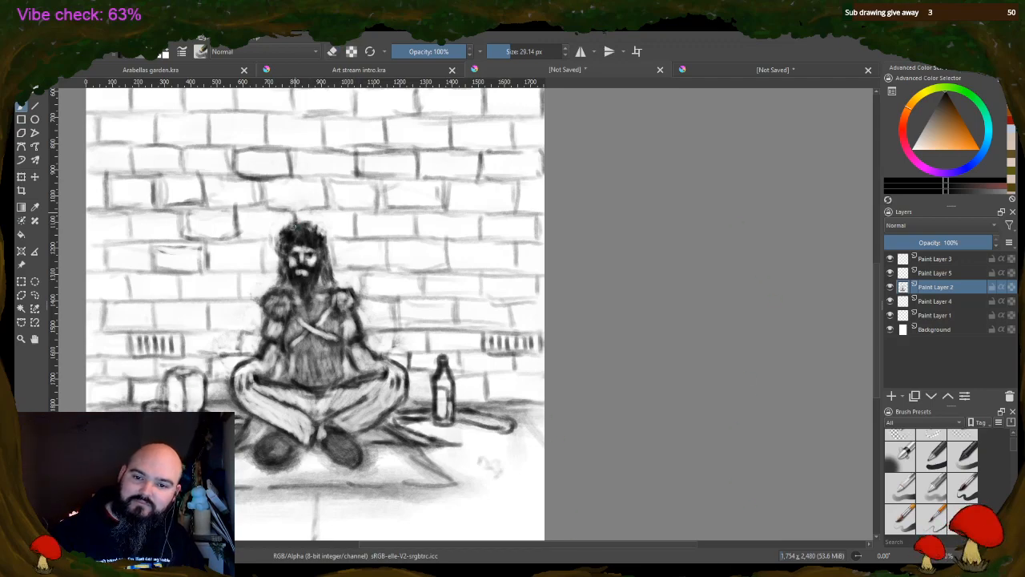
Darken the fingers on both knees and refine the figure's face and shoulder pads with brush and eraser strokes
scroll(381, 327, "up", 1)
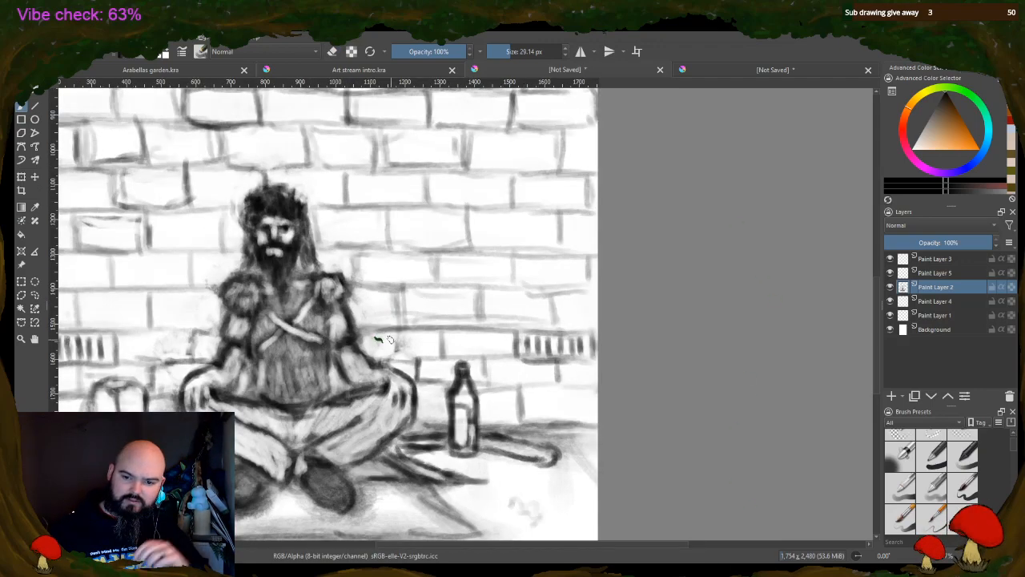
scroll(392, 333, "down", 1)
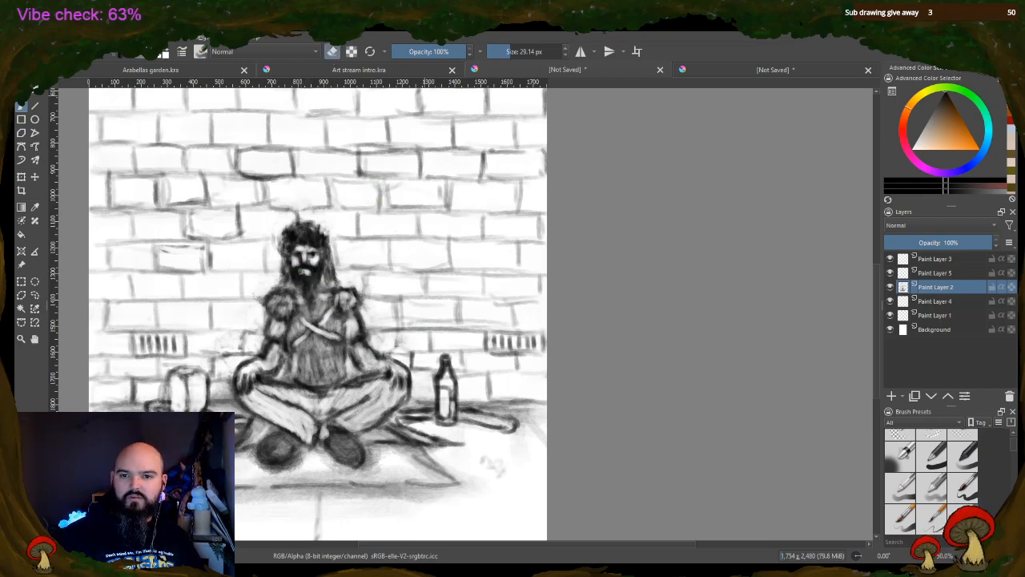
left_click_drag(311, 273, 306, 278)
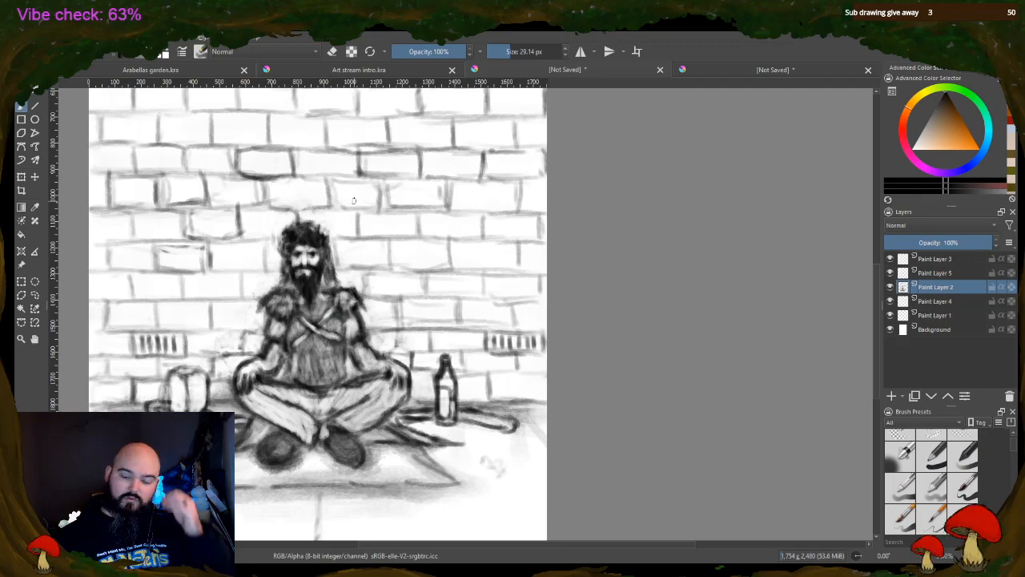
Set the brush size to 6.02 px and refine the figure's eyes and face with fine brush and eraser strokes
scroll(256, 213, "down", 2)
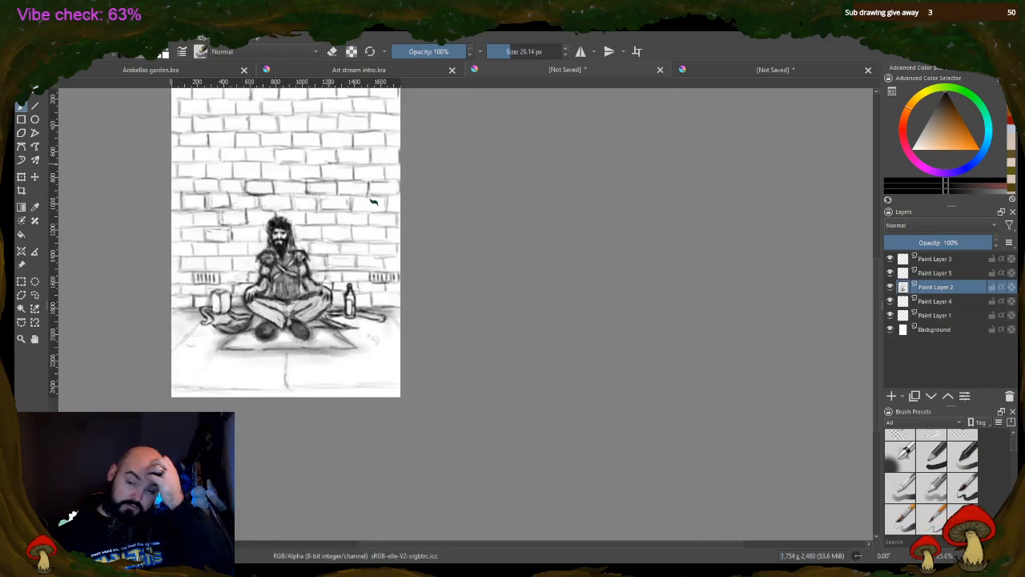
scroll(373, 202, "up", 1)
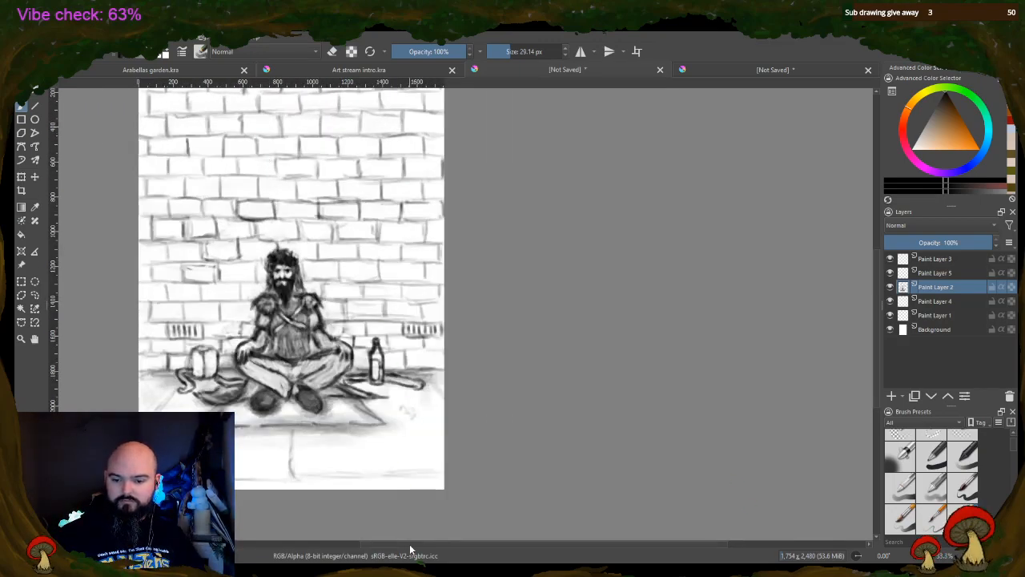
left_click_drag(410, 545, 370, 529)
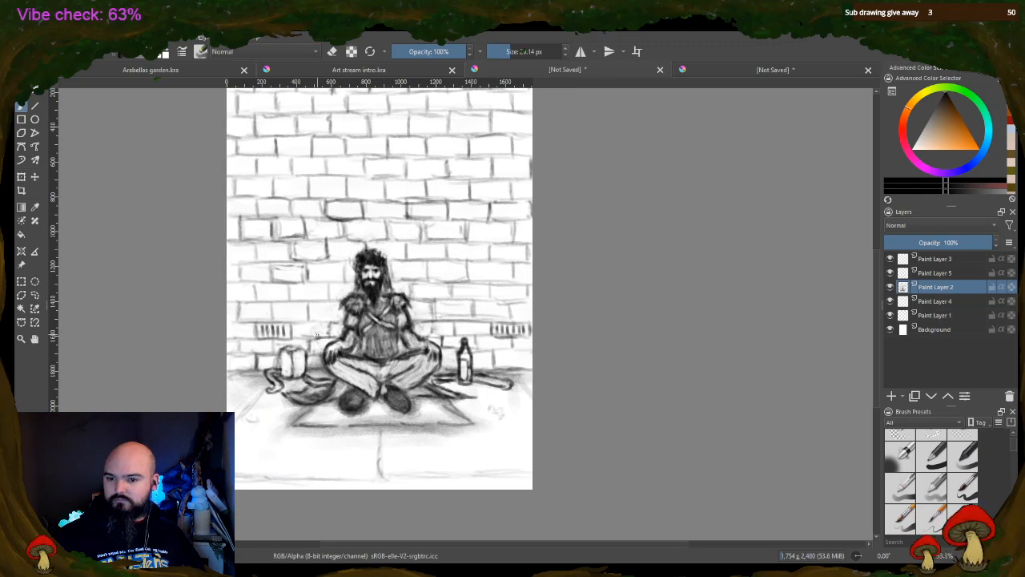
scroll(317, 336, "up", 2)
left_click(498, 51)
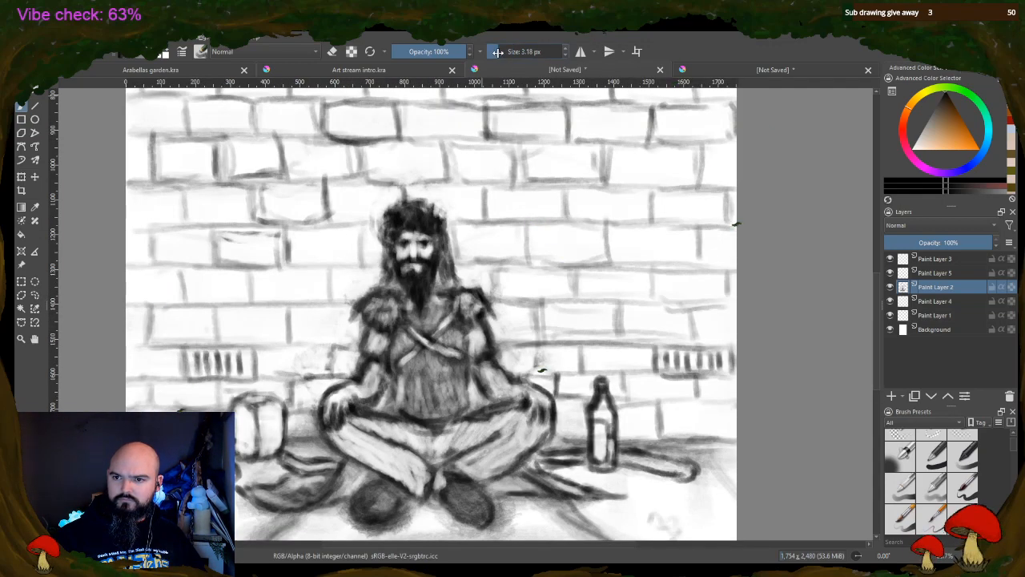
scroll(397, 312, "up", 1)
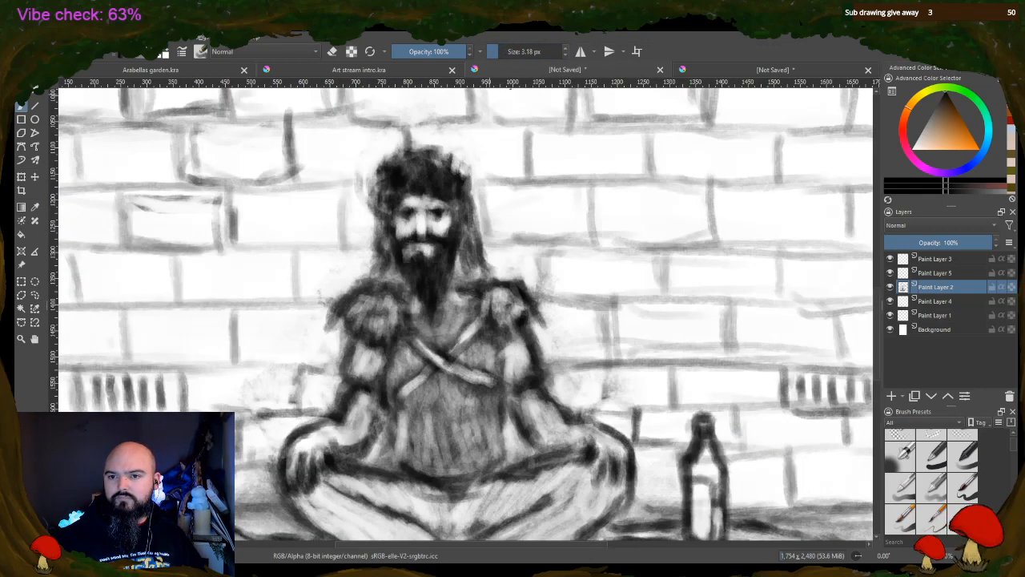
key("bracketright")
key("bracketright")
key("bracketright")
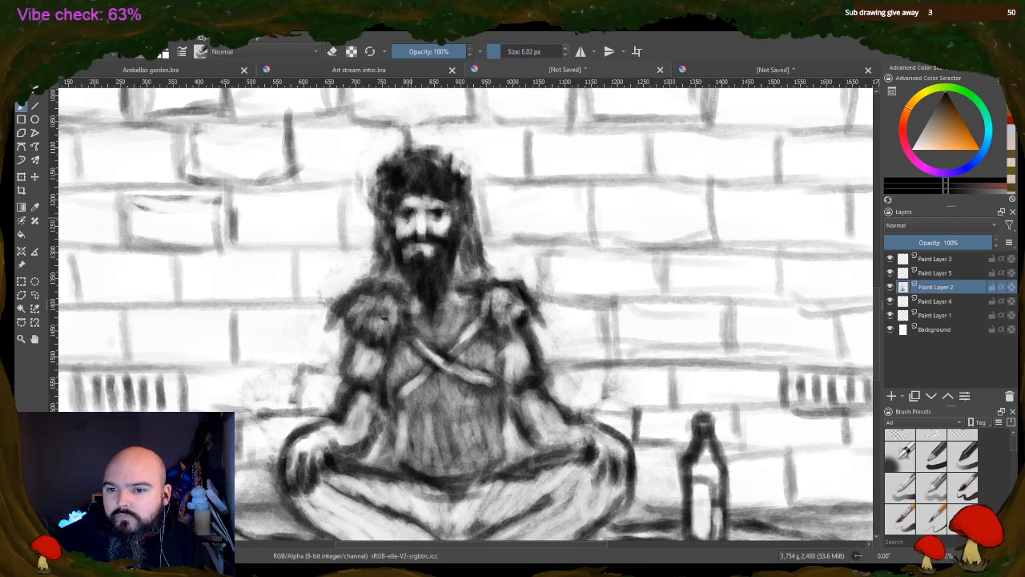
left_click(332, 51)
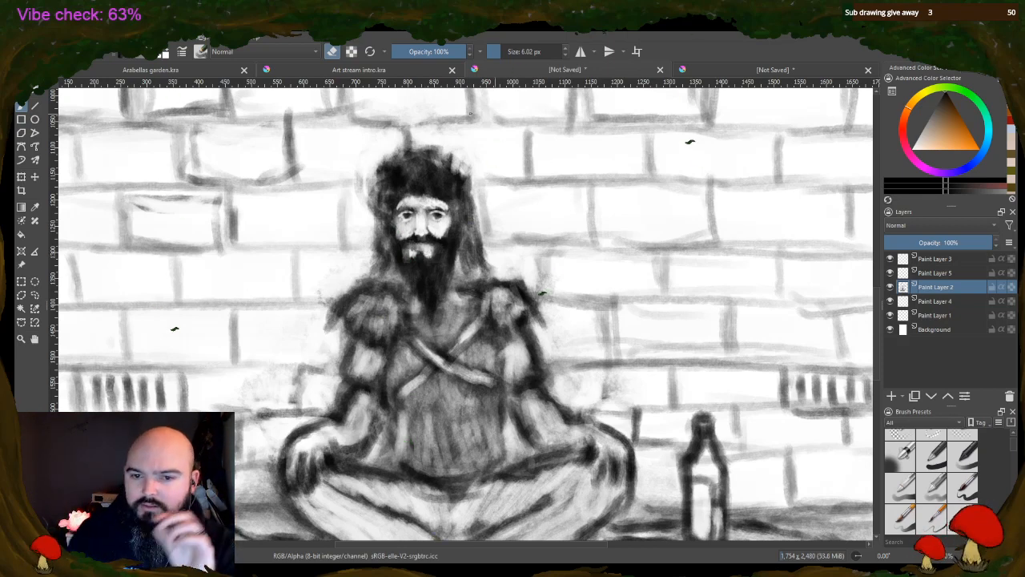
Select the head and beard with a freehand outline, shift them slightly toward the bottle side with Transform, and deselect
left_click(35, 295)
mouse_move(436, 148)
left_mouse_down()
mouse_move(405, 147)
mouse_move(381, 163)
mouse_move(364, 207)
mouse_move(376, 251)
mouse_move(415, 303)
left_mouse_up()
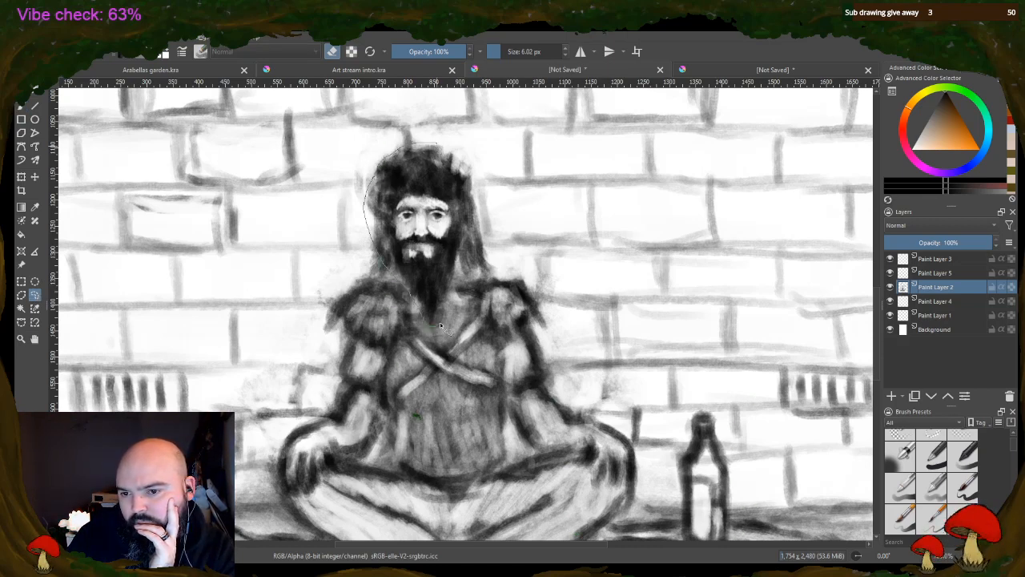
left_click_drag(461, 152, 436, 147)
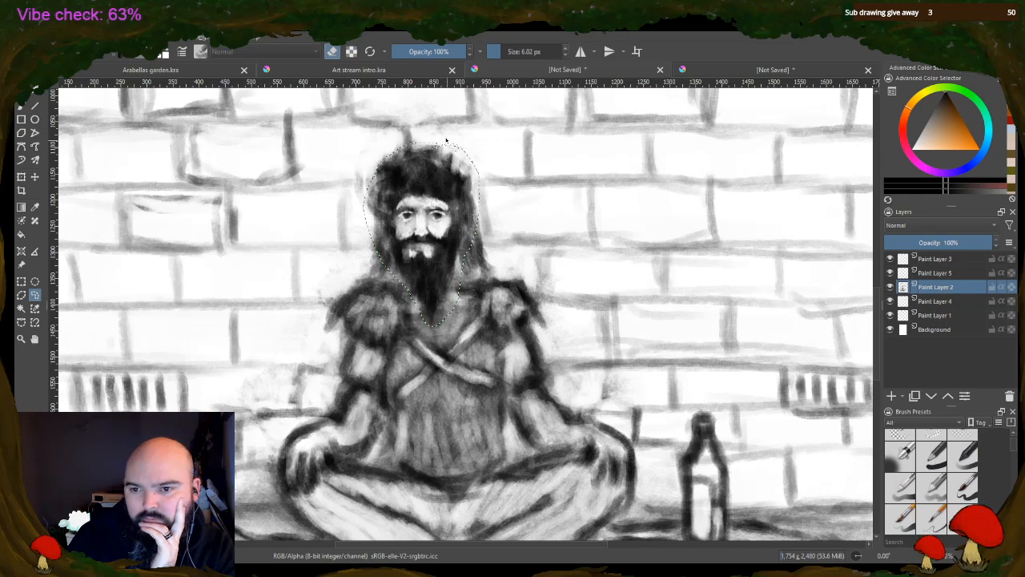
left_click(23, 176)
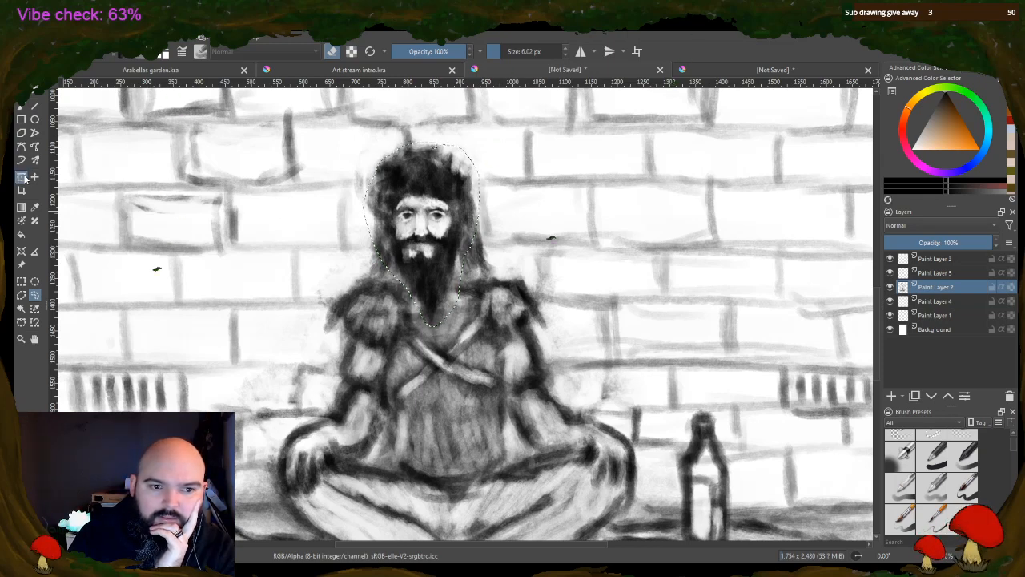
left_click_drag(462, 218, 469, 221)
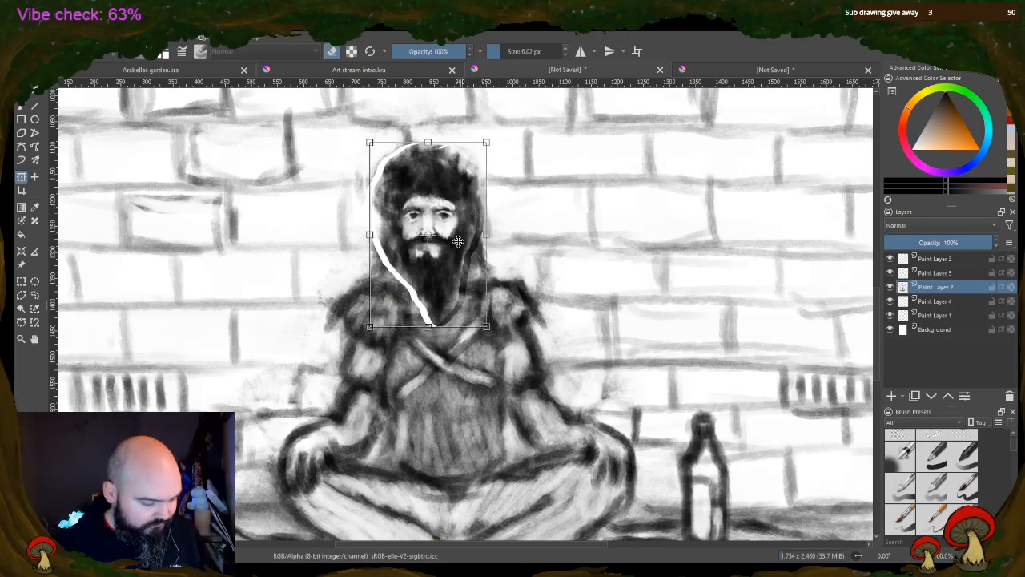
key("Return")
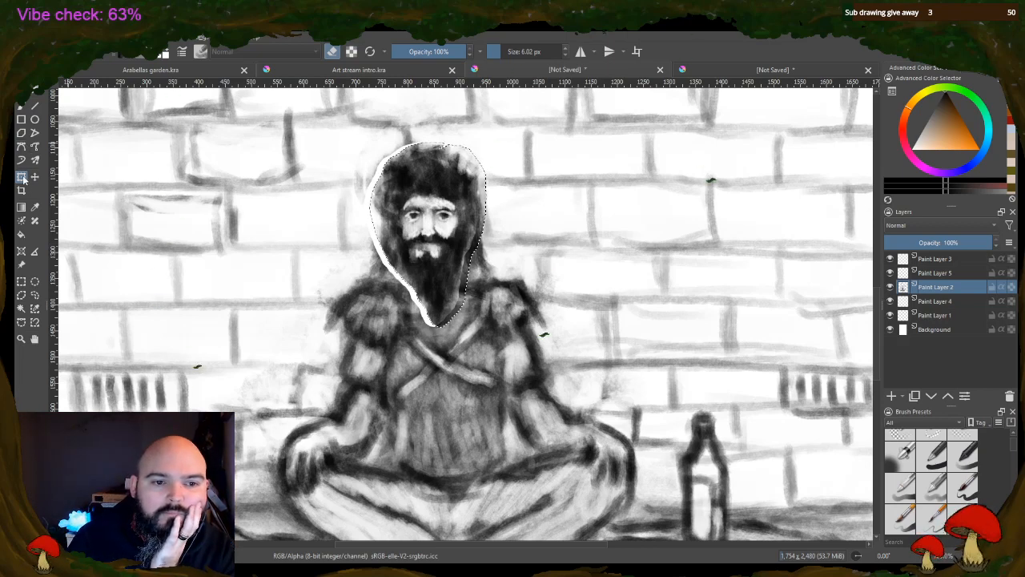
left_click(21, 105)
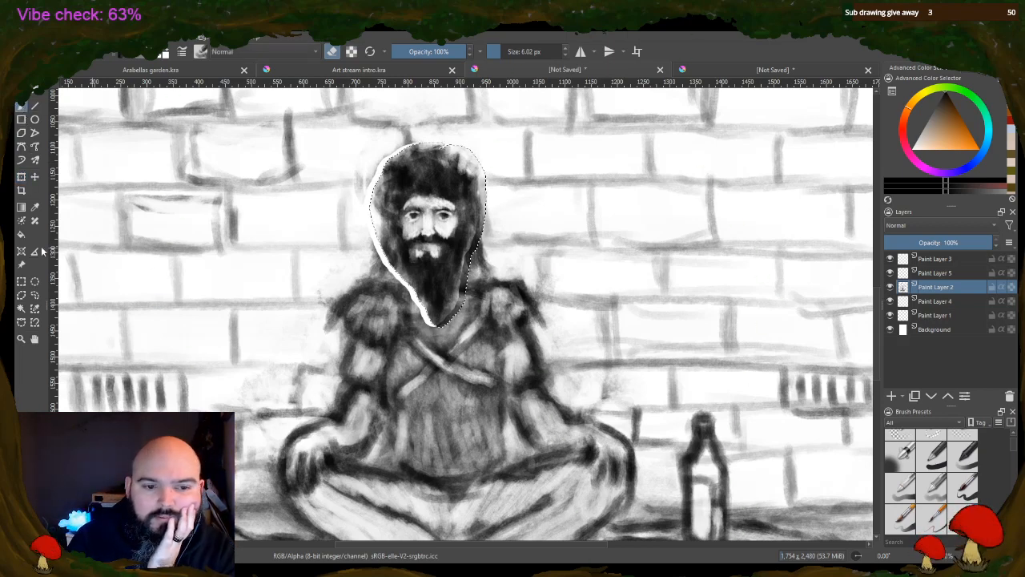
left_click(21, 280)
key("ctrl+shift+a")
left_click(22, 107)
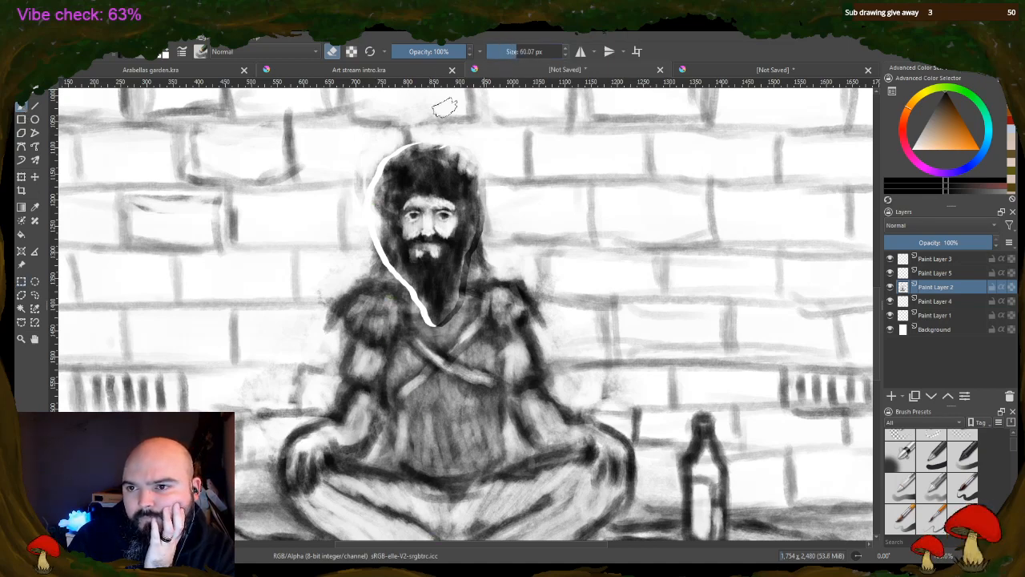
Trim the hair with a 27.20 px eraser and redraw the brick joints above and beside the head with the brush
left_click_drag(517, 52, 508, 53)
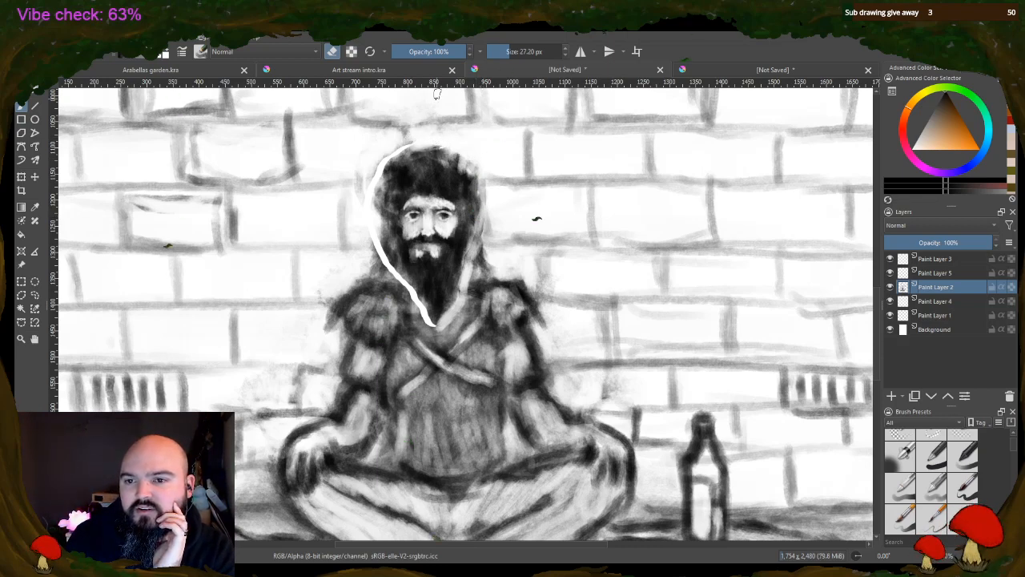
key("e")
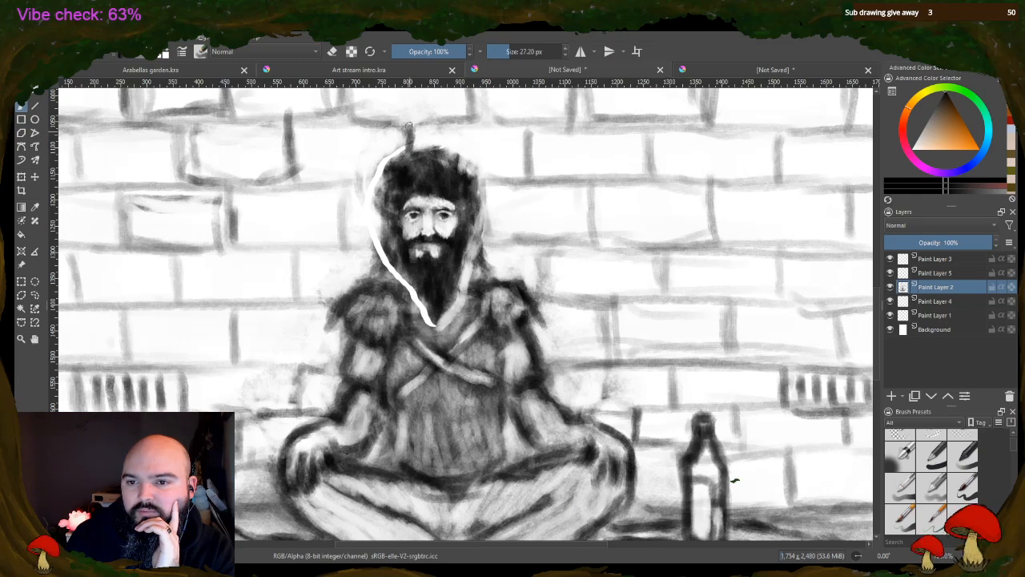
left_click_drag(377, 182, 359, 188)
mouse_move(357, 243)
left_mouse_down()
mouse_move(381, 242)
mouse_move(359, 243)
left_mouse_up()
mouse_move(349, 194)
left_mouse_down()
mouse_move(347, 244)
mouse_move(377, 185)
left_mouse_up()
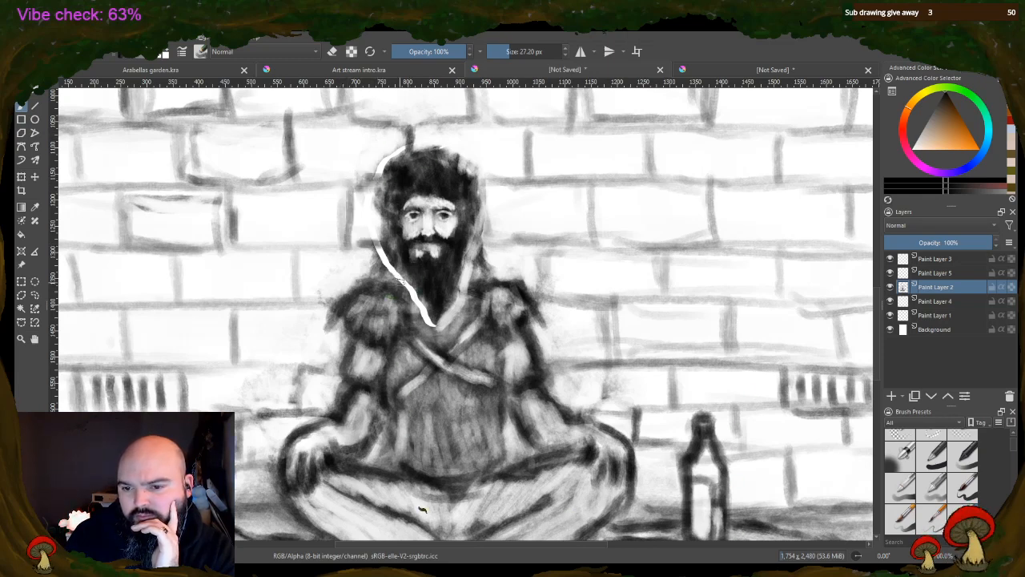
Cover the white gap along the beard and neck with dark brush strokes
mouse_move(396, 280)
left_mouse_down()
mouse_move(435, 325)
mouse_move(396, 274)
mouse_move(411, 295)
left_mouse_up()
mouse_move(440, 325)
left_mouse_down()
mouse_move(475, 266)
mouse_move(484, 276)
mouse_move(457, 288)
left_mouse_up()
left_click_drag(394, 267, 418, 305)
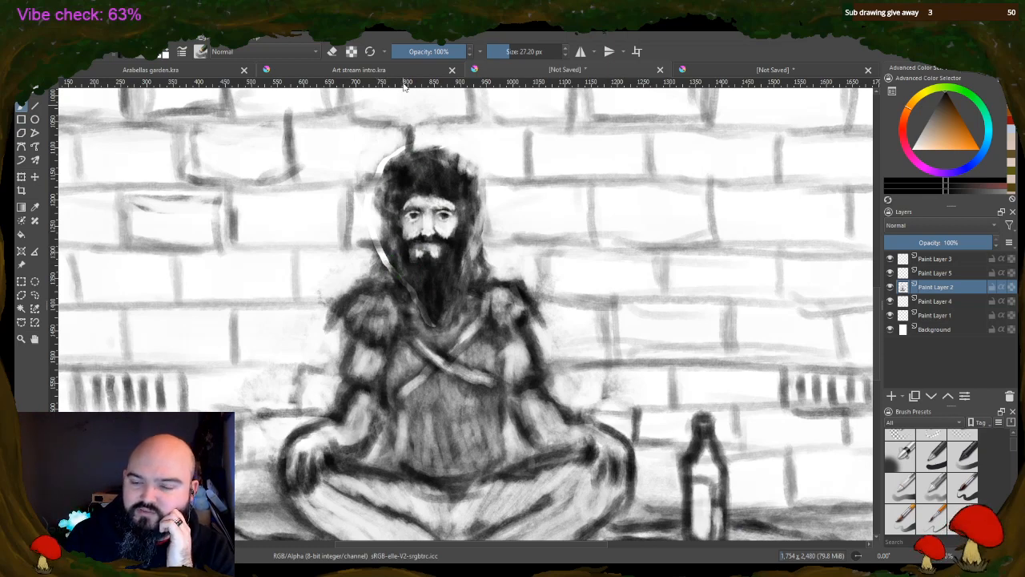
Erase the stray marks around the top of the hair and along its bottle-side edge
left_click(334, 51)
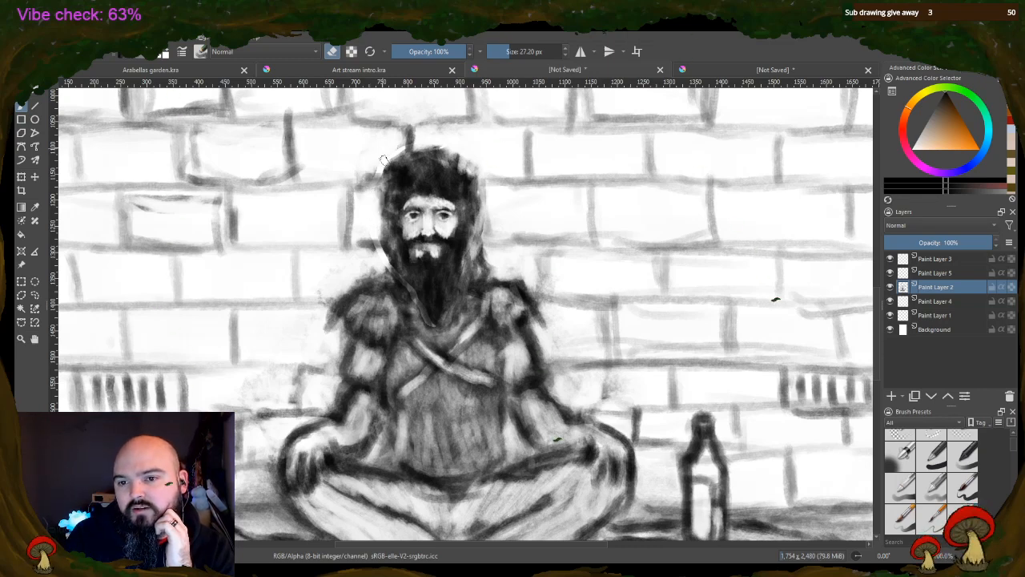
left_click_drag(424, 147, 482, 163)
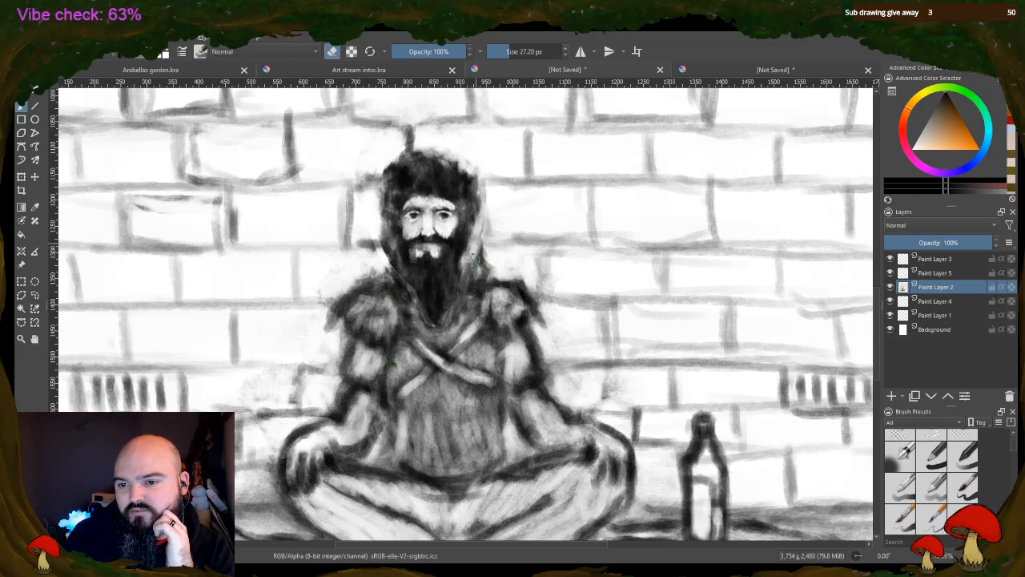
mouse_move(485, 253)
left_mouse_down()
mouse_move(480, 268)
mouse_move(481, 242)
left_mouse_up()
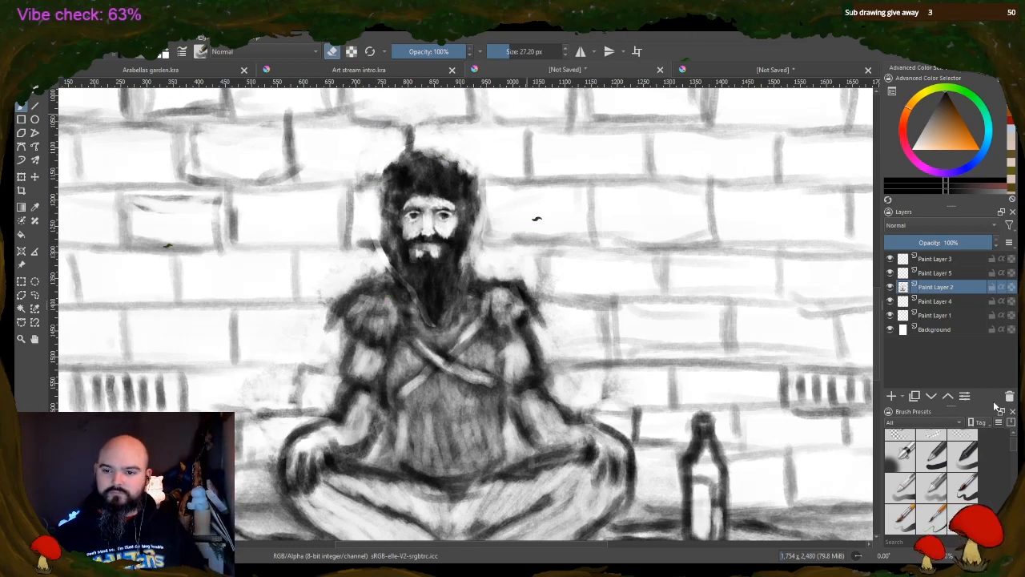
key("e")
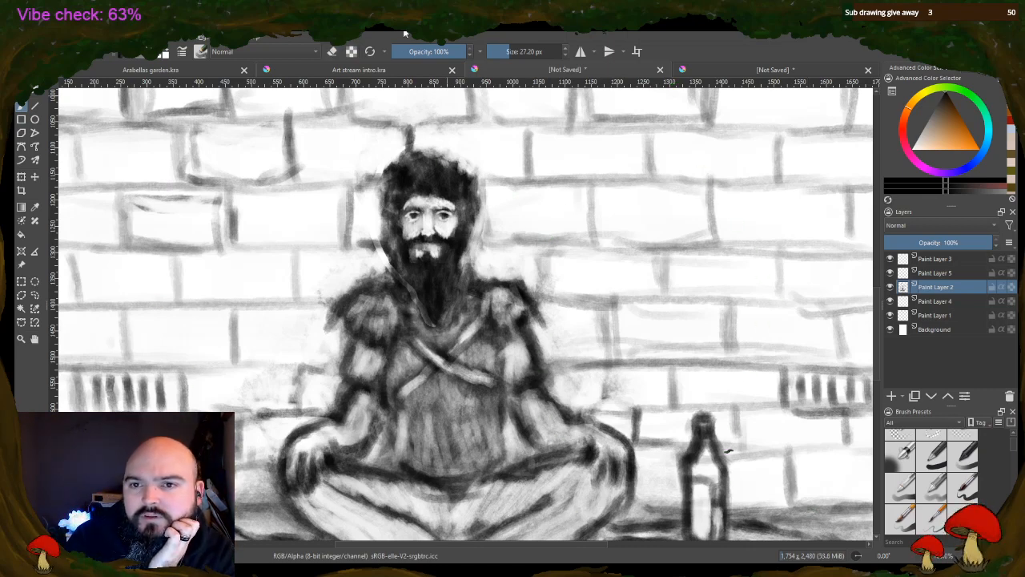
key("e")
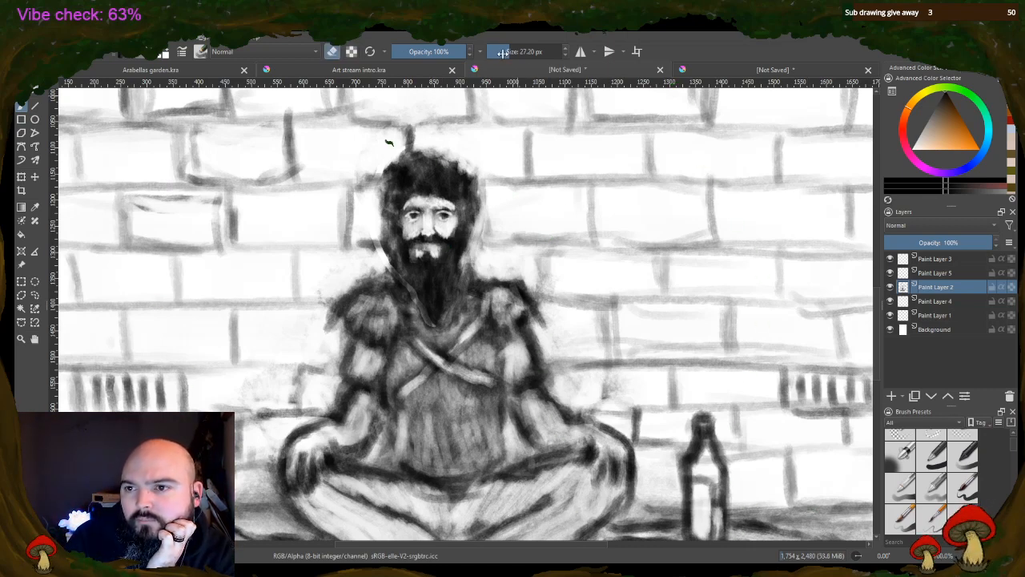
Set the eraser to 10.20 px, lighten the sides of the face, and carve a cap outline with a ribbed band into the hair
left_click_drag(502, 52, 499, 53)
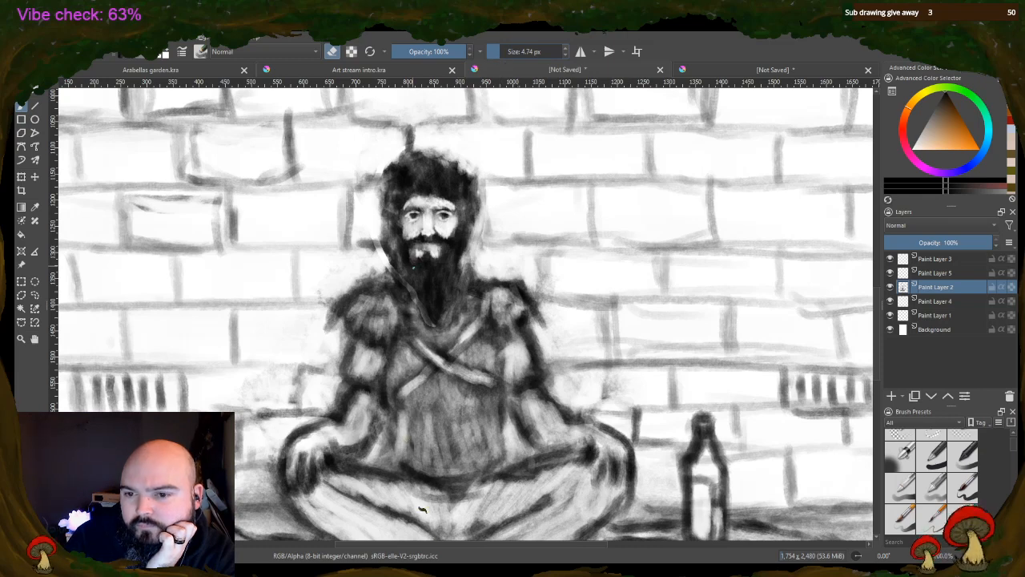
left_click(508, 49)
left_click(501, 50)
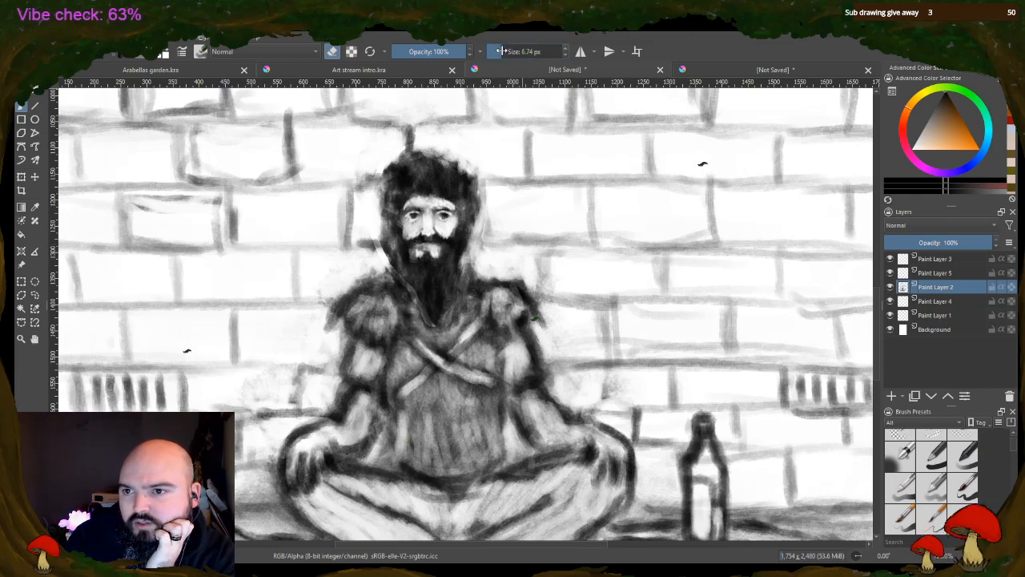
left_click(501, 50)
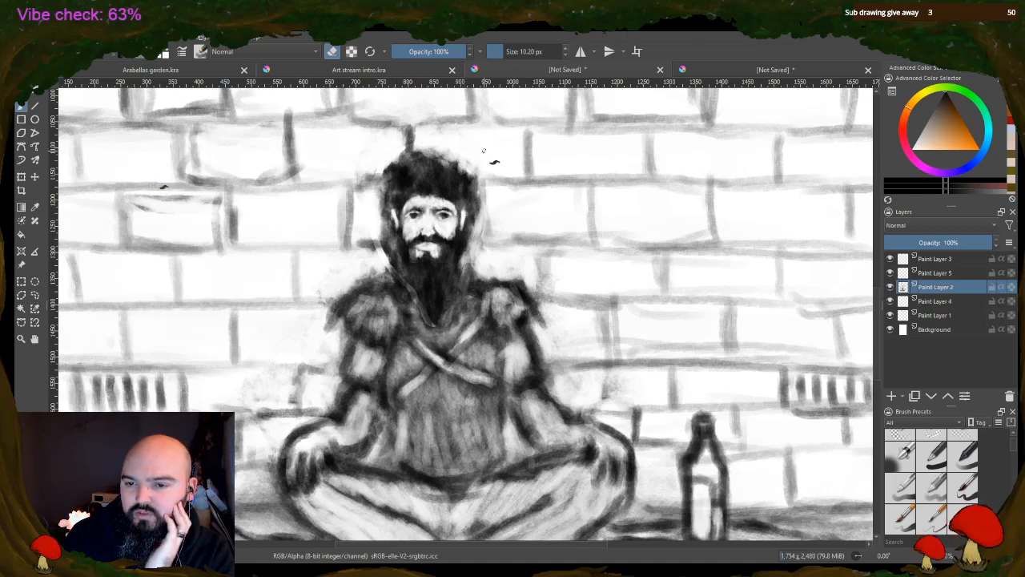
mouse_move(399, 171)
left_mouse_down()
mouse_move(448, 170)
mouse_move(458, 195)
mouse_move(407, 185)
mouse_move(401, 203)
mouse_move(459, 209)
left_mouse_up()
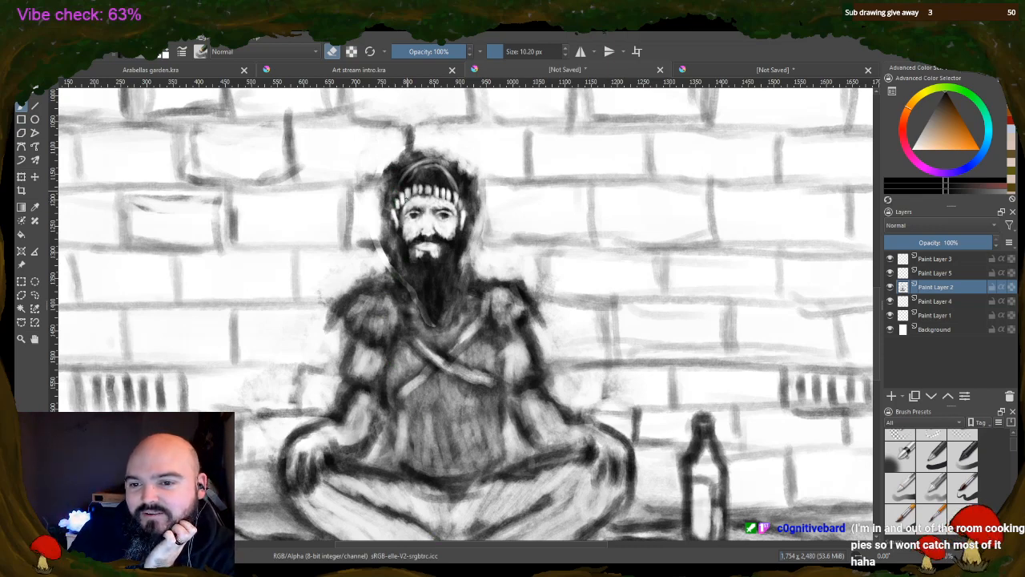
Lighten the cap's crown and erase the long hair on both sides of the face, shaping the ears
mouse_move(422, 186)
left_mouse_down()
mouse_move(455, 200)
mouse_move(405, 178)
mouse_move(418, 164)
mouse_move(396, 199)
mouse_move(416, 166)
left_mouse_up()
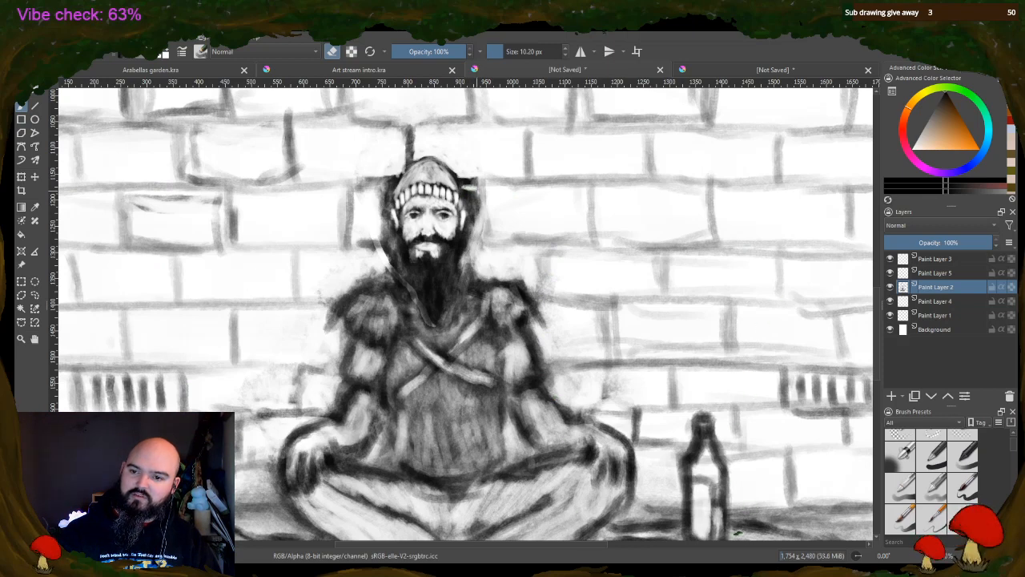
mouse_move(476, 187)
left_mouse_down()
mouse_move(452, 168)
mouse_move(481, 207)
mouse_move(468, 230)
left_mouse_up()
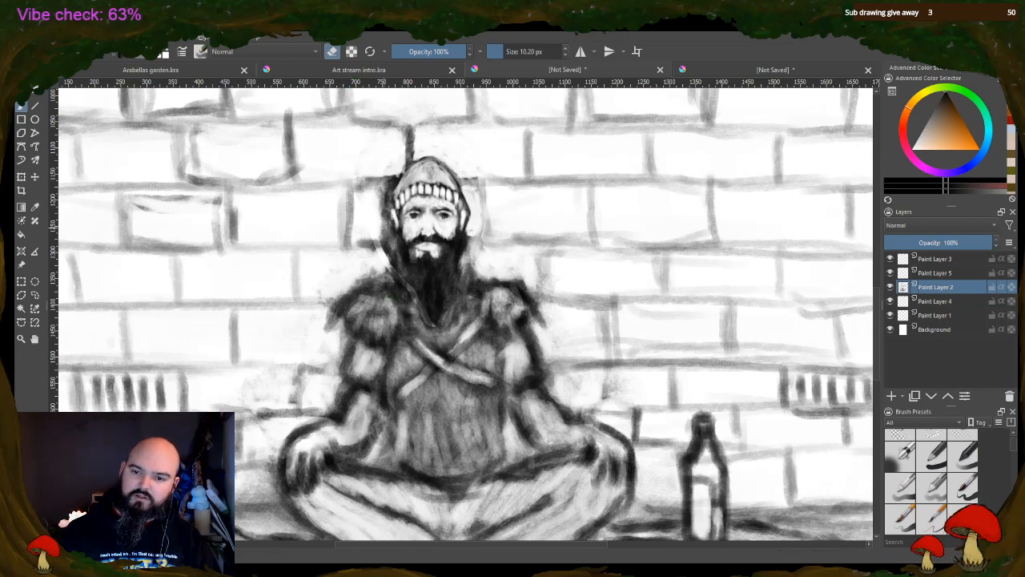
mouse_move(386, 236)
left_mouse_down()
mouse_move(383, 190)
mouse_move(383, 216)
mouse_move(376, 211)
left_mouse_up()
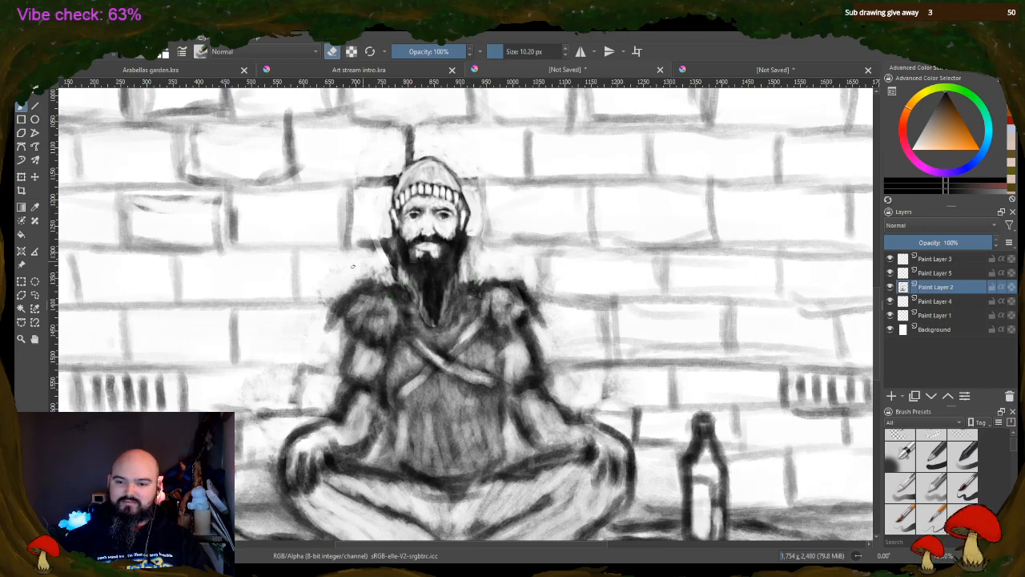
Draw dark bracelets around both wrists and darken the forearm outlines with the brush
key("e")
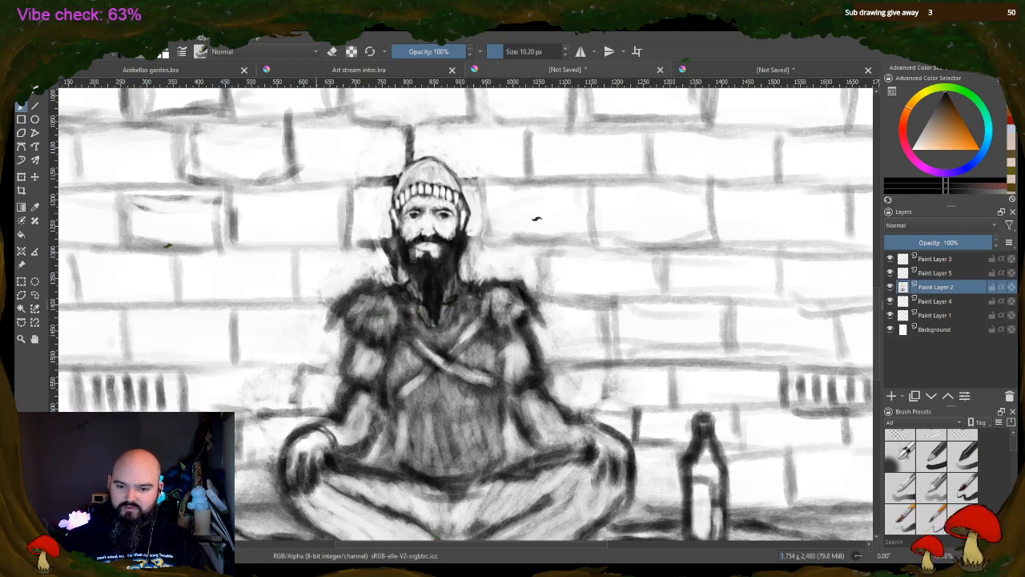
left_click_drag(322, 426, 341, 446)
left_click_drag(577, 436, 587, 427)
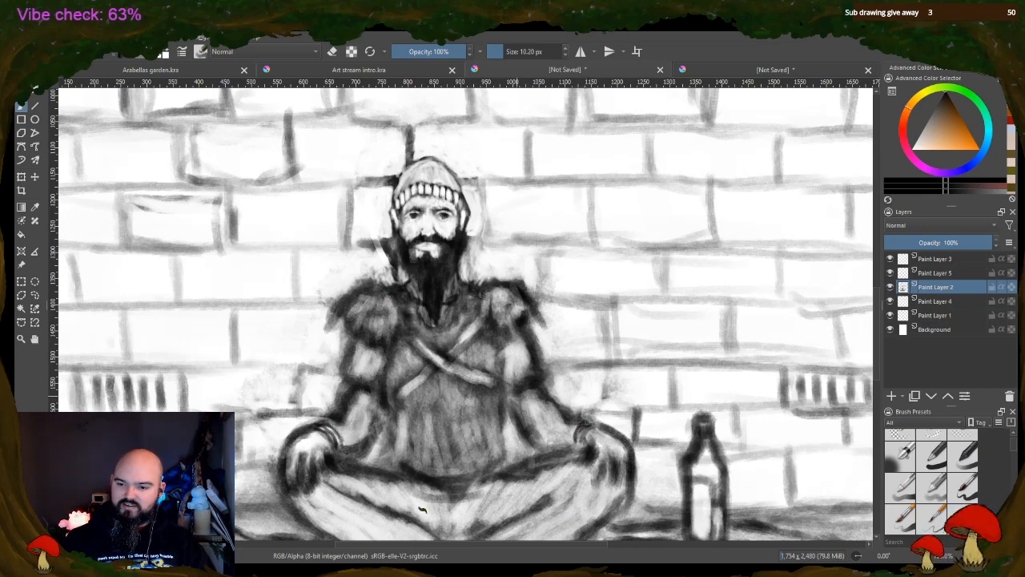
left_click_drag(522, 441, 535, 415)
mouse_move(516, 404)
left_mouse_down()
mouse_move(533, 441)
mouse_move(547, 390)
mouse_move(508, 422)
left_mouse_up()
mouse_move(354, 392)
left_mouse_down()
mouse_move(352, 358)
mouse_move(350, 407)
left_mouse_up()
left_click_drag(355, 451, 379, 416)
Set the eraser to 60.07 px and lighten both arms, the belly and the chest around the crossed straps
left_click(332, 53)
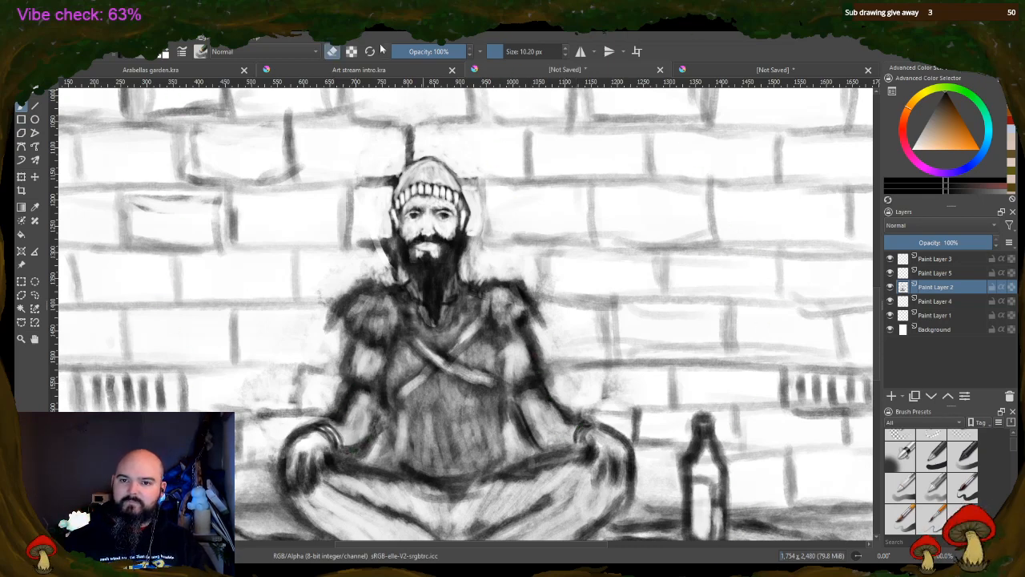
left_click(515, 55)
left_click_drag(364, 372, 357, 407)
mouse_move(506, 376)
left_mouse_down()
mouse_move(527, 409)
mouse_move(525, 359)
mouse_move(524, 377)
mouse_move(553, 388)
left_mouse_up()
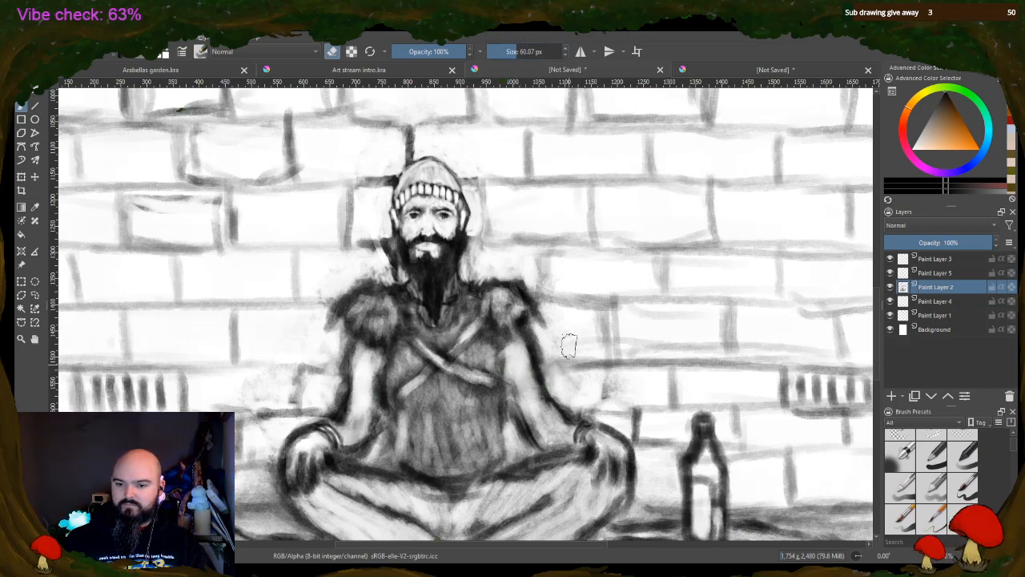
left_click_drag(400, 431, 488, 425)
mouse_move(446, 398)
left_mouse_down()
mouse_move(427, 376)
mouse_move(408, 374)
mouse_move(406, 358)
mouse_move(477, 343)
mouse_move(478, 332)
mouse_move(426, 331)
mouse_move(425, 343)
mouse_move(482, 322)
left_mouse_up()
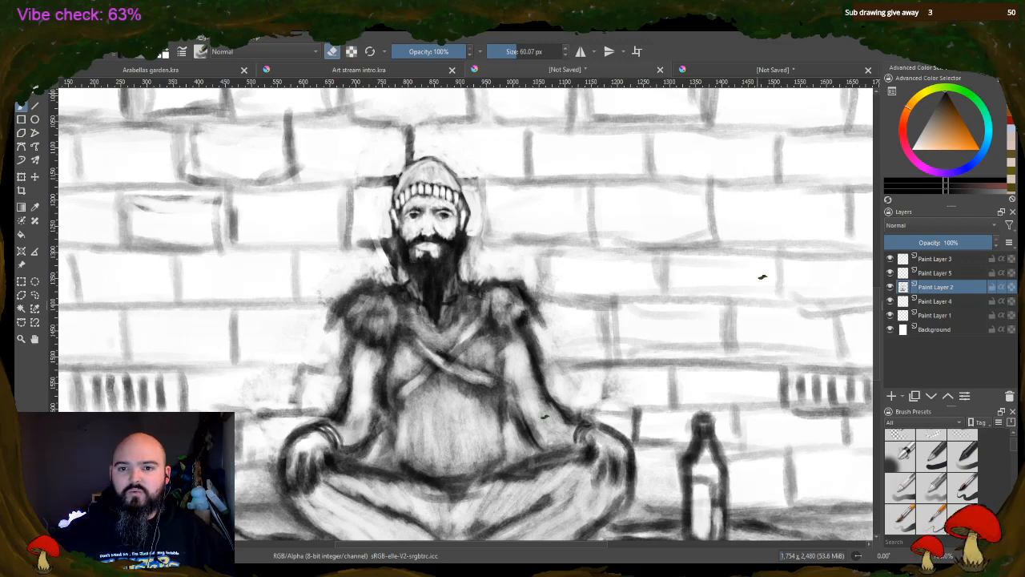
Open the Arabellas garden.kra document and compare the parrot on Paint Layer 19 with the sunflower on Paint Layer 11
left_click(745, 71)
scroll(910, 358, "up", 1)
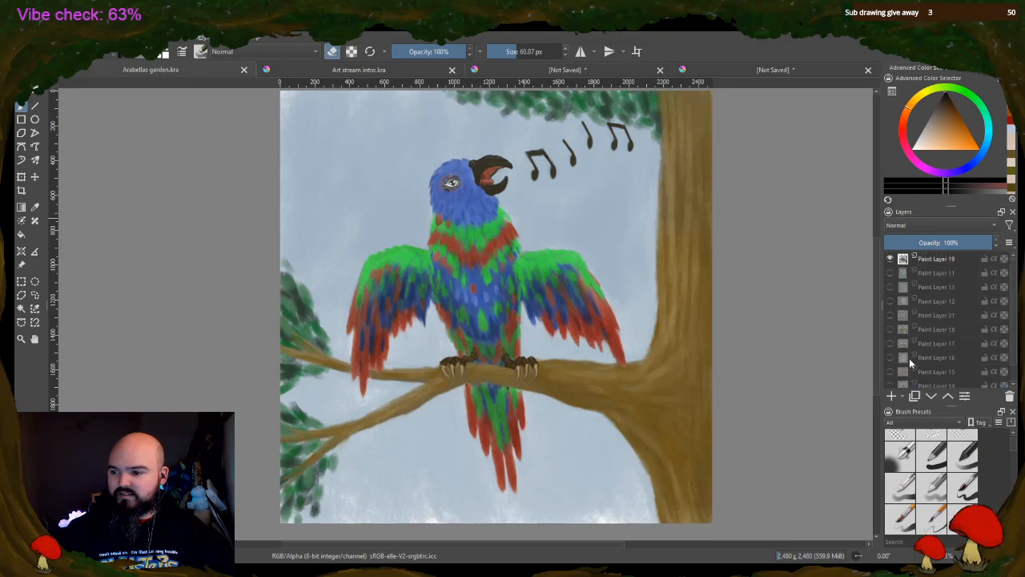
left_click(892, 260)
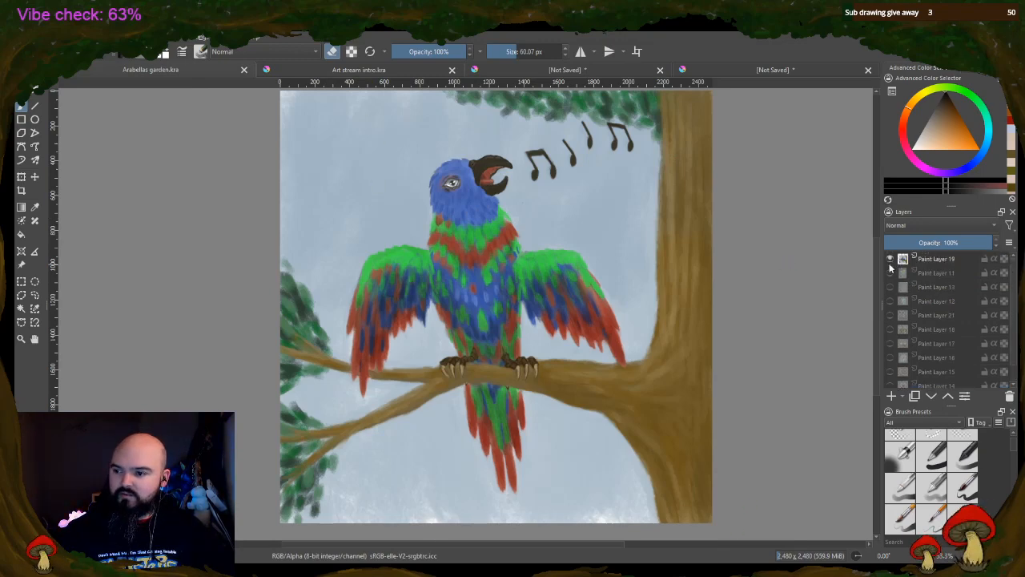
left_click(892, 259)
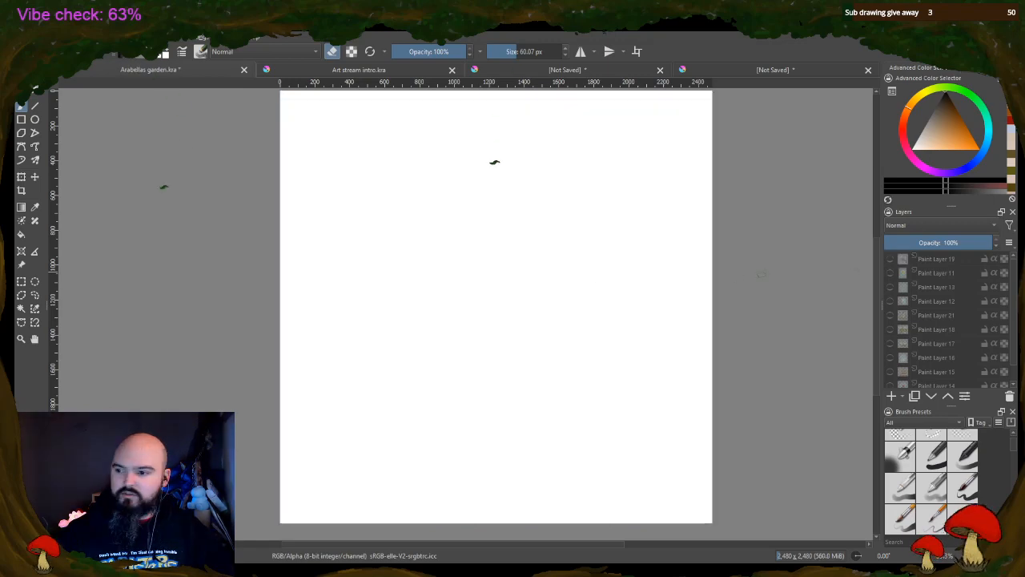
left_click(891, 274)
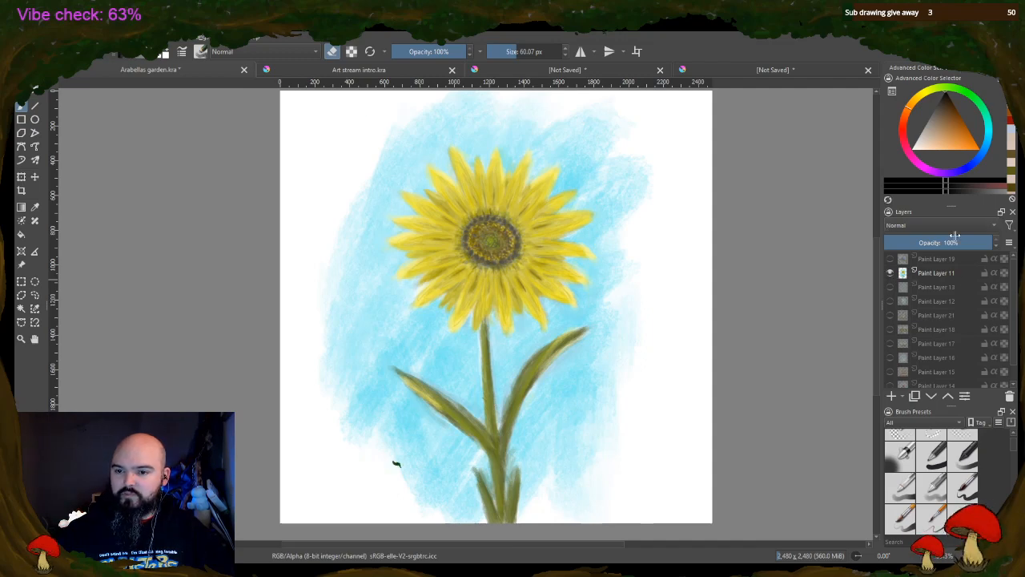
left_click(890, 259)
left_click(891, 273)
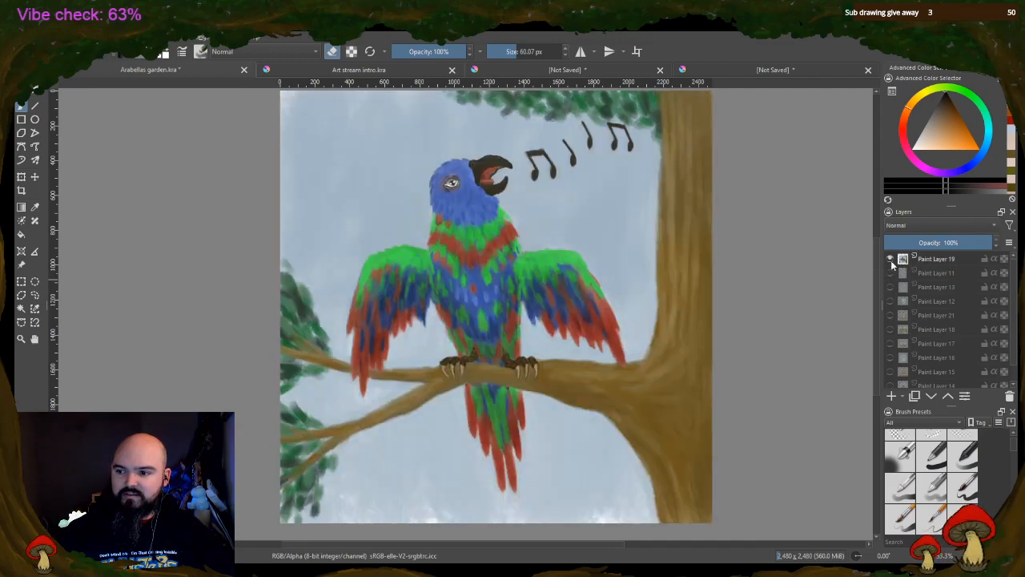
left_click(890, 259)
left_click(891, 273)
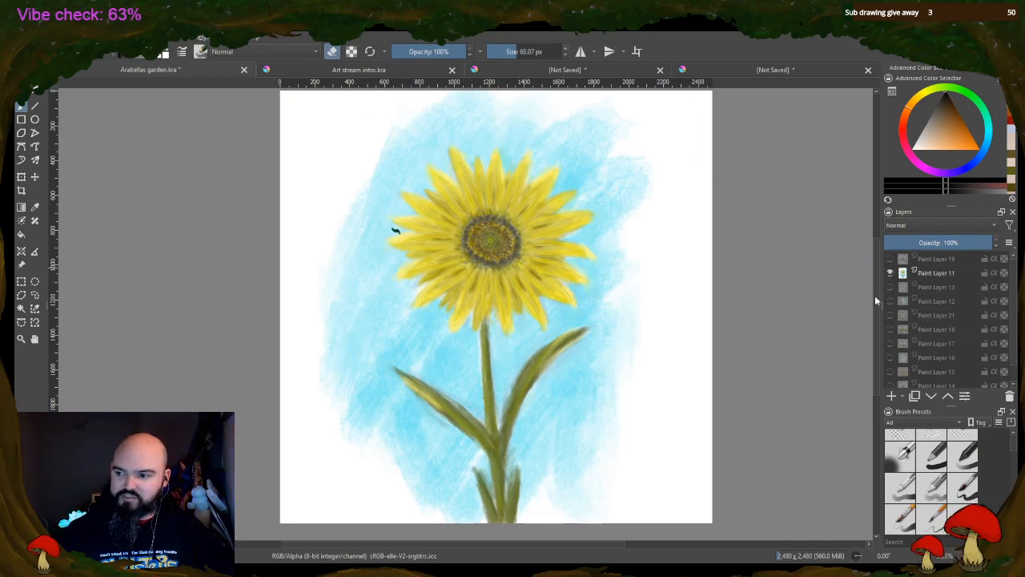
View the lavender painting on Paint Layer 13 and the white lilies on Paint Layer 12, one at a time
left_click(890, 273)
left_click(890, 287)
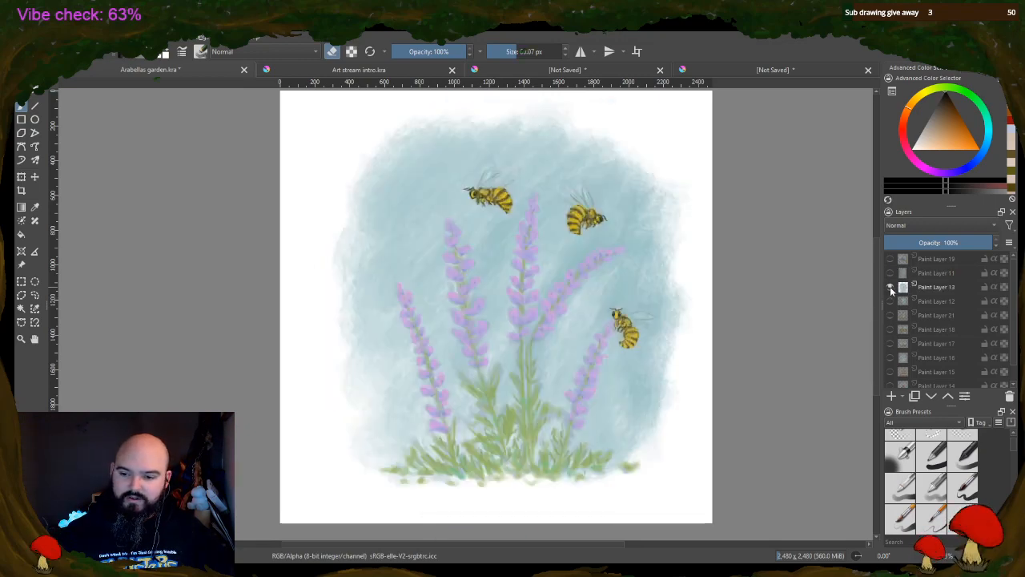
left_click(890, 287)
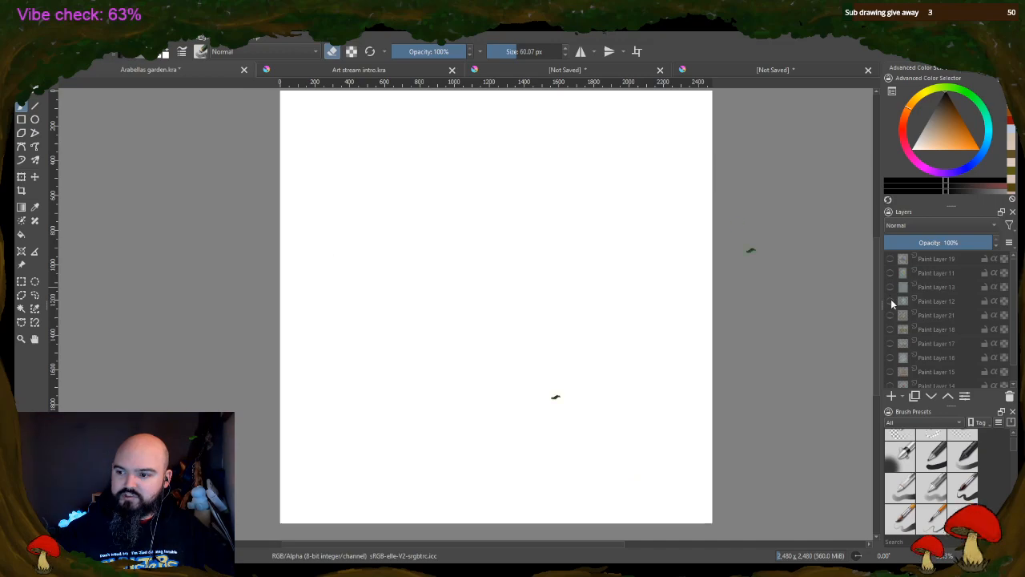
left_click(890, 301)
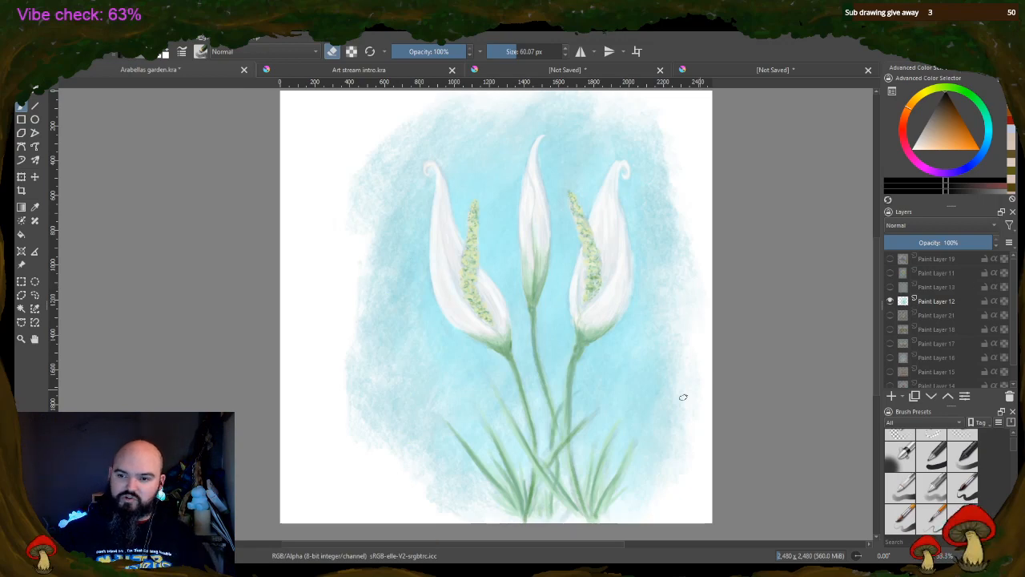
left_click(890, 300)
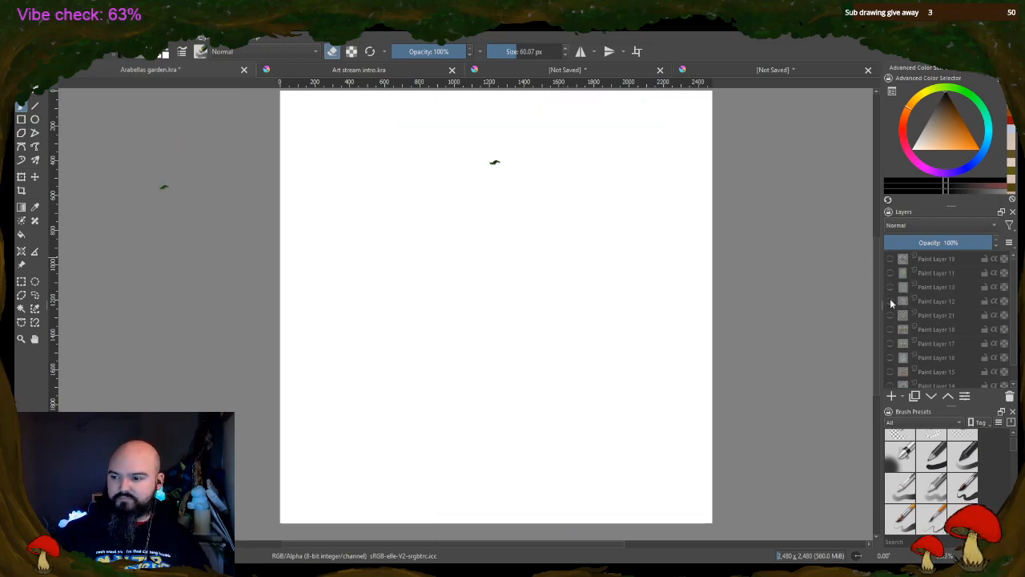
View the family picnic on Paint Layer 21 and the lilies on Paint Layer 12 by turns, leaving both layers hidden
left_click(890, 329)
left_click(890, 315)
left_click(891, 329)
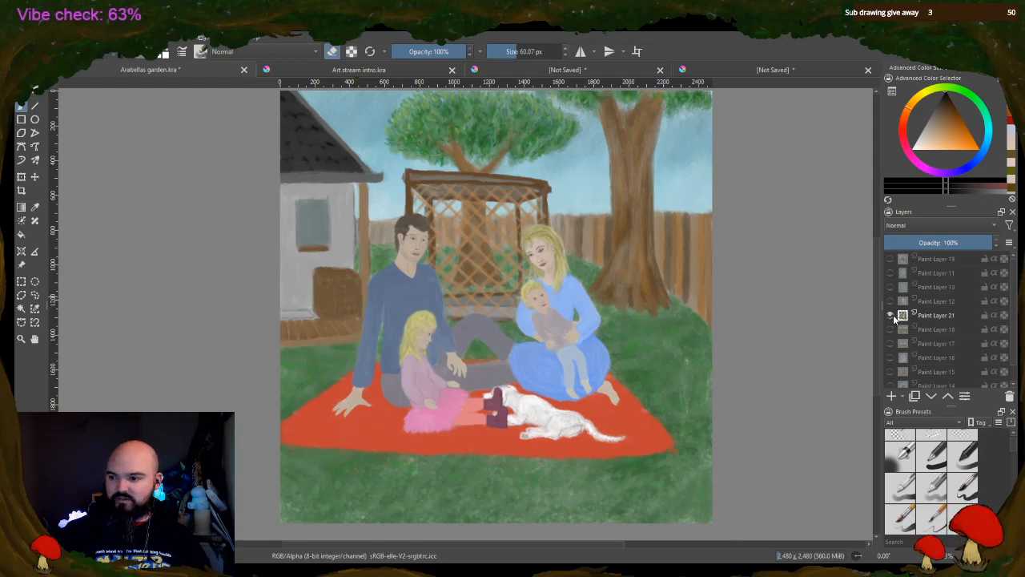
left_click(890, 315)
left_click(890, 302)
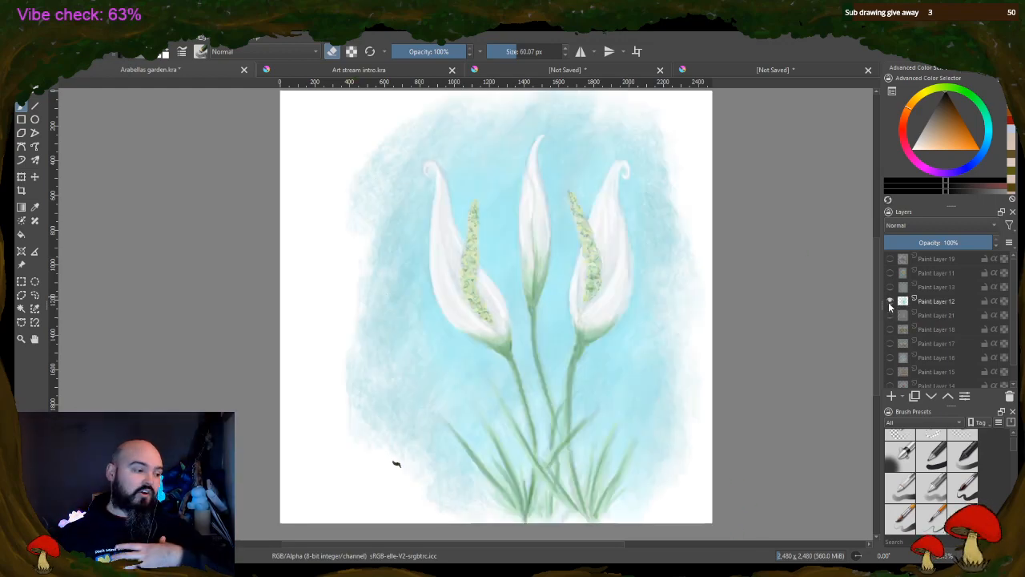
left_click(889, 301)
left_click(890, 316)
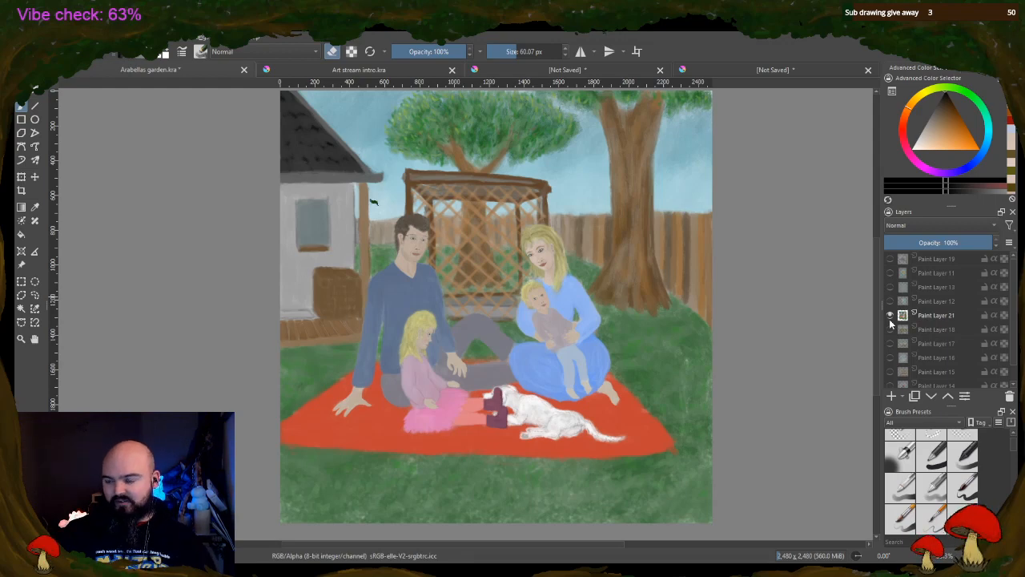
left_click(889, 316)
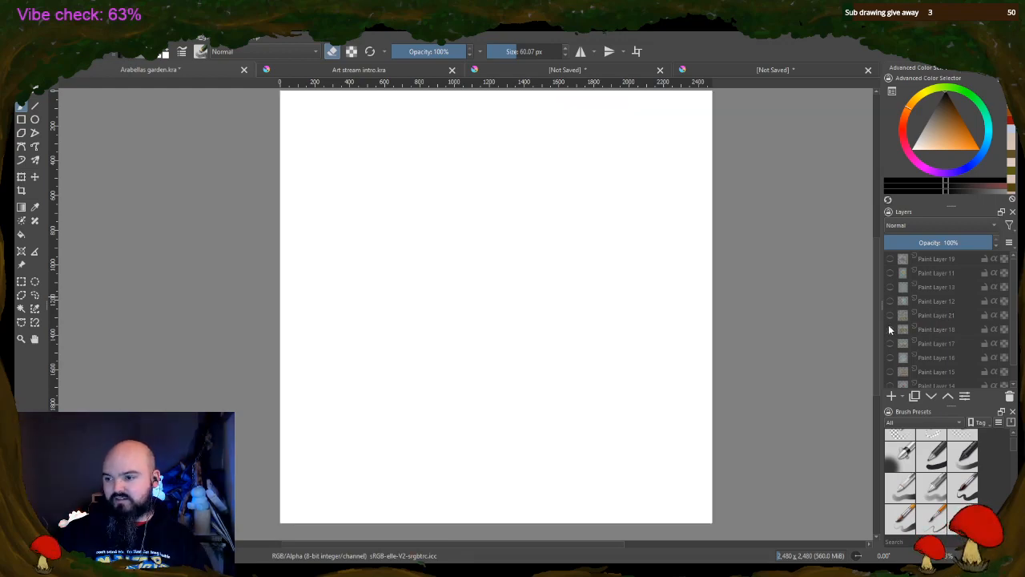
View Paint Layers 18, 17 and 16 one at a time, hiding each again, and show Paint Layer 15
left_click(890, 329)
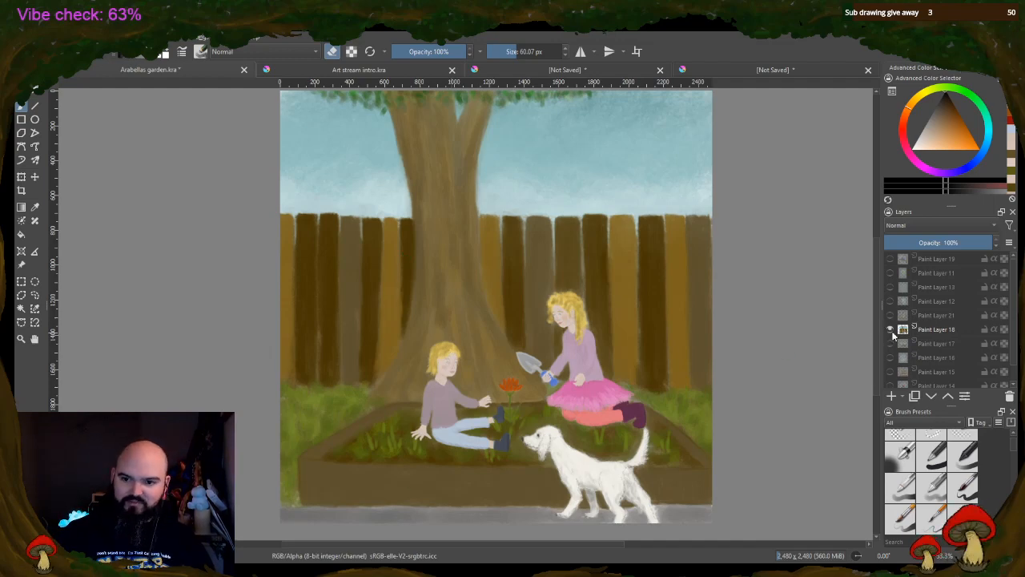
left_click(891, 329)
left_click(890, 344)
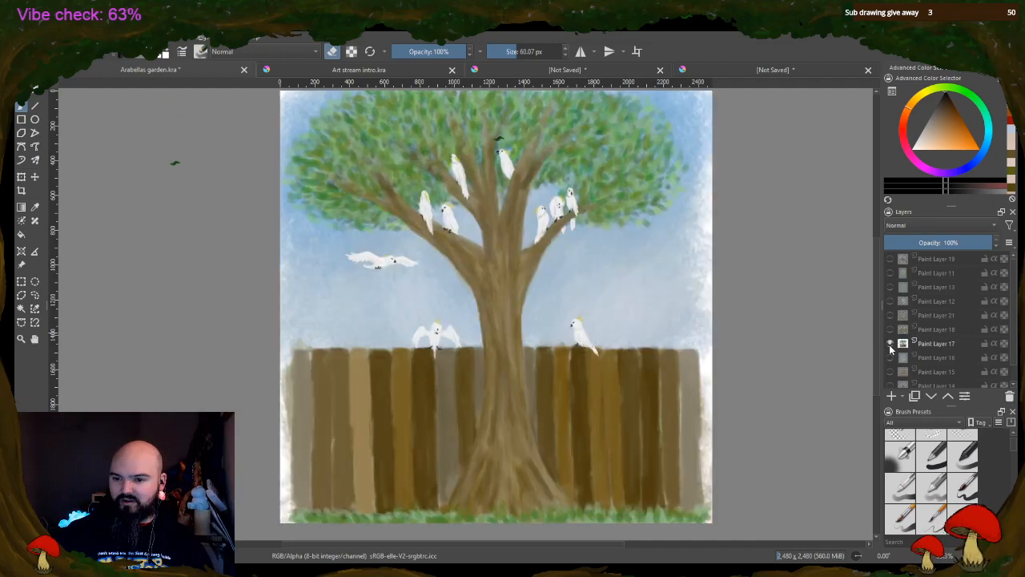
left_click(890, 343)
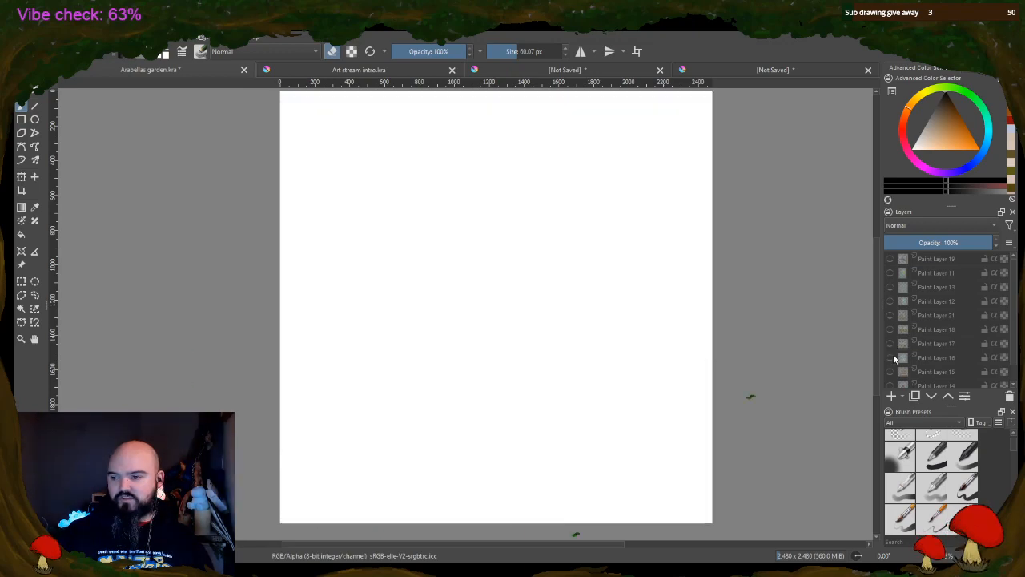
left_click(890, 357)
left_click(891, 357)
left_click(891, 372)
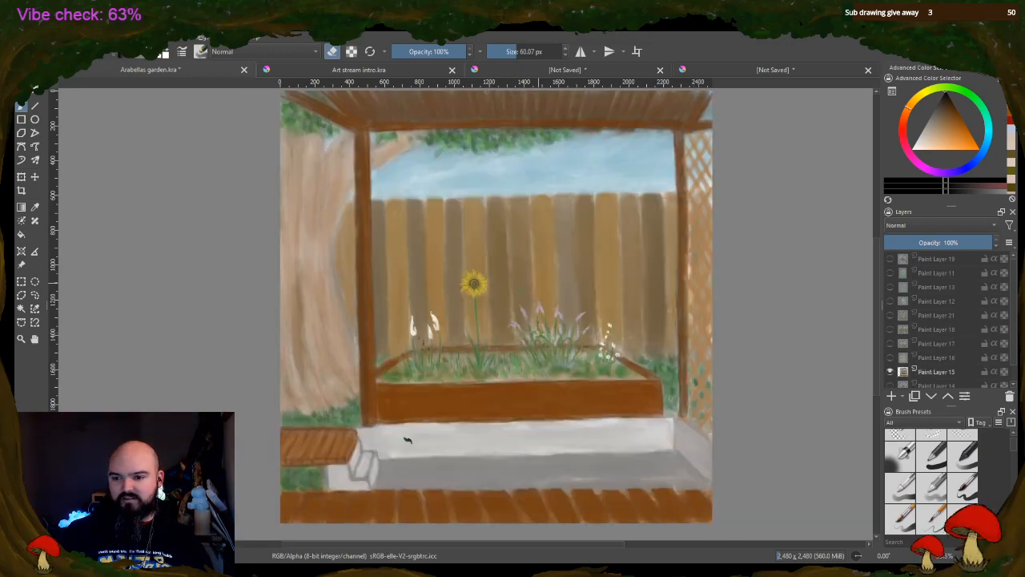
Examine the sunflower and the flower bed on Paint Layer 15 up close and in the full composition
scroll(906, 342, "down", 1)
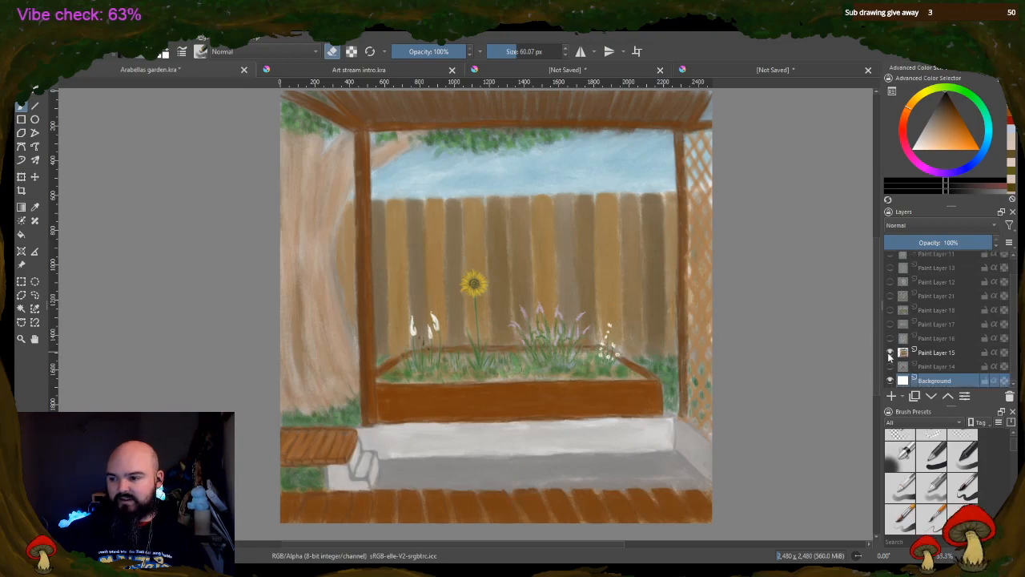
scroll(466, 290, "up", 5)
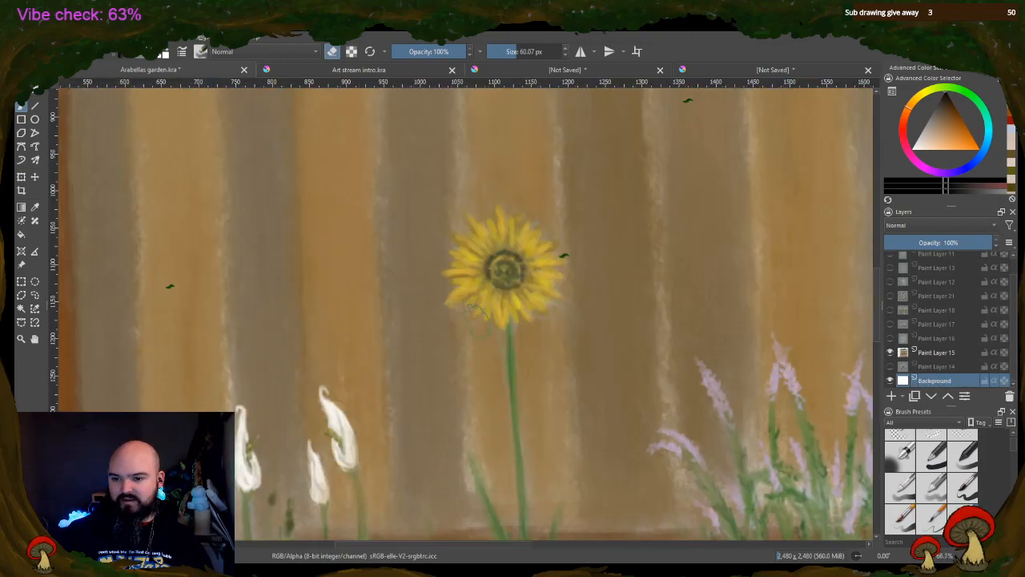
scroll(524, 276, "down", 2)
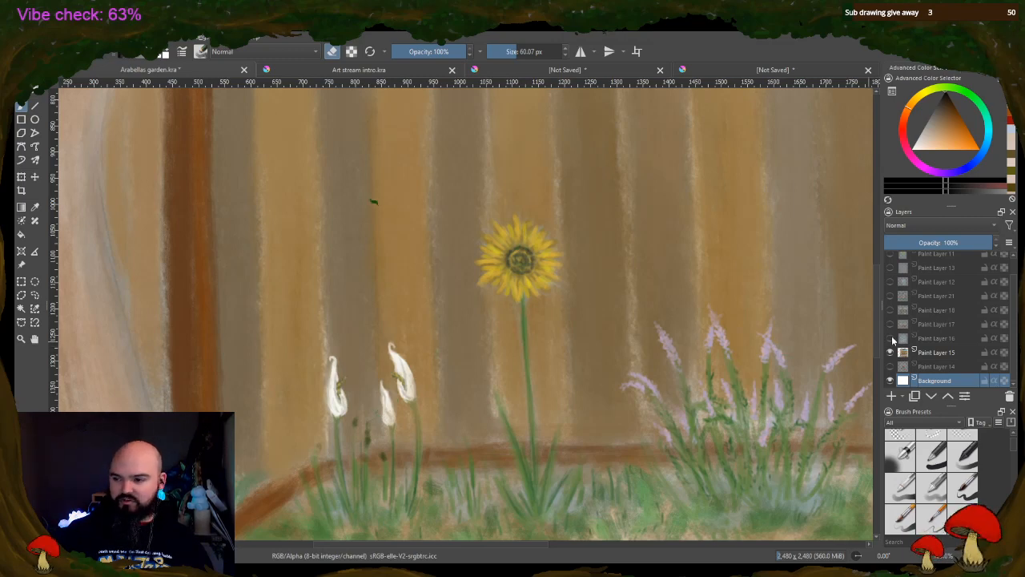
scroll(793, 427, "down", 3)
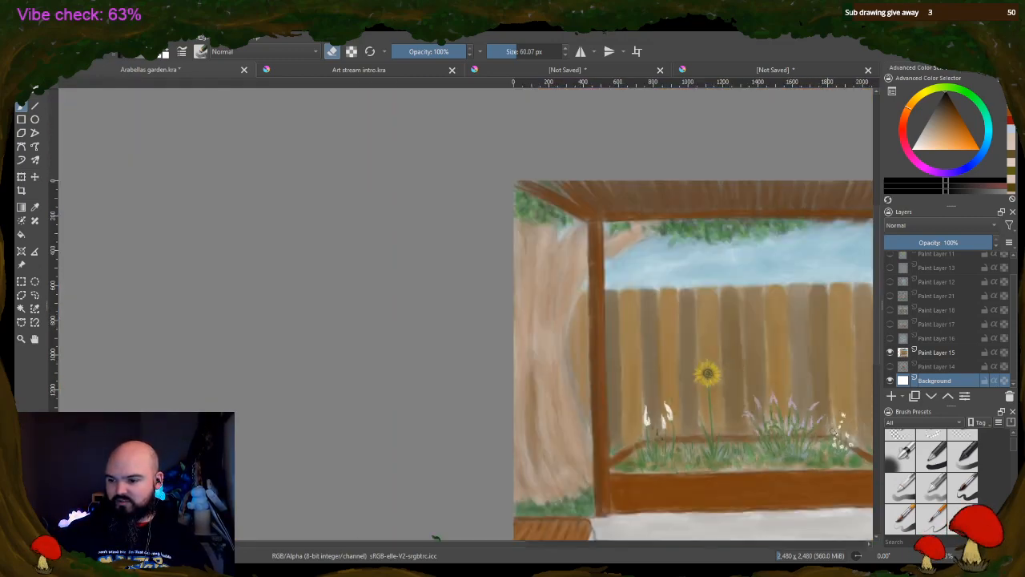
left_click_drag(514, 545, 627, 548)
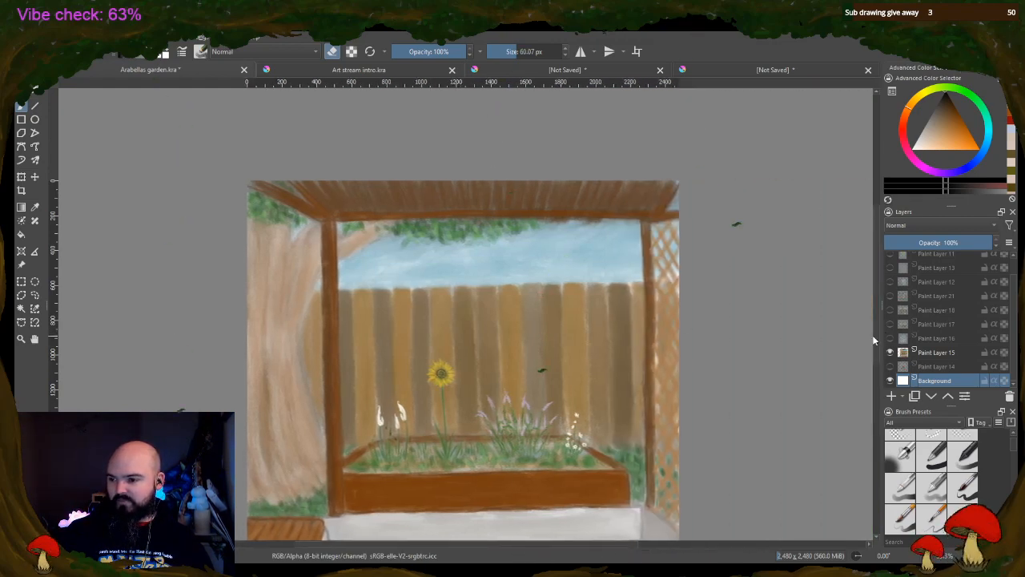
scroll(735, 224, "down", 2)
Hide Paint Layer 15 and view the red roses on Paint Layer 14
left_click(889, 352)
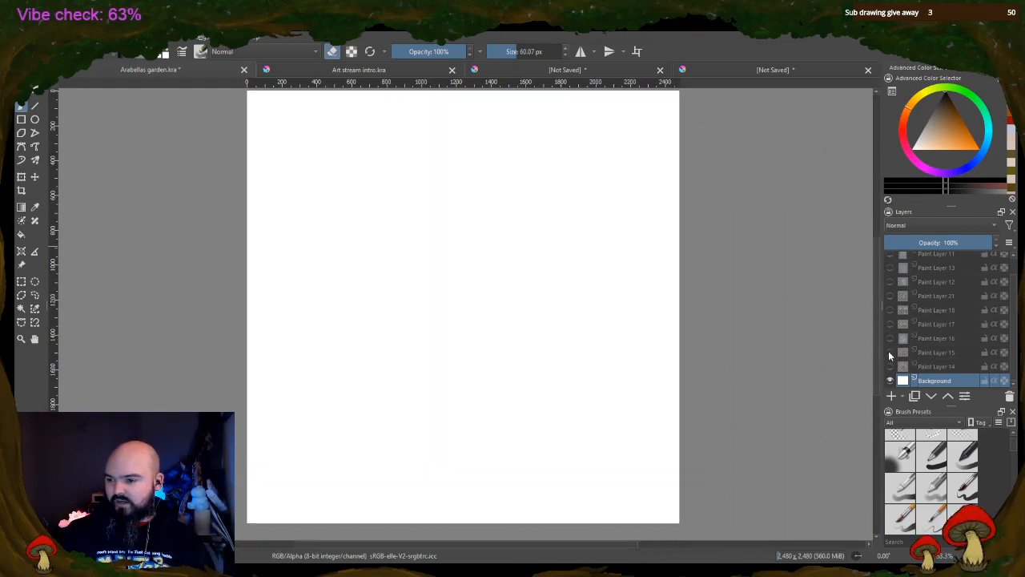
left_click(890, 366)
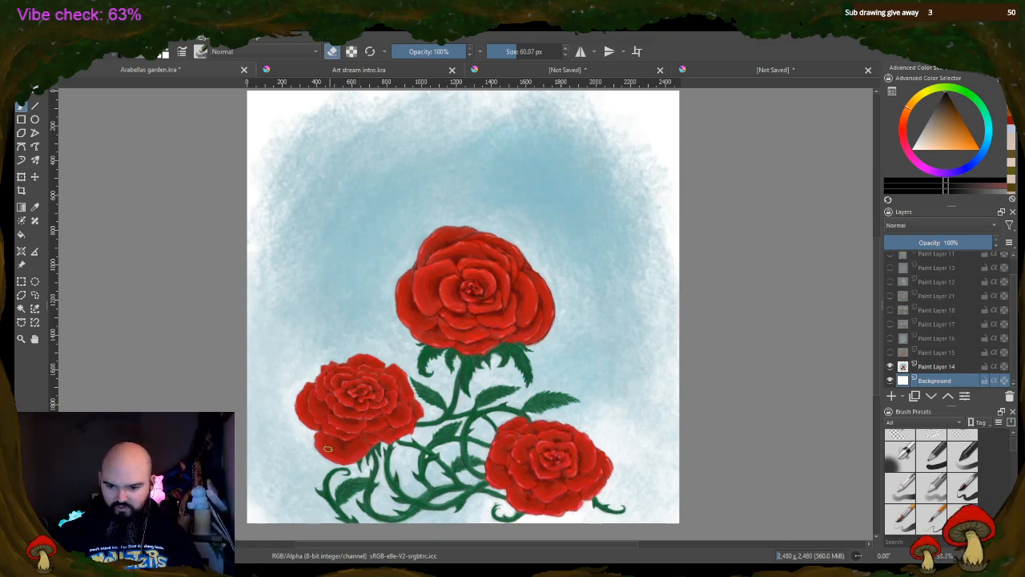
scroll(894, 354, "up", 2)
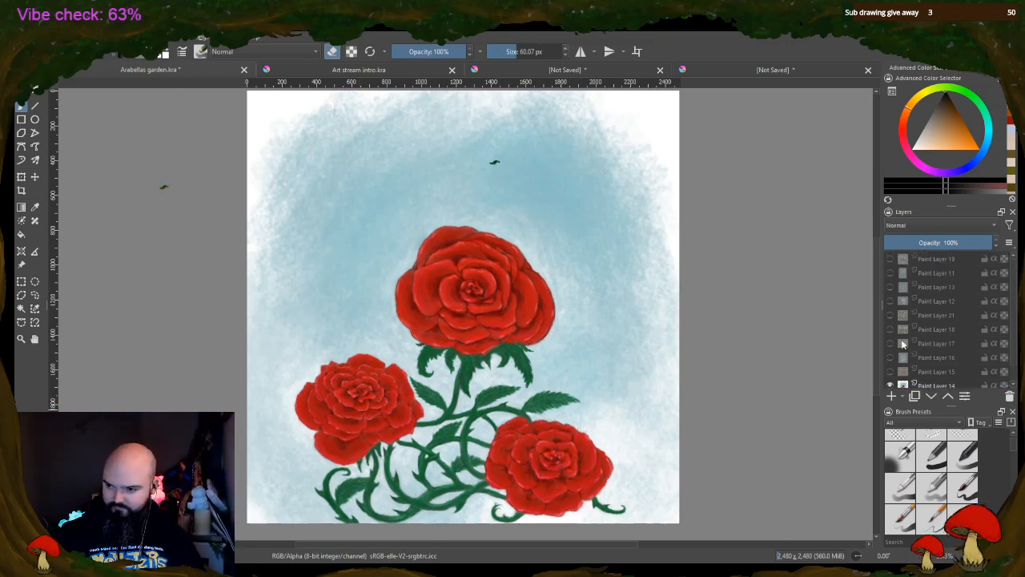
Hide Paint Layer 14, make the parrot on Paint Layer 19 visible again and save the document
left_click(889, 259)
left_click(890, 384)
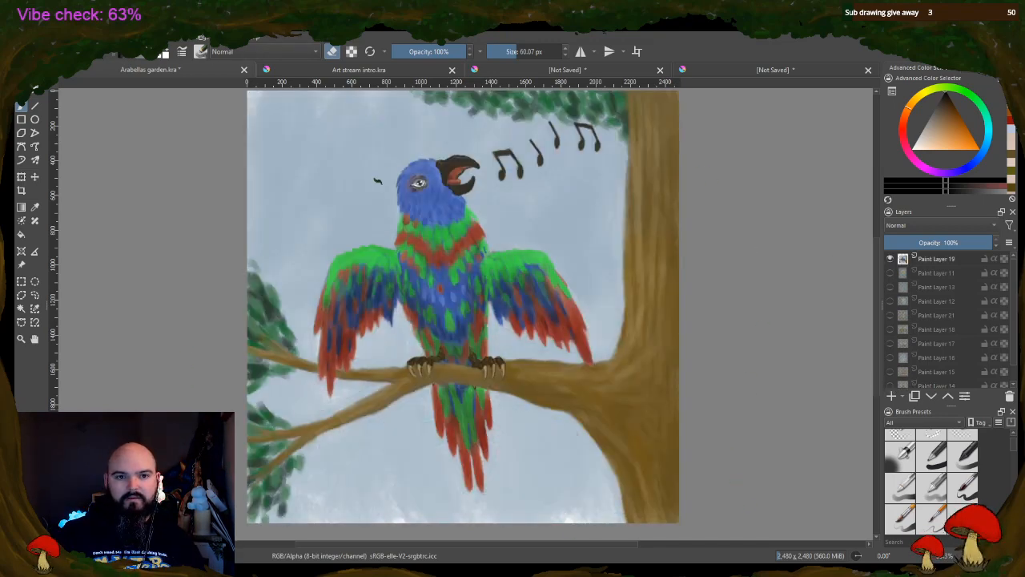
key("ctrl+s")
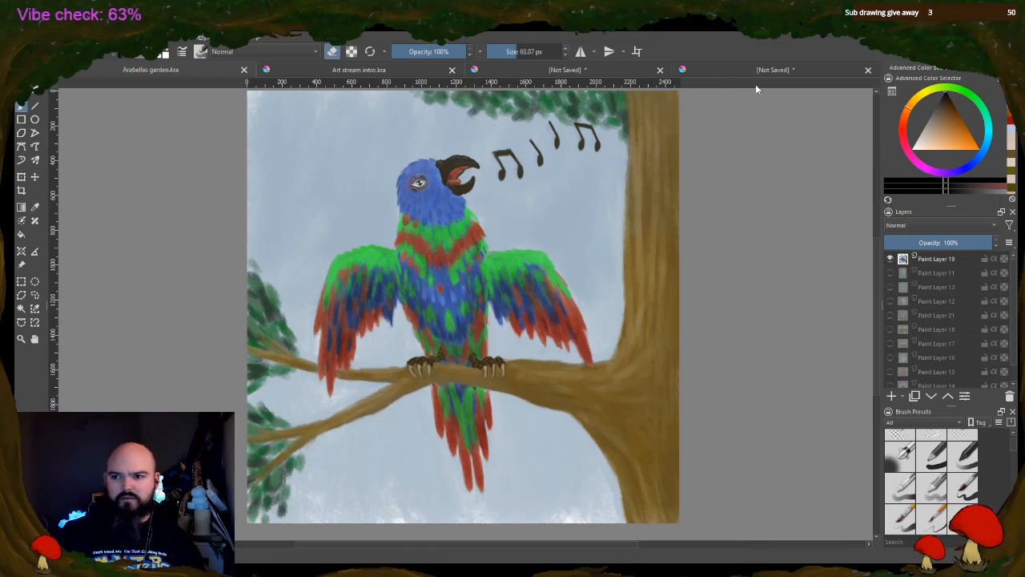
Switch to the unsaved drawing with the girl in red and sketch a second figure's legs, feet and raised forearm beside her
left_click(760, 70)
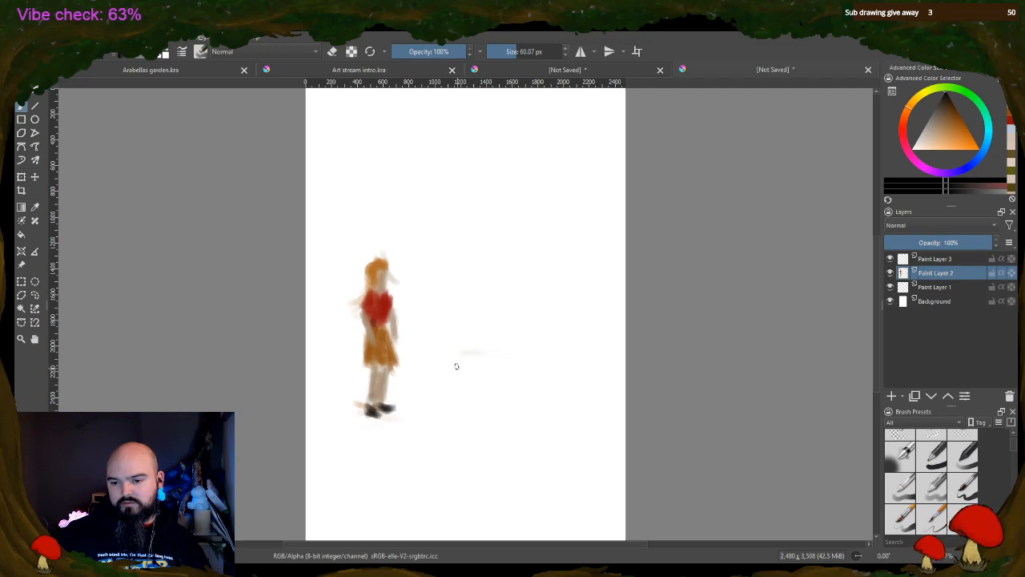
mouse_move(462, 353)
left_mouse_down()
mouse_move(464, 389)
mouse_move(490, 391)
mouse_move(484, 357)
left_mouse_up()
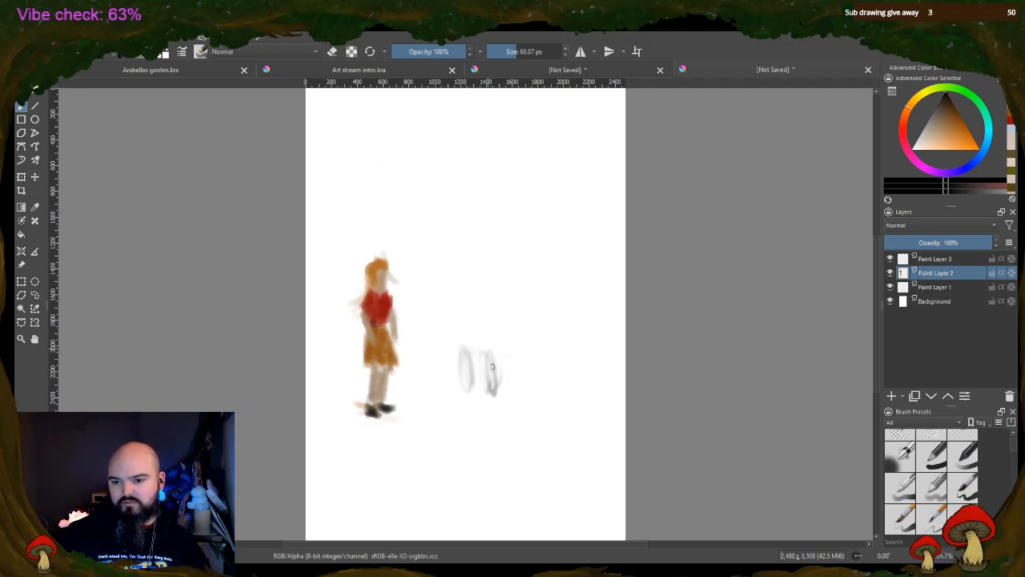
mouse_move(467, 391)
left_mouse_down()
mouse_move(468, 405)
mouse_move(502, 401)
mouse_move(465, 404)
left_mouse_up()
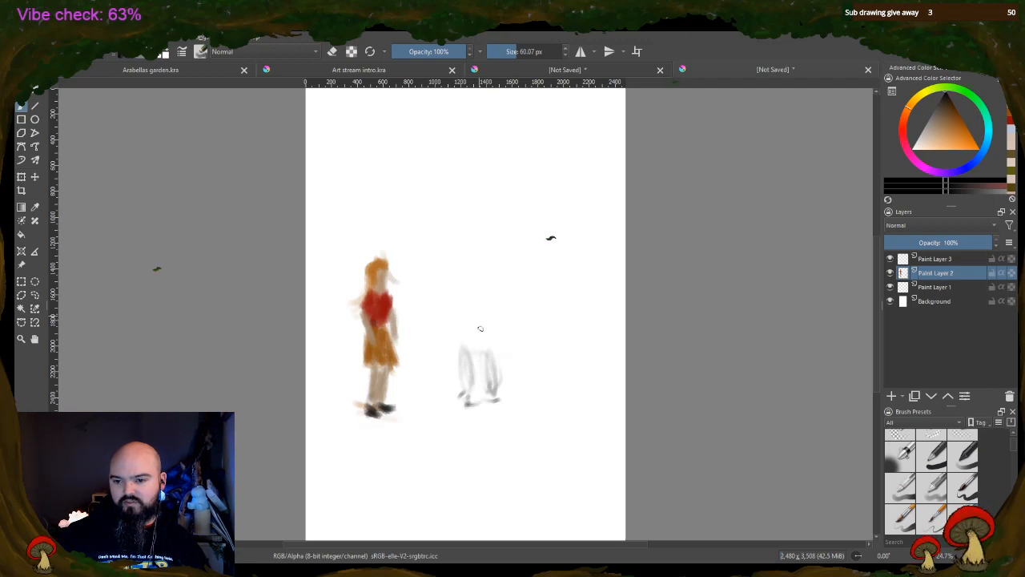
mouse_move(456, 305)
left_mouse_down()
mouse_move(462, 286)
mouse_move(465, 345)
mouse_move(477, 346)
mouse_move(479, 327)
left_mouse_up()
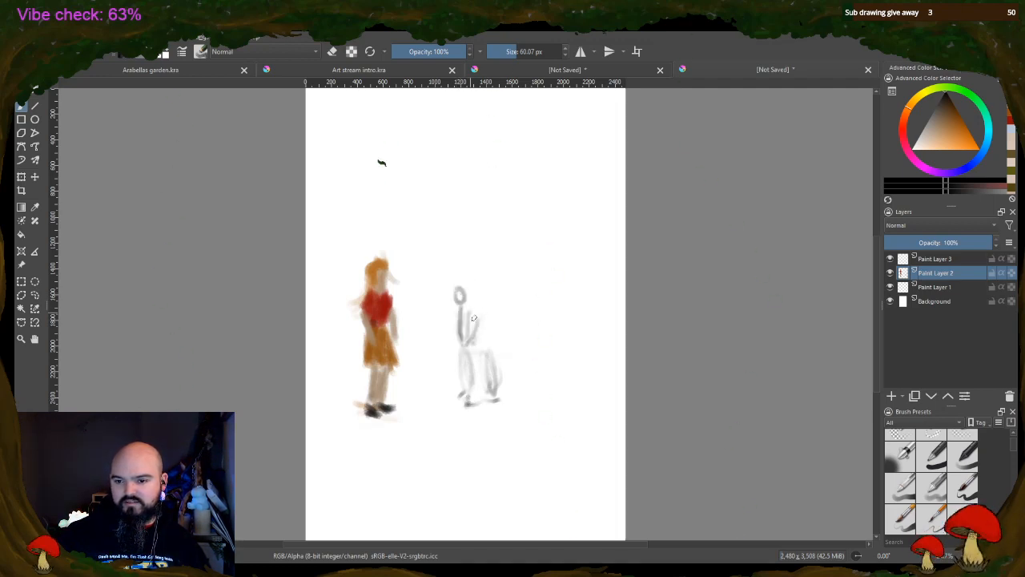
Sketch the hunched figure's head, curved back and folded arm, and darken its leg and torso outlines
mouse_move(459, 281)
left_mouse_down()
mouse_move(468, 252)
mouse_move(465, 281)
left_mouse_up()
mouse_move(463, 289)
left_mouse_down()
mouse_move(477, 293)
mouse_move(465, 256)
mouse_move(479, 287)
mouse_move(506, 301)
mouse_move(512, 336)
left_mouse_up()
mouse_move(500, 295)
left_mouse_down()
mouse_move(509, 344)
mouse_move(471, 342)
mouse_move(475, 318)
mouse_move(471, 327)
mouse_move(466, 316)
mouse_move(485, 307)
mouse_move(506, 318)
mouse_move(499, 343)
mouse_move(487, 330)
mouse_move(507, 334)
mouse_move(513, 316)
mouse_move(495, 325)
mouse_move(483, 309)
mouse_move(511, 345)
mouse_move(483, 350)
mouse_move(494, 380)
mouse_move(464, 403)
left_mouse_up()
mouse_move(473, 372)
left_mouse_down()
mouse_move(471, 383)
mouse_move(484, 347)
left_mouse_up()
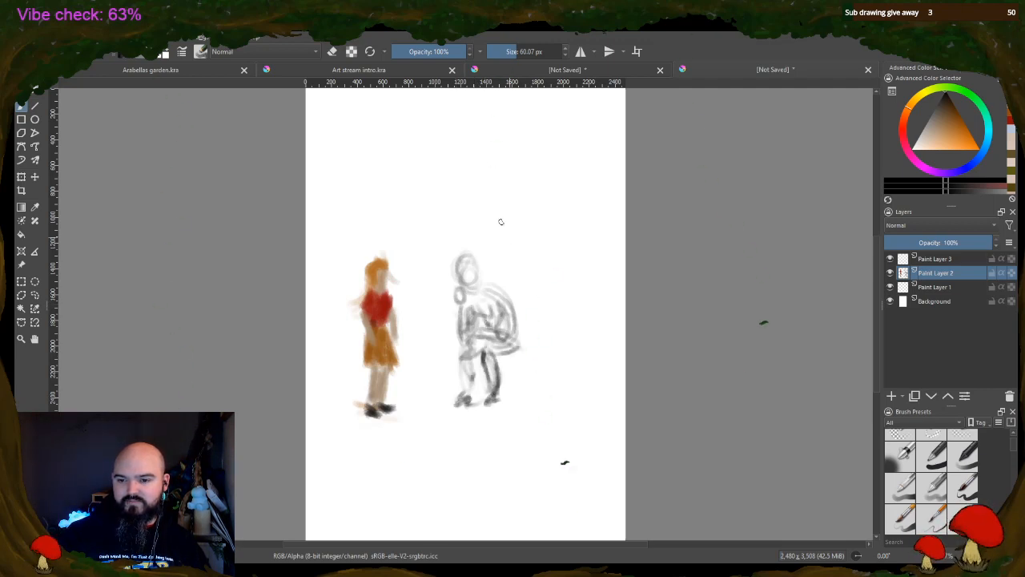
mouse_move(468, 288)
left_mouse_down()
mouse_move(503, 307)
mouse_move(470, 333)
mouse_move(500, 292)
mouse_move(508, 300)
mouse_move(474, 286)
left_mouse_up()
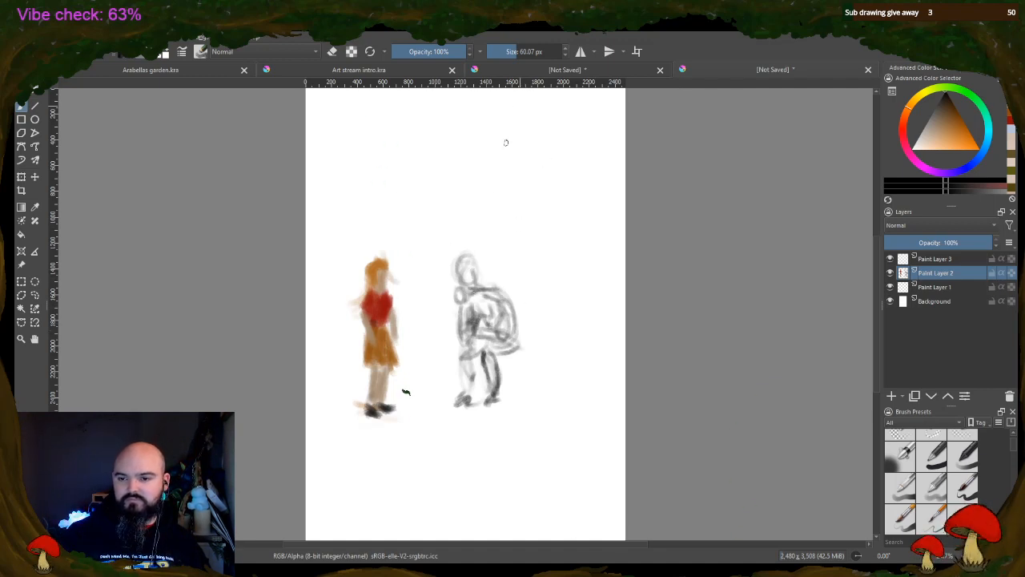
Sketch a tall third figure beside the hunched one, with an oval head, shoulders, tapered torso and two striding legs with feet
left_click_drag(529, 144, 529, 190)
mouse_move(527, 141)
left_mouse_down()
mouse_move(523, 189)
mouse_move(556, 193)
mouse_move(541, 267)
left_mouse_up()
left_click_drag(550, 200, 535, 282)
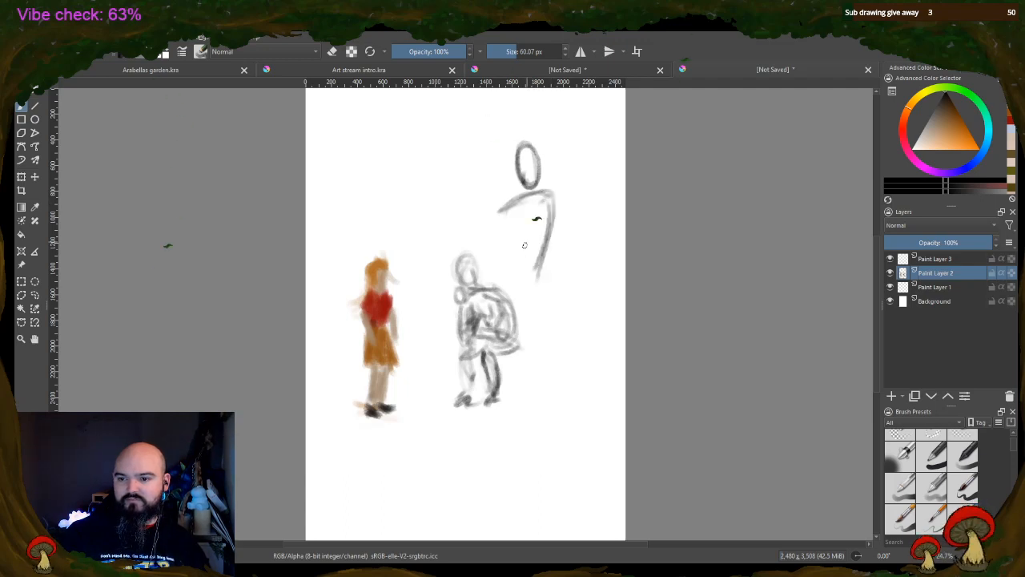
mouse_move(507, 208)
left_mouse_down()
mouse_move(534, 299)
mouse_move(553, 306)
mouse_move(535, 320)
mouse_move(569, 367)
left_mouse_up()
mouse_move(547, 306)
left_mouse_down()
mouse_move(570, 363)
mouse_move(560, 382)
mouse_move(565, 364)
mouse_move(550, 352)
mouse_move(553, 443)
left_mouse_up()
left_click_drag(527, 303, 515, 356)
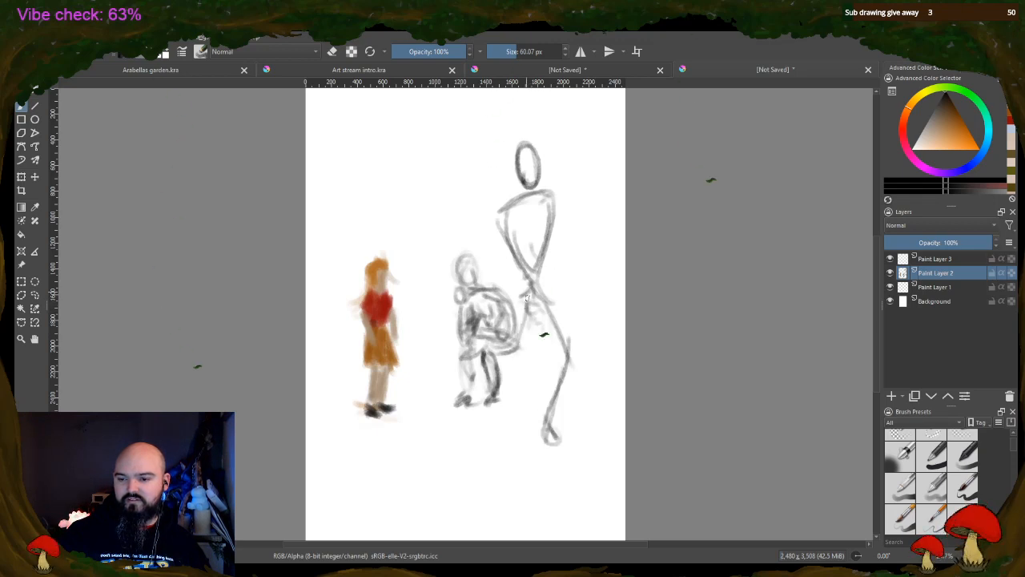
mouse_move(527, 308)
left_mouse_down()
mouse_move(512, 394)
mouse_move(485, 449)
left_mouse_up()
mouse_move(500, 412)
left_mouse_down()
mouse_move(481, 448)
mouse_move(494, 454)
left_mouse_up()
Sketch the tall figure's bent arm and lowered arm with hand, adding a torso centre line and sweeping shoulder curves
mouse_move(499, 217)
left_mouse_down()
mouse_move(464, 235)
mouse_move(455, 268)
mouse_move(485, 277)
left_mouse_up()
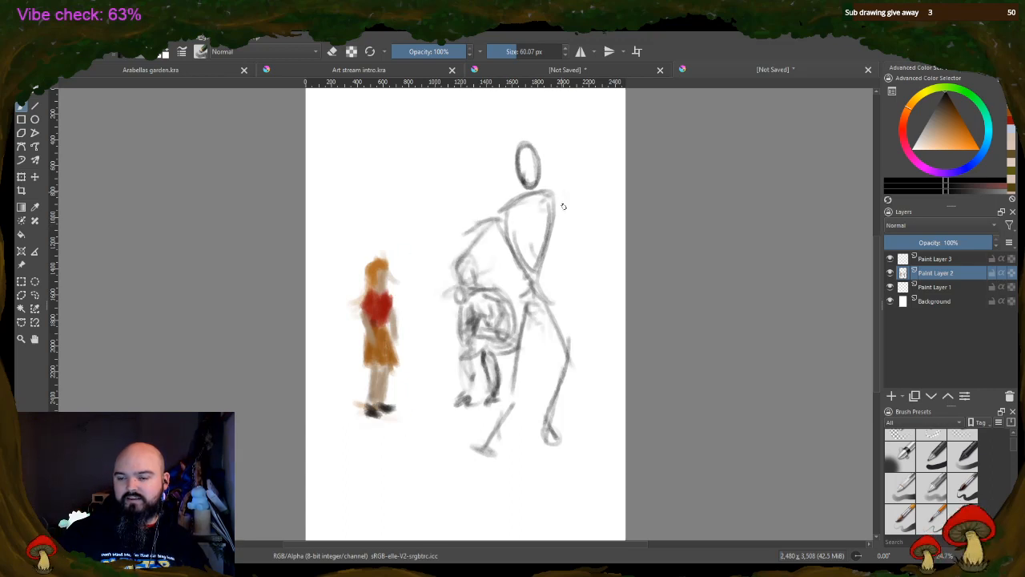
mouse_move(553, 192)
left_mouse_down()
mouse_move(556, 261)
mouse_move(602, 309)
left_mouse_up()
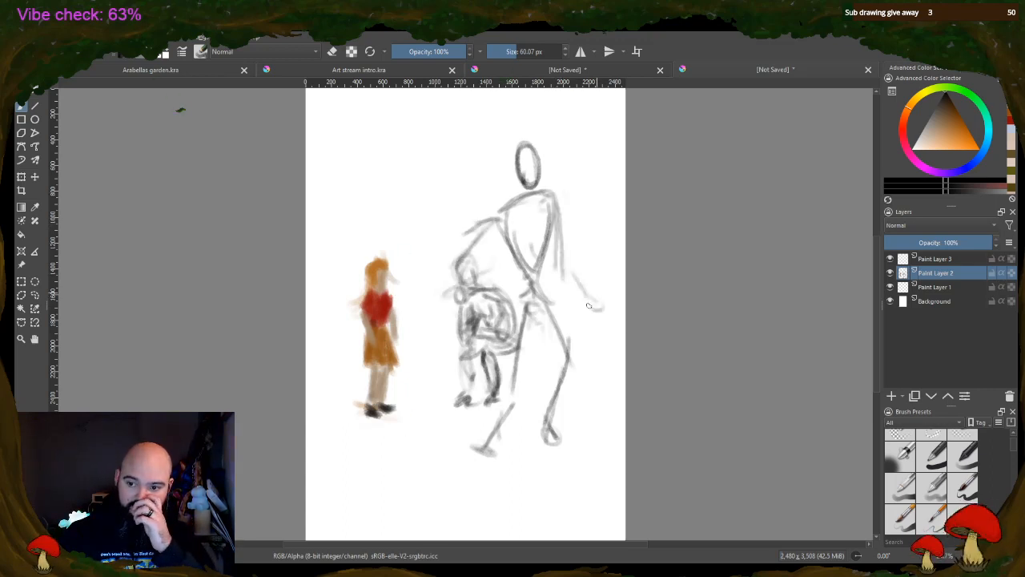
left_click_drag(463, 280, 537, 268)
left_click_drag(477, 232, 533, 196)
mouse_move(570, 189)
left_mouse_down()
mouse_move(518, 219)
mouse_move(568, 201)
mouse_move(523, 280)
left_mouse_up()
left_click_drag(453, 235, 579, 187)
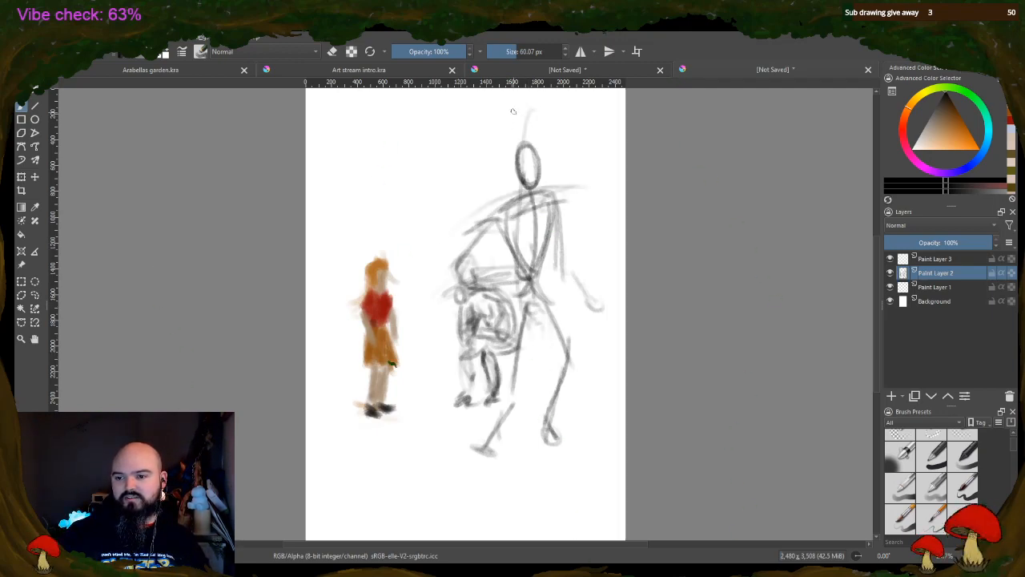
Sketch curved guide lines across the tall figure's thighs and lower legs, plus faint strokes out beyond its bent arm
mouse_move(533, 156)
left_mouse_down()
mouse_move(525, 284)
mouse_move(501, 373)
mouse_move(562, 329)
left_mouse_up()
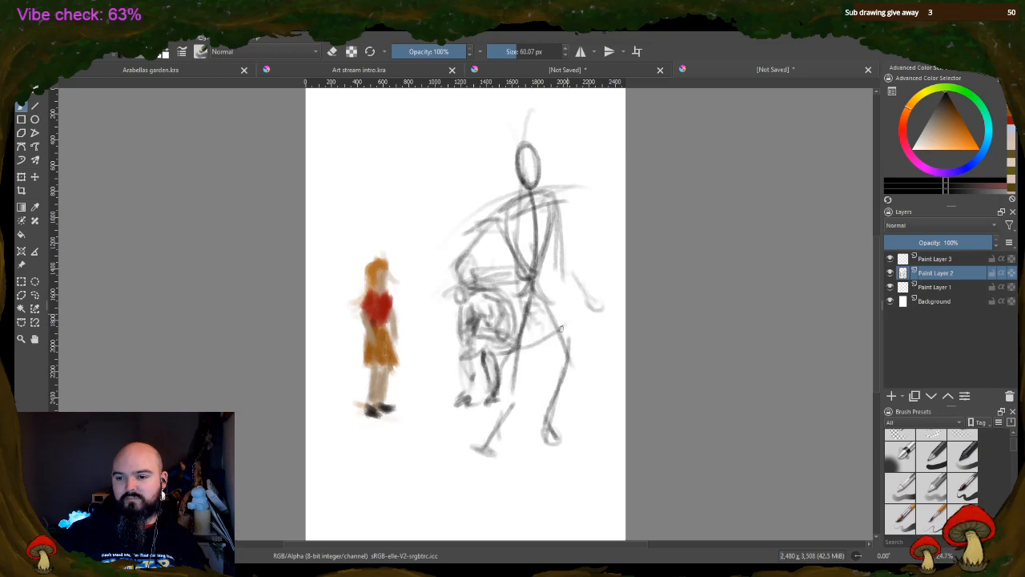
left_click_drag(561, 386, 526, 401)
left_click_drag(592, 367, 497, 401)
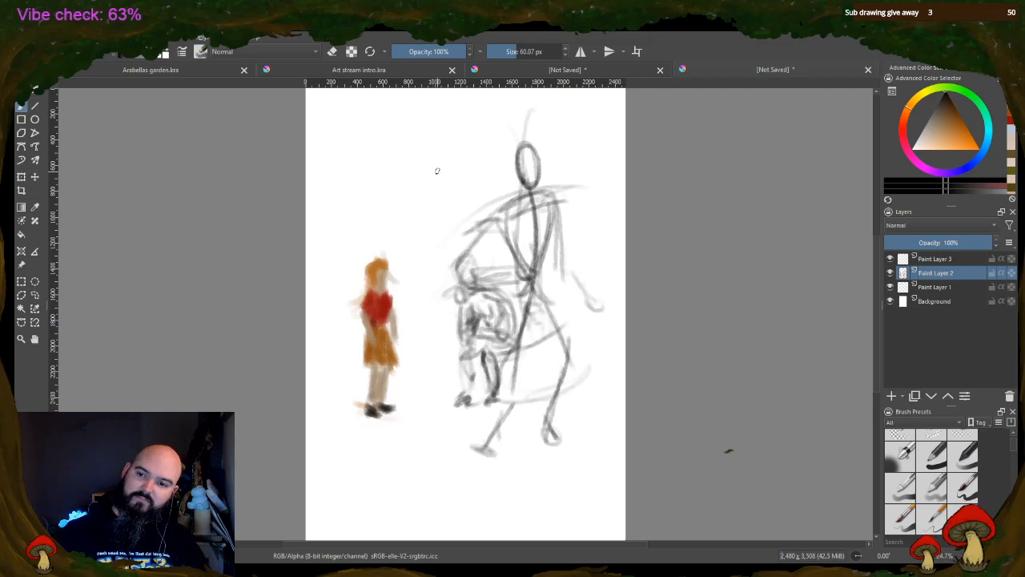
left_click_drag(444, 189, 449, 217)
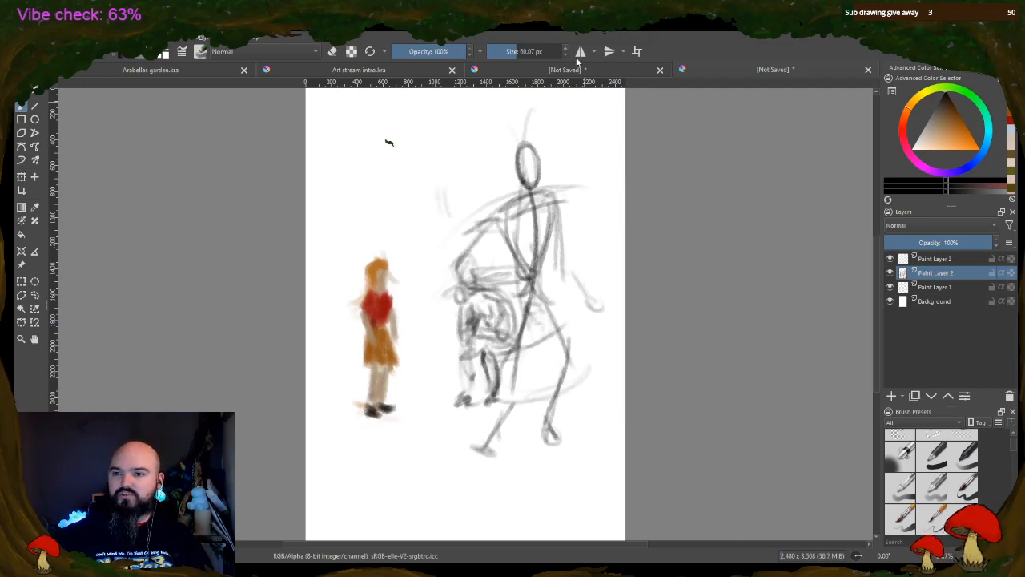
Switch to the unsaved greyscale drawing of the seated bearded man and set the brush size to 11.22 px for his face
left_click(628, 71)
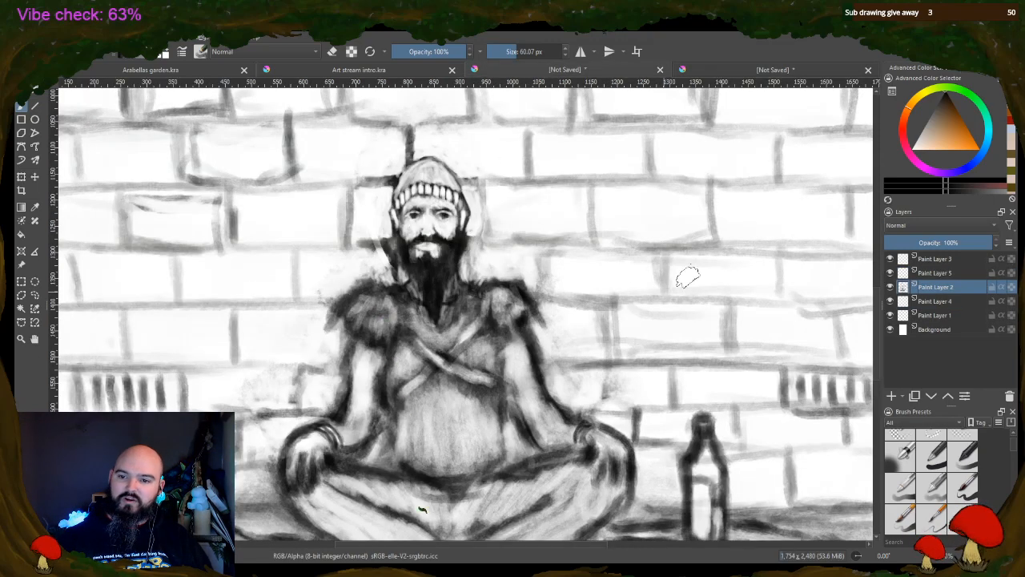
scroll(403, 225, "up", 3)
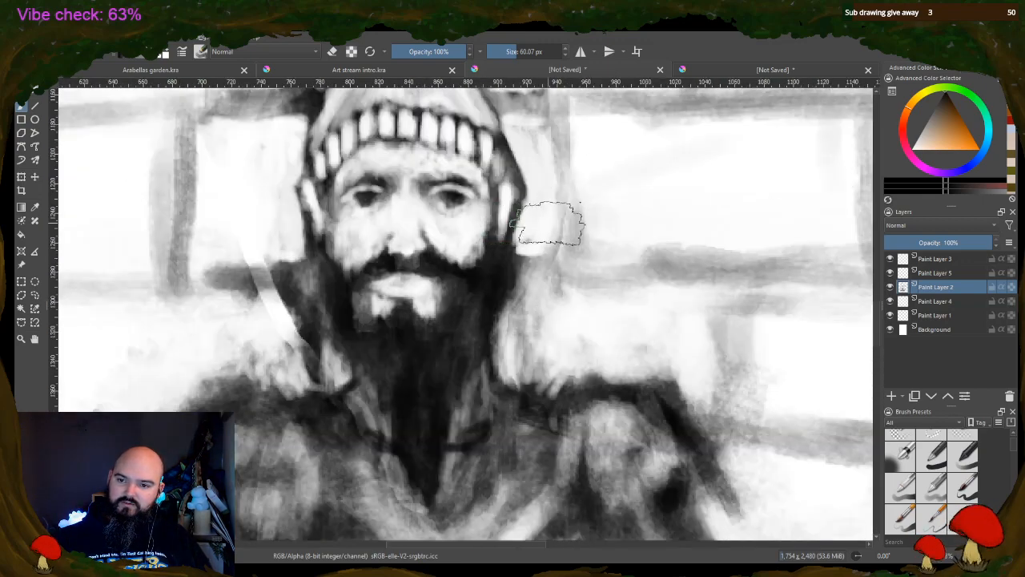
scroll(466, 210, "down", 2)
scroll(465, 224, "up", 4)
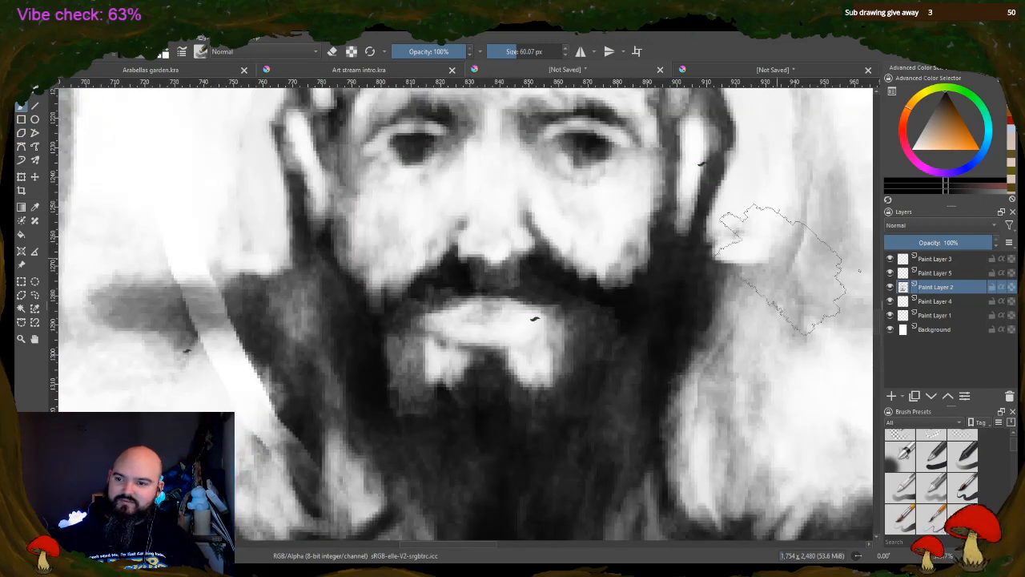
mouse_move(879, 329)
left_mouse_down()
mouse_move(881, 316)
mouse_move(881, 324)
left_mouse_up()
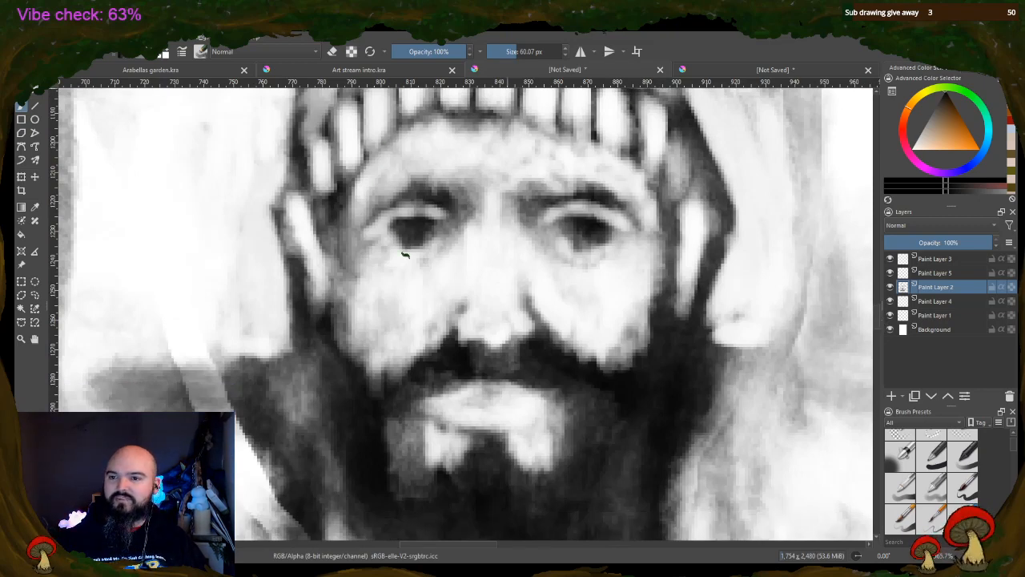
left_click(505, 51)
left_click(502, 51)
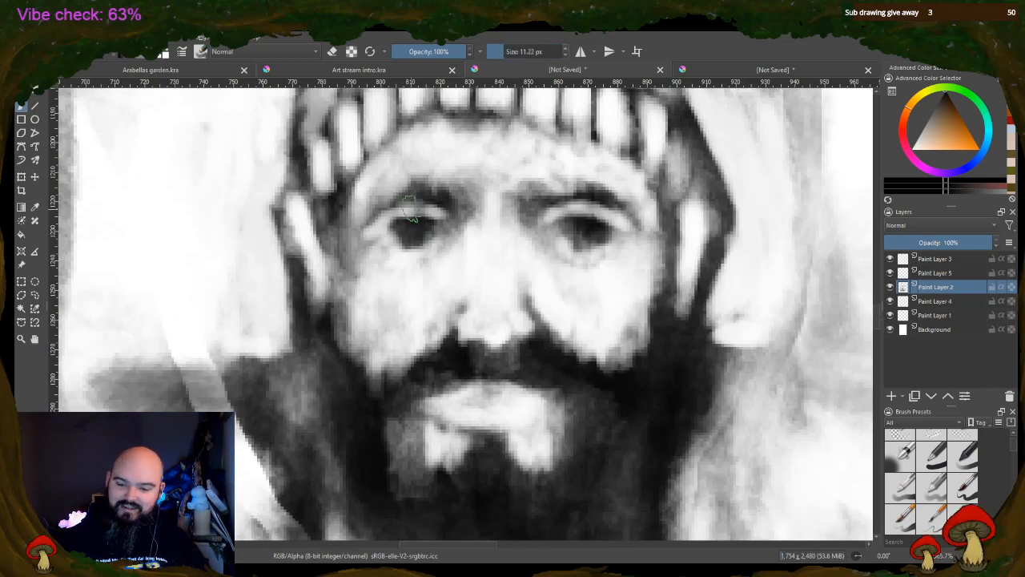
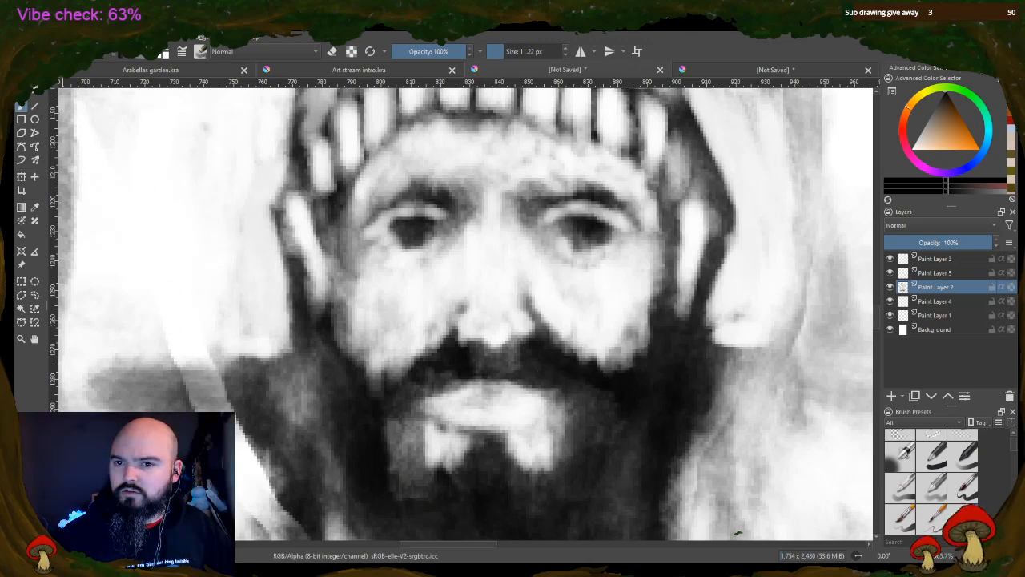
Dab a test mark on the man's forehead and erase it with the brush in eraser mode at 2.36 px
left_click_drag(455, 165, 442, 160)
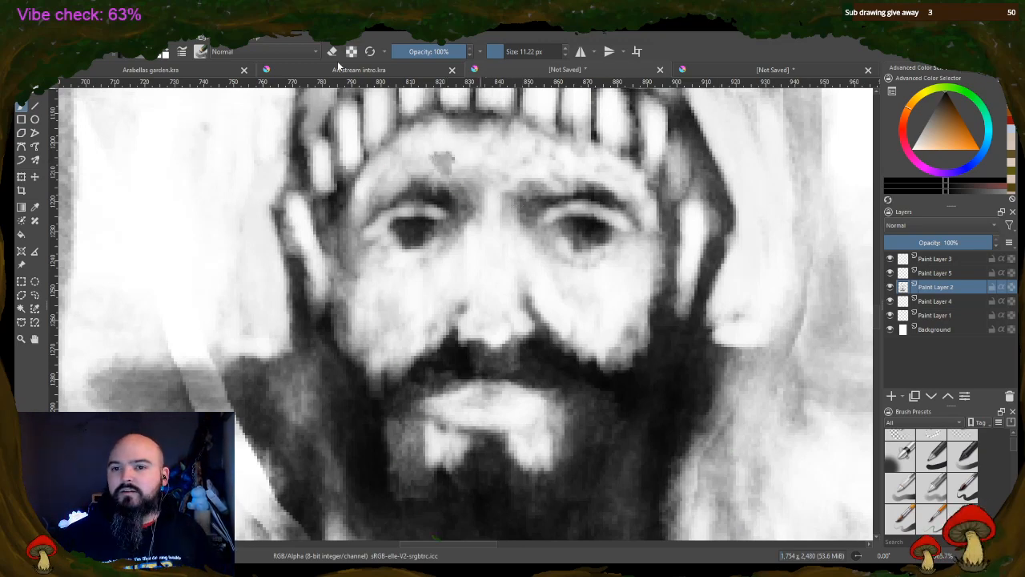
key("e")
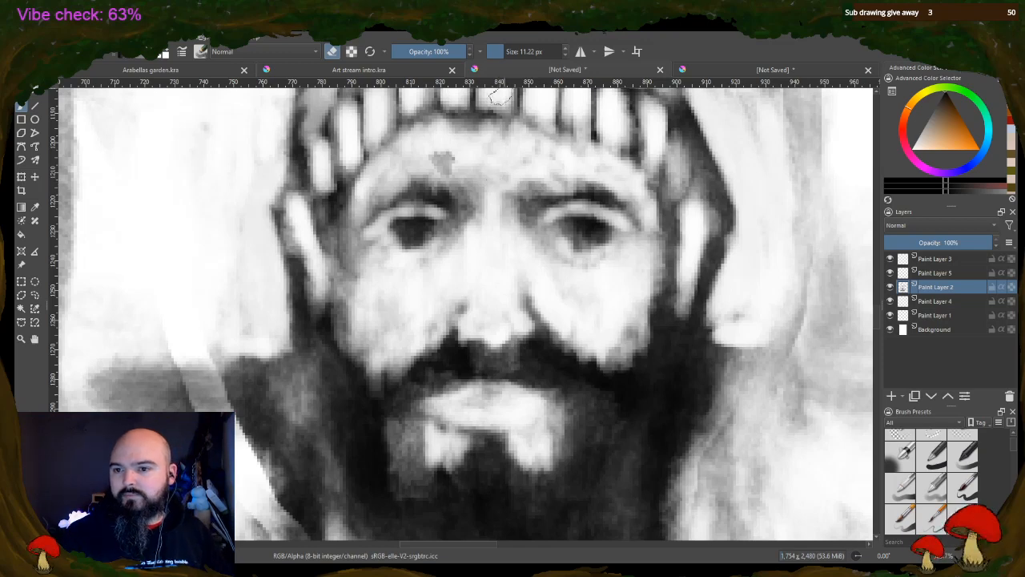
left_click(503, 50)
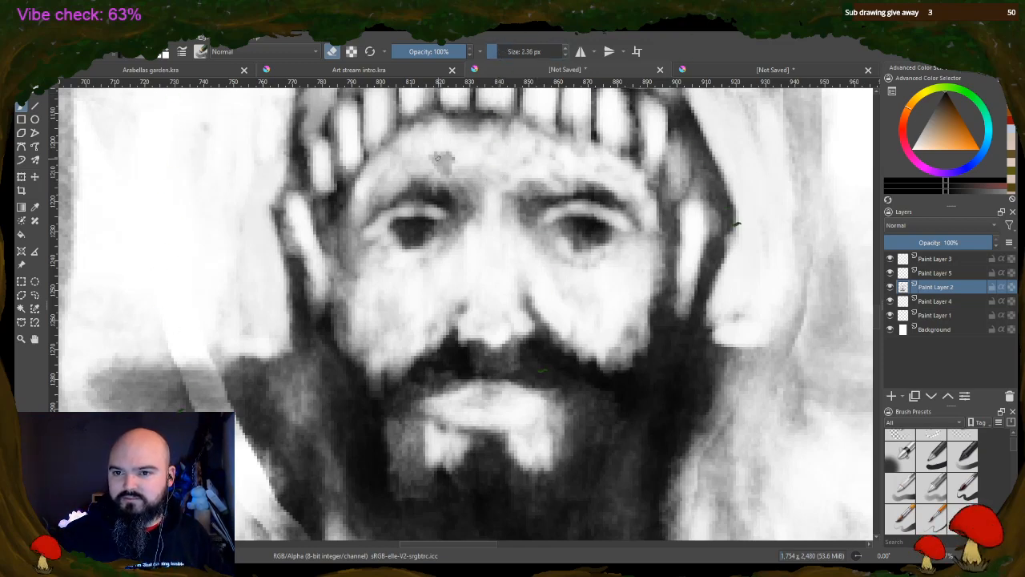
mouse_move(435, 148)
left_mouse_down()
mouse_move(449, 164)
mouse_move(429, 150)
left_mouse_up()
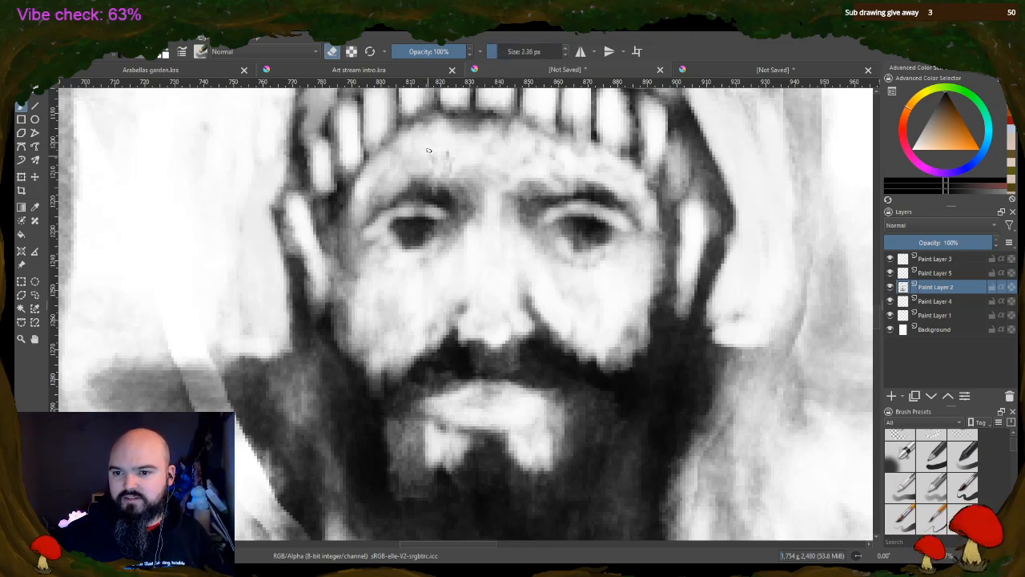
Erase tiny highlights into both of the man's eyes, undo the last stroke, and paint fine shading along the lower eyelids
left_click_drag(400, 226, 403, 233)
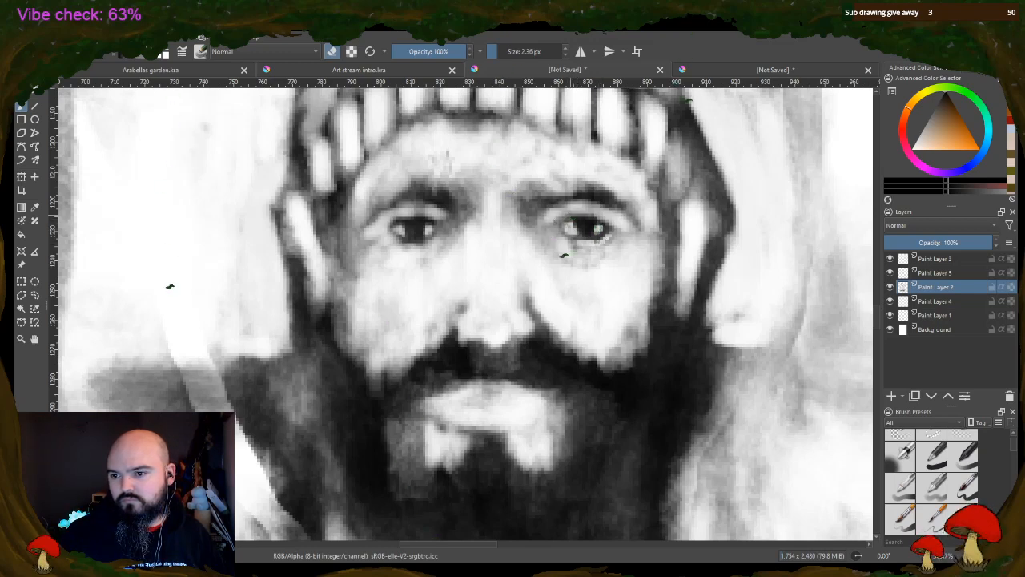
key("ctrl+z")
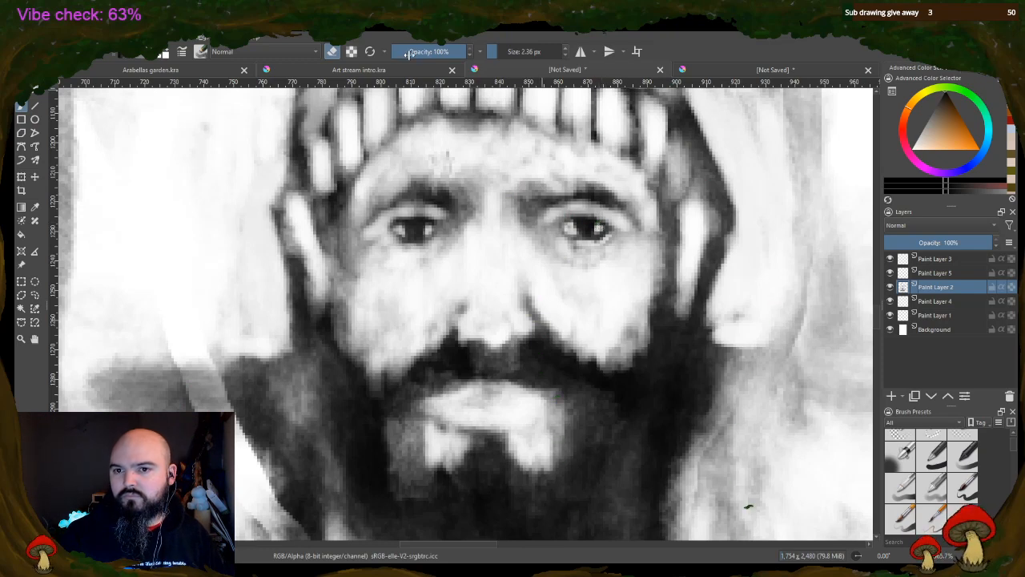
left_click(336, 53)
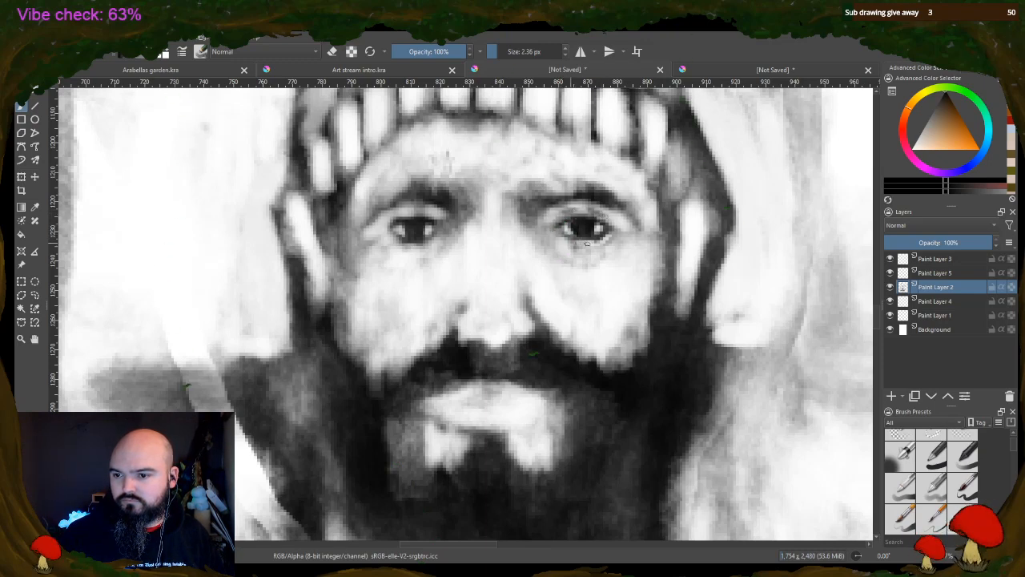
mouse_move(587, 244)
left_mouse_down()
mouse_move(598, 245)
mouse_move(570, 244)
mouse_move(608, 241)
mouse_move(572, 246)
left_mouse_up()
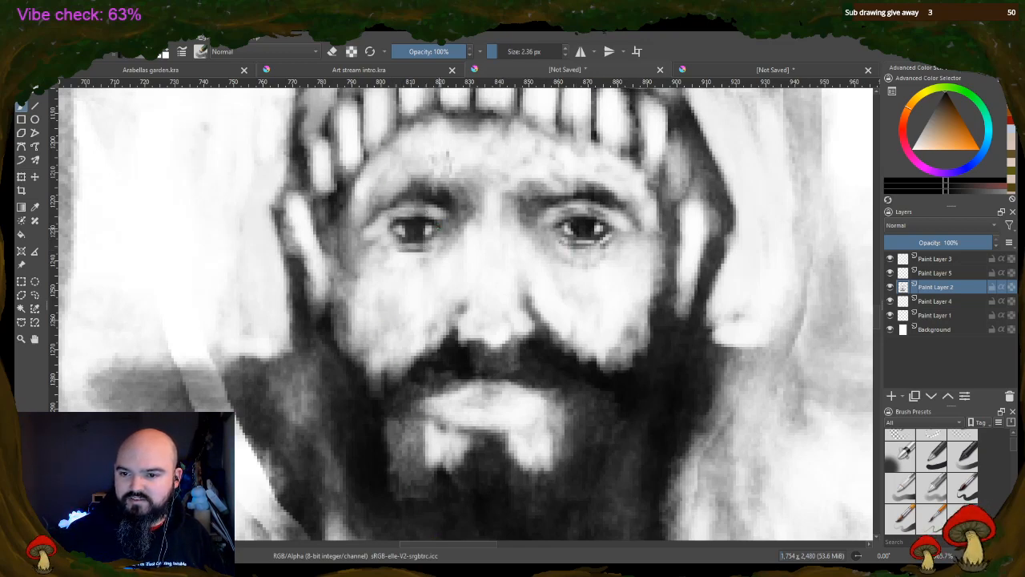
Define the nostrils and the creases between the eyebrows, and add small dark marks beneath the outer corners of the eyes
left_click_drag(467, 307, 458, 330)
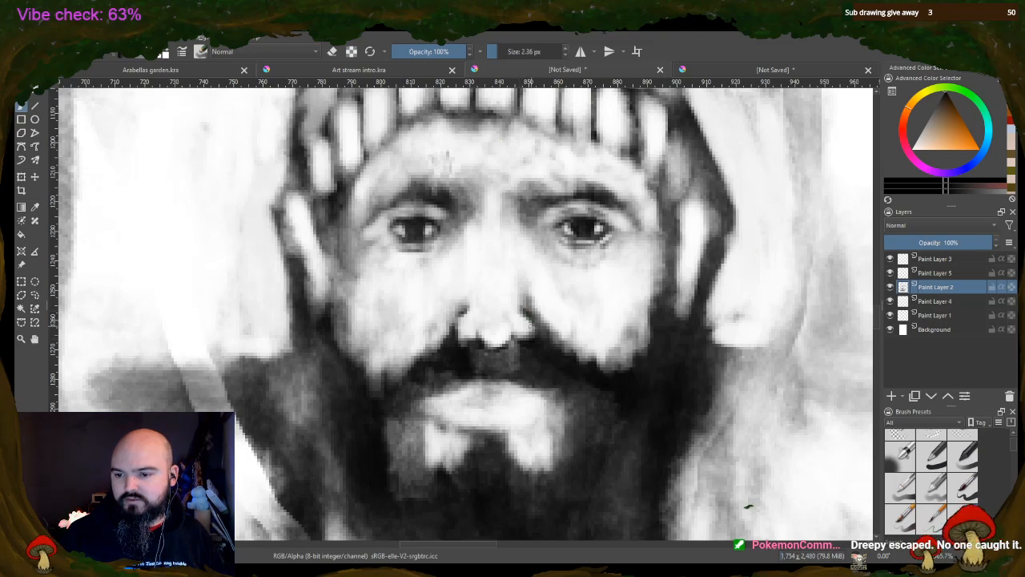
left_click(332, 51)
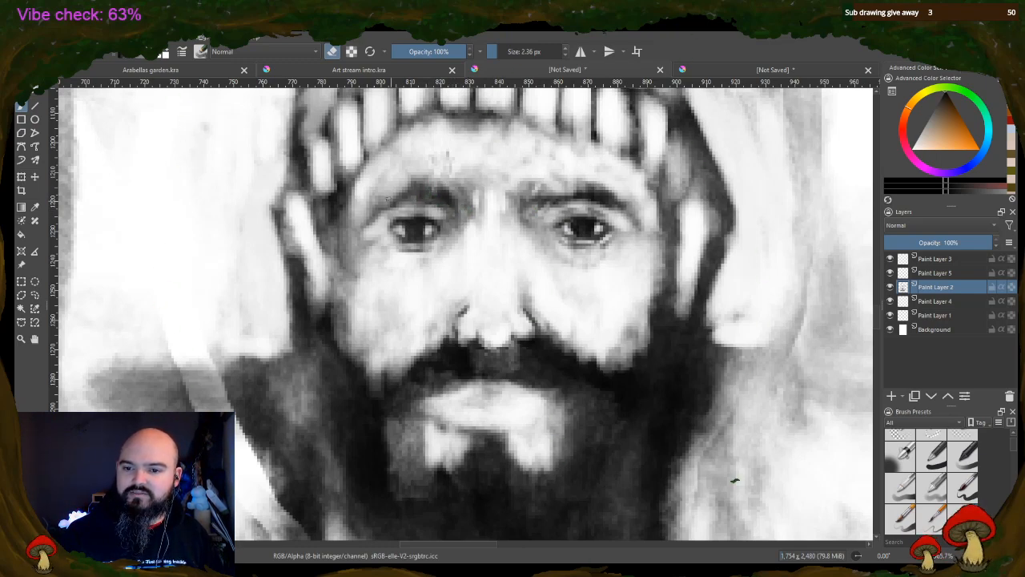
key("e")
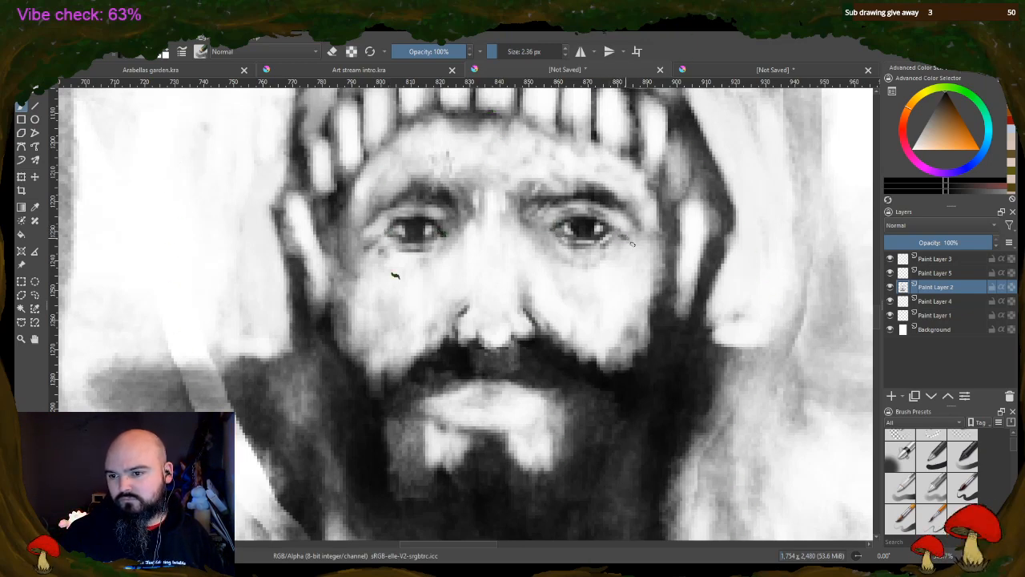
left_click_drag(626, 243, 623, 240)
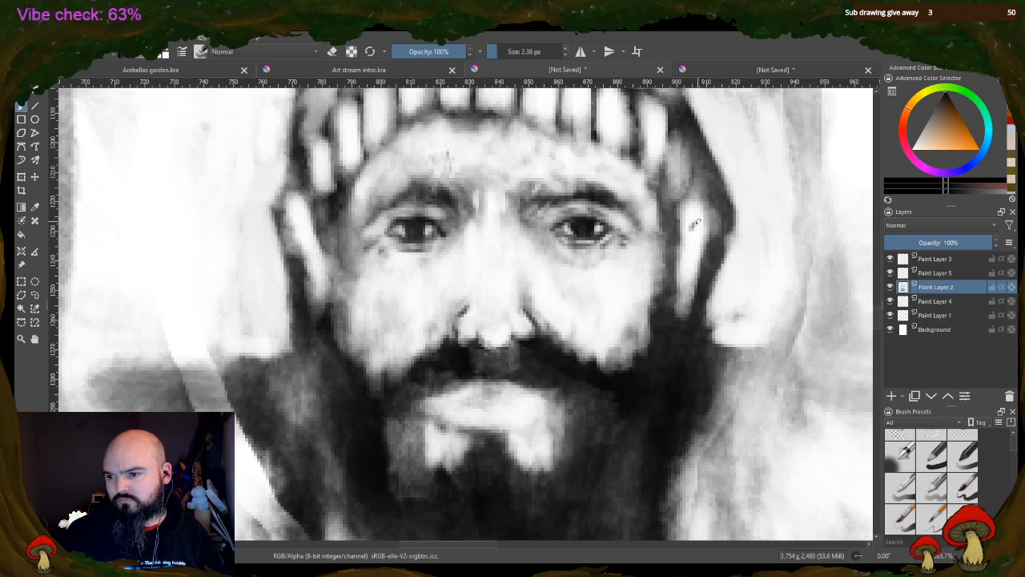
Paint thin dark inner-fold details down the length of both ears
mouse_move(695, 225)
left_mouse_down()
mouse_move(686, 291)
mouse_move(691, 280)
left_mouse_up()
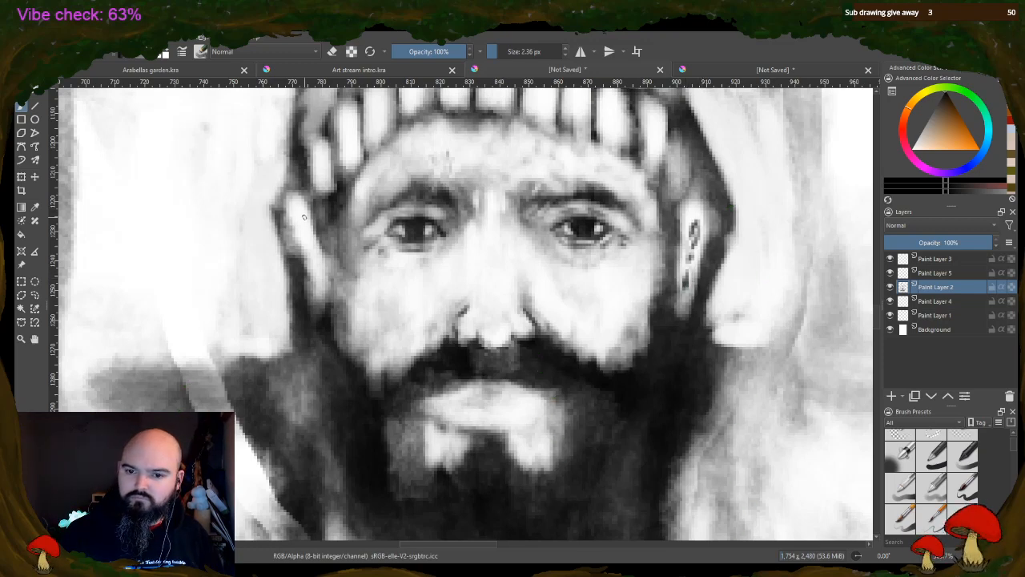
left_click_drag(304, 213, 303, 238)
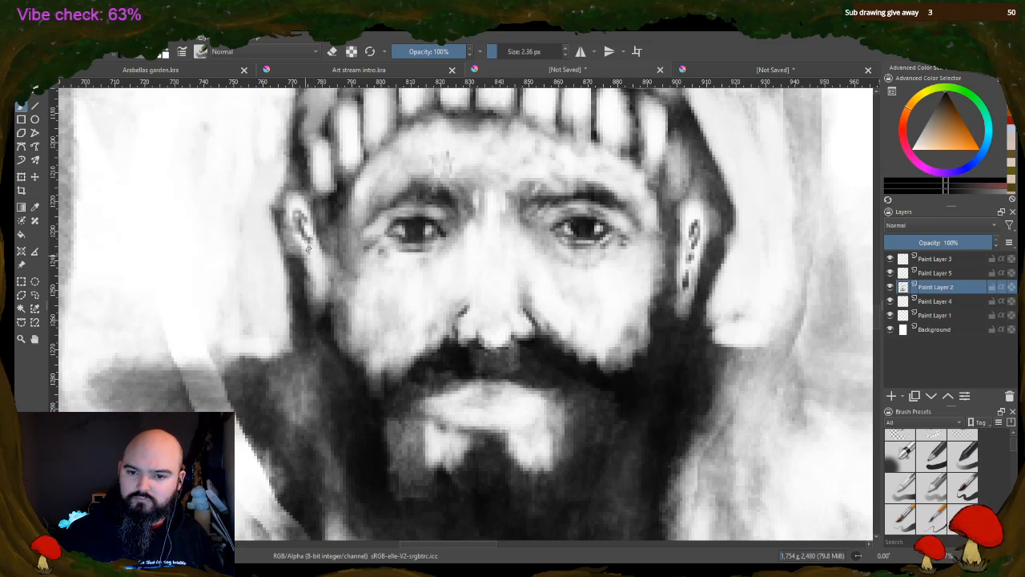
left_click_drag(319, 271, 319, 284)
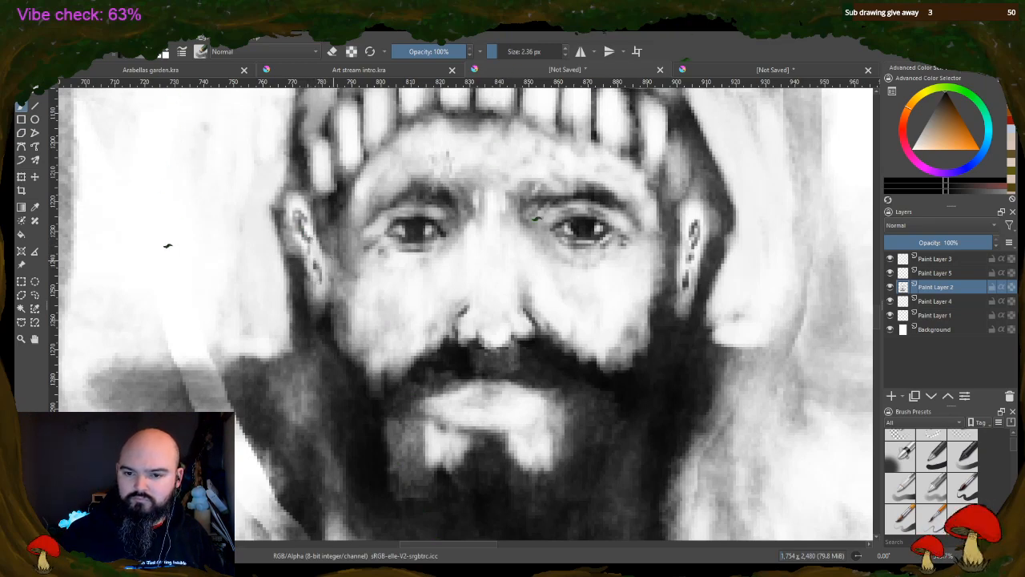
Darken the hair beside the man's ear and temple and outline the nearby ribs of the hat's knitted band
left_click_drag(329, 239, 338, 282)
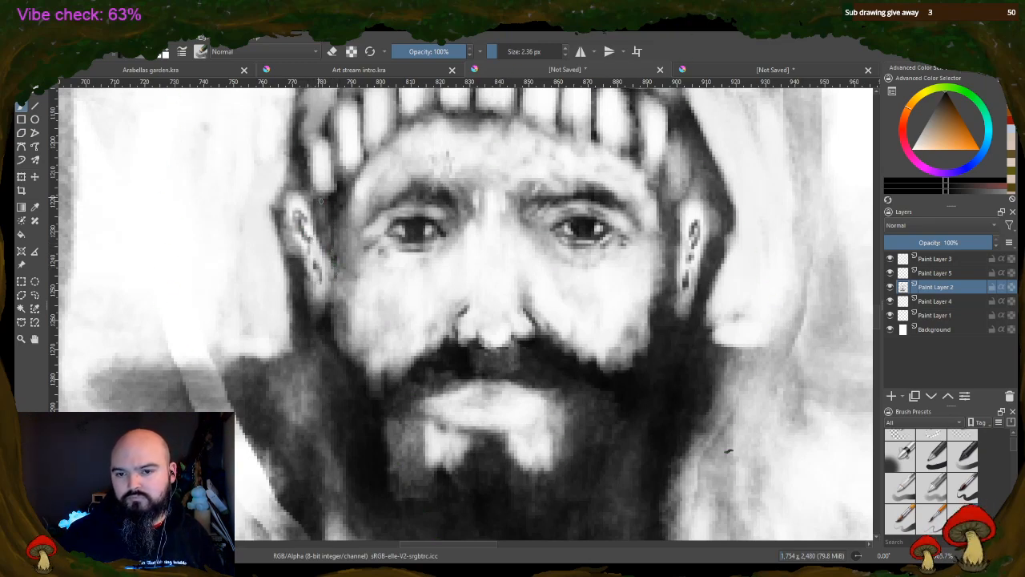
mouse_move(309, 162)
left_mouse_down()
mouse_move(322, 199)
mouse_move(312, 147)
mouse_move(335, 184)
left_mouse_up()
left_click_drag(331, 127, 336, 183)
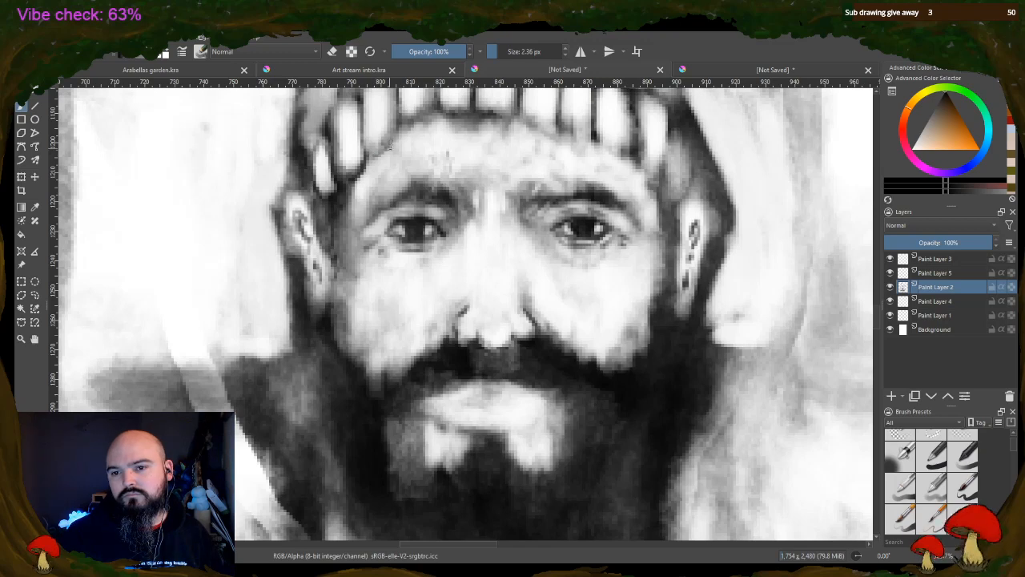
left_click_drag(390, 150, 399, 131)
left_click_drag(390, 146, 367, 154)
mouse_move(367, 145)
left_mouse_down()
mouse_move(367, 119)
mouse_move(369, 152)
left_mouse_up()
left_click_drag(381, 134, 367, 153)
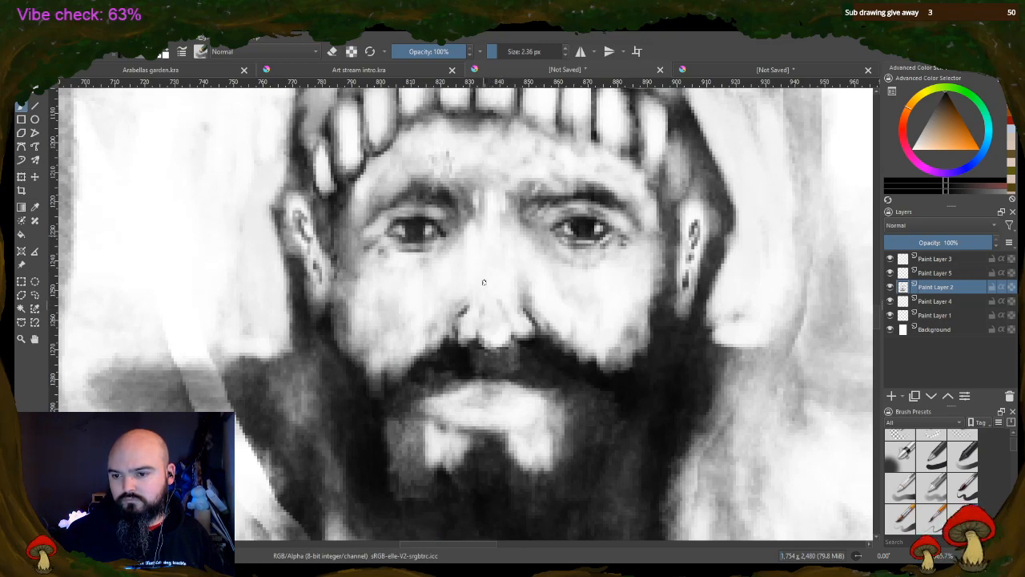
Add fine lines along the nose bridge and lips, and erase light texture into the moustache and the beard around the chin
left_click_drag(485, 238, 484, 286)
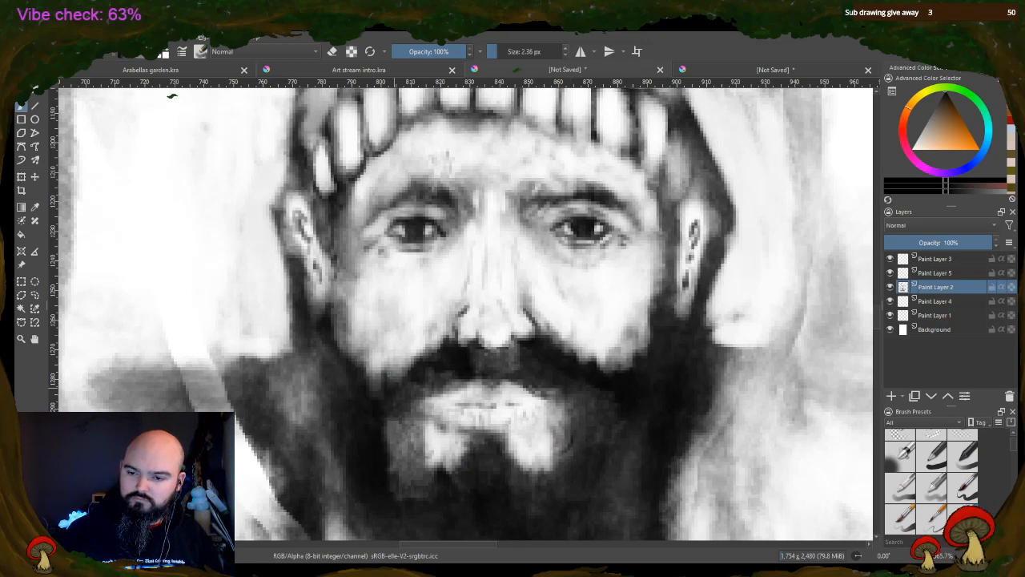
left_click(332, 51)
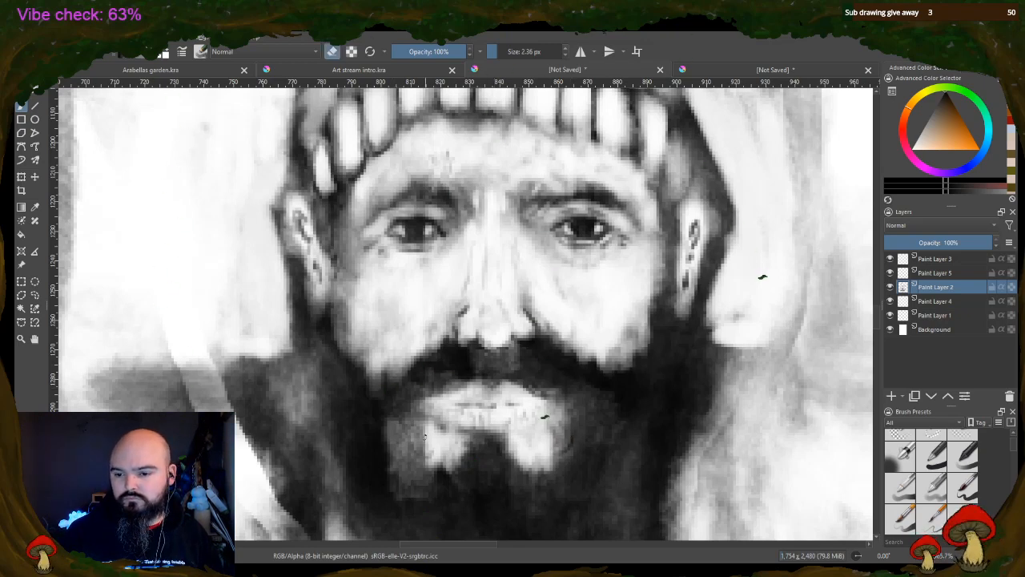
mouse_move(421, 426)
left_mouse_down()
mouse_move(419, 456)
mouse_move(420, 430)
left_mouse_up()
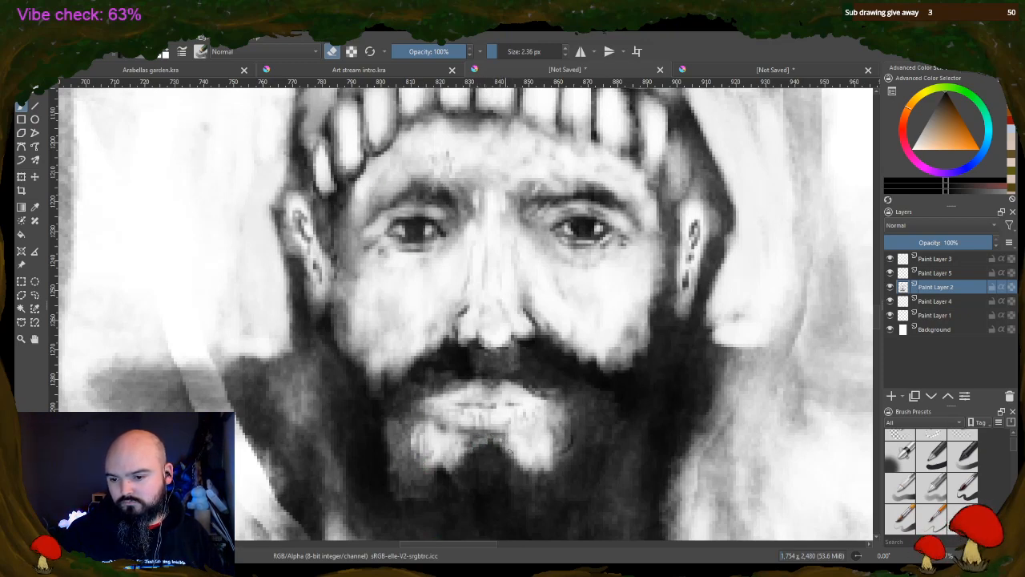
mouse_move(465, 463)
left_mouse_down()
mouse_move(468, 483)
mouse_move(527, 478)
mouse_move(564, 429)
left_mouse_up()
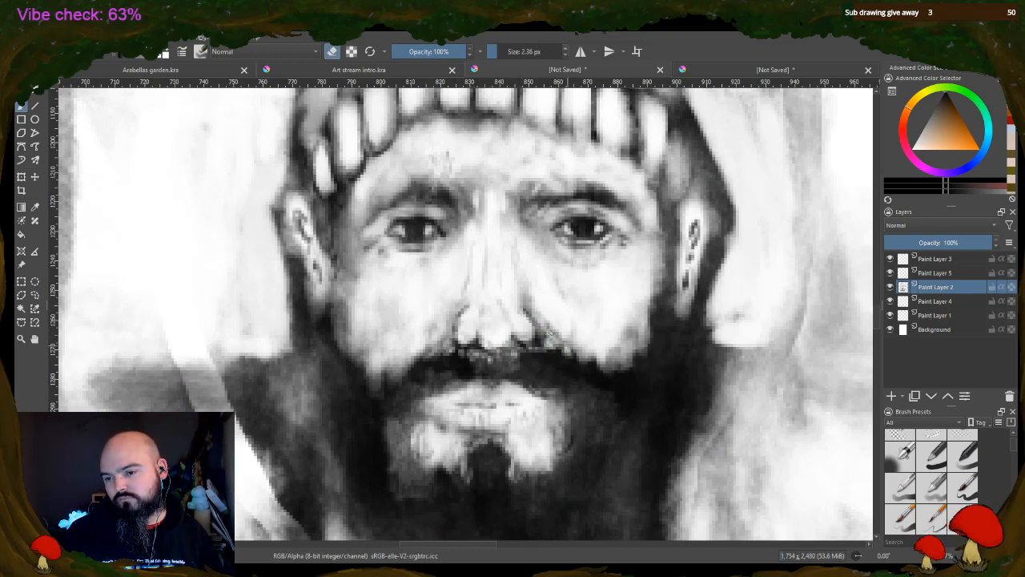
mouse_move(550, 332)
left_mouse_down()
mouse_move(574, 348)
mouse_move(555, 331)
left_mouse_up()
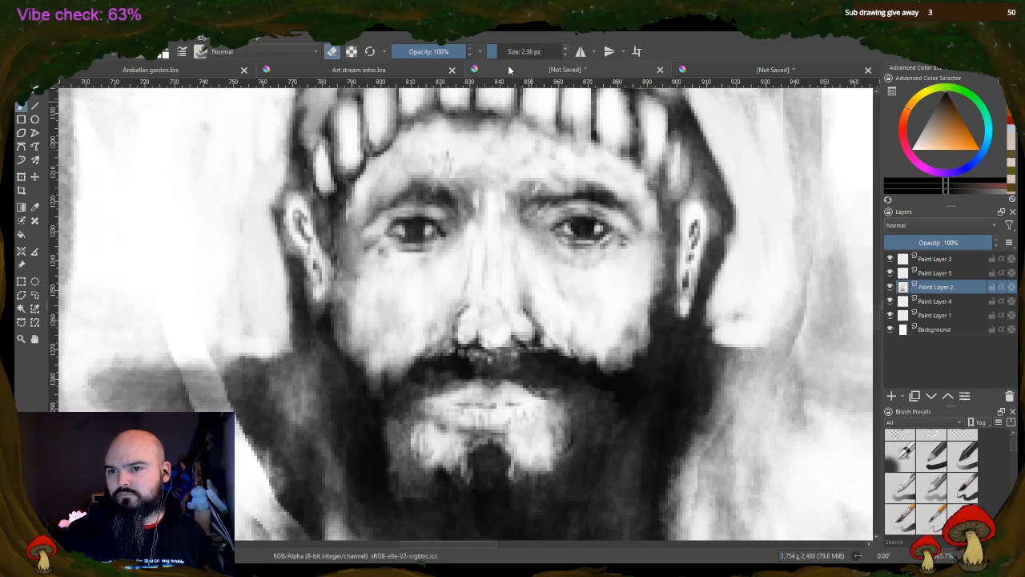
Paint shadows down the sides of the nose and around its tip with a 6.02 px brush at 71% opacity
scroll(557, 229, "down", 3)
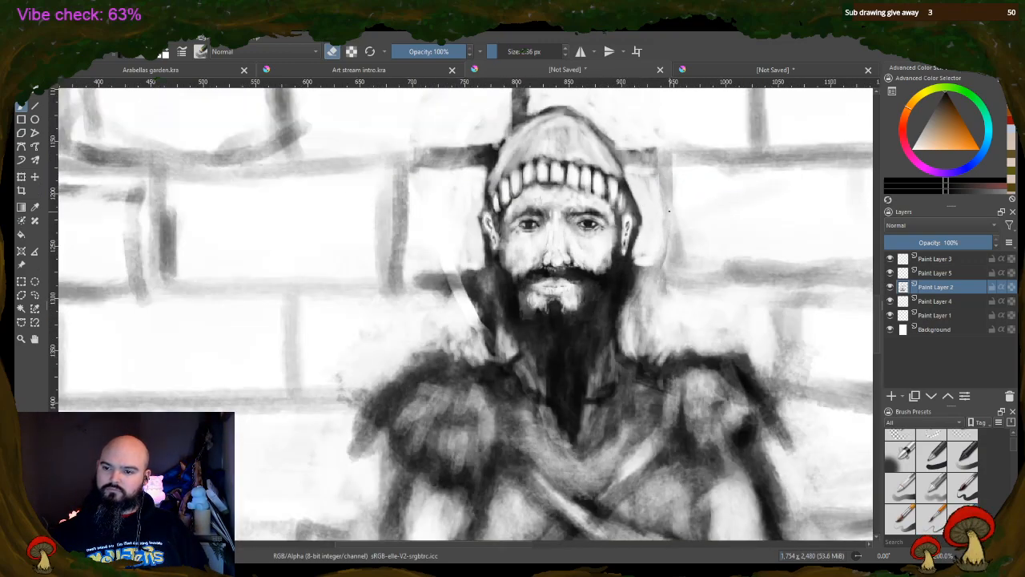
scroll(661, 215, "up", 2)
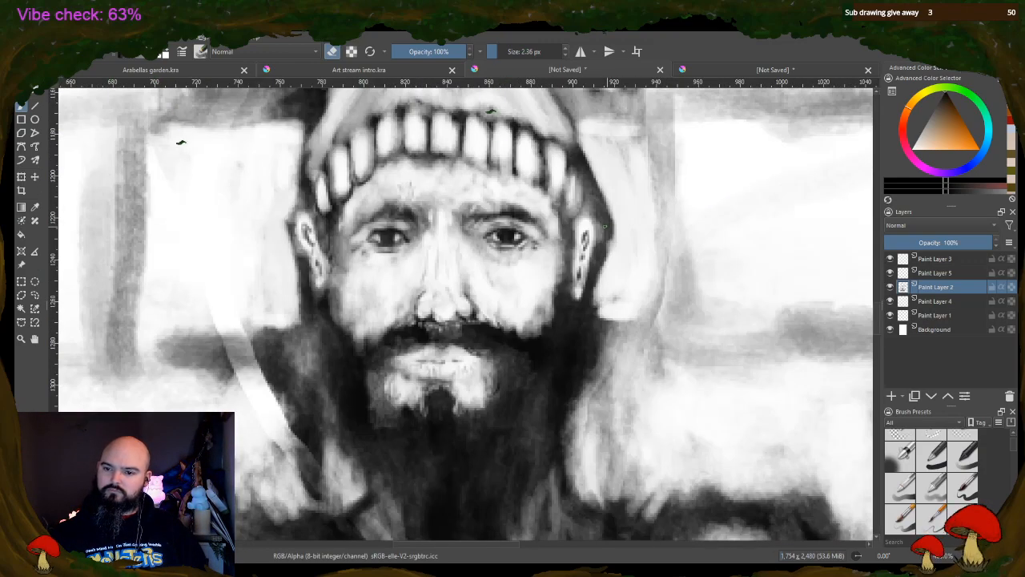
left_click(502, 50)
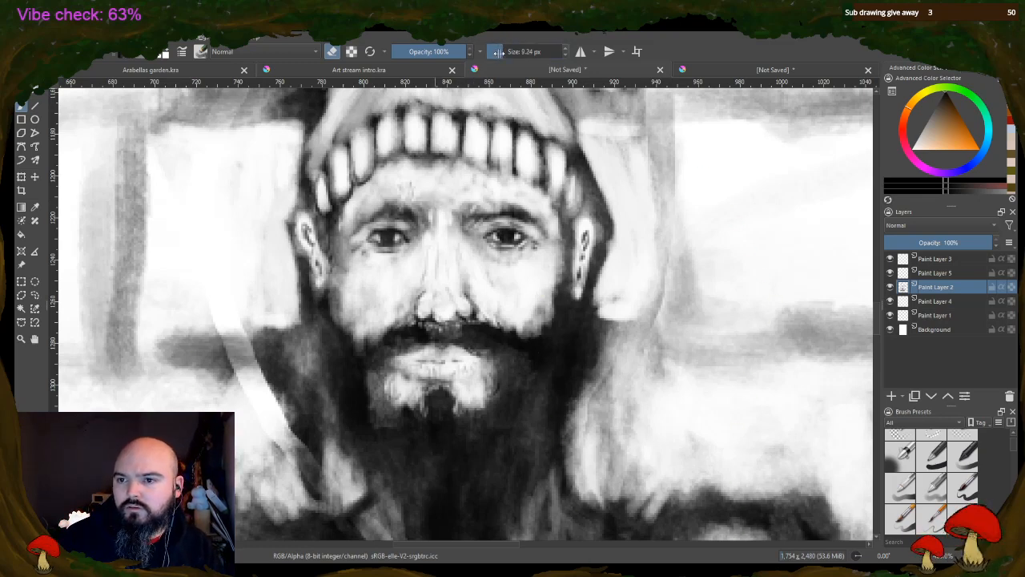
left_click(495, 53)
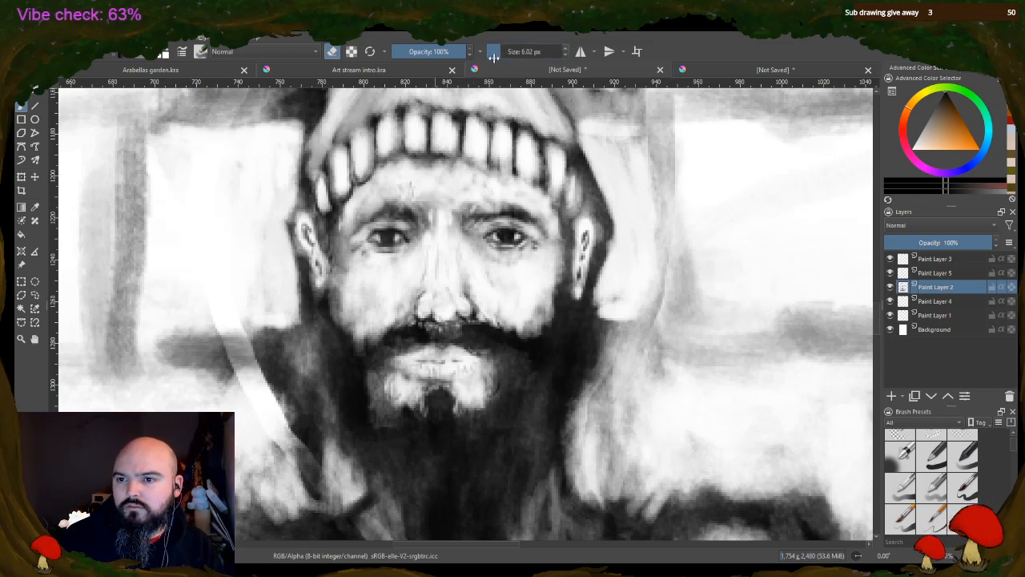
left_click(413, 53)
left_click(445, 53)
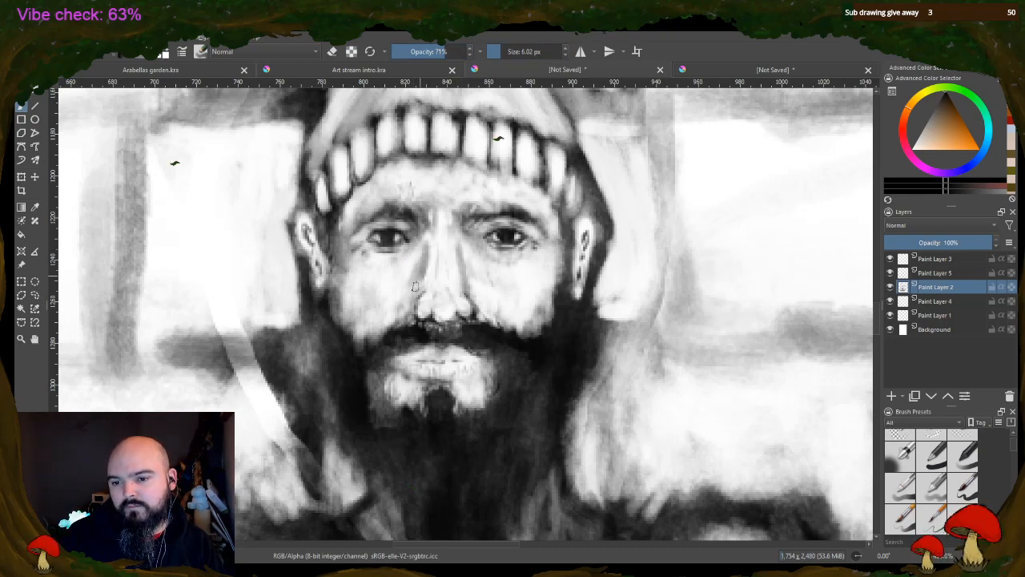
mouse_move(421, 292)
left_mouse_down()
mouse_move(419, 313)
mouse_move(442, 316)
left_mouse_up()
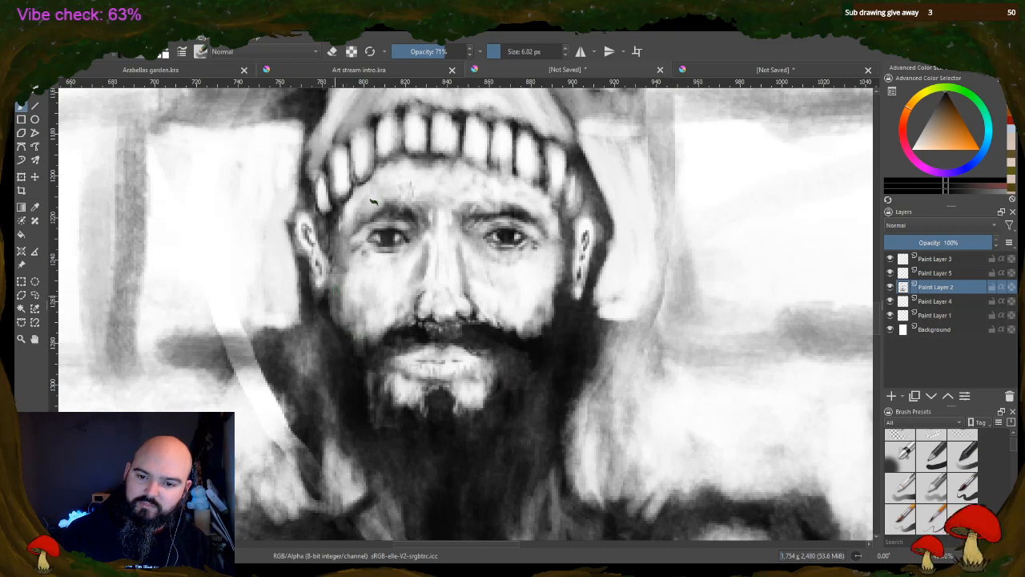
Shade the outer cheek beside the beard with vertical strokes to blend the face into the beard
left_click_drag(334, 285, 356, 354)
mouse_move(345, 303)
left_mouse_down()
mouse_move(334, 244)
mouse_move(334, 312)
mouse_move(340, 336)
mouse_move(359, 347)
left_mouse_up()
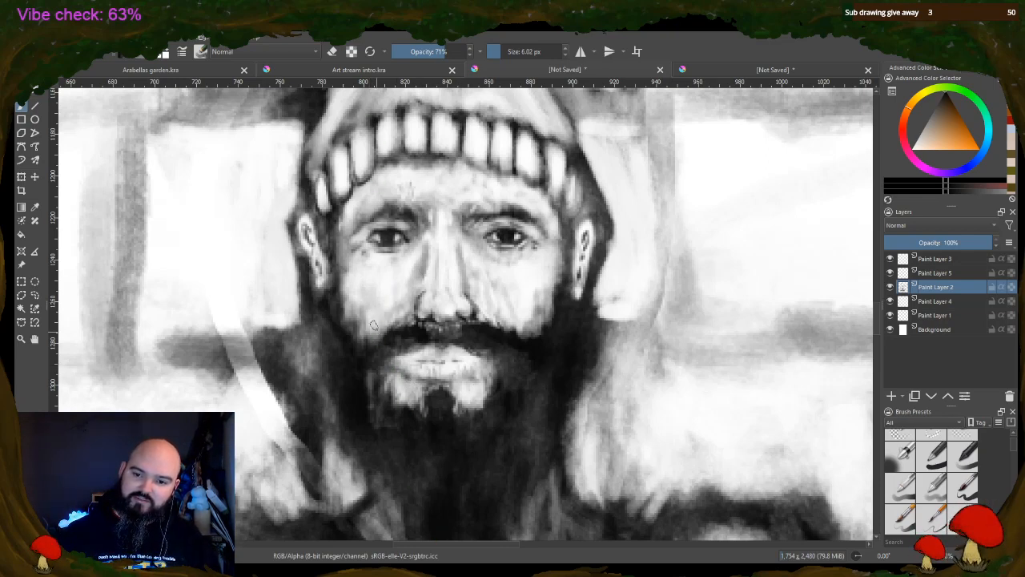
mouse_move(356, 283)
left_mouse_down()
mouse_move(350, 313)
mouse_move(360, 334)
left_mouse_up()
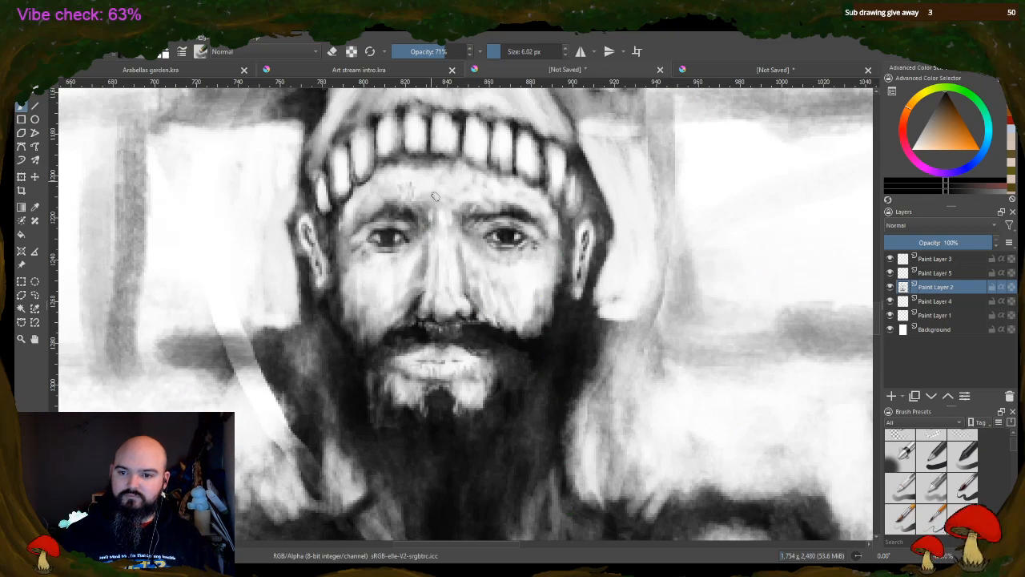
Paint a shadow along the forehead beneath the hat band and down the far temple to the ear
mouse_move(404, 164)
left_mouse_down()
mouse_move(377, 178)
mouse_move(389, 143)
mouse_move(350, 201)
left_mouse_up()
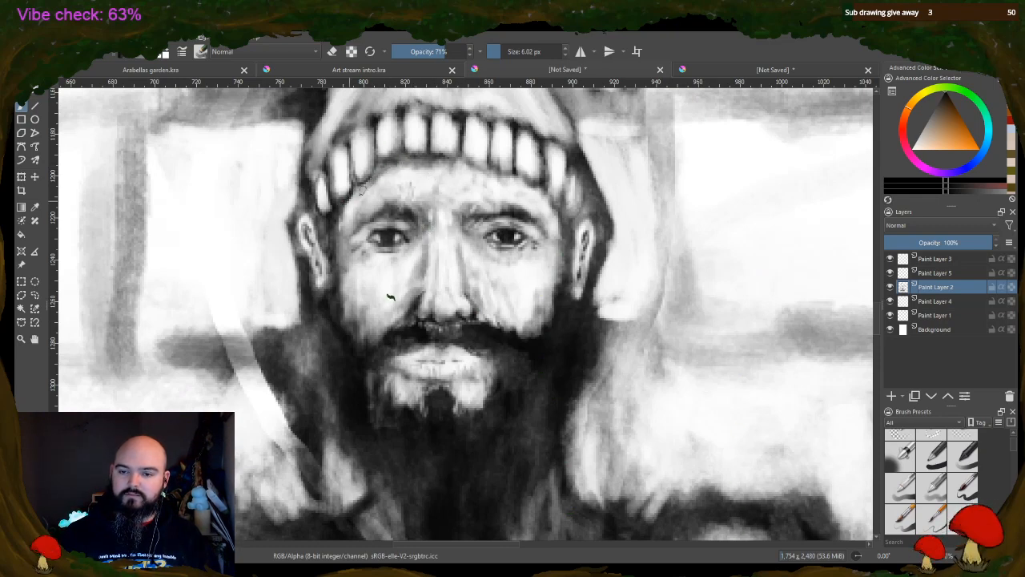
mouse_move(443, 167)
left_mouse_down()
mouse_move(467, 162)
mouse_move(495, 177)
mouse_move(478, 163)
mouse_move(549, 197)
left_mouse_up()
mouse_move(567, 161)
left_mouse_down()
mouse_move(564, 201)
mouse_move(578, 224)
left_mouse_up()
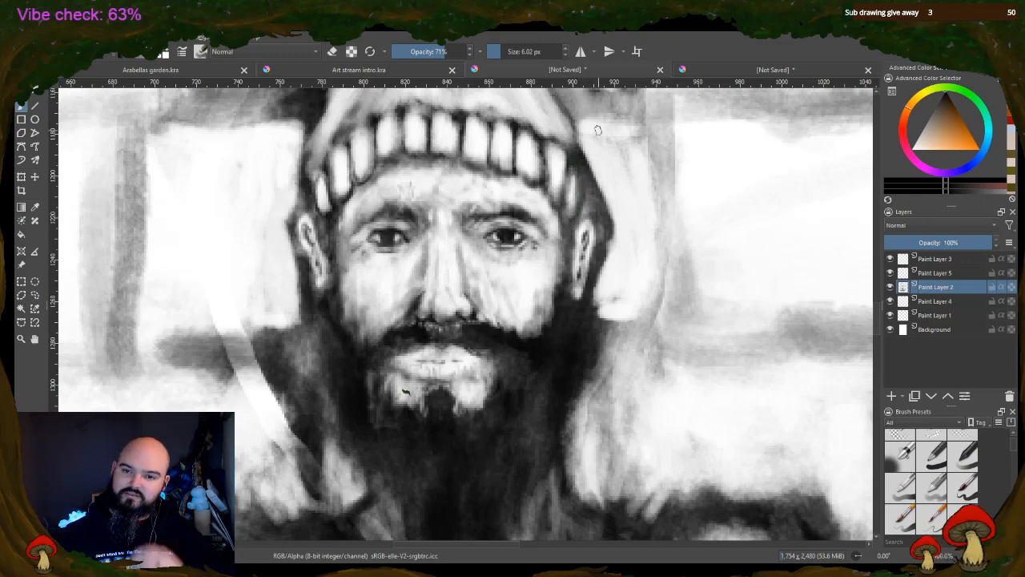
scroll(660, 169, "down", 1)
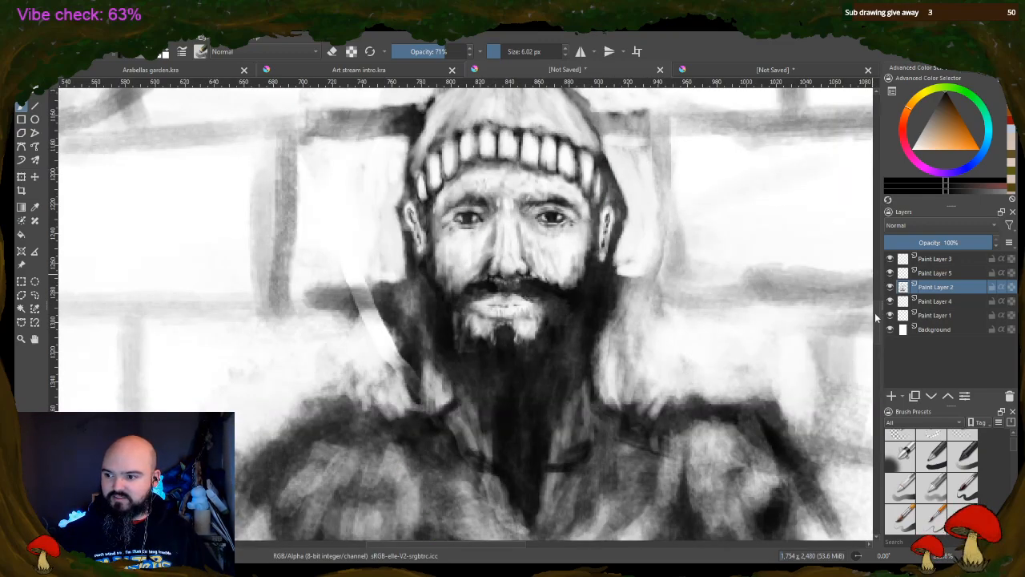
scroll(879, 311, "up", 4)
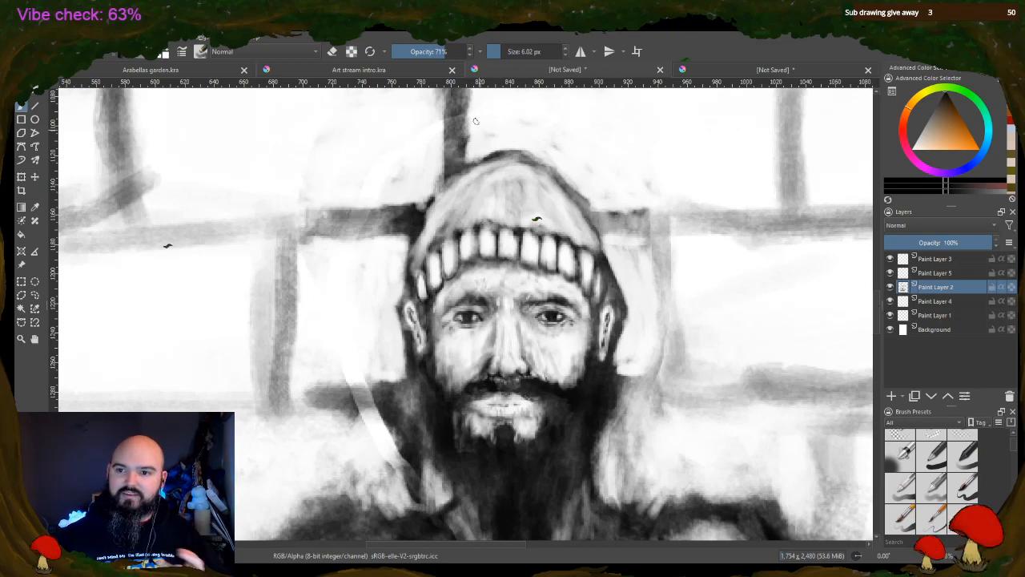
Erase along the upper left edge of the hat to thin its dark outline and lighten the side
left_click(333, 51)
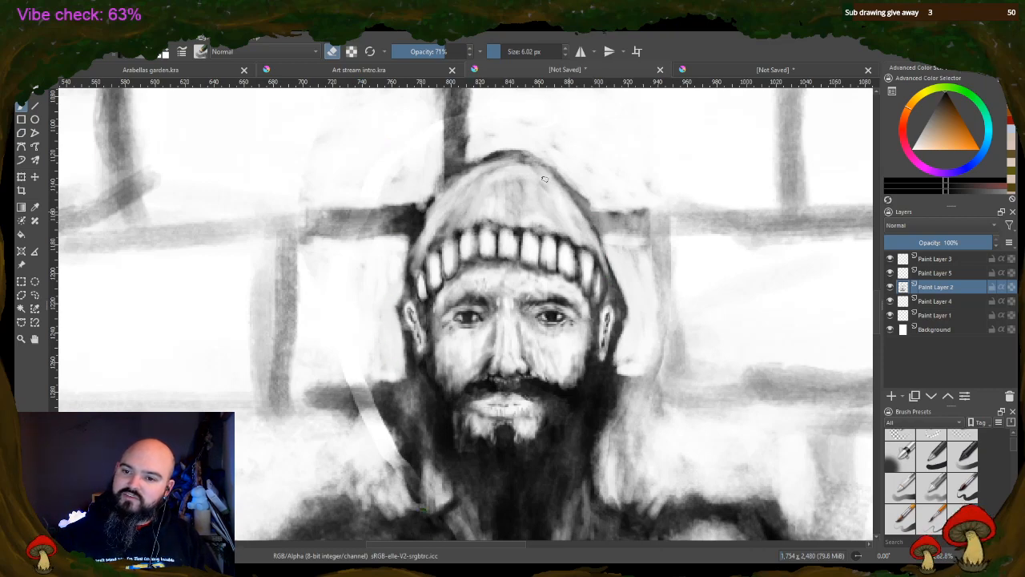
mouse_move(427, 221)
left_mouse_down()
mouse_move(423, 233)
mouse_move(472, 182)
mouse_move(456, 185)
mouse_move(503, 160)
left_mouse_up()
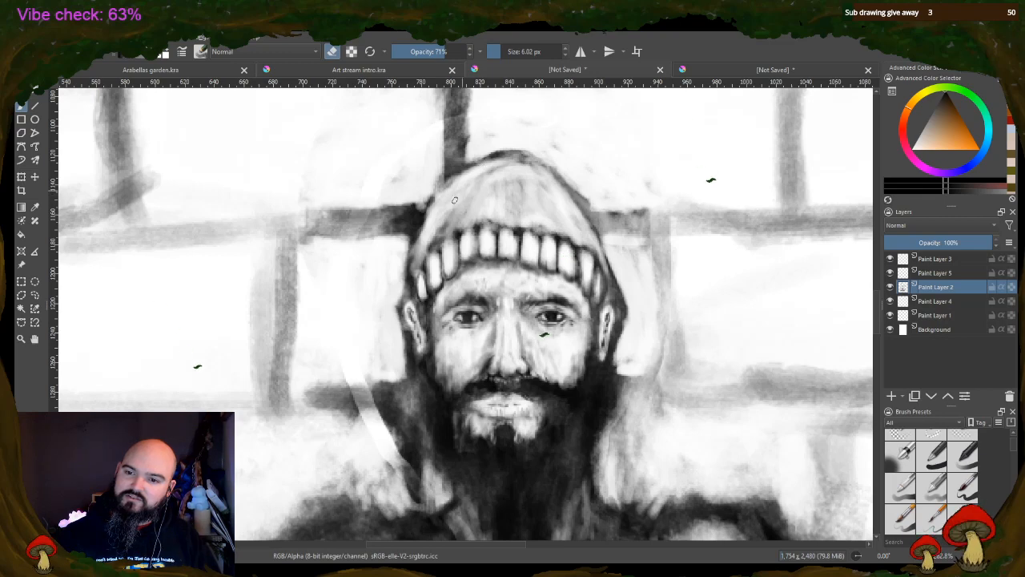
left_click_drag(454, 200, 430, 240)
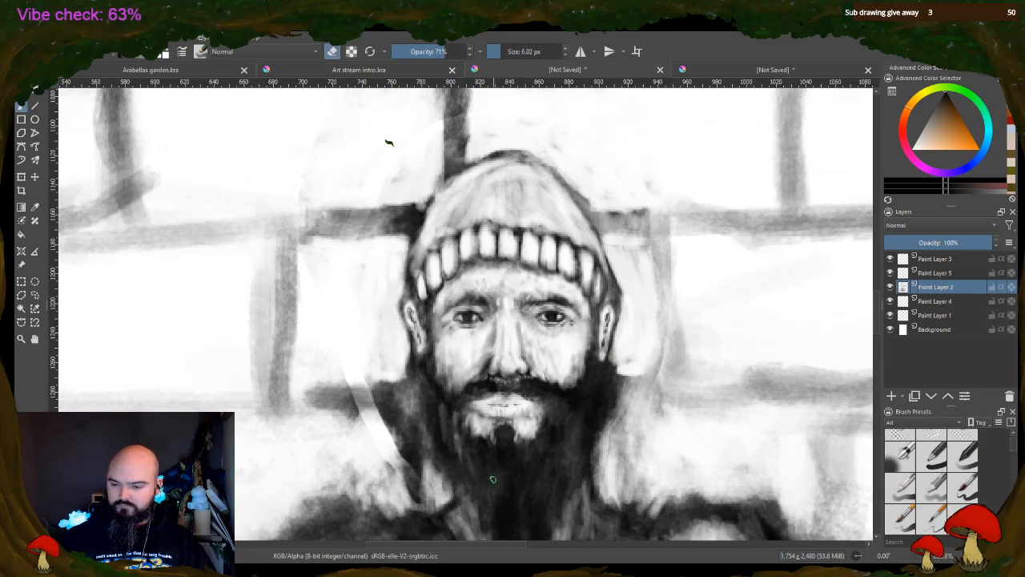
Erase light vertical streaks through the lower beard and the beard's right side with the 6.02 px eraser
left_click_drag(481, 455, 499, 519)
mouse_move(521, 461)
left_mouse_down()
mouse_move(524, 514)
mouse_move(534, 468)
mouse_move(507, 495)
left_mouse_up()
left_click_drag(491, 452, 487, 470)
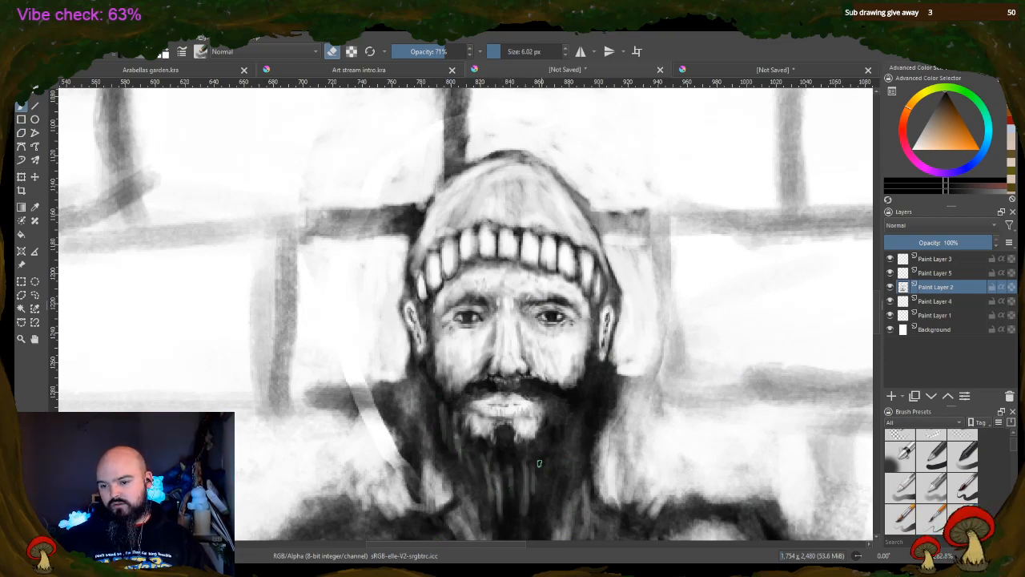
left_click_drag(544, 436, 543, 452)
left_click_drag(570, 411, 546, 479)
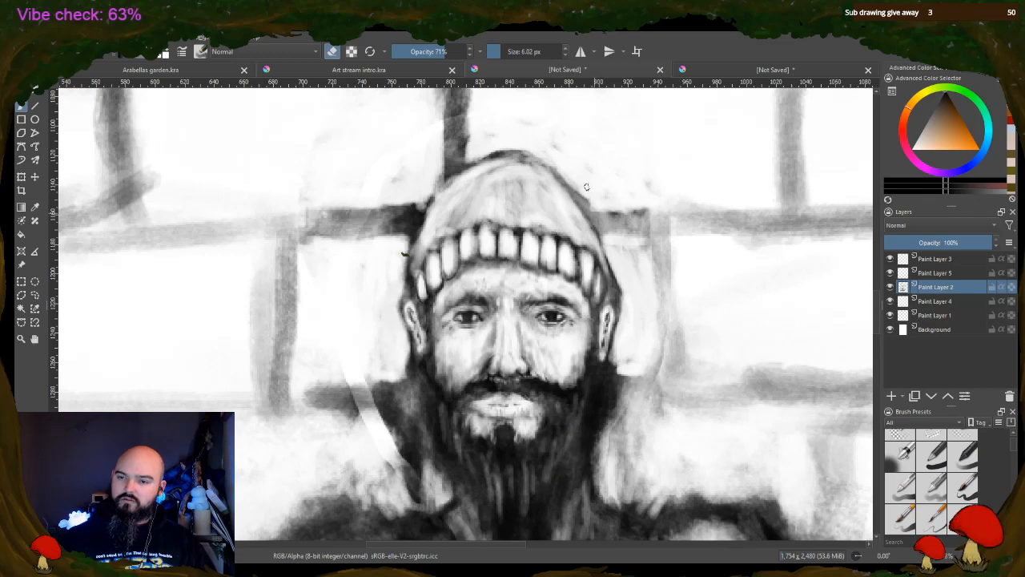
Reduce the eraser to 3.18 px and erase fine hair strands through the moustache and beard
left_click_drag(500, 50, 506, 50)
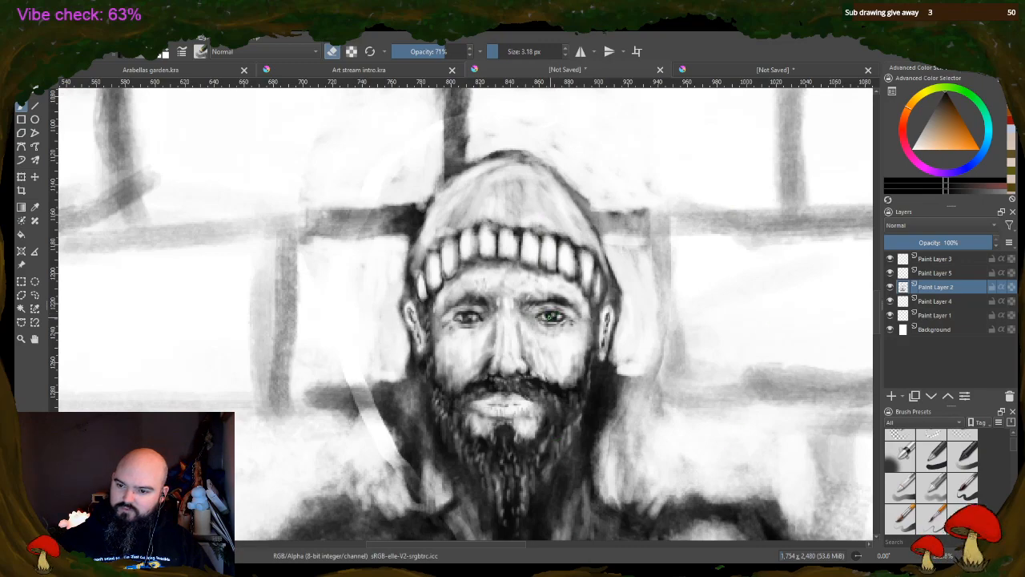
scroll(392, 232, "down", 5)
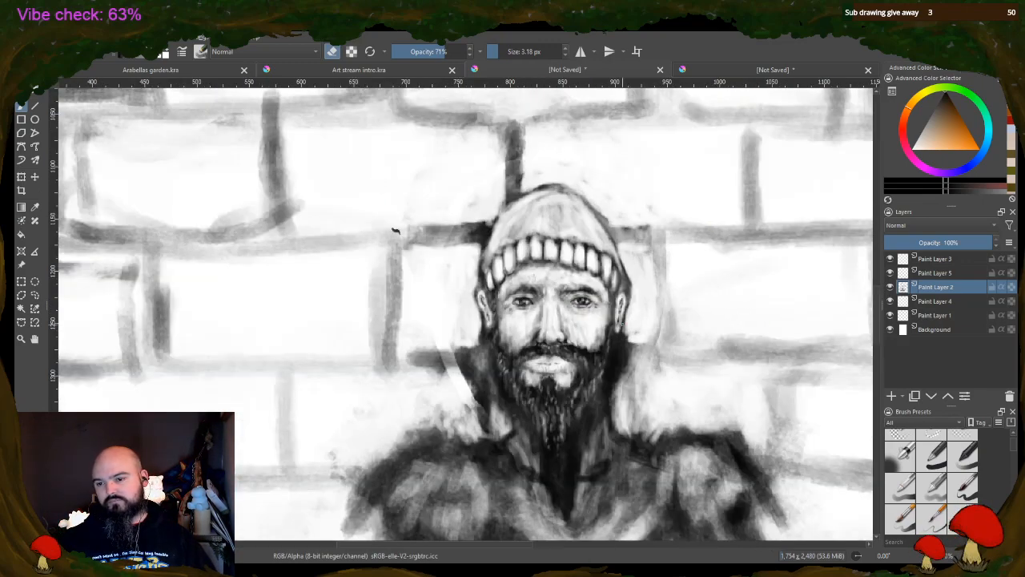
scroll(392, 276, "up", 5)
scroll(560, 429, "down", 4)
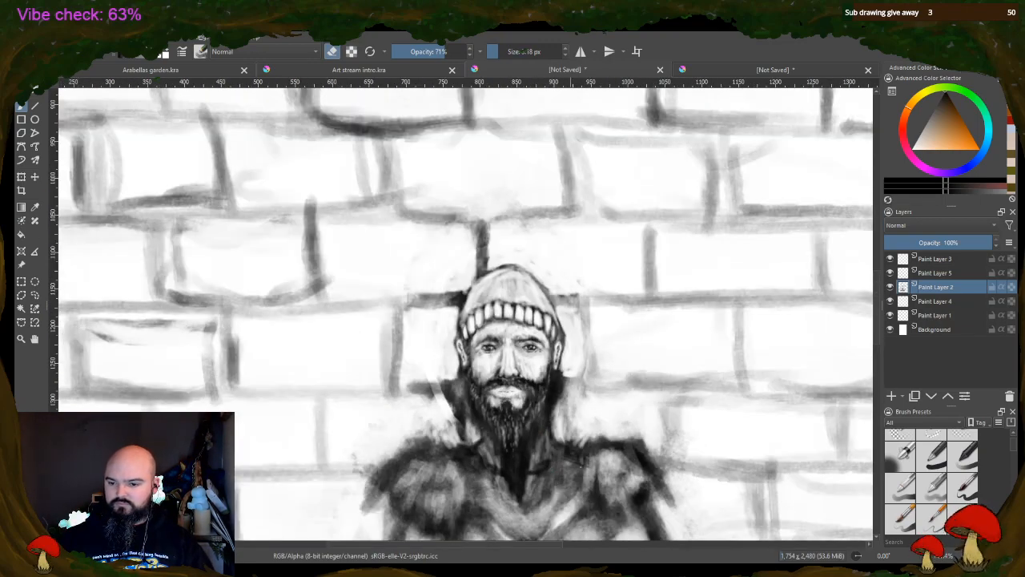
Set the brush size to 15.96 px and draw a freehand selection around the hat, head, beard and neck
left_click_drag(880, 311, 874, 337)
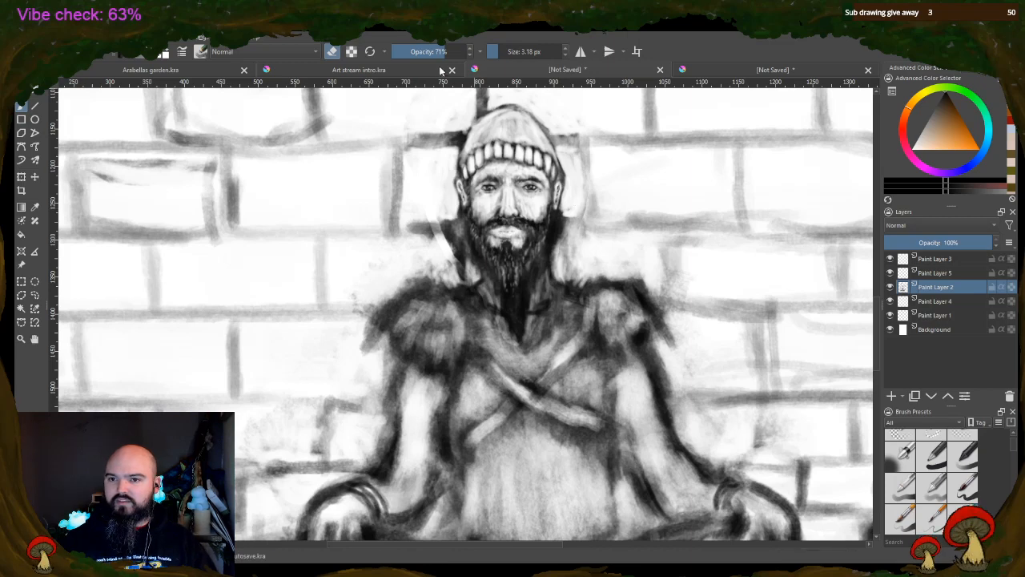
left_click(504, 50)
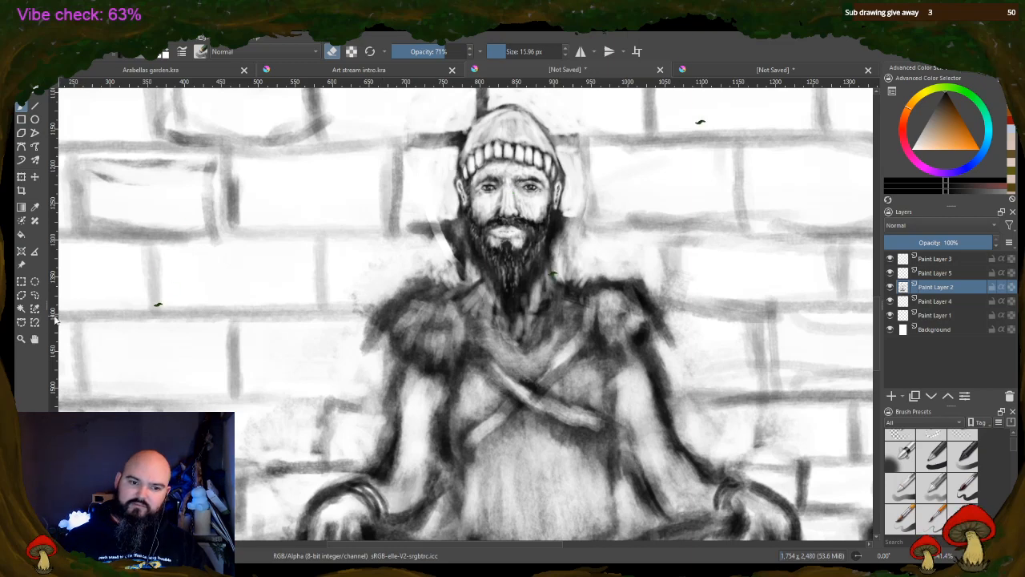
left_click(34, 294)
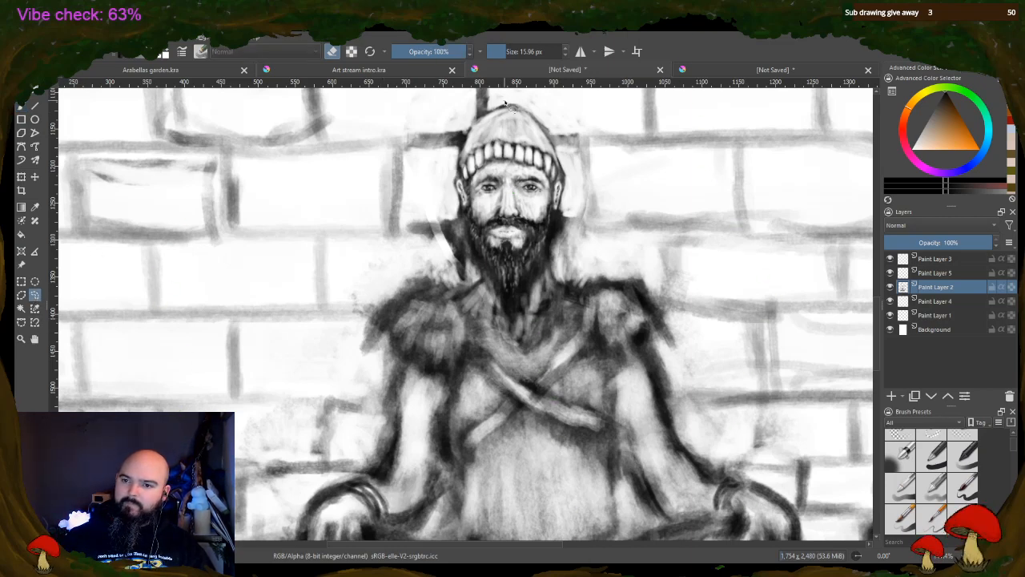
left_click_drag(447, 209, 477, 285)
mouse_move(496, 323)
left_mouse_down()
mouse_move(545, 307)
mouse_move(570, 230)
left_mouse_up()
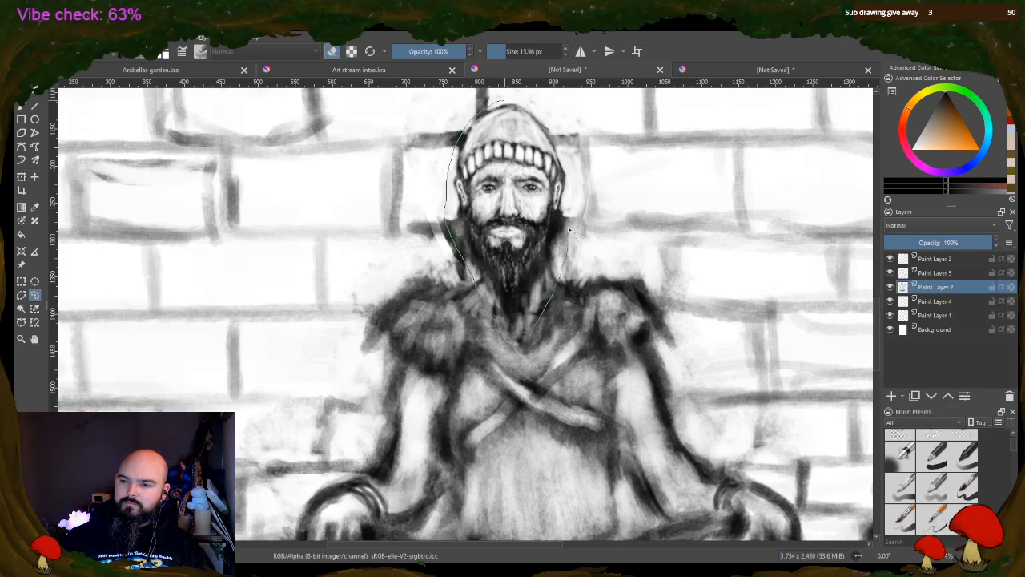
left_click_drag(518, 103, 504, 103)
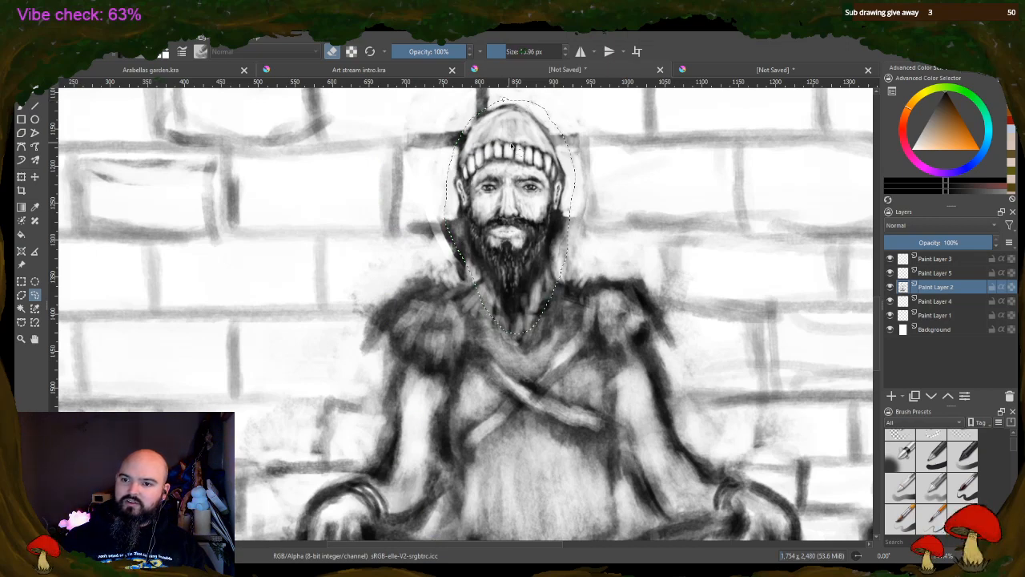
Move the selected head slightly down onto the shoulders with the Transform tool, apply it and clear the selection
left_click(21, 177)
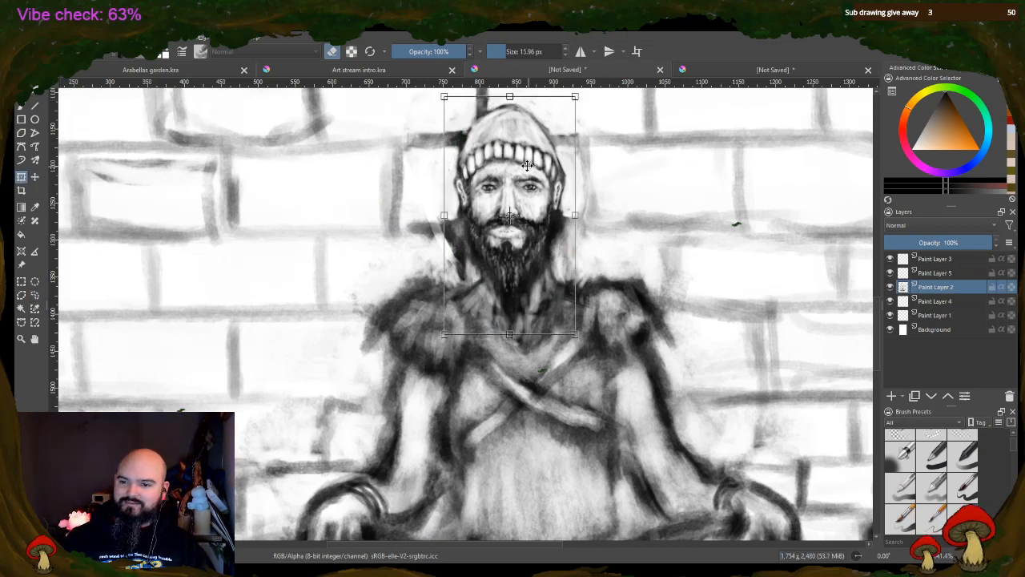
left_click_drag(528, 164, 527, 180)
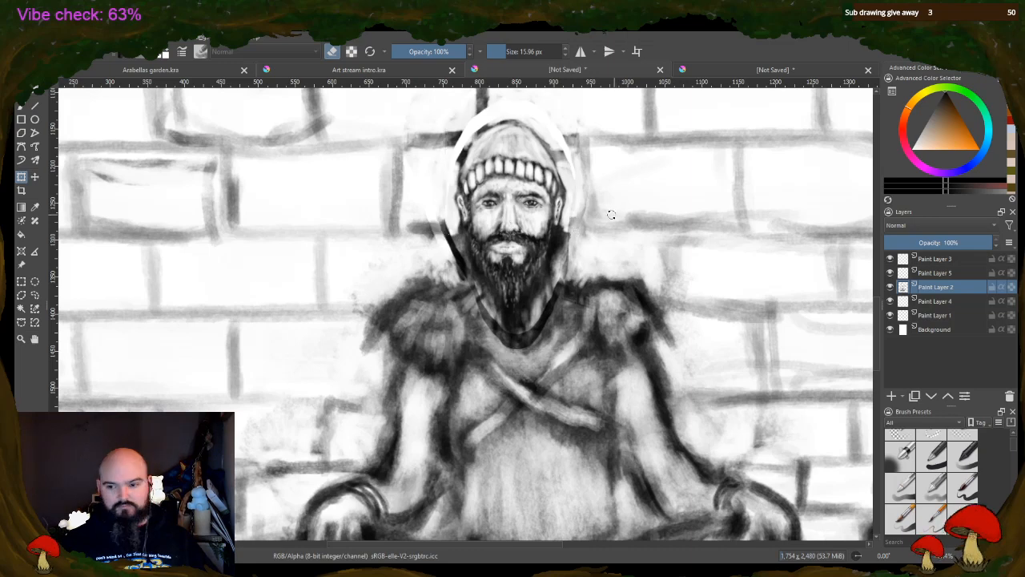
key("Return")
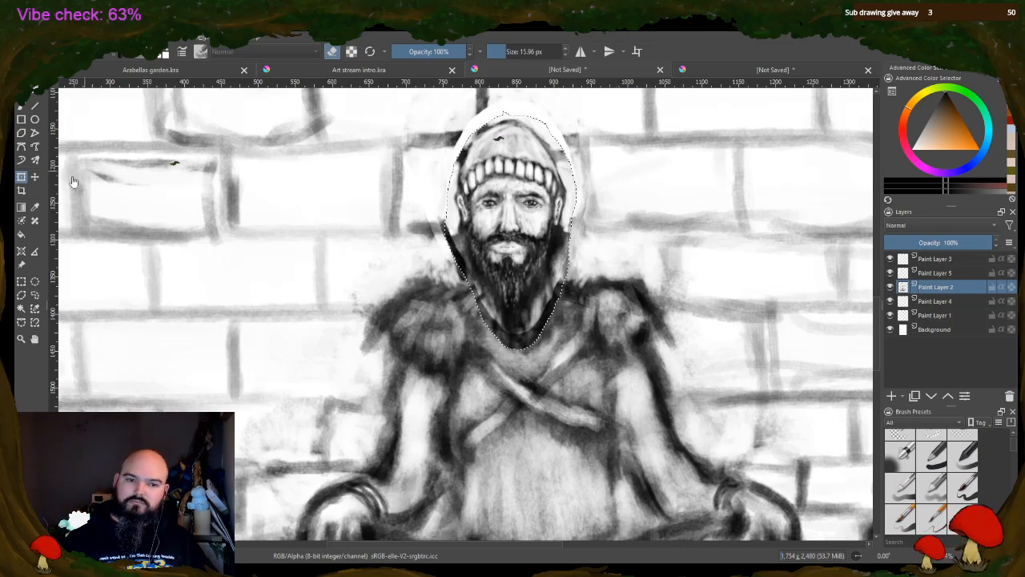
left_click(21, 281)
left_click(104, 203)
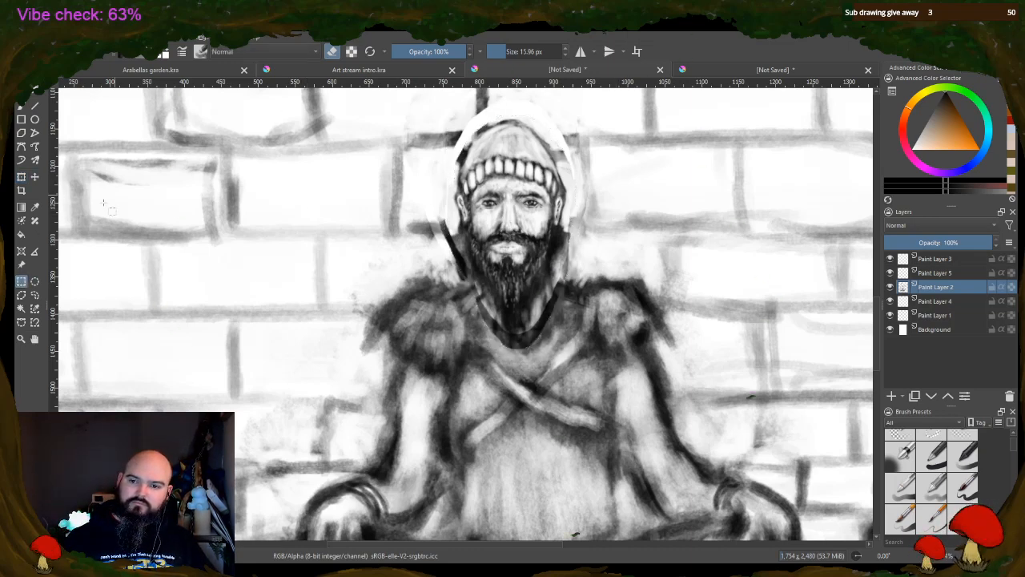
Erase the leftover dark edge left of the beard and neck with a 35.51 px eraser at 71% opacity
left_click(22, 107)
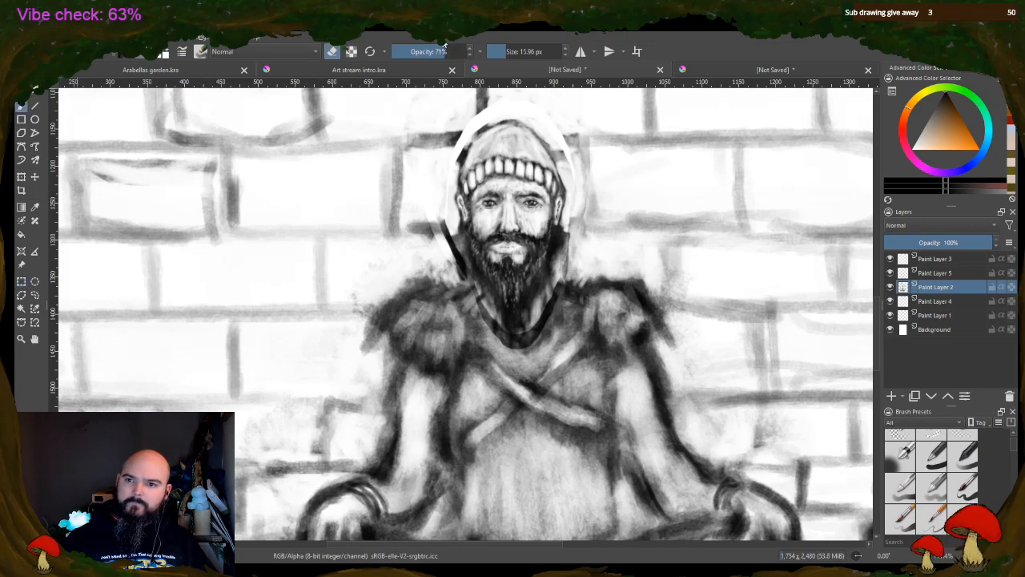
left_click(513, 53)
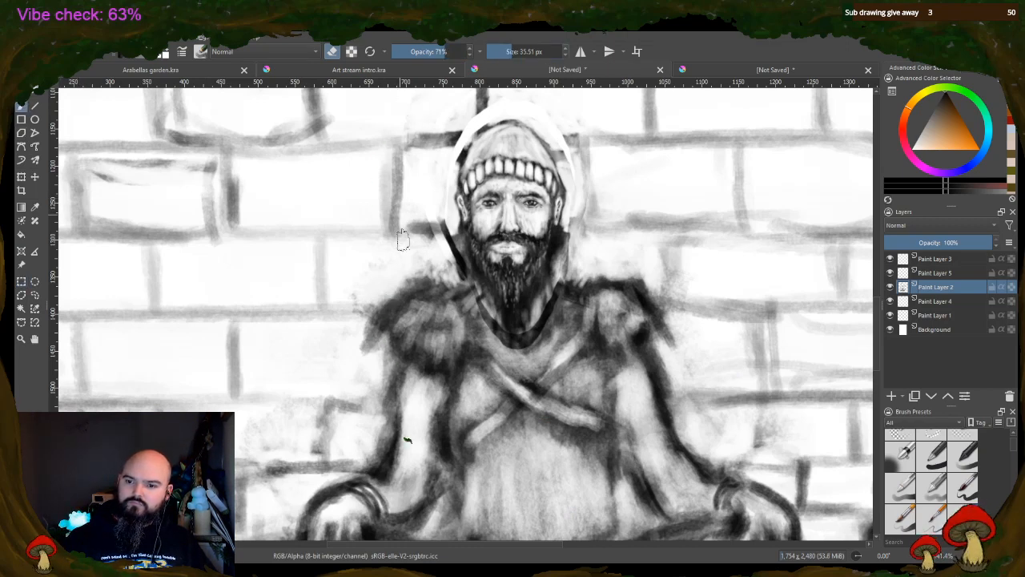
mouse_move(446, 261)
left_mouse_down()
mouse_move(452, 249)
mouse_move(456, 268)
mouse_move(451, 242)
mouse_move(462, 282)
left_mouse_up()
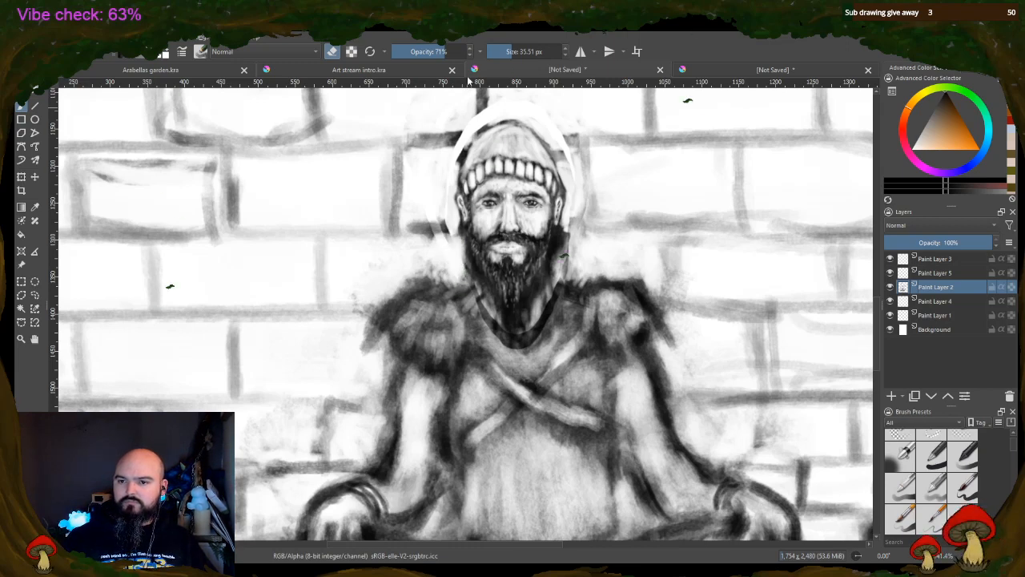
Raise the eraser opacity to 100% and clear the dark remnants right of the beard and around the hat
left_click_drag(440, 49, 476, 53)
mouse_move(572, 252)
left_mouse_down()
mouse_move(566, 259)
mouse_move(587, 234)
left_mouse_up()
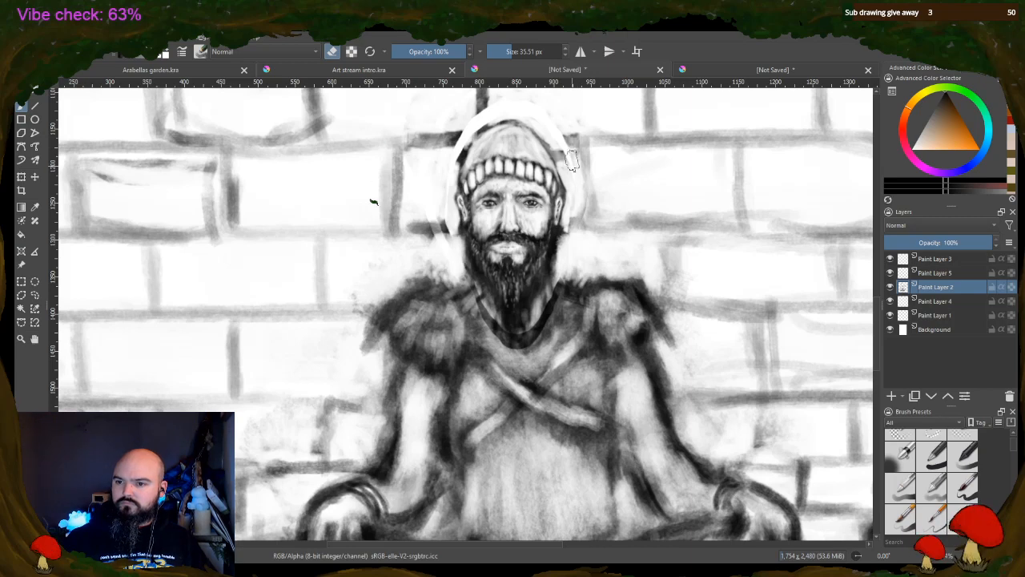
mouse_move(572, 160)
left_mouse_down()
mouse_move(566, 172)
mouse_move(570, 152)
left_mouse_up()
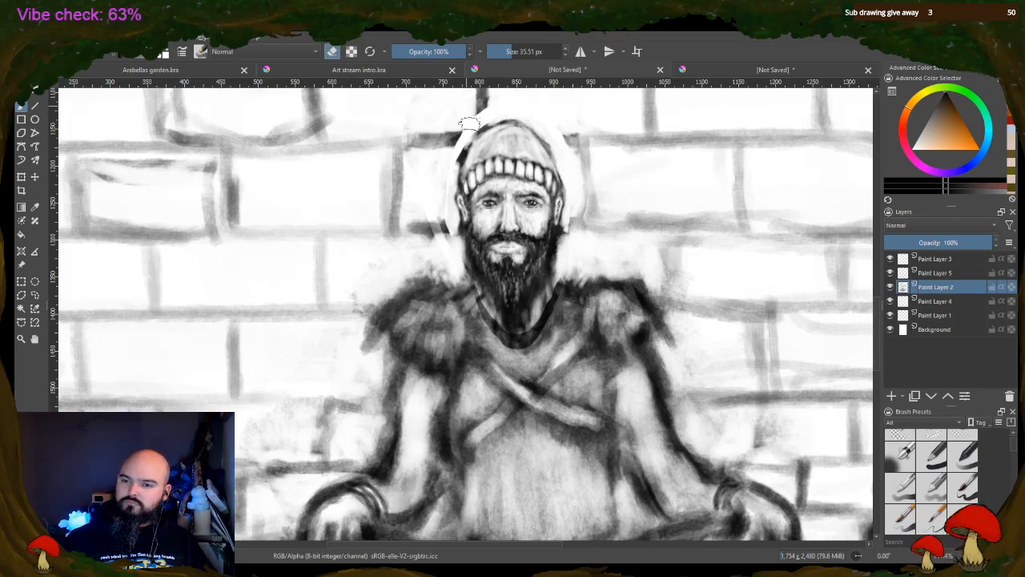
left_click_drag(469, 123, 444, 181)
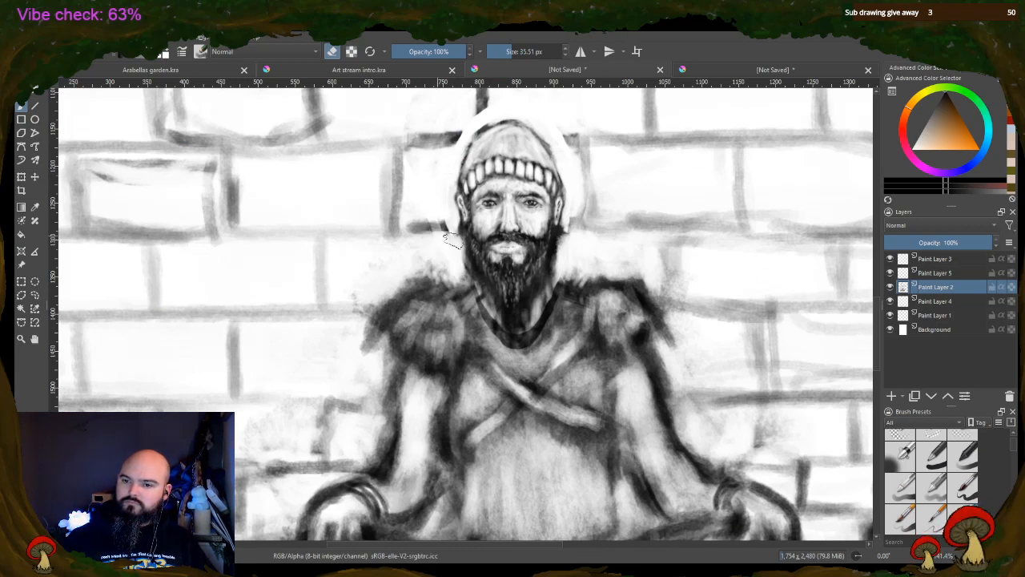
Repaint the missing brick mortar lines up to the hat and both sides of the head with a 15.96 px brush
left_click_drag(511, 50, 506, 52)
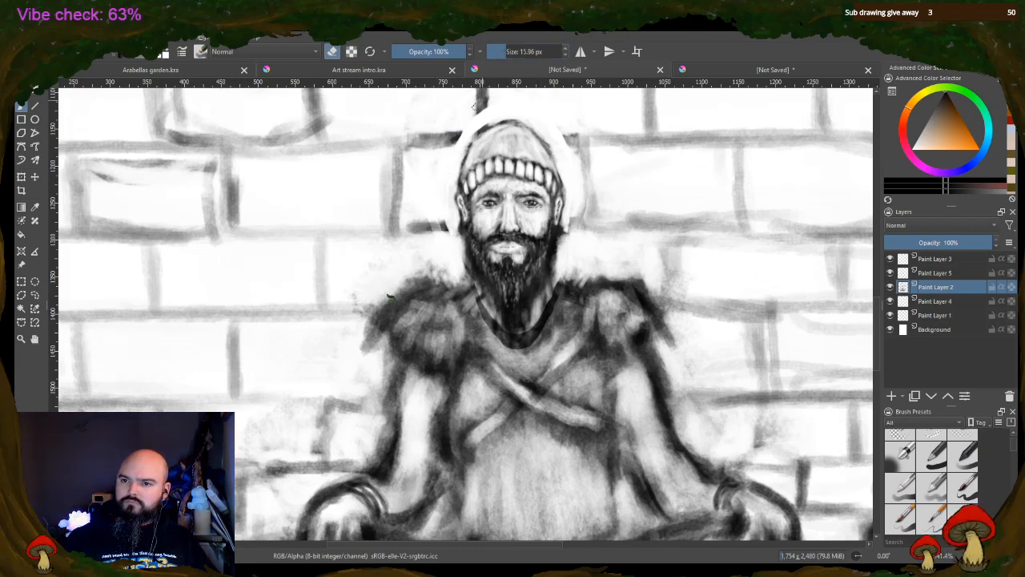
left_click(332, 52)
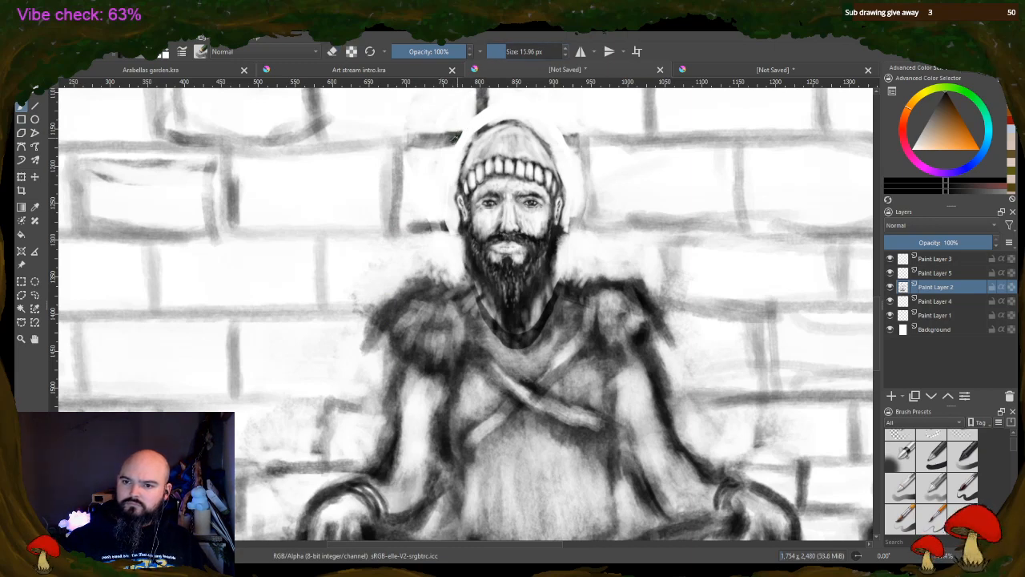
left_click_drag(450, 140, 487, 111)
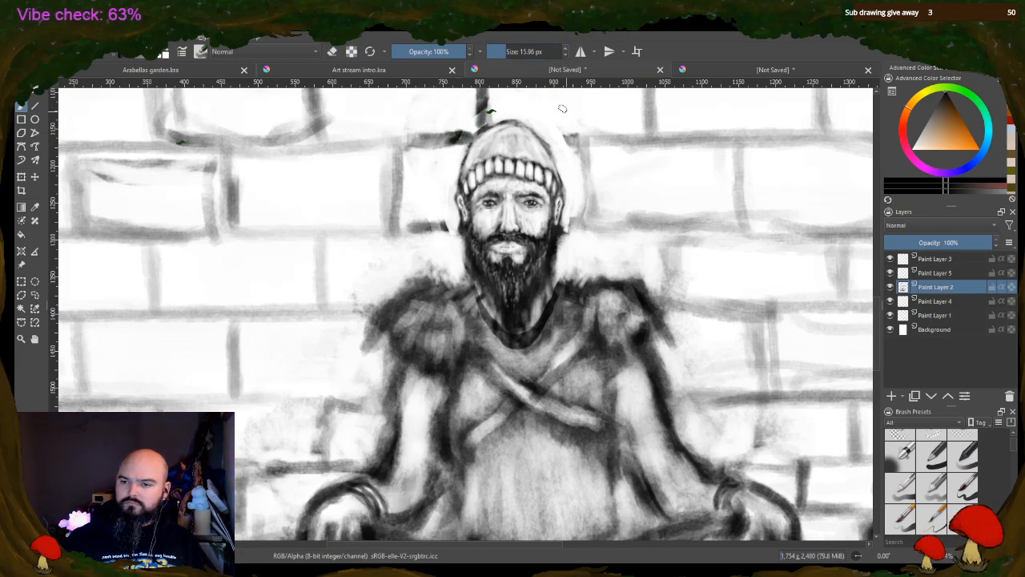
left_click_drag(570, 135, 553, 139)
left_click_drag(577, 219, 562, 229)
left_click_drag(450, 228, 463, 226)
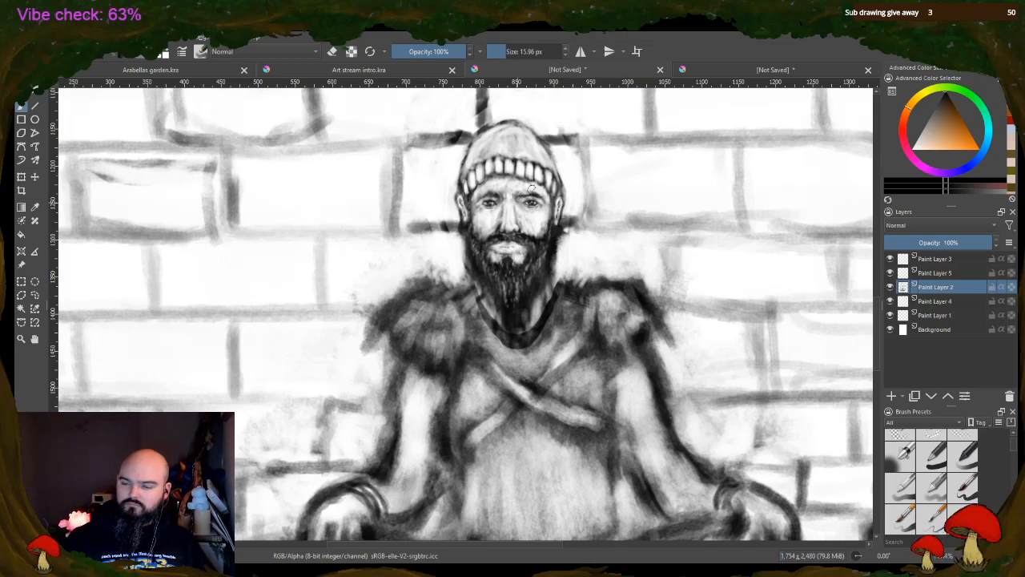
Blend the neck into the garment with dark strokes, and erase the dark seam under the beard and beside the neck
left_click_drag(551, 282, 548, 303)
mouse_move(477, 298)
left_mouse_down()
mouse_move(502, 336)
mouse_move(490, 332)
mouse_move(510, 338)
mouse_move(533, 336)
mouse_move(553, 301)
mouse_move(573, 301)
left_mouse_up()
key("e")
mouse_move(536, 330)
left_mouse_down()
mouse_move(542, 339)
mouse_move(545, 327)
left_mouse_up()
mouse_move(485, 306)
left_mouse_down()
mouse_move(492, 329)
mouse_move(508, 327)
left_mouse_up()
left_click_drag(543, 323, 558, 241)
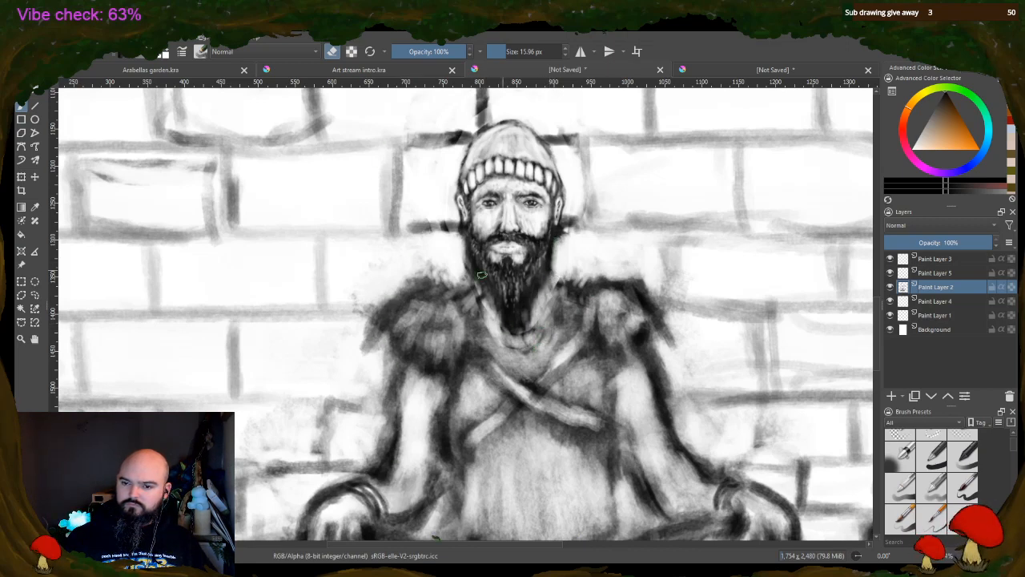
mouse_move(473, 269)
left_mouse_down()
mouse_move(473, 259)
mouse_move(470, 275)
left_mouse_up()
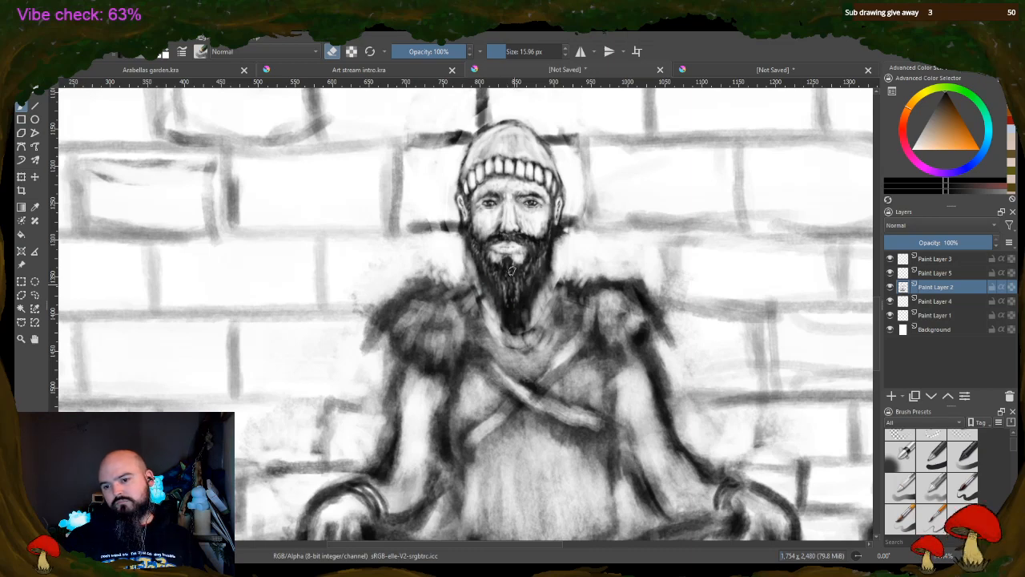
Paint a dark collar edge curving around both sides of the neck where it meets the shoulders
key("e")
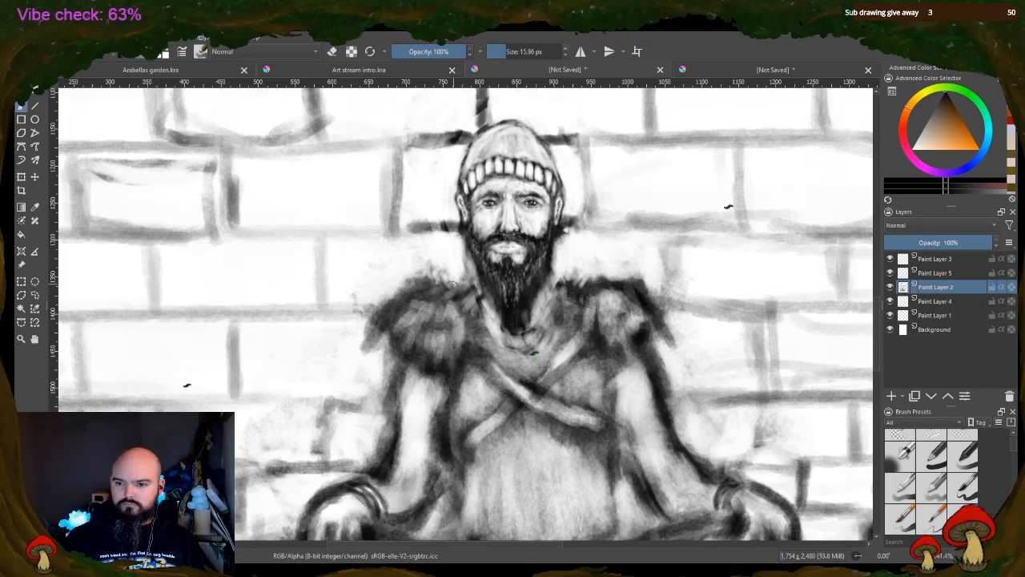
mouse_move(476, 276)
left_mouse_down()
mouse_move(462, 290)
mouse_move(484, 302)
left_mouse_up()
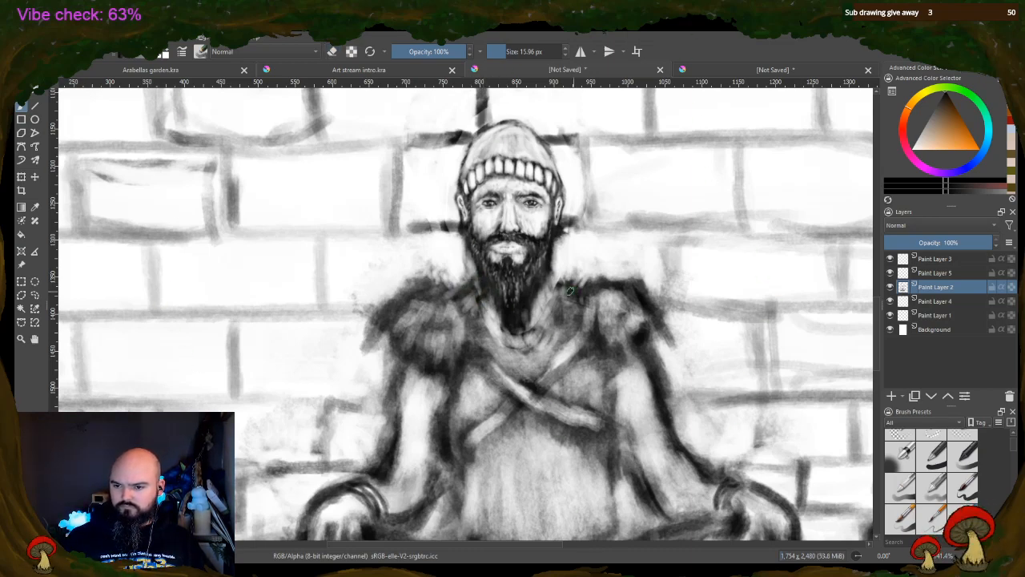
left_click_drag(556, 283, 580, 296)
mouse_move(470, 289)
left_mouse_down()
mouse_move(483, 319)
mouse_move(519, 331)
mouse_move(549, 312)
mouse_move(565, 270)
mouse_move(555, 266)
mouse_move(568, 286)
mouse_move(456, 286)
mouse_move(462, 267)
mouse_move(479, 270)
mouse_move(462, 273)
mouse_move(460, 289)
mouse_move(492, 287)
mouse_move(475, 302)
mouse_move(544, 335)
mouse_move(542, 370)
mouse_move(506, 344)
left_mouse_up()
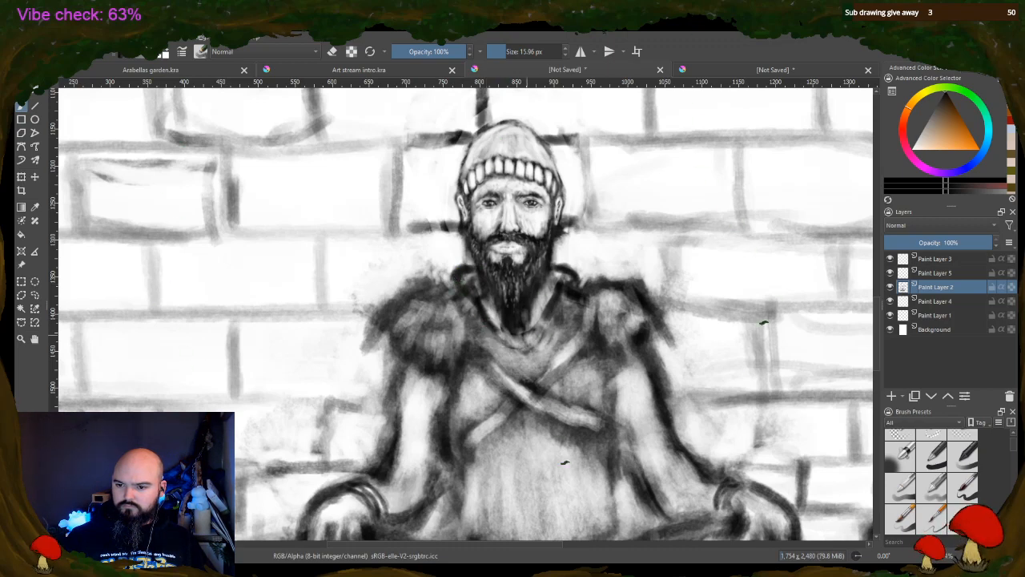
Paint two dark lines down the chest from the neckline to the crossed straps, and darken both sides of the collar
mouse_move(552, 313)
left_mouse_down()
mouse_move(498, 363)
mouse_move(506, 406)
left_mouse_up()
left_click_drag(498, 347, 511, 412)
left_click_drag(541, 347, 558, 412)
left_click_drag(569, 293, 561, 327)
left_click_drag(484, 316, 492, 335)
mouse_move(472, 297)
left_mouse_down()
mouse_move(483, 327)
mouse_move(500, 319)
left_mouse_up()
left_click_drag(552, 295, 539, 319)
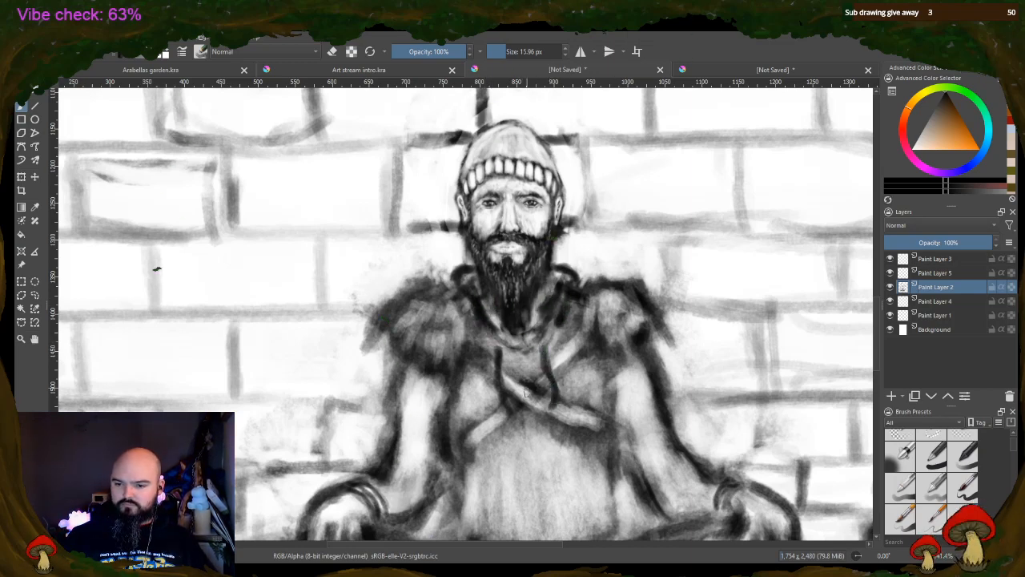
Extend the two chest lines down over the crossed straps and outline the lower left strap end in black
left_click_drag(502, 400, 504, 422)
left_click_drag(552, 399, 560, 424)
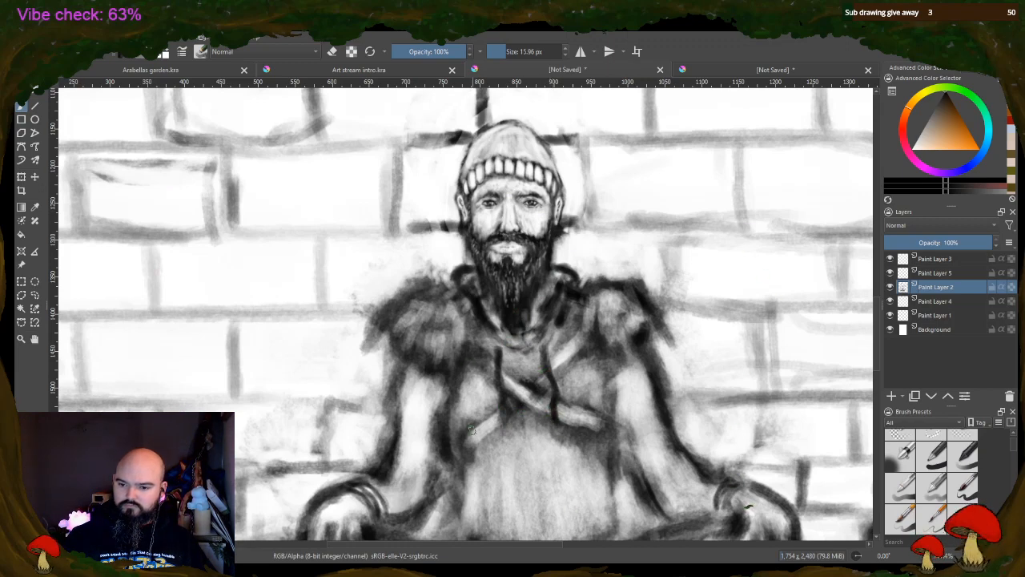
left_click_drag(462, 441, 505, 403)
left_click_drag(469, 461, 525, 409)
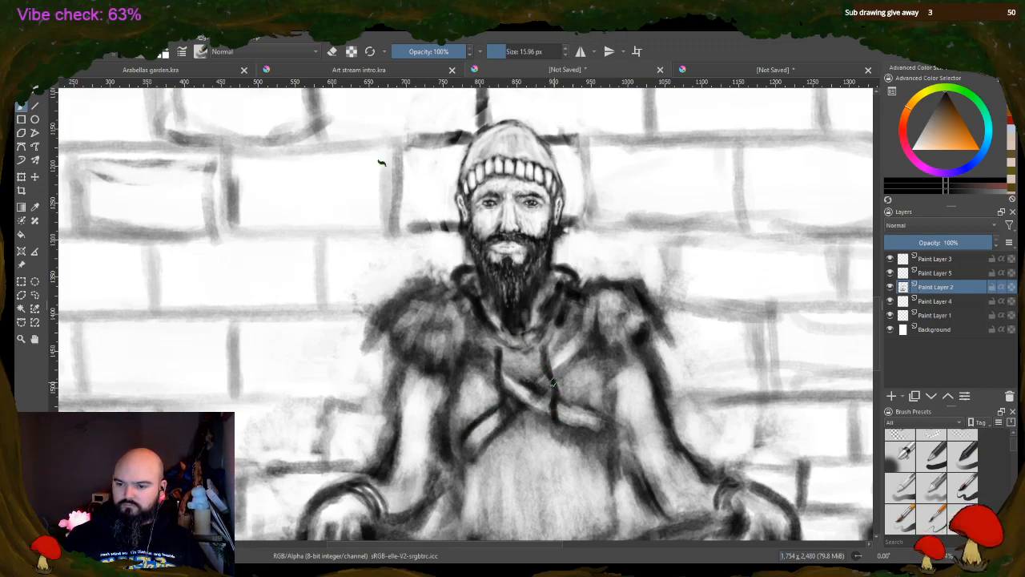
Outline the upper right strap end in black and darken the rims of both fur shoulder pads
left_click_drag(548, 370, 581, 334)
mouse_move(556, 385)
left_mouse_down()
mouse_move(599, 333)
mouse_move(568, 341)
mouse_move(618, 350)
left_mouse_up()
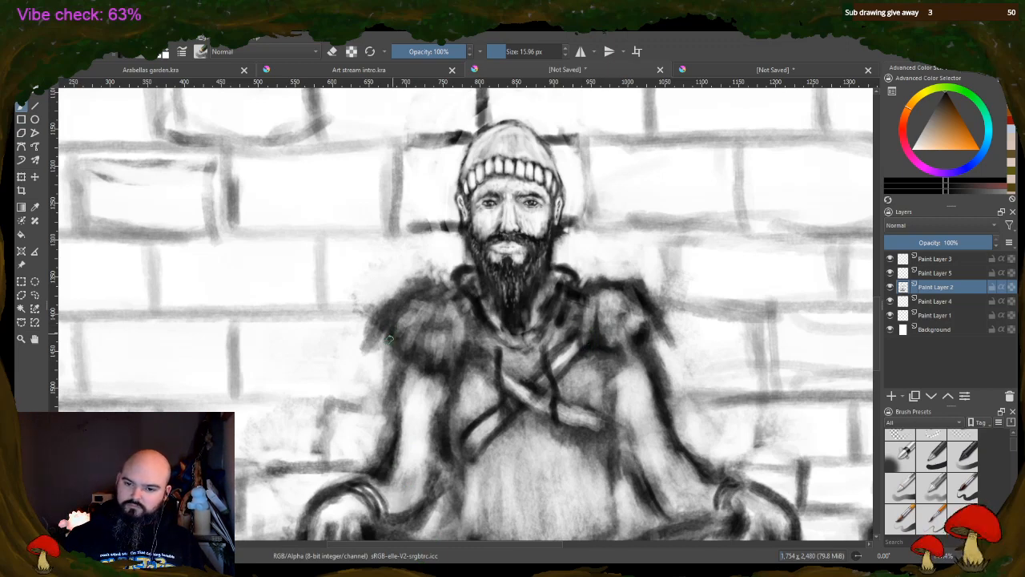
left_click_drag(385, 309, 466, 278)
mouse_move(582, 283)
left_mouse_down()
mouse_move(620, 273)
mouse_move(653, 304)
mouse_move(568, 298)
mouse_move(578, 327)
mouse_move(610, 351)
mouse_move(657, 337)
left_mouse_up()
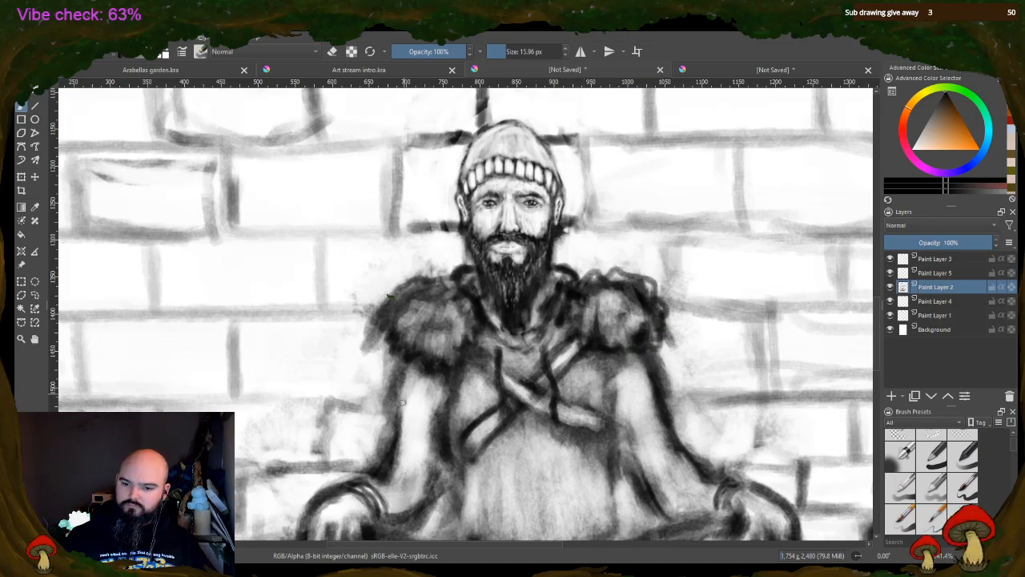
Darken the contours of both arms and the side of the torso beside the right arm
mouse_move(392, 363)
left_mouse_down()
mouse_move(395, 463)
mouse_move(405, 391)
left_mouse_up()
mouse_move(404, 492)
left_mouse_down()
mouse_move(435, 495)
mouse_move(446, 466)
left_mouse_up()
mouse_move(652, 454)
left_mouse_down()
mouse_move(684, 458)
mouse_move(715, 484)
left_mouse_up()
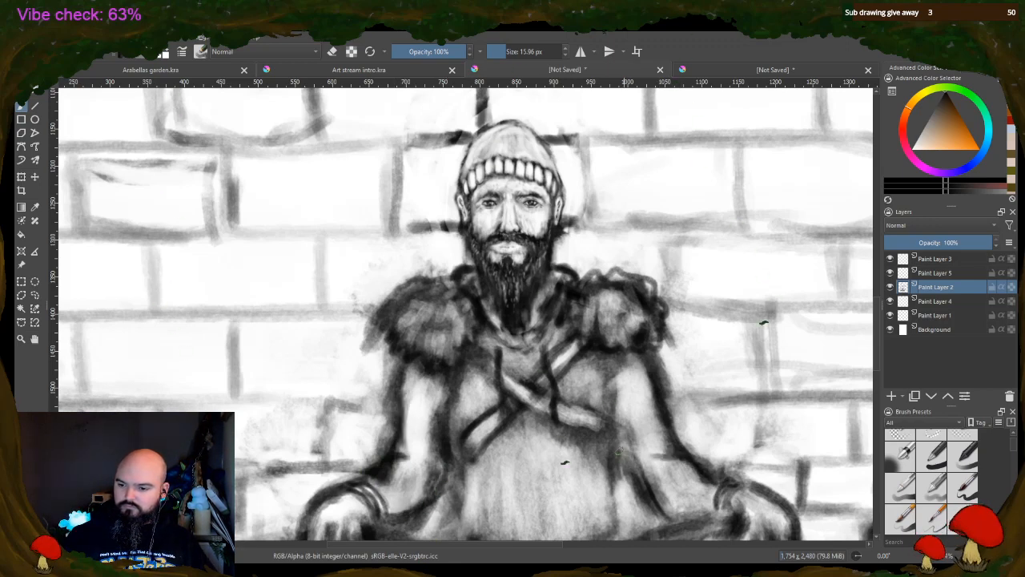
left_click_drag(621, 451, 638, 505)
left_click_drag(652, 371, 680, 435)
mouse_move(609, 410)
left_mouse_down()
mouse_move(604, 453)
mouse_move(617, 474)
left_mouse_up()
Outline the lower ends of the crossed chest straps in black and erase the strap interiors to bright white
mouse_move(453, 450)
left_mouse_down()
mouse_move(460, 467)
mouse_move(481, 446)
left_mouse_up()
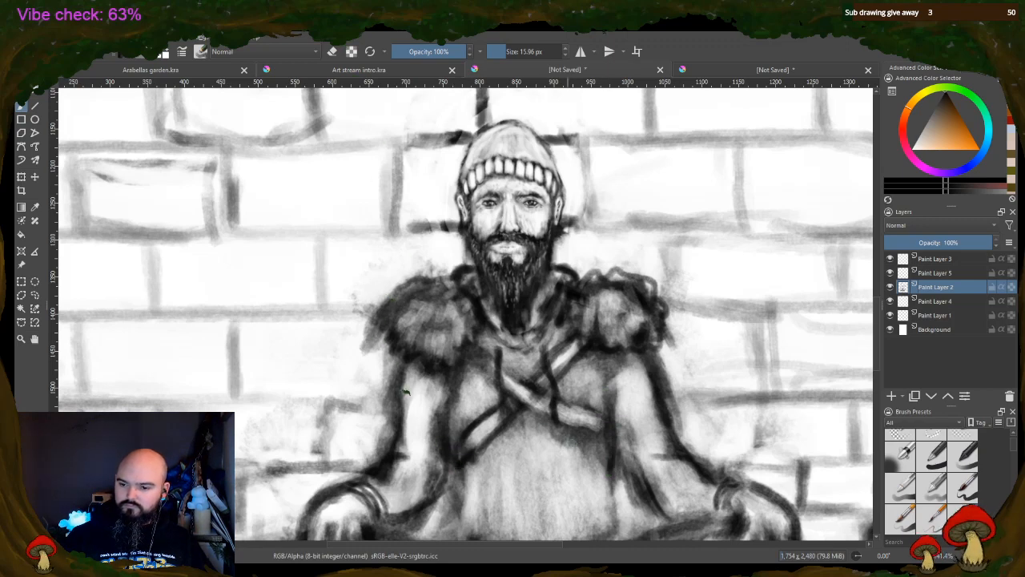
mouse_move(576, 425)
left_mouse_down()
mouse_move(594, 407)
mouse_move(614, 428)
mouse_move(553, 439)
left_mouse_up()
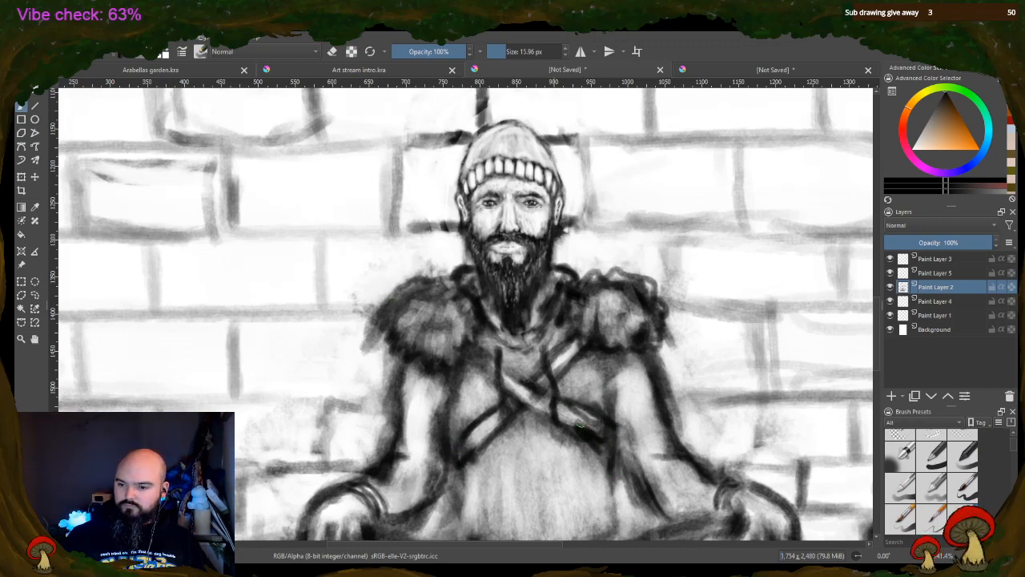
key("e")
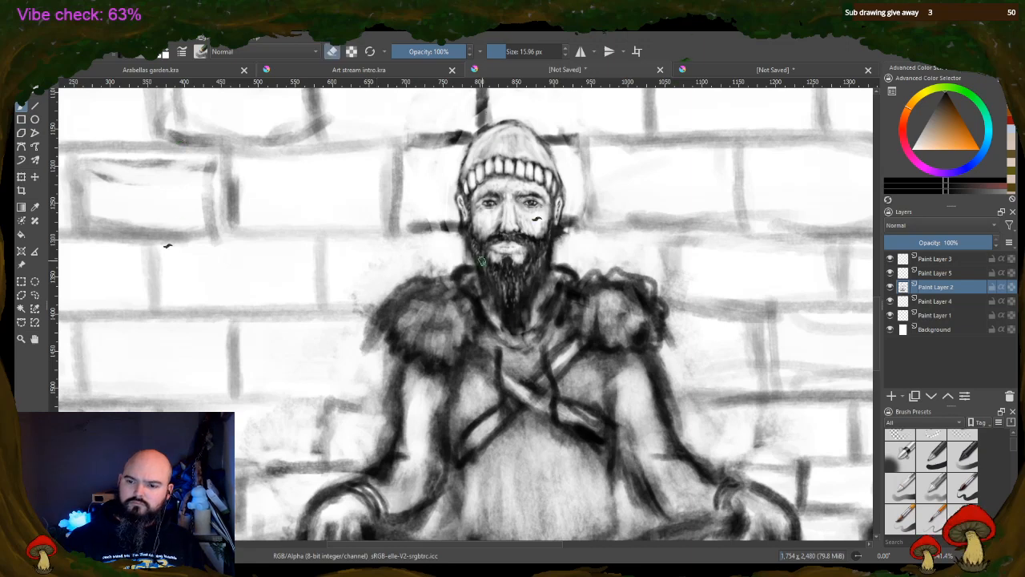
mouse_move(571, 416)
left_mouse_down()
mouse_move(602, 442)
mouse_move(570, 410)
mouse_move(585, 427)
left_mouse_up()
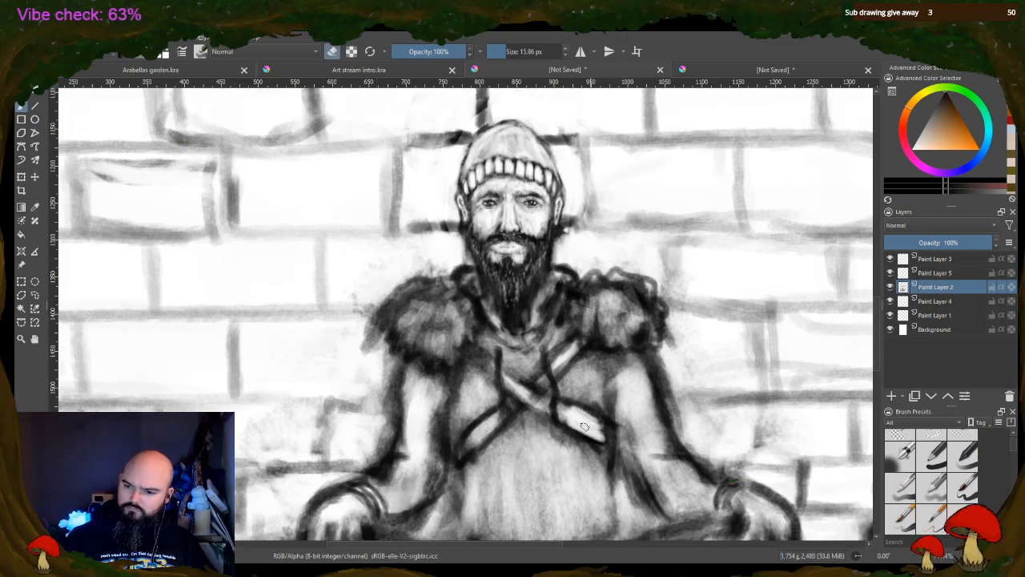
left_click_drag(517, 387, 527, 392)
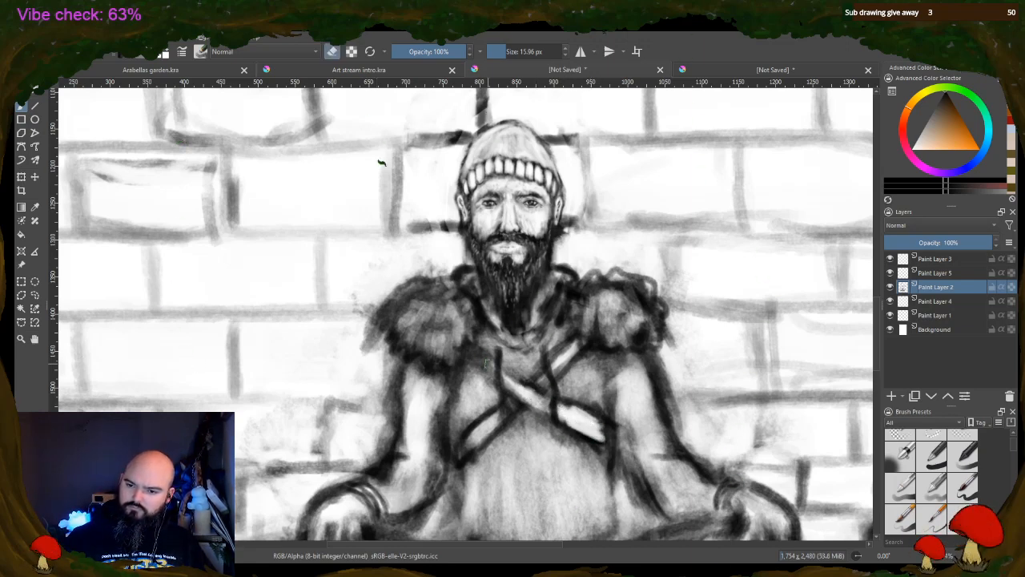
mouse_move(486, 365)
left_mouse_down()
mouse_move(476, 356)
mouse_move(486, 373)
left_mouse_up()
mouse_move(506, 415)
left_mouse_down()
mouse_move(493, 427)
mouse_move(500, 412)
left_mouse_up()
mouse_move(578, 345)
left_mouse_down()
mouse_move(564, 361)
mouse_move(581, 347)
left_mouse_up()
Erase short light strands into both fur shoulder pads to suggest tufts, and switch back to painting
left_click_drag(597, 311, 592, 333)
mouse_move(607, 342)
left_mouse_down()
mouse_move(608, 333)
mouse_move(613, 343)
mouse_move(652, 332)
mouse_move(631, 344)
mouse_move(595, 328)
mouse_move(580, 309)
mouse_move(593, 289)
mouse_move(644, 288)
mouse_move(652, 317)
mouse_move(629, 320)
left_mouse_up()
mouse_move(404, 309)
left_mouse_down()
mouse_move(395, 319)
mouse_move(422, 349)
mouse_move(445, 343)
mouse_move(456, 321)
mouse_move(423, 315)
mouse_move(394, 289)
mouse_move(462, 311)
left_mouse_up()
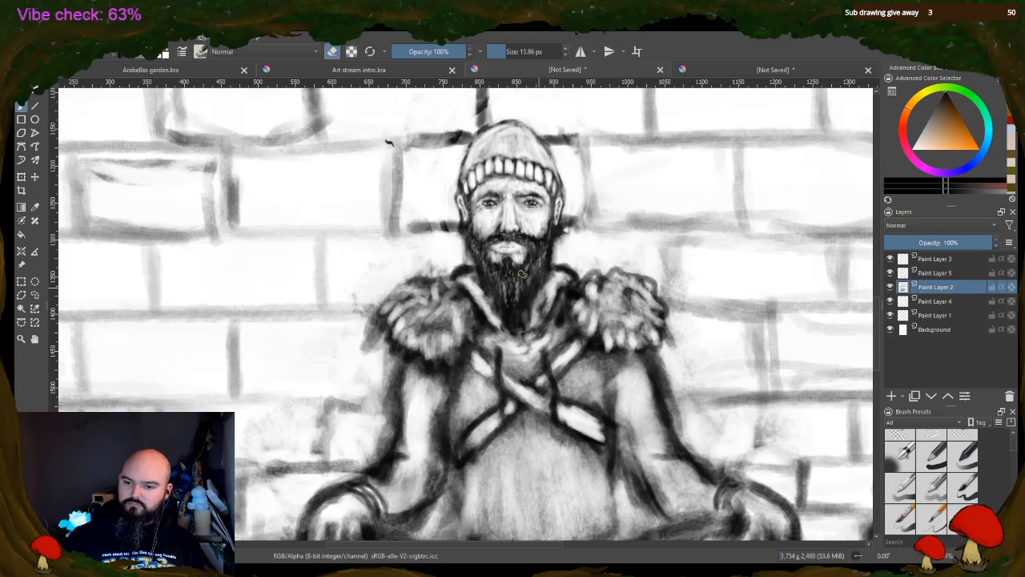
left_click(334, 53)
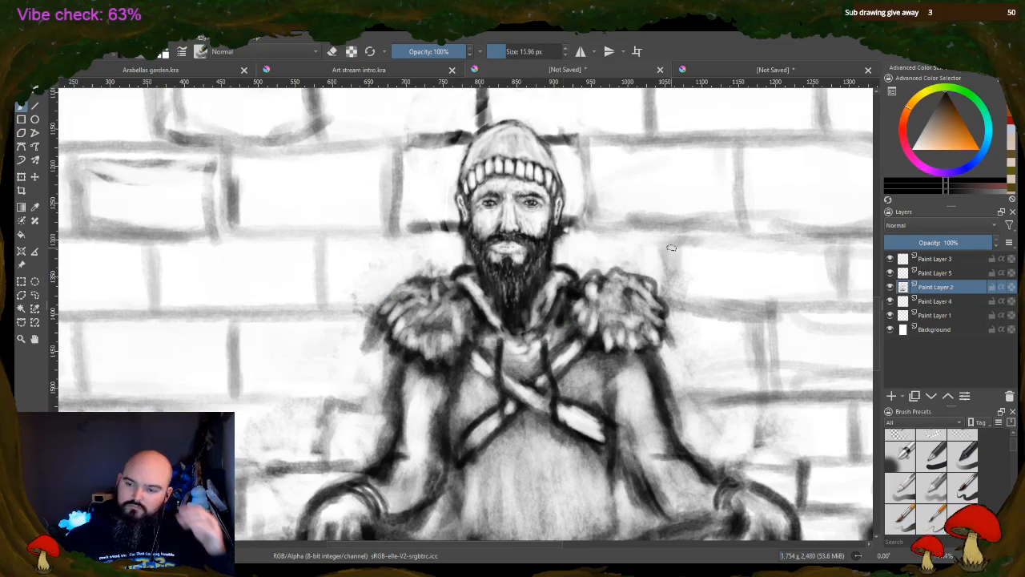
Reduce the brush size to 6.74 px and outline both sides of the rounded belly with thin dark lines
scroll(671, 247, "down", 2)
scroll(792, 385, "up", 1)
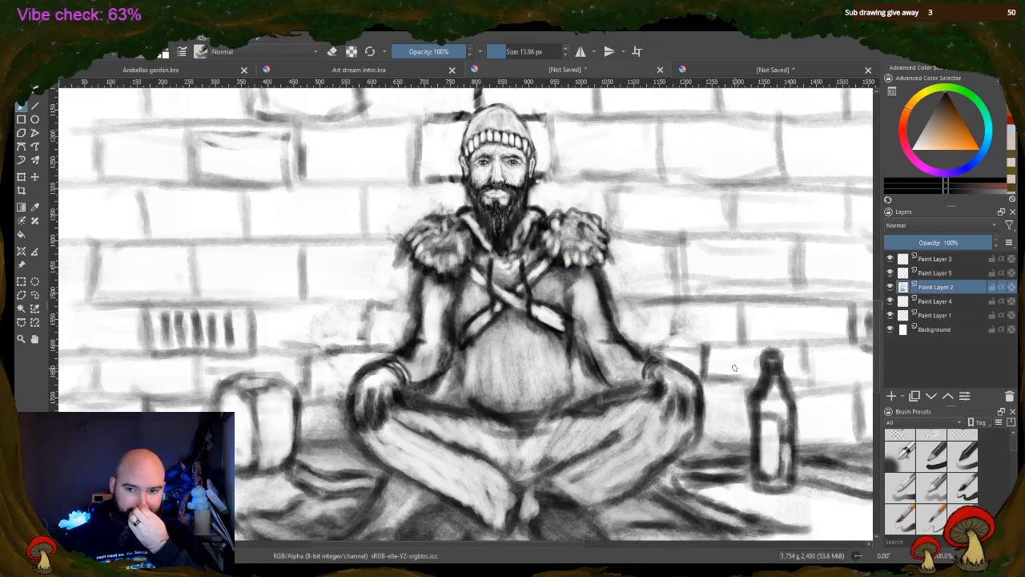
scroll(733, 368, "up", 2)
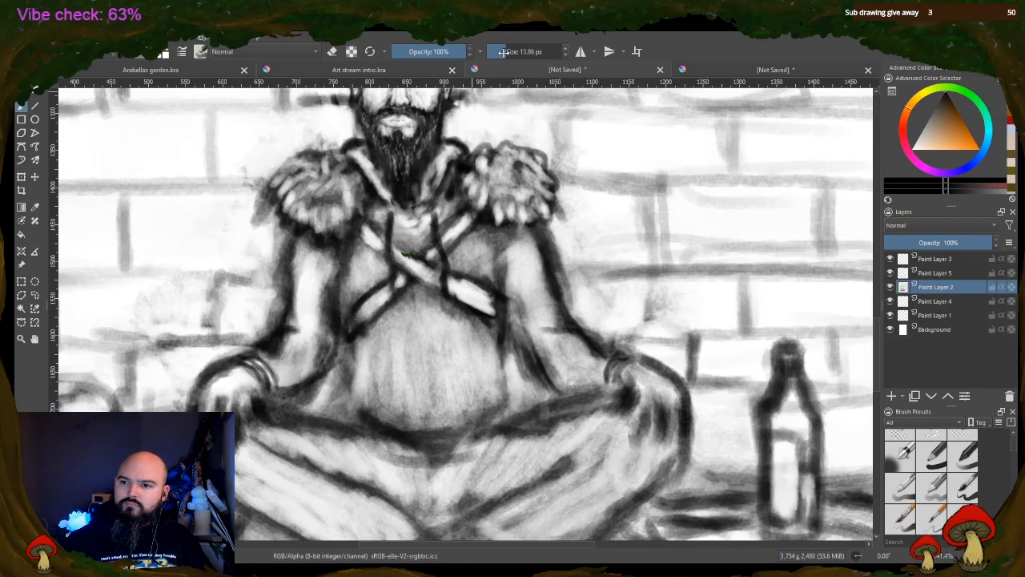
left_click_drag(503, 51, 500, 51)
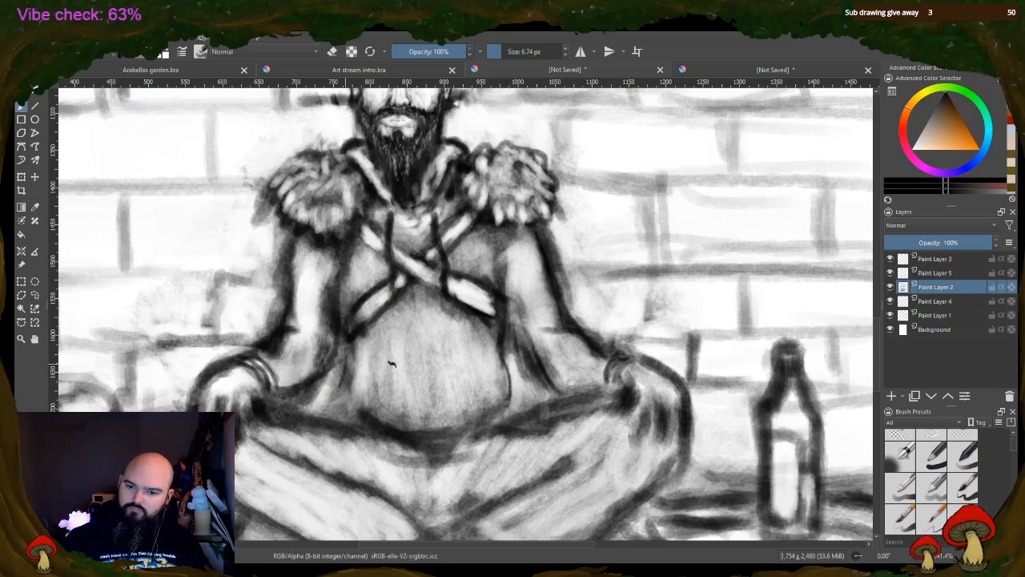
left_click_drag(338, 369, 349, 417)
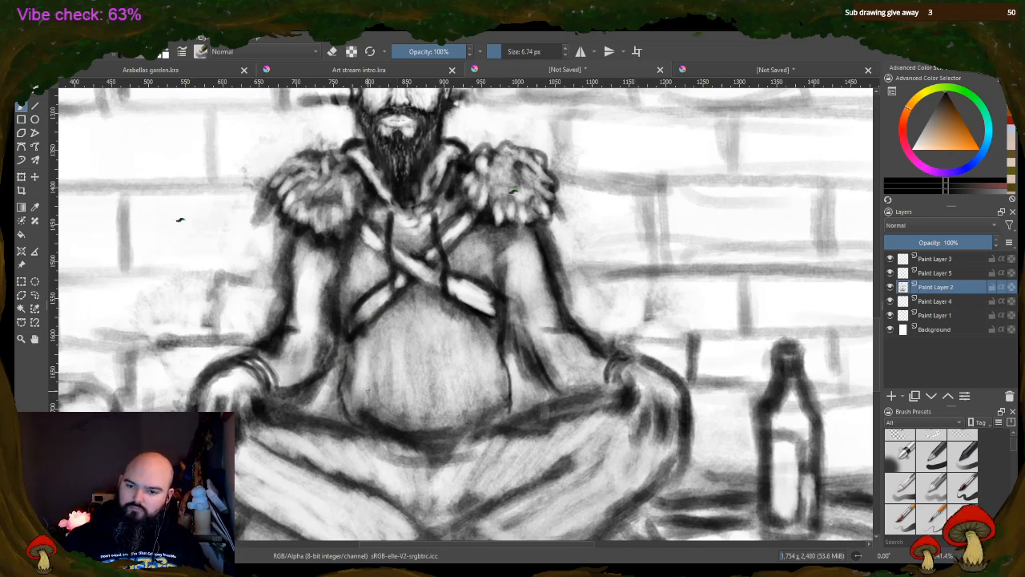
Draw a front pocket on the belly with slanted sides, a straight top edge and a curved bottom edge
mouse_move(370, 393)
left_mouse_down()
mouse_move(384, 353)
mouse_move(369, 393)
left_mouse_up()
left_click_drag(385, 356, 373, 394)
left_click_drag(472, 369, 491, 396)
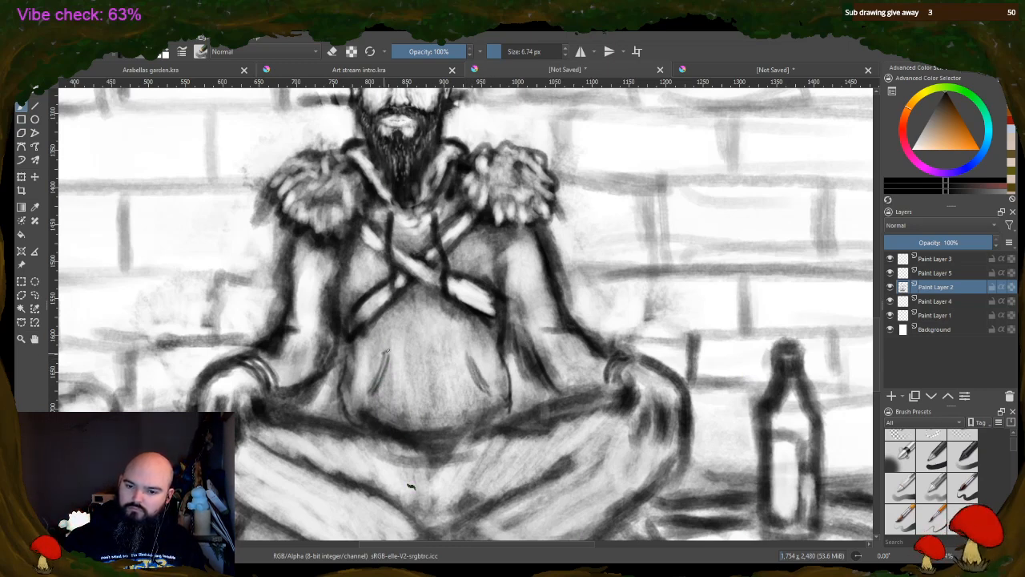
left_click_drag(464, 357, 468, 351)
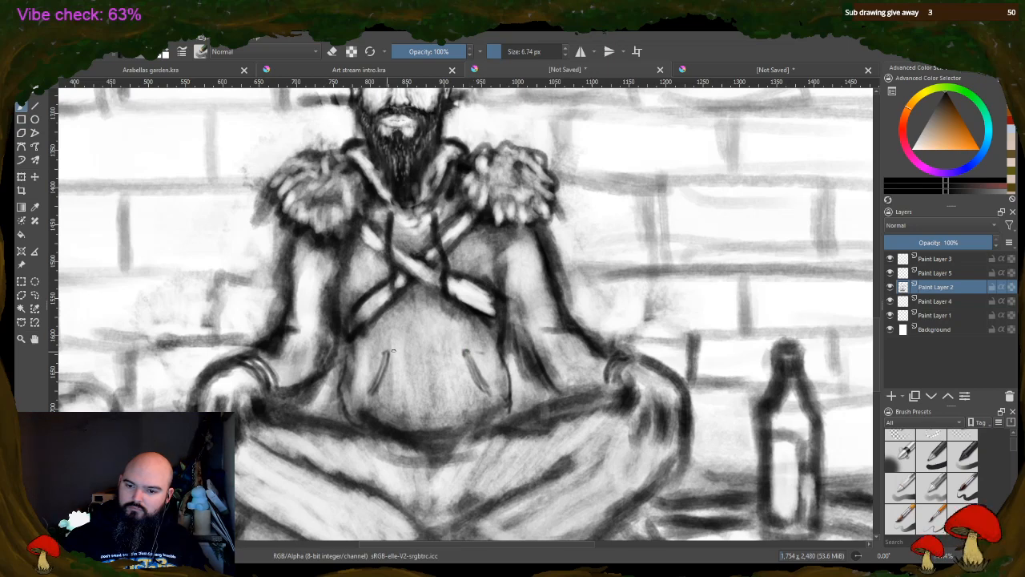
left_click_drag(391, 350, 463, 352)
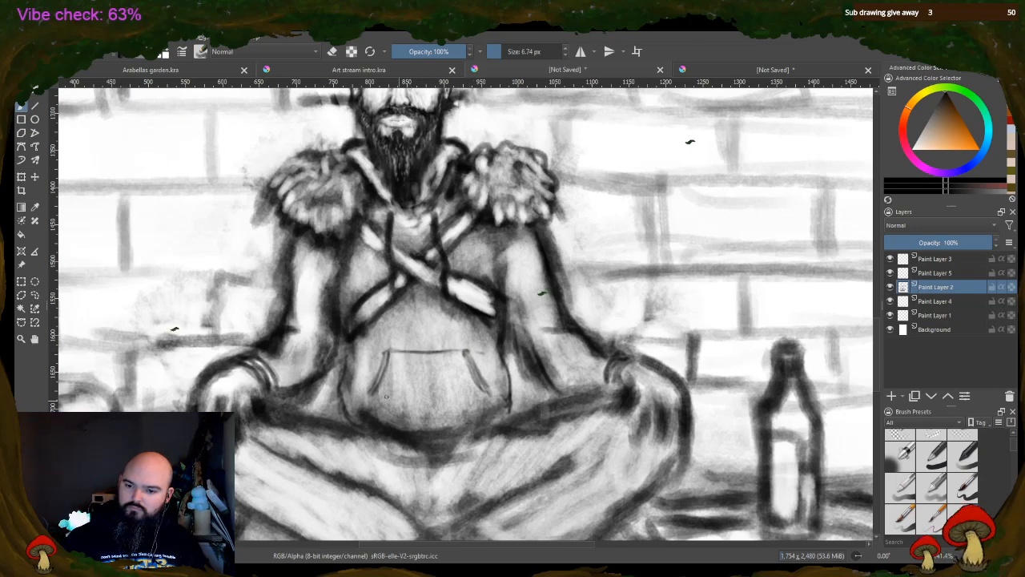
mouse_move(377, 400)
left_mouse_down()
mouse_move(461, 408)
mouse_move(425, 412)
left_mouse_up()
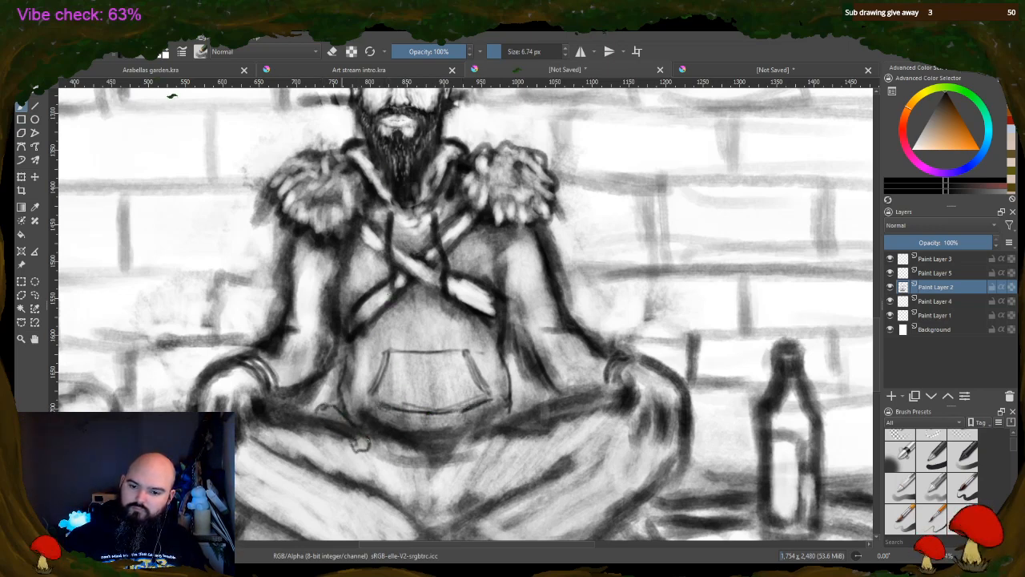
Outline the small curved fold beside the left hip and darken the rounded hem under the belly
left_click_drag(368, 441, 351, 448)
left_click_drag(310, 413, 335, 407)
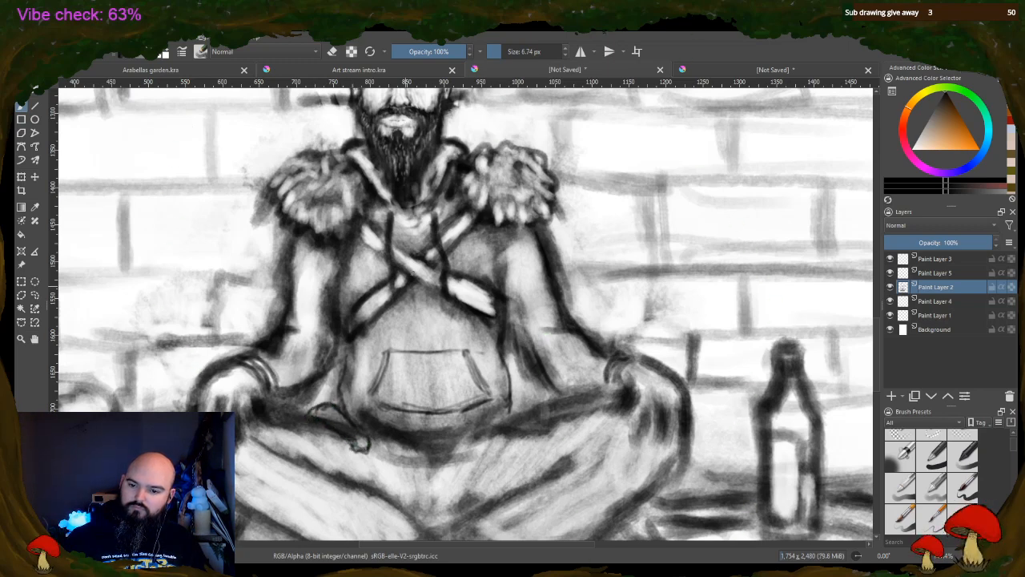
mouse_move(386, 443)
left_mouse_down()
mouse_move(448, 454)
mouse_move(500, 420)
mouse_move(453, 447)
left_mouse_up()
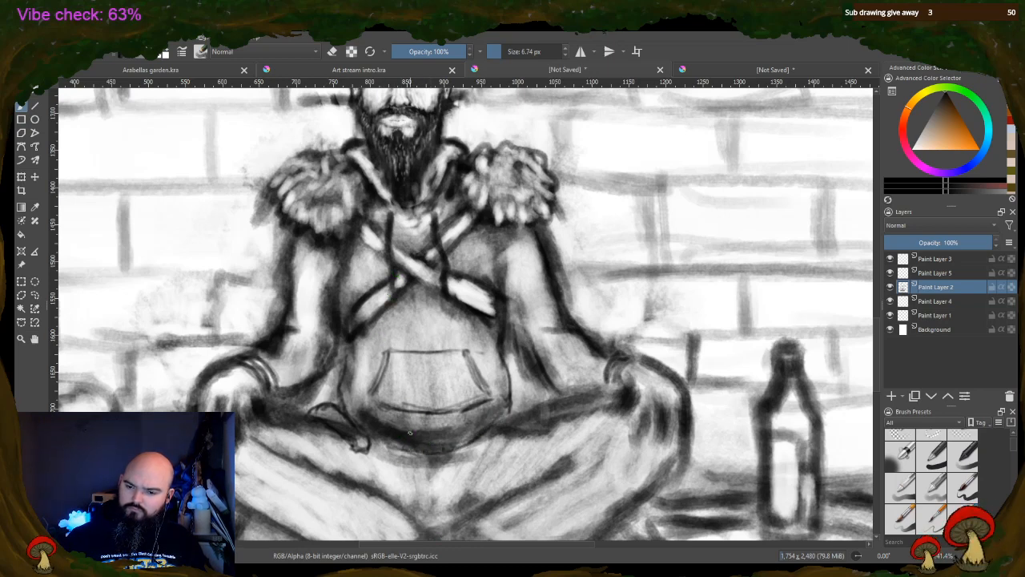
Paint thin crease lines in the trousers running down from the hem between the crossed legs
left_click_drag(432, 492, 439, 465)
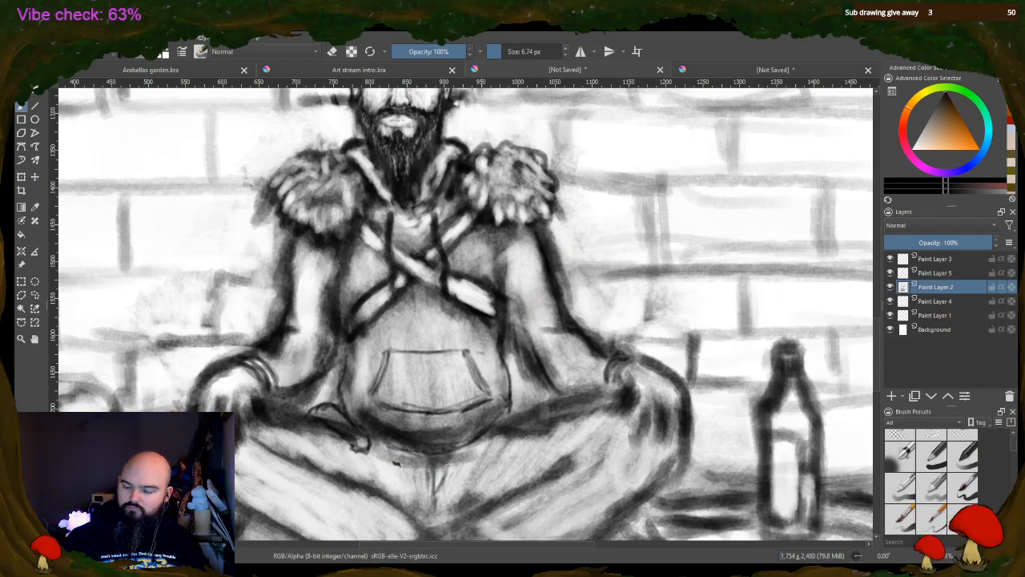
left_click_drag(480, 483, 473, 439)
left_click_drag(463, 496, 460, 474)
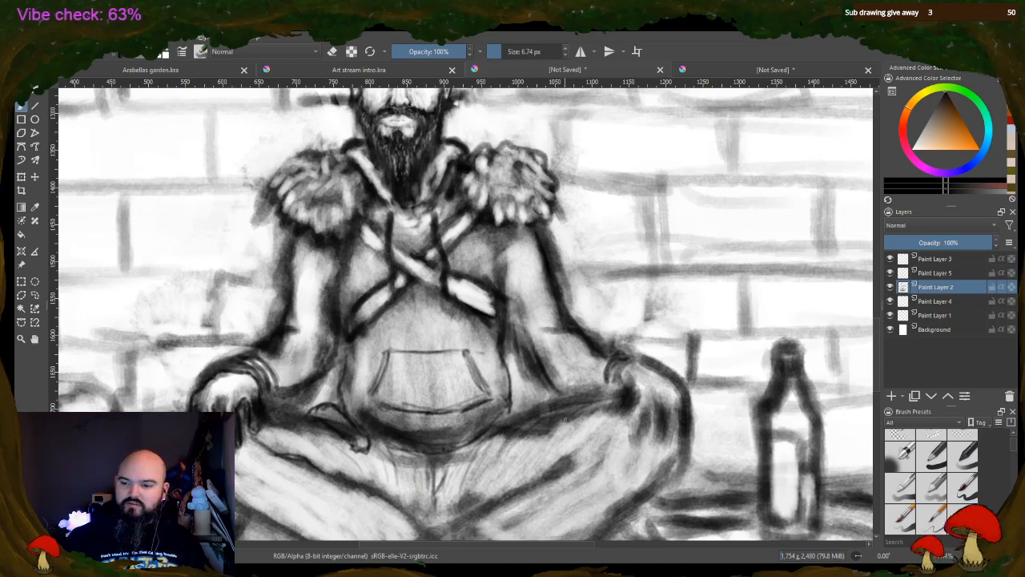
Define the fingers of the hand on the right knee, darken the torso edge and sharpen the right forearm's contours
mouse_move(627, 385)
left_mouse_down()
mouse_move(629, 413)
mouse_move(637, 384)
mouse_move(620, 374)
mouse_move(630, 362)
mouse_move(641, 357)
mouse_move(670, 376)
mouse_move(638, 401)
mouse_move(651, 431)
mouse_move(651, 412)
mouse_move(649, 439)
mouse_move(662, 415)
mouse_move(659, 432)
mouse_move(672, 445)
mouse_move(688, 424)
left_mouse_up()
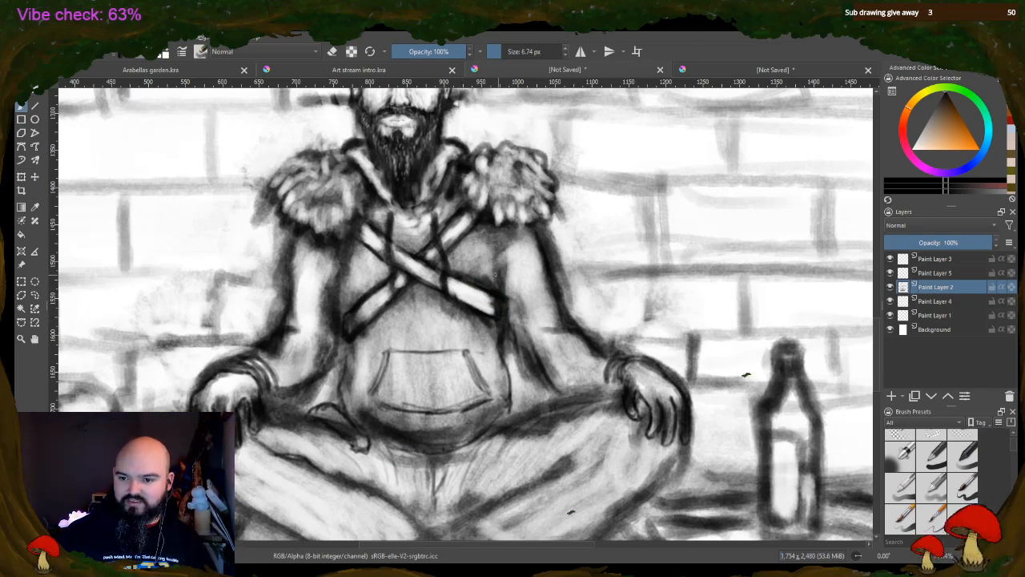
left_click_drag(337, 275, 340, 336)
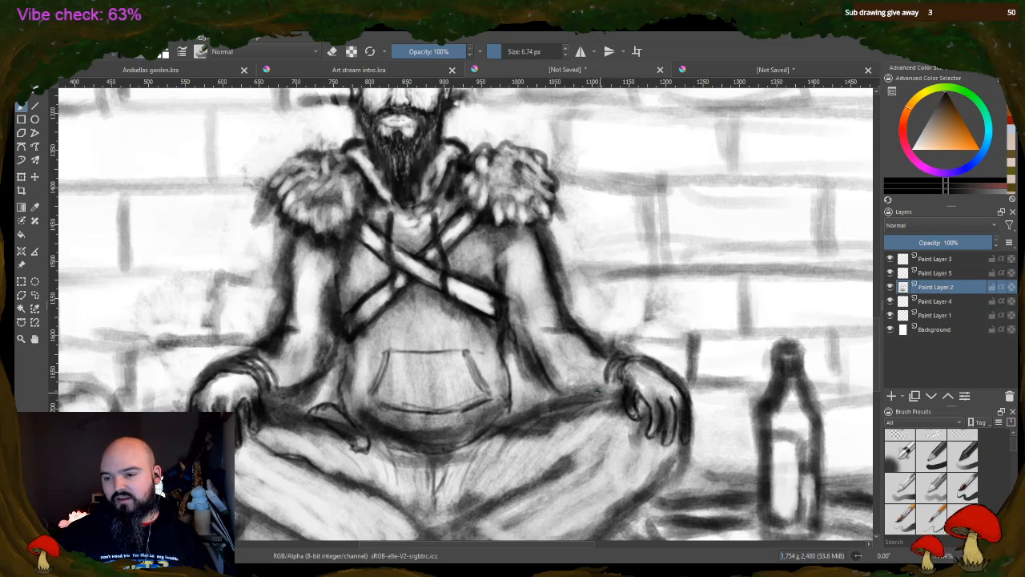
mouse_move(610, 384)
left_mouse_down()
mouse_move(599, 393)
mouse_move(563, 388)
left_mouse_up()
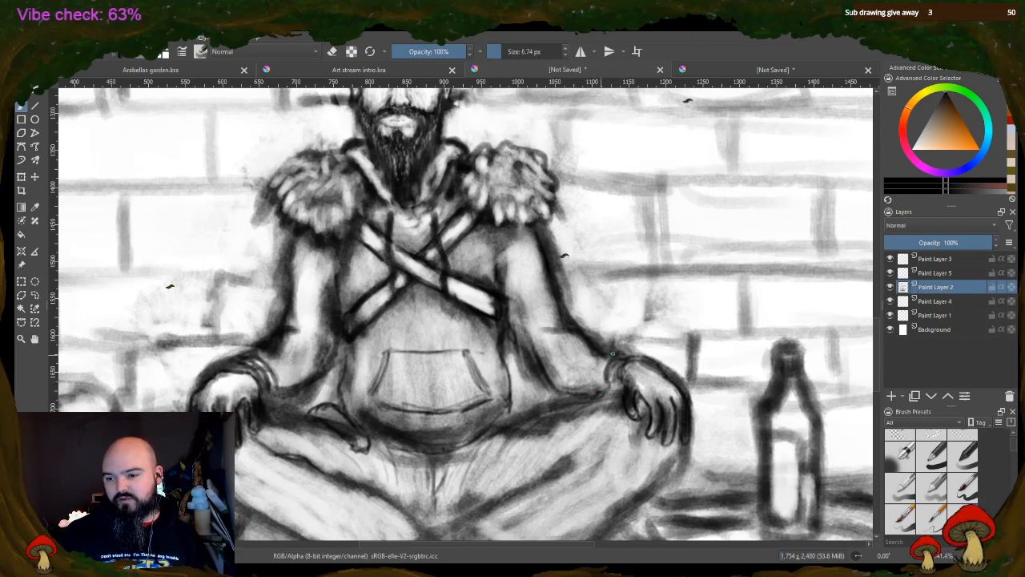
left_click_drag(613, 353, 555, 329)
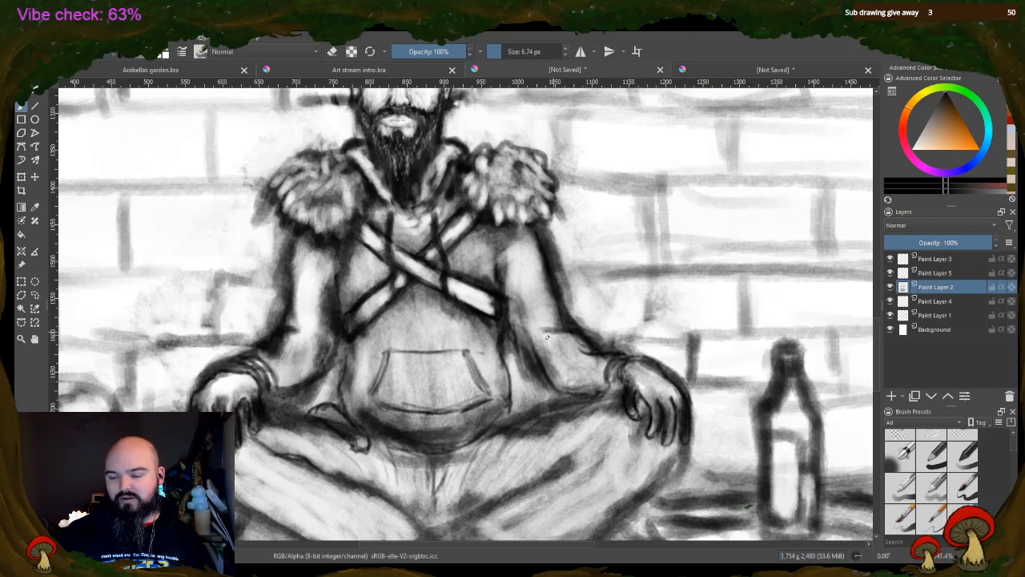
left_click_drag(528, 365, 549, 384)
mouse_move(511, 342)
left_mouse_down()
mouse_move(521, 371)
mouse_move(529, 367)
left_mouse_up()
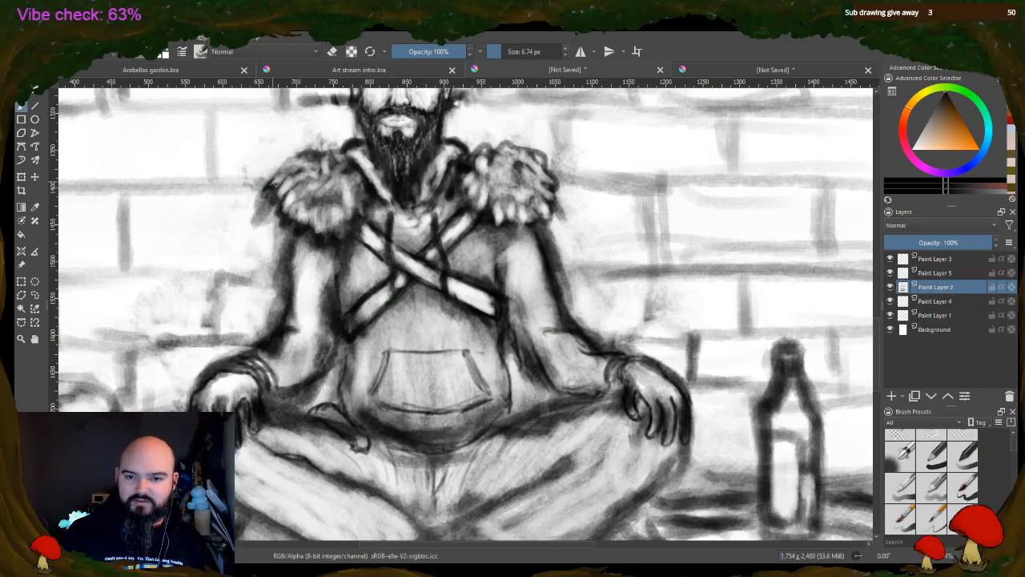
Add dark spiky tufts around the fur shoulder pads and deepen the inner collar edges beside the beard
mouse_move(279, 180)
left_mouse_down()
mouse_move(271, 195)
mouse_move(285, 219)
left_mouse_up()
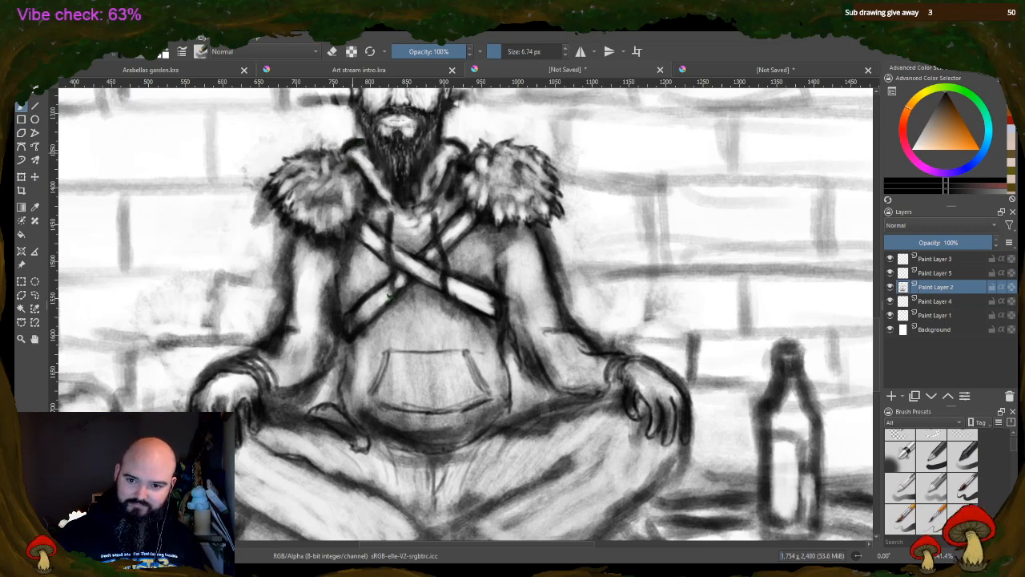
left_click_drag(360, 151, 380, 177)
left_click_drag(363, 158, 383, 186)
left_click_drag(440, 156, 431, 178)
left_click_drag(450, 152, 429, 186)
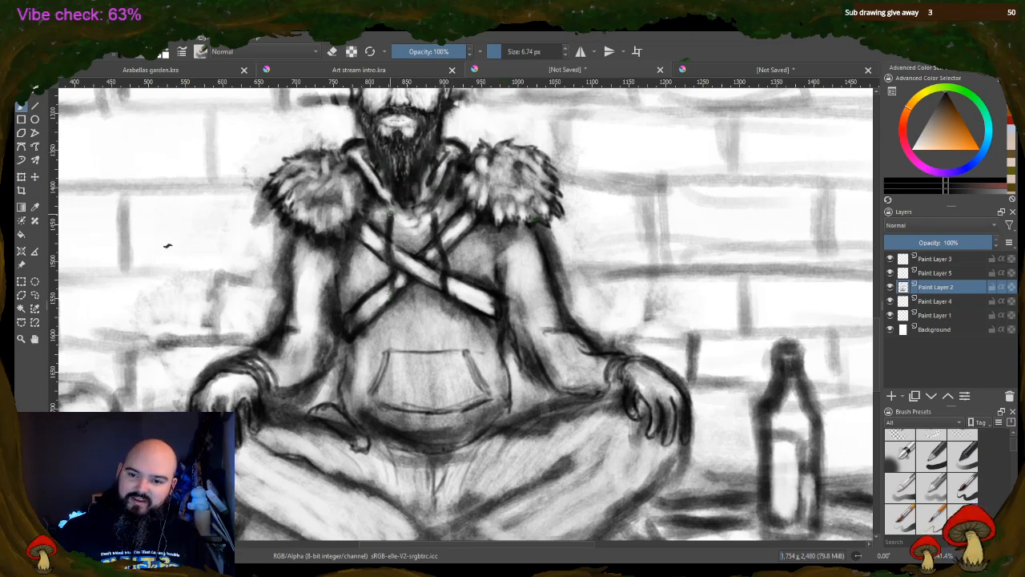
Redraw the two vertical chest cords in crisp black and strengthen the outline on both sides of the belly
left_click_drag(391, 214, 392, 285)
left_click_drag(438, 219, 442, 287)
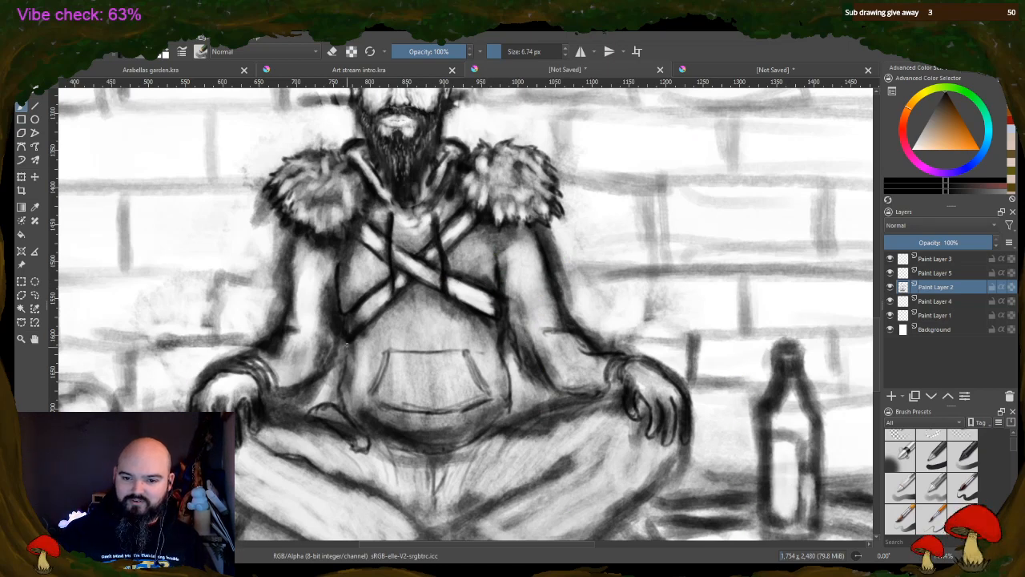
left_click_drag(348, 344, 339, 391)
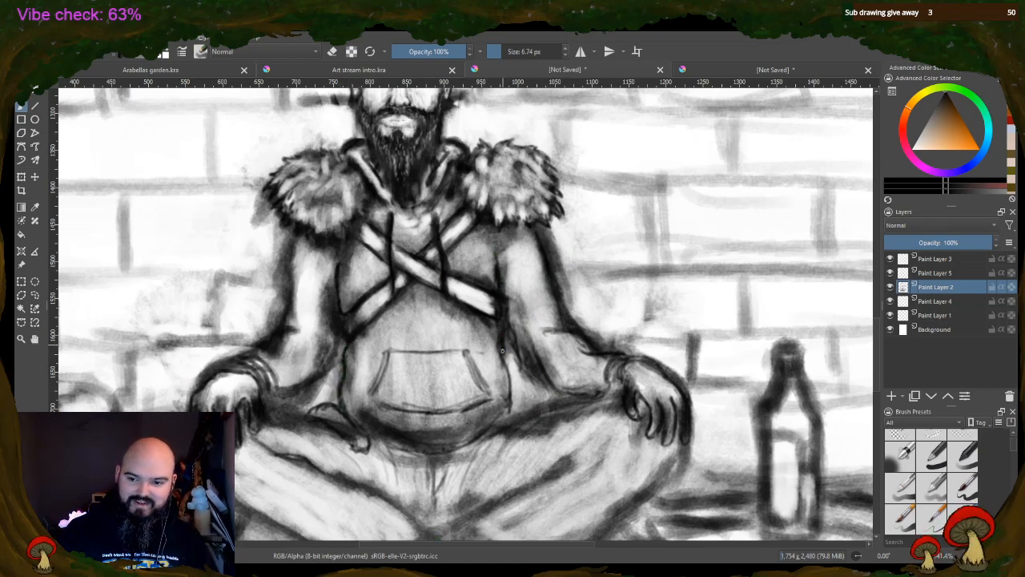
mouse_move(511, 381)
left_mouse_down()
mouse_move(512, 412)
mouse_move(486, 437)
left_mouse_up()
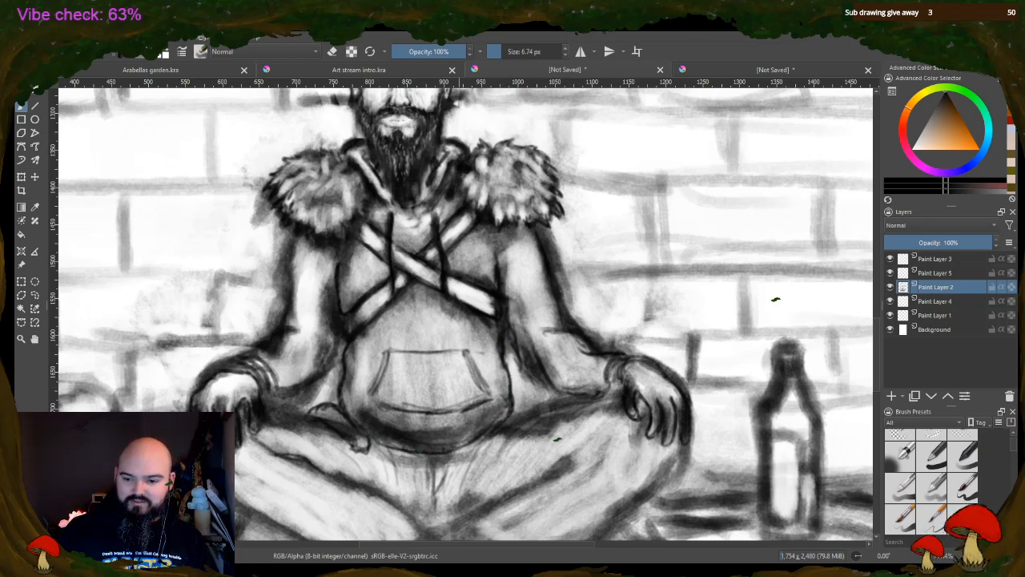
Thicken the pocket's curved lower edge, shade beneath it and darken its slanted side openings
mouse_move(383, 410)
left_mouse_down()
mouse_move(445, 419)
mouse_move(494, 402)
left_mouse_up()
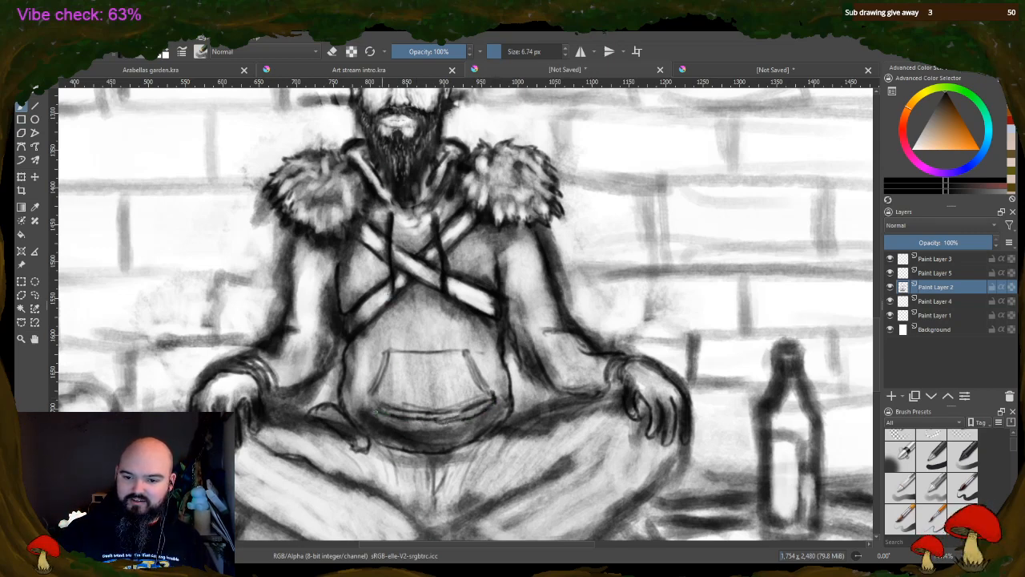
left_click_drag(376, 415, 489, 415)
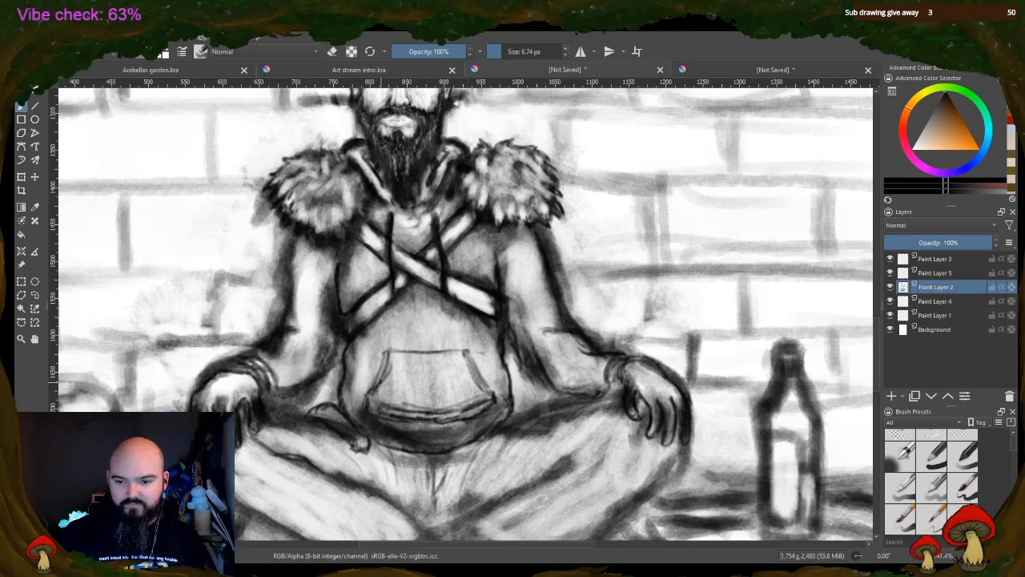
mouse_move(380, 382)
left_mouse_down()
mouse_move(390, 352)
mouse_move(471, 353)
mouse_move(494, 392)
left_mouse_up()
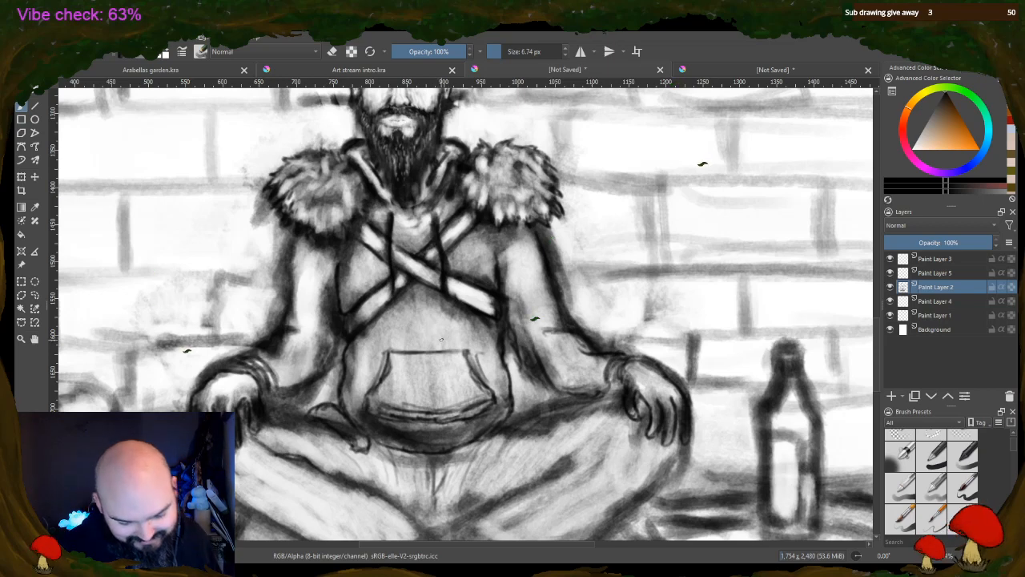
Erase along the two crossed chest straps to brighten them and give their lower ends clean, light edges
left_click(334, 52)
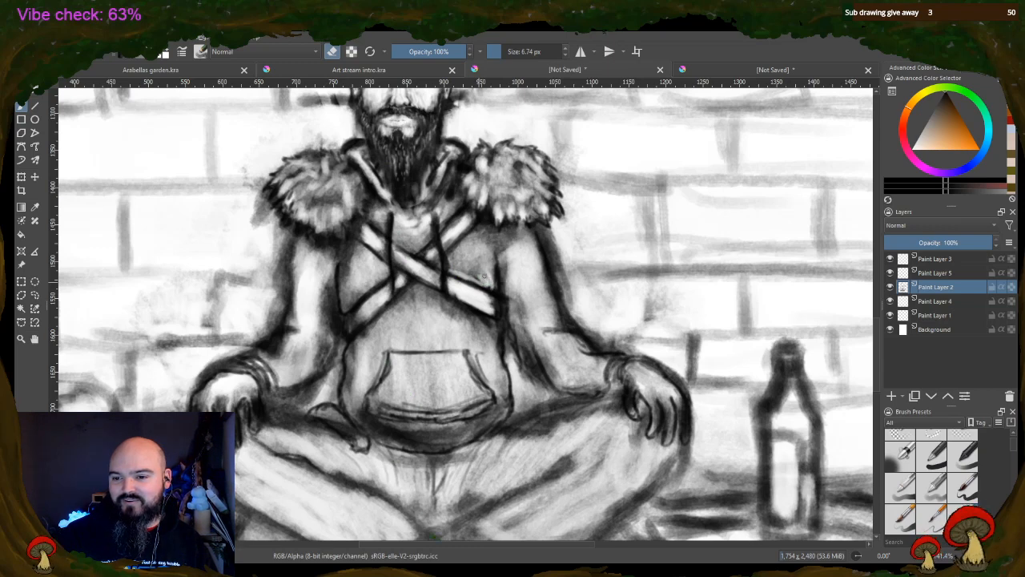
left_click_drag(492, 308, 495, 313)
left_click_drag(364, 309, 347, 325)
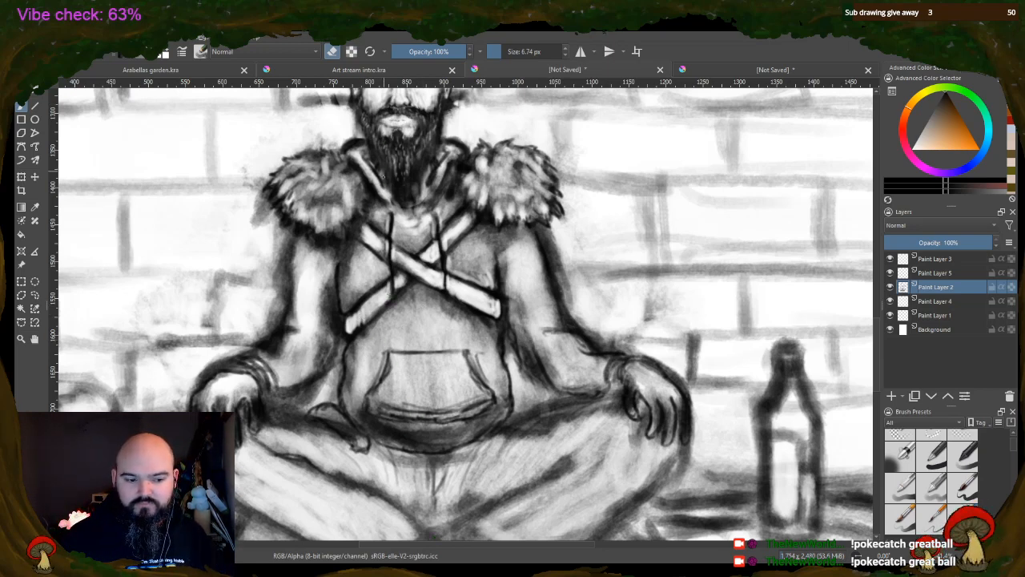
mouse_move(369, 315)
left_mouse_down()
mouse_move(353, 330)
mouse_move(383, 288)
left_mouse_up()
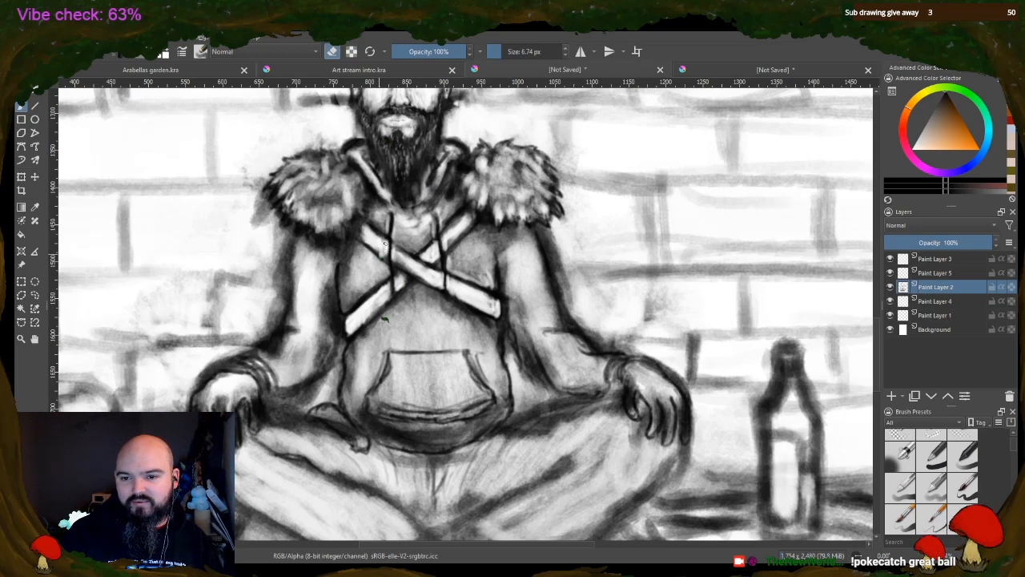
mouse_move(385, 243)
left_mouse_down()
mouse_move(380, 252)
mouse_move(421, 274)
left_mouse_up()
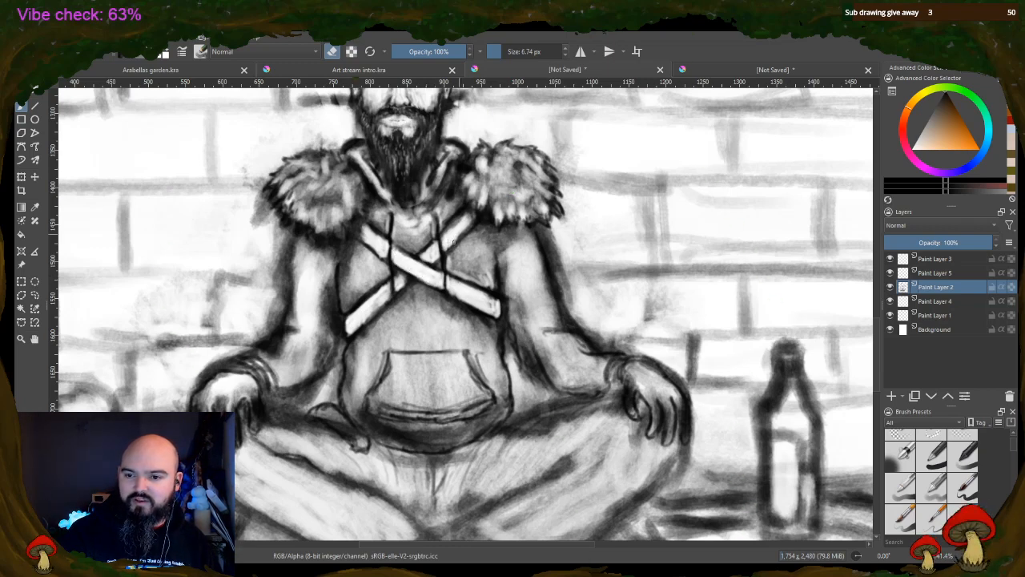
Lighten both arms from shoulder to forearm by erasing the grey shading, enlarging the eraser to 42.76 px for the broad areas
mouse_move(505, 252)
left_mouse_down()
mouse_move(508, 285)
mouse_move(502, 245)
left_mouse_up()
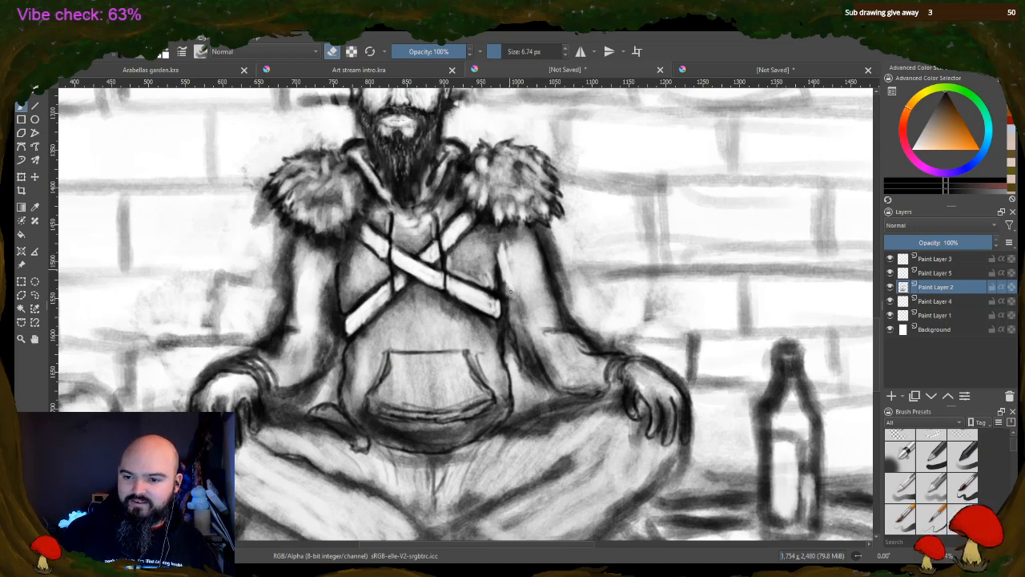
mouse_move(508, 281)
left_mouse_down()
mouse_move(520, 344)
mouse_move(528, 295)
left_mouse_up()
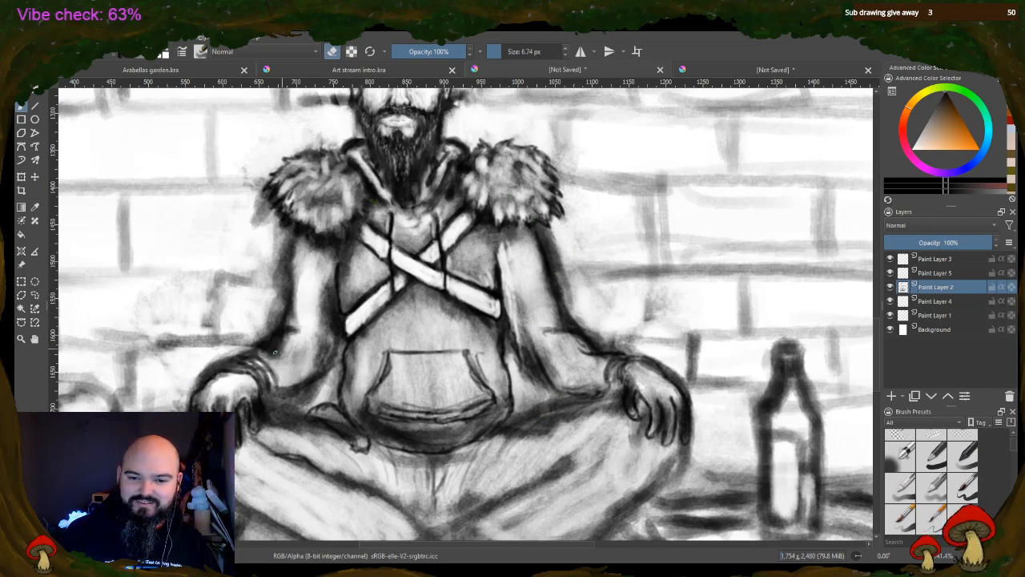
left_click_drag(502, 51, 535, 51)
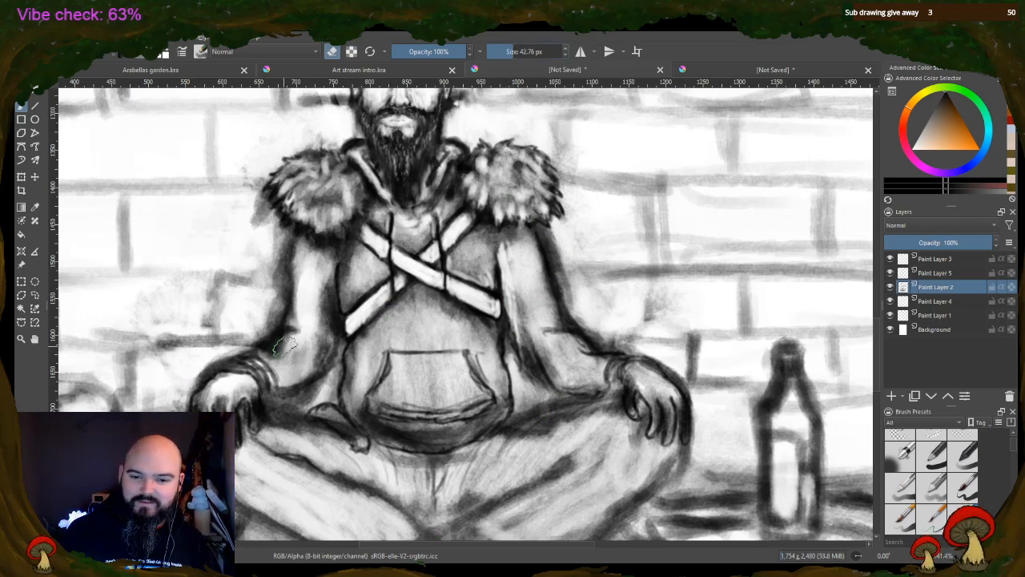
mouse_move(272, 353)
left_mouse_down()
mouse_move(295, 345)
mouse_move(274, 353)
mouse_move(294, 350)
mouse_move(303, 365)
left_mouse_up()
mouse_move(321, 282)
left_mouse_down()
mouse_move(323, 359)
mouse_move(324, 266)
mouse_move(307, 277)
left_mouse_up()
left_click_drag(259, 207, 263, 229)
mouse_move(523, 239)
left_mouse_down()
mouse_move(525, 326)
mouse_move(521, 306)
mouse_move(547, 365)
mouse_move(591, 362)
mouse_move(579, 351)
mouse_move(557, 368)
mouse_move(535, 267)
mouse_move(542, 284)
mouse_move(565, 251)
mouse_move(551, 231)
mouse_move(575, 296)
mouse_move(541, 255)
mouse_move(552, 154)
mouse_move(533, 240)
mouse_move(552, 319)
left_mouse_up()
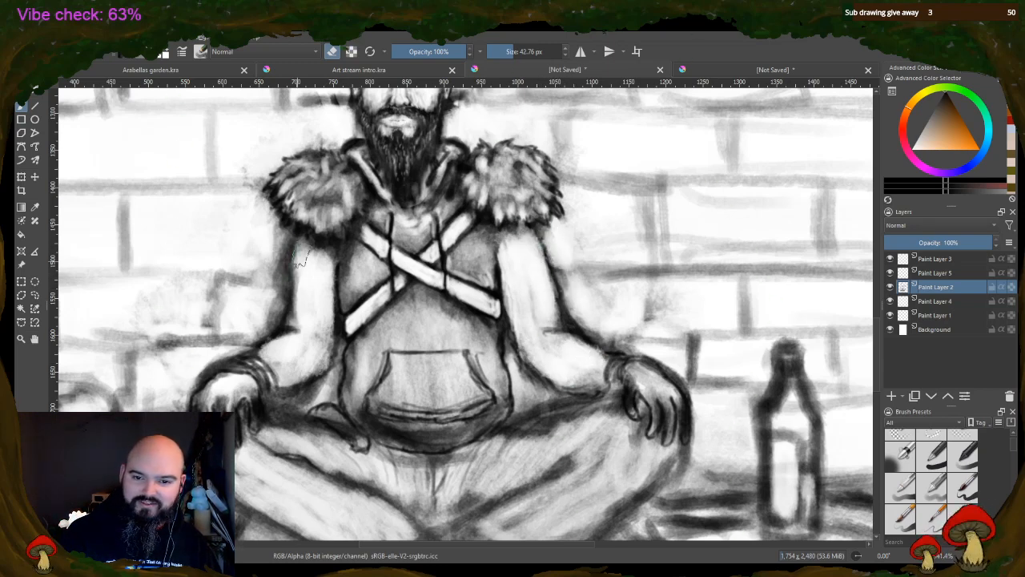
mouse_move(302, 259)
left_mouse_down()
mouse_move(298, 309)
mouse_move(300, 255)
left_mouse_up()
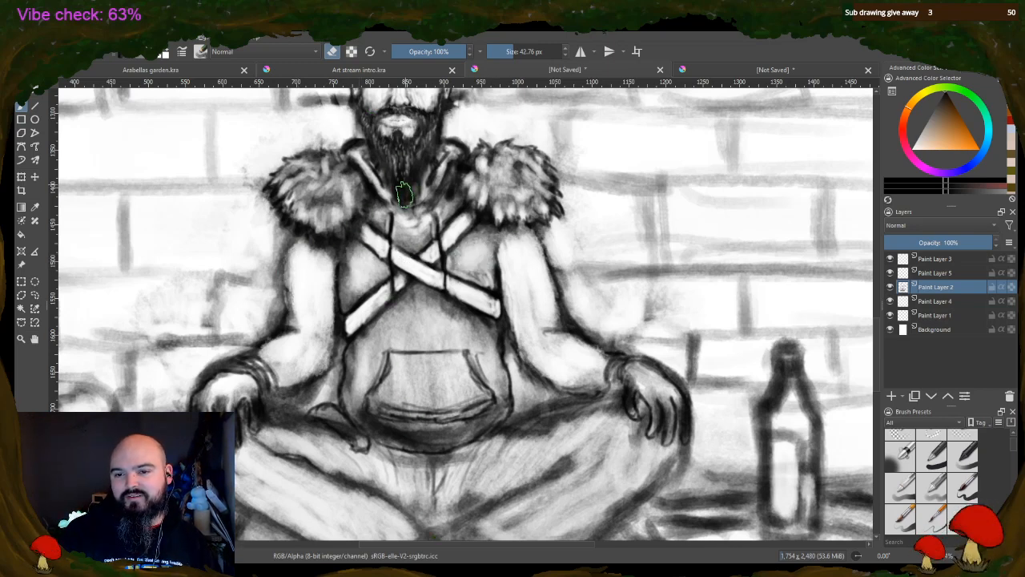
Reduce the eraser to 7.52 px and brighten the collar bands on both sides of the beard down to their meeting point
left_click(509, 52)
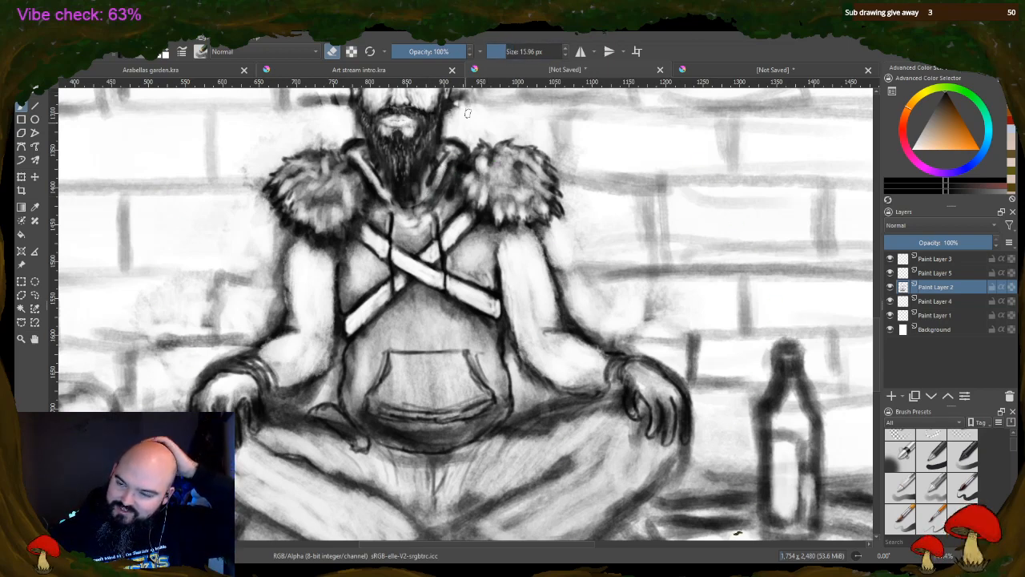
left_click(496, 51)
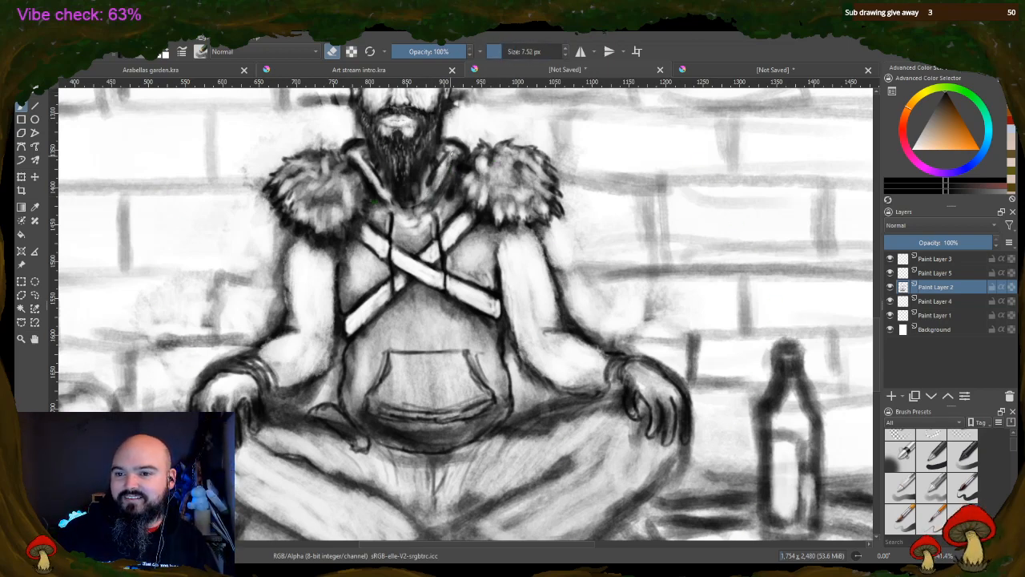
mouse_move(453, 153)
left_mouse_down()
mouse_move(439, 186)
mouse_move(433, 171)
left_mouse_up()
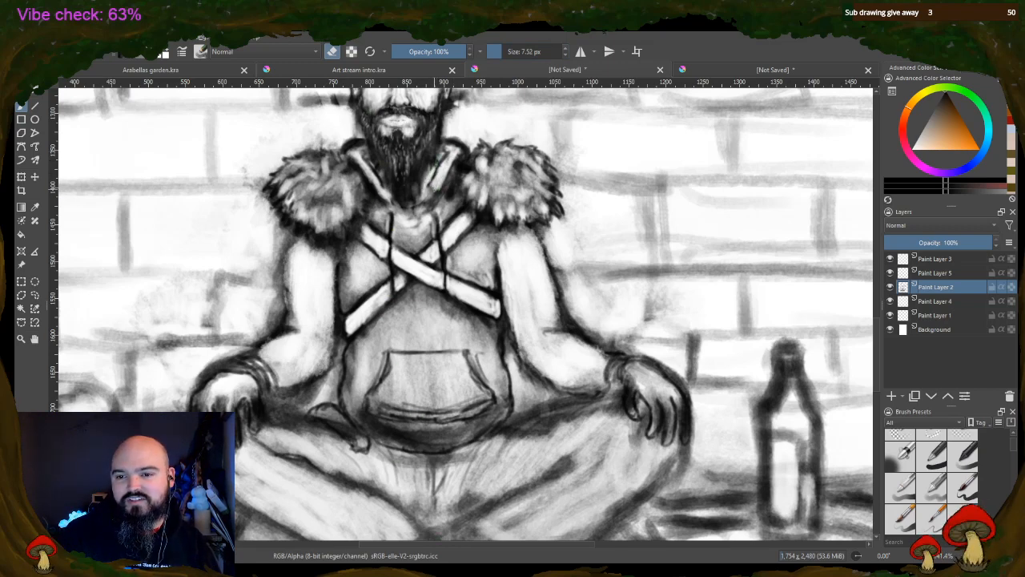
left_click_drag(385, 199, 405, 206)
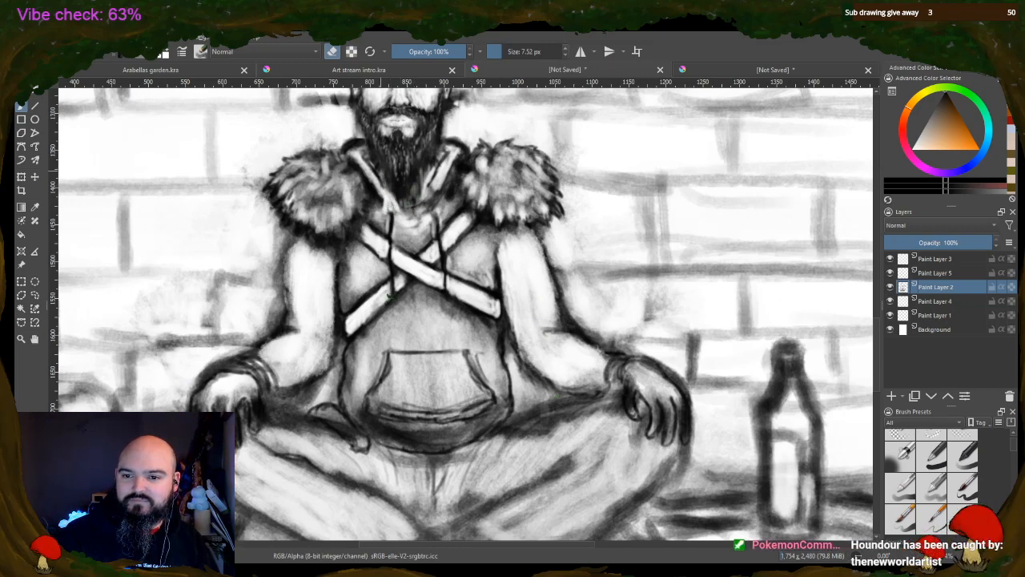
mouse_move(387, 171)
left_mouse_down()
mouse_move(395, 196)
mouse_move(407, 193)
left_mouse_up()
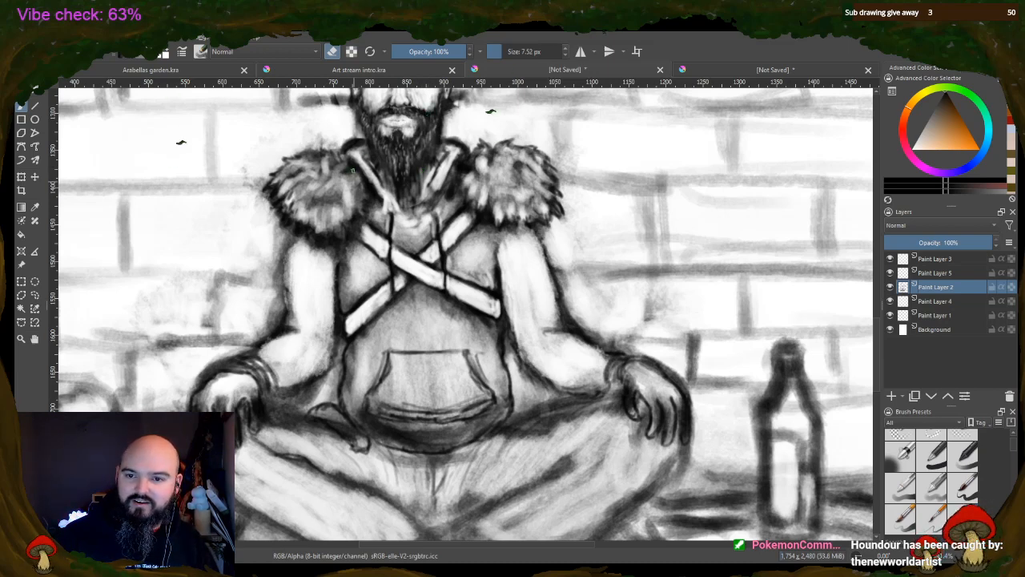
mouse_move(352, 146)
left_mouse_down()
mouse_move(362, 158)
mouse_move(351, 146)
left_mouse_up()
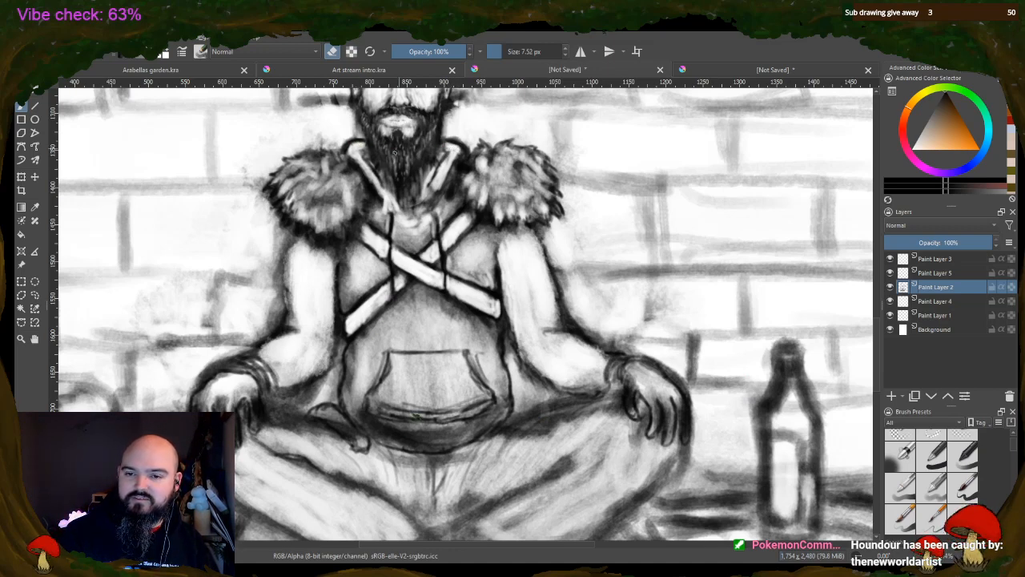
Touch up the collar's upper ends with small dark strokes, and erase highlights into its right end and the adjoining fur pad
key("e")
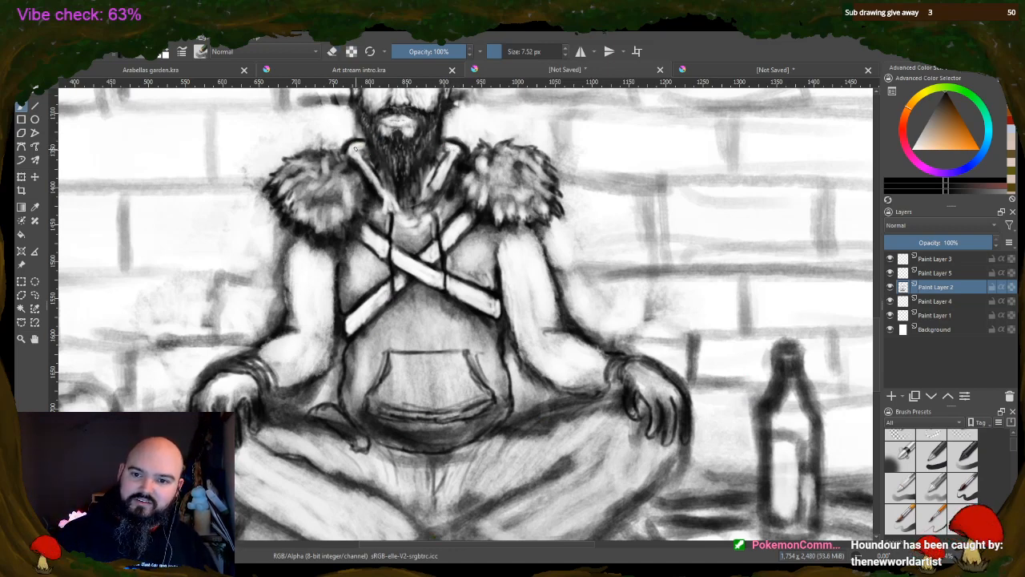
left_click_drag(355, 150, 365, 159)
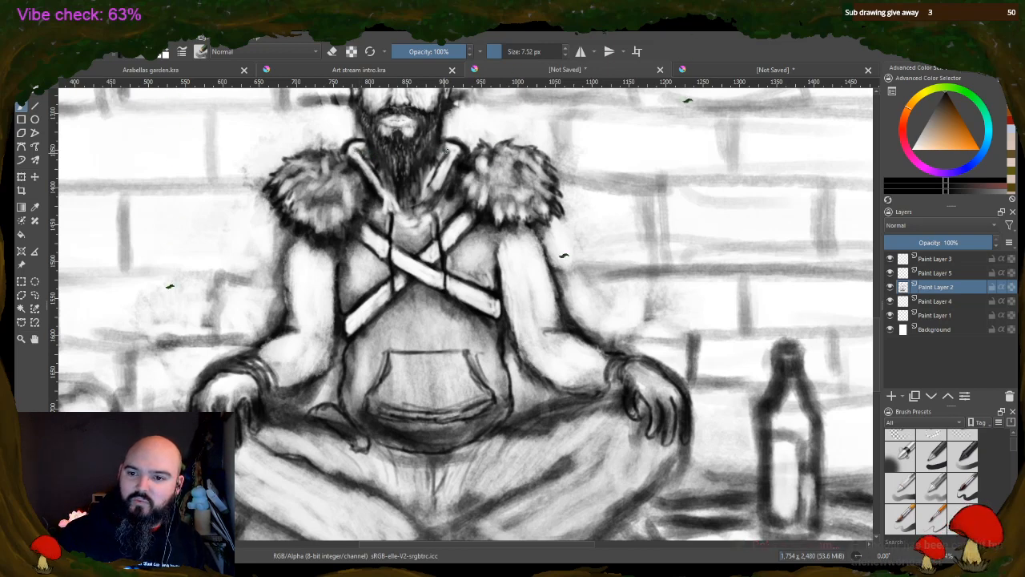
left_click_drag(446, 150, 452, 151)
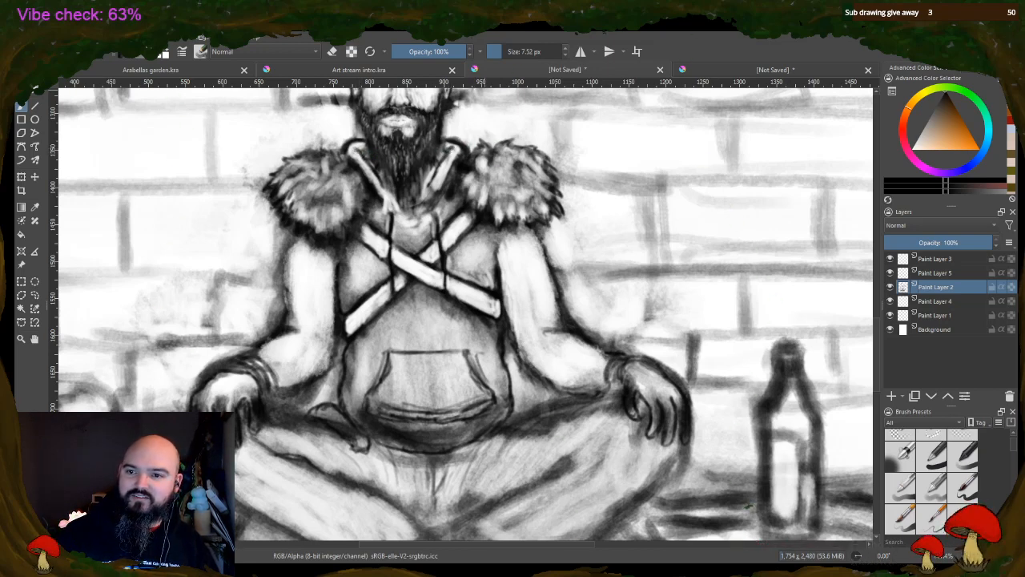
left_click(332, 51)
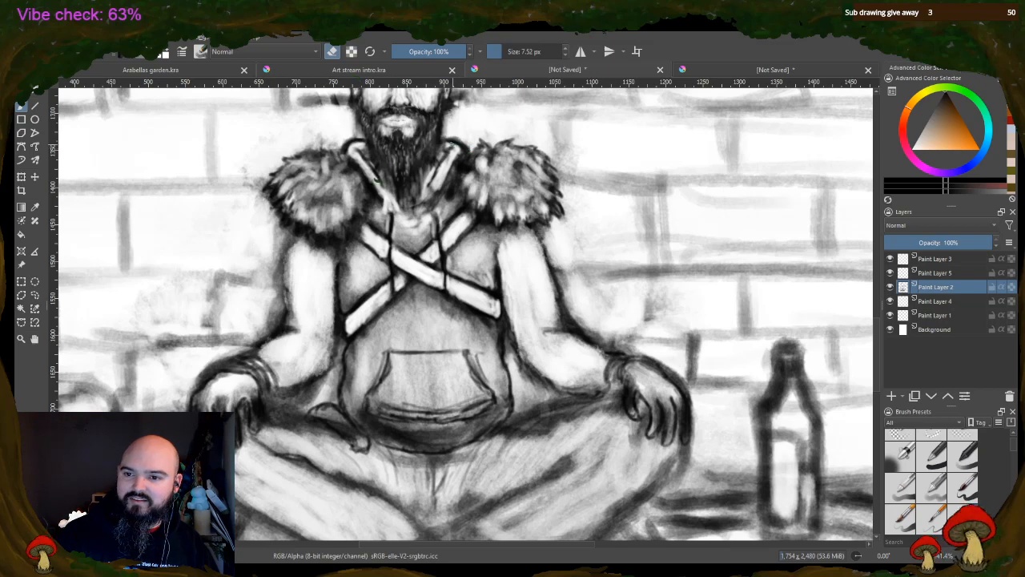
left_click_drag(449, 143, 460, 147)
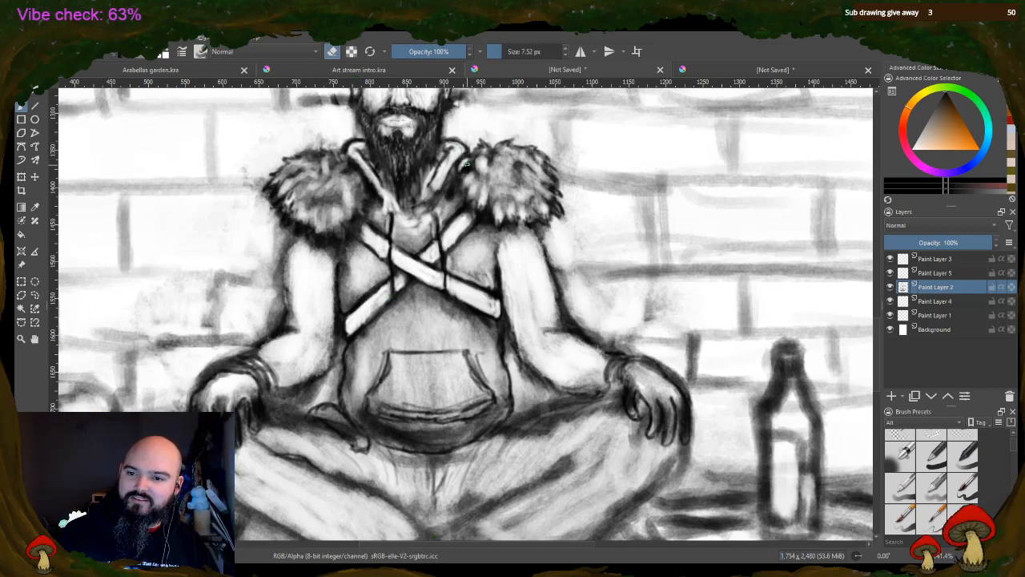
mouse_move(467, 164)
left_mouse_down()
mouse_move(459, 177)
mouse_move(473, 166)
mouse_move(470, 190)
left_mouse_up()
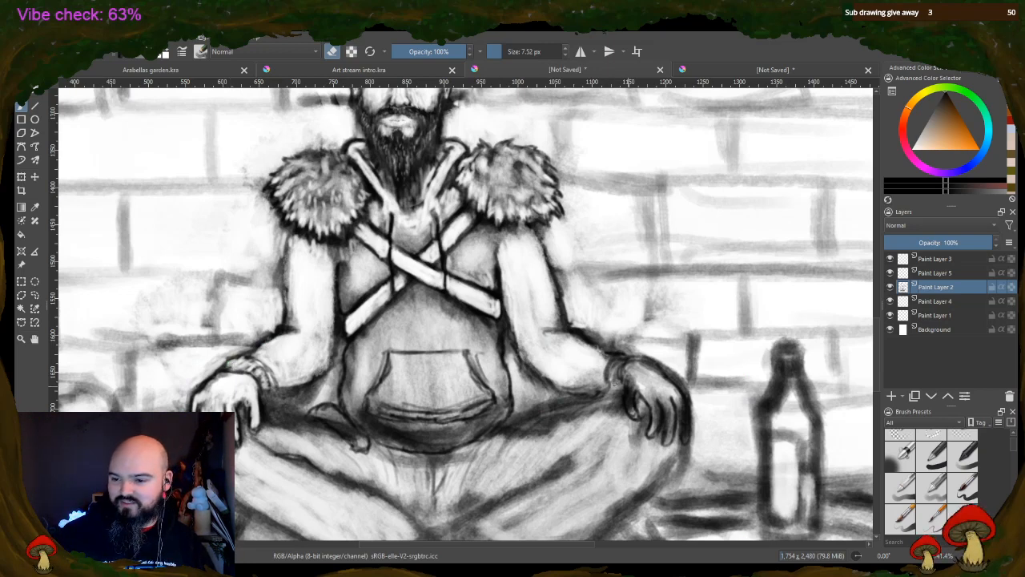
Erase highlights into the bracelet, fingers and back of the hand on the right knee
mouse_move(613, 375)
left_mouse_down()
mouse_move(618, 361)
mouse_move(631, 413)
mouse_move(635, 390)
mouse_move(655, 409)
left_mouse_up()
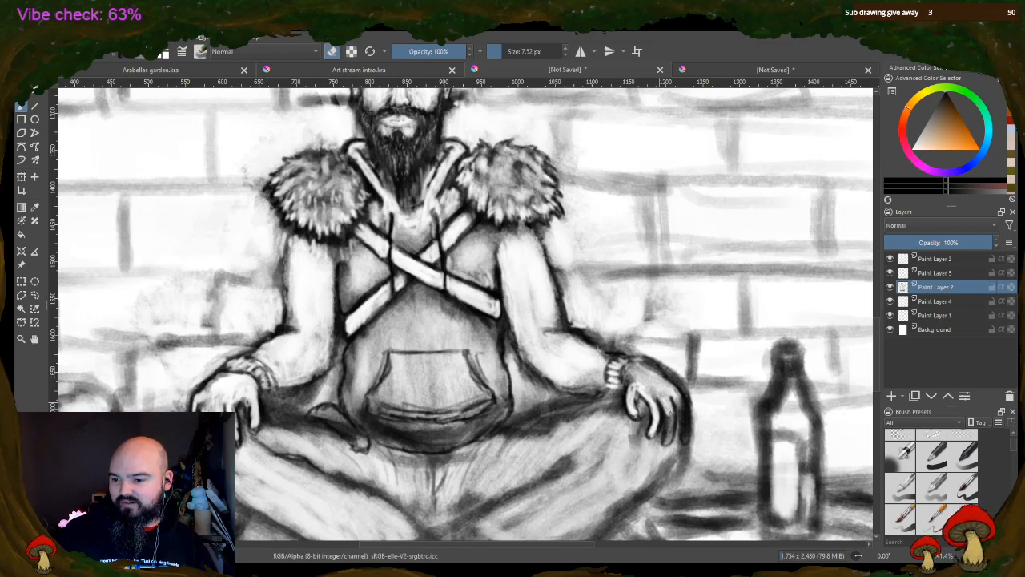
mouse_move(671, 410)
left_mouse_down()
mouse_move(668, 441)
mouse_move(686, 411)
mouse_move(685, 422)
left_mouse_up()
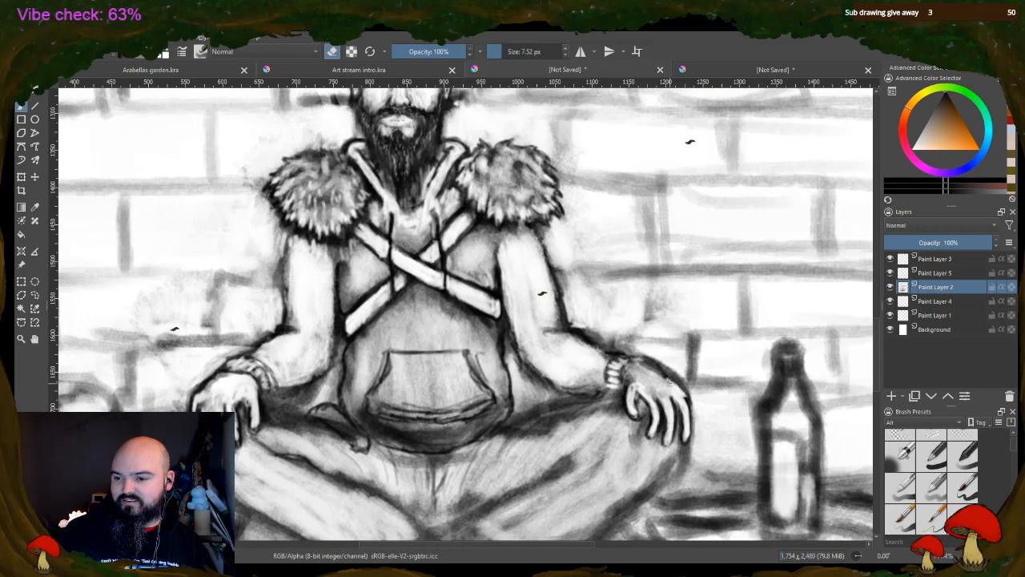
left_click_drag(655, 369, 631, 375)
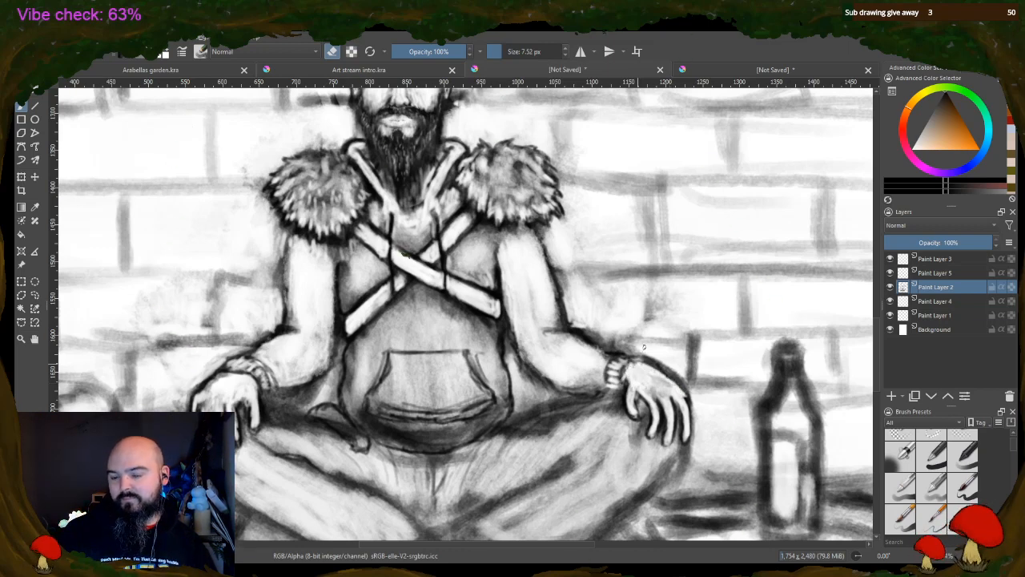
Erase the inside of the small curved strap hanging beside the belly's lower left edge to a clean white
scroll(675, 289, "down", 2)
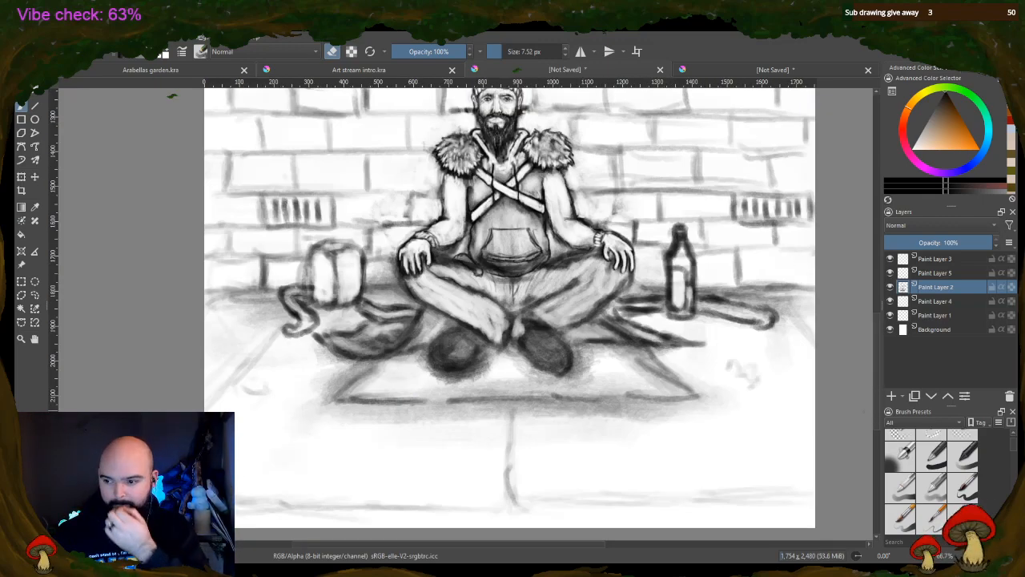
scroll(437, 259, "up", 3)
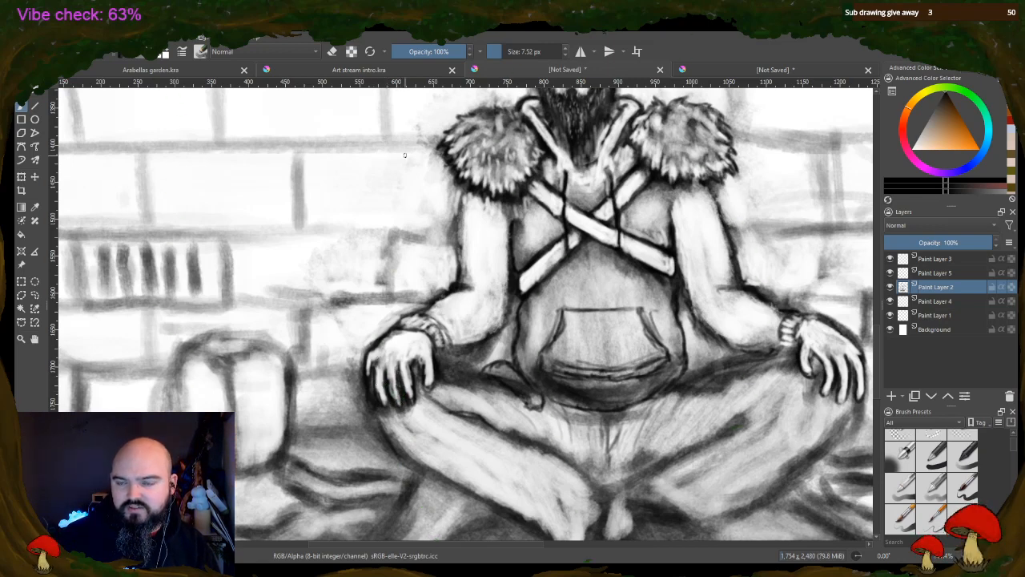
left_click(334, 51)
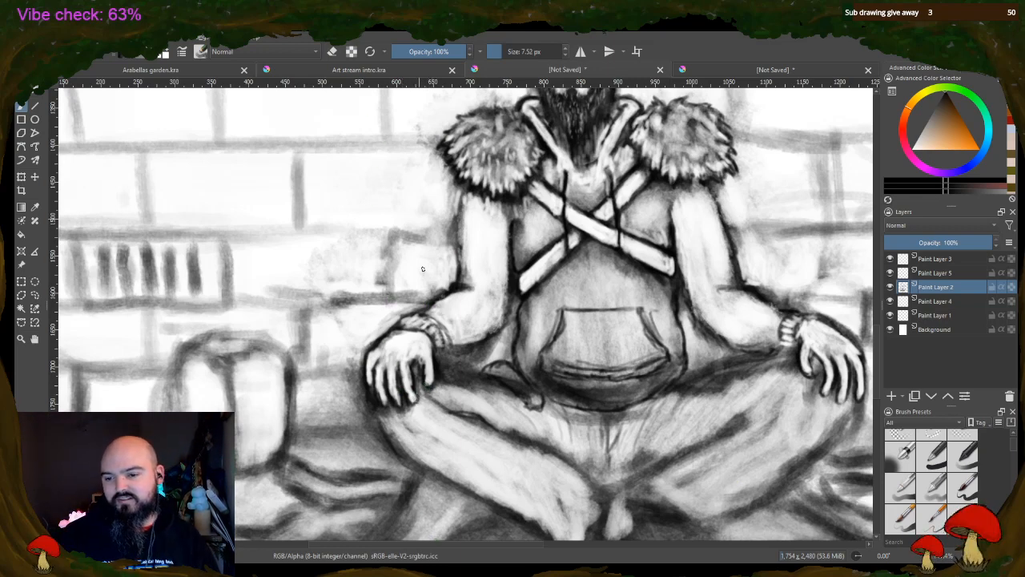
left_click(331, 51)
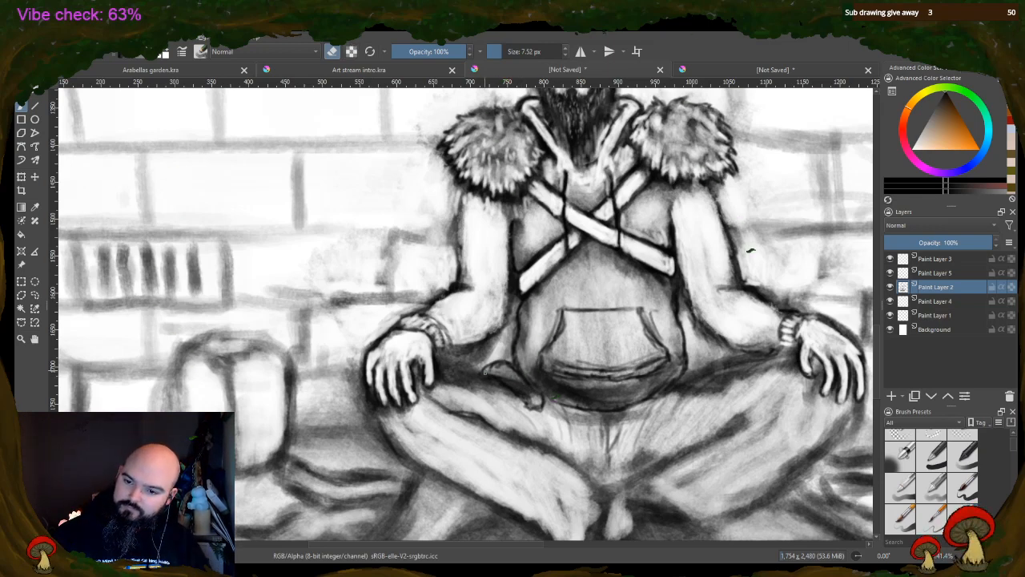
mouse_move(506, 378)
left_mouse_down()
mouse_move(517, 376)
mouse_move(502, 368)
mouse_move(525, 392)
left_mouse_up()
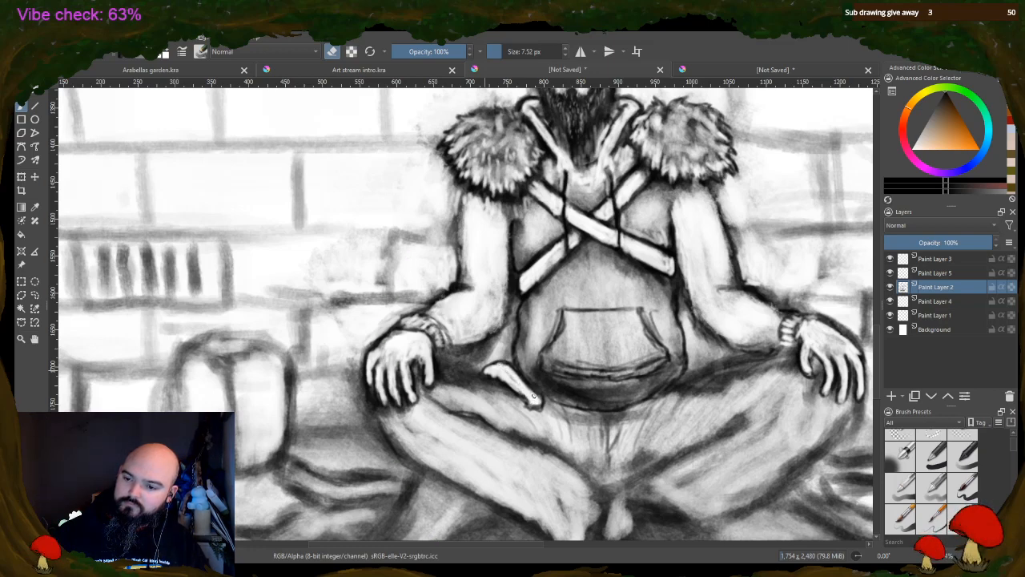
Whiten the belly pocket's lower band and front panel by erasing, enlarging the eraser to 13.45 px for the final strokes
mouse_move(577, 366)
left_mouse_down()
mouse_move(553, 367)
mouse_move(653, 361)
mouse_move(567, 369)
left_mouse_up()
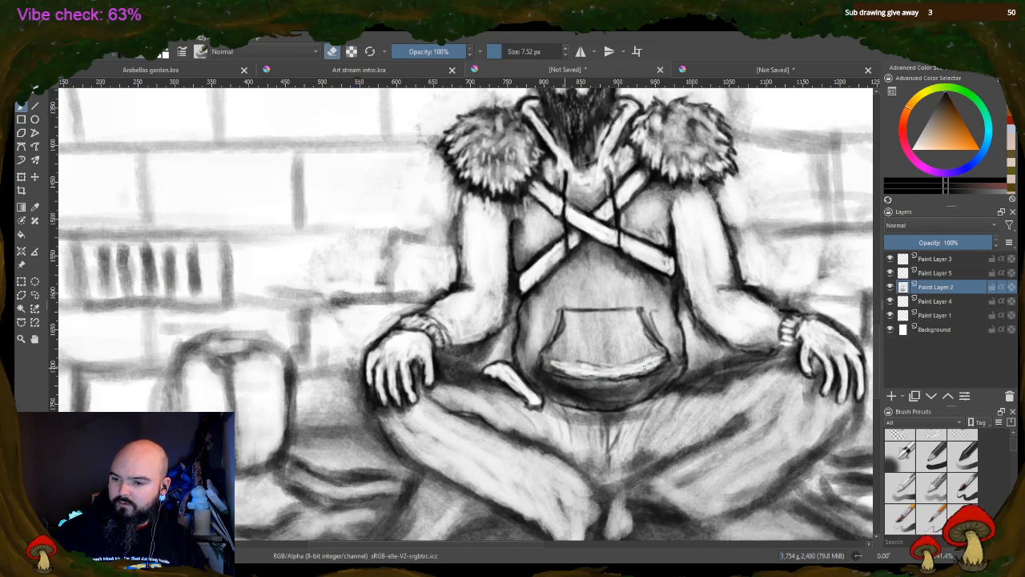
left_click_drag(652, 312, 665, 337)
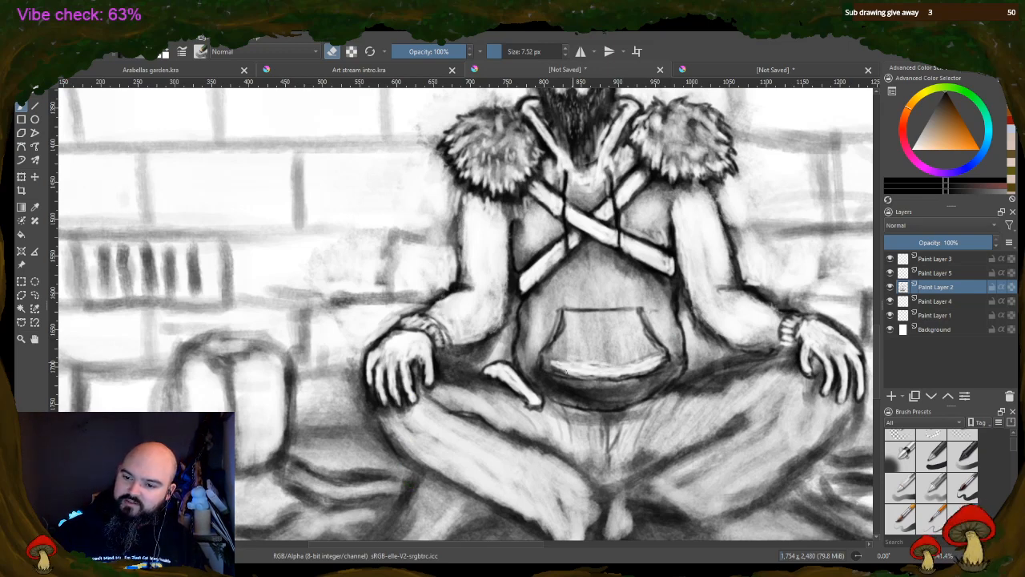
mouse_move(554, 370)
left_mouse_down()
mouse_move(547, 359)
mouse_move(589, 331)
mouse_move(643, 358)
mouse_move(646, 338)
mouse_move(652, 347)
mouse_move(576, 363)
left_mouse_up()
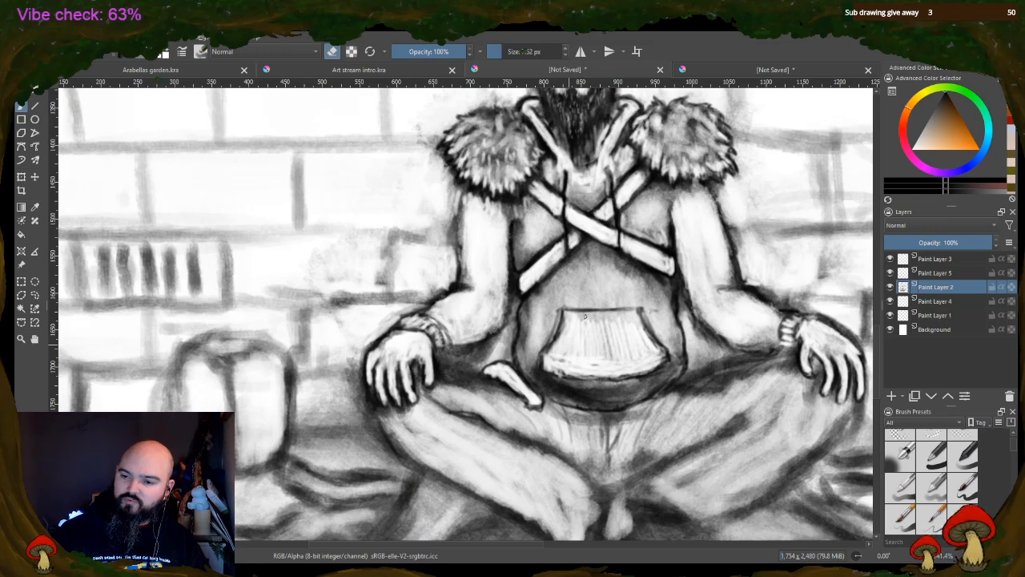
mouse_move(591, 319)
left_mouse_down()
mouse_move(614, 352)
mouse_move(633, 352)
mouse_move(591, 318)
left_mouse_up()
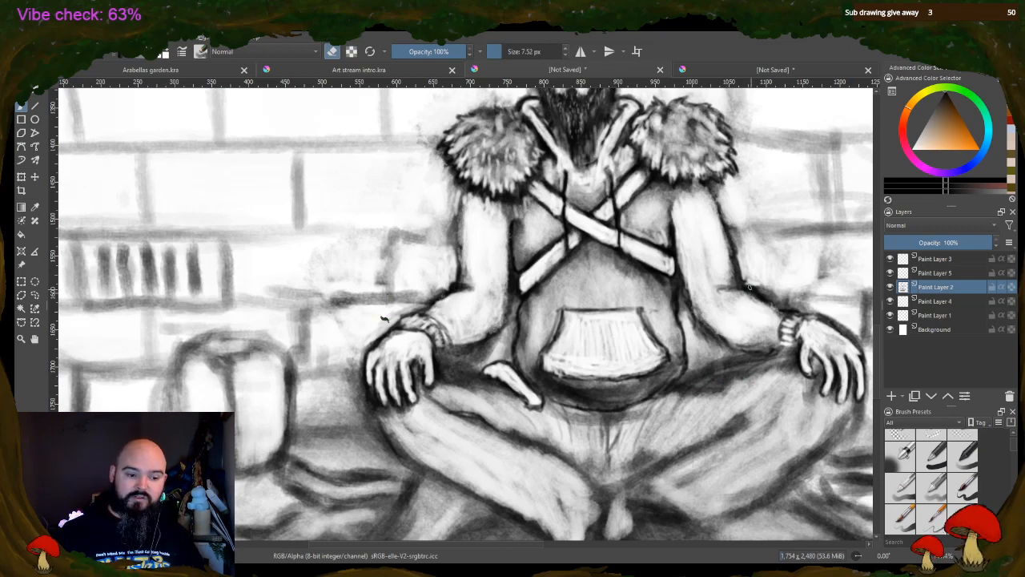
left_click(505, 50)
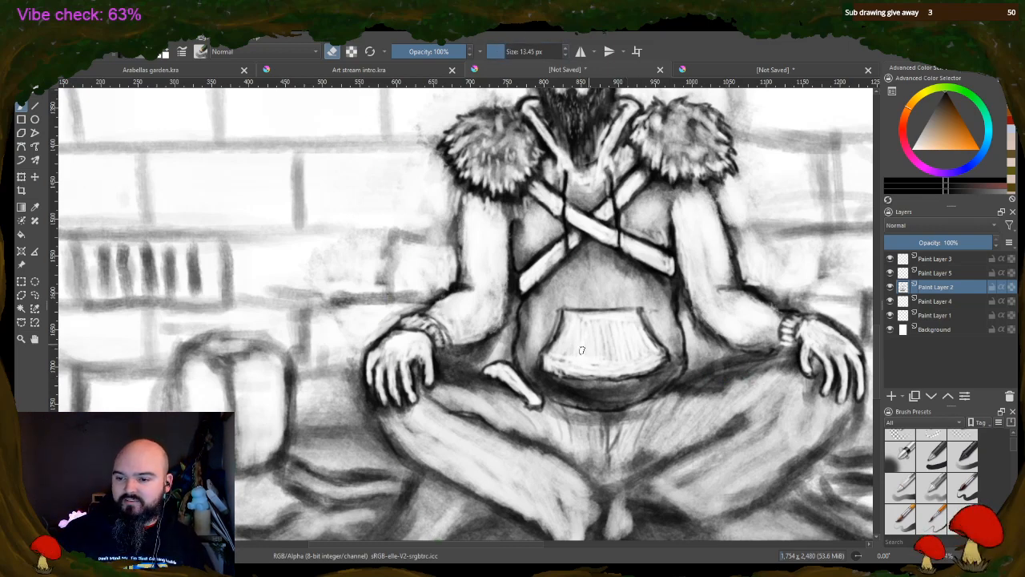
mouse_move(558, 363)
left_mouse_down()
mouse_move(617, 372)
mouse_move(592, 374)
mouse_move(663, 364)
left_mouse_up()
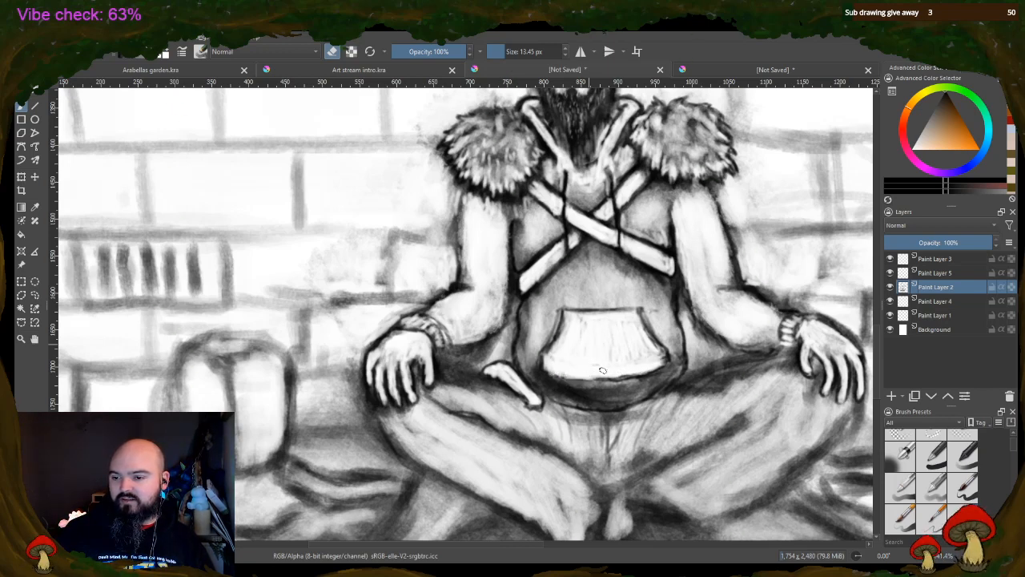
Erase highlights into the pocket's front panel, the belly's dark lower band beneath it and the adjoining upper right thigh
mouse_move(619, 335)
left_mouse_down()
mouse_move(635, 327)
mouse_move(653, 349)
left_mouse_up()
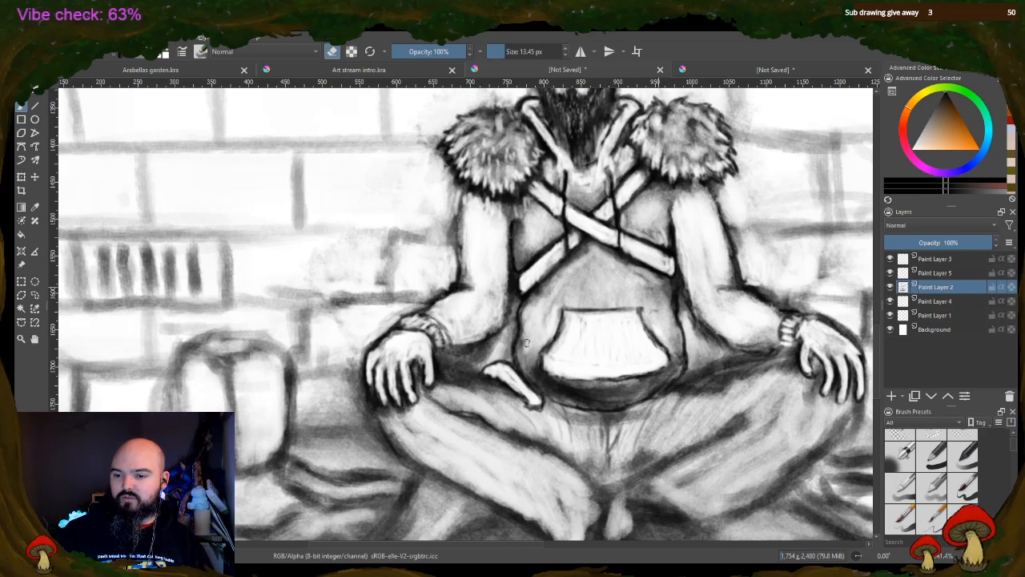
mouse_move(544, 380)
left_mouse_down()
mouse_move(584, 397)
mouse_move(629, 392)
mouse_move(625, 400)
mouse_move(670, 382)
mouse_move(681, 360)
left_mouse_up()
mouse_move(713, 396)
left_mouse_down()
mouse_move(746, 372)
mouse_move(681, 395)
left_mouse_up()
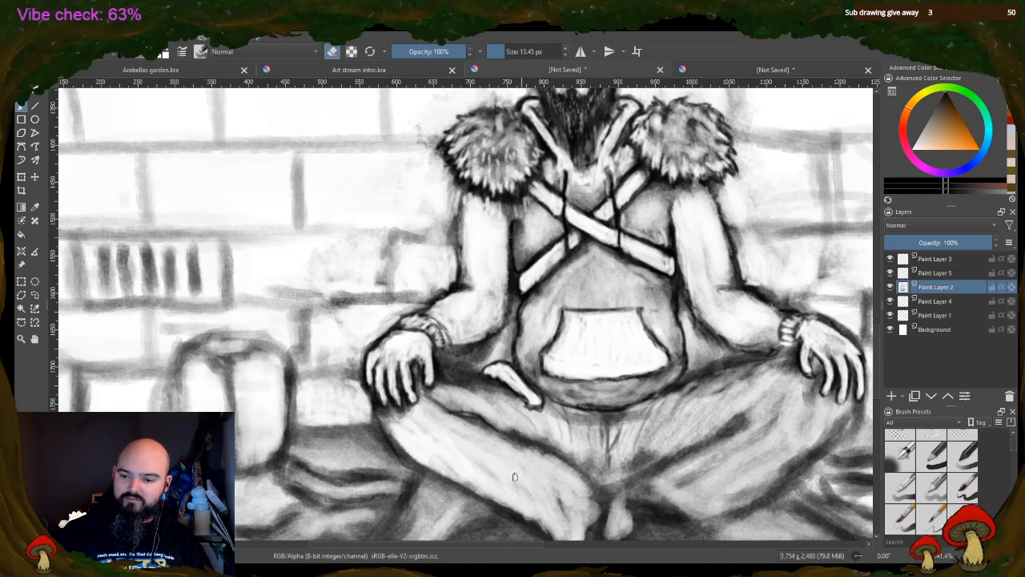
Lighten both crossed trouser legs by erasing fabric highlights along the shins, inner thighs and the area below the belly
mouse_move(515, 477)
left_mouse_down()
mouse_move(575, 521)
mouse_move(590, 513)
mouse_move(583, 484)
mouse_move(626, 513)
left_mouse_up()
mouse_move(677, 480)
left_mouse_down()
mouse_move(716, 462)
mouse_move(698, 481)
mouse_move(796, 458)
left_mouse_up()
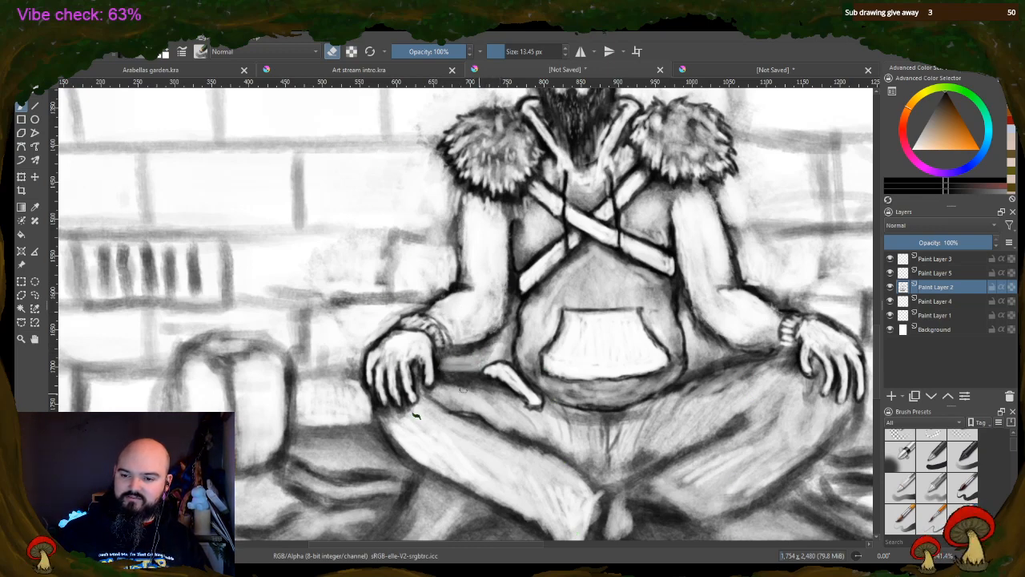
mouse_move(463, 389)
left_mouse_down()
mouse_move(495, 390)
mouse_move(455, 383)
mouse_move(507, 393)
mouse_move(463, 397)
mouse_move(445, 383)
mouse_move(454, 397)
mouse_move(511, 415)
mouse_move(460, 416)
mouse_move(433, 402)
mouse_move(508, 441)
mouse_move(520, 425)
left_mouse_up()
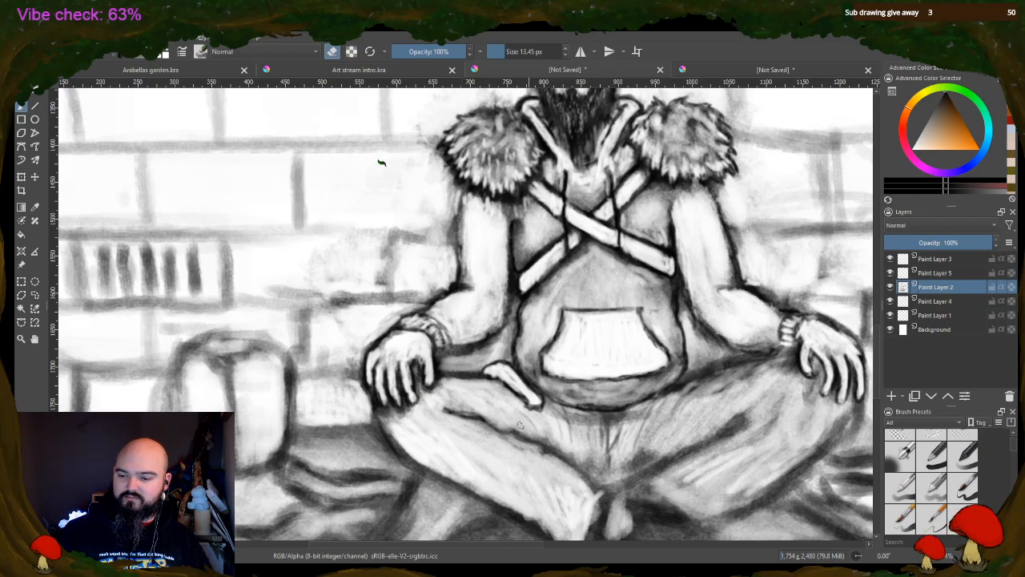
mouse_move(725, 437)
left_mouse_down()
mouse_move(690, 456)
mouse_move(757, 416)
mouse_move(696, 453)
mouse_move(649, 449)
mouse_move(630, 461)
mouse_move(651, 416)
left_mouse_up()
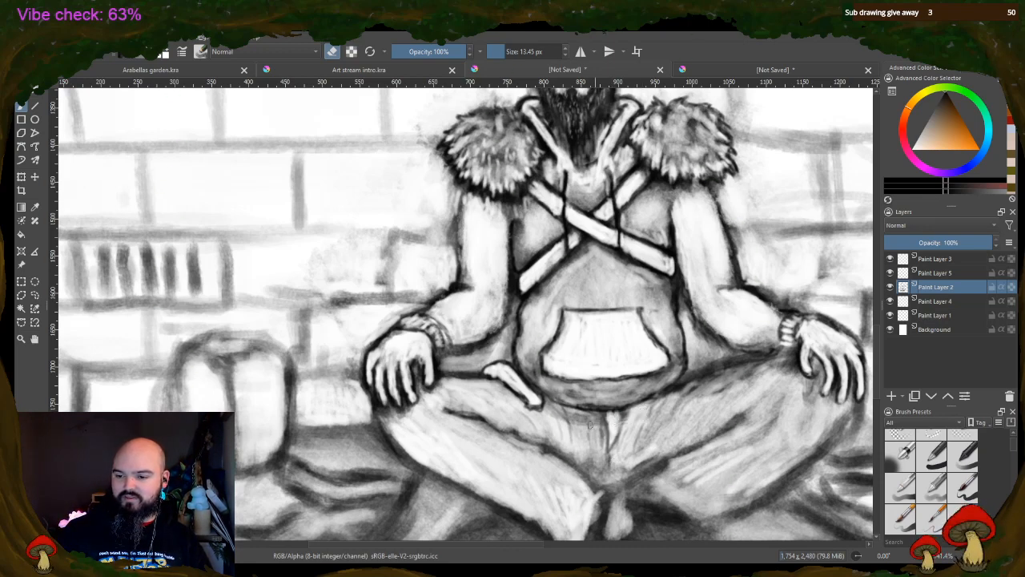
left_click_drag(591, 425, 565, 415)
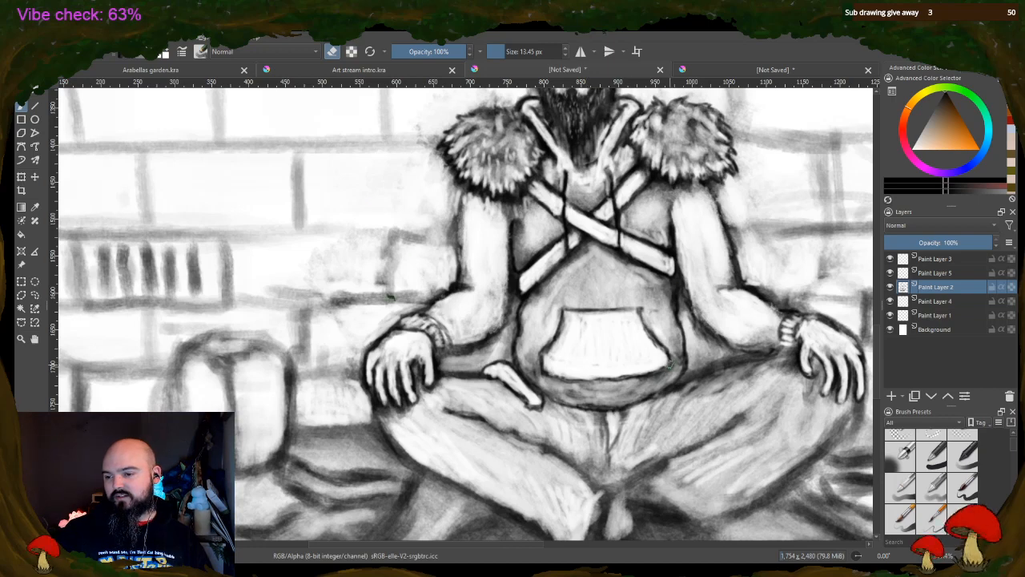
Erase highlights into the belly's right edge, the left fur pad and sleeve top, and the chest around the crossed straps
mouse_move(670, 364)
left_mouse_down()
mouse_move(660, 374)
mouse_move(677, 352)
mouse_move(682, 363)
left_mouse_up()
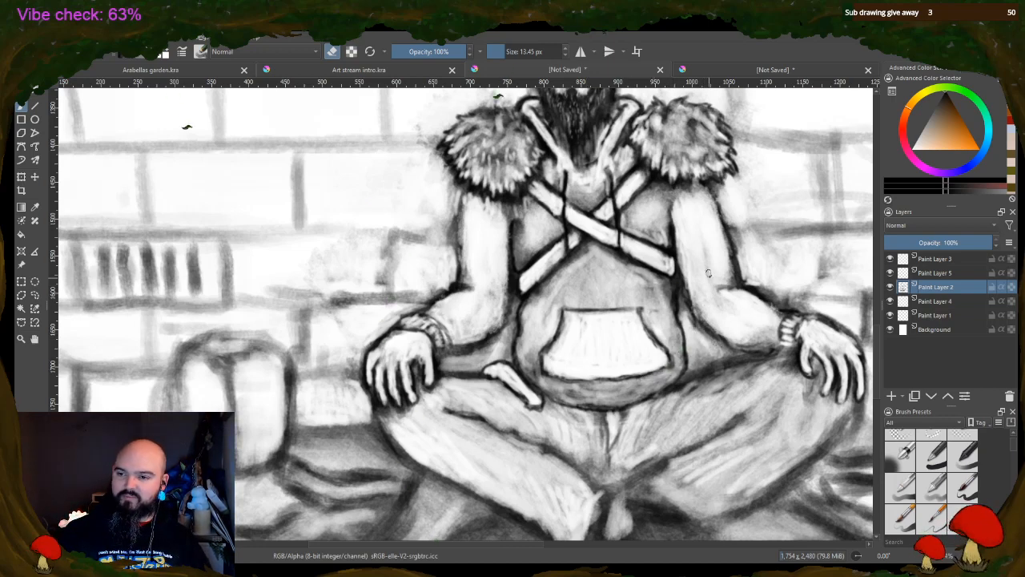
mouse_move(443, 149)
left_mouse_down()
mouse_move(471, 187)
mouse_move(519, 200)
mouse_move(527, 179)
mouse_move(519, 240)
left_mouse_up()
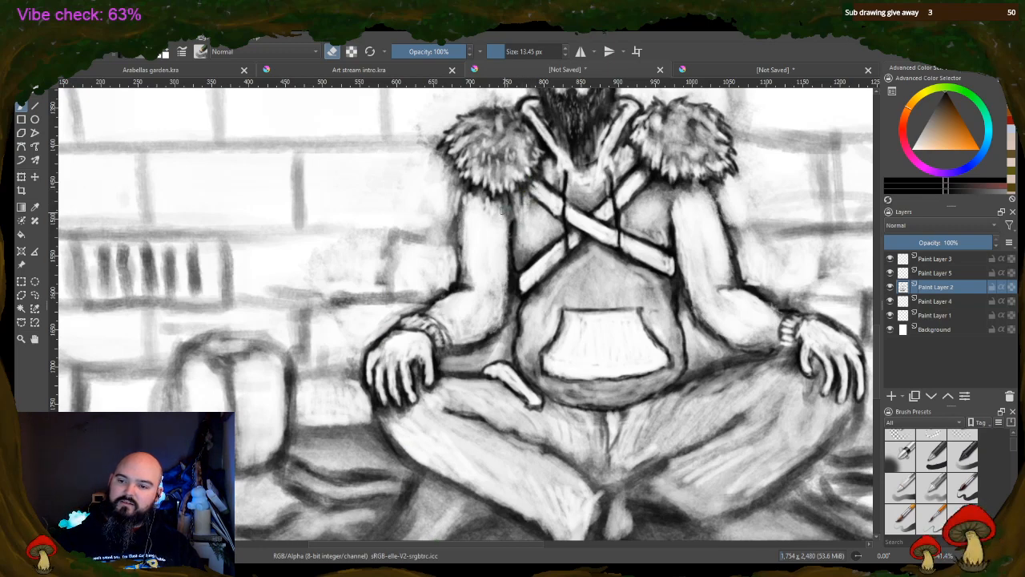
mouse_move(652, 178)
left_mouse_down()
mouse_move(706, 197)
mouse_move(683, 191)
mouse_move(683, 206)
mouse_move(673, 194)
mouse_move(683, 167)
mouse_move(623, 148)
mouse_move(671, 203)
mouse_move(684, 194)
mouse_move(660, 197)
mouse_move(659, 222)
mouse_move(649, 226)
mouse_move(639, 209)
mouse_move(612, 222)
mouse_move(631, 216)
mouse_move(623, 222)
mouse_move(665, 229)
left_mouse_up()
mouse_move(540, 252)
left_mouse_down()
mouse_move(522, 258)
mouse_move(537, 214)
mouse_move(597, 196)
mouse_move(574, 196)
mouse_move(585, 190)
left_mouse_up()
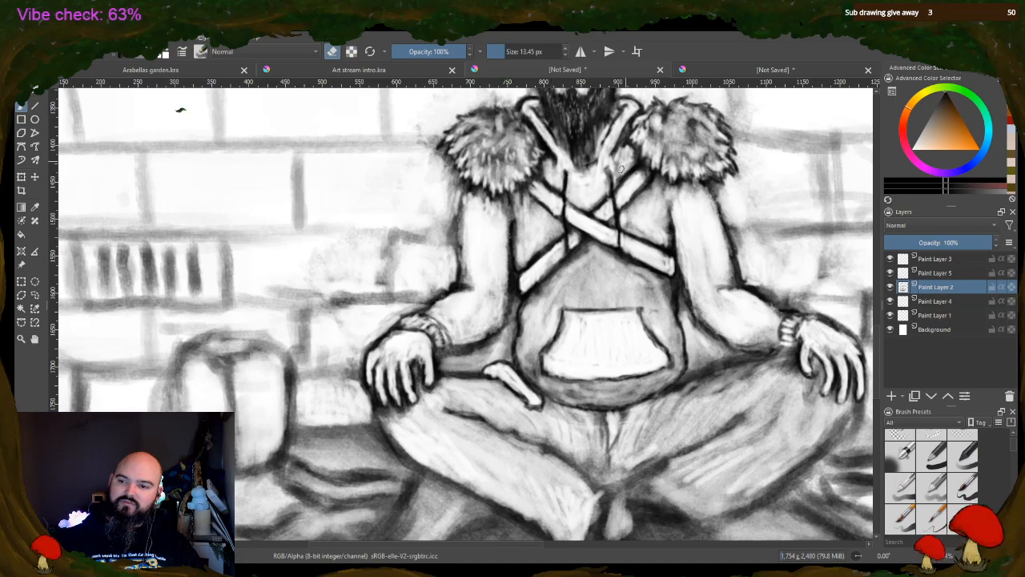
Erase highlights into the collar and upper chest beneath the beard, and save the drawing as Urban druid.kra
left_click_drag(622, 170, 631, 158)
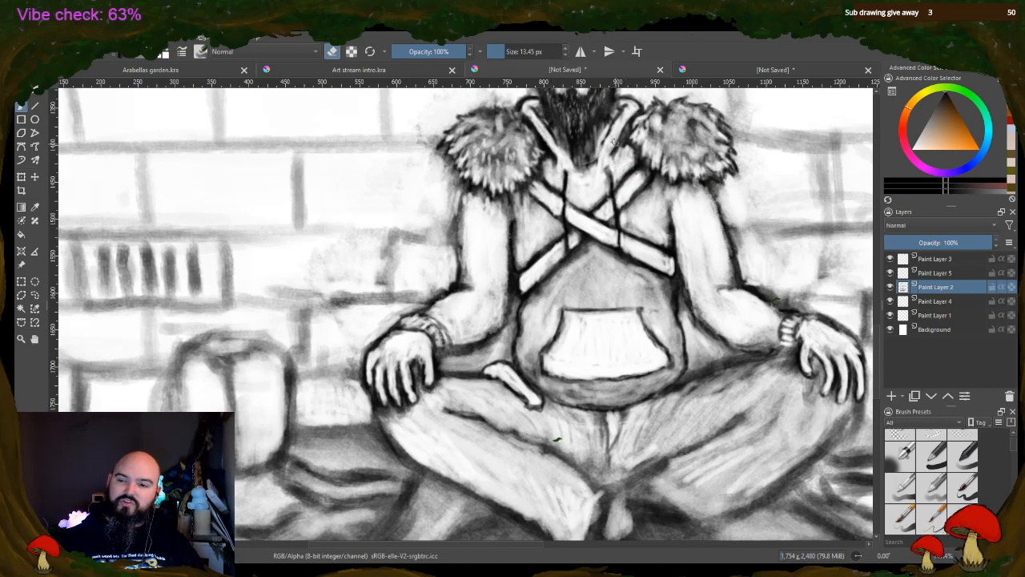
left_click_drag(548, 148, 539, 123)
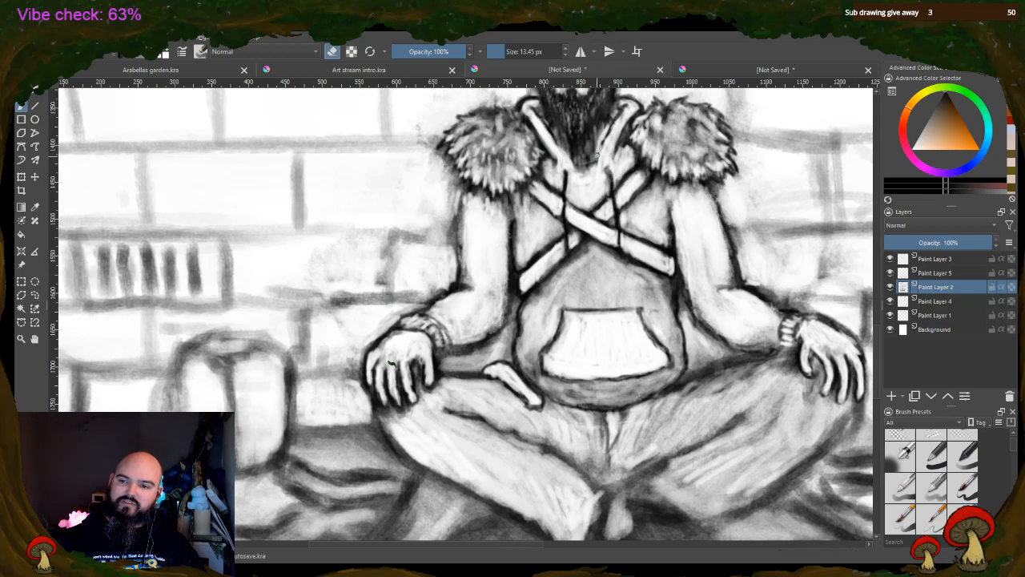
left_click_drag(594, 165, 584, 176)
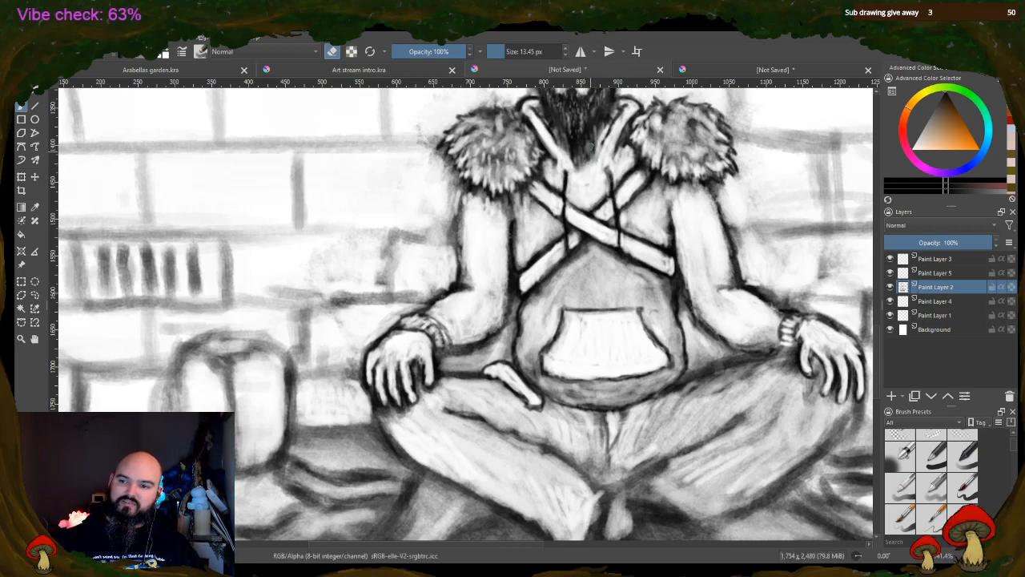
mouse_move(591, 146)
left_mouse_down()
mouse_move(583, 171)
mouse_move(564, 141)
mouse_move(583, 178)
mouse_move(596, 138)
mouse_move(597, 171)
left_mouse_up()
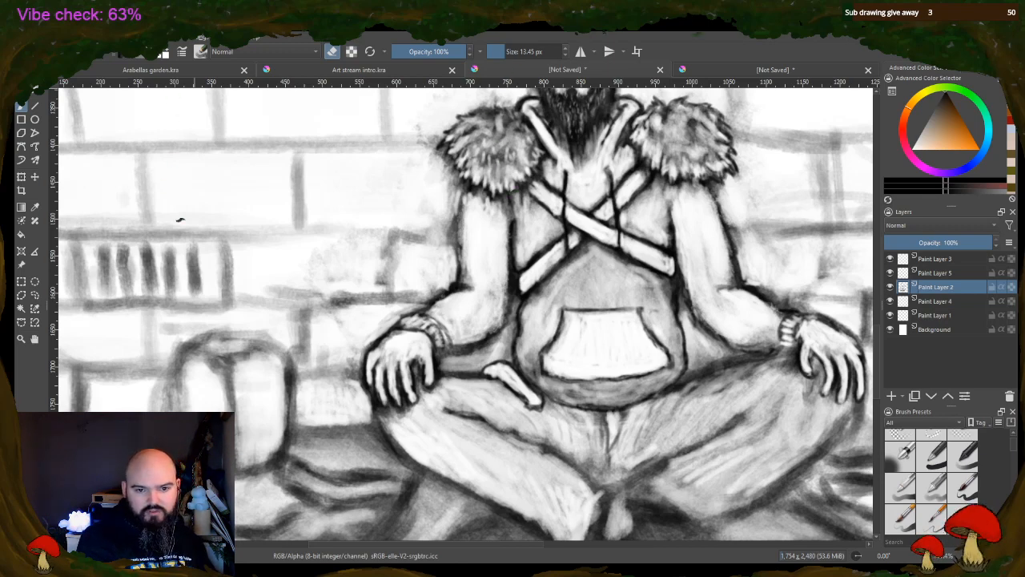
key("Return")
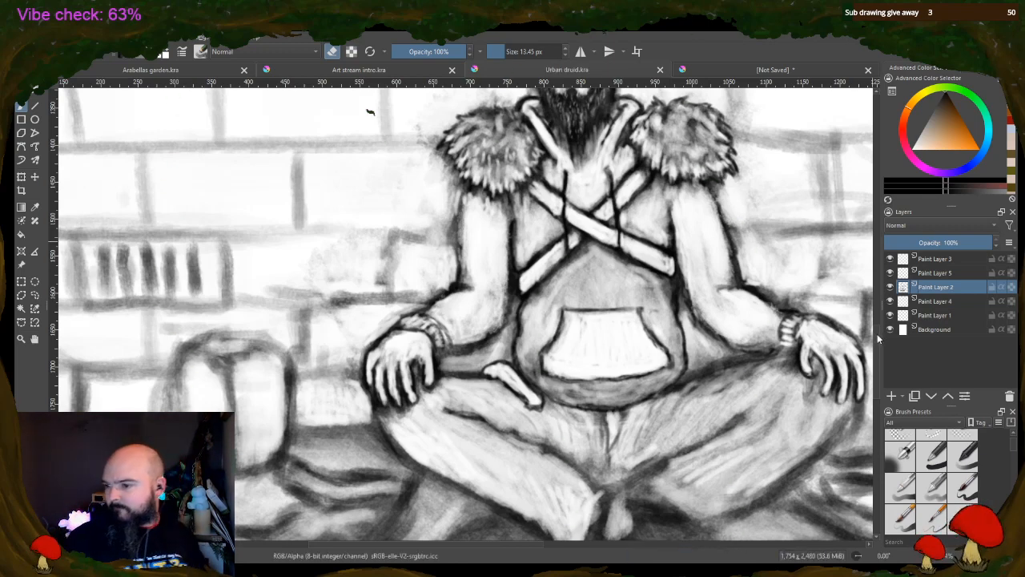
Switch from erasing to painting and darken the collar's V-shaped edges around the tip of the beard
scroll(392, 164, "up", 3)
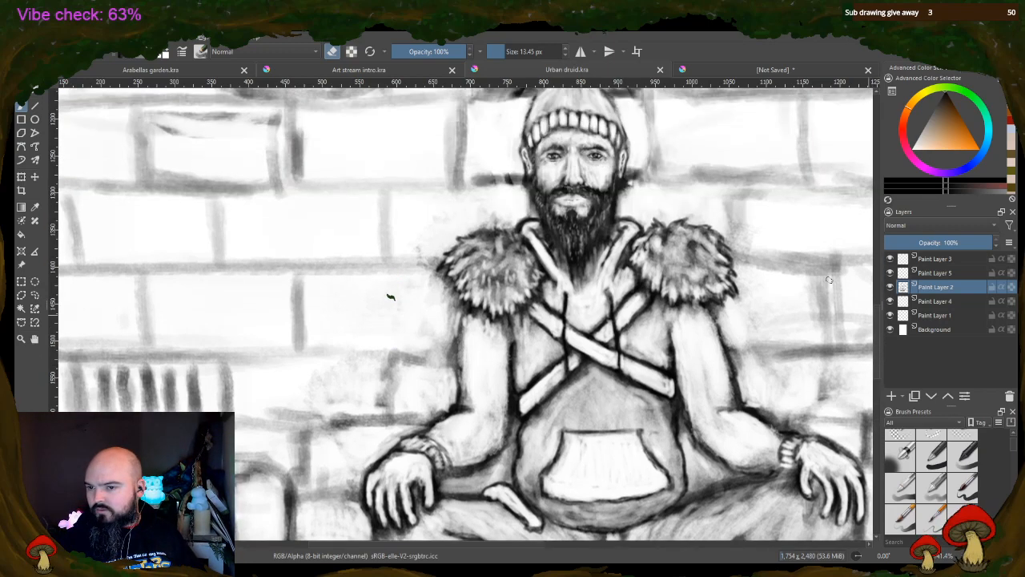
left_click(335, 56)
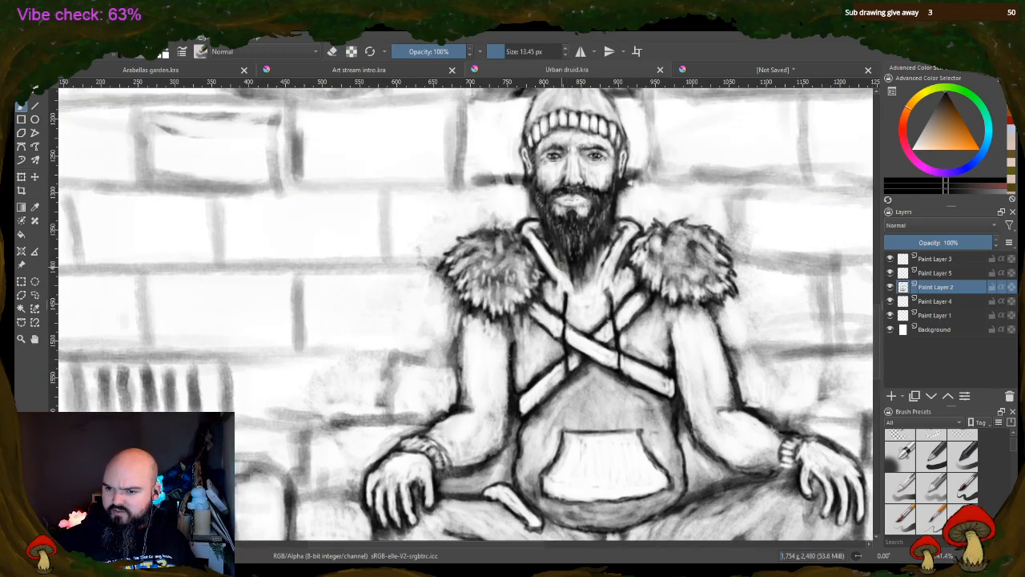
mouse_move(563, 273)
left_mouse_down()
mouse_move(591, 285)
mouse_move(600, 267)
mouse_move(585, 294)
left_mouse_up()
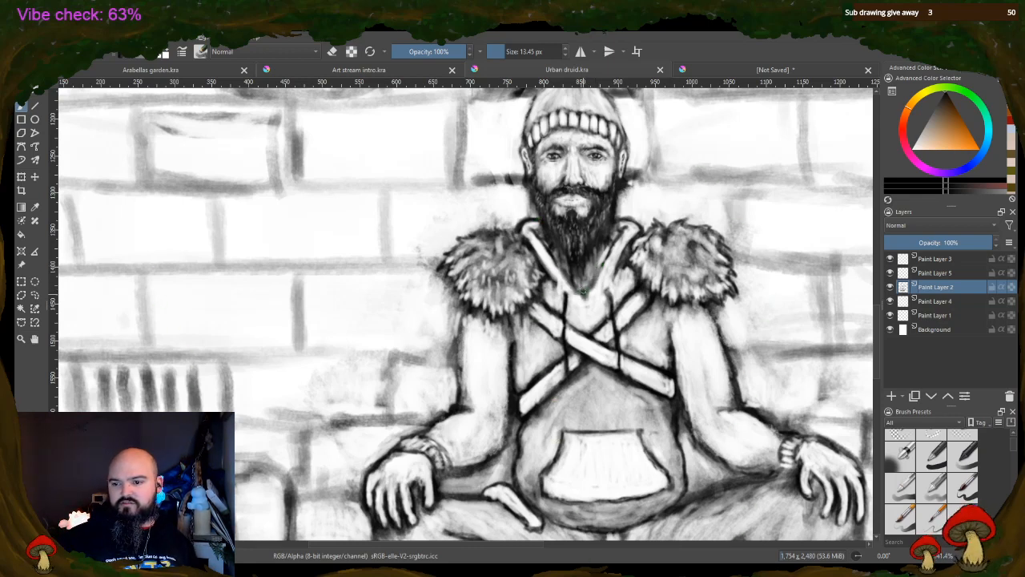
mouse_move(592, 285)
left_mouse_down()
mouse_move(607, 256)
mouse_move(600, 284)
mouse_move(618, 275)
left_mouse_up()
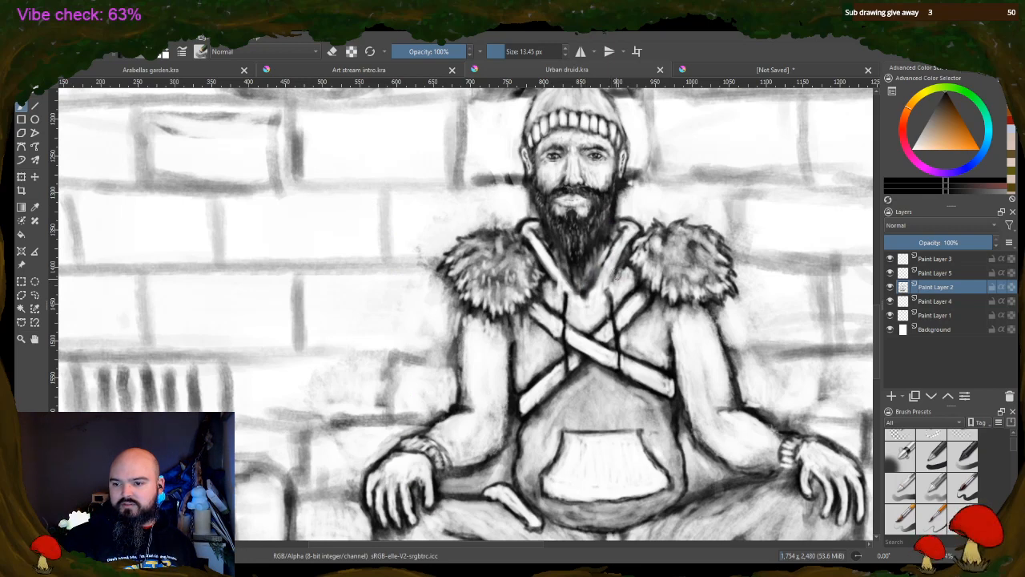
left_click_drag(549, 294, 550, 296)
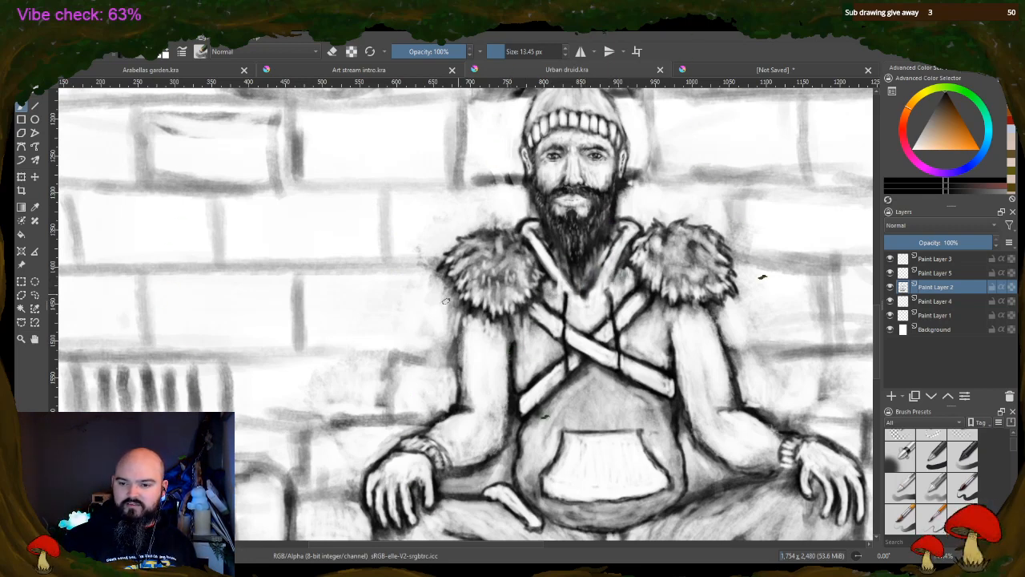
Darken the left sleeve's outer outline, the torso's right edge beside the strap and the left forearm near the bracelet
left_click_drag(466, 310, 462, 388)
left_click_drag(458, 340, 463, 384)
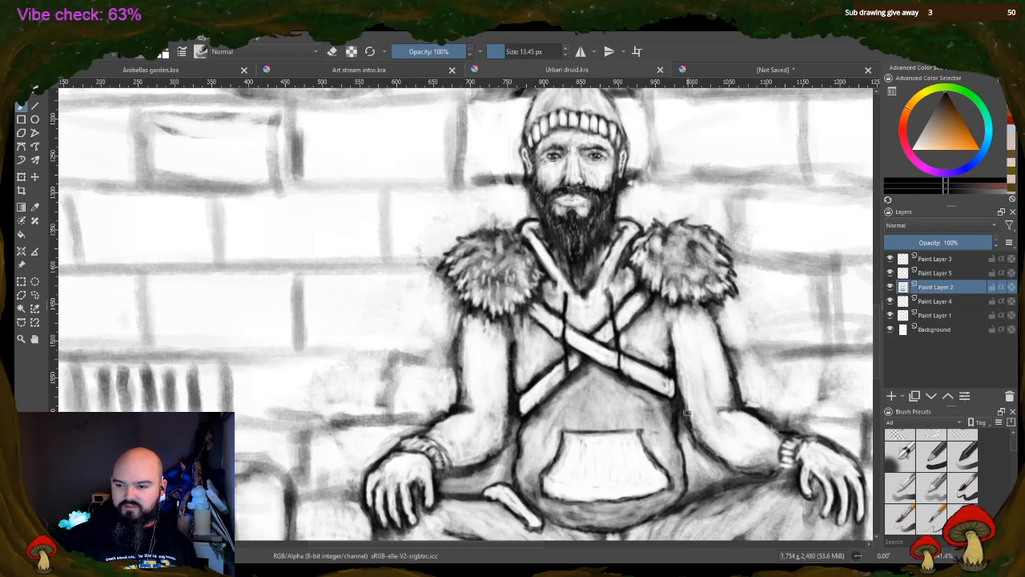
left_click_drag(687, 413, 681, 405)
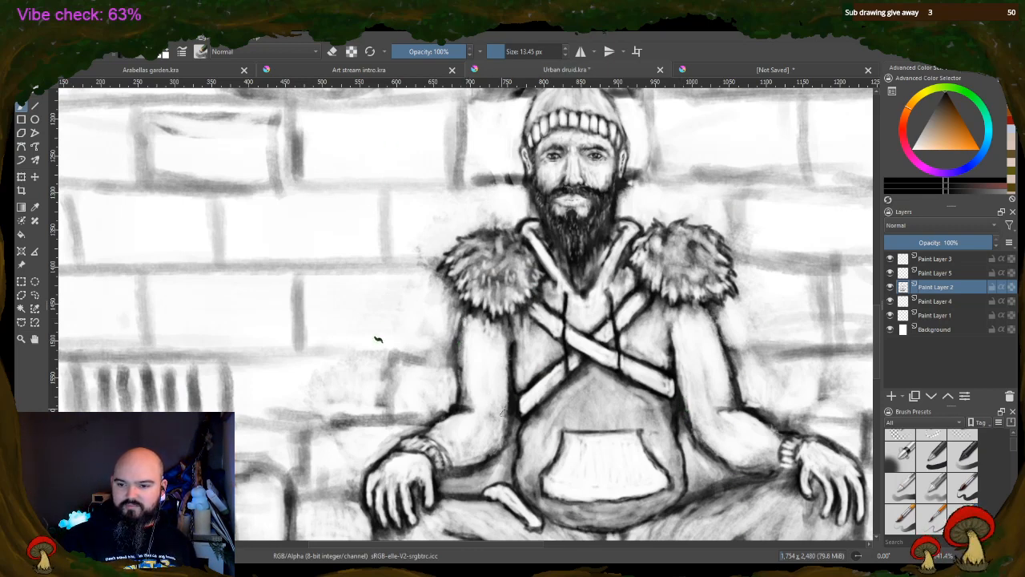
mouse_move(404, 447)
left_mouse_down()
mouse_move(418, 438)
mouse_move(450, 463)
mouse_move(461, 447)
left_mouse_up()
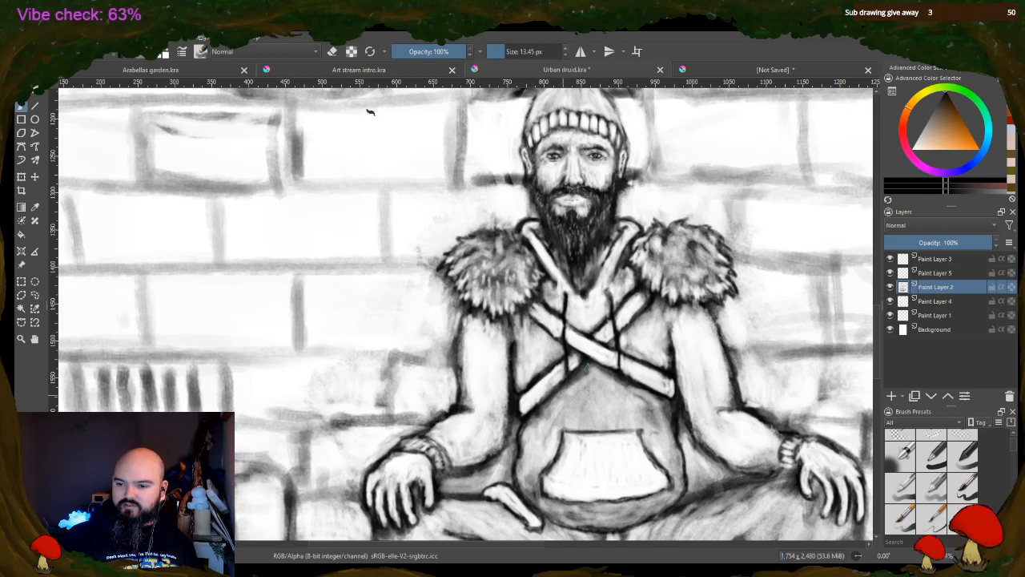
Shade the crossed chest straps with light grey strokes and darken the inner side of the left sleeve
mouse_move(558, 385)
left_mouse_down()
mouse_move(527, 410)
mouse_move(527, 399)
left_mouse_up()
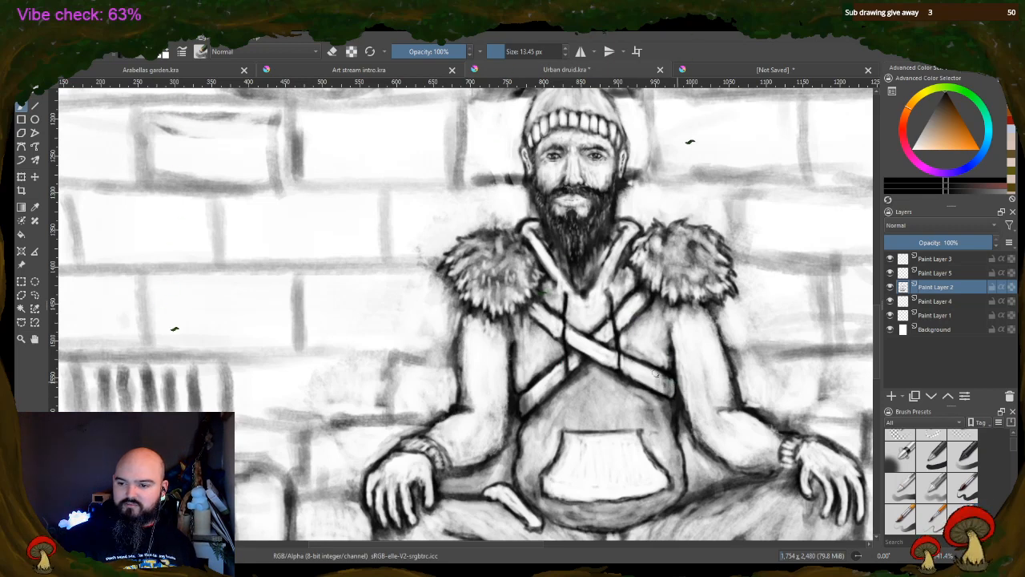
left_click_drag(643, 300, 624, 327)
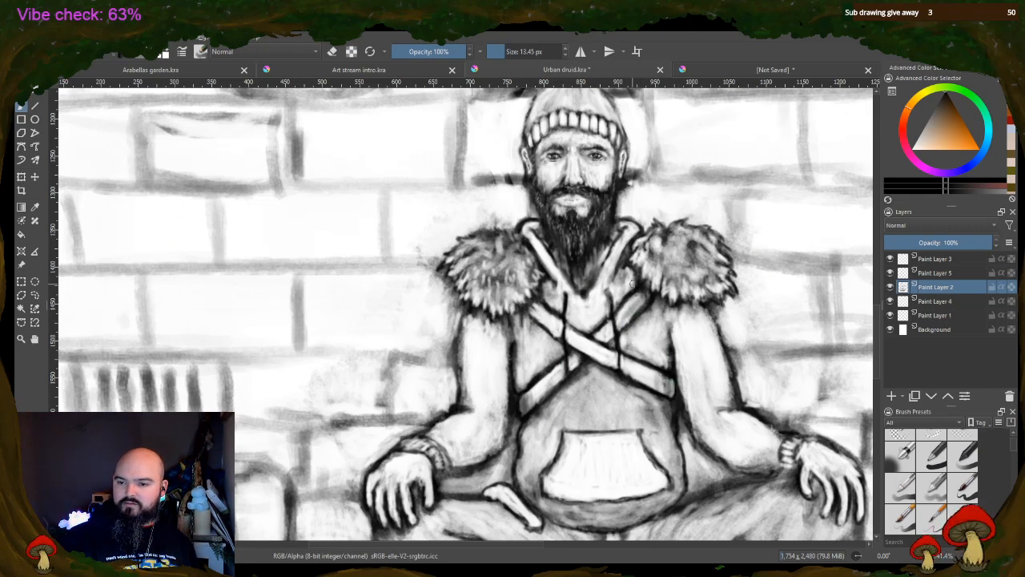
left_click_drag(544, 323, 577, 337)
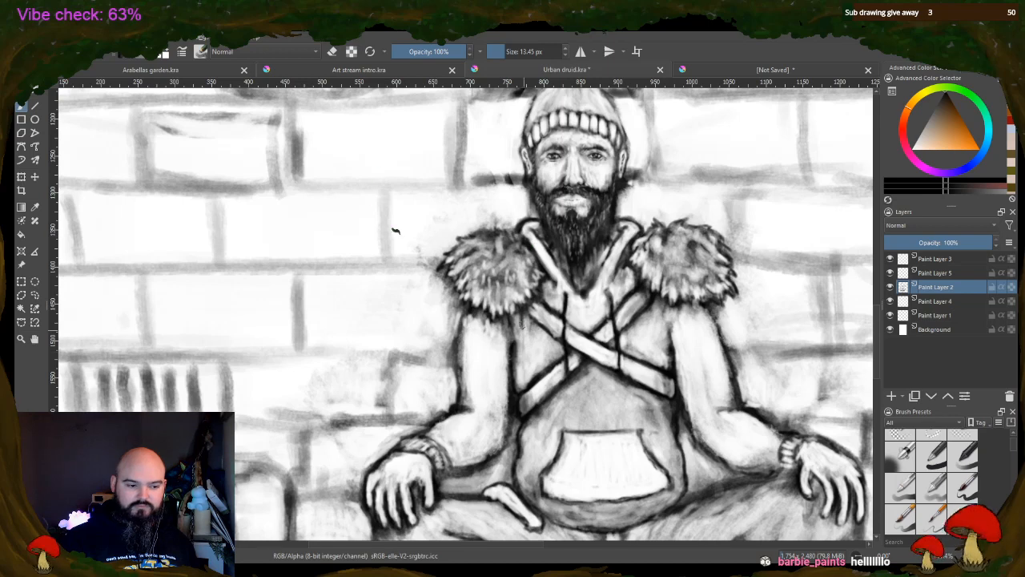
mouse_move(506, 400)
left_mouse_down()
mouse_move(501, 343)
mouse_move(495, 401)
left_mouse_up()
left_click_drag(502, 353, 508, 393)
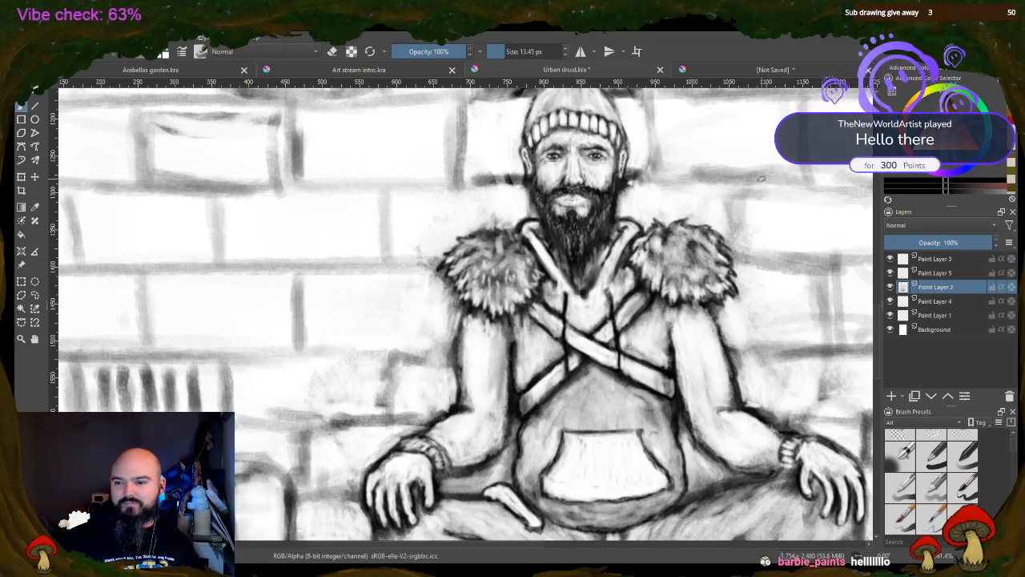
Erase highlights into the lower trouser legs and the left leg's cuff where the legs cross above the shoes
left_click_drag(453, 547, 482, 551)
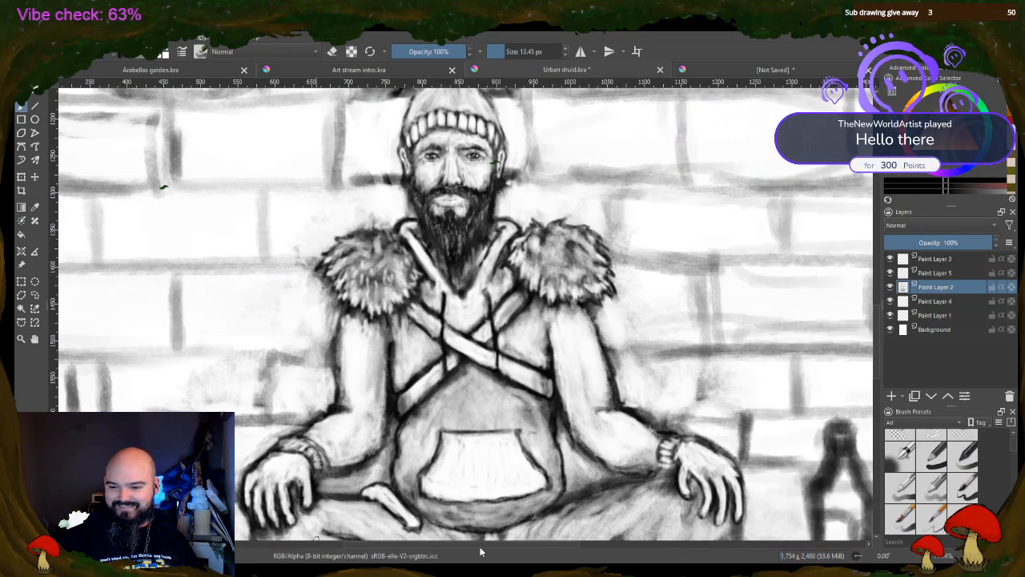
scroll(673, 415, "down", 1)
scroll(763, 419, "down", 3)
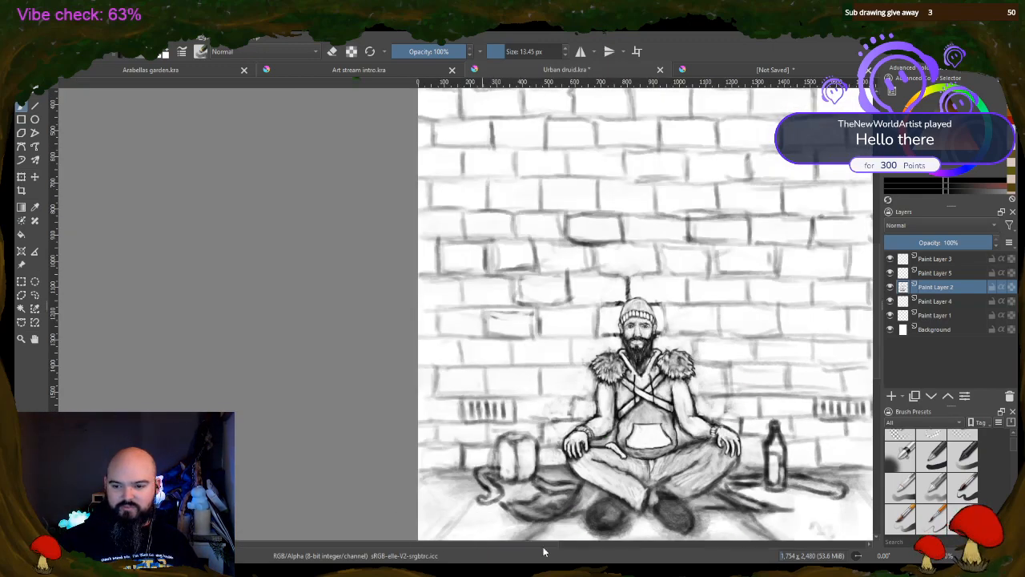
left_click_drag(543, 551, 604, 550)
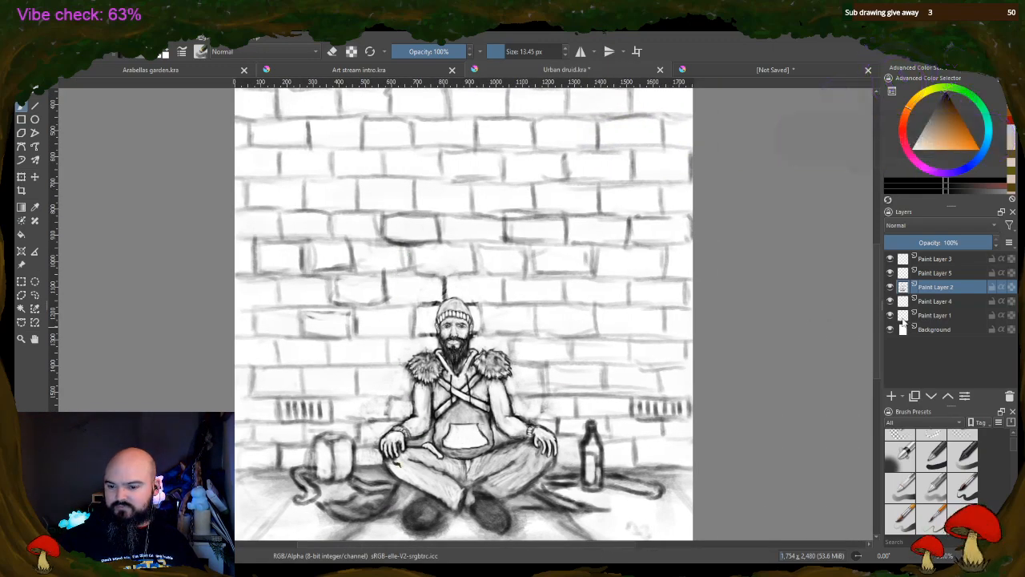
left_click_drag(876, 299, 876, 330)
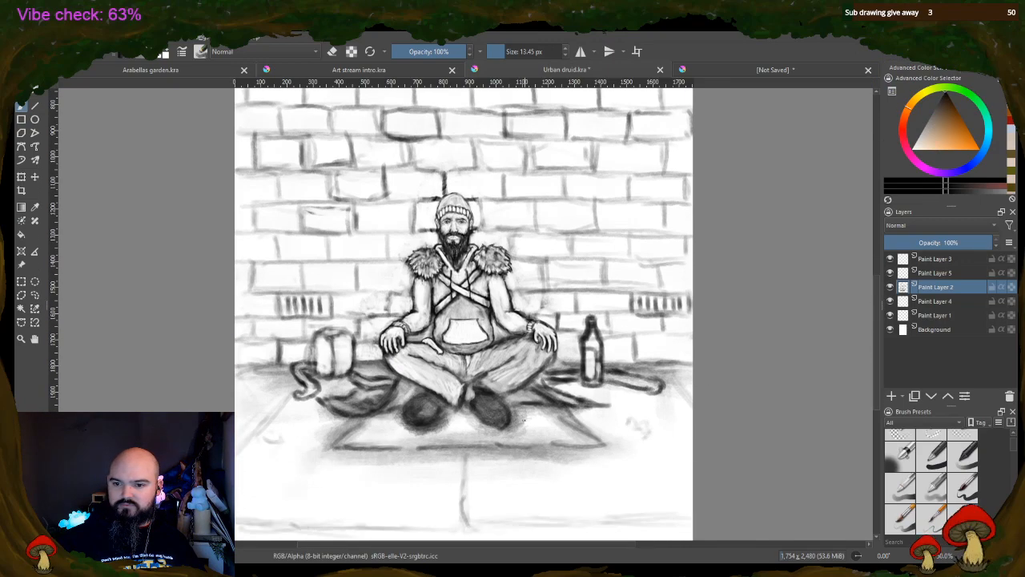
scroll(524, 418, "up", 4)
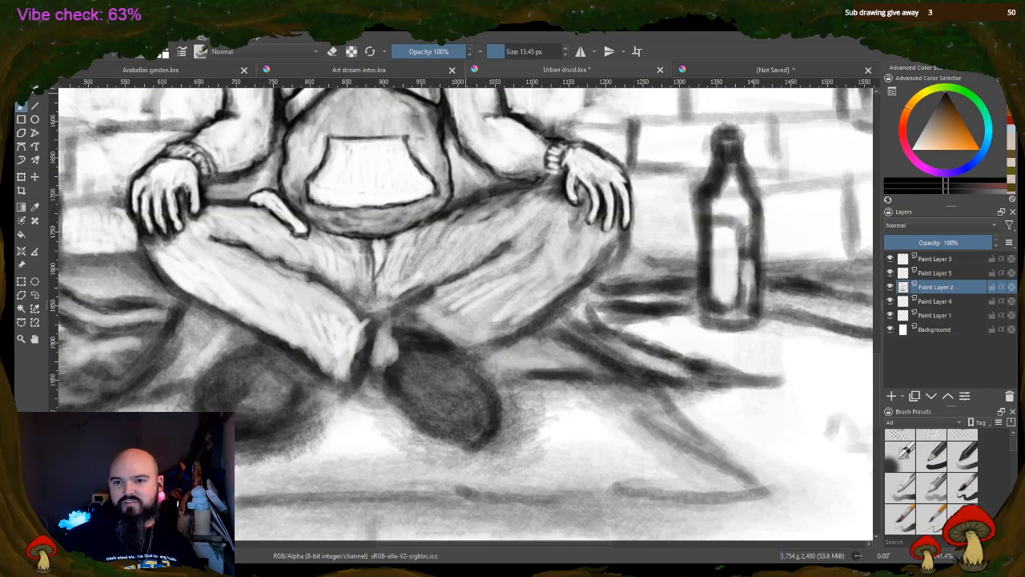
mouse_move(449, 300)
left_mouse_down()
mouse_move(481, 285)
mouse_move(492, 306)
mouse_move(534, 299)
mouse_move(505, 325)
mouse_move(445, 311)
left_mouse_up()
mouse_move(342, 317)
left_mouse_down()
mouse_move(359, 328)
mouse_move(356, 369)
mouse_move(356, 317)
mouse_move(291, 275)
left_mouse_up()
left_click_drag(380, 354, 393, 353)
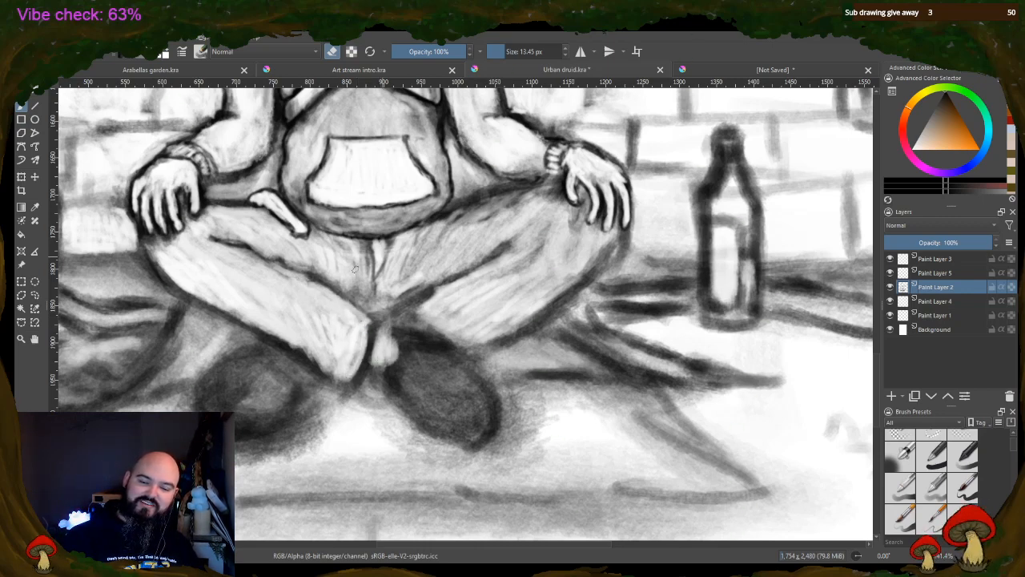
left_click_drag(313, 375, 299, 358)
Switch back to painting and darken the outlines of the ankle, the trouser crossing and both shoes
key("e")
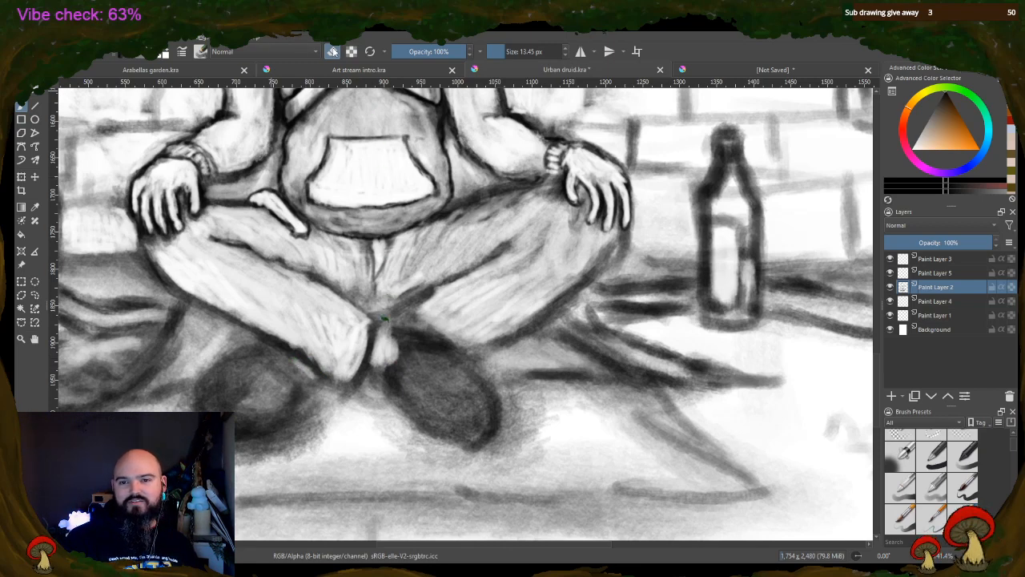
mouse_move(428, 368)
left_mouse_down()
mouse_move(421, 404)
mouse_move(391, 333)
mouse_move(418, 298)
mouse_move(379, 370)
left_mouse_up()
left_click_drag(378, 332, 508, 241)
left_click_drag(354, 303, 385, 306)
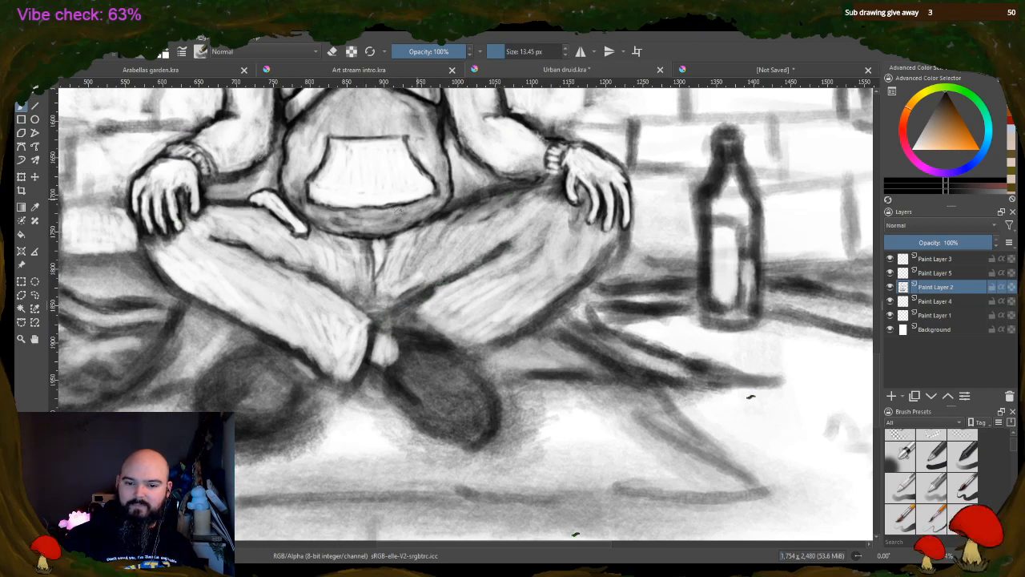
mouse_move(275, 355)
left_mouse_down()
mouse_move(305, 390)
mouse_move(278, 417)
mouse_move(252, 431)
left_mouse_up()
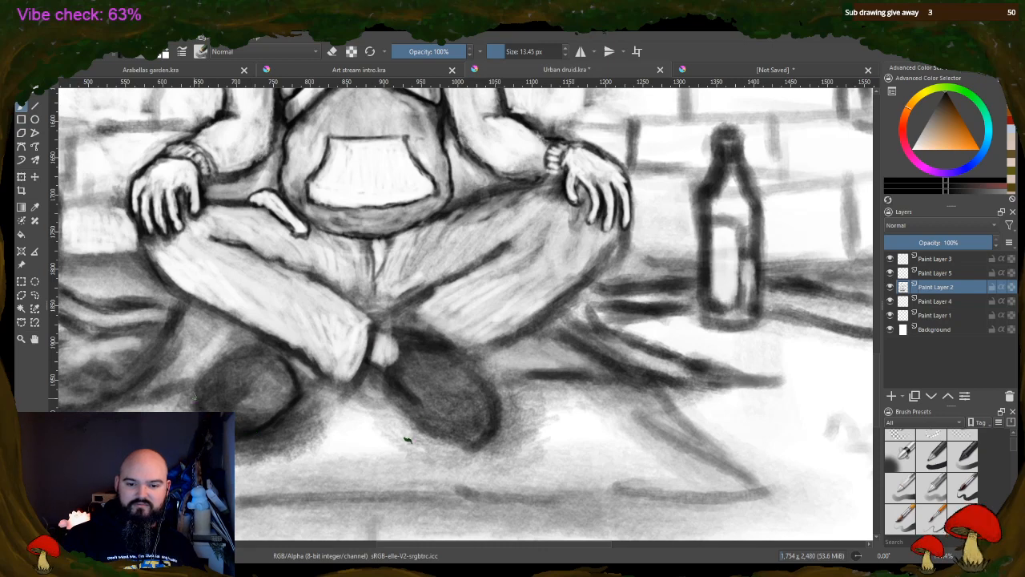
Darken the upper outlines of both shoes and draw dark lace and toe-cap lines on the right-hand shoe
mouse_move(193, 394)
left_mouse_down()
mouse_move(193, 406)
mouse_move(212, 369)
mouse_move(249, 351)
left_mouse_up()
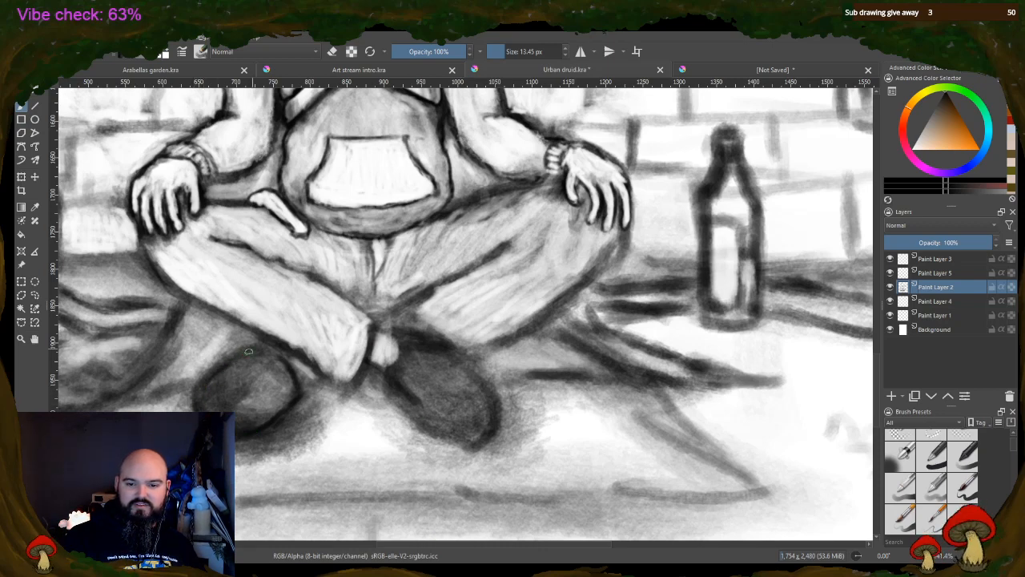
left_click_drag(431, 340, 495, 398)
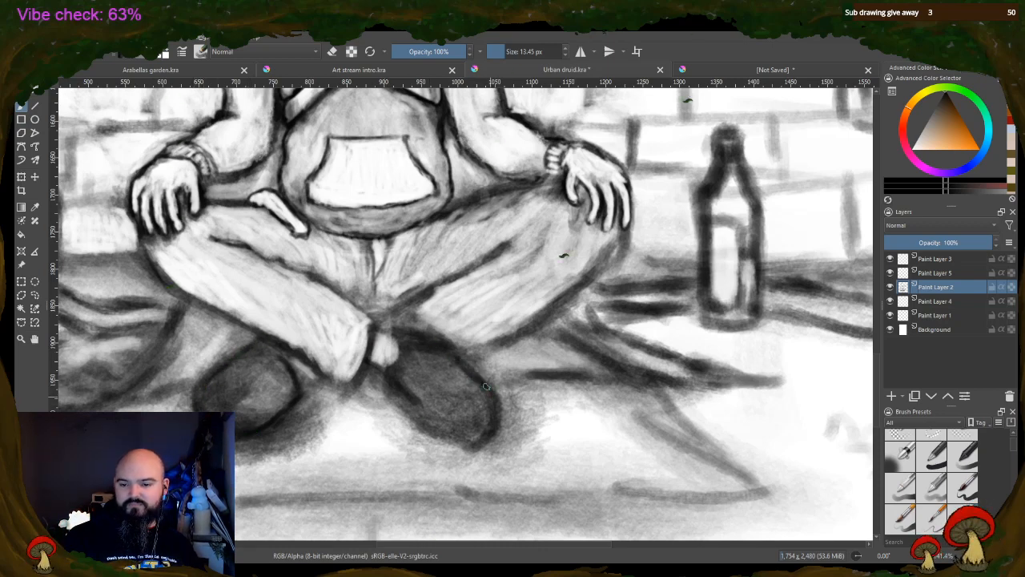
mouse_move(420, 406)
left_mouse_down()
mouse_move(445, 434)
mouse_move(496, 428)
mouse_move(500, 401)
left_mouse_up()
mouse_move(450, 434)
left_mouse_down()
mouse_move(485, 435)
mouse_move(480, 404)
mouse_move(415, 358)
mouse_move(385, 352)
mouse_move(428, 365)
left_mouse_up()
mouse_move(480, 404)
left_mouse_down()
mouse_move(450, 435)
mouse_move(467, 424)
mouse_move(431, 394)
left_mouse_up()
left_click_drag(476, 401, 446, 366)
mouse_move(465, 392)
left_mouse_down()
mouse_move(431, 385)
mouse_move(458, 392)
left_mouse_up()
mouse_move(436, 381)
left_mouse_down()
mouse_move(465, 404)
mouse_move(458, 414)
left_mouse_up()
Draw dark toe-cap and lace lines on the left-hand shoe and darken its upper outline
left_click_drag(237, 393, 242, 429)
left_click_drag(241, 425, 245, 421)
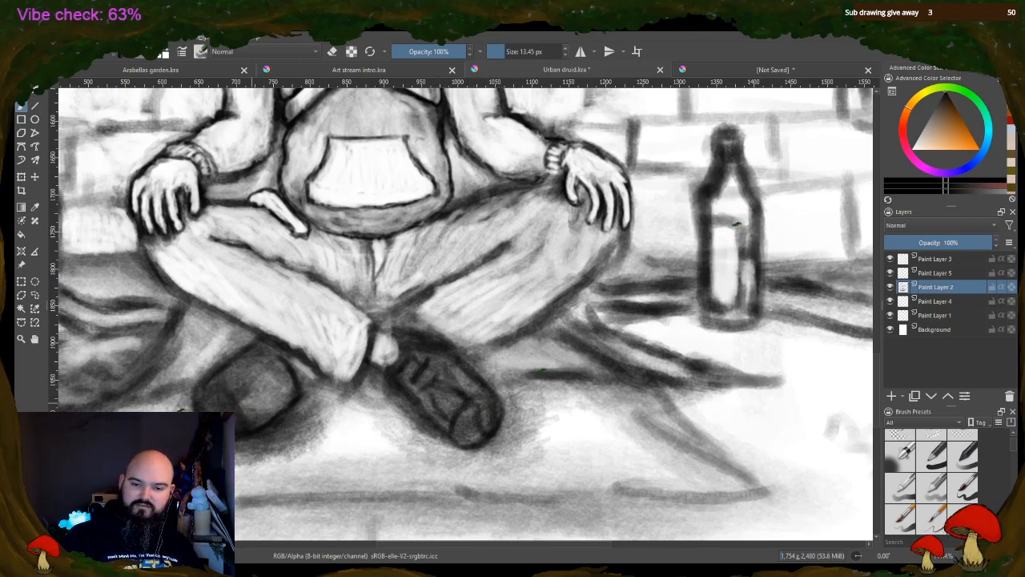
left_click_drag(274, 378, 240, 402)
mouse_move(282, 373)
left_mouse_down()
mouse_move(235, 399)
mouse_move(252, 417)
left_mouse_up()
mouse_move(258, 370)
left_mouse_down()
mouse_move(240, 390)
mouse_move(258, 395)
left_mouse_up()
mouse_move(287, 370)
left_mouse_down()
mouse_move(266, 398)
mouse_move(276, 380)
left_mouse_up()
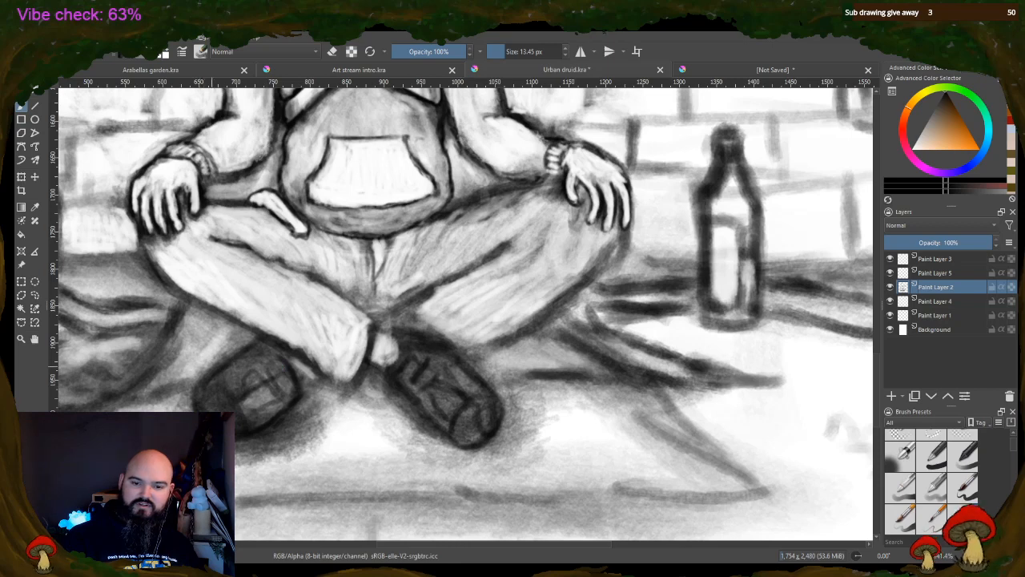
mouse_move(239, 350)
left_mouse_down()
mouse_move(196, 389)
mouse_move(200, 376)
left_mouse_up()
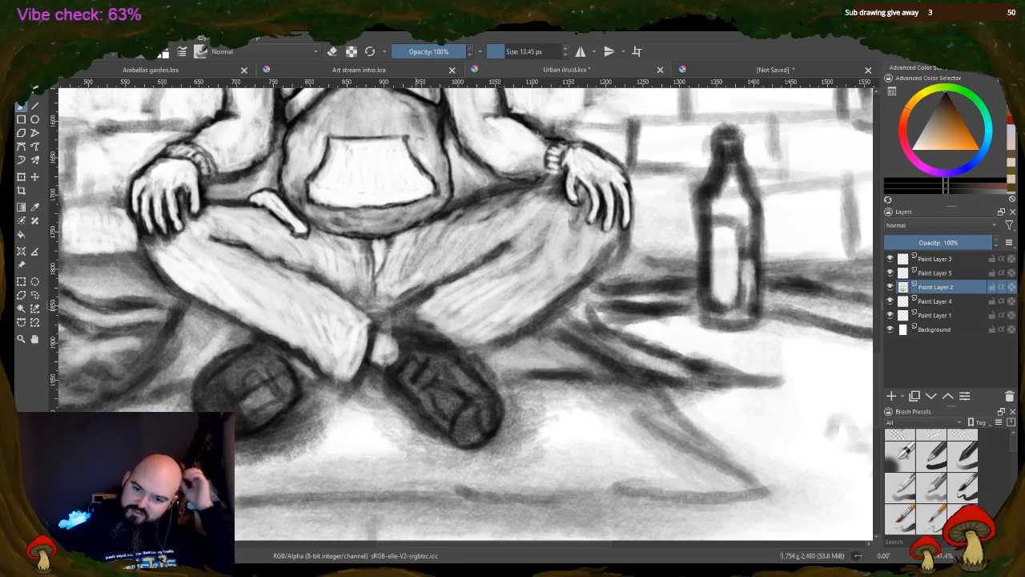
Paint the bare ankle dark as part of the right-hand shoe and extend the left-hand shoe up to the trouser leg
mouse_move(371, 367)
left_mouse_down()
mouse_move(388, 328)
mouse_move(422, 349)
mouse_move(396, 394)
mouse_move(413, 383)
left_mouse_up()
mouse_move(373, 337)
left_mouse_down()
mouse_move(382, 319)
mouse_move(446, 341)
left_mouse_up()
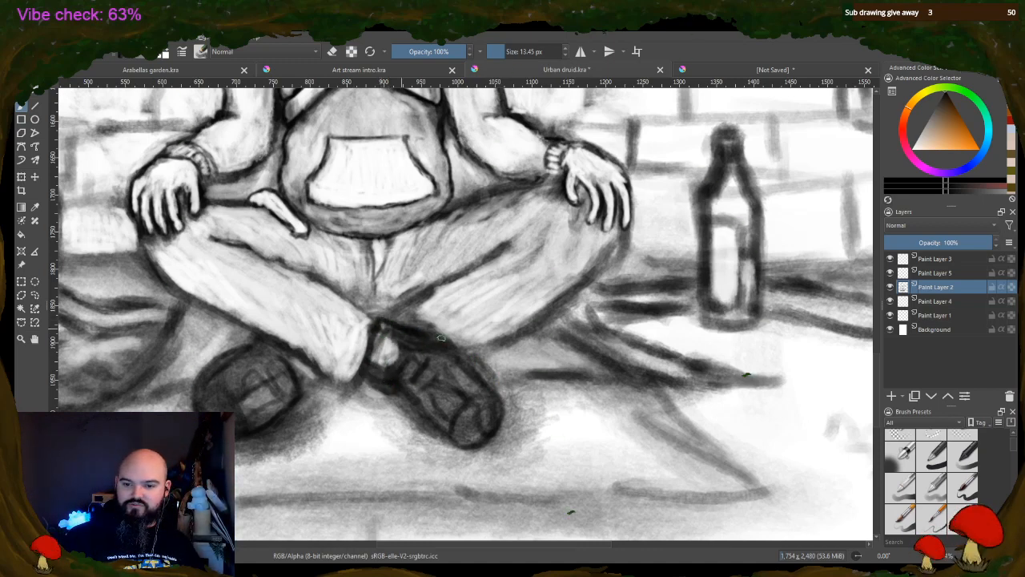
mouse_move(377, 361)
left_mouse_down()
mouse_move(407, 383)
mouse_move(391, 343)
mouse_move(408, 360)
left_mouse_up()
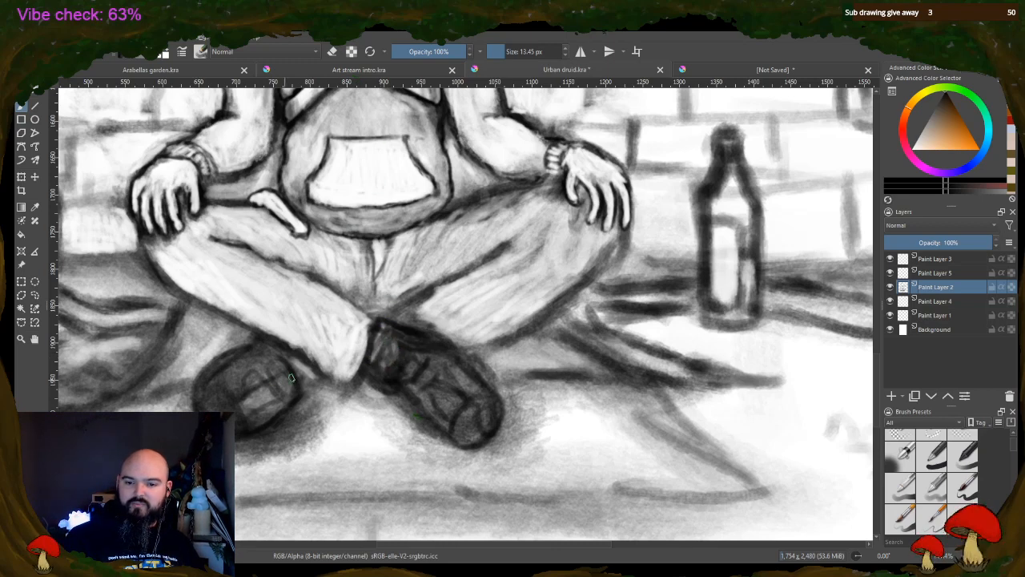
mouse_move(291, 378)
left_mouse_down()
mouse_move(325, 378)
mouse_move(286, 357)
mouse_move(302, 372)
mouse_move(323, 349)
left_mouse_up()
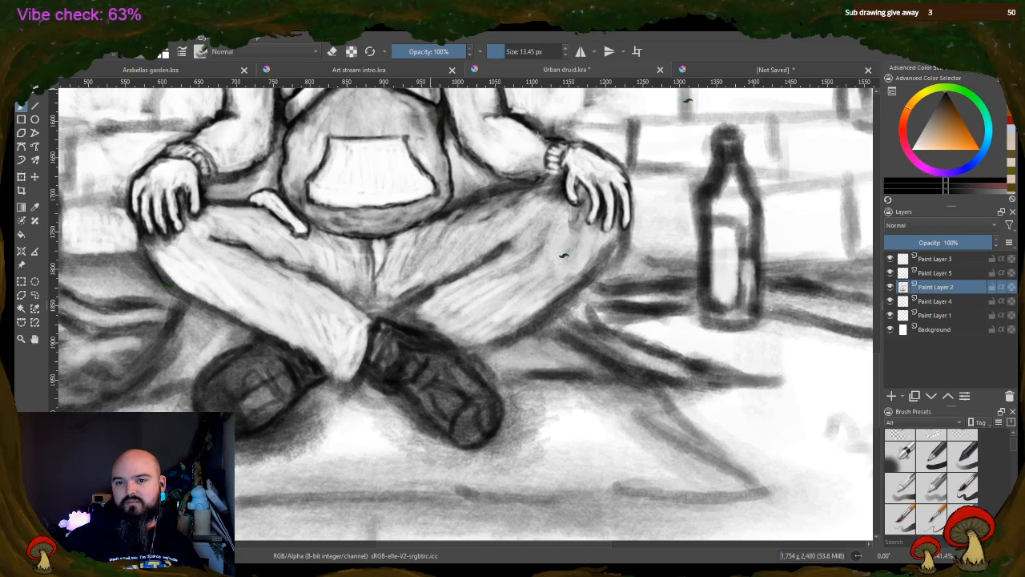
Erase light laces and toe-cap highlights into both shoes and lighten the lower edge of the right-hand trouser leg
left_click(332, 51)
mouse_move(400, 369)
left_mouse_down()
mouse_move(381, 359)
mouse_move(385, 350)
mouse_move(413, 367)
mouse_move(395, 375)
mouse_move(403, 381)
mouse_move(425, 351)
mouse_move(474, 425)
mouse_move(481, 408)
mouse_move(478, 429)
left_mouse_up()
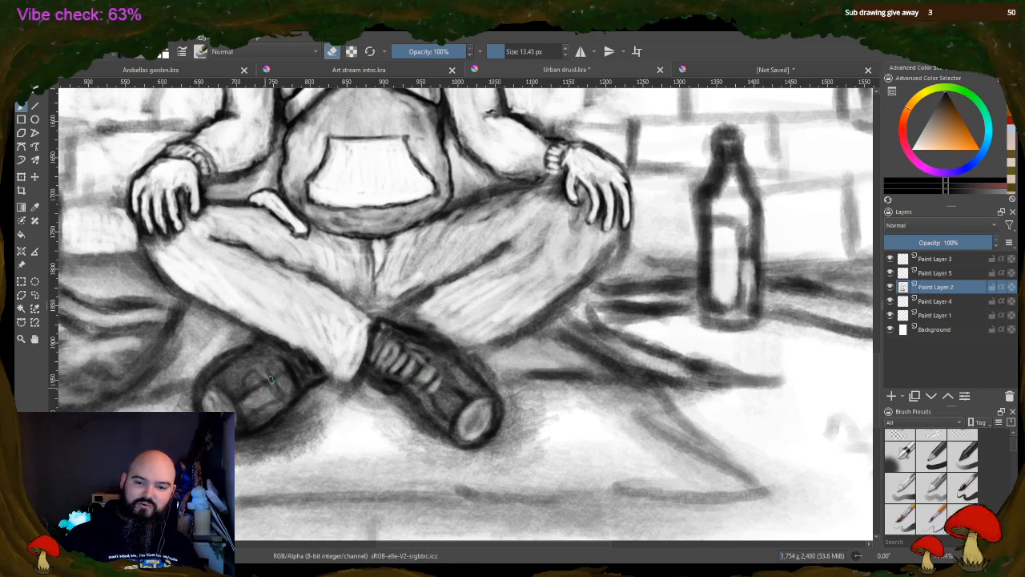
mouse_move(294, 378)
left_mouse_down()
mouse_move(301, 351)
mouse_move(280, 365)
left_mouse_up()
mouse_move(415, 350)
left_mouse_down()
mouse_move(393, 328)
mouse_move(429, 344)
left_mouse_up()
left_click_drag(377, 372, 407, 390)
mouse_move(295, 355)
left_mouse_down()
mouse_move(271, 362)
mouse_move(311, 388)
mouse_move(261, 352)
mouse_move(214, 377)
mouse_move(260, 393)
left_mouse_up()
mouse_move(446, 411)
left_mouse_down()
mouse_move(473, 362)
mouse_move(436, 376)
mouse_move(427, 362)
mouse_move(474, 383)
mouse_move(404, 326)
mouse_move(400, 314)
mouse_move(436, 324)
mouse_move(444, 293)
mouse_move(425, 303)
left_mouse_up()
mouse_move(492, 319)
left_mouse_down()
mouse_move(528, 325)
mouse_move(513, 328)
mouse_move(548, 300)
left_mouse_up()
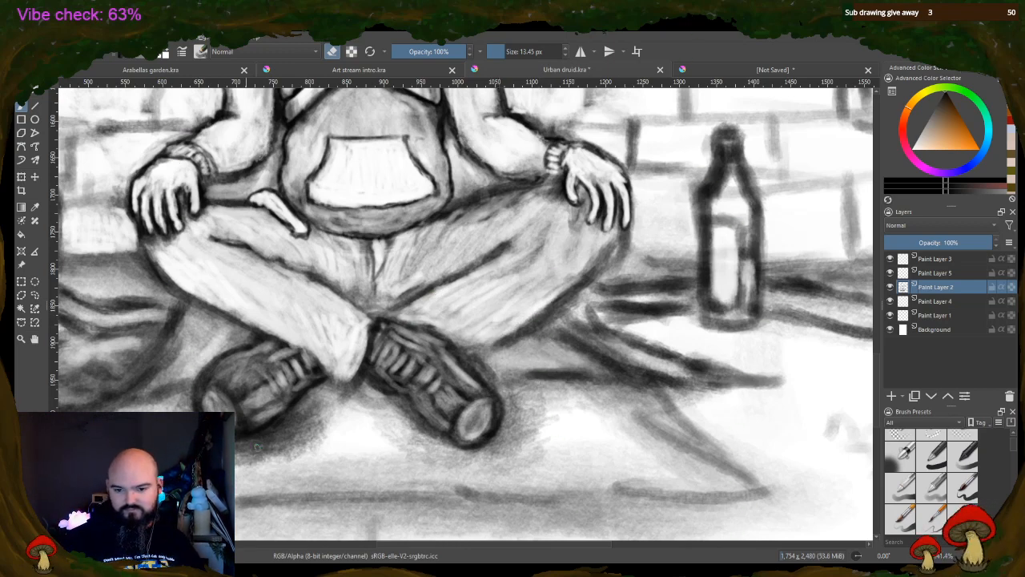
Erase the smudged shading on the ground around the shoes, enlarging the eraser to 42.76 px
mouse_move(263, 432)
left_mouse_down()
mouse_move(316, 416)
mouse_move(326, 437)
mouse_move(261, 449)
left_mouse_up()
left_click_drag(296, 452, 242, 455)
left_click(513, 51)
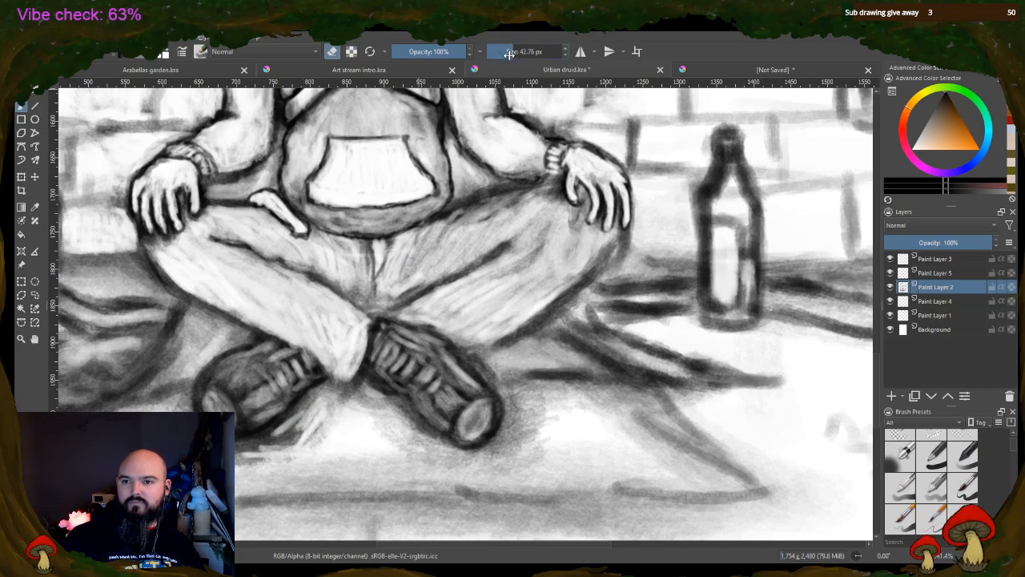
mouse_move(312, 430)
left_mouse_down()
mouse_move(282, 445)
mouse_move(326, 417)
mouse_move(309, 438)
left_mouse_up()
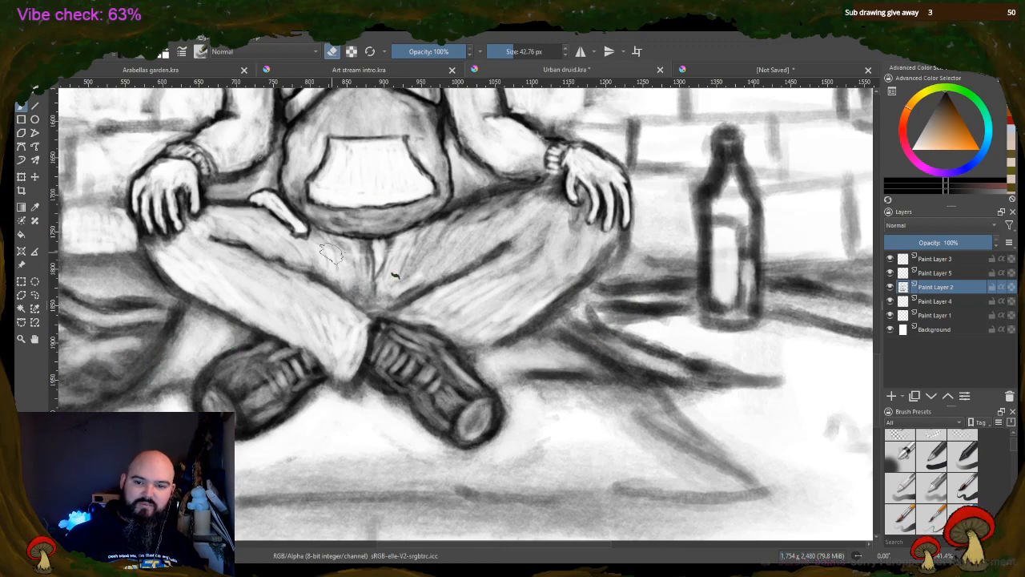
Erase the grey shading from the mat's surface in front of the shoes and along its slanted side edges
scroll(516, 524, "down", 3)
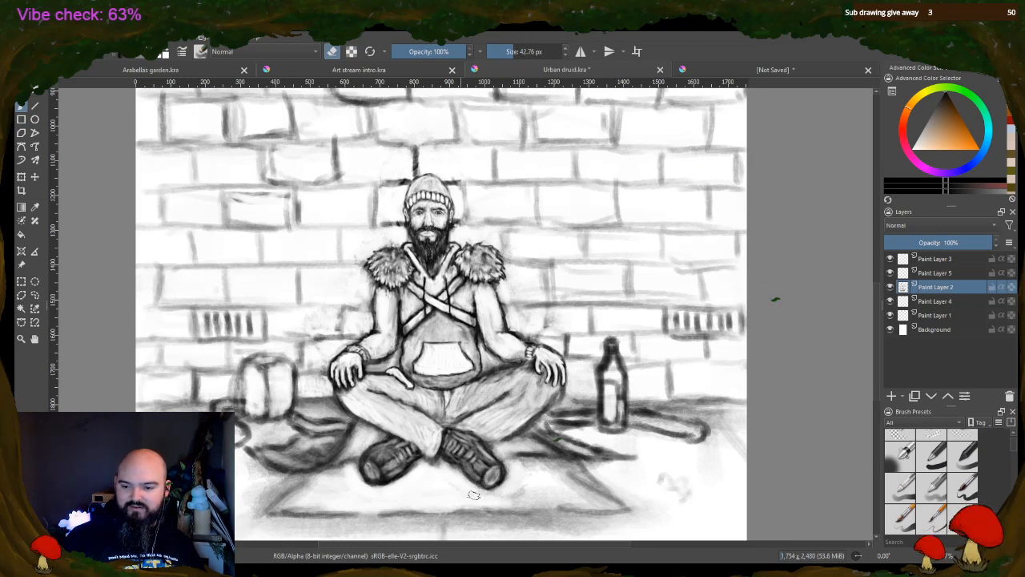
mouse_move(510, 501)
left_mouse_down()
mouse_move(559, 496)
mouse_move(508, 489)
left_mouse_up()
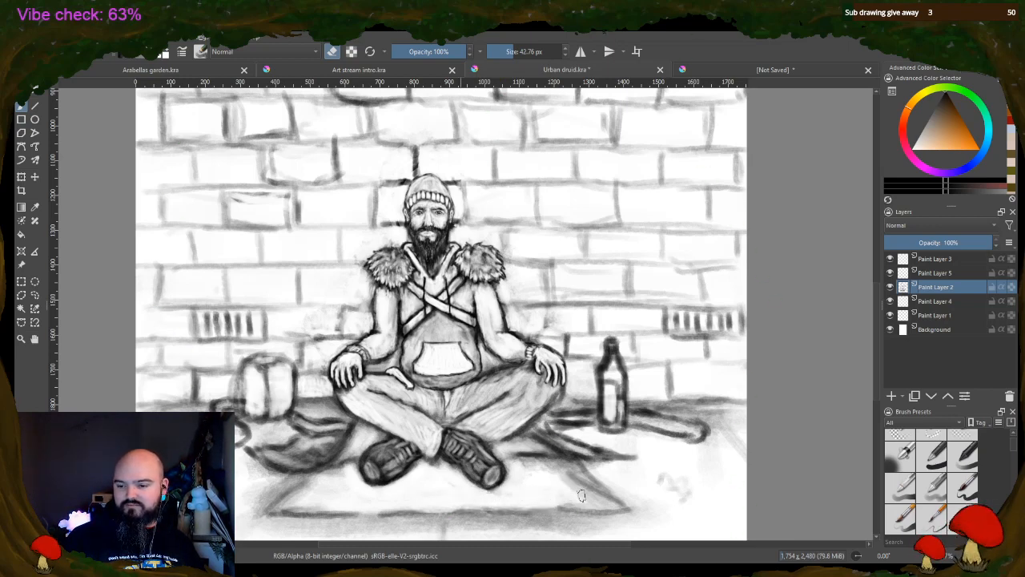
mouse_move(582, 496)
left_mouse_down()
mouse_move(607, 503)
mouse_move(563, 484)
mouse_move(589, 484)
mouse_move(561, 471)
mouse_move(581, 473)
mouse_move(597, 492)
mouse_move(551, 468)
left_mouse_up()
mouse_move(299, 490)
left_mouse_down()
mouse_move(288, 491)
mouse_move(345, 474)
mouse_move(305, 491)
mouse_move(316, 500)
mouse_move(290, 505)
mouse_move(305, 492)
left_mouse_up()
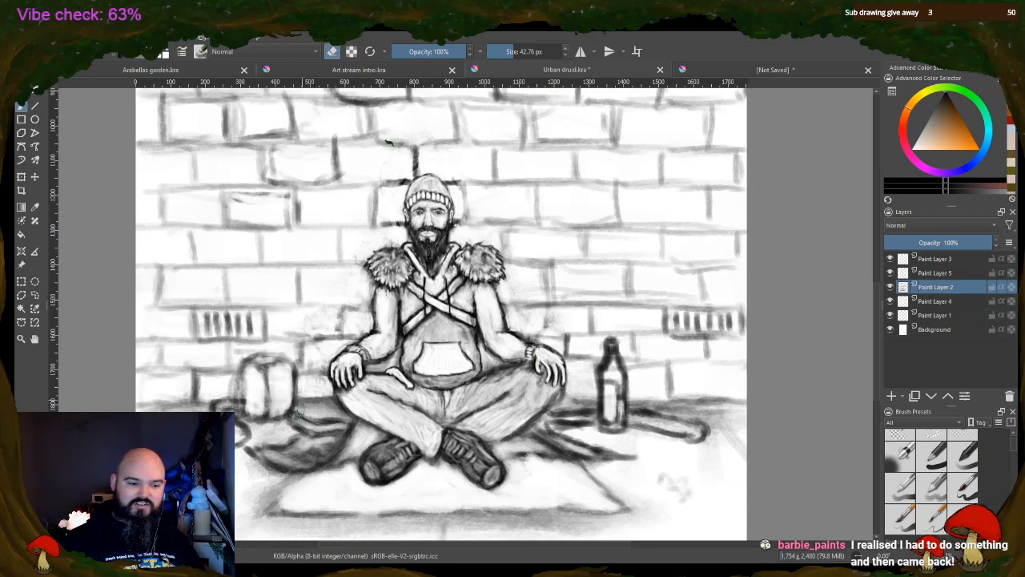
Reduce the brush size to 17.33 px, switch back to painting and darken the frames of both wall vents
left_click(506, 52)
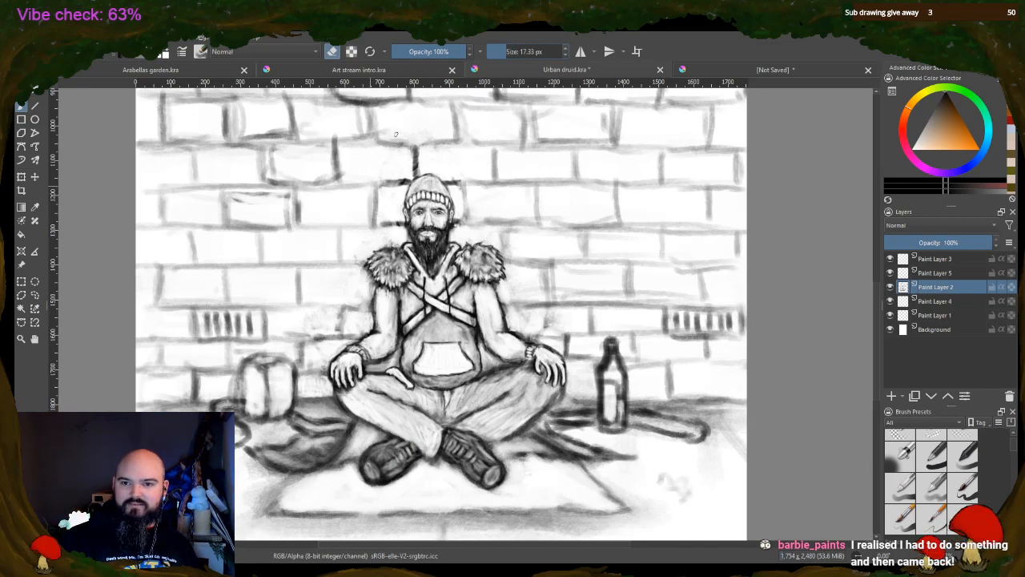
key("e")
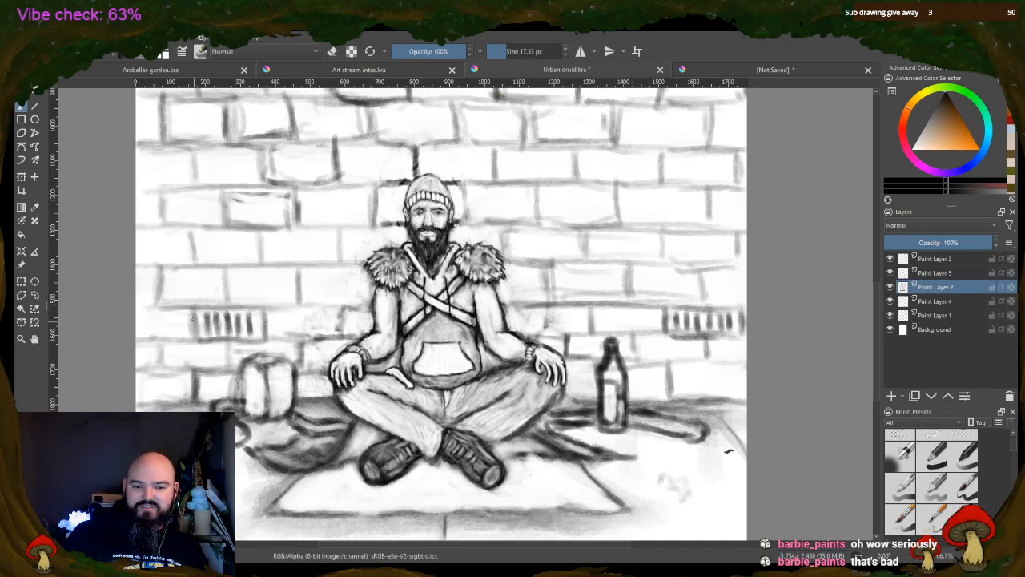
mouse_move(201, 310)
left_mouse_down()
mouse_move(268, 307)
mouse_move(265, 335)
left_mouse_up()
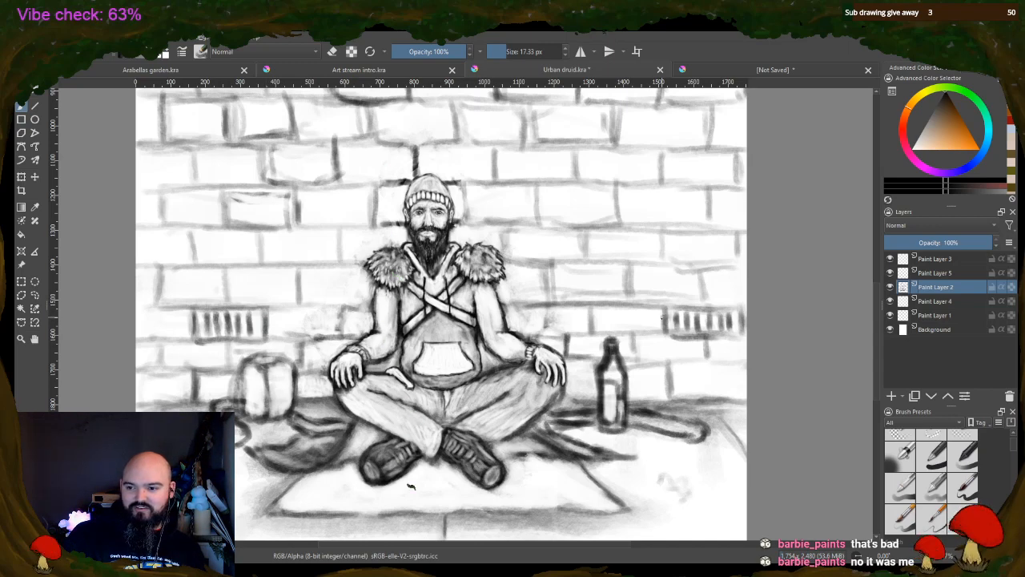
mouse_move(665, 311)
left_mouse_down()
mouse_move(666, 338)
mouse_move(700, 309)
left_mouse_up()
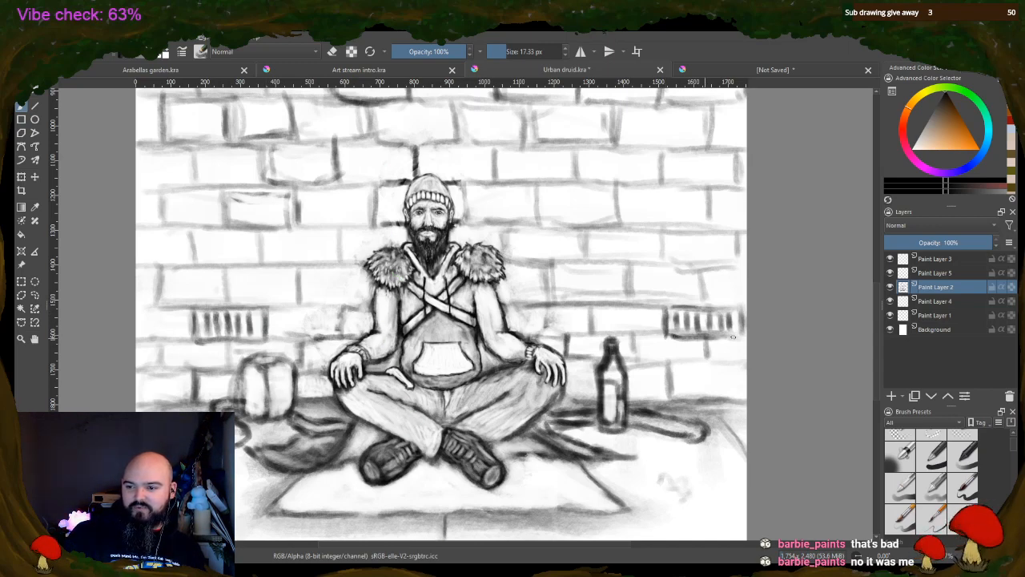
left_click_drag(741, 336, 742, 311)
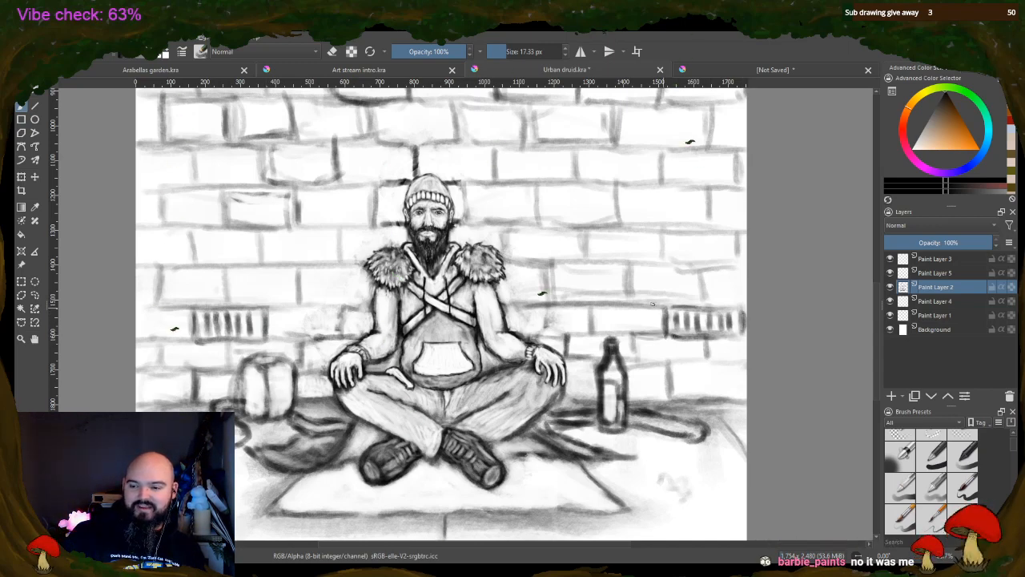
Darken the mortar lines of the lower brick rows on both sides of the seated man
left_click_drag(661, 333, 593, 332)
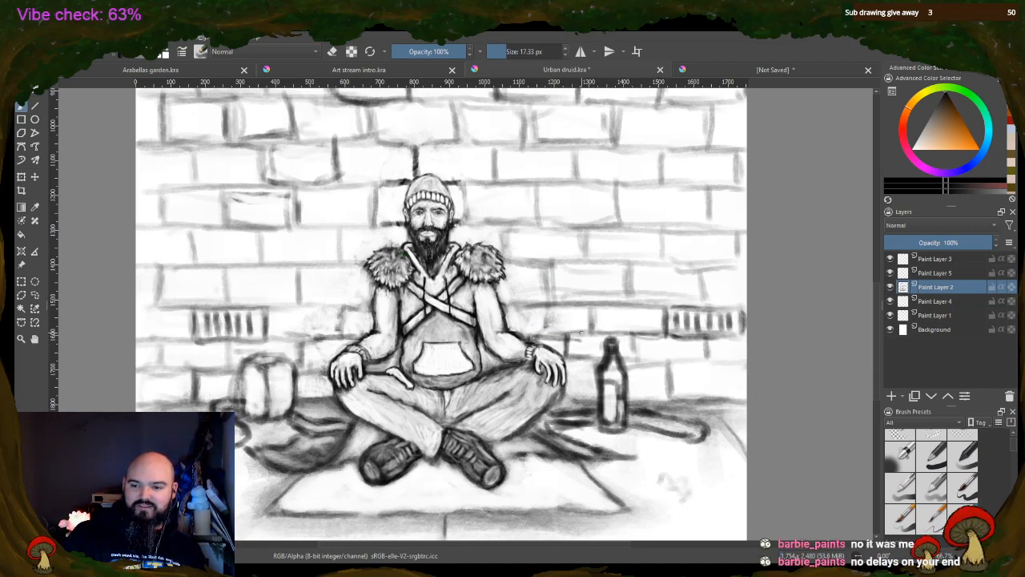
left_click_drag(292, 305, 340, 308)
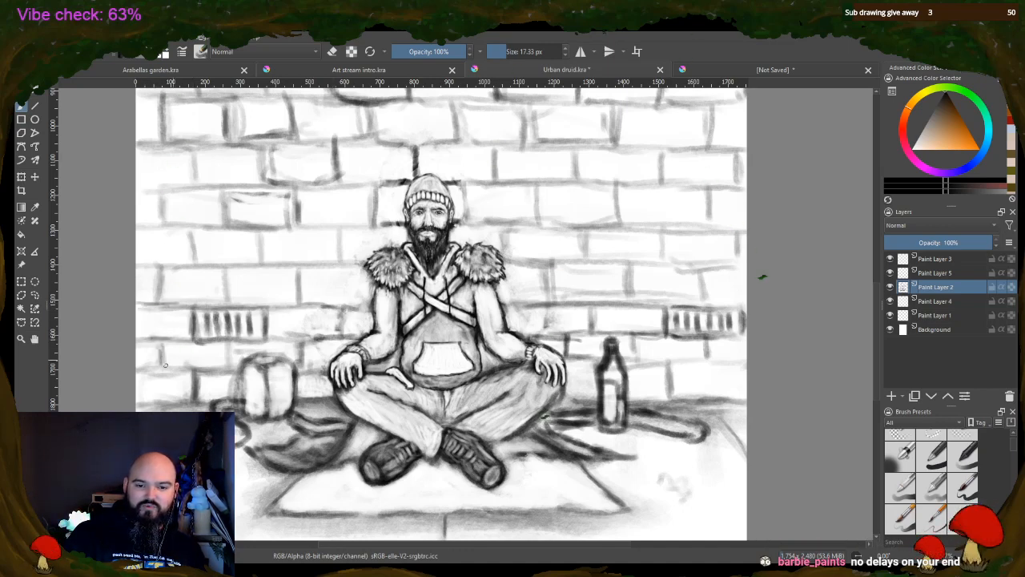
mouse_move(166, 367)
left_mouse_down()
mouse_move(230, 346)
mouse_move(183, 377)
mouse_move(146, 365)
left_mouse_up()
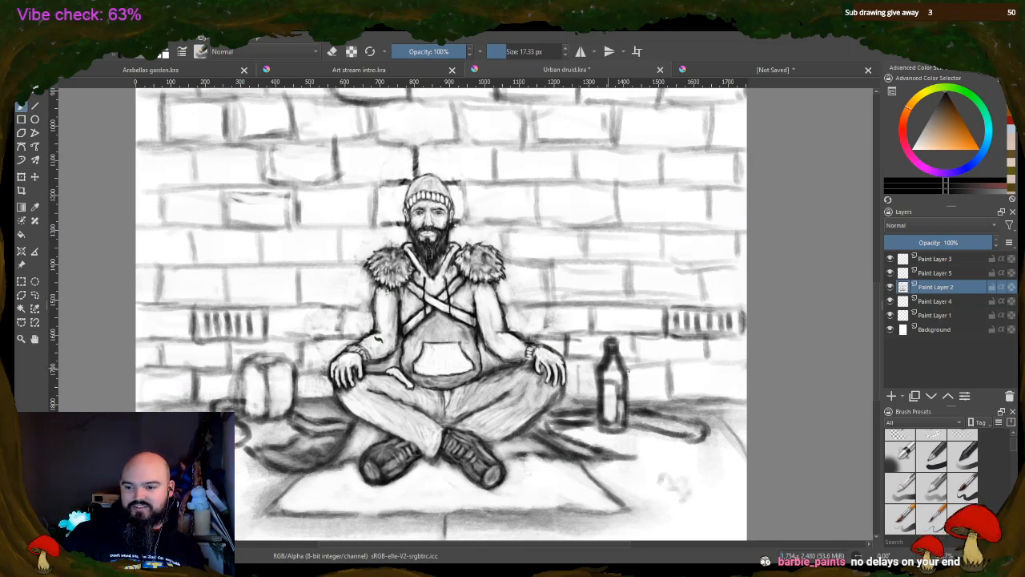
left_click_drag(668, 364, 670, 394)
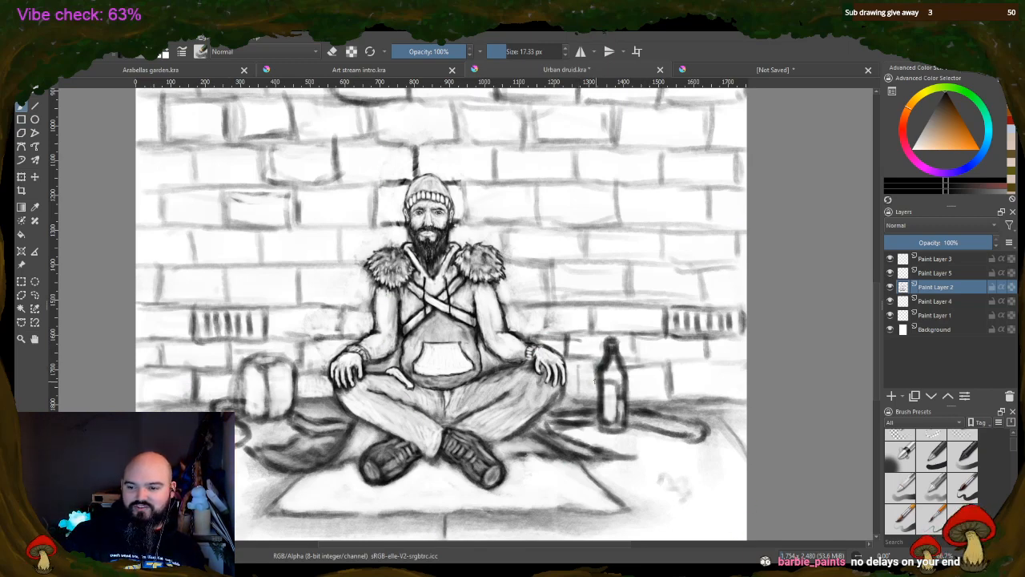
left_click_drag(572, 368, 732, 362)
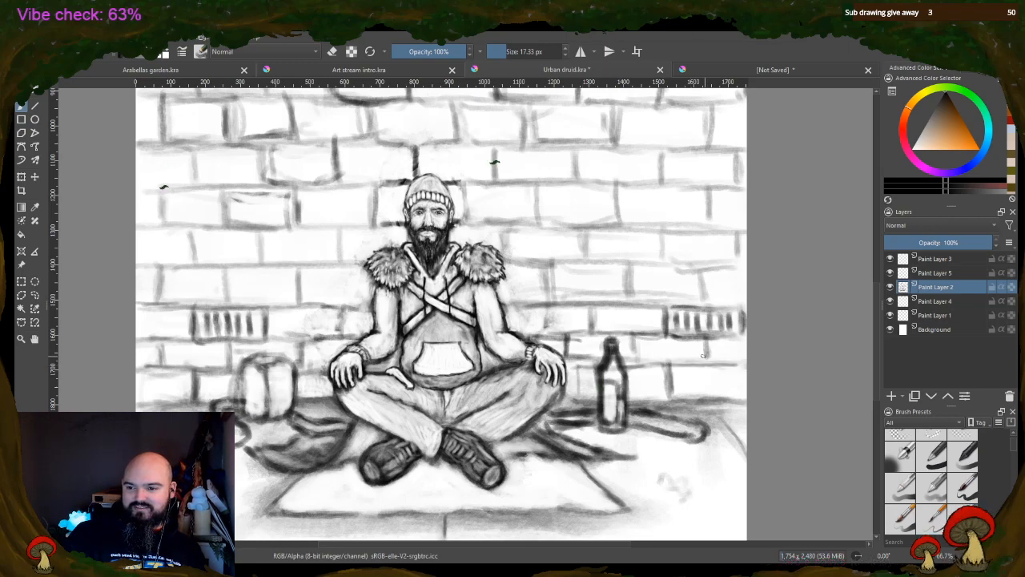
mouse_move(639, 336)
left_mouse_down()
mouse_move(640, 361)
mouse_move(708, 361)
left_mouse_up()
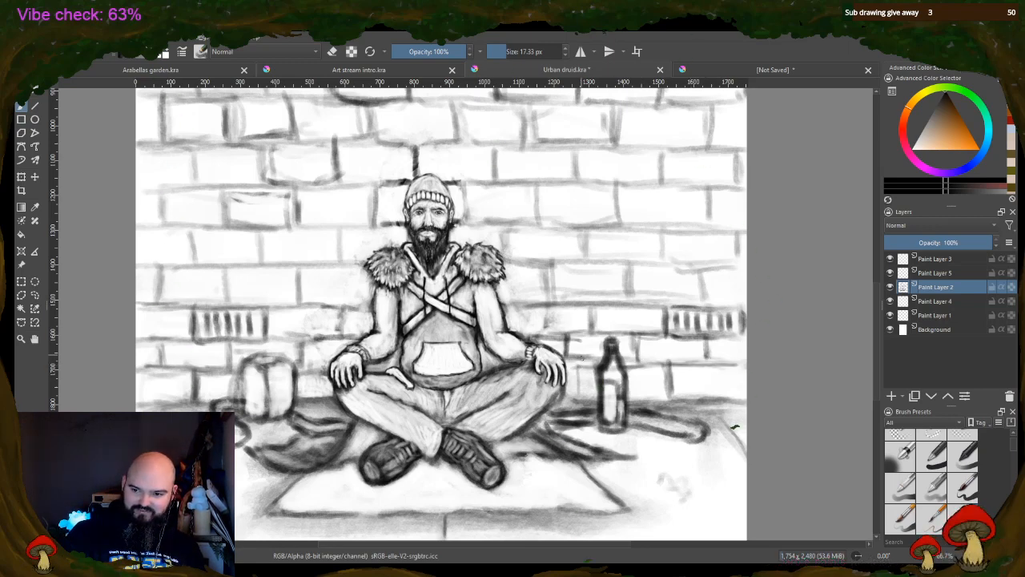
left_click_drag(567, 339, 569, 353)
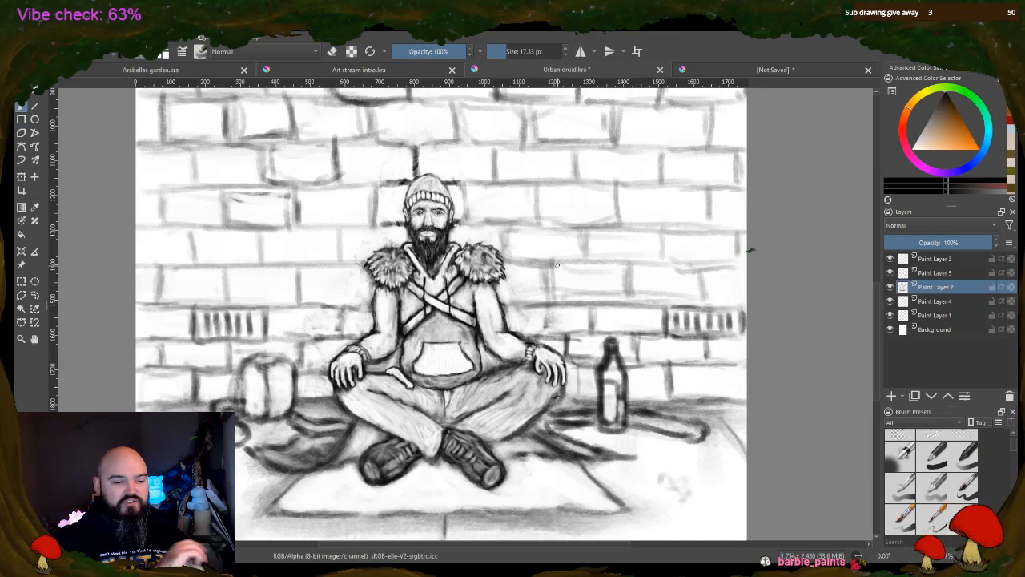
Show only the canvas, look over the drawing and switch to the unsaved sketch of the stick figure and girl
key("Tab")
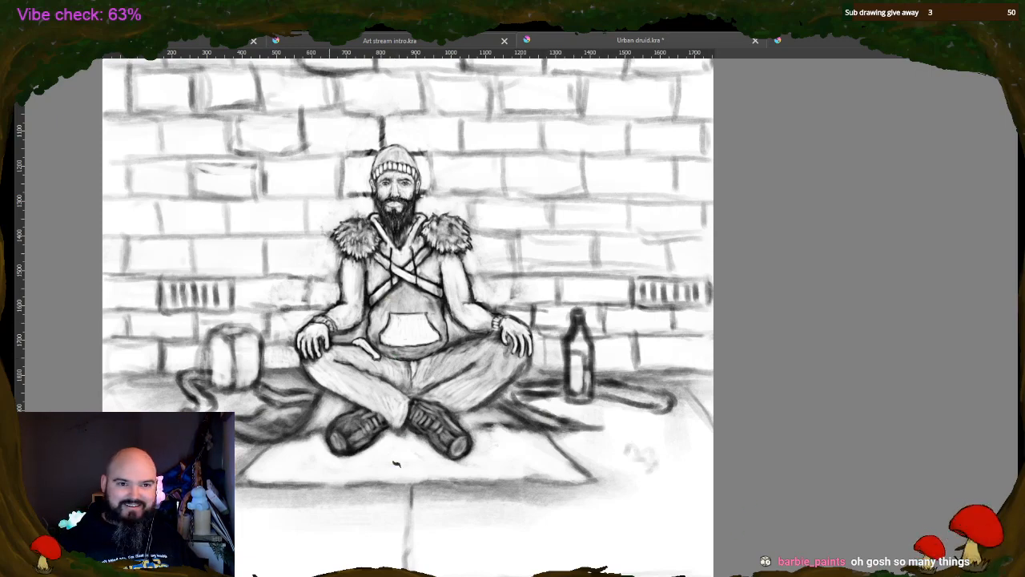
scroll(436, 537, "down", 3)
scroll(435, 538, "up", 3)
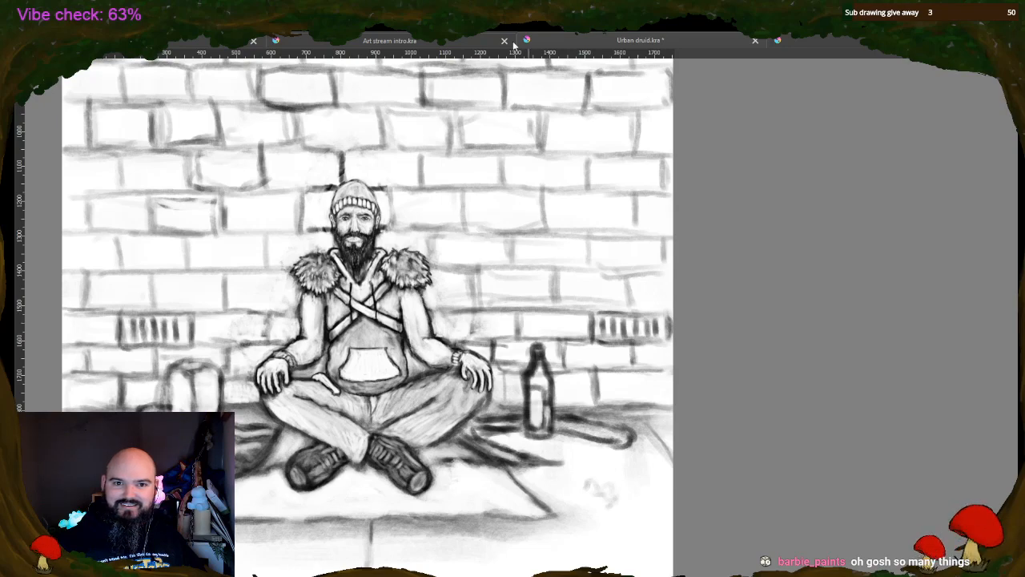
left_click(513, 44)
left_click(646, 41)
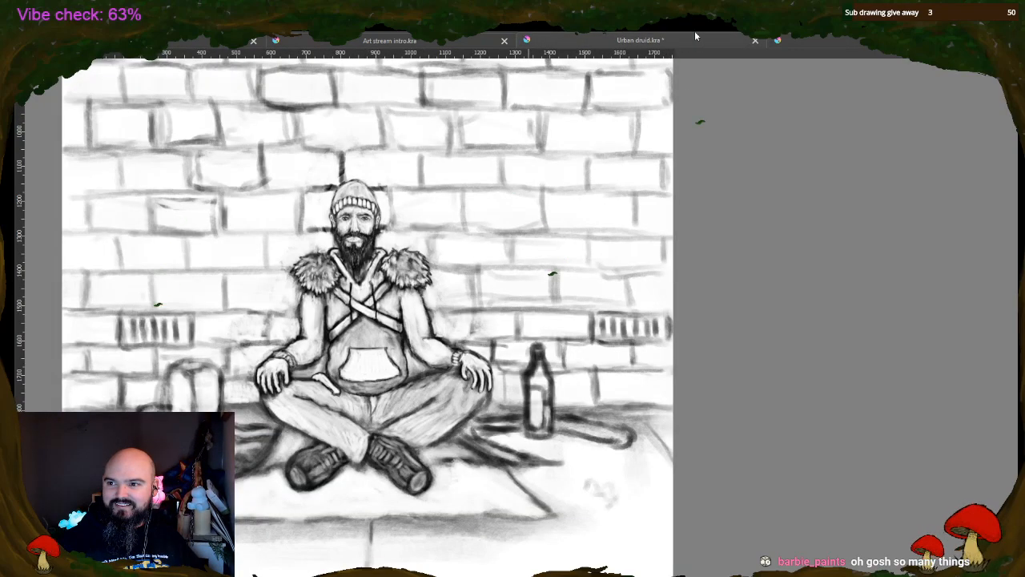
right_click(757, 169)
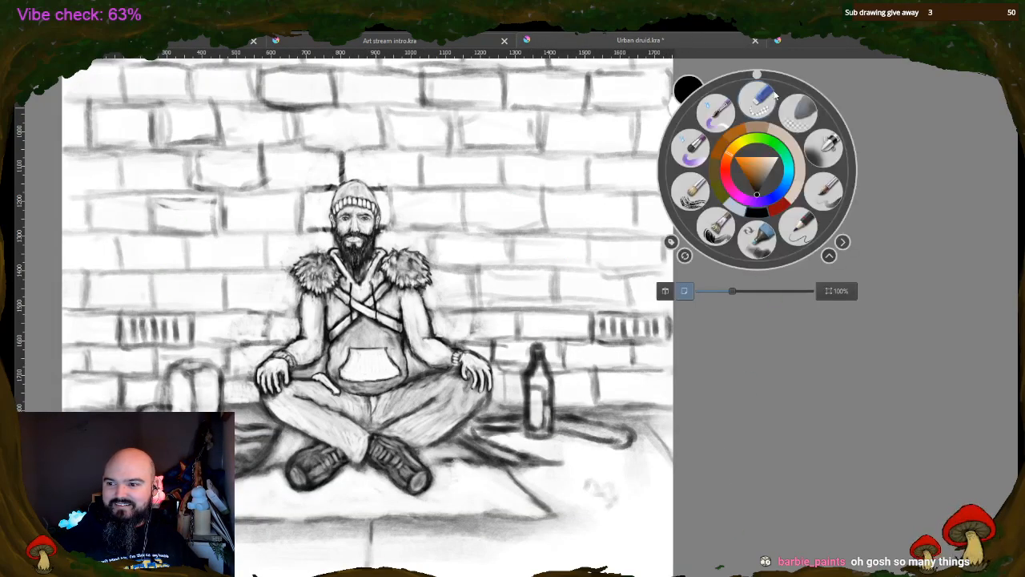
left_click(773, 98)
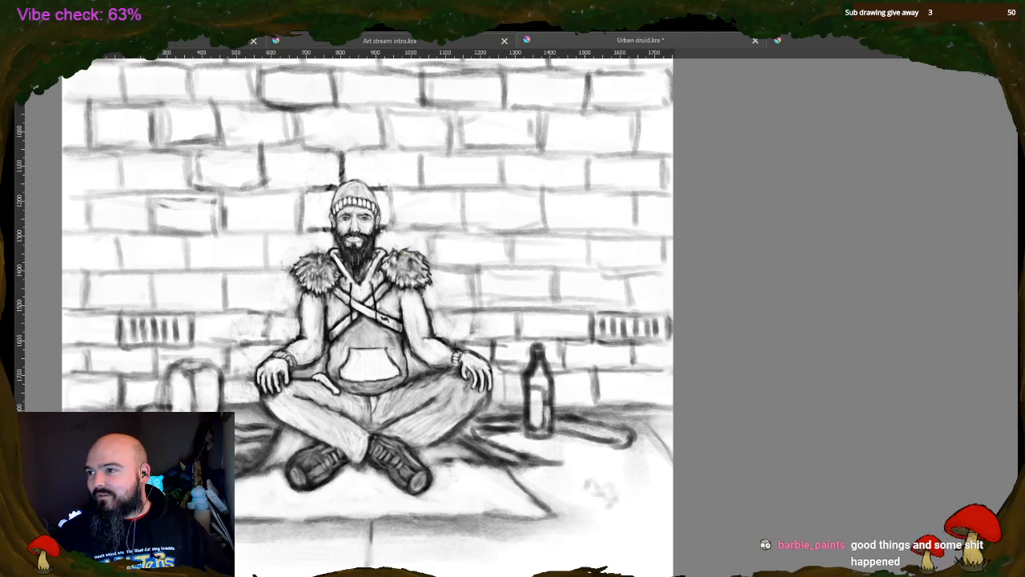
left_click(816, 36)
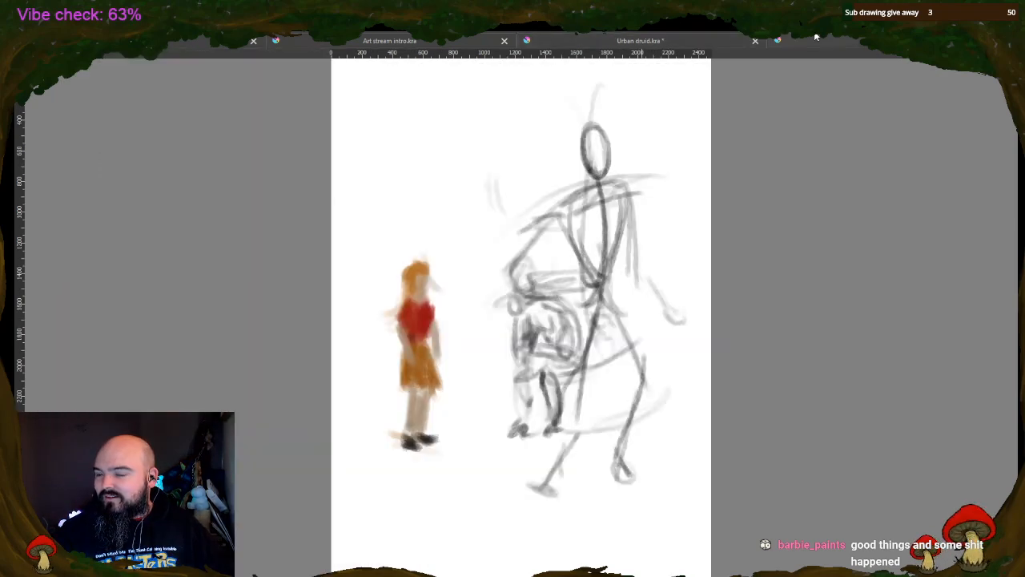
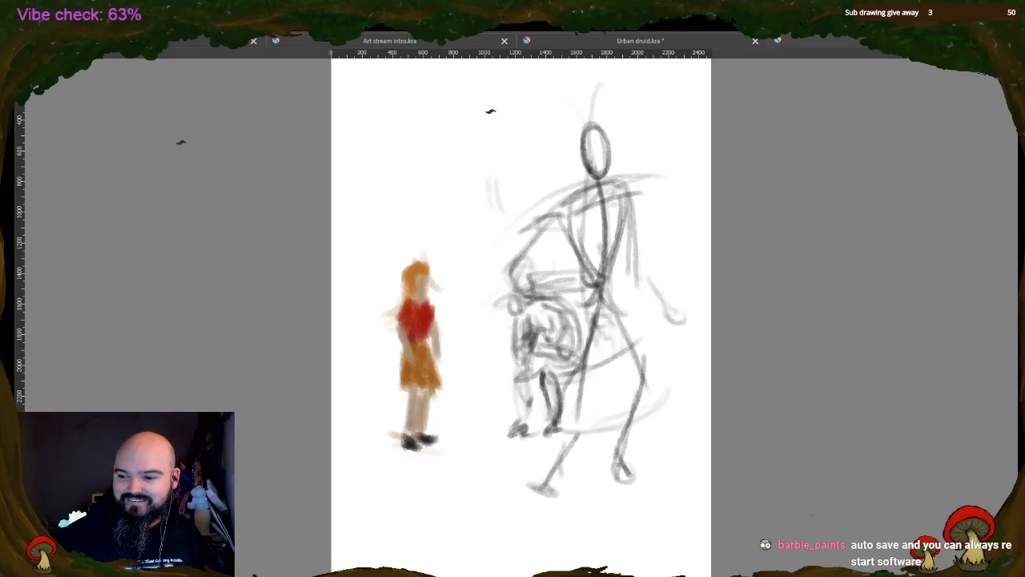
Clear the stick figure and girl from the unsaved sketch and save Urban druid.kra
key("Delete")
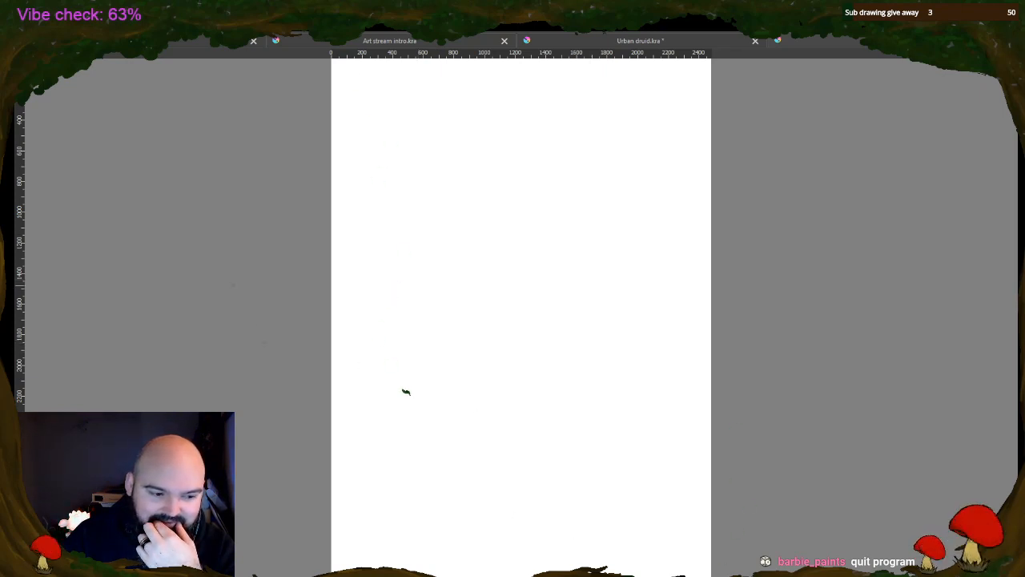
left_click(601, 44)
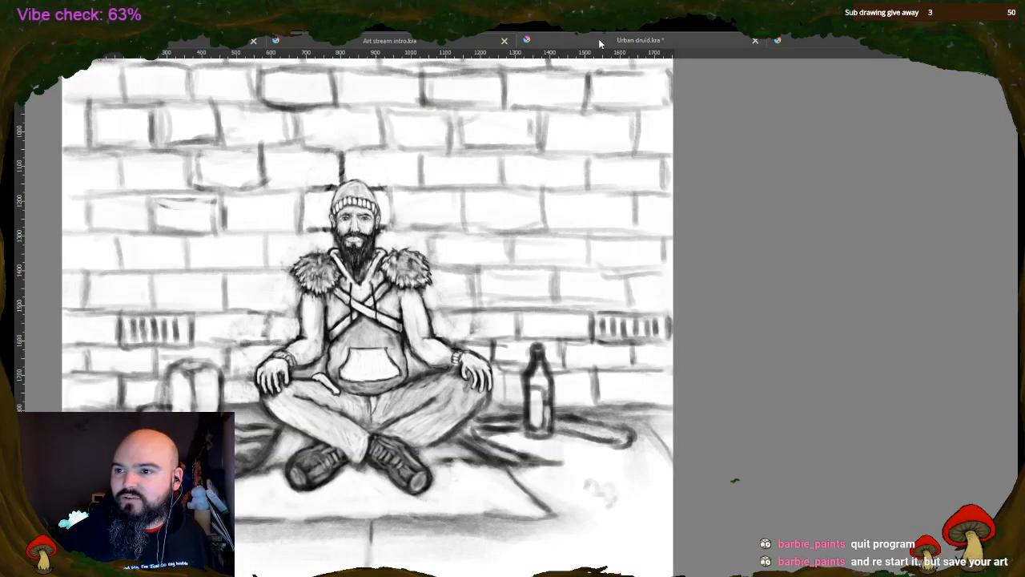
key("ctrl+s")
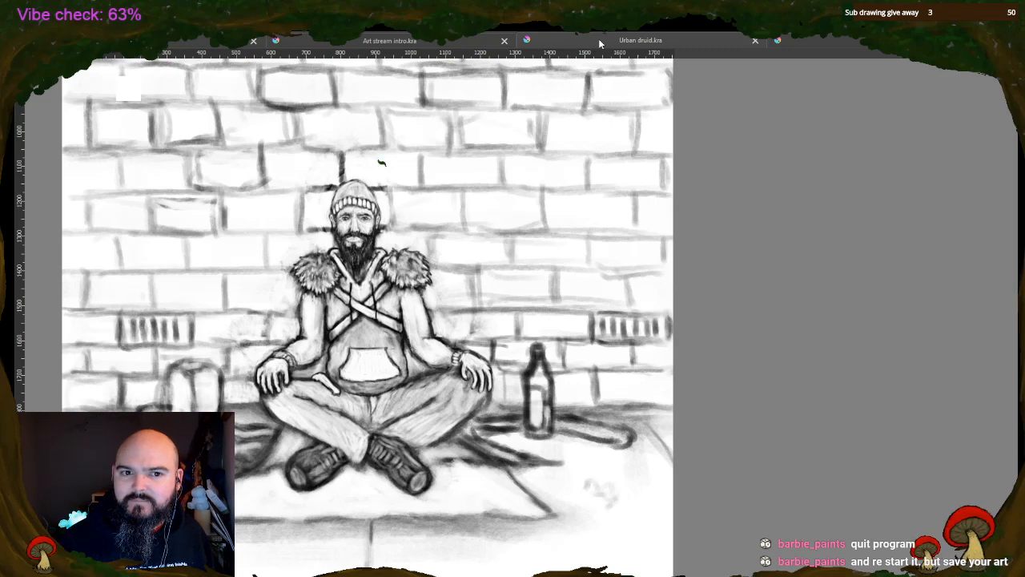
Close the blank sketch and all remaining open documents, and quit the program
left_click(851, 41)
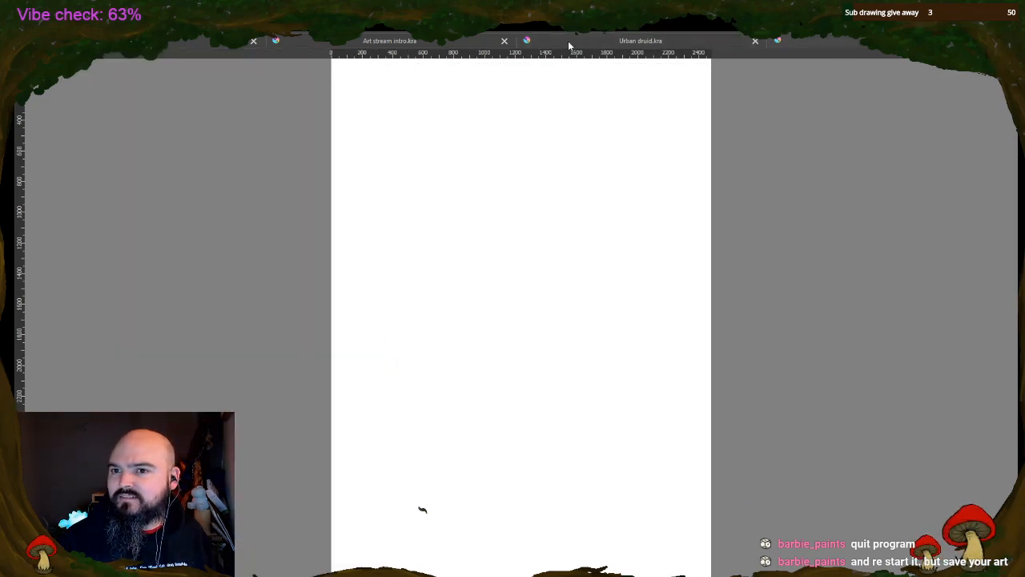
scroll(793, 94, "up", 4)
scroll(793, 94, "down", 6)
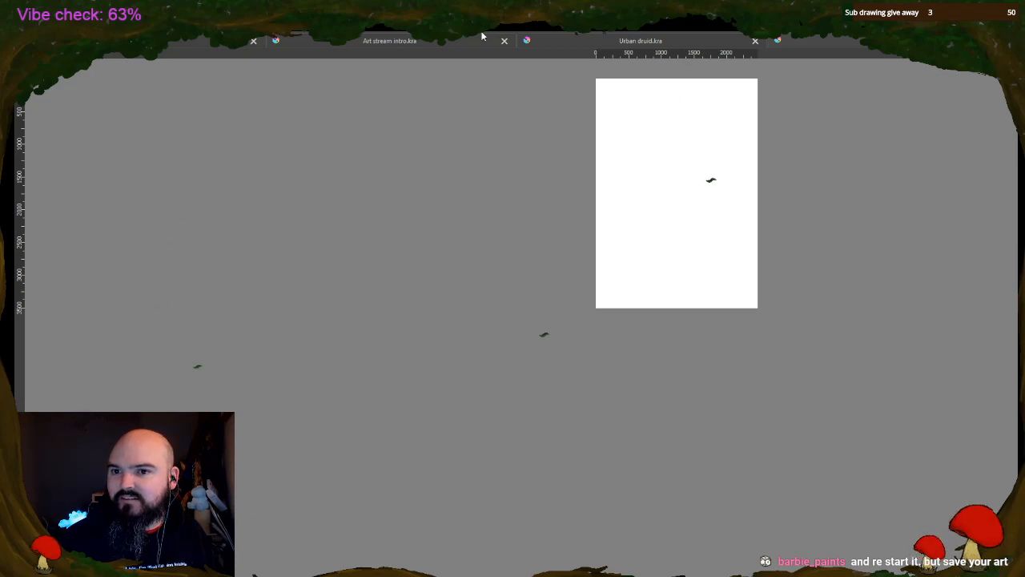
key("ctrl+w")
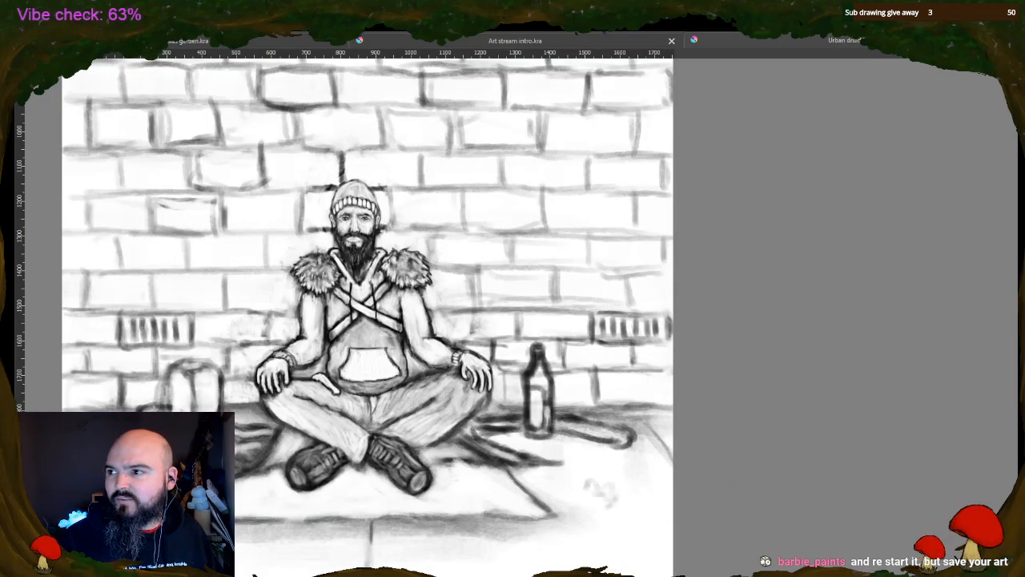
key("ctrl+w")
key("ctrl+w")
key("ctrl+w")
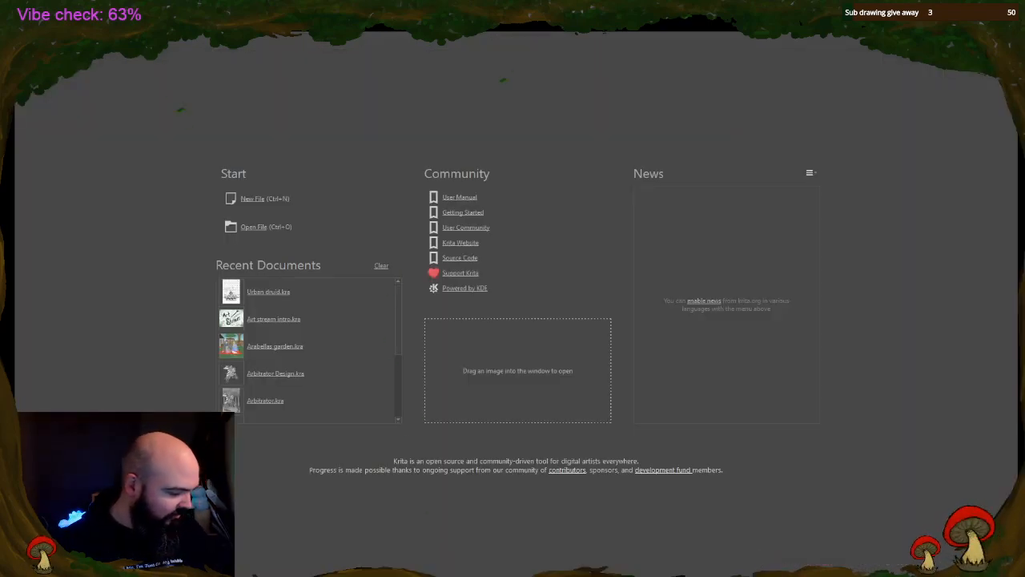
key("ctrl+q")
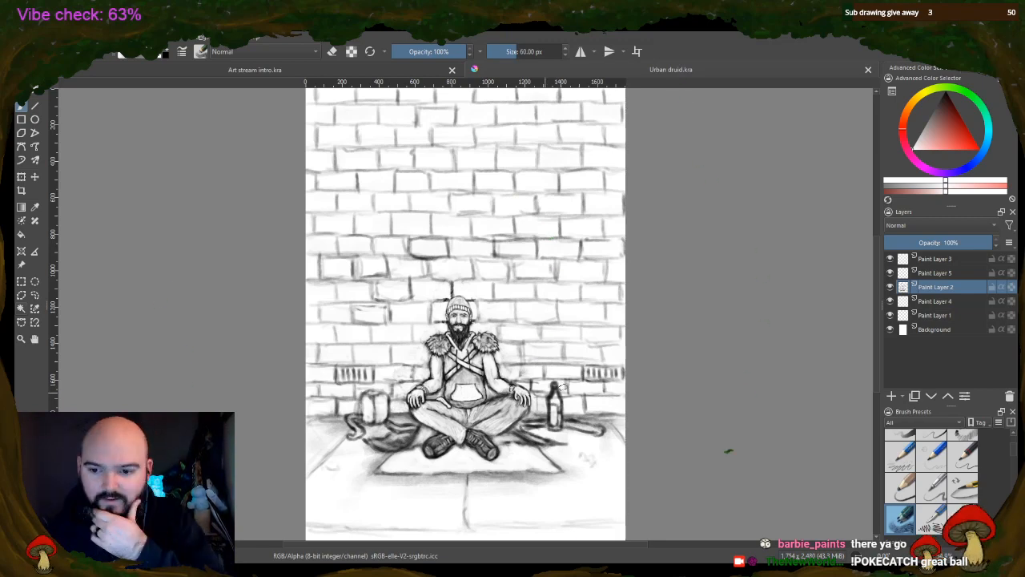
Try a light stroke on the bag beside the man's shoes and reduce the brush size to 20.30 px
scroll(434, 415, "up", 2)
scroll(476, 376, "up", 1)
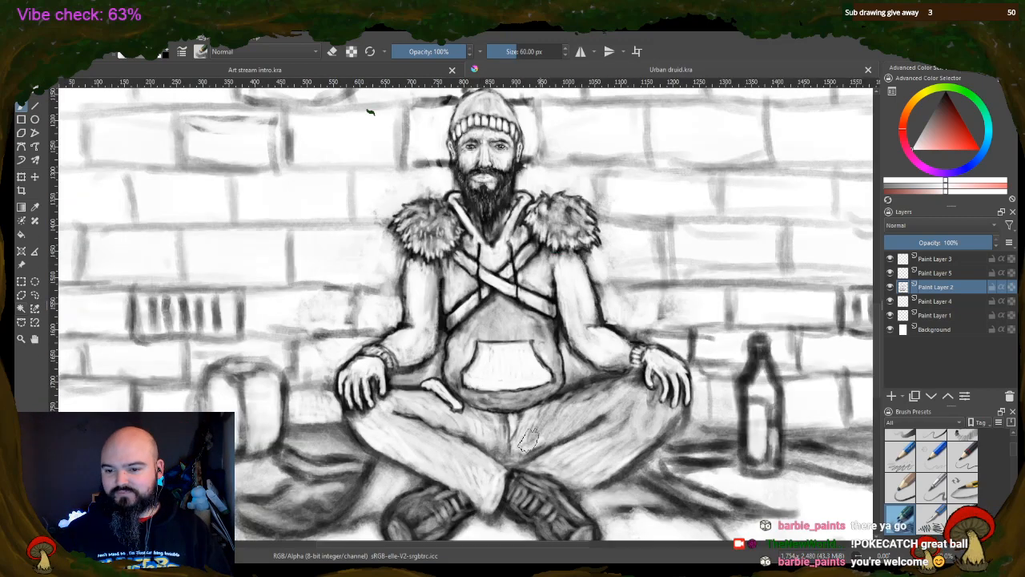
scroll(390, 298, "down", 3)
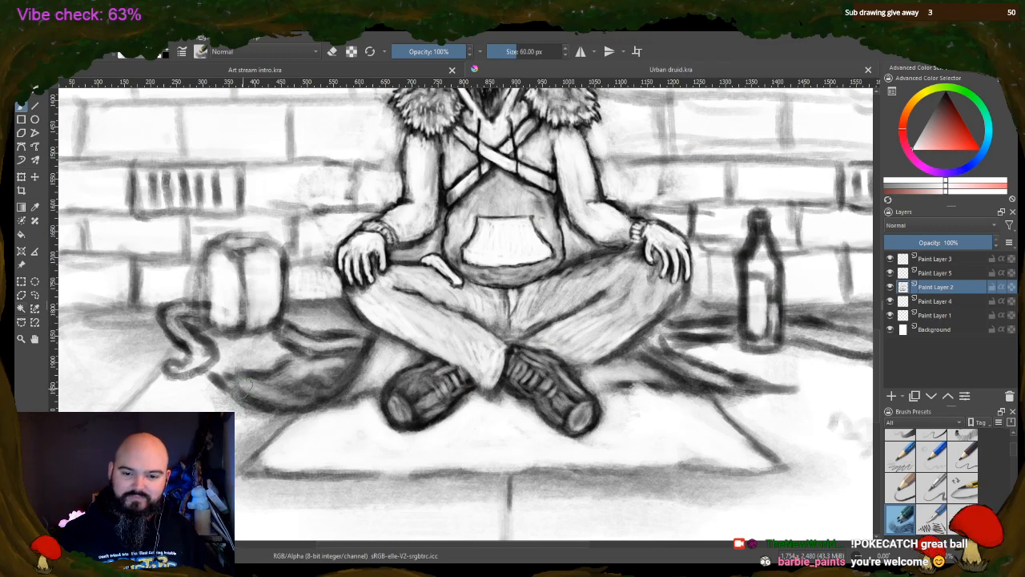
mouse_move(244, 390)
left_mouse_down()
mouse_move(273, 352)
mouse_move(267, 392)
mouse_move(331, 370)
left_mouse_up()
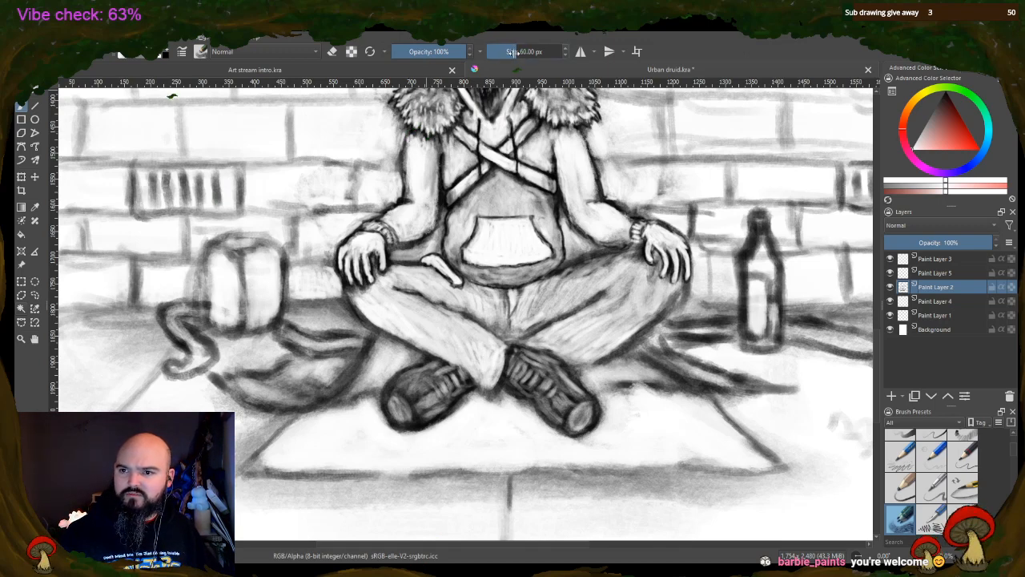
left_click_drag(514, 52, 526, 51)
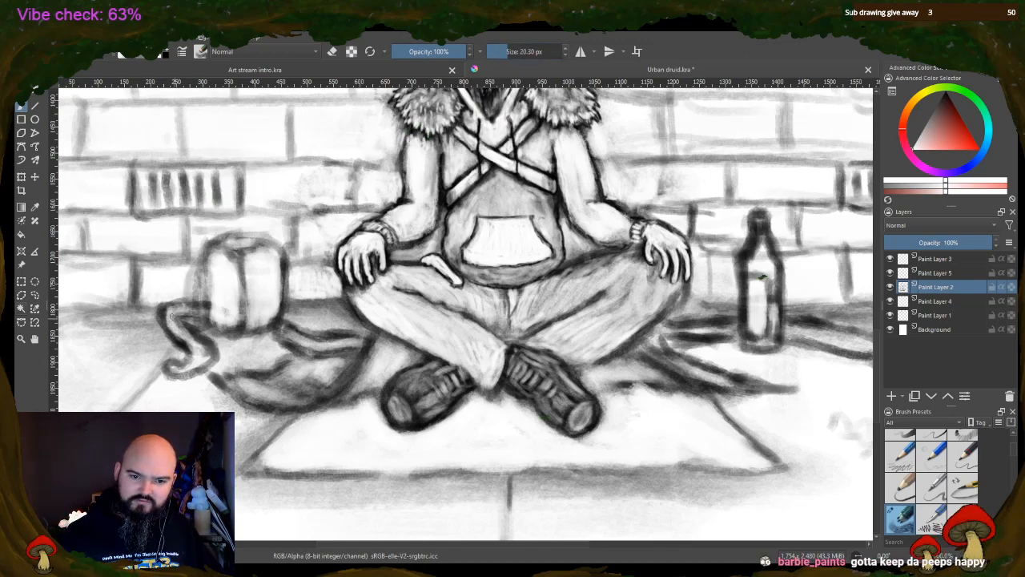
Paint white inside the bag's straps and along the staff behind the bottle, and add a highlight to the bottle
mouse_move(170, 317)
left_mouse_down()
mouse_move(199, 361)
mouse_move(184, 369)
mouse_move(199, 341)
mouse_move(178, 314)
mouse_move(209, 304)
left_mouse_up()
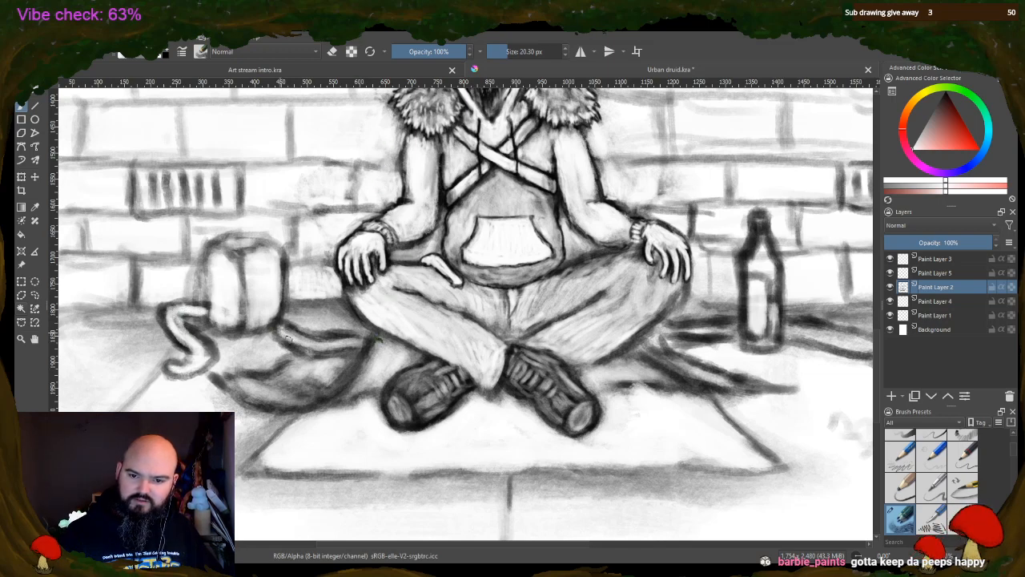
left_click_drag(287, 338, 367, 339)
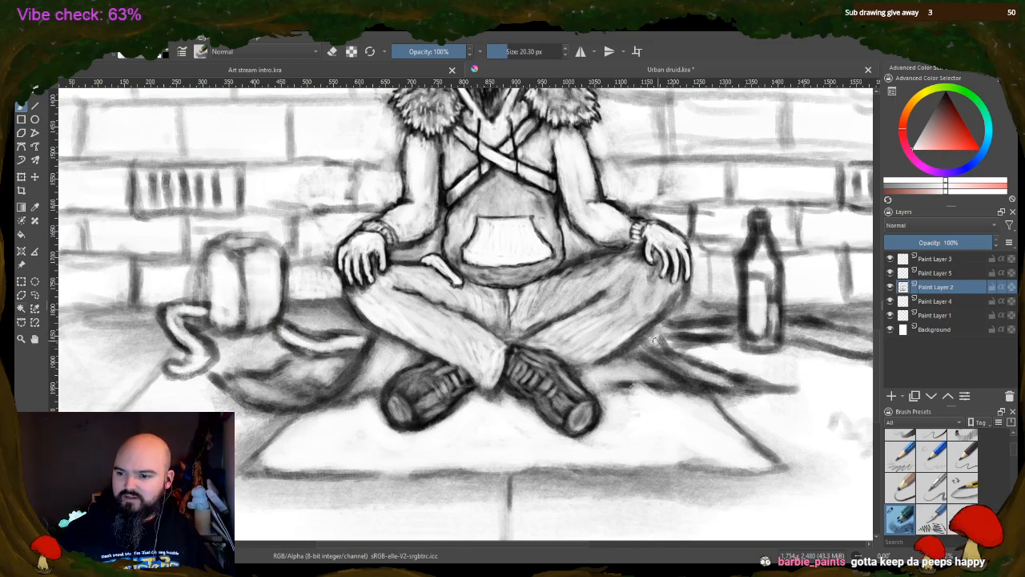
mouse_move(656, 341)
left_mouse_down()
mouse_move(683, 334)
mouse_move(667, 328)
mouse_move(731, 327)
left_mouse_up()
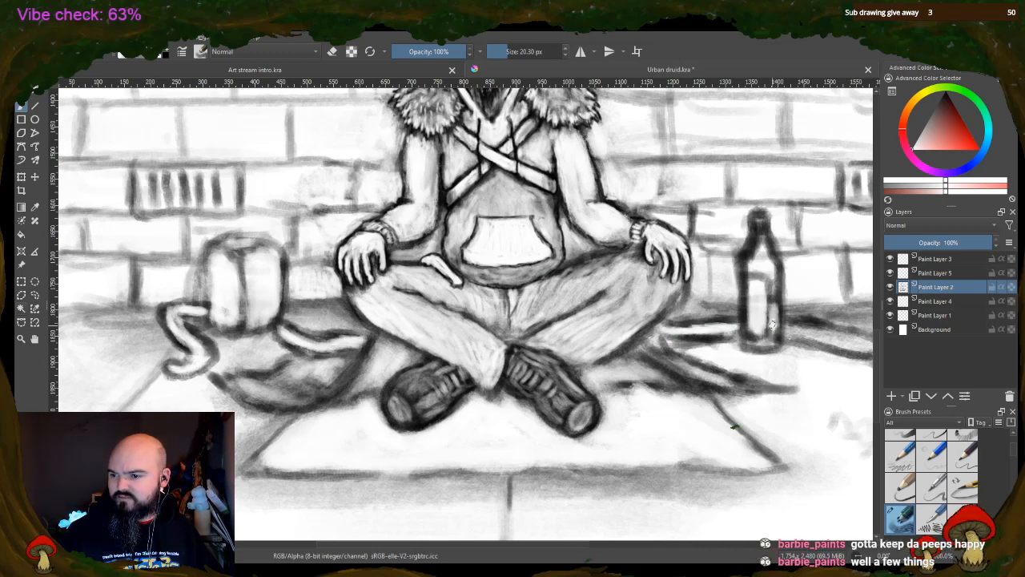
left_click_drag(791, 325, 864, 349)
left_click_drag(770, 310, 774, 322)
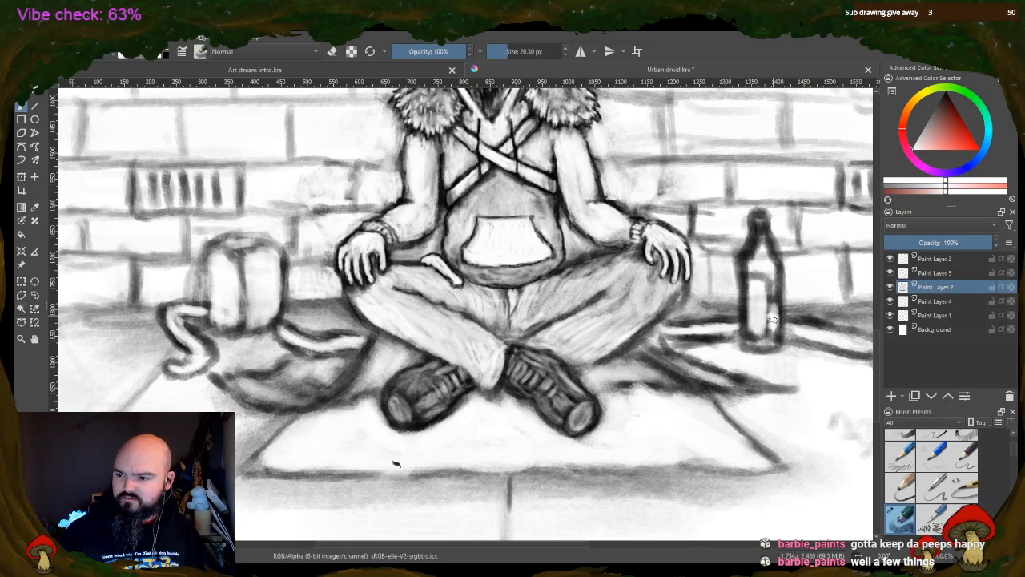
Swap the painting colour from white to black and keep the brush in painting mode
left_click(331, 52)
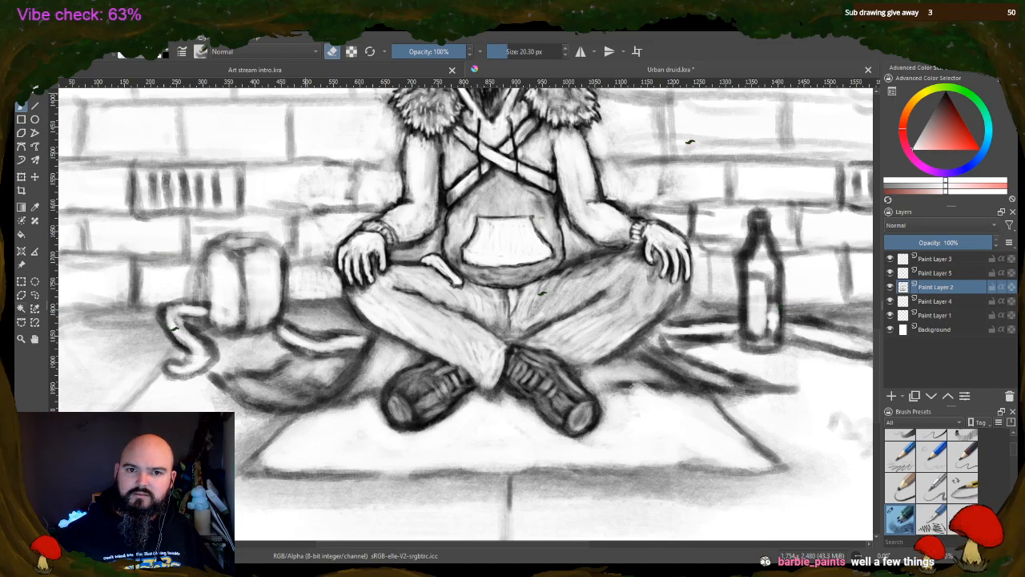
key("e")
key("x")
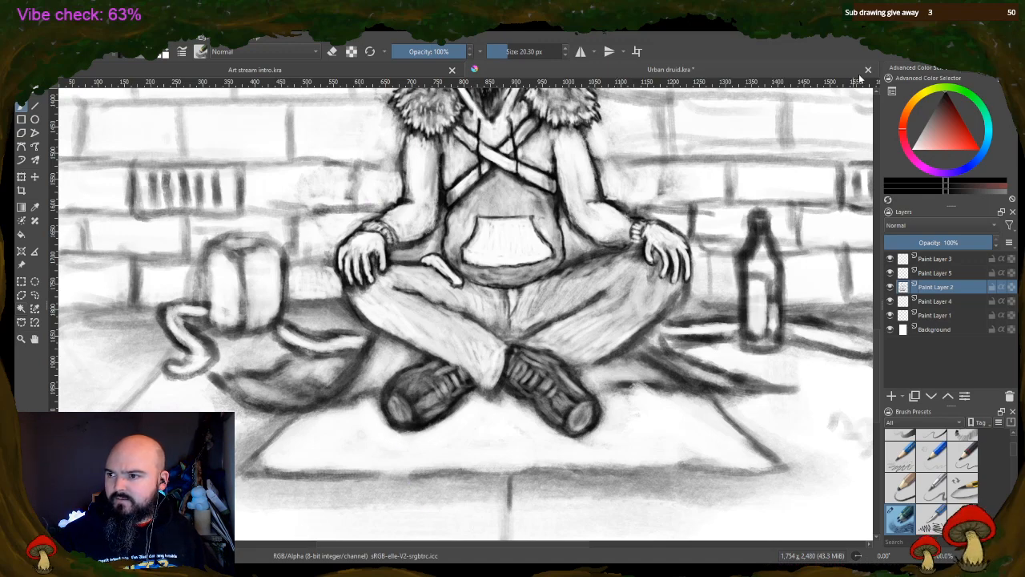
Close Urban druid.kra without keeping the white strokes and reopen its saved version
left_click(538, 310)
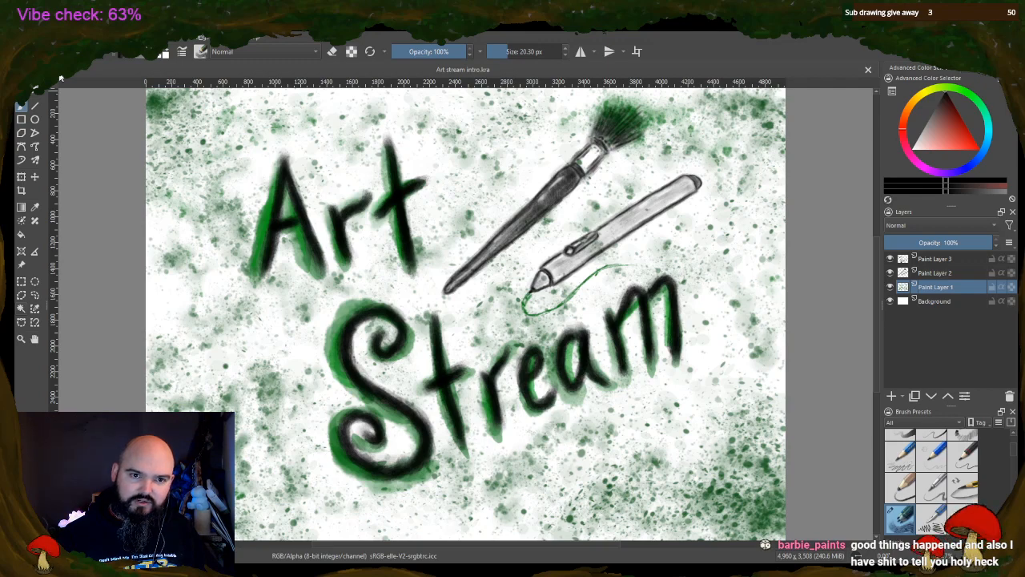
left_click(288, 88)
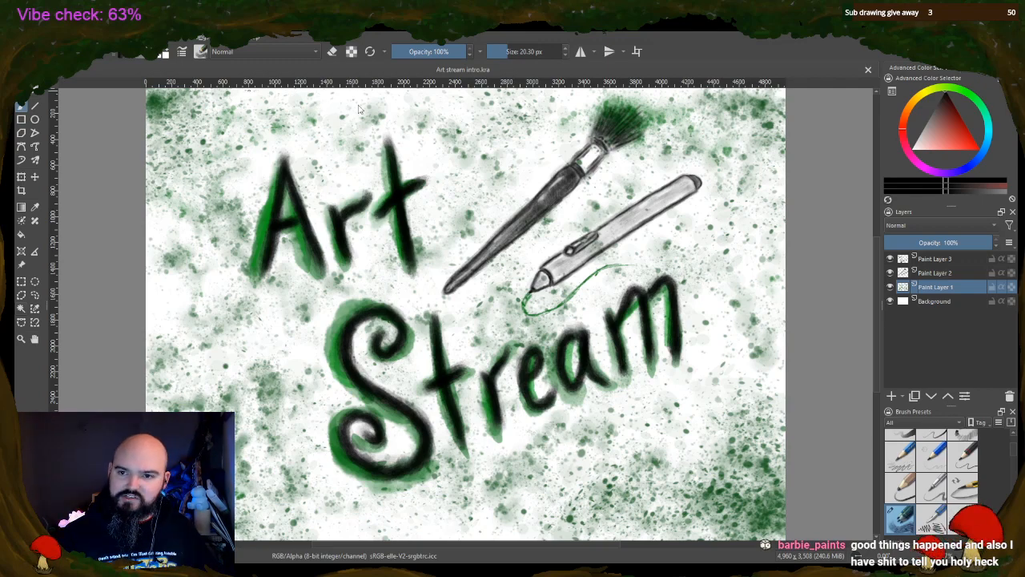
scroll(450, 366, "up", 2)
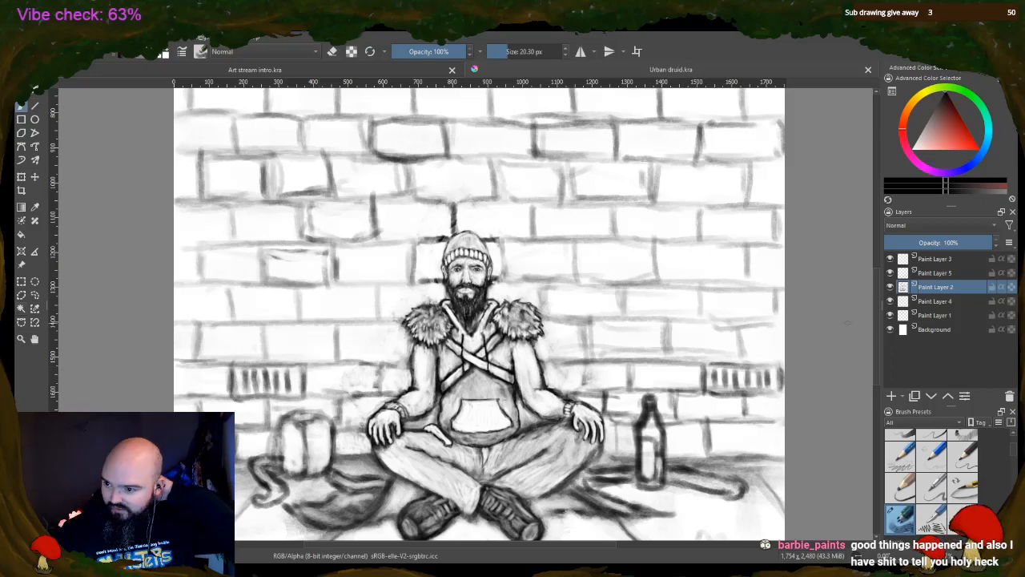
Check the Background layer's visibility, and erase the shading inside the bag strap and along the staff behind the bottle
left_click(890, 329)
left_click(890, 330)
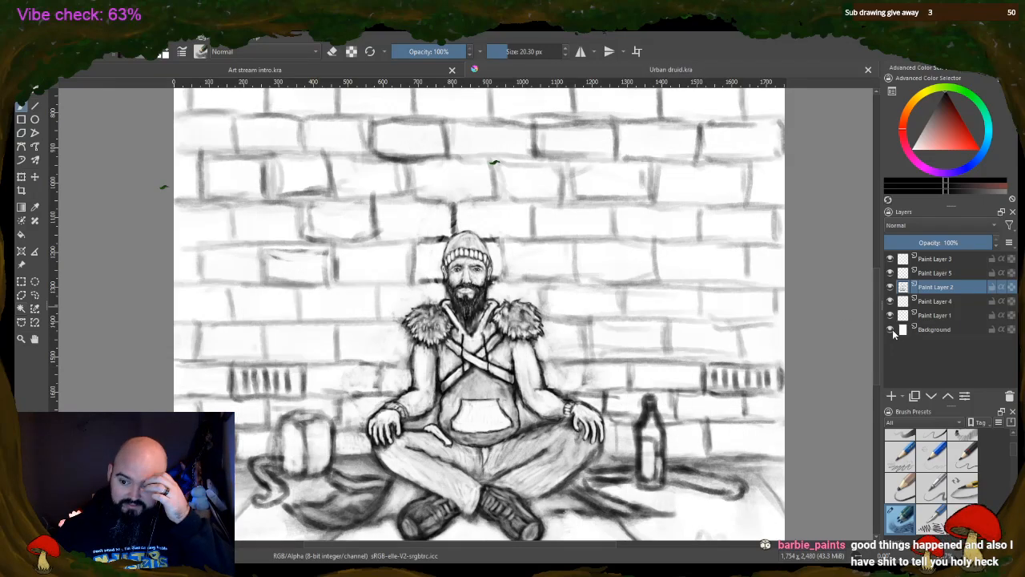
scroll(447, 492, "up", 1)
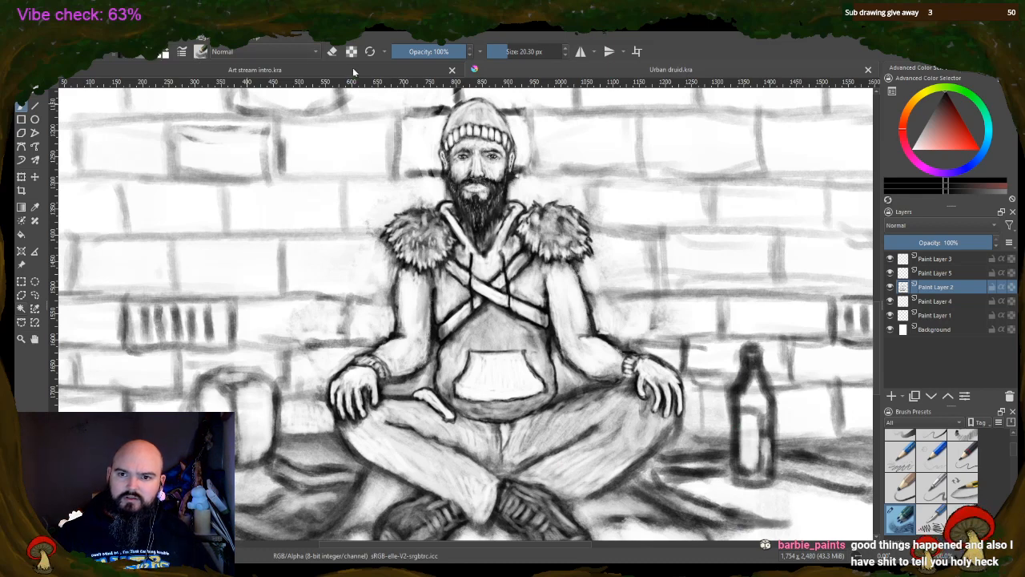
left_click(331, 51)
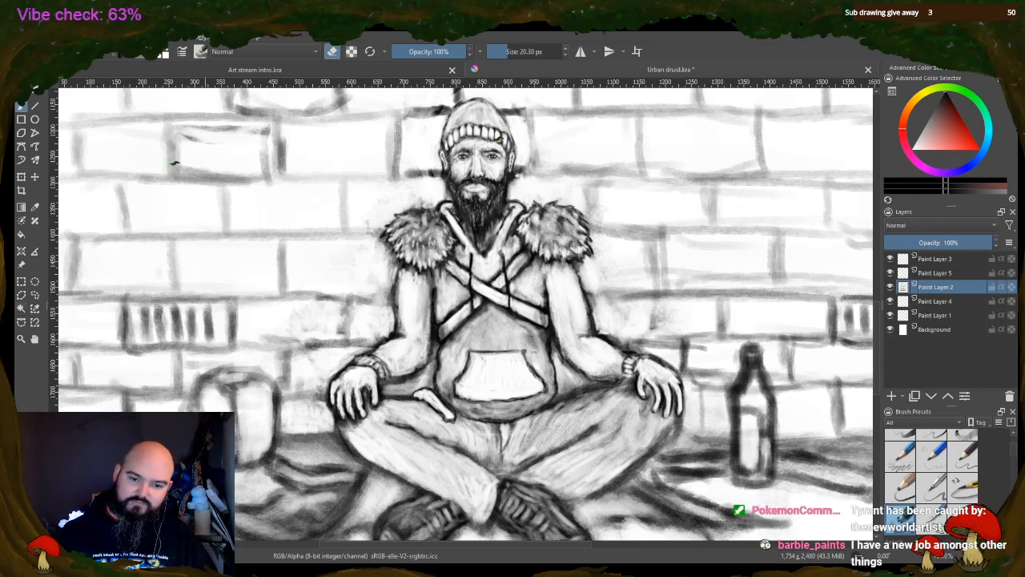
mouse_move(279, 461)
left_mouse_down()
mouse_move(306, 483)
mouse_move(346, 477)
left_mouse_up()
mouse_move(681, 466)
left_mouse_down()
mouse_move(720, 463)
mouse_move(711, 461)
mouse_move(762, 446)
mouse_move(812, 467)
mouse_move(785, 462)
mouse_move(796, 468)
mouse_move(862, 476)
left_mouse_up()
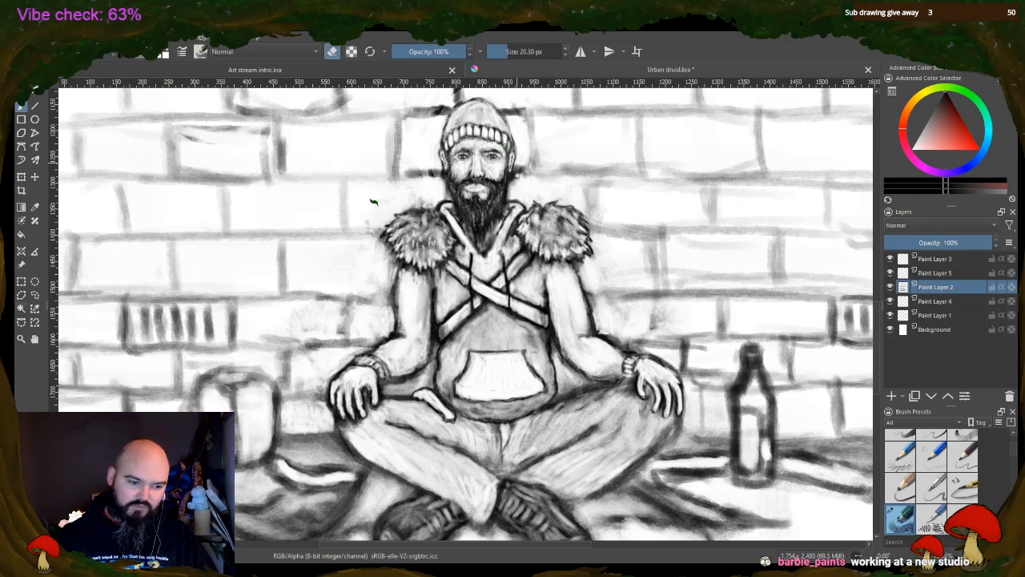
Switch back to painting and darken the outlines and side panels of the man's shoes
left_click(332, 52)
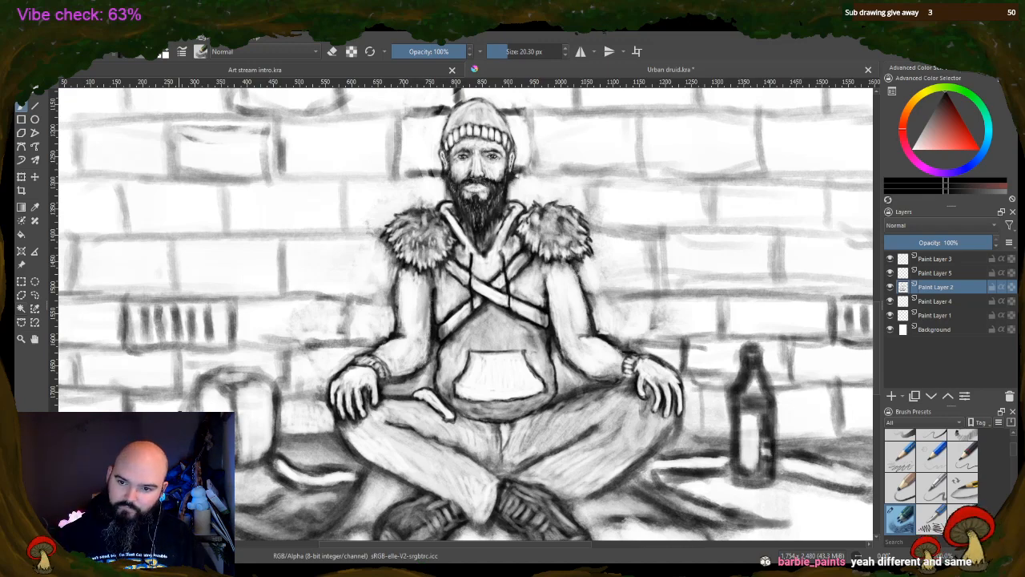
scroll(603, 442, "down", 1)
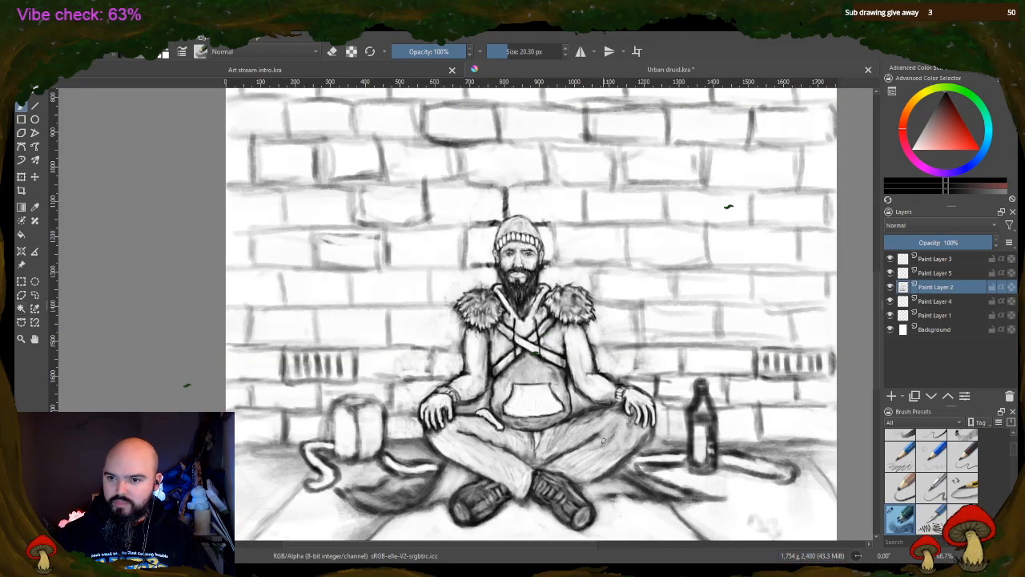
scroll(878, 297, "down", 2)
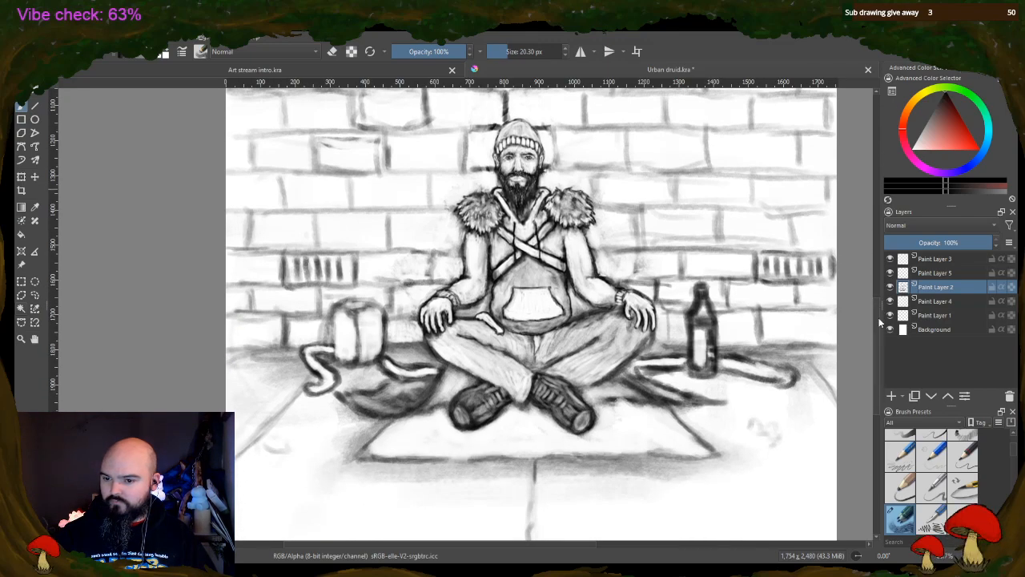
scroll(567, 411, "up", 3)
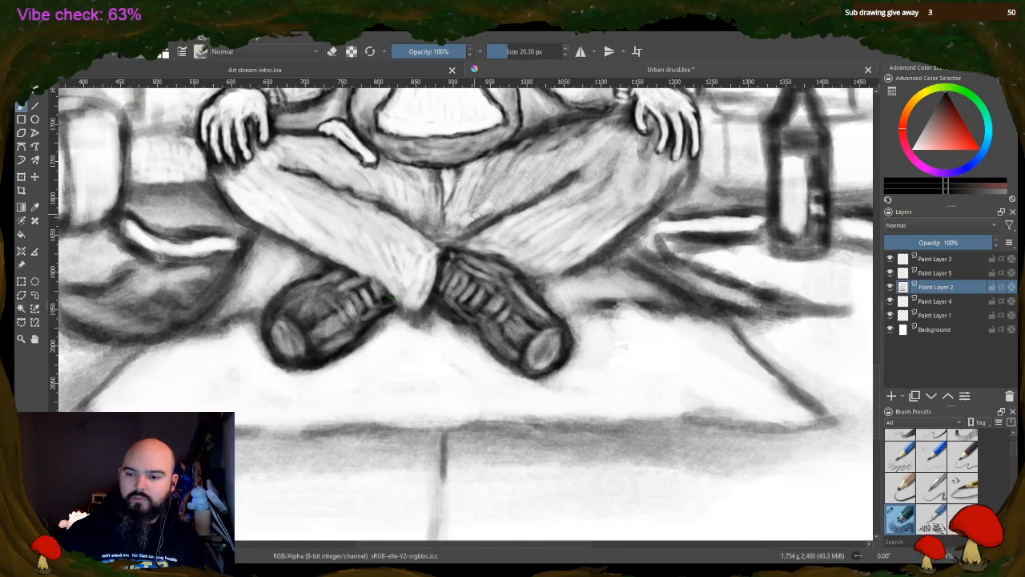
mouse_move(540, 364)
left_mouse_down()
mouse_move(551, 345)
mouse_move(538, 354)
left_mouse_up()
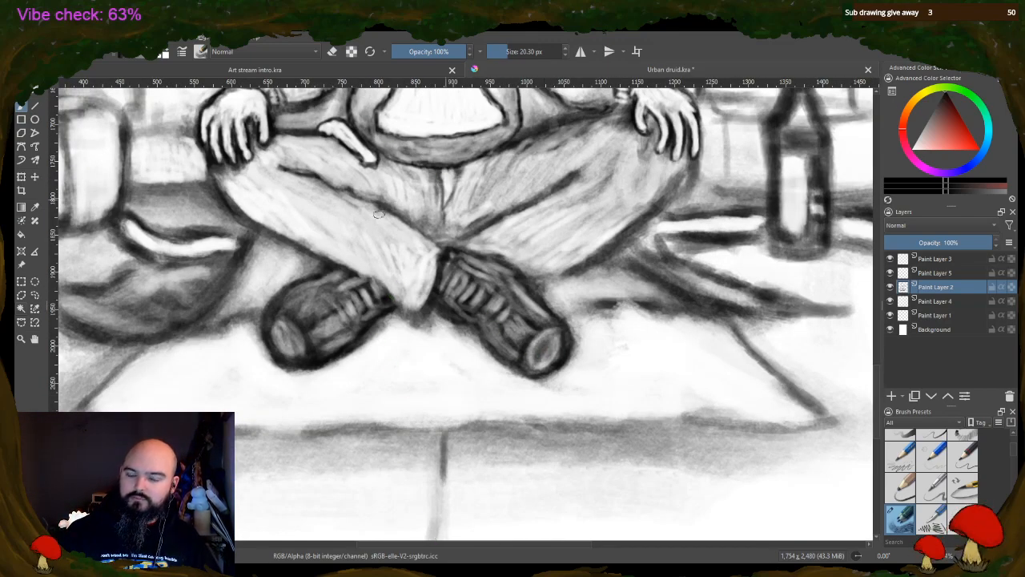
mouse_move(286, 302)
left_mouse_down()
mouse_move(332, 272)
mouse_move(289, 290)
mouse_move(319, 281)
left_mouse_up()
mouse_move(306, 324)
left_mouse_down()
mouse_move(335, 304)
mouse_move(314, 315)
mouse_move(345, 327)
mouse_move(368, 298)
left_mouse_up()
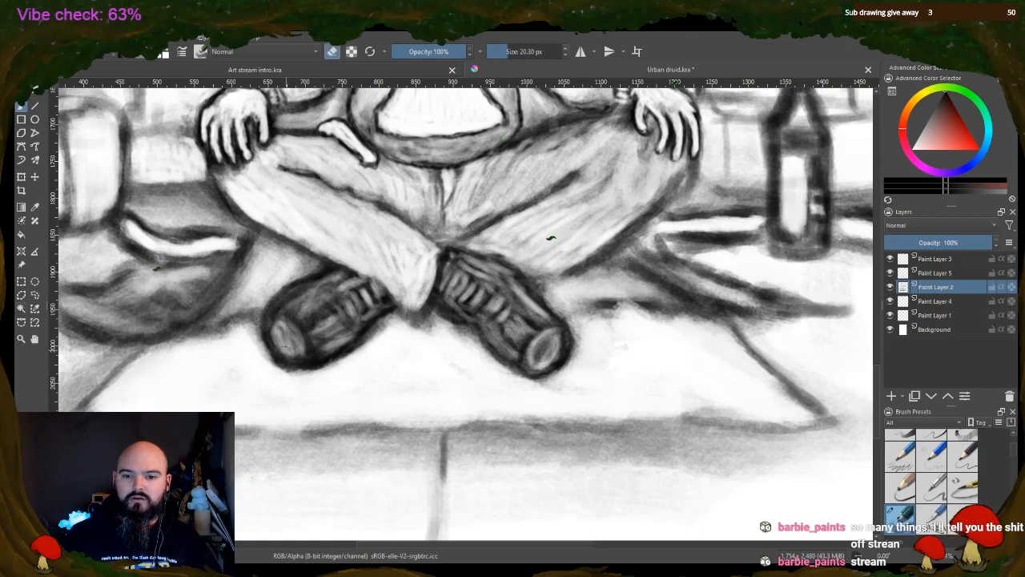
Erase lighter areas into the toe caps and sides of both shoes
mouse_move(278, 327)
left_mouse_down()
mouse_move(284, 344)
mouse_move(290, 336)
mouse_move(302, 348)
left_mouse_up()
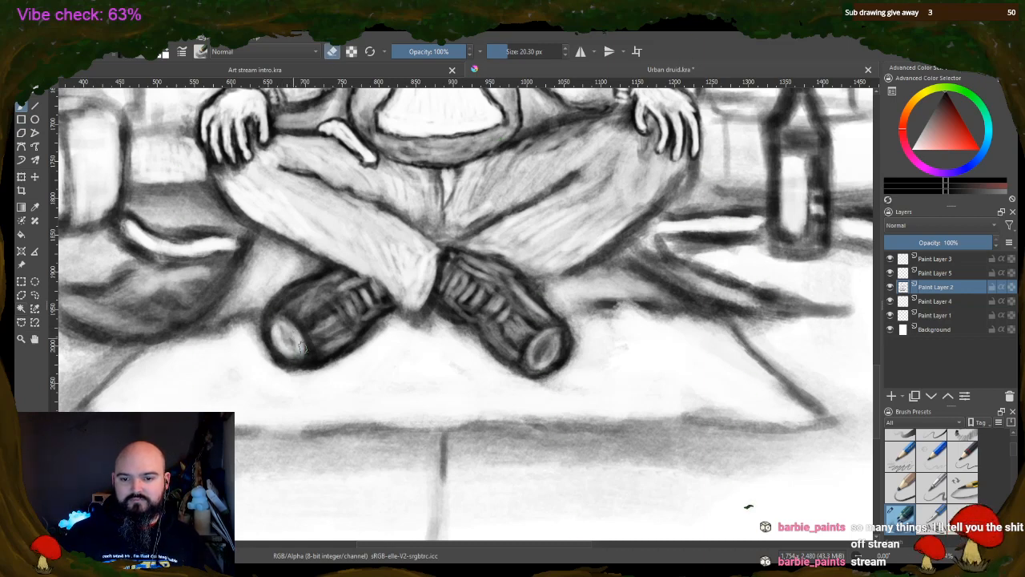
mouse_move(328, 290)
left_mouse_down()
mouse_move(298, 298)
mouse_move(307, 291)
mouse_move(295, 312)
mouse_move(346, 275)
left_mouse_up()
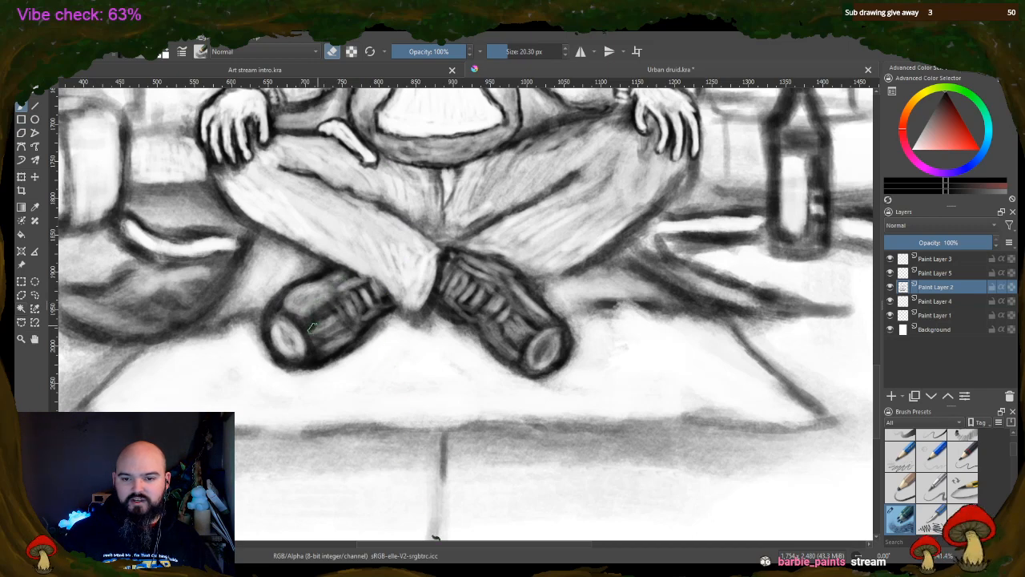
mouse_move(313, 327)
left_mouse_down()
mouse_move(330, 326)
mouse_move(318, 343)
mouse_move(335, 351)
left_mouse_up()
mouse_move(485, 335)
left_mouse_down()
mouse_move(511, 291)
mouse_move(536, 306)
mouse_move(461, 271)
mouse_move(466, 318)
mouse_move(449, 308)
mouse_move(452, 316)
left_mouse_up()
mouse_move(564, 355)
left_mouse_down()
mouse_move(533, 358)
mouse_move(564, 340)
left_mouse_up()
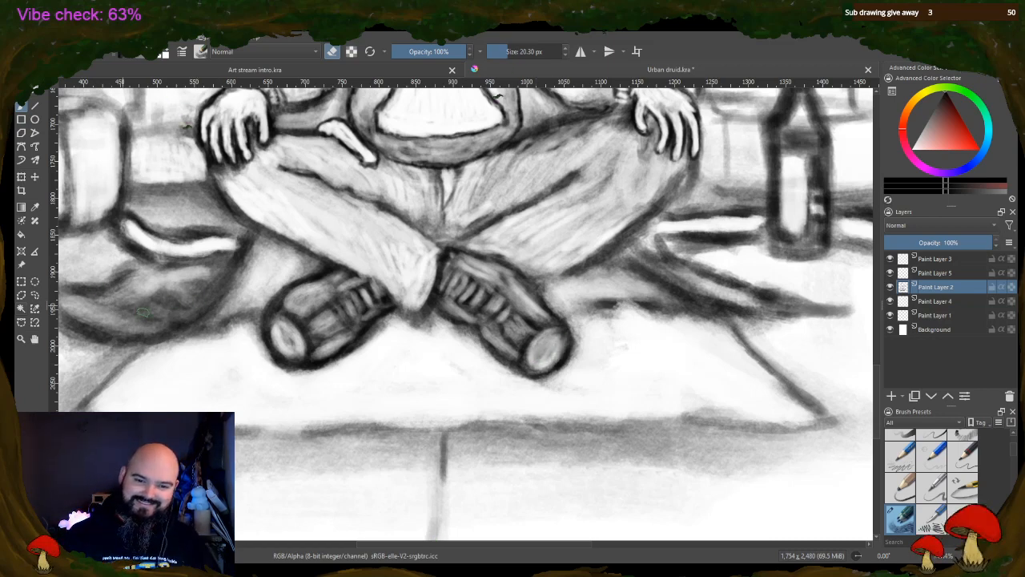
Erase lighter patches into the folds and underside of the bag beneath its strap
mouse_move(227, 303)
left_mouse_down()
mouse_move(193, 326)
mouse_move(246, 278)
mouse_move(232, 295)
mouse_move(262, 276)
mouse_move(255, 301)
mouse_move(272, 281)
mouse_move(254, 303)
left_mouse_up()
mouse_move(138, 329)
left_mouse_down()
mouse_move(82, 308)
mouse_move(114, 321)
left_mouse_up()
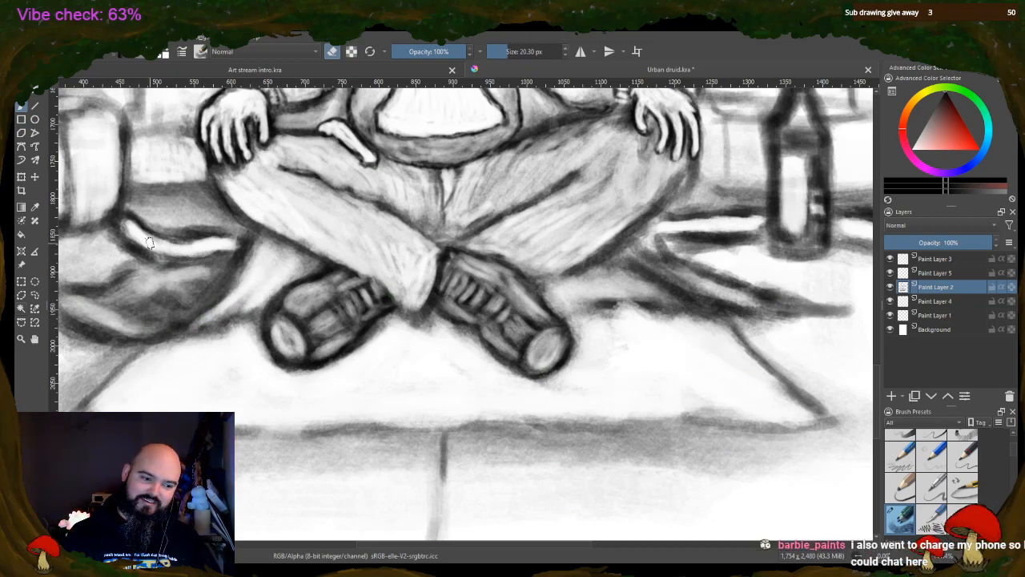
left_click_drag(444, 546, 412, 547)
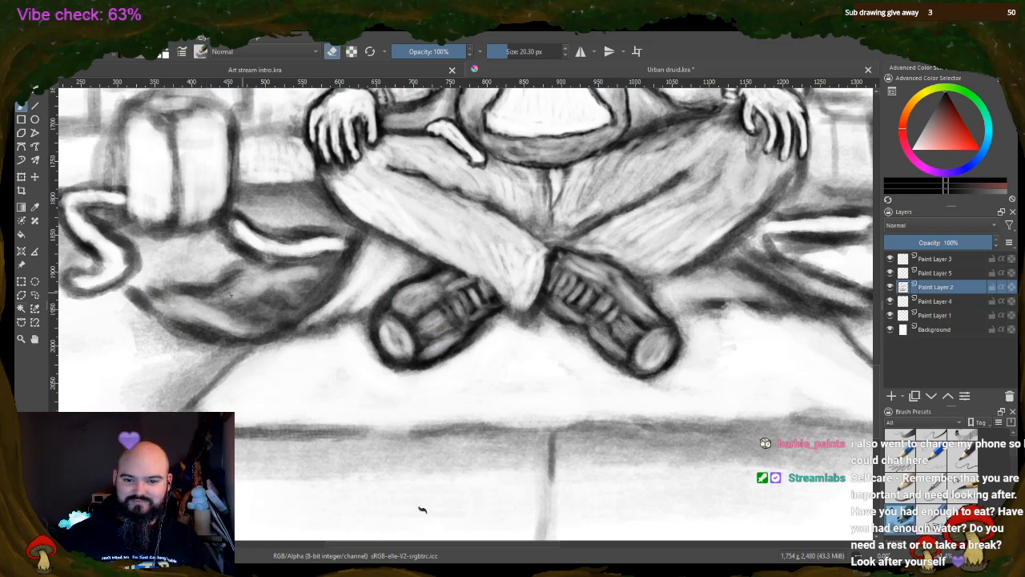
mouse_move(230, 295)
left_mouse_down()
mouse_move(278, 300)
mouse_move(237, 294)
mouse_move(289, 300)
mouse_move(306, 275)
mouse_move(324, 276)
mouse_move(313, 286)
mouse_move(295, 271)
mouse_move(261, 293)
mouse_move(290, 286)
left_mouse_up()
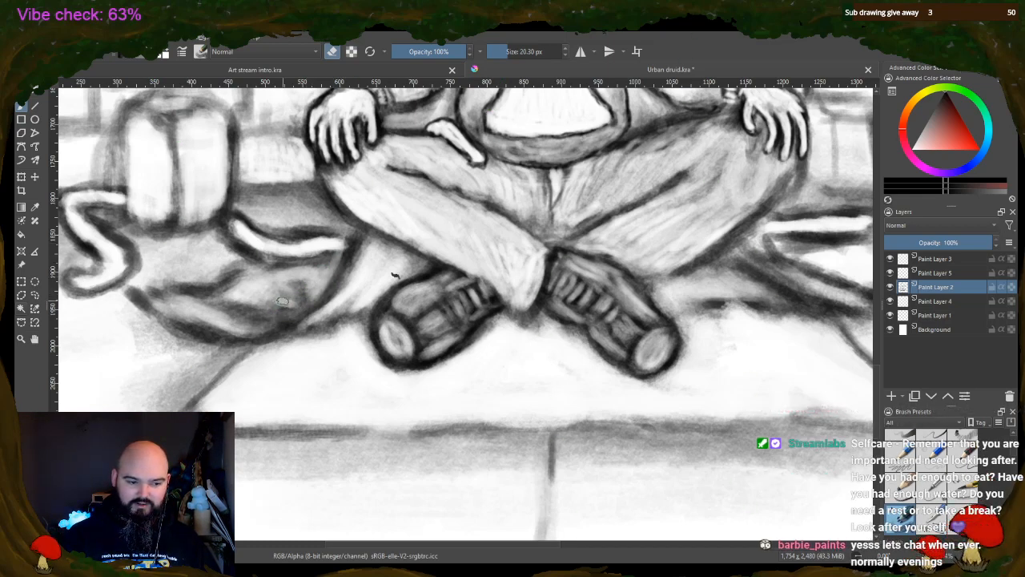
left_click_drag(255, 300, 307, 310)
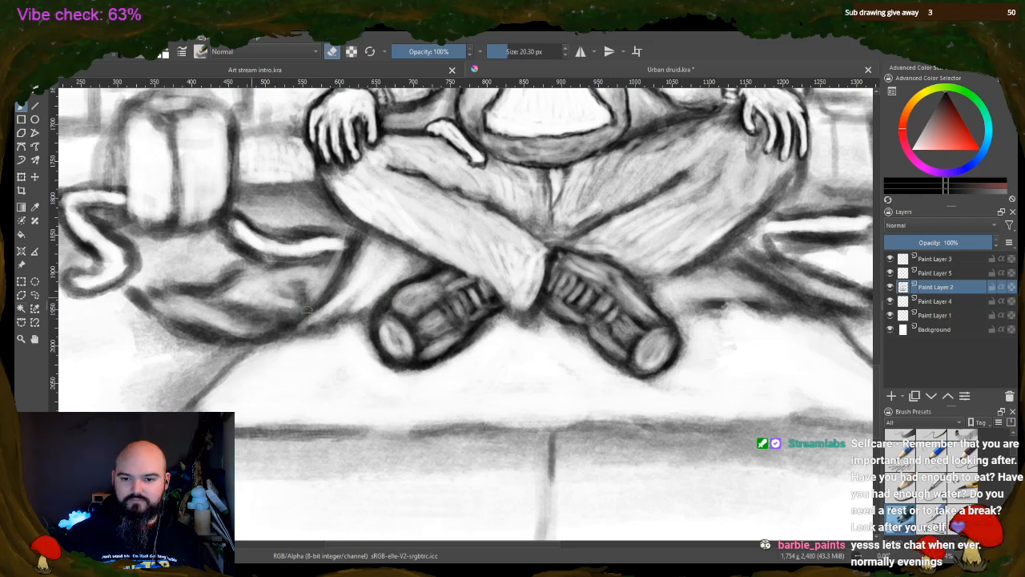
mouse_move(236, 311)
left_mouse_down()
mouse_move(157, 303)
mouse_move(235, 338)
left_mouse_up()
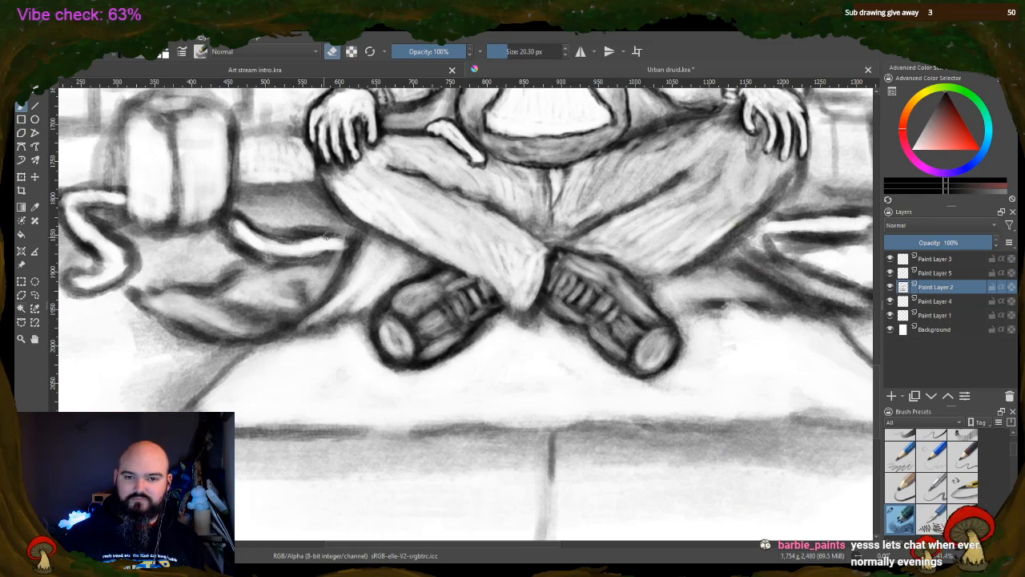
Erase the grey shading between the coat-tail folds beside the man's knee, near the bottle
left_click_drag(387, 545, 489, 545)
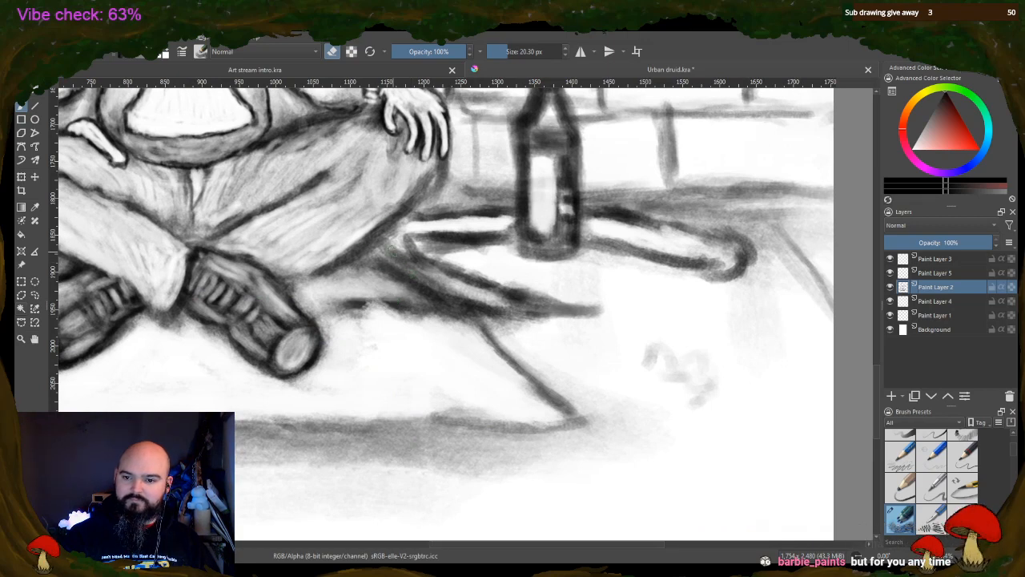
mouse_move(393, 247)
left_mouse_down()
mouse_move(464, 297)
mouse_move(451, 283)
mouse_move(500, 301)
mouse_move(540, 301)
left_mouse_up()
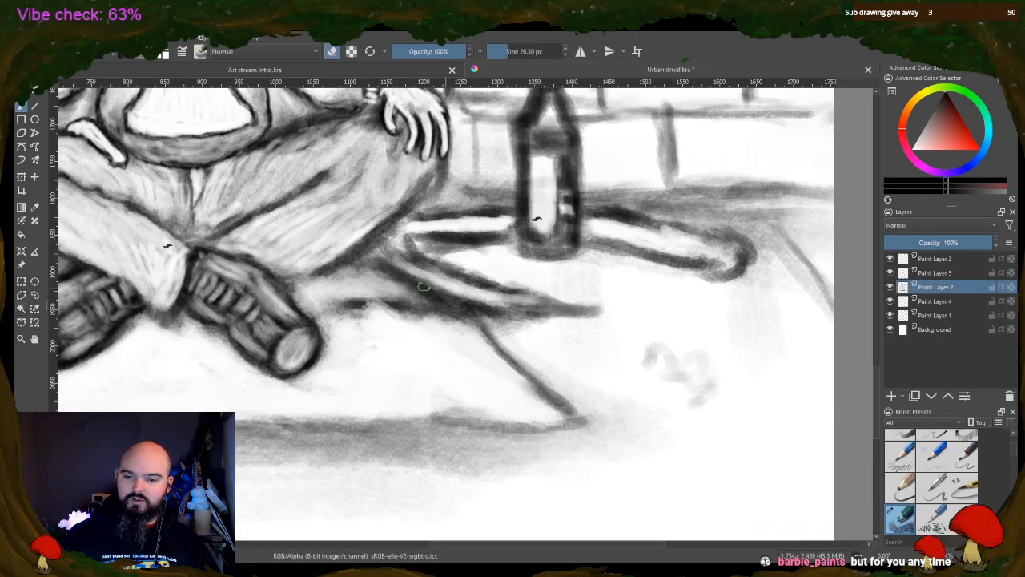
mouse_move(367, 272)
left_mouse_down()
mouse_move(433, 299)
mouse_move(353, 267)
mouse_move(396, 299)
mouse_move(459, 313)
left_mouse_up()
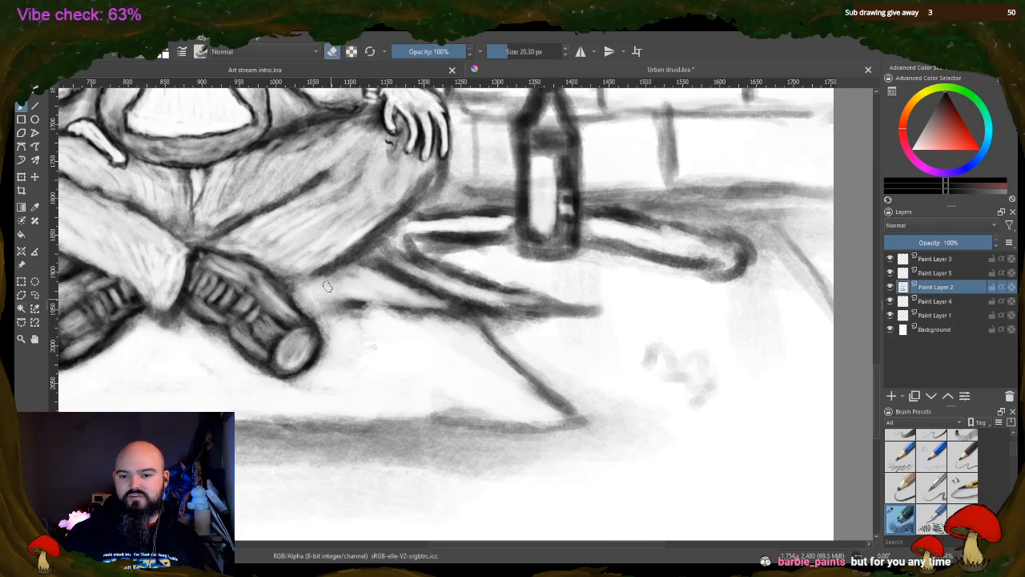
Switch back to painting and darken the edges and folds of the coat tail on the bottle's side
left_click(332, 51)
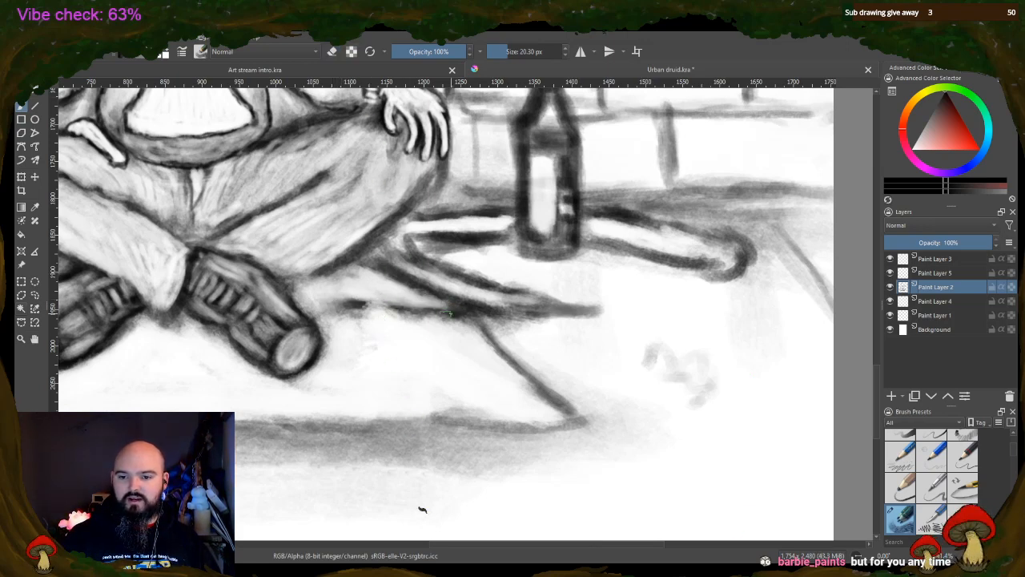
left_click_drag(445, 313, 320, 282)
mouse_move(365, 308)
left_mouse_down()
mouse_move(310, 279)
mouse_move(397, 303)
mouse_move(365, 295)
left_mouse_up()
left_click_drag(377, 256, 423, 274)
left_click_drag(408, 240, 428, 264)
mouse_move(540, 299)
left_mouse_down()
mouse_move(514, 285)
mouse_move(594, 311)
mouse_move(476, 309)
mouse_move(573, 305)
left_mouse_up()
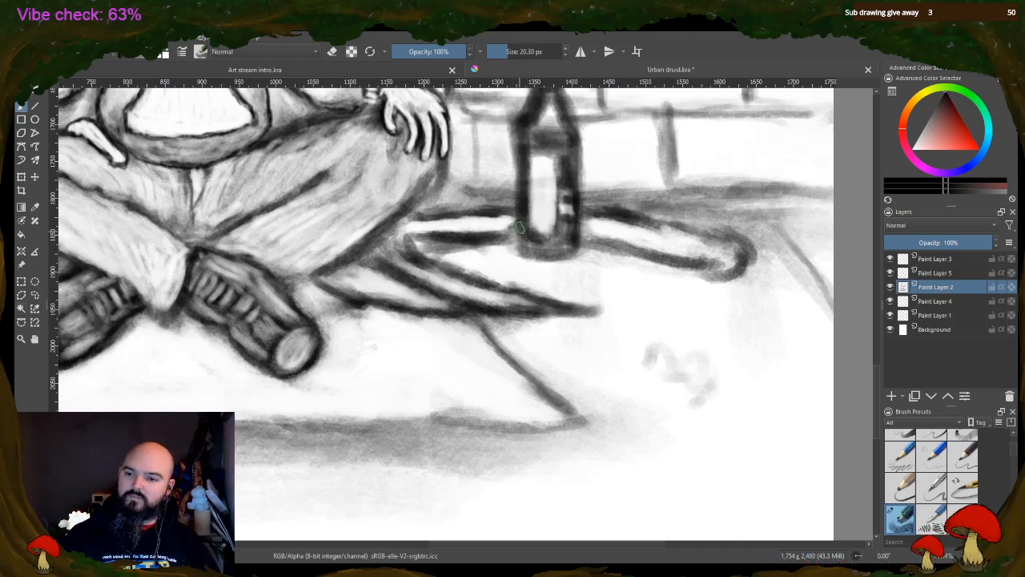
Darken the bottle's base and label edge, and strengthen the outline of the staff behind it
mouse_move(519, 228)
left_mouse_down()
mouse_move(520, 252)
mouse_move(575, 253)
left_mouse_up()
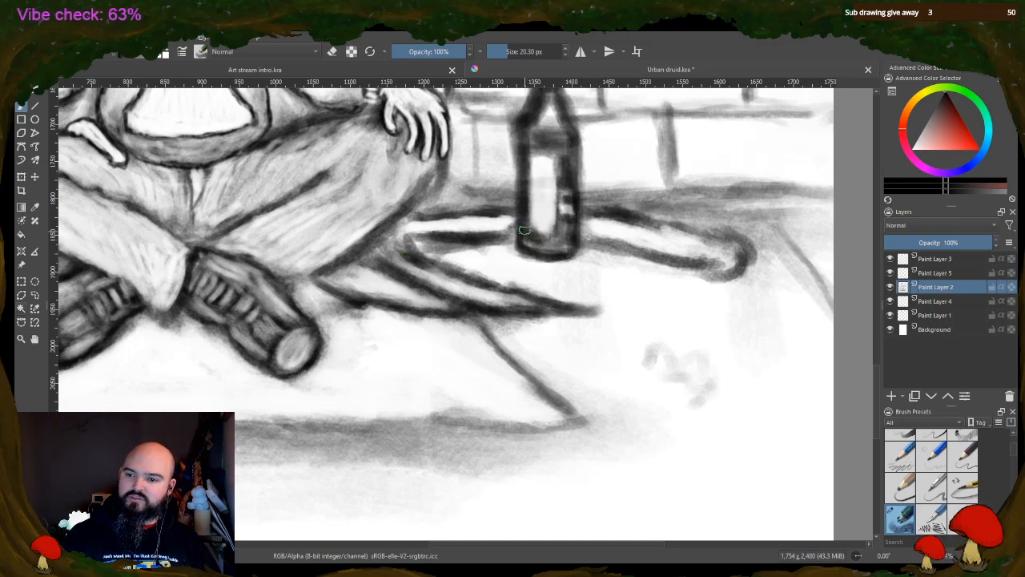
mouse_move(525, 230)
left_mouse_down()
mouse_move(554, 234)
mouse_move(559, 161)
mouse_move(556, 183)
mouse_move(541, 145)
mouse_move(544, 156)
mouse_move(526, 149)
mouse_move(561, 171)
left_mouse_up()
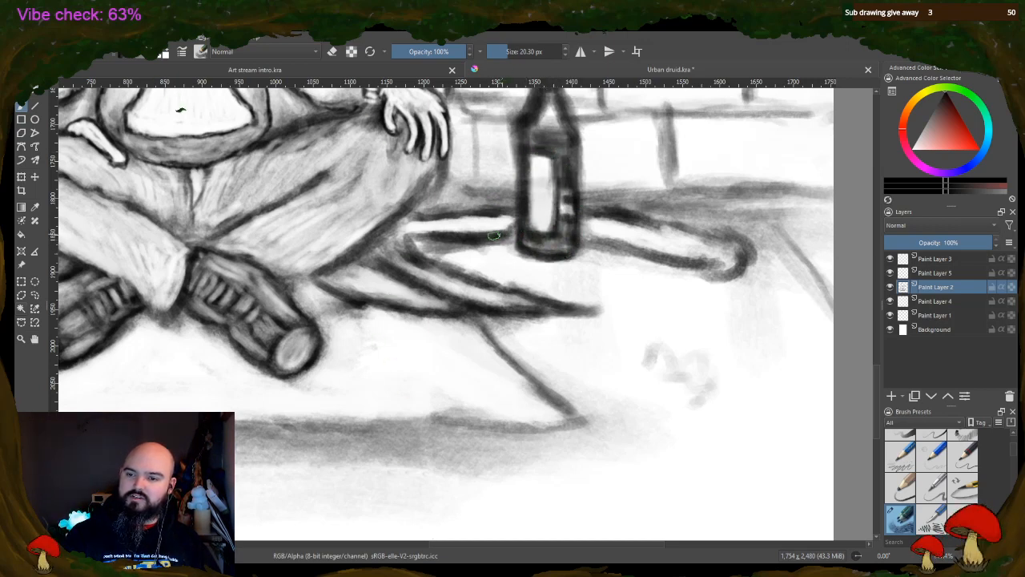
left_click_drag(699, 274, 753, 276)
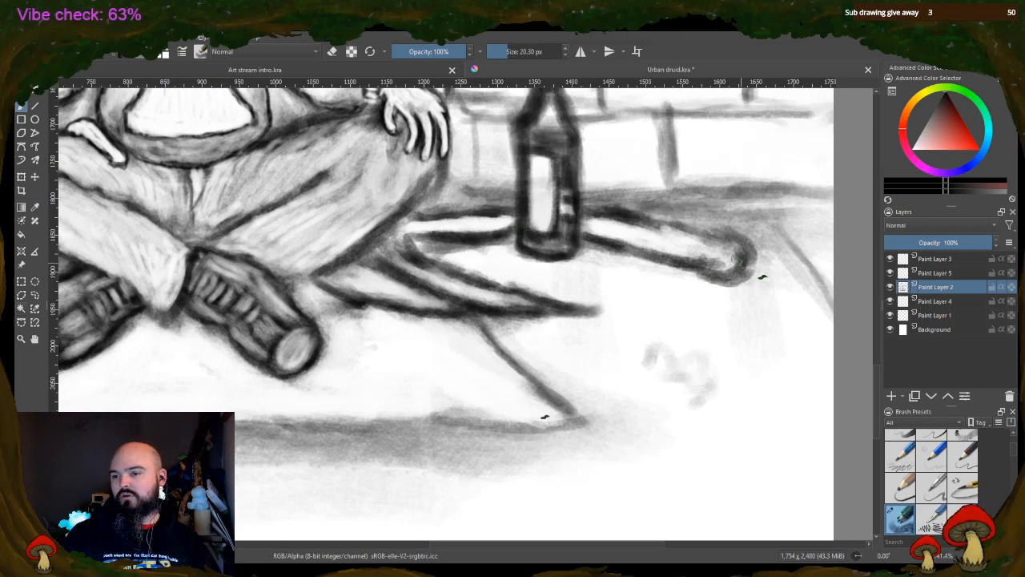
mouse_move(655, 225)
left_mouse_down()
mouse_move(699, 233)
mouse_move(734, 257)
mouse_move(710, 253)
left_mouse_up()
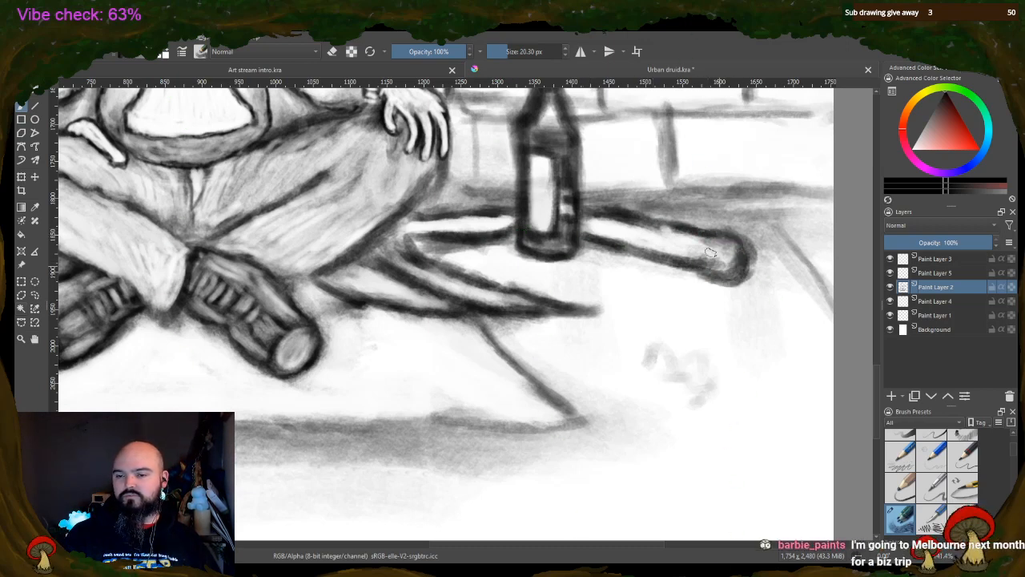
mouse_move(451, 224)
left_mouse_down()
mouse_move(403, 218)
mouse_move(391, 250)
mouse_move(396, 232)
left_mouse_up()
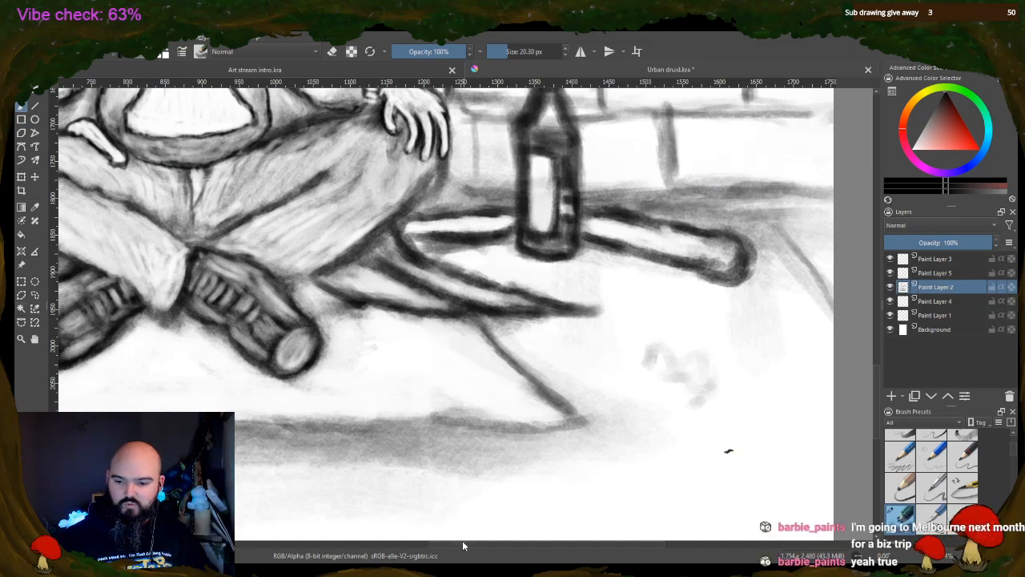
Darken the bag's folds and strap end, and define the hem and creases of the man's trousers
left_click_drag(463, 546, 401, 543)
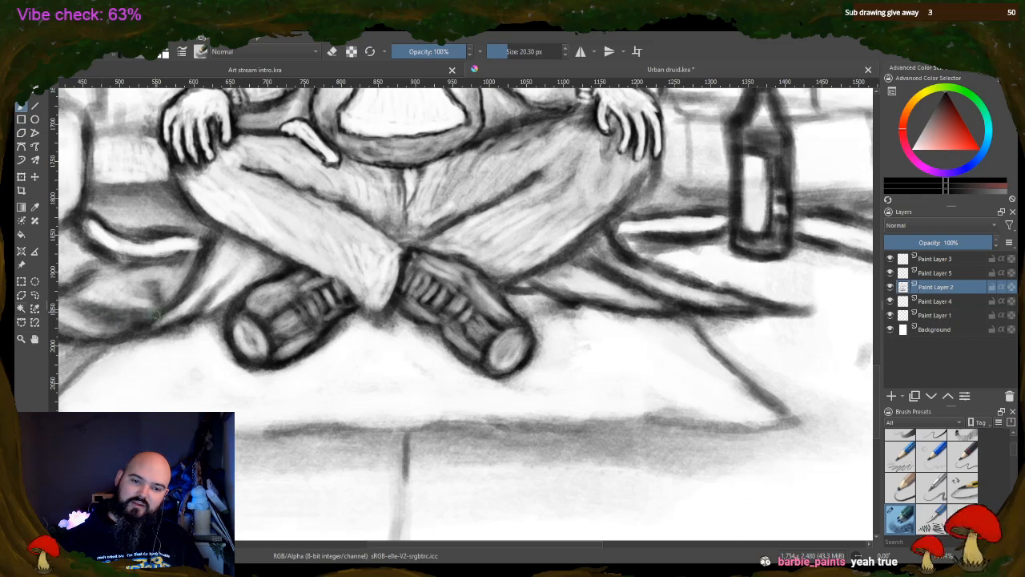
mouse_move(122, 313)
left_mouse_down()
mouse_move(176, 298)
mouse_move(193, 273)
left_mouse_up()
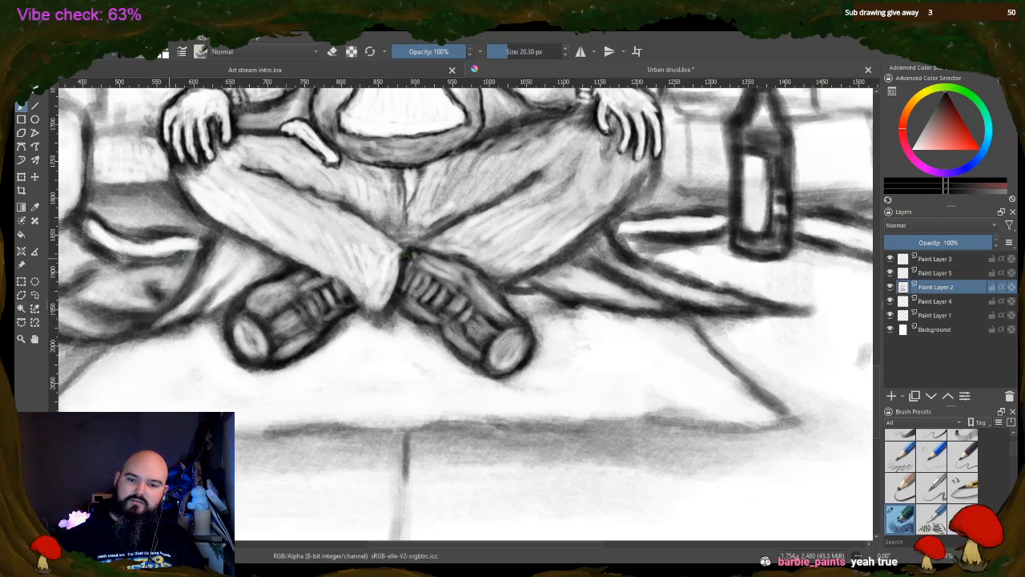
left_click_drag(183, 236, 212, 241)
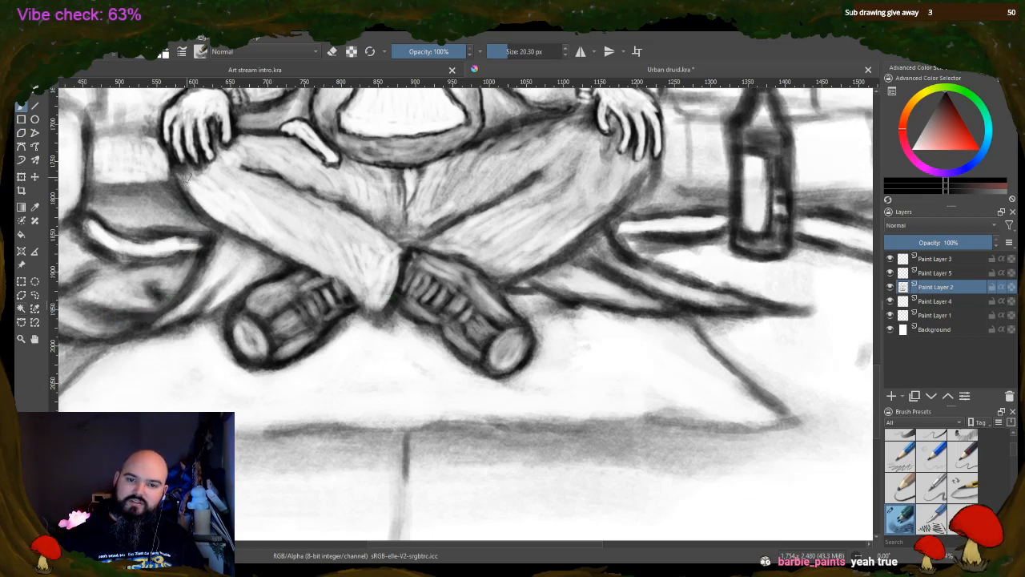
left_click_drag(322, 274, 378, 313)
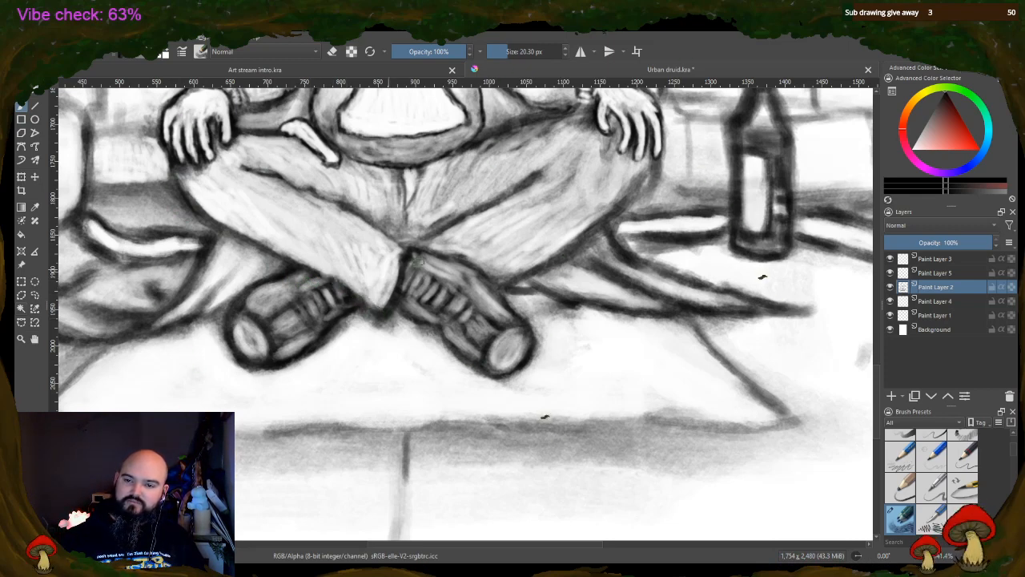
mouse_move(285, 176)
left_mouse_down()
mouse_move(335, 194)
mouse_move(285, 186)
mouse_move(354, 225)
mouse_move(277, 175)
mouse_move(353, 211)
mouse_move(393, 250)
mouse_move(444, 245)
mouse_move(395, 230)
mouse_move(462, 190)
mouse_move(413, 230)
mouse_move(406, 222)
mouse_move(433, 215)
left_mouse_up()
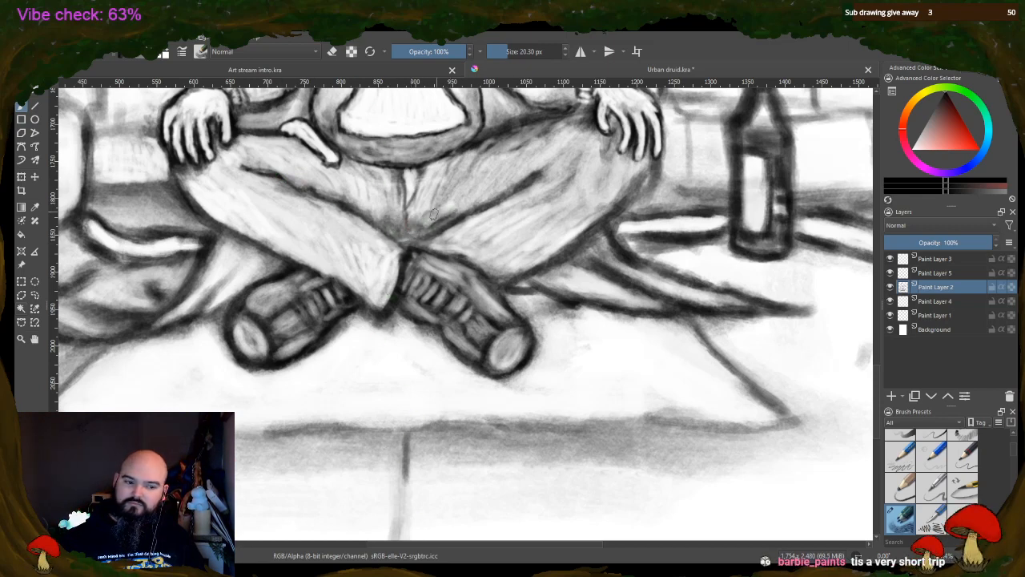
Paint dark lines along the mat's front edge and its slanted side edge on the bottle's side
left_click_drag(456, 546, 418, 546)
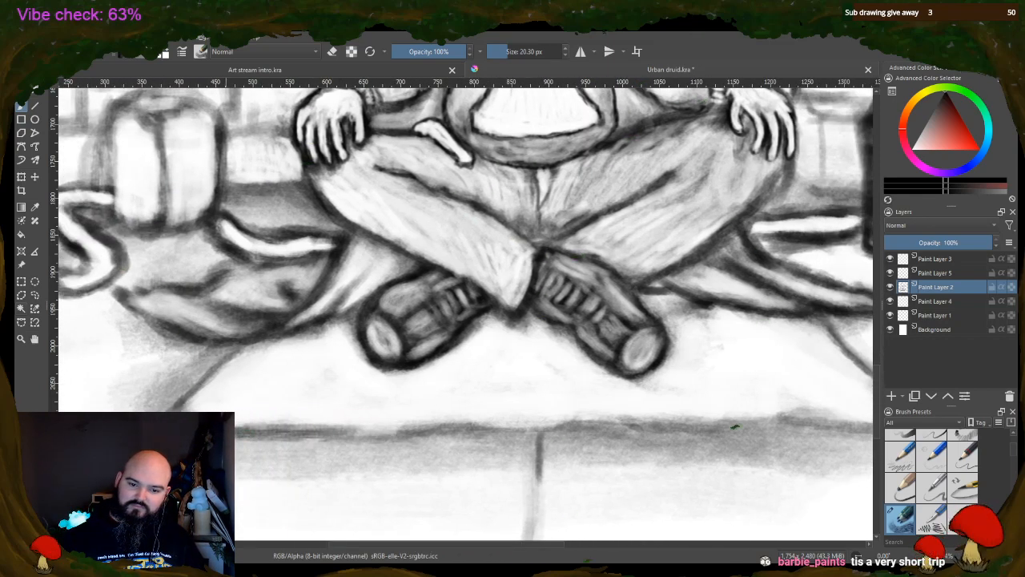
left_click_drag(236, 439, 328, 442)
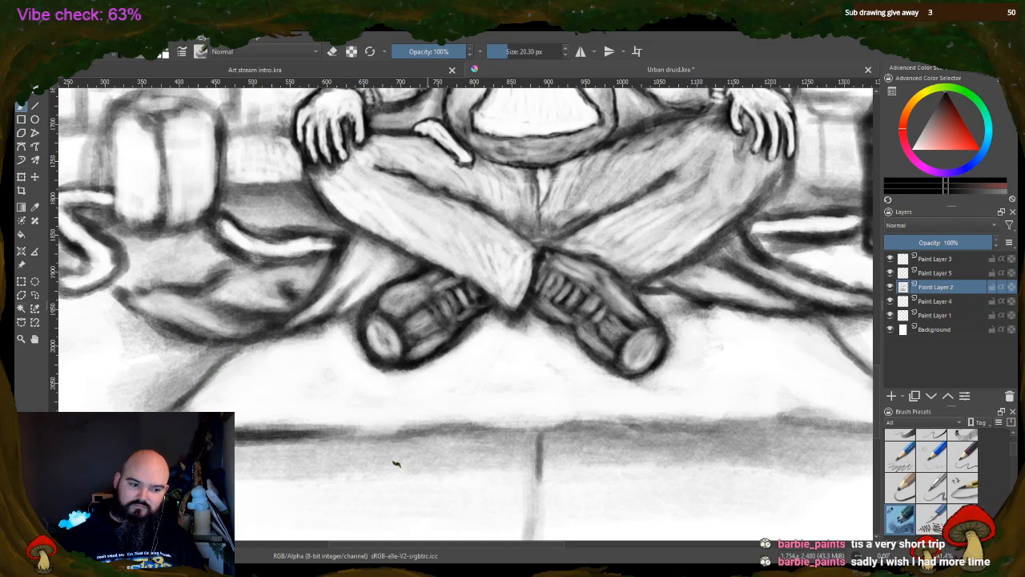
mouse_move(418, 436)
left_mouse_down()
mouse_move(596, 435)
mouse_move(489, 427)
left_mouse_up()
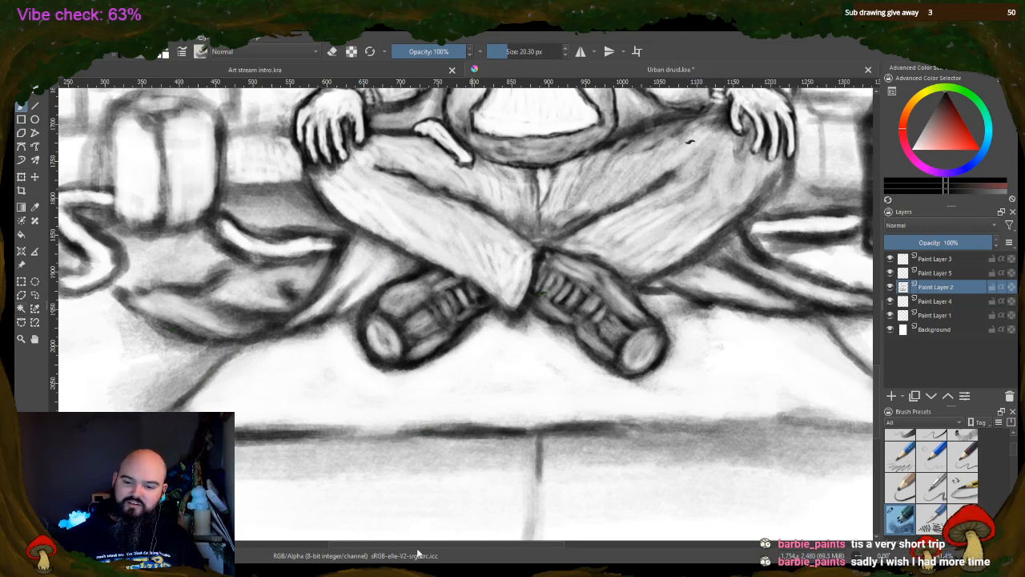
left_click_drag(498, 548, 579, 548)
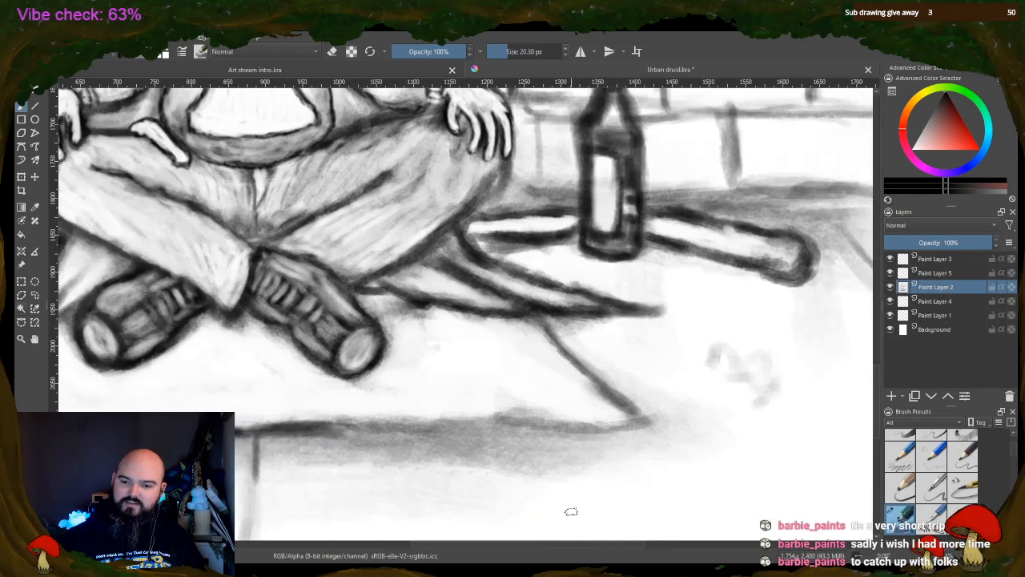
mouse_move(373, 437)
left_mouse_down()
mouse_move(484, 429)
mouse_move(372, 426)
left_mouse_up()
left_click_drag(371, 426, 464, 425)
left_click_drag(504, 428, 632, 424)
left_click_drag(535, 324, 631, 410)
Darken the vertical paving joint running down from the mat's front edge, with a short crossing stroke at its foot
scroll(387, 276, "down", 3)
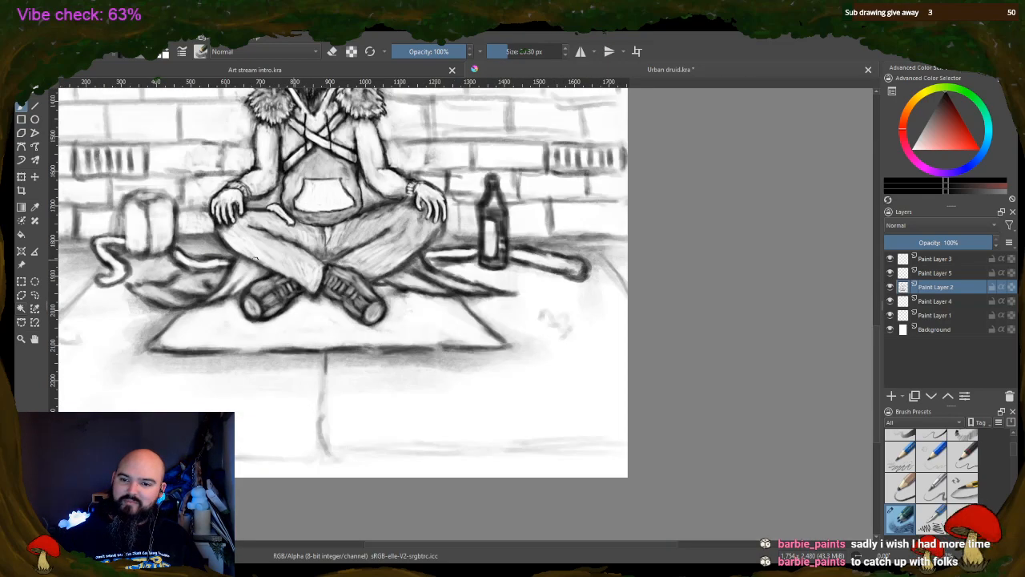
left_click_drag(415, 541, 384, 542)
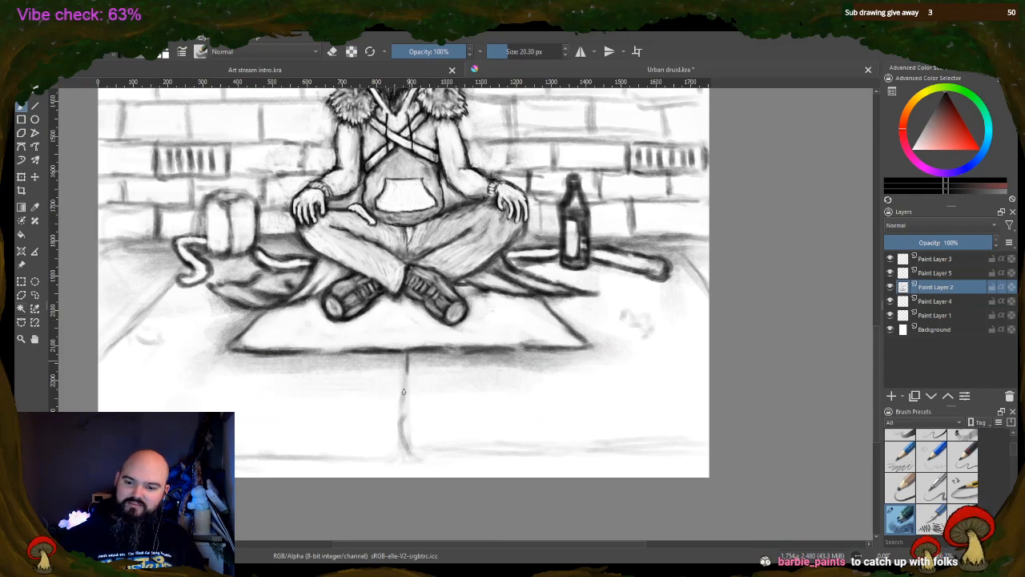
left_click_drag(405, 361, 404, 442)
left_click_drag(405, 383, 406, 449)
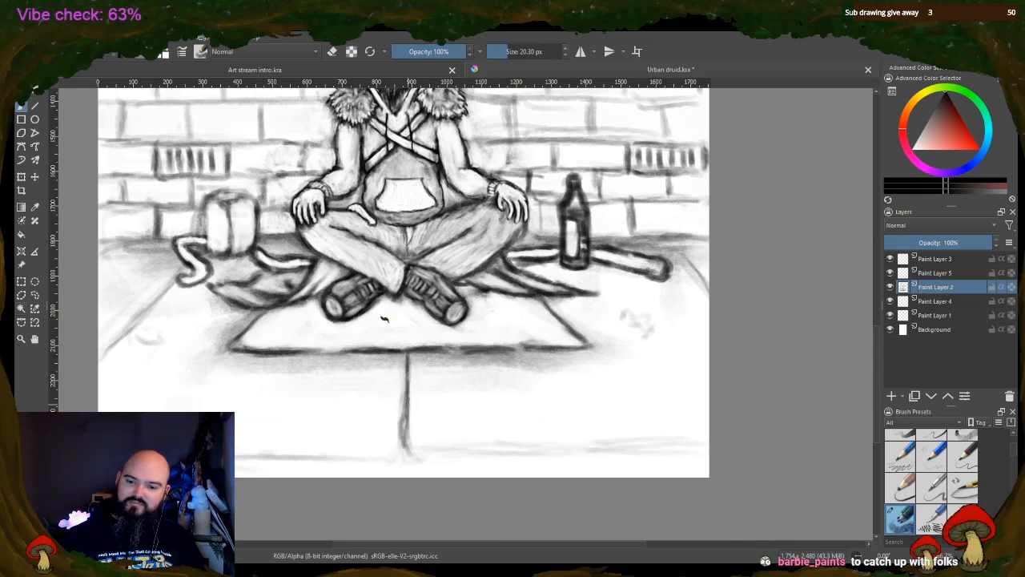
mouse_move(406, 365)
left_mouse_down()
mouse_move(410, 487)
mouse_move(390, 453)
mouse_move(445, 451)
left_mouse_up()
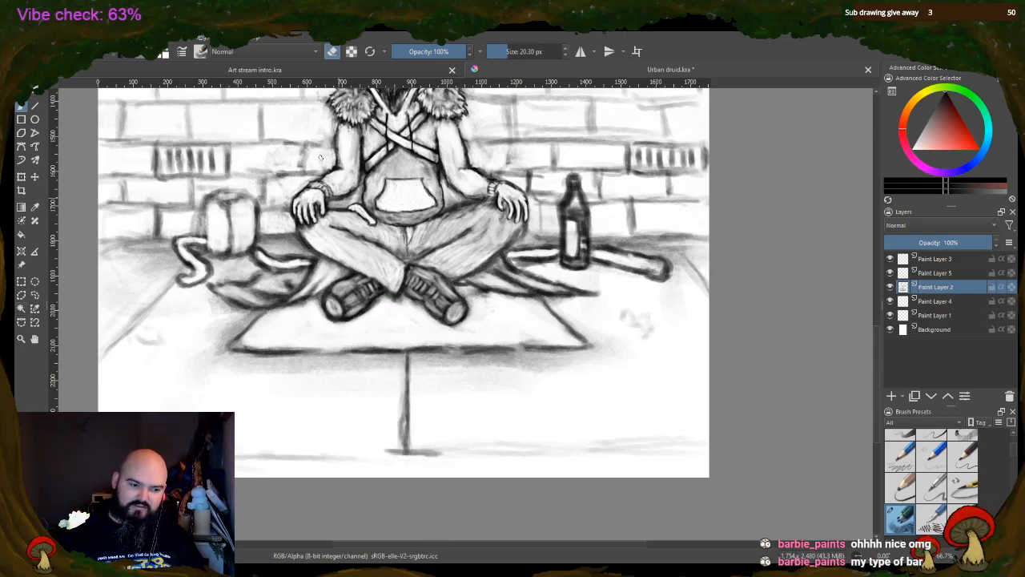
Return the brush to painting and darken the horizontal paving line along the foot of the drawing on both sides of the joint
key("e")
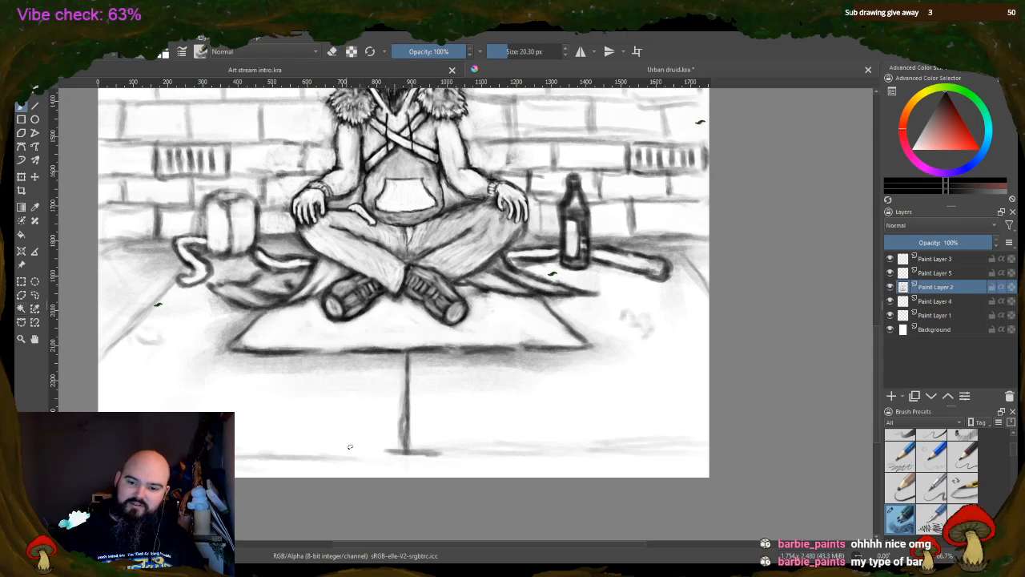
mouse_move(349, 446)
left_mouse_down()
mouse_move(385, 452)
mouse_move(321, 450)
left_mouse_up()
left_click_drag(350, 451, 237, 449)
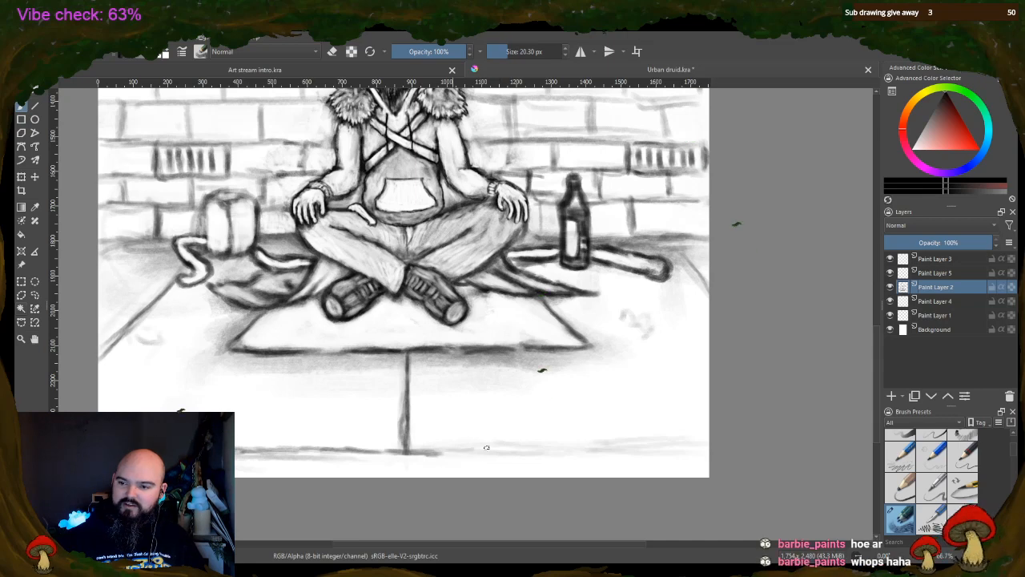
left_click_drag(476, 449, 510, 446)
left_click_drag(462, 450, 566, 447)
left_click_drag(435, 446, 657, 447)
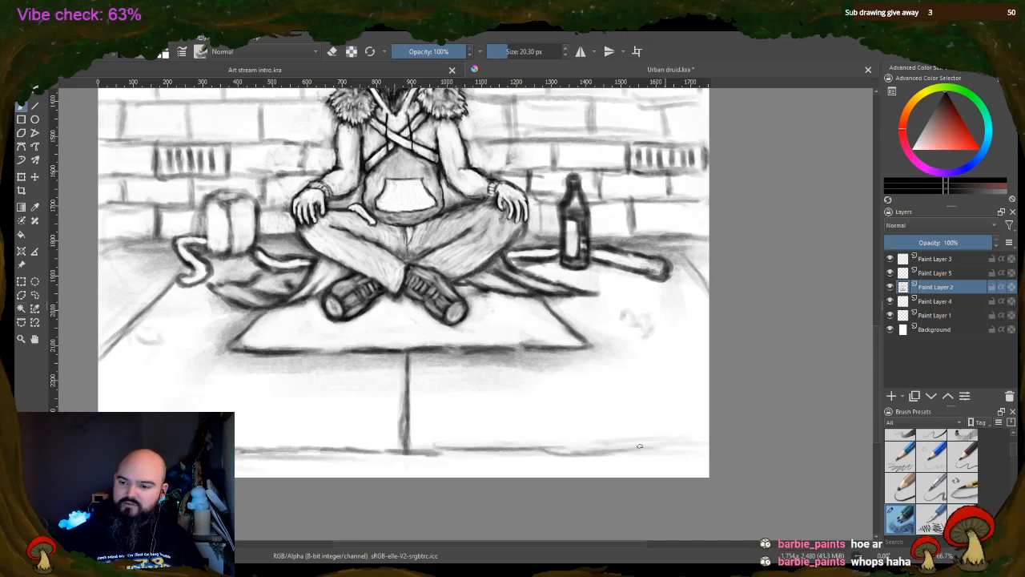
left_click_drag(569, 449, 671, 447)
left_click_drag(599, 446, 708, 445)
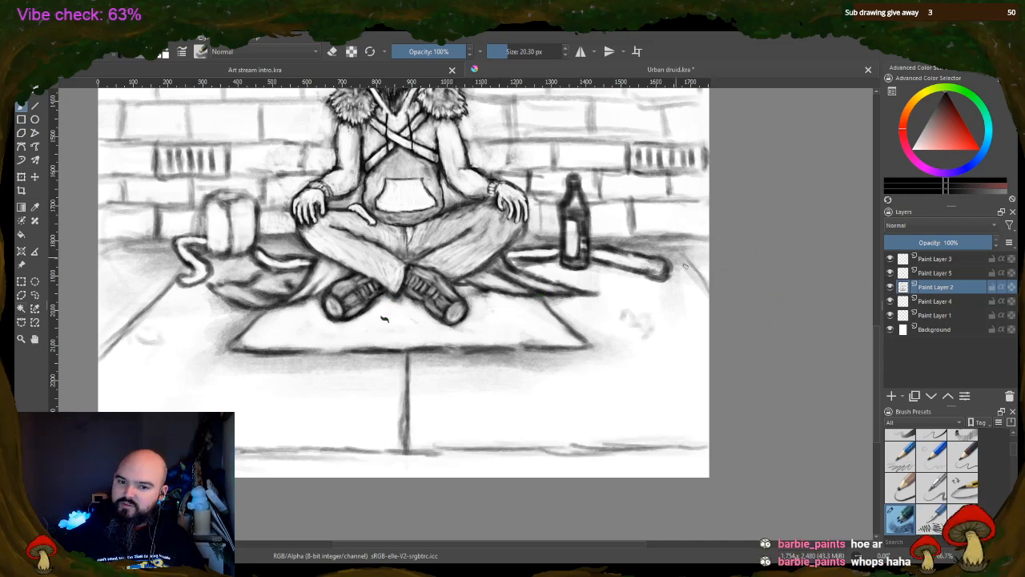
Darken the slanted paving line beyond the staff's end and the line where the brick wall meets the ground
left_click_drag(677, 256, 715, 302)
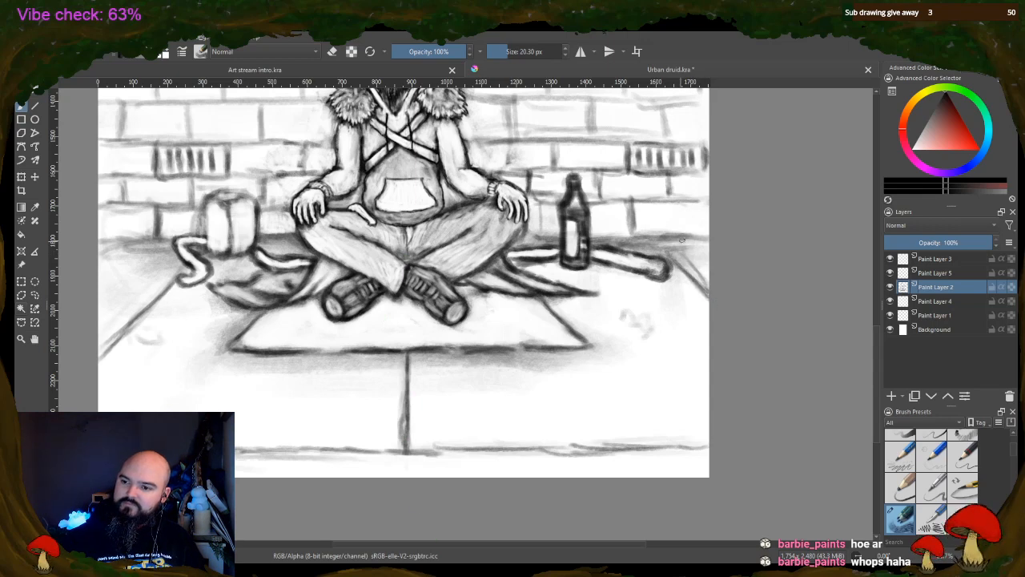
left_click_drag(659, 248, 708, 245)
left_click_drag(620, 238, 678, 242)
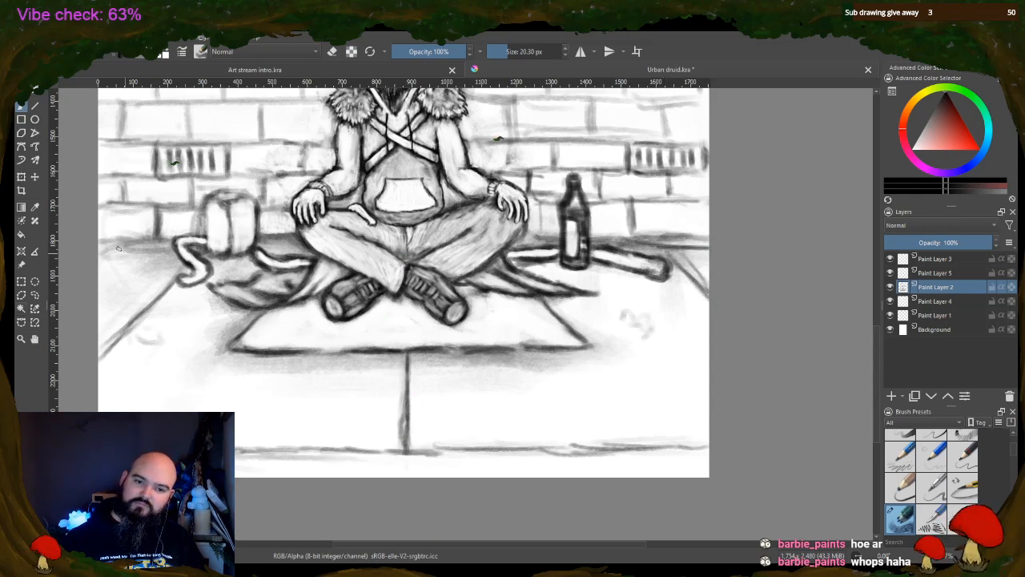
left_click_drag(104, 243, 164, 244)
left_click_drag(257, 237, 301, 242)
left_click_drag(522, 239, 559, 240)
mouse_move(632, 239)
left_mouse_down()
mouse_move(621, 238)
mouse_move(672, 242)
left_mouse_up()
left_click_drag(601, 238, 697, 246)
left_click_drag(655, 239, 708, 244)
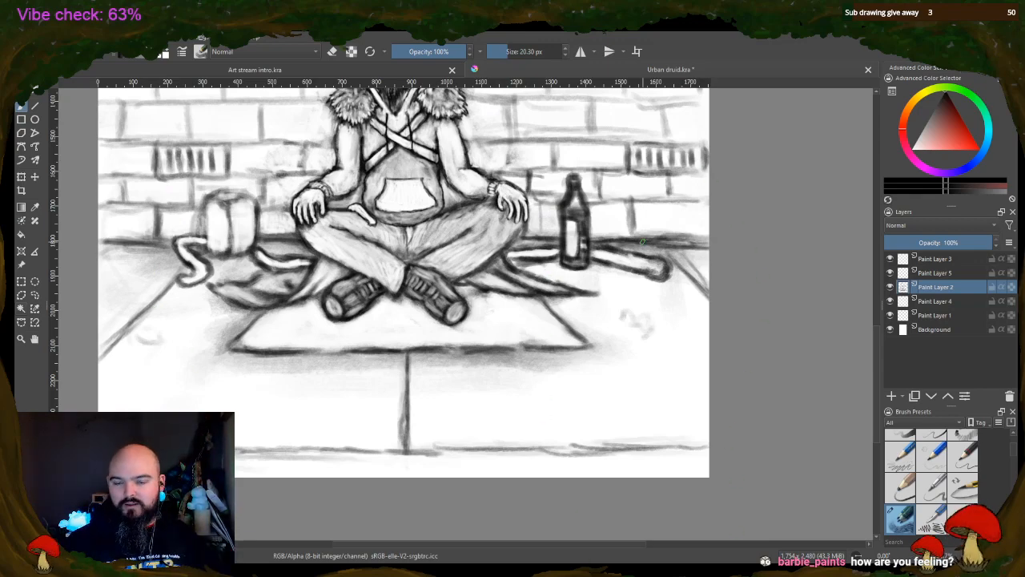
Set the brush size to 8.35 px, redraw the bag as a crisp-edged box with fold details, and sharpen the cloak's pointed corner near the bottle
scroll(190, 237, "up", 2)
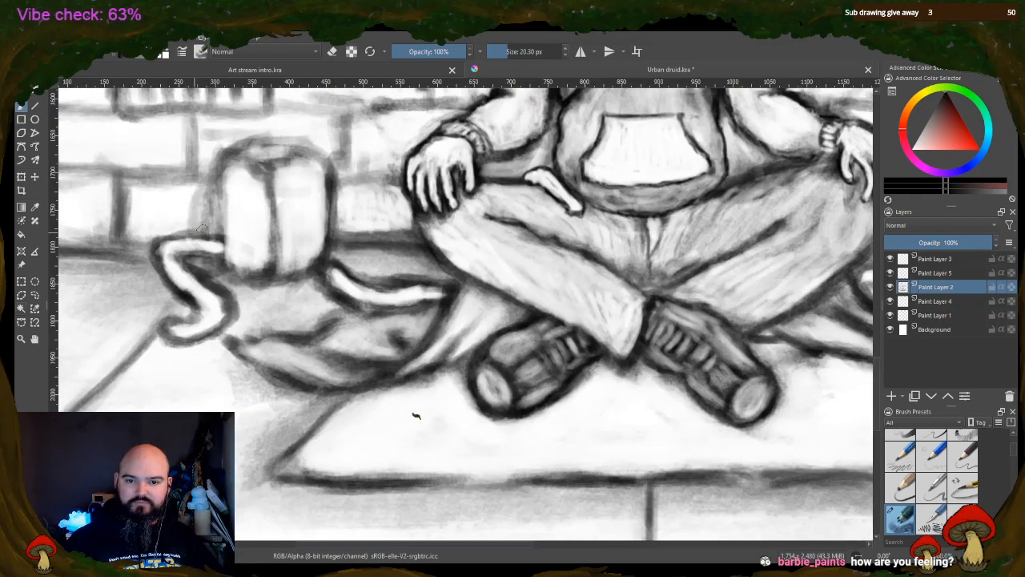
scroll(210, 220, "down", 1)
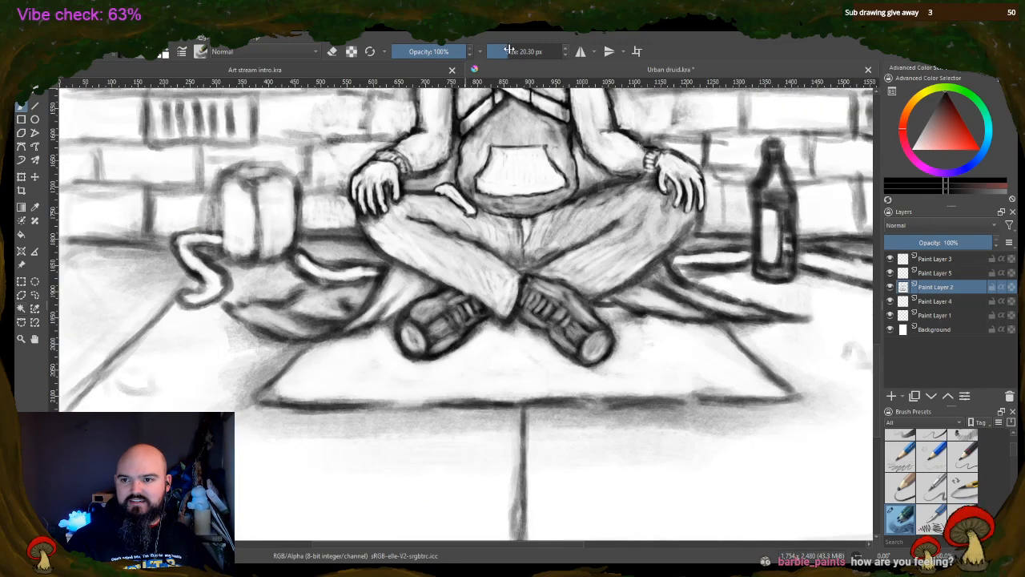
left_click_drag(507, 48, 503, 46)
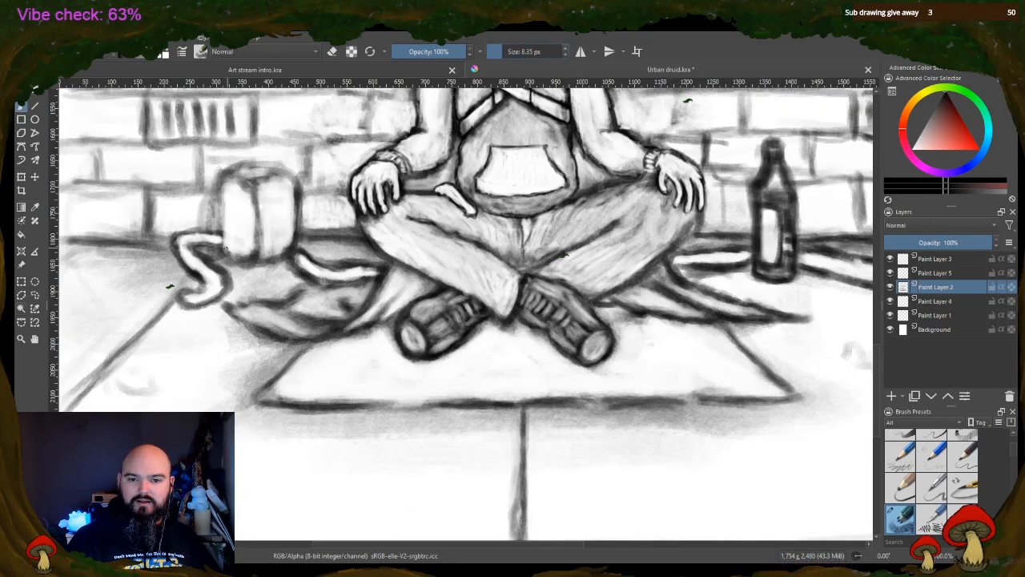
left_click_drag(224, 227, 223, 205)
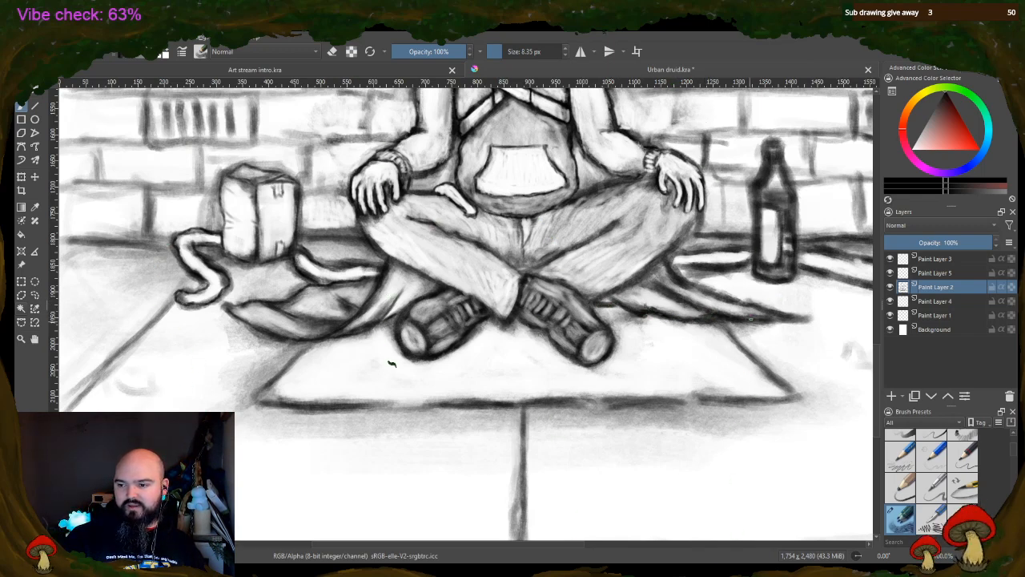
mouse_move(750, 318)
left_mouse_down()
mouse_move(807, 318)
mouse_move(681, 278)
left_mouse_up()
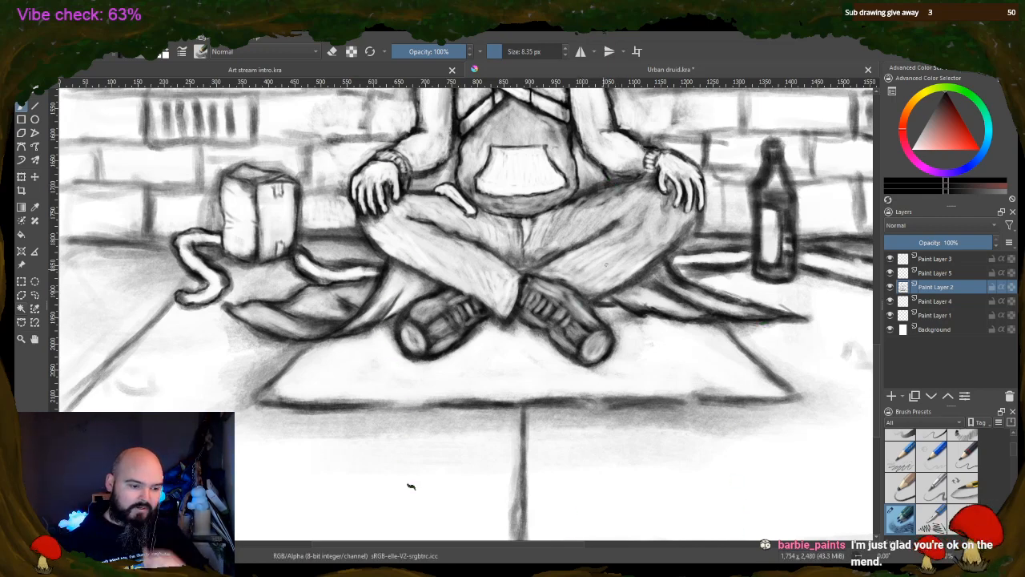
Draw binding wraps along the curved straps beside the box and a thin wavy cord between them above the leaf-shaped cloth
left_click(333, 51)
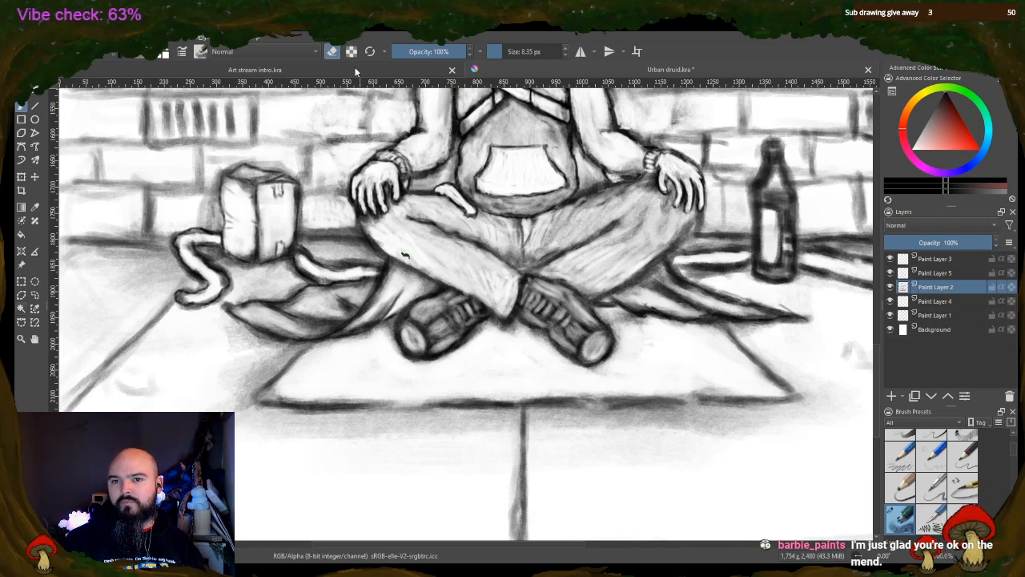
key("e")
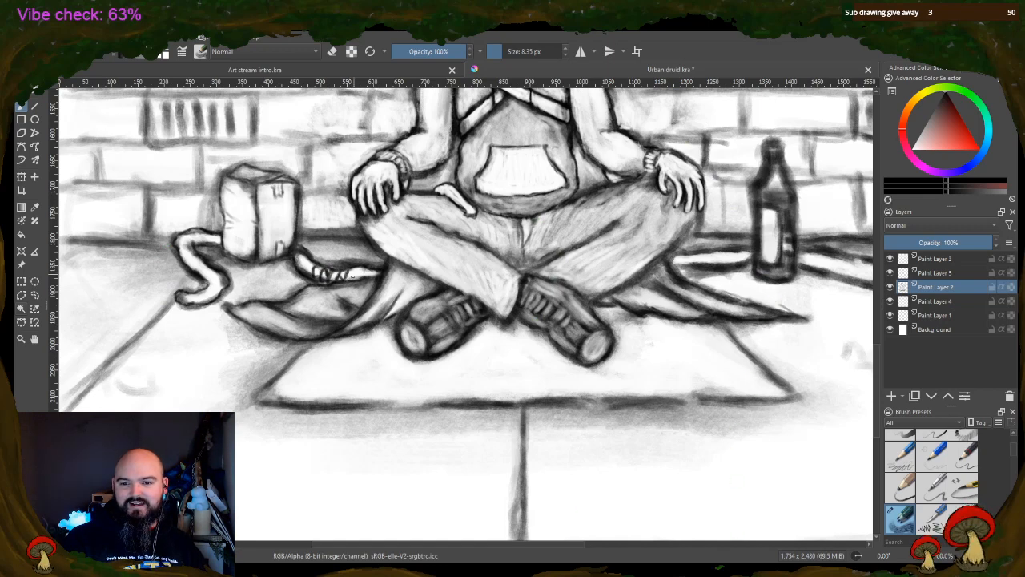
left_click_drag(353, 268, 363, 278)
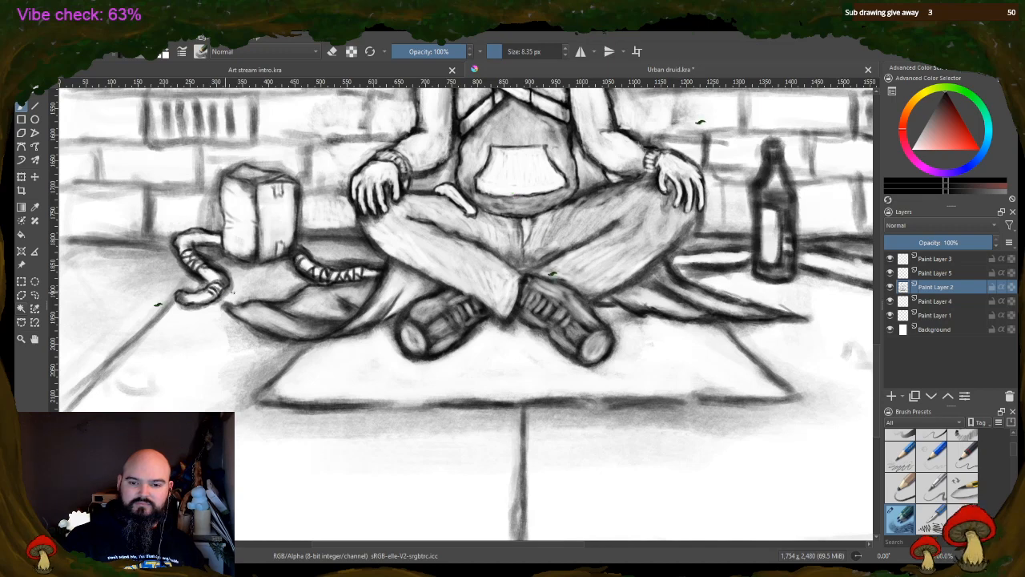
mouse_move(240, 290)
left_mouse_down()
mouse_move(272, 266)
mouse_move(304, 273)
left_mouse_up()
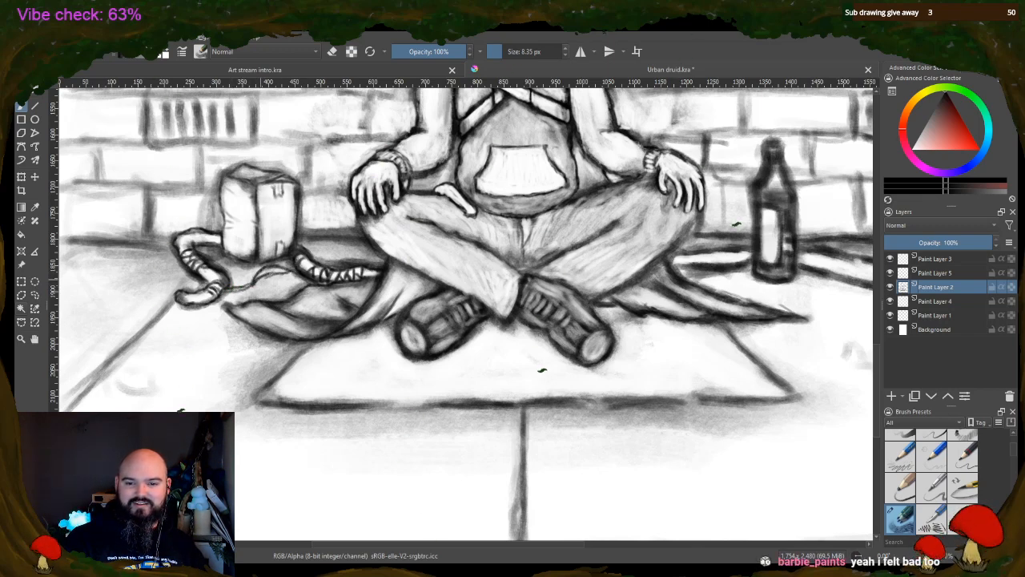
left_click_drag(260, 278, 292, 271)
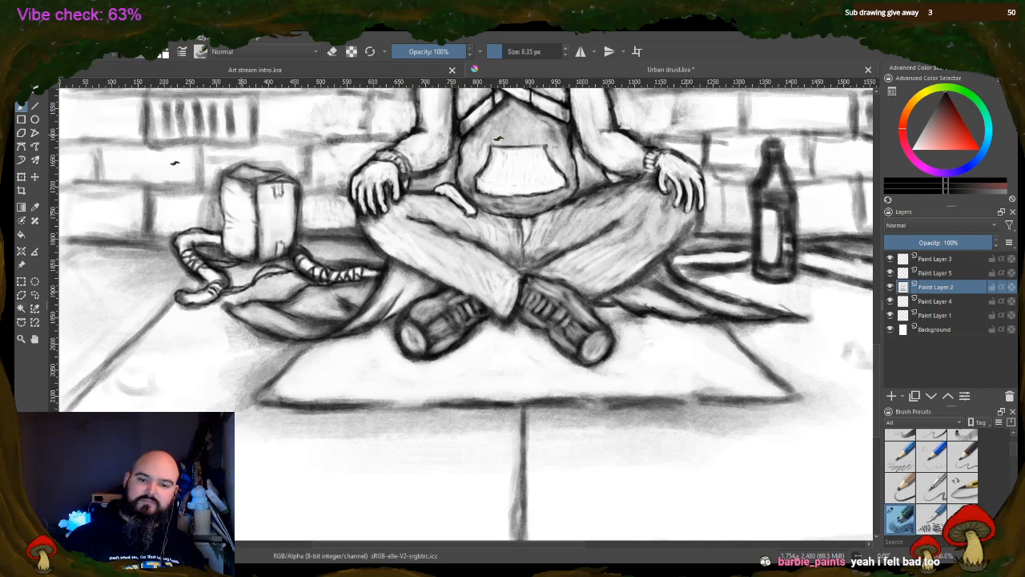
Erase the grey shading on the box's top face and around its outline, and save the drawing
key("e")
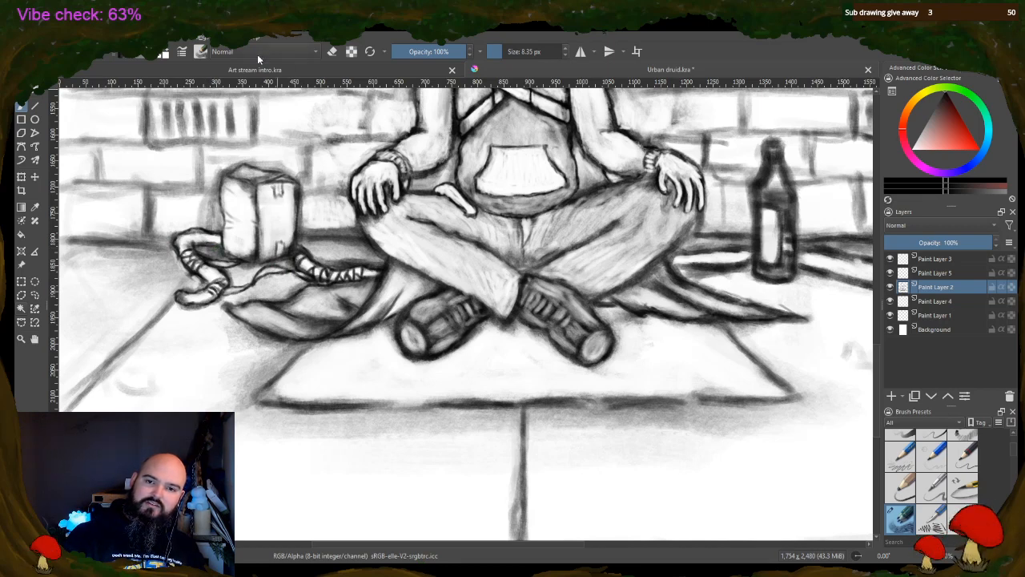
left_click(332, 51)
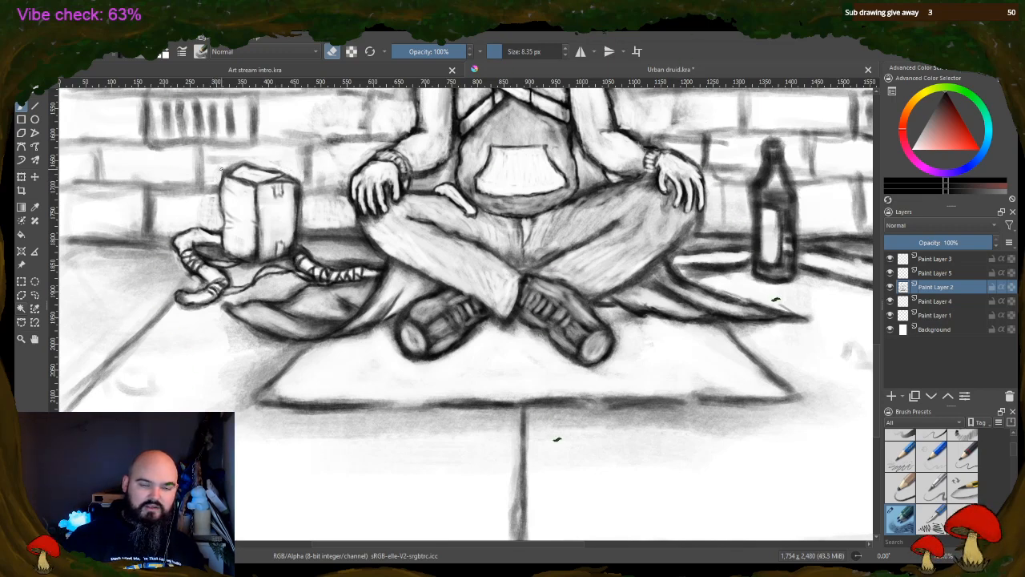
key("ctrl+s")
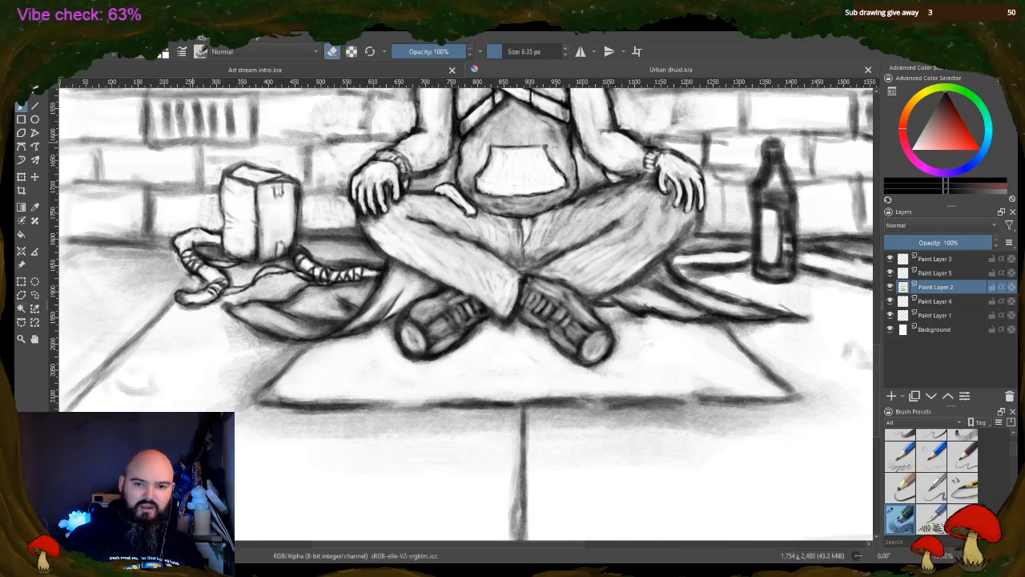
mouse_move(242, 162)
left_mouse_down()
mouse_move(222, 170)
mouse_move(243, 163)
left_mouse_up()
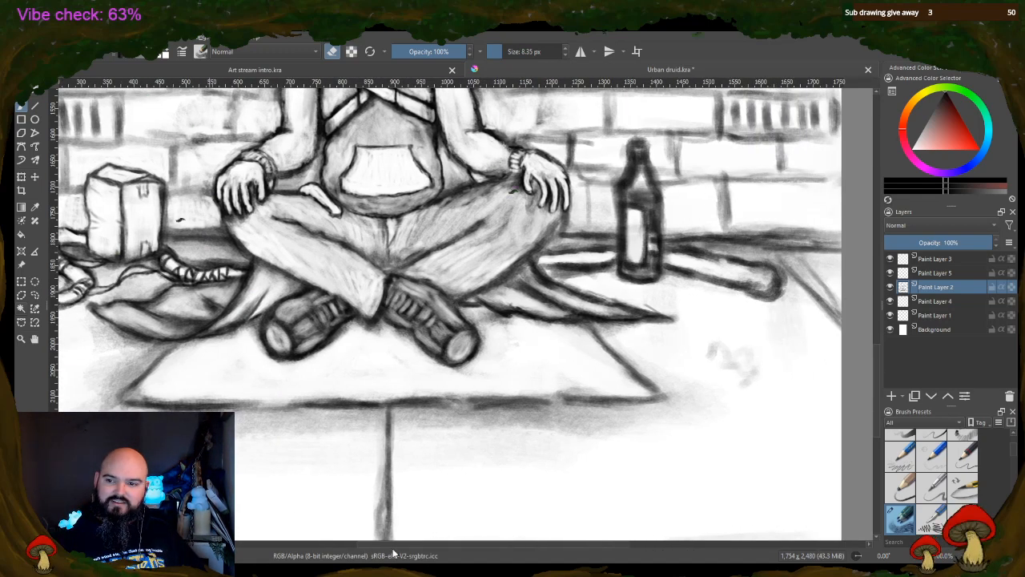
Redraw the bottle with a ridged cap, clear neck and clean white label, and define the laces on both shoes
left_click_drag(392, 550, 406, 551)
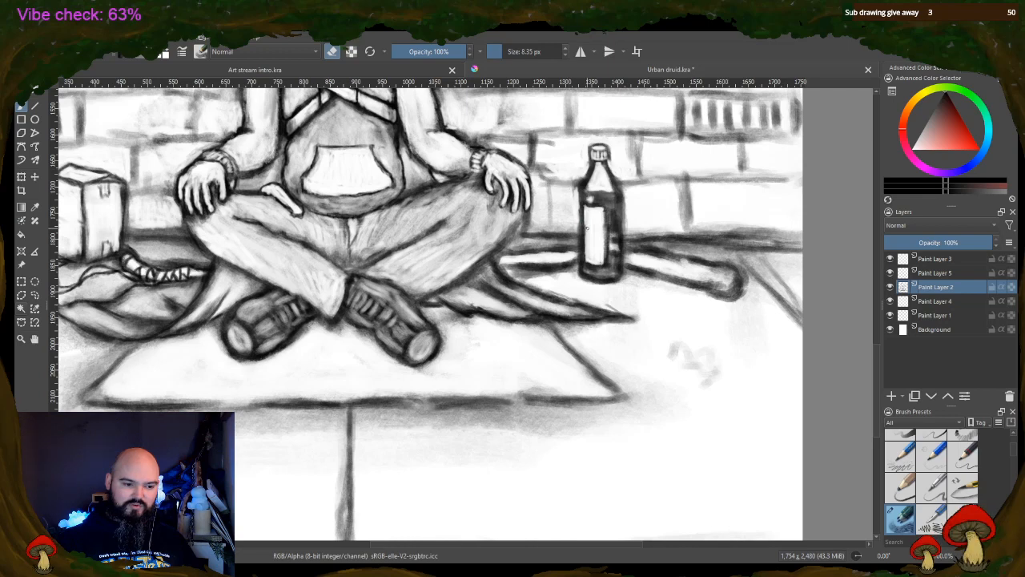
key("e")
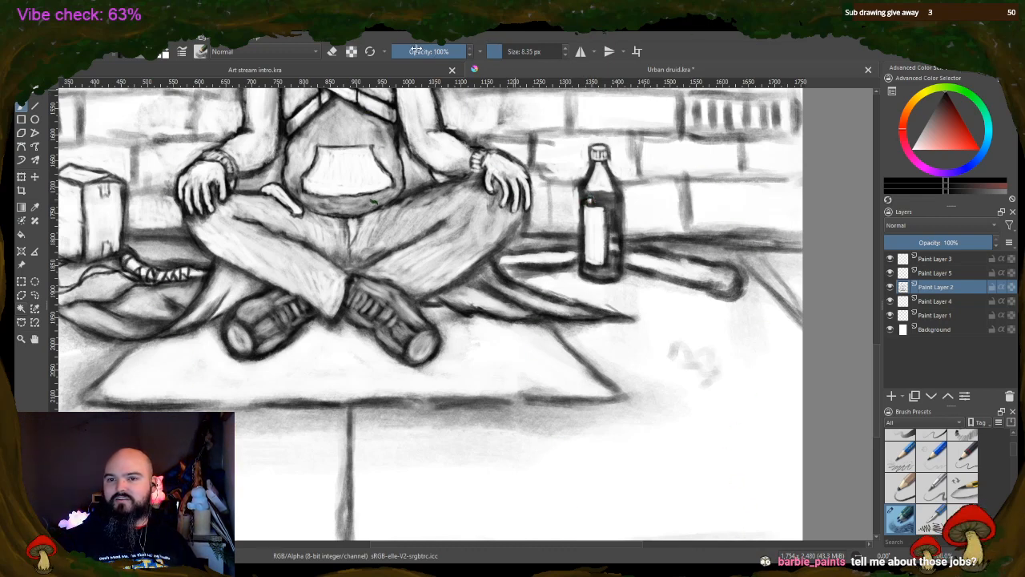
key("e")
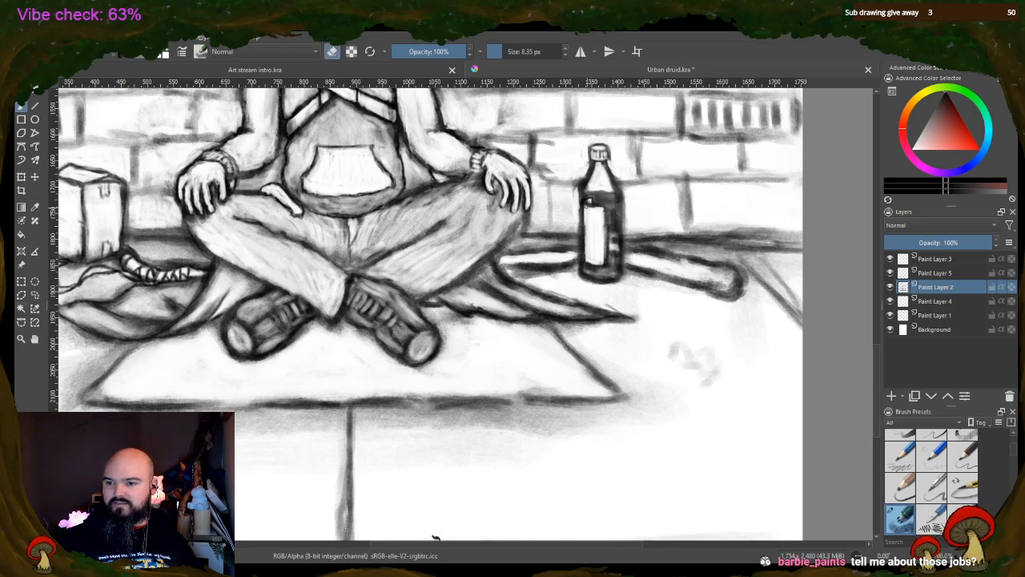
left_click_drag(583, 214, 584, 251)
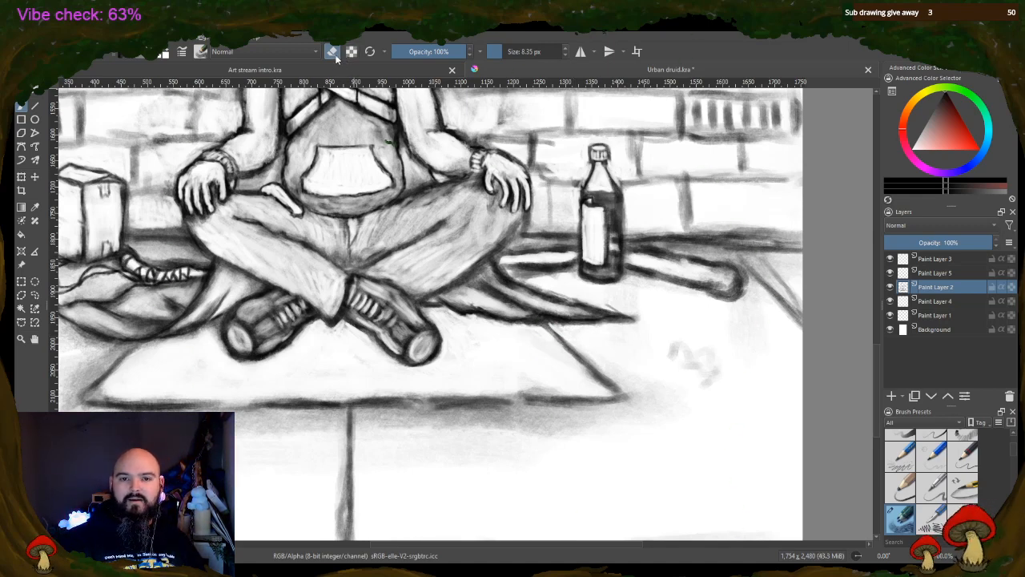
Enlarge the eraser to 48.09 px and clear the smudges and grey shading from the paving around the mat
left_click(512, 50)
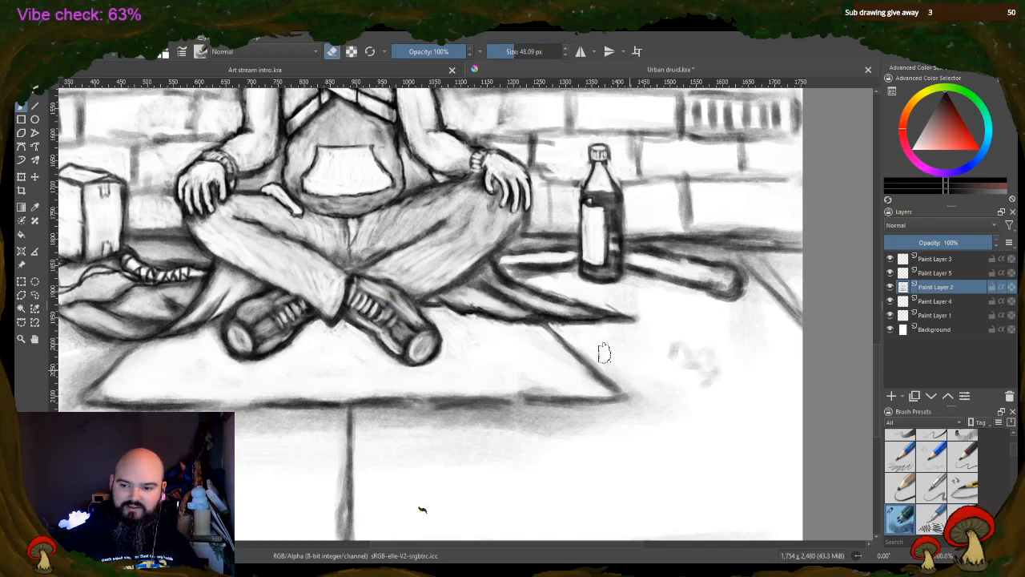
mouse_move(648, 355)
left_mouse_down()
mouse_move(660, 327)
mouse_move(697, 387)
mouse_move(718, 397)
mouse_move(711, 335)
left_mouse_up()
mouse_move(705, 269)
left_mouse_down()
mouse_move(726, 280)
mouse_move(714, 276)
left_mouse_up()
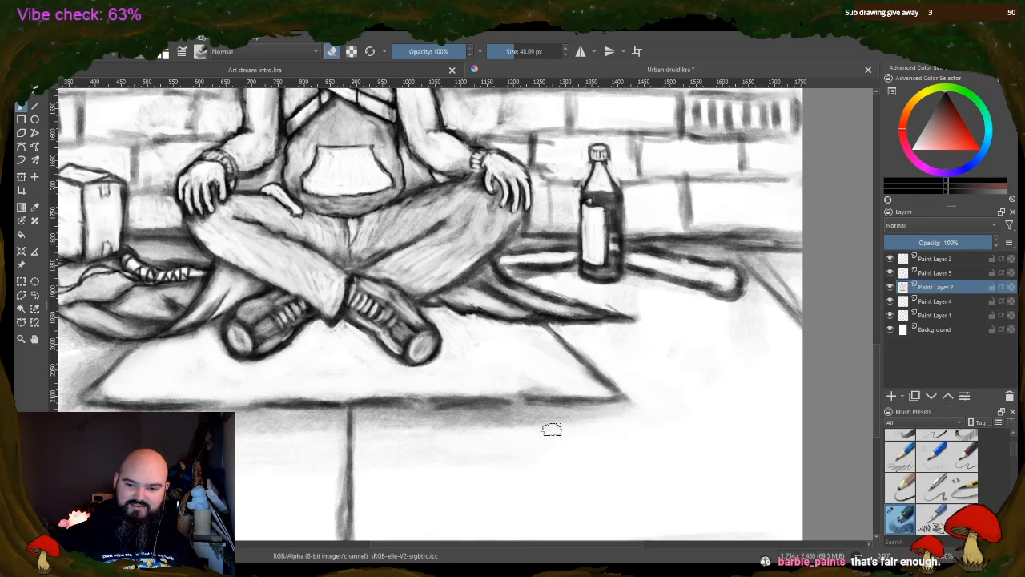
mouse_move(551, 430)
left_mouse_down()
mouse_move(401, 419)
mouse_move(361, 438)
mouse_move(396, 437)
mouse_move(425, 416)
mouse_move(625, 433)
left_mouse_up()
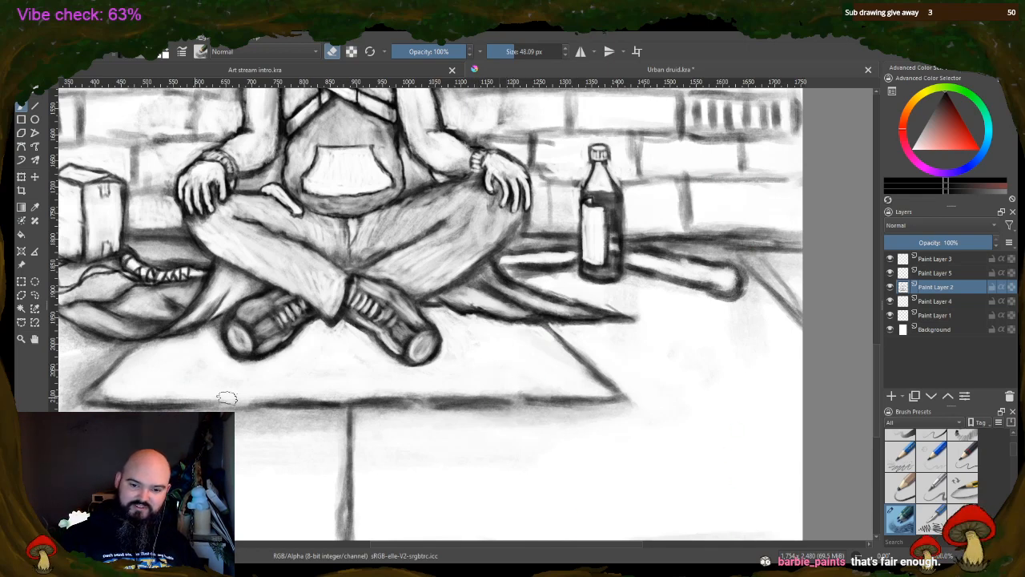
left_click_drag(288, 423, 238, 427)
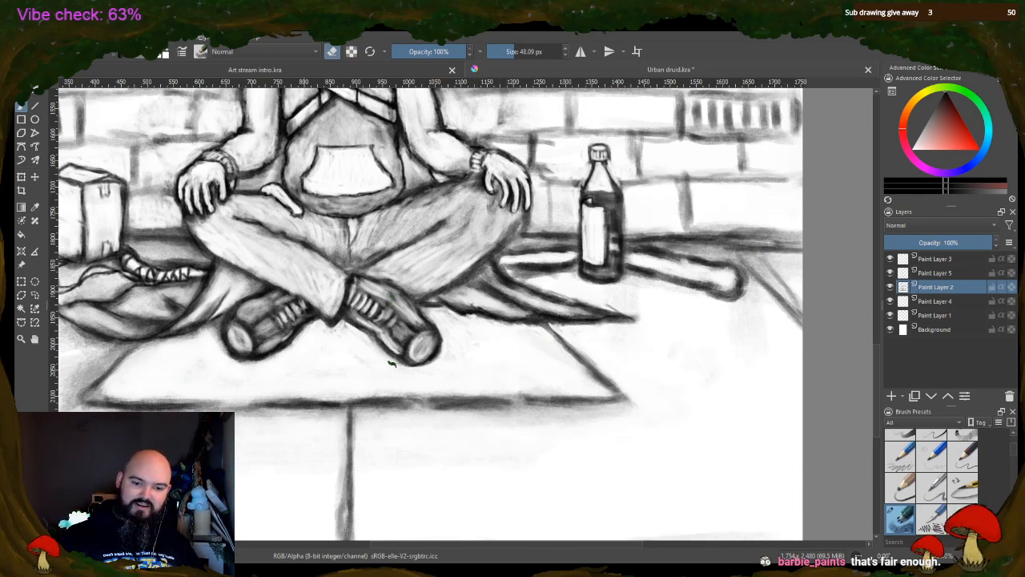
left_click_drag(74, 405, 94, 372)
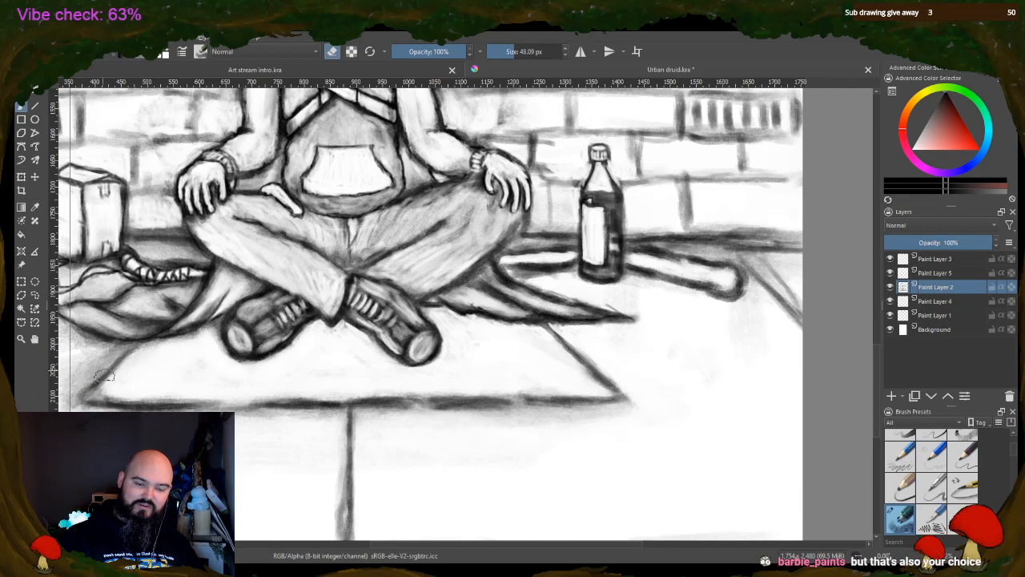
key("ctrl+z")
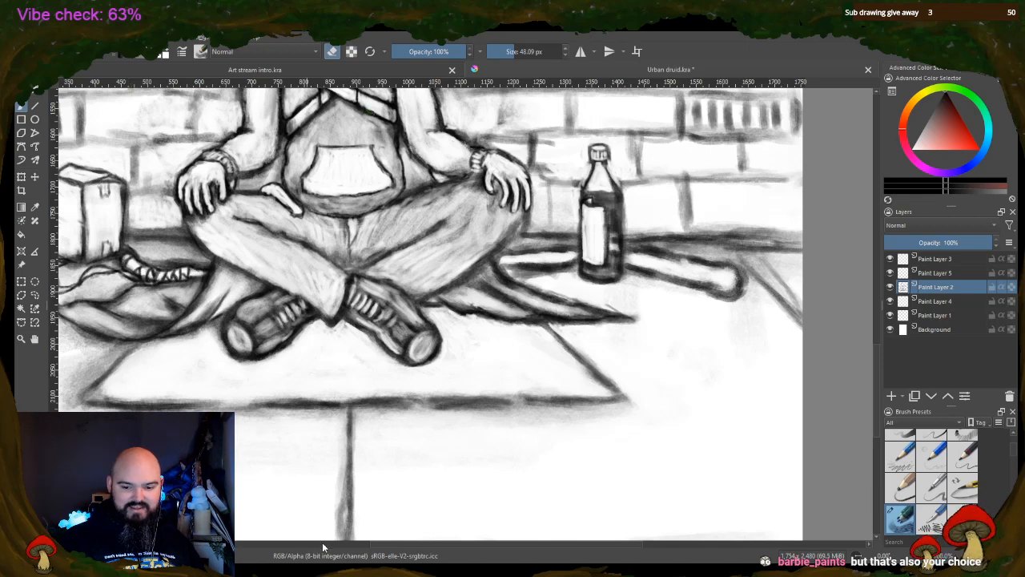
left_click_drag(395, 547, 320, 550)
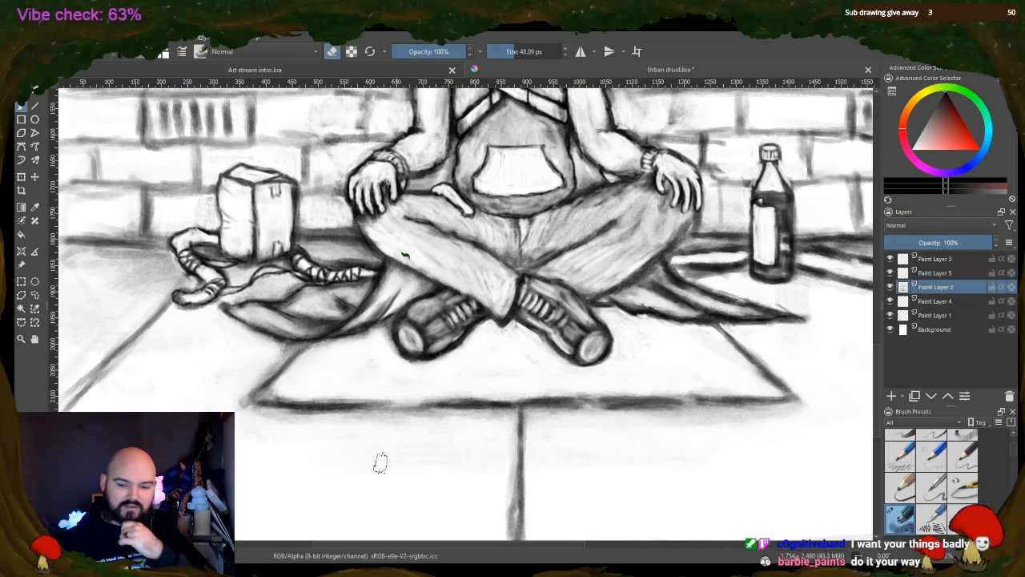
Lighten the shading on both trouser legs and on the hoodie around its front pocket with the eraser
left_click_drag(453, 545, 504, 540)
mouse_move(413, 264)
left_mouse_down()
mouse_move(477, 237)
mouse_move(438, 281)
mouse_move(401, 267)
mouse_move(452, 278)
mouse_move(502, 207)
mouse_move(508, 224)
mouse_move(485, 196)
mouse_move(420, 212)
mouse_move(392, 232)
mouse_move(423, 229)
mouse_move(453, 207)
mouse_move(424, 204)
left_mouse_up()
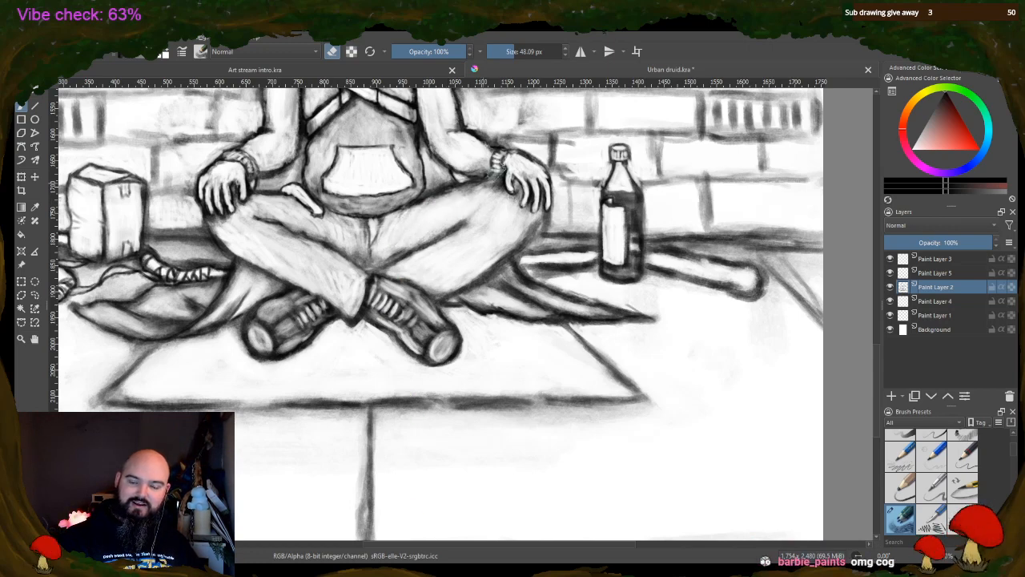
mouse_move(343, 246)
left_mouse_down()
mouse_move(344, 221)
mouse_move(355, 240)
mouse_move(262, 208)
mouse_move(245, 227)
mouse_move(258, 240)
mouse_move(264, 232)
mouse_move(254, 238)
mouse_move(259, 255)
mouse_move(337, 286)
left_mouse_up()
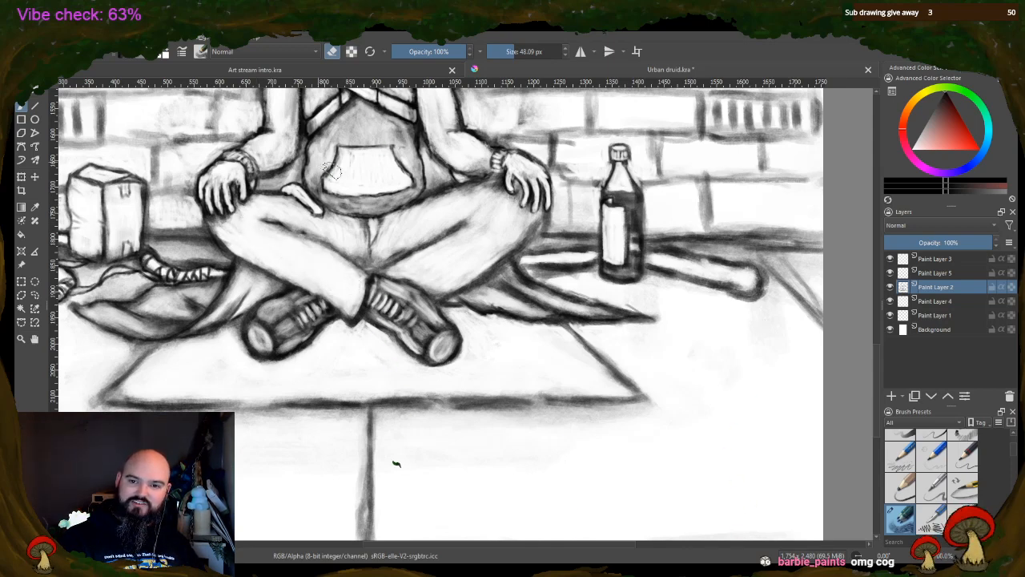
key("ctrl+z")
mouse_move(344, 131)
left_mouse_down()
mouse_move(370, 119)
mouse_move(389, 136)
mouse_move(395, 123)
mouse_move(412, 166)
left_mouse_up()
mouse_move(322, 177)
left_mouse_down()
mouse_move(391, 210)
mouse_move(367, 204)
mouse_move(404, 196)
mouse_move(412, 143)
left_mouse_up()
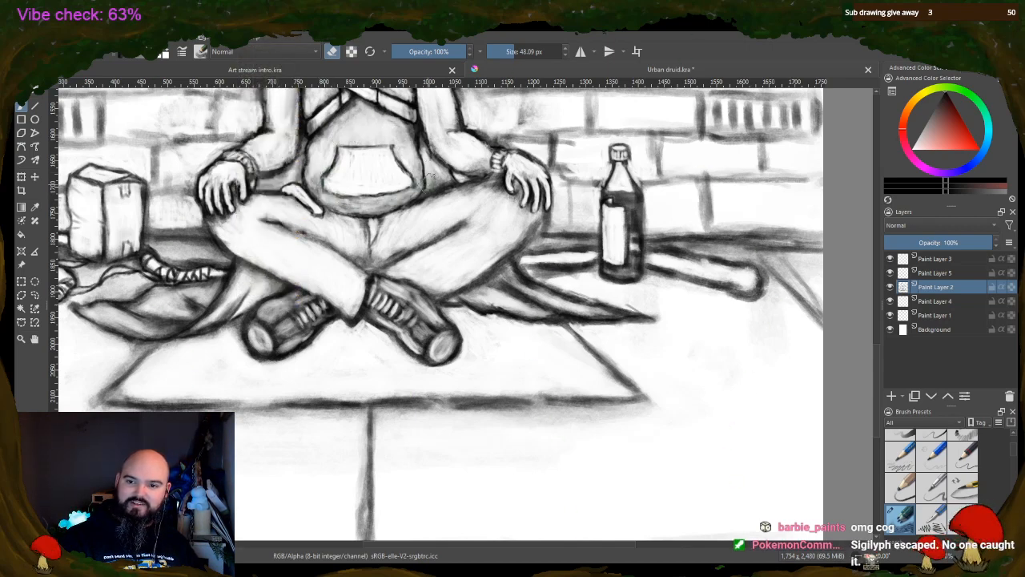
left_click_drag(427, 184, 442, 176)
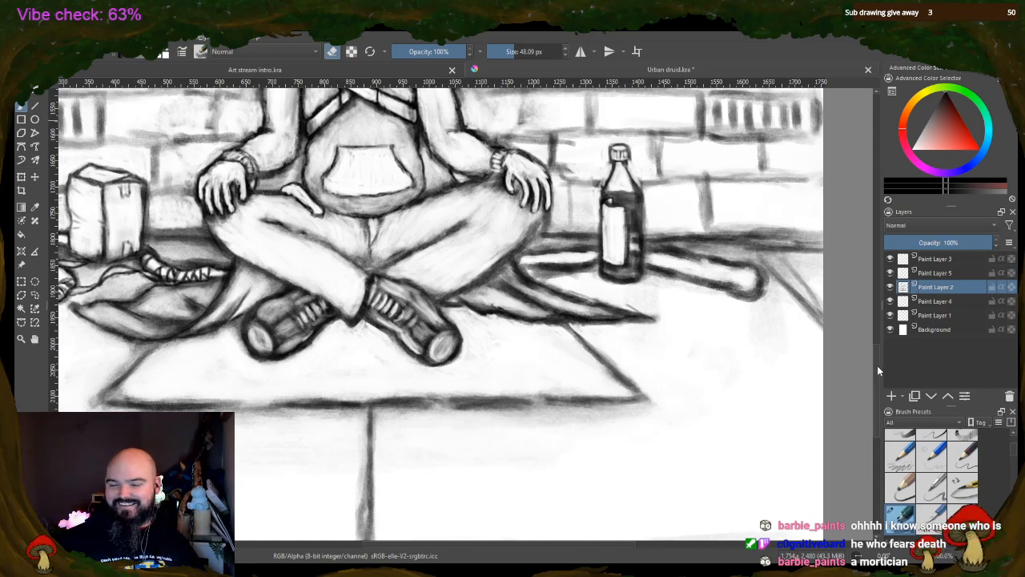
Return the brush to painting at 6.02 px, then draw binding wraps near both ends of the staff and texture on its rounded tip
scroll(877, 366, "up", 3)
scroll(877, 343, "down", 1)
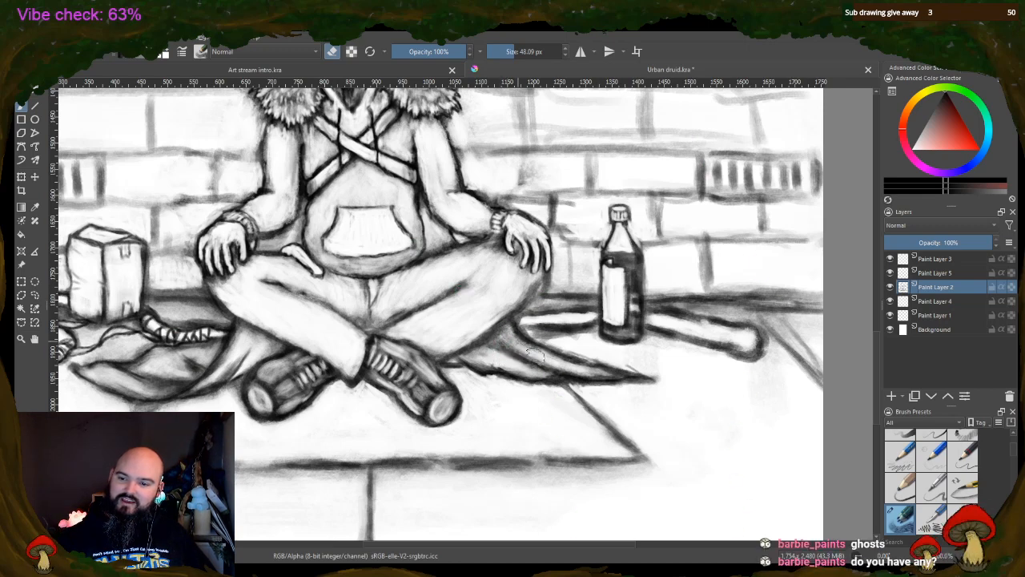
key("e")
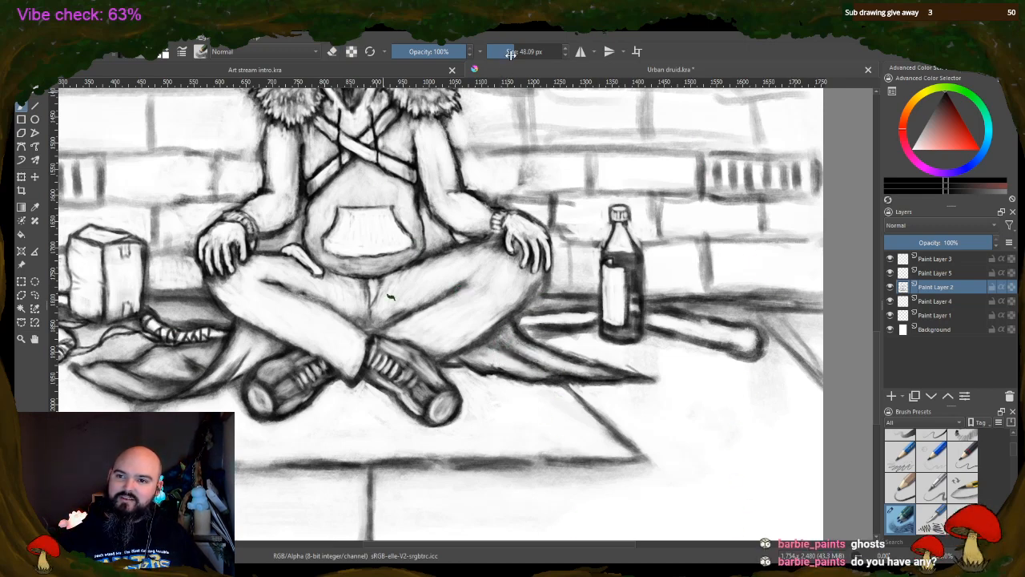
left_click_drag(510, 53, 493, 53)
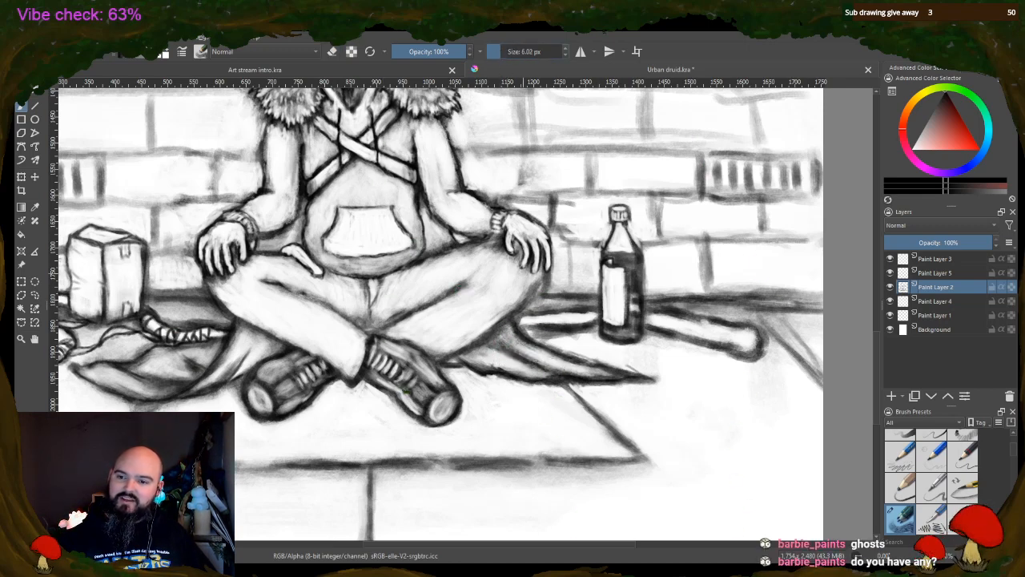
left_click(501, 52)
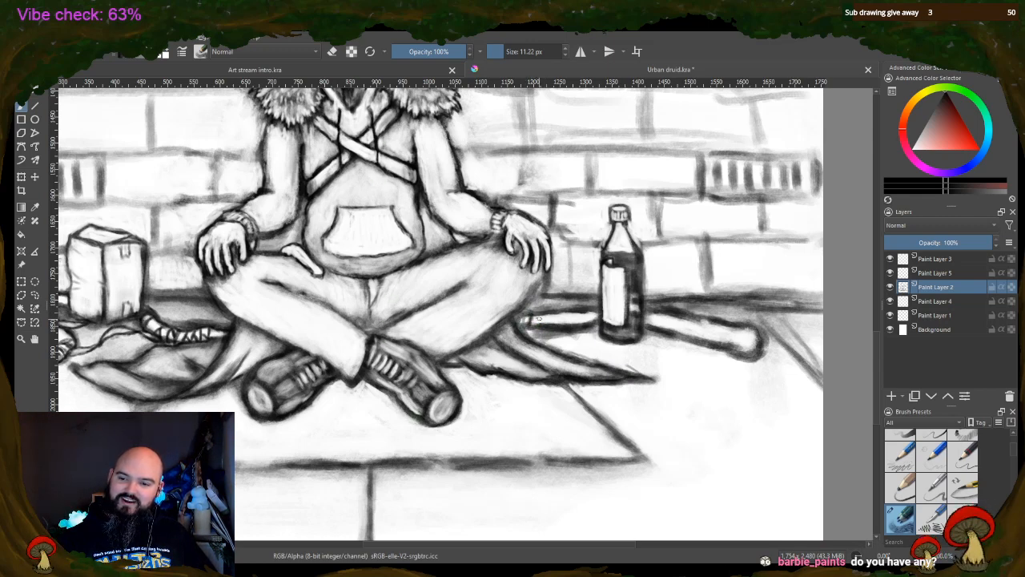
left_click_drag(501, 53, 496, 54)
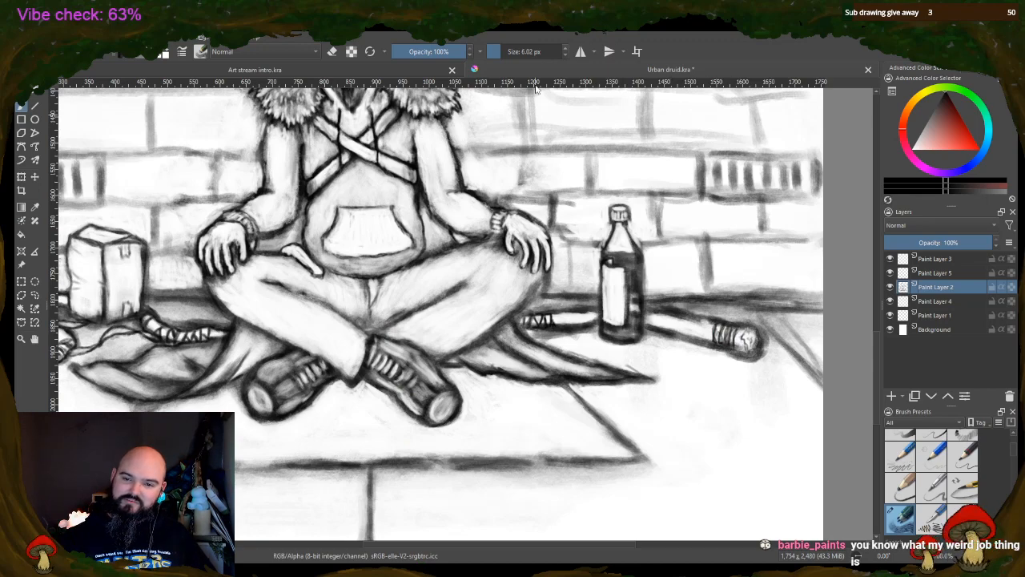
scroll(548, 238, "down", 4)
scroll(549, 238, "up", 2)
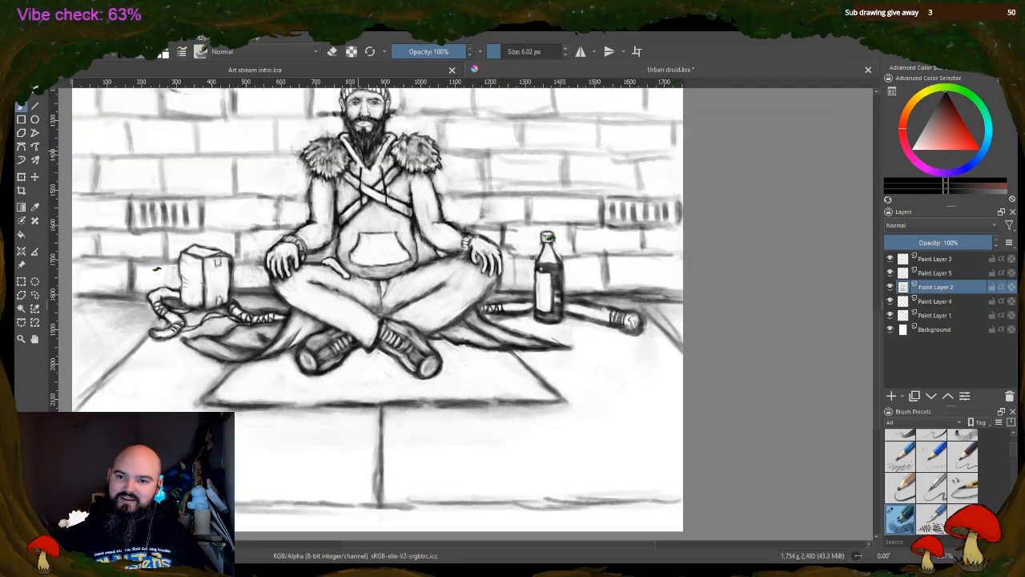
Strengthen the hoodie's neckline and both sleeve outlines with the 6.02 px brush, adding creases at the elbow
scroll(349, 160, "up", 3)
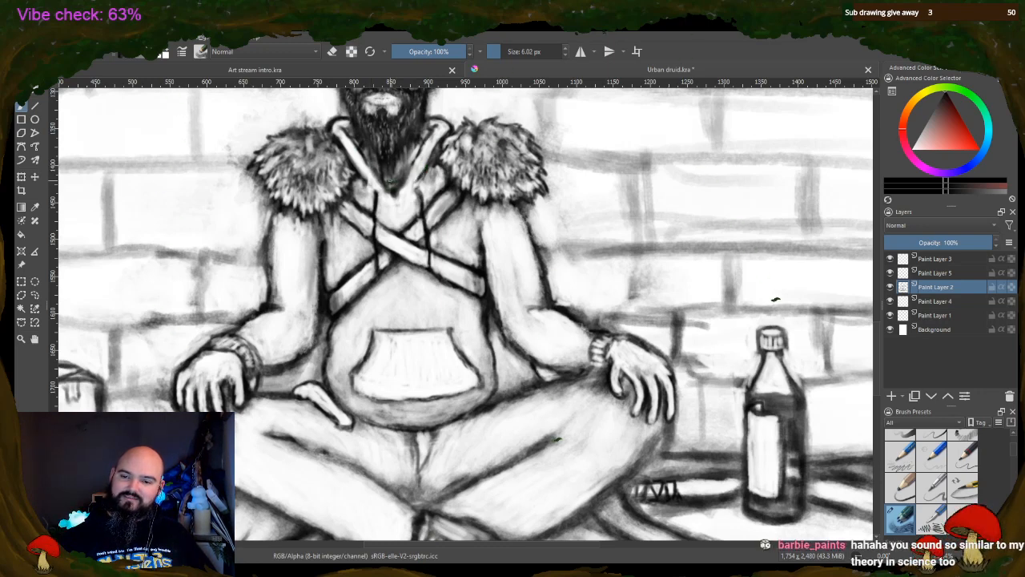
left_click_drag(410, 174, 390, 202)
mouse_move(414, 164)
left_mouse_down()
mouse_move(408, 173)
mouse_move(429, 180)
left_mouse_up()
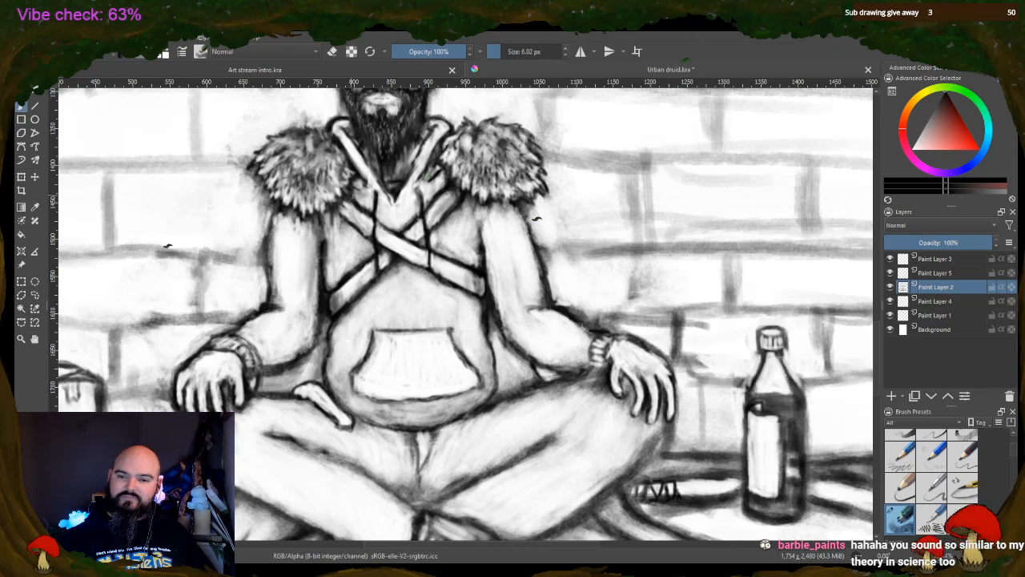
mouse_move(266, 254)
left_mouse_down()
mouse_move(272, 220)
mouse_move(271, 285)
left_mouse_up()
left_click_drag(520, 208, 531, 235)
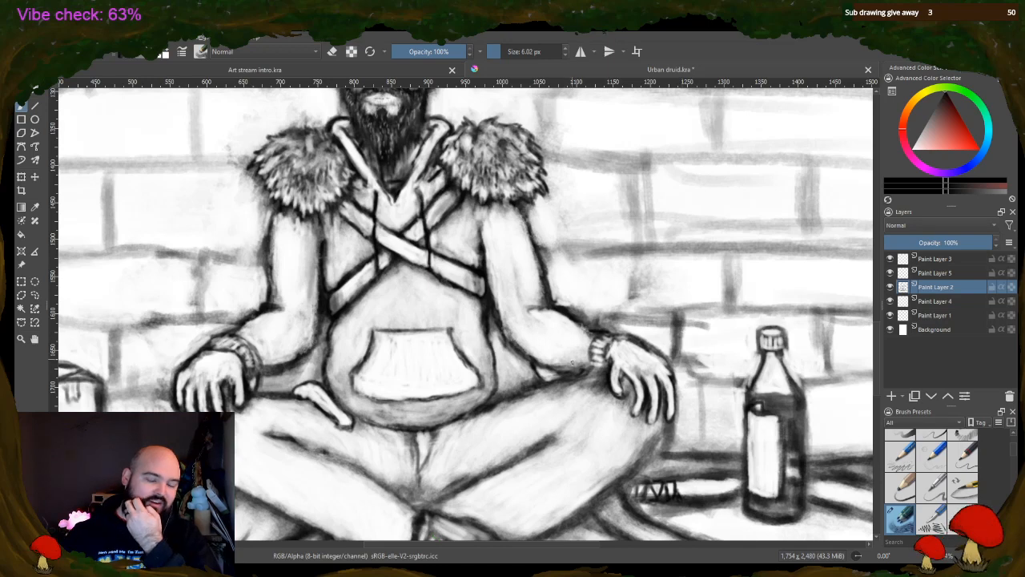
left_click(332, 51)
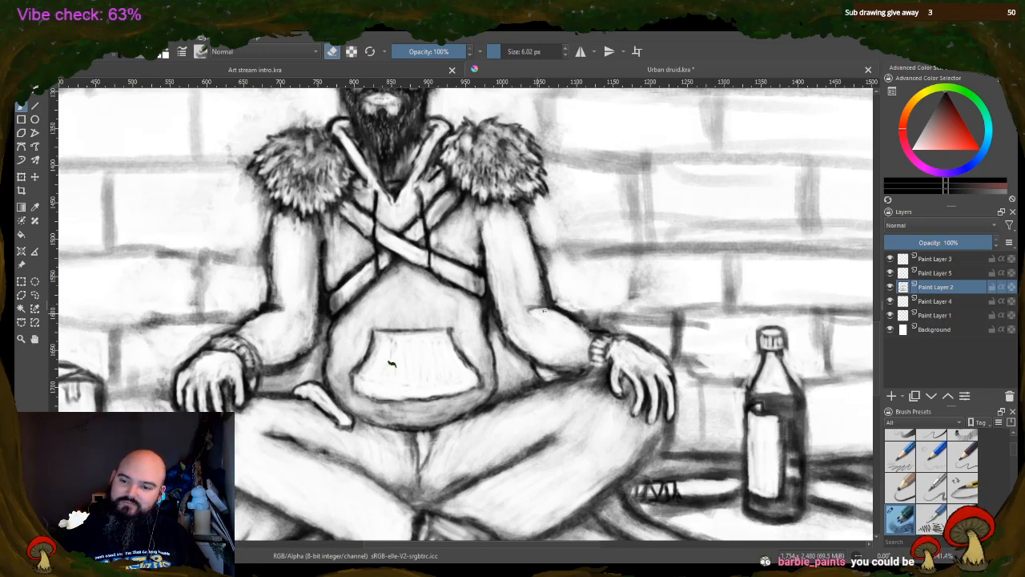
key("e")
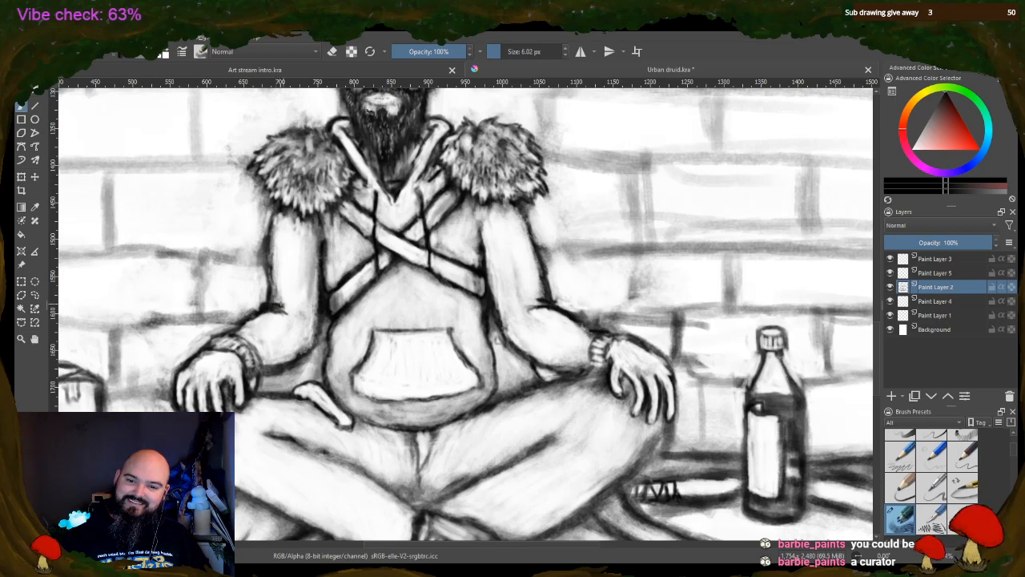
Lighten the sleeve beside the box with the 6.02 px eraser and clean the edge beneath its fur shoulder pad
left_click(336, 51)
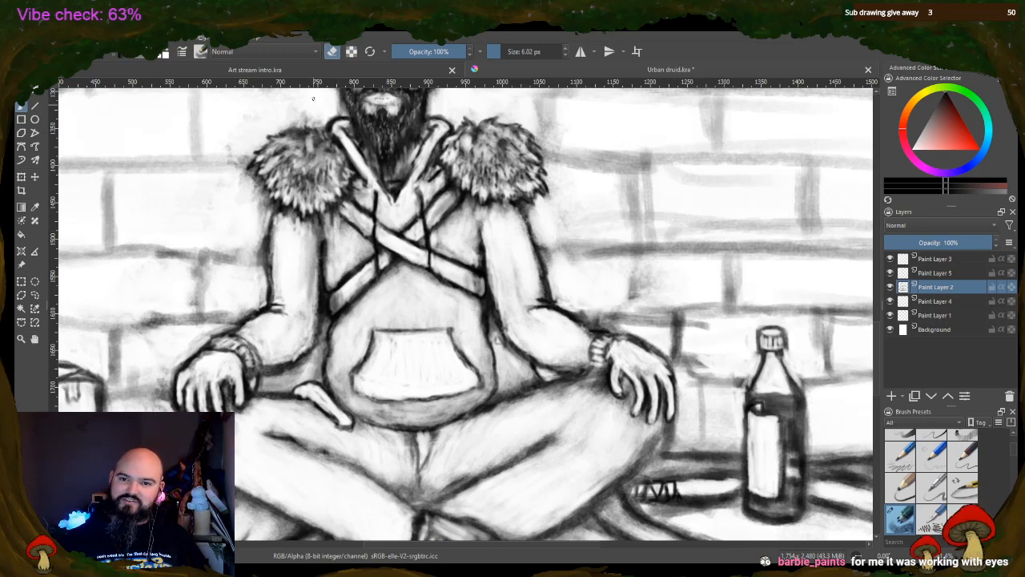
key("e")
key("e")
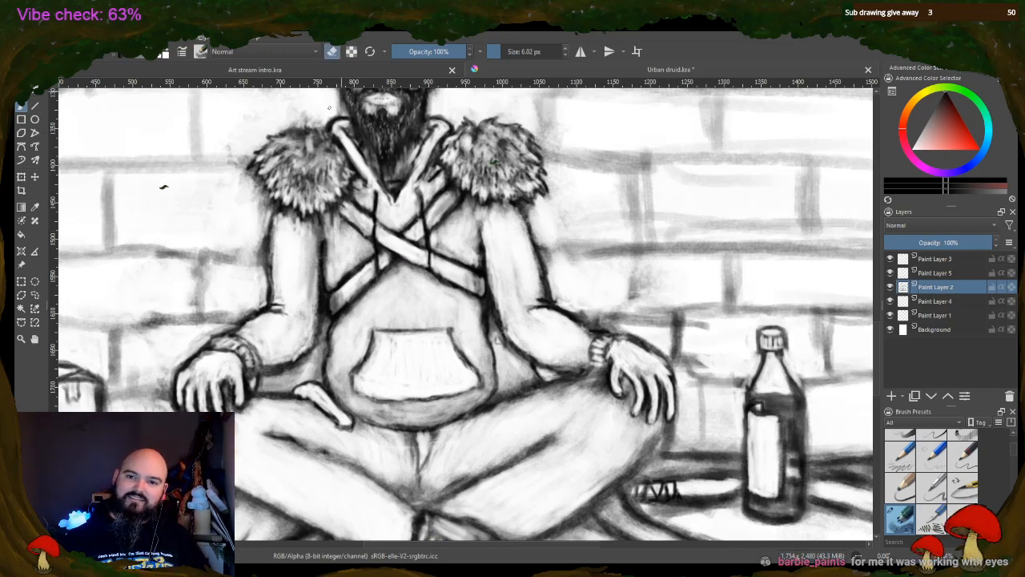
left_click_drag(316, 220, 318, 239)
left_click_drag(320, 227, 317, 239)
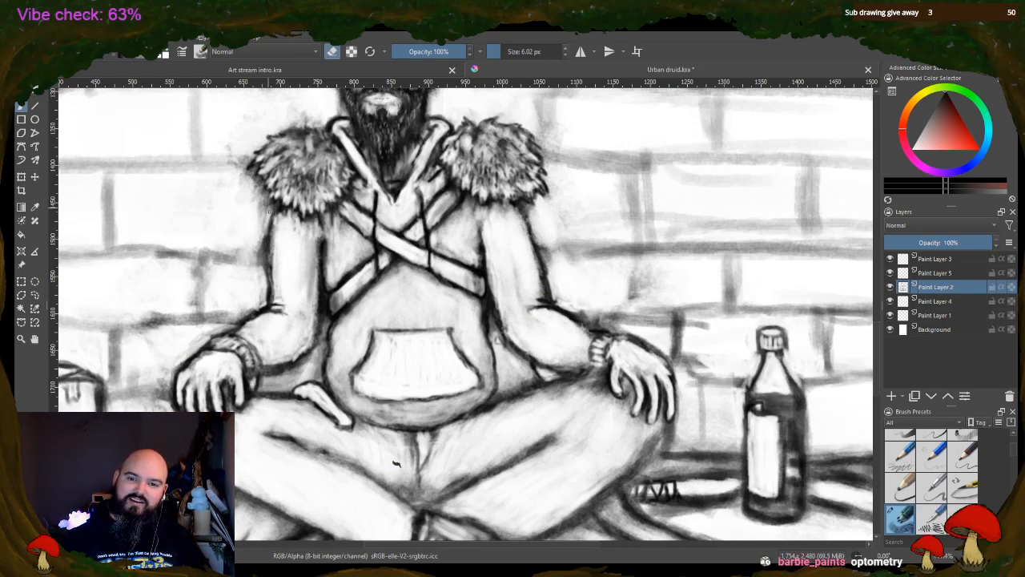
left_click_drag(270, 204, 261, 224)
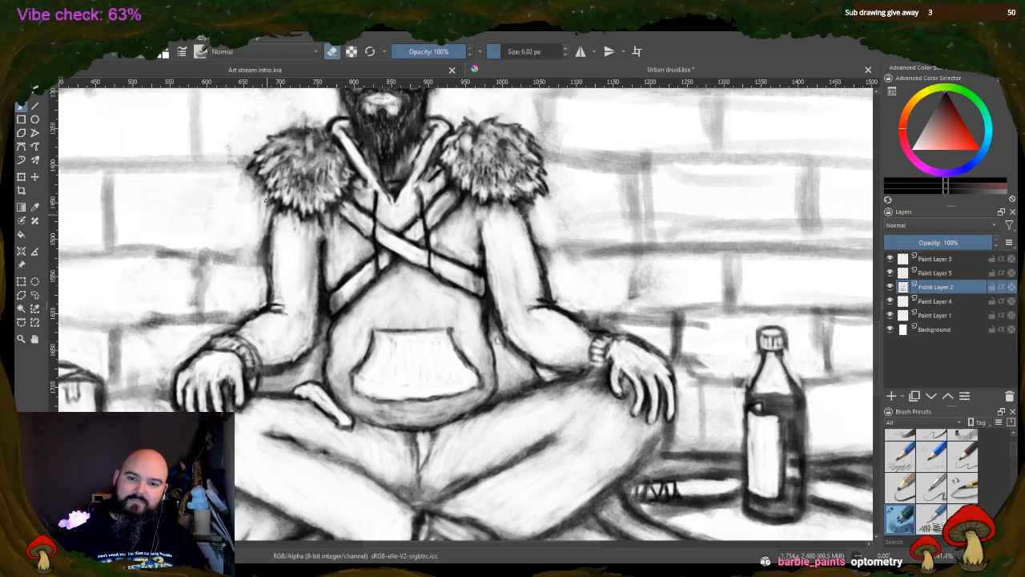
mouse_move(264, 185)
left_mouse_down()
mouse_move(261, 195)
mouse_move(252, 179)
mouse_move(259, 216)
left_mouse_up()
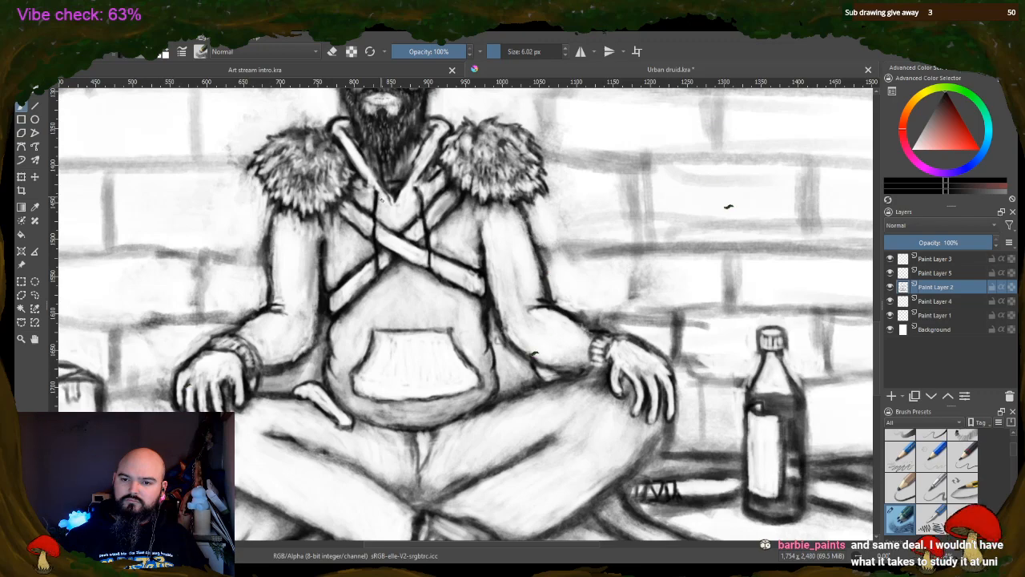
Enlarge the eraser to 17.33 px and lighten the shading on the cloth between the box and the crossed legs
scroll(451, 293, "down", 2)
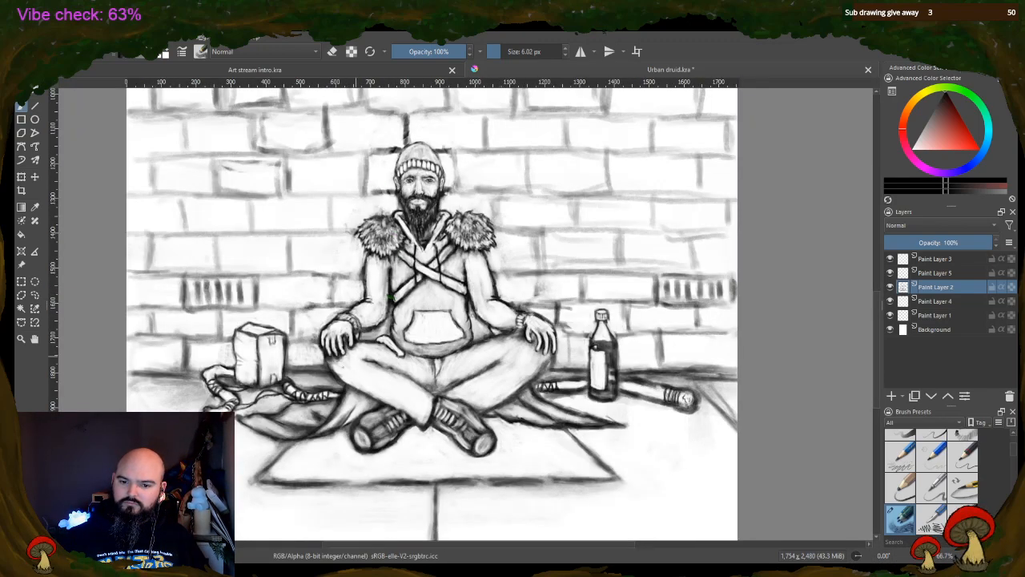
scroll(409, 440, "up", 2)
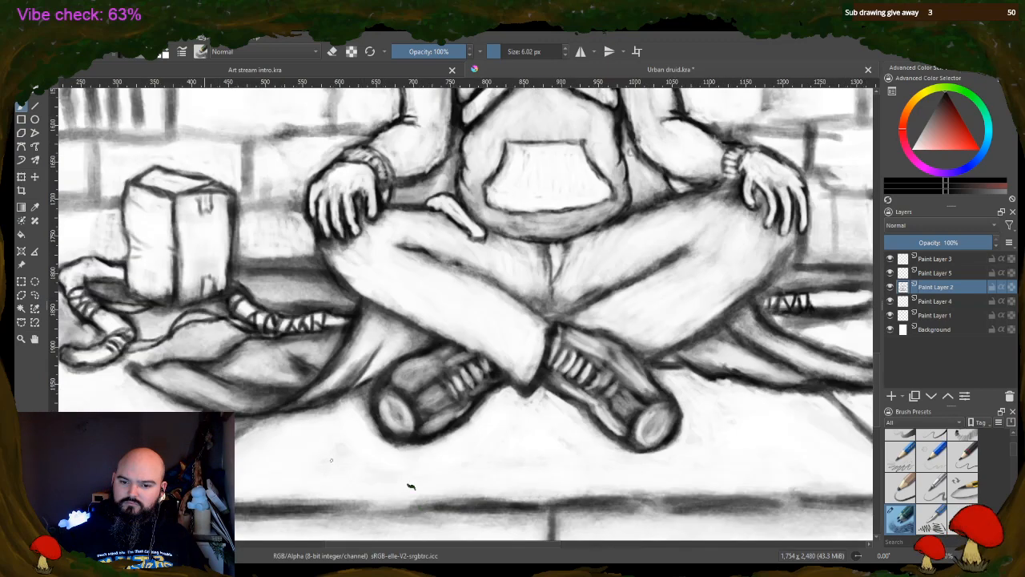
left_click(332, 51)
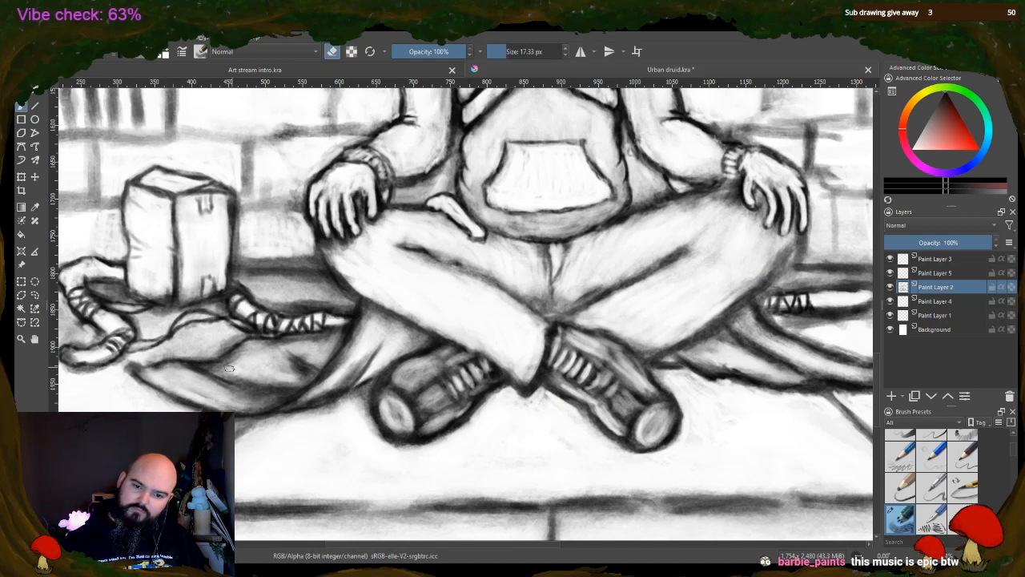
mouse_move(230, 369)
left_mouse_down()
mouse_move(257, 383)
mouse_move(199, 374)
mouse_move(207, 382)
mouse_move(244, 360)
mouse_move(231, 335)
left_mouse_up()
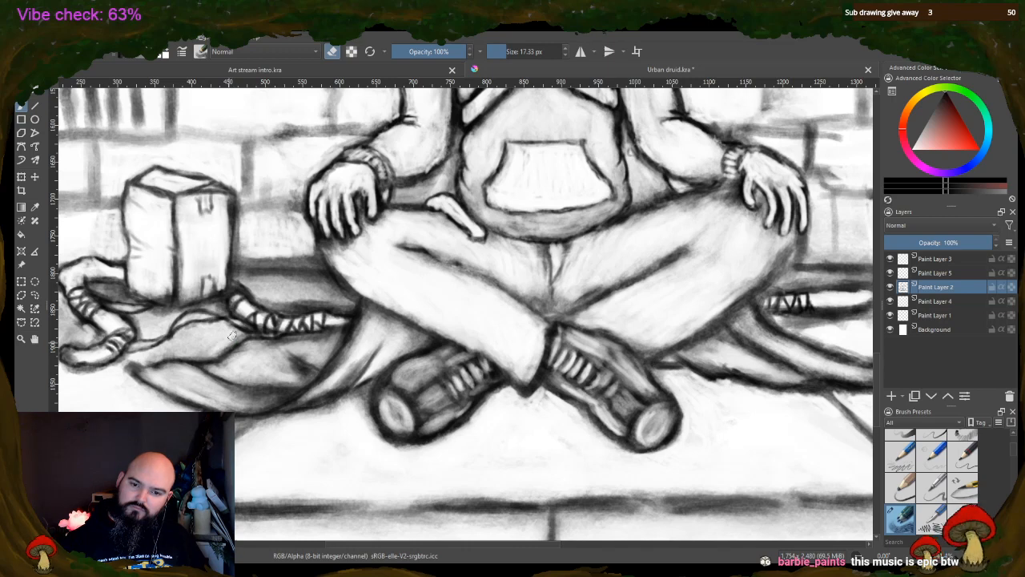
mouse_move(303, 301)
left_mouse_down()
mouse_move(274, 305)
mouse_move(351, 306)
left_mouse_up()
mouse_move(292, 352)
left_mouse_down()
mouse_move(335, 401)
mouse_move(336, 387)
mouse_move(312, 391)
mouse_move(342, 361)
mouse_move(334, 379)
mouse_move(292, 402)
mouse_move(335, 387)
left_mouse_up()
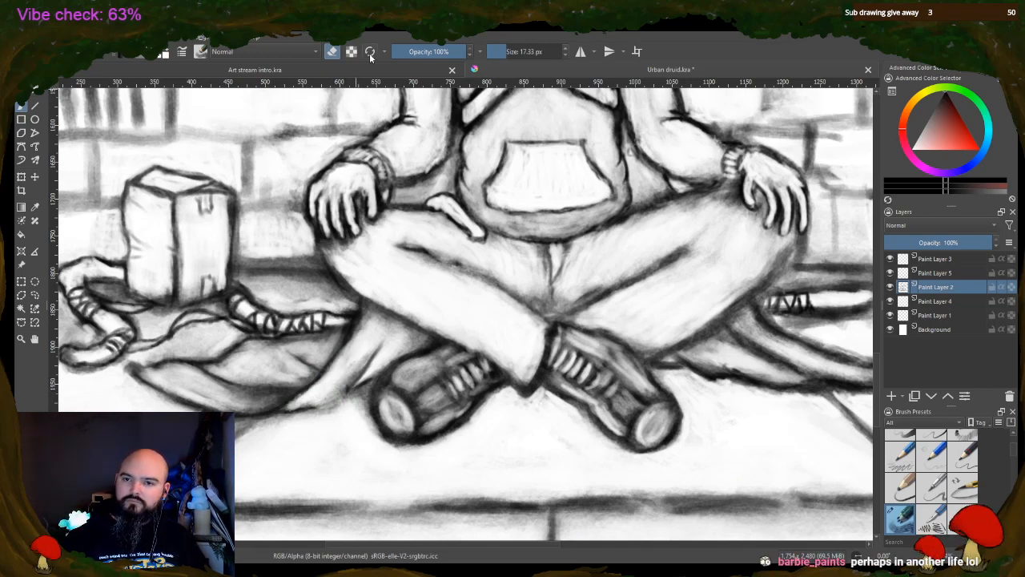
mouse_move(214, 389)
left_mouse_down()
mouse_move(274, 396)
mouse_move(264, 400)
mouse_move(296, 391)
left_mouse_up()
Return to painting at 8.35 px, redraw the cloth's outline and folds beside the box, and darken the trousers' central seam
left_click(333, 52)
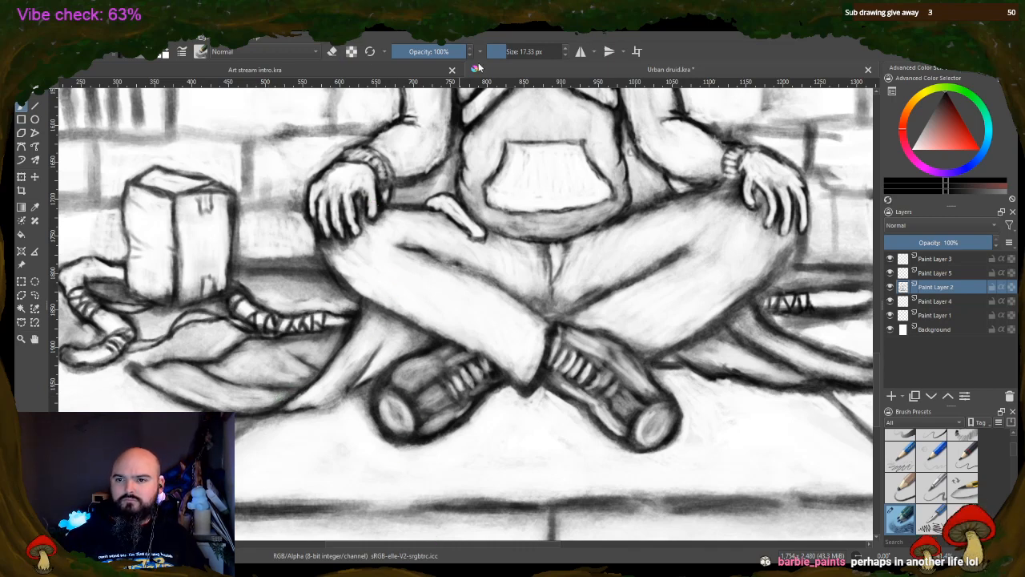
left_click(502, 50)
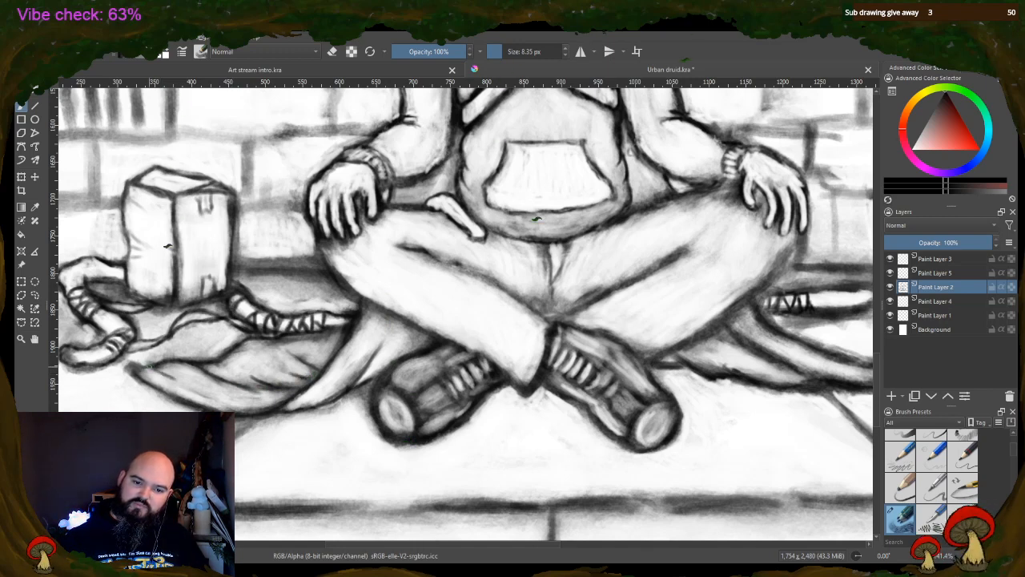
mouse_move(132, 367)
left_mouse_down()
mouse_move(153, 381)
mouse_move(157, 367)
mouse_move(212, 396)
left_mouse_up()
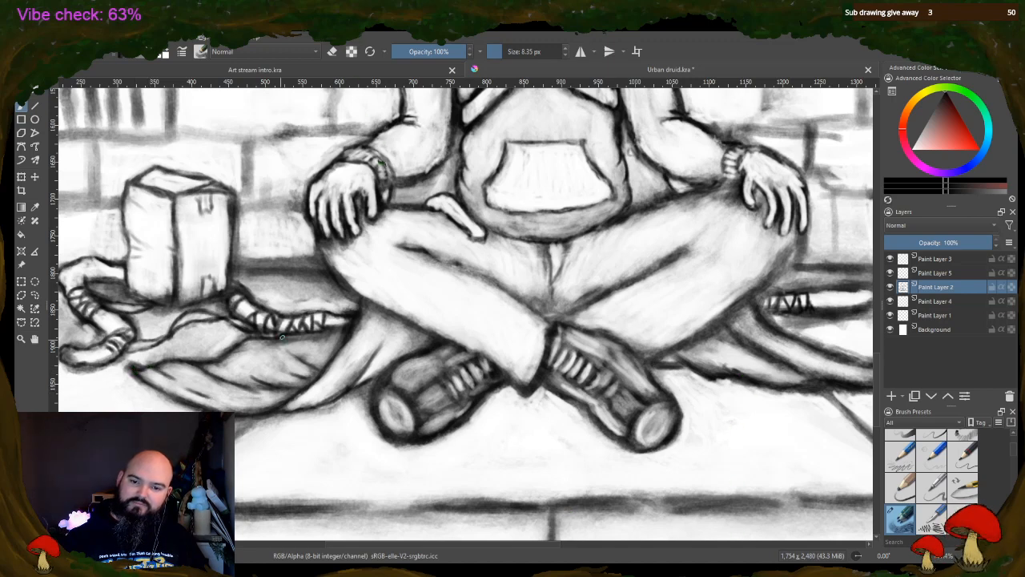
mouse_move(245, 338)
left_mouse_down()
mouse_move(317, 362)
mouse_move(339, 345)
left_mouse_up()
left_click_drag(445, 264, 512, 299)
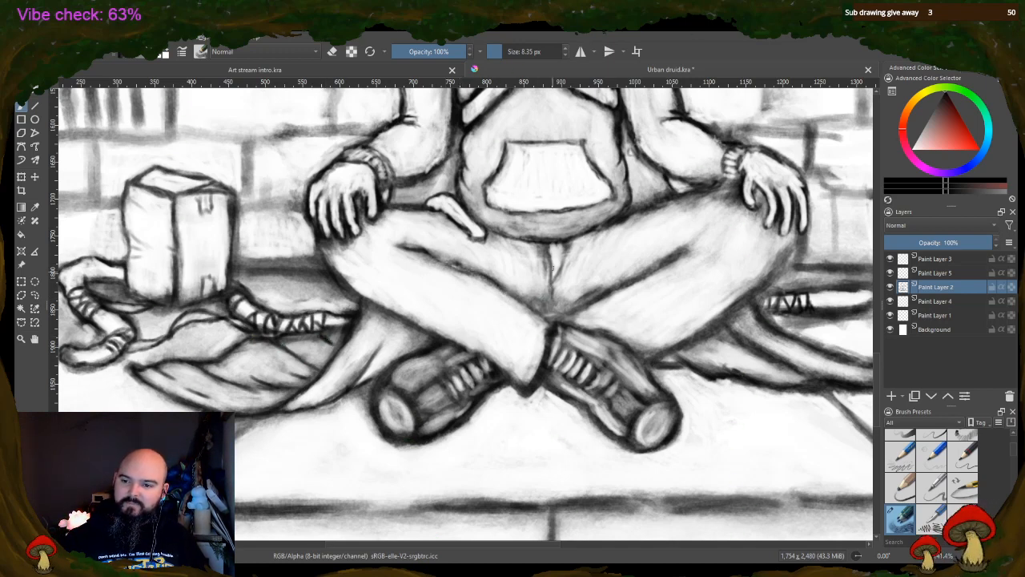
left_click_drag(552, 262, 552, 293)
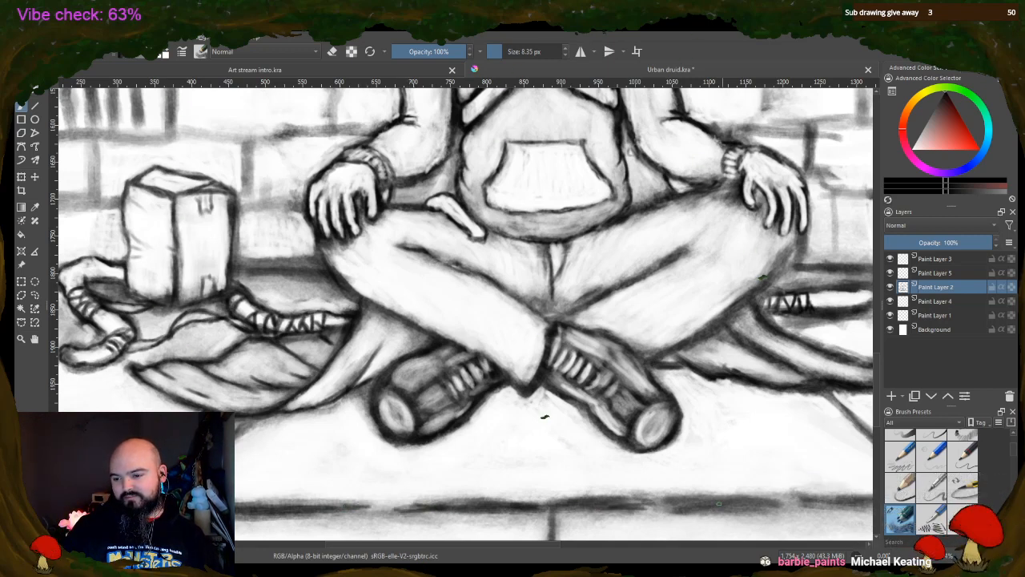
scroll(778, 368, "down", 2)
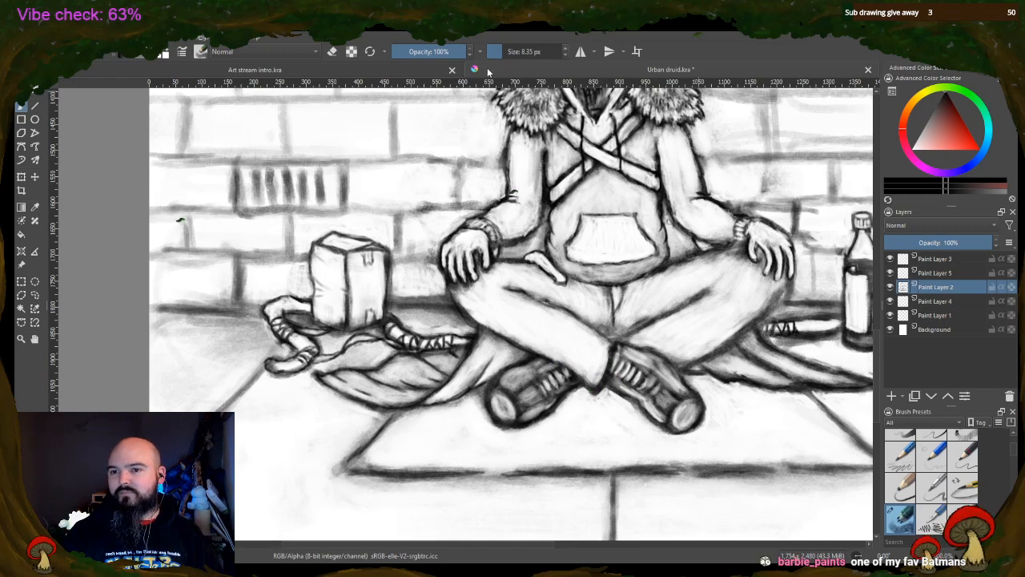
left_click(334, 52)
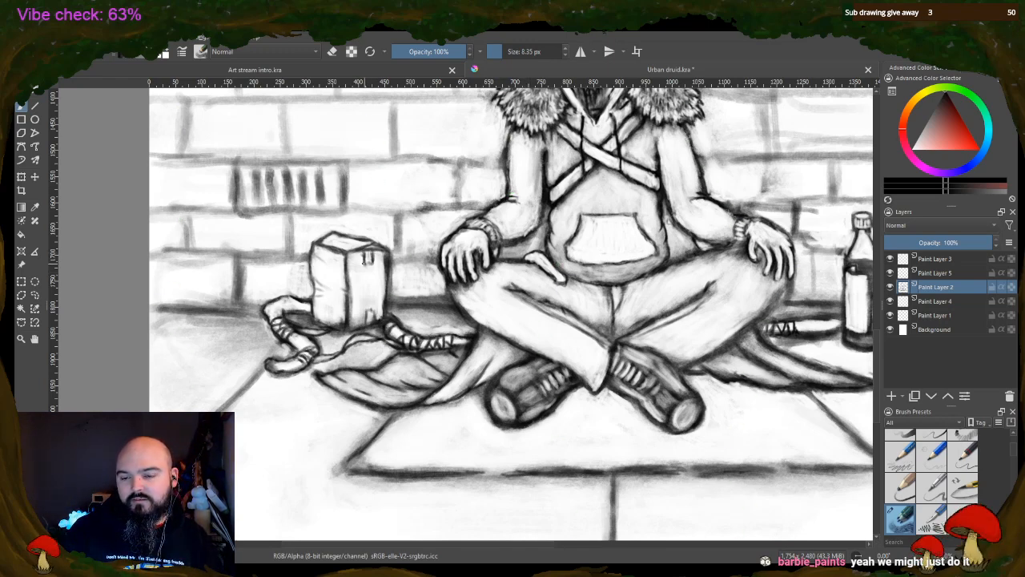
Reduce the brush to 3.18 px and sharpen the upper and lower tape marks on the front of the box
scroll(375, 260, "up", 3)
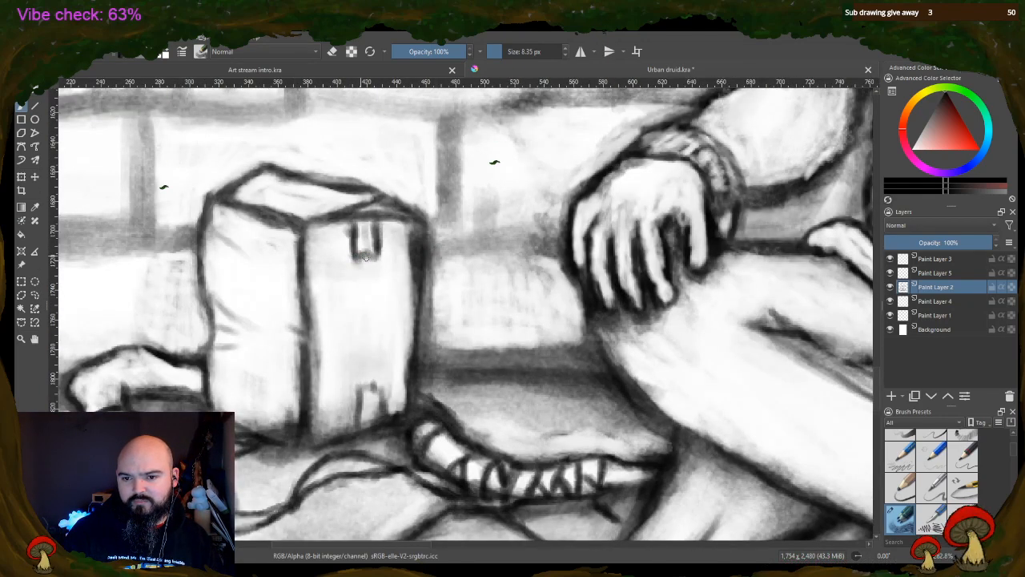
left_click(497, 53)
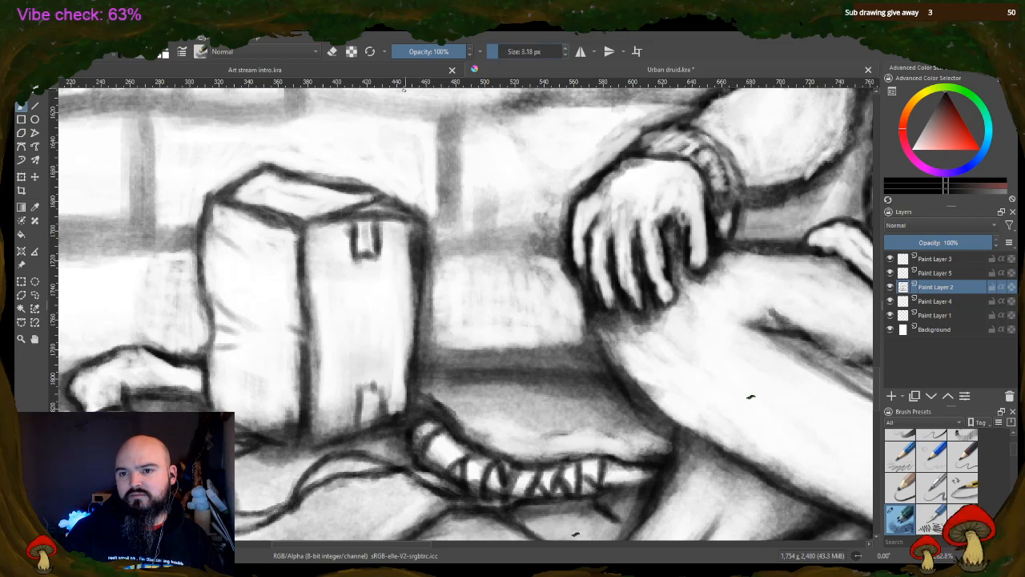
left_click(334, 51)
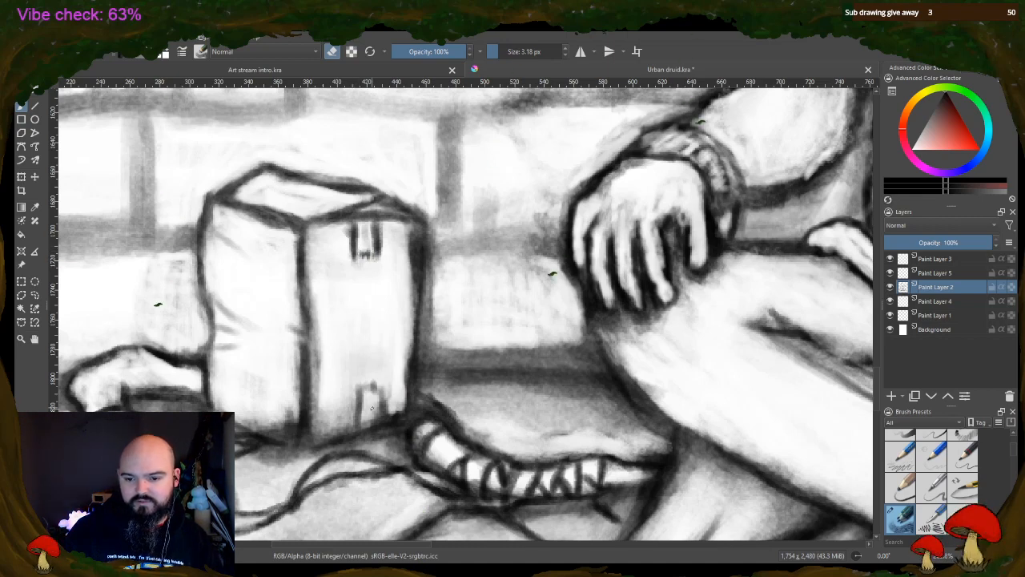
left_click(333, 51)
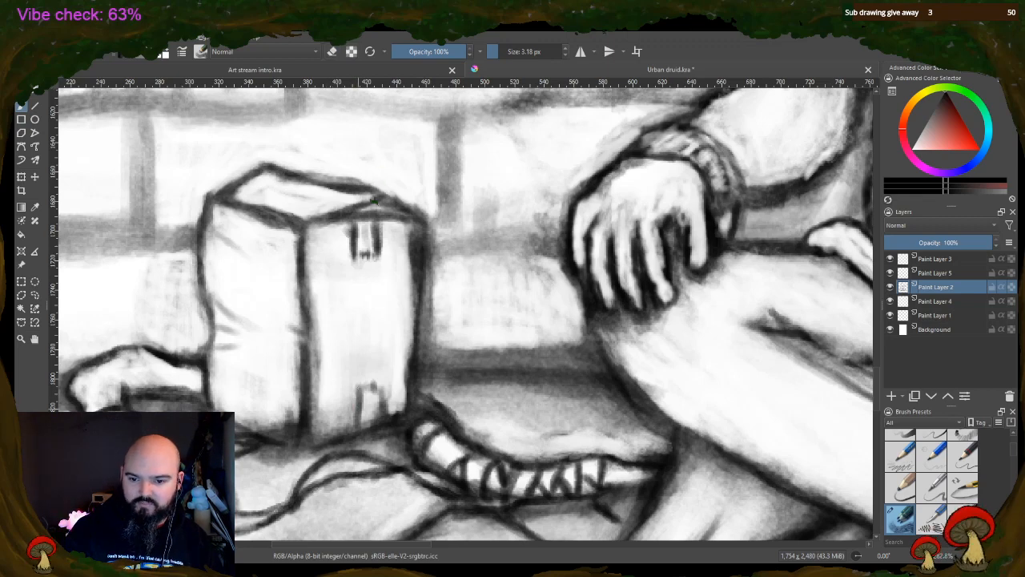
mouse_move(358, 391)
left_mouse_down()
mouse_move(360, 416)
mouse_move(381, 399)
mouse_move(384, 411)
left_mouse_up()
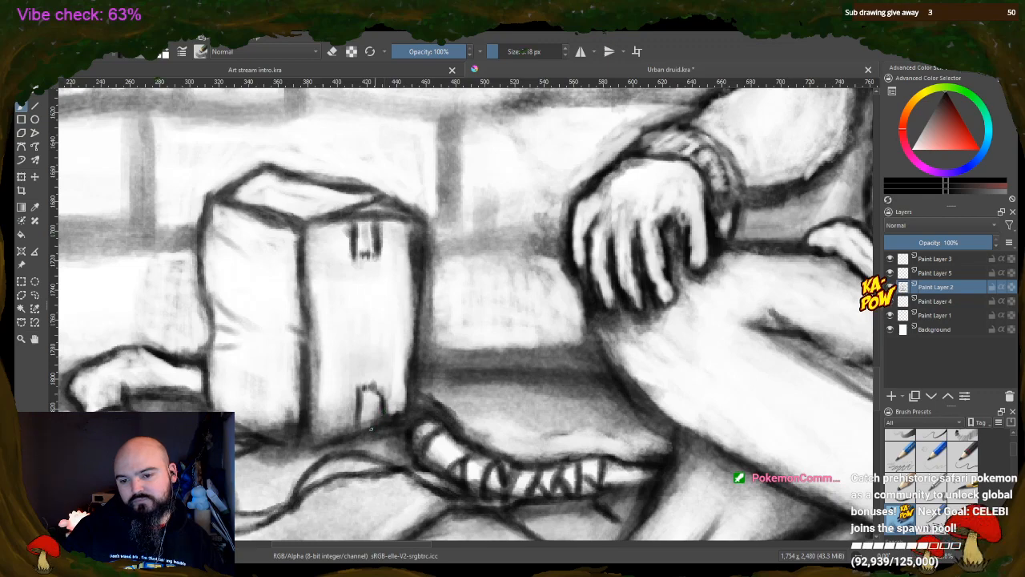
Set the brush to 4.74 px and refine the box's edges and tape, cleaning up the thick outlines with the eraser
scroll(548, 278, "down", 3)
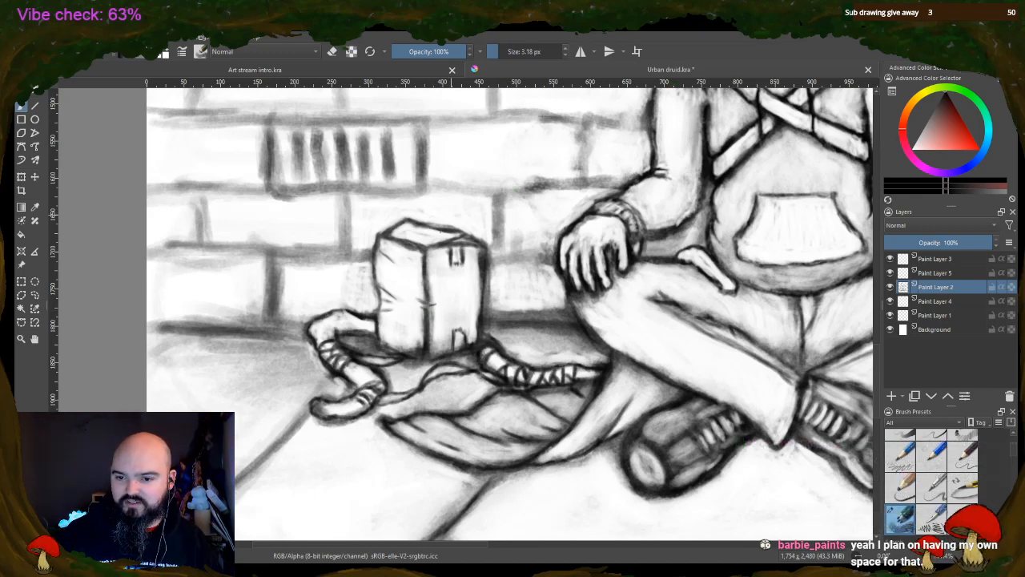
left_click(500, 52)
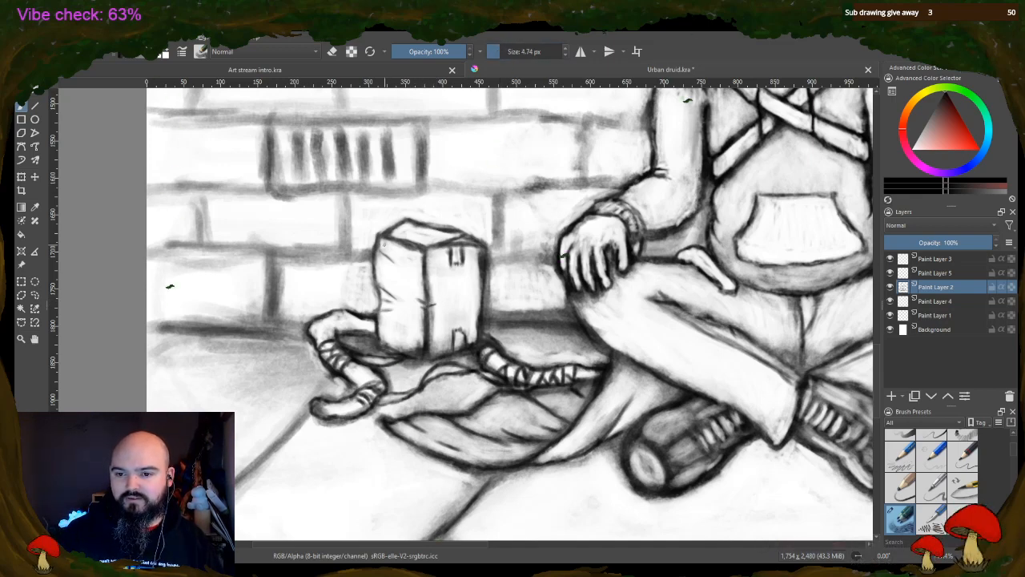
left_click(333, 51)
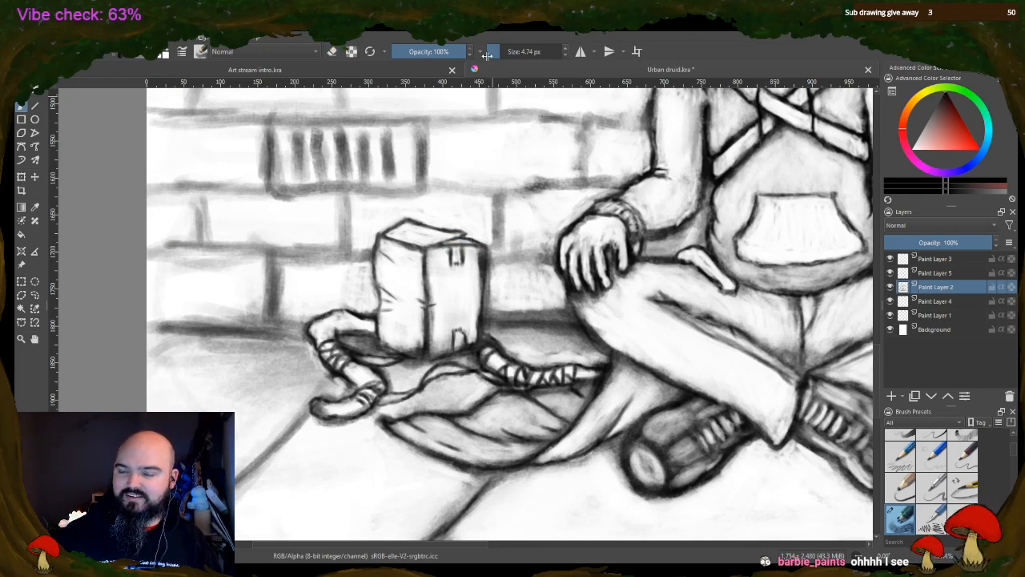
key("e")
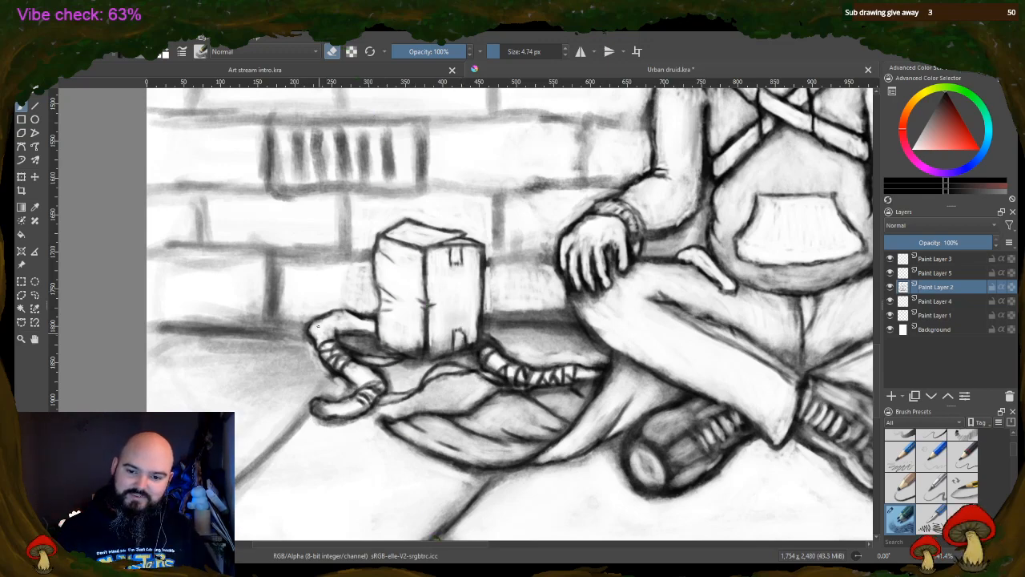
Lighten the beanie's crown and clean up its outline above the ribbed band with the 4.74 px eraser
scroll(247, 312, "down", 2)
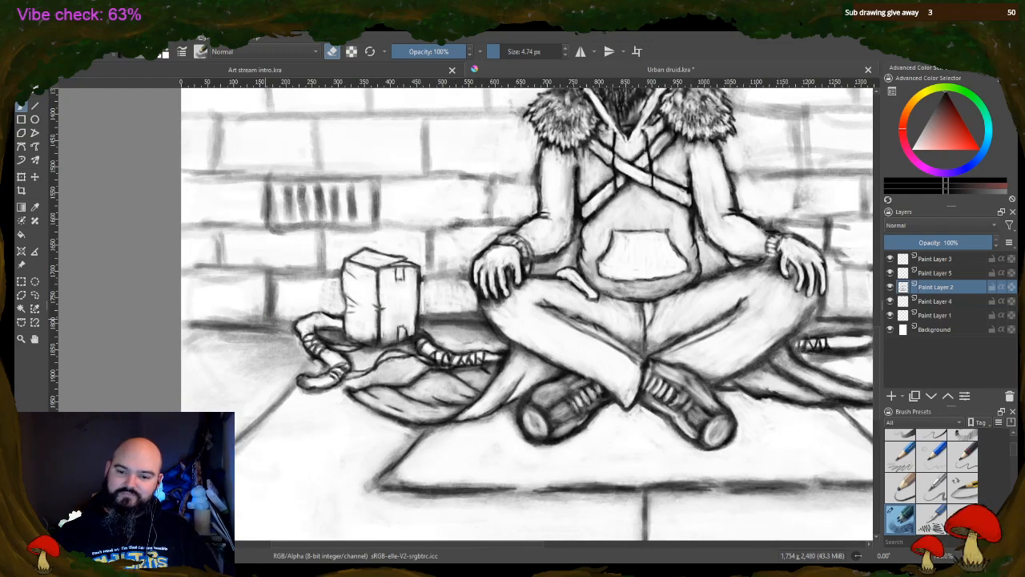
scroll(536, 224, "down", 1)
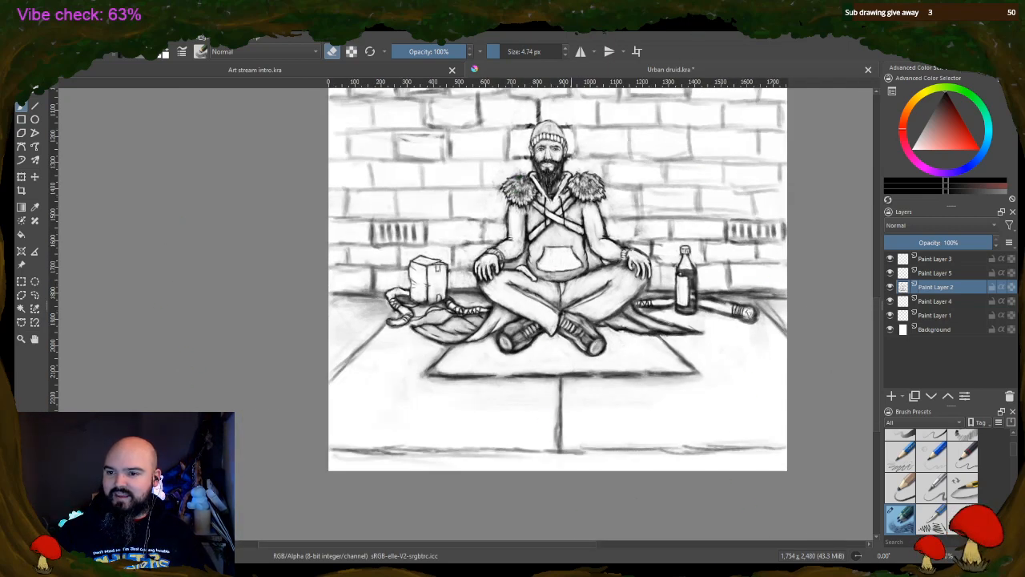
left_click_drag(874, 305, 871, 269)
scroll(553, 313, "up", 4)
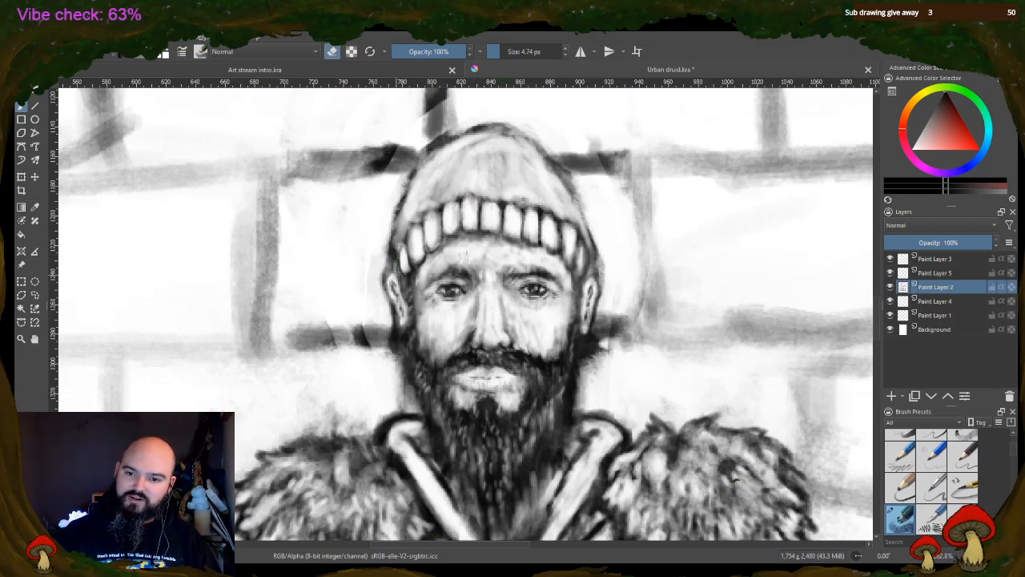
mouse_move(397, 258)
left_mouse_down()
mouse_move(395, 273)
mouse_move(396, 259)
left_mouse_up()
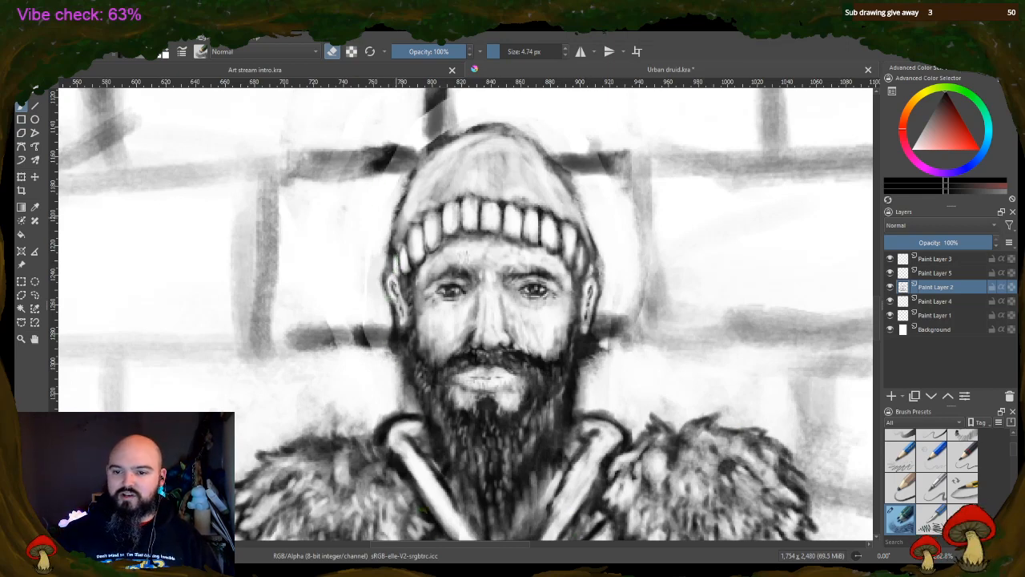
mouse_move(399, 239)
left_mouse_down()
mouse_move(425, 163)
mouse_move(445, 146)
mouse_move(477, 143)
mouse_move(462, 145)
mouse_move(439, 192)
left_mouse_up()
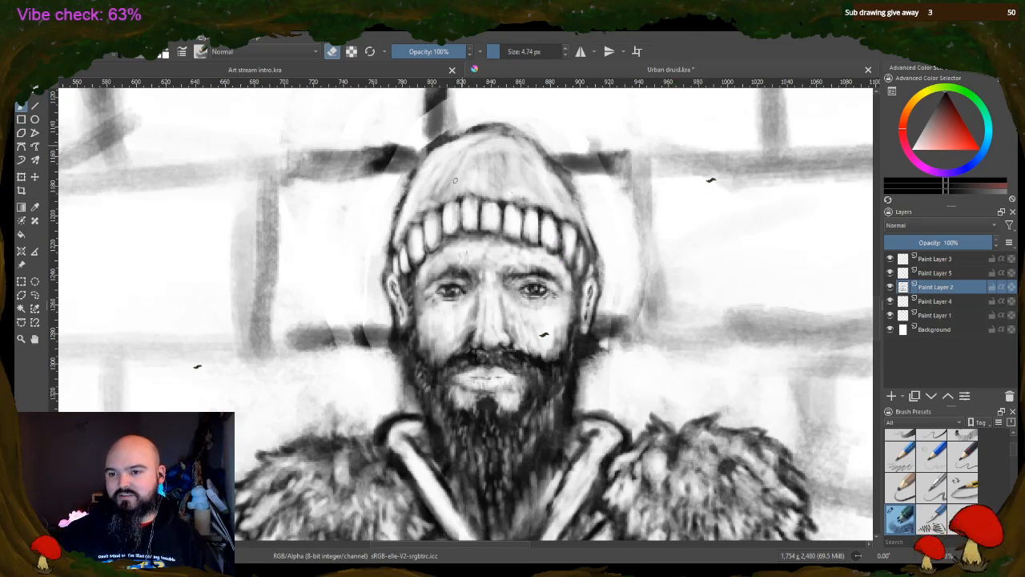
mouse_move(476, 153)
left_mouse_down()
mouse_move(455, 186)
mouse_move(492, 131)
mouse_move(561, 181)
mouse_move(572, 207)
left_mouse_up()
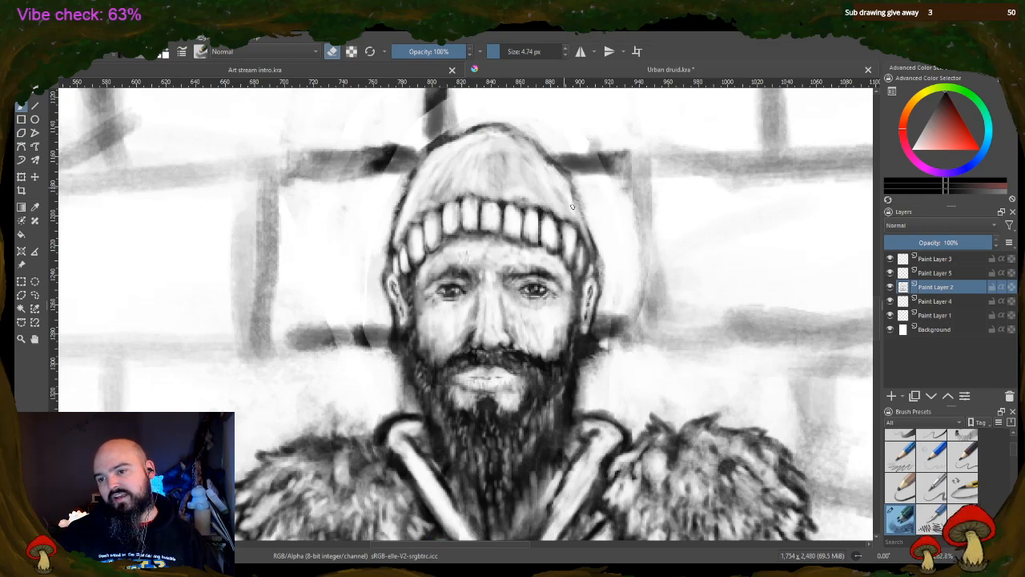
mouse_move(549, 169)
left_mouse_down()
mouse_move(520, 138)
mouse_move(483, 131)
mouse_move(532, 173)
mouse_move(513, 178)
mouse_move(502, 162)
mouse_move(495, 185)
mouse_move(484, 165)
mouse_move(513, 189)
mouse_move(469, 183)
mouse_move(436, 199)
mouse_move(439, 178)
left_mouse_up()
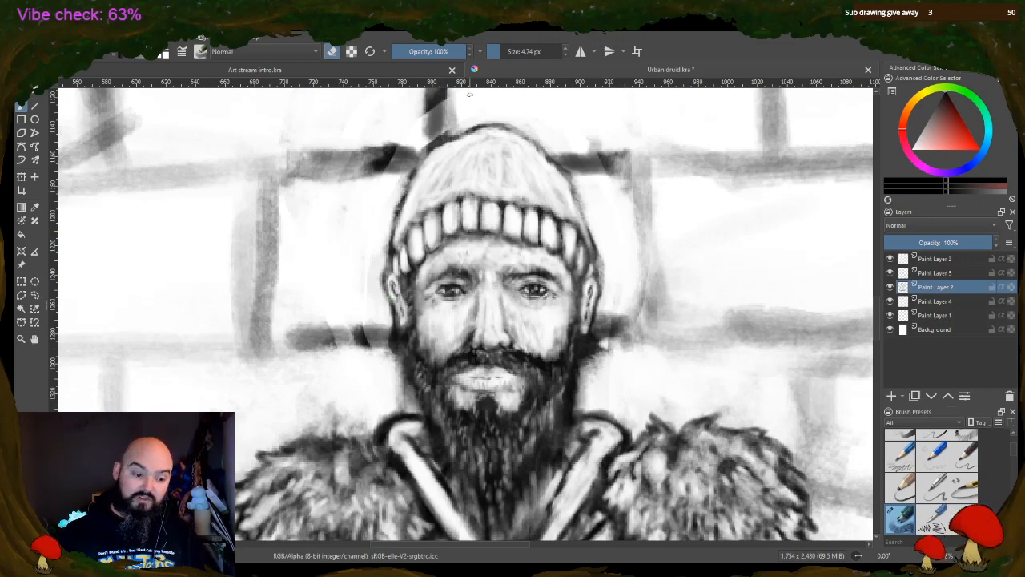
Return the 4.74 px brush to painting for detailing the man's face around the eyes
key("plus")
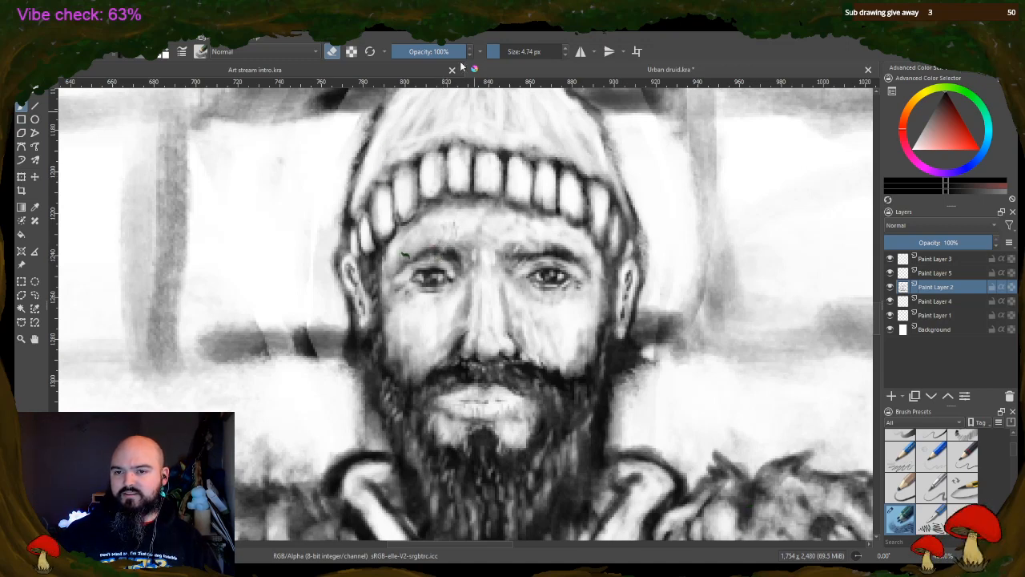
key("e")
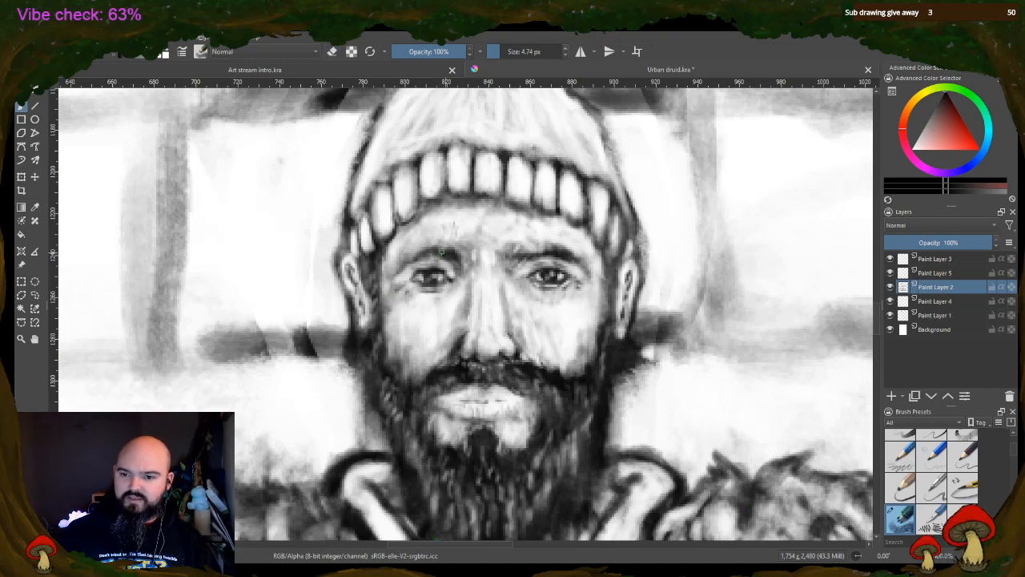
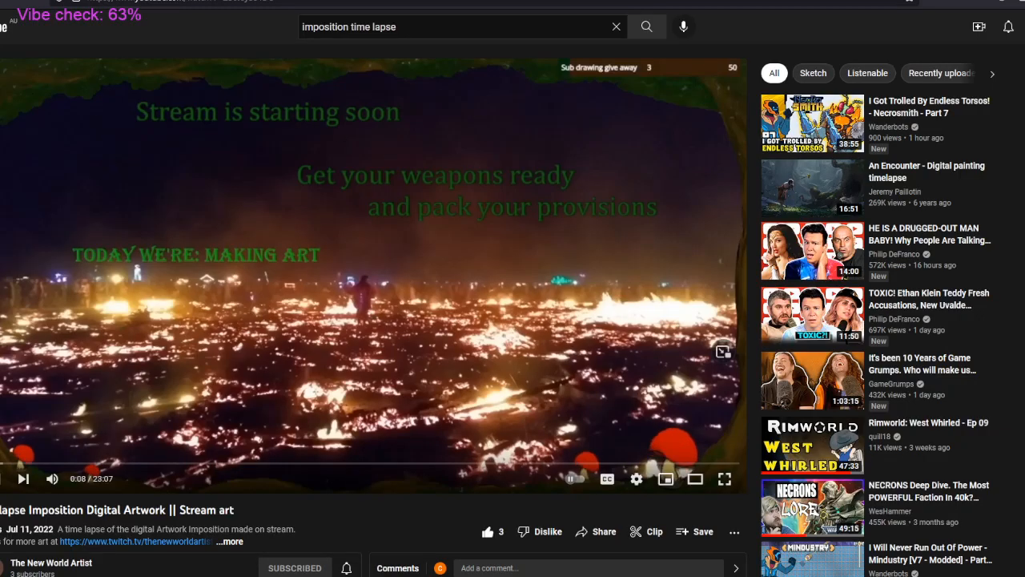
Play the Imposition time-lapse video full screen and skip forward to about 5:10, 8:37 and 12:04
left_click(724, 478)
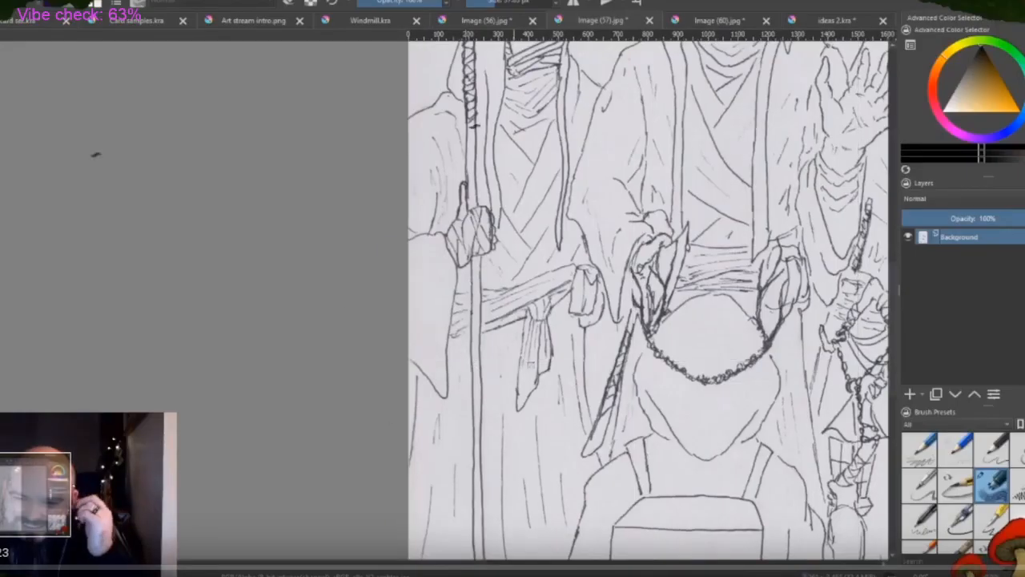
left_click(26, 569)
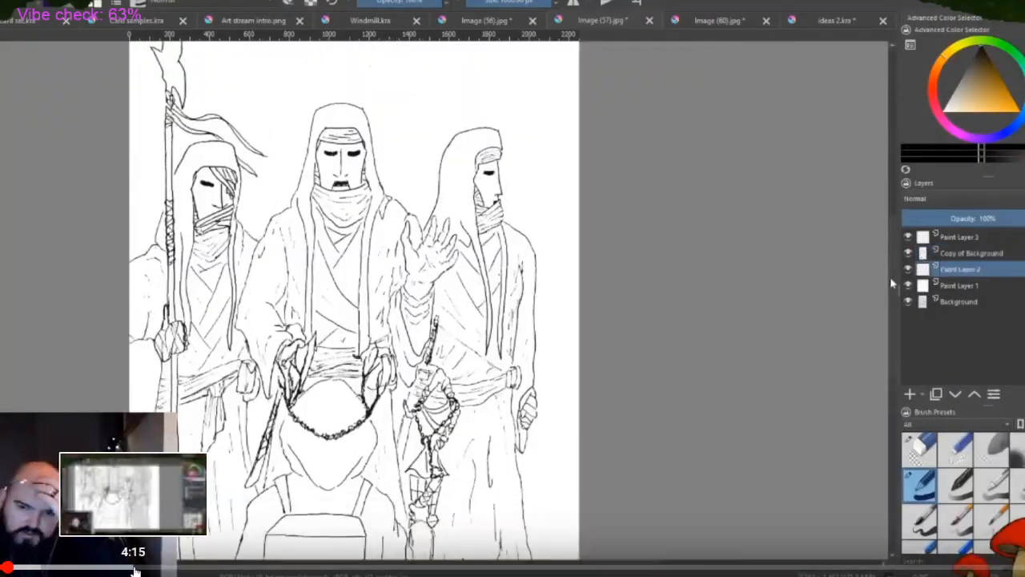
left_click(178, 570)
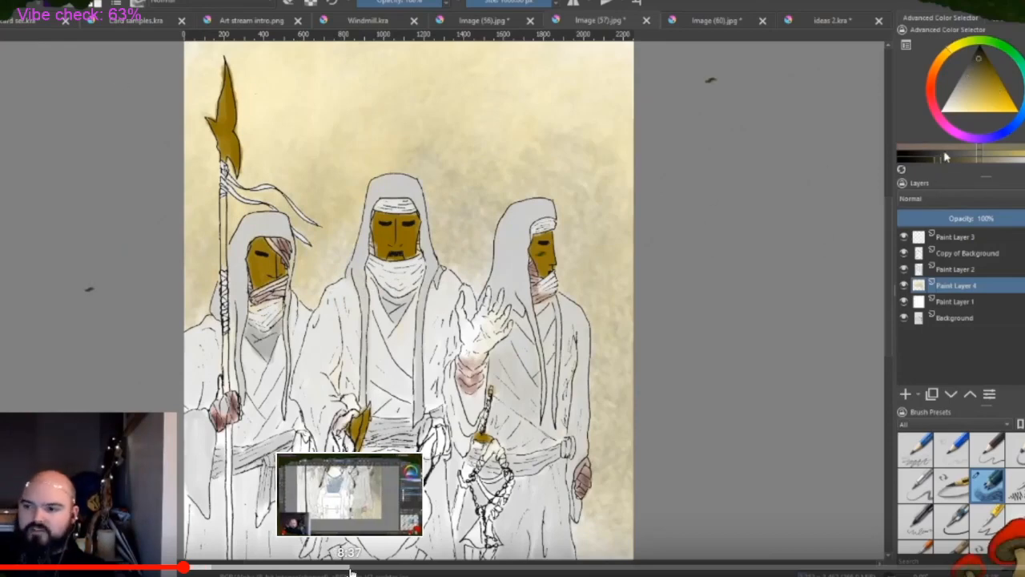
left_click(351, 571)
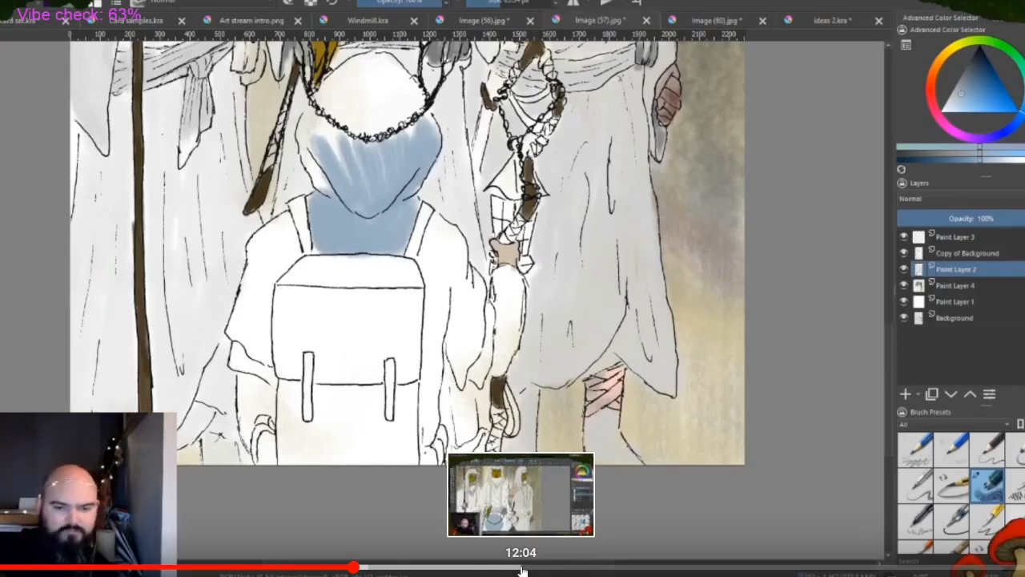
left_click(522, 571)
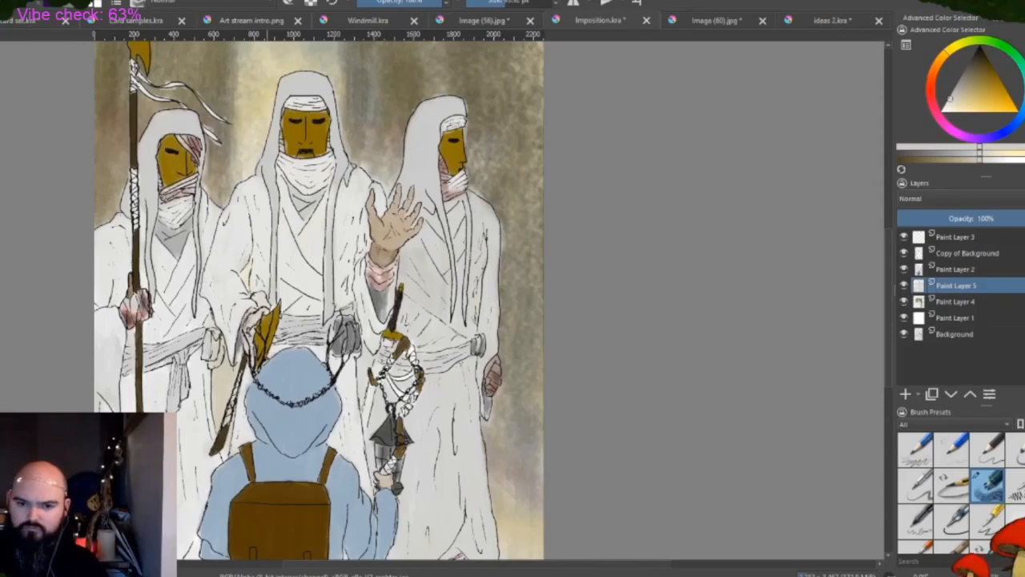
Merge Paint Layer 2 into Paint Layer 5 directly beneath it in the robed-figures painting
scroll(369, 472, "down", 2)
scroll(342, 537, "up", 2)
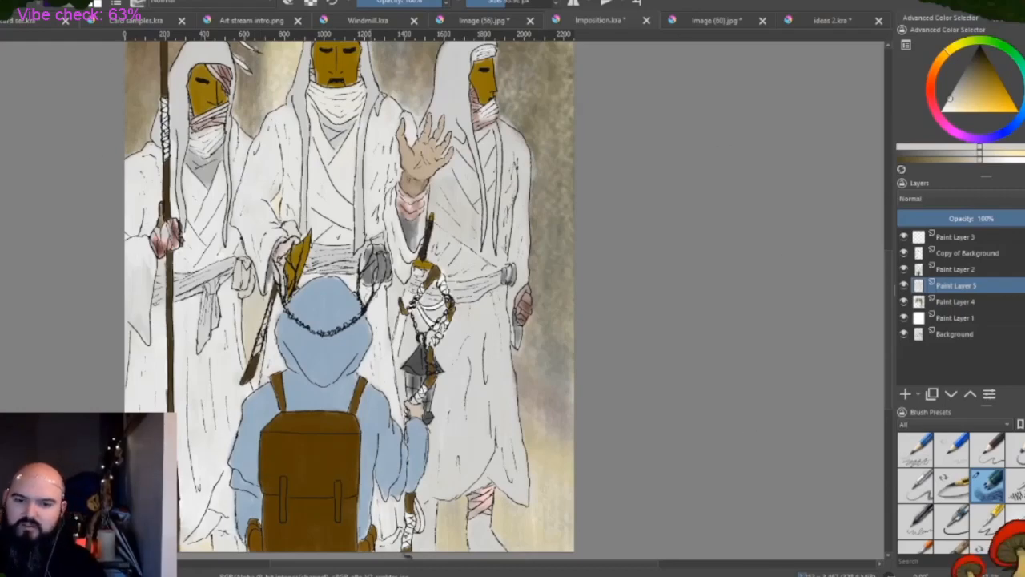
scroll(889, 324, "up", 3)
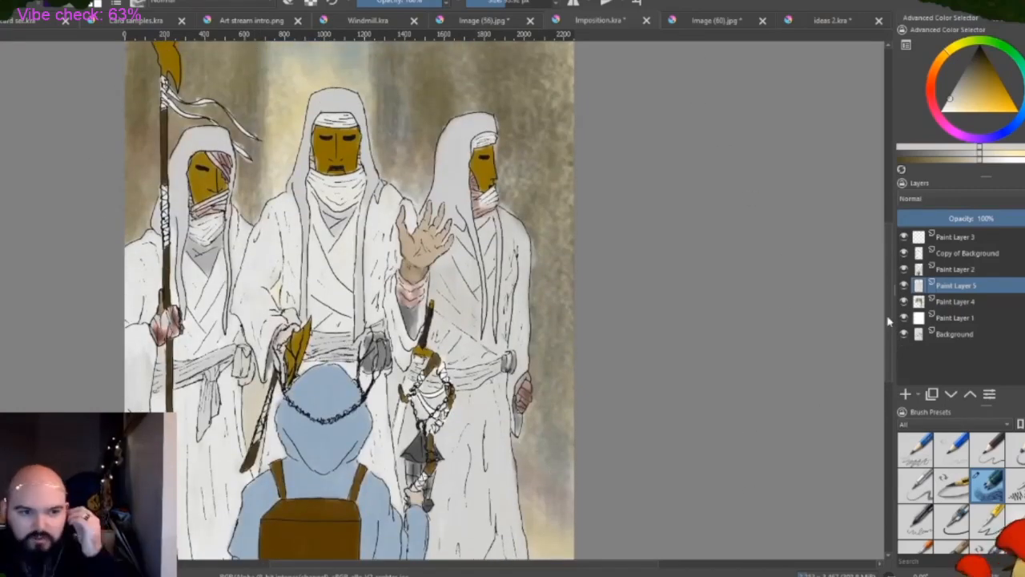
scroll(346, 183, "up", 2)
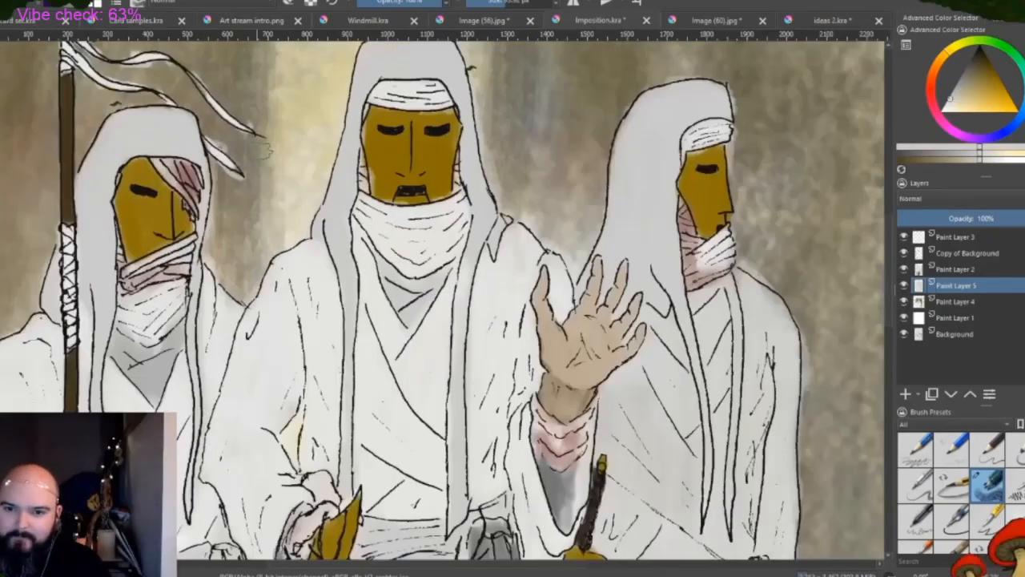
left_click(956, 272)
key("ctrl+e")
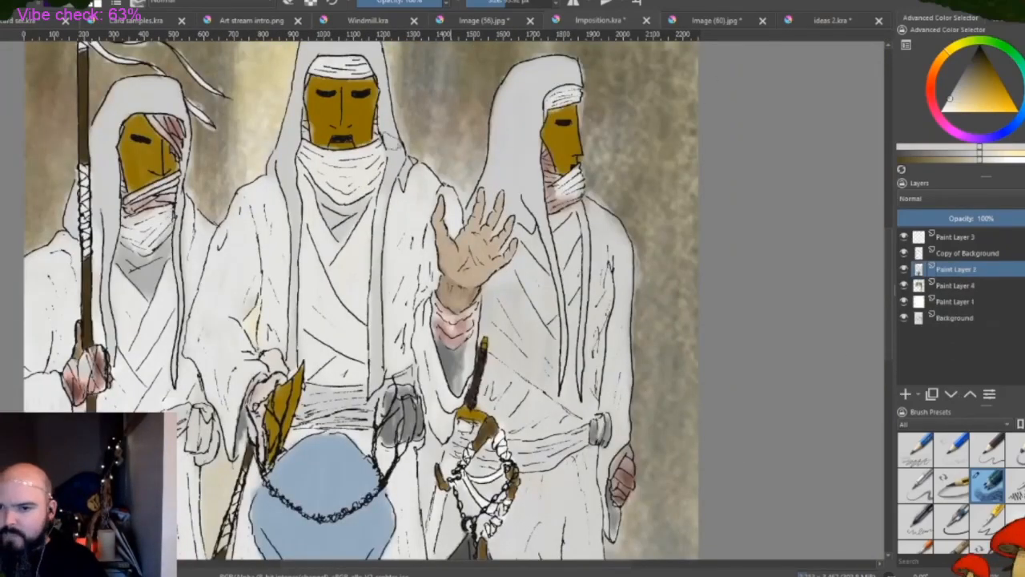
Touch up the central figure's face with sampled ochre and its mouth with sampled black
scroll(315, 144, "up", 2)
left_click_drag(887, 296, 885, 275)
left_click_drag(563, 198, 556, 193)
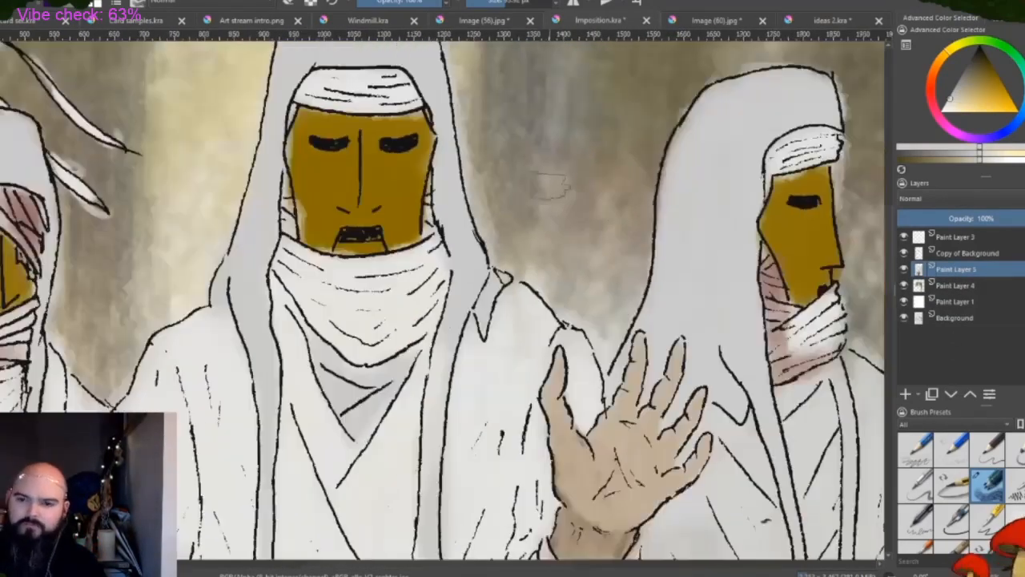
left_click(322, 172, "ctrl")
left_click_drag(353, 77, 312, 77)
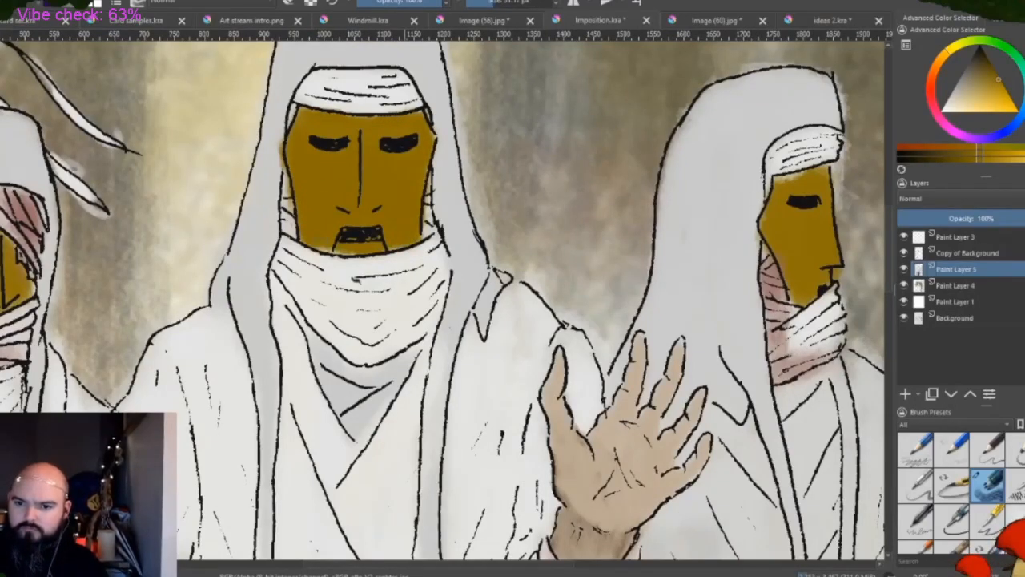
left_click(335, 143, "ctrl")
left_click_drag(352, 234, 370, 234)
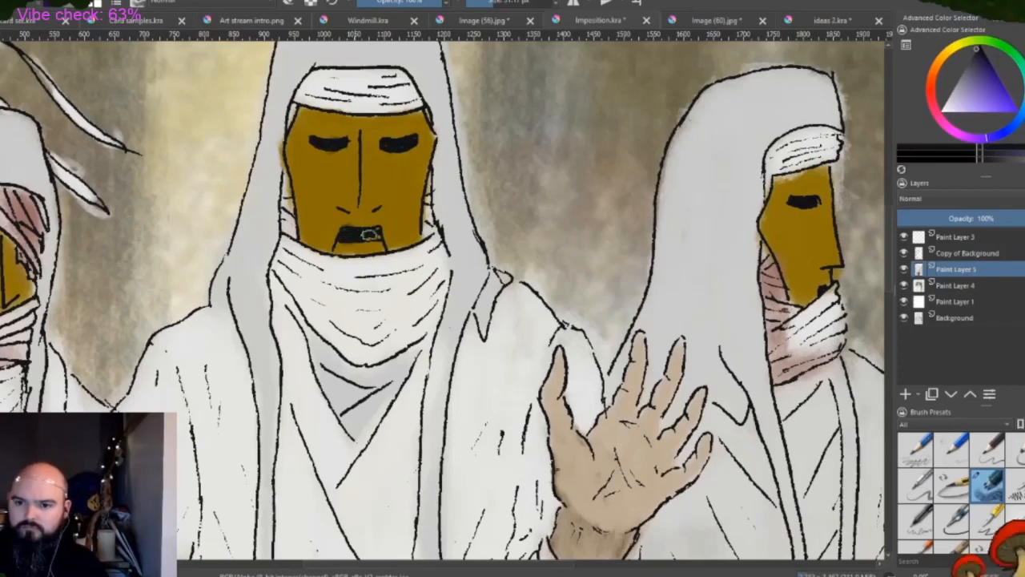
left_click(362, 205, "ctrl")
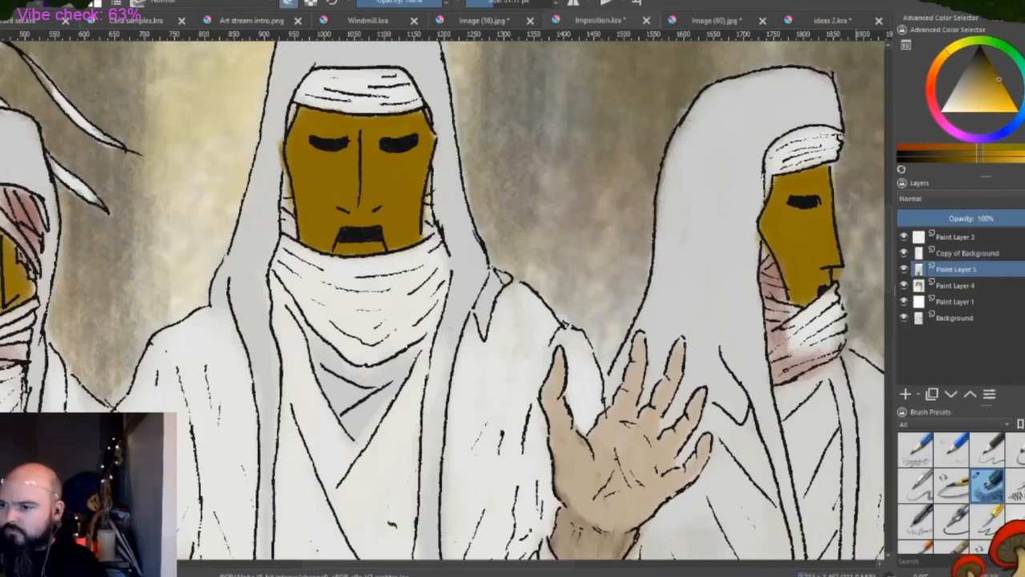
Sample light greys from the robes and touch up the left figure's robe, scarf and hood
scroll(762, 336, "down", 2)
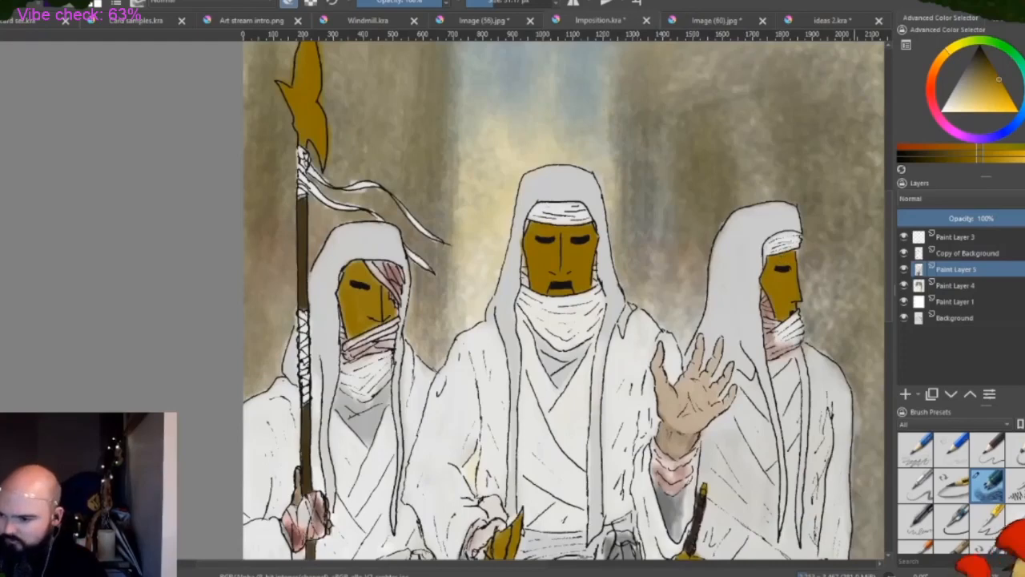
left_click(832, 378, "ctrl")
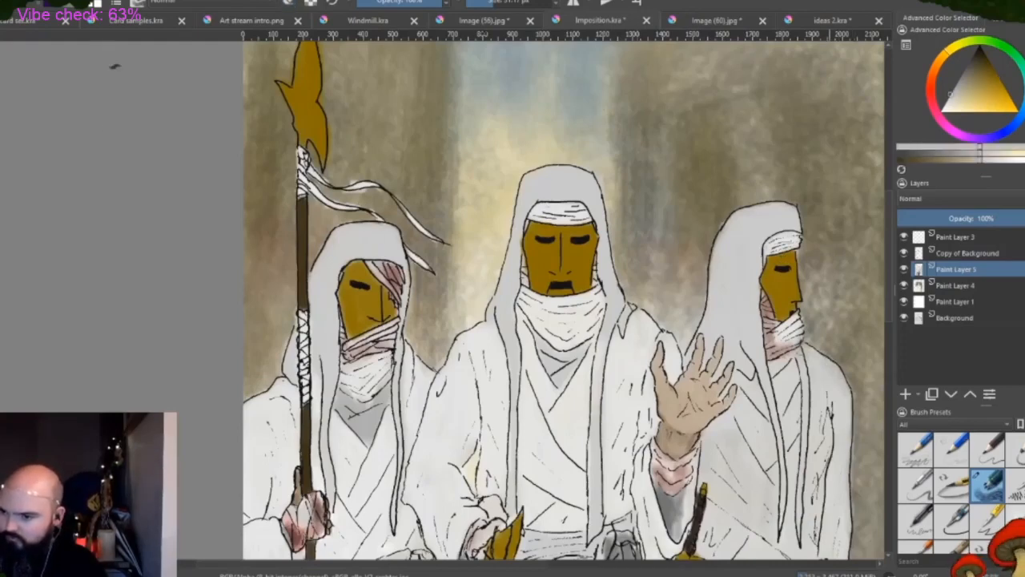
left_click(443, 392, "ctrl")
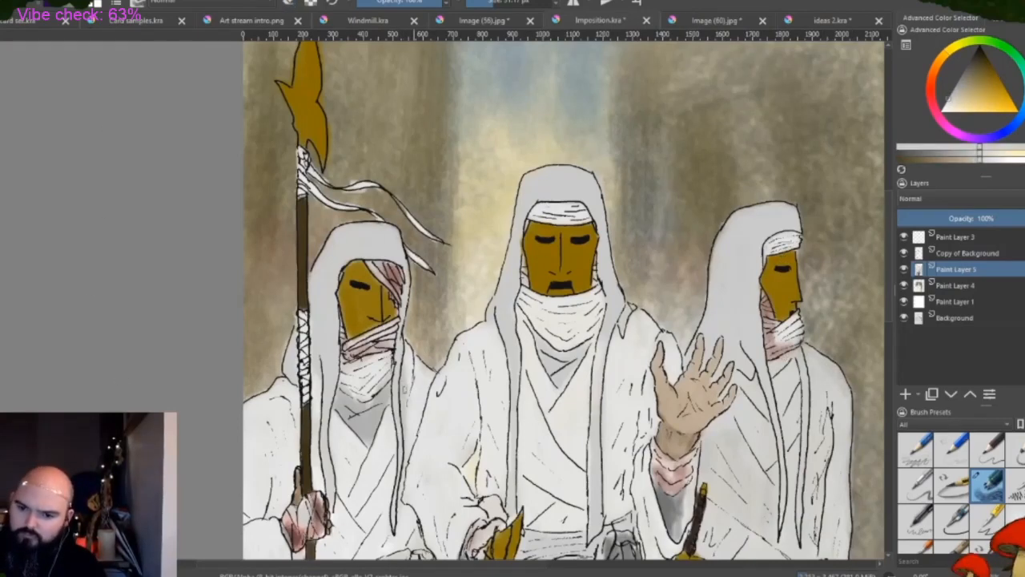
left_click(447, 396, "ctrl")
left_click(381, 403, "ctrl")
left_click(371, 381, "ctrl")
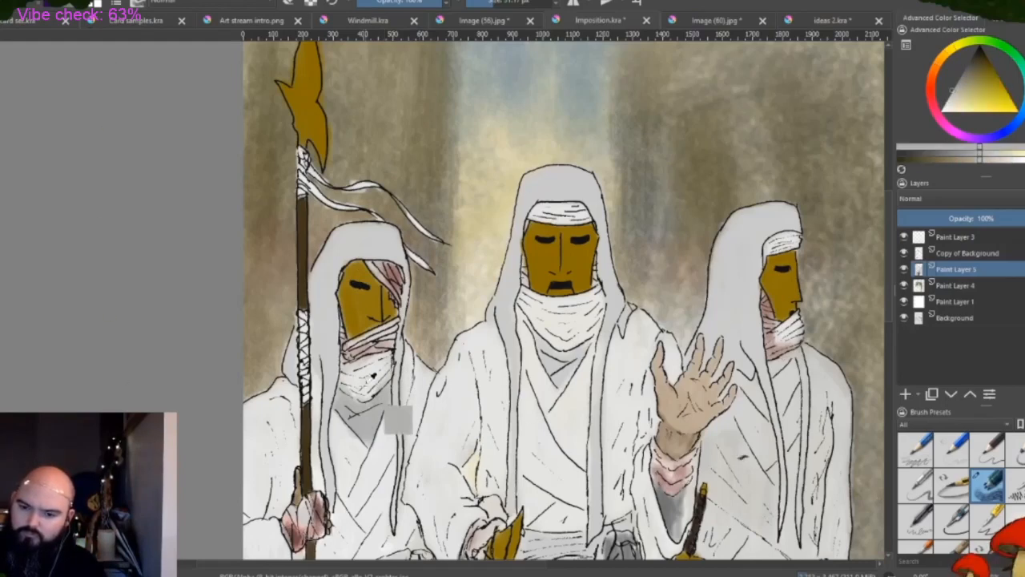
left_click(378, 396, "ctrl")
left_click(355, 252, "ctrl")
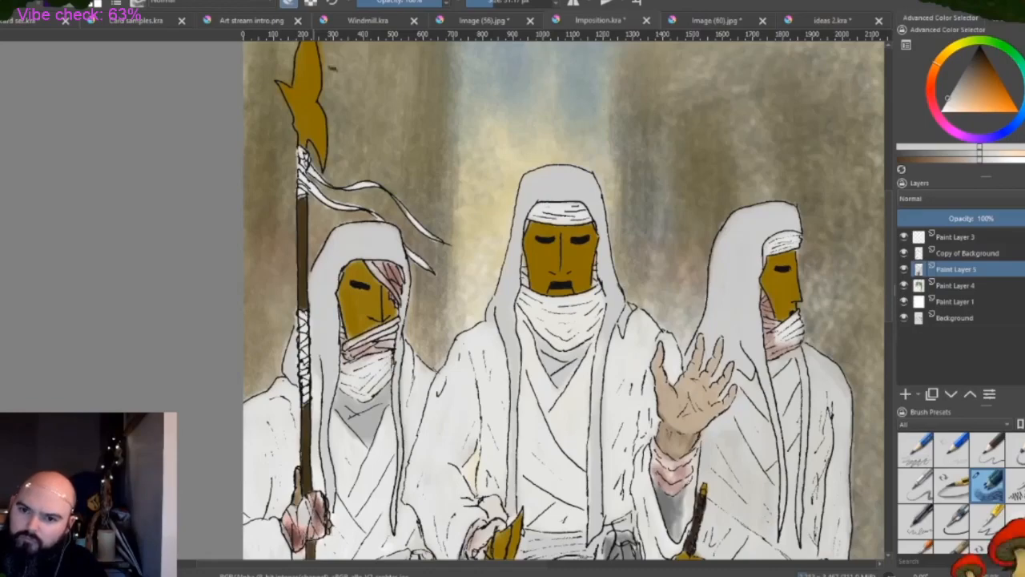
On Paint Layer 3, shade the central figure's face wrappings, raised hand and sleeves with soft low-opacity black
scroll(491, 202, "down", 2)
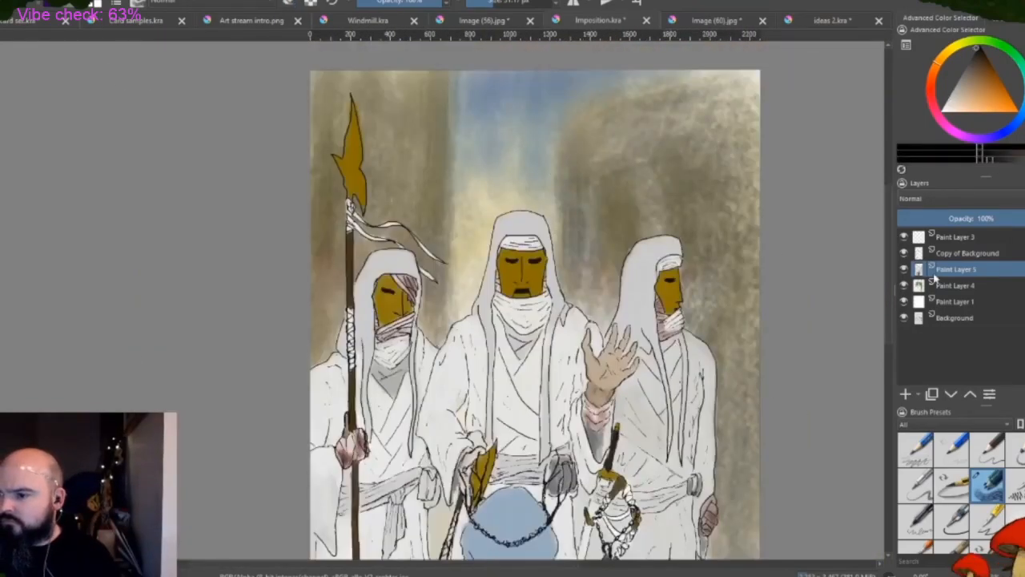
left_click(943, 238)
scroll(501, 429, "up", 2)
mouse_move(501, 261)
left_mouse_down()
mouse_move(507, 277)
mouse_move(560, 292)
left_mouse_up()
left_click_drag(492, 210, 496, 238)
left_click_drag(513, 159, 544, 145)
left_click_drag(509, 263, 532, 279)
left_click_drag(625, 423, 649, 468)
left_click_drag(630, 397, 658, 424)
left_click_drag(635, 381, 680, 348)
left_click_drag(442, 346, 430, 401)
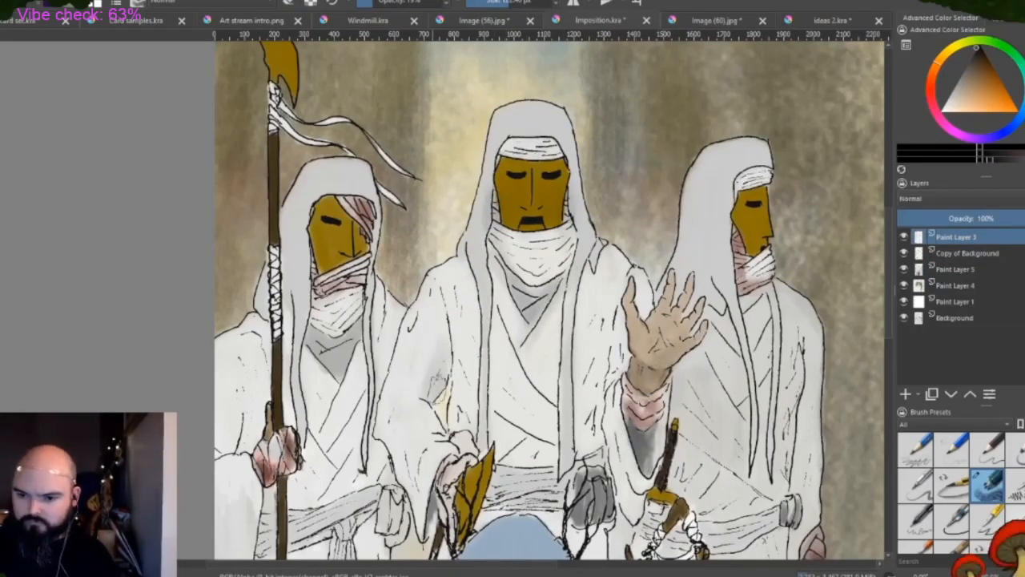
Add soft shadows across the central figure's chest folds, hanging sleeve and lower robe
left_click_drag(381, 430, 426, 510)
left_click_drag(492, 375, 529, 435)
left_click_drag(524, 358, 541, 387)
left_click_drag(524, 452, 500, 468)
mouse_move(597, 428)
left_mouse_down()
mouse_move(609, 465)
mouse_move(568, 517)
left_mouse_up()
mouse_move(559, 497)
left_mouse_down()
mouse_move(527, 509)
mouse_move(569, 500)
left_mouse_up()
Shade the left figure's robe folds beside the spear and deepen the central figure's sleeve shadows
mouse_move(373, 495)
left_mouse_down()
mouse_move(292, 520)
mouse_move(275, 483)
left_mouse_up()
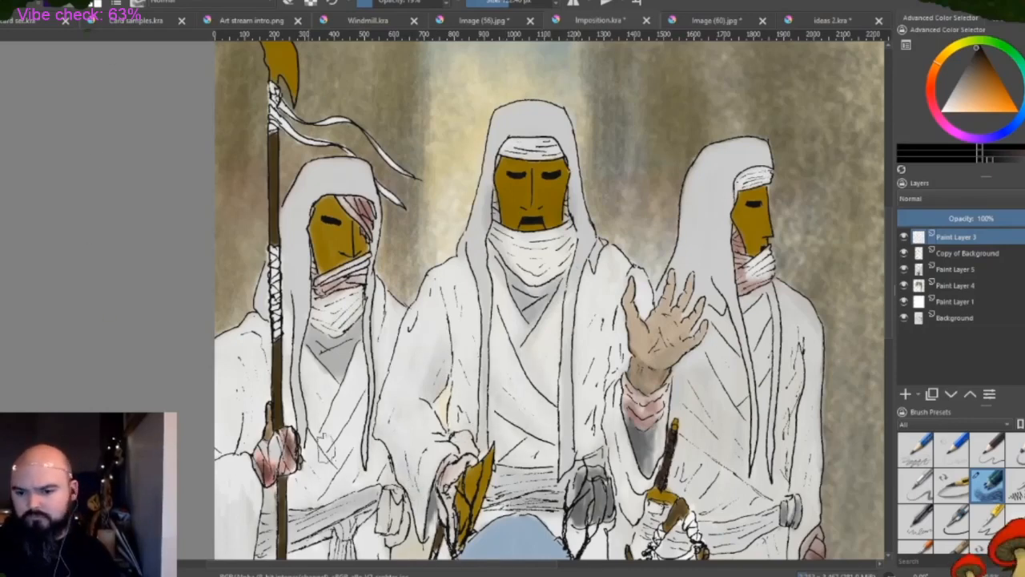
left_click_drag(326, 447, 349, 474)
left_click_drag(317, 461, 326, 389)
mouse_move(591, 433)
left_mouse_down()
mouse_move(607, 342)
mouse_move(627, 531)
left_mouse_up()
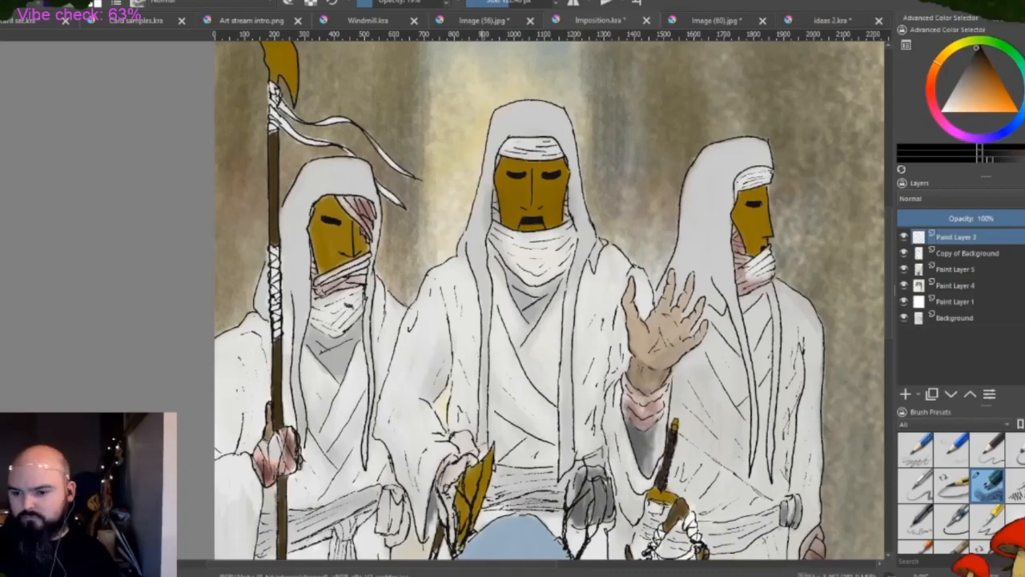
left_click_drag(430, 482, 430, 536)
Add soft shadows to the right figure's hood and robe and to the left figure's hood edge
scroll(399, 445, "down", 1)
scroll(576, 370, "up", 1)
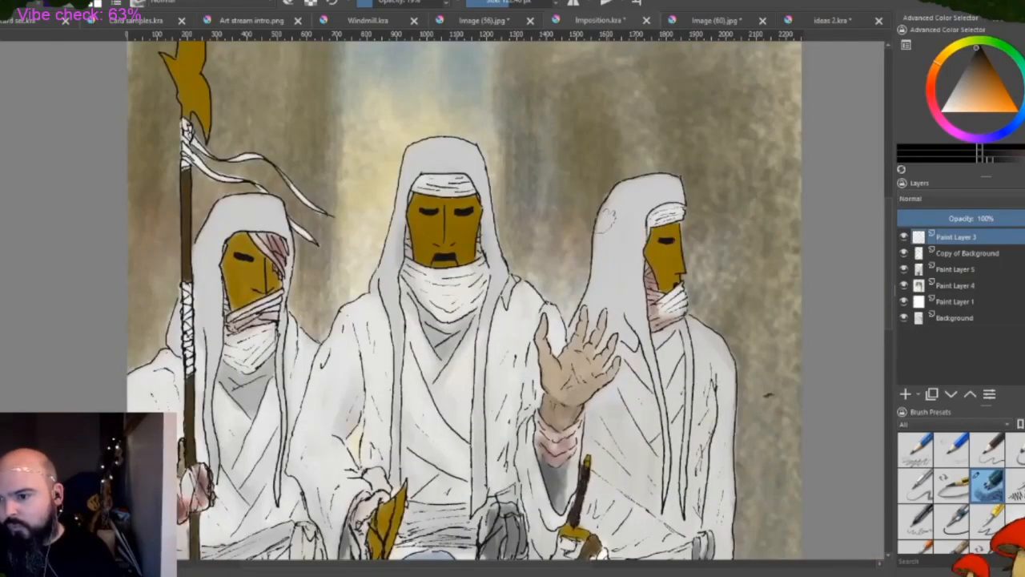
left_click_drag(606, 220, 590, 301)
mouse_move(627, 263)
left_mouse_down()
mouse_move(625, 395)
mouse_move(652, 441)
left_mouse_up()
left_click_drag(613, 512, 693, 521)
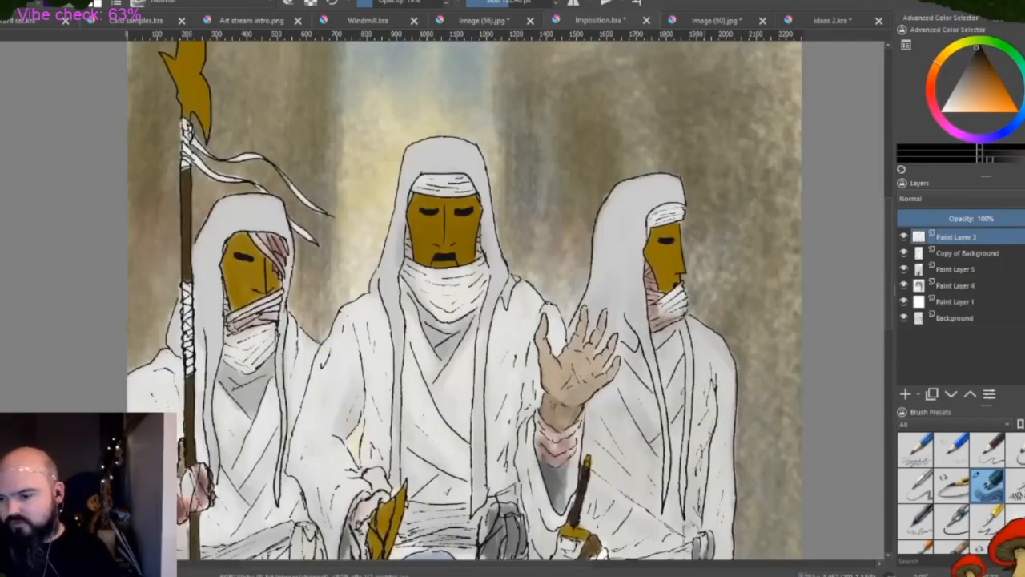
left_click_drag(216, 290, 210, 342)
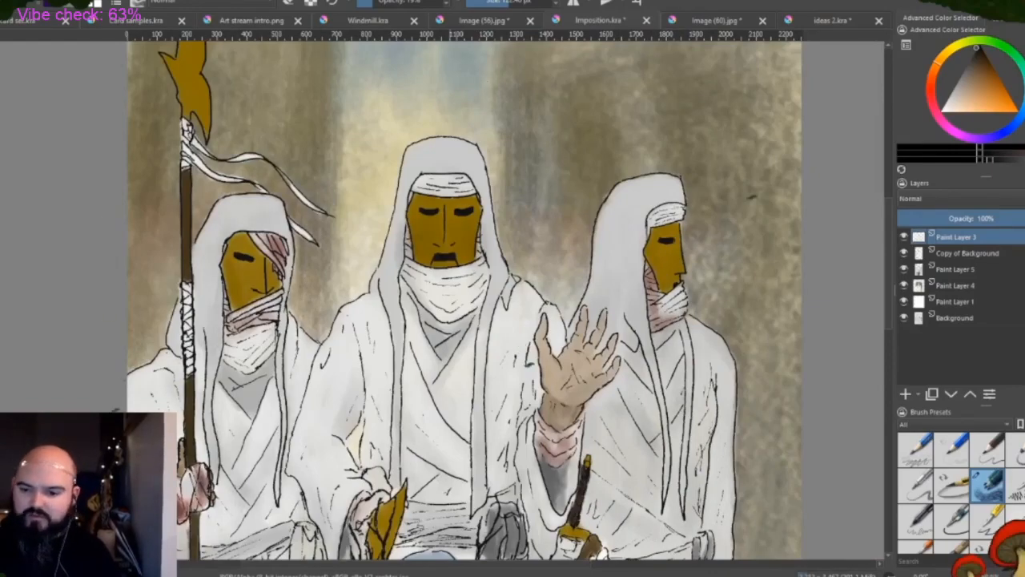
Shade the lower robe folds around the spear shaft and beside the blue-hooded figure
scroll(888, 293, "down", 5)
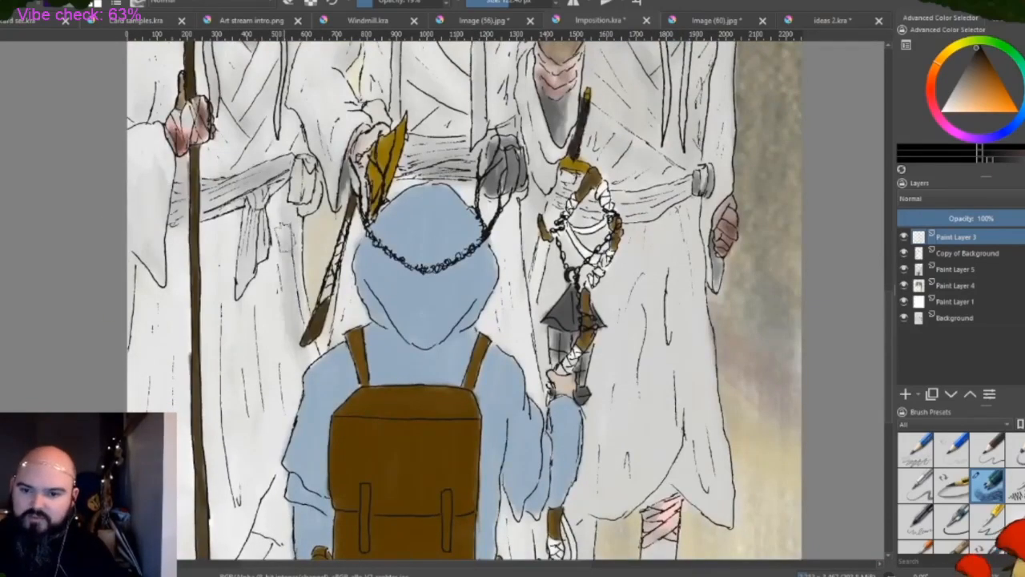
left_click_drag(218, 506, 221, 320)
left_click_drag(255, 464, 276, 312)
mouse_move(175, 413)
left_mouse_down()
mouse_move(174, 292)
mouse_move(136, 400)
left_mouse_up()
mouse_move(152, 228)
left_mouse_down()
mouse_move(160, 282)
mouse_move(184, 225)
mouse_move(209, 357)
mouse_move(208, 466)
left_mouse_up()
left_click_drag(274, 496, 249, 552)
left_click_drag(294, 279, 299, 362)
left_click_drag(323, 328, 357, 250)
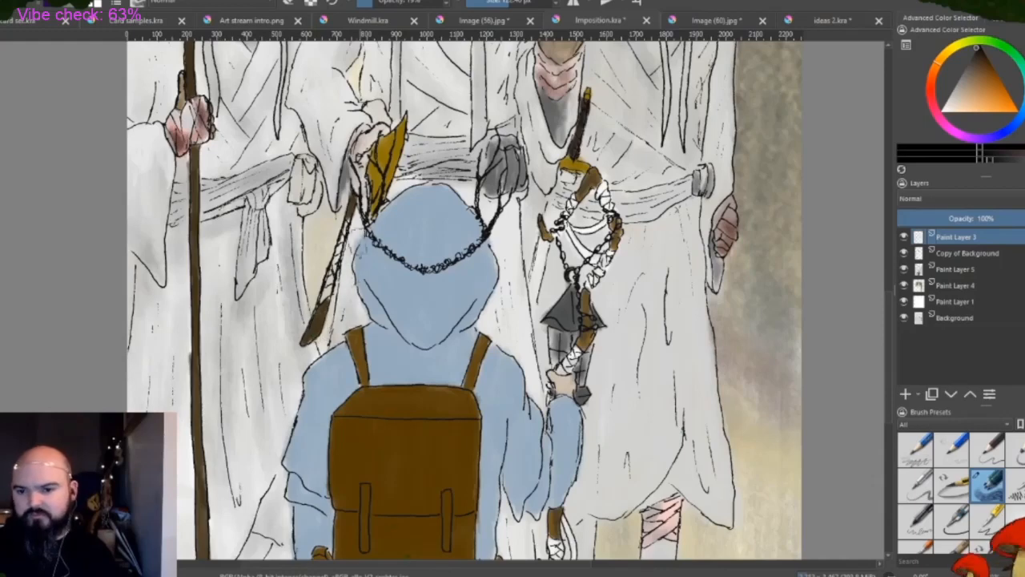
Shade the folds of the blue hood and the neck area above the backpack
left_click_drag(378, 320, 405, 349)
mouse_move(479, 315)
left_mouse_down()
mouse_move(385, 331)
mouse_move(363, 259)
left_mouse_up()
left_click_drag(472, 279, 455, 304)
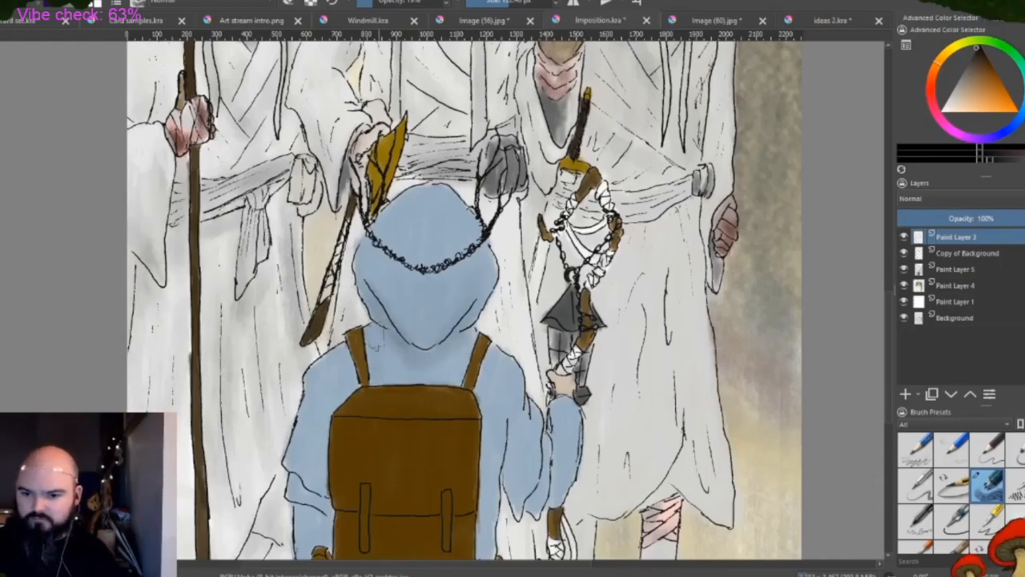
left_click_drag(375, 337, 460, 374)
Shade the blue figure's sleeves, forearm and shoulders, adding shadow around the backpack's upper edge and the lantern
mouse_move(298, 486)
left_mouse_down()
mouse_move(318, 493)
mouse_move(329, 409)
left_mouse_up()
left_click_drag(481, 413, 492, 552)
left_click_drag(509, 425, 532, 506)
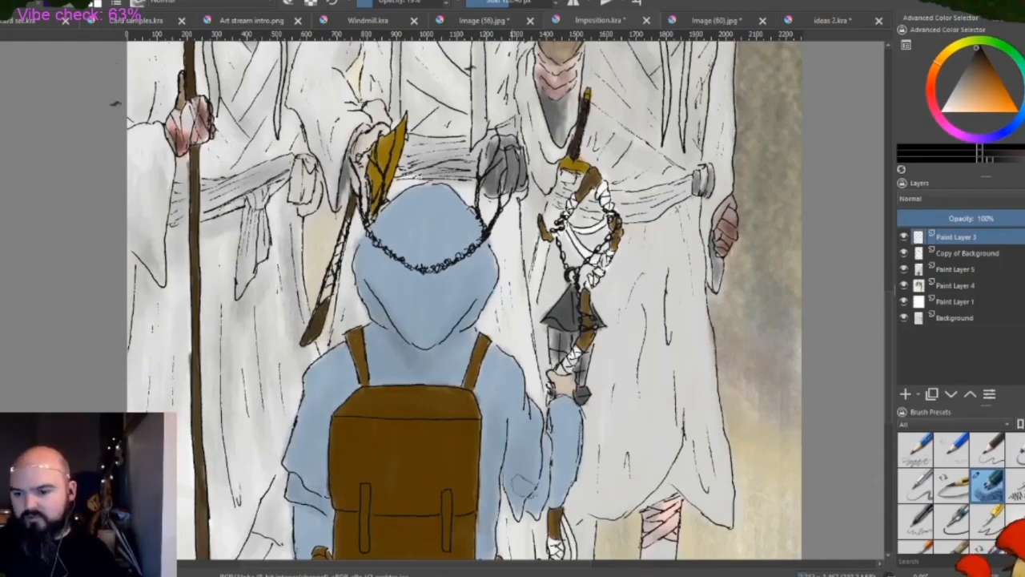
left_click_drag(517, 452, 551, 519)
left_click_drag(551, 451, 573, 496)
left_click_drag(559, 433, 574, 487)
left_click_drag(561, 296, 556, 373)
left_click_drag(423, 370, 386, 369)
left_click_drag(490, 365, 492, 412)
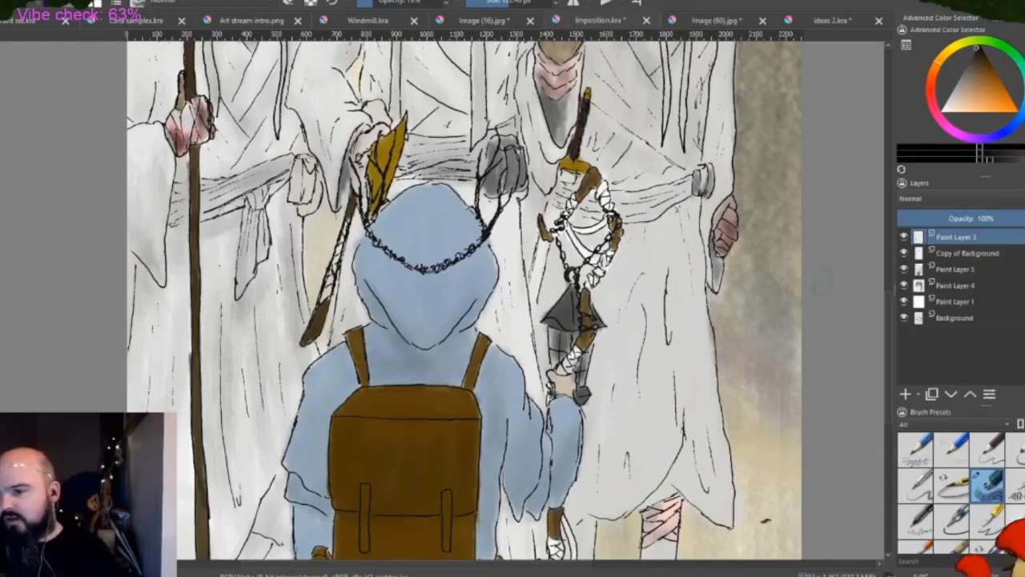
Shade the right figure's lower robe, hem and sash, and darken the cloth around the blue hood
mouse_move(629, 281)
left_mouse_down()
mouse_move(665, 493)
mouse_move(721, 509)
left_mouse_up()
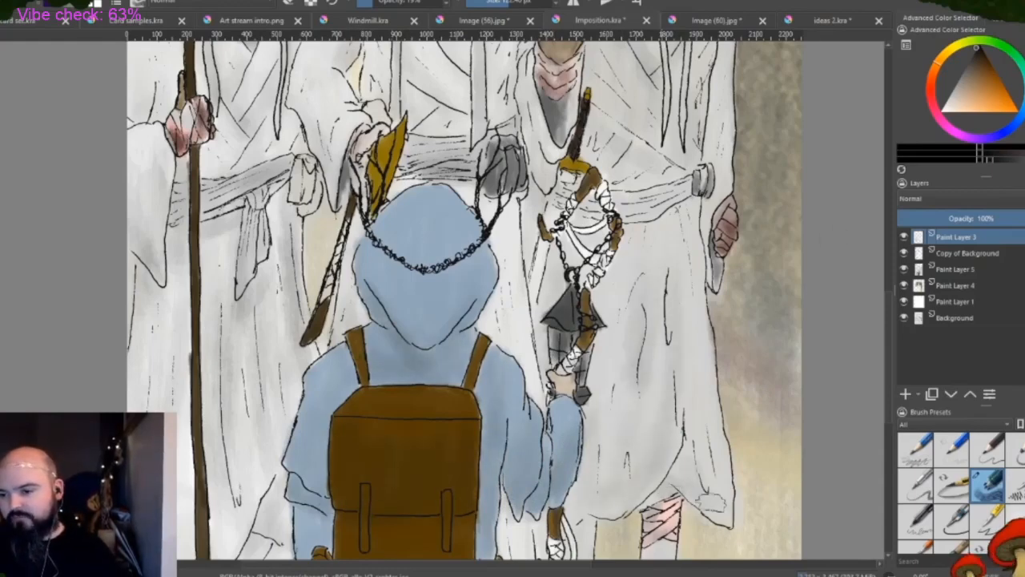
left_click_drag(689, 401, 730, 529)
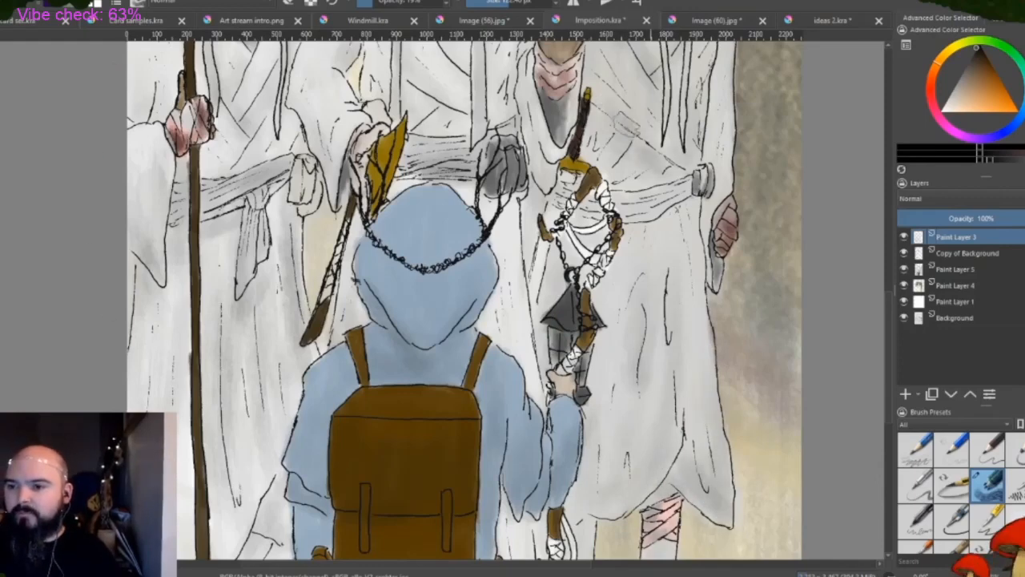
left_click_drag(679, 209, 610, 209)
mouse_move(513, 197)
left_mouse_down()
mouse_move(471, 191)
mouse_move(503, 273)
left_mouse_up()
mouse_move(510, 236)
left_mouse_down()
mouse_move(513, 346)
mouse_move(434, 190)
left_mouse_up()
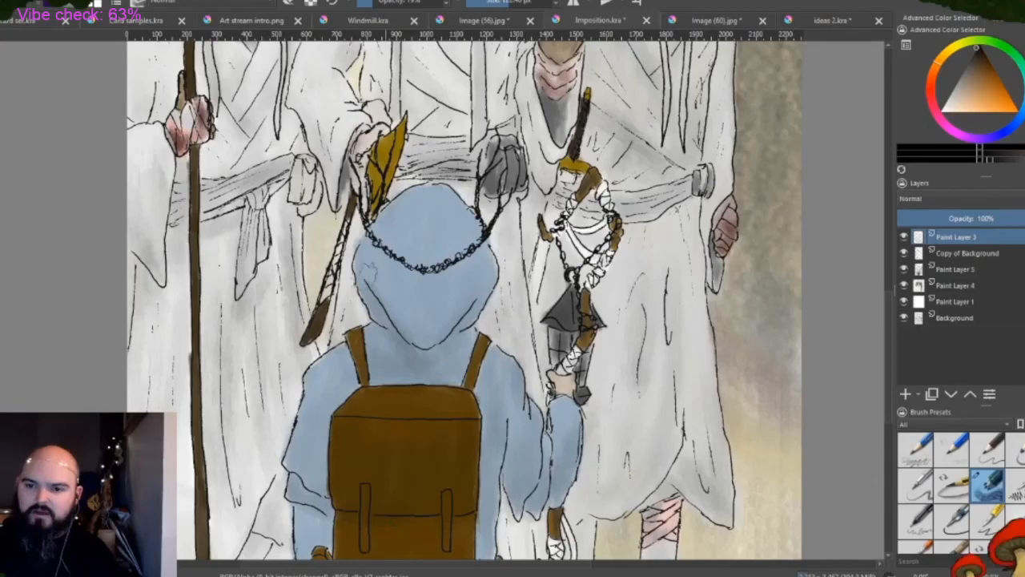
On Paint Layer 5, adjust the brush's opacity and size and paint the right figure's boot dark brown
scroll(365, 392, "down", 5)
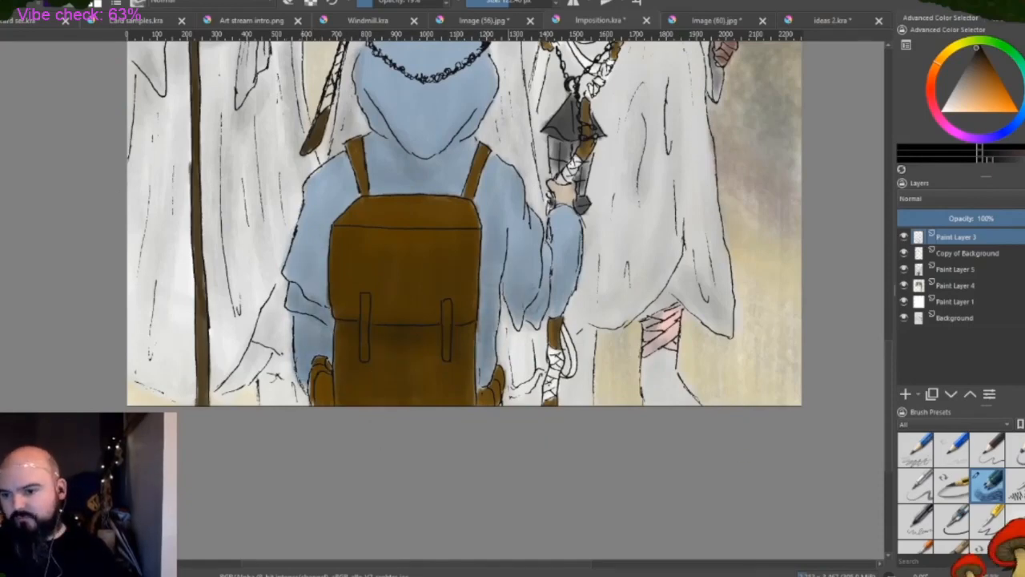
mouse_move(653, 388)
left_mouse_down()
mouse_move(659, 363)
mouse_move(651, 383)
mouse_move(667, 381)
mouse_move(655, 371)
mouse_move(657, 391)
left_mouse_up()
left_click(951, 270)
left_click(987, 69)
left_click(428, 2)
left_click(498, 2)
left_click_drag(645, 314, 674, 300)
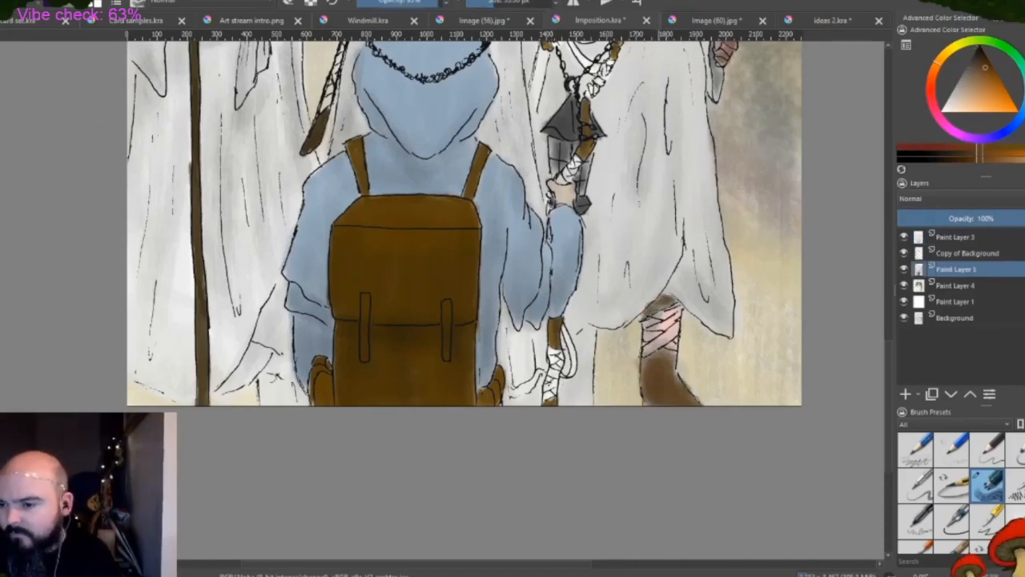
Paint the remaining boots at the robes' hems dark brown and shade the crossed leg wraps on the right figure
mouse_move(573, 399)
left_mouse_down()
mouse_move(585, 328)
mouse_move(590, 400)
mouse_move(562, 397)
left_mouse_up()
mouse_move(264, 395)
left_mouse_down()
mouse_move(280, 388)
mouse_move(293, 398)
mouse_move(279, 399)
left_mouse_up()
mouse_move(673, 352)
left_mouse_down()
mouse_move(670, 372)
mouse_move(654, 359)
mouse_move(647, 382)
mouse_move(687, 399)
left_mouse_up()
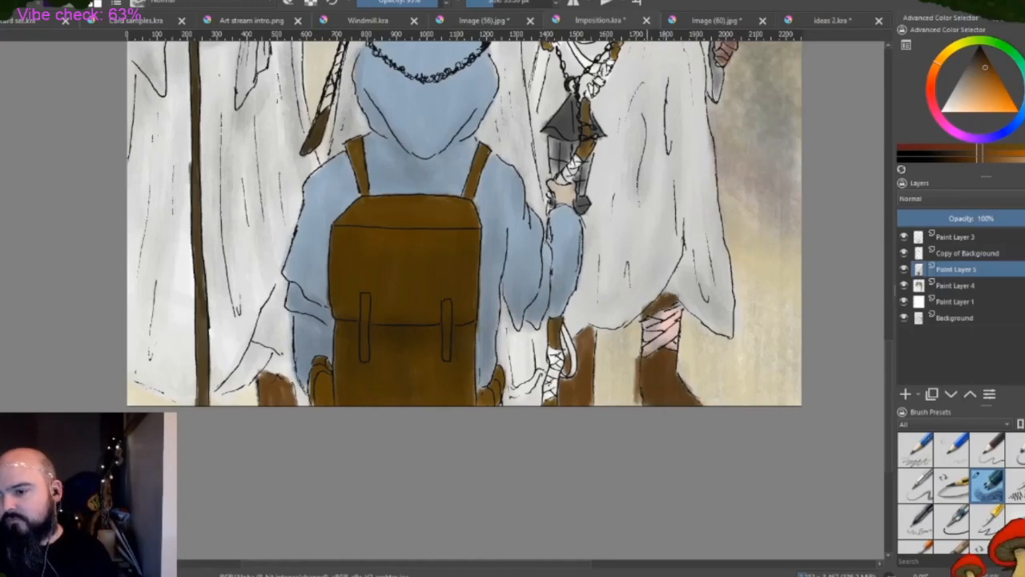
scroll(719, 226, "down", 2)
left_click_drag(889, 325, 889, 282)
scroll(691, 420, "up", 2)
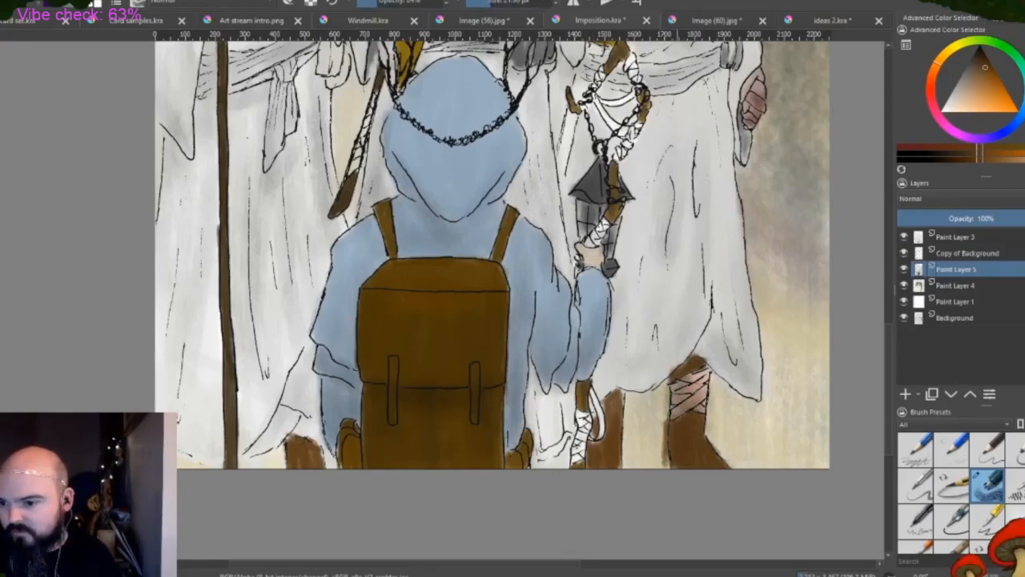
Make Paint Layer 5 active after Paint Layer 3 and pick a pale cloth colour for the ribbons below the golden spearhead
left_click(949, 238)
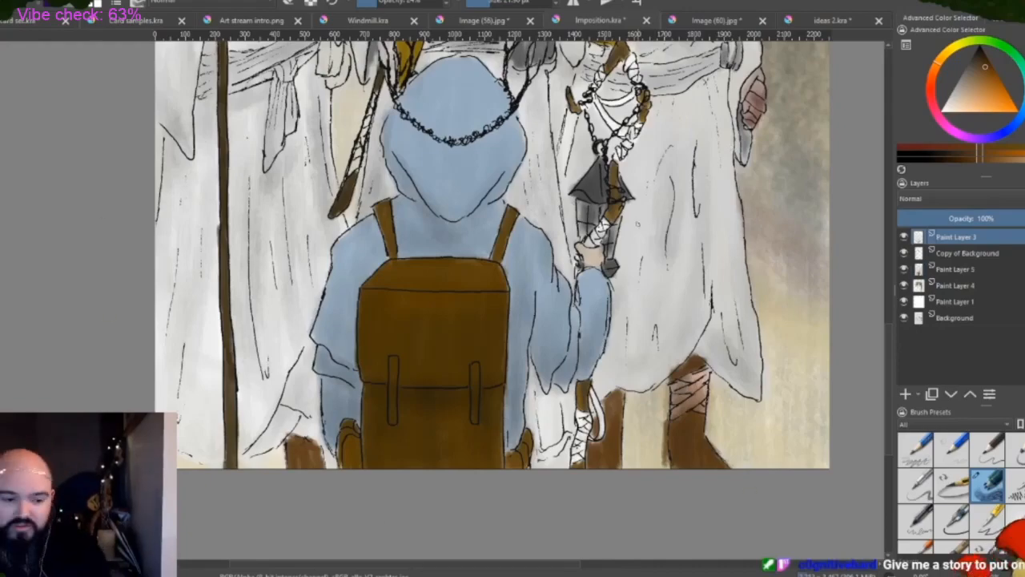
left_click_drag(888, 348, 876, 187)
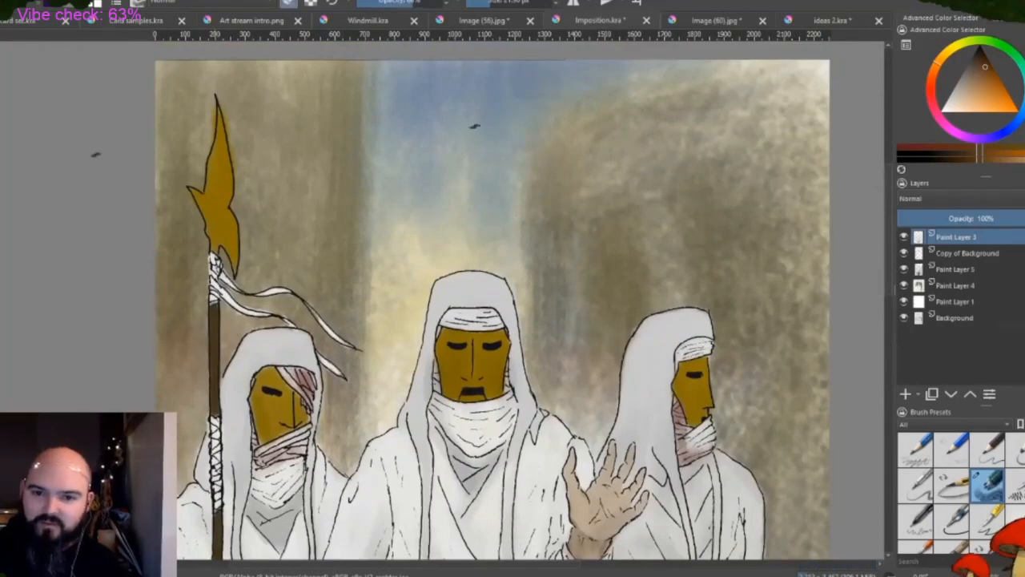
left_click(953, 270)
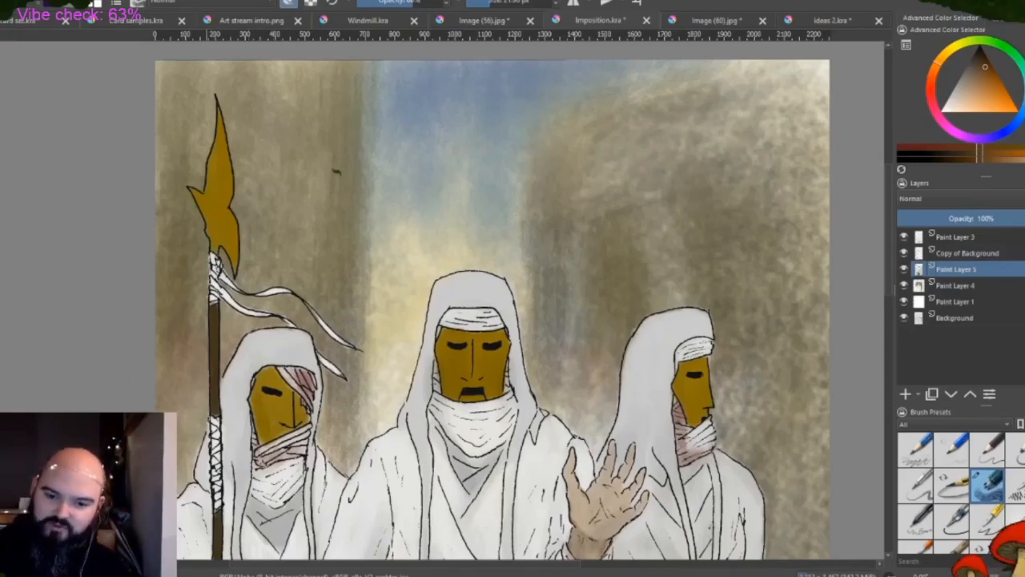
scroll(290, 313, "up", 2)
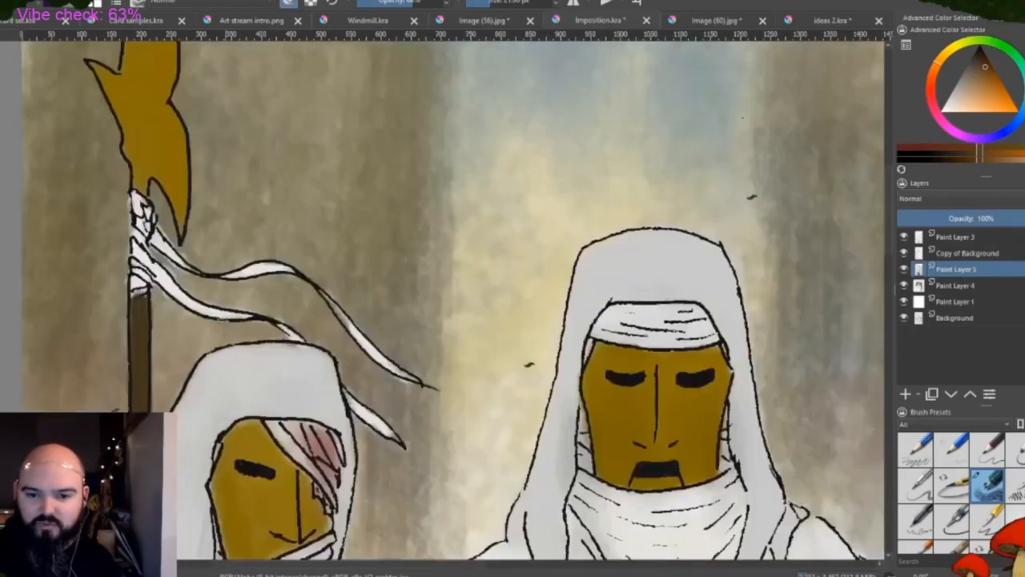
left_click(157, 278, "ctrl")
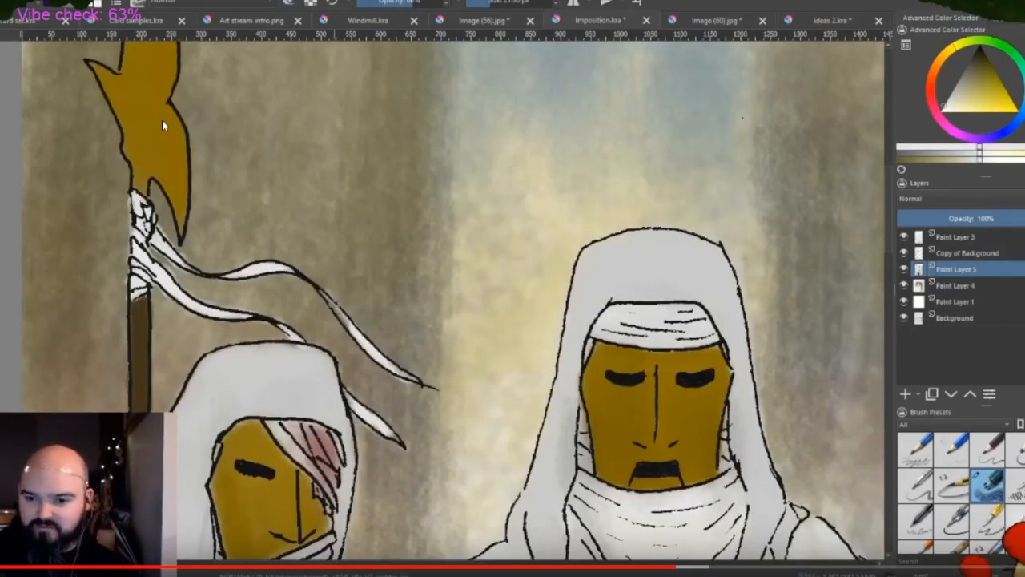
left_click(170, 172)
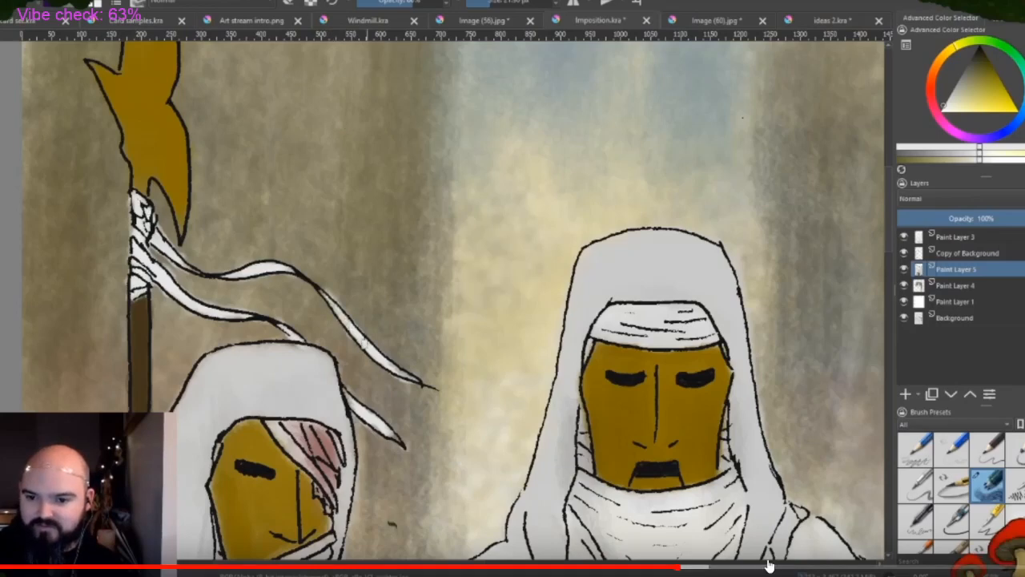
Skip the Imposition time lapse to about 23:01 to view the finished artwork, and leave the full-screen video
scroll(866, 549, "down", 2)
scroll(958, 498, "up", 1)
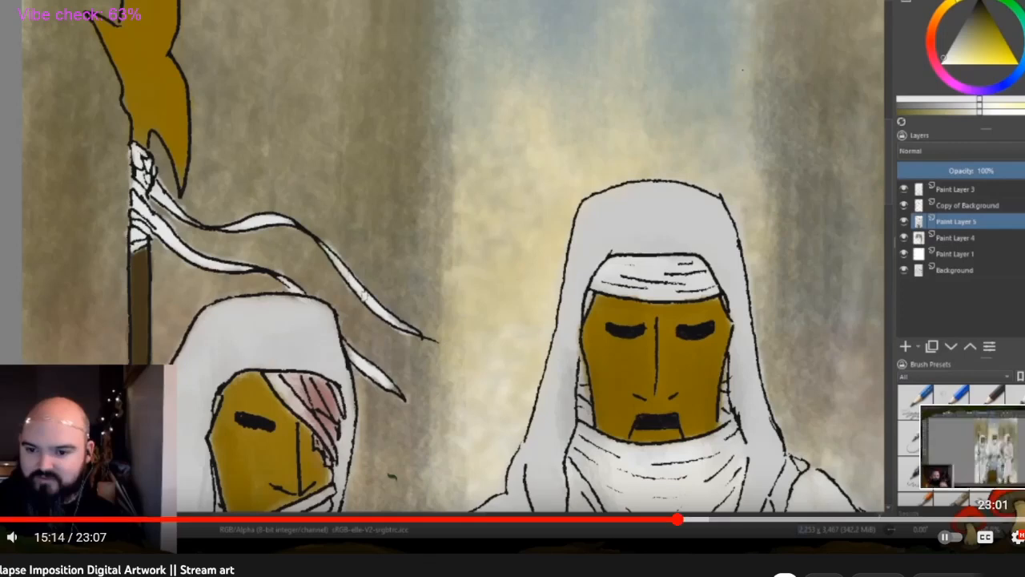
left_click(994, 520)
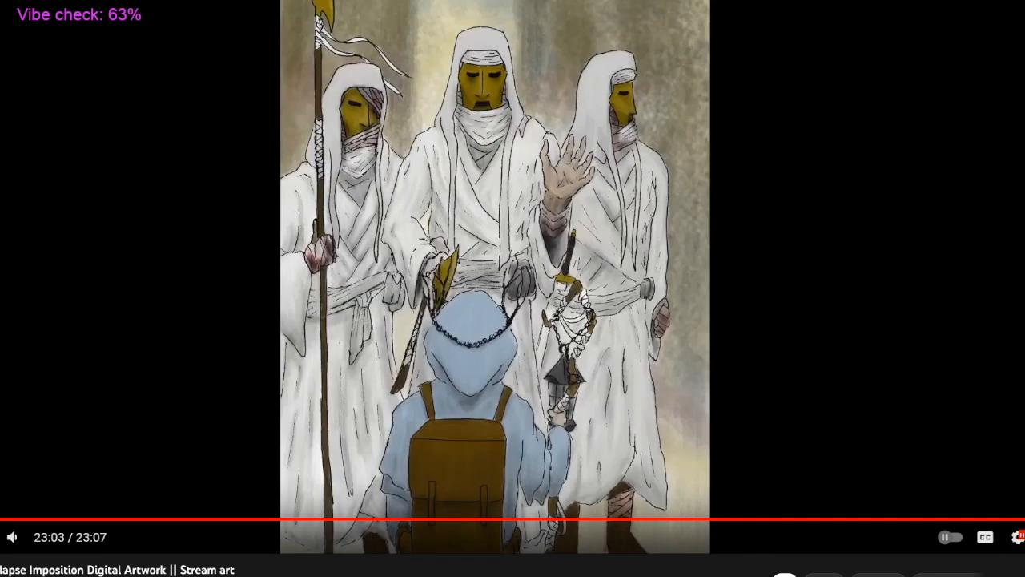
key("Escape")
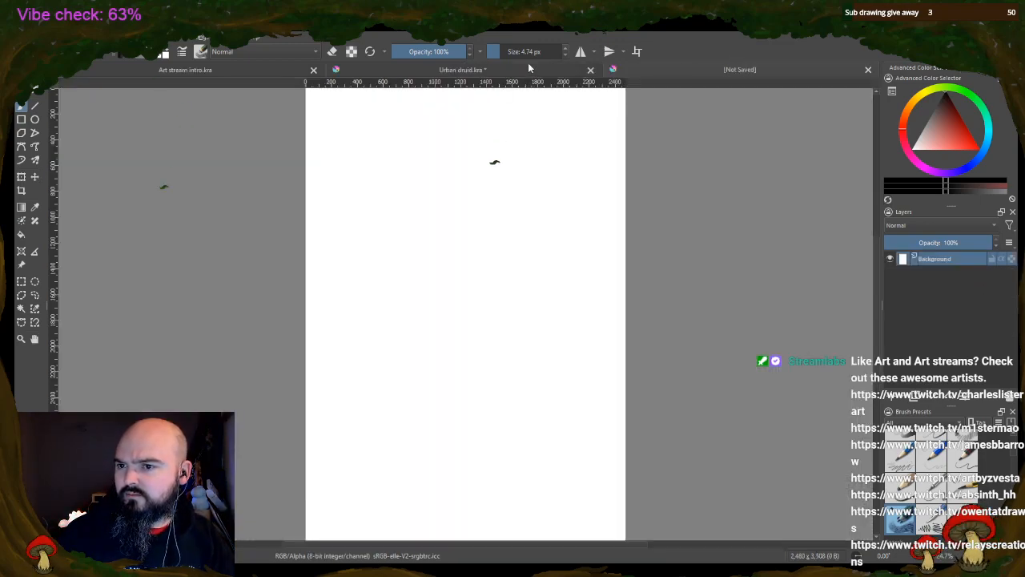
Return to the Urban druid drawing in Krita and save it
left_click(524, 69)
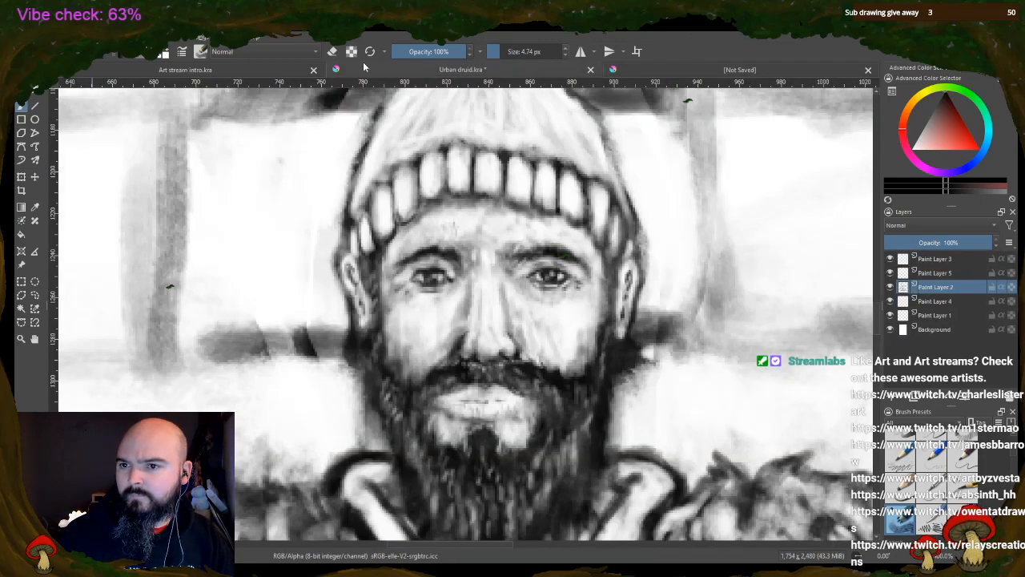
key("ctrl+s")
scroll(432, 213, "down", 5)
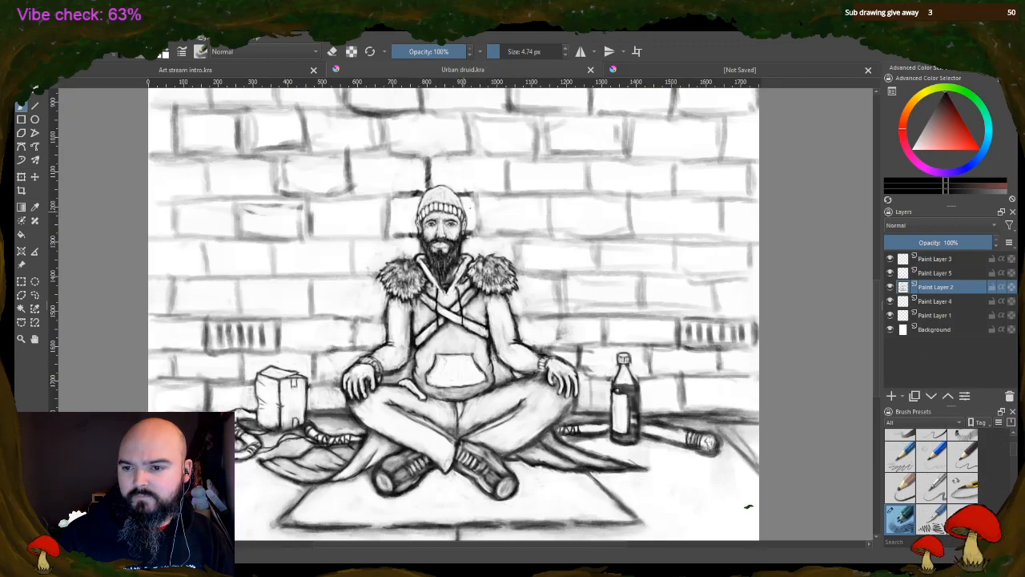
In the blank unsaved document, add three paint layers and make Paint Layer 2 active
left_click(696, 69)
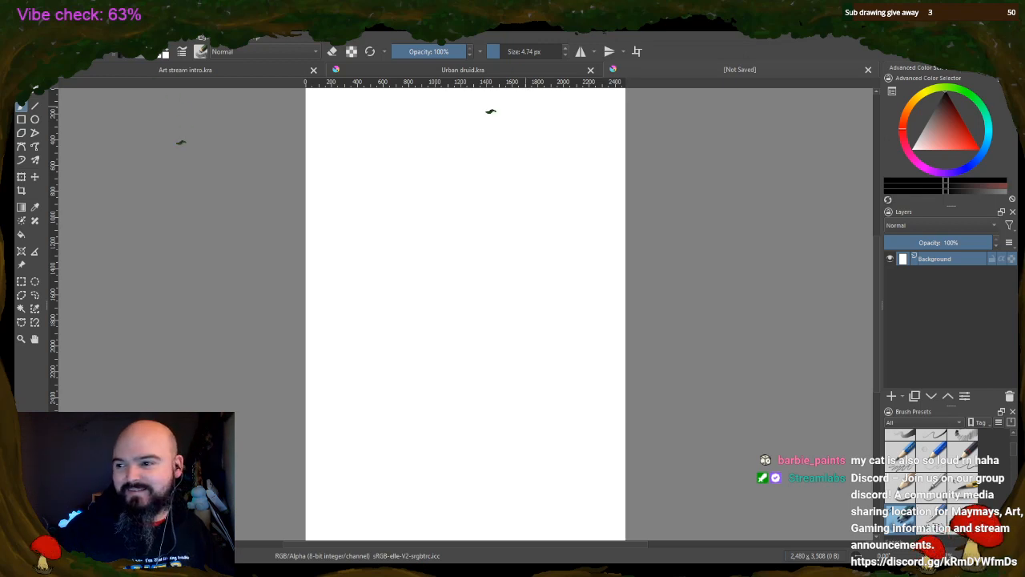
left_click(892, 396)
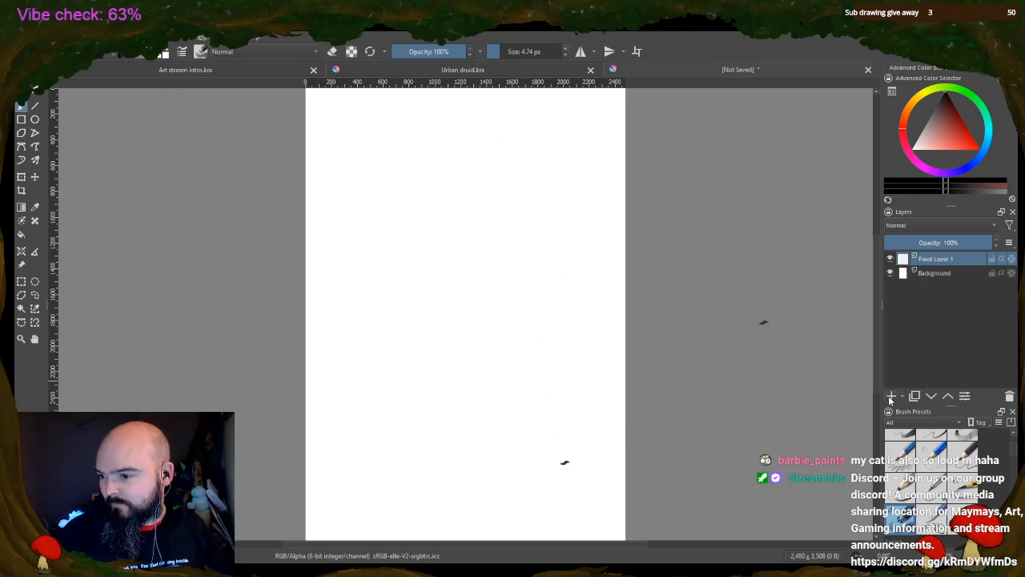
left_click(892, 396)
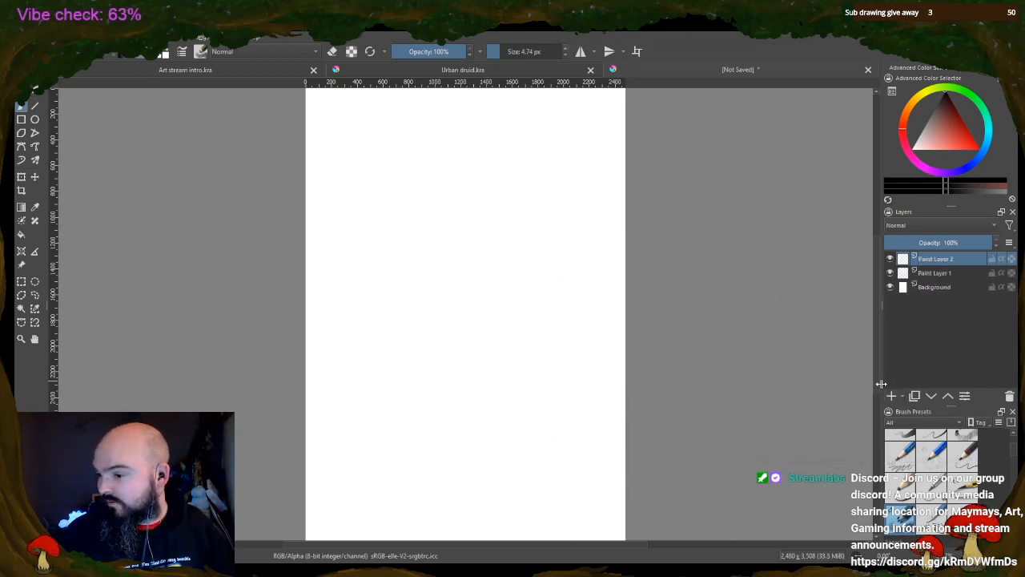
left_click(892, 395)
left_click(921, 273)
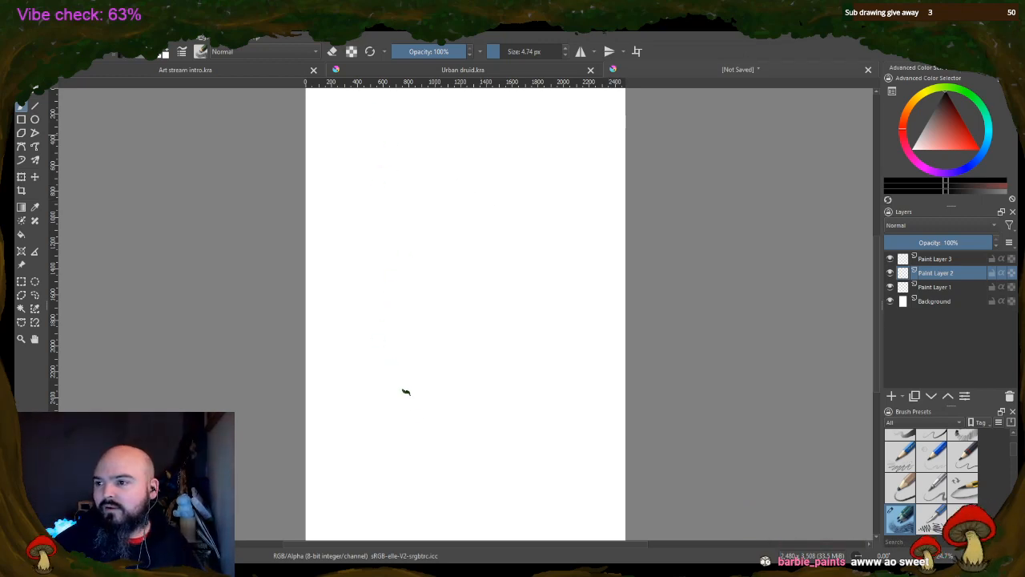
Set the brush size to 112.35 px and rough out the seated dog's body, foreleg and head with pointed ears, nose and eyes
left_click(518, 53)
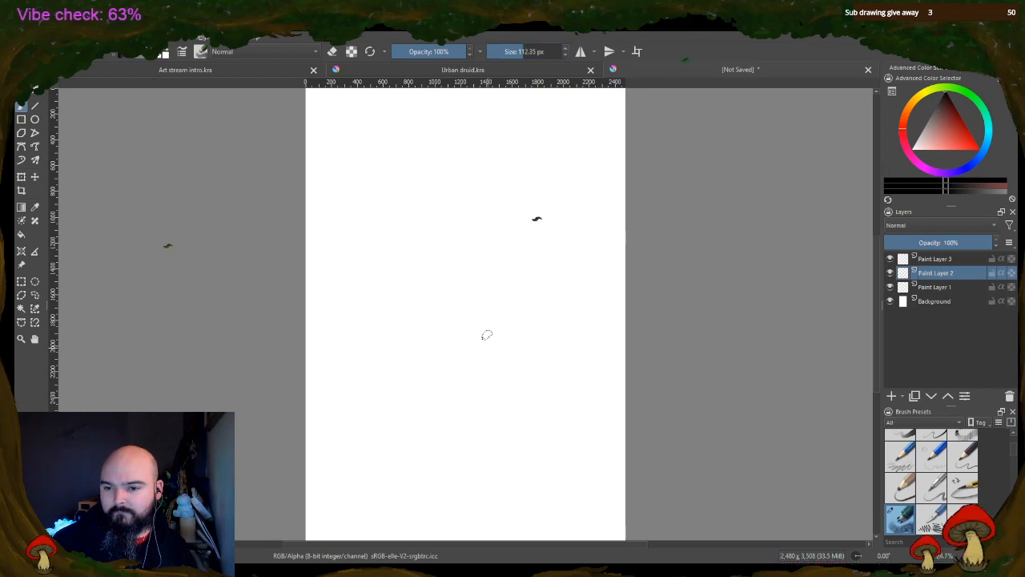
mouse_move(450, 410)
left_mouse_down()
mouse_move(473, 375)
mouse_move(470, 410)
mouse_move(480, 357)
mouse_move(488, 366)
mouse_move(505, 352)
mouse_move(497, 315)
mouse_move(486, 317)
mouse_move(511, 285)
left_mouse_up()
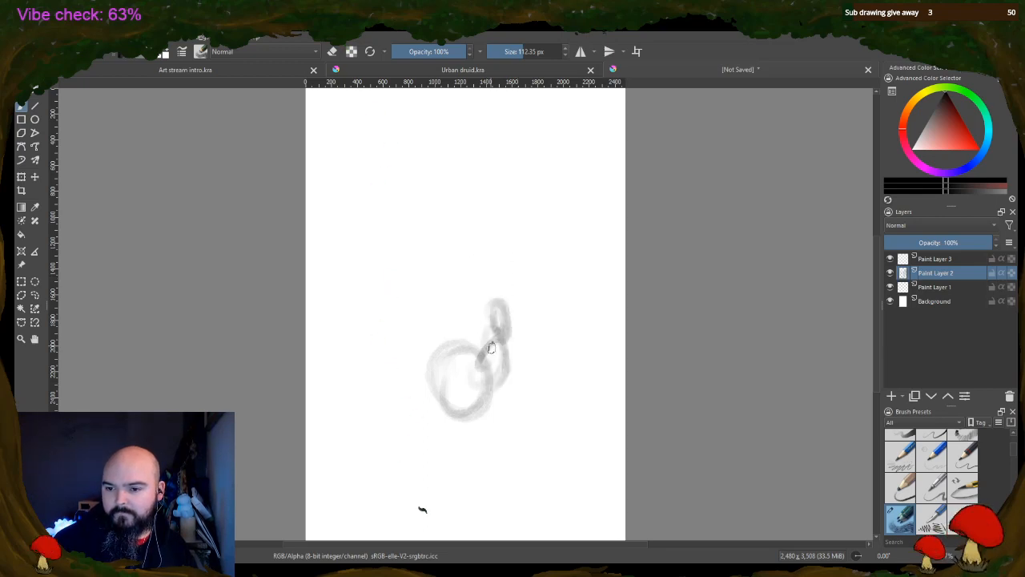
mouse_move(491, 348)
left_mouse_down()
mouse_move(516, 307)
mouse_move(496, 378)
mouse_move(513, 417)
mouse_move(535, 410)
mouse_move(535, 381)
mouse_move(534, 420)
mouse_move(519, 427)
mouse_move(511, 387)
mouse_move(496, 413)
mouse_move(522, 392)
mouse_move(503, 372)
left_mouse_up()
mouse_move(498, 307)
left_mouse_down()
mouse_move(487, 259)
mouse_move(505, 250)
mouse_move(553, 280)
mouse_move(533, 309)
left_mouse_up()
mouse_move(485, 258)
left_mouse_down()
mouse_move(475, 222)
mouse_move(489, 250)
mouse_move(482, 244)
mouse_move(518, 255)
mouse_move(547, 226)
mouse_move(557, 255)
mouse_move(543, 266)
mouse_move(535, 301)
left_mouse_up()
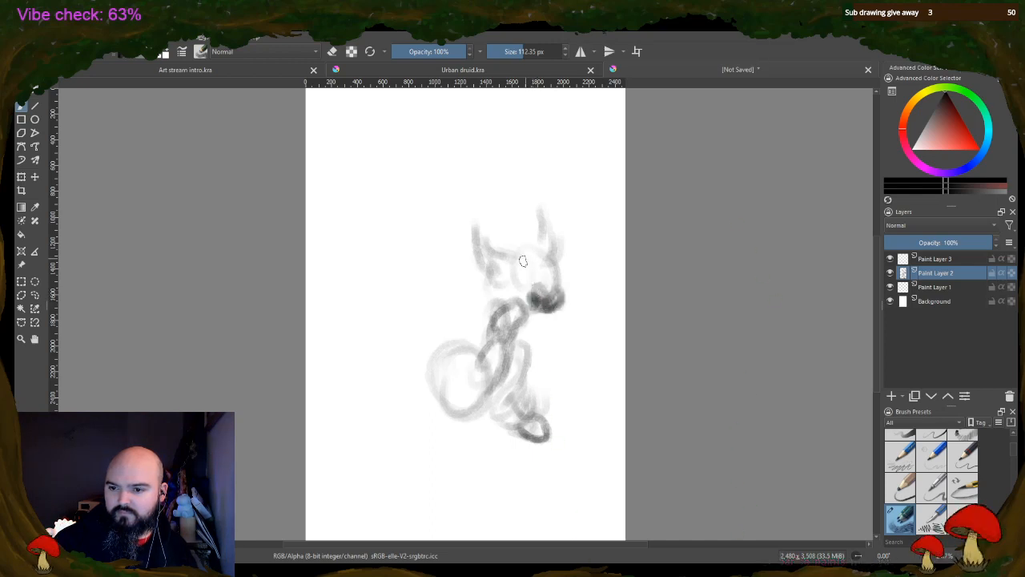
mouse_move(519, 259)
left_mouse_down()
mouse_move(554, 259)
mouse_move(534, 275)
left_mouse_up()
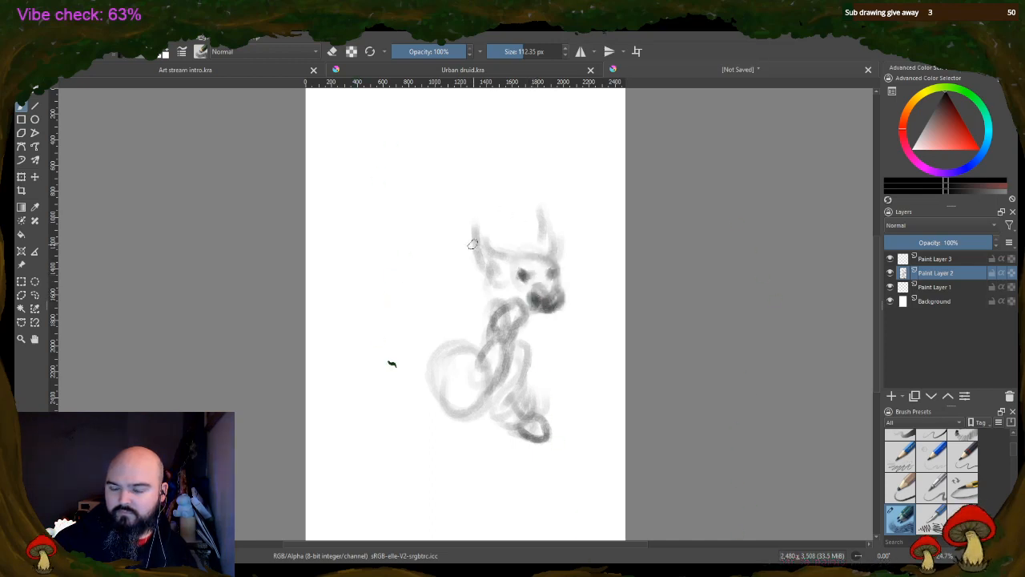
Sketch the seated dog's back, straight front leg, feet and haunch, and its upright curved tail
left_click_drag(471, 309, 457, 337)
left_click_drag(525, 320, 529, 437)
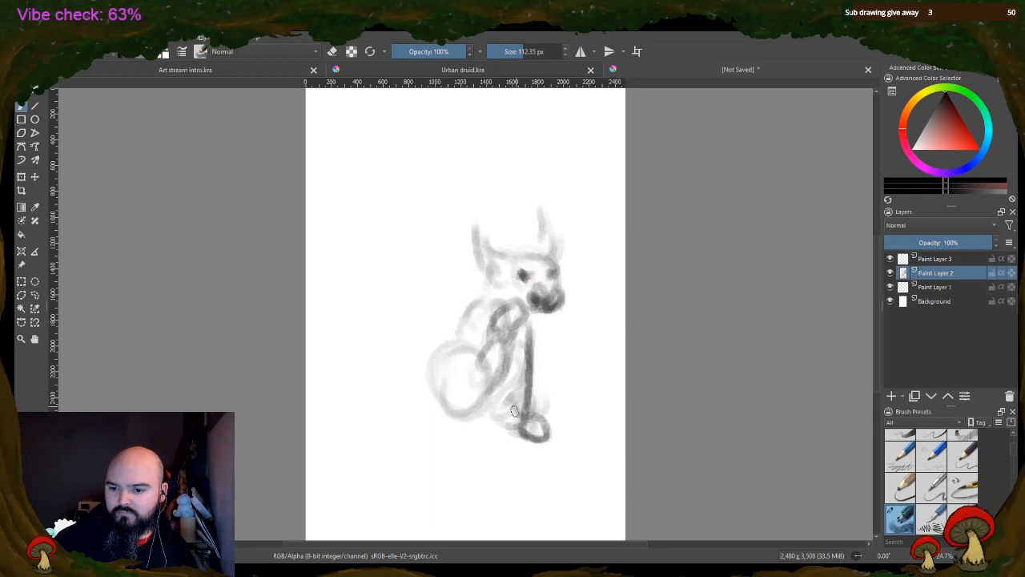
mouse_move(499, 396)
left_mouse_down()
mouse_move(486, 428)
mouse_move(516, 417)
left_mouse_up()
mouse_move(440, 397)
left_mouse_down()
mouse_move(418, 347)
mouse_move(433, 255)
mouse_move(465, 292)
mouse_move(427, 350)
mouse_move(420, 393)
mouse_move(464, 410)
left_mouse_up()
left_click_drag(458, 354, 485, 386)
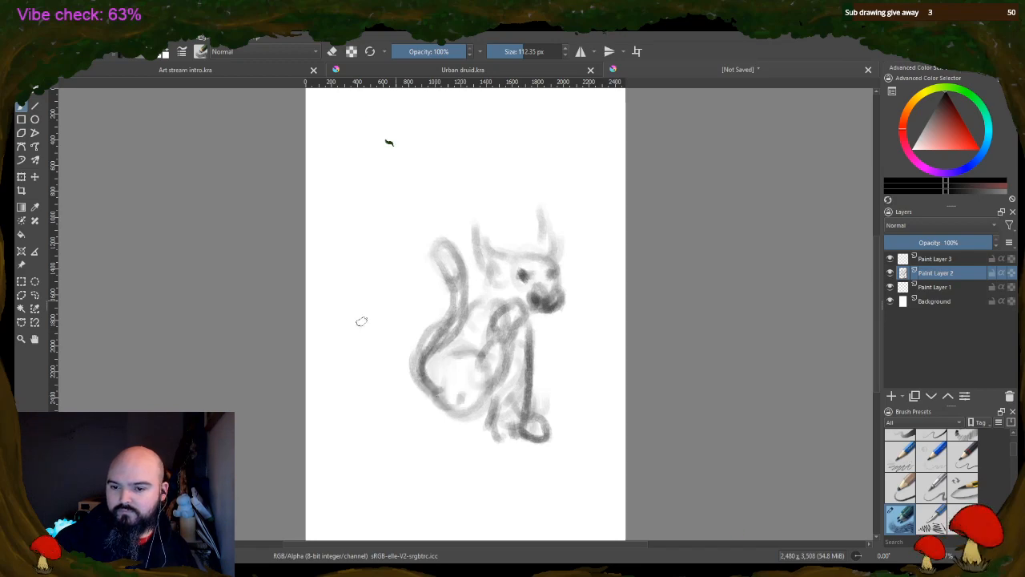
Sketch a second animal's long upward-curving tail and the start of its back beside the dog
mouse_move(437, 408)
left_mouse_down()
mouse_move(374, 394)
mouse_move(357, 369)
mouse_move(343, 290)
left_mouse_up()
mouse_move(340, 353)
left_mouse_down()
mouse_move(350, 231)
mouse_move(359, 308)
mouse_move(337, 316)
mouse_move(350, 311)
mouse_move(330, 353)
mouse_move(368, 378)
mouse_move(396, 370)
mouse_move(386, 374)
mouse_move(432, 400)
mouse_move(346, 375)
mouse_move(467, 429)
left_mouse_up()
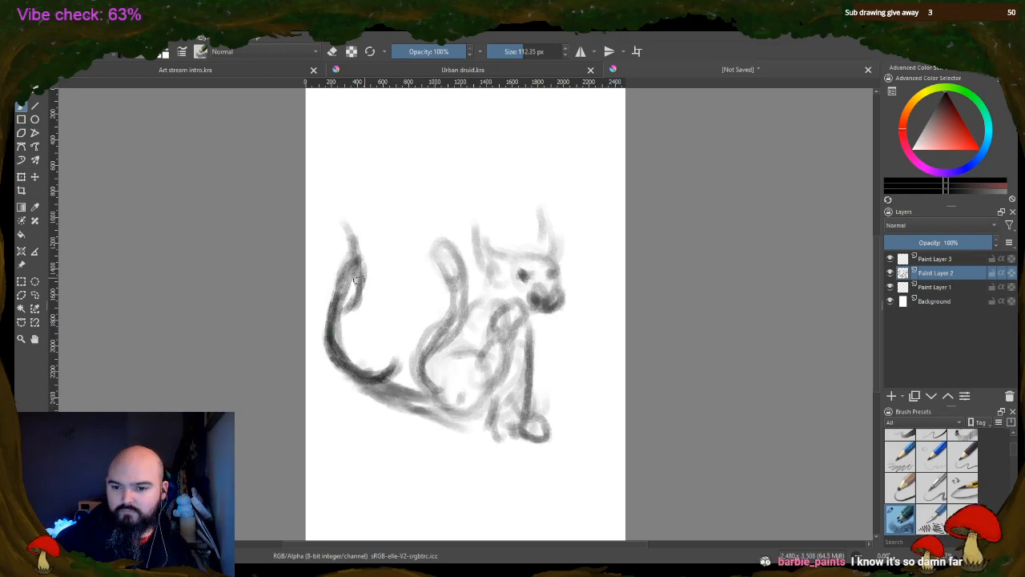
mouse_move(393, 371)
left_mouse_down()
mouse_move(421, 346)
mouse_move(415, 299)
left_mouse_up()
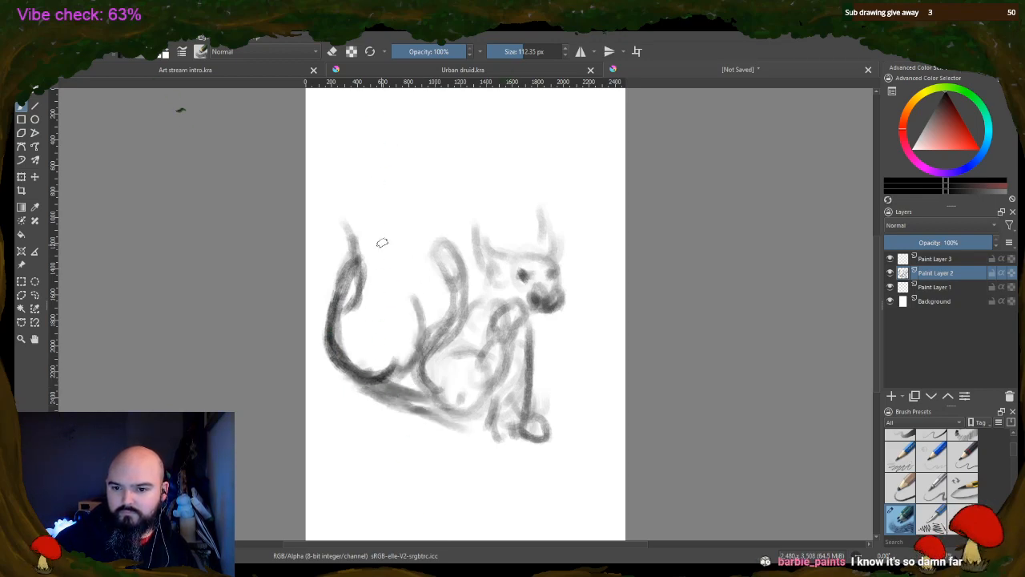
Draw the cat's head with tall pointed ears and fill its head, body and tail as a solid black silhouette
mouse_move(388, 207)
left_mouse_down()
mouse_move(397, 263)
mouse_move(418, 248)
mouse_move(417, 207)
mouse_move(431, 244)
mouse_move(407, 274)
mouse_move(370, 250)
mouse_move(382, 198)
mouse_move(391, 271)
left_mouse_up()
mouse_move(385, 263)
left_mouse_down()
mouse_move(383, 206)
mouse_move(406, 270)
mouse_move(379, 243)
mouse_move(382, 212)
mouse_move(407, 280)
mouse_move(423, 275)
mouse_move(426, 258)
mouse_move(425, 276)
mouse_move(420, 248)
mouse_move(408, 261)
mouse_move(381, 234)
mouse_move(413, 255)
mouse_move(418, 222)
mouse_move(426, 238)
mouse_move(392, 255)
mouse_move(379, 218)
mouse_move(390, 242)
mouse_move(384, 213)
mouse_move(408, 254)
mouse_move(385, 241)
mouse_move(412, 239)
mouse_move(416, 226)
mouse_move(417, 242)
mouse_move(419, 202)
mouse_move(435, 234)
left_mouse_up()
mouse_move(414, 294)
left_mouse_down()
mouse_move(428, 265)
mouse_move(377, 381)
mouse_move(387, 341)
mouse_move(398, 374)
mouse_move(383, 352)
mouse_move(387, 345)
mouse_move(401, 376)
mouse_move(416, 306)
mouse_move(420, 320)
mouse_move(405, 327)
mouse_move(401, 315)
mouse_move(375, 351)
mouse_move(378, 382)
mouse_move(393, 352)
mouse_move(404, 370)
mouse_move(421, 336)
mouse_move(414, 370)
mouse_move(380, 379)
mouse_move(340, 350)
mouse_move(341, 365)
mouse_move(334, 356)
mouse_move(334, 288)
mouse_move(350, 252)
mouse_move(360, 328)
mouse_move(352, 341)
mouse_move(351, 319)
mouse_move(355, 344)
mouse_move(341, 352)
mouse_move(339, 296)
mouse_move(330, 328)
mouse_move(348, 281)
mouse_move(344, 320)
mouse_move(357, 288)
mouse_move(358, 305)
mouse_move(348, 312)
mouse_move(348, 250)
mouse_move(336, 343)
mouse_move(373, 373)
mouse_move(410, 383)
mouse_move(372, 384)
mouse_move(445, 422)
mouse_move(393, 401)
mouse_move(466, 436)
left_mouse_up()
mouse_move(409, 387)
left_mouse_down()
mouse_move(445, 423)
mouse_move(437, 411)
mouse_move(477, 432)
left_mouse_up()
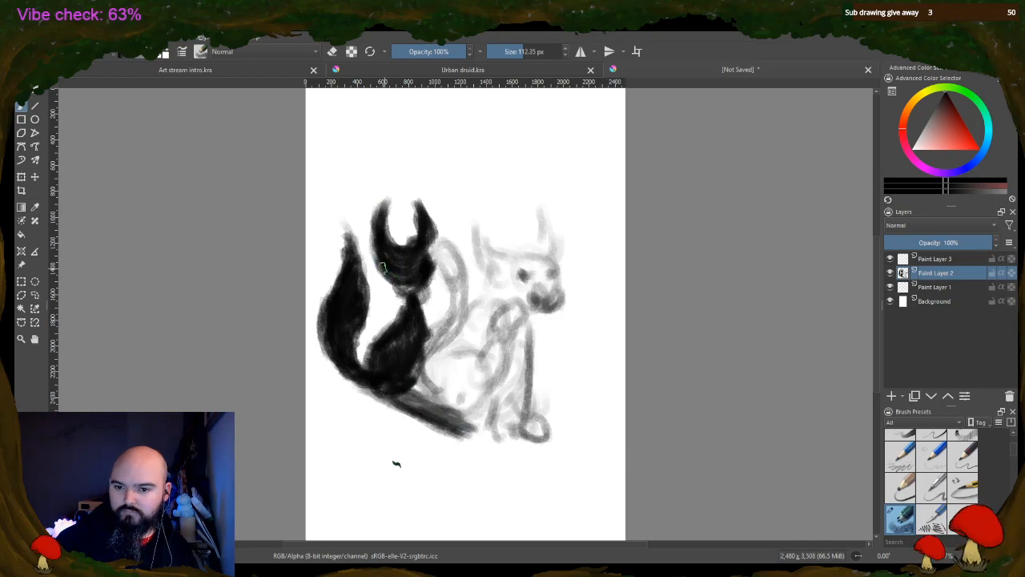
mouse_move(383, 268)
left_mouse_down()
mouse_move(415, 286)
mouse_move(394, 286)
mouse_move(377, 235)
mouse_move(390, 282)
mouse_move(372, 249)
mouse_move(405, 296)
mouse_move(435, 270)
mouse_move(412, 294)
left_mouse_up()
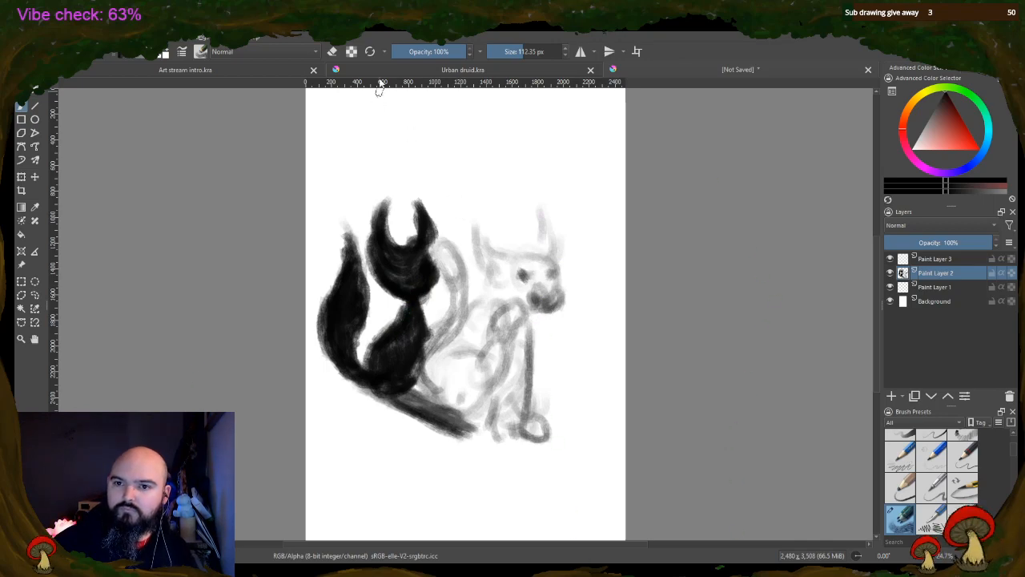
Erase two slanted eyes into the black cat's face with a 31.17 px eraser
left_click_drag(521, 51, 513, 50)
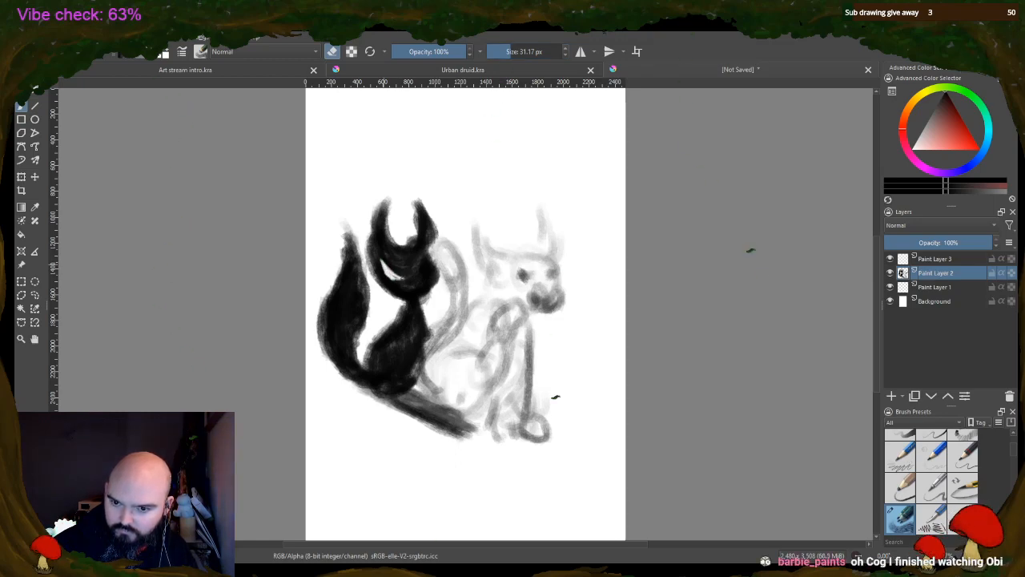
left_click_drag(422, 273, 426, 273)
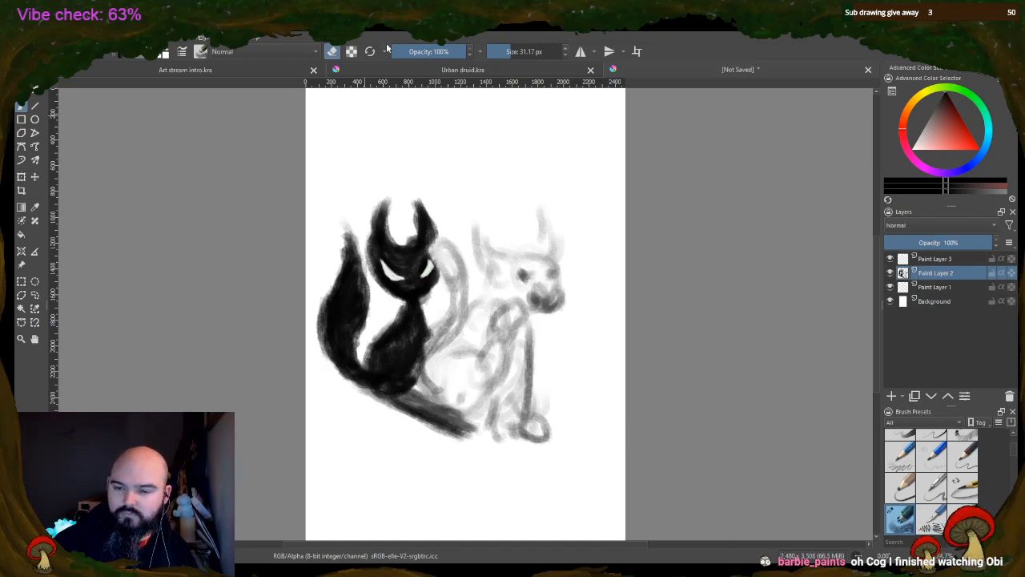
Trim the black cat's tail, ears and body edges and lighten the dog's haunch with an 85.52 px eraser
left_click_drag(510, 52, 513, 51)
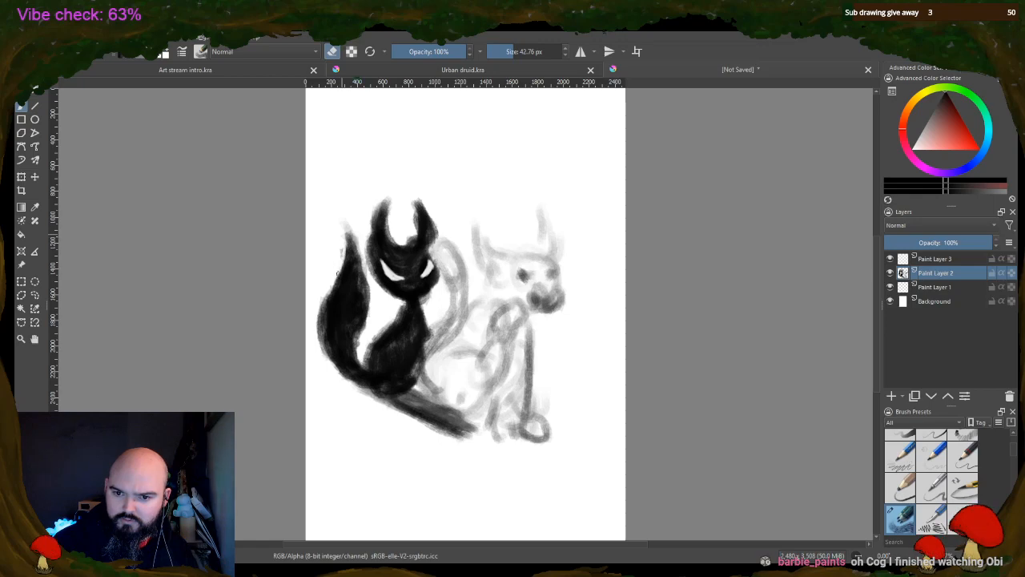
left_click_drag(374, 179, 381, 184)
left_click(521, 50)
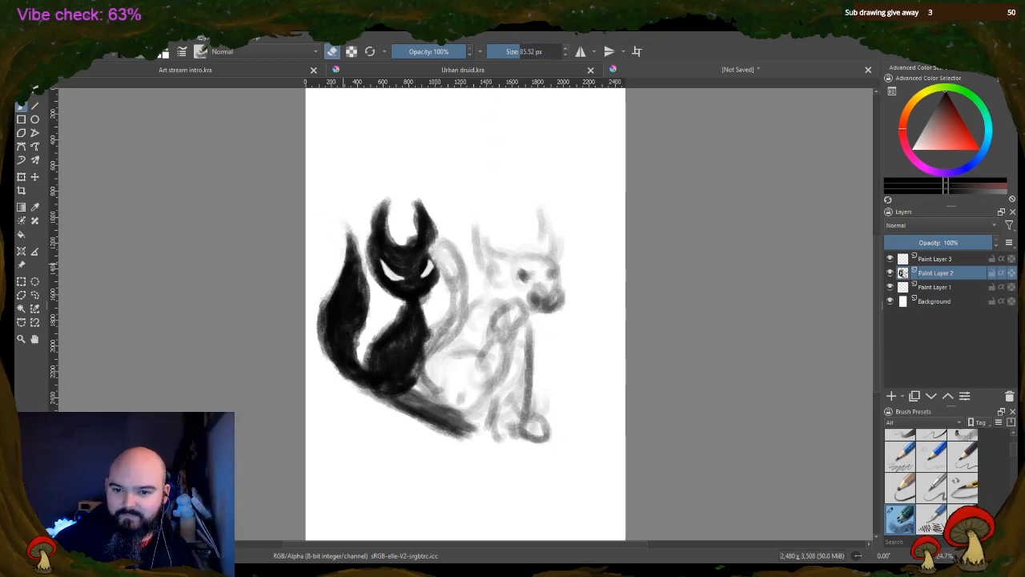
left_click_drag(324, 297, 326, 351)
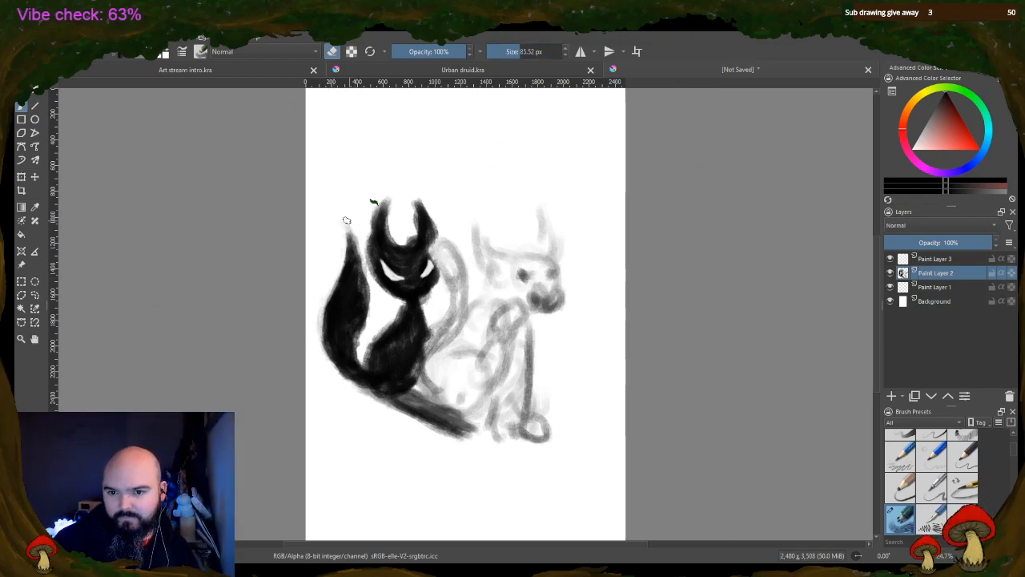
mouse_move(348, 222)
left_mouse_down()
mouse_move(369, 332)
mouse_move(365, 322)
left_mouse_up()
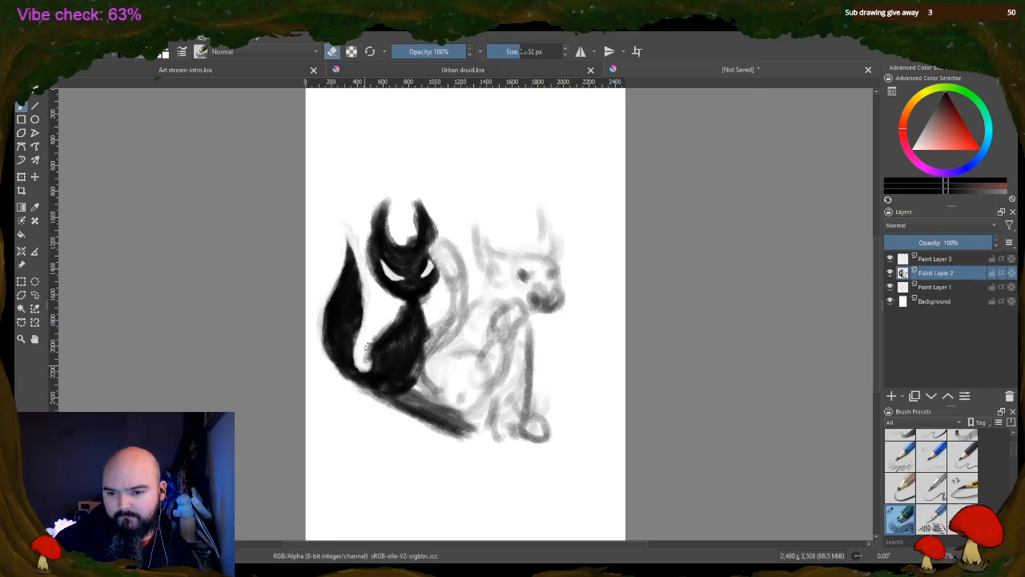
mouse_move(363, 365)
left_mouse_down()
mouse_move(365, 374)
mouse_move(366, 335)
left_mouse_up()
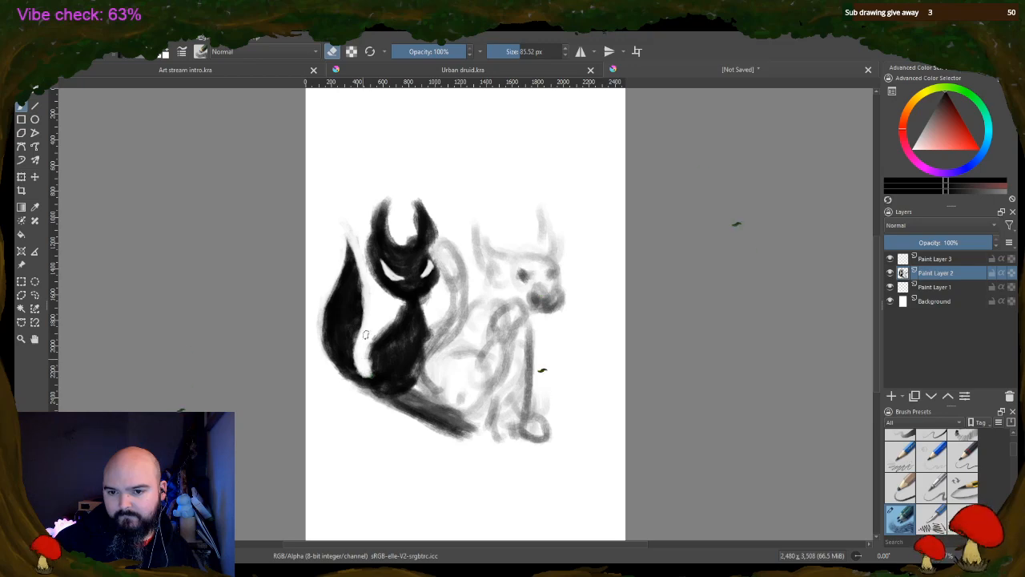
mouse_move(361, 259)
left_mouse_down()
mouse_move(365, 235)
mouse_move(368, 268)
mouse_move(380, 197)
mouse_move(366, 222)
mouse_move(391, 191)
mouse_move(390, 235)
mouse_move(390, 212)
mouse_move(415, 229)
left_mouse_up()
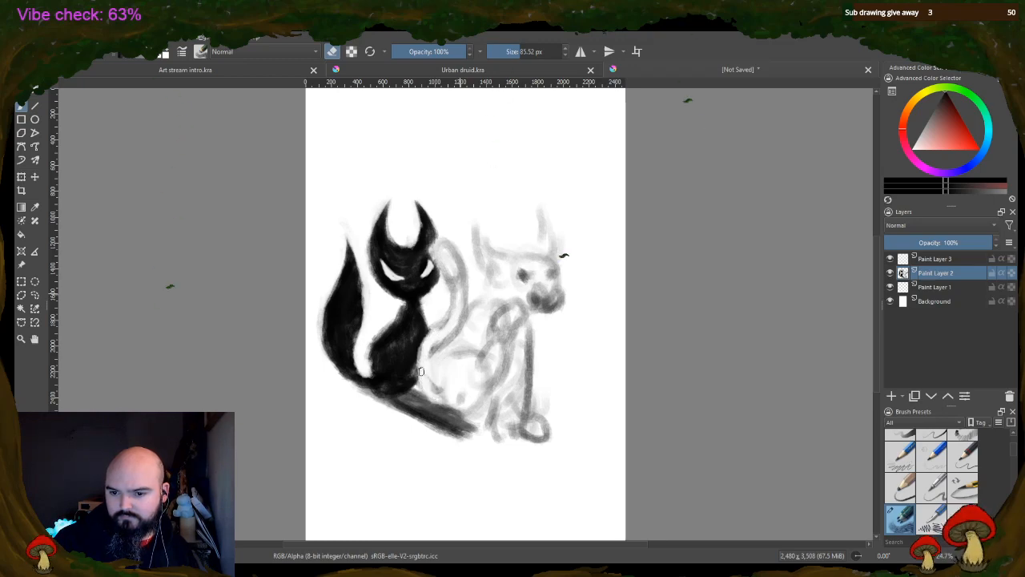
left_click_drag(435, 397, 471, 406)
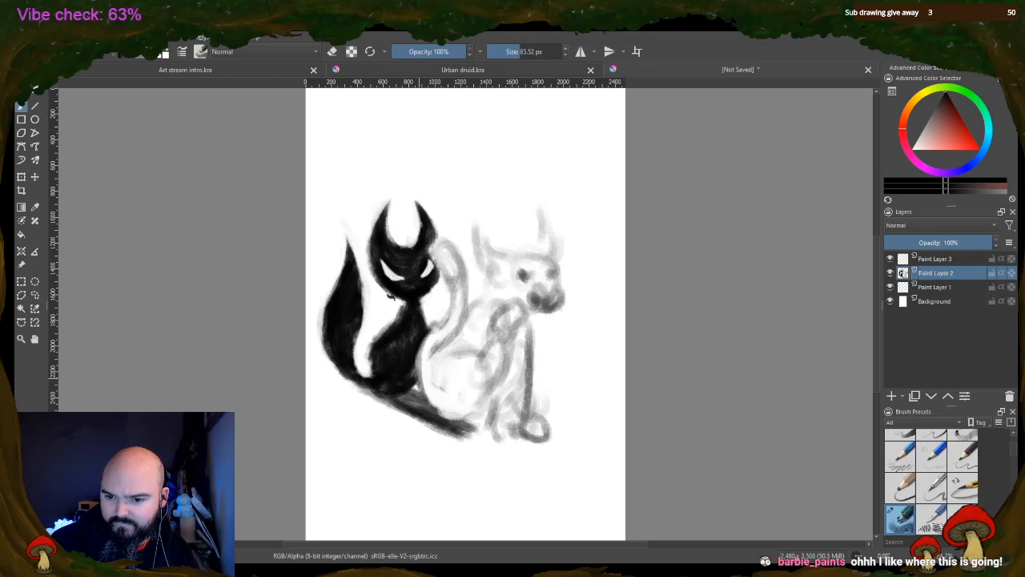
Outline the dog's haunch, chest, front legs and feet in dark strokes with the 85.52 px brush
mouse_move(447, 416)
left_mouse_down()
mouse_move(483, 412)
mouse_move(483, 390)
mouse_move(479, 404)
mouse_move(541, 317)
mouse_move(514, 316)
mouse_move(480, 347)
mouse_move(441, 351)
mouse_move(437, 371)
mouse_move(451, 351)
mouse_move(437, 378)
left_mouse_up()
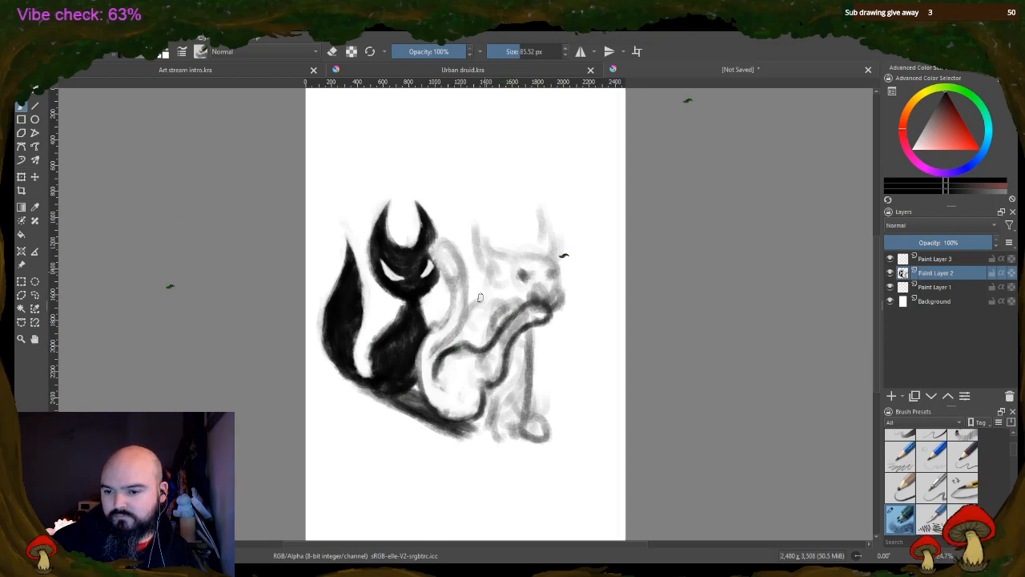
left_click_drag(488, 431, 510, 442)
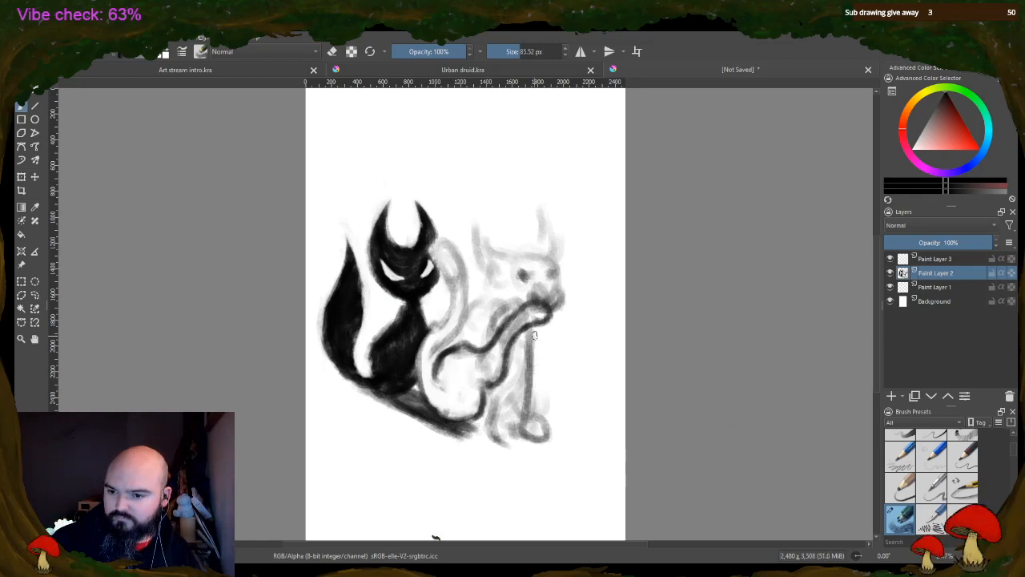
mouse_move(531, 340)
left_mouse_down()
mouse_move(532, 391)
mouse_move(551, 436)
mouse_move(520, 417)
mouse_move(516, 375)
left_mouse_up()
mouse_move(519, 423)
left_mouse_down()
mouse_move(514, 361)
mouse_move(503, 451)
mouse_move(484, 430)
mouse_move(489, 381)
mouse_move(499, 433)
left_mouse_up()
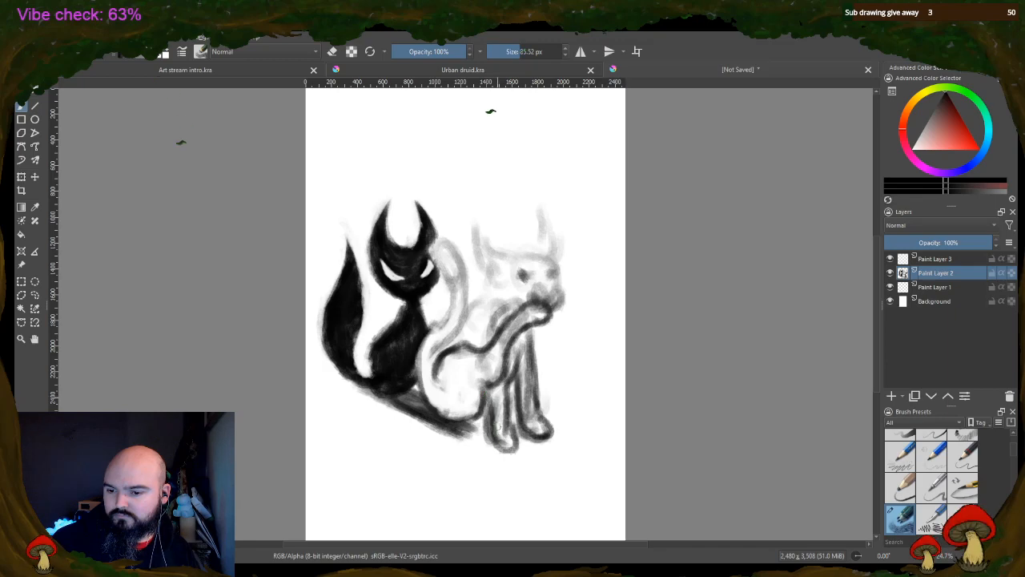
mouse_move(541, 388)
left_mouse_down()
mouse_move(575, 425)
mouse_move(520, 408)
left_mouse_up()
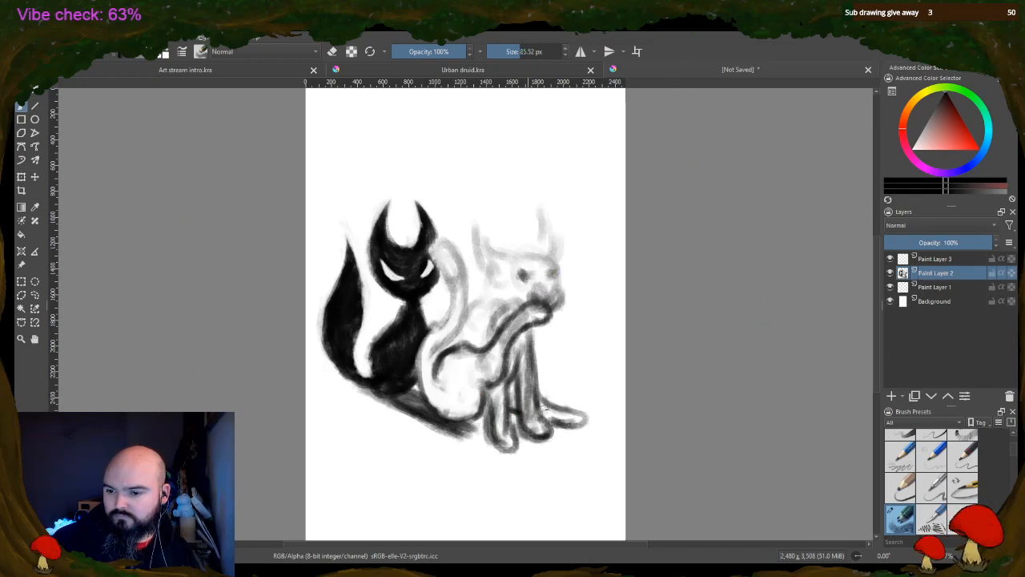
Outline the dog's back and upright curved tail, and darken the strip running beneath the cat and dog
left_click_drag(433, 358, 487, 296)
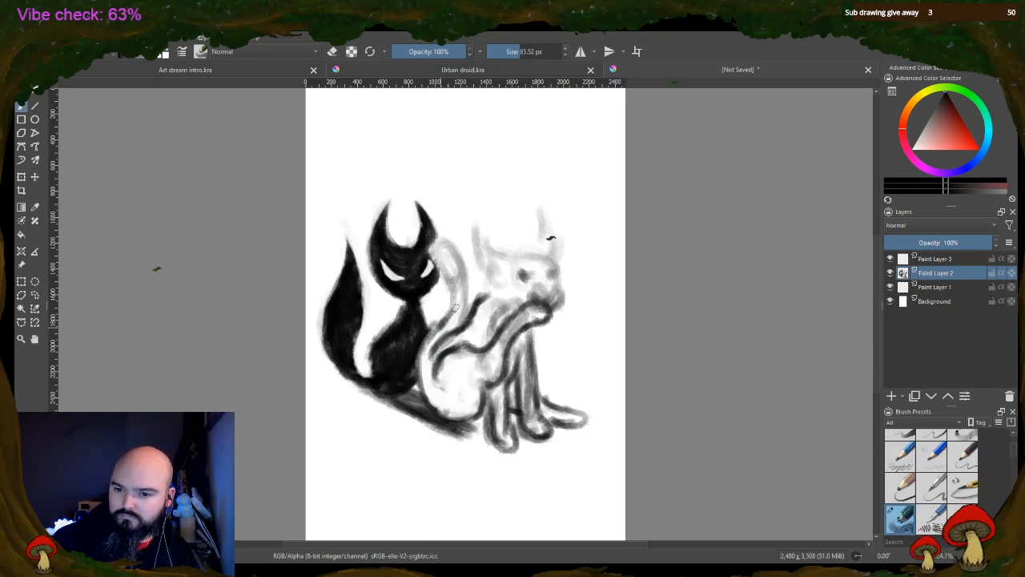
mouse_move(434, 332)
left_mouse_down()
mouse_move(450, 301)
mouse_move(453, 245)
mouse_move(473, 284)
mouse_move(468, 276)
mouse_move(456, 316)
left_mouse_up()
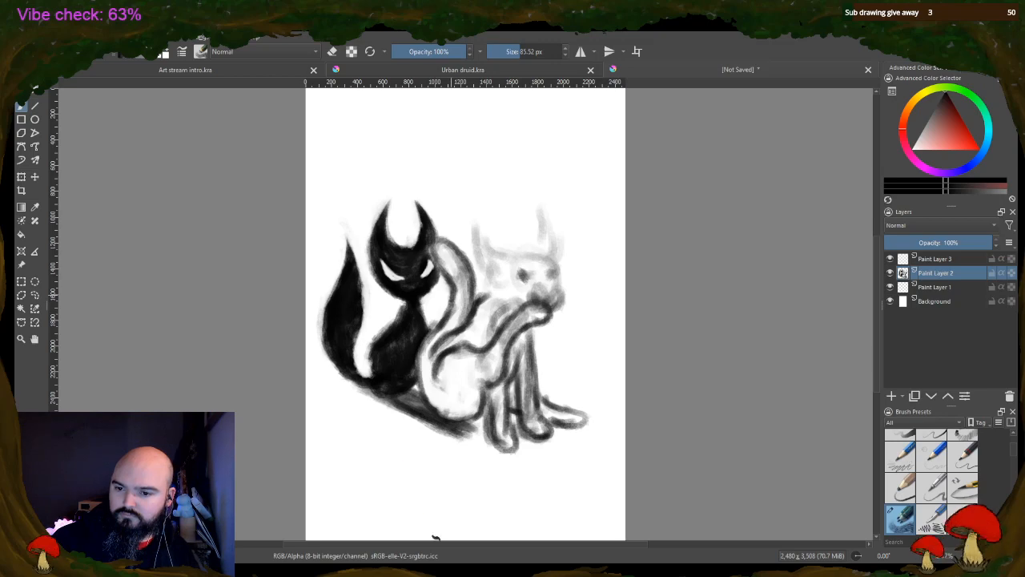
mouse_move(477, 421)
left_mouse_down()
mouse_move(461, 429)
mouse_move(497, 445)
mouse_move(485, 431)
mouse_move(493, 415)
mouse_move(527, 418)
left_mouse_up()
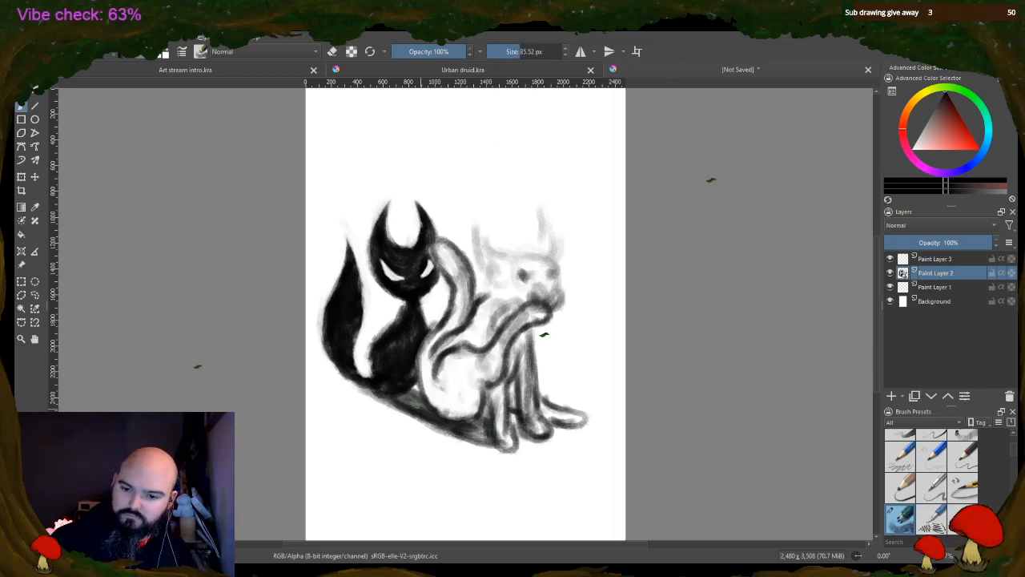
mouse_move(394, 399)
left_mouse_down()
mouse_move(409, 382)
mouse_move(420, 389)
mouse_move(393, 400)
left_mouse_up()
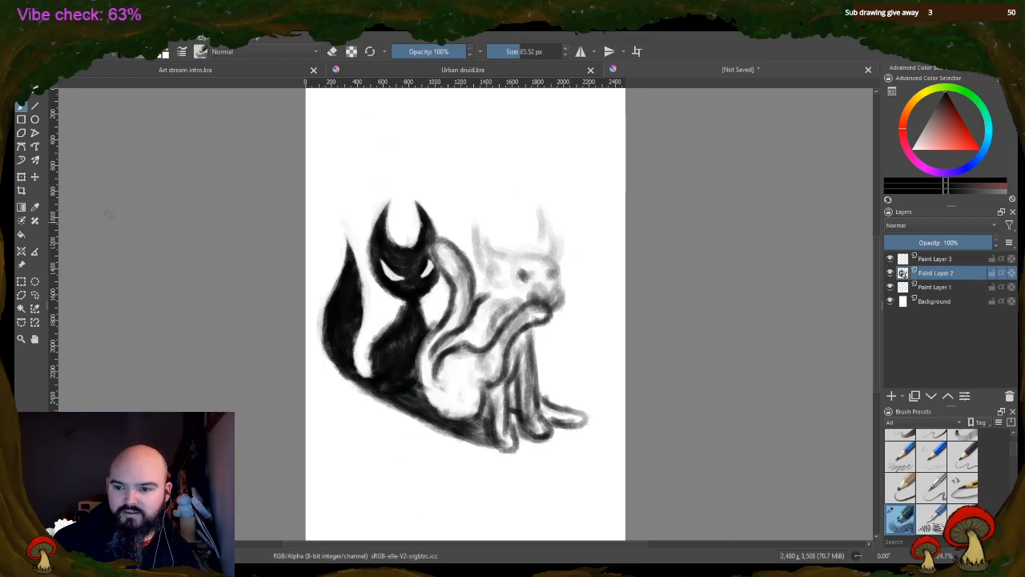
Select the dog freehand and move it right and slightly down from the cat, and nudge the whole drawing slightly left
left_click(35, 295)
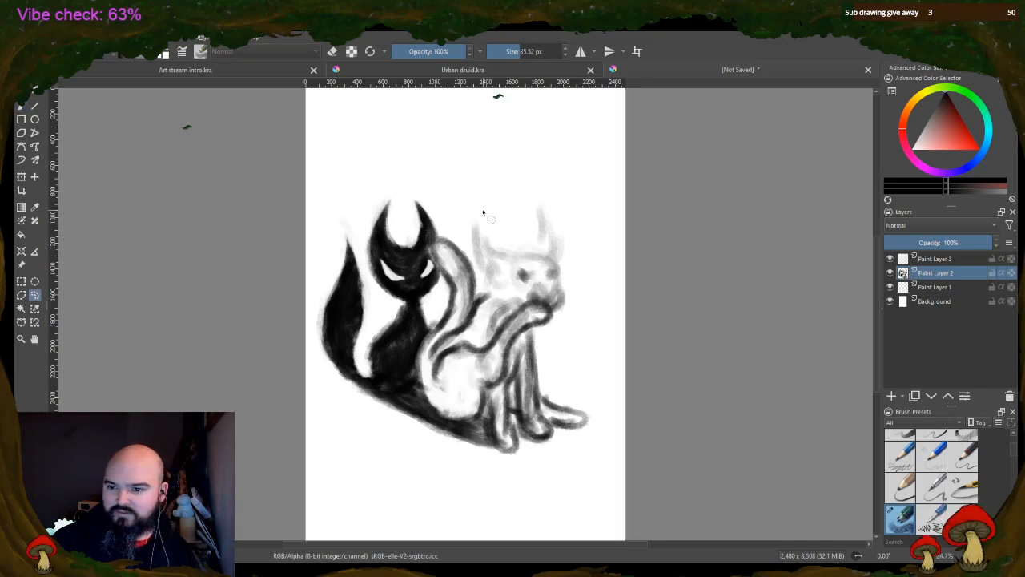
mouse_move(560, 207)
left_mouse_down()
mouse_move(528, 197)
mouse_move(430, 255)
left_mouse_up()
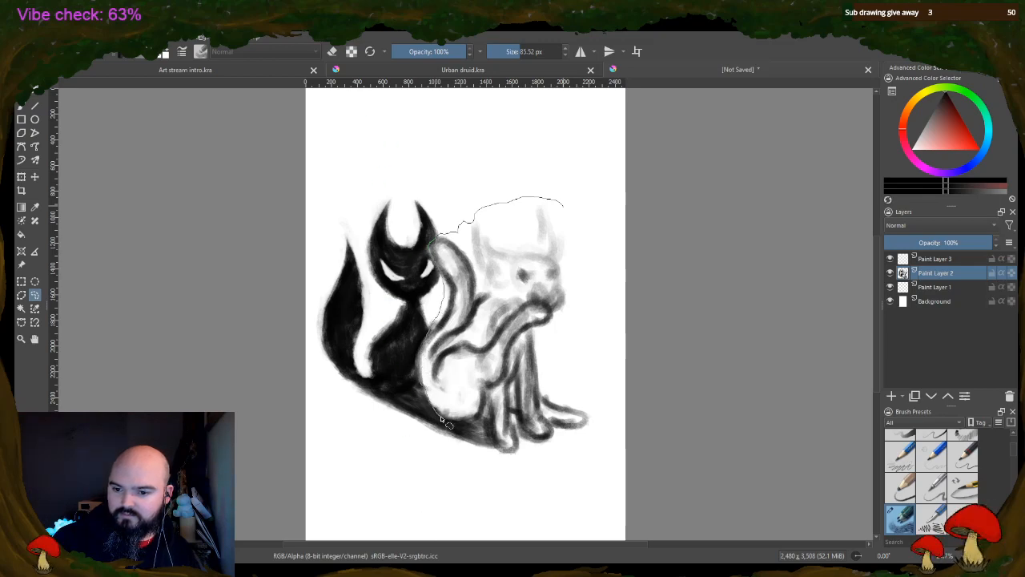
mouse_move(492, 448)
left_mouse_down()
mouse_move(553, 501)
mouse_move(601, 420)
mouse_move(609, 329)
mouse_move(596, 224)
mouse_move(553, 202)
left_mouse_up()
key("ctrl+t")
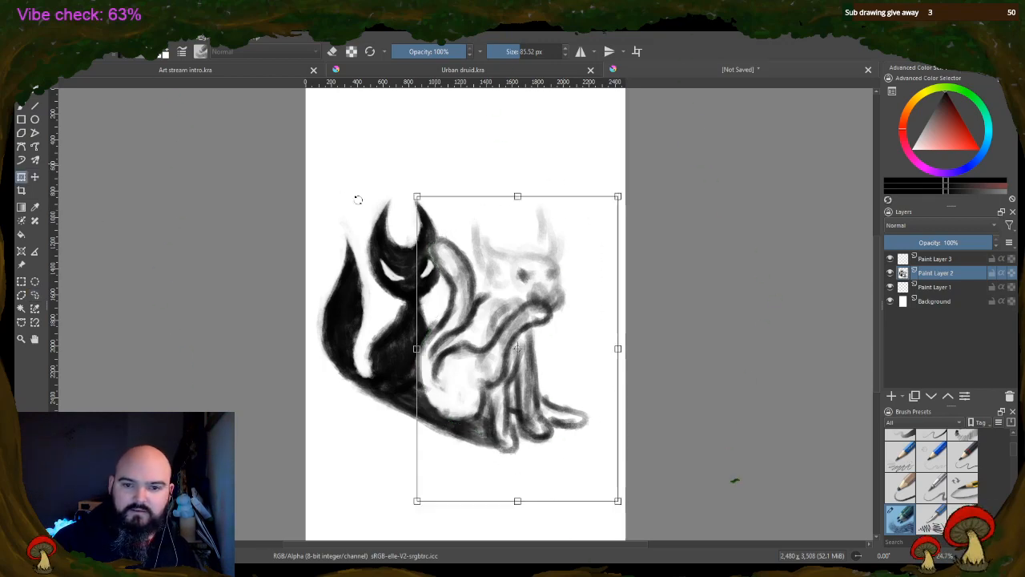
left_click_drag(514, 326, 547, 340)
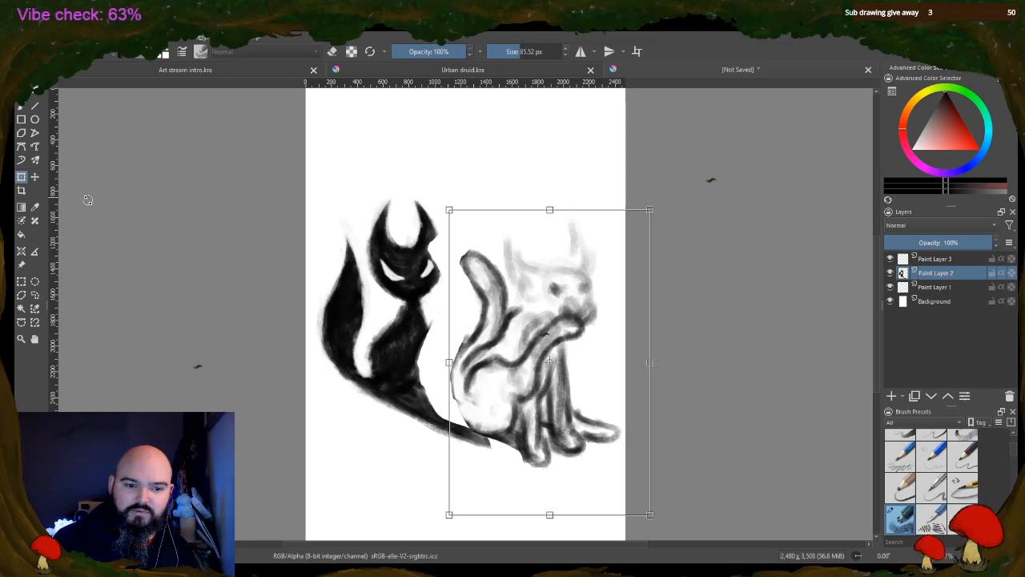
key("Return")
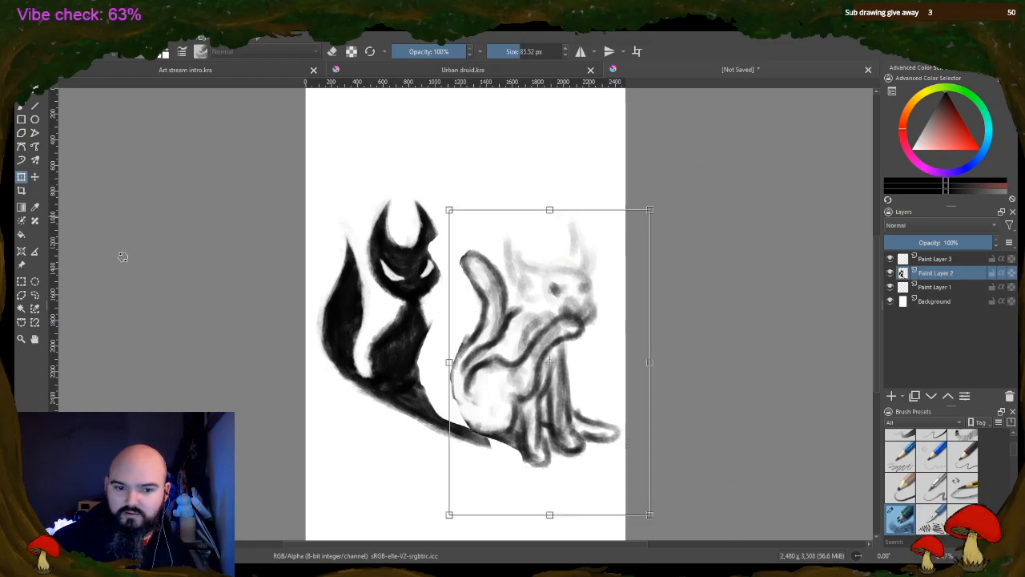
left_click(22, 281)
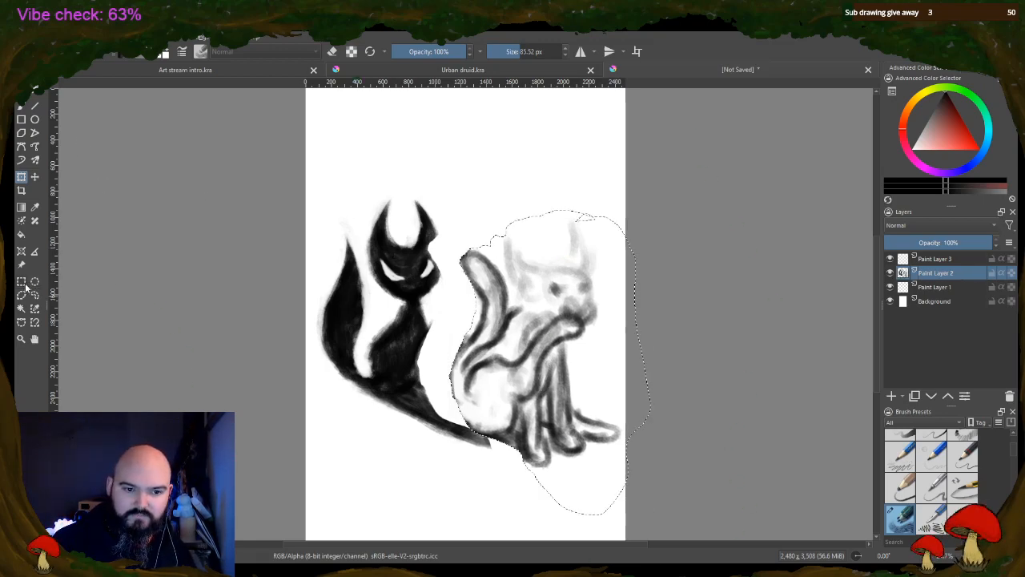
left_click(21, 176)
left_click_drag(446, 297, 448, 297)
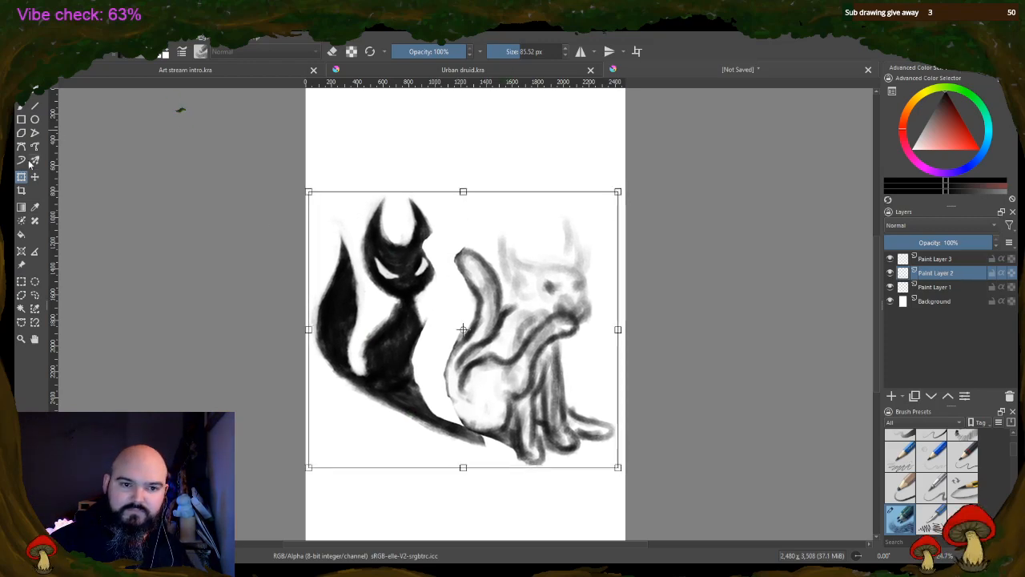
Repaint the cut-off right edge of the cat's head and body in solid black
key("b")
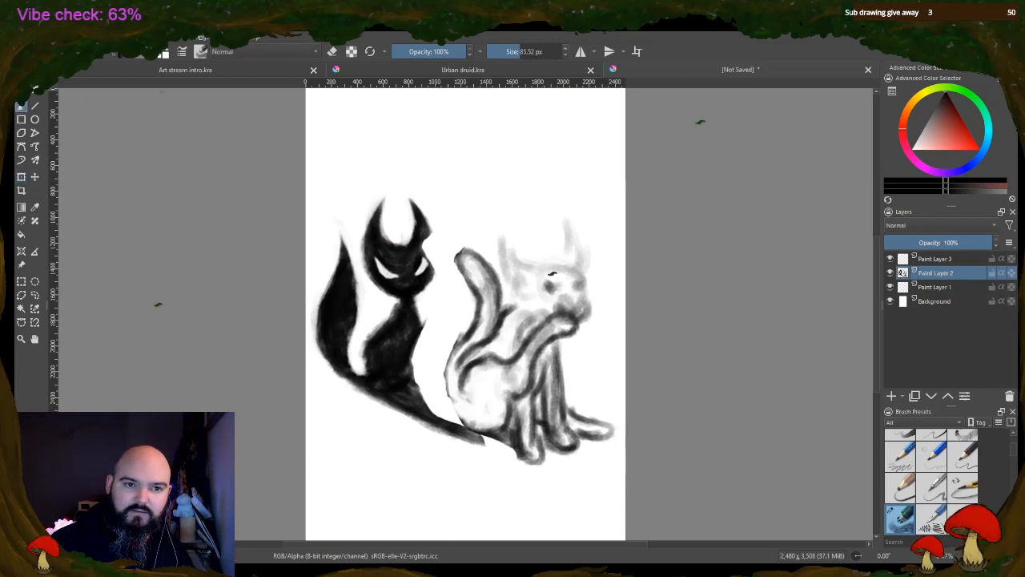
left_click(413, 255, "ctrl")
left_click_drag(423, 243, 422, 252)
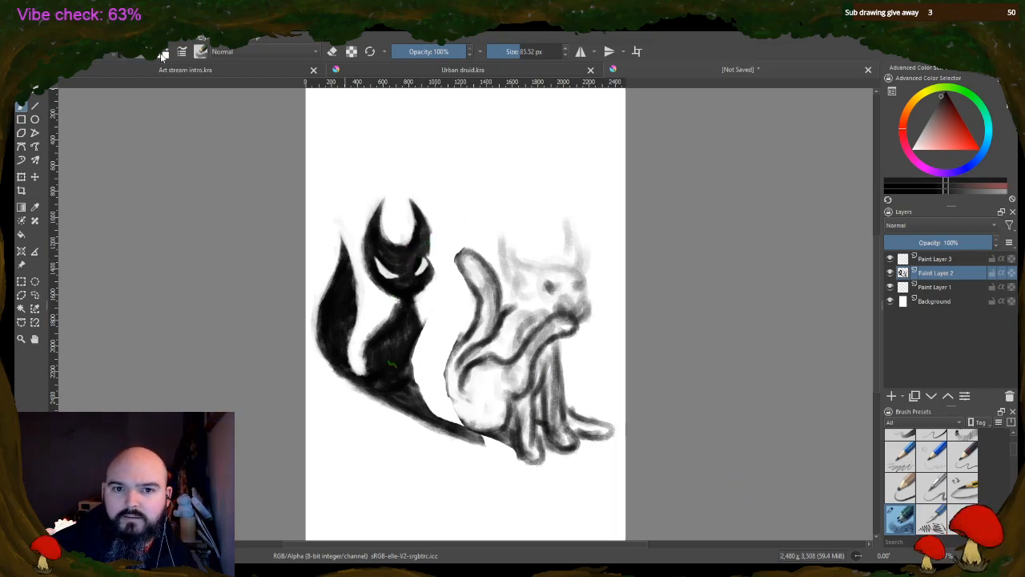
mouse_move(431, 239)
left_mouse_down()
mouse_move(433, 272)
mouse_move(434, 261)
mouse_move(413, 316)
mouse_move(420, 355)
mouse_move(419, 322)
mouse_move(405, 371)
mouse_move(418, 340)
mouse_move(408, 368)
mouse_move(412, 354)
mouse_move(417, 363)
mouse_move(400, 378)
mouse_move(427, 357)
mouse_move(425, 338)
mouse_move(422, 366)
mouse_move(425, 334)
mouse_move(407, 300)
mouse_move(378, 362)
mouse_move(412, 364)
left_mouse_up()
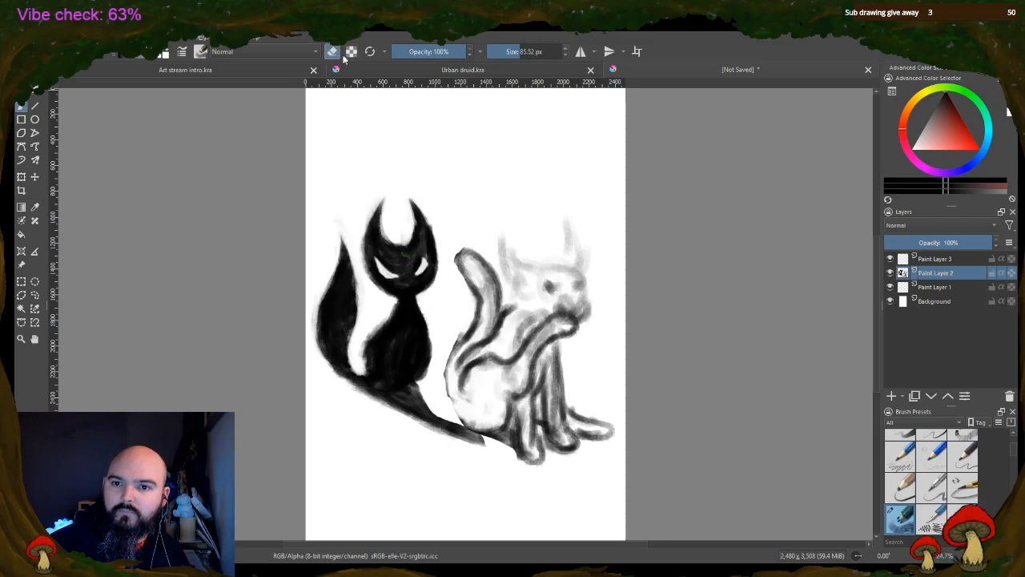
Trim the underside of the strip beneath the animals, repaint it black up to the dog's feet, and darken the dog's rear outline
mouse_move(430, 406)
left_mouse_down()
mouse_move(393, 410)
mouse_move(452, 432)
left_mouse_up()
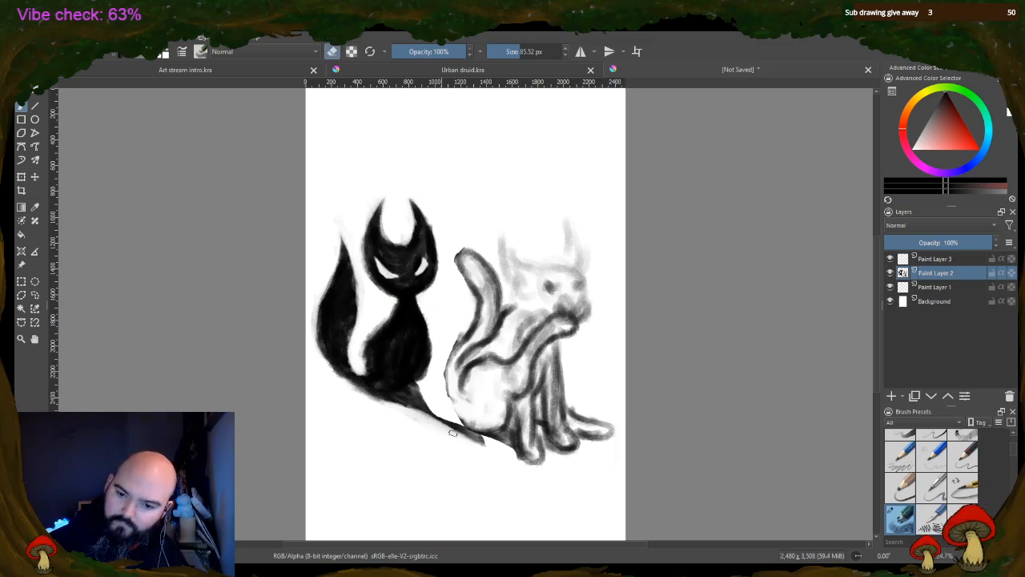
left_click(333, 53)
mouse_move(416, 389)
left_mouse_down()
mouse_move(460, 429)
mouse_move(415, 385)
mouse_move(453, 419)
mouse_move(421, 412)
mouse_move(466, 432)
mouse_move(431, 406)
mouse_move(462, 429)
mouse_move(463, 416)
mouse_move(469, 435)
mouse_move(482, 437)
mouse_move(475, 443)
mouse_move(516, 439)
mouse_move(503, 433)
mouse_move(550, 443)
mouse_move(543, 422)
mouse_move(489, 442)
mouse_move(463, 372)
mouse_move(458, 410)
mouse_move(481, 427)
mouse_move(449, 381)
mouse_move(461, 418)
mouse_move(446, 359)
mouse_move(448, 387)
mouse_move(463, 344)
mouse_move(450, 368)
left_mouse_up()
mouse_move(460, 258)
left_mouse_down()
mouse_move(468, 282)
mouse_move(458, 254)
left_mouse_up()
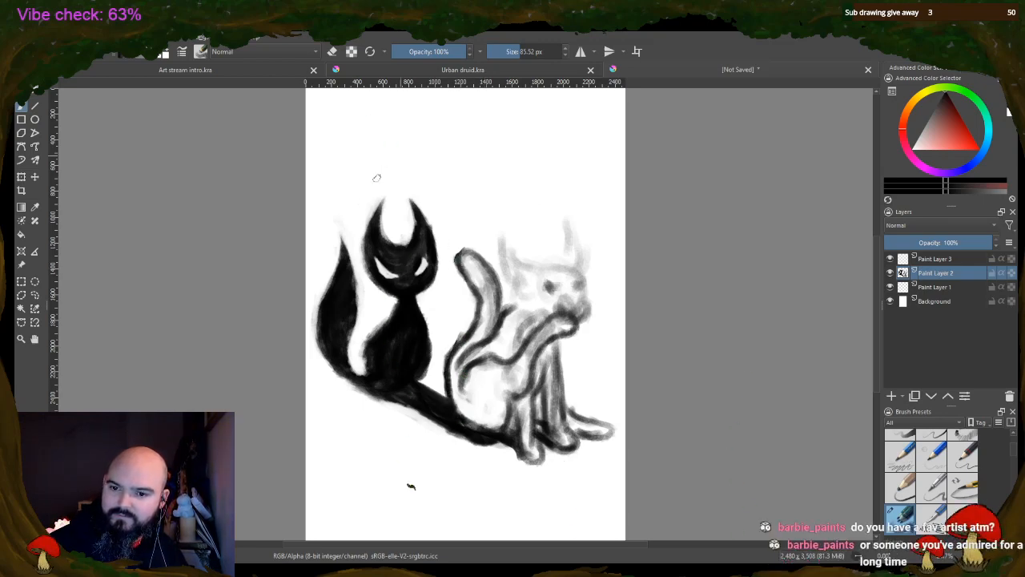
Enlarge the cat's eyes with a 42.76 px eraser, and refine their edges and the cat's base with a 23.58 px brush
left_click(509, 51)
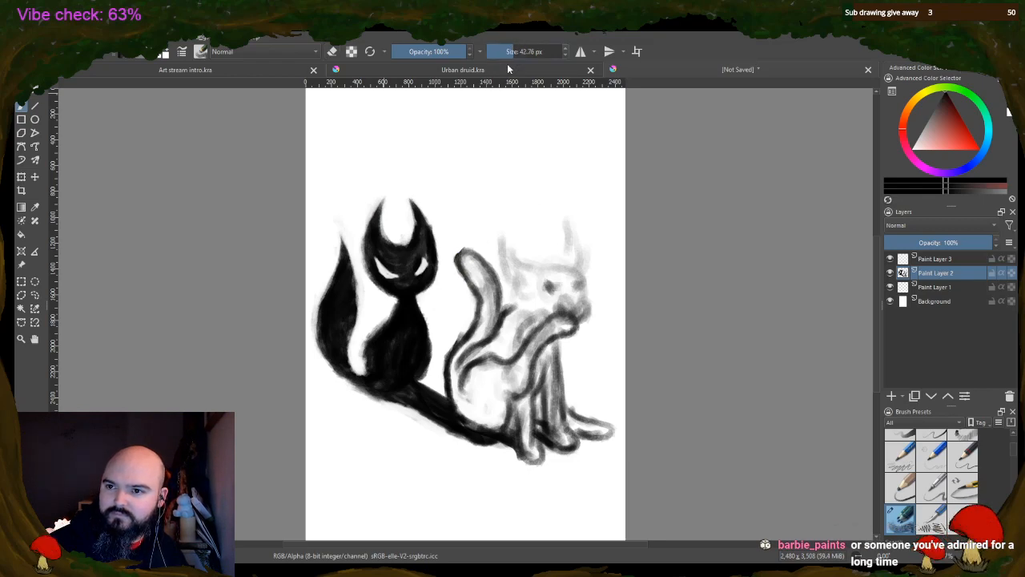
key("e")
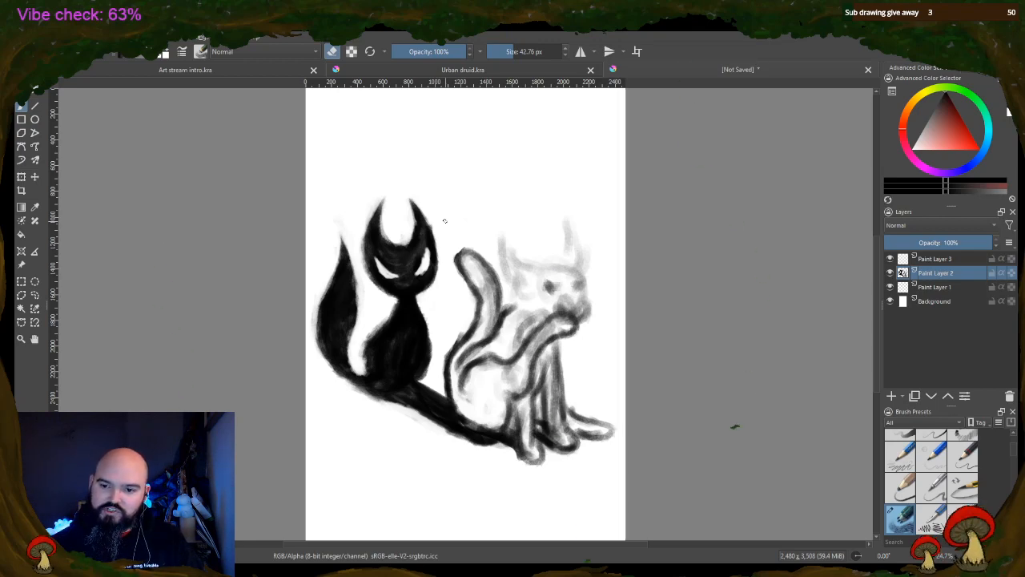
left_click_drag(524, 47, 513, 49)
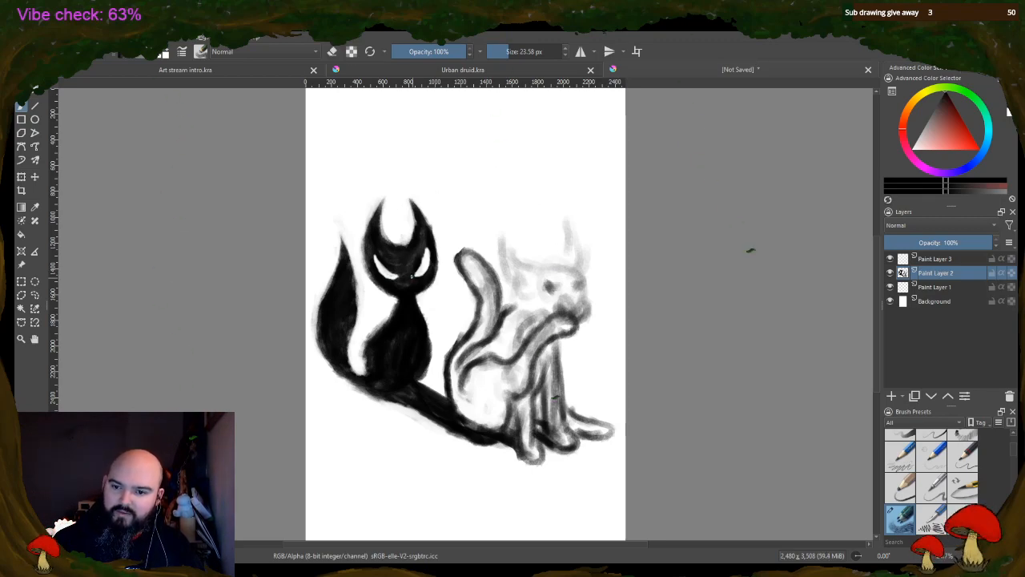
left_click_drag(415, 275, 428, 272)
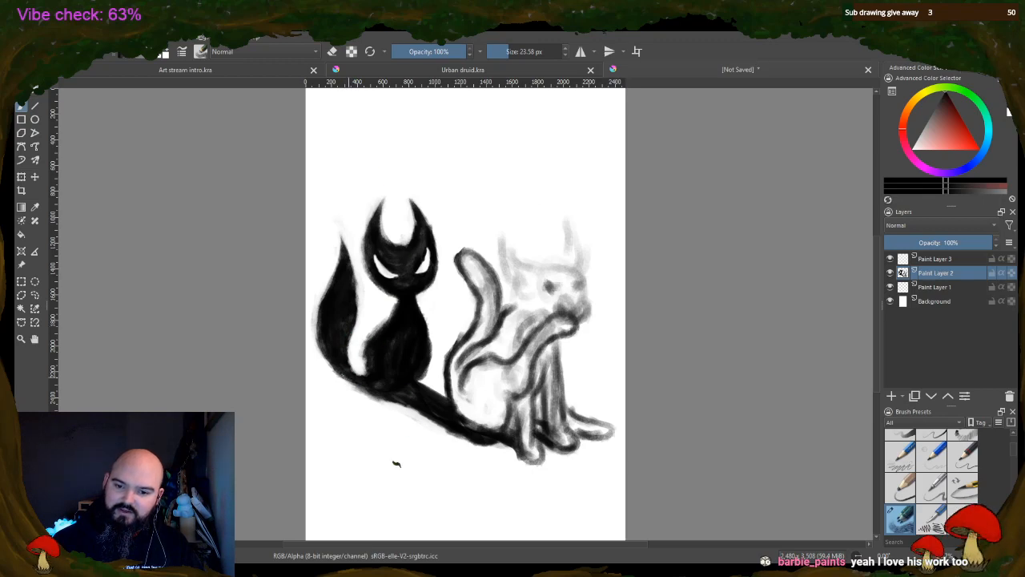
mouse_move(348, 375)
left_mouse_down()
mouse_move(368, 386)
mouse_move(343, 376)
mouse_move(427, 367)
mouse_move(422, 376)
left_mouse_up()
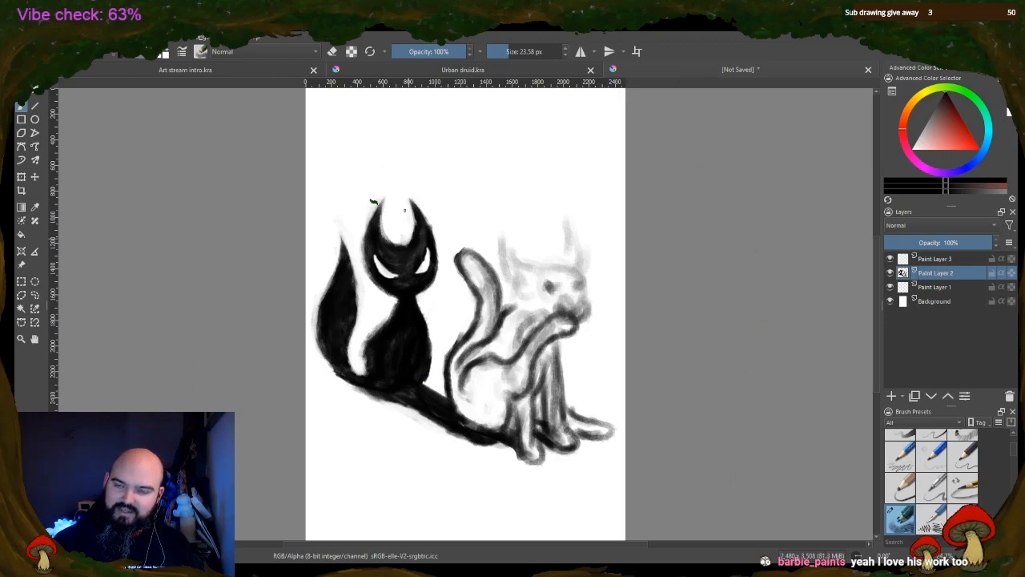
Clean the strip's lower edge, the gap between the animals and the dog's shoulder with a 112.35 px eraser
left_click(333, 51)
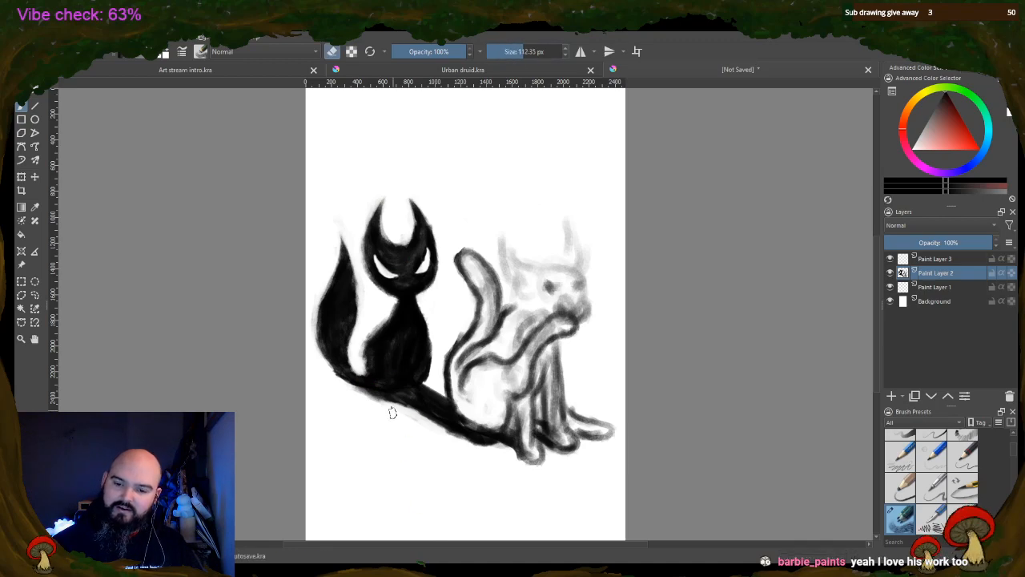
mouse_move(389, 410)
left_mouse_down()
mouse_move(360, 391)
mouse_move(452, 432)
left_mouse_up()
mouse_move(434, 389)
left_mouse_down()
mouse_move(472, 449)
mouse_move(448, 437)
mouse_move(480, 445)
mouse_move(496, 415)
mouse_move(474, 423)
mouse_move(461, 406)
mouse_move(480, 399)
mouse_move(460, 410)
mouse_move(462, 346)
left_mouse_up()
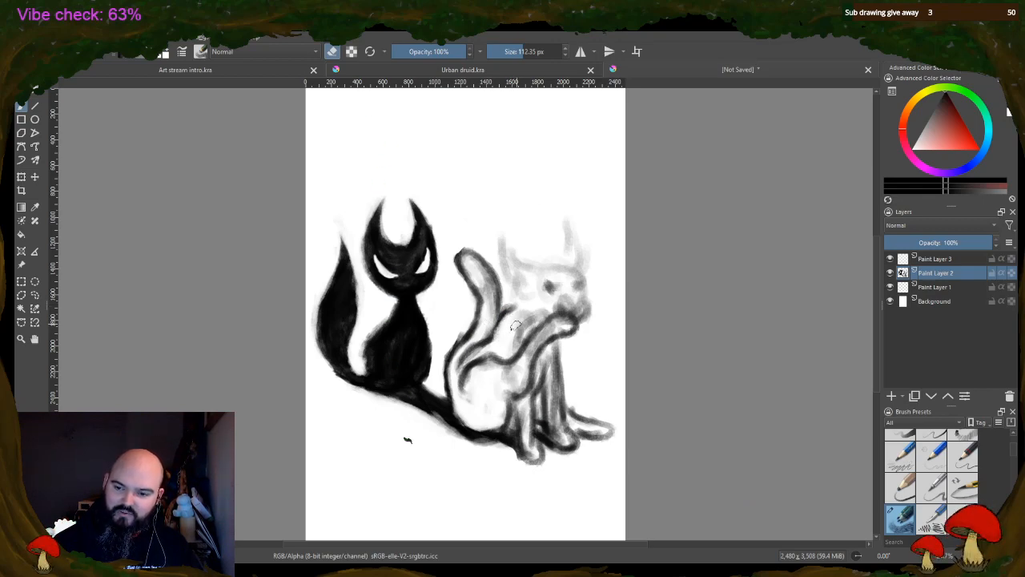
left_click_drag(525, 330, 514, 345)
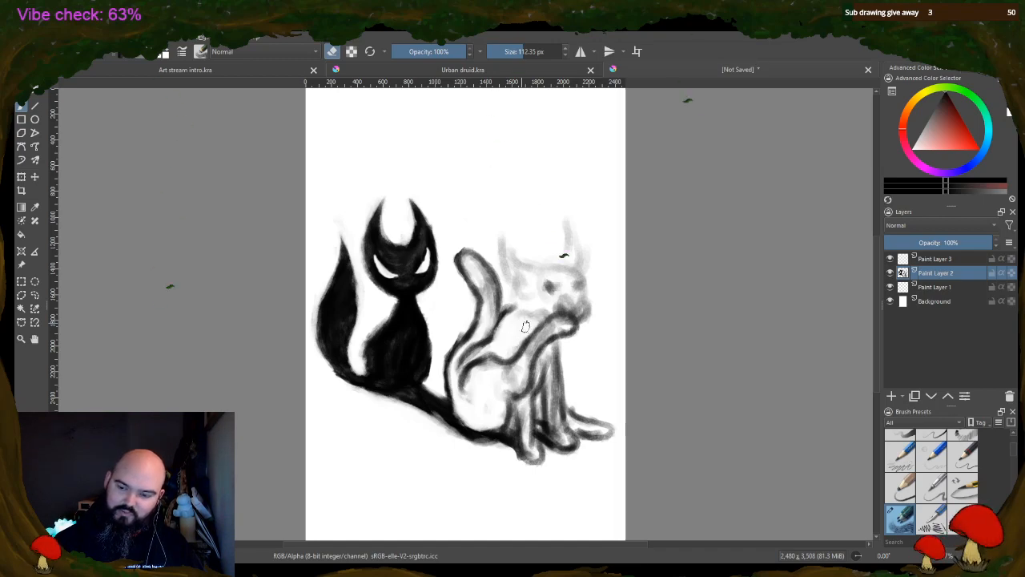
Erase the grey shading over the right animal's raised leg and face, and define the raised paw's toes with a 33.30 px brush and eraser
left_click_drag(556, 329, 521, 362)
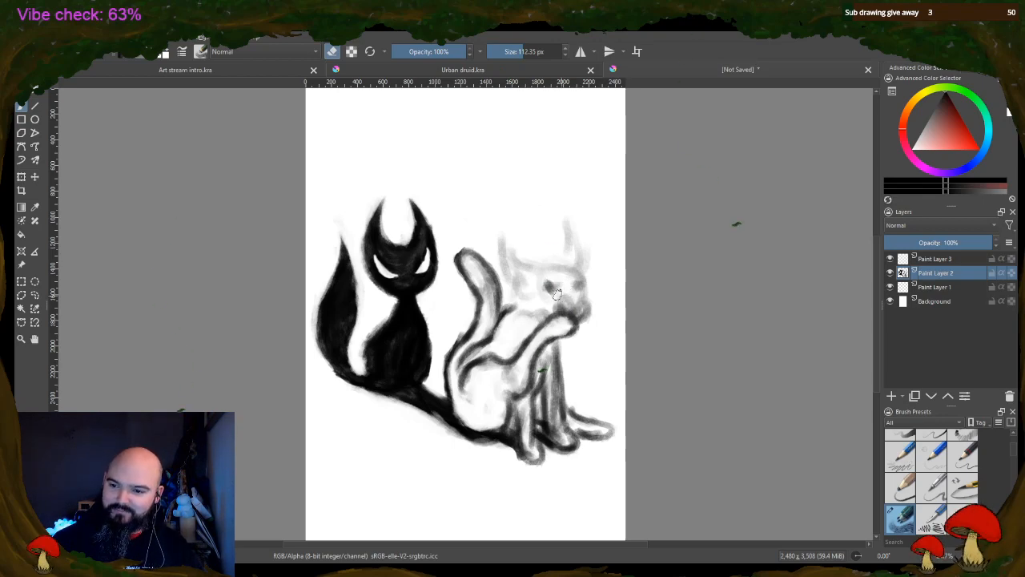
mouse_move(558, 294)
left_mouse_down()
mouse_move(548, 284)
mouse_move(573, 286)
left_mouse_up()
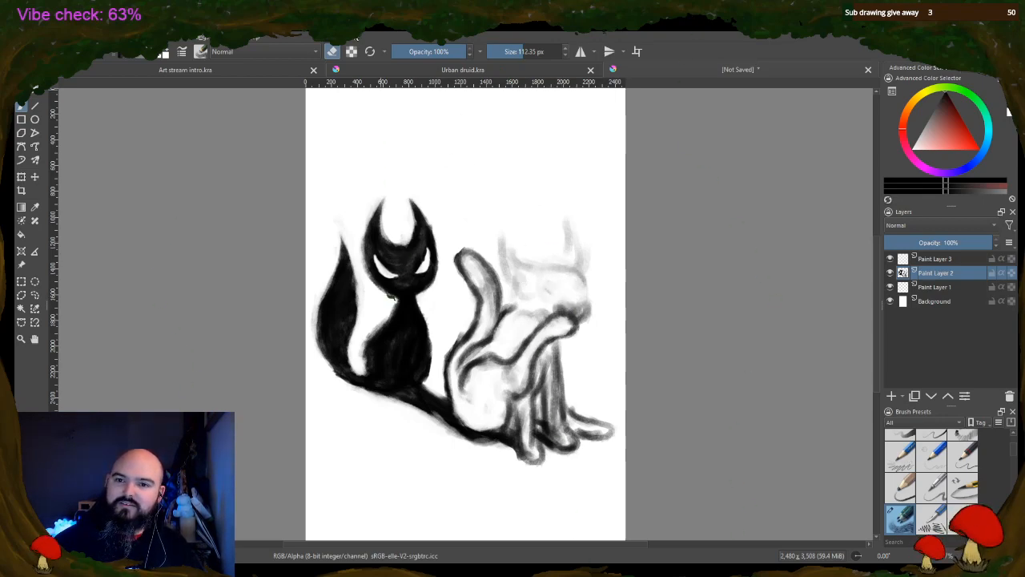
key("e")
left_click(511, 51)
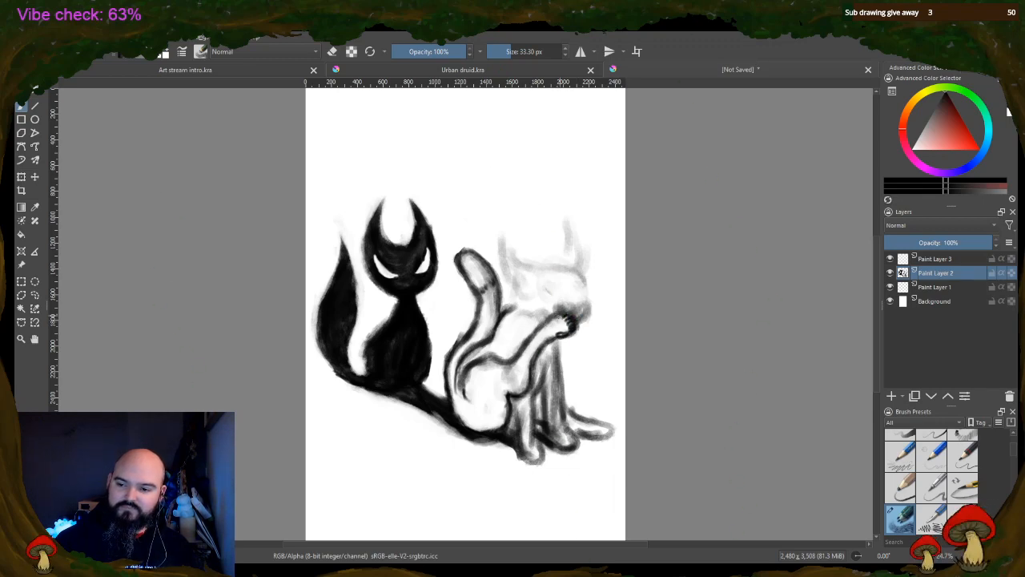
left_click(333, 51)
left_click_drag(564, 314, 566, 323)
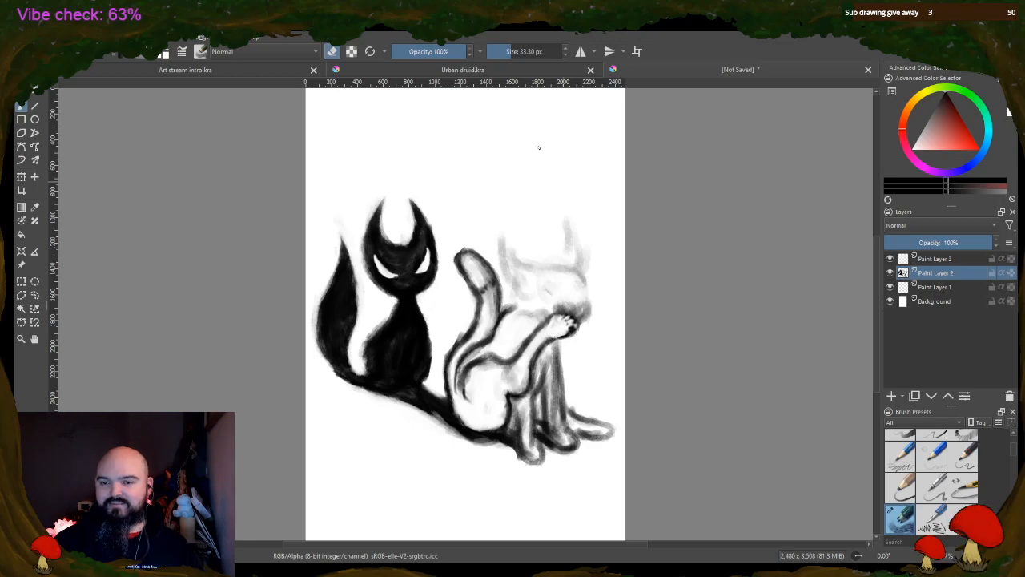
left_click(335, 51)
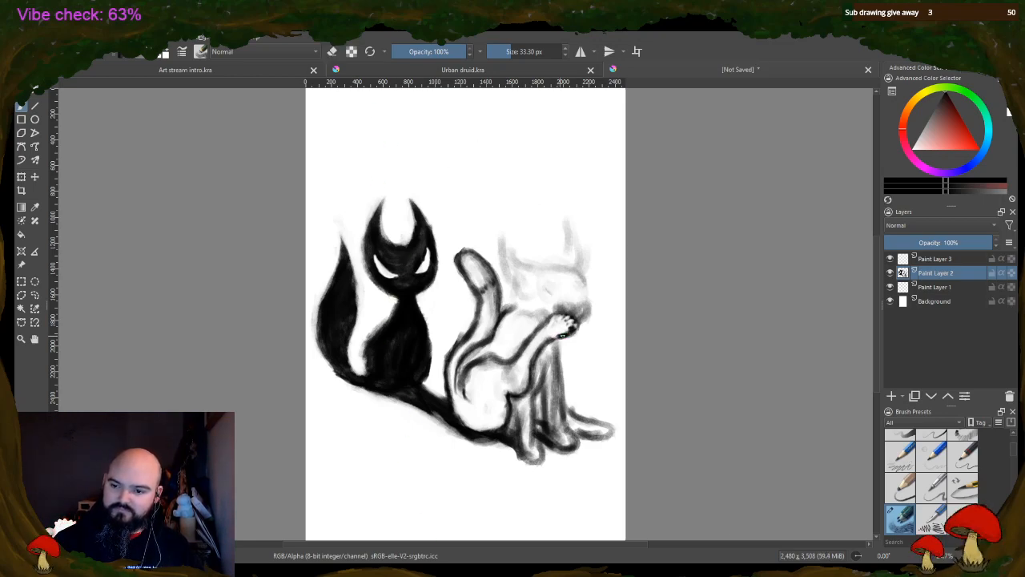
key("e")
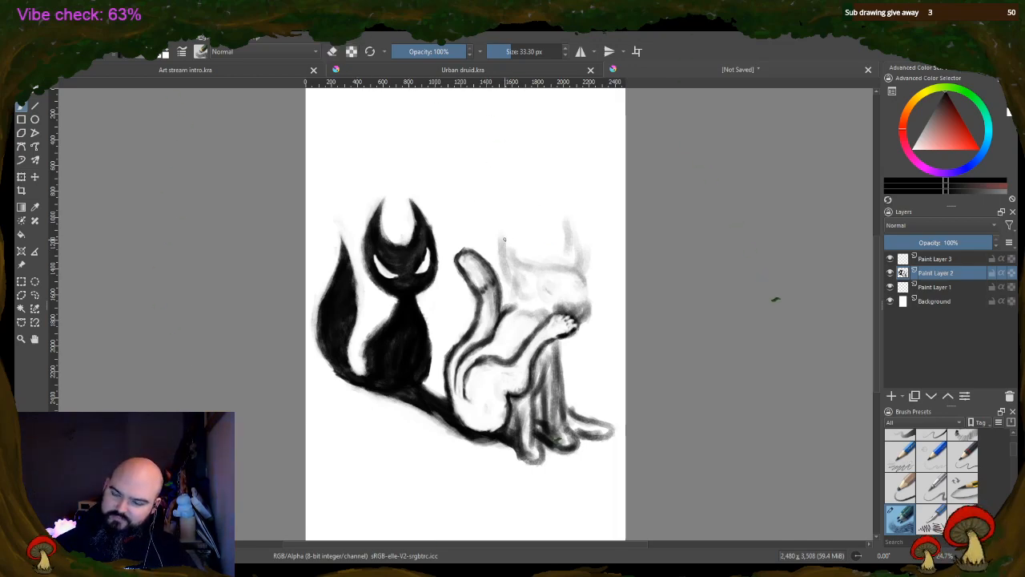
Draw two pointed ears and the top of the head on the right animal with the 33.30 px brush
left_click_drag(506, 240, 532, 265)
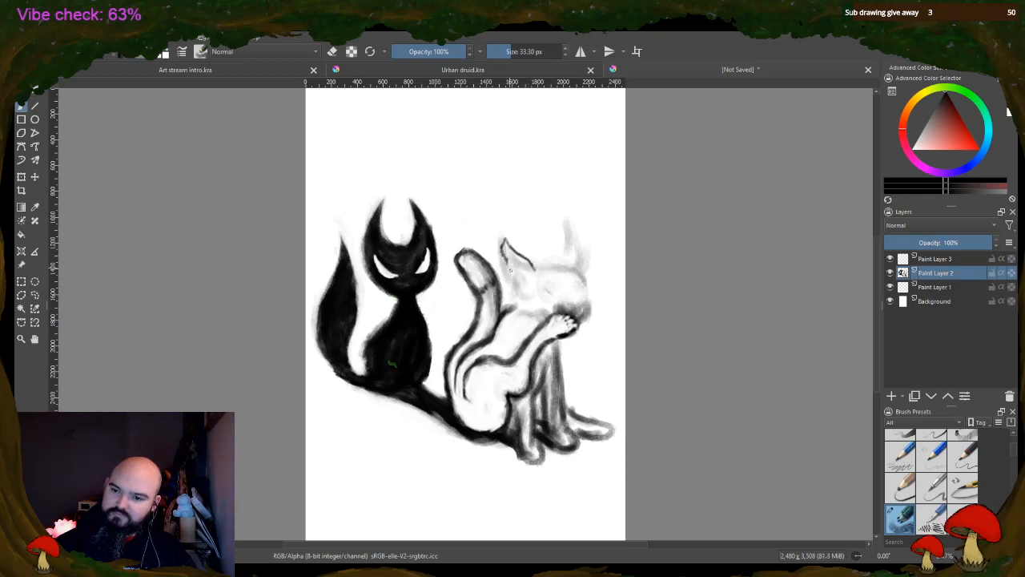
mouse_move(508, 266)
left_mouse_down()
mouse_move(491, 111)
mouse_move(495, 163)
mouse_move(565, 255)
mouse_move(531, 274)
left_mouse_up()
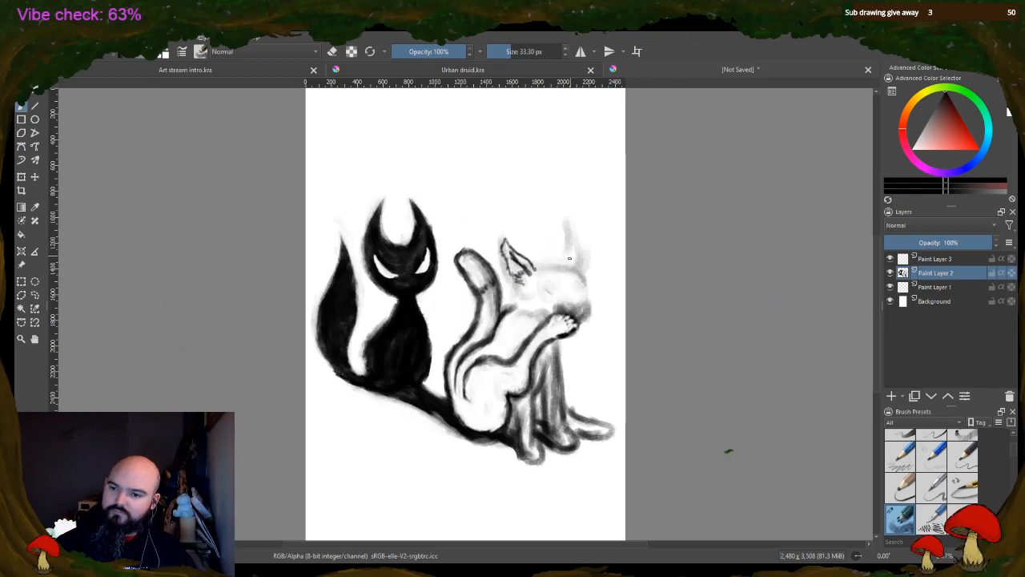
mouse_move(538, 265)
left_mouse_down()
mouse_move(566, 266)
mouse_move(564, 243)
mouse_move(577, 240)
mouse_move(581, 269)
left_mouse_up()
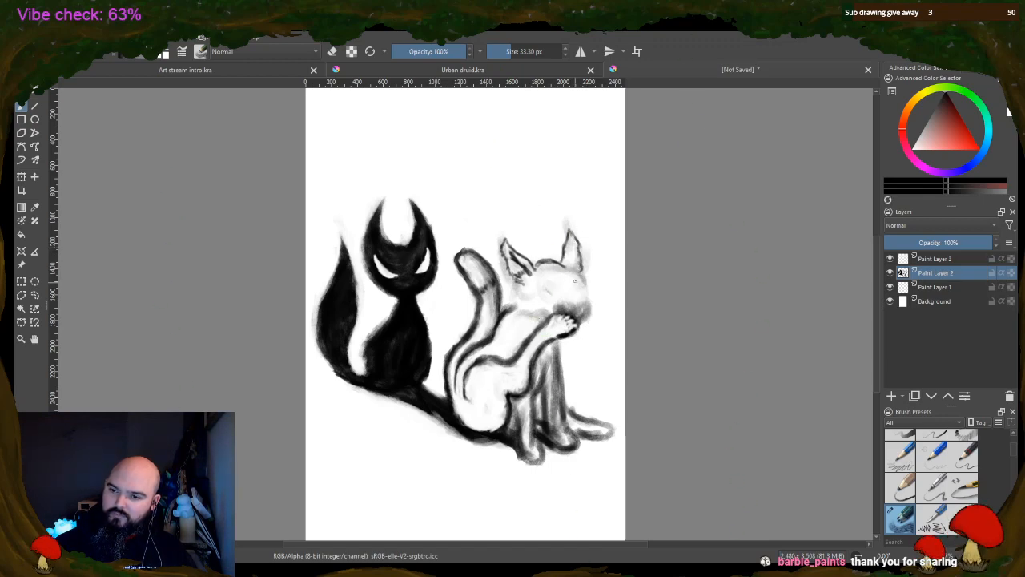
Draw the right animal's eyes, nose, muzzle and whiskers, and darken the eyes
mouse_move(575, 283)
left_mouse_down()
mouse_move(548, 292)
mouse_move(577, 302)
left_mouse_up()
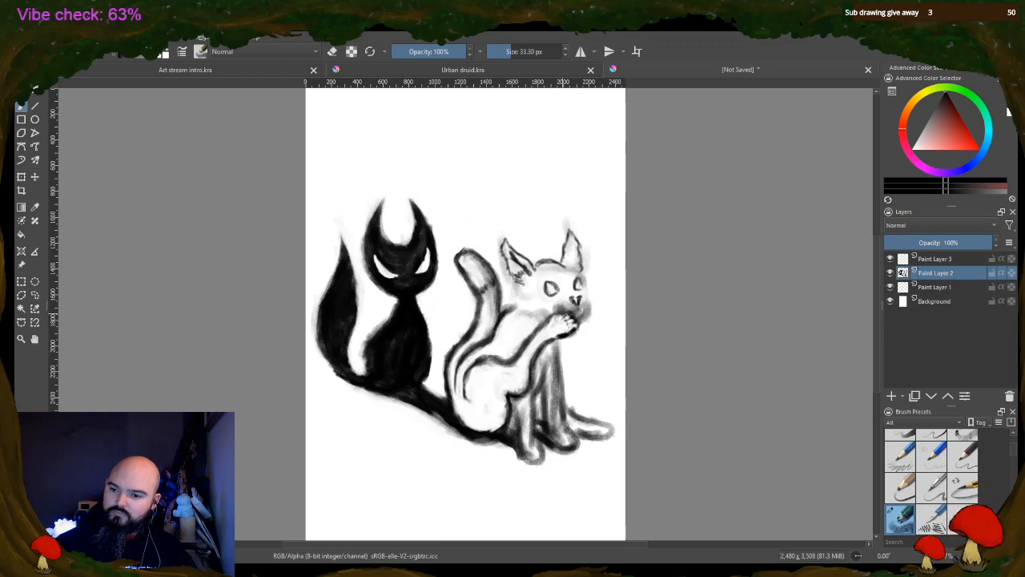
left_click_drag(580, 333, 586, 309)
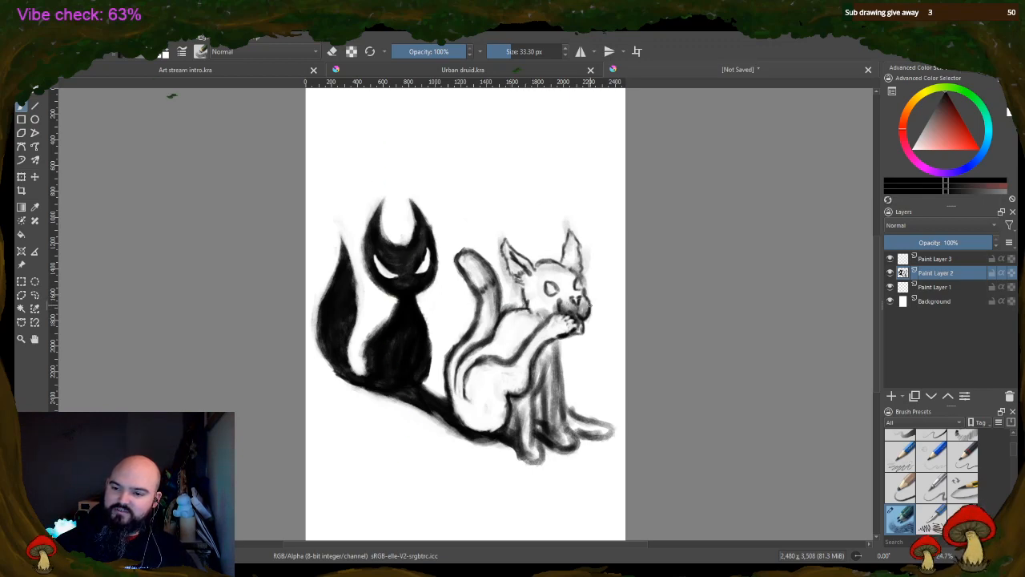
mouse_move(587, 305)
left_mouse_down()
mouse_move(615, 308)
mouse_move(595, 320)
left_mouse_up()
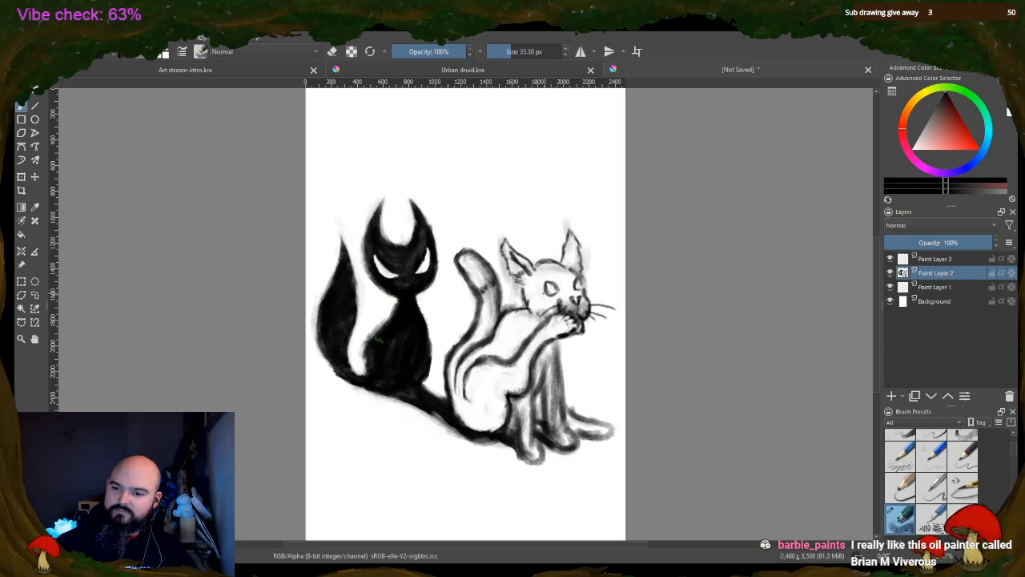
left_click_drag(551, 292, 554, 288)
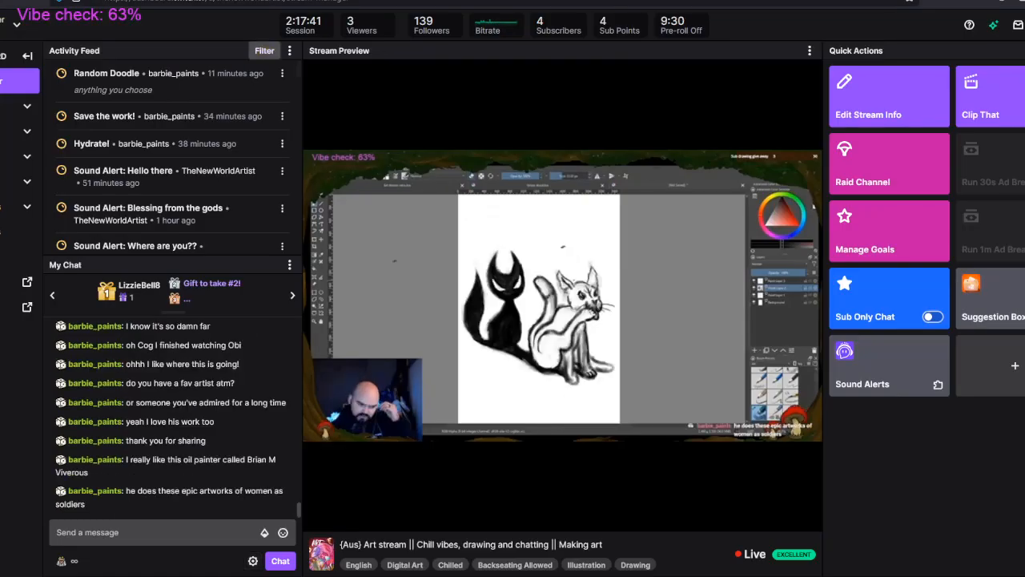
Search Google Images for "Brian M Viverous" in a new browser tab
key("ctrl+t")
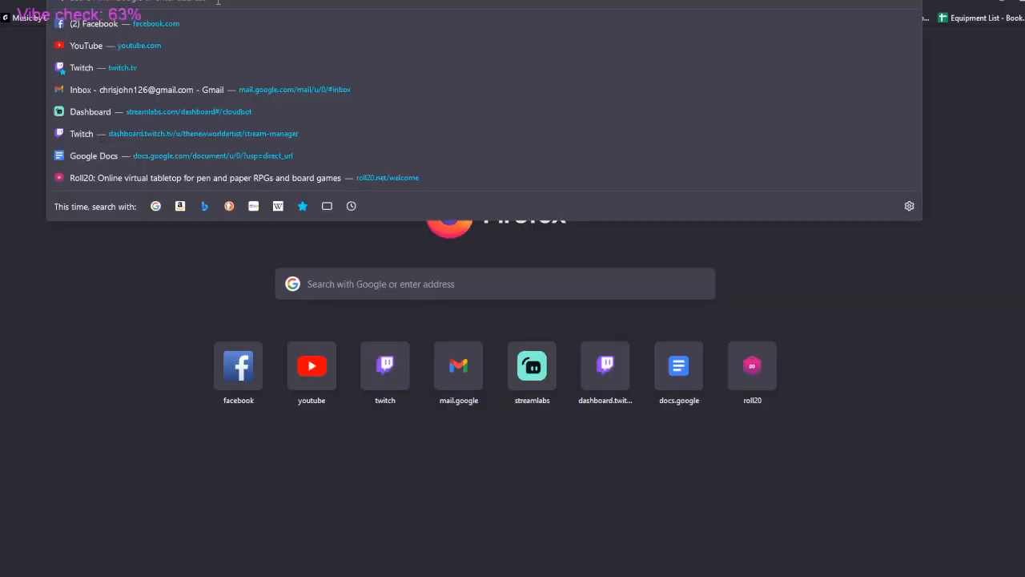
type("Brian M Viverous")
key("Return")
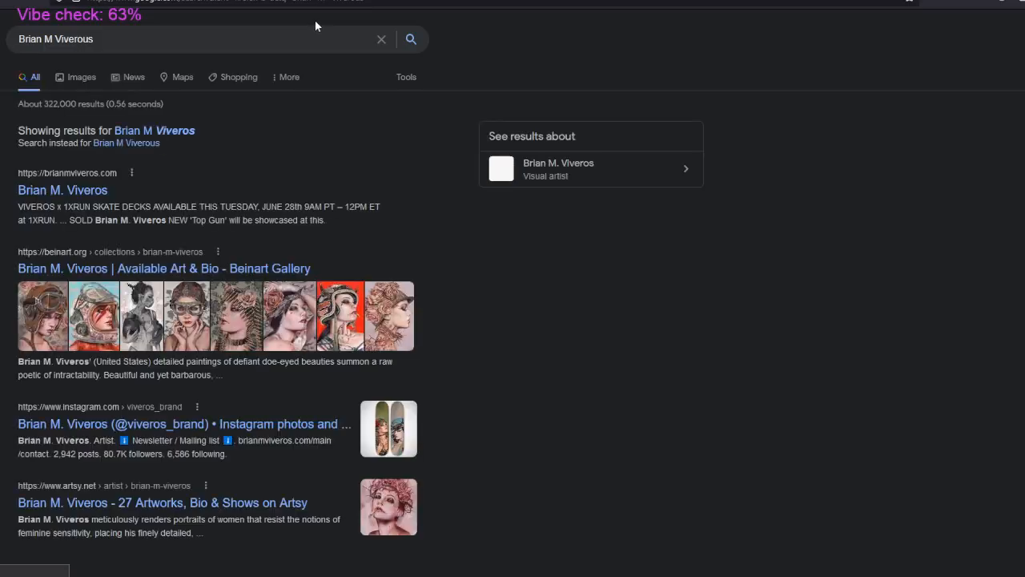
left_click(85, 81)
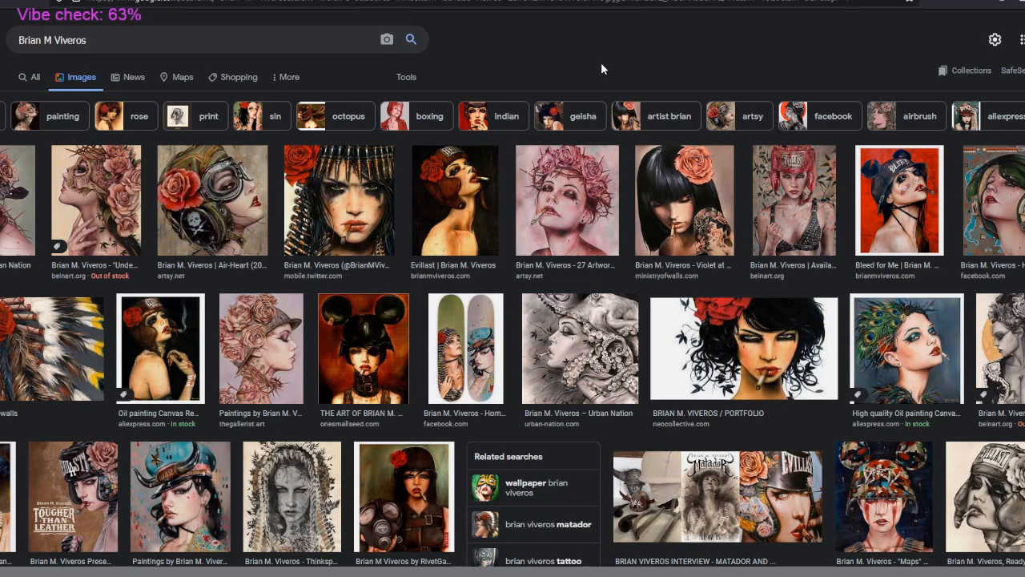
Examine the artist's paintings throughout the image search results
scroll(600, 69, "down", 2)
scroll(625, 156, "down", 1)
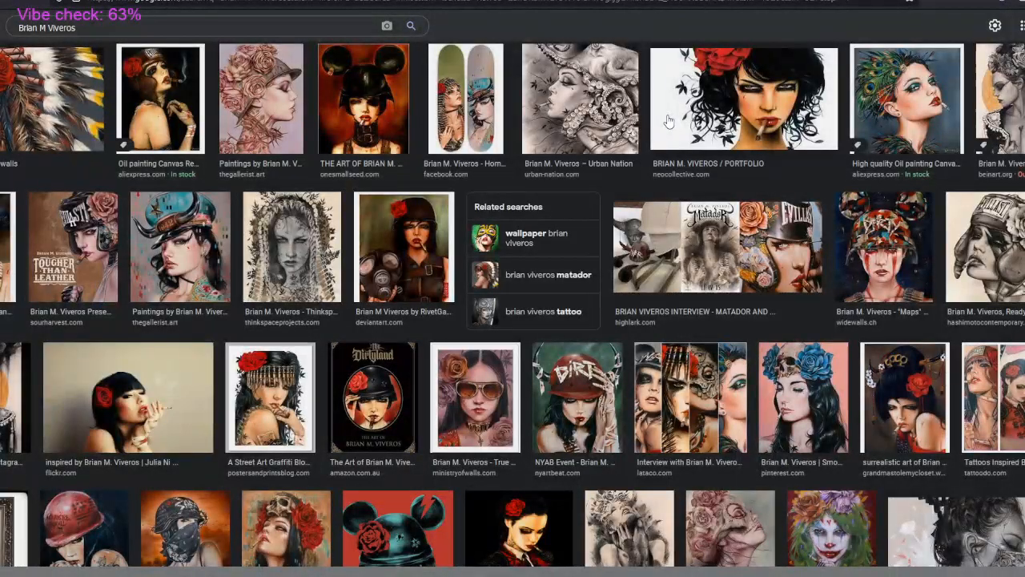
scroll(670, 118, "down", 1)
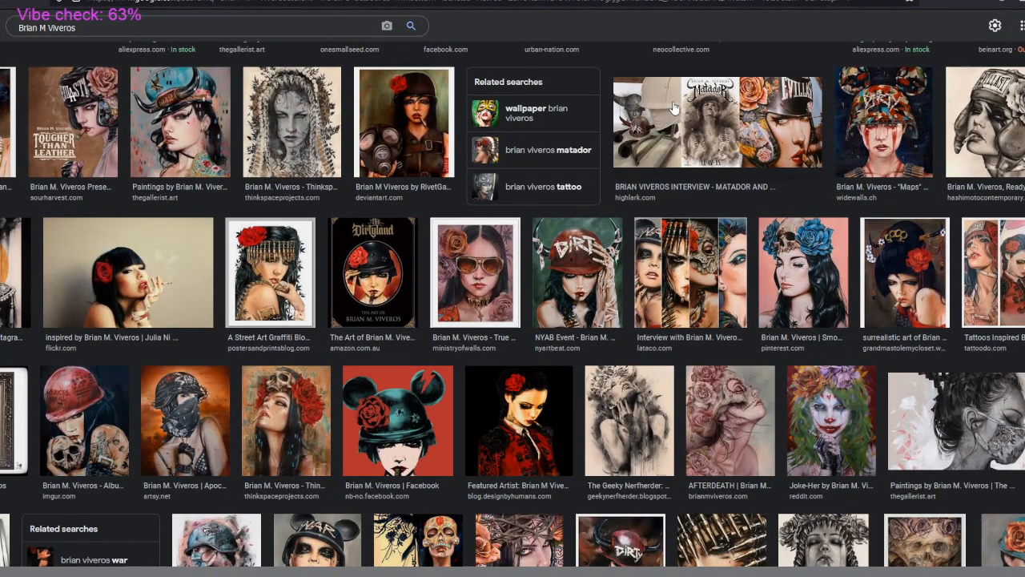
scroll(675, 109, "down", 1)
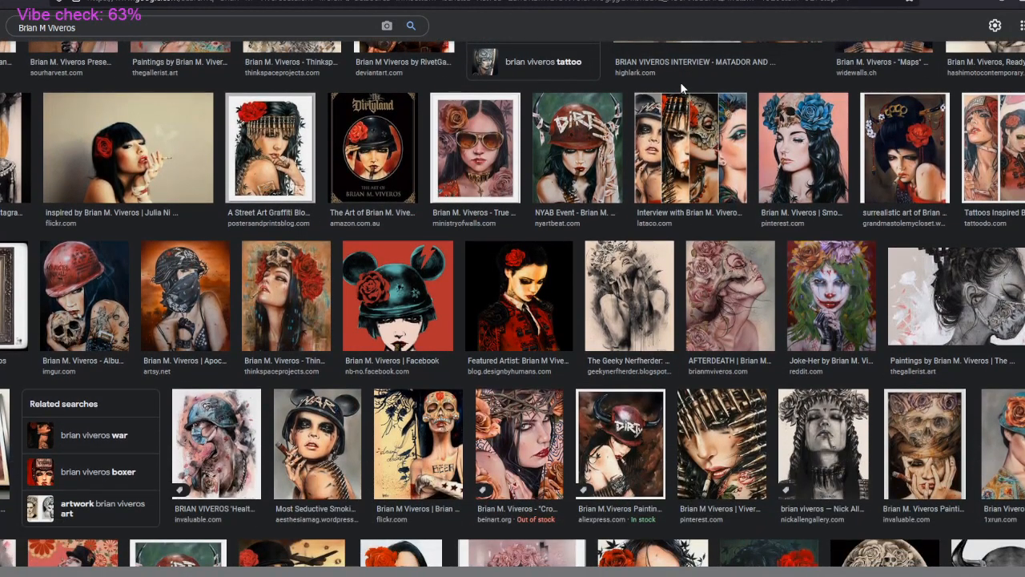
scroll(680, 82, "down", 1)
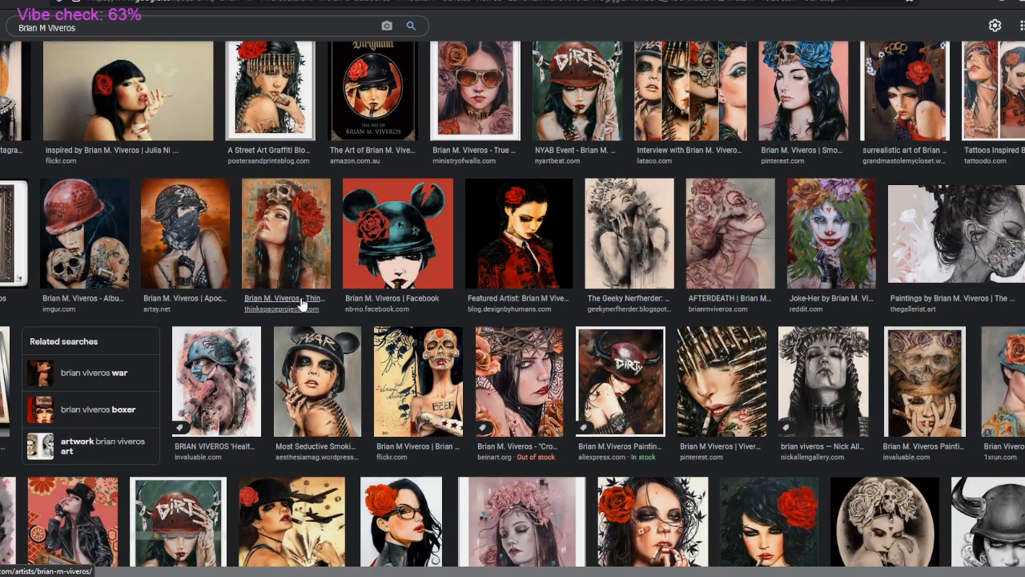
scroll(568, 240, "down", 1)
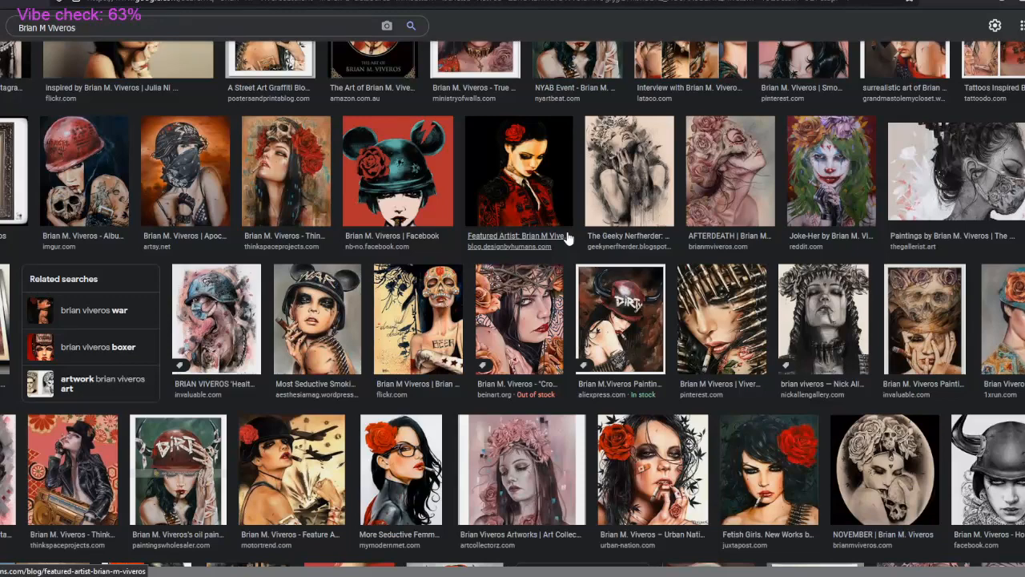
scroll(565, 233, "down", 4)
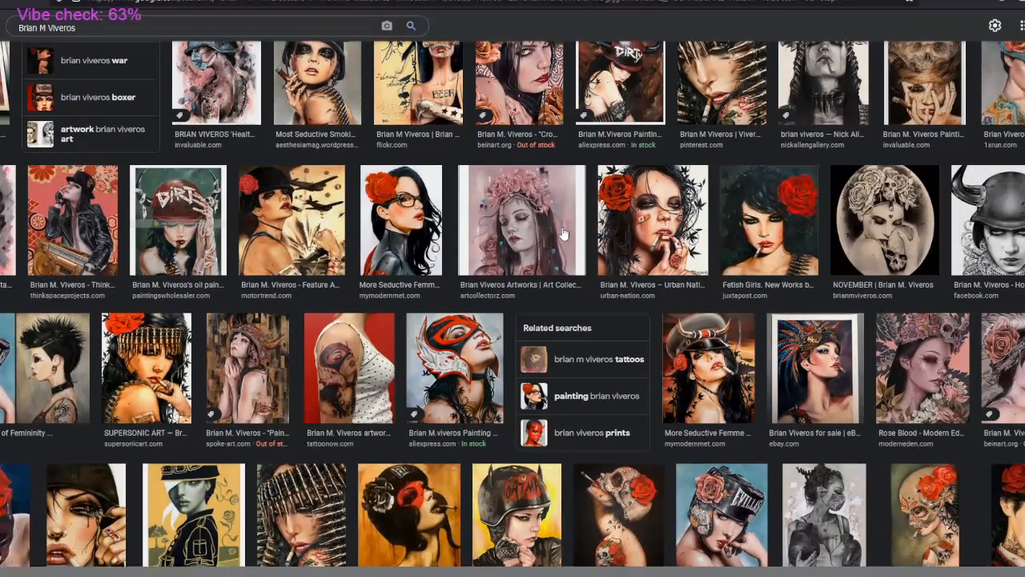
scroll(565, 232, "down", 3)
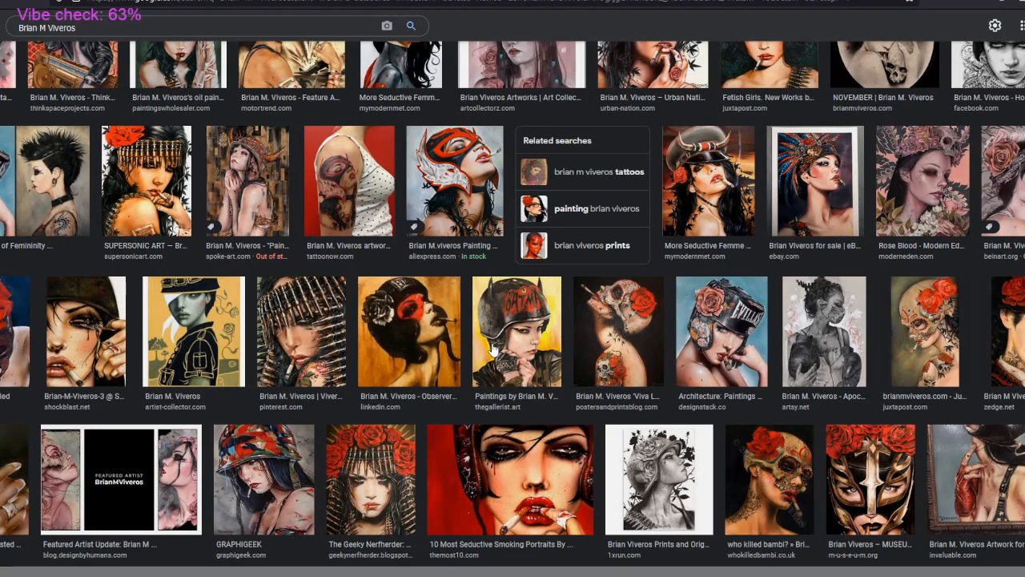
left_click(448, 1)
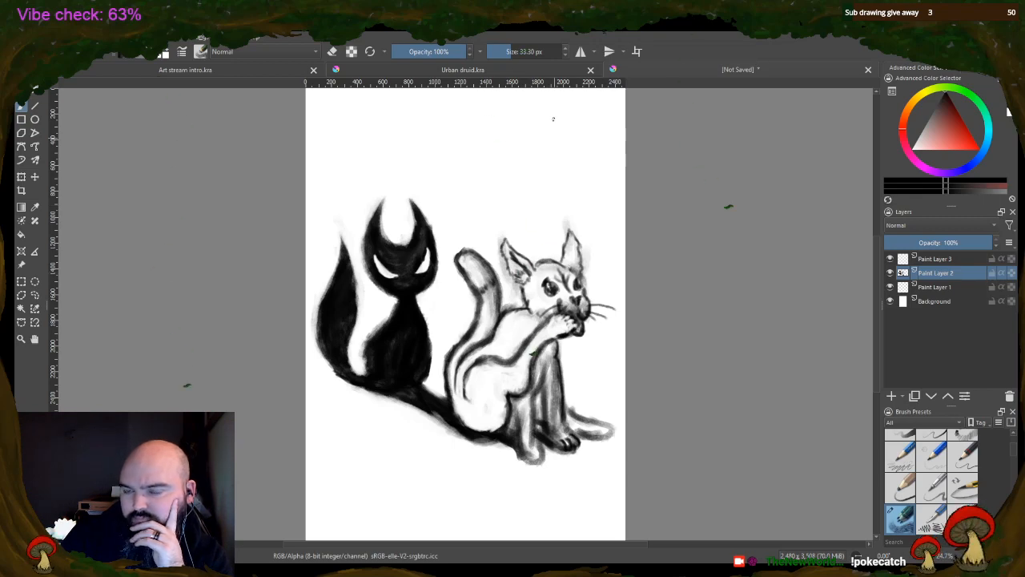
Shade the right animal's tail, body, legs and head grey with an enlarged brush at 34% opacity
left_click(517, 52)
left_click(417, 51)
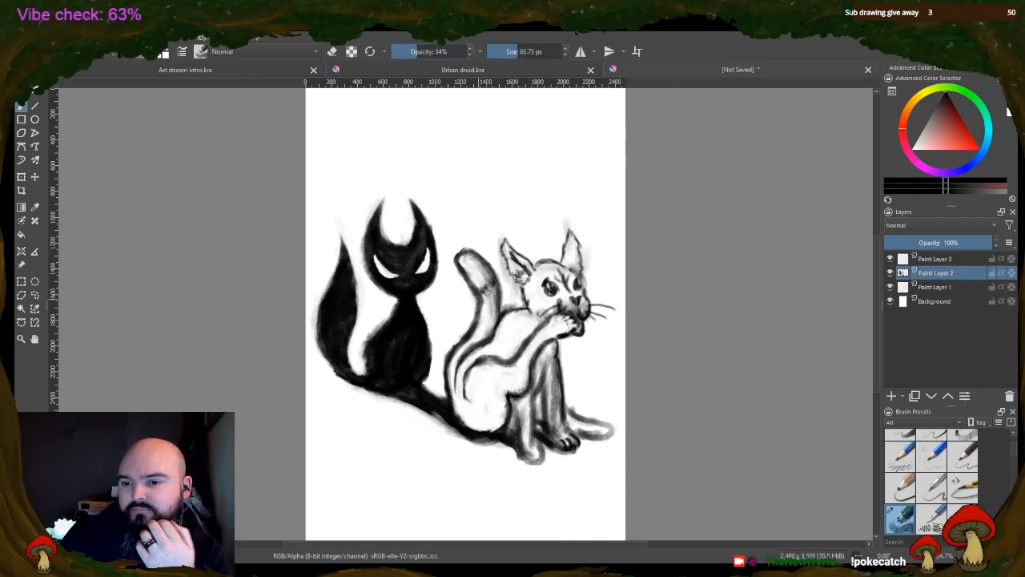
left_click(532, 52)
mouse_move(490, 298)
left_mouse_down()
mouse_move(449, 372)
mouse_move(457, 409)
mouse_move(473, 362)
mouse_move(483, 410)
mouse_move(498, 414)
mouse_move(478, 384)
mouse_move(524, 358)
mouse_move(530, 370)
mouse_move(548, 330)
mouse_move(515, 338)
mouse_move(536, 318)
mouse_move(478, 364)
mouse_move(525, 318)
mouse_move(520, 442)
mouse_move(532, 358)
mouse_move(548, 383)
left_mouse_up()
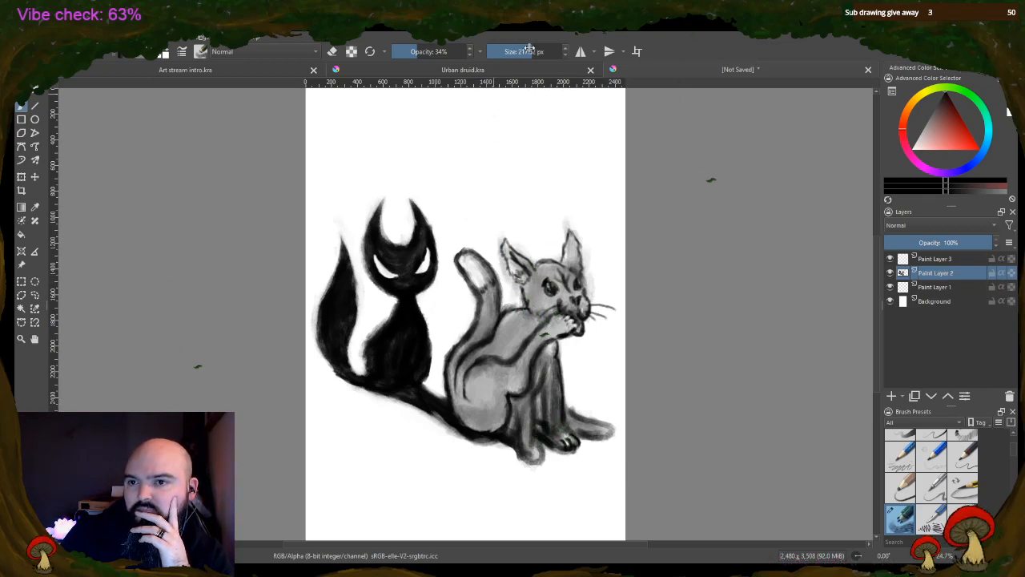
Detail the toes and pads of the right animal's lower paws at 100% opacity with 20.30 px and 42.76 px brushes
mouse_move(522, 50)
left_mouse_down()
mouse_move(474, 52)
mouse_move(500, 54)
left_mouse_up()
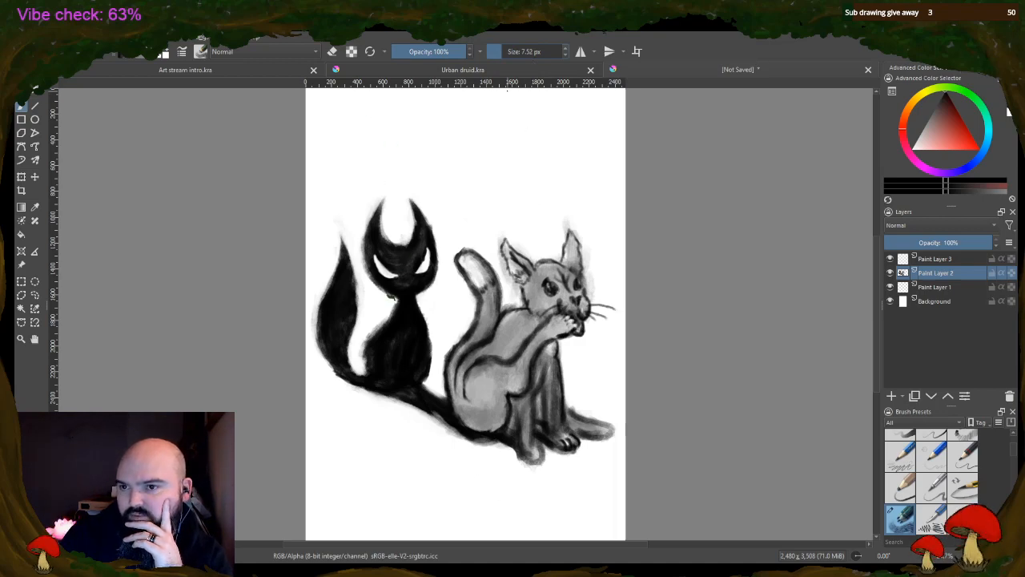
left_click(508, 52)
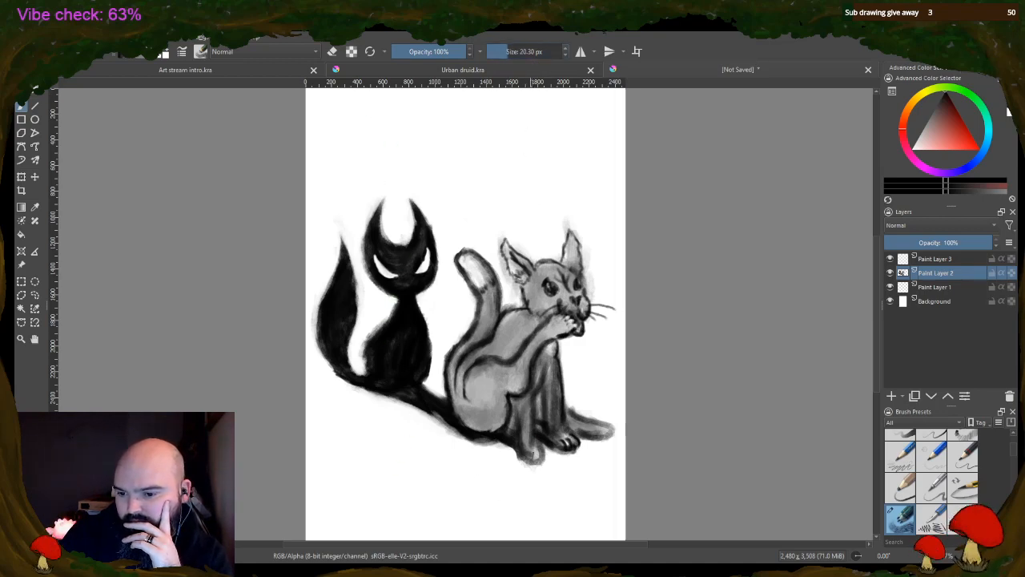
left_click(519, 51)
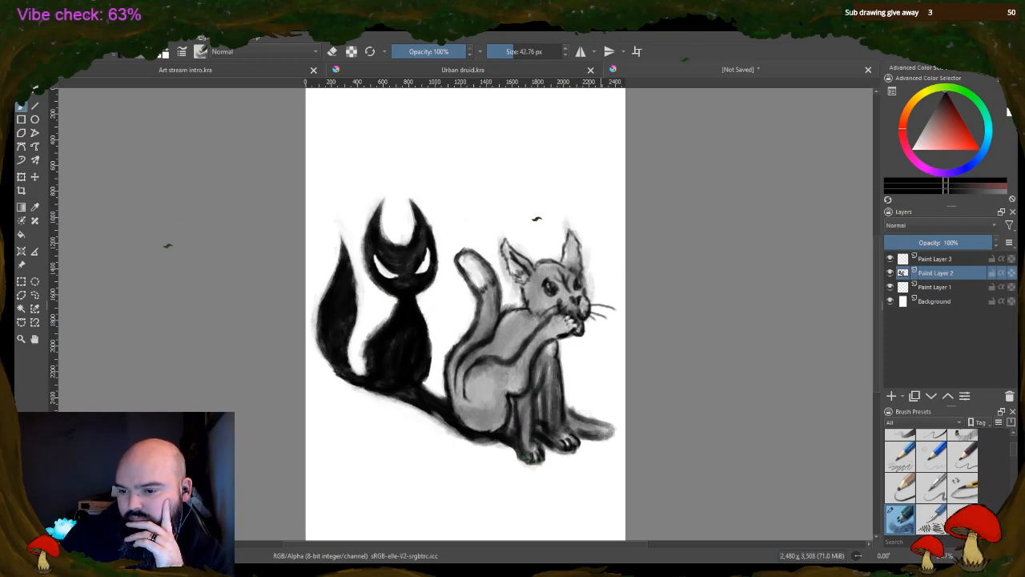
left_click_drag(592, 432, 598, 433)
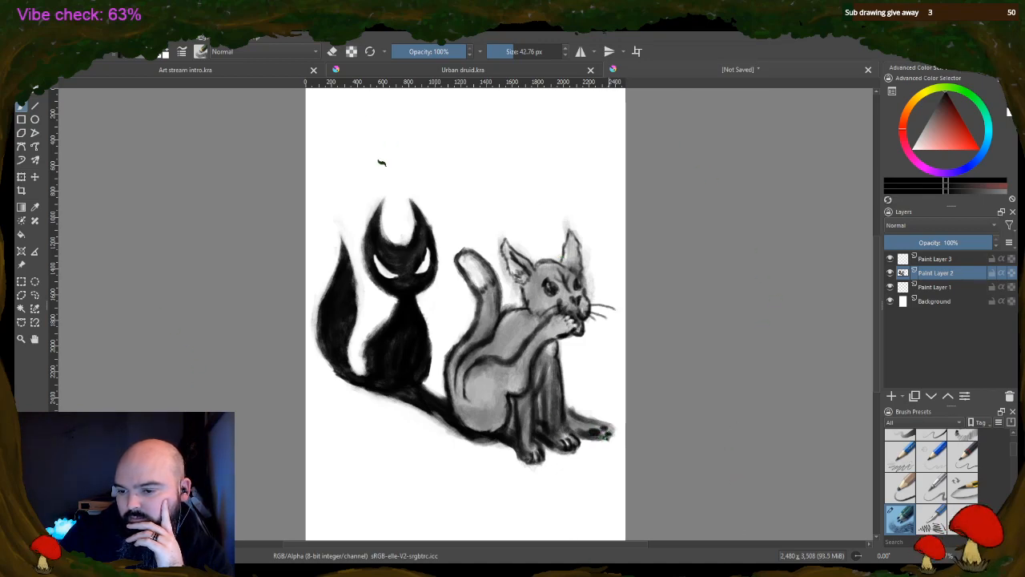
mouse_move(606, 439)
left_mouse_down()
mouse_move(416, 416)
mouse_move(397, 463)
mouse_move(435, 539)
mouse_move(611, 434)
left_mouse_up()
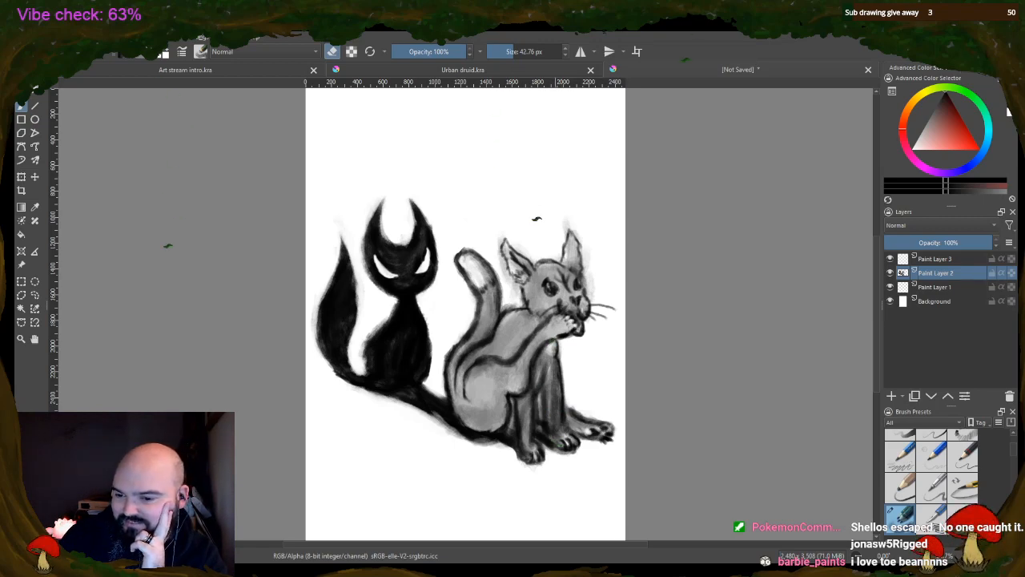
Erase highlights into the right animal's eyes with a 42.76 px eraser, then darken its mouth and lighten the area beneath the raised paw
mouse_move(553, 431)
left_mouse_down()
mouse_move(552, 388)
mouse_move(554, 426)
mouse_move(560, 410)
left_mouse_up()
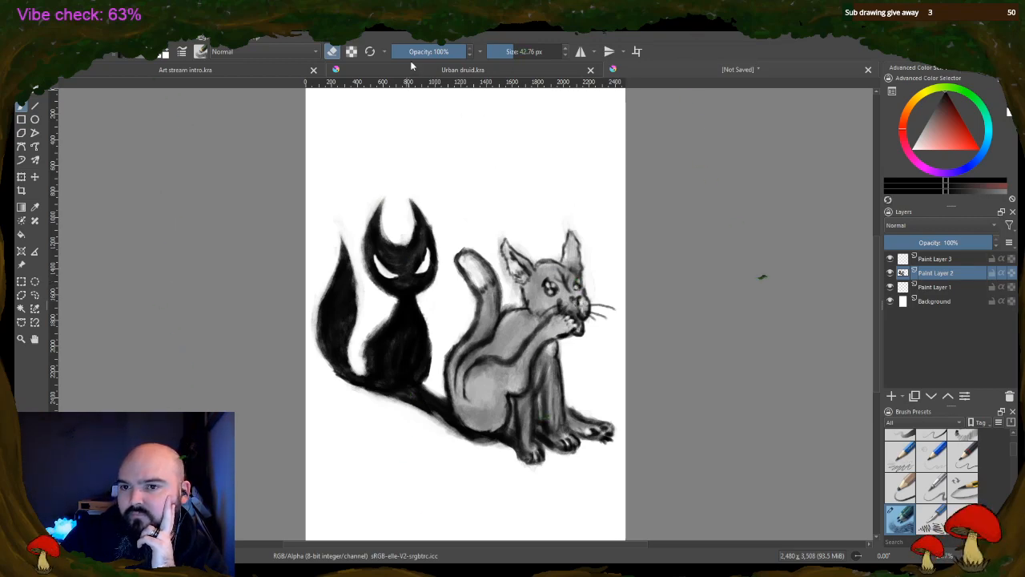
key("e")
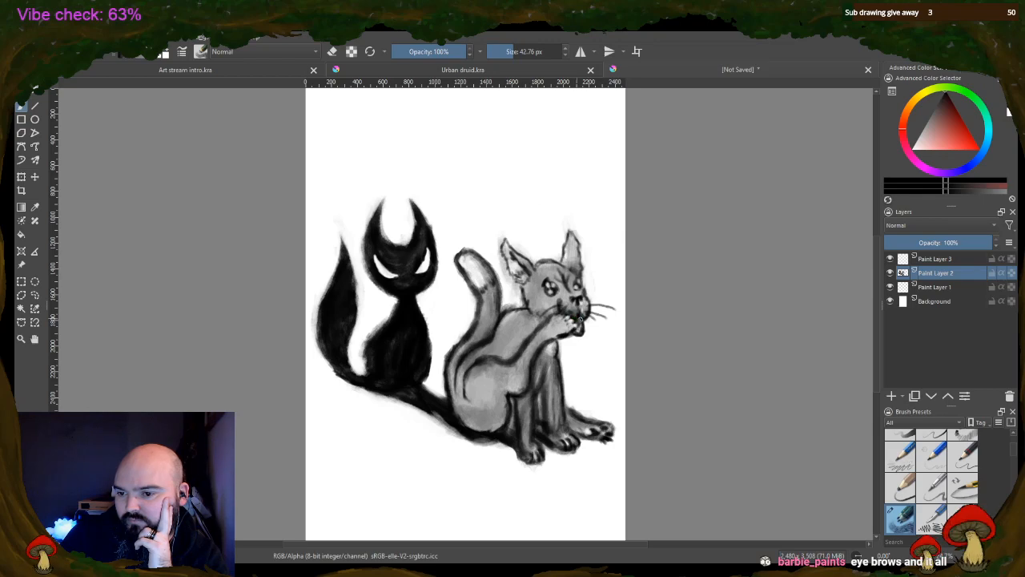
left_click_drag(578, 335, 586, 324)
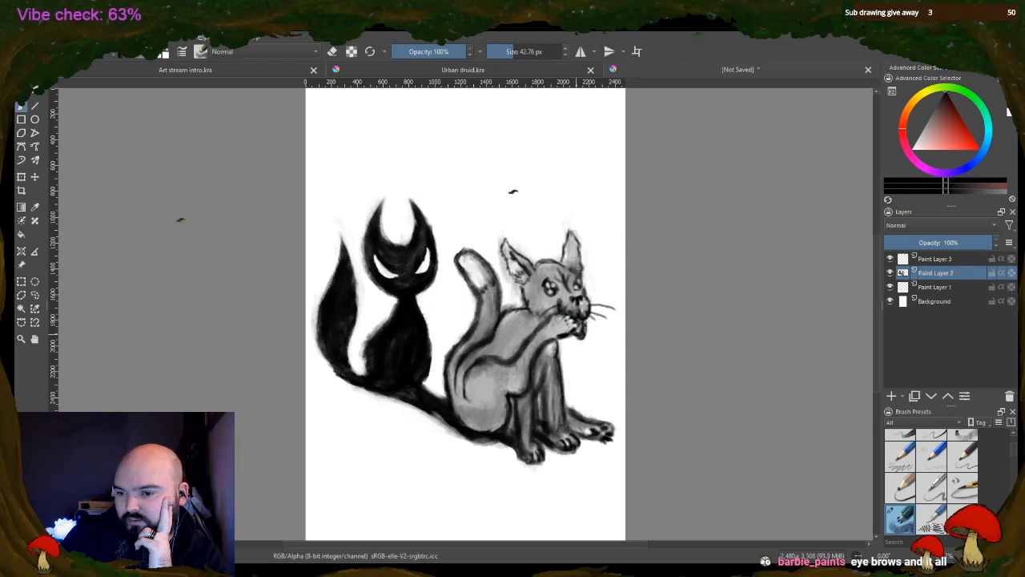
left_click(333, 51)
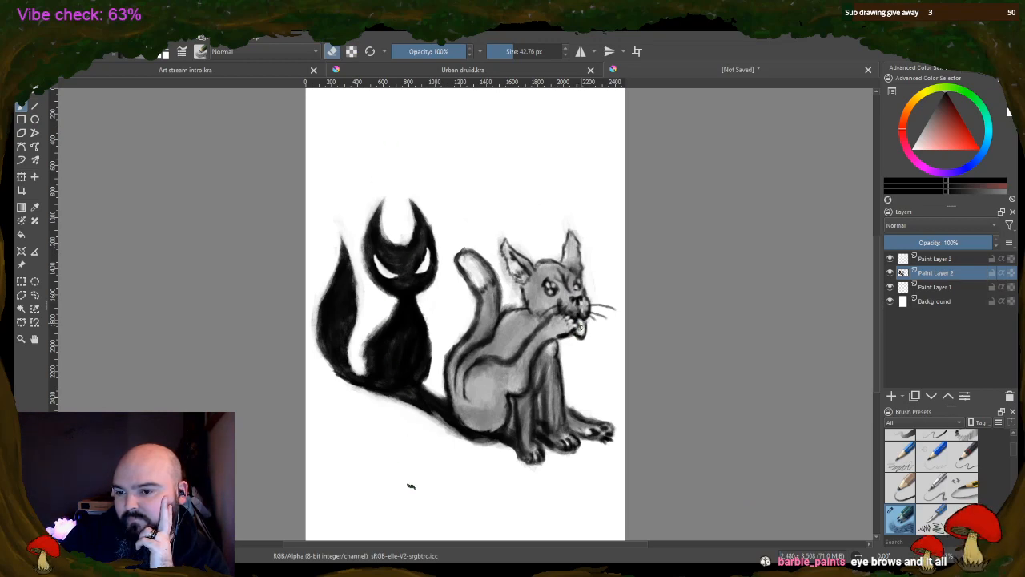
Erase the grey from the right animal's tail tip with the 42.76 px eraser and darken the tip's outline with the brush
left_click(333, 51)
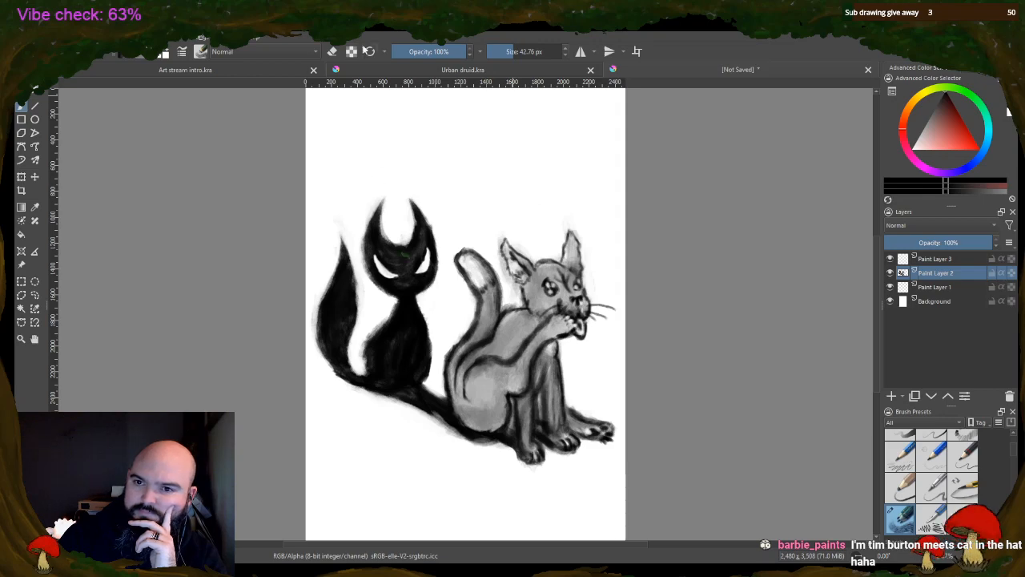
left_click(333, 51)
mouse_move(479, 263)
left_mouse_down()
mouse_move(489, 273)
mouse_move(471, 283)
mouse_move(459, 268)
mouse_move(466, 249)
left_mouse_up()
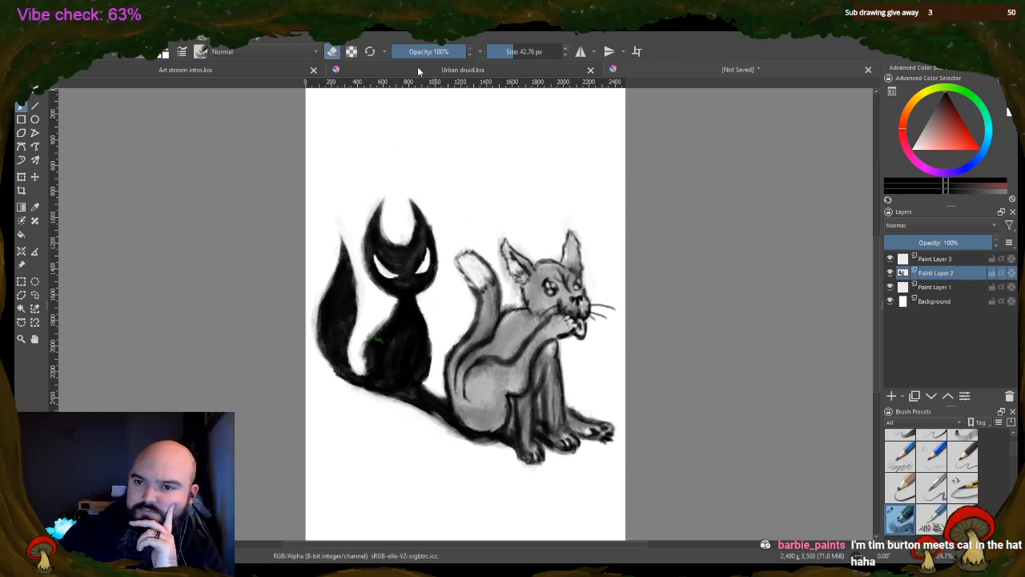
key("e")
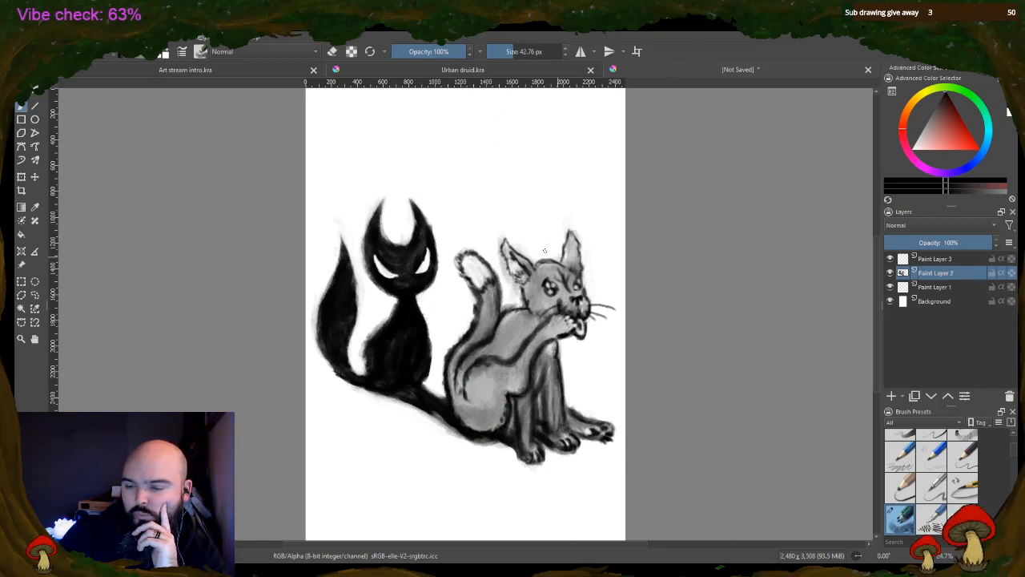
Refine the right animal's shoulder and back with dark strokes and erasing, and darken the ground shadow along its lower paws
mouse_move(500, 323)
left_mouse_down()
mouse_move(515, 313)
mouse_move(497, 331)
mouse_move(529, 313)
mouse_move(511, 321)
left_mouse_up()
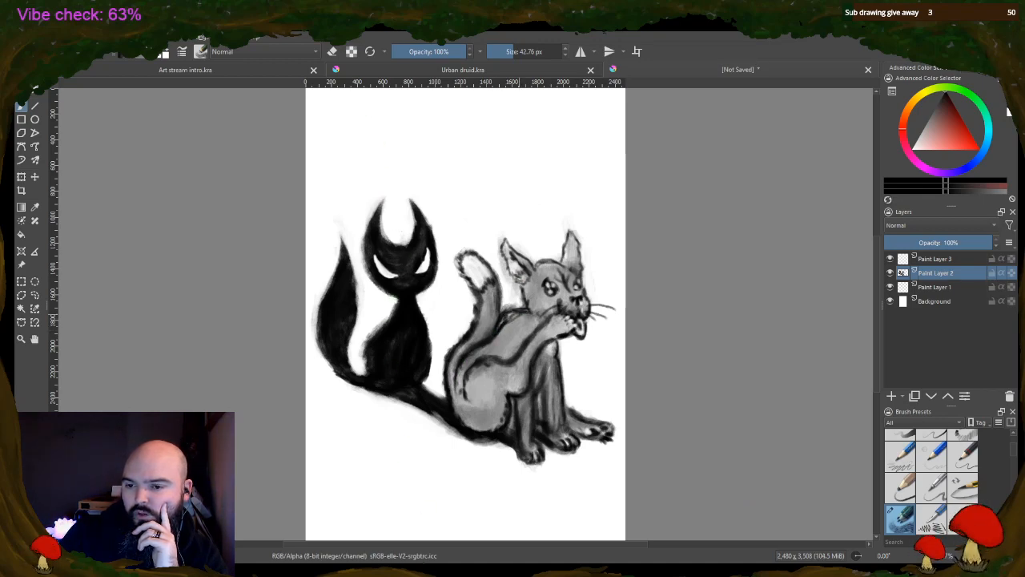
left_click(333, 51)
mouse_move(510, 307)
left_mouse_down()
mouse_move(501, 318)
mouse_move(519, 306)
left_mouse_up()
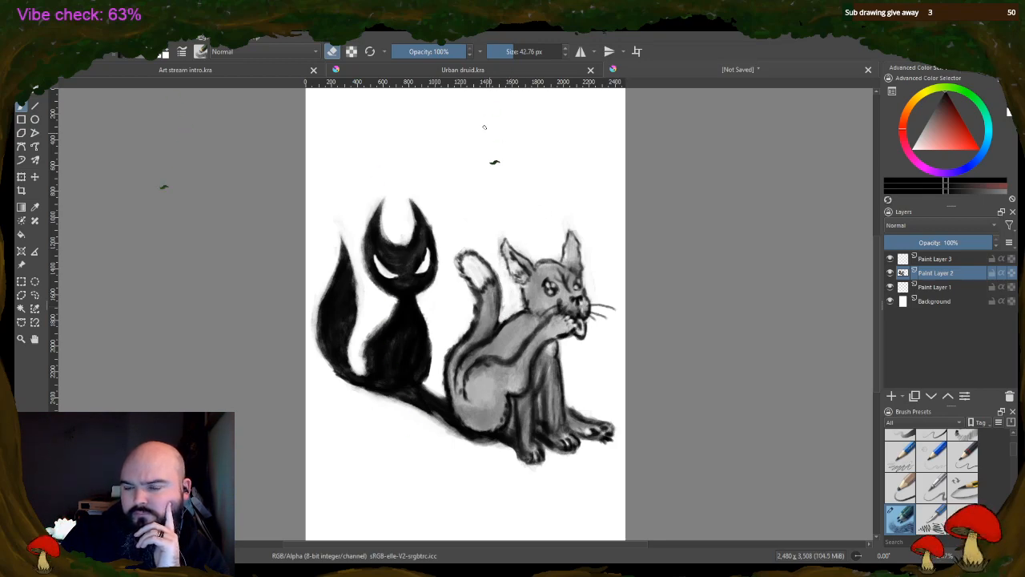
key("e")
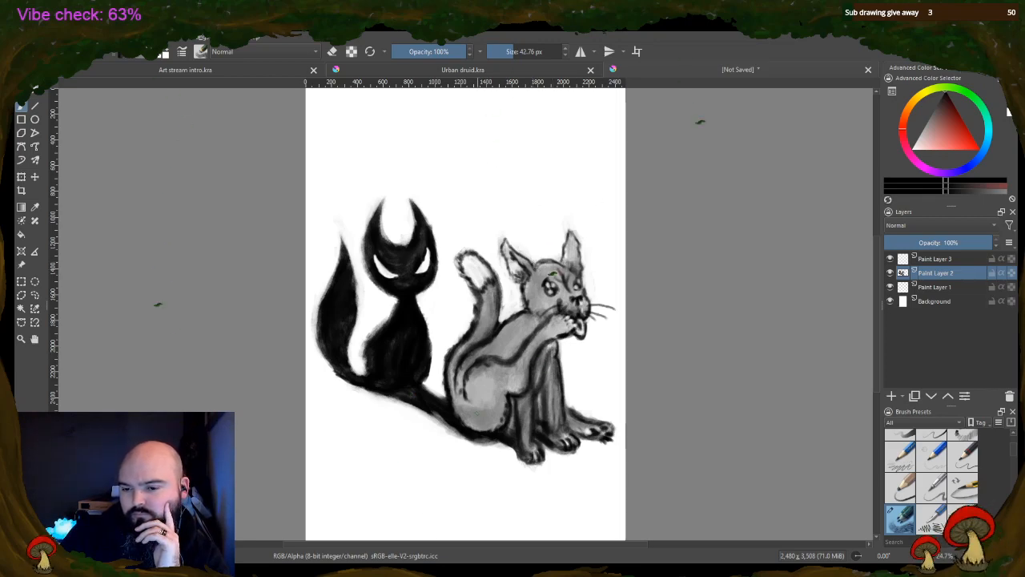
left_click_drag(489, 440, 439, 419)
mouse_move(491, 442)
left_mouse_down()
mouse_move(518, 454)
mouse_move(601, 439)
left_mouse_up()
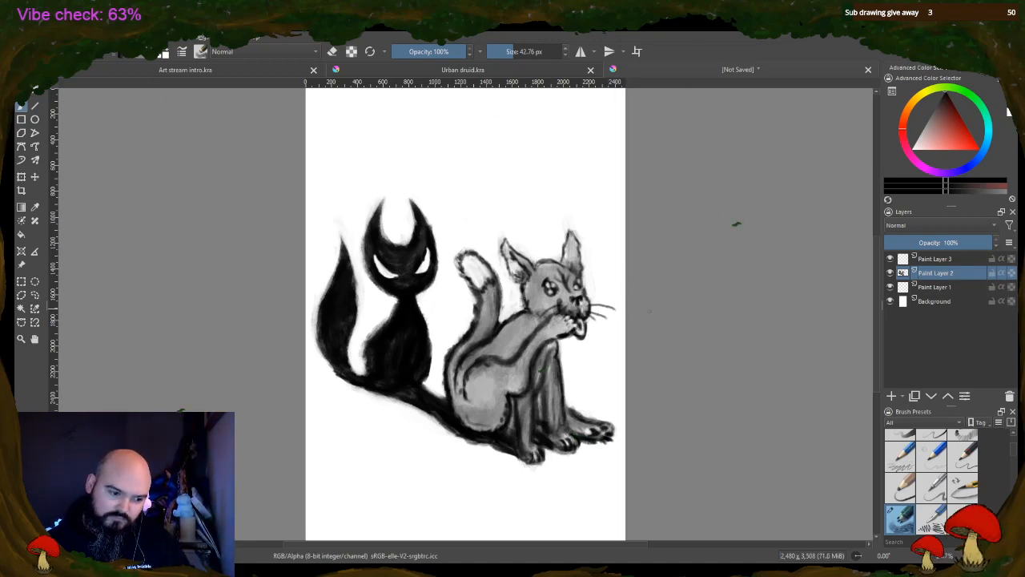
Erase light rims around both of the right animal's eyes with the 42.76 px eraser, reducing its opacity to 60%
scroll(549, 279, "up", 5)
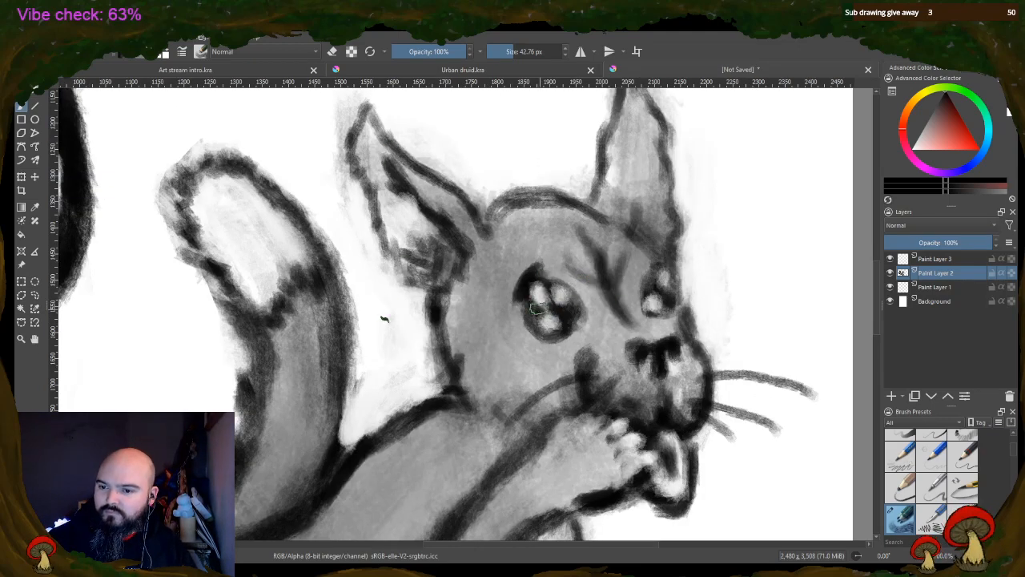
mouse_move(541, 329)
left_mouse_down()
mouse_move(575, 309)
mouse_move(578, 330)
mouse_move(561, 340)
left_mouse_up()
key("e")
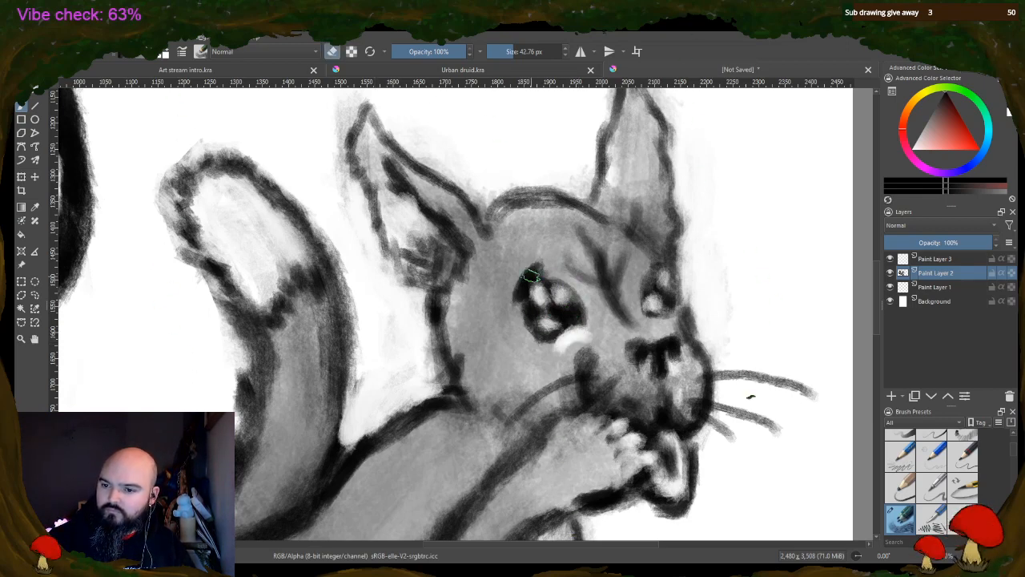
mouse_move(563, 280)
left_mouse_down()
mouse_move(517, 290)
mouse_move(525, 276)
left_mouse_up()
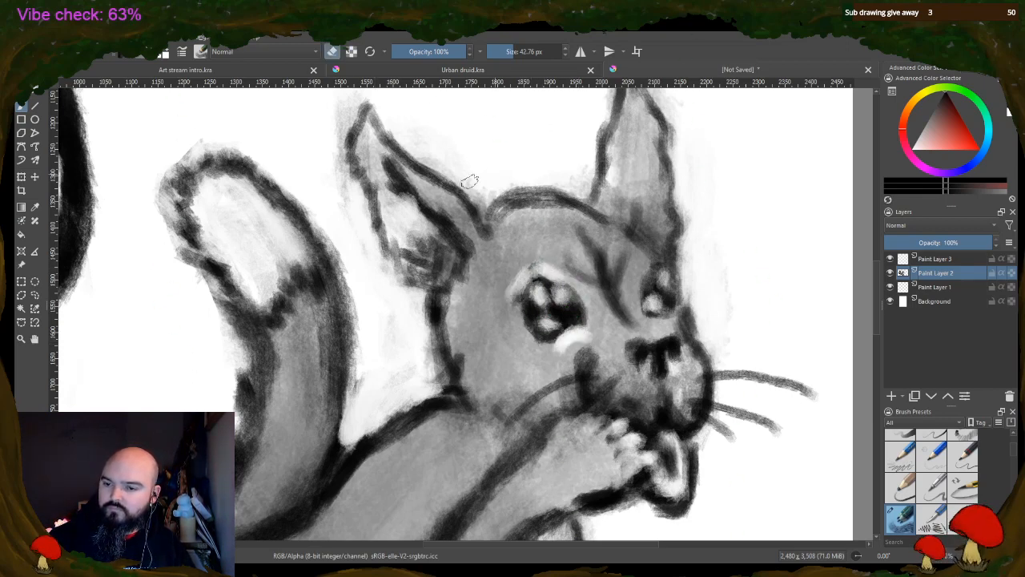
left_click(443, 51)
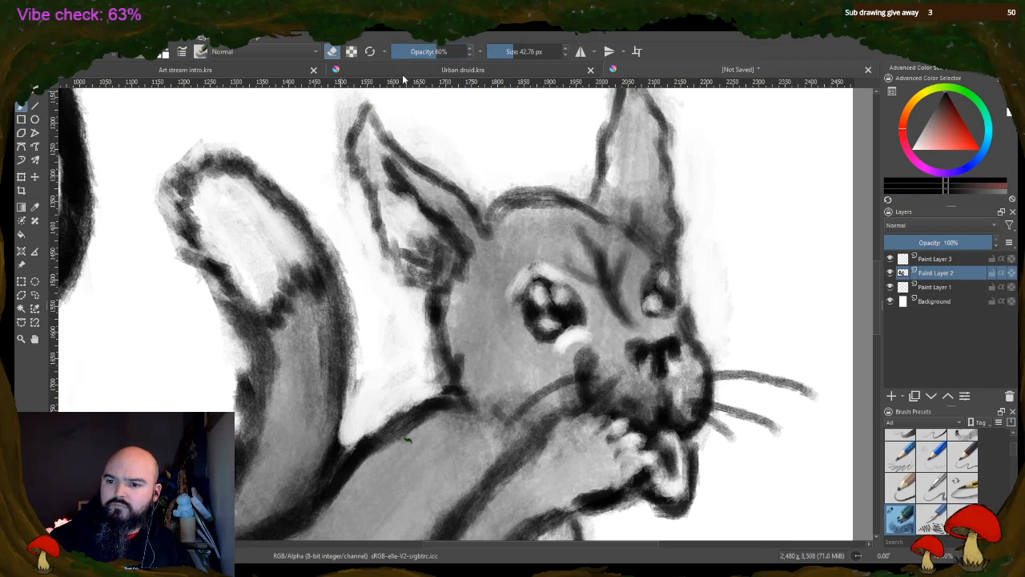
mouse_move(553, 267)
left_mouse_down()
mouse_move(513, 295)
mouse_move(517, 328)
left_mouse_up()
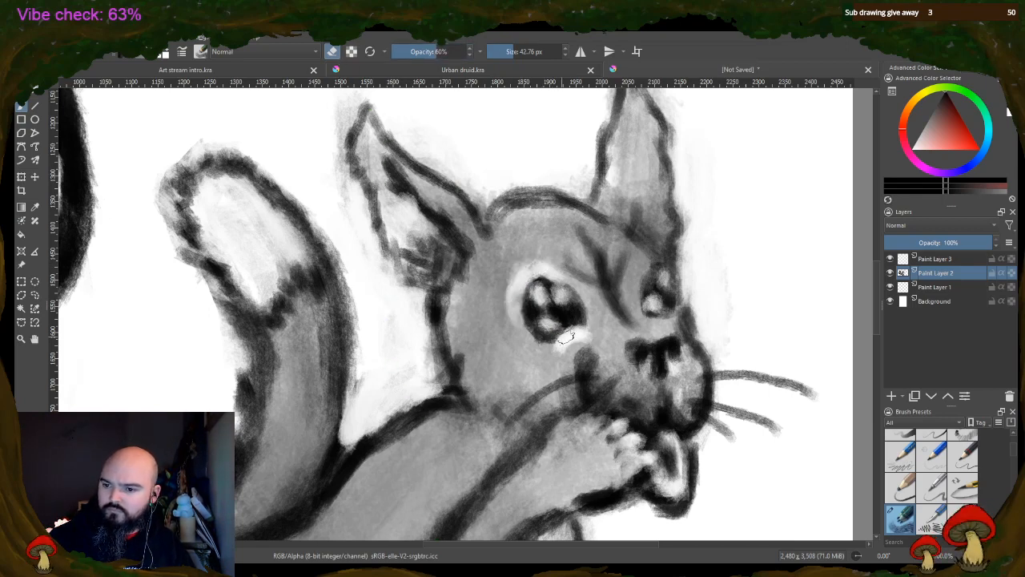
left_click_drag(653, 315, 651, 280)
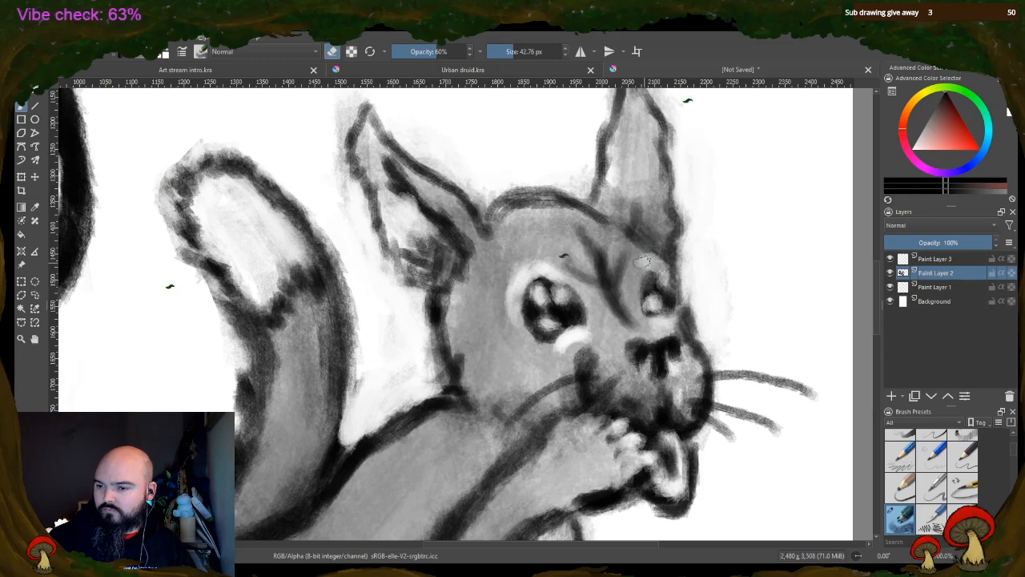
Shade around the right animal's eyes, cheek and muzzle and darken its whiskers with the brush at 60% opacity
left_click(331, 54)
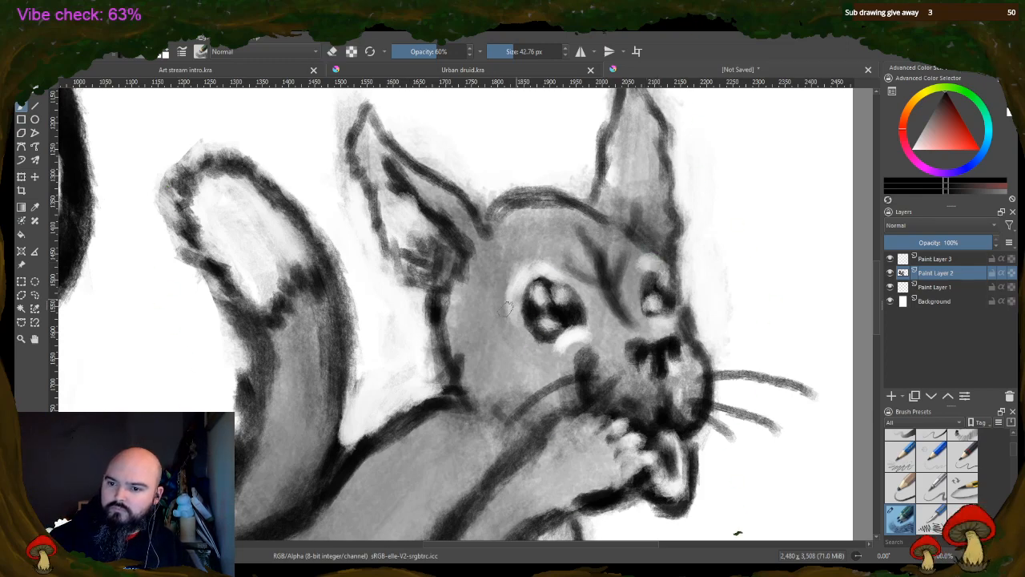
mouse_move(518, 282)
left_mouse_down()
mouse_move(513, 308)
mouse_move(532, 269)
mouse_move(564, 273)
mouse_move(567, 342)
mouse_move(595, 324)
left_mouse_up()
left_click_drag(667, 326, 659, 323)
left_click_drag(585, 332, 561, 354)
mouse_move(511, 319)
left_mouse_down()
mouse_move(509, 338)
mouse_move(494, 289)
mouse_move(479, 345)
mouse_move(452, 385)
mouse_move(475, 362)
mouse_move(573, 381)
left_mouse_up()
mouse_move(525, 408)
left_mouse_down()
mouse_move(591, 373)
mouse_move(521, 401)
mouse_move(794, 377)
mouse_move(709, 408)
mouse_move(773, 428)
mouse_move(733, 444)
mouse_move(691, 404)
mouse_move(686, 352)
left_mouse_up()
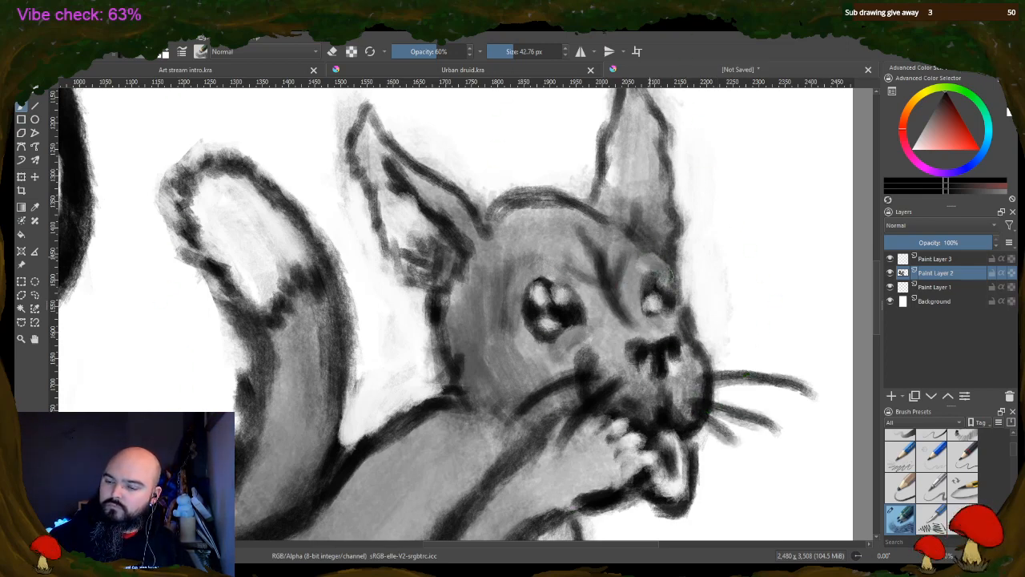
mouse_move(648, 282)
left_mouse_down()
mouse_move(668, 311)
mouse_move(649, 312)
left_mouse_up()
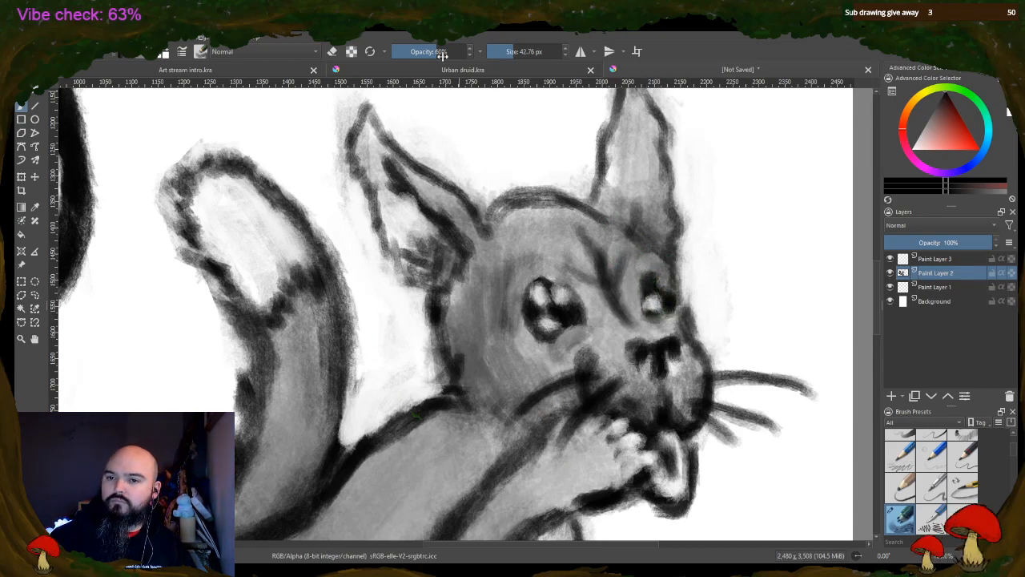
Sharpen the highlights in both of the right animal's eyes with a 10.20 px eraser at 60% opacity
left_click(332, 52)
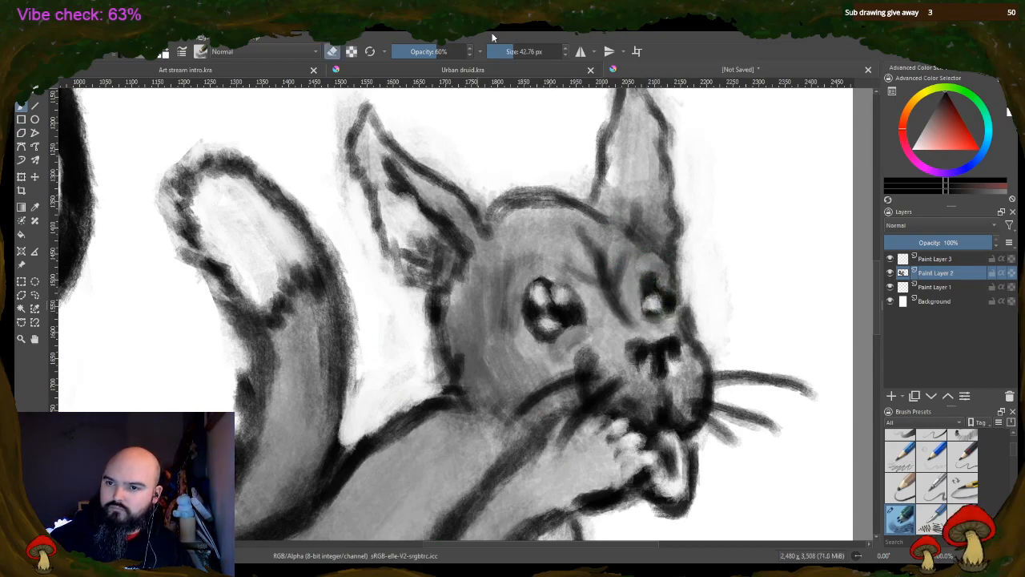
left_click(514, 50)
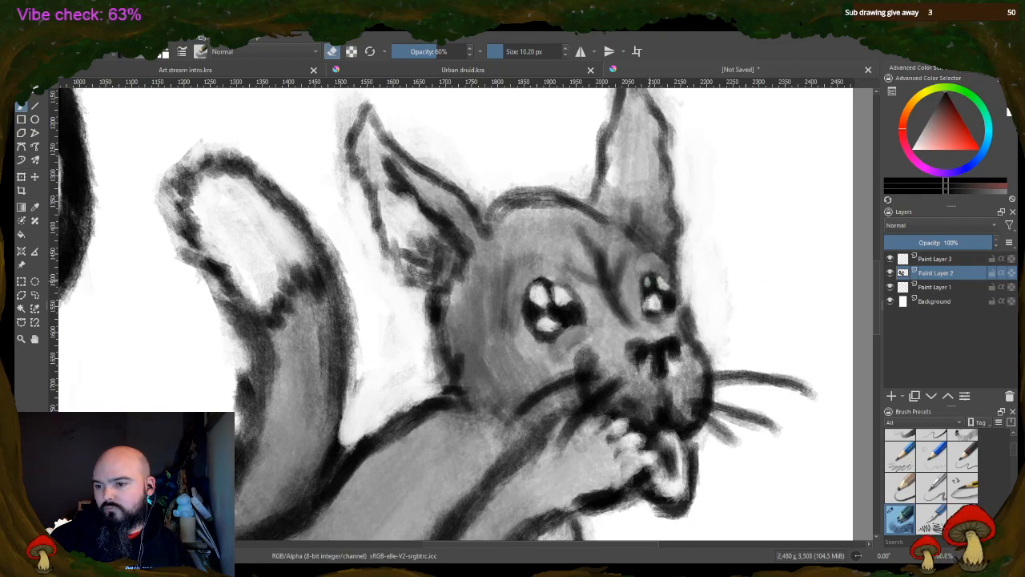
scroll(374, 202, "down", 4)
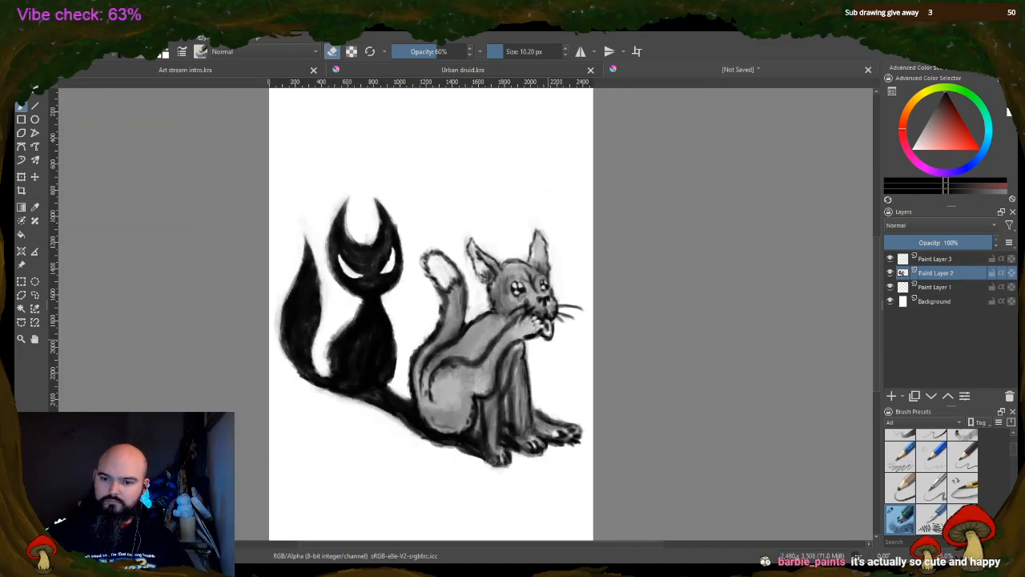
scroll(525, 391, "down", 2)
scroll(525, 390, "up", 3)
scroll(491, 111, "down", 1)
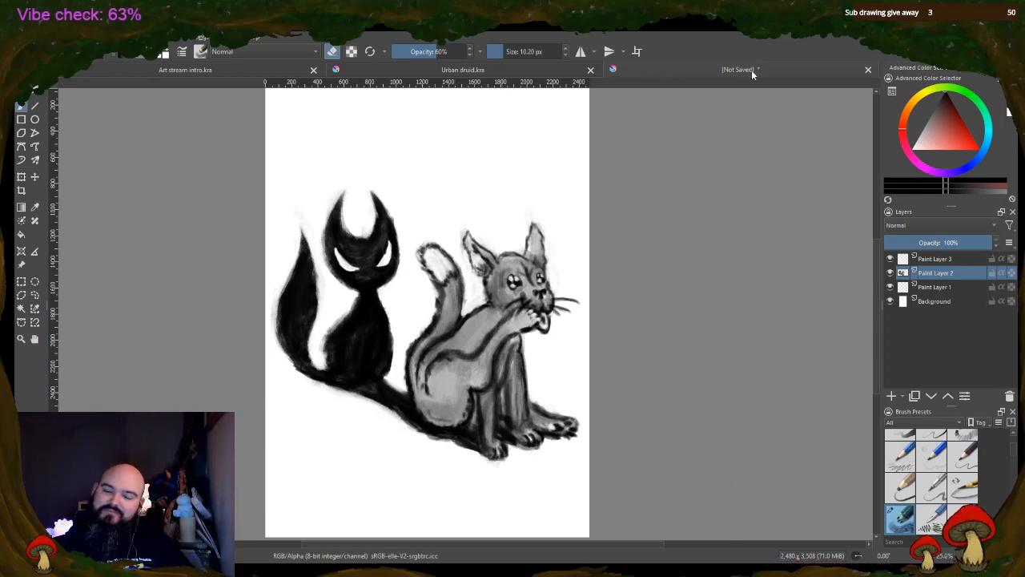
Switch to the Urban druid drawing and look over the seated man and the brick wall behind him
left_click(504, 74)
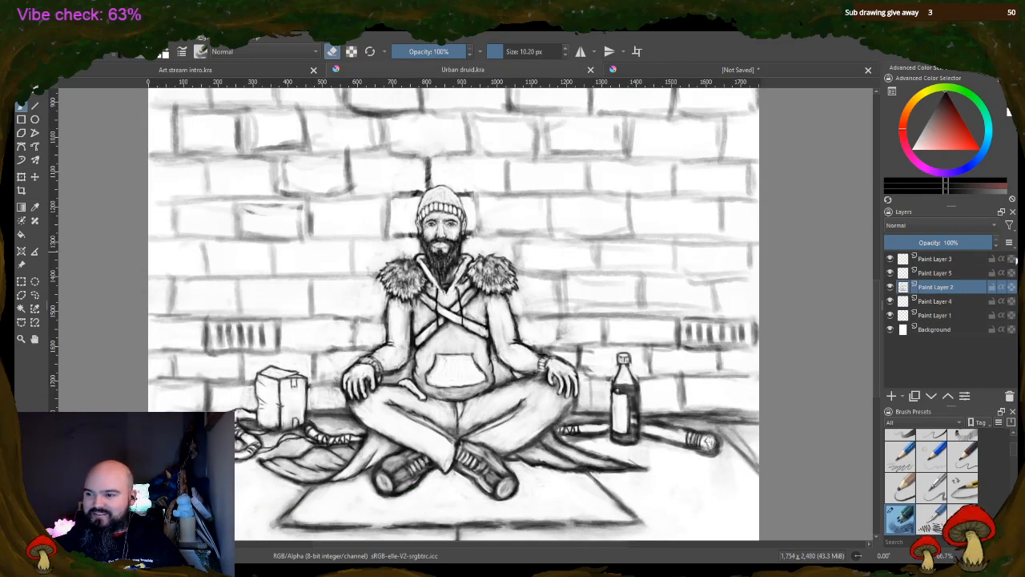
scroll(396, 307, "up", 1)
scroll(309, 457, "down", 2)
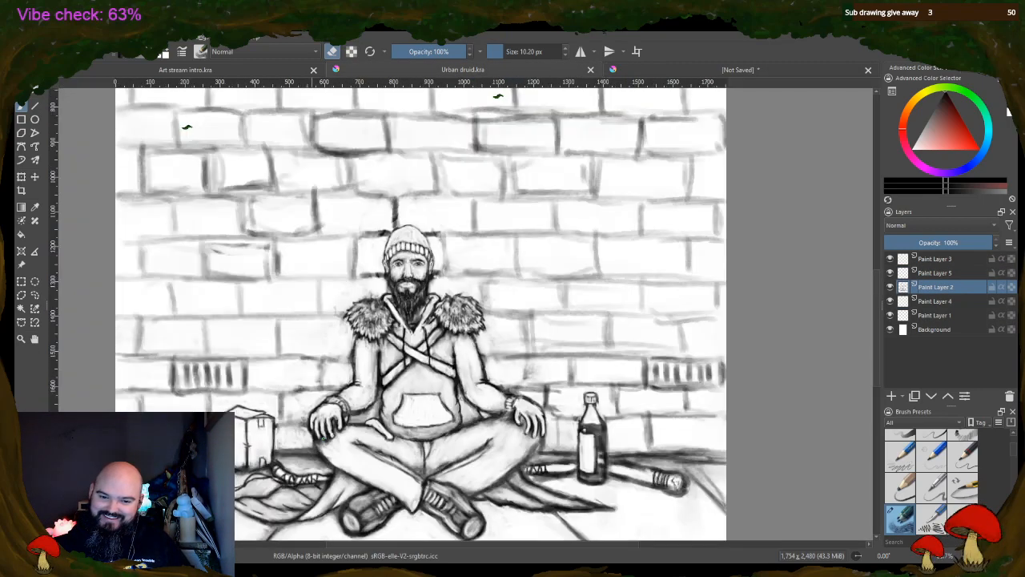
scroll(377, 522, "up", 2)
scroll(451, 471, "down", 2)
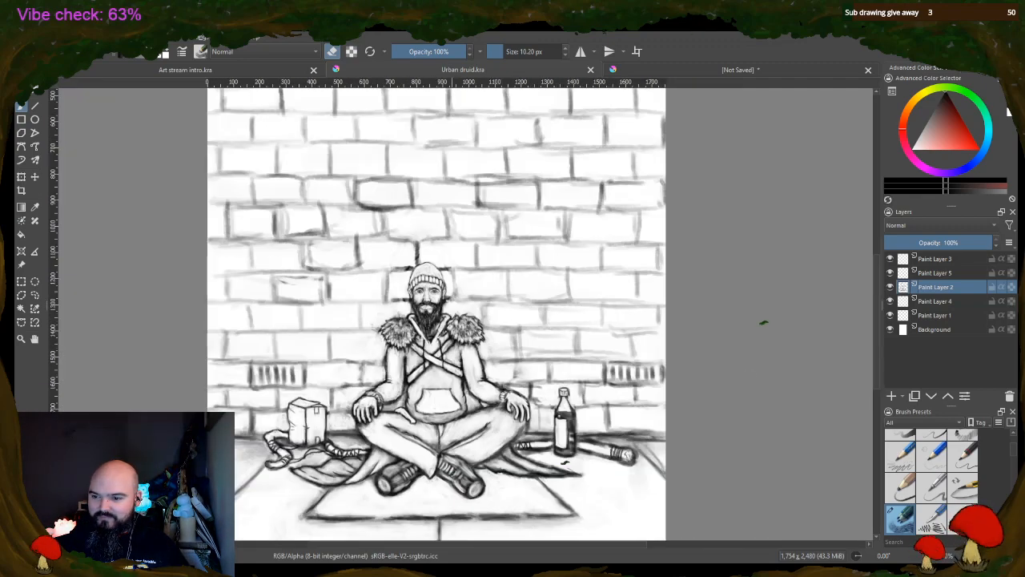
scroll(447, 527, "up", 1)
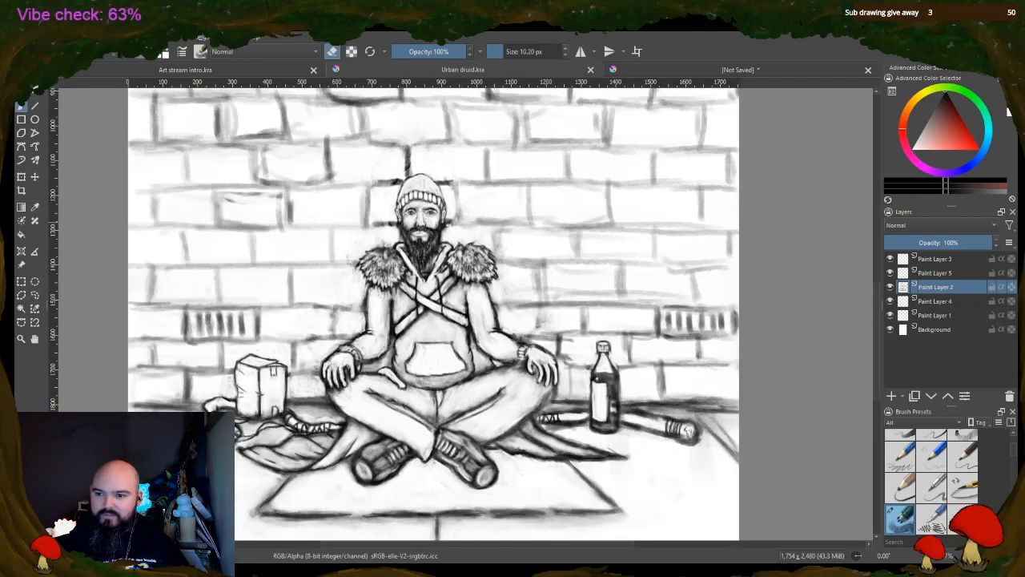
left_click_drag(877, 307, 851, 302)
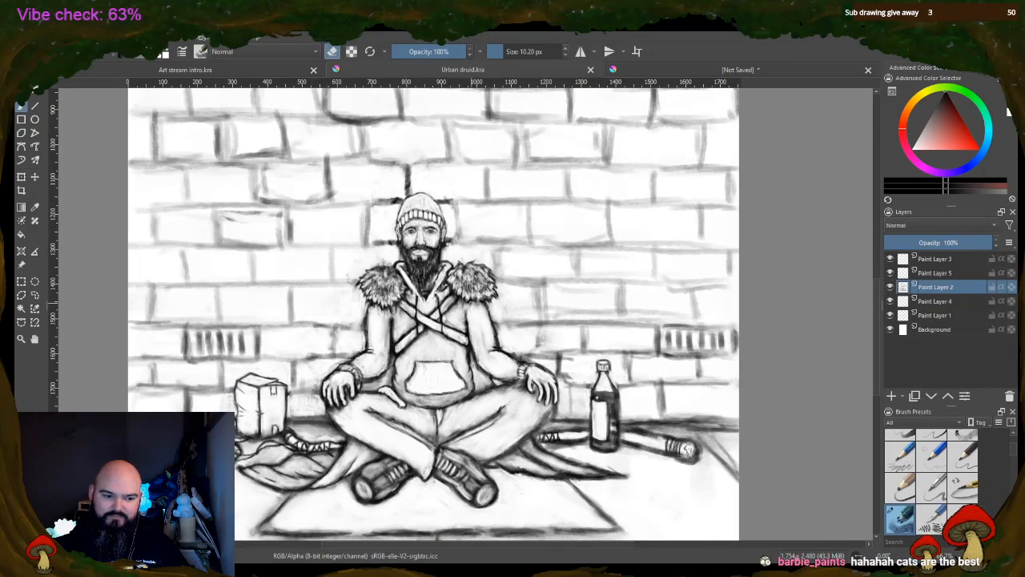
Shade and define the druid's lips and the area beneath them with a 6.02 px brush at 52% opacity
scroll(432, 292, "up", 2)
scroll(384, 201, "up", 3)
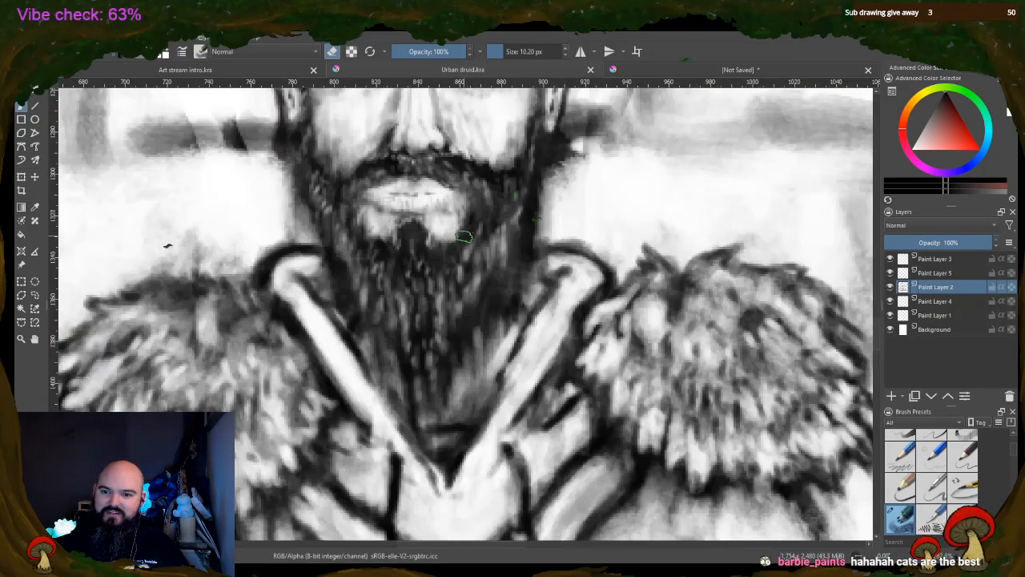
left_click_drag(878, 361, 877, 336)
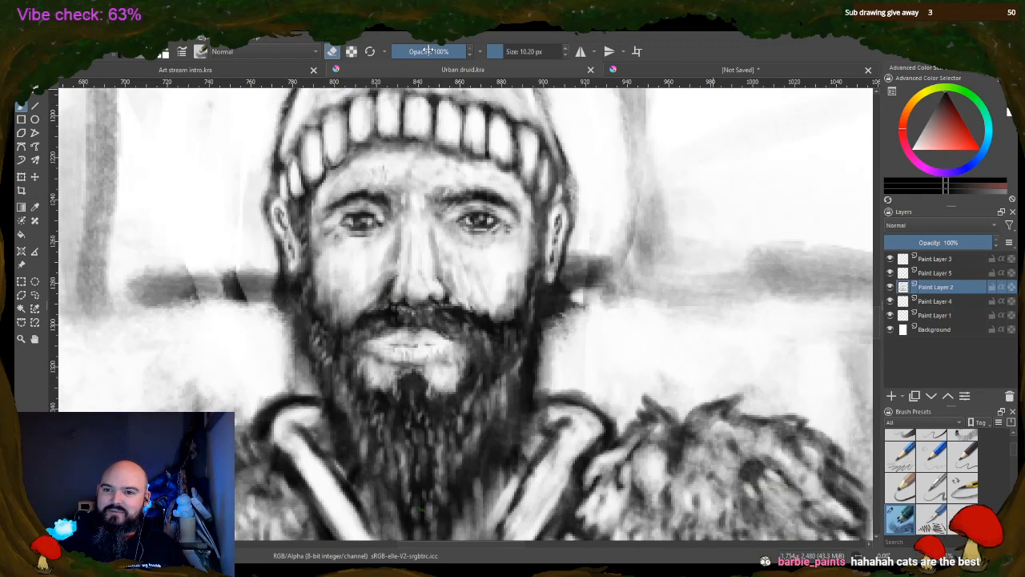
left_click_drag(431, 49, 417, 52)
left_click_drag(500, 51, 493, 51)
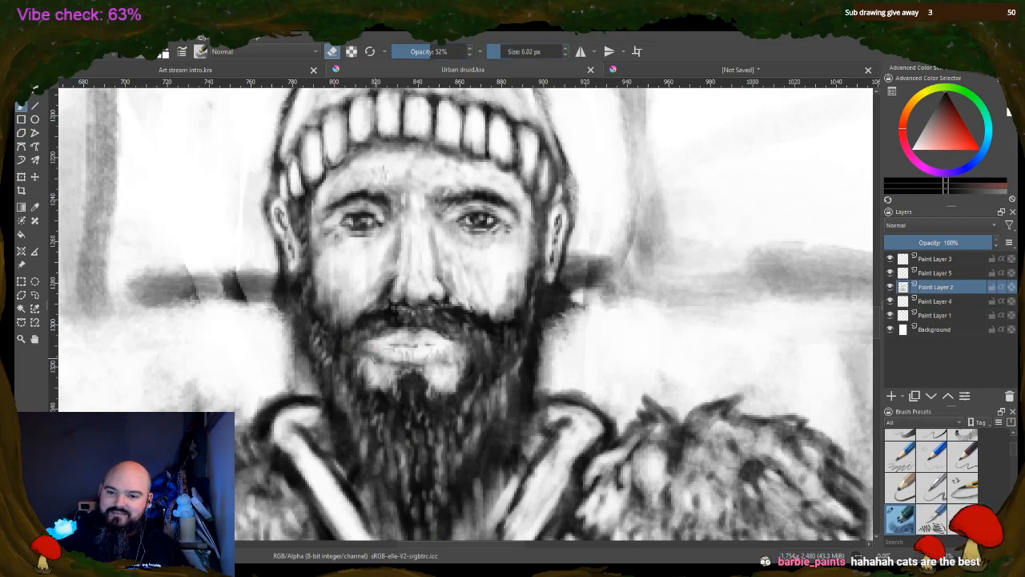
key("e")
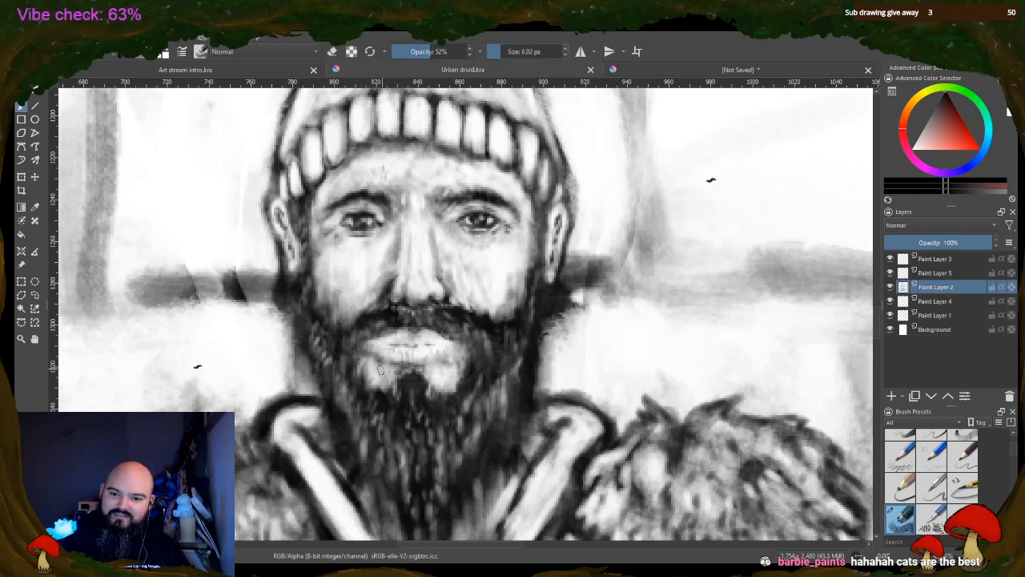
mouse_move(370, 354)
left_mouse_down()
mouse_move(397, 360)
mouse_move(378, 385)
mouse_move(394, 381)
left_mouse_up()
left_click_drag(426, 372, 464, 365)
mouse_move(379, 344)
left_mouse_down()
mouse_move(444, 341)
mouse_move(395, 337)
mouse_move(428, 340)
mouse_move(418, 328)
mouse_move(445, 332)
left_mouse_up()
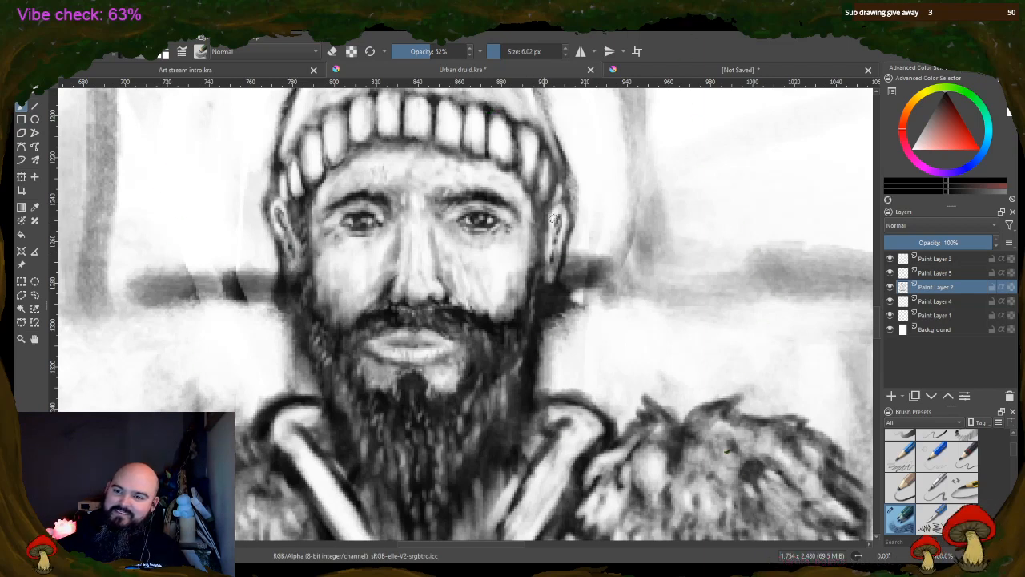
Shade the druid's ear, the sides of his nose and his cheek with the 6.02 px brush at 52% opacity
left_click_drag(555, 227, 563, 256)
mouse_move(341, 213)
left_mouse_down()
mouse_move(392, 229)
mouse_move(453, 214)
mouse_move(433, 270)
left_mouse_up()
mouse_move(430, 218)
left_mouse_down()
mouse_move(436, 270)
mouse_move(426, 268)
left_mouse_up()
mouse_move(399, 233)
left_mouse_down()
mouse_move(395, 270)
mouse_move(444, 275)
left_mouse_up()
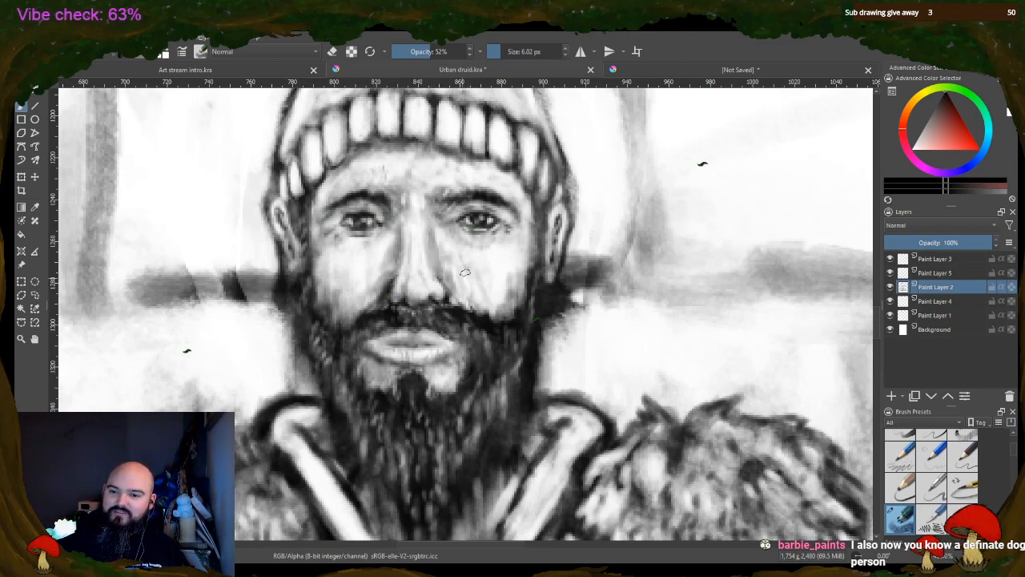
left_click_drag(516, 266, 503, 311)
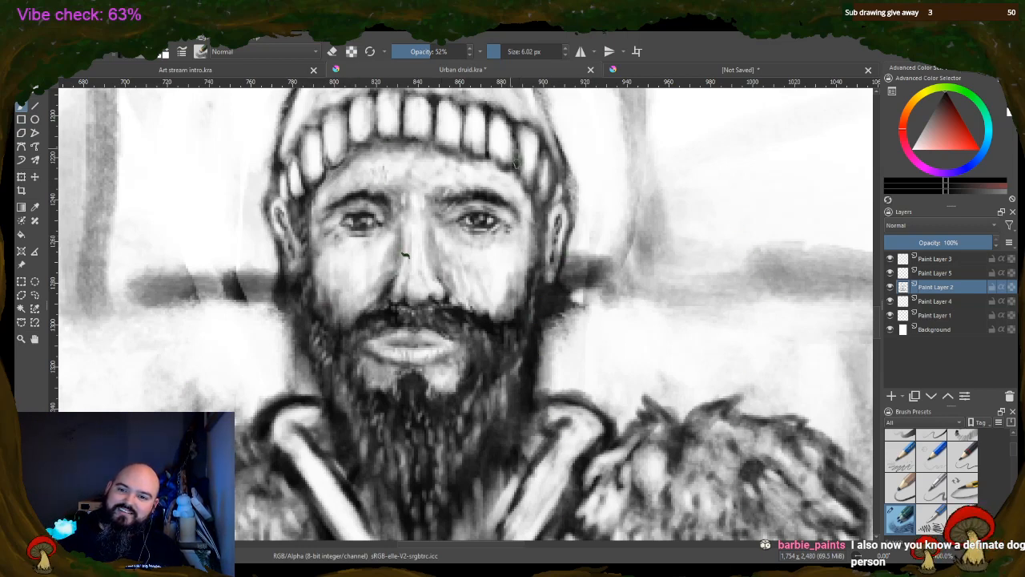
Shade the ribbed band of the druid's beanie and the forehead just beneath it
left_click_drag(505, 166, 530, 190)
mouse_move(490, 134)
left_mouse_down()
mouse_move(497, 157)
mouse_move(537, 178)
mouse_move(546, 200)
left_mouse_up()
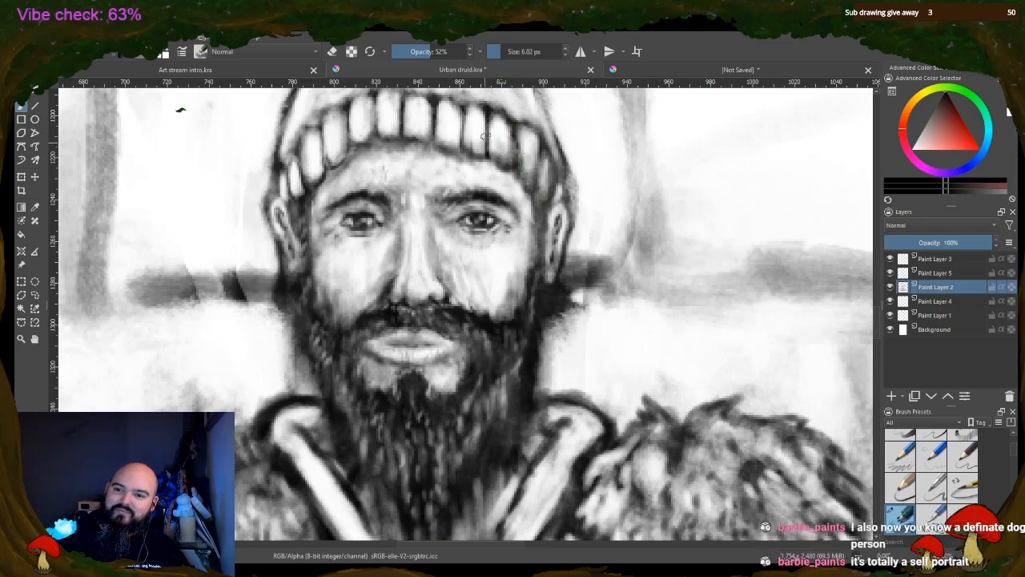
mouse_move(486, 134)
left_mouse_down()
mouse_move(453, 120)
mouse_move(444, 138)
mouse_move(462, 117)
mouse_move(453, 146)
left_mouse_up()
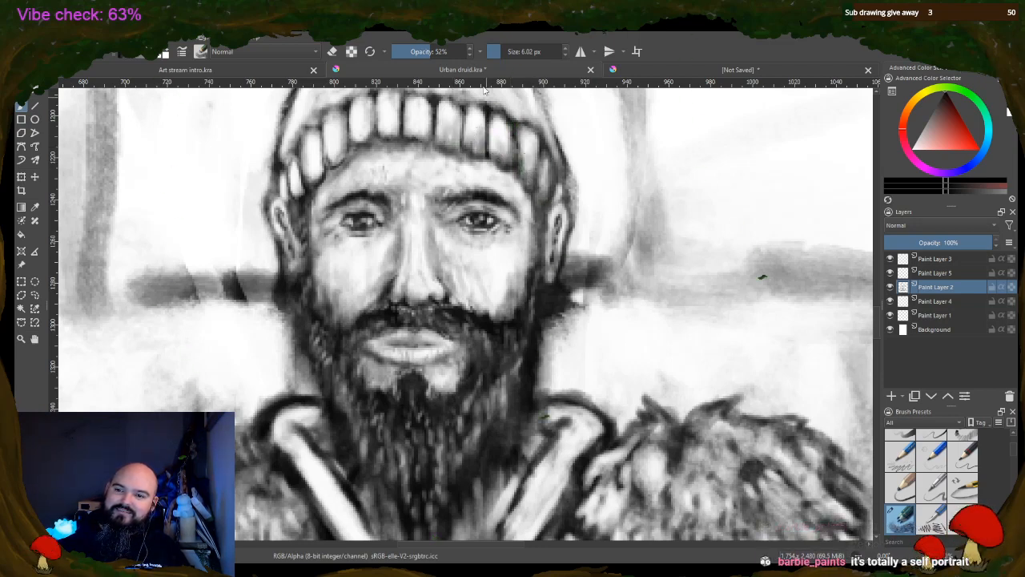
mouse_move(409, 112)
left_mouse_down()
mouse_move(425, 136)
mouse_move(409, 134)
left_mouse_up()
mouse_move(386, 109)
left_mouse_down()
mouse_move(361, 137)
mouse_move(369, 122)
mouse_move(379, 172)
mouse_move(359, 121)
mouse_move(344, 146)
mouse_move(333, 133)
mouse_move(319, 168)
mouse_move(317, 151)
mouse_move(313, 173)
mouse_move(290, 191)
left_mouse_up()
left_click_drag(306, 119, 311, 149)
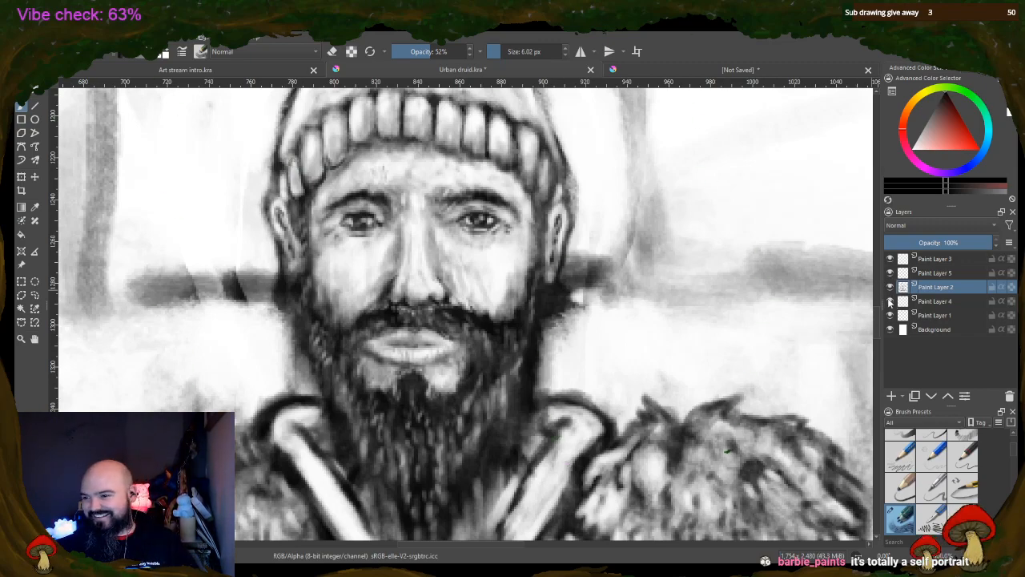
Shade the side of the beanie's crown, and lighten the inner brow area by erasing at 6.02 px and 52% opacity
scroll(879, 320, "up", 5)
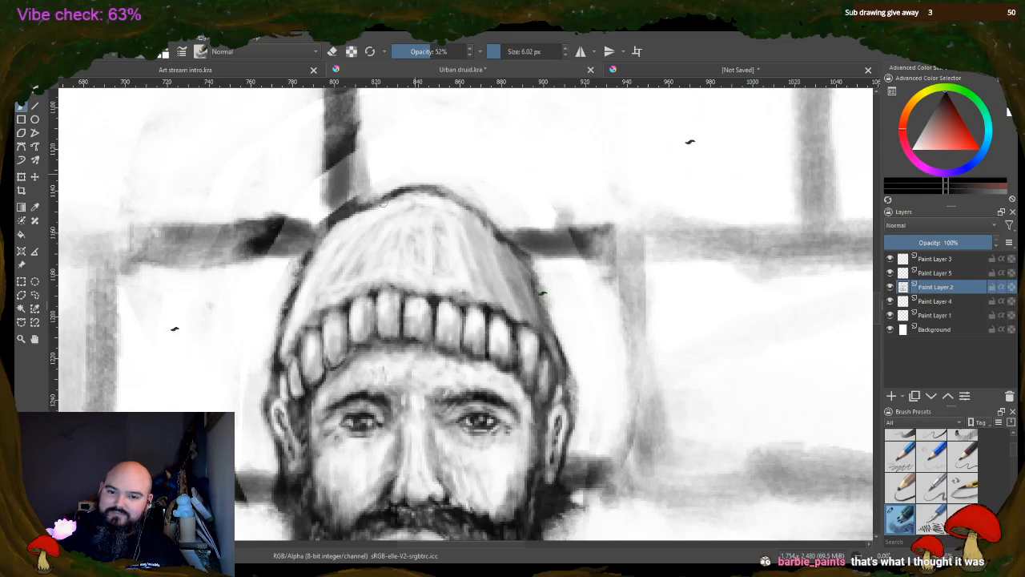
mouse_move(315, 302)
left_mouse_down()
mouse_move(290, 333)
mouse_move(305, 315)
left_mouse_up()
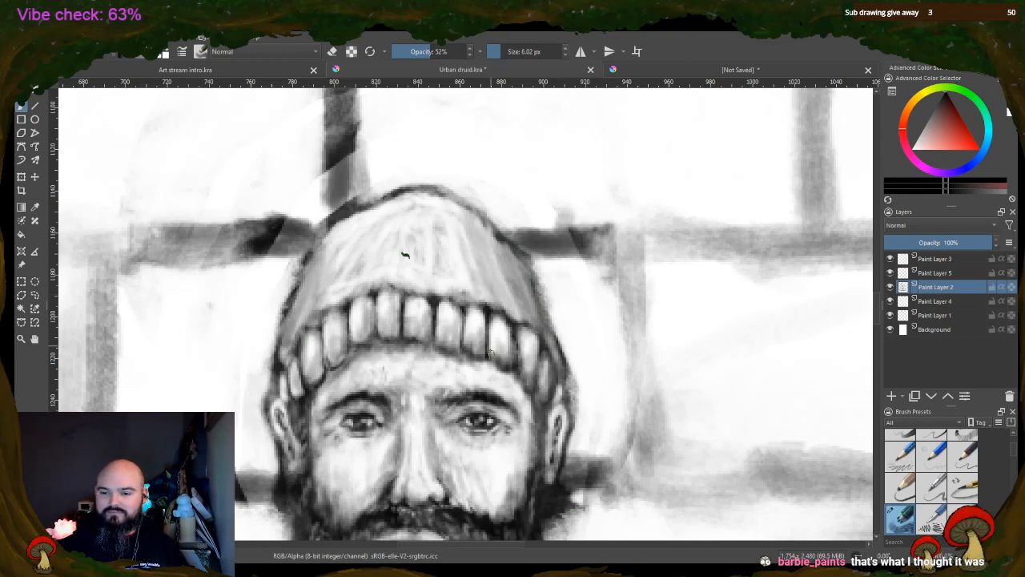
scroll(465, 459, "down", 2)
scroll(853, 329, "down", 2)
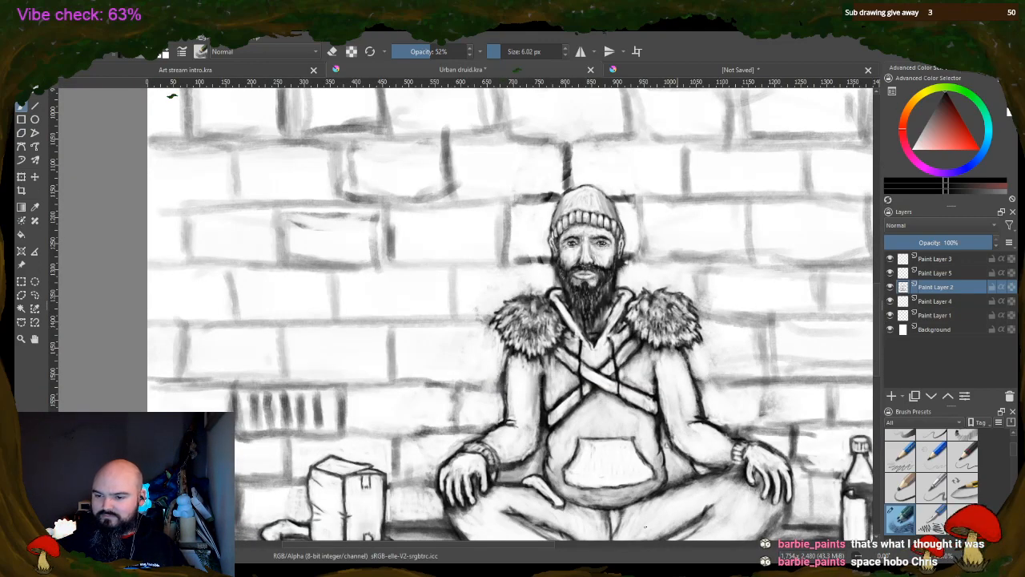
left_click_drag(492, 544, 555, 545)
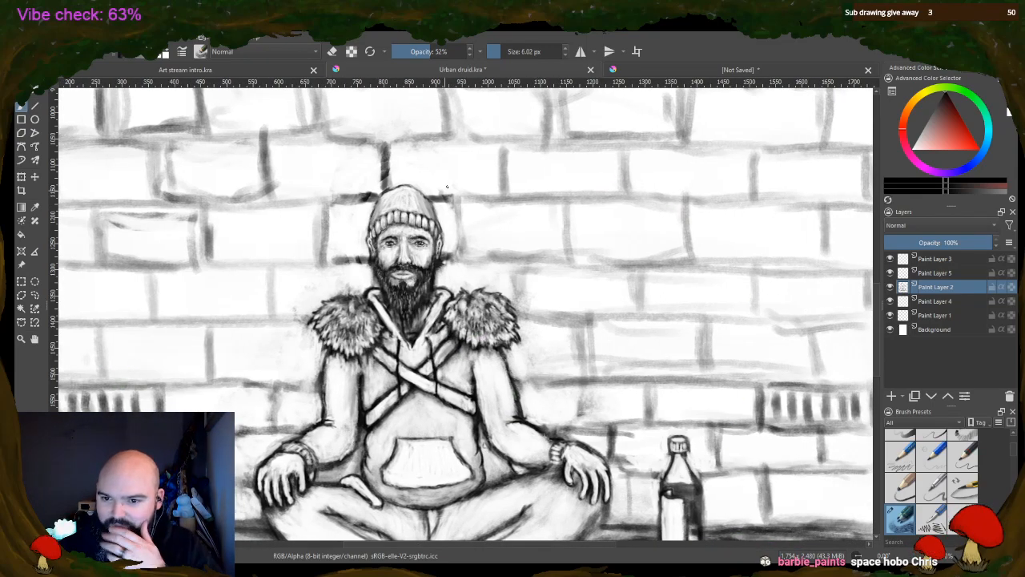
scroll(414, 253, "up", 3)
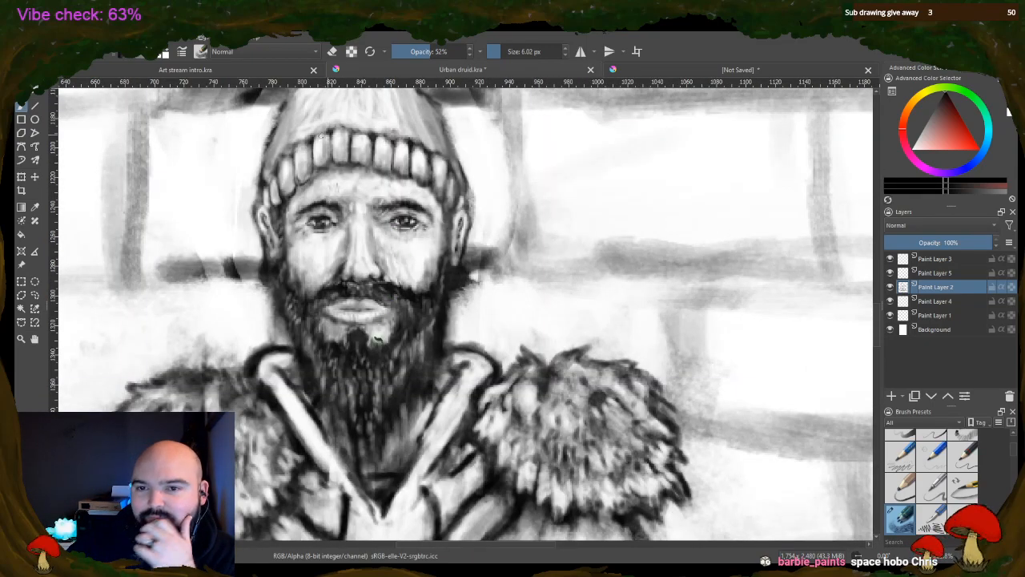
key("e")
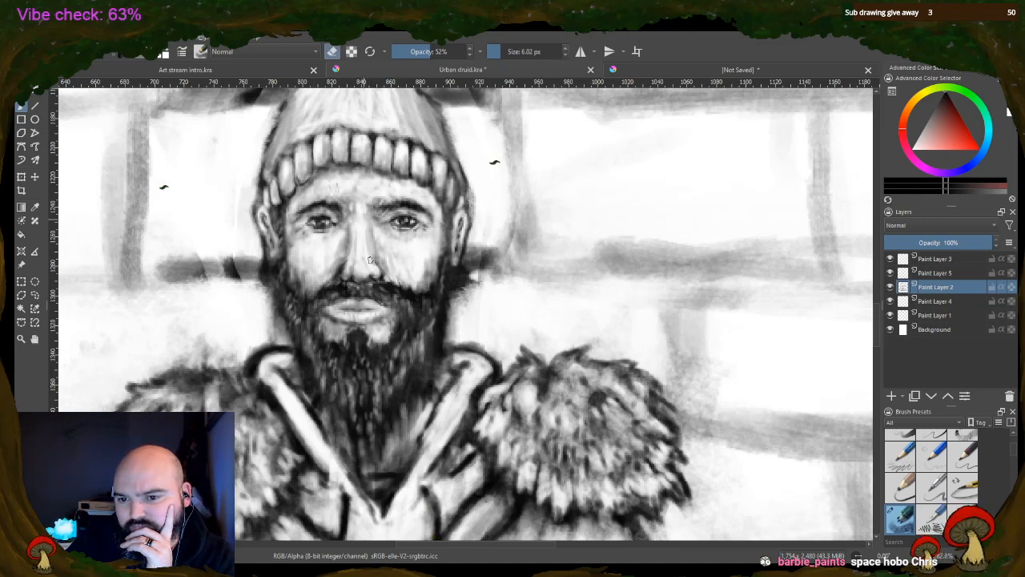
mouse_move(338, 194)
left_mouse_down()
mouse_move(340, 217)
mouse_move(353, 218)
left_mouse_up()
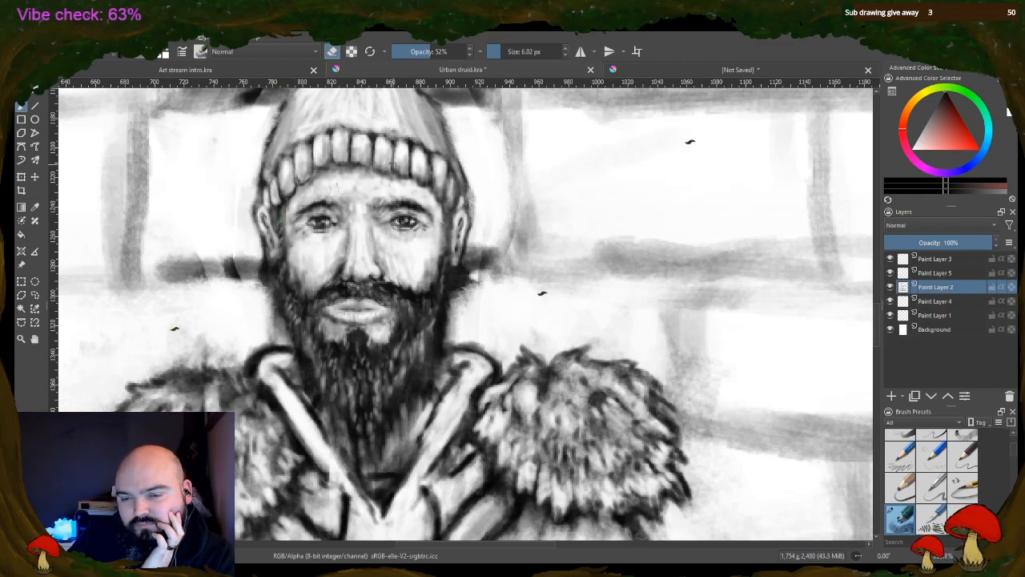
Examine the druid's face up close and the composition of the whole drawing
scroll(736, 225, "up", 3)
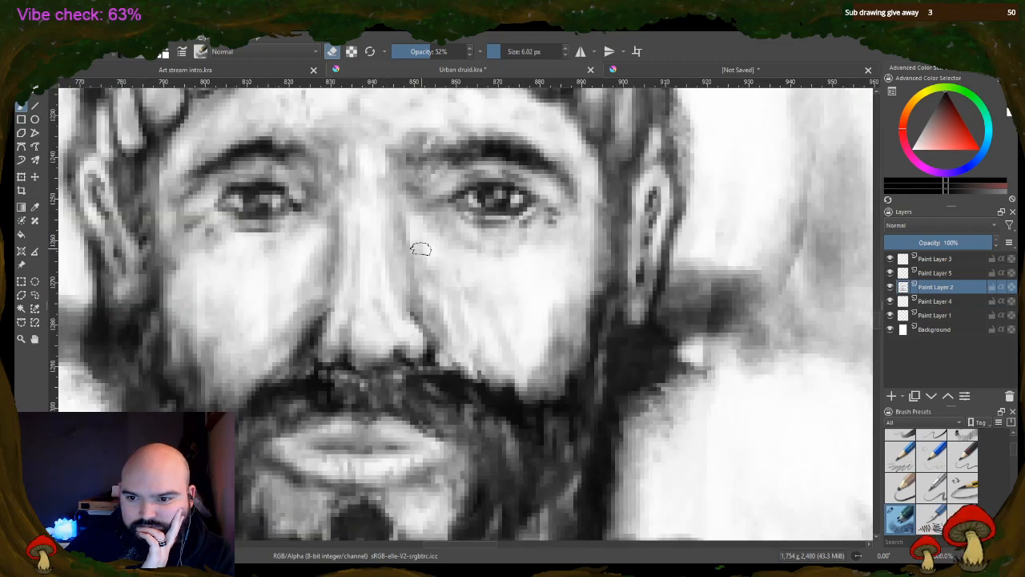
scroll(409, 237, "down", 5)
scroll(399, 229, "down", 4)
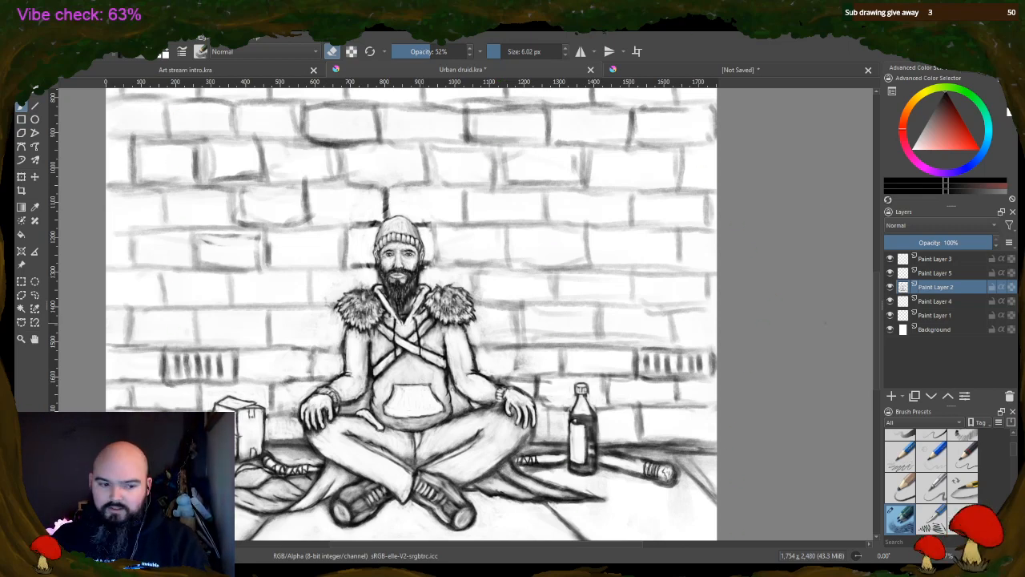
scroll(523, 463, "down", 1)
scroll(471, 465, "up", 1)
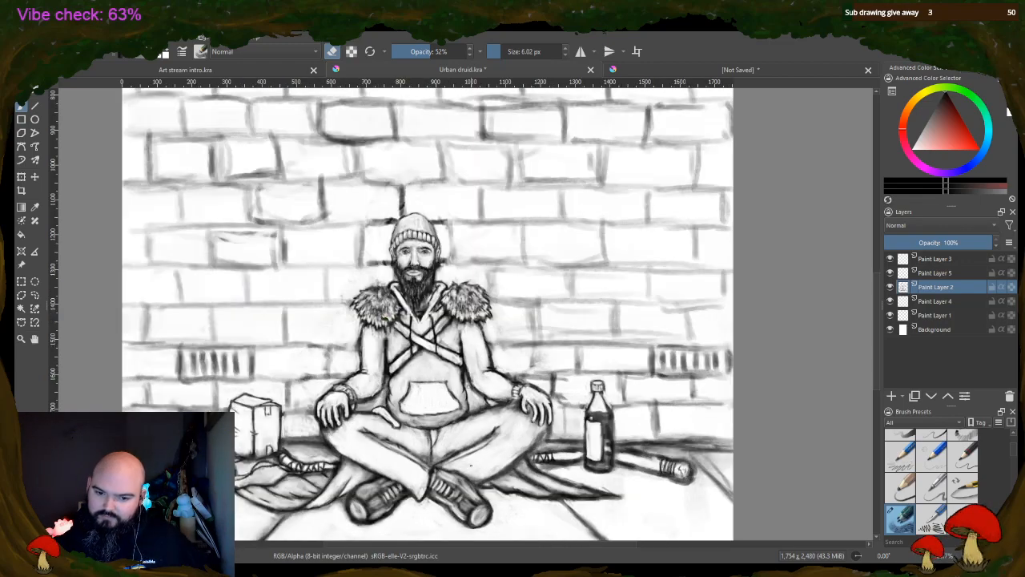
scroll(407, 437, "down", 2)
scroll(436, 538, "up", 1)
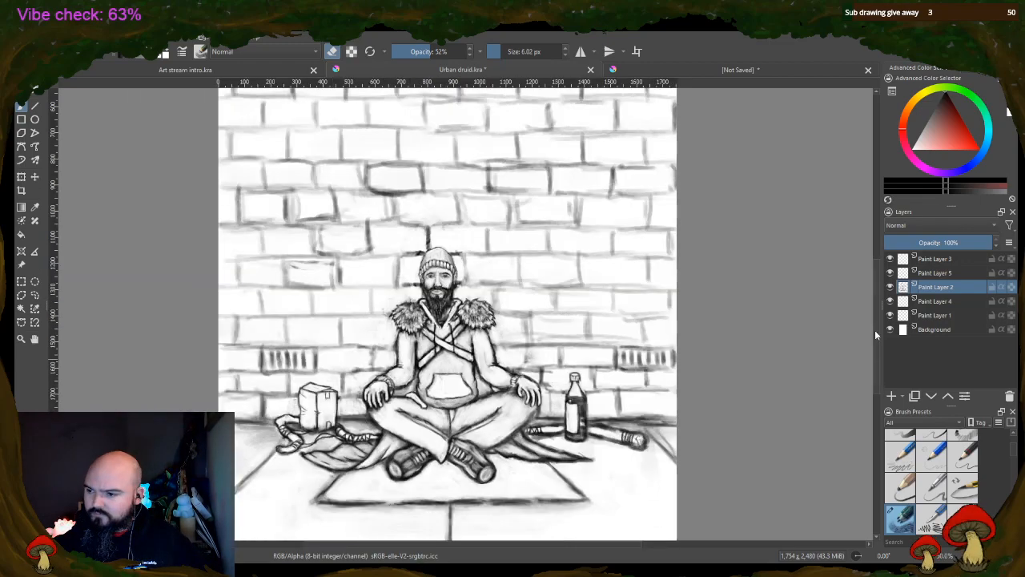
On Paint Layer 4, shade the pavement around the druid light grey with a 362.91 px brush at 20% opacity
left_click(939, 303)
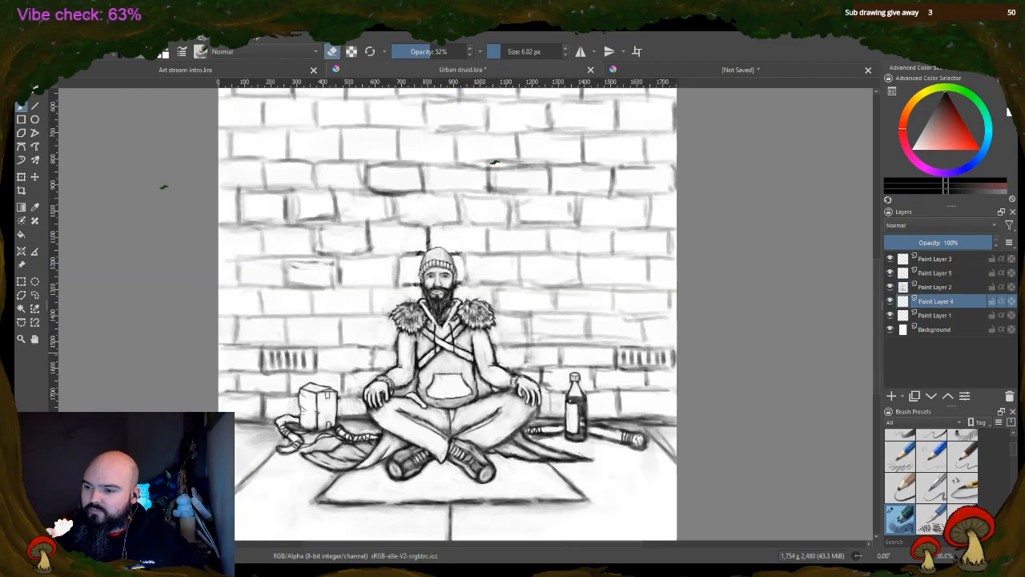
left_click_drag(876, 347, 878, 367)
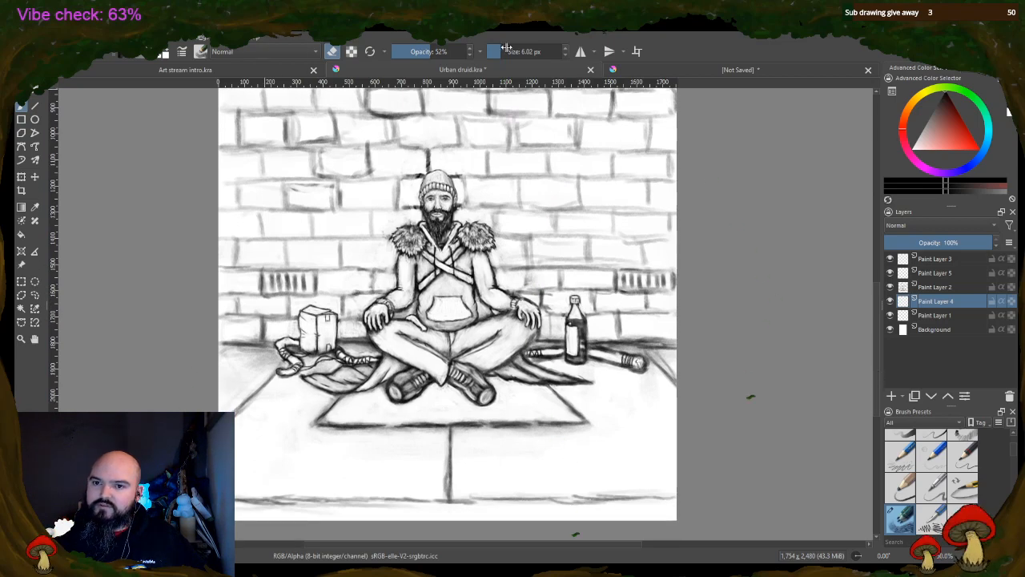
left_click_drag(509, 51, 545, 51)
left_click_drag(404, 51, 399, 52)
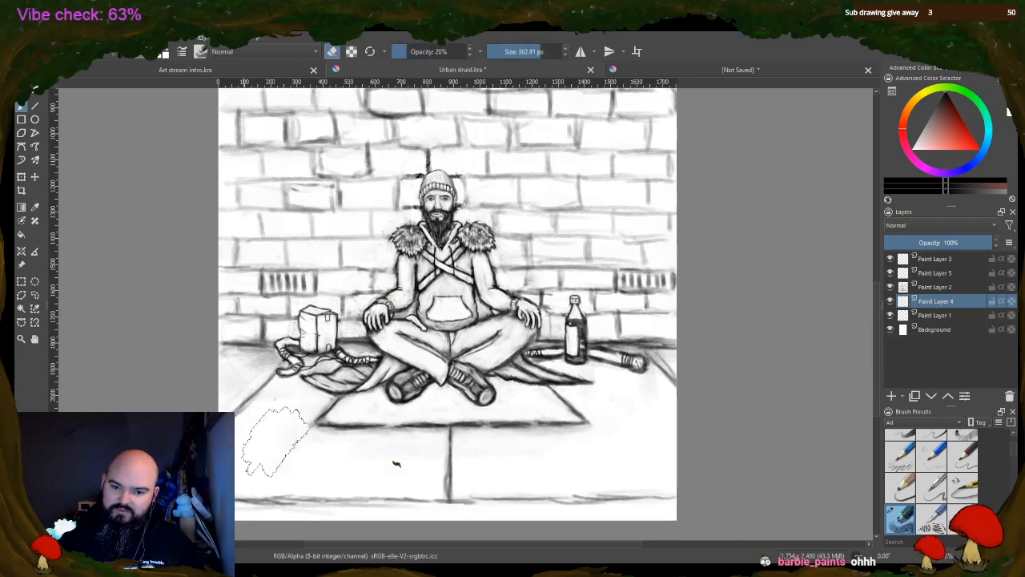
mouse_move(260, 380)
left_mouse_down()
mouse_move(286, 413)
mouse_move(269, 438)
mouse_move(308, 389)
mouse_move(286, 411)
mouse_move(308, 404)
mouse_move(276, 460)
mouse_move(332, 444)
mouse_move(338, 475)
mouse_move(416, 468)
mouse_move(263, 489)
mouse_move(403, 479)
mouse_move(527, 448)
mouse_move(479, 464)
mouse_move(653, 473)
mouse_move(662, 419)
mouse_move(609, 427)
mouse_move(552, 368)
mouse_move(643, 383)
left_mouse_up()
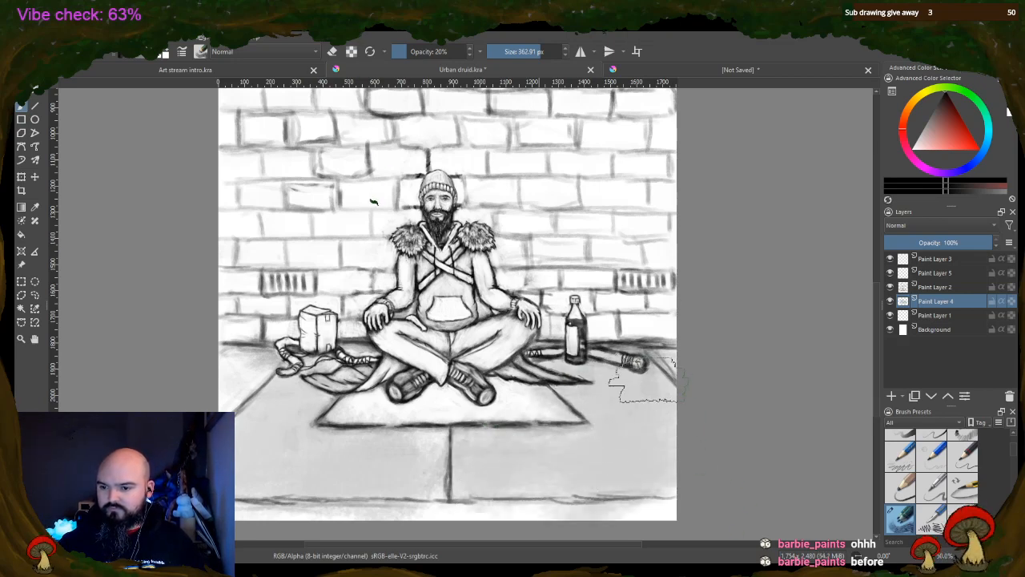
mouse_move(293, 391)
left_mouse_down()
mouse_move(218, 388)
mouse_move(257, 433)
mouse_move(301, 392)
mouse_move(356, 406)
mouse_move(553, 405)
mouse_move(530, 401)
mouse_move(457, 486)
mouse_move(366, 470)
mouse_move(285, 504)
mouse_move(453, 514)
mouse_move(325, 505)
mouse_move(639, 500)
left_mouse_up()
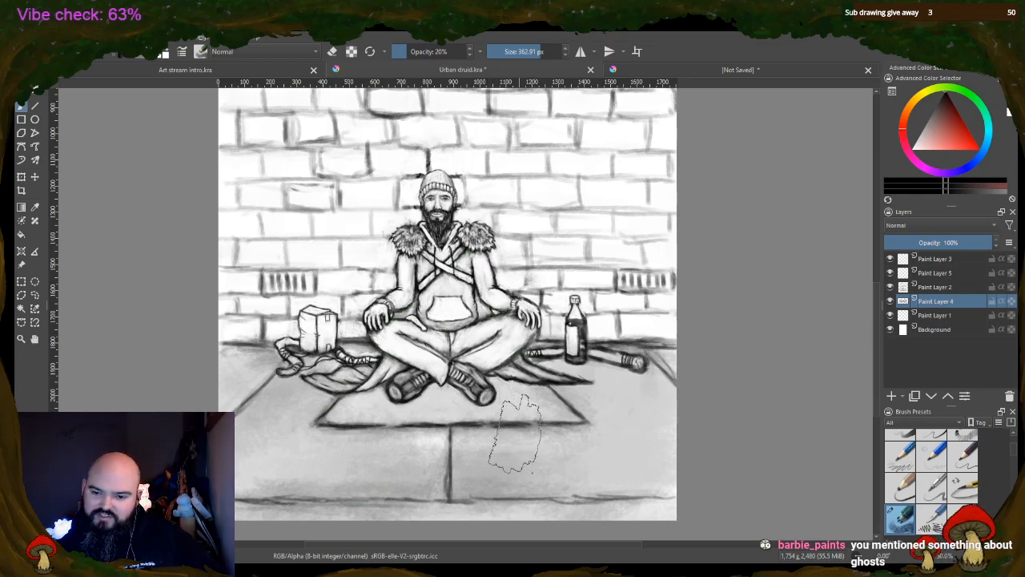
Erase the grey from the staff on both sides of the bottle with a 20.30 px eraser at 100% opacity
scroll(515, 428, "up", 1)
scroll(545, 245, "up", 1)
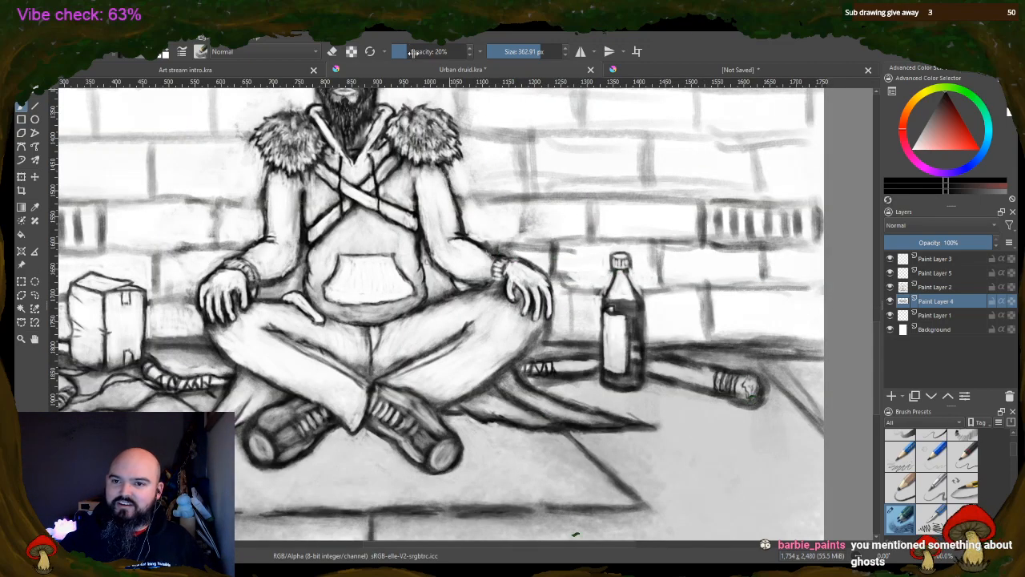
left_click(499, 51)
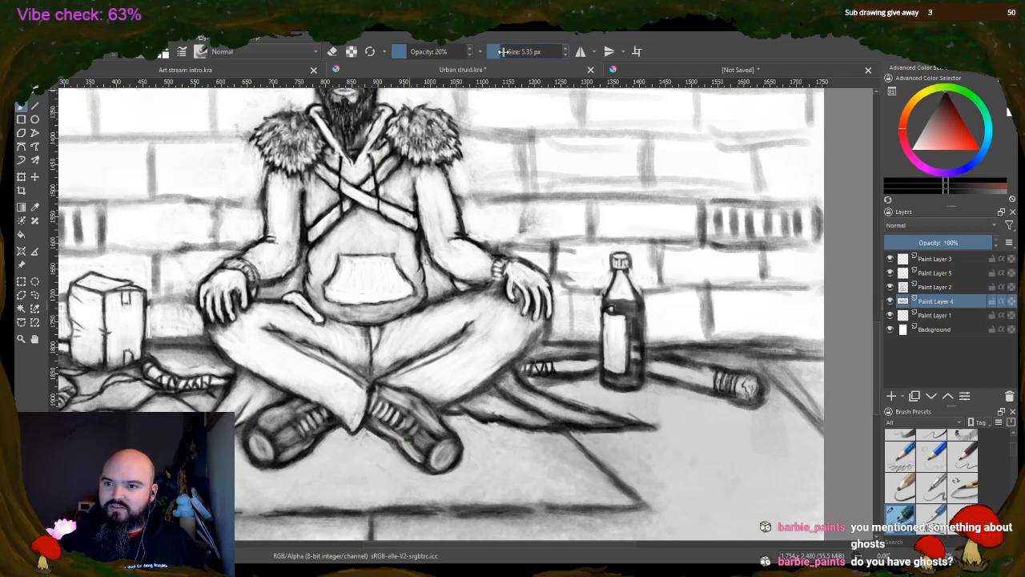
left_click_drag(503, 51, 518, 51)
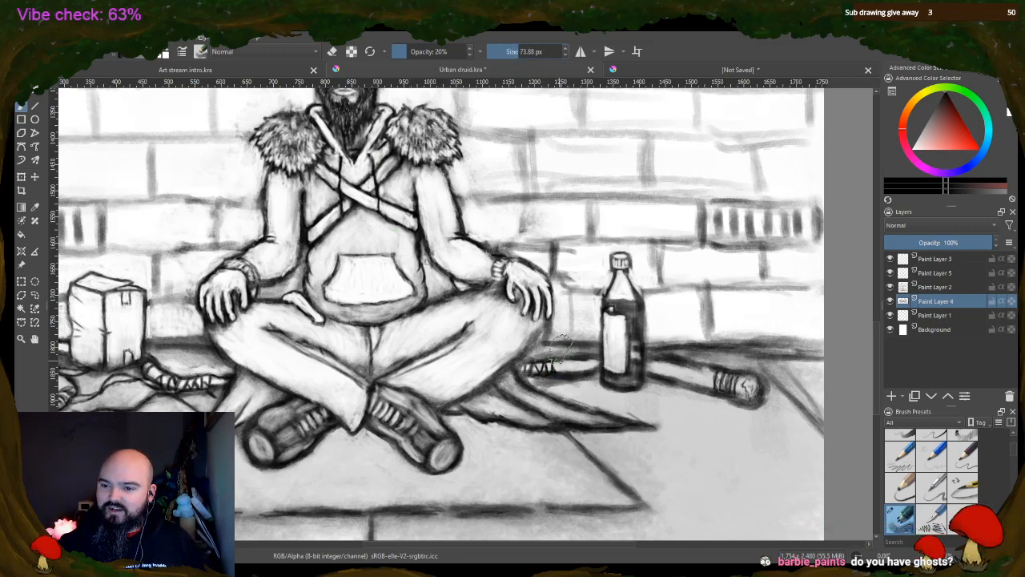
left_click(508, 51)
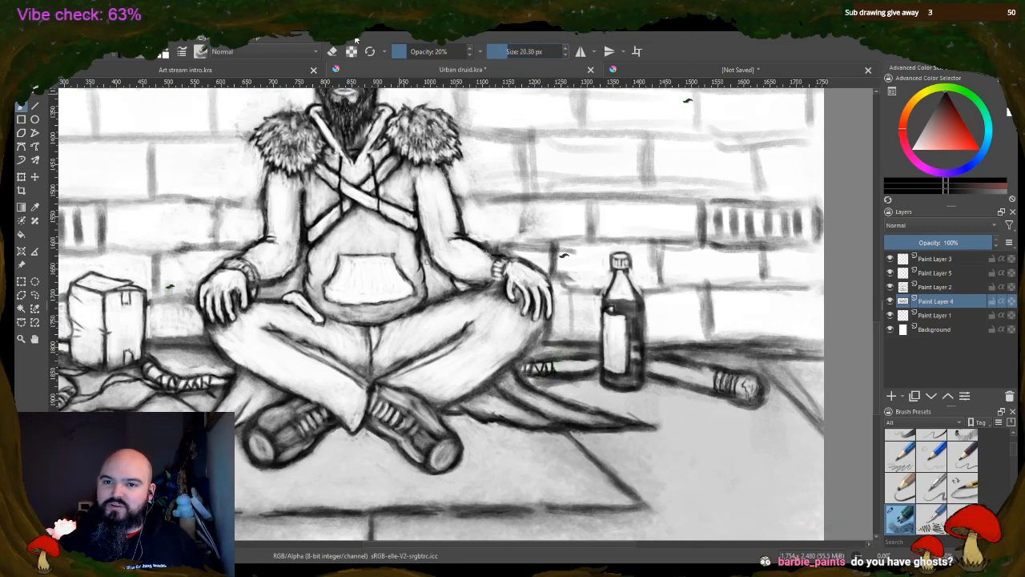
key("e")
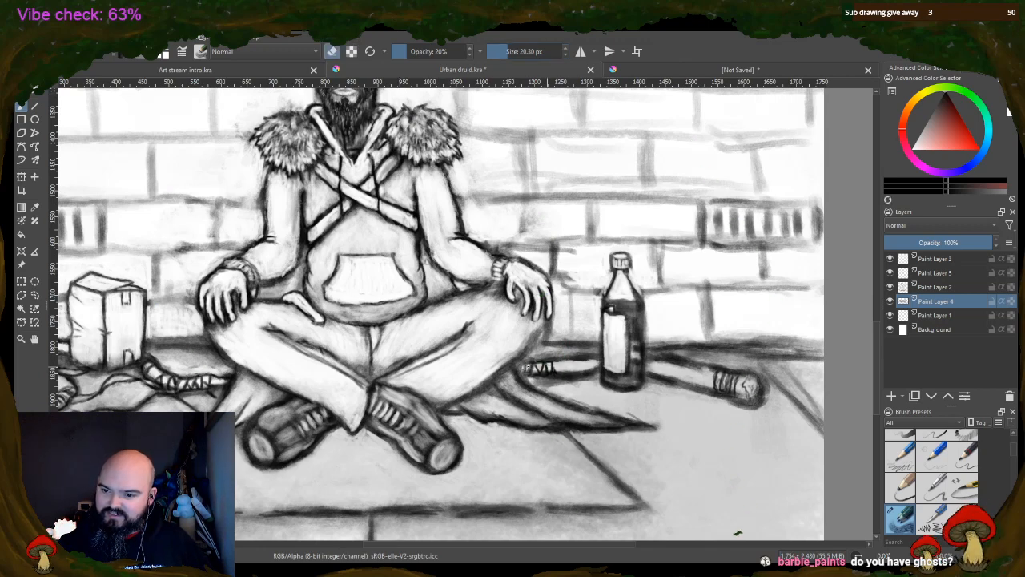
left_click_drag(450, 47, 540, 91)
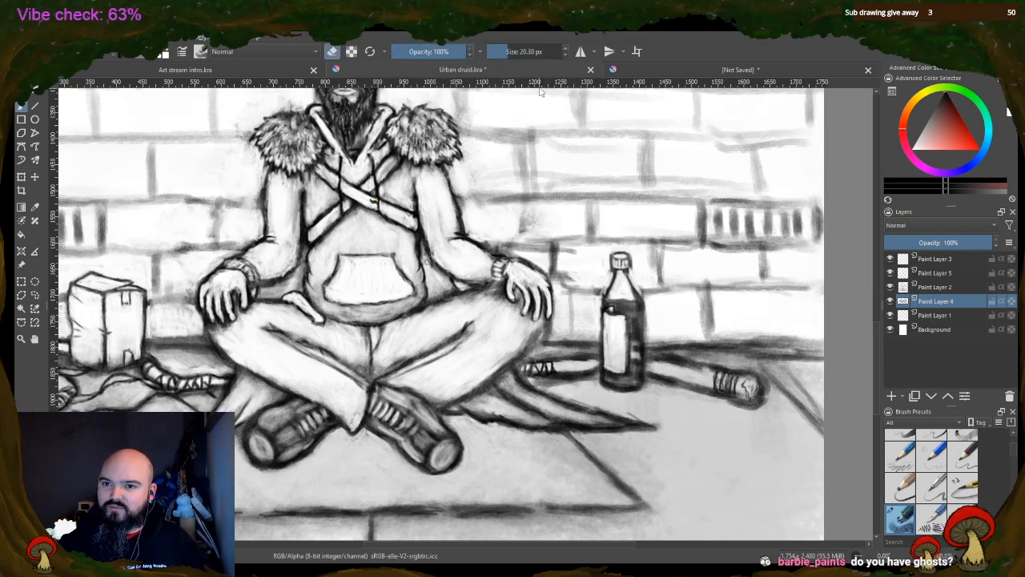
left_click_drag(559, 365, 587, 367)
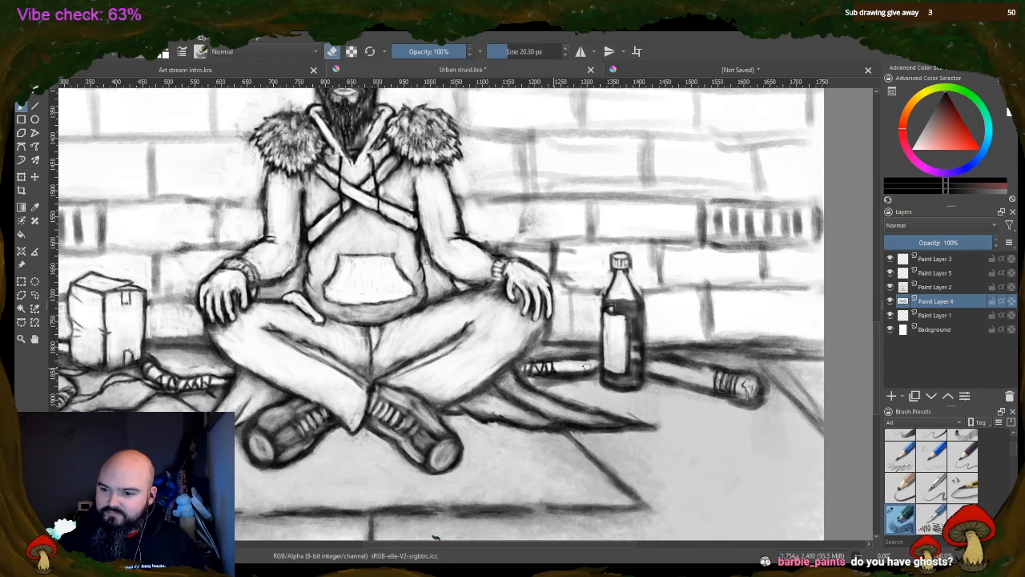
mouse_move(652, 365)
left_mouse_down()
mouse_move(675, 363)
mouse_move(665, 372)
mouse_move(655, 362)
mouse_move(715, 385)
mouse_move(729, 378)
left_mouse_up()
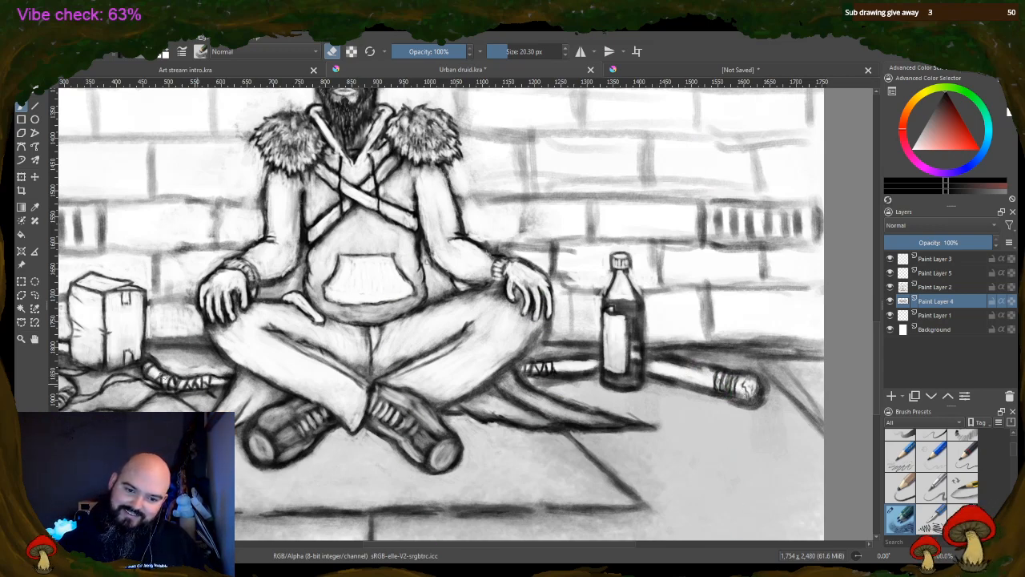
Shade the druid's shoes, trousers and hoodie grey with a 70.24 px brush at 24% opacity
left_click_drag(431, 547, 357, 541)
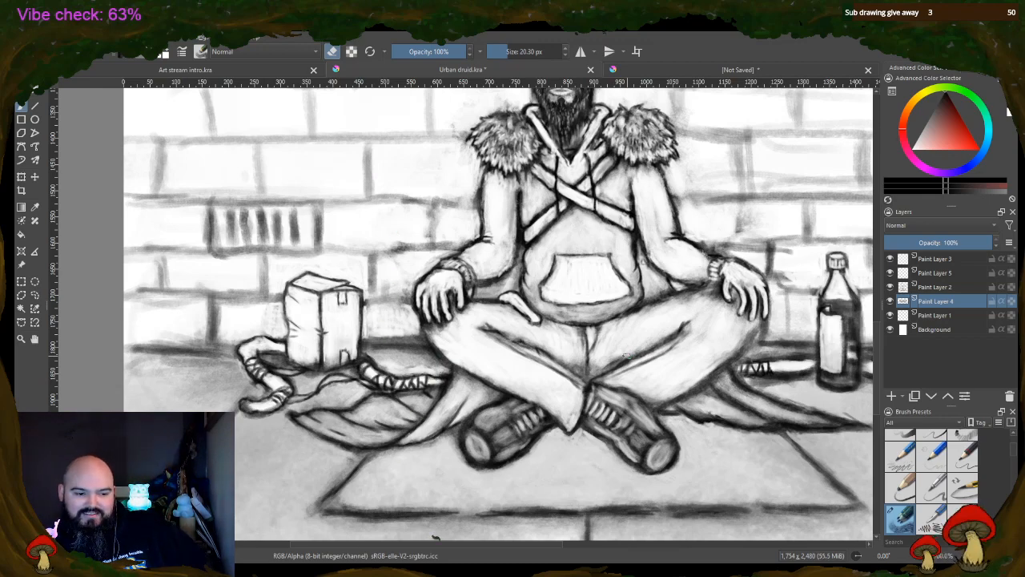
scroll(729, 386, "down", 2)
scroll(738, 427, "up", 2)
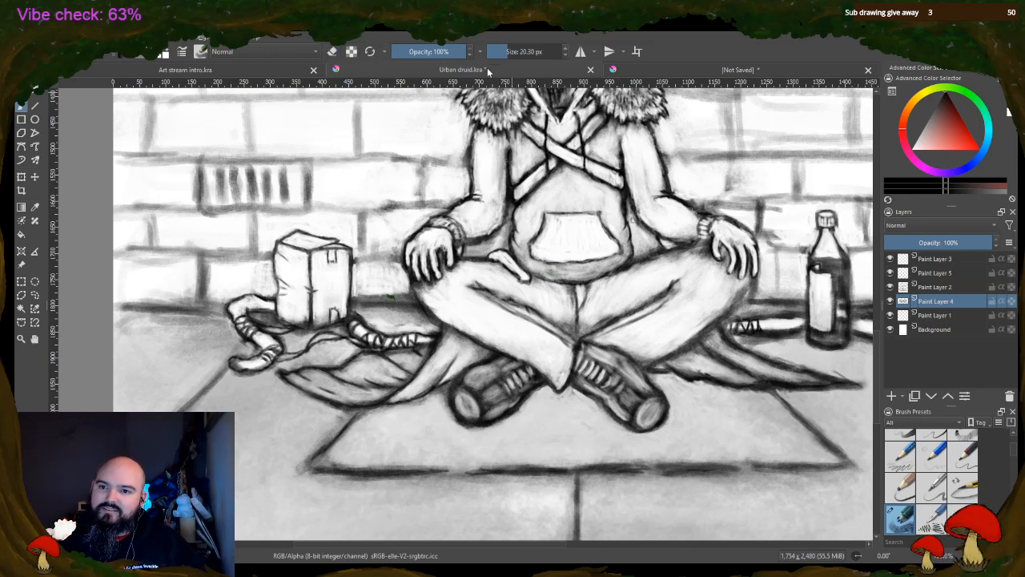
left_click(510, 50)
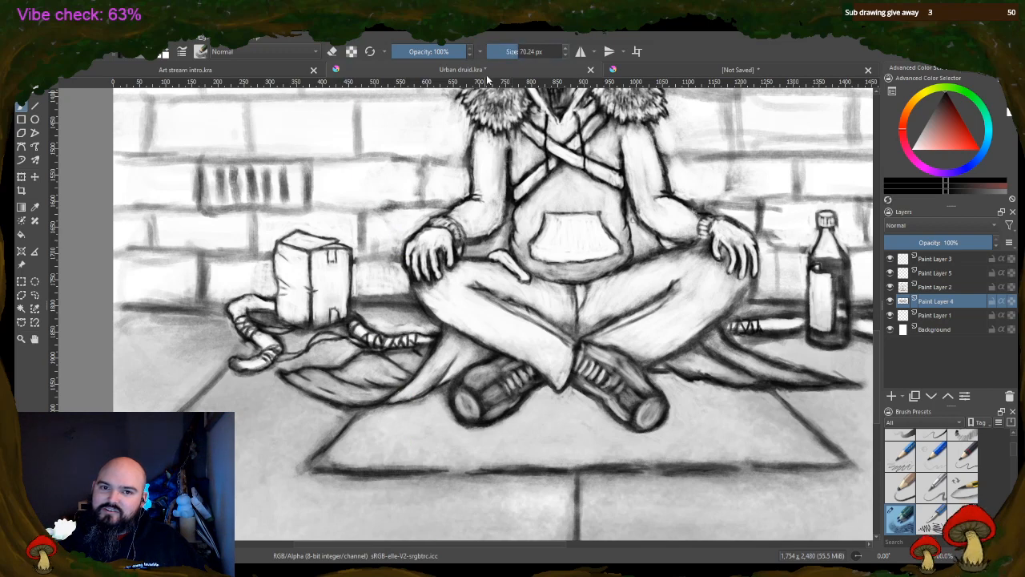
left_click(409, 54)
mouse_move(478, 391)
left_mouse_down()
mouse_move(475, 403)
mouse_move(505, 375)
mouse_move(499, 408)
left_mouse_up()
mouse_move(620, 359)
left_mouse_down()
mouse_move(624, 377)
mouse_move(638, 380)
mouse_move(626, 400)
mouse_move(645, 390)
left_mouse_up()
mouse_move(436, 284)
left_mouse_down()
mouse_move(467, 290)
mouse_move(521, 334)
mouse_move(520, 318)
mouse_move(563, 374)
mouse_move(569, 332)
mouse_move(462, 290)
mouse_move(474, 266)
mouse_move(515, 306)
mouse_move(529, 293)
mouse_move(549, 295)
mouse_move(567, 312)
mouse_move(634, 232)
mouse_move(589, 312)
mouse_move(612, 294)
mouse_move(616, 316)
mouse_move(683, 268)
mouse_move(609, 301)
mouse_move(585, 298)
mouse_move(701, 262)
mouse_move(680, 324)
mouse_move(625, 362)
mouse_move(603, 342)
mouse_move(674, 324)
left_mouse_up()
mouse_move(641, 193)
left_mouse_down()
mouse_move(647, 164)
mouse_move(659, 183)
mouse_move(639, 197)
mouse_move(664, 145)
left_mouse_up()
Shade the cloak behind the arms and across the ground, plus the cardboard box, with the 70.24 px brush at 24% opacity
mouse_move(490, 215)
left_mouse_down()
mouse_move(485, 146)
mouse_move(529, 162)
mouse_move(562, 135)
mouse_move(536, 120)
mouse_move(571, 130)
mouse_move(597, 119)
mouse_move(586, 191)
mouse_move(528, 238)
mouse_move(537, 196)
mouse_move(554, 201)
mouse_move(553, 272)
mouse_move(573, 276)
mouse_move(601, 213)
mouse_move(625, 261)
mouse_move(572, 197)
mouse_move(532, 228)
mouse_move(541, 245)
mouse_move(469, 217)
mouse_move(473, 266)
mouse_move(493, 257)
mouse_move(462, 315)
mouse_move(473, 263)
mouse_move(497, 232)
left_mouse_up()
mouse_move(647, 239)
left_mouse_down()
mouse_move(637, 228)
mouse_move(661, 250)
left_mouse_up()
mouse_move(482, 240)
left_mouse_down()
mouse_move(466, 252)
mouse_move(497, 244)
mouse_move(499, 213)
left_mouse_up()
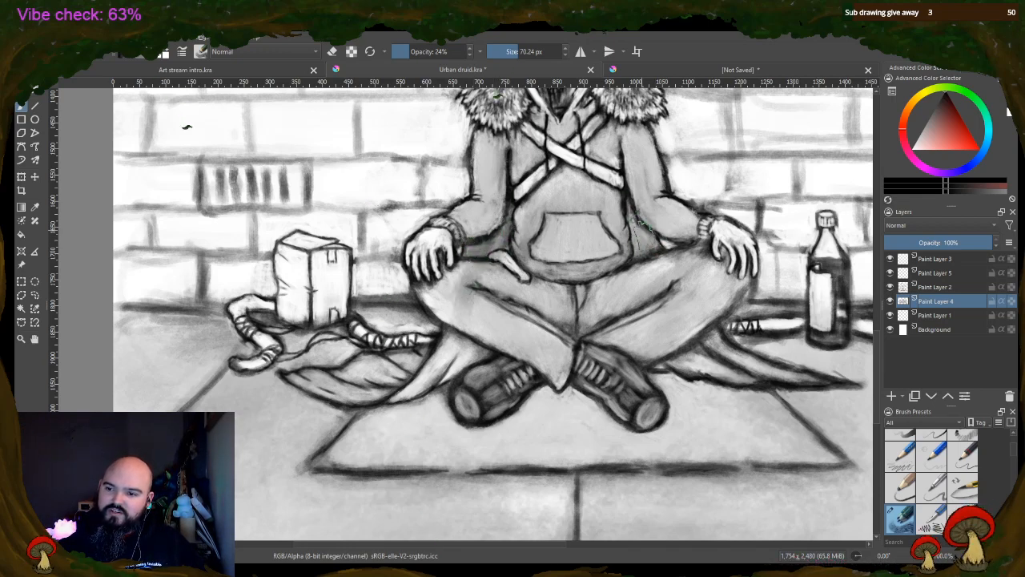
mouse_move(640, 225)
left_mouse_down()
mouse_move(642, 240)
mouse_move(635, 218)
left_mouse_up()
mouse_move(422, 381)
left_mouse_down()
mouse_move(445, 351)
mouse_move(421, 390)
mouse_move(397, 395)
mouse_move(469, 353)
mouse_move(441, 382)
mouse_move(396, 320)
mouse_move(351, 381)
mouse_move(321, 381)
mouse_move(348, 374)
mouse_move(364, 400)
mouse_move(328, 396)
mouse_move(361, 375)
mouse_move(357, 362)
mouse_move(400, 375)
mouse_move(416, 357)
mouse_move(388, 382)
mouse_move(336, 374)
mouse_move(332, 381)
mouse_move(385, 383)
mouse_move(436, 356)
left_mouse_up()
mouse_move(689, 366)
left_mouse_down()
mouse_move(709, 358)
mouse_move(769, 373)
mouse_move(713, 365)
left_mouse_up()
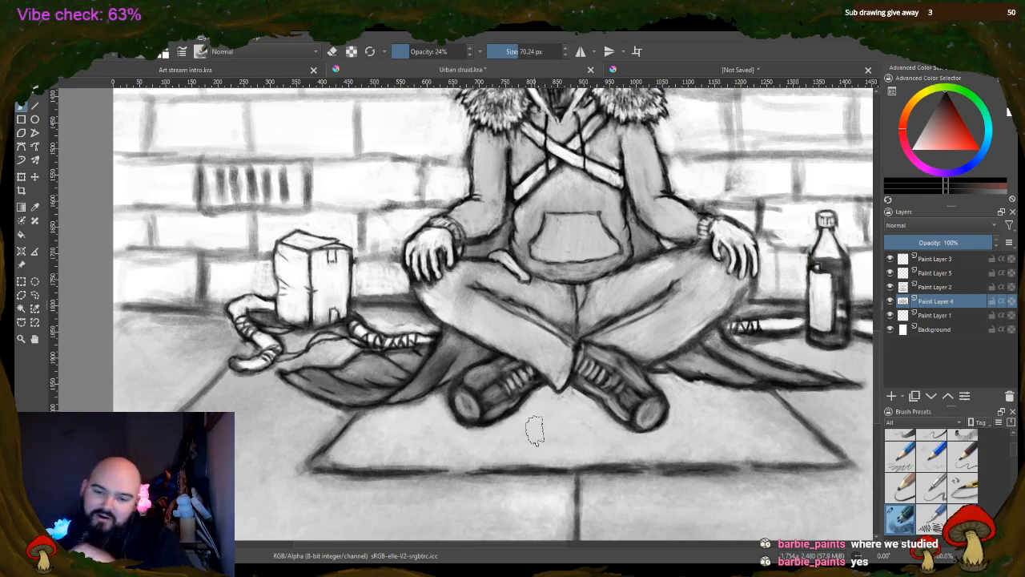
mouse_move(284, 261)
left_mouse_down()
mouse_move(298, 308)
mouse_move(311, 310)
mouse_move(323, 256)
mouse_move(340, 276)
left_mouse_up()
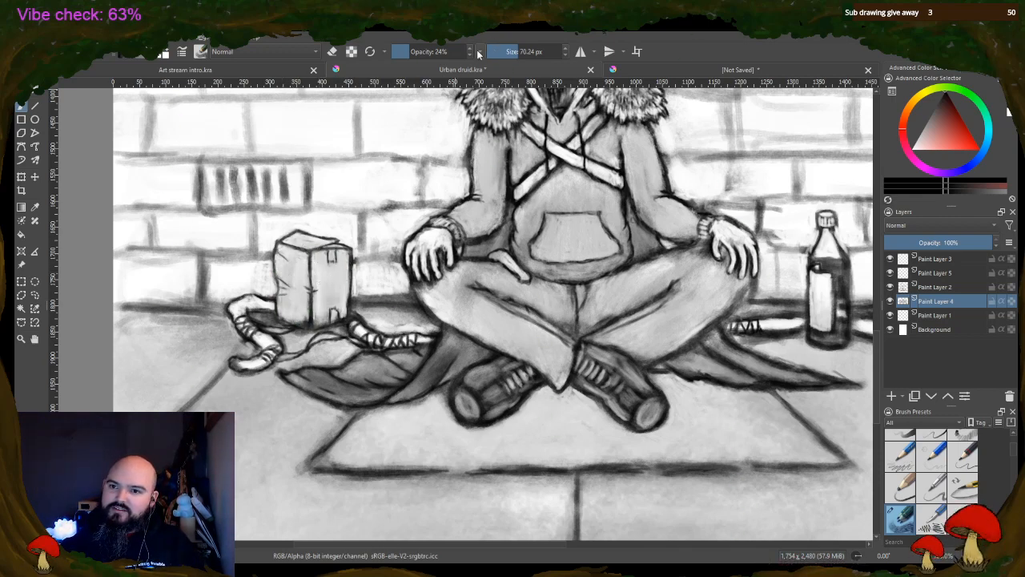
Shade the crooked end of the staff around the box dark grey at 46% opacity, using 48.09 px and 23.58 px brush sizes
left_click(503, 52)
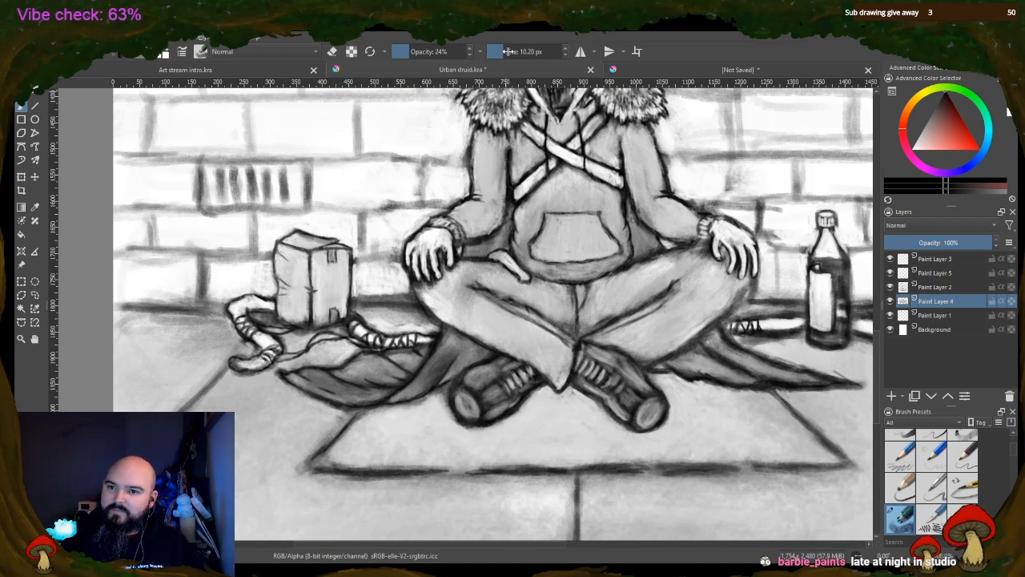
left_click(436, 51)
left_click(545, 52)
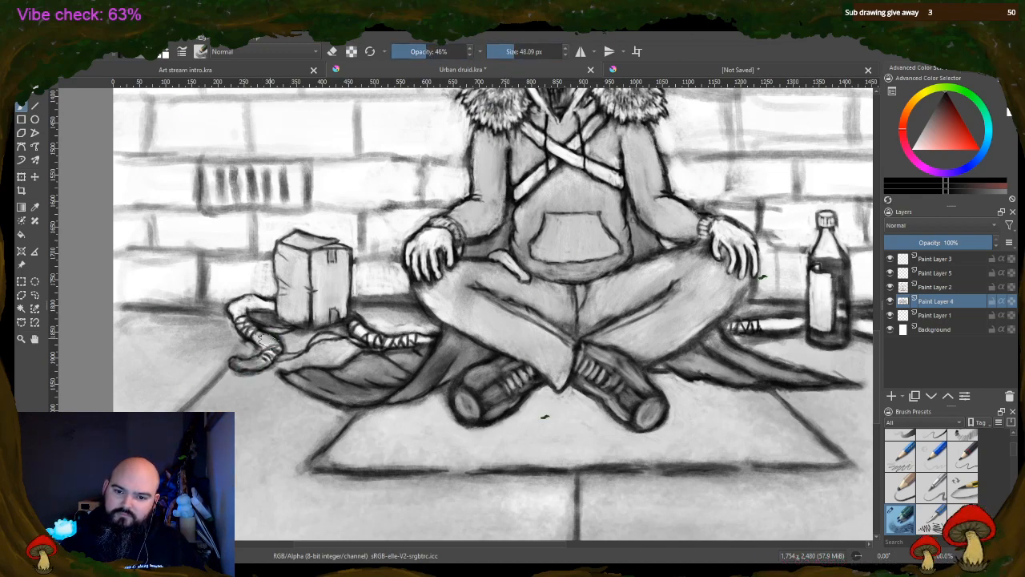
left_click_drag(232, 310, 280, 305)
left_click(505, 52)
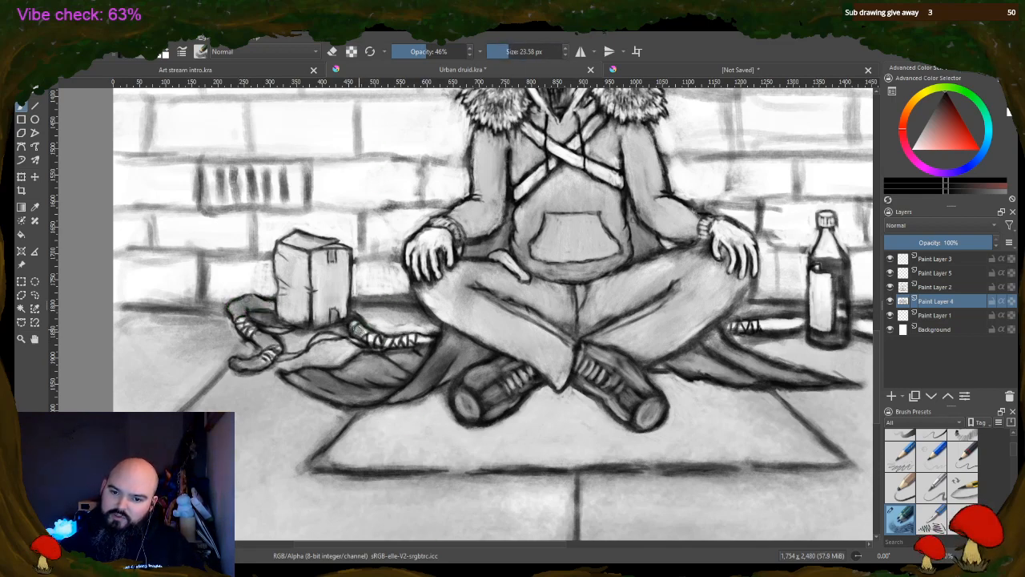
left_click_drag(428, 339, 423, 341)
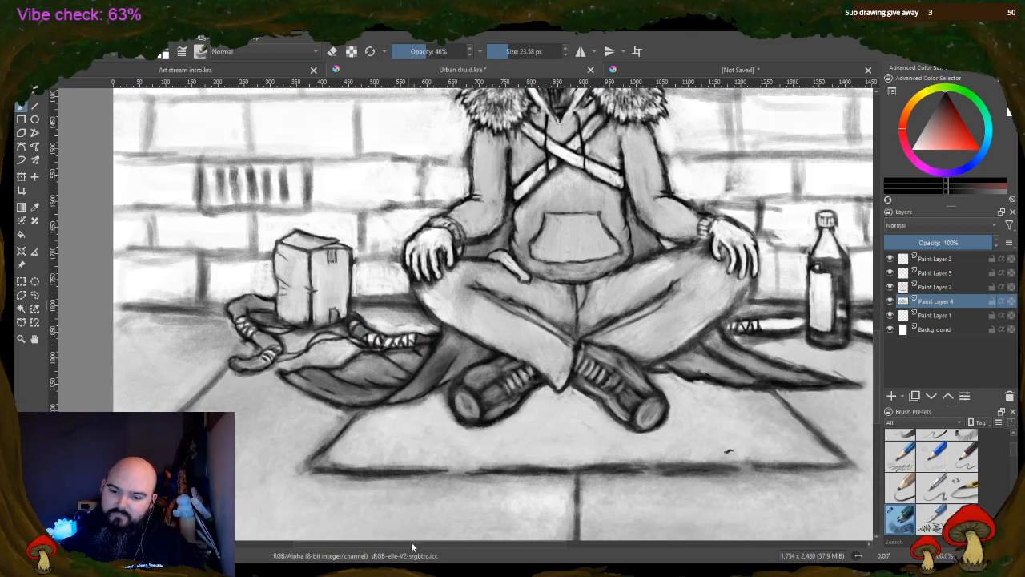
Shade the staff on both sides of the bottle and its wrapped far end with the 23.58 px brush at 46% opacity
scroll(411, 547, "right", 8)
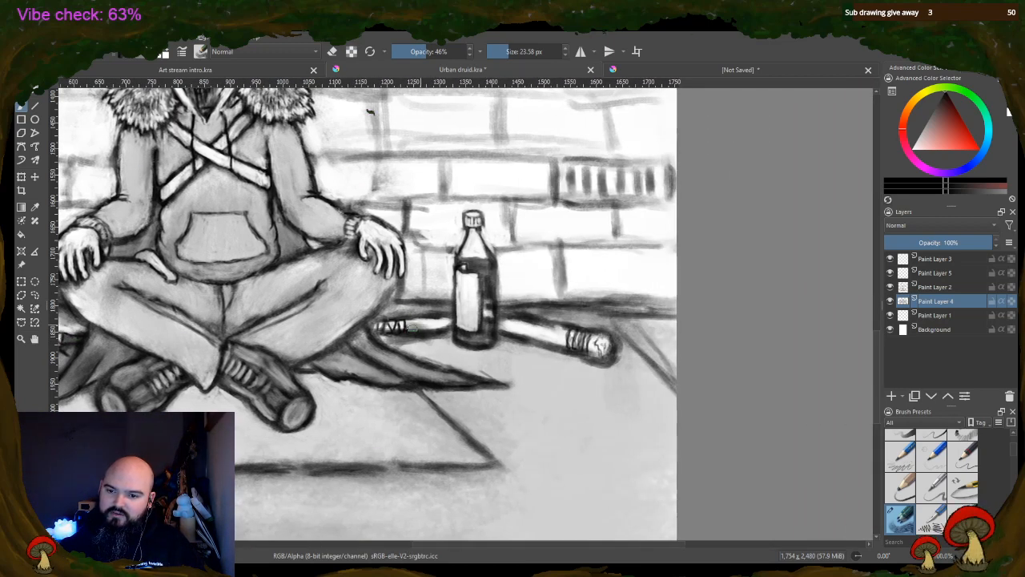
mouse_move(412, 322)
left_mouse_down()
mouse_move(443, 326)
mouse_move(421, 324)
left_mouse_up()
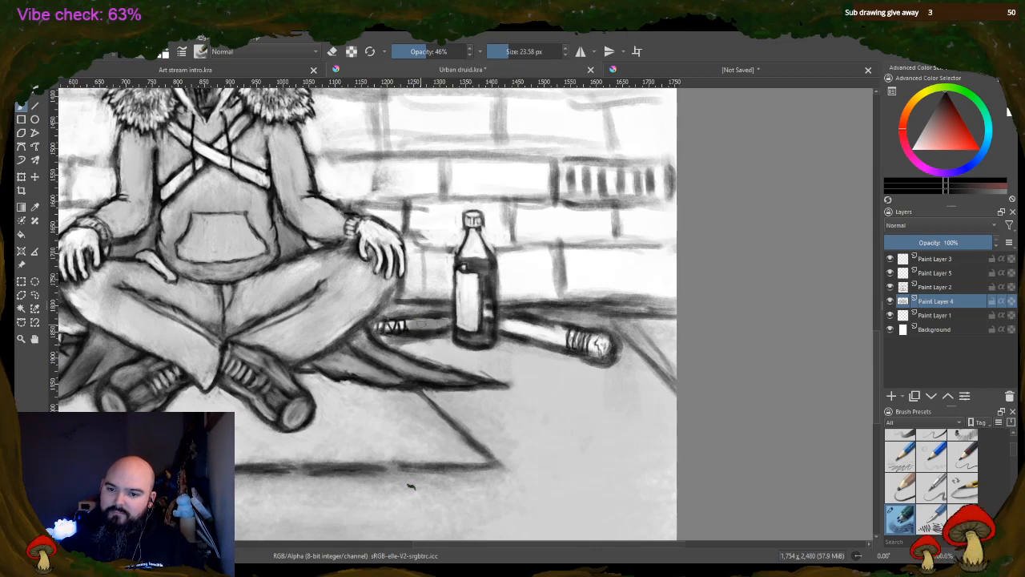
mouse_move(484, 314)
left_mouse_down()
mouse_move(565, 340)
mouse_move(536, 341)
left_mouse_up()
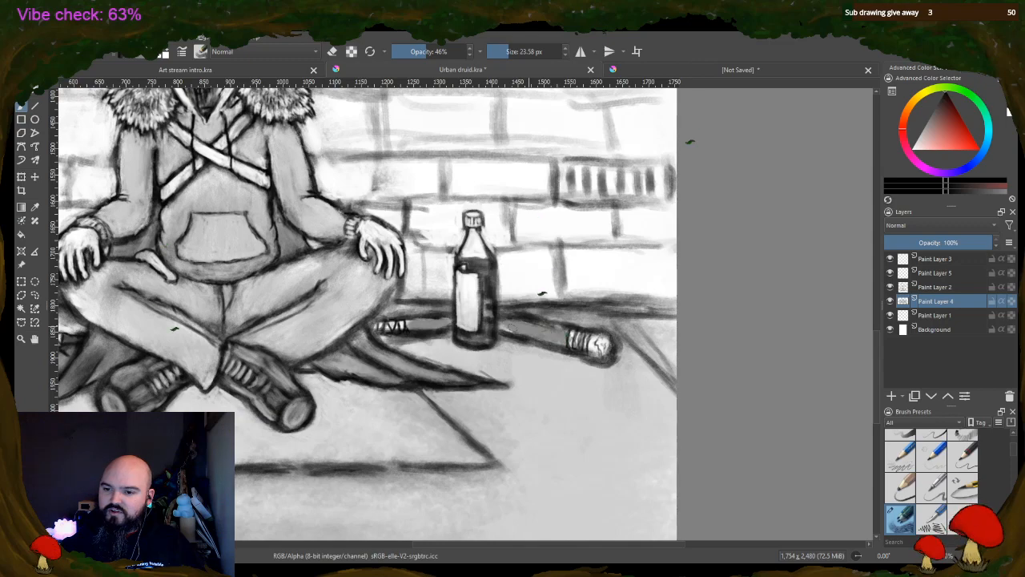
left_click_drag(597, 346, 605, 350)
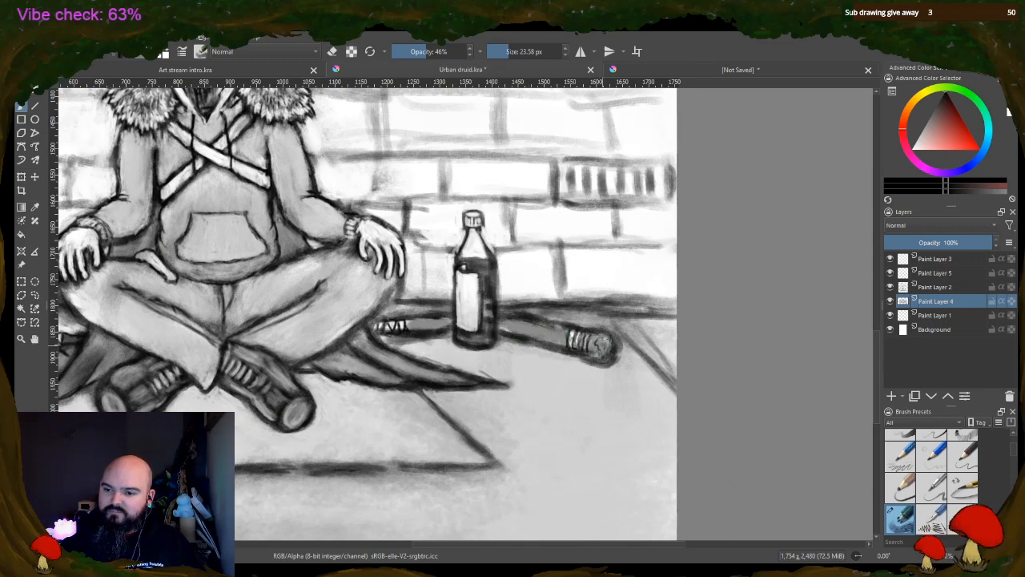
Shade the crossed chest straps and the hood edges around the beard dark grey with the 23.58 px brush at 46% opacity
key("minus")
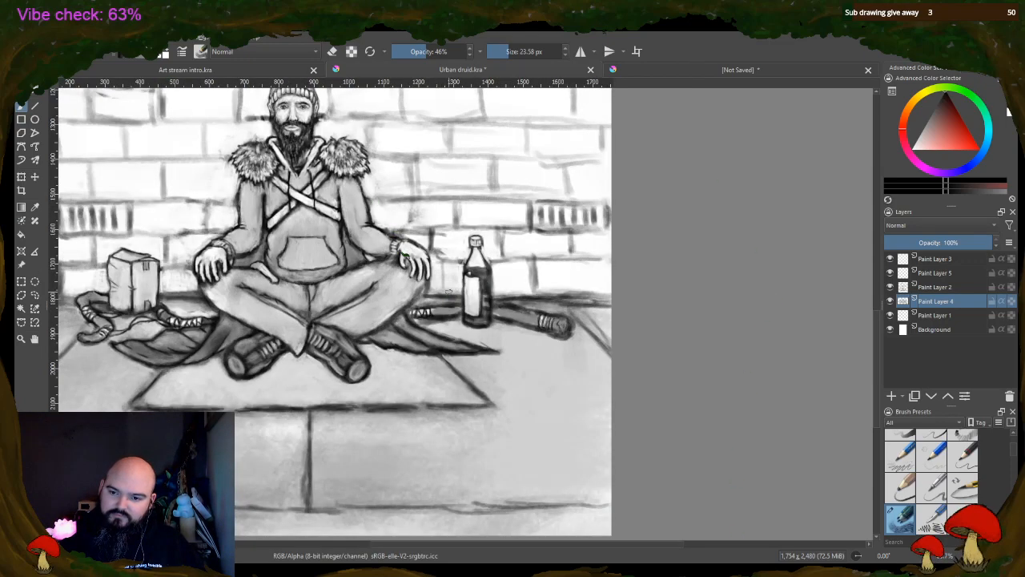
key("minus")
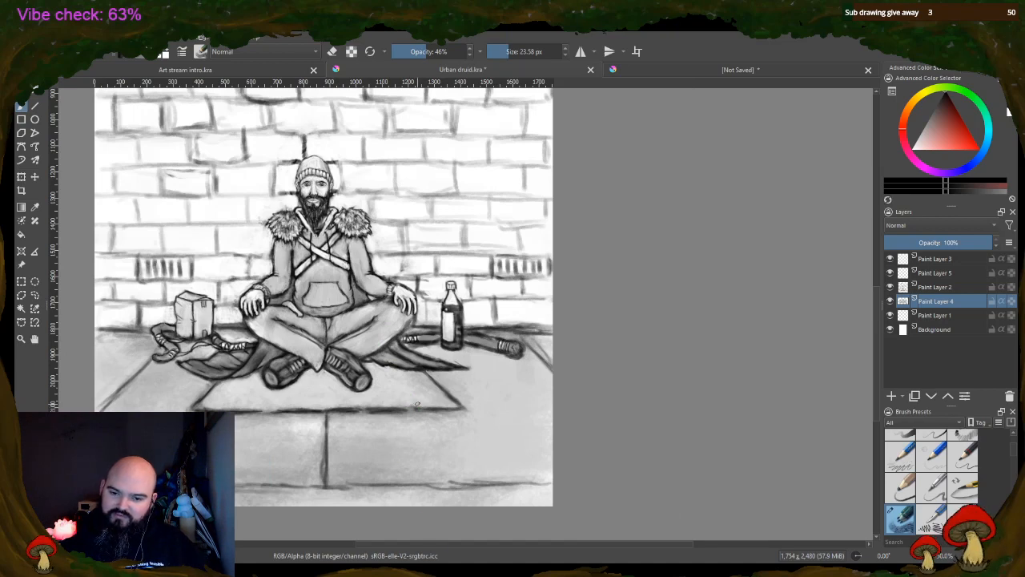
left_click_drag(414, 549, 388, 550)
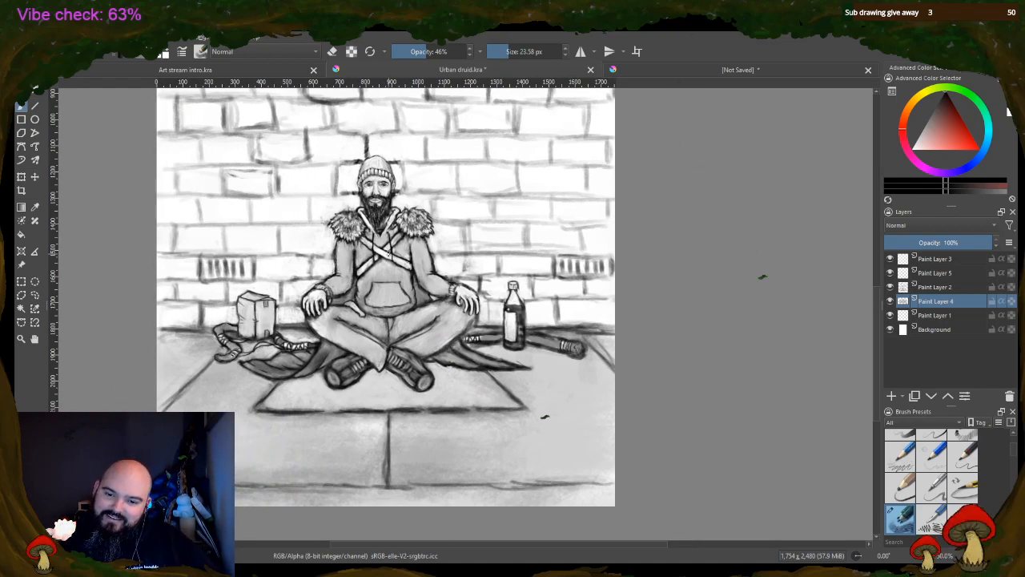
key("plus")
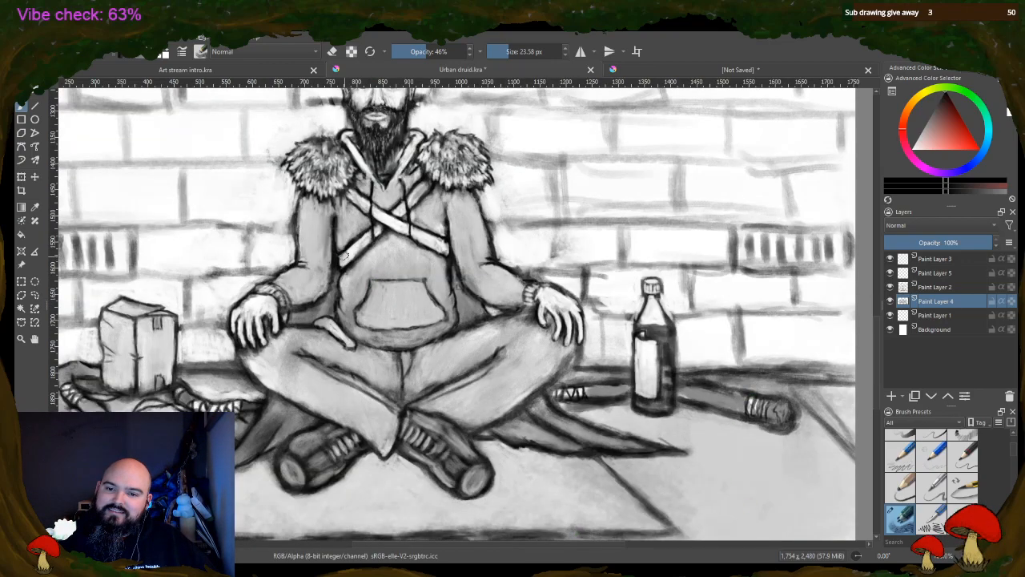
left_click_drag(370, 235, 357, 250)
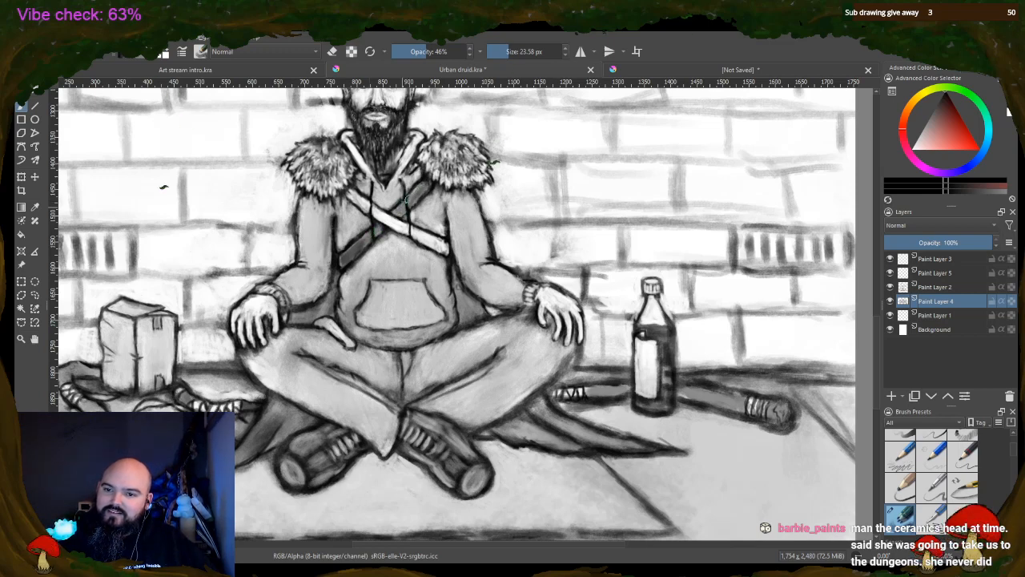
mouse_move(363, 195)
left_mouse_down()
mouse_move(381, 219)
mouse_move(450, 253)
left_mouse_up()
left_click_drag(392, 183, 423, 139)
left_click_drag(359, 158, 346, 136)
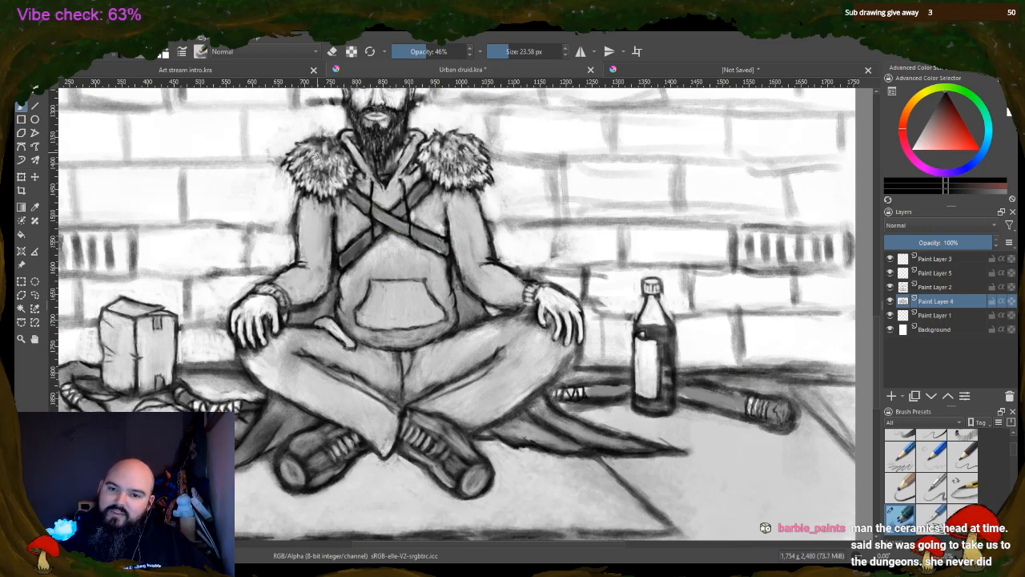
Add grey shading to the fur shoulder pieces, the hoodie's cuffs and its front pocket
mouse_move(291, 157)
left_mouse_down()
mouse_move(319, 178)
mouse_move(340, 176)
mouse_move(318, 176)
left_mouse_up()
mouse_move(428, 163)
left_mouse_down()
mouse_move(428, 150)
mouse_move(447, 168)
mouse_move(464, 167)
mouse_move(481, 148)
mouse_move(471, 160)
left_mouse_up()
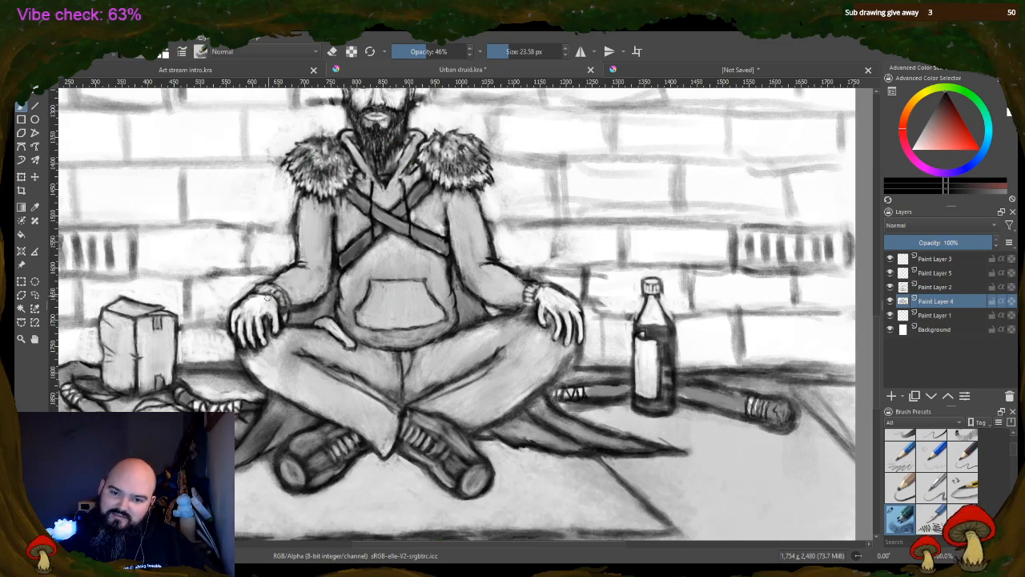
left_click_drag(266, 290, 281, 298)
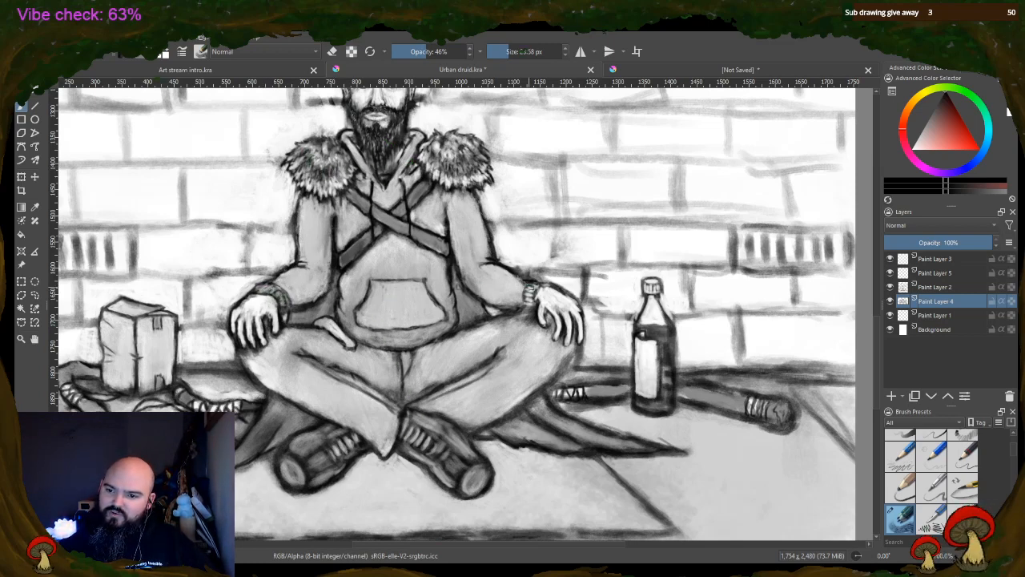
mouse_move(529, 288)
left_mouse_down()
mouse_move(531, 301)
mouse_move(535, 288)
mouse_move(468, 277)
left_mouse_up()
mouse_move(462, 219)
left_mouse_down()
mouse_move(459, 268)
mouse_move(452, 222)
left_mouse_up()
mouse_move(432, 274)
left_mouse_down()
mouse_move(451, 289)
mouse_move(446, 322)
mouse_move(431, 286)
mouse_move(422, 322)
mouse_move(408, 278)
mouse_move(398, 318)
mouse_move(384, 298)
mouse_move(377, 321)
mouse_move(367, 300)
mouse_move(357, 319)
mouse_move(409, 308)
left_mouse_up()
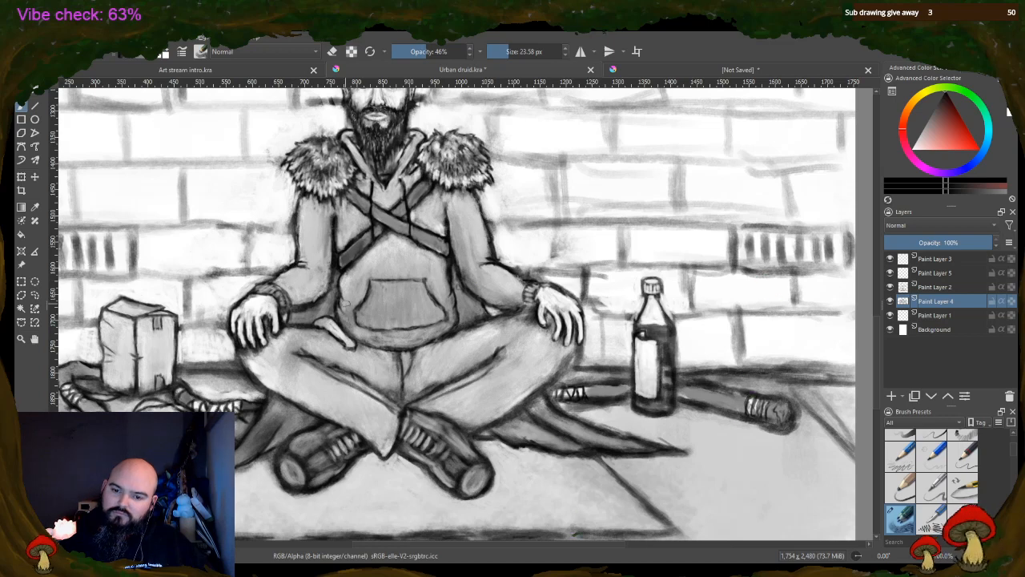
Darken the hoodie's sides and hem, the loose strap end at the waist, and the shoes
left_click_drag(340, 303, 349, 278)
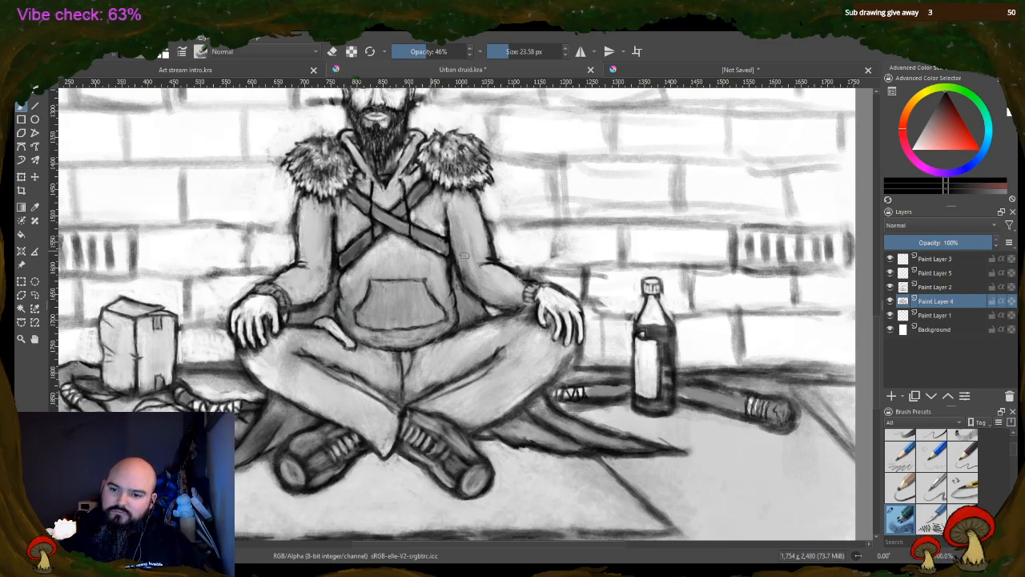
left_click_drag(452, 274, 457, 317)
left_click_drag(393, 340, 410, 342)
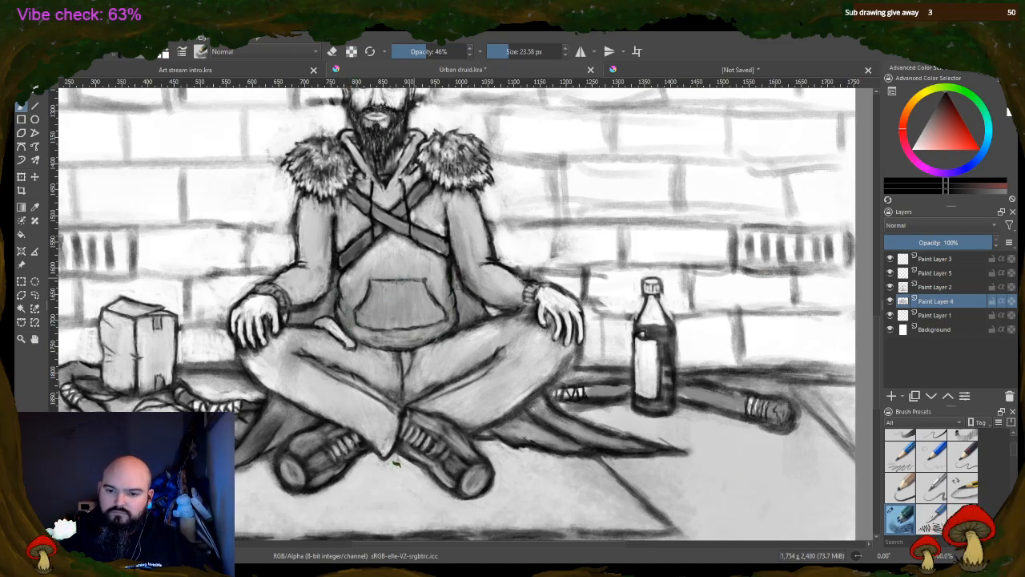
left_click_drag(325, 328, 357, 346)
mouse_move(338, 437)
left_mouse_down()
mouse_move(312, 440)
mouse_move(295, 463)
mouse_move(305, 475)
left_mouse_up()
mouse_move(470, 434)
left_mouse_down()
mouse_move(445, 419)
mouse_move(417, 425)
left_mouse_up()
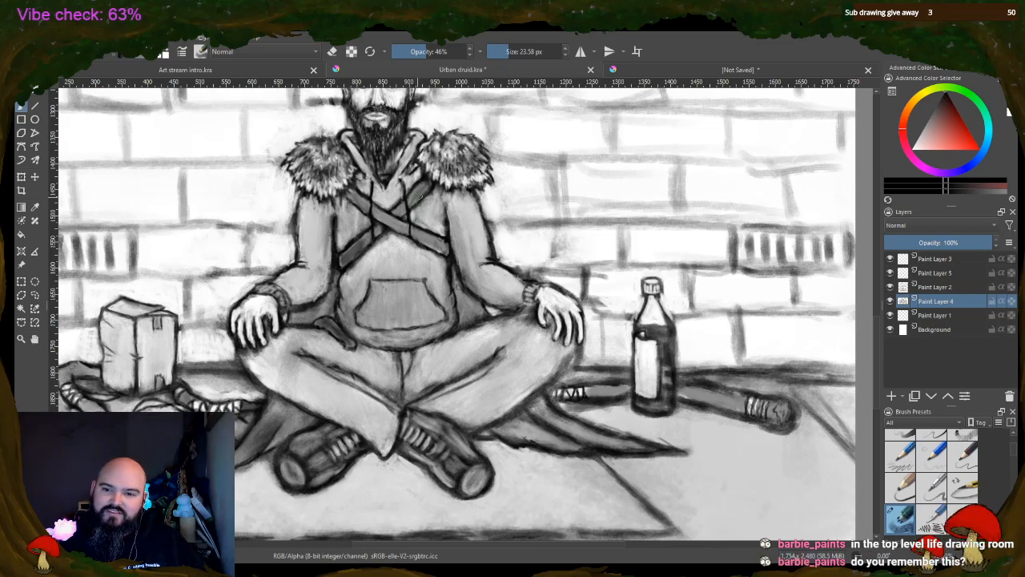
Deepen the grey shading on the hoodie's neckline and both sleeves, including the areas beside the torso
mouse_move(412, 171)
left_mouse_down()
mouse_move(388, 200)
mouse_move(357, 181)
mouse_move(403, 160)
mouse_move(384, 178)
mouse_move(374, 158)
mouse_move(390, 168)
left_mouse_up()
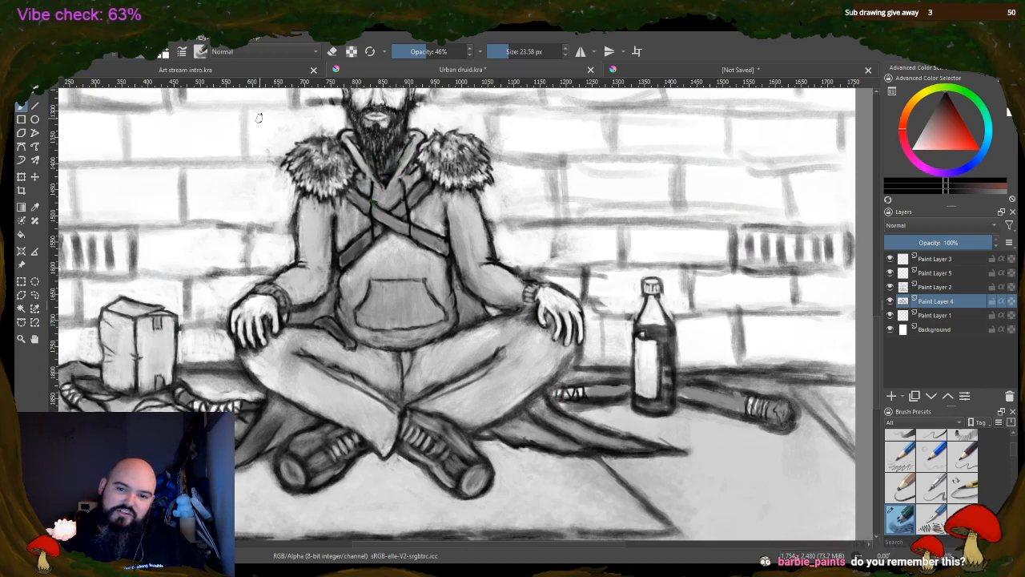
mouse_move(278, 210)
left_mouse_down()
mouse_move(301, 204)
mouse_move(319, 218)
left_mouse_up()
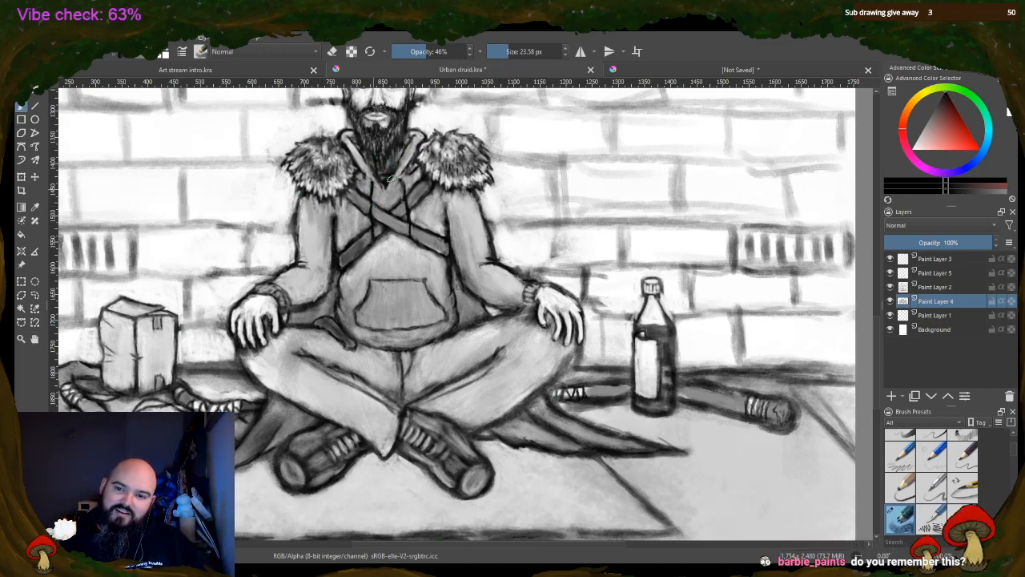
left_click_drag(459, 216, 464, 208)
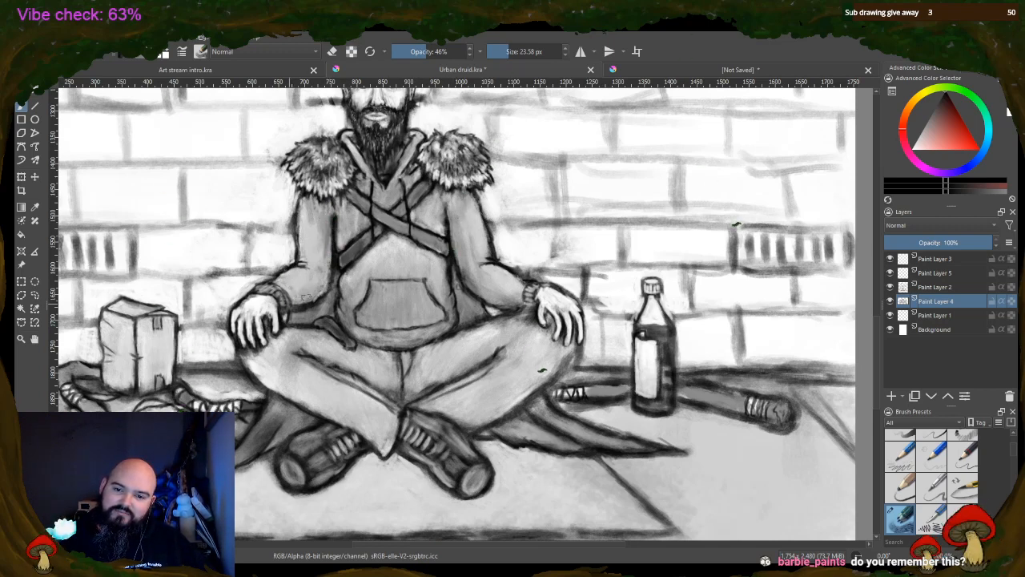
left_click_drag(306, 297, 327, 241)
left_click_drag(298, 297, 316, 274)
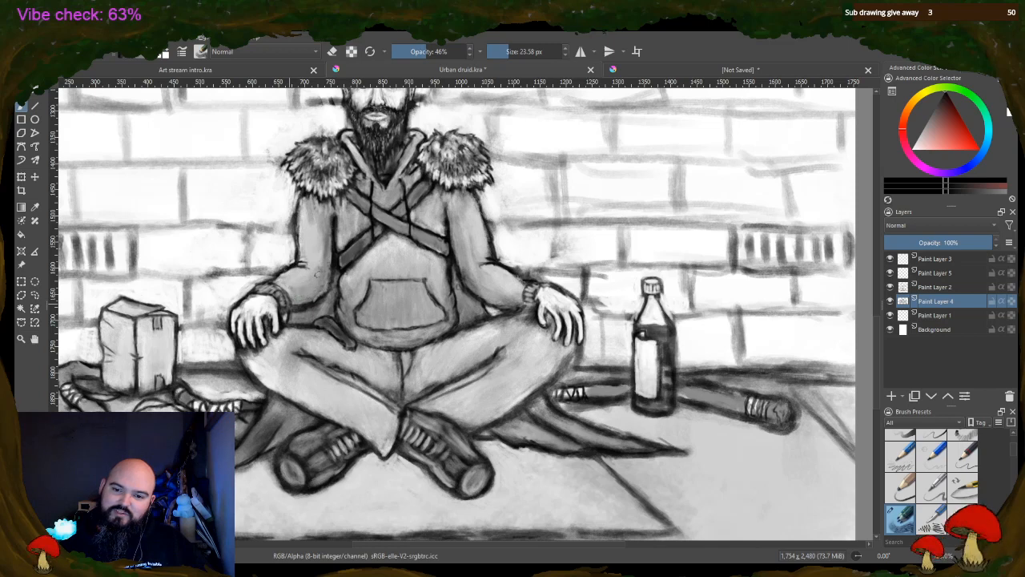
left_click_drag(474, 282, 511, 293)
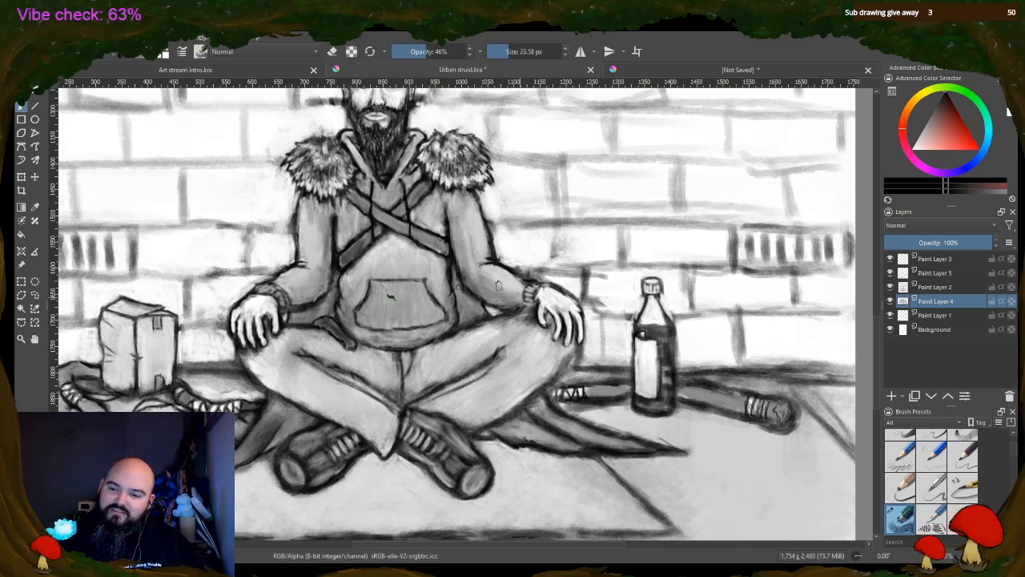
mouse_move(458, 236)
left_mouse_down()
mouse_move(463, 319)
mouse_move(471, 298)
left_mouse_up()
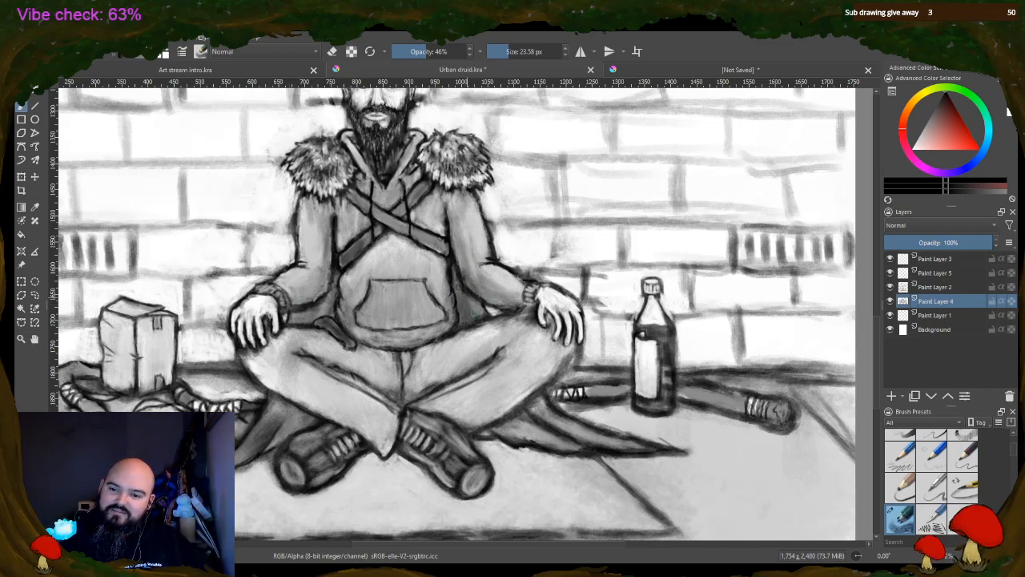
mouse_move(323, 309)
left_mouse_down()
mouse_move(330, 290)
mouse_move(339, 307)
left_mouse_up()
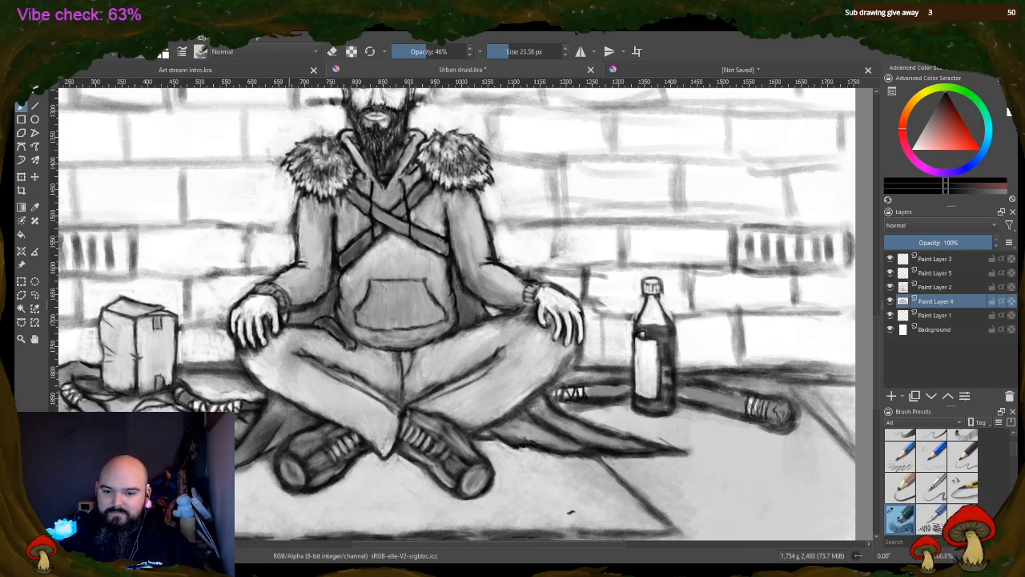
Shade the cloak edge beside the shoe and the pavement between and beneath the crossed shoes
mouse_move(497, 434)
left_mouse_down()
mouse_move(522, 451)
mouse_move(537, 444)
mouse_move(523, 452)
mouse_move(479, 440)
mouse_move(532, 455)
mouse_move(486, 444)
left_mouse_up()
mouse_move(361, 452)
left_mouse_down()
mouse_move(398, 461)
mouse_move(347, 473)
mouse_move(399, 458)
mouse_move(437, 487)
left_mouse_up()
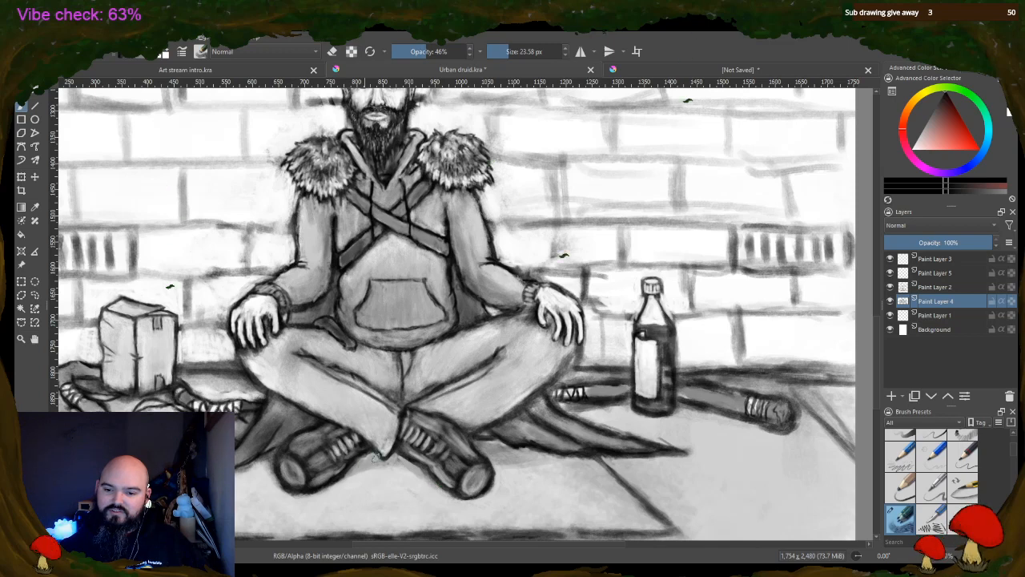
left_click_drag(376, 458, 433, 483)
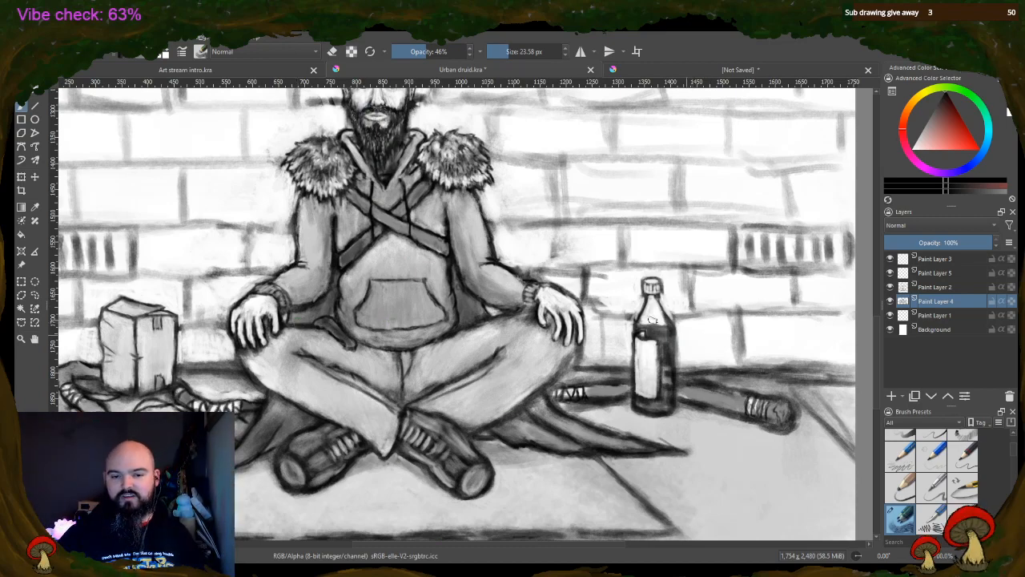
scroll(602, 312, "down", 2)
scroll(618, 245, "up", 1)
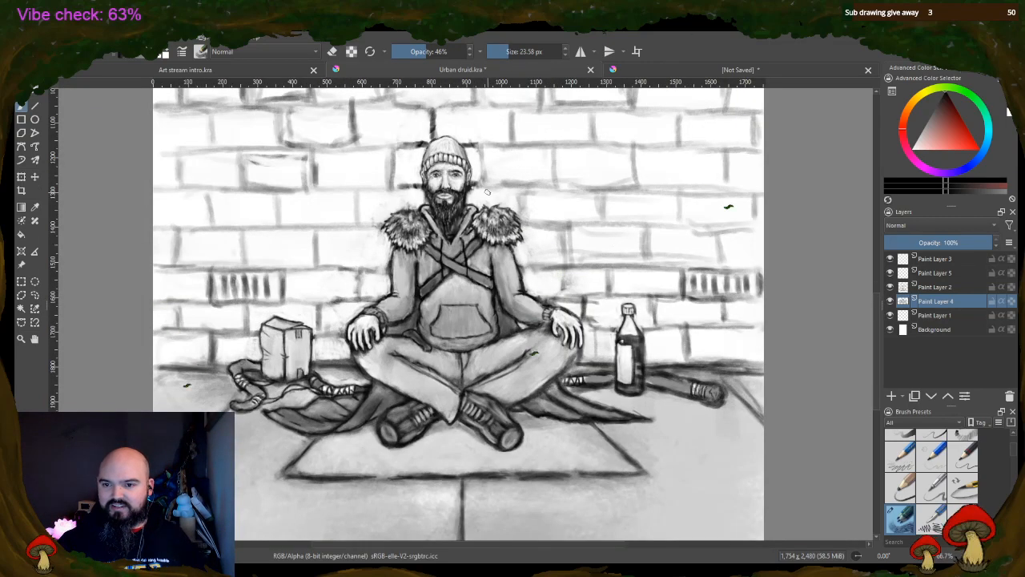
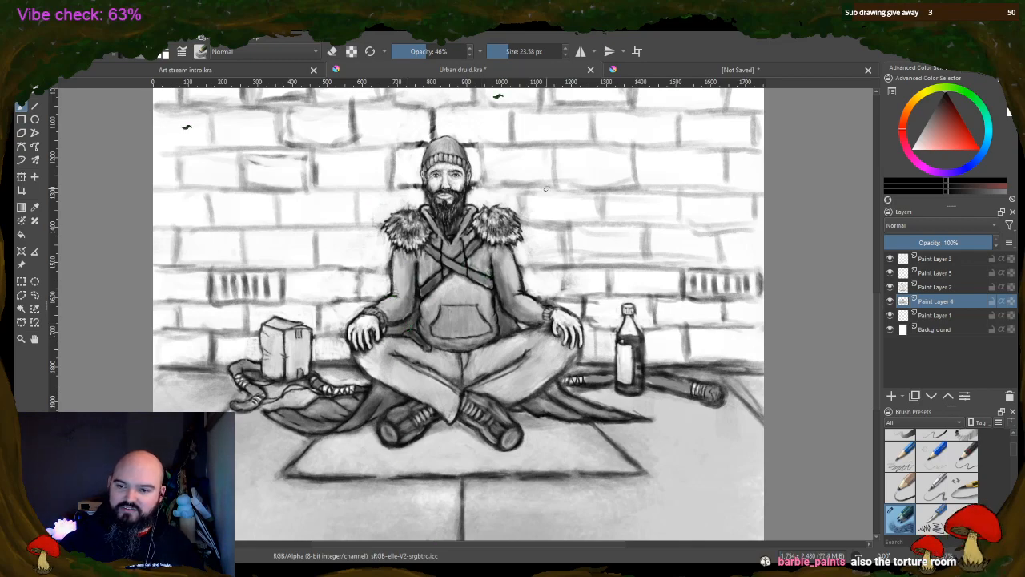
Inspect the seated figure and compare the drawing with Paint Layer 2 hidden and shown
scroll(443, 186, "up", 4)
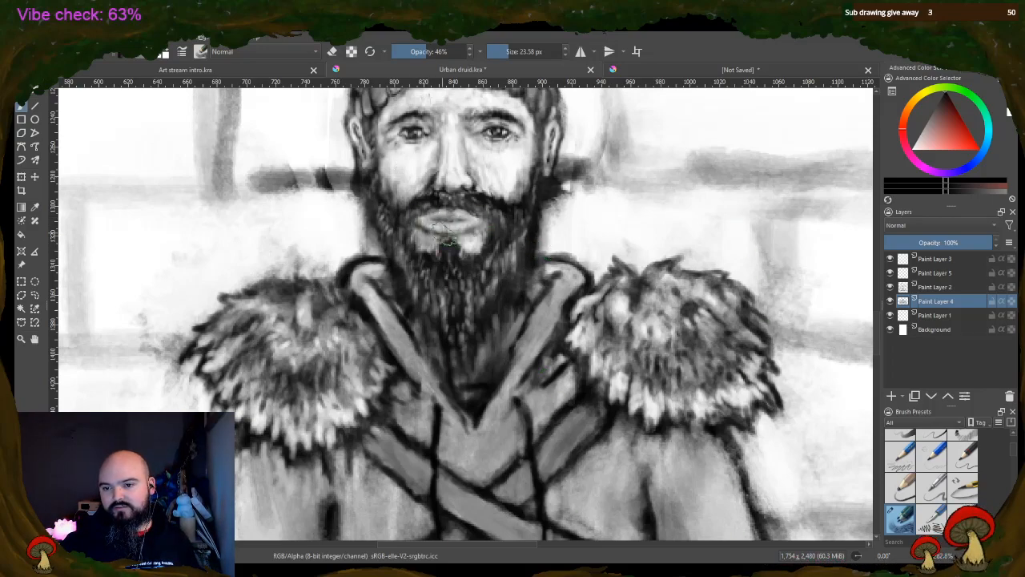
scroll(397, 278, "down", 6)
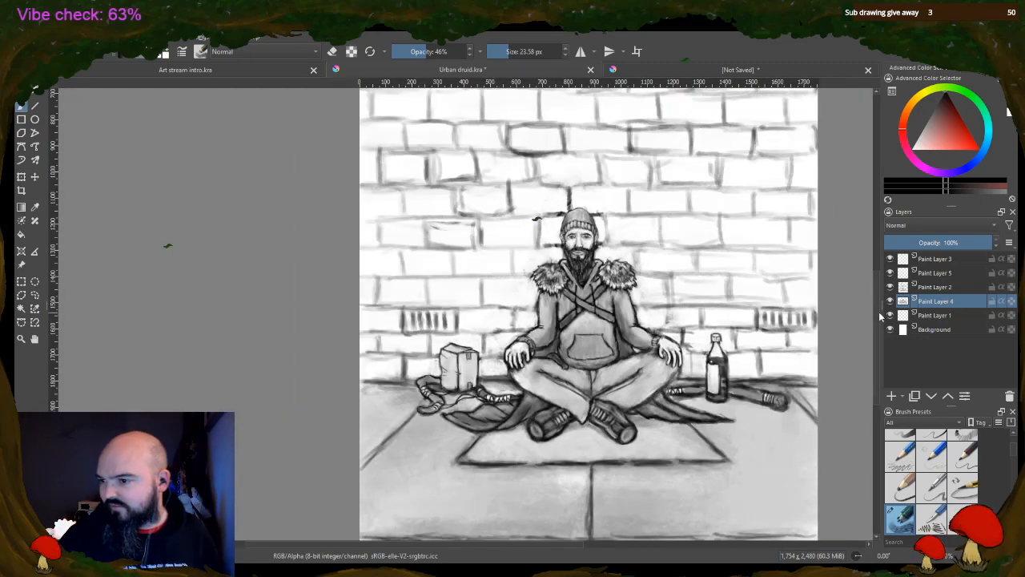
scroll(184, 348, "up", 1)
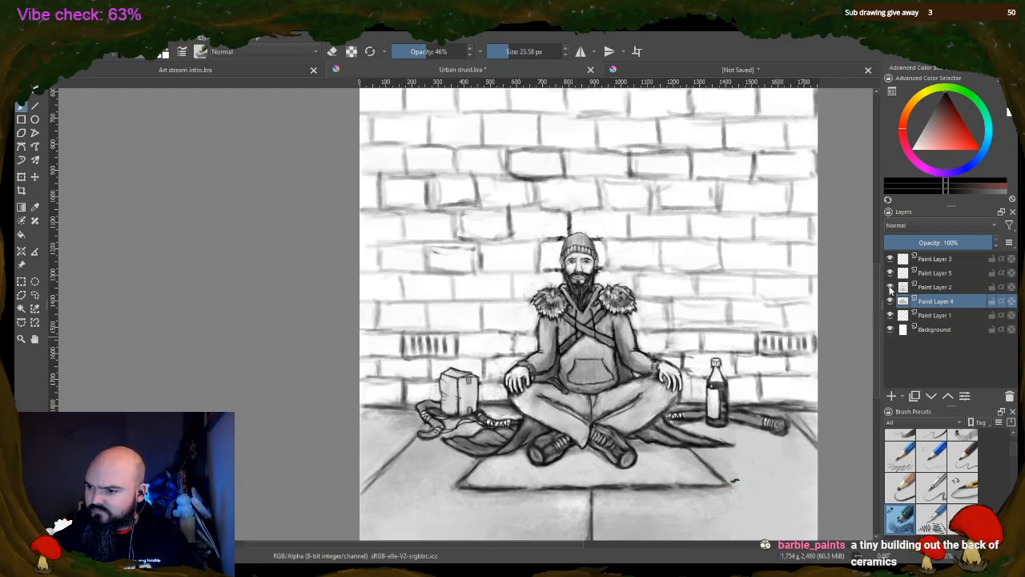
left_click(891, 287)
left_click(890, 287)
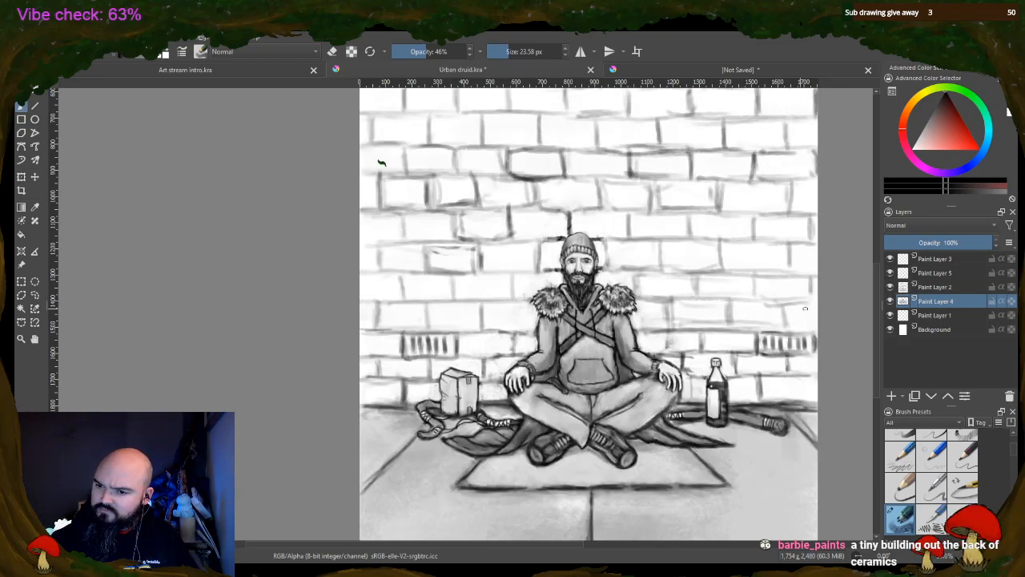
Shade the man's face and the hand nearer the box in light grey on Paint Layer 4 at 46% opacity
scroll(786, 336, "up", 1)
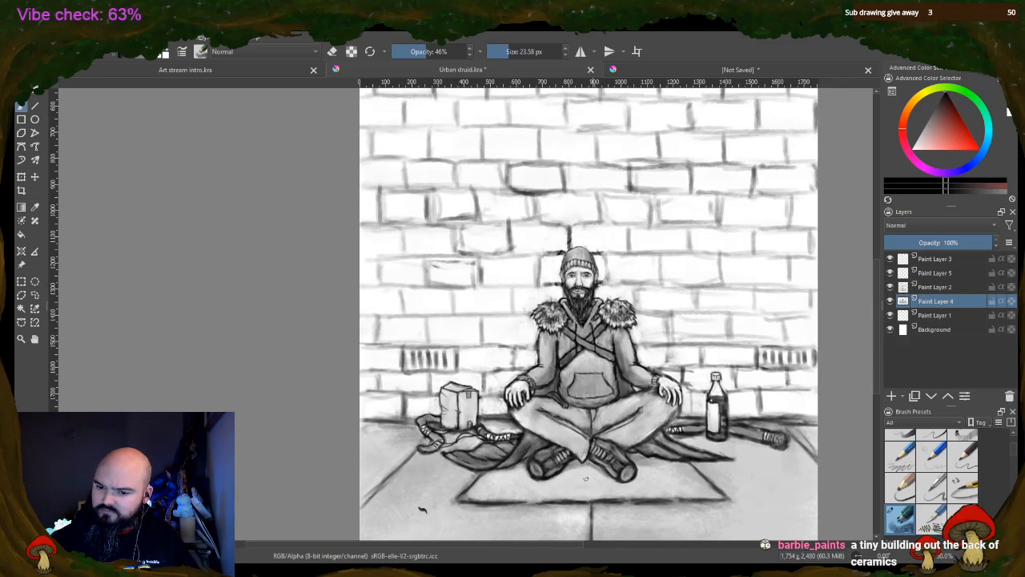
left_click_drag(550, 547, 591, 543)
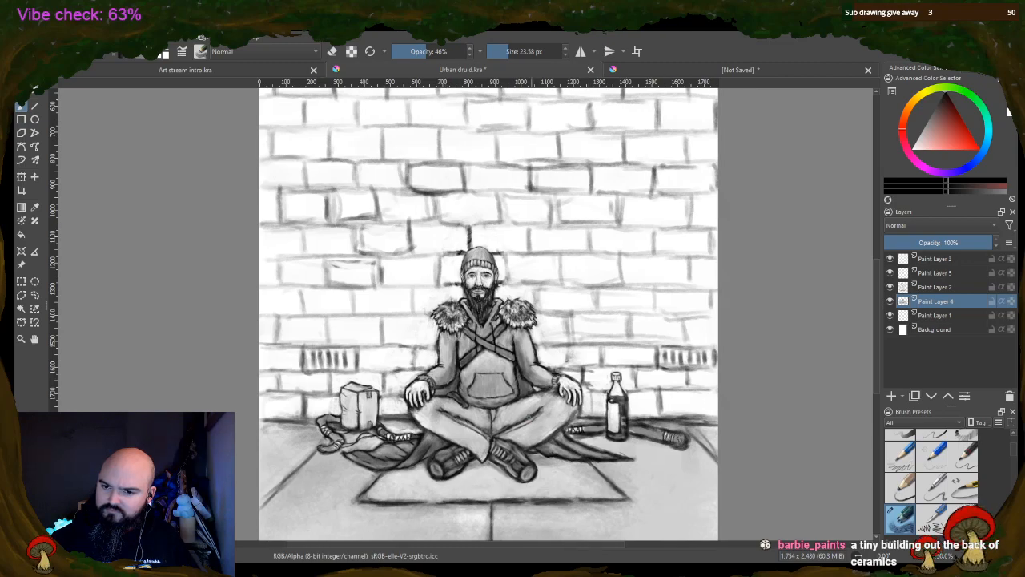
scroll(531, 413, "up", 2)
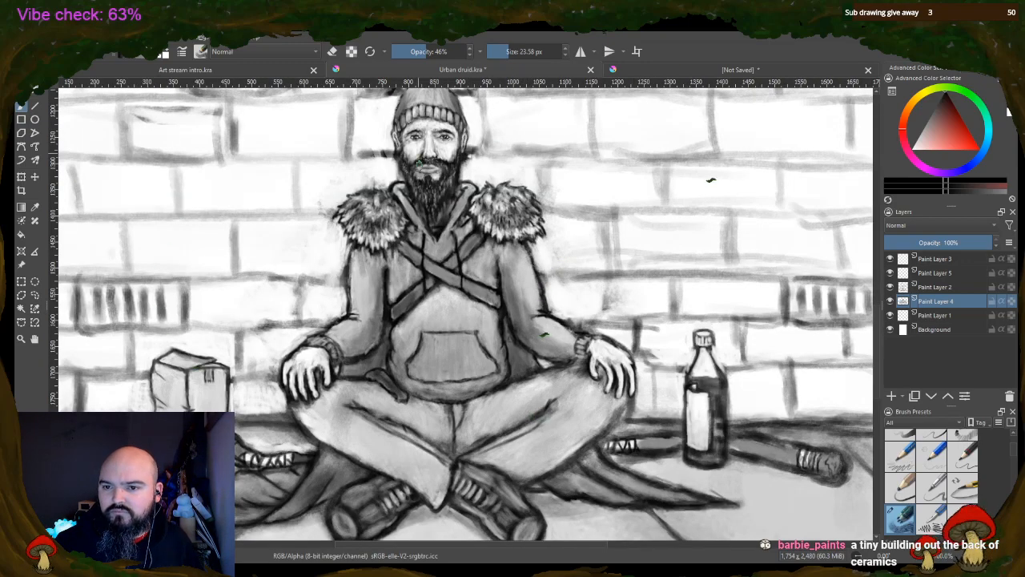
mouse_move(406, 144)
left_mouse_down()
mouse_move(416, 156)
mouse_move(442, 150)
left_mouse_up()
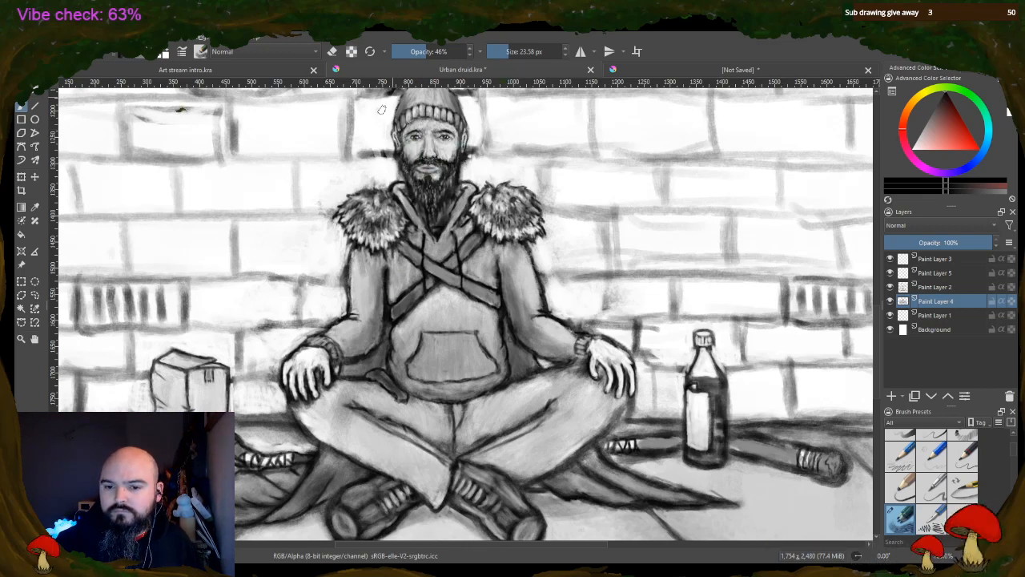
mouse_move(285, 382)
left_mouse_down()
mouse_move(292, 358)
mouse_move(290, 383)
mouse_move(313, 391)
mouse_move(323, 355)
mouse_move(320, 378)
mouse_move(296, 393)
mouse_move(290, 377)
mouse_move(328, 346)
left_mouse_up()
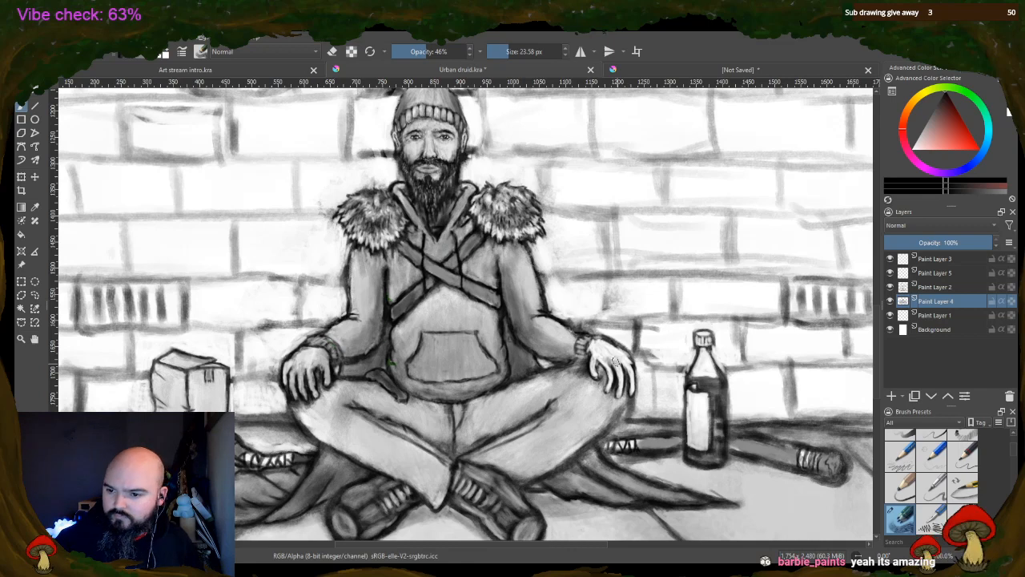
Shade the man's hand nearer the bottle and the bottle's blank label in light grey
mouse_move(615, 362)
left_mouse_down()
mouse_move(594, 353)
mouse_move(597, 376)
mouse_move(613, 365)
mouse_move(629, 382)
mouse_move(619, 353)
left_mouse_up()
mouse_move(607, 400)
left_mouse_down()
mouse_move(593, 366)
mouse_move(617, 389)
mouse_move(641, 373)
left_mouse_up()
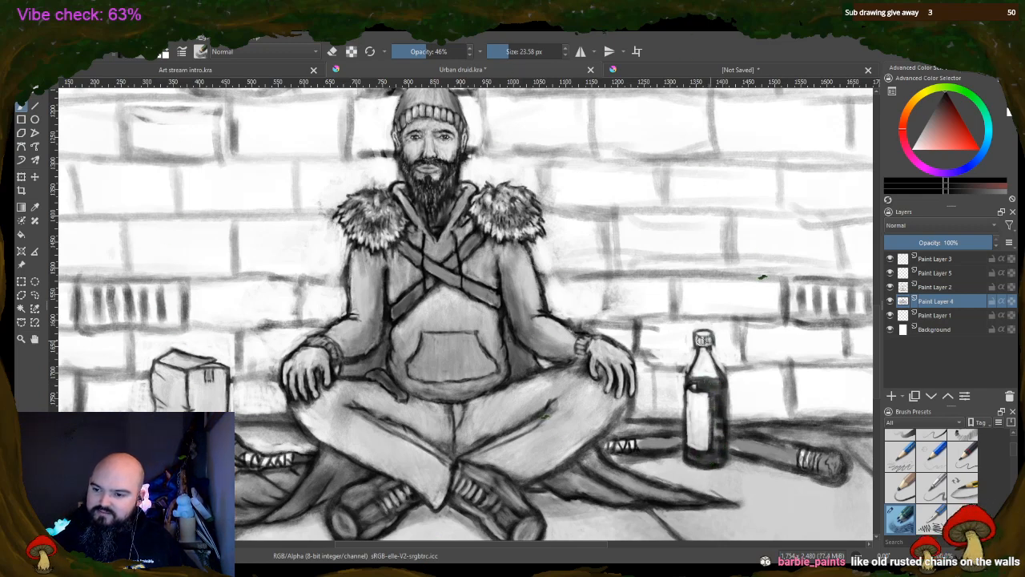
mouse_move(691, 396)
left_mouse_down()
mouse_move(703, 442)
mouse_move(706, 403)
left_mouse_up()
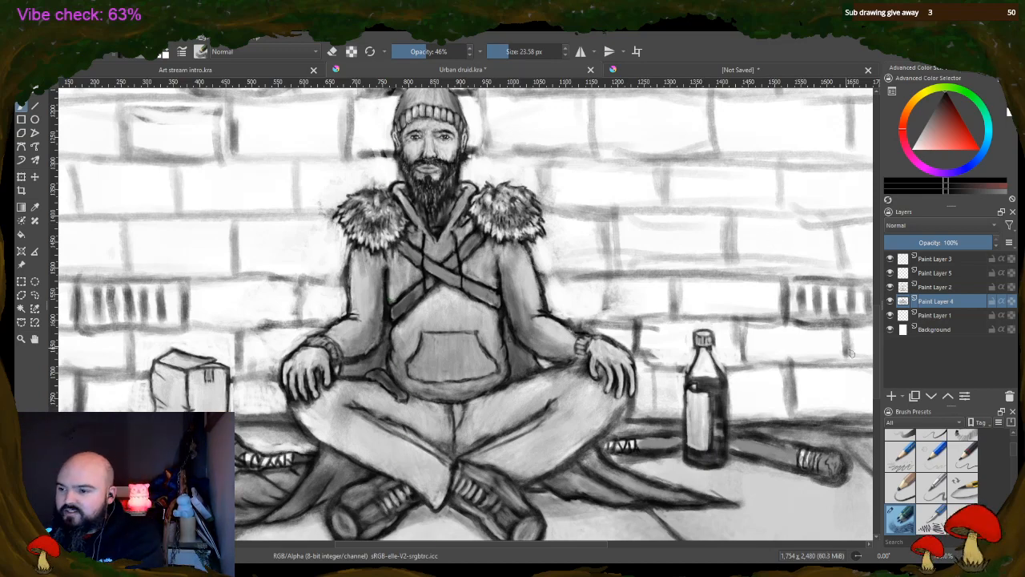
Lighten the dark brick joints directly above and beside the beanie by erasing at 46% opacity on Paint Layer 2
scroll(877, 382, "up", 3)
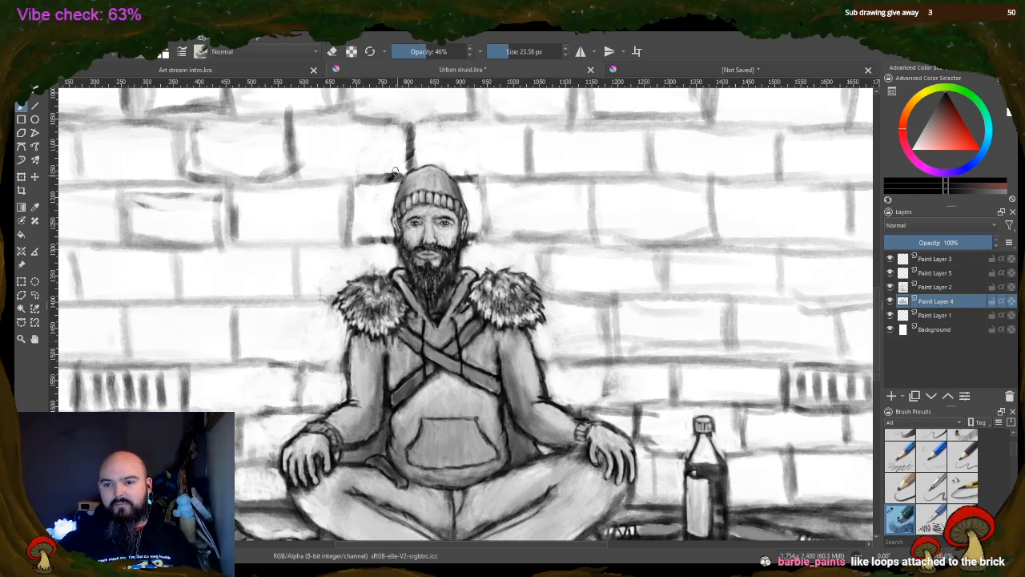
left_click(333, 52)
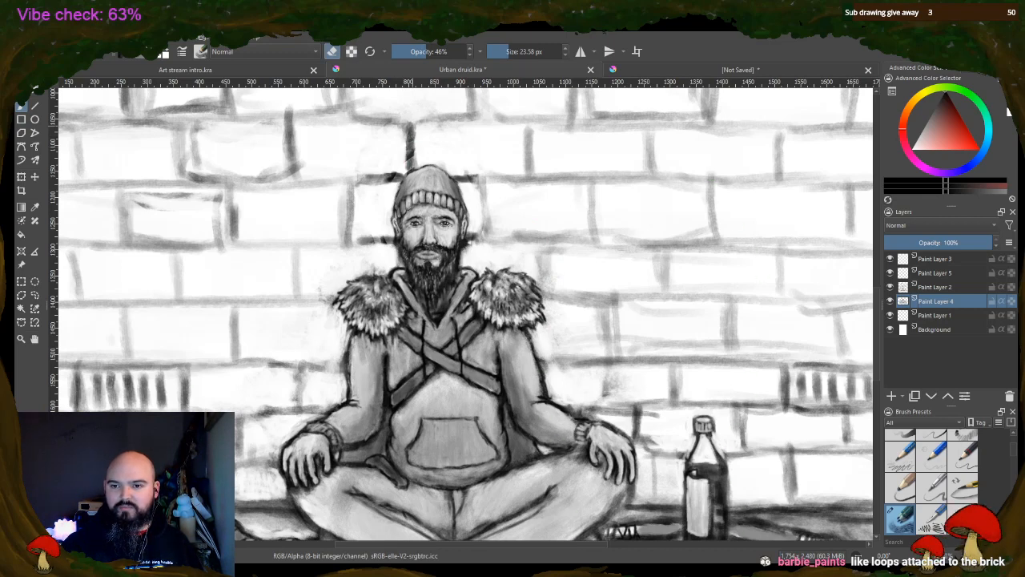
left_click_drag(410, 157, 409, 162)
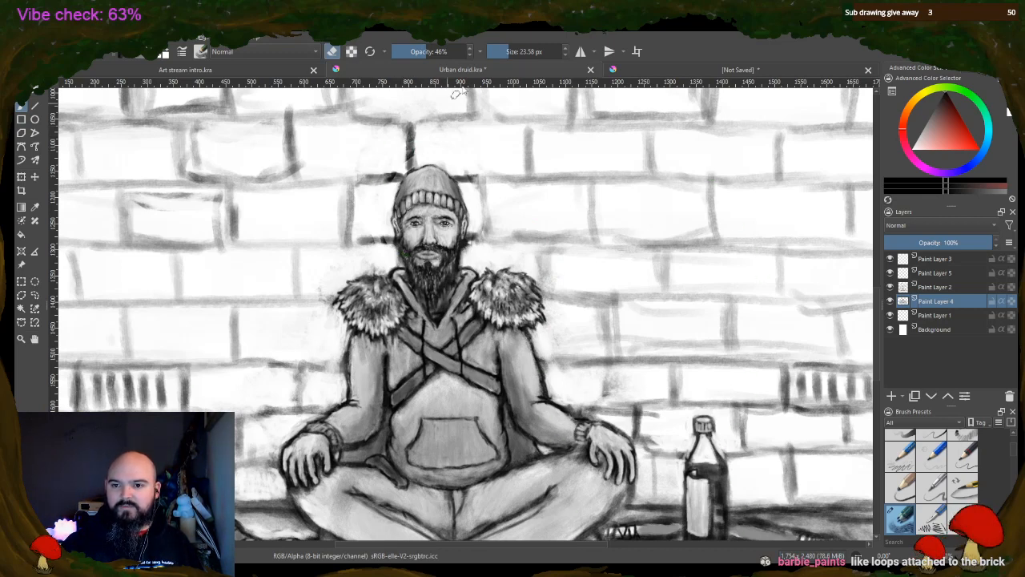
key("Page_Up")
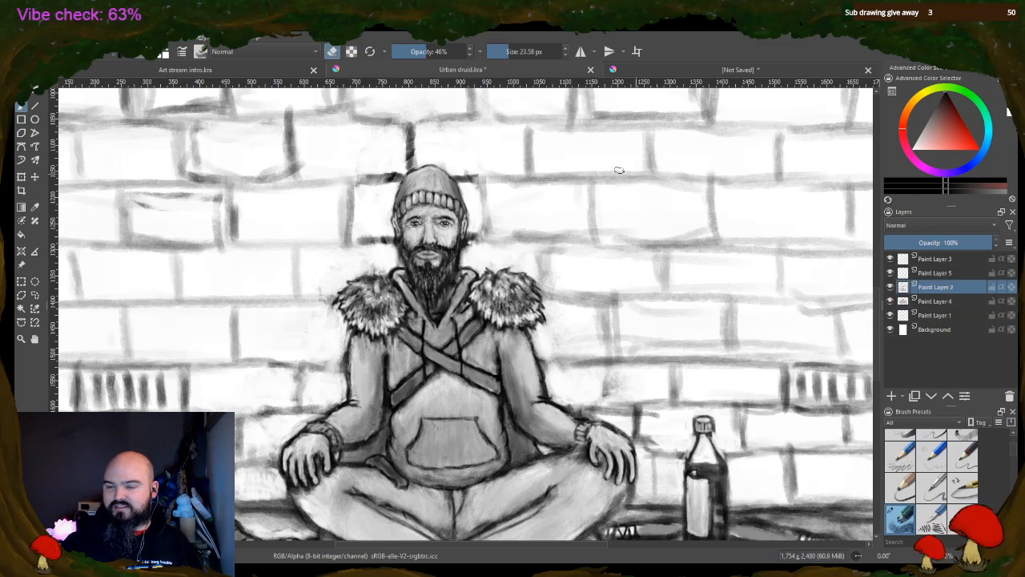
mouse_move(409, 135)
left_mouse_down()
mouse_move(409, 164)
mouse_move(382, 183)
left_mouse_up()
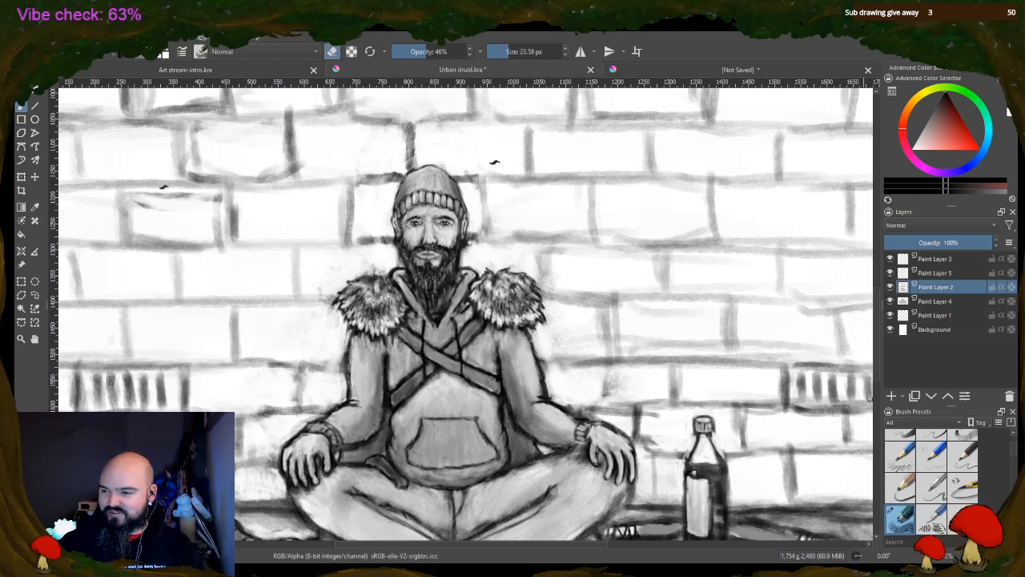
Try a straight horizontal line across the upper brick rows on Paint Layer 2
scroll(879, 230, "up", 5)
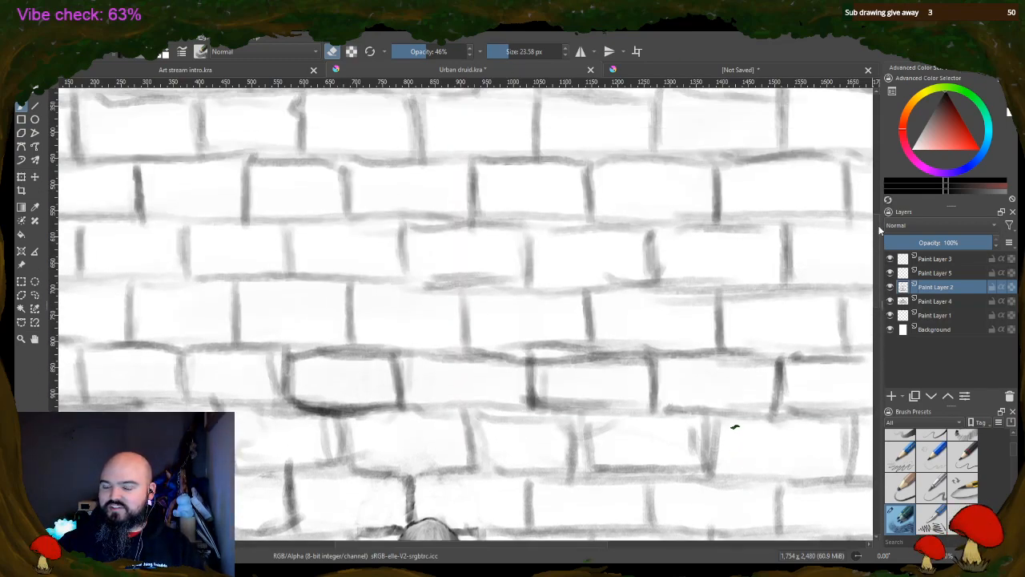
scroll(876, 158, "up", 5)
scroll(874, 176, "down", 2)
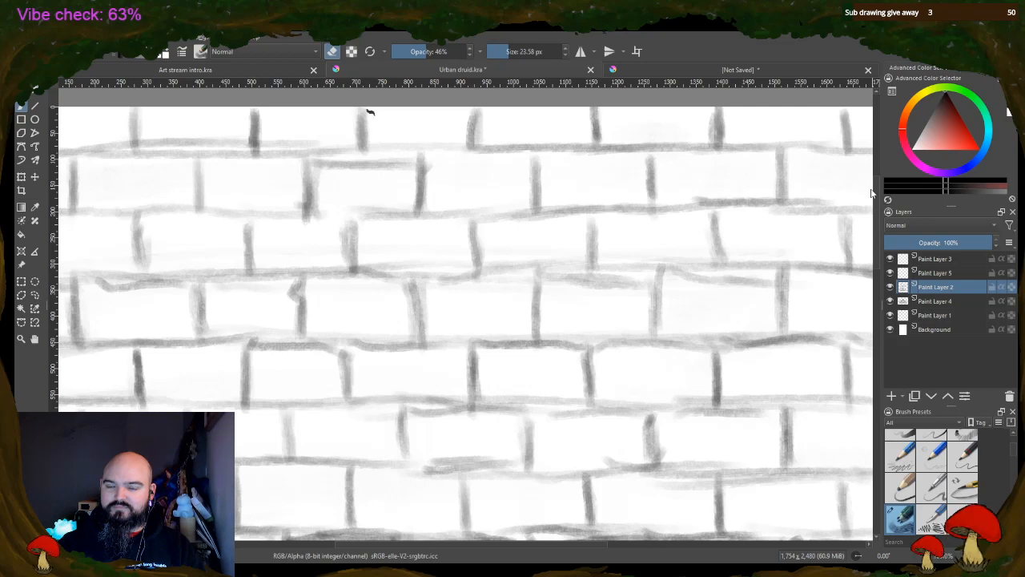
scroll(682, 297, "down", 2)
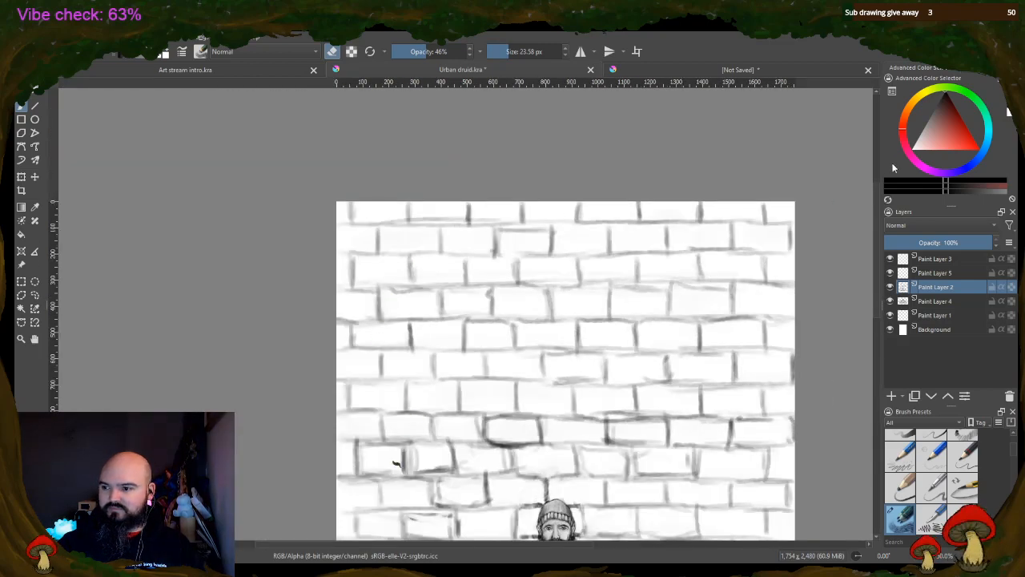
scroll(875, 193, "down", 3)
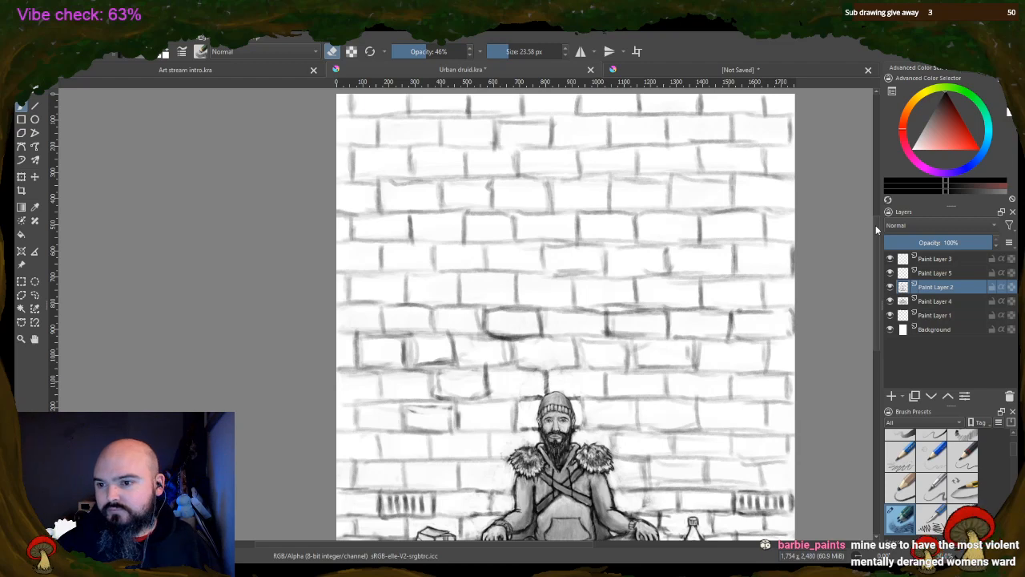
scroll(876, 293, "up", 1)
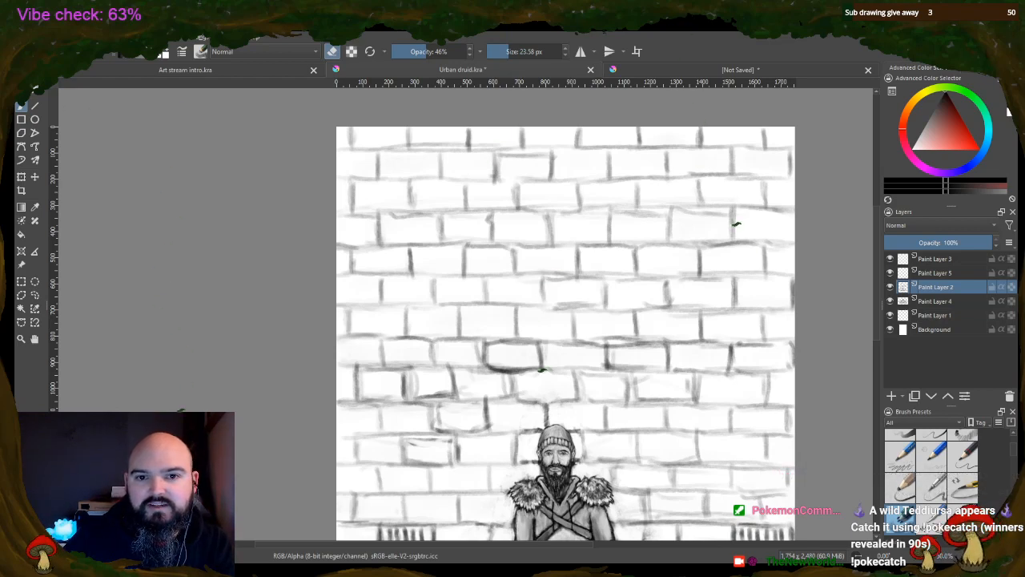
key("v")
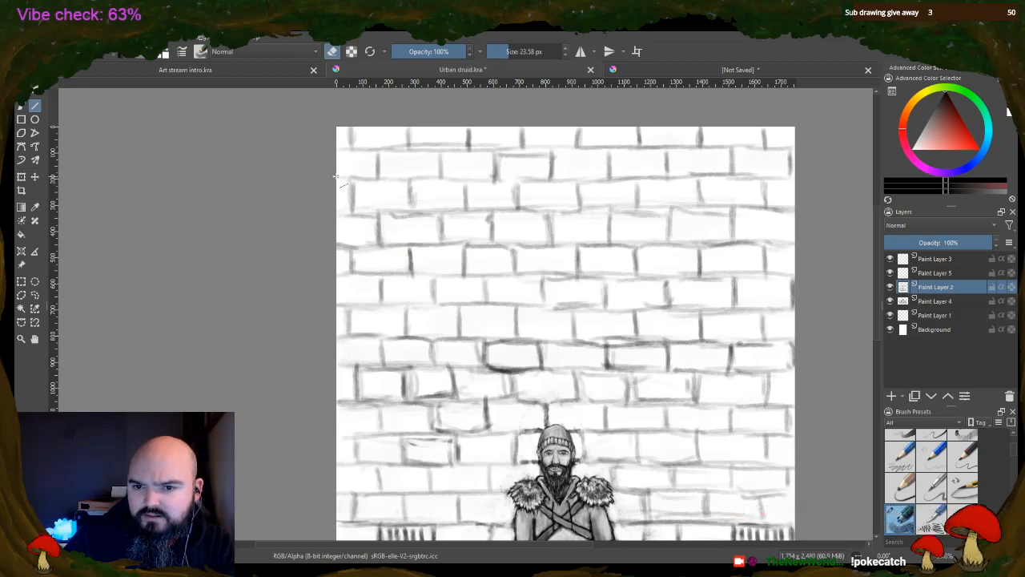
left_click_drag(337, 178, 797, 178)
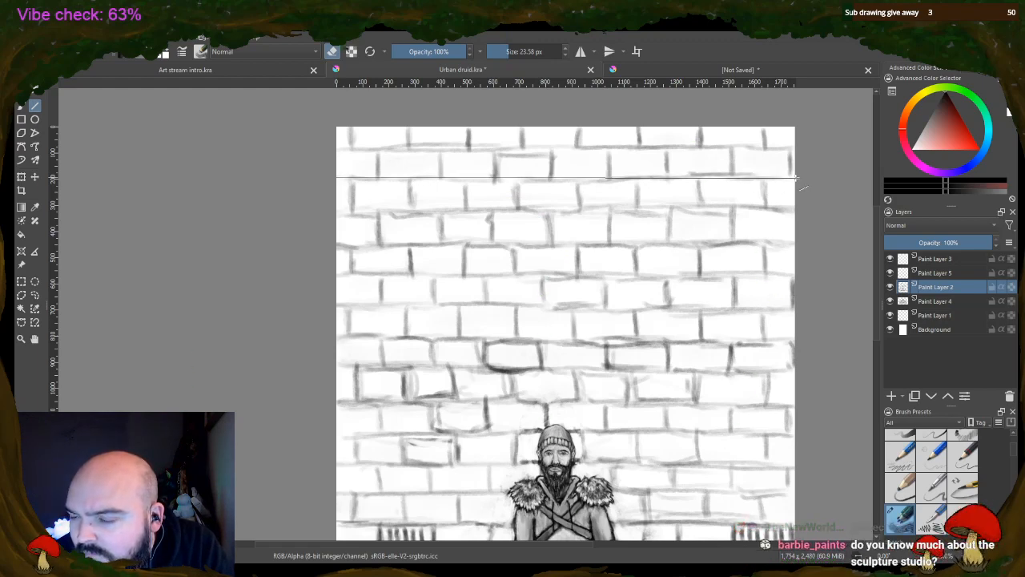
key("ctrl+z")
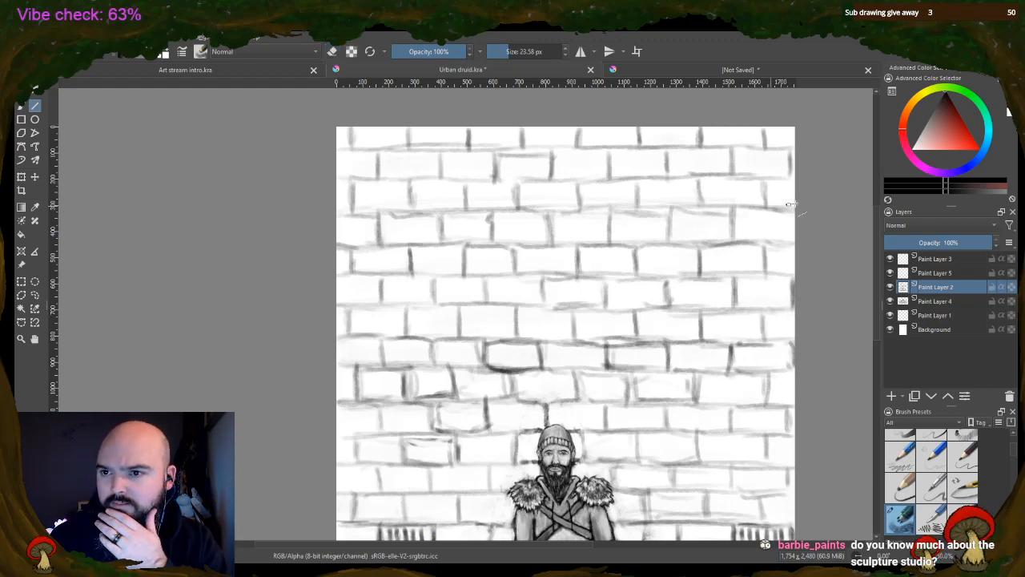
On Paint Layer 1, draw two straight full-width horizontal lines near the wall's top edge and freehand vertical brick joints between them
left_click(929, 315)
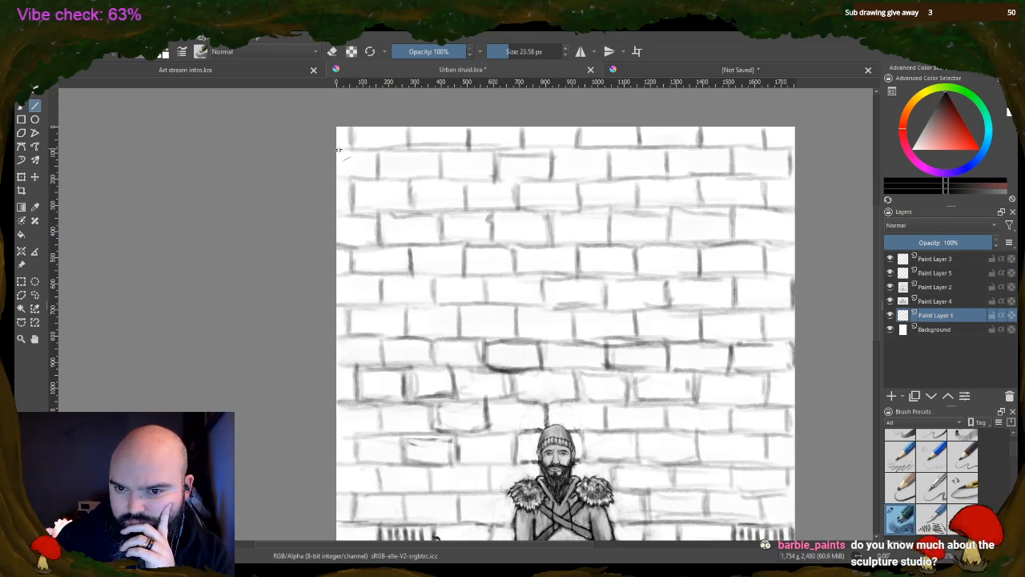
left_click_drag(336, 148, 802, 148)
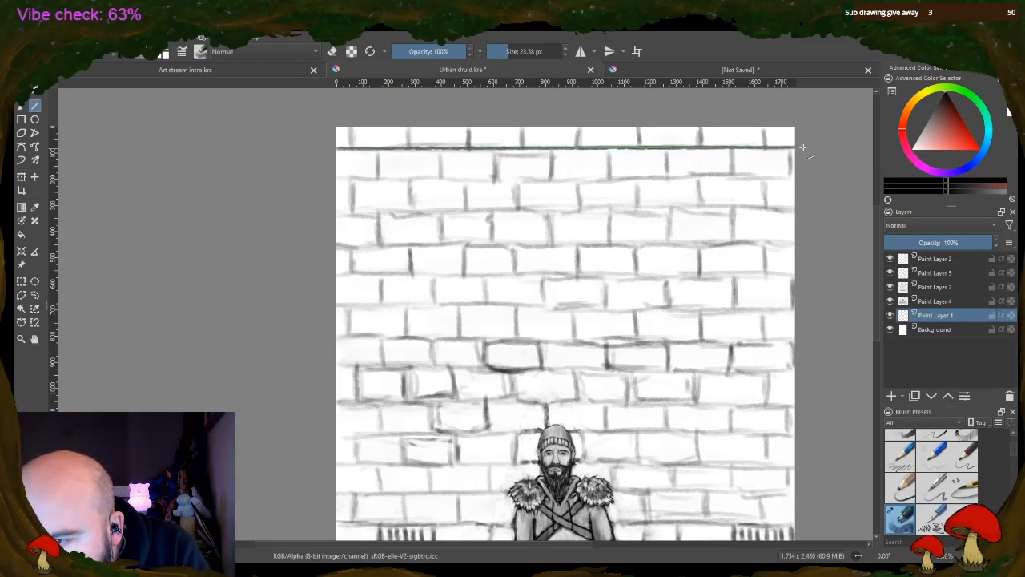
mouse_move(803, 148)
left_mouse_down()
mouse_move(802, 182)
mouse_move(801, 146)
left_mouse_up()
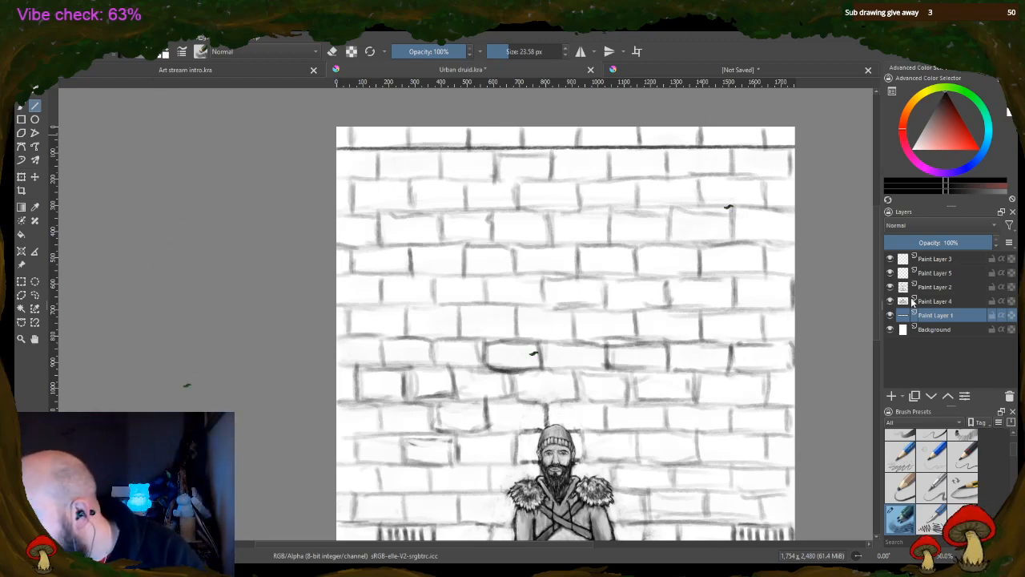
scroll(876, 323, "down", 3)
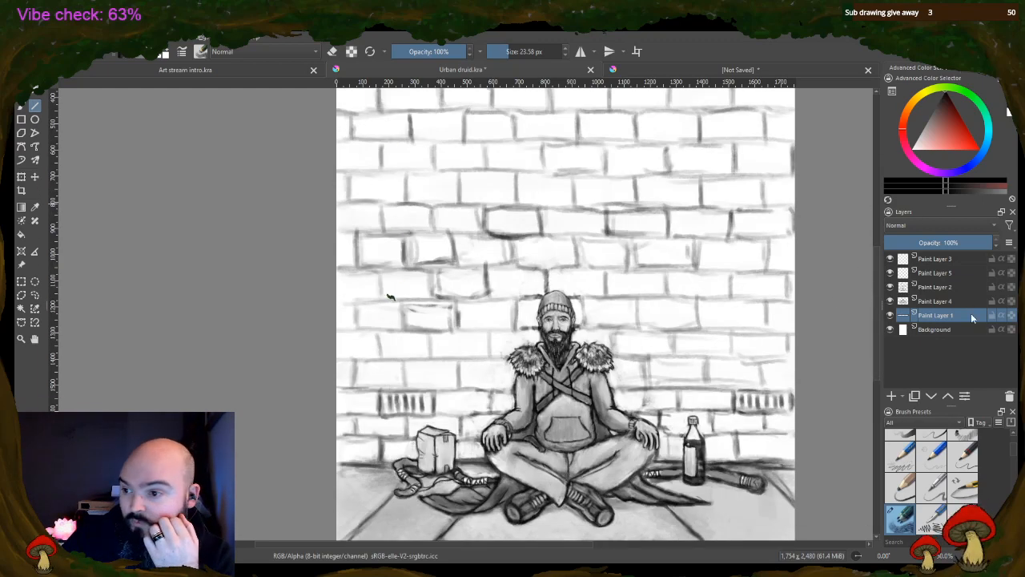
scroll(879, 318, "up", 3)
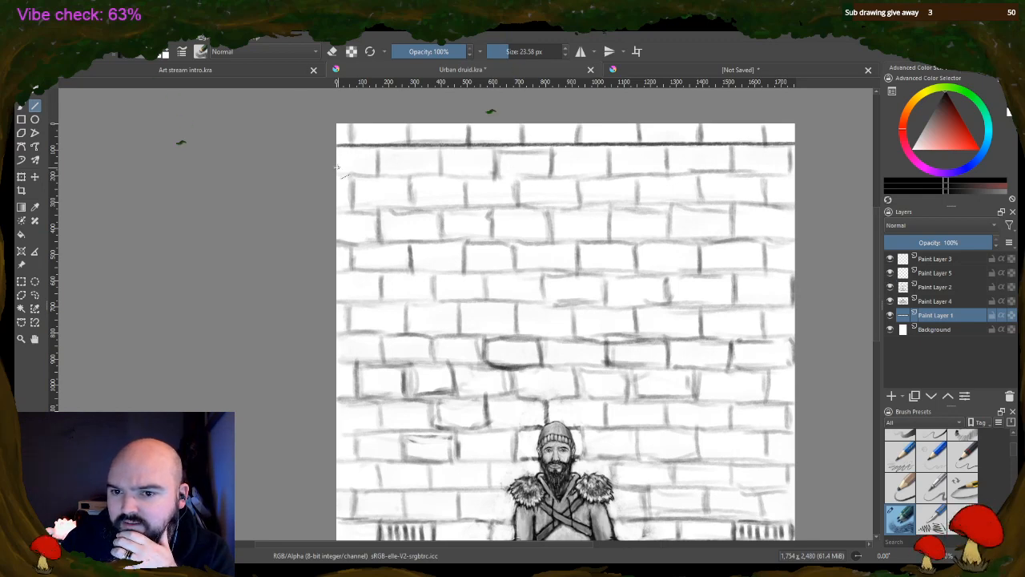
left_click_drag(336, 167, 796, 163)
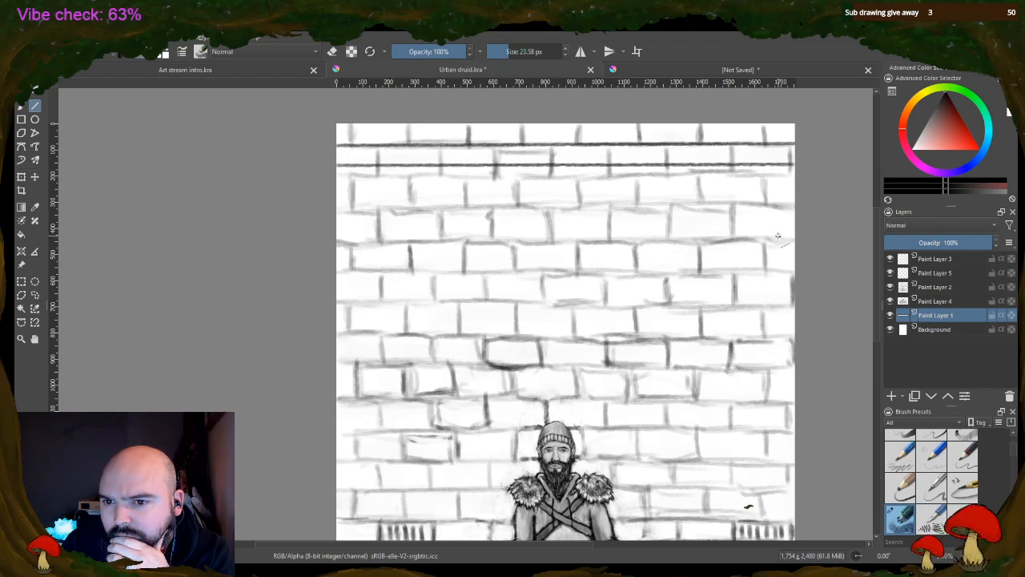
left_click(21, 107)
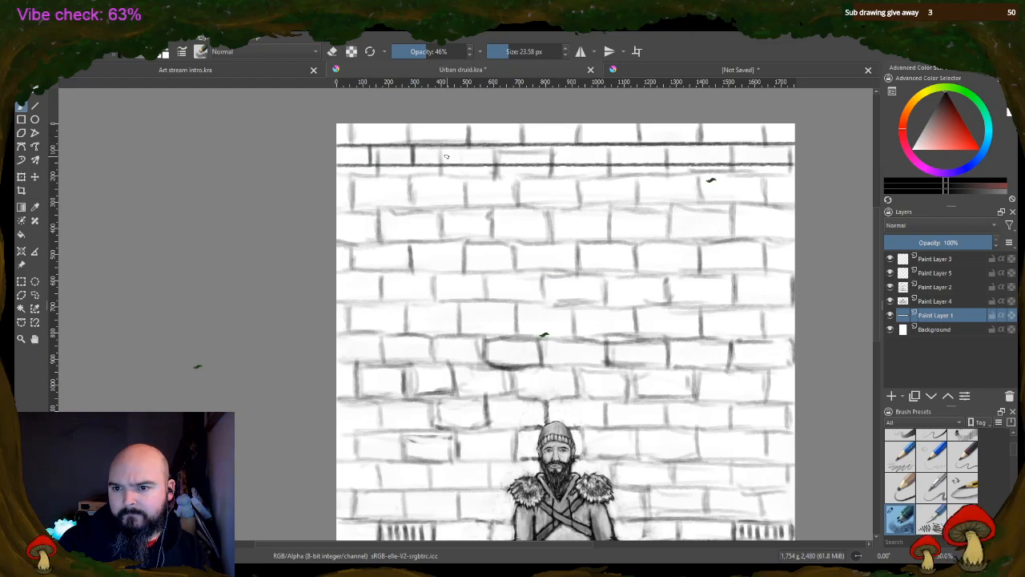
Clear the brick rows above the beanie on Paint Layer 2 by deleting a full-width rectangular selection, and deselect
left_click(939, 288)
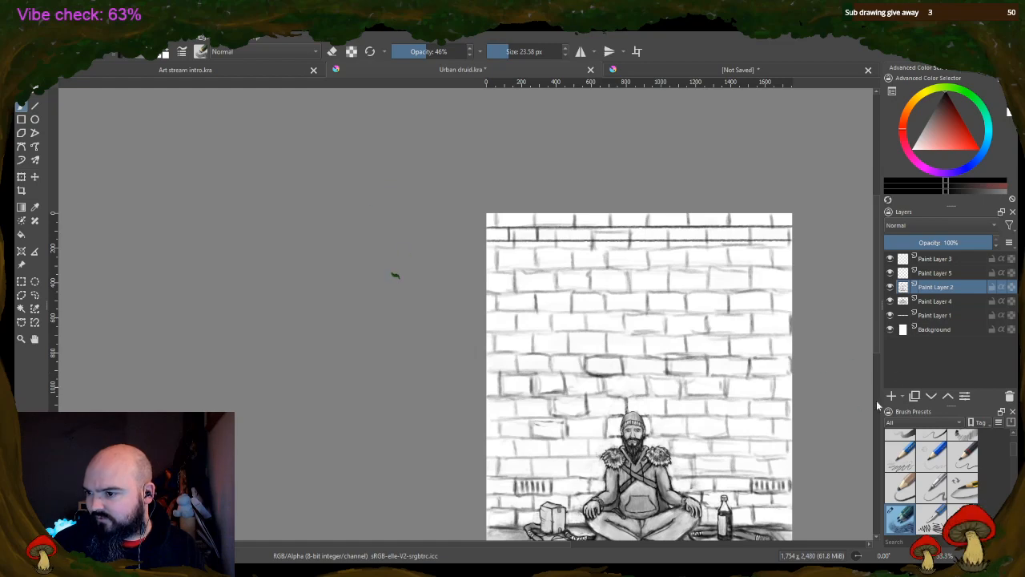
scroll(411, 486, "down", 1)
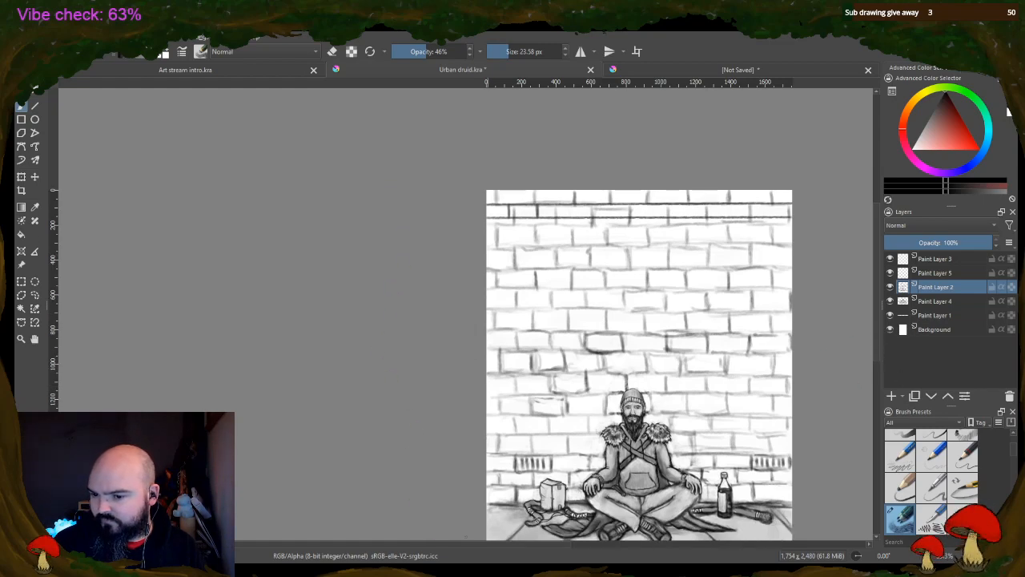
left_click_drag(482, 546, 544, 547)
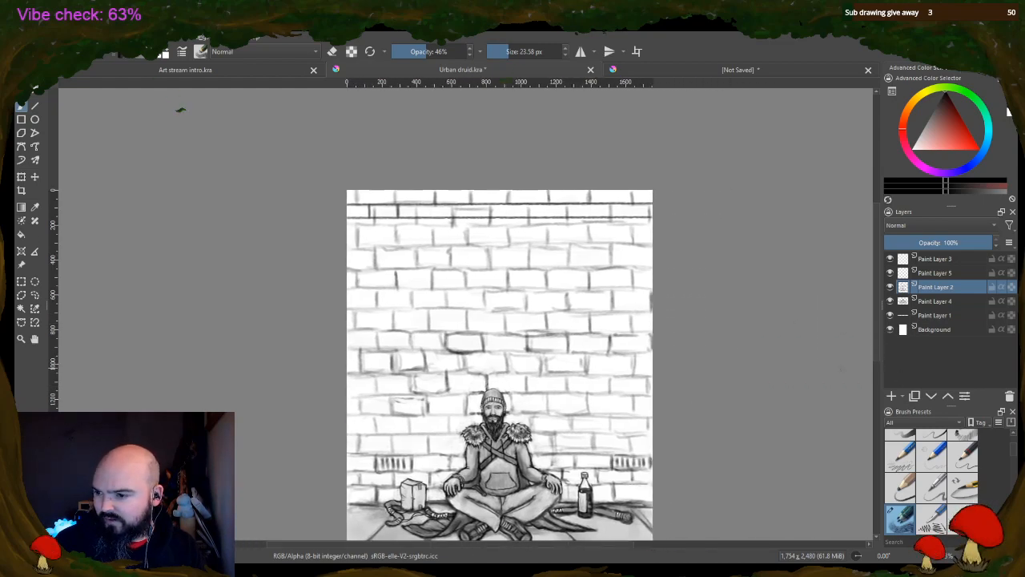
scroll(534, 350, "down", 1)
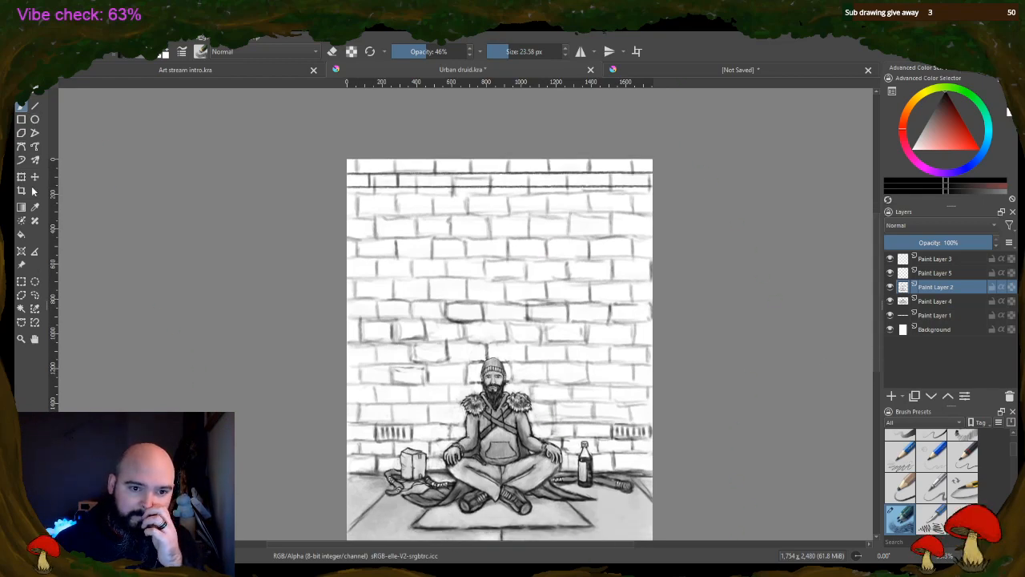
left_click(21, 282)
left_click_drag(324, 136, 691, 349)
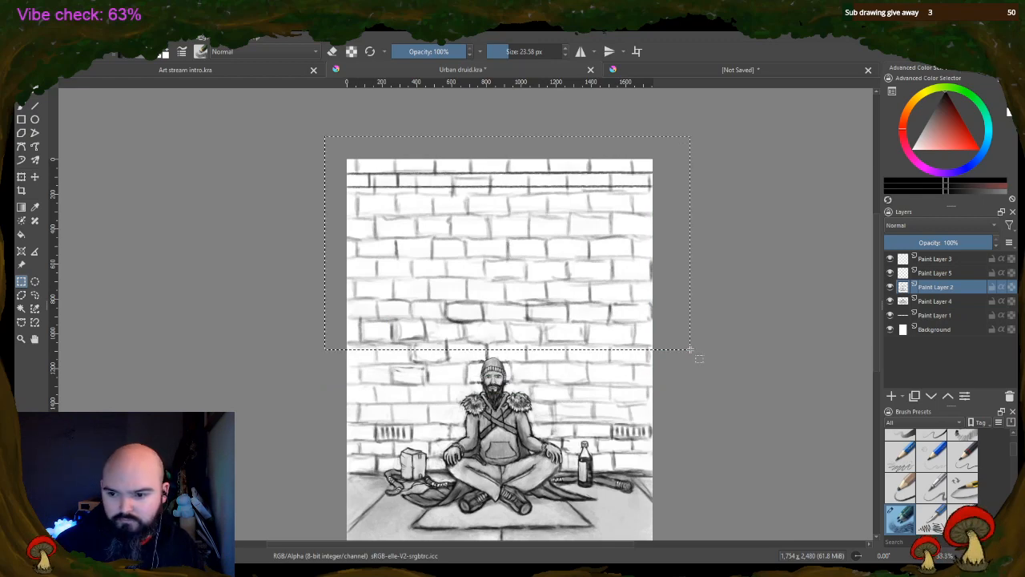
key("Delete")
scroll(655, 383, "up", 2)
key("ctrl+shift+a")
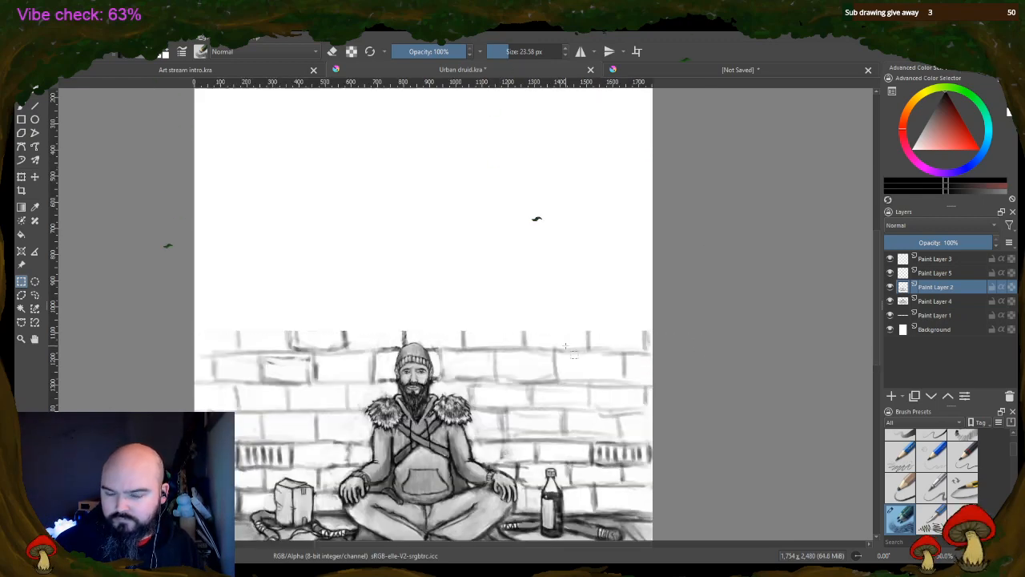
Erase the brick rows on both sides of the man's head with a 407.30 px eraser at 100% opacity
key("b")
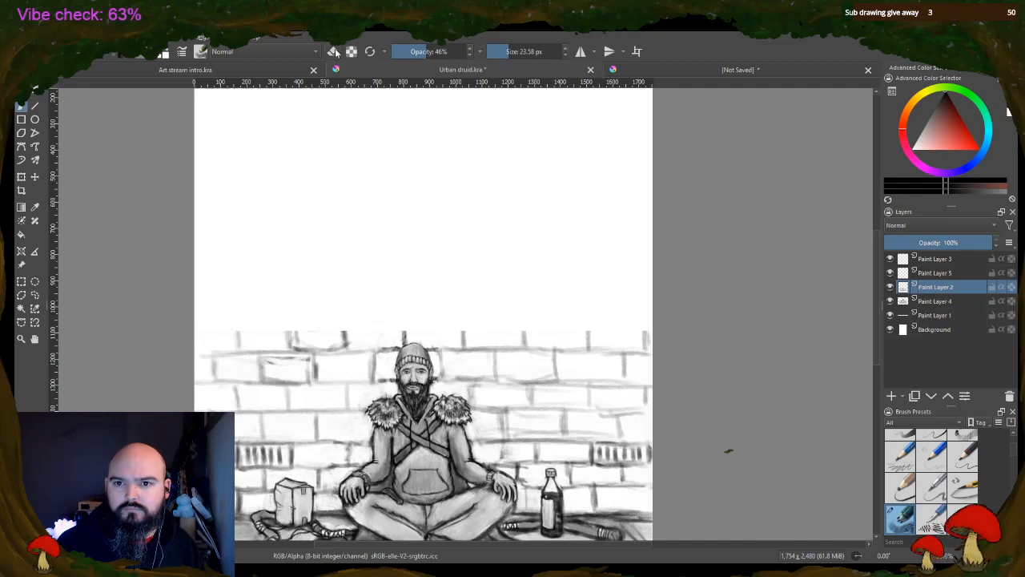
left_click(333, 51)
left_click_drag(495, 56, 543, 53)
left_click_drag(454, 56, 496, 52)
mouse_move(275, 359)
left_mouse_down()
mouse_move(253, 310)
mouse_move(216, 353)
mouse_move(332, 297)
mouse_move(309, 355)
mouse_move(368, 324)
mouse_move(529, 289)
mouse_move(465, 299)
mouse_move(492, 358)
mouse_move(606, 366)
mouse_move(602, 354)
mouse_move(535, 383)
mouse_move(535, 414)
mouse_move(535, 391)
left_mouse_up()
left_click_drag(254, 372, 292, 370)
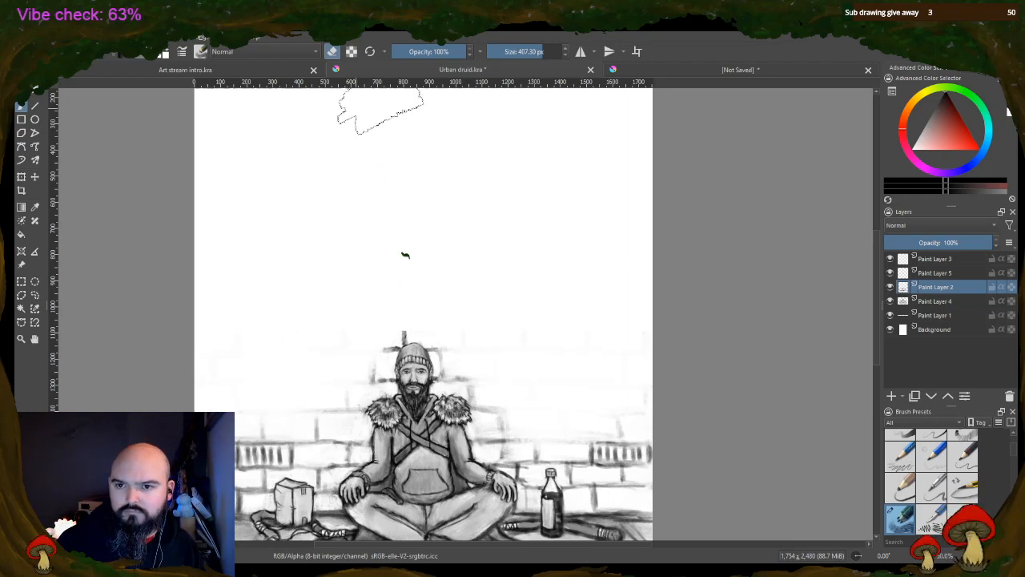
Erase the remaining brick joints close around the man and bottle, plus the vent on the bottle's side, with an 81.51 px eraser
left_click(521, 51)
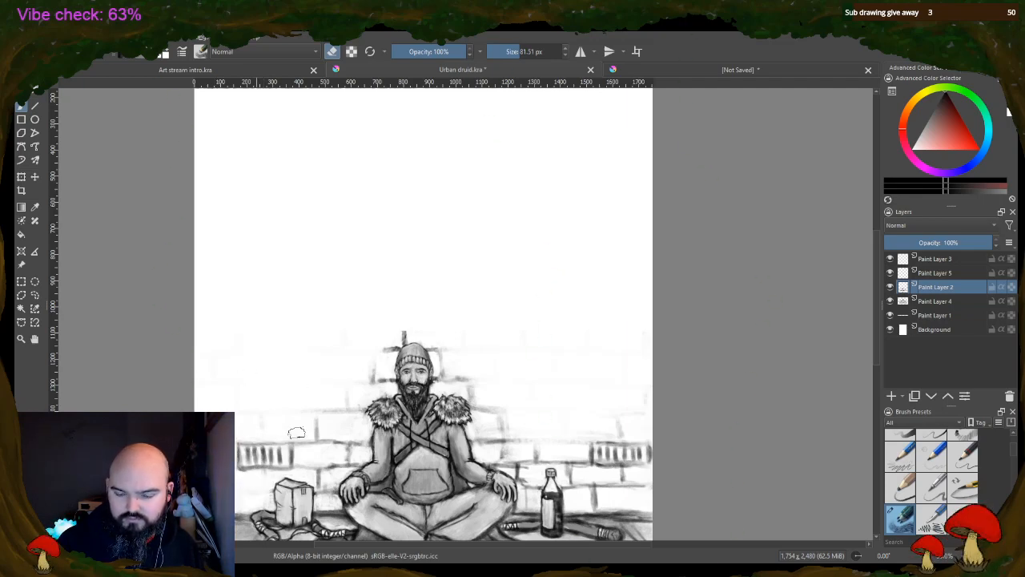
mouse_move(297, 433)
left_mouse_down()
mouse_move(333, 498)
mouse_move(340, 457)
mouse_move(348, 467)
mouse_move(359, 436)
mouse_move(332, 421)
mouse_move(323, 455)
mouse_move(342, 394)
mouse_move(360, 412)
mouse_move(330, 409)
left_mouse_up()
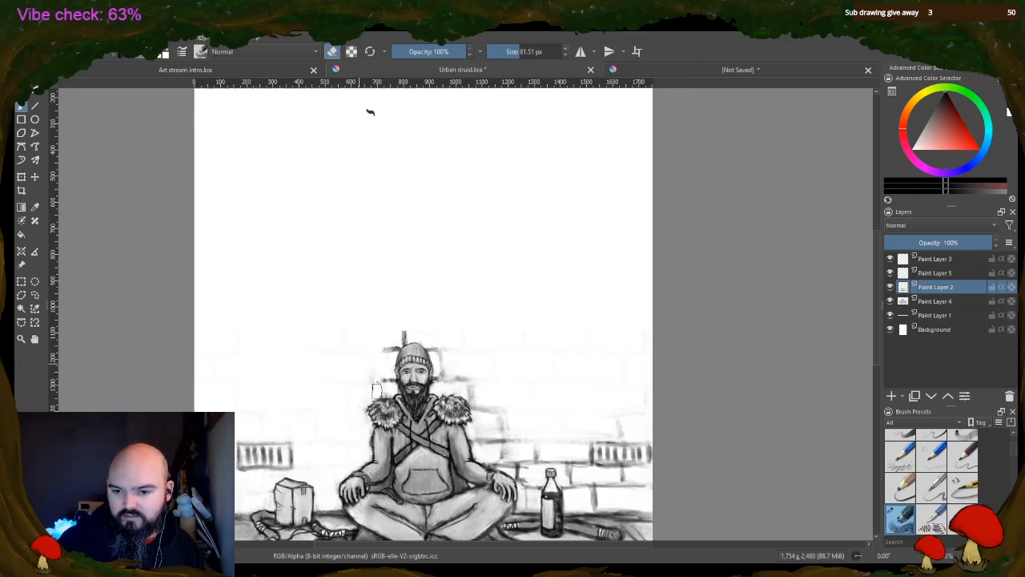
mouse_move(379, 340)
left_mouse_down()
mouse_move(387, 344)
mouse_move(370, 368)
mouse_move(417, 325)
mouse_move(387, 357)
left_mouse_up()
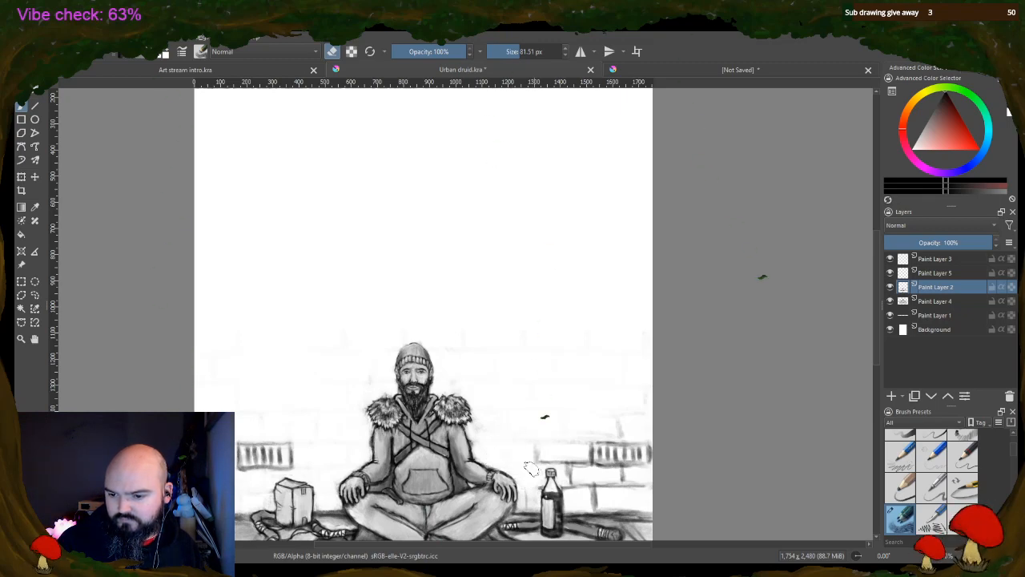
mouse_move(569, 455)
left_mouse_down()
mouse_move(537, 459)
mouse_move(617, 419)
mouse_move(592, 472)
mouse_move(611, 414)
mouse_move(631, 485)
mouse_move(644, 475)
mouse_move(643, 425)
mouse_move(629, 483)
mouse_move(610, 480)
mouse_move(606, 441)
mouse_move(607, 483)
mouse_move(585, 497)
mouse_move(645, 507)
mouse_move(627, 505)
mouse_move(644, 477)
mouse_move(648, 417)
mouse_move(651, 447)
mouse_move(613, 492)
mouse_move(588, 494)
mouse_move(573, 438)
mouse_move(575, 490)
mouse_move(567, 462)
mouse_move(567, 487)
mouse_move(584, 467)
left_mouse_up()
left_click_drag(523, 472, 534, 492)
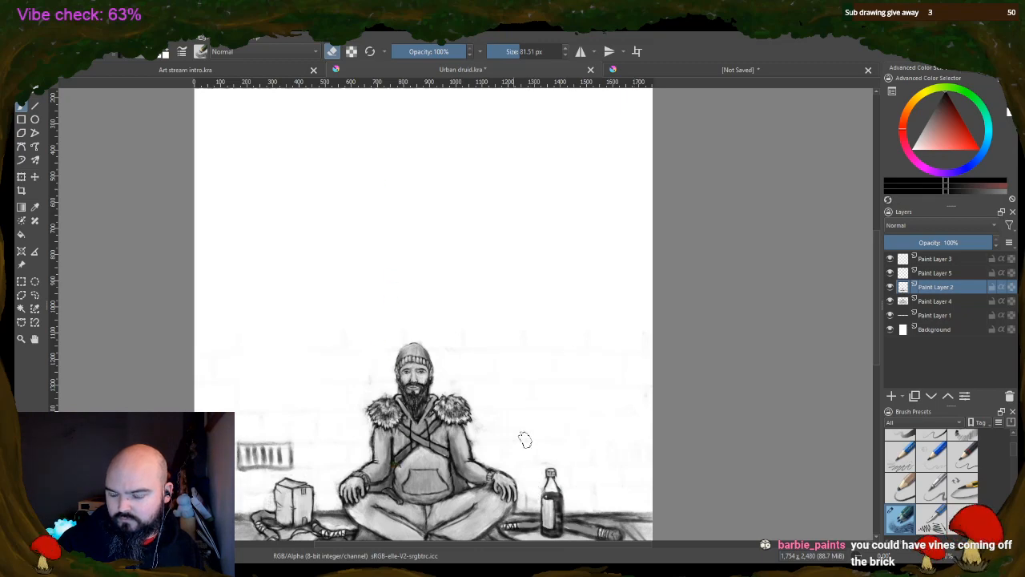
Switch from erasing to painting and touch up the bottle's outline beside the label with a 12.30 px brush
scroll(560, 533, "up", 3)
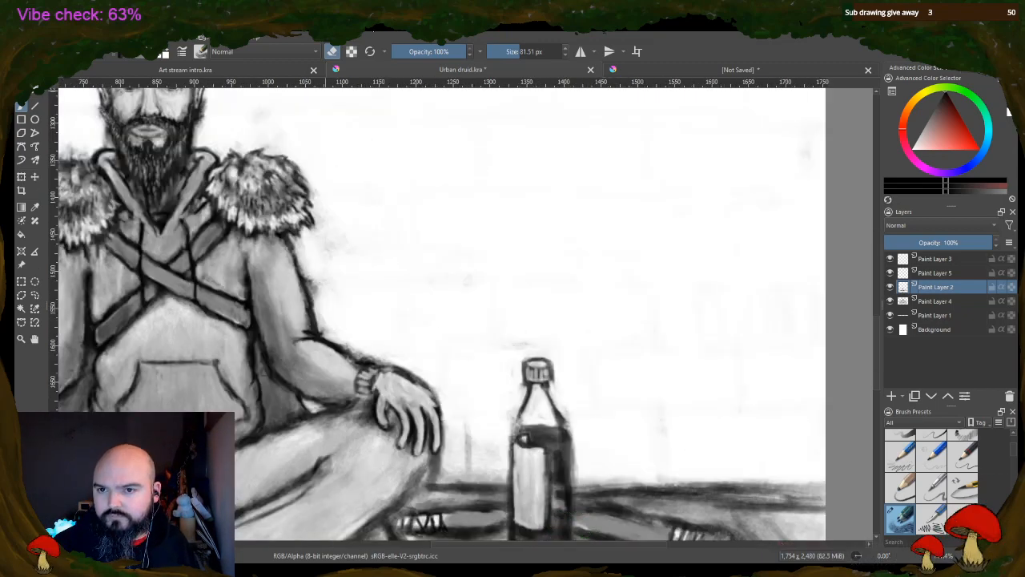
left_click(331, 52)
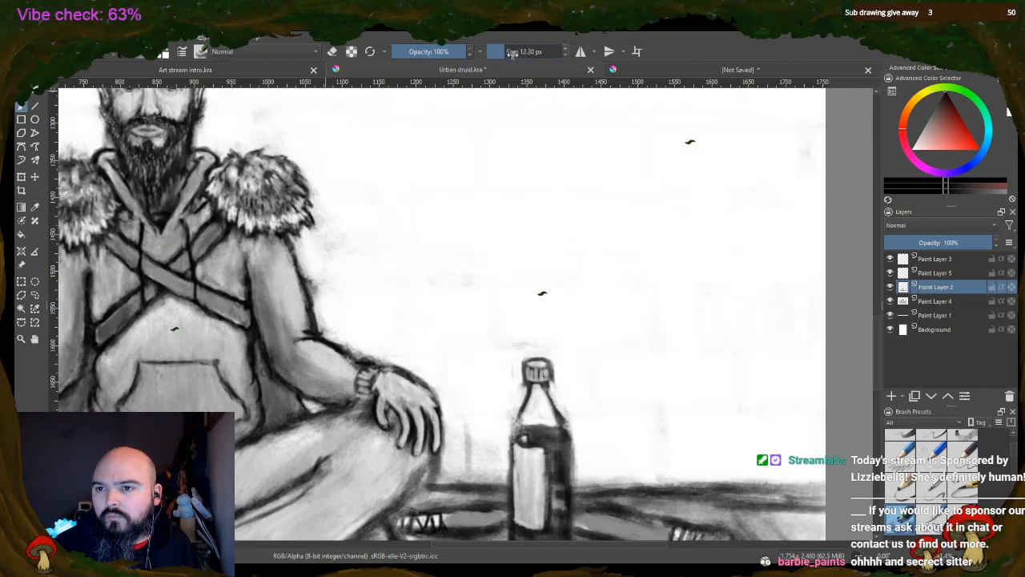
mouse_move(514, 430)
left_mouse_down()
mouse_move(518, 417)
mouse_move(514, 463)
left_mouse_up()
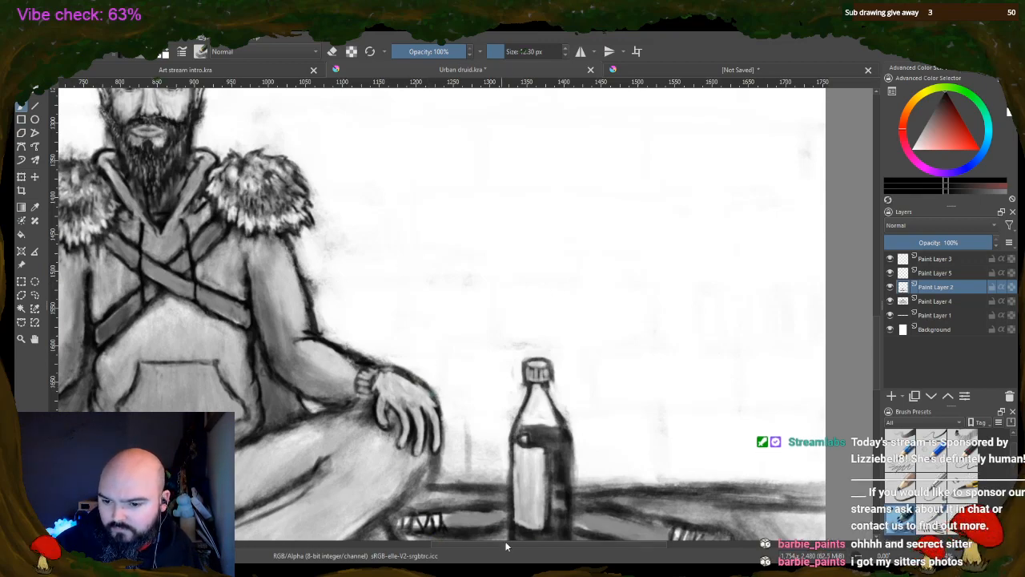
Set the brush size to 7.52 px for finer line work around the figure
left_click_drag(509, 543, 363, 543)
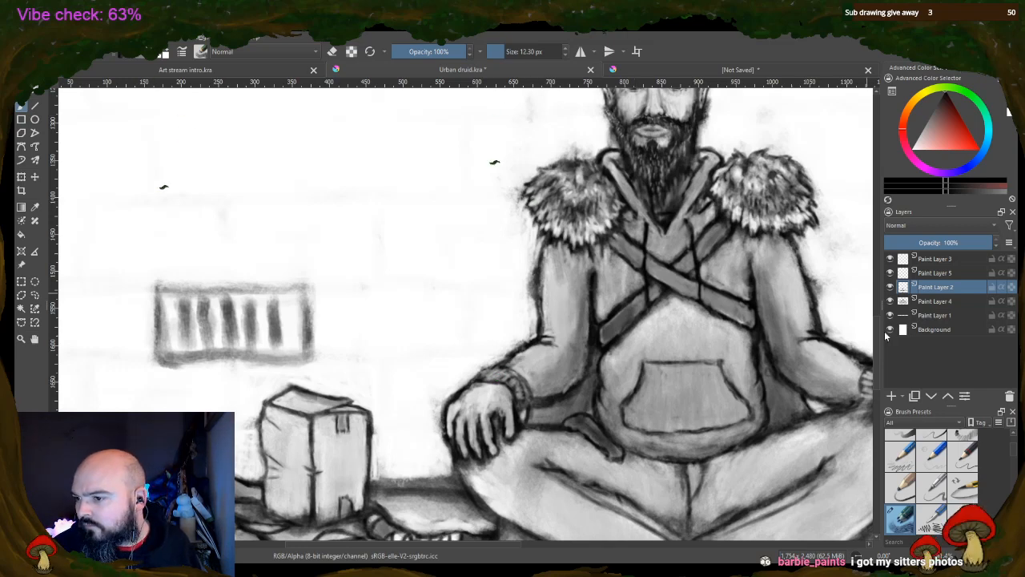
left_click_drag(878, 333, 869, 298)
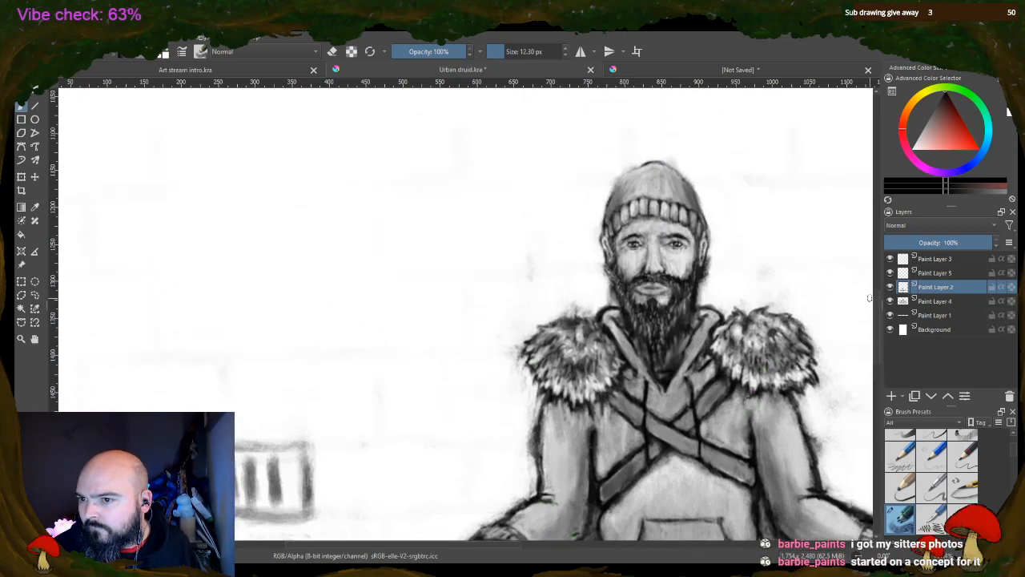
left_click_drag(505, 51, 493, 51)
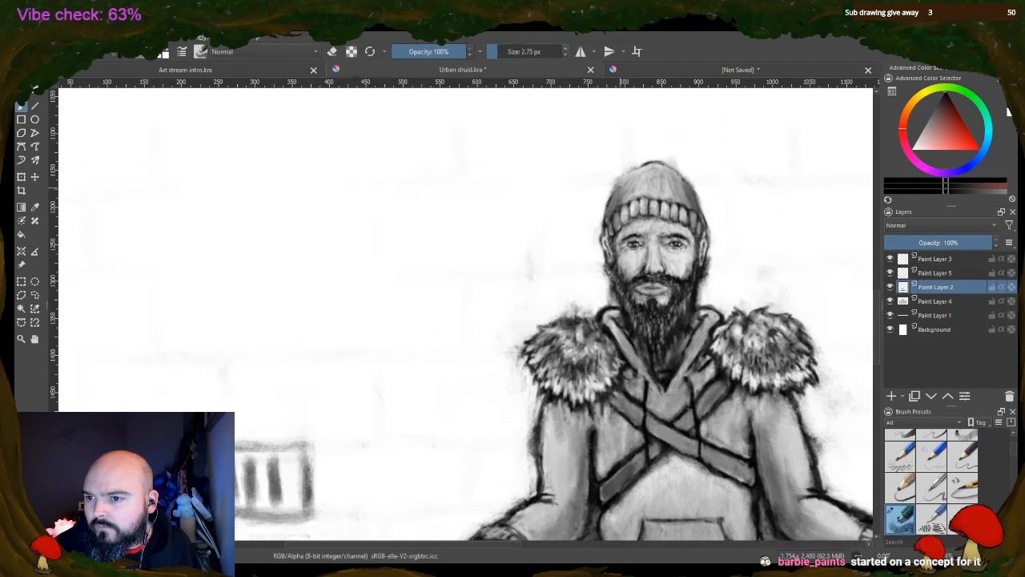
key("bracketright")
key("bracketright")
key("bracketright")
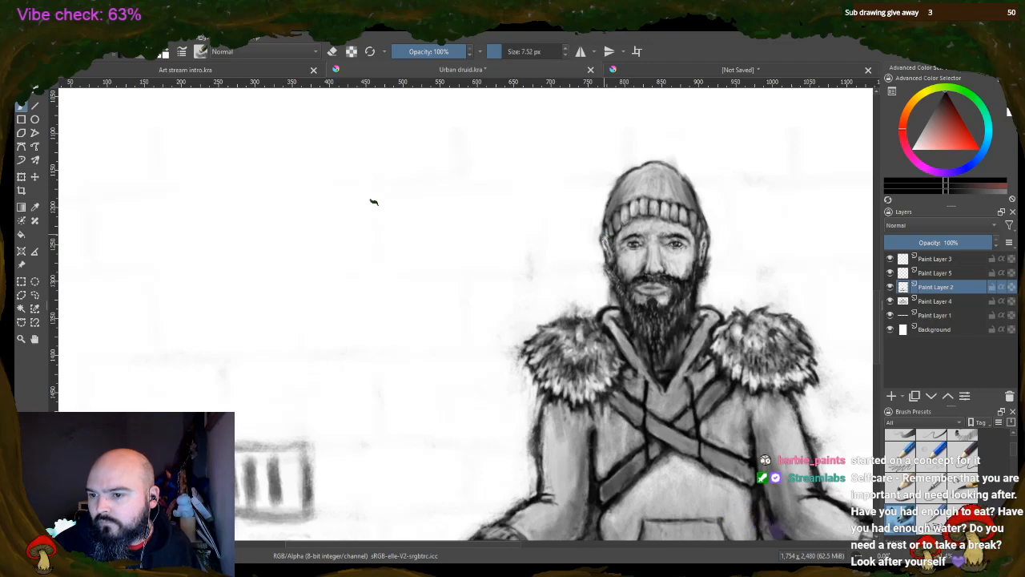
Review the cleared wall and seated figure, view the unsaved cat drawing, and return to the Urban druid drawing
key("minus")
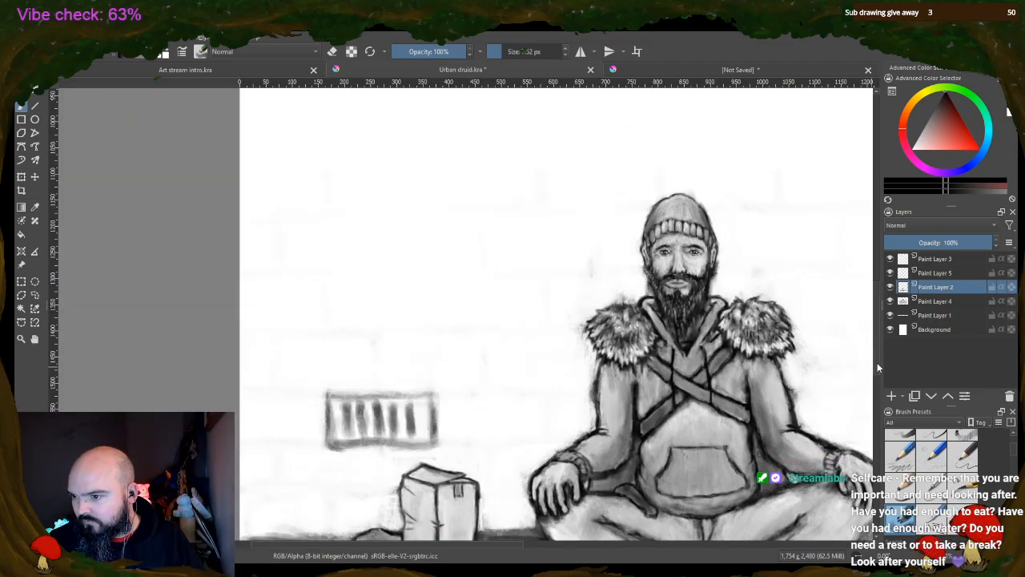
scroll(493, 318, "up", 10)
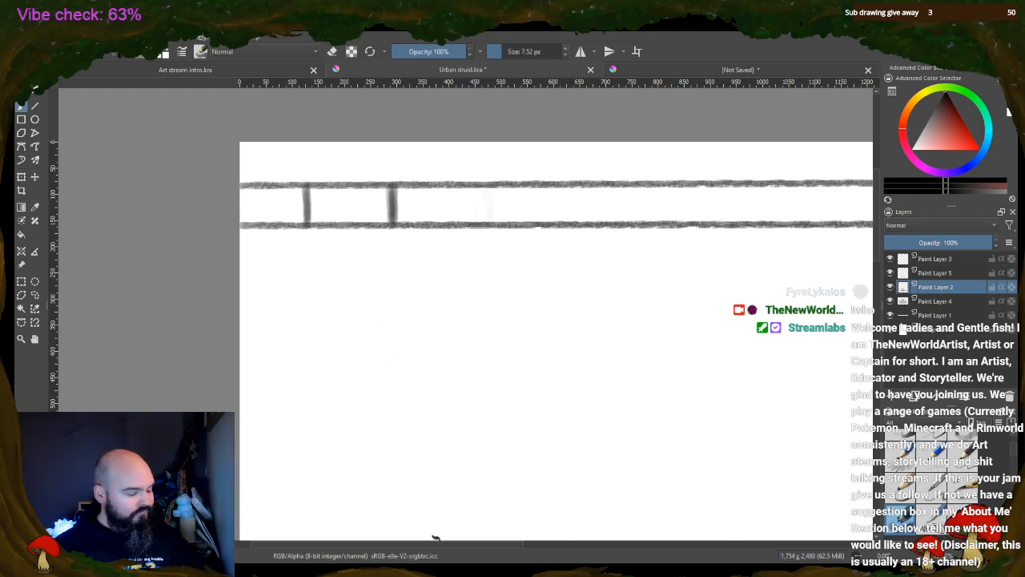
scroll(595, 366, "down", 4)
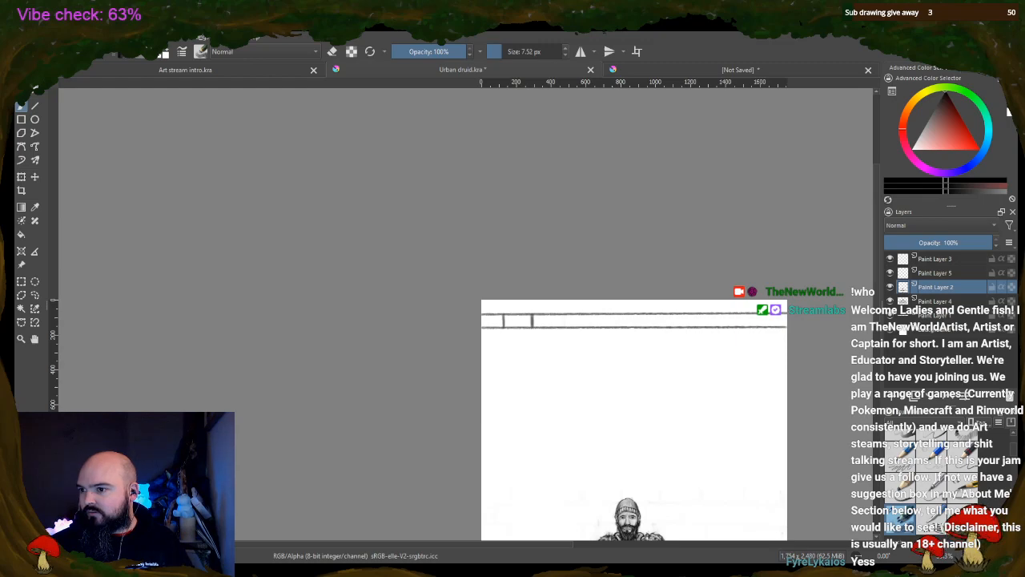
left_click_drag(876, 240, 877, 331)
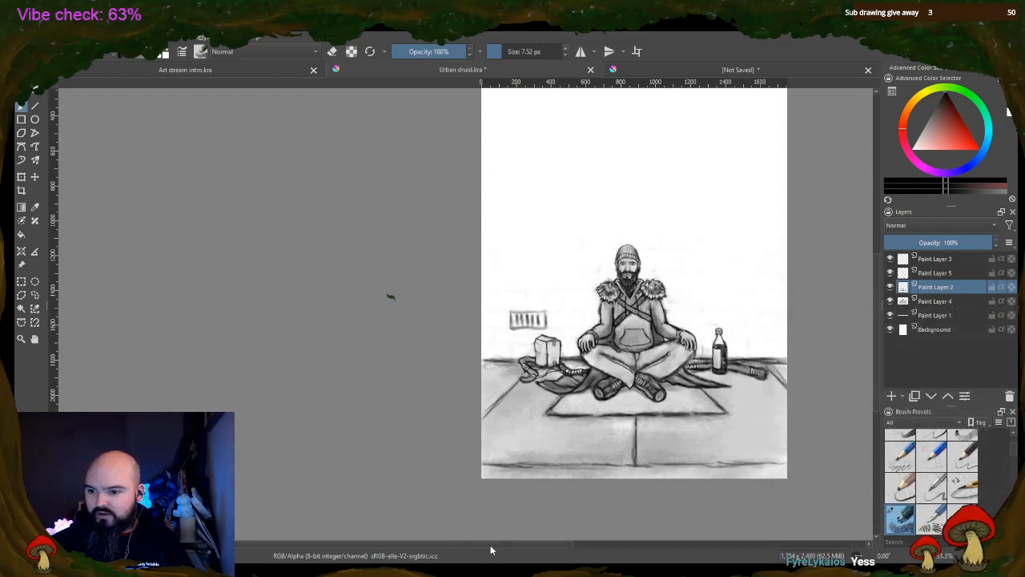
scroll(521, 545, "right", 3)
scroll(551, 540, "up", 4)
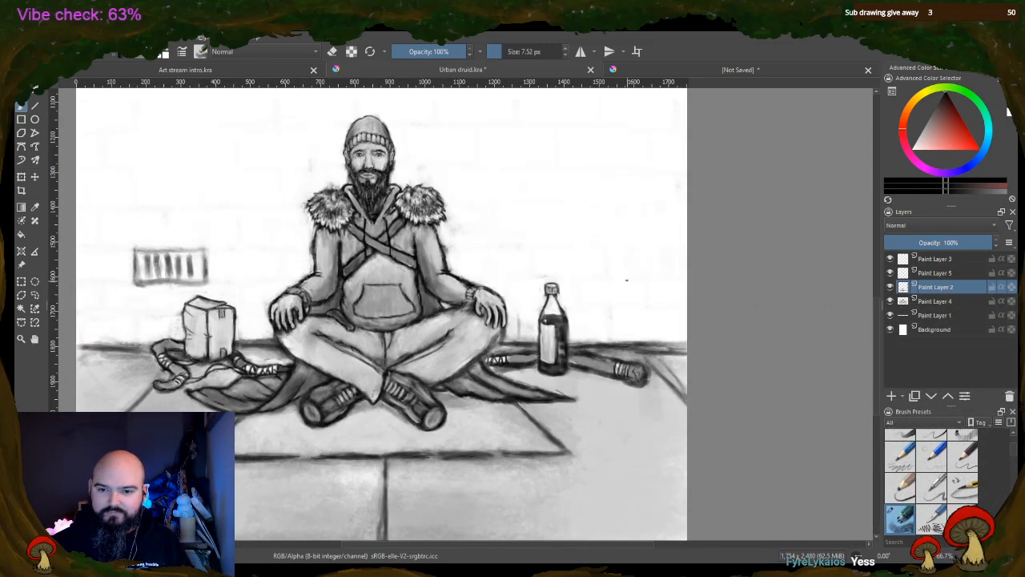
left_click(678, 69)
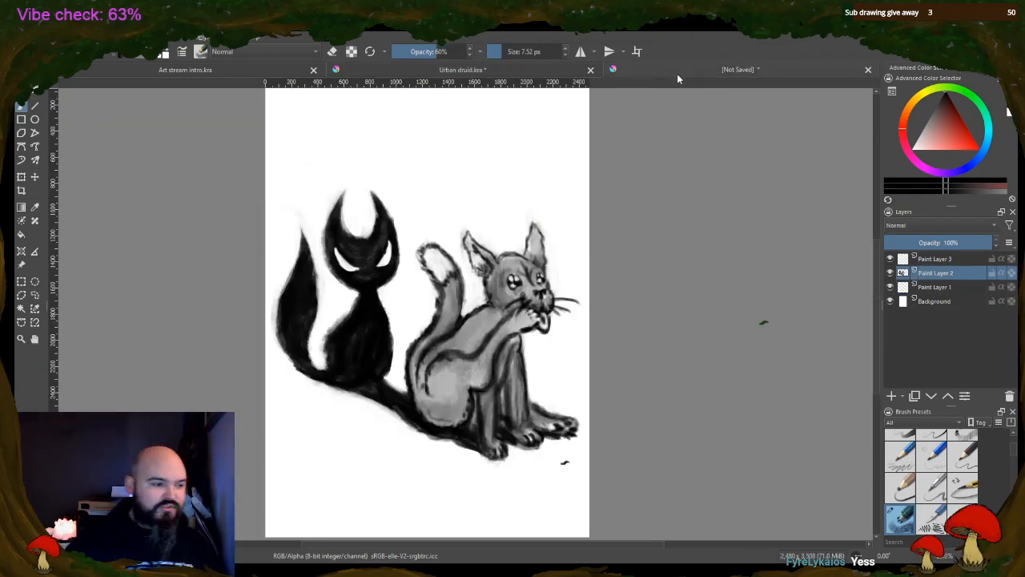
scroll(491, 541, "left", 2)
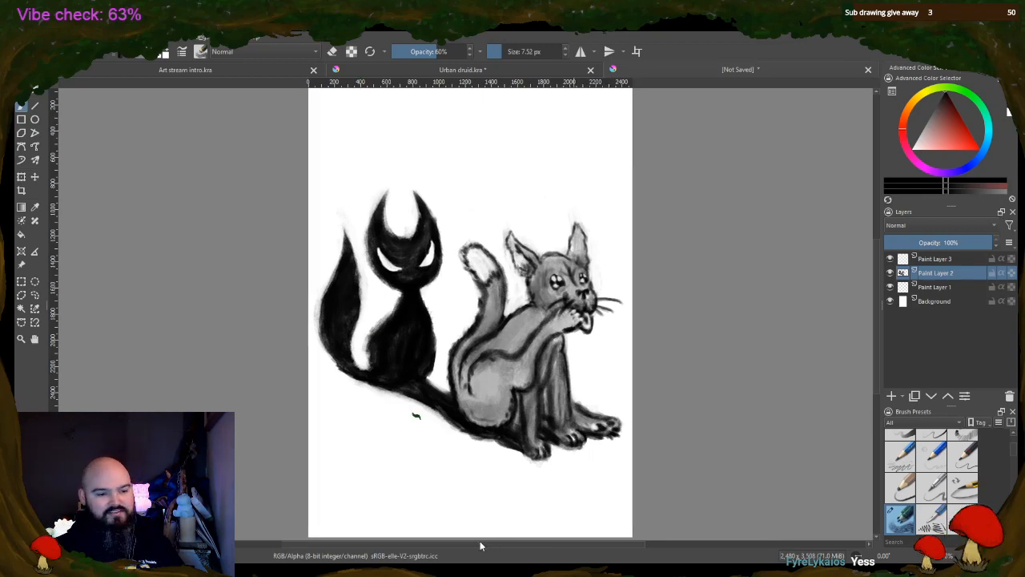
left_click(476, 70)
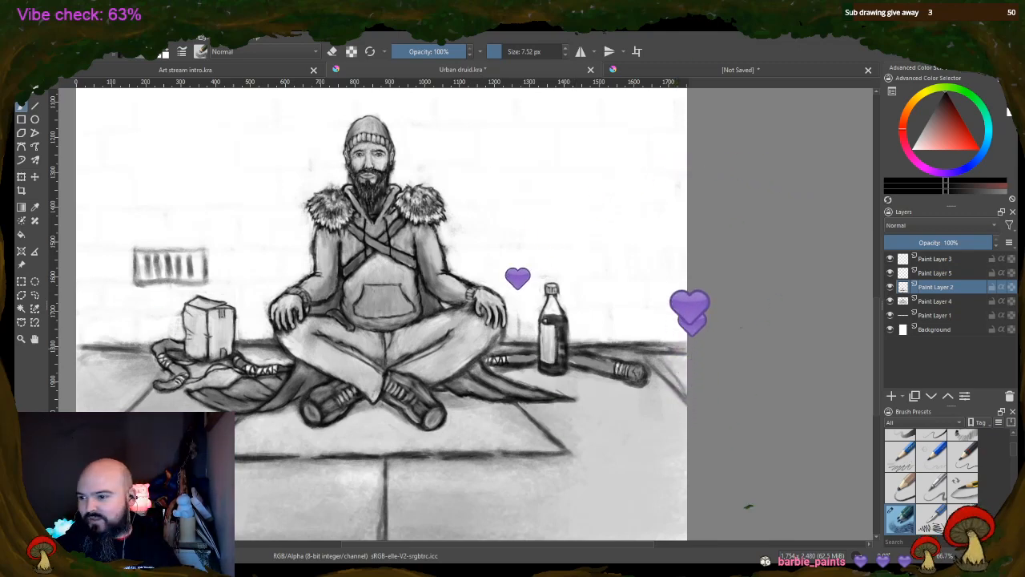
scroll(877, 301, "up", 3)
scroll(877, 300, "up", 12)
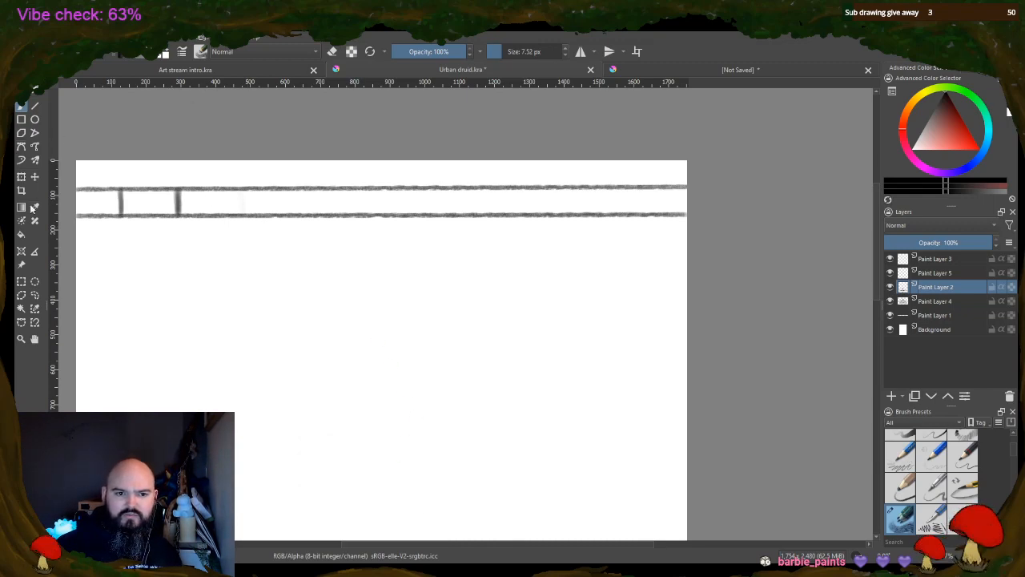
left_click(20, 281)
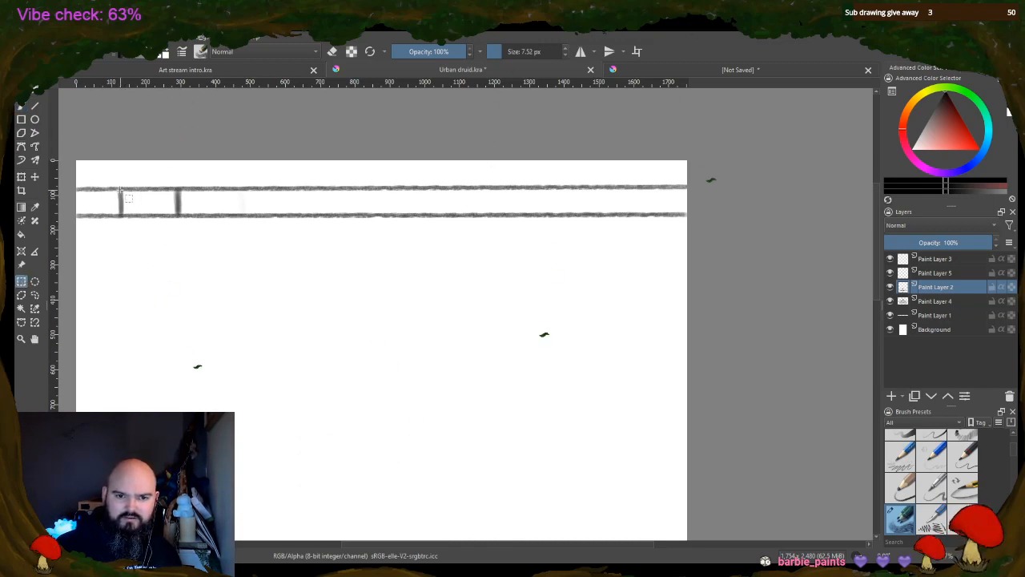
left_click_drag(117, 185, 180, 216)
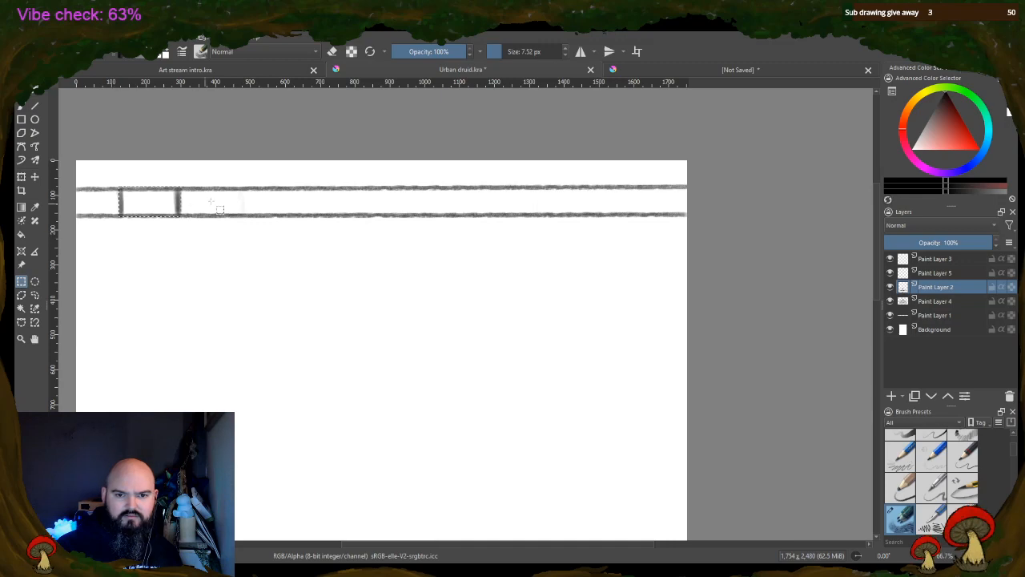
key("ctrl+alt+j")
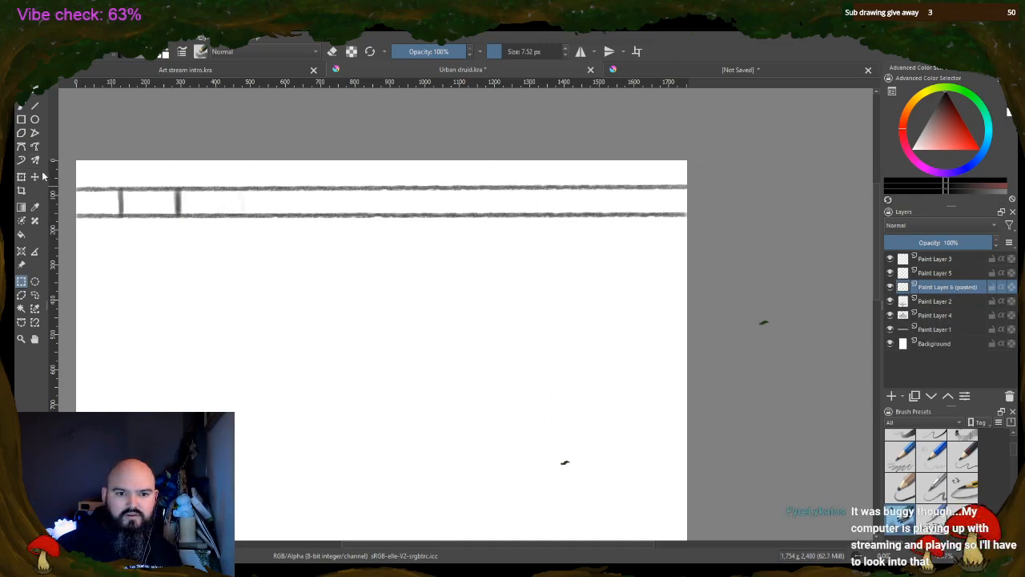
left_click(34, 177)
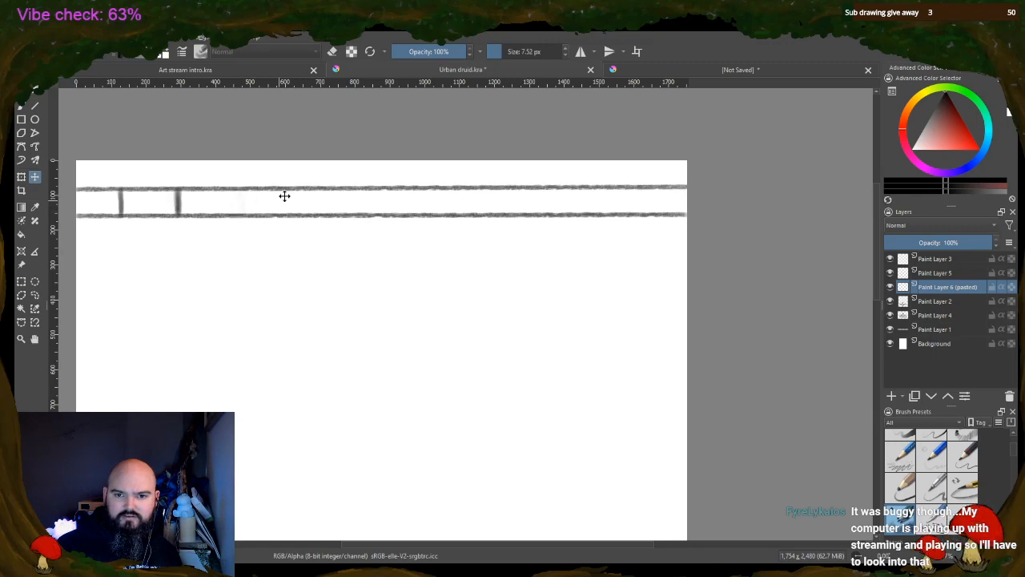
scroll(589, 453, "down", 3)
scroll(597, 464, "up", 3)
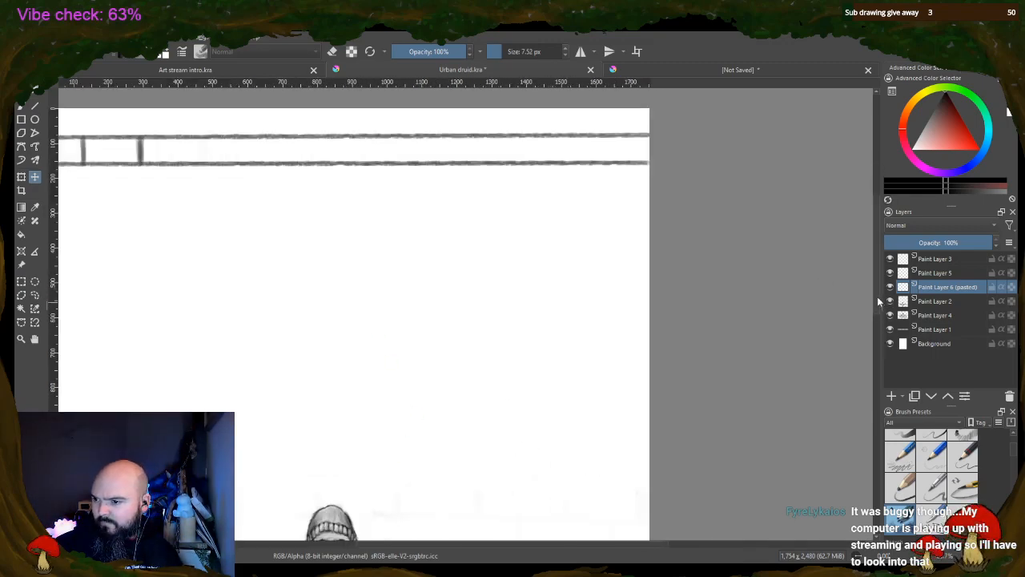
scroll(878, 296, "down", 5)
scroll(860, 322, "up", 5)
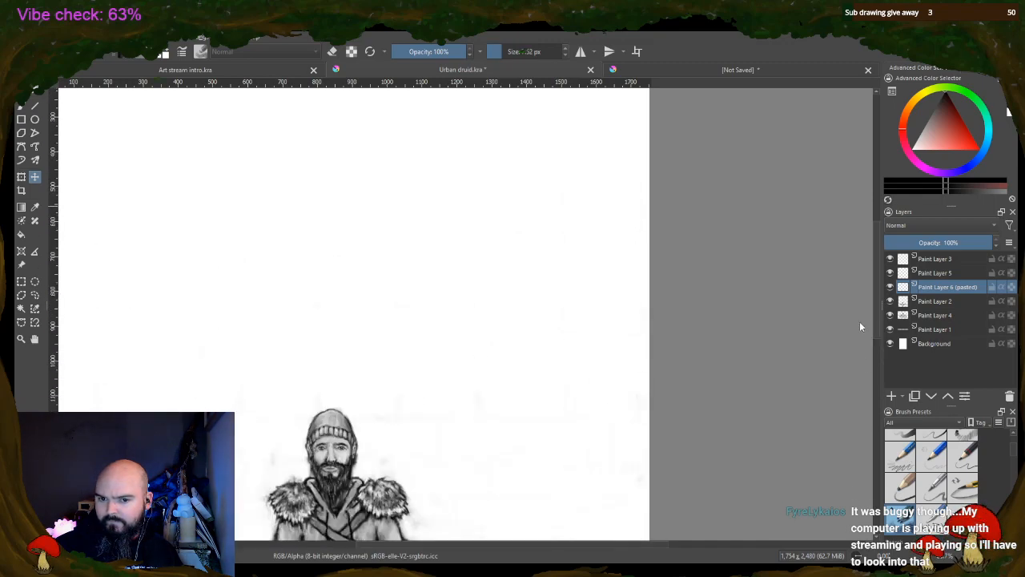
left_click(1010, 396)
Delete the pasted Paint Layer 6 and make Paint Layer 1, which holds the brick row, the active layer
left_click(929, 273)
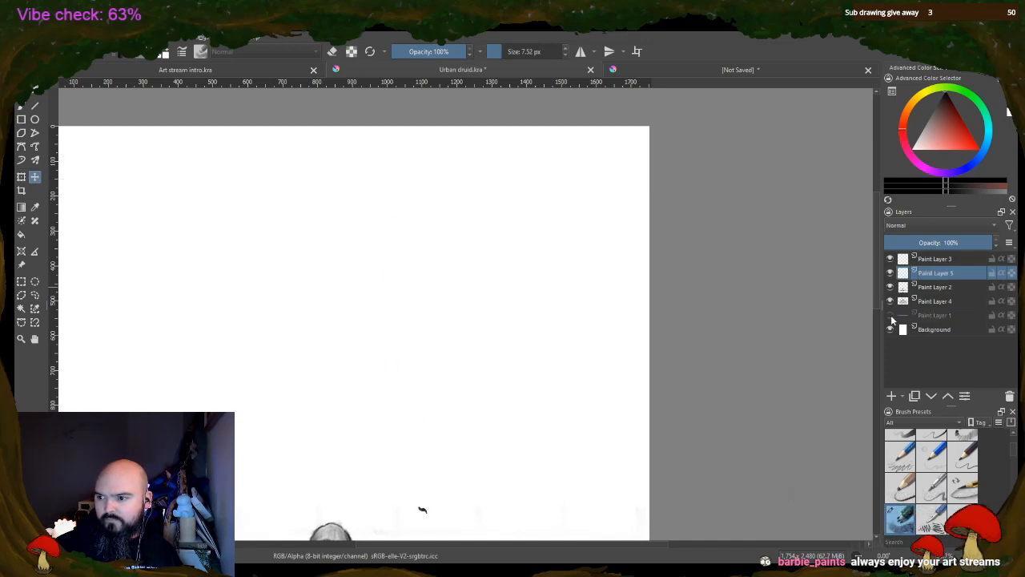
left_click(916, 316)
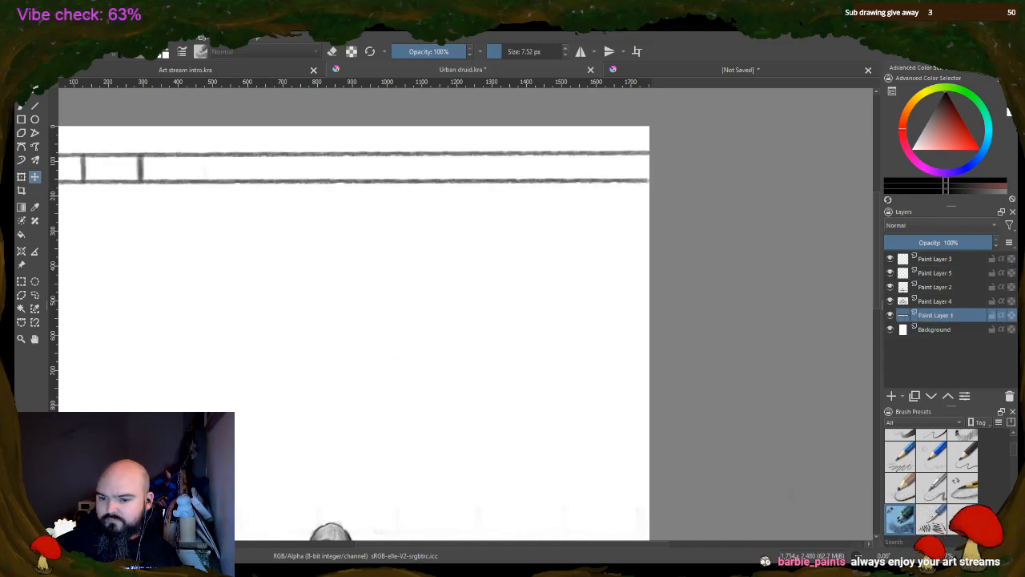
left_click_drag(449, 548, 407, 545)
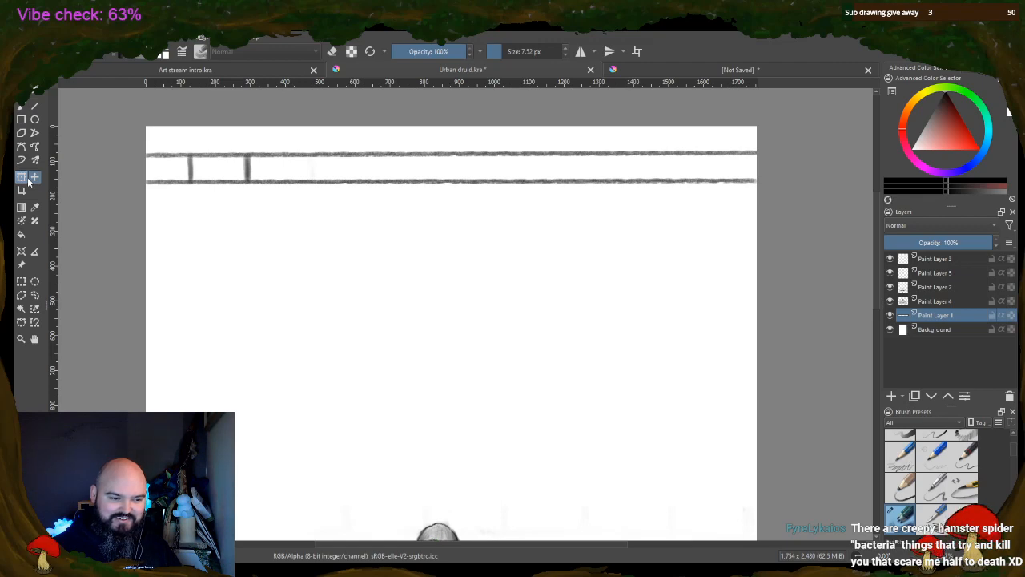
Copy the brick enclosed by the row's two vertical joints on Paint Layer 1 and paste it as a new layer
left_click(21, 281)
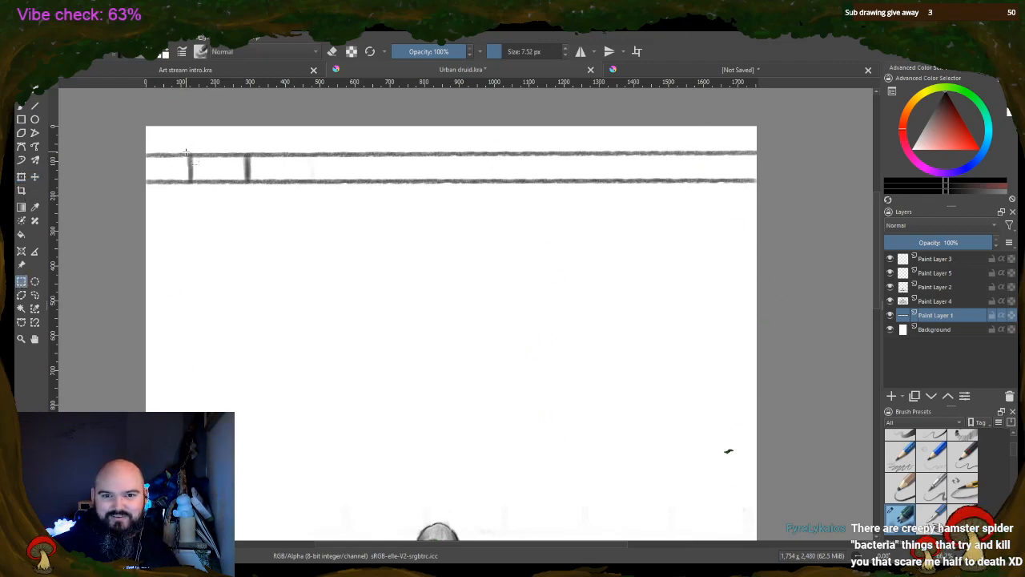
left_click_drag(186, 152, 253, 184)
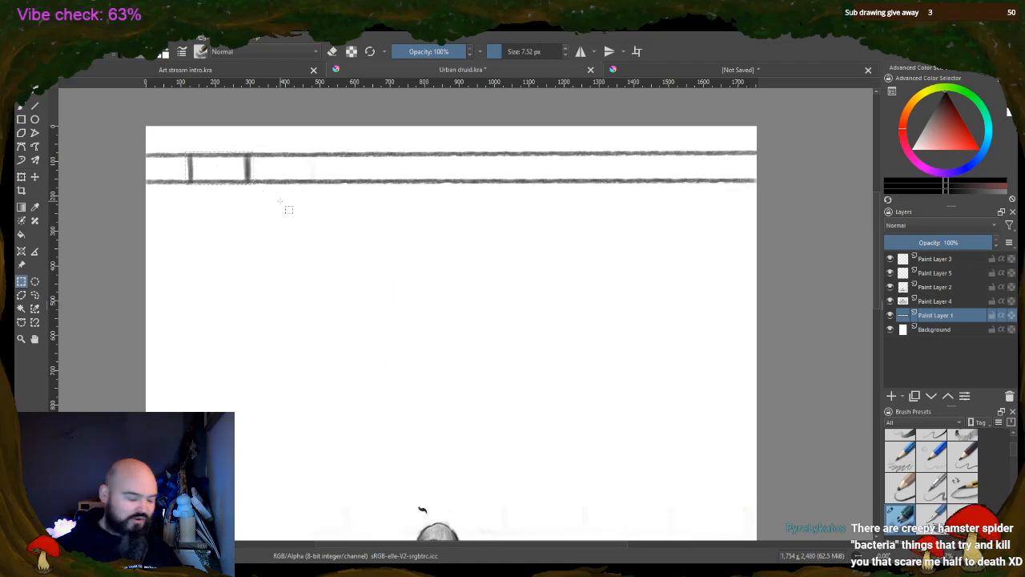
left_click(309, 198)
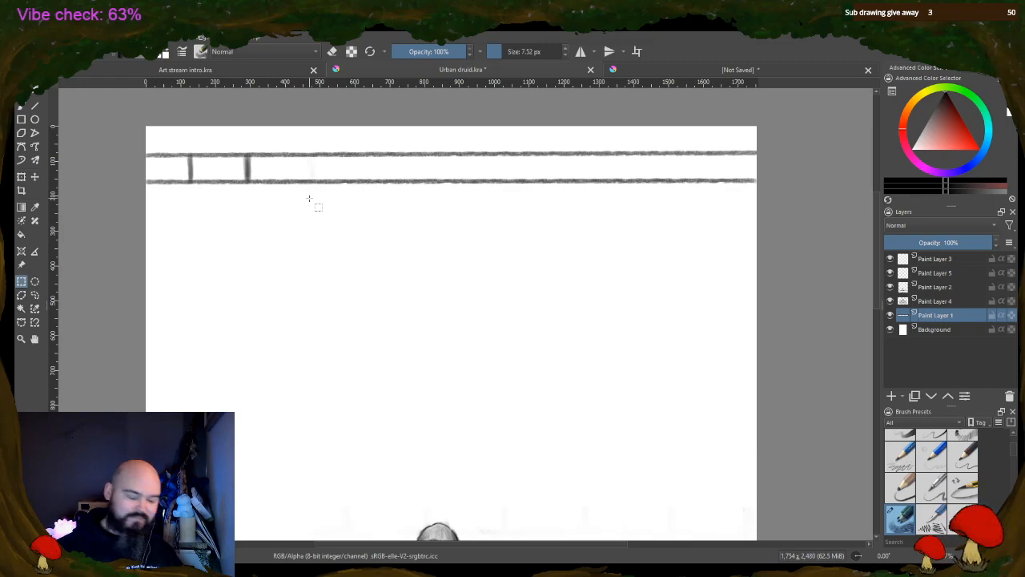
key("ctrl+v")
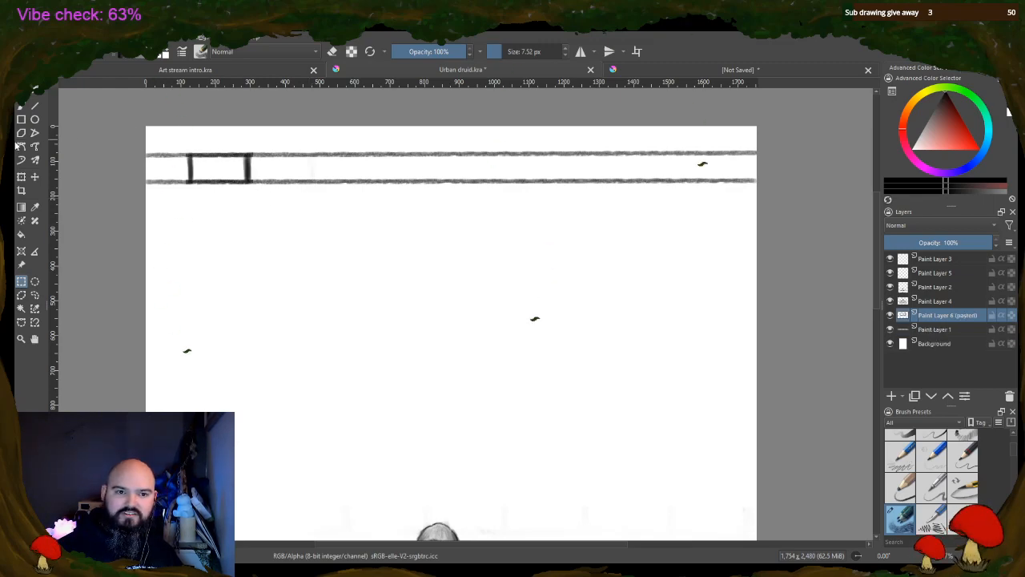
Move the pasted brick along the row, leaving a one-brick gap after the second joint and aligning it with the horizontal lines
left_click(35, 176)
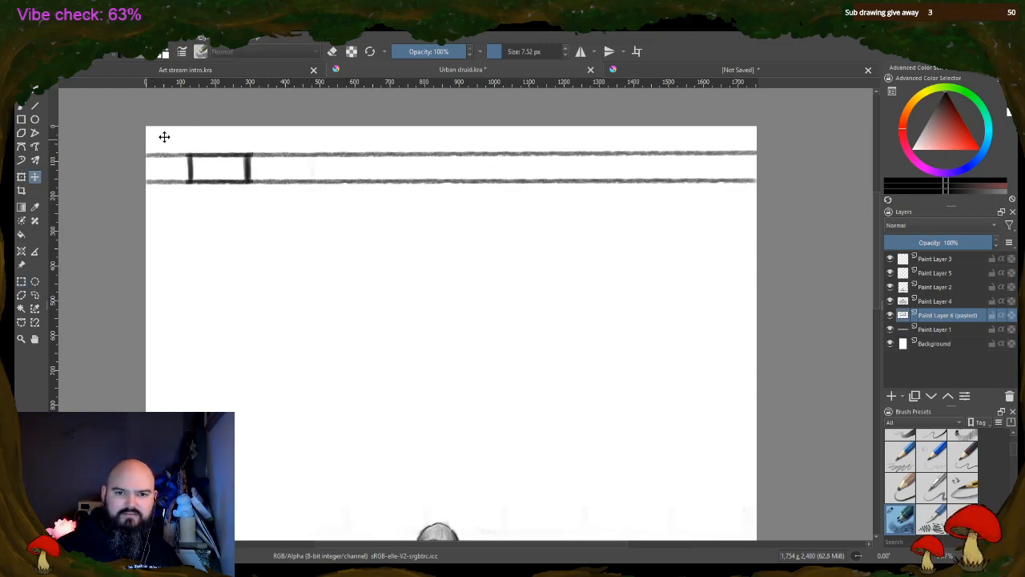
mouse_move(228, 177)
left_mouse_down()
mouse_move(321, 177)
mouse_move(286, 176)
mouse_move(306, 167)
left_mouse_up()
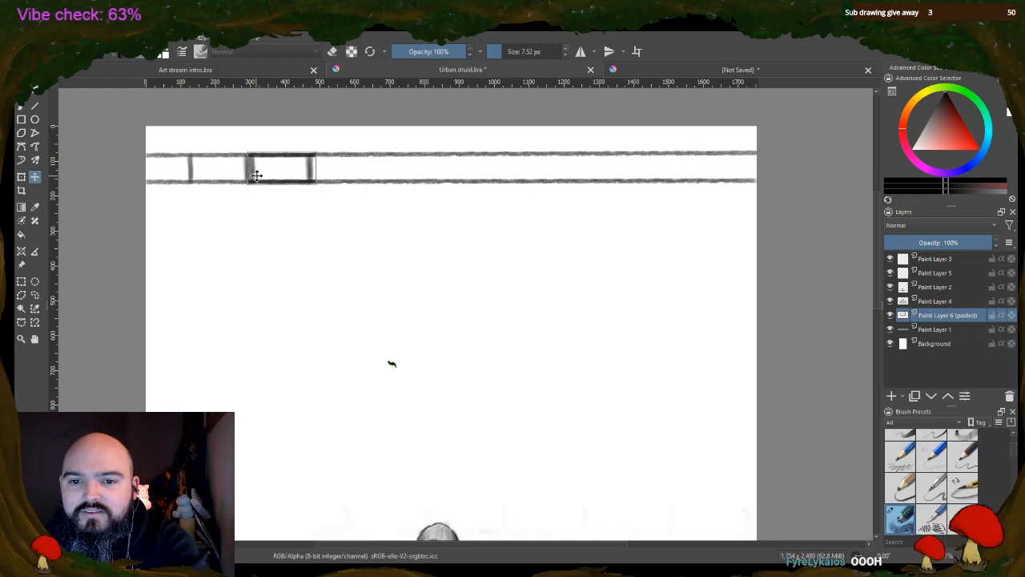
left_click_drag(257, 168, 307, 174)
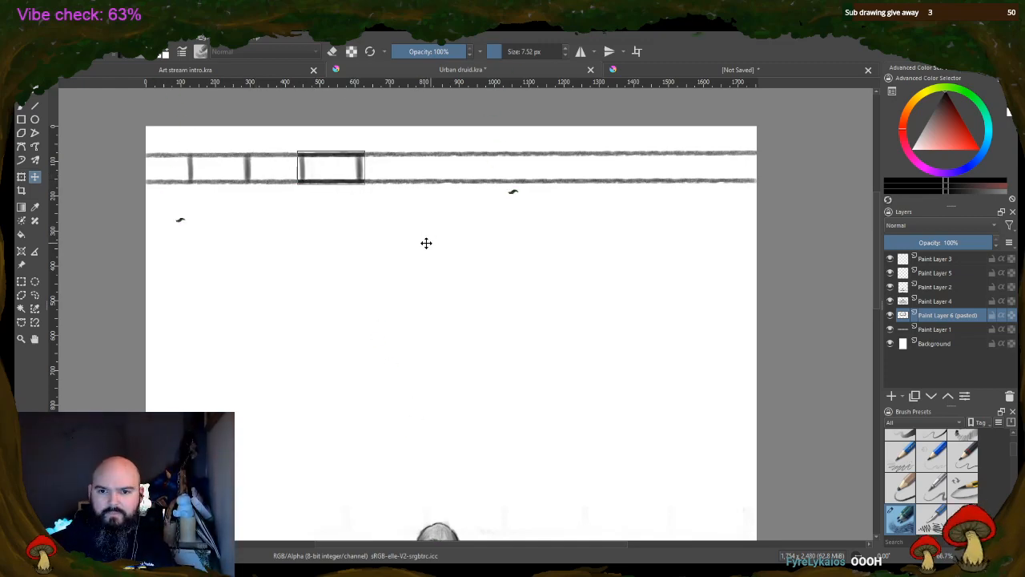
left_click_drag(434, 158, 436, 166)
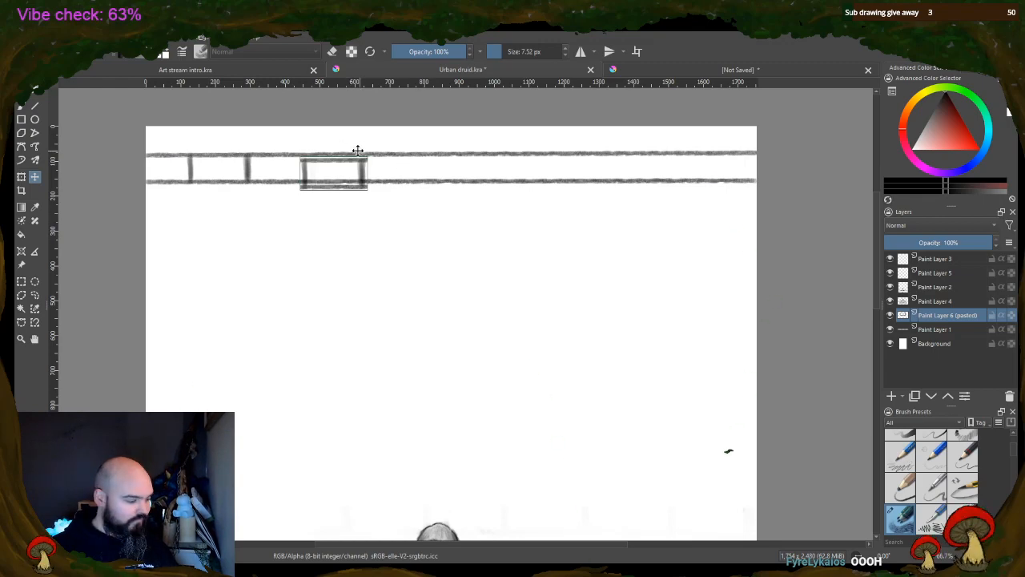
left_click_drag(357, 157, 355, 151)
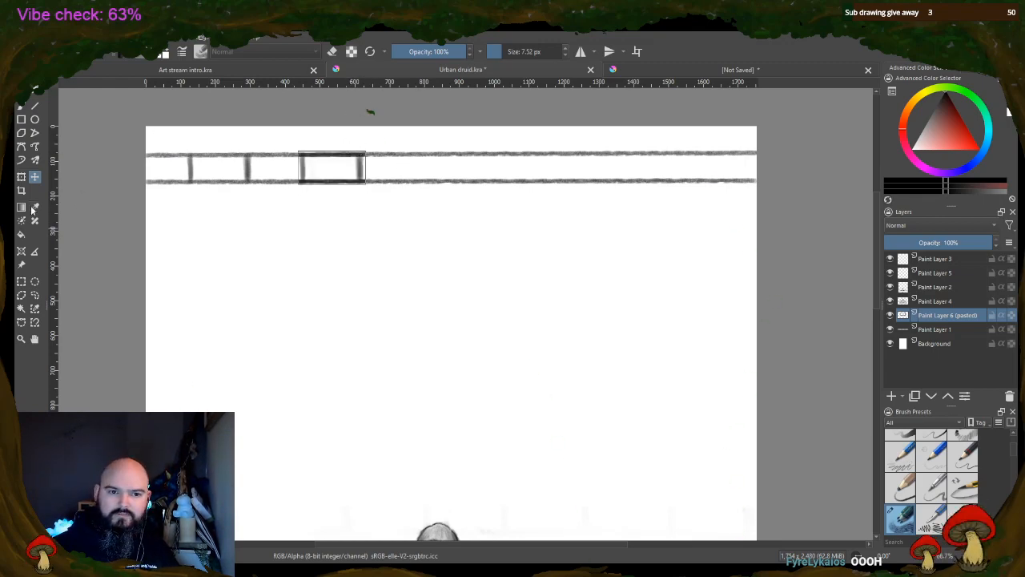
Erase the pasted brick's doubled horizontal lines with a 70.24 px eraser and touch up the row's vertical joints with a 20.30 px brush
key("b")
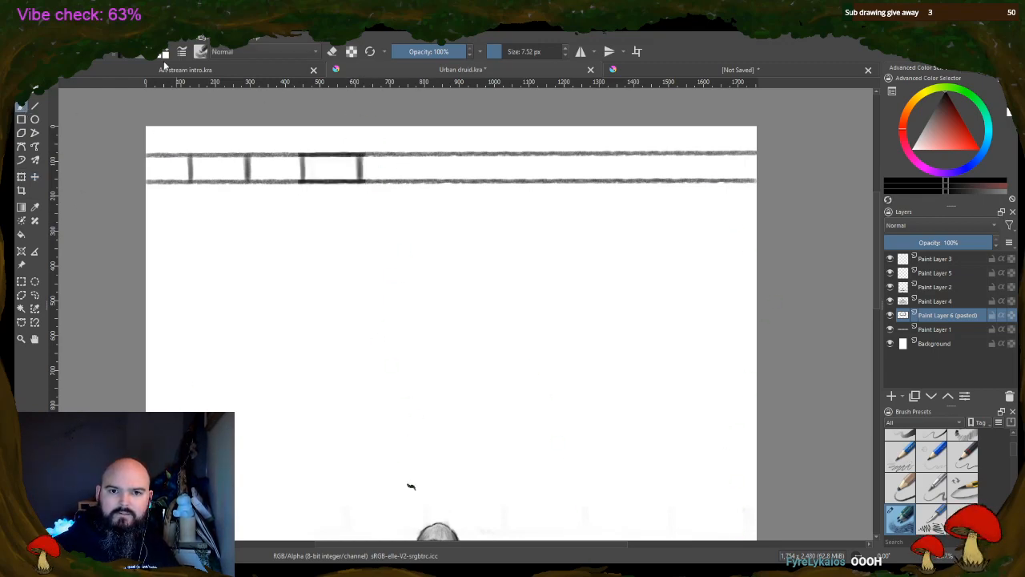
left_click(333, 53)
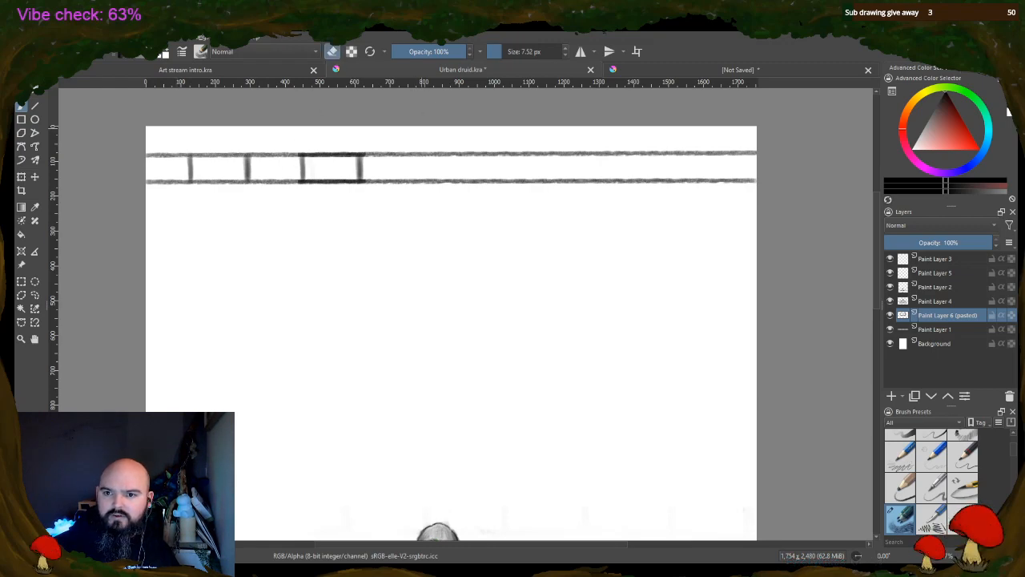
left_click(510, 53)
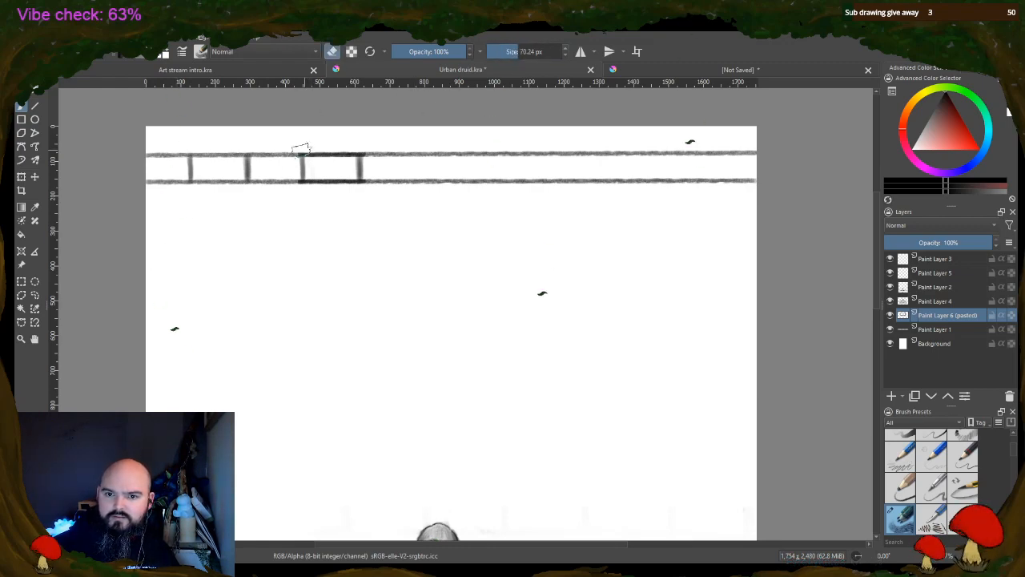
left_click_drag(300, 149, 361, 149)
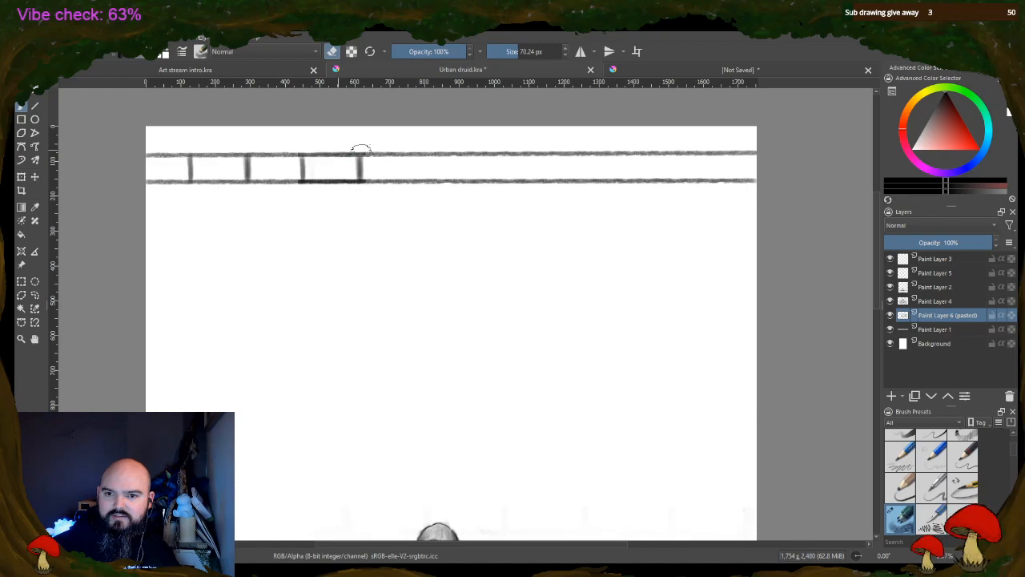
mouse_move(296, 184)
left_mouse_down()
mouse_move(364, 187)
mouse_move(308, 190)
mouse_move(349, 185)
left_mouse_up()
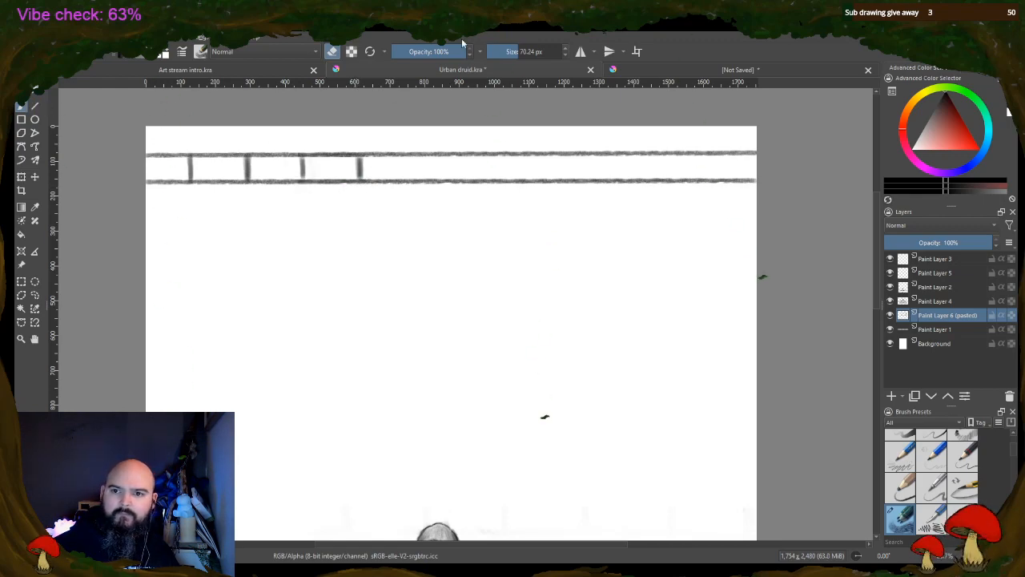
left_click_drag(524, 53, 511, 52)
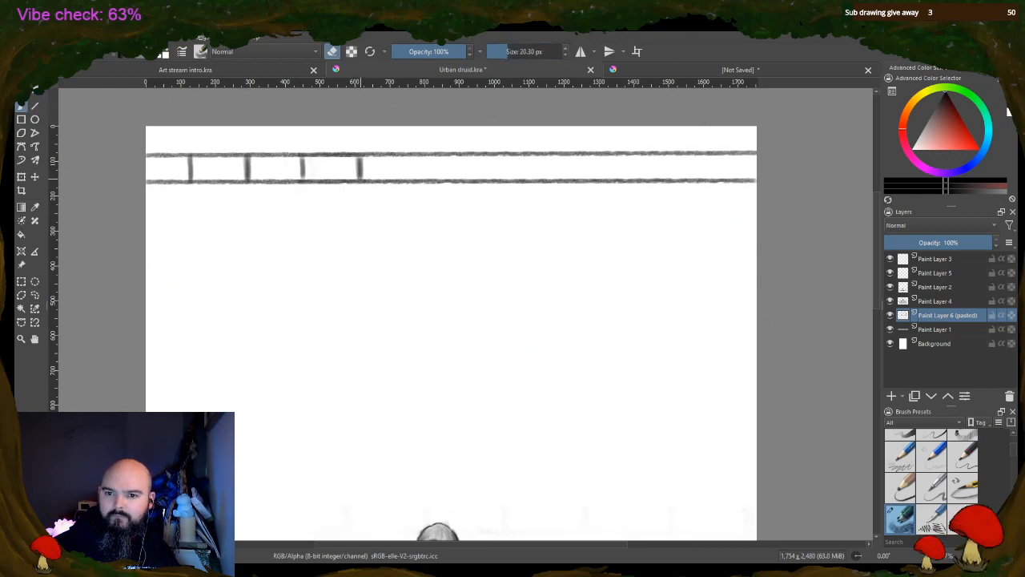
key("e")
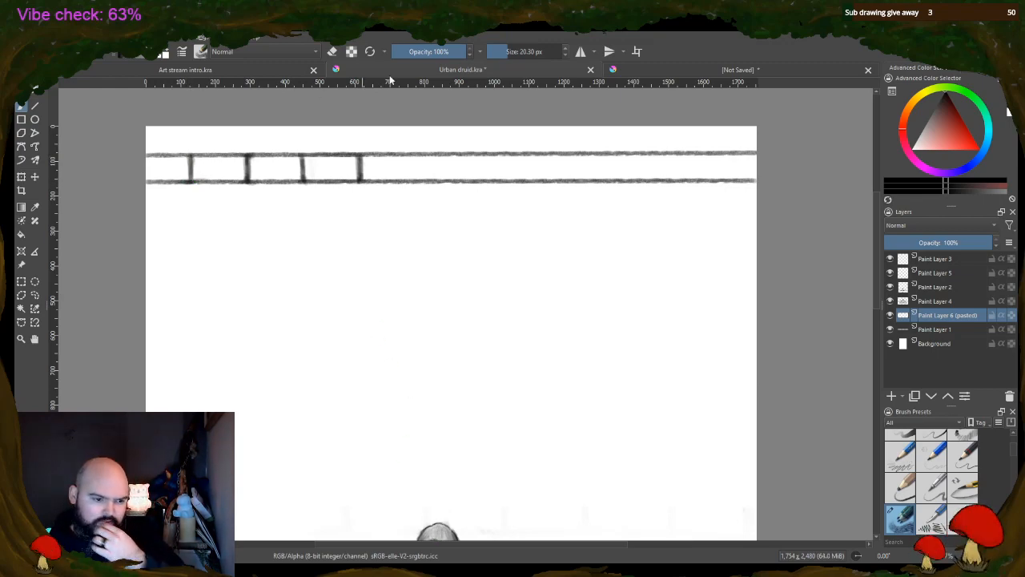
Merge the pasted brick into Paint Layer 1, then copy the row's start through its fourth joint and paste it as a new layer
left_click(21, 282)
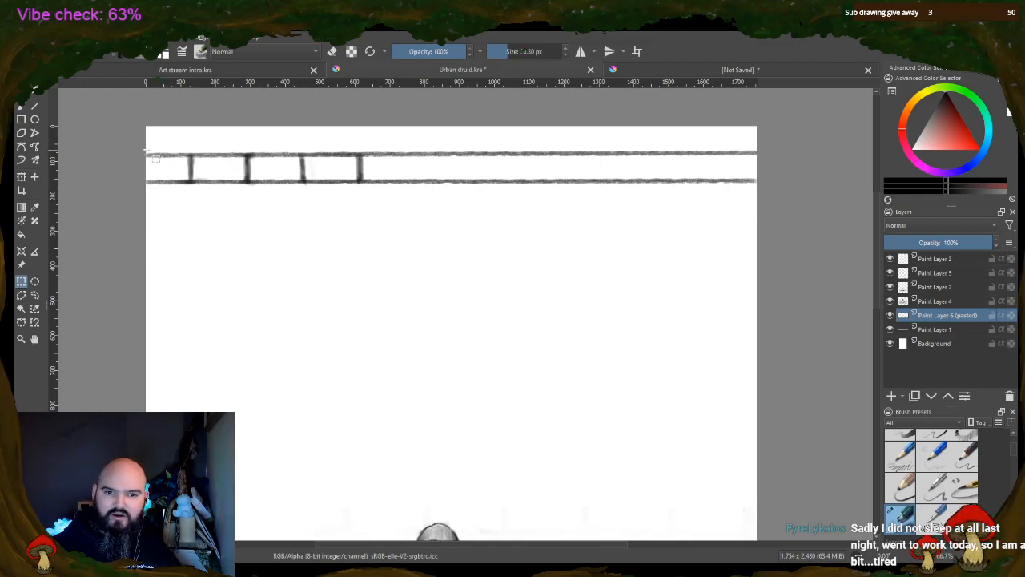
left_click_drag(147, 151, 365, 189)
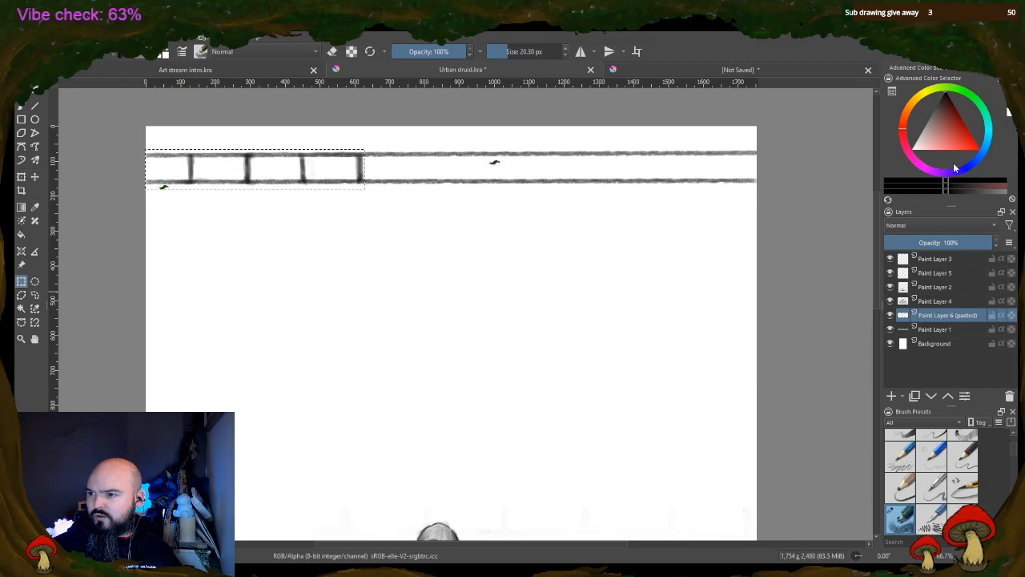
key("ctrl+e")
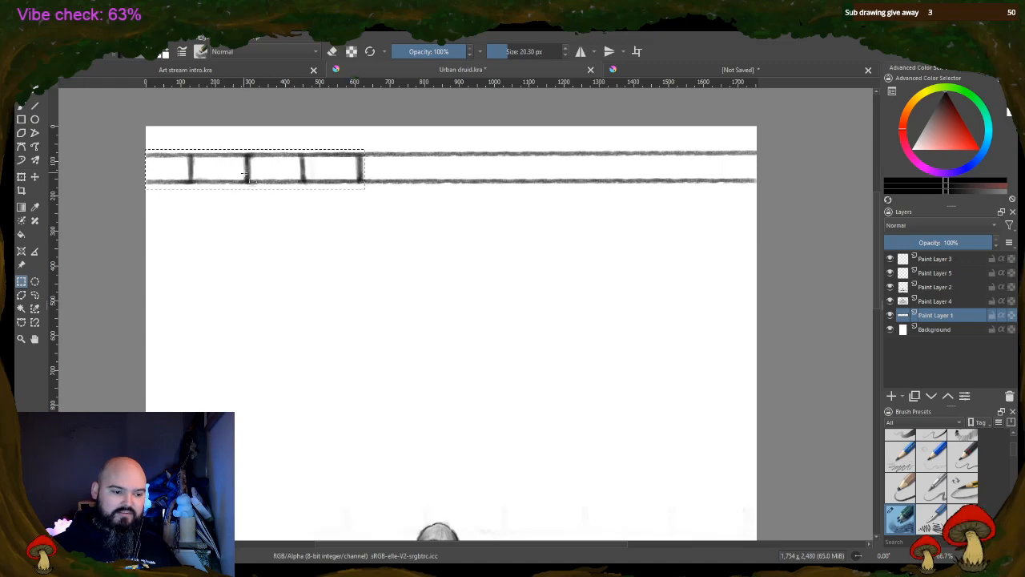
left_click(247, 222)
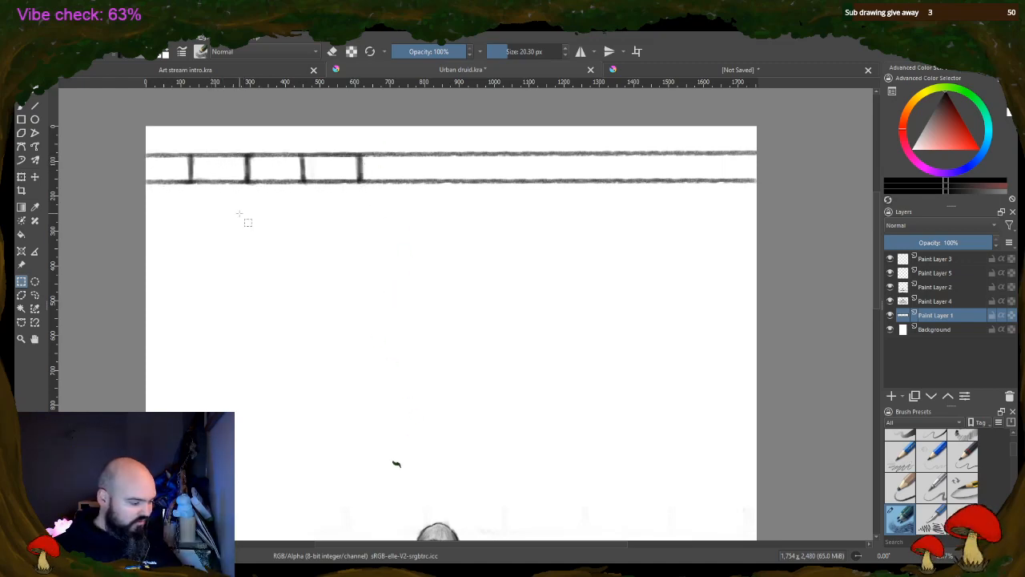
key("ctrl+v")
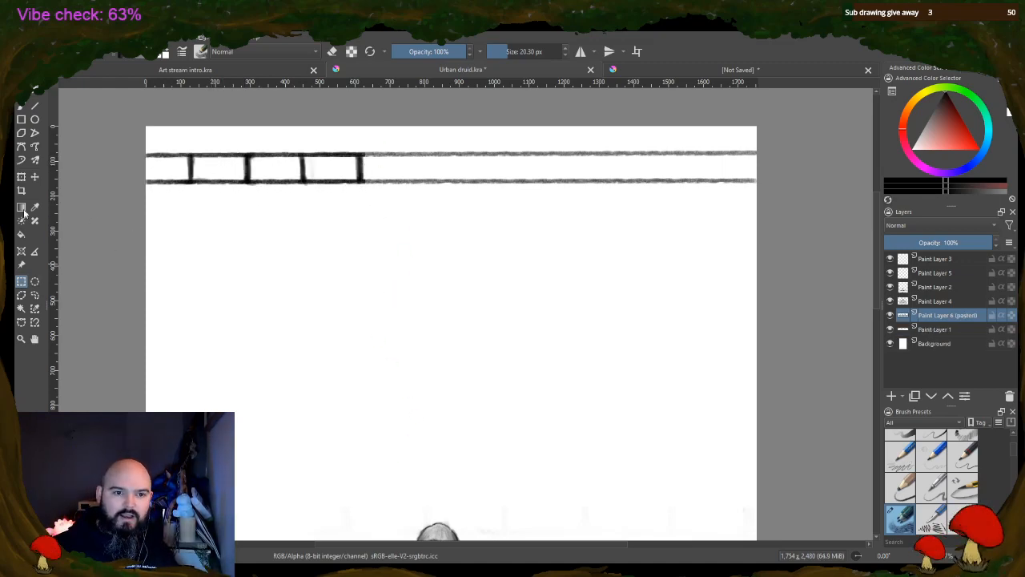
Move the pasted brick section along the row so it continues with even spacing from the fourth vertical joint
left_click(36, 177)
left_click_drag(249, 182, 420, 181)
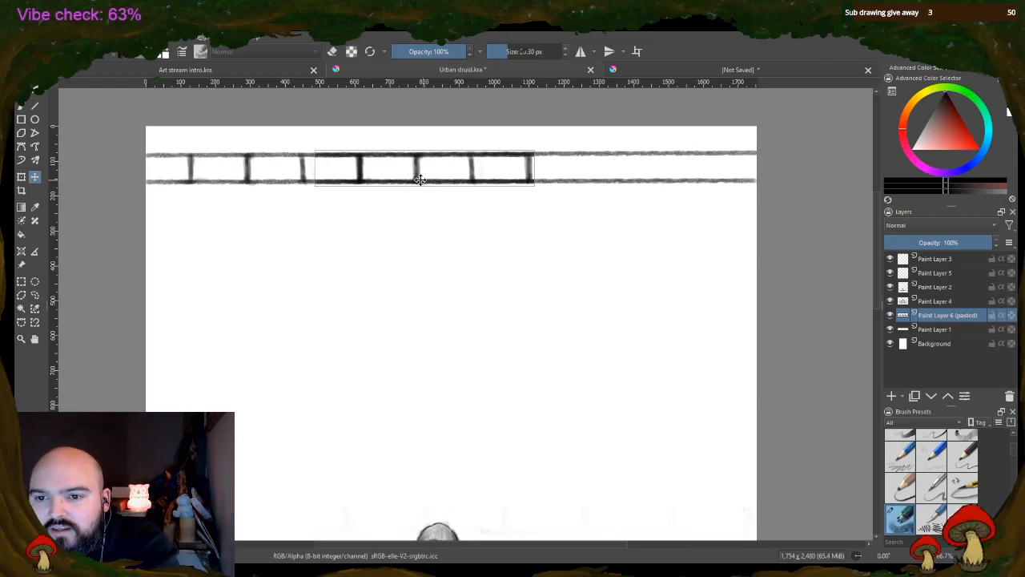
left_click_drag(380, 167, 440, 167)
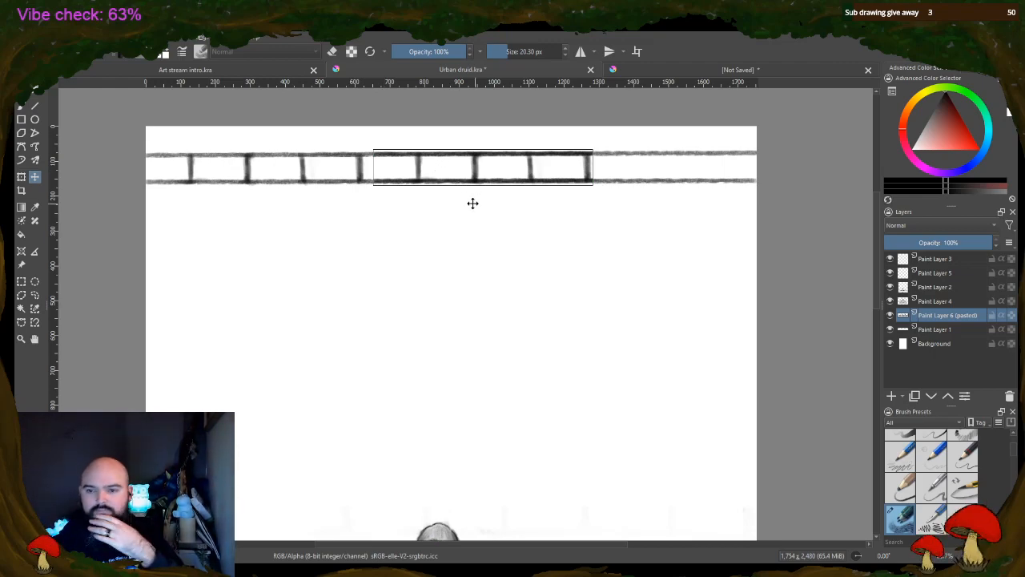
Erase the doubled horizontal lines of the pasted bricks with a 20.30 px eraser and merge their layer into Paint Layer 1
left_click(22, 107)
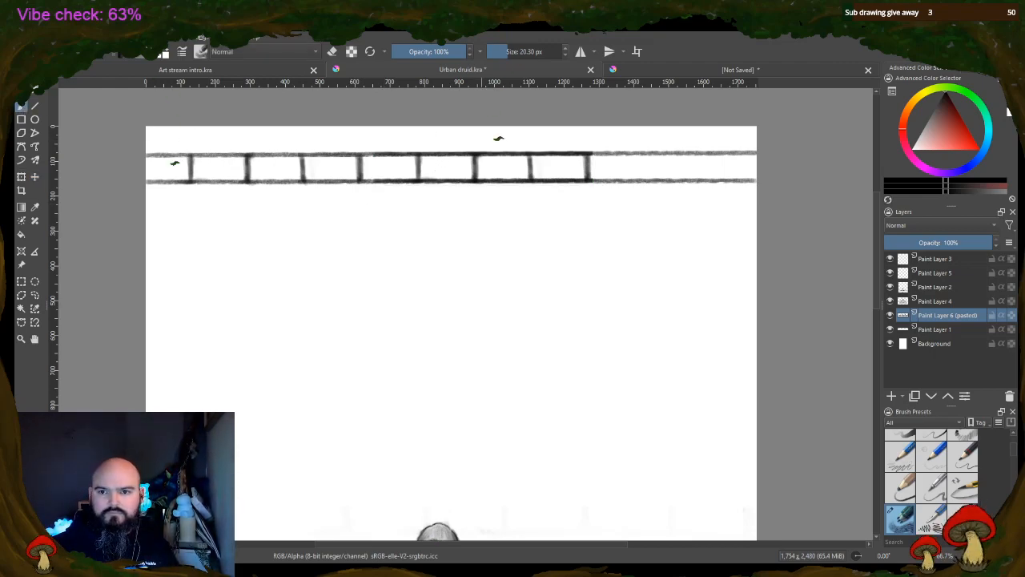
left_click(333, 51)
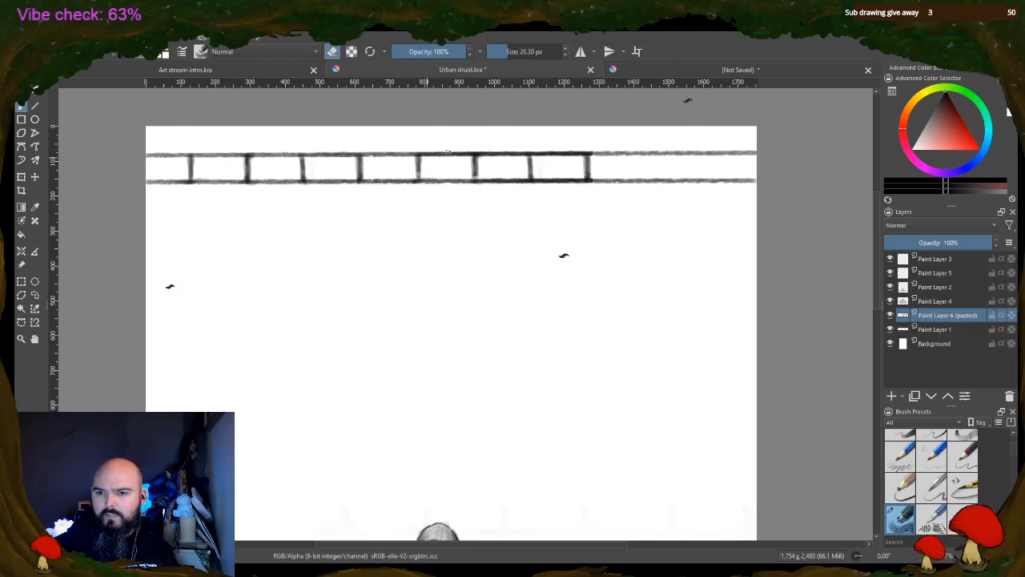
left_click_drag(428, 150, 492, 151)
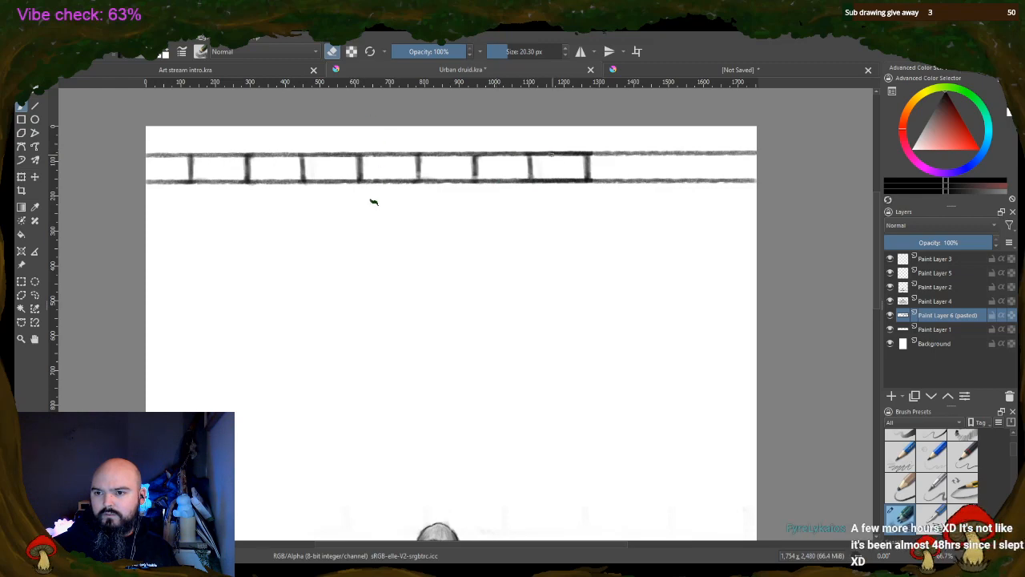
left_click_drag(582, 184, 574, 183)
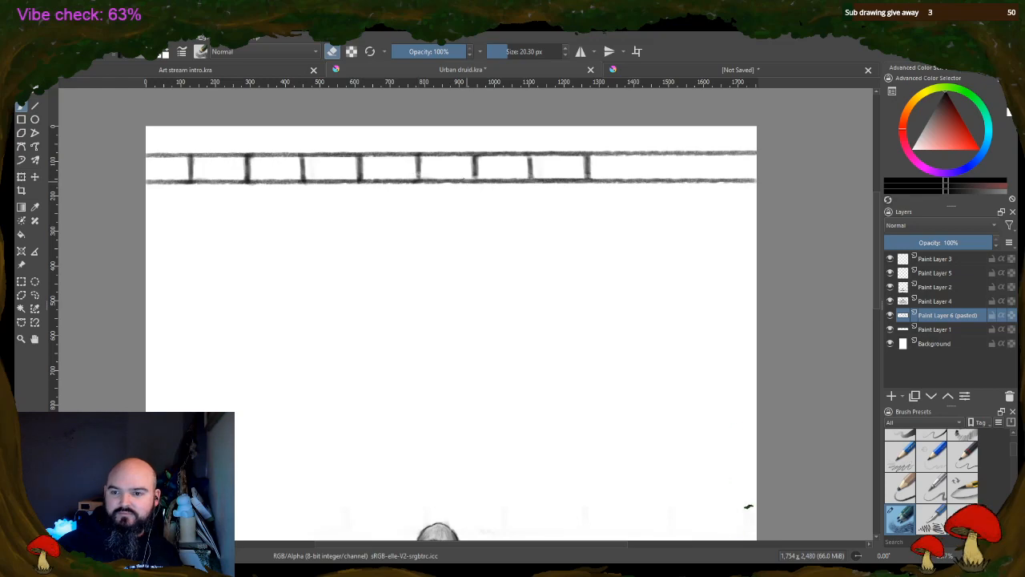
key("e")
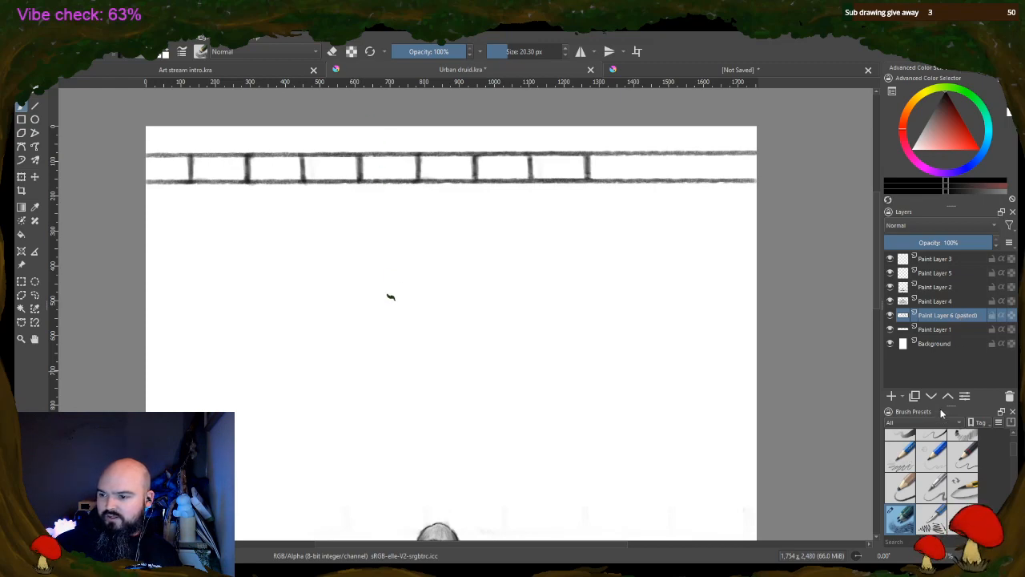
key("ctrl+e")
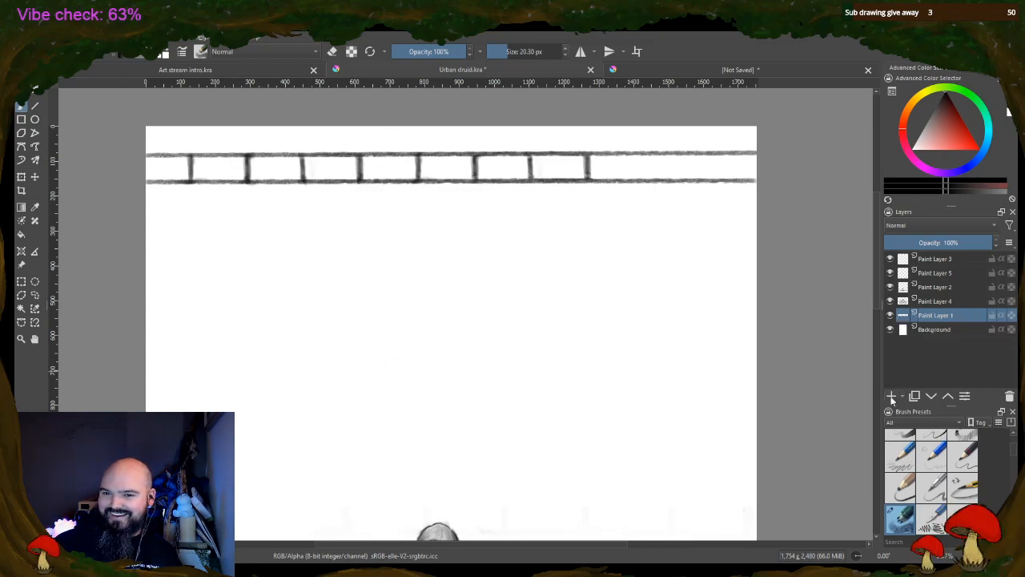
Copy the row's last two complete bricks, from the sixth through the eighth vertical joint, and clear the selection
left_click(21, 280)
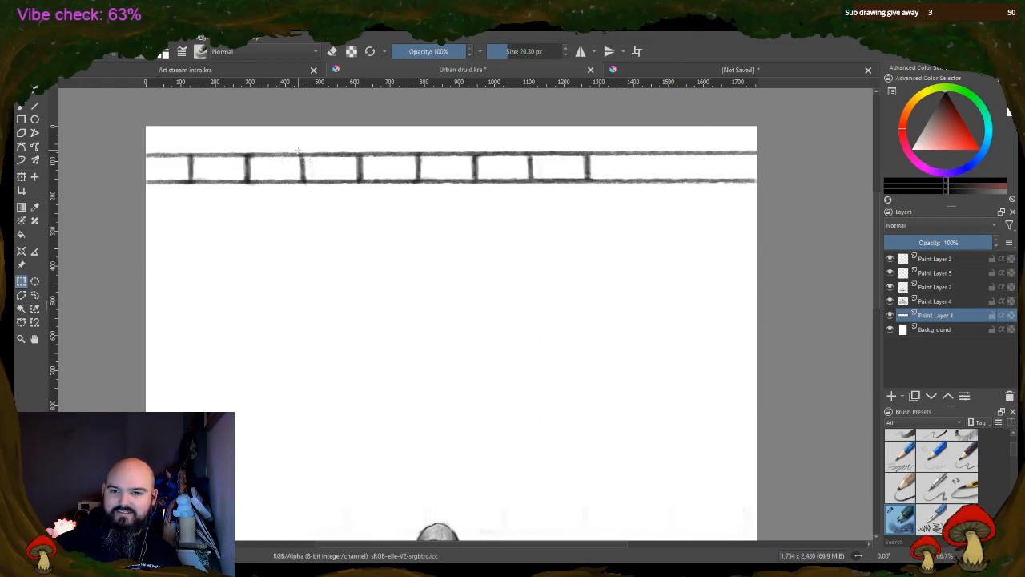
left_click_drag(297, 149, 593, 189)
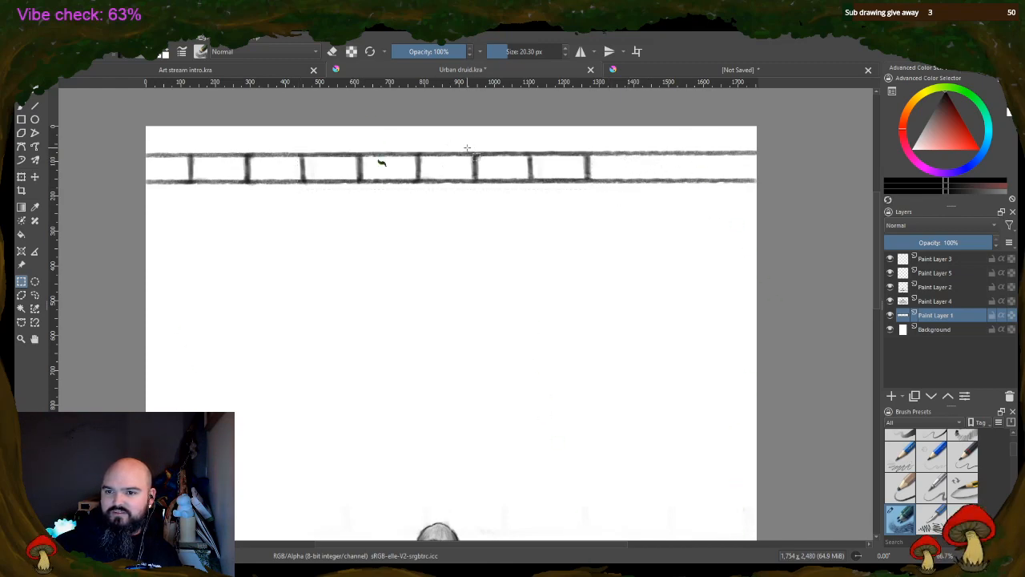
left_click_drag(466, 148, 596, 191)
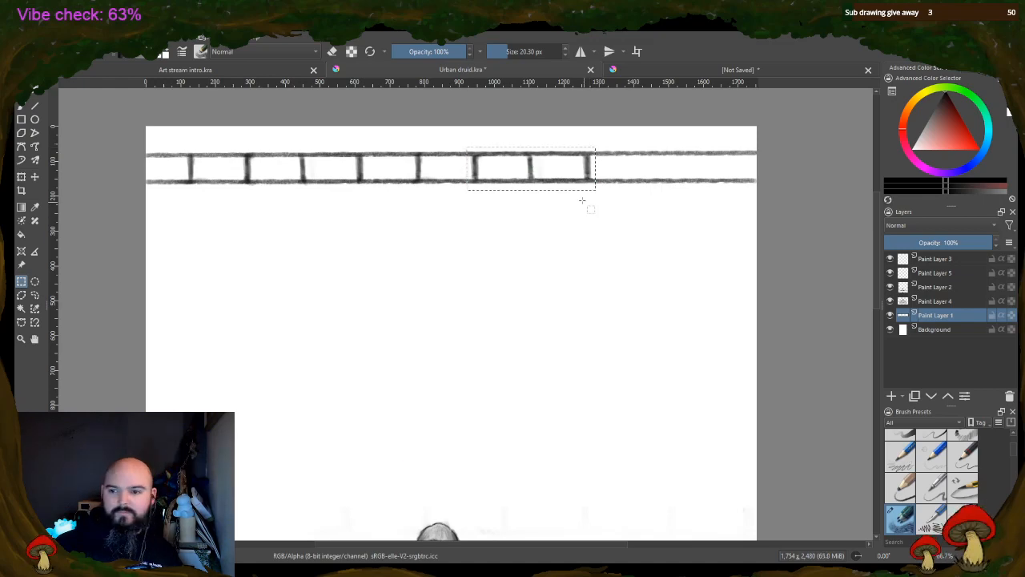
left_click(583, 202)
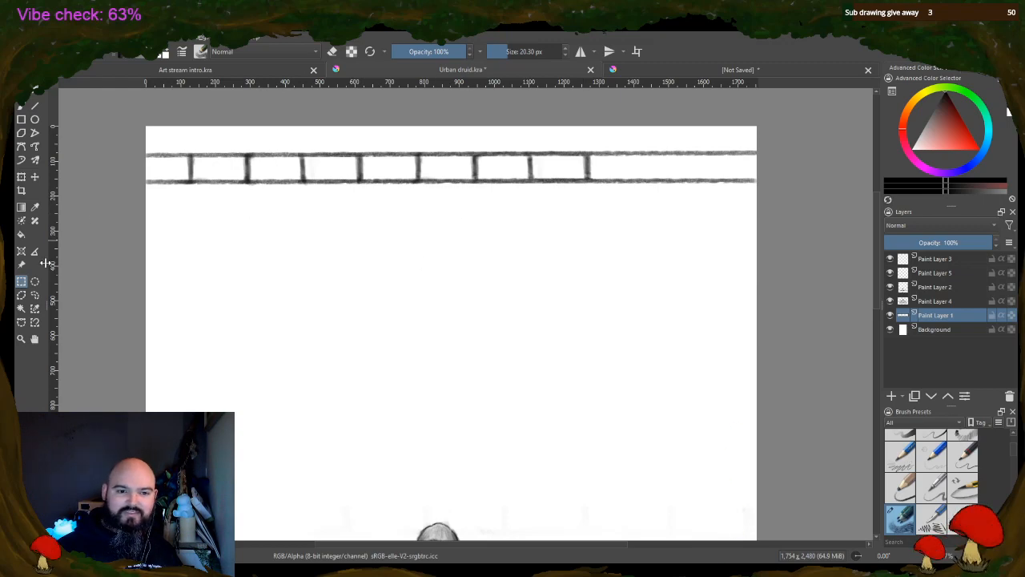
Paste the two copied bricks as a new layer and move them along the row to the canvas's right edge
left_click(35, 177)
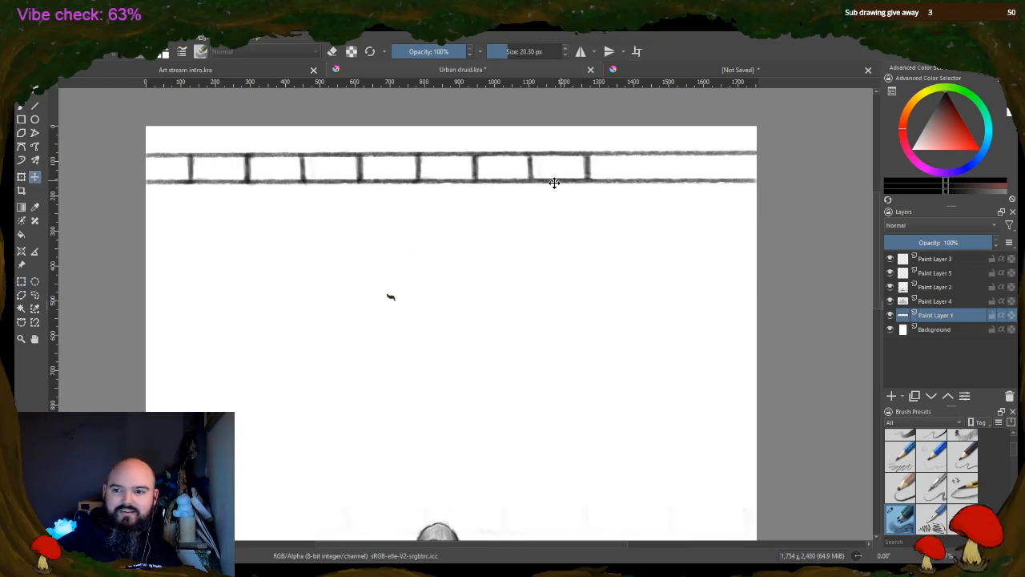
key("ctrl+v")
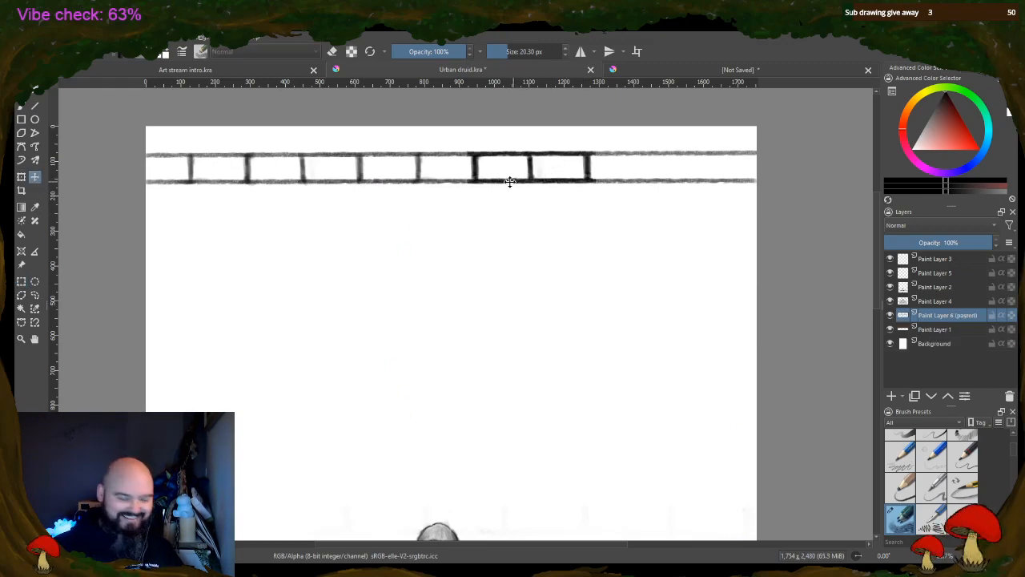
left_click(499, 173)
left_click_drag(499, 173, 672, 168)
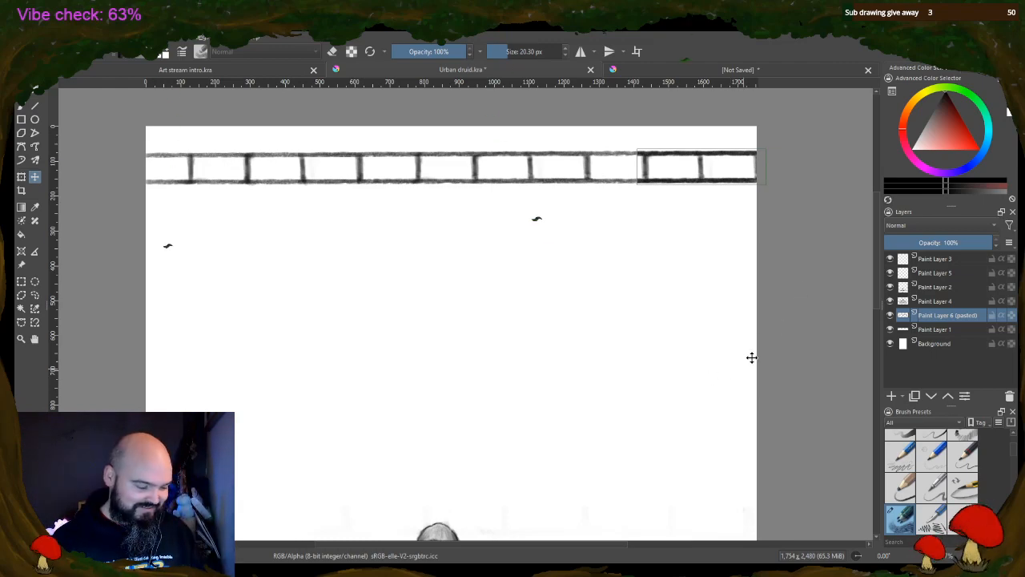
Erase the doubled lines of the pasted bricks with a 20.30 px eraser and merge their layer into Paint Layer 1
left_click(21, 106)
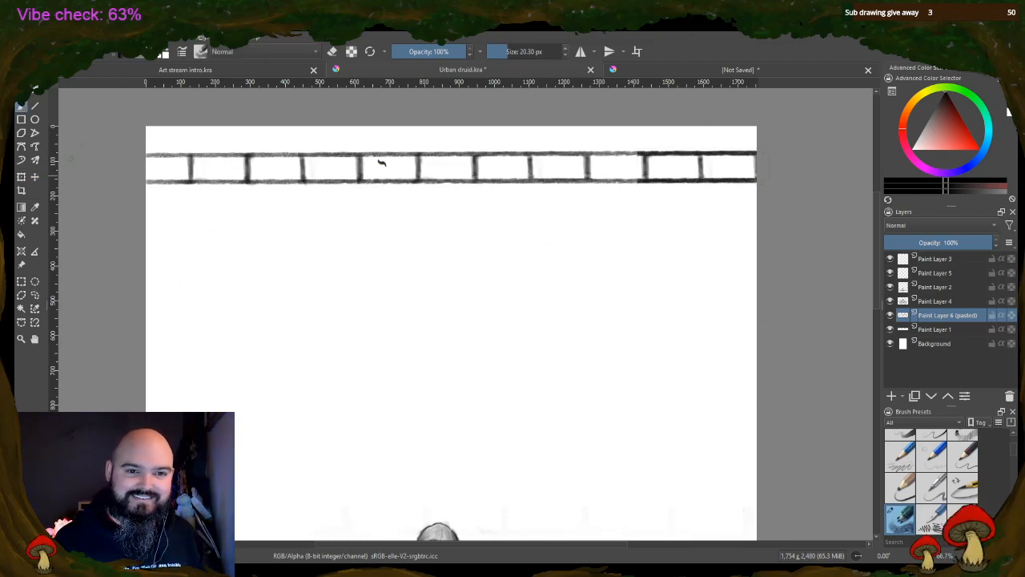
key("e")
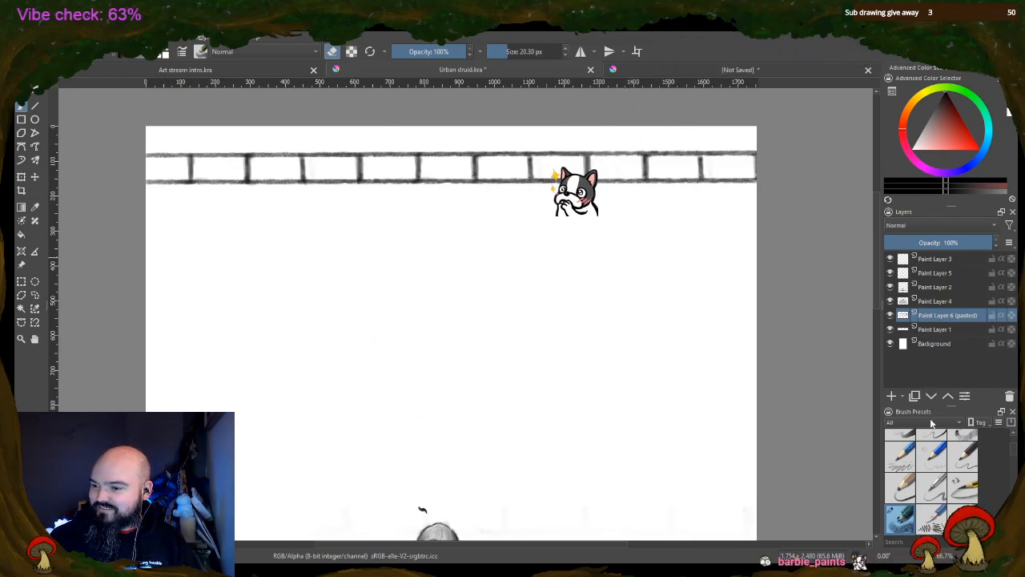
key("ctrl+z")
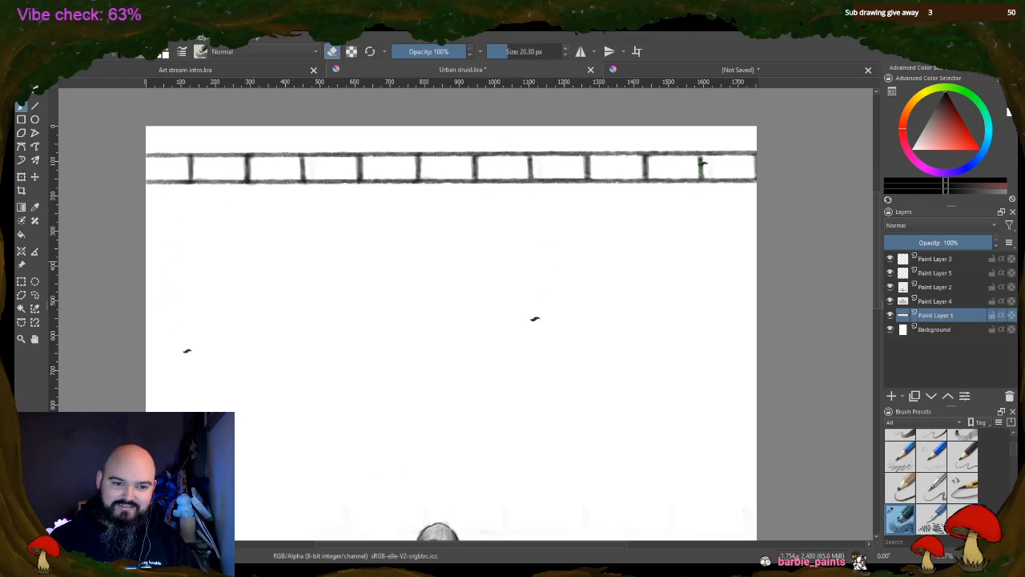
left_click(21, 283)
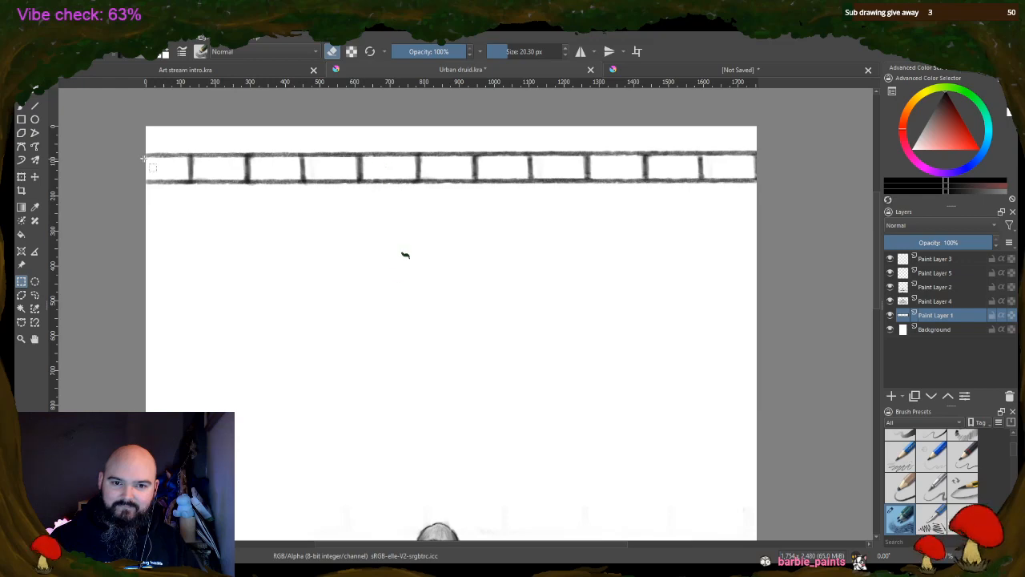
left_click_drag(144, 158, 806, 223)
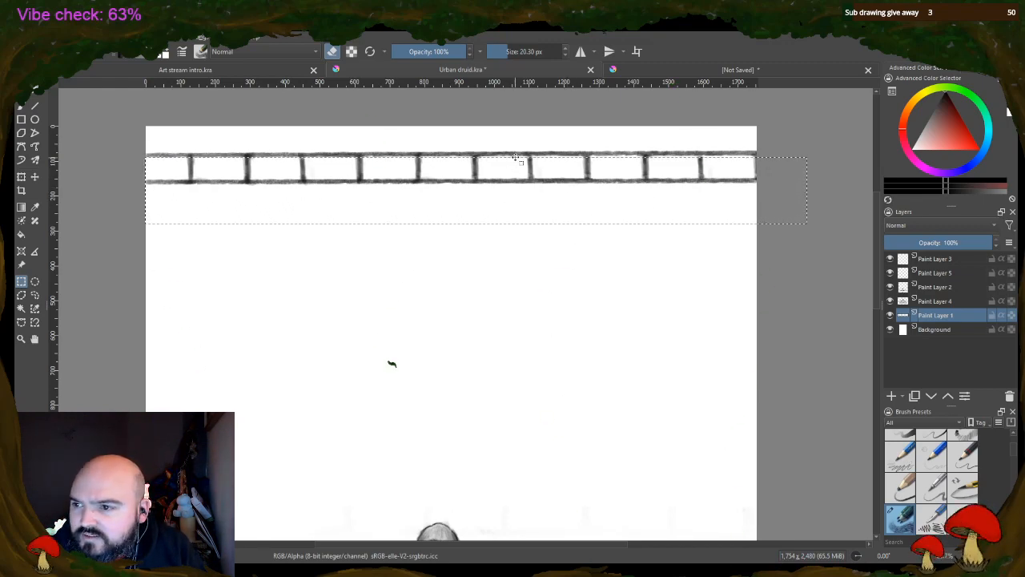
left_click(474, 164)
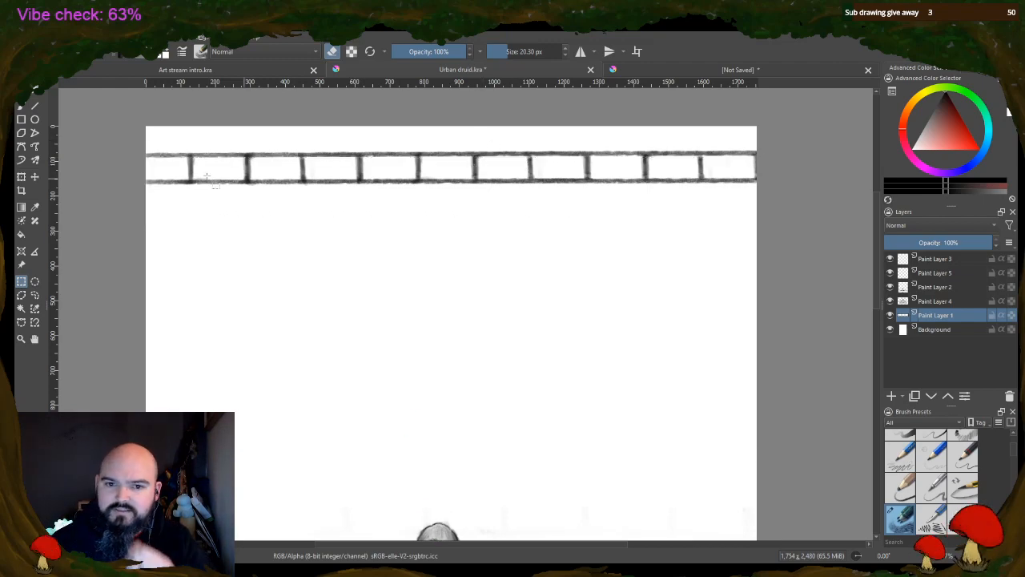
left_click_drag(147, 135, 821, 213)
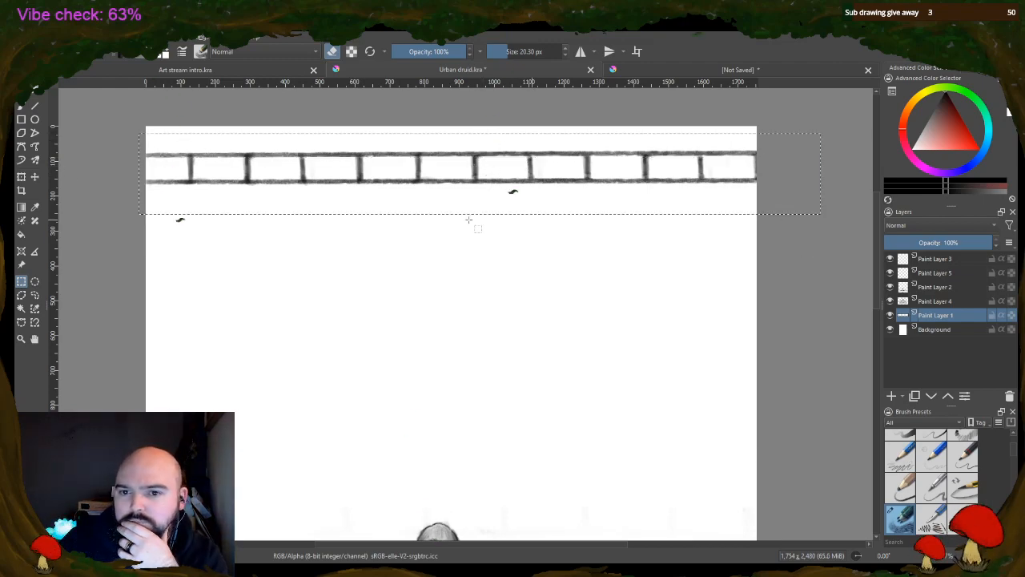
left_click(21, 177)
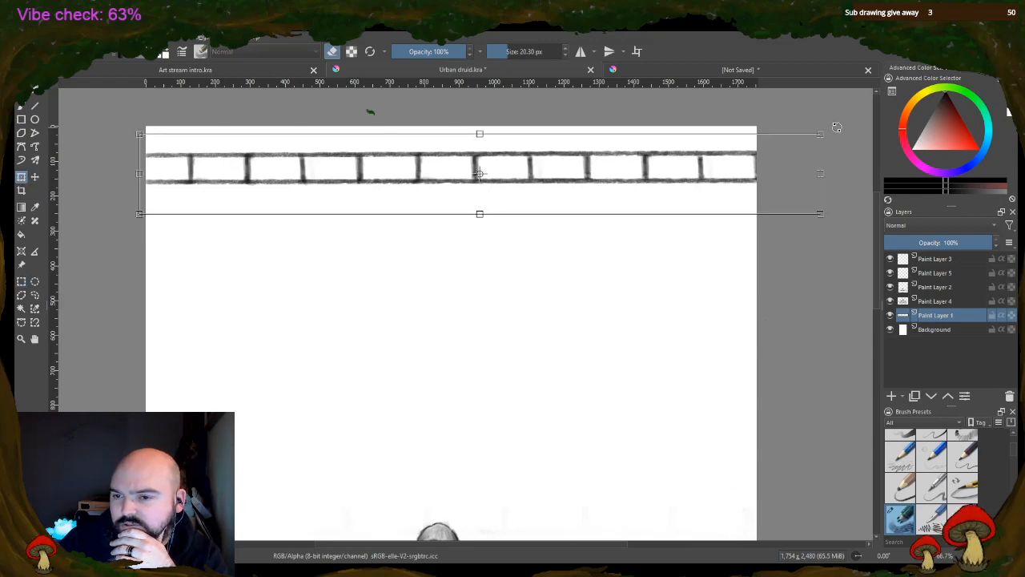
key("Return")
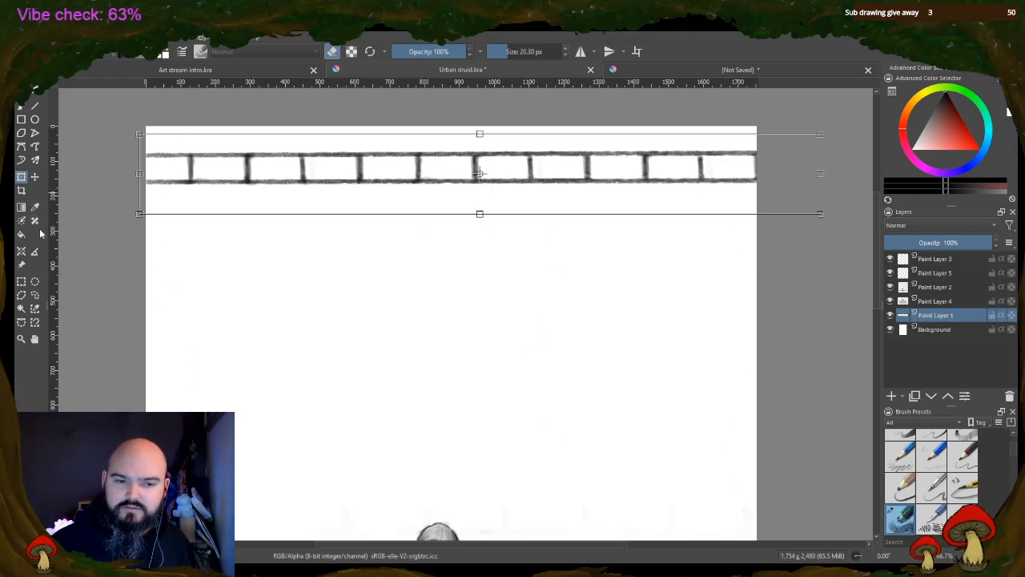
Copy the full brick row without its upper horizontal line, then clear the selection
left_click(21, 281)
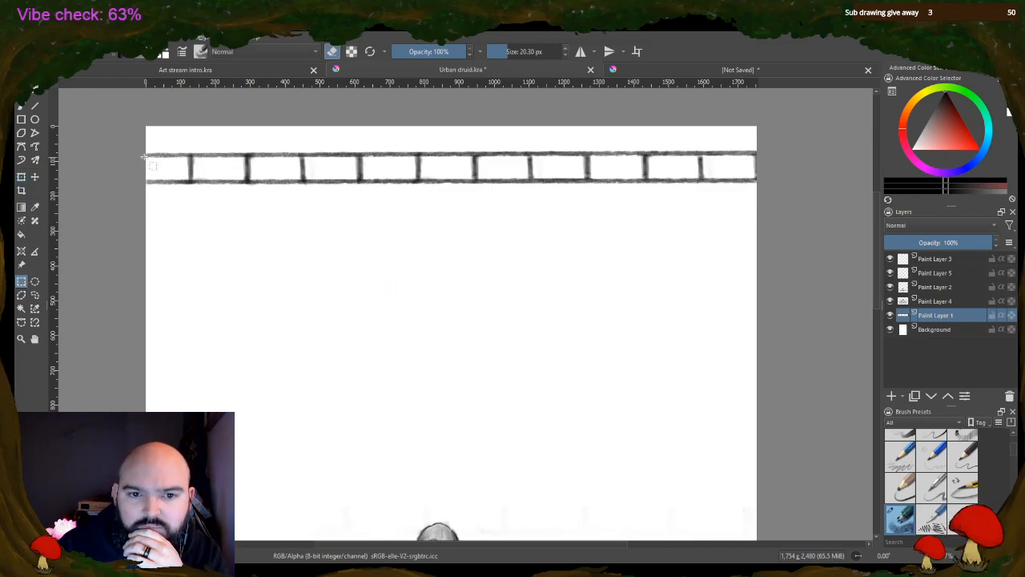
left_click_drag(143, 157, 810, 187)
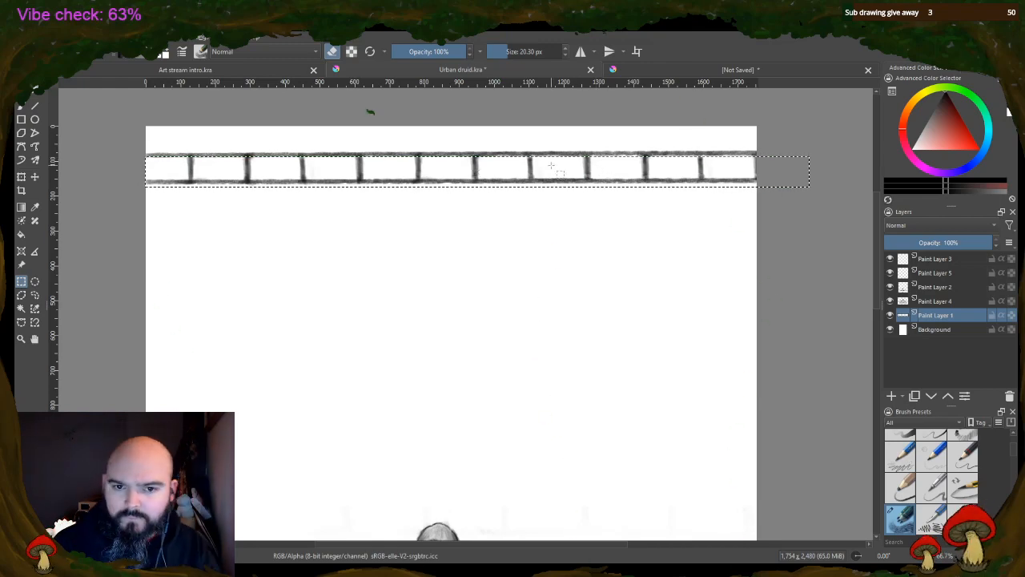
left_click(561, 227)
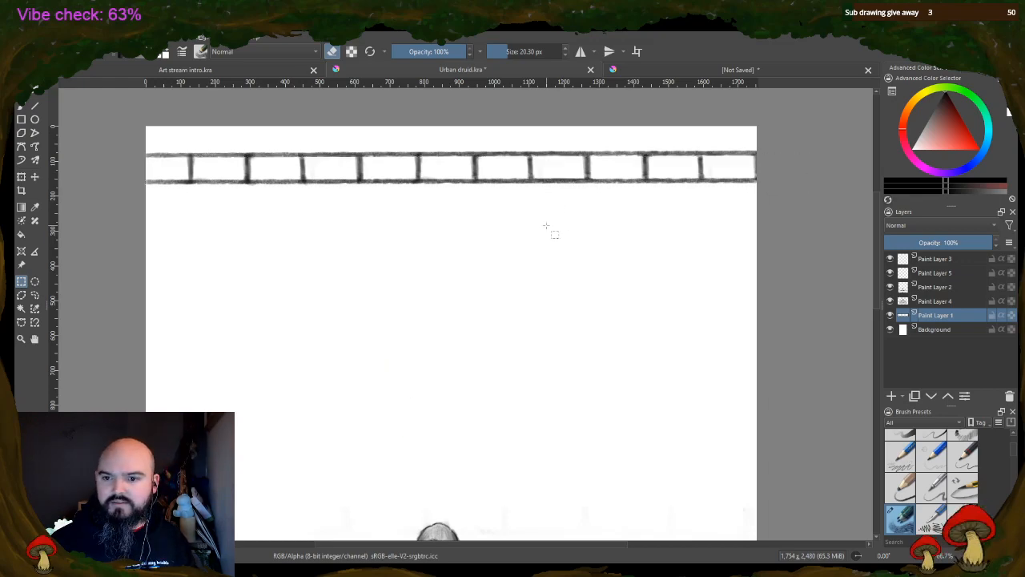
Paste the copied row as a new layer and place it directly under the first row, shifted left by about half a brick
key("ctrl+v")
left_click(35, 177)
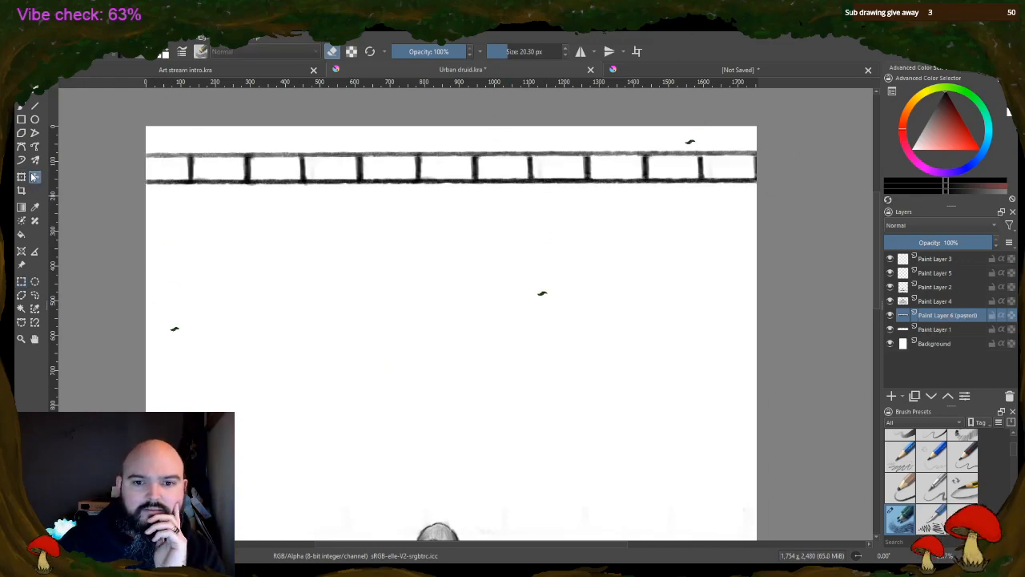
left_click_drag(245, 184, 222, 208)
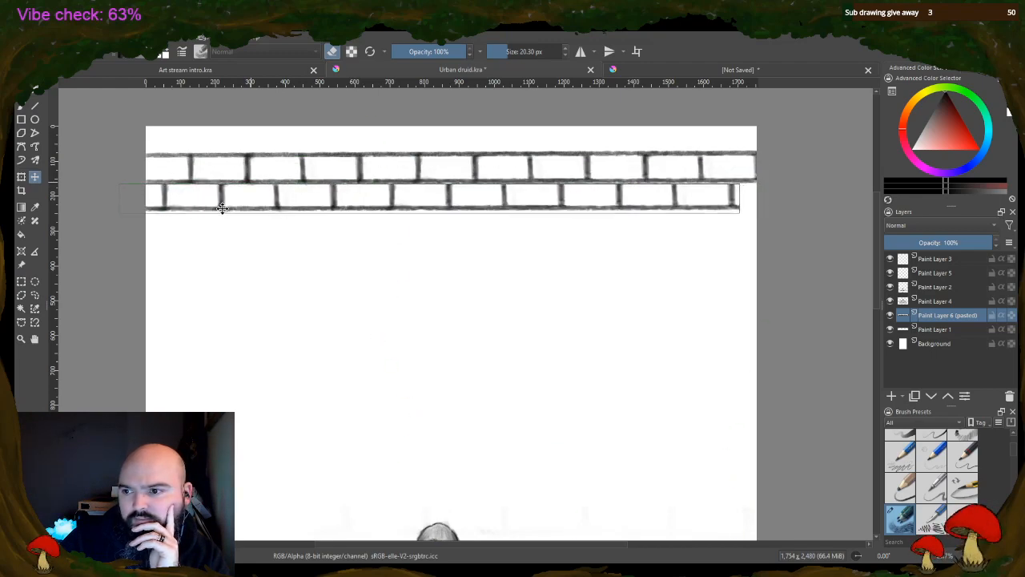
left_click_drag(222, 208, 223, 208)
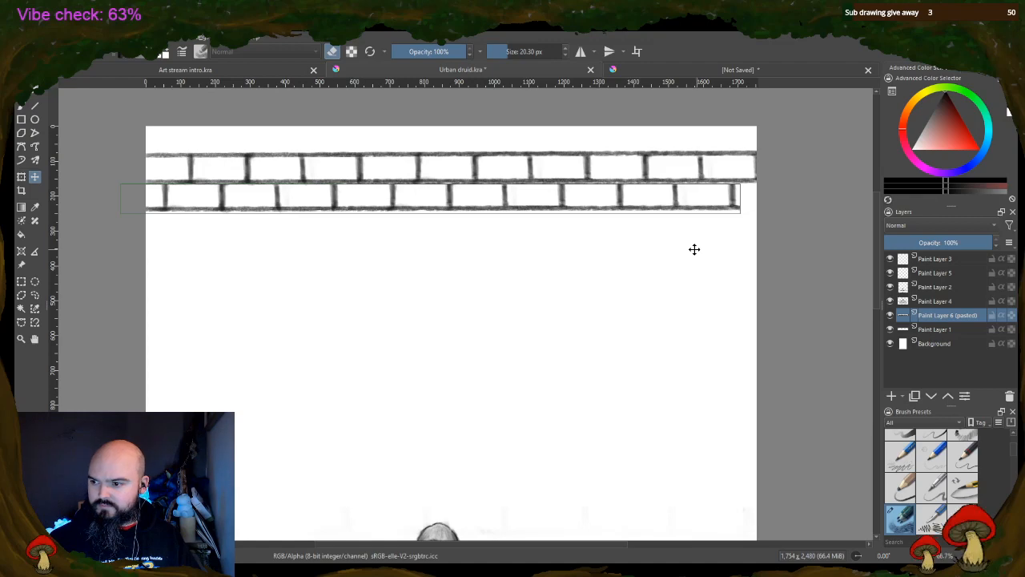
key("Return")
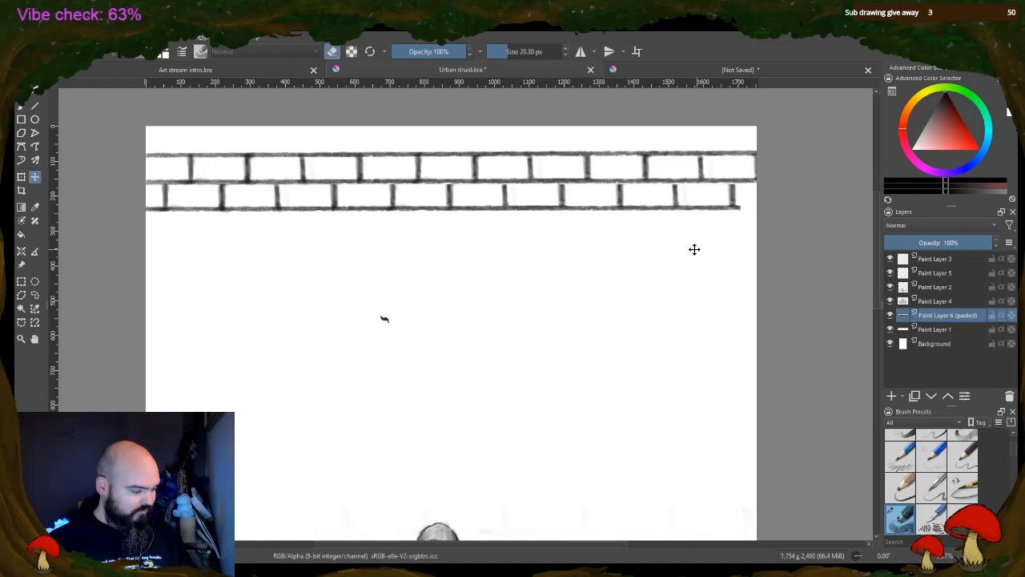
Paste the copied row twice more as the third and fourth rows, aligning their joints with the first and second rows respectively
key("ctrl+v")
mouse_move(424, 183)
left_mouse_down()
mouse_move(455, 241)
mouse_move(426, 234)
left_mouse_up()
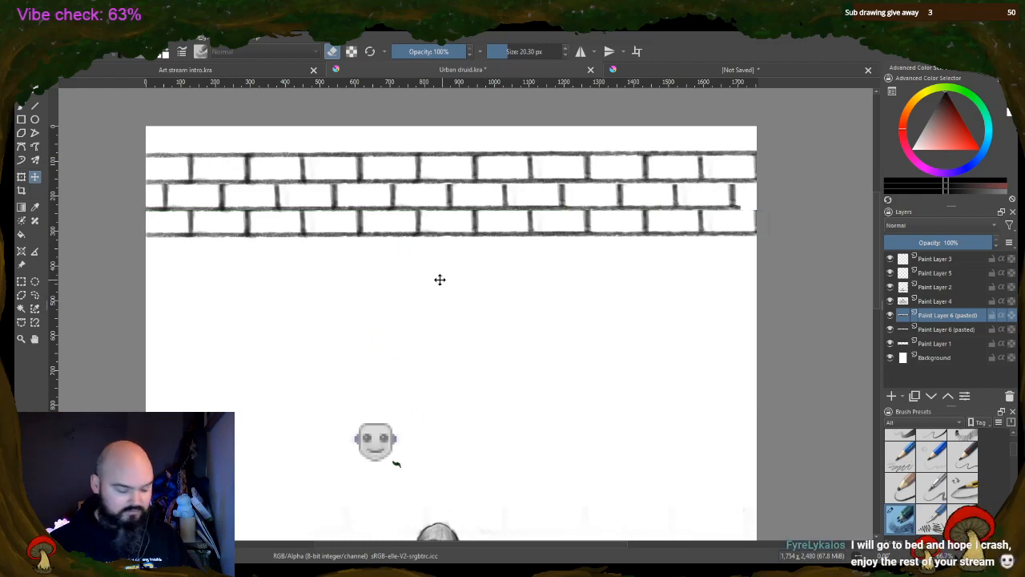
key("ctrl+v")
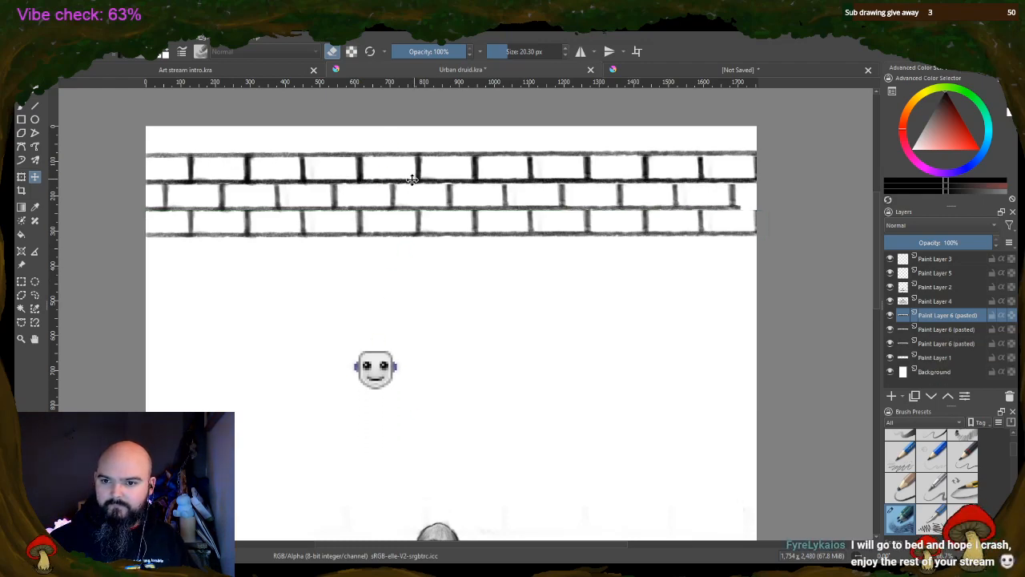
left_click_drag(412, 184, 386, 261)
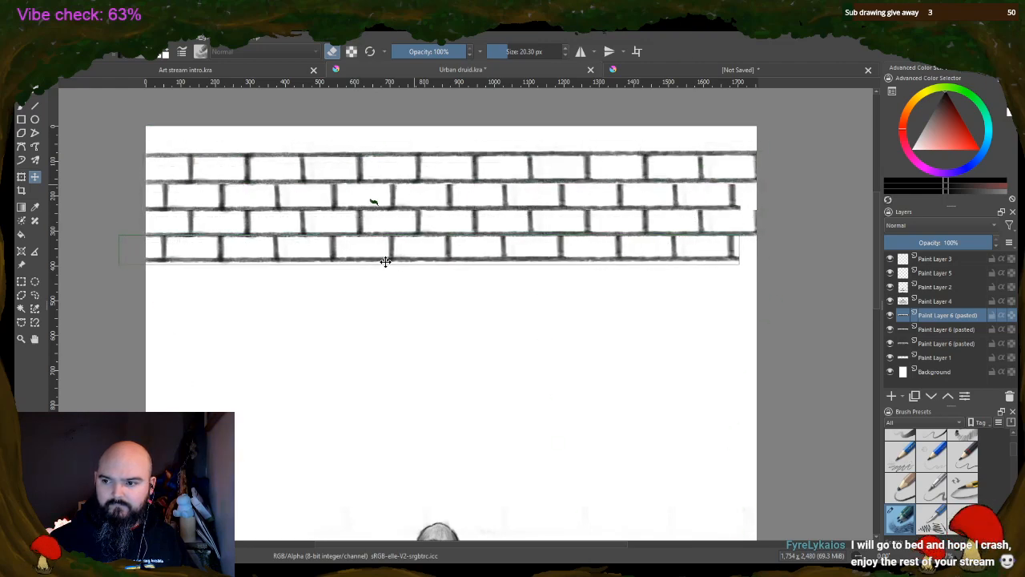
left_click_drag(392, 256, 393, 258)
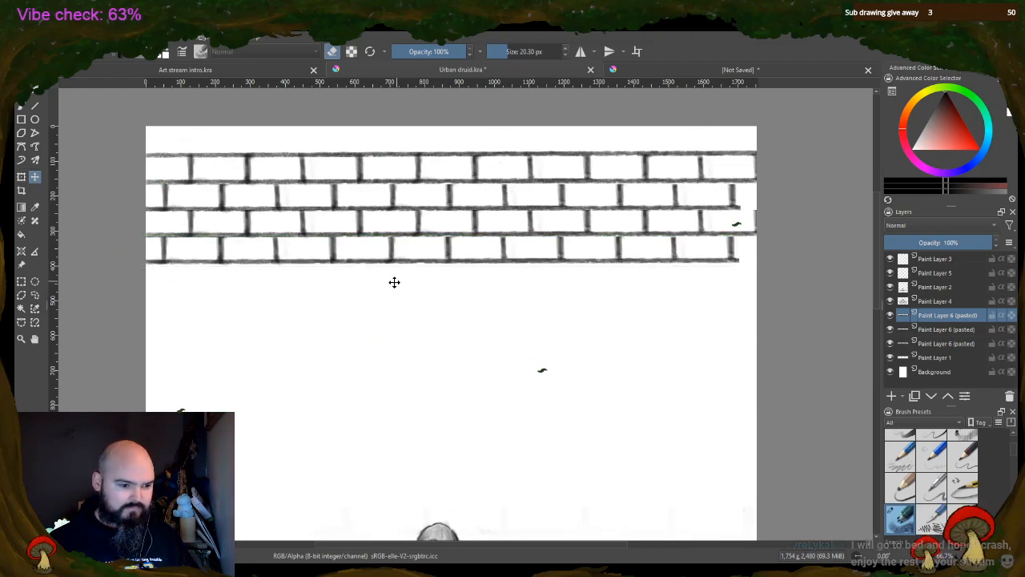
left_click(410, 301)
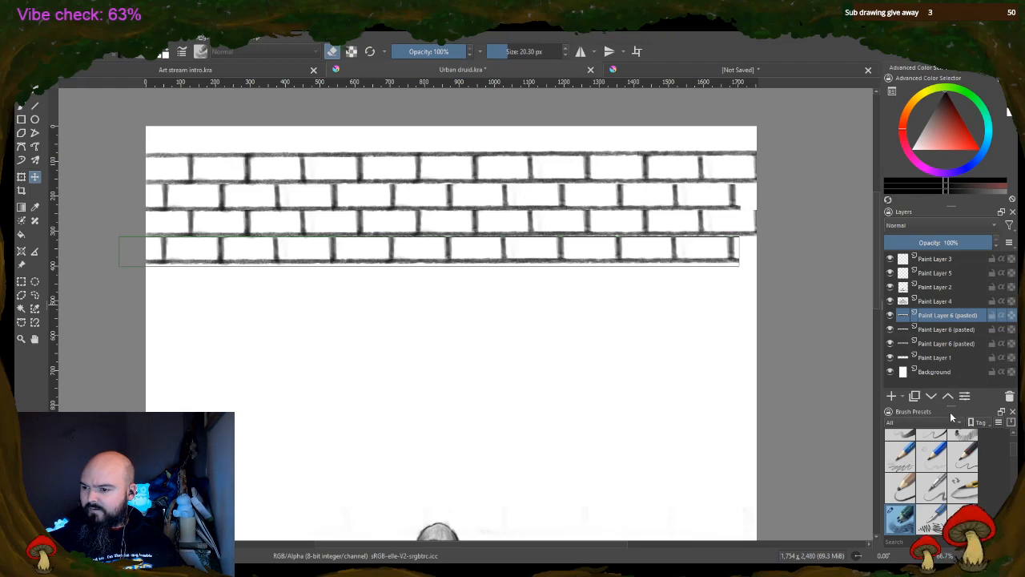
Merge the three pasted row layers down into Paint Layer 1
key("ctrl+e")
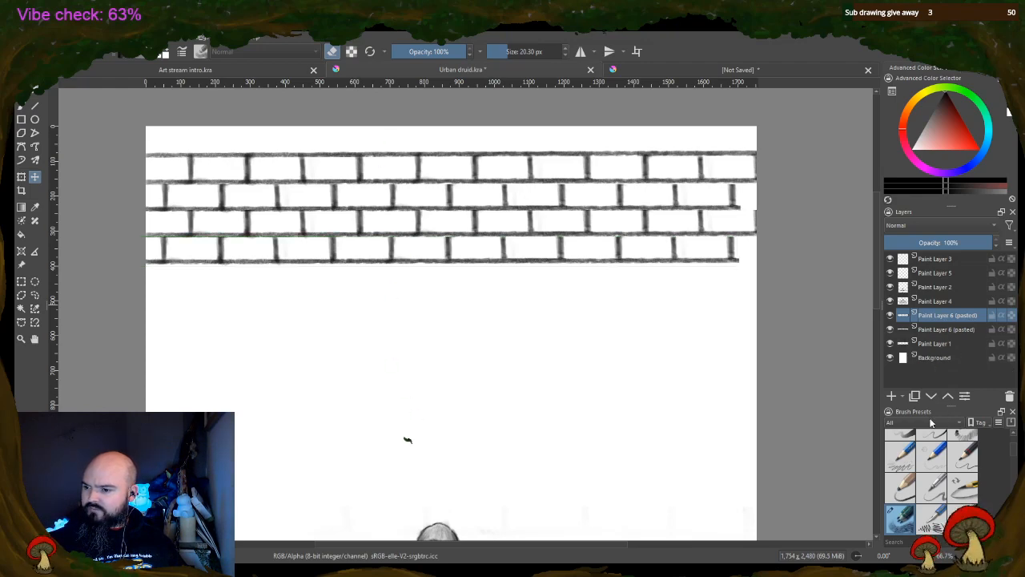
key("ctrl+e")
key("ctrl+e")
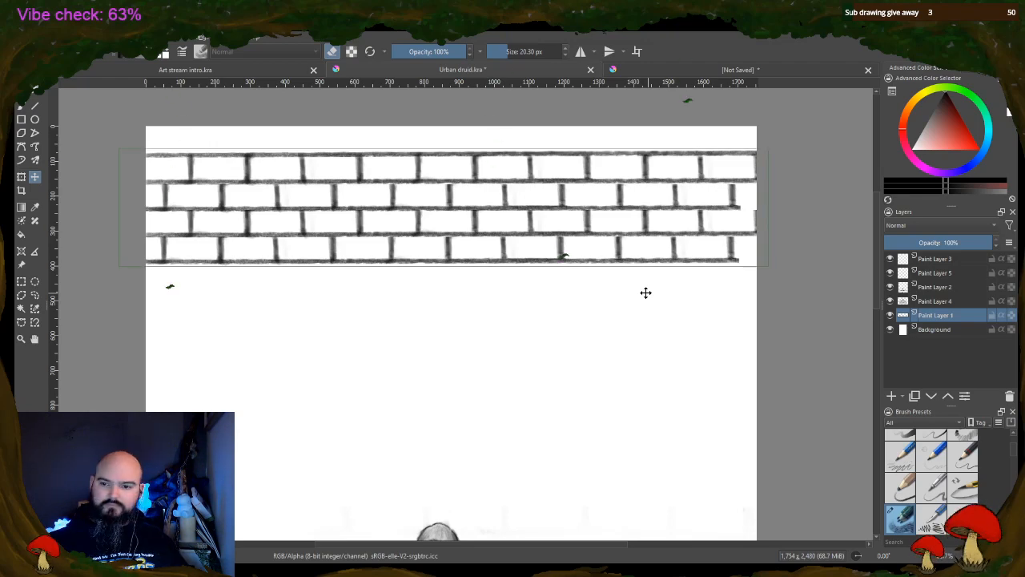
Paste a fifth brick row under the fourth, aligned with the first row's joints, and merge it into Paint Layer 1
key("ctrl+v")
left_click_drag(481, 181, 480, 286)
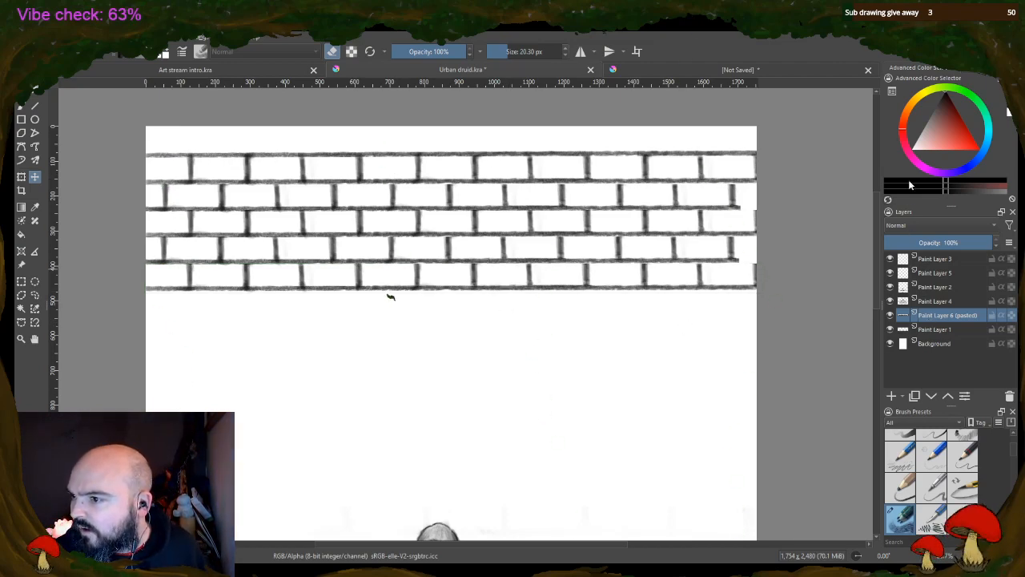
key("ctrl+e")
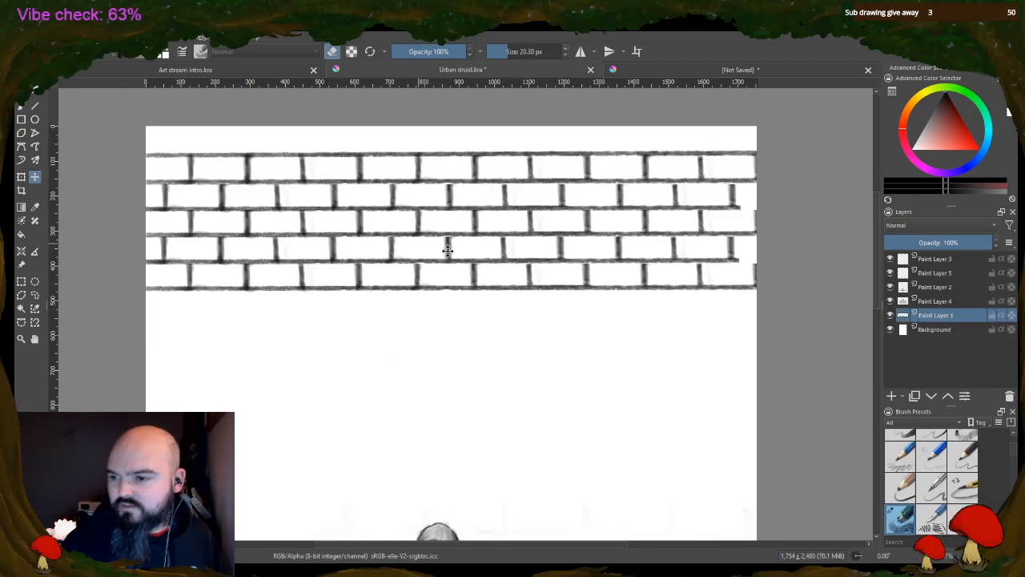
left_click_drag(386, 173, 388, 174)
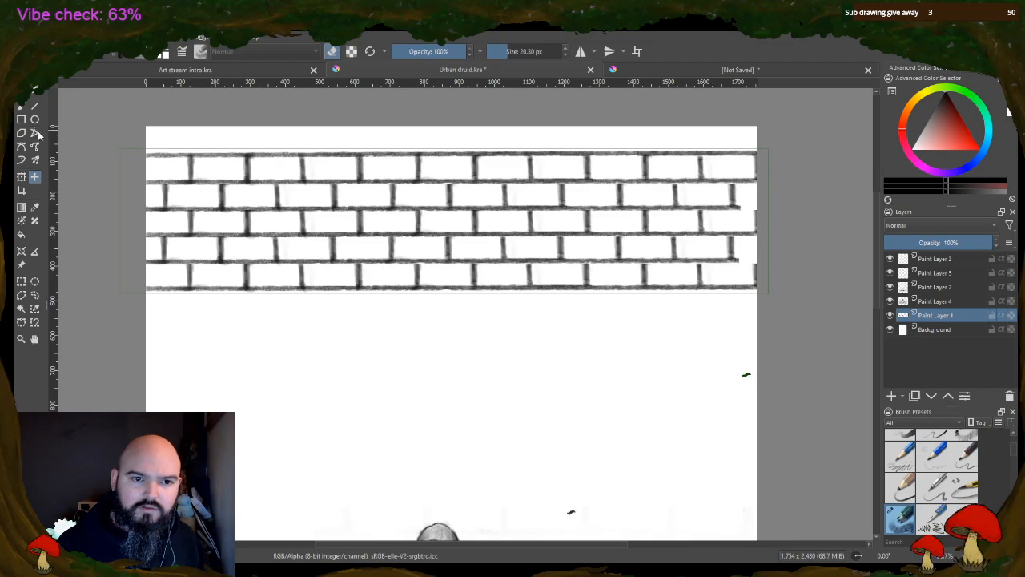
Turn off eraser mode and brush in the missing mortar lines where the second and fourth brick rows stop short of the canvas edge
left_click(21, 106)
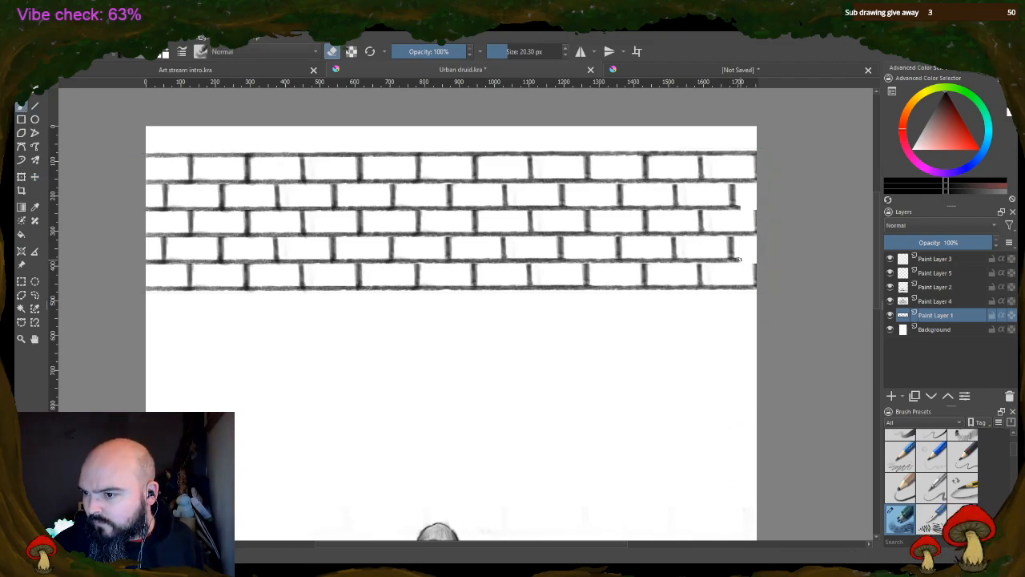
key("e")
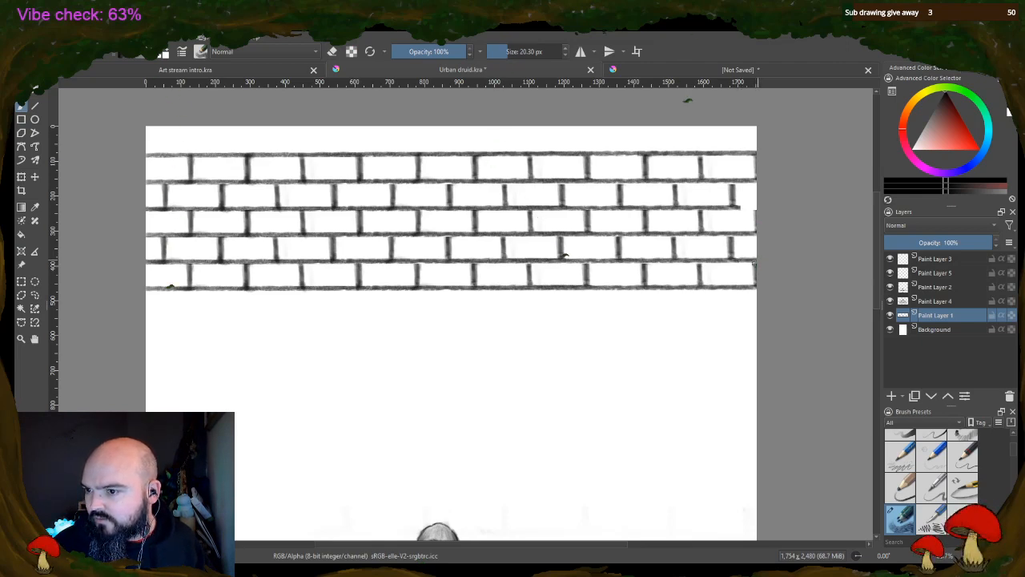
left_click_drag(704, 262, 701, 267)
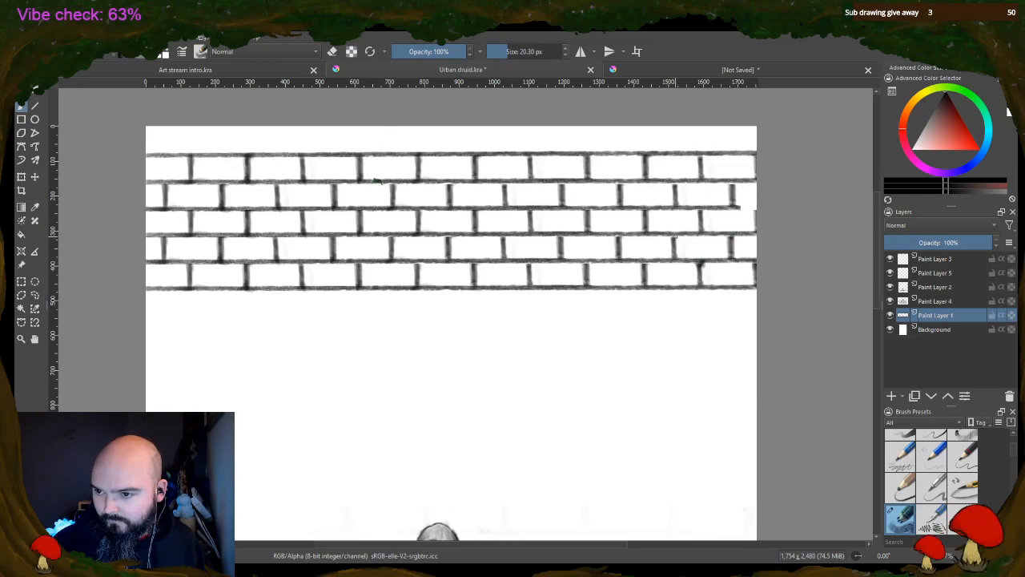
left_click_drag(740, 206, 756, 208)
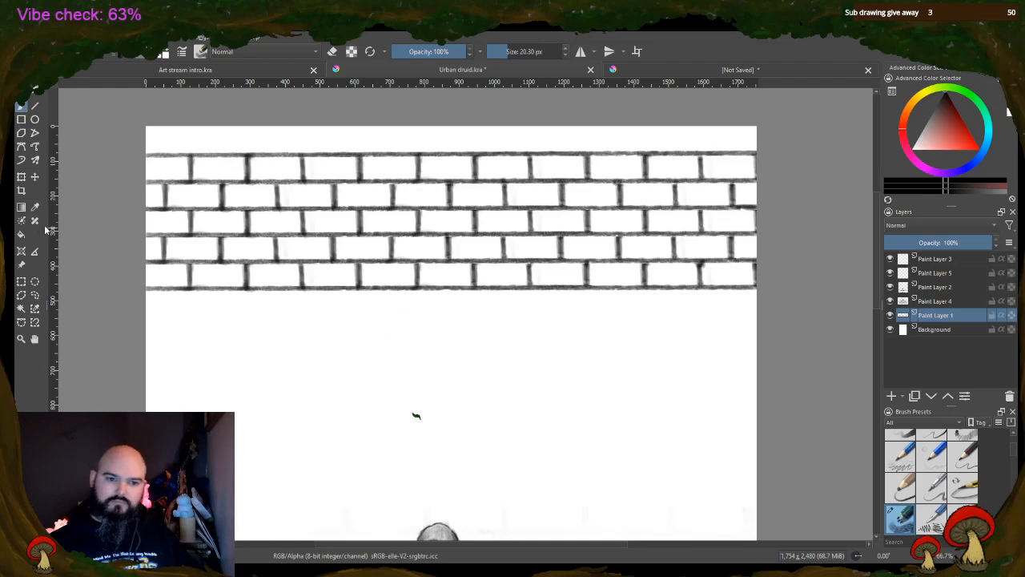
Copy all five brick rows to a new layer and place the block beneath the originals, leaving a gap one row high
left_click(21, 281)
left_click_drag(123, 142, 783, 361)
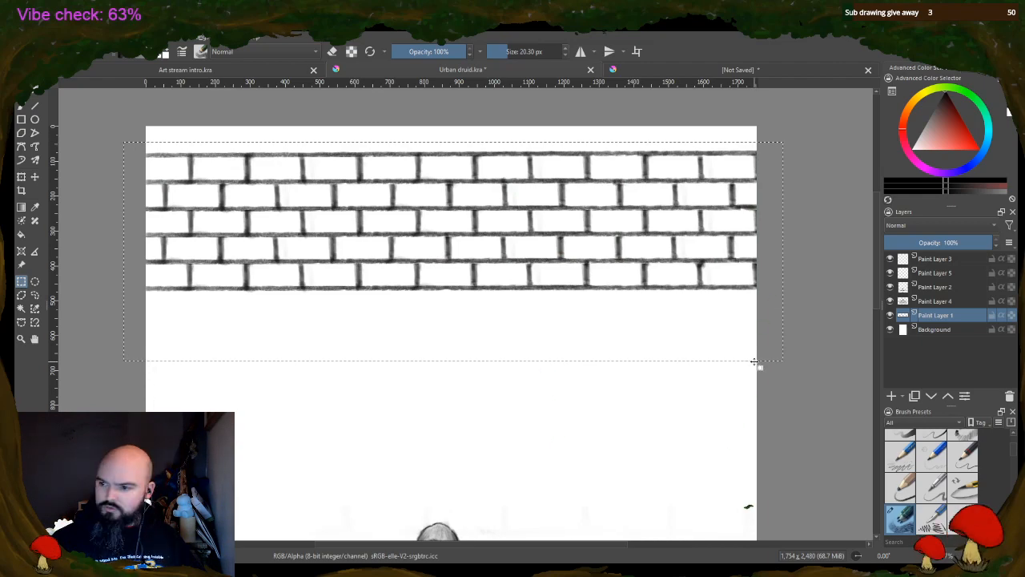
left_click(711, 411)
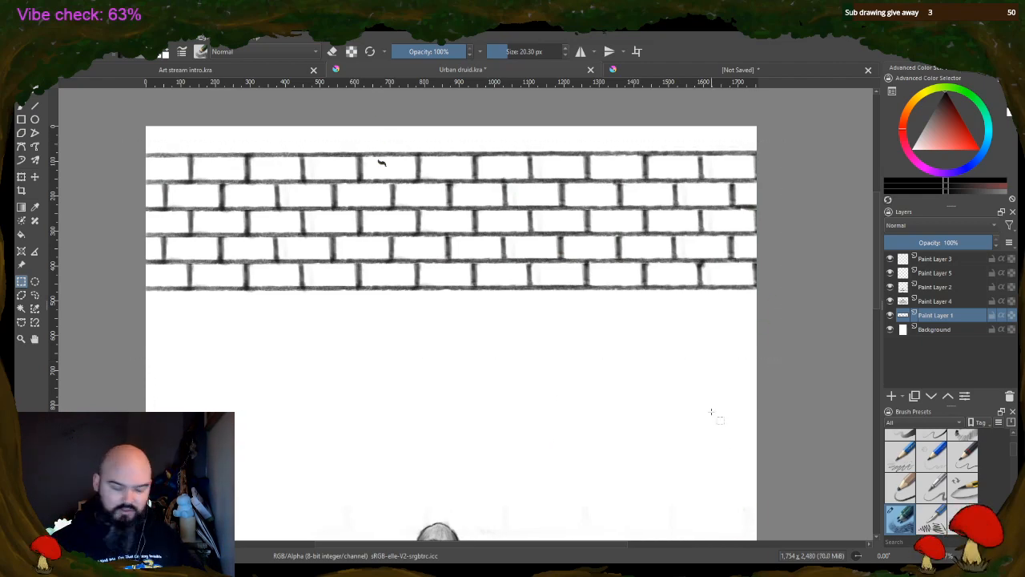
key("ctrl+v")
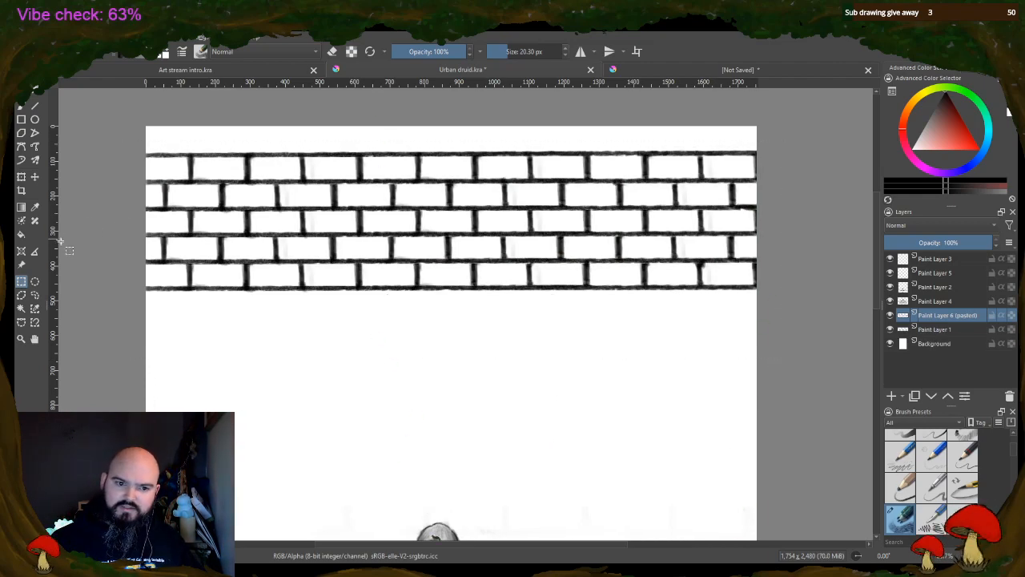
left_click(34, 176)
left_click_drag(417, 217, 414, 355)
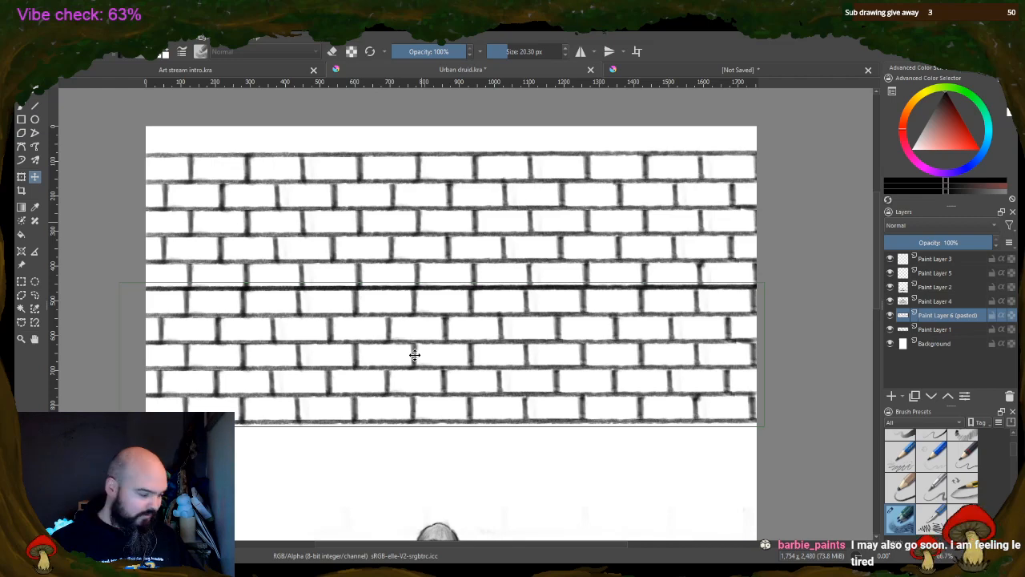
left_click_drag(414, 347, 418, 375)
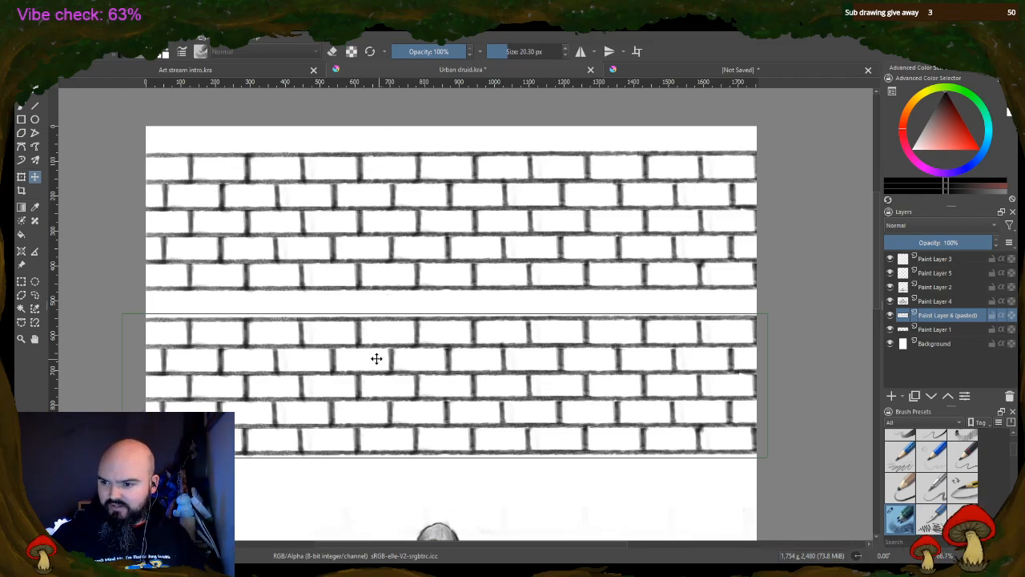
key("Return")
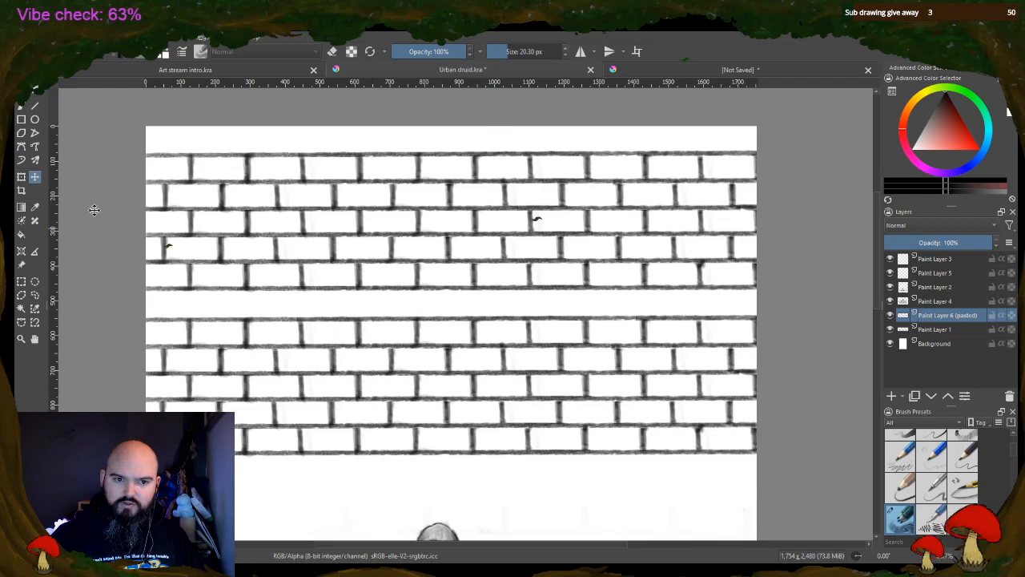
Copy only the vertical joints of the second row from Paint Layer 1 and place them as a new layer in the gap
left_click(20, 282)
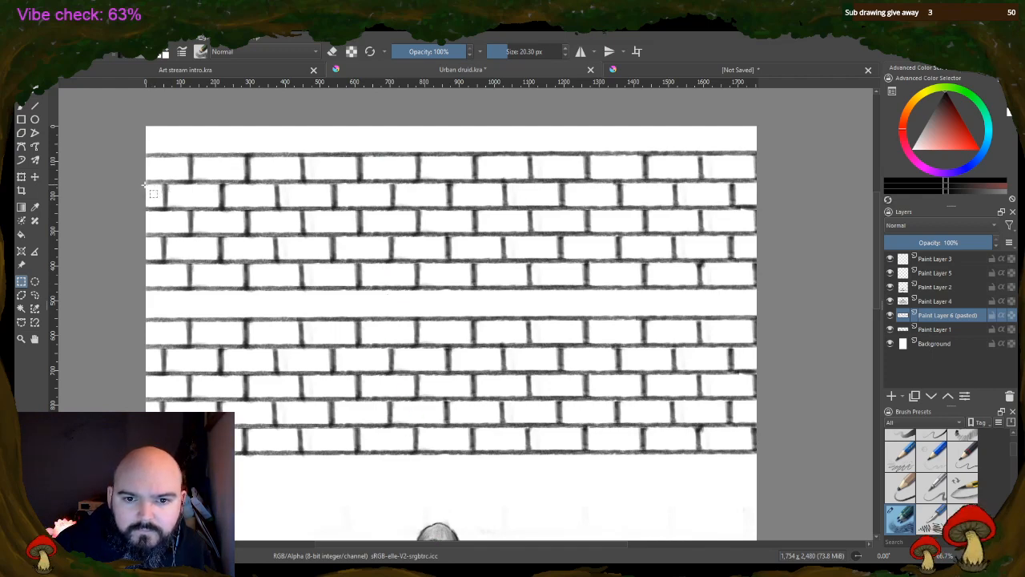
left_click_drag(145, 185, 844, 206)
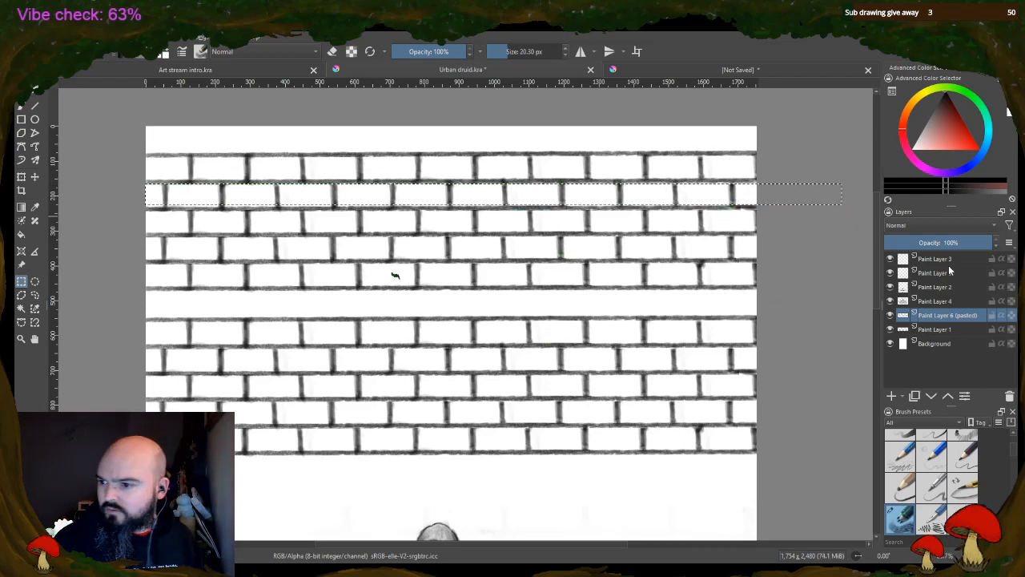
left_click(949, 330)
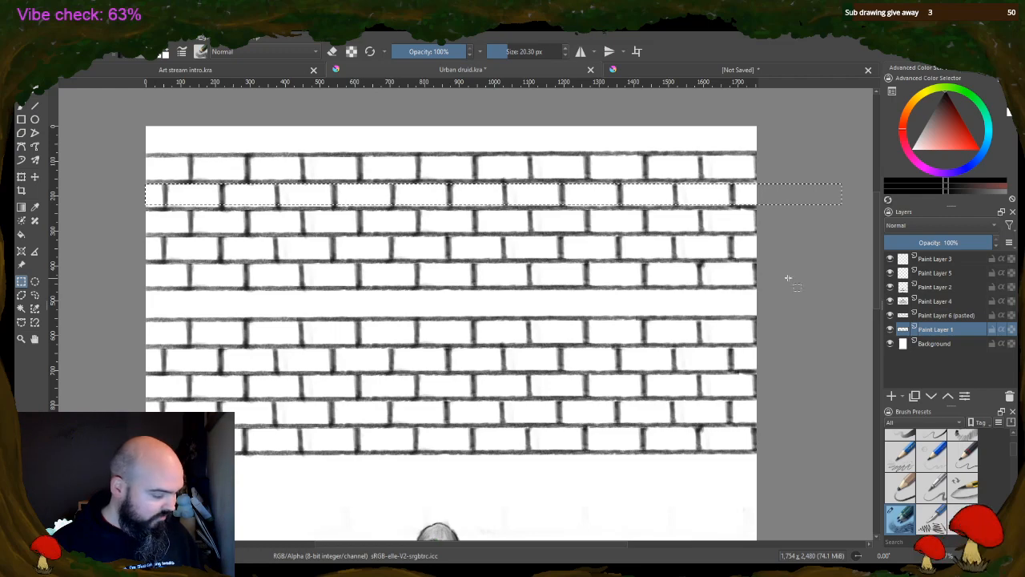
key("ctrl+c")
key("ctrl+v")
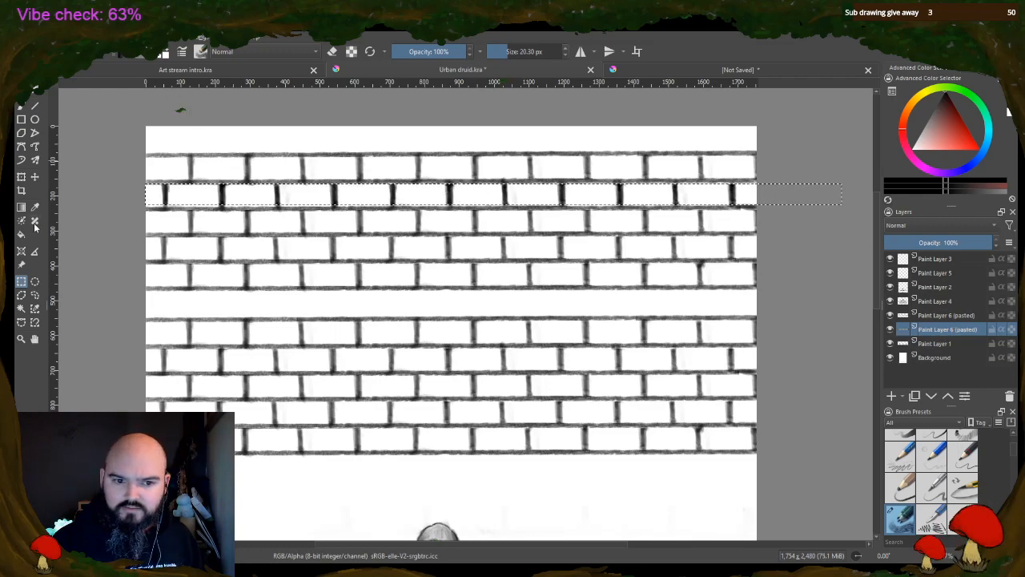
left_click(34, 177)
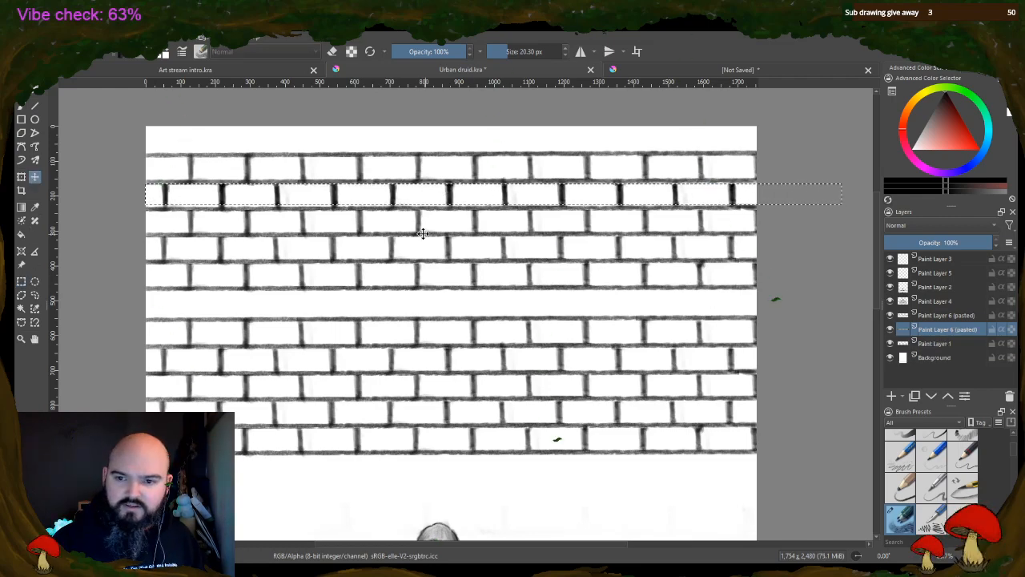
left_click_drag(404, 196, 406, 302)
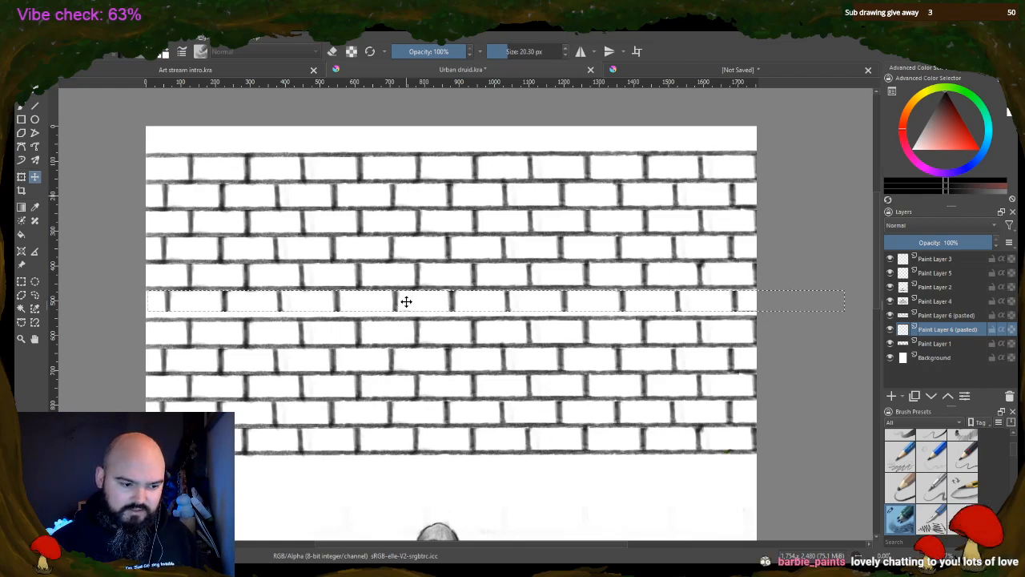
Move the lower five-row block up until it meets the pasted joints, and merge both pasted layers down into Paint Layer 1
left_click(936, 315)
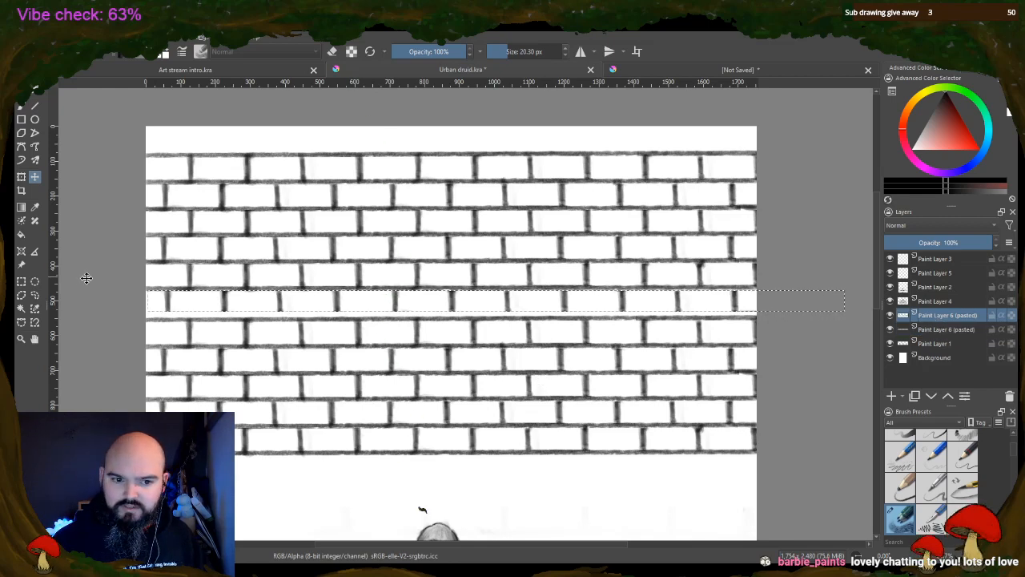
left_click(21, 281)
left_click(137, 323)
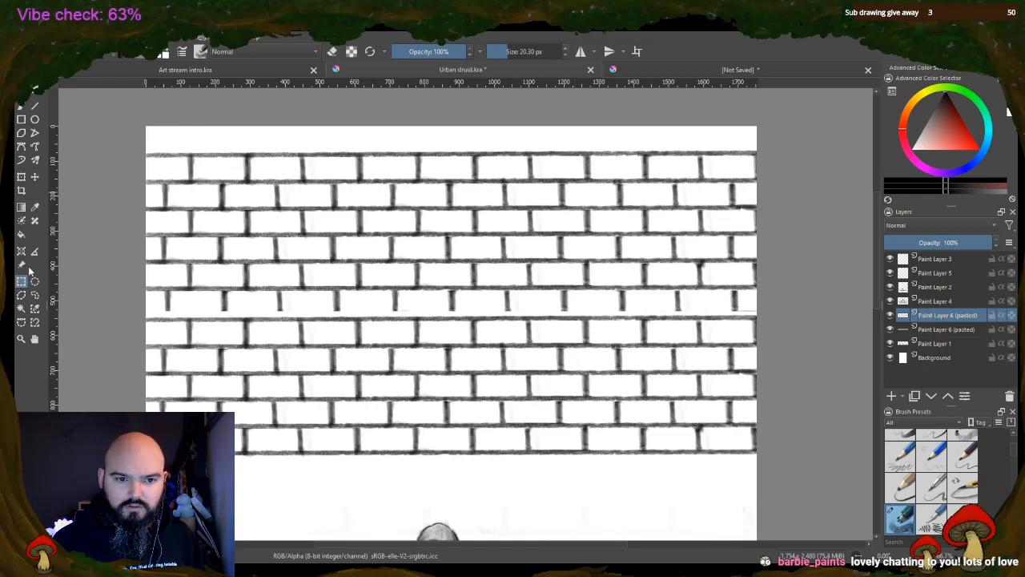
key("t")
left_click_drag(392, 412, 396, 406)
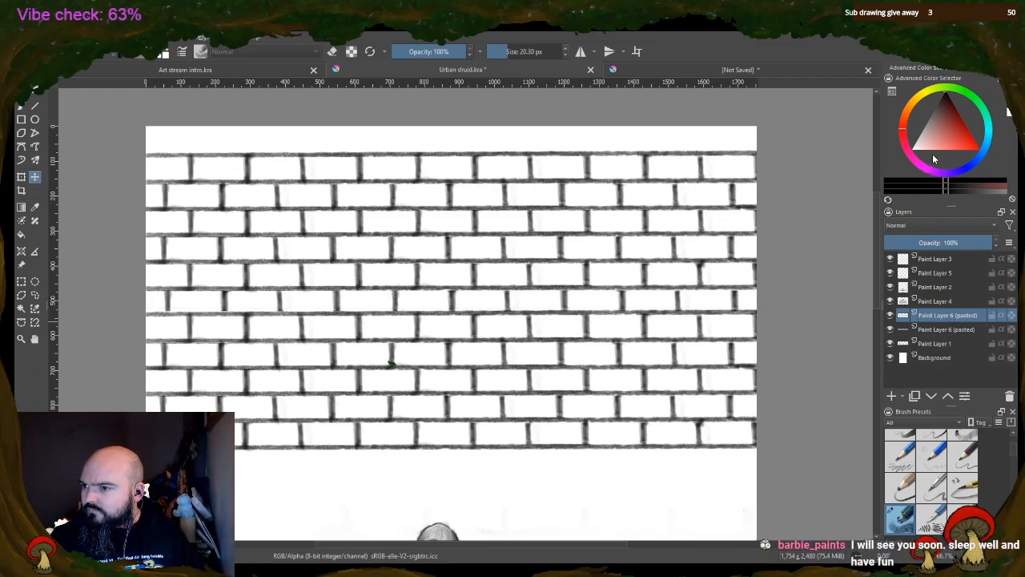
key("ctrl+e")
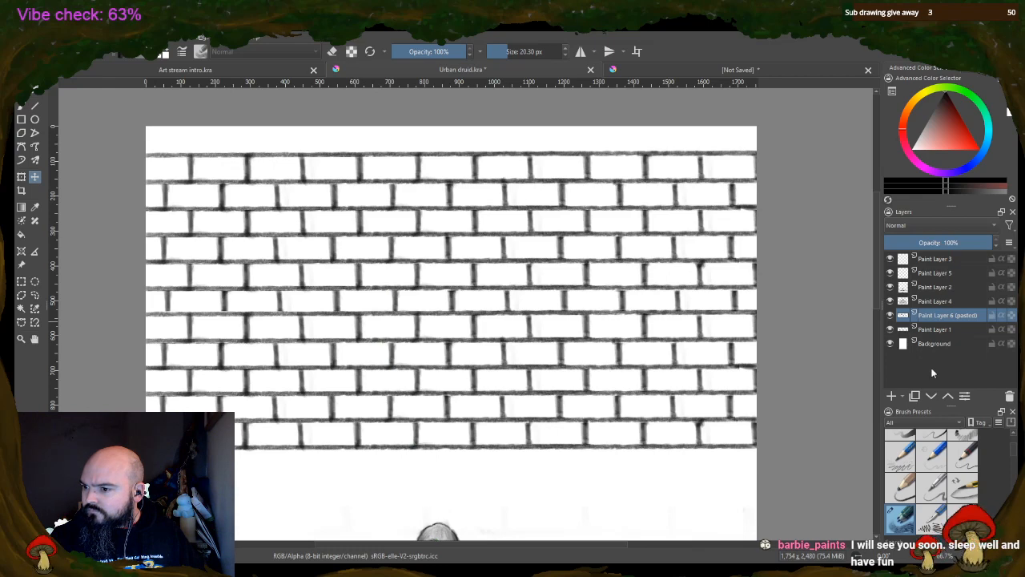
key("ctrl+e")
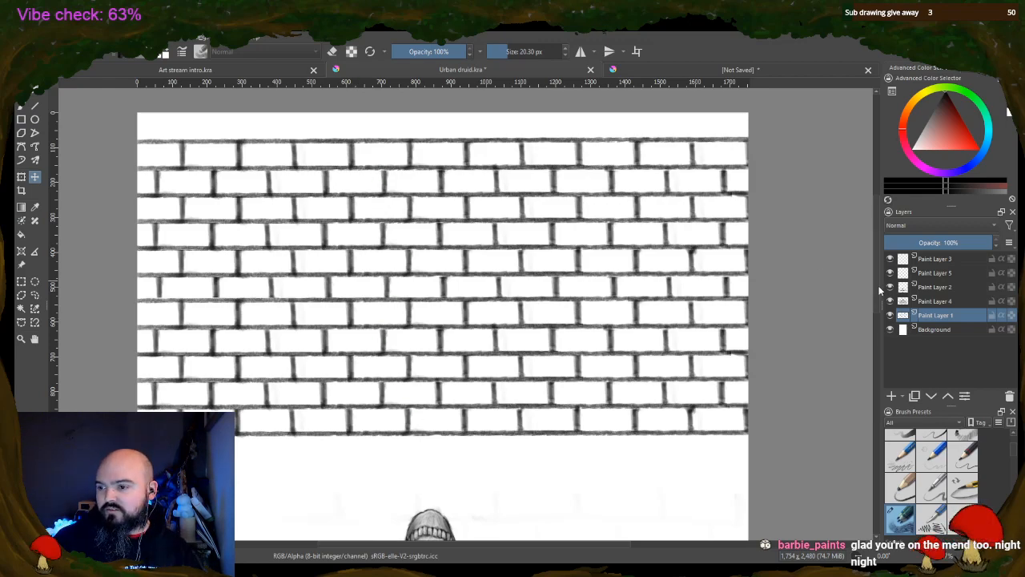
Copy the ten brick rows below the first row and paste them as a new layer
scroll(875, 300, "down", 2)
mouse_move(876, 299)
left_mouse_down()
mouse_move(879, 368)
mouse_move(878, 296)
left_mouse_up()
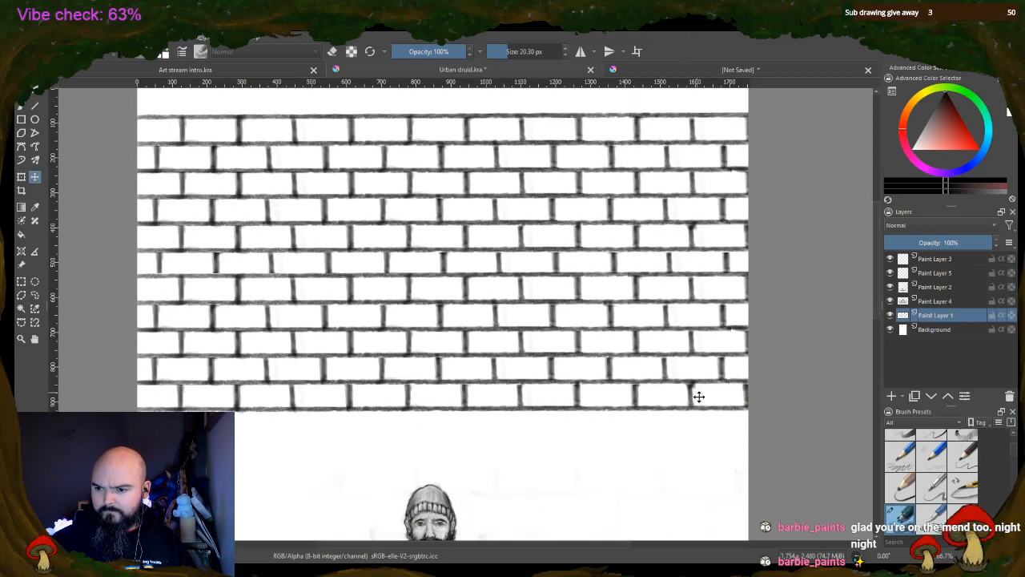
left_click(24, 281)
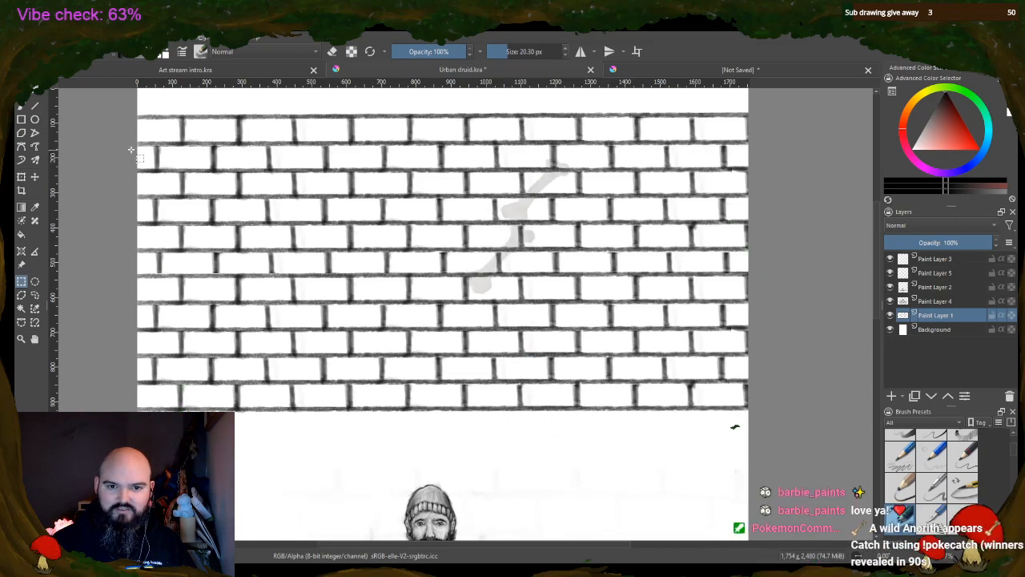
left_click_drag(131, 150, 827, 411)
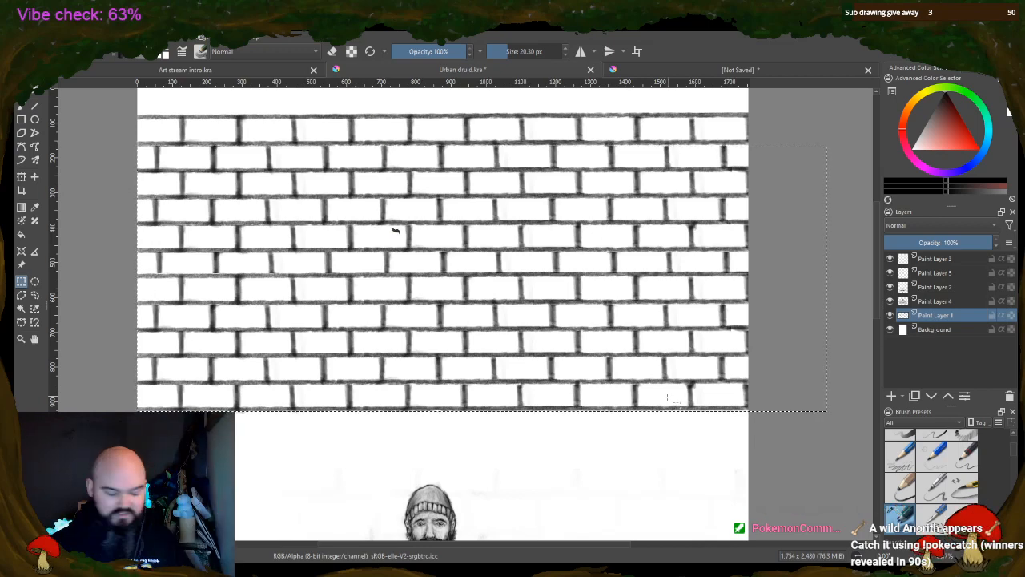
key("ctrl+c")
key("ctrl+v")
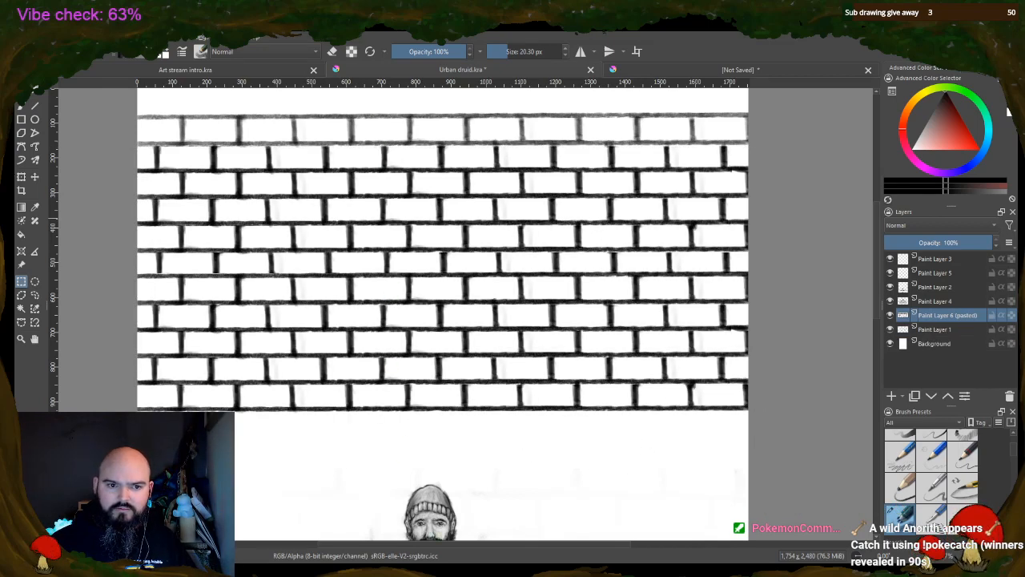
Place the pasted ten-row block directly under the existing wall, extending it behind the druid, and merge it into Paint Layer 1
left_click(34, 175)
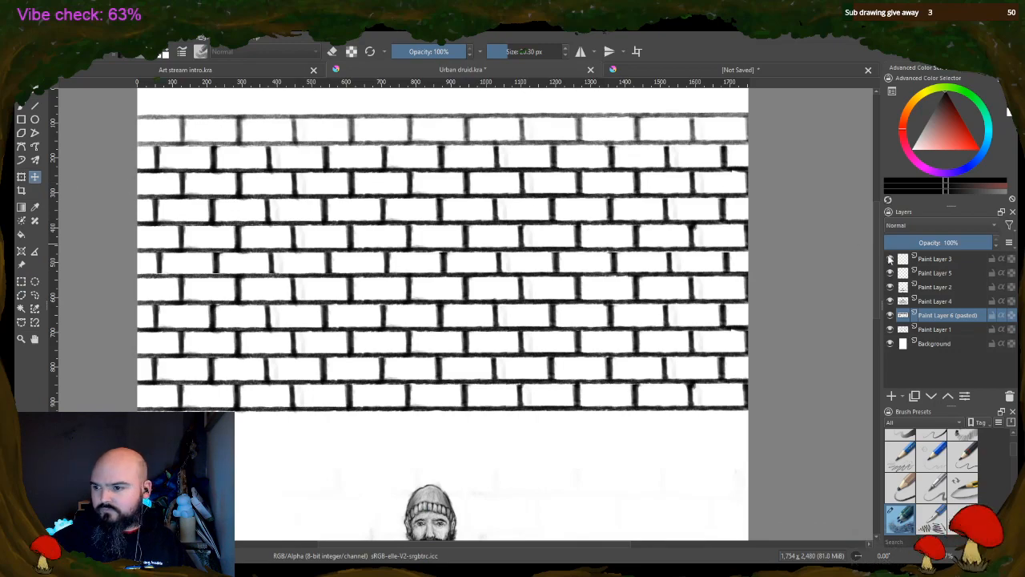
scroll(876, 302, "down", 4)
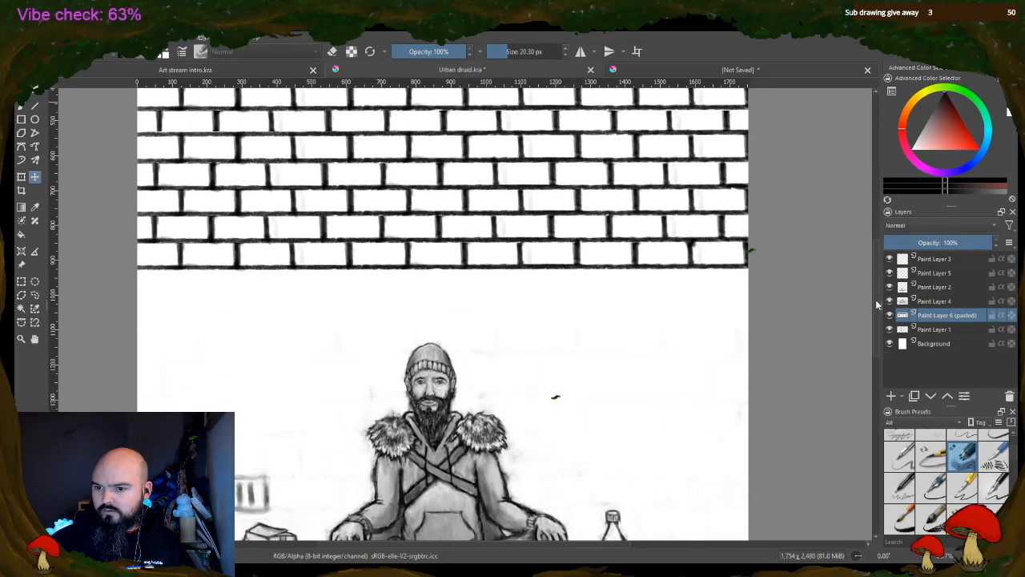
left_click_drag(436, 121, 437, 387)
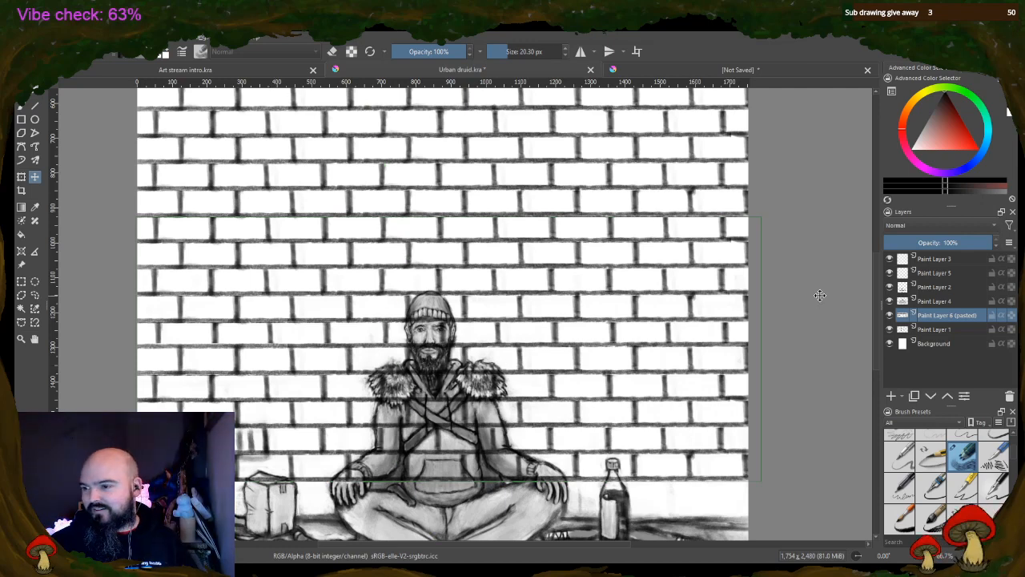
scroll(877, 360, "down", 1)
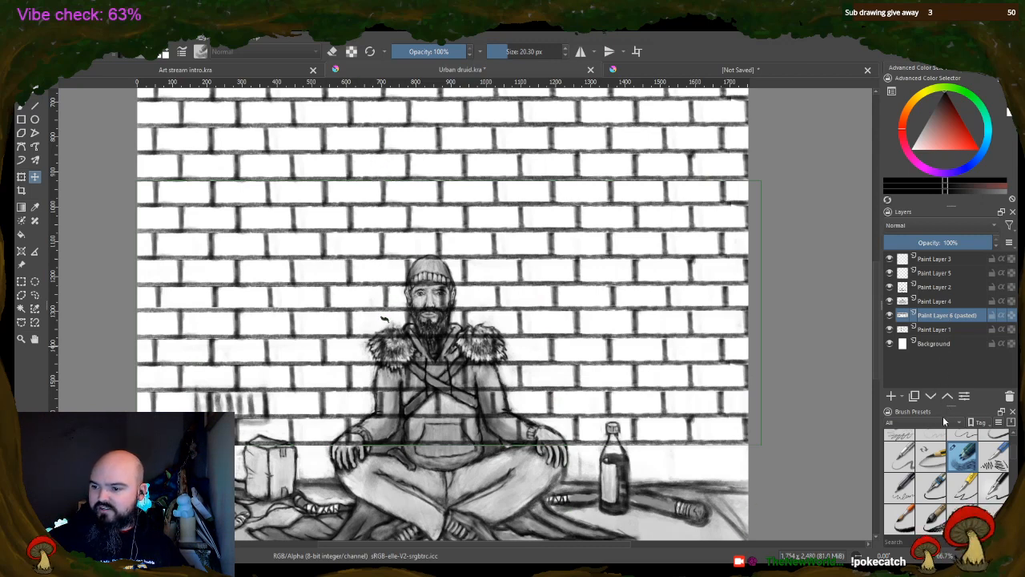
key("ctrl+e")
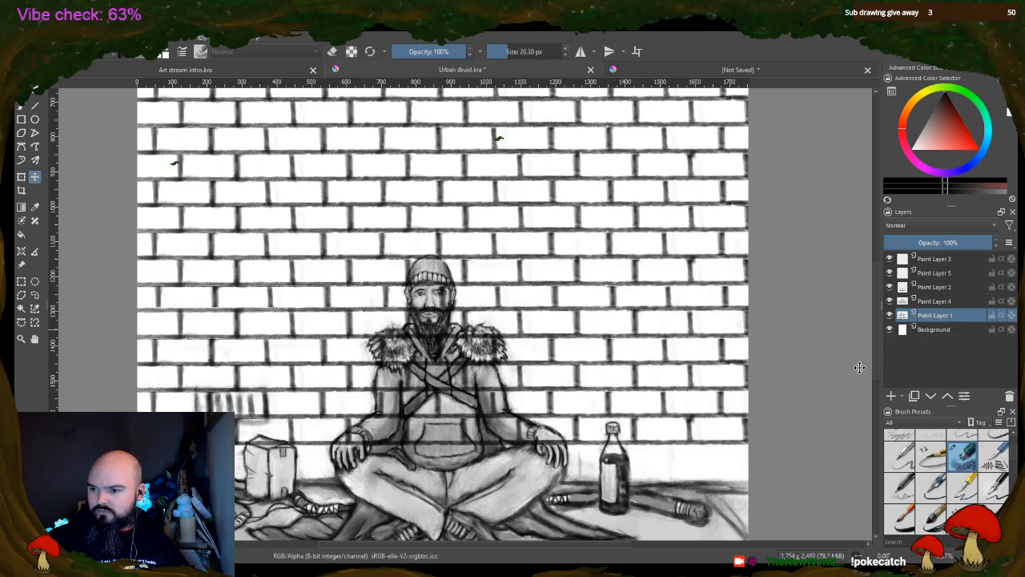
Copy the two lowest brick rows from Paint Layer 1 and paste them as a new layer
scroll(879, 364, "down", 3)
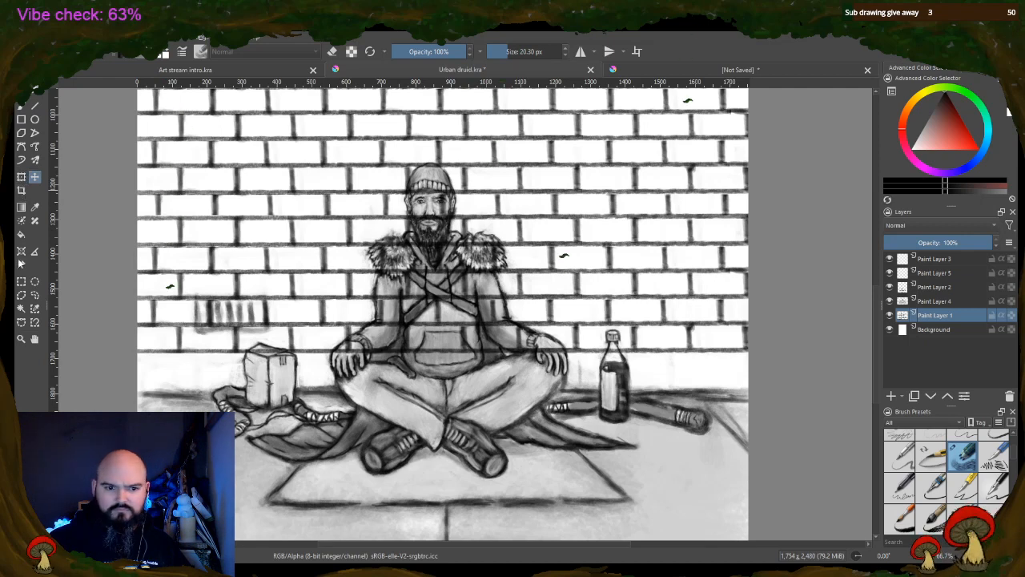
left_click(22, 285)
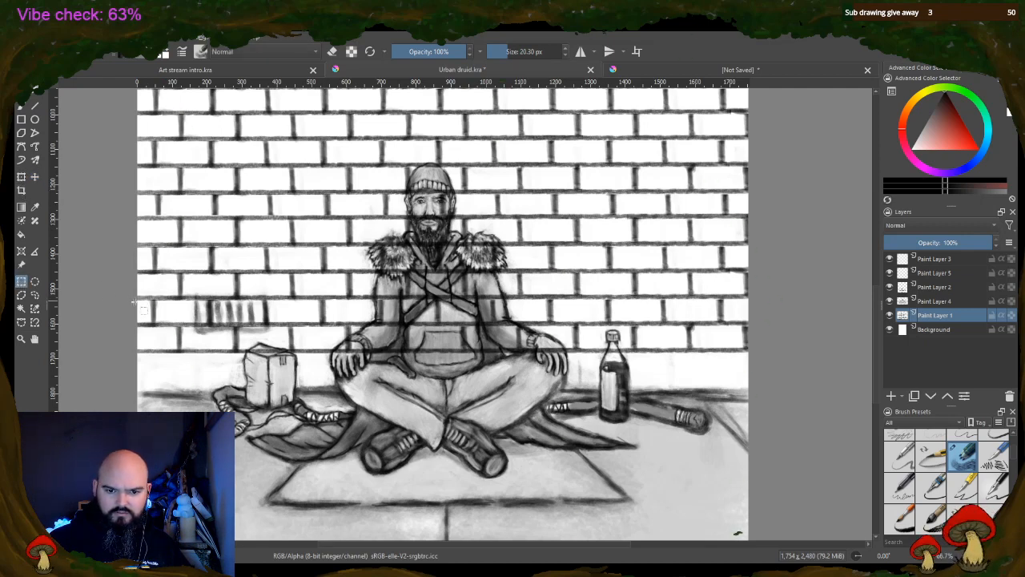
left_click_drag(135, 300, 768, 360)
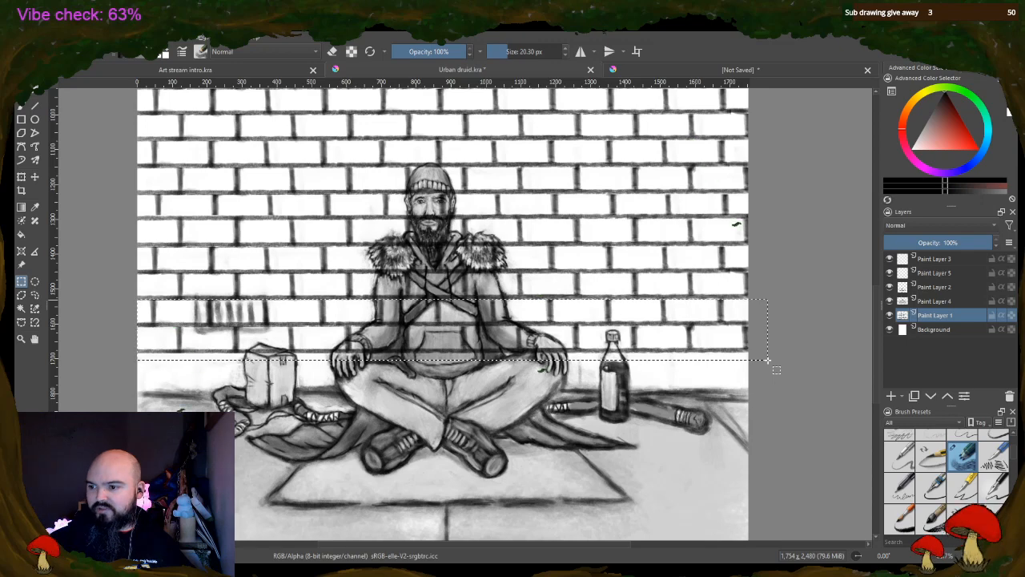
left_click(527, 190)
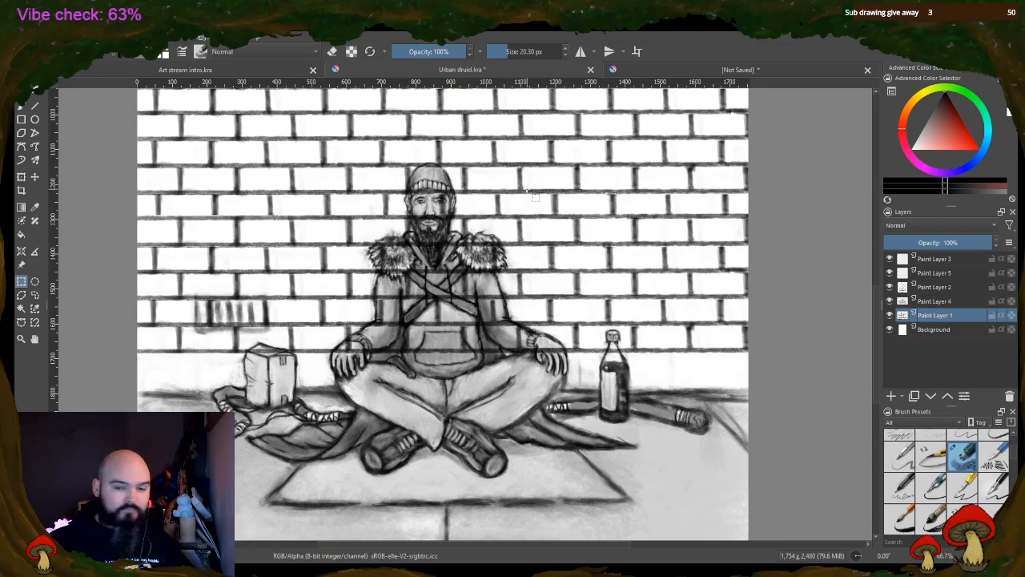
key("ctrl+v")
Move the pasted two-row strip directly below the wall down to the ground line, and merge it into Paint Layer 1
left_click(34, 176)
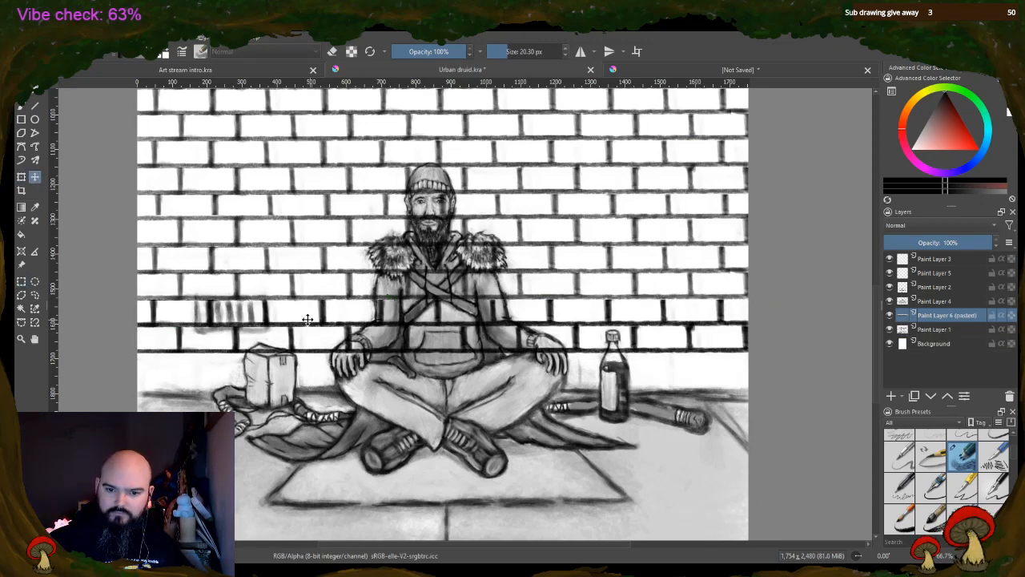
left_click_drag(307, 319, 306, 370)
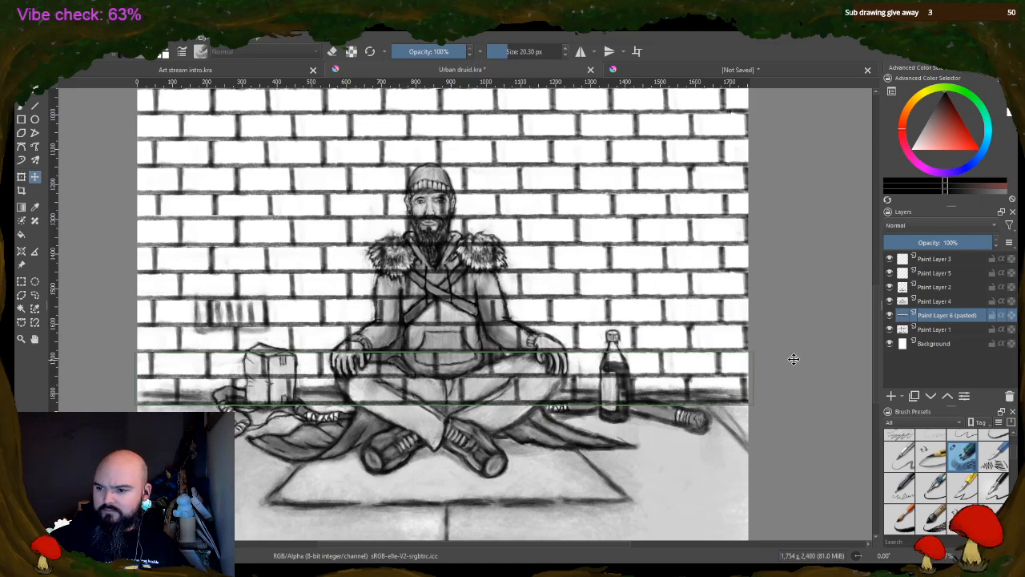
scroll(865, 293, "up", 10)
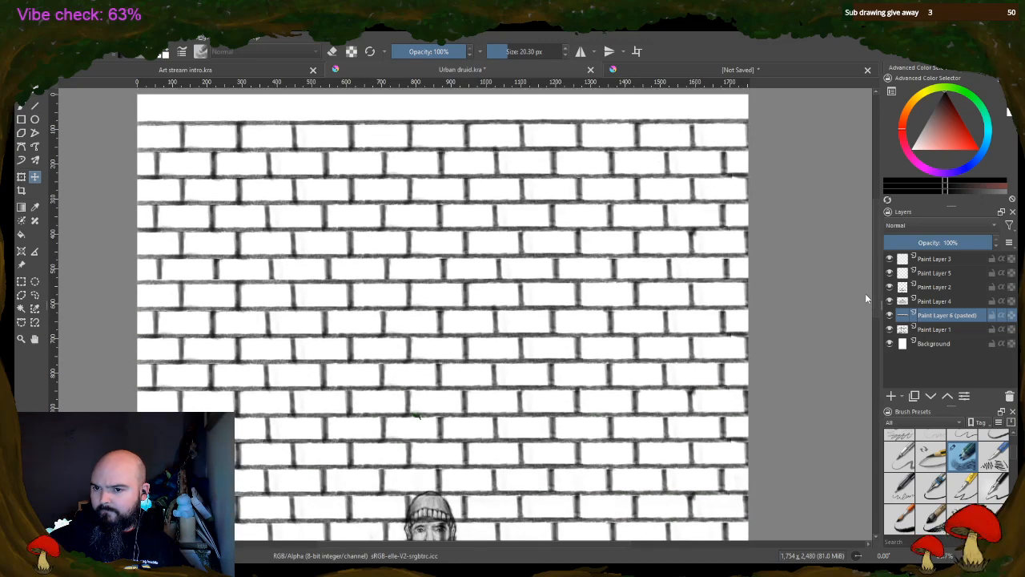
scroll(864, 261, "down", 1)
scroll(864, 314, "down", 10)
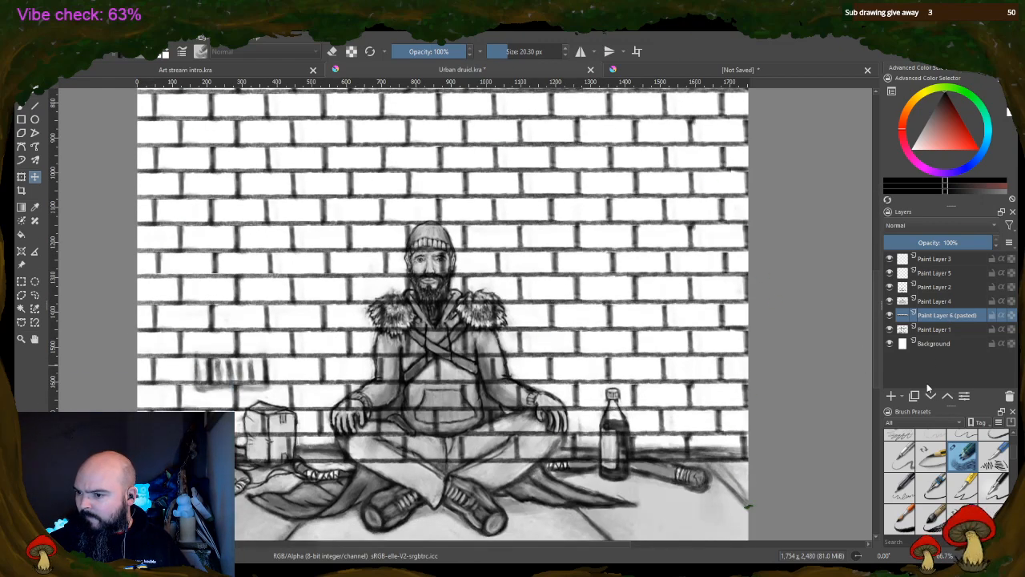
key("ctrl+e")
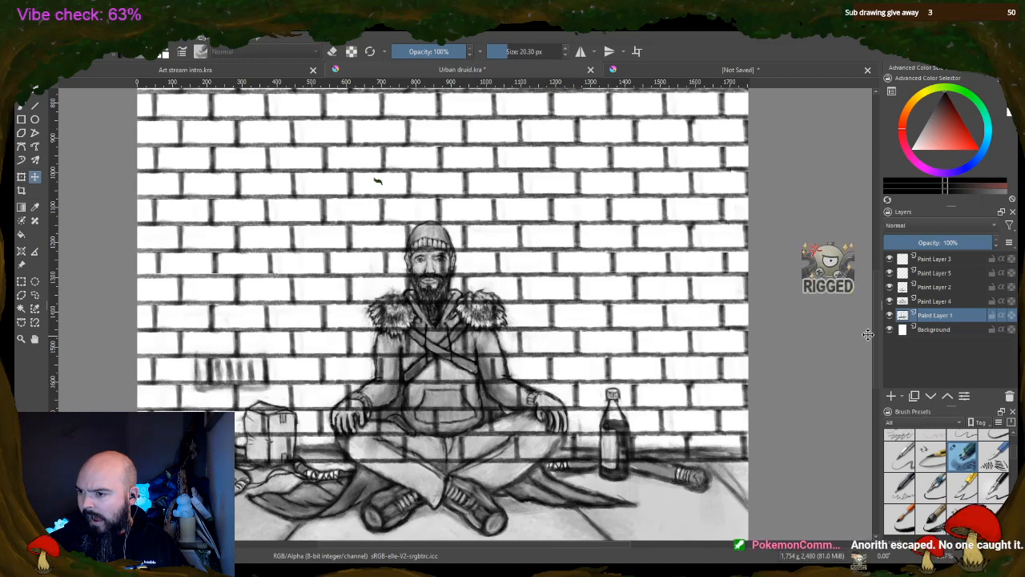
Copy the top two brick rows from Paint Layer 1 and paste them as a new layer
scroll(875, 336, "up", 10)
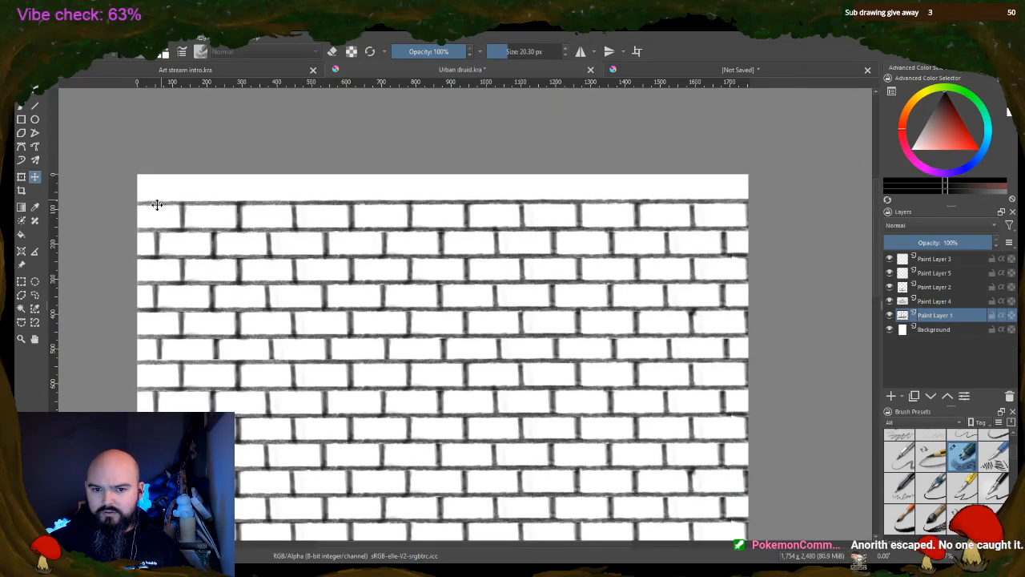
left_click(21, 280)
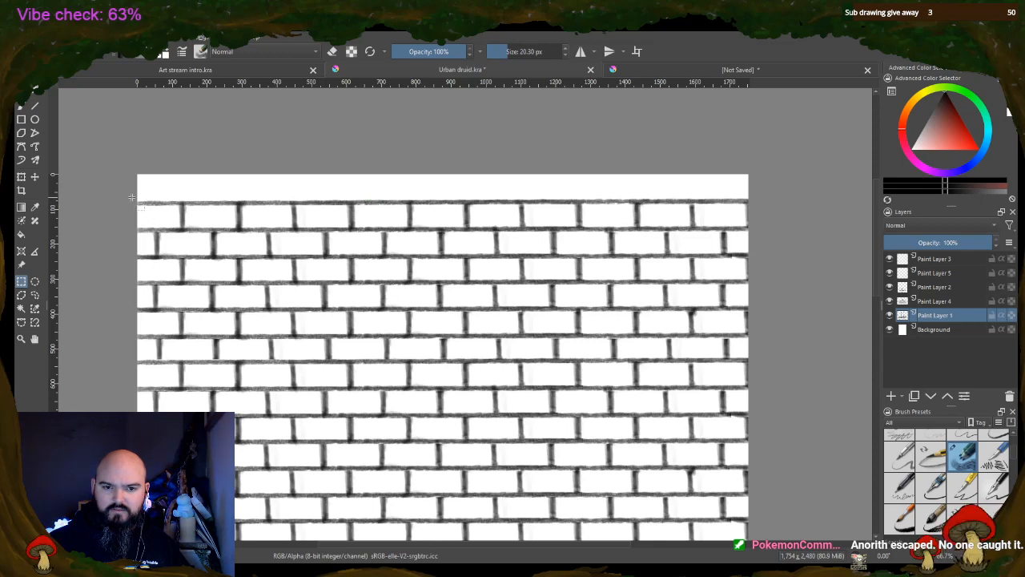
left_click_drag(132, 200, 784, 254)
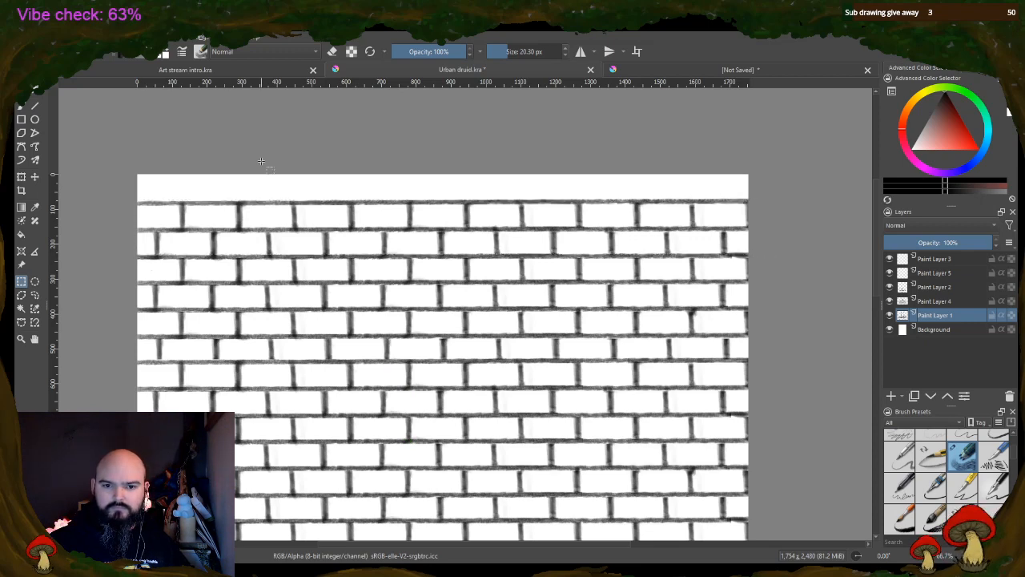
key("ctrl+c")
key("ctrl+v")
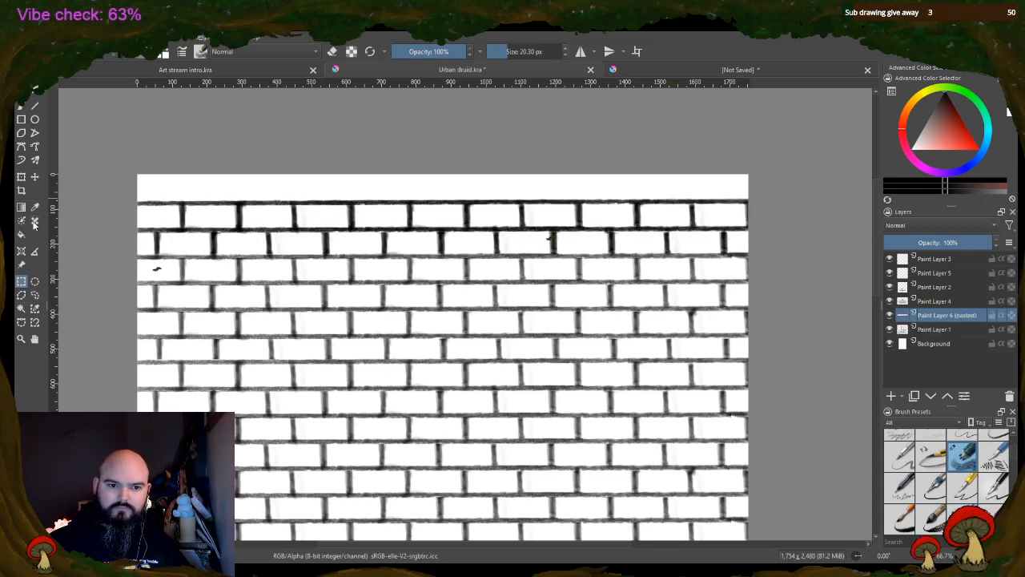
Move the pasted two rows up to fill the blank strip at the canvas's upper edge, and merge them into Paint Layer 1
key("t")
left_click_drag(407, 210, 404, 158)
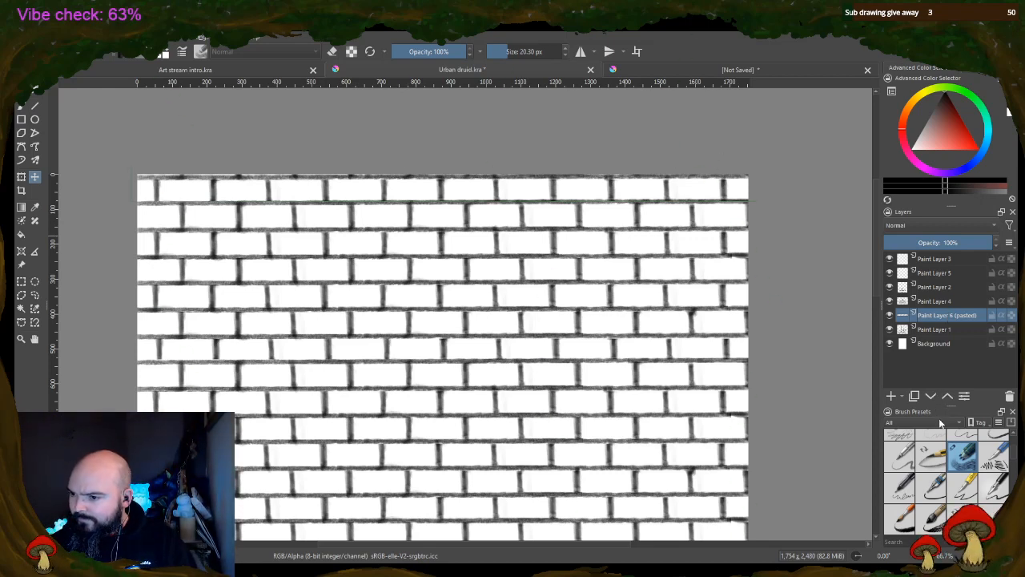
key("ctrl+e")
Erase the brick lines on Paint Layer 1 crossing the box and the druid's arm and leg nearest it, using a 66.73 px eraser
mouse_move(876, 279)
left_mouse_down()
mouse_move(873, 393)
mouse_move(874, 379)
left_mouse_up()
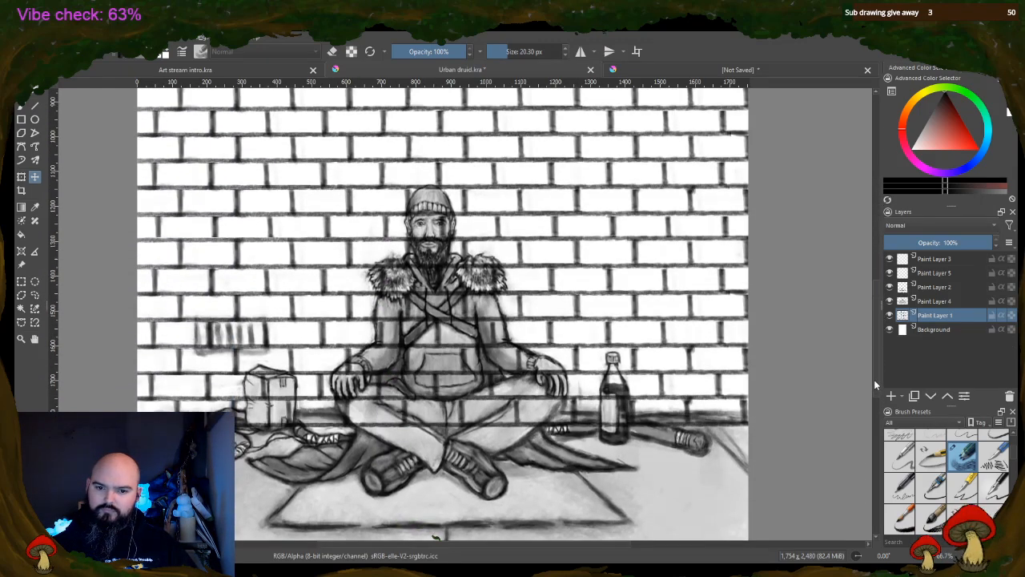
left_click(511, 51)
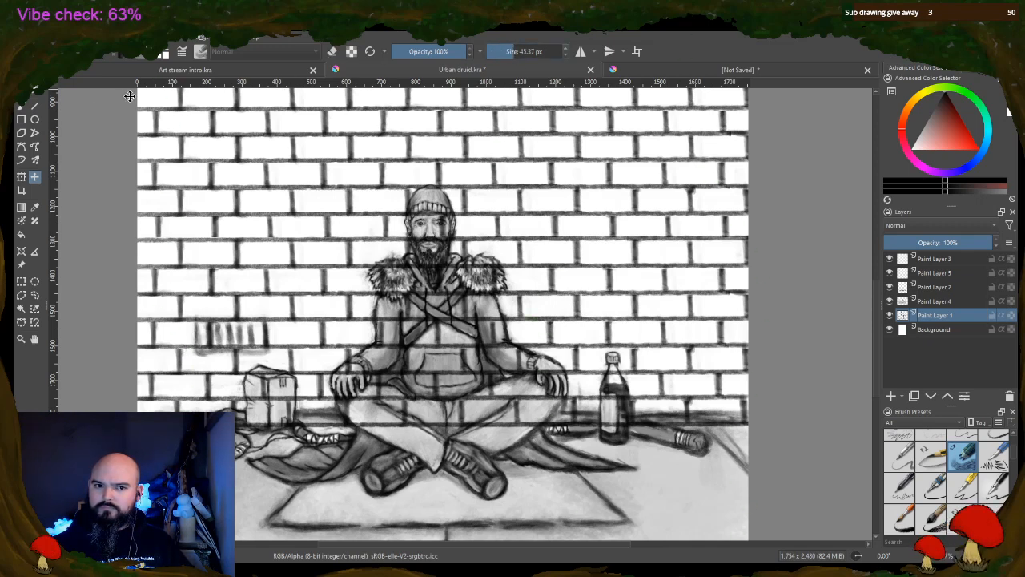
key("b")
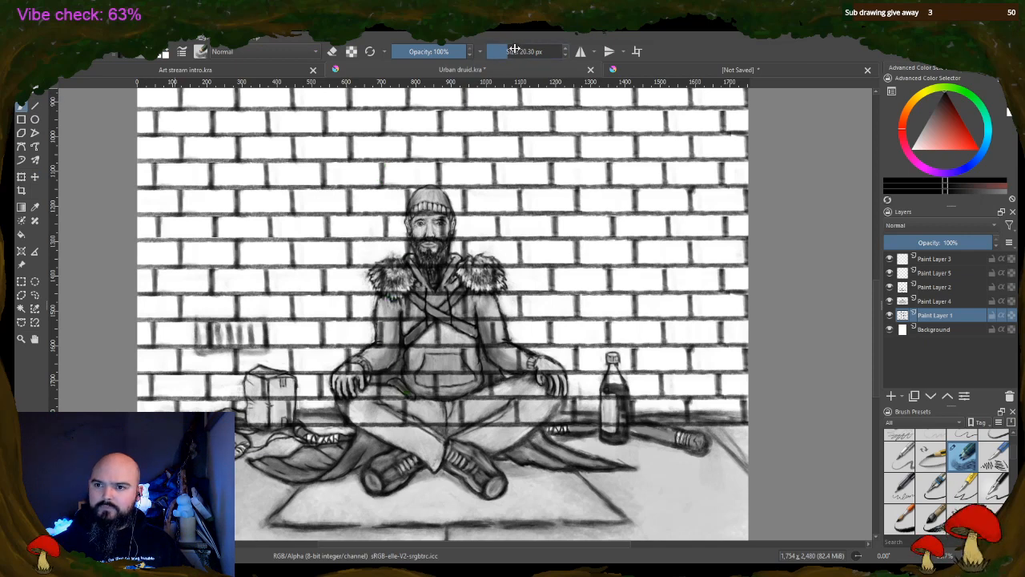
left_click(517, 51)
left_click(332, 51)
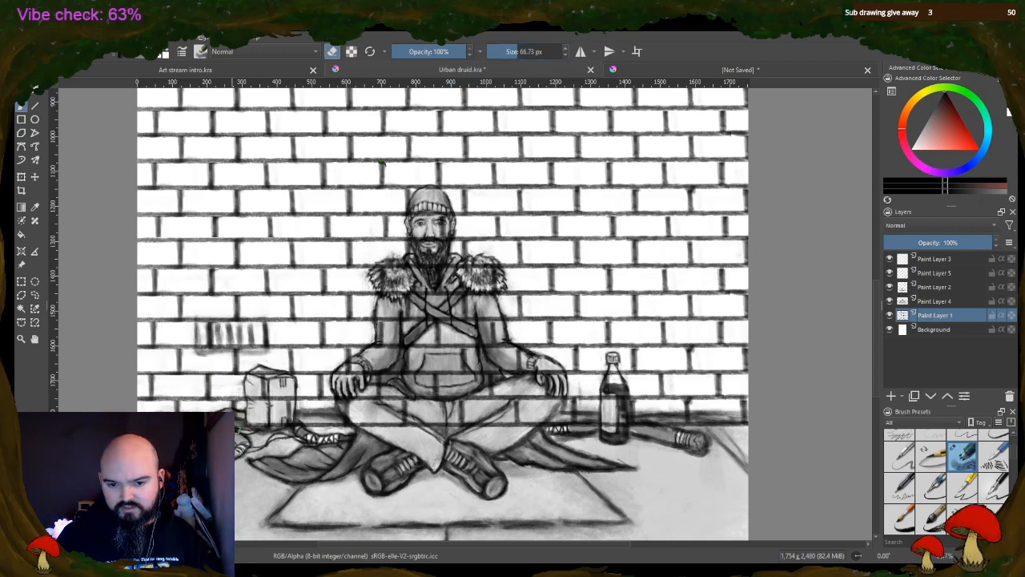
mouse_move(248, 404)
left_mouse_down()
mouse_move(258, 383)
mouse_move(274, 403)
mouse_move(280, 388)
mouse_move(263, 376)
mouse_move(256, 415)
mouse_move(266, 433)
mouse_move(277, 389)
mouse_move(286, 444)
mouse_move(285, 392)
left_mouse_up()
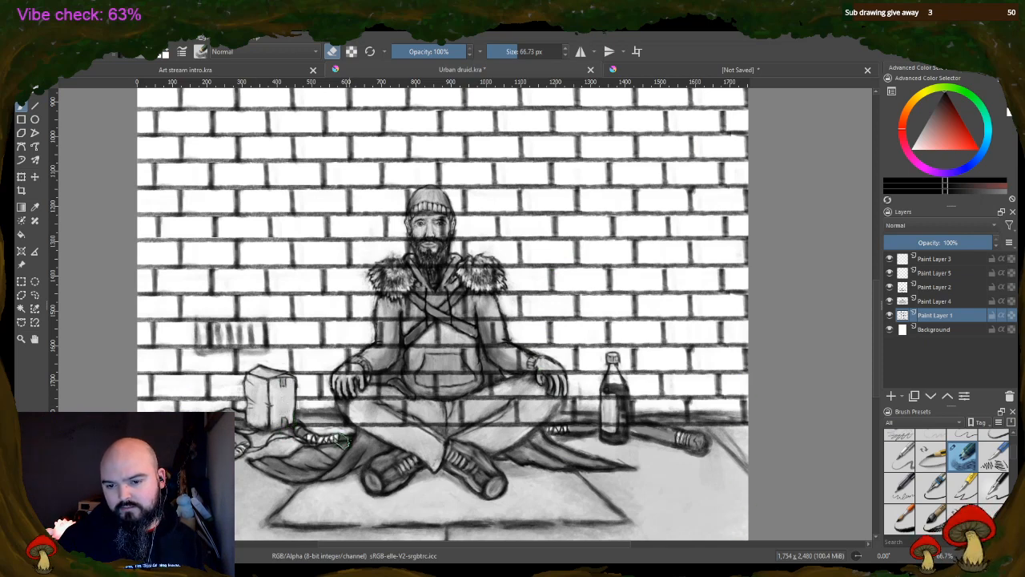
mouse_move(343, 439)
left_mouse_down()
mouse_move(308, 426)
mouse_move(345, 410)
mouse_move(347, 394)
mouse_move(356, 399)
mouse_move(346, 396)
mouse_move(356, 373)
mouse_move(341, 381)
mouse_move(383, 352)
mouse_move(378, 321)
mouse_move(382, 337)
left_mouse_up()
mouse_move(378, 416)
left_mouse_down()
mouse_move(416, 424)
mouse_move(384, 435)
mouse_move(408, 326)
left_mouse_up()
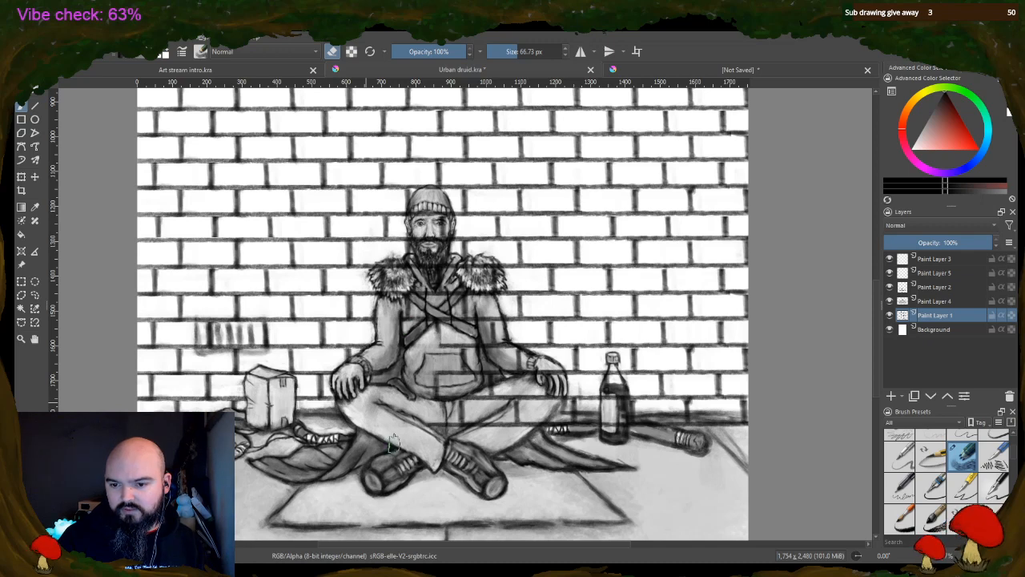
Erase the remaining brick lines crossing the druid's torso, the arm and leg on the bottle's side, and the bottle
mouse_move(393, 443)
left_mouse_down()
mouse_move(448, 380)
mouse_move(455, 335)
mouse_move(469, 425)
mouse_move(462, 415)
mouse_move(473, 340)
mouse_move(490, 421)
mouse_move(494, 385)
mouse_move(508, 415)
mouse_move(471, 343)
mouse_move(494, 423)
mouse_move(486, 370)
mouse_move(505, 394)
mouse_move(533, 380)
mouse_move(515, 362)
mouse_move(516, 371)
mouse_move(529, 369)
mouse_move(516, 353)
mouse_move(530, 365)
mouse_move(511, 361)
mouse_move(390, 143)
mouse_move(378, 179)
mouse_move(396, 231)
mouse_move(394, 276)
mouse_move(378, 343)
mouse_move(415, 418)
mouse_move(393, 462)
mouse_move(434, 538)
mouse_move(538, 418)
mouse_move(510, 435)
mouse_move(497, 430)
mouse_move(518, 391)
left_mouse_up()
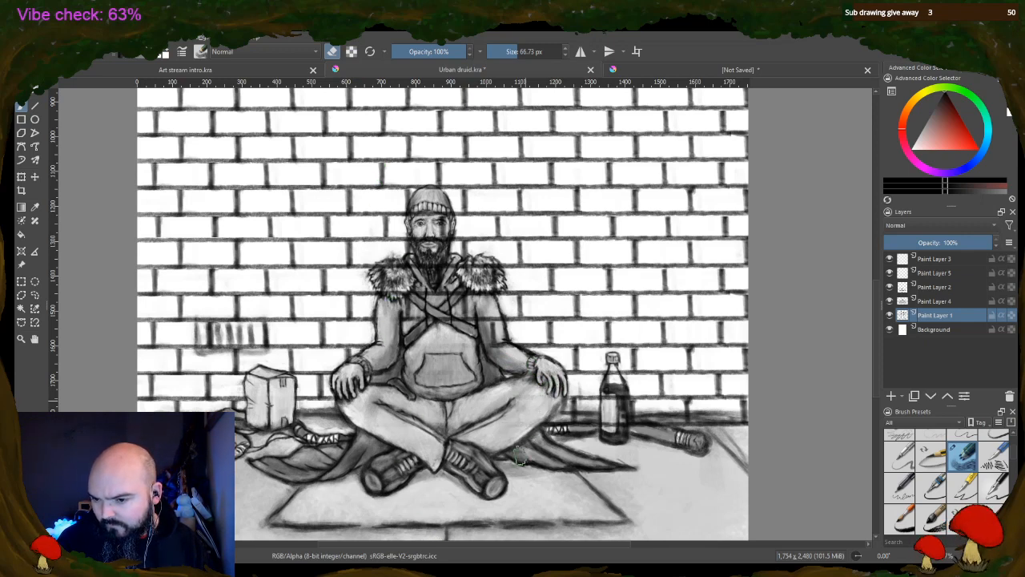
mouse_move(551, 430)
left_mouse_down()
mouse_move(597, 420)
mouse_move(575, 428)
mouse_move(629, 441)
mouse_move(589, 422)
mouse_move(624, 429)
mouse_move(606, 393)
mouse_move(614, 390)
mouse_move(623, 421)
left_mouse_up()
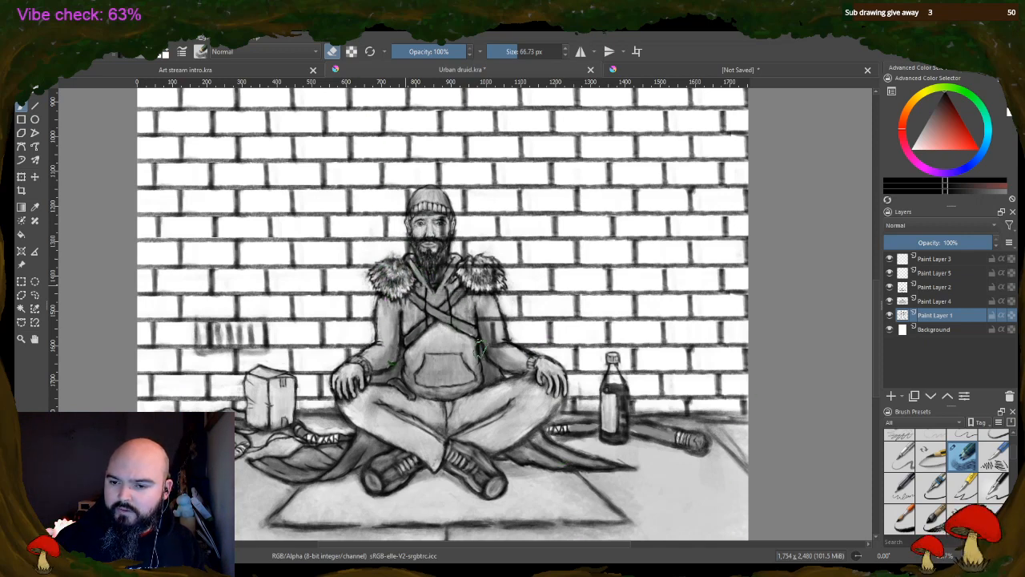
left_click_drag(489, 316, 498, 362)
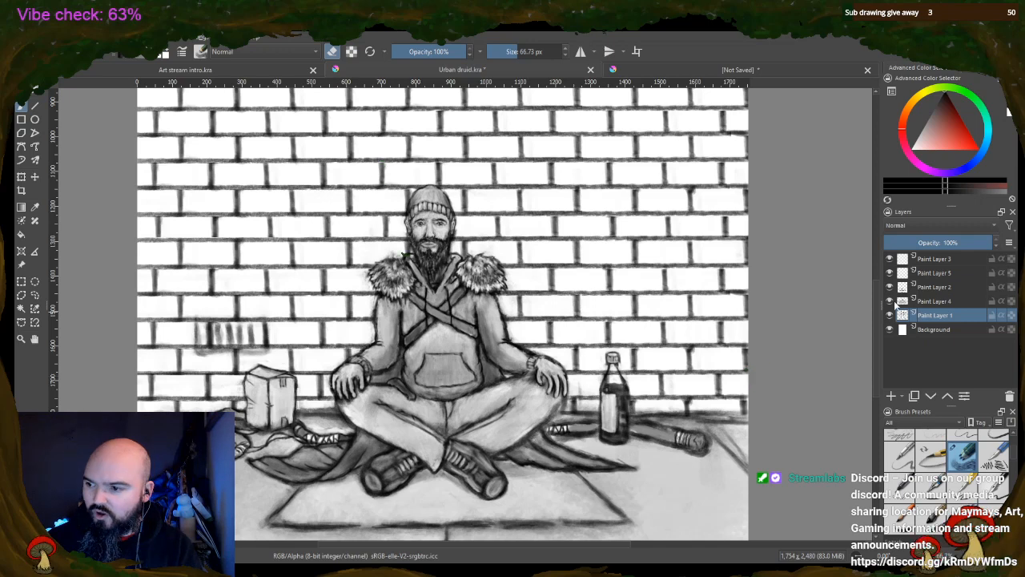
Erase the old rough vent sketch above the box from Paint Layer 2
left_click(924, 302)
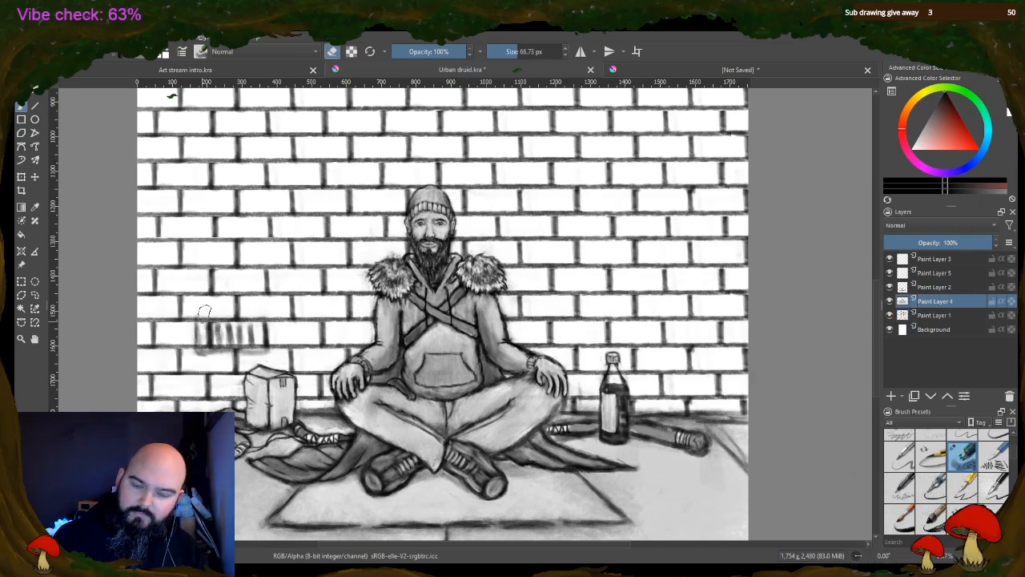
left_click(934, 287)
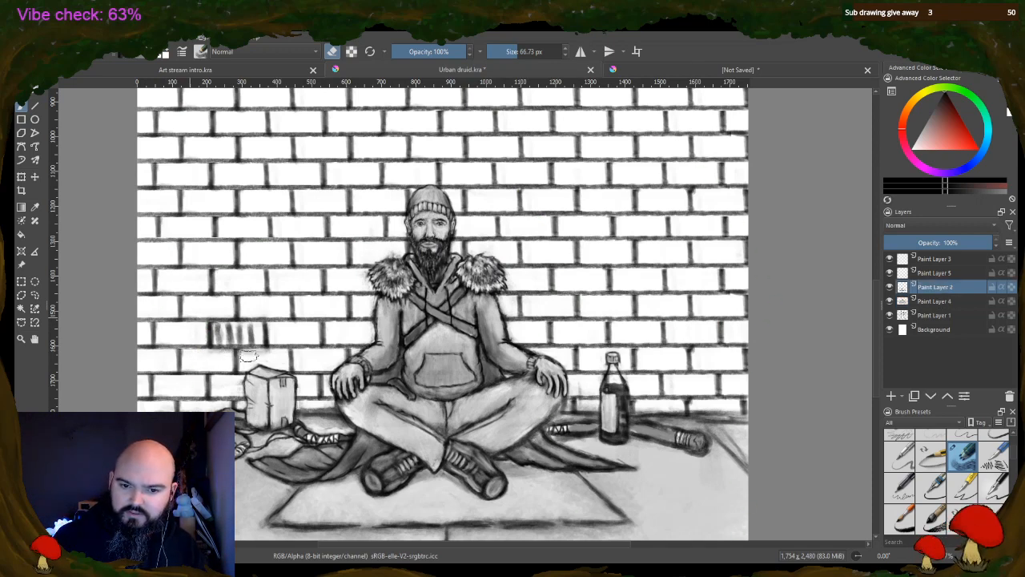
mouse_move(241, 353)
left_mouse_down()
mouse_move(272, 343)
mouse_move(213, 330)
mouse_move(224, 328)
mouse_move(266, 338)
mouse_move(214, 349)
mouse_move(197, 333)
mouse_move(231, 309)
left_mouse_up()
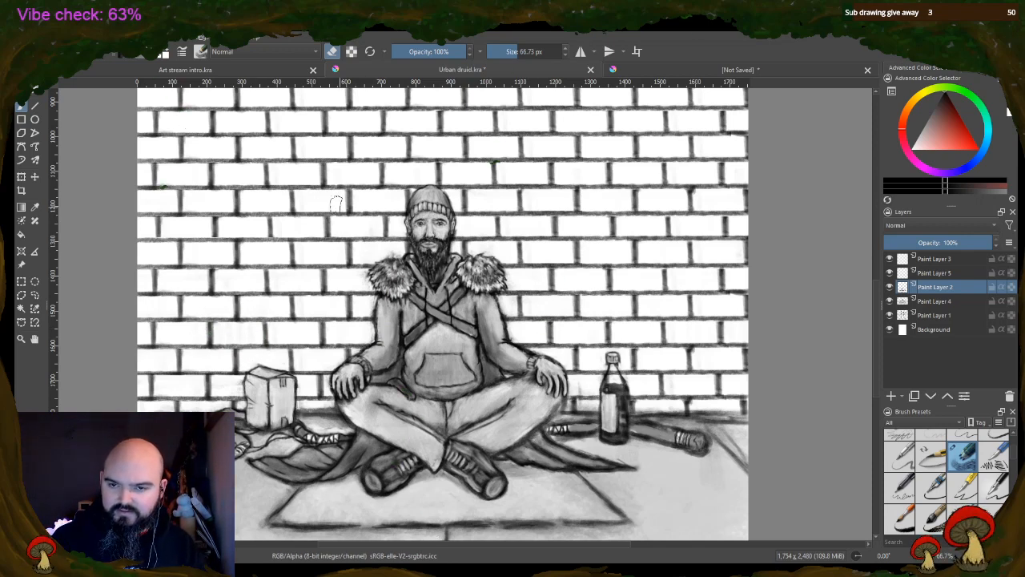
Draw a row of short vertical vent slots inside the brick above the box on Paint Layer 1 with a 14.67 px brush, and tidy them
left_click(332, 51)
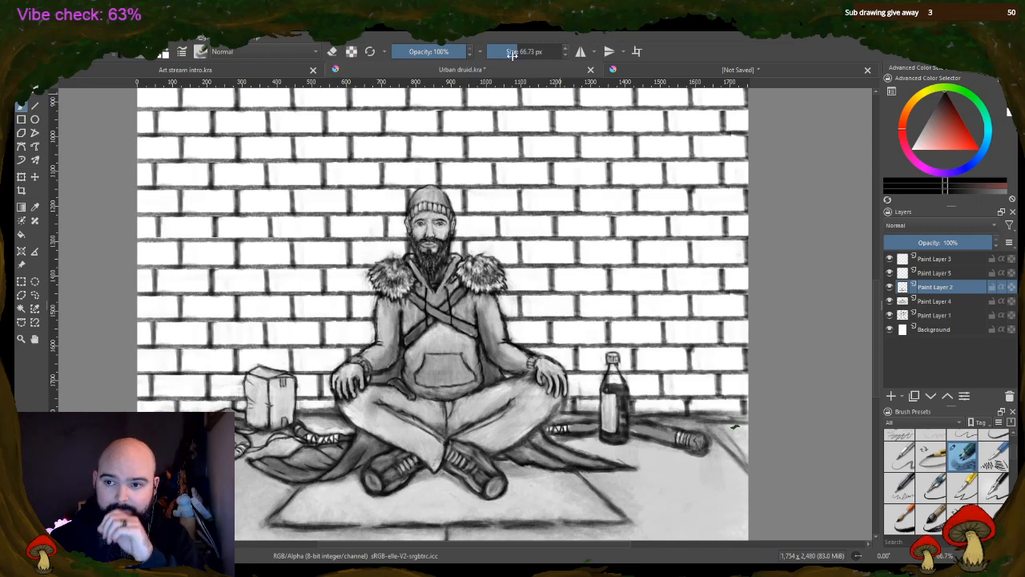
scroll(513, 54, "down", 6)
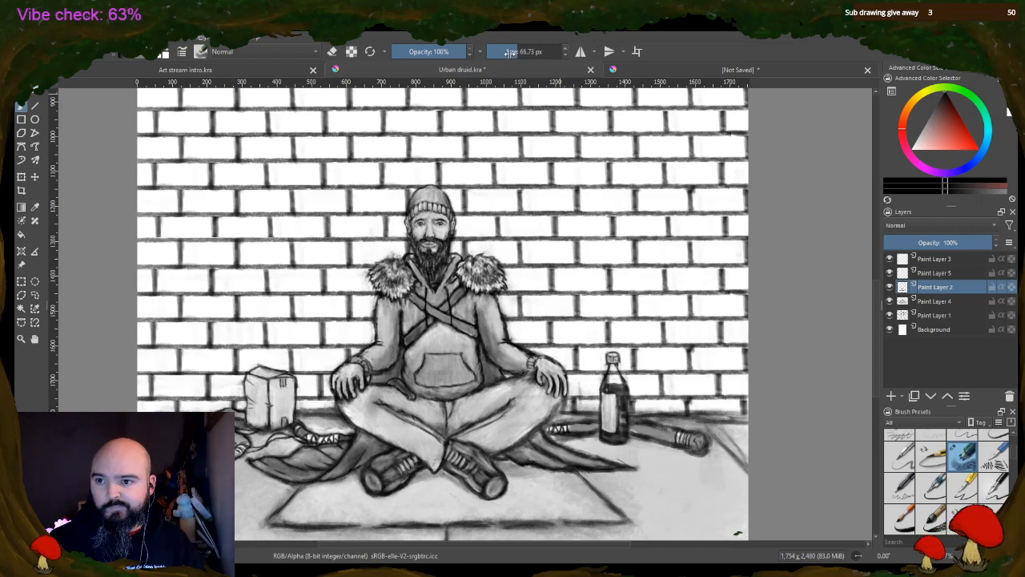
left_click(929, 315)
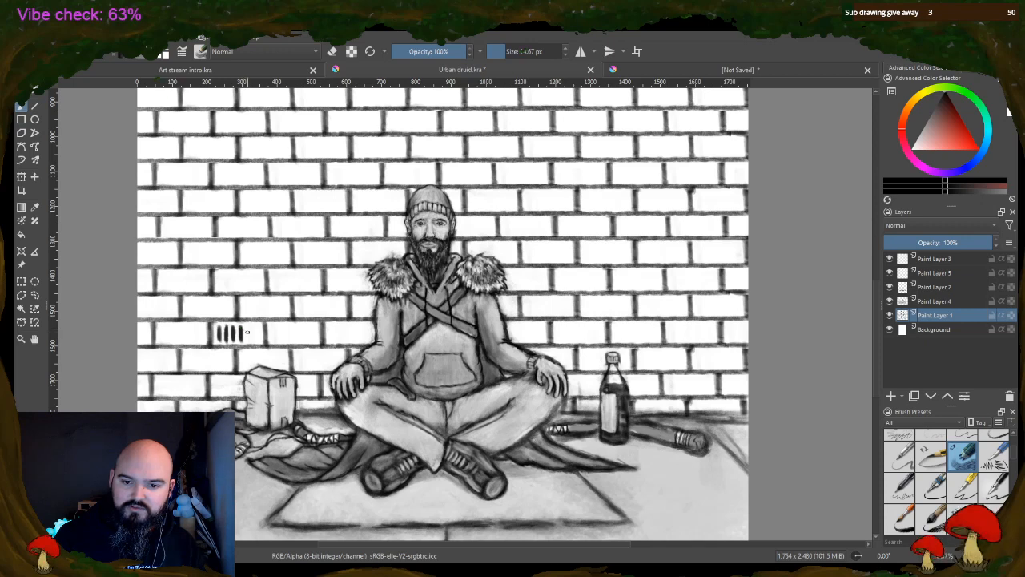
left_click_drag(249, 325, 257, 344)
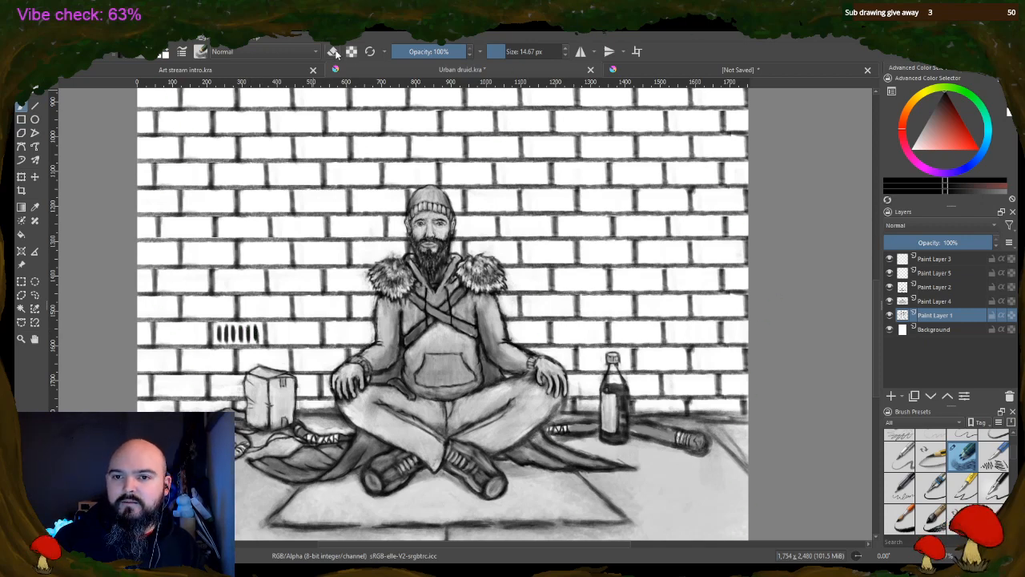
left_click(332, 51)
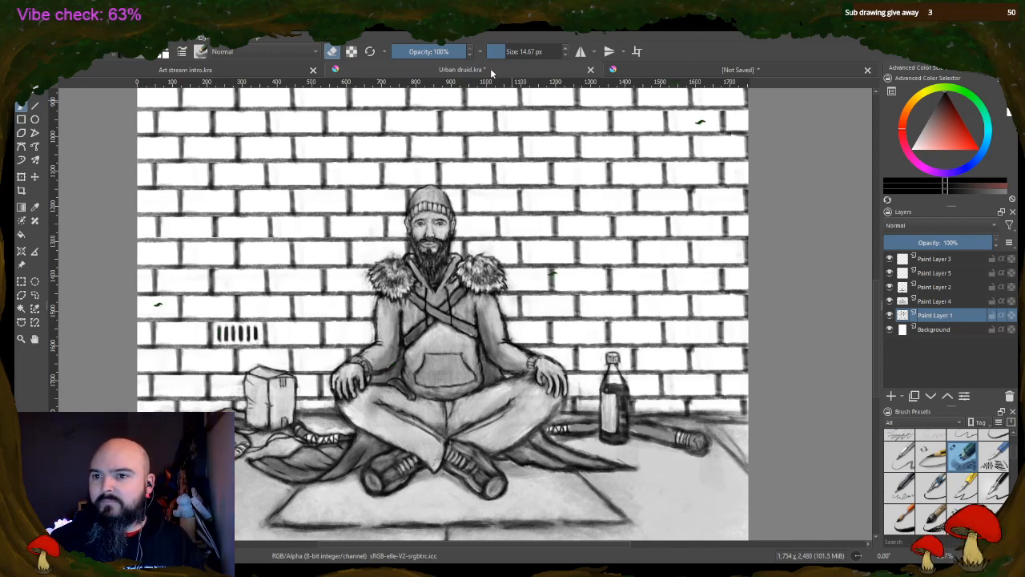
Draw a matching row of vertical vent slots inside the brick above the bottle, erasing and redrawing uneven ones
left_click(332, 51)
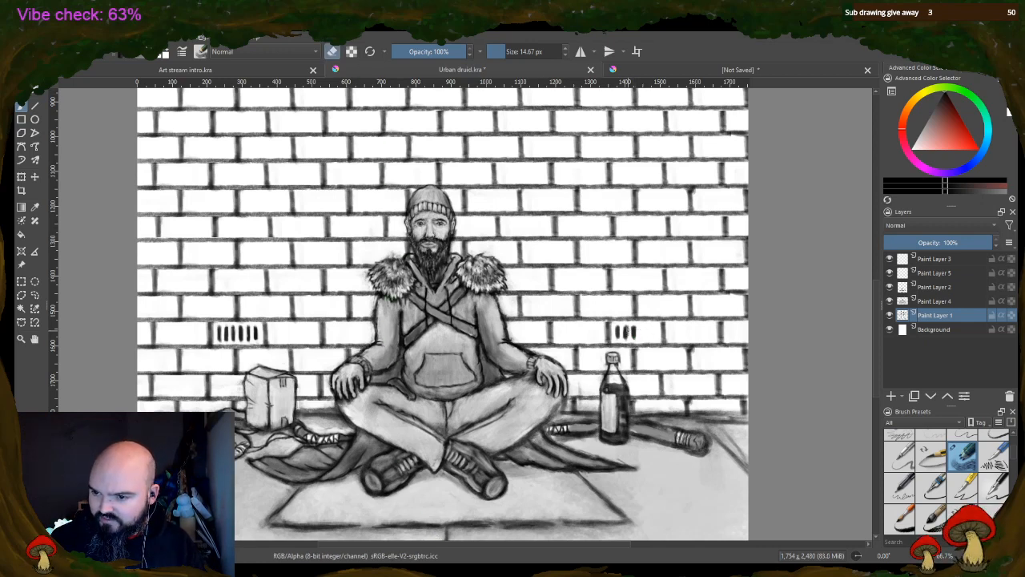
left_click_drag(629, 330, 627, 329)
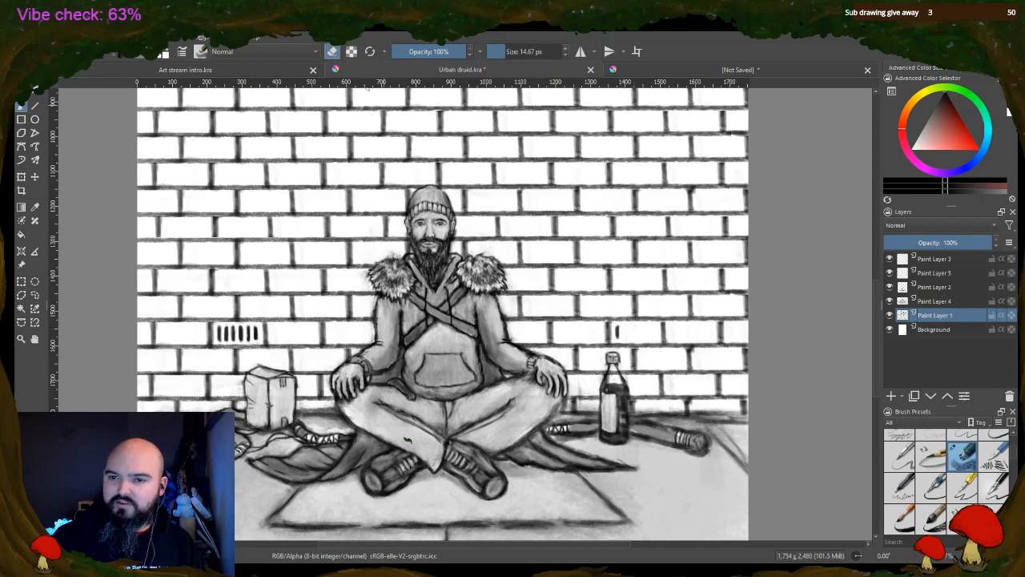
key("e")
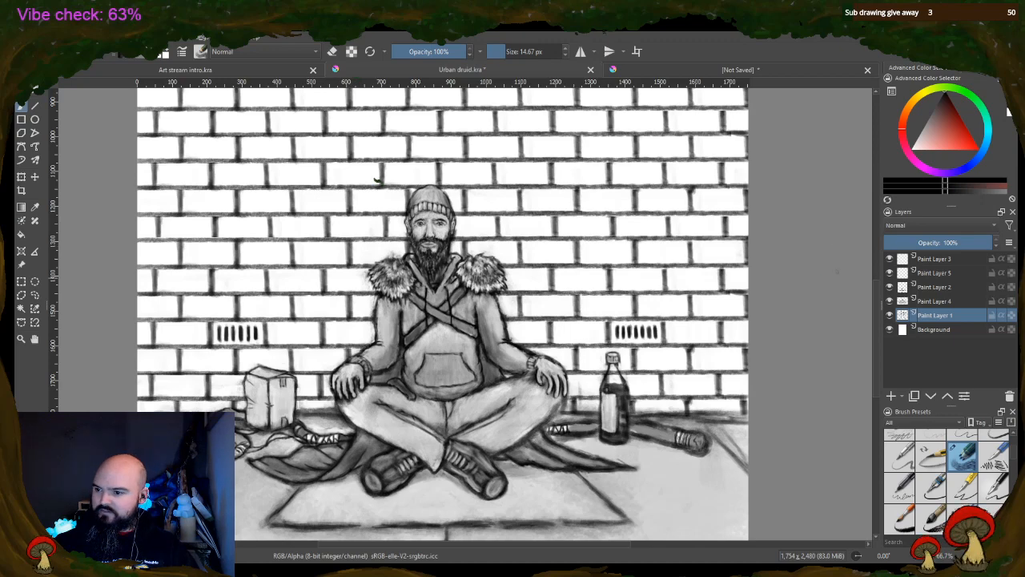
left_click_drag(881, 299, 845, 231)
scroll(844, 235, "down", 5)
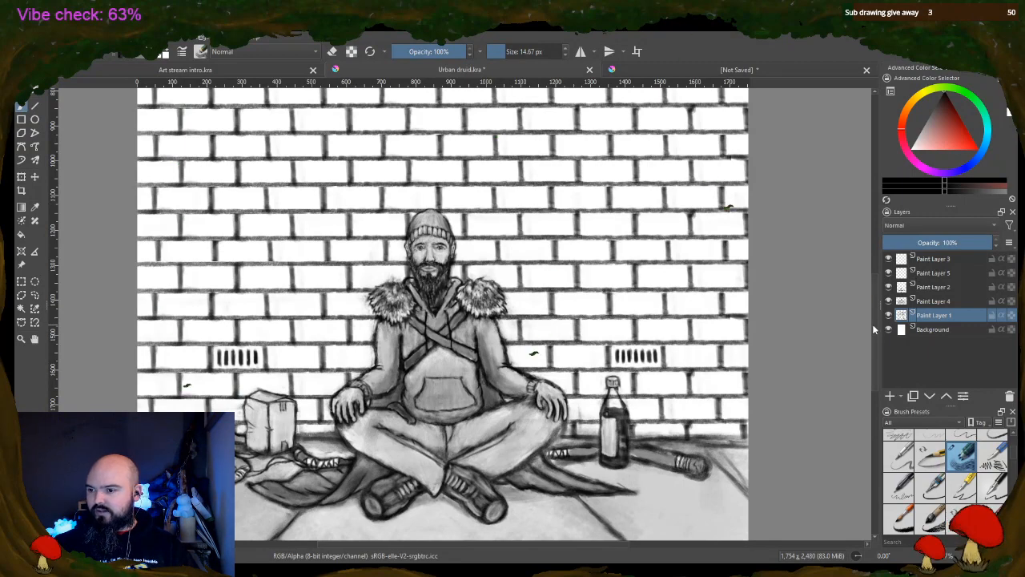
Reorder the layers so Paint Layer 1 sits directly above Paint Layer 4, and make Paint Layer 4 active
mouse_move(875, 326)
left_mouse_down()
mouse_move(877, 251)
mouse_move(876, 286)
mouse_move(908, 308)
mouse_move(935, 298)
left_mouse_up()
left_click(929, 317)
scroll(823, 303, "down", 2)
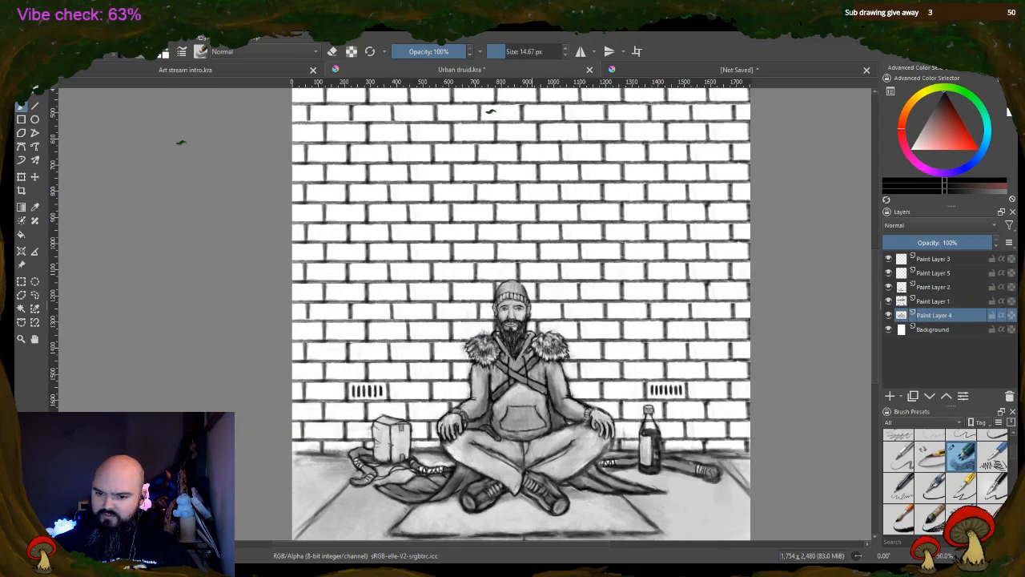
left_click_drag(446, 548, 480, 552)
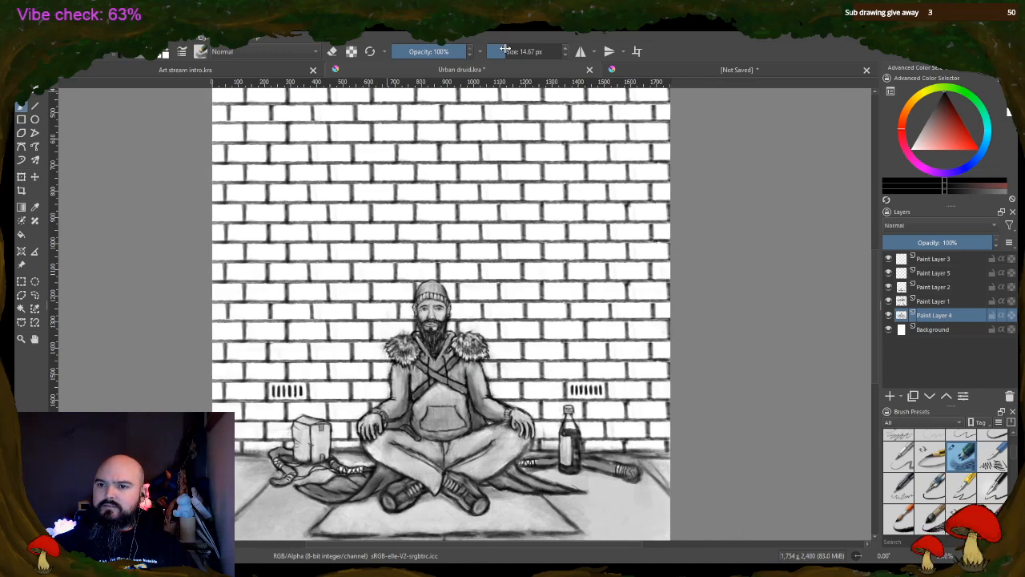
Shade scattered bricks grey above the druid's head and on the box's side with a 70.24 px brush at 36% opacity
mouse_move(505, 50)
left_mouse_down()
mouse_move(543, 50)
mouse_move(518, 52)
left_mouse_up()
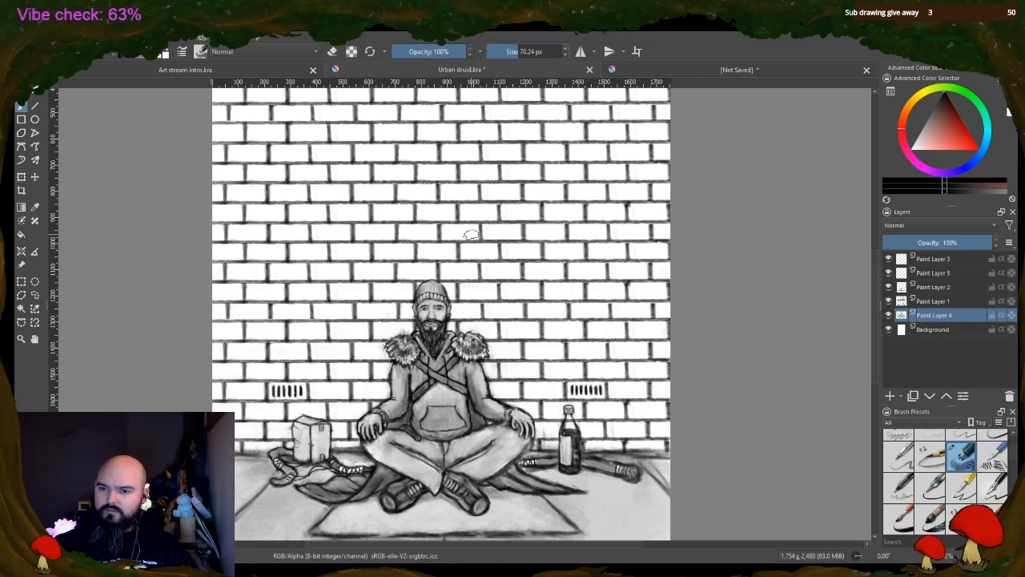
left_click(420, 51)
left_click_drag(401, 269, 439, 273)
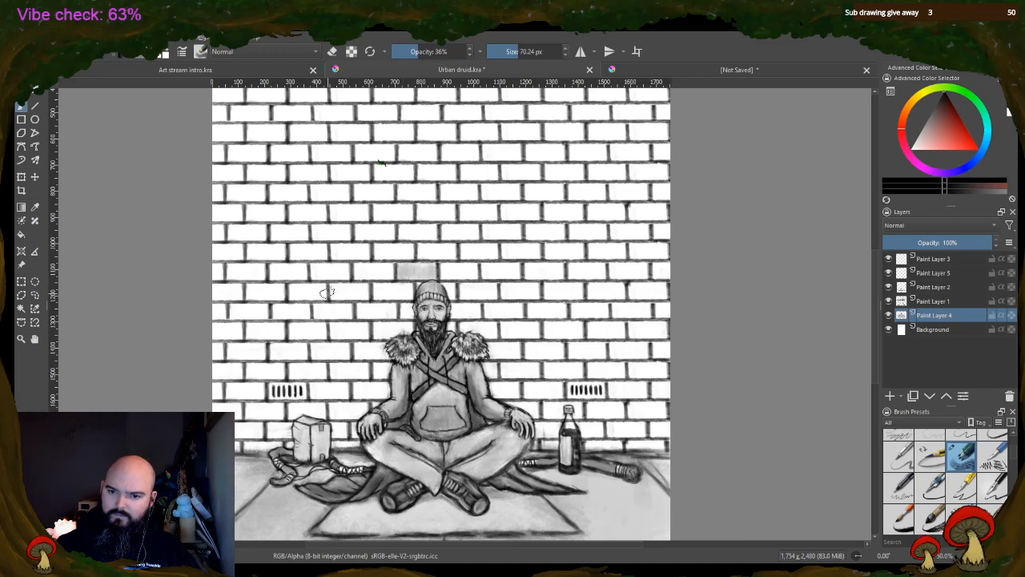
left_click_drag(332, 290, 370, 293)
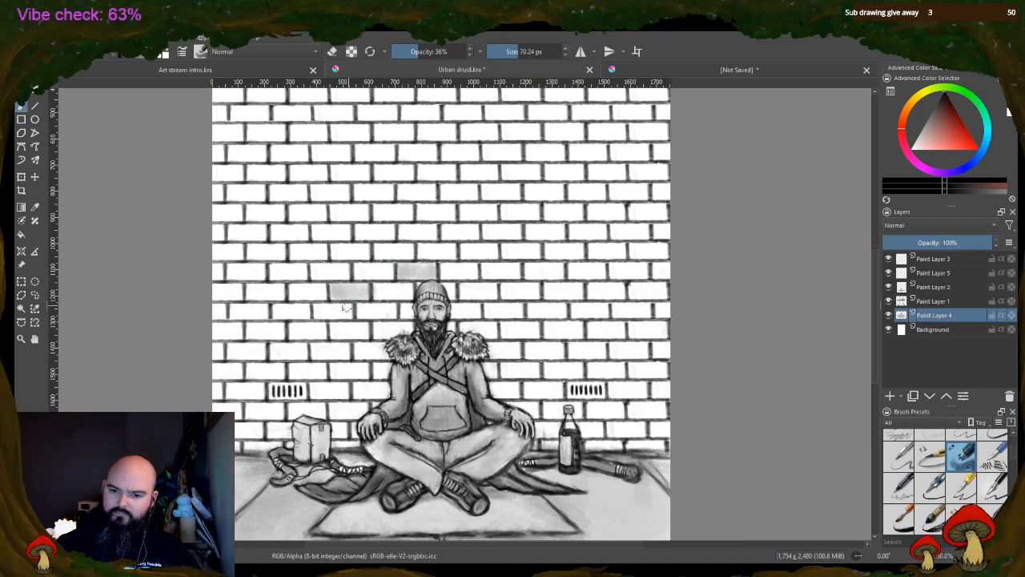
left_click_drag(340, 324, 370, 327)
left_click_drag(273, 354, 309, 351)
left_click_drag(241, 312, 272, 309)
mouse_move(241, 388)
left_mouse_down()
mouse_move(230, 391)
mouse_move(259, 392)
left_mouse_up()
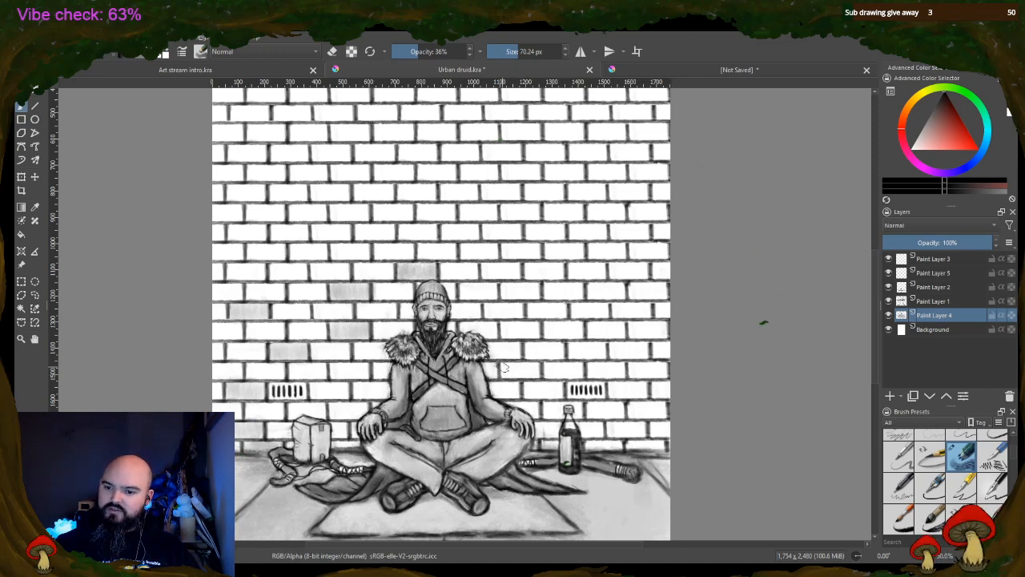
Shade scattered bricks on the bottle's side, beside the druid's shoulder and head and in a cluster higher up
mouse_move(502, 367)
left_mouse_down()
mouse_move(536, 371)
mouse_move(529, 353)
mouse_move(562, 348)
left_mouse_up()
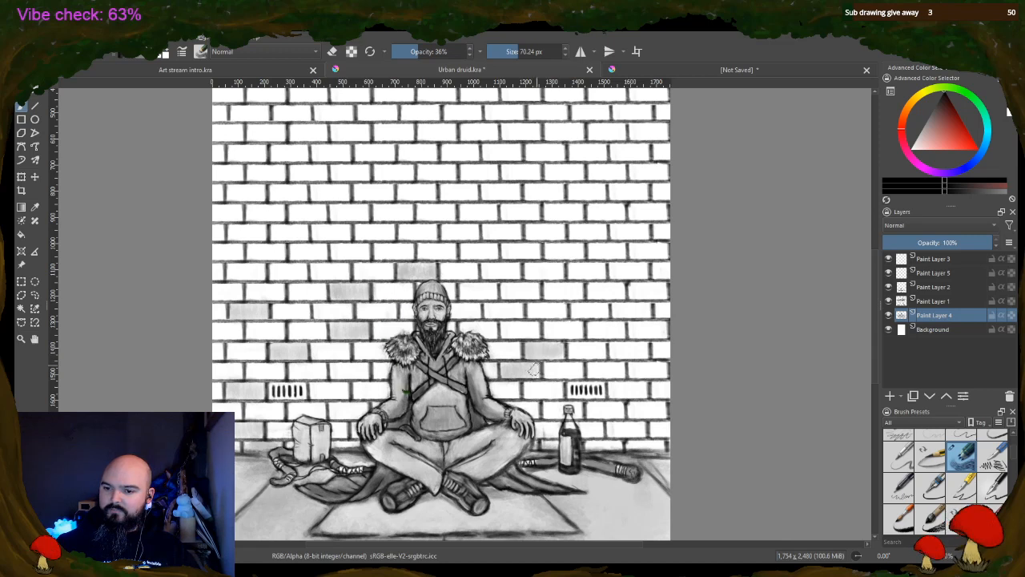
mouse_move(500, 309)
left_mouse_down()
mouse_move(486, 313)
mouse_move(522, 311)
left_mouse_up()
mouse_move(551, 271)
left_mouse_down()
mouse_move(587, 278)
mouse_move(604, 267)
mouse_move(531, 274)
mouse_move(594, 273)
mouse_move(584, 256)
mouse_move(552, 256)
mouse_move(551, 247)
mouse_move(563, 258)
mouse_move(587, 252)
left_mouse_up()
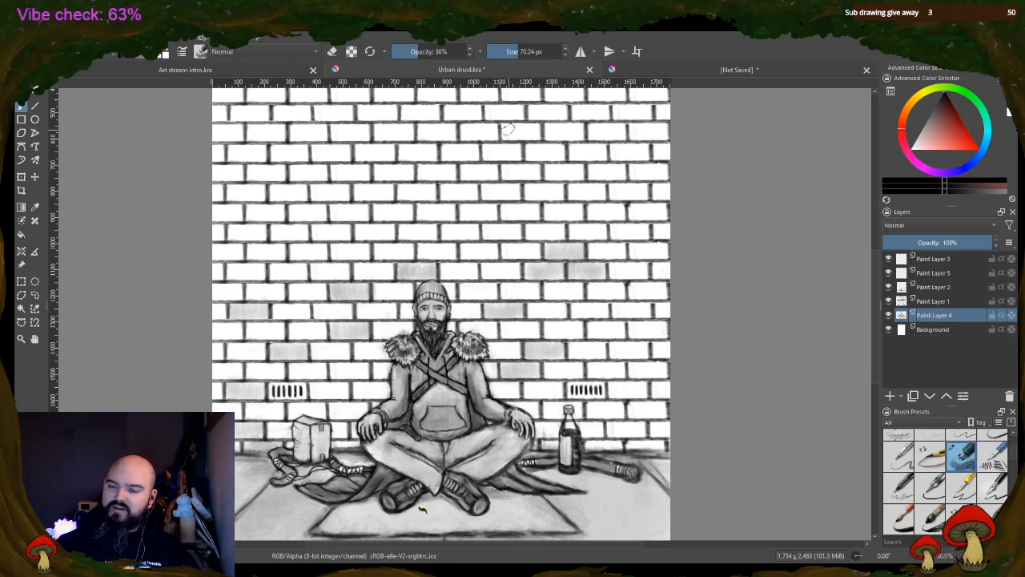
Shade small groups of bricks in the wall well above the druid's head and above the box
mouse_move(441, 191)
left_mouse_down()
mouse_move(474, 190)
mouse_move(456, 172)
mouse_move(426, 176)
mouse_move(457, 172)
left_mouse_up()
mouse_move(375, 221)
left_mouse_down()
mouse_move(409, 210)
mouse_move(351, 193)
mouse_move(389, 190)
left_mouse_up()
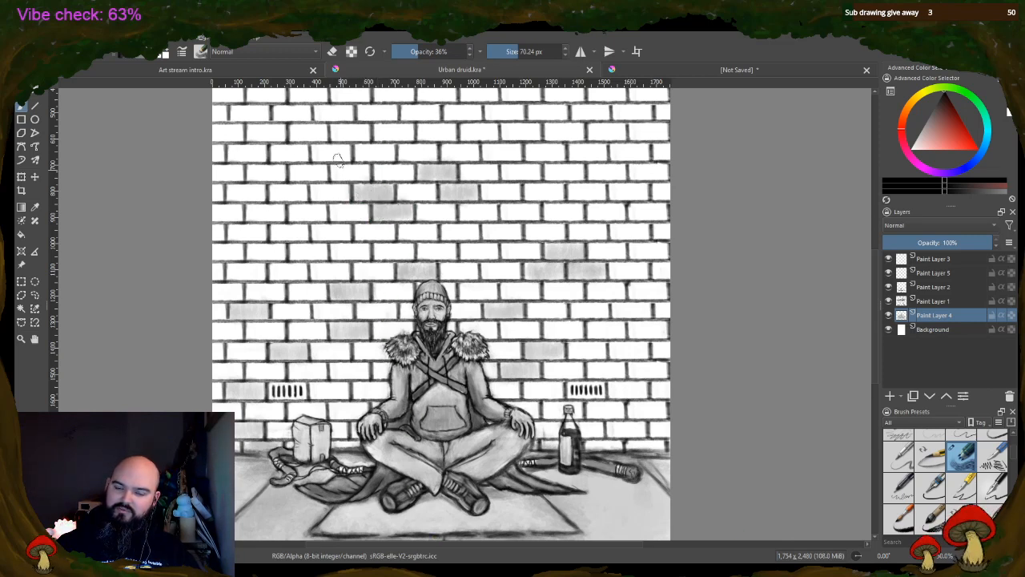
mouse_move(289, 210)
left_mouse_down()
mouse_move(322, 214)
mouse_move(252, 208)
mouse_move(308, 194)
left_mouse_up()
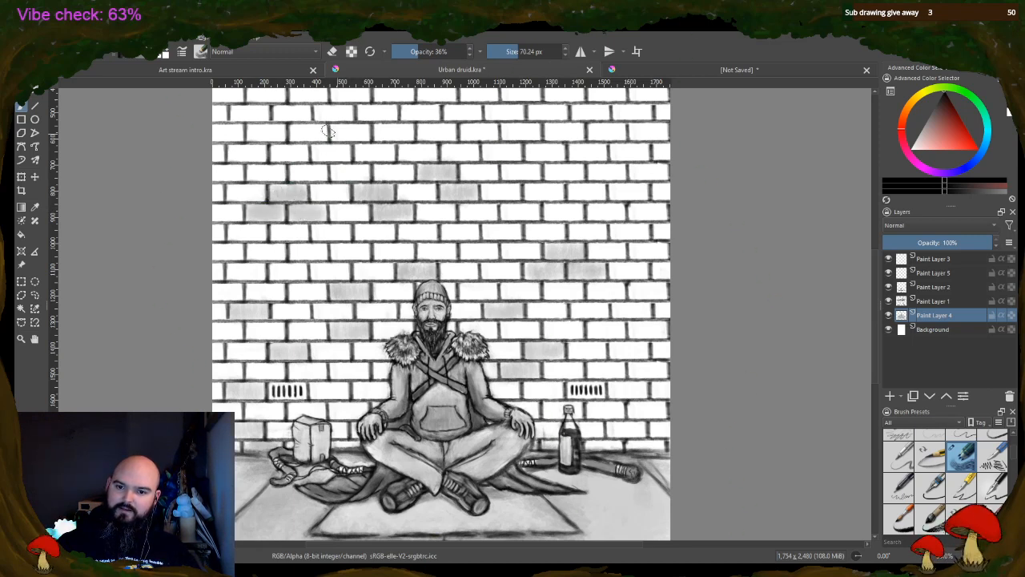
left_click_drag(255, 252, 282, 255)
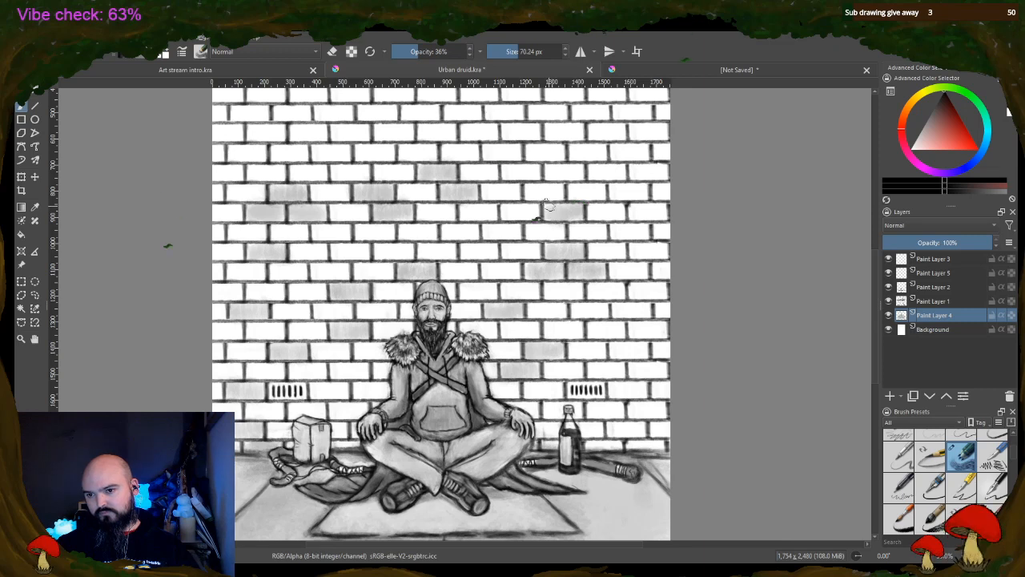
Shade more bricks above and beside the bottle's vent, along the wall's outer edges, and on both sides above the druid's head
mouse_move(547, 206)
left_mouse_down()
mouse_move(588, 194)
mouse_move(574, 188)
mouse_move(603, 191)
left_mouse_up()
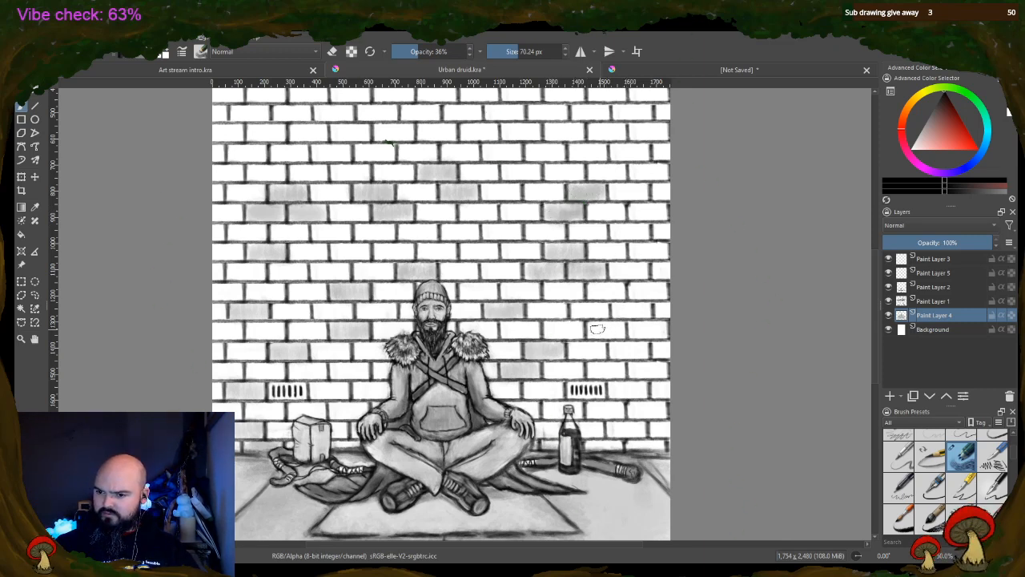
left_click_drag(597, 327, 641, 329)
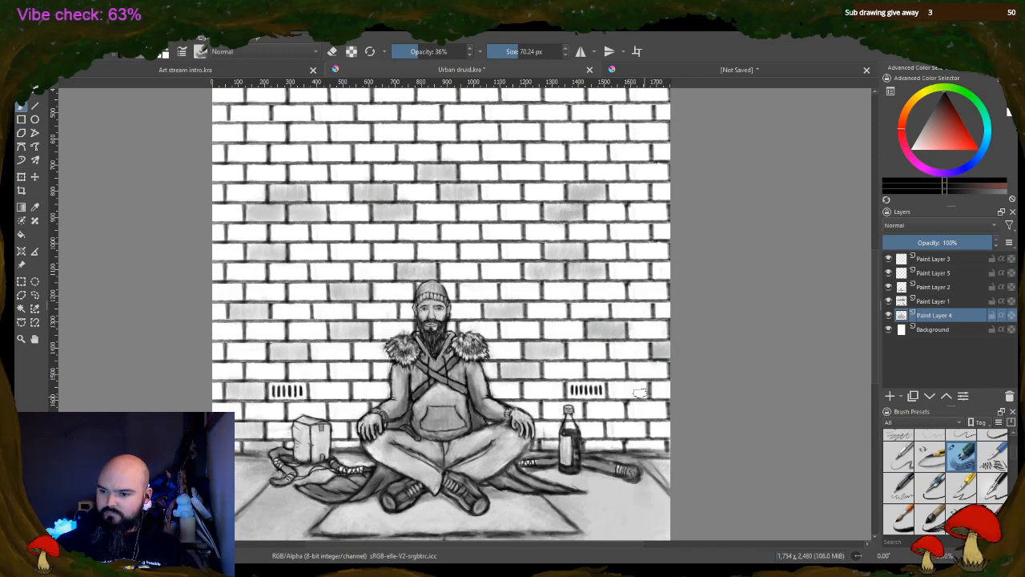
mouse_move(642, 392)
left_mouse_down()
mouse_move(605, 391)
mouse_move(642, 390)
left_mouse_up()
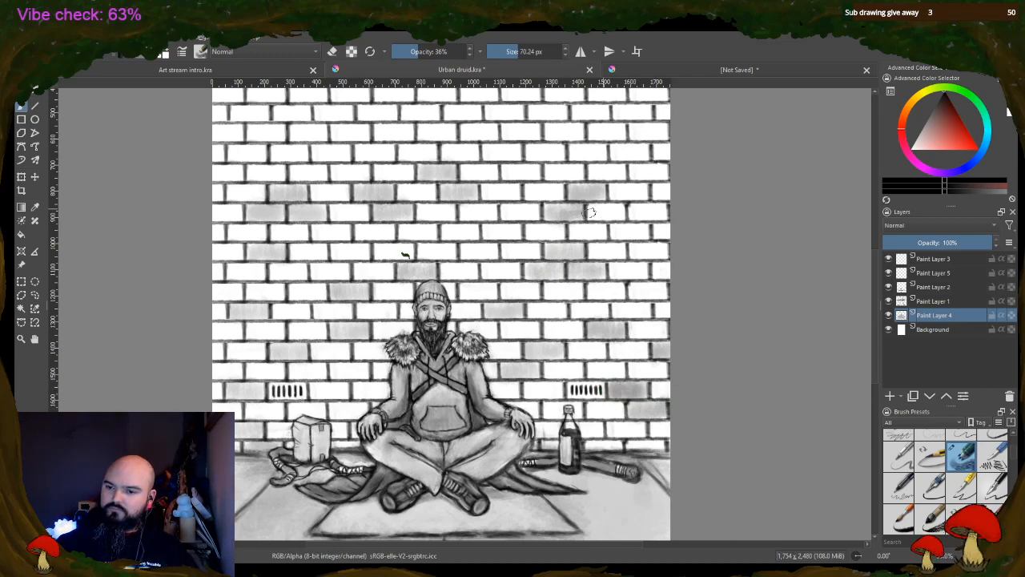
left_click_drag(634, 249, 664, 248)
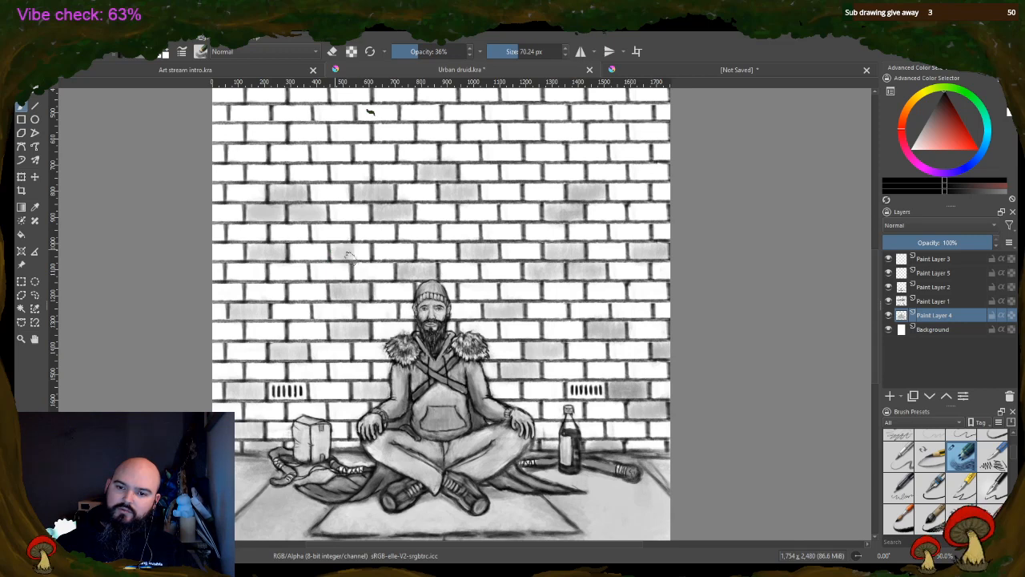
left_click_drag(318, 275, 346, 271)
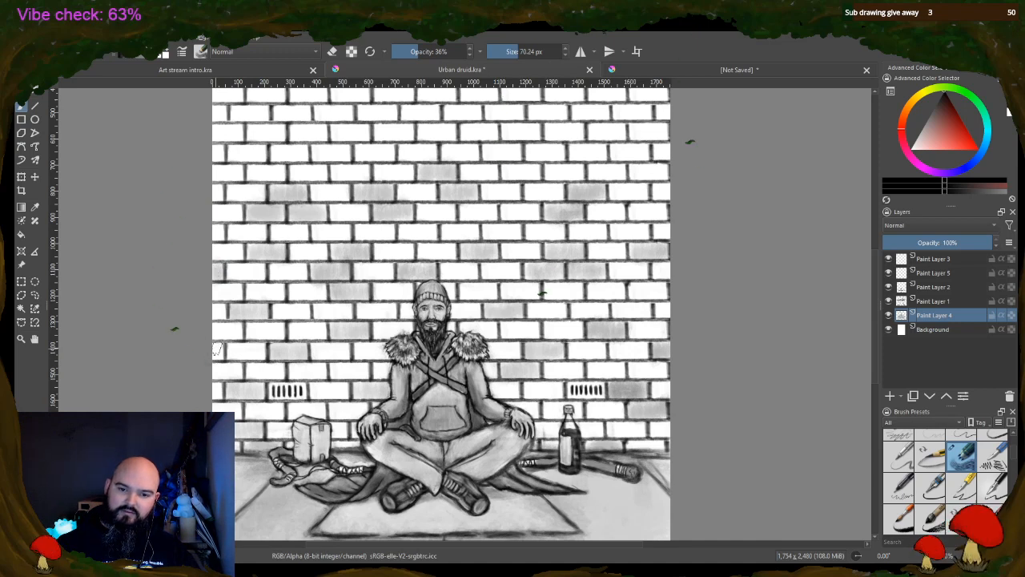
left_click_drag(657, 193, 666, 193)
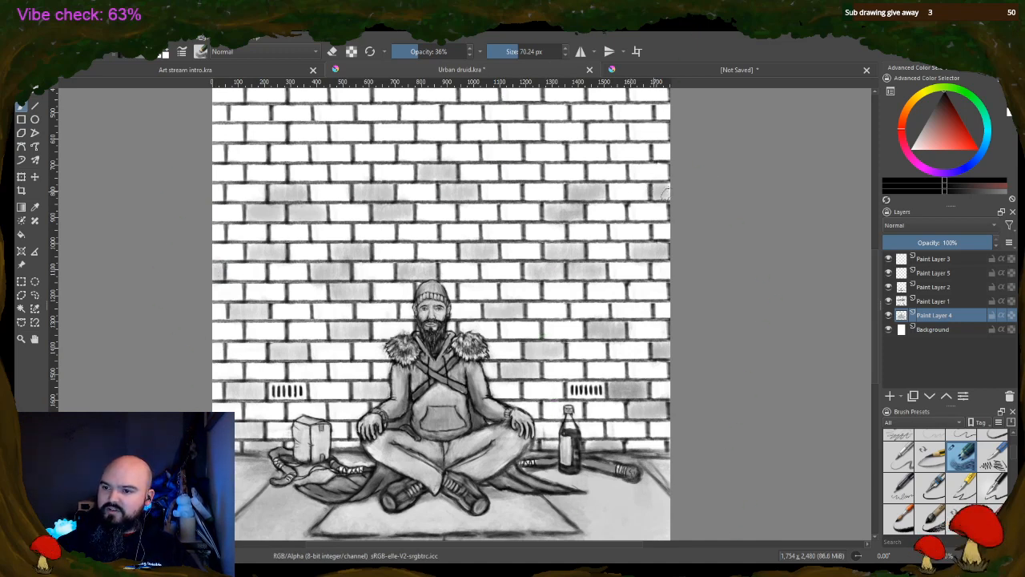
Shade staggered bricks across the upper wall, including a run of three adjacent bricks on the box's side
left_click_drag(609, 153, 647, 149)
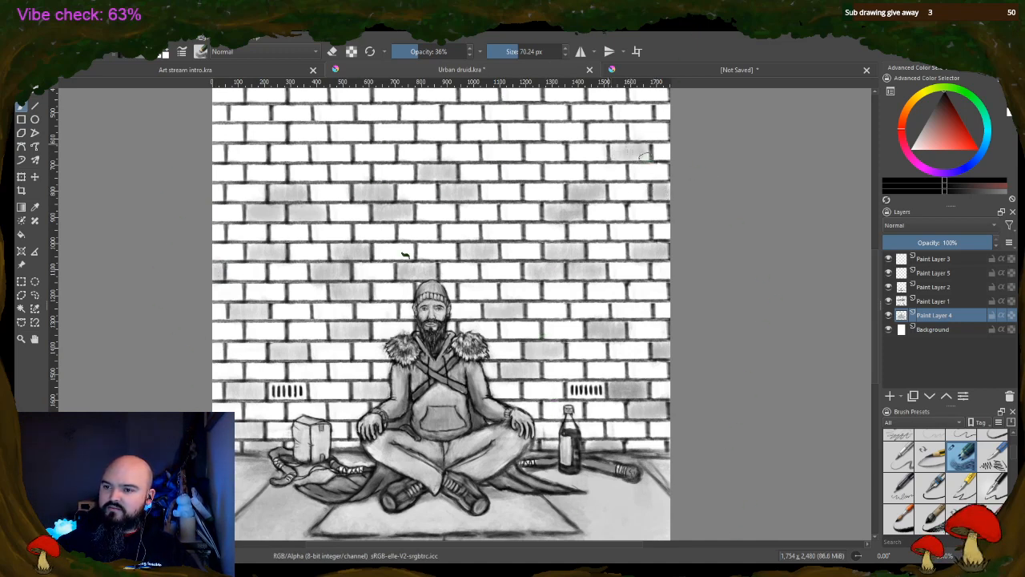
mouse_move(593, 127)
left_mouse_down()
mouse_move(627, 124)
mouse_move(598, 126)
mouse_move(665, 128)
mouse_move(632, 109)
left_mouse_up()
mouse_move(448, 134)
left_mouse_down()
mouse_move(489, 127)
mouse_move(457, 110)
mouse_move(481, 108)
left_mouse_up()
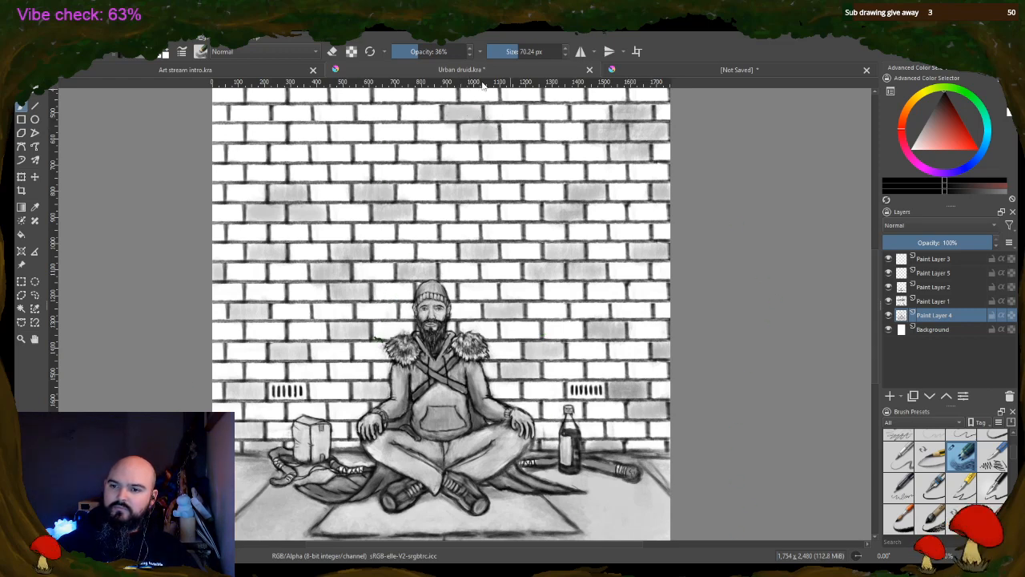
left_click_drag(488, 153, 516, 153)
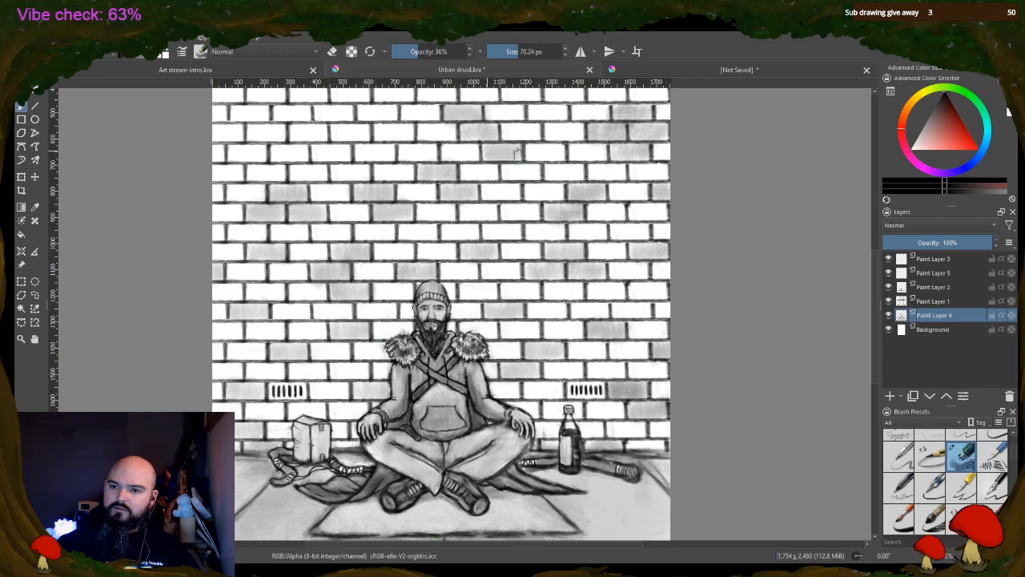
mouse_move(407, 133)
left_mouse_down()
mouse_move(355, 129)
mouse_move(347, 139)
mouse_move(347, 121)
mouse_move(335, 135)
mouse_move(333, 123)
mouse_move(290, 132)
left_mouse_up()
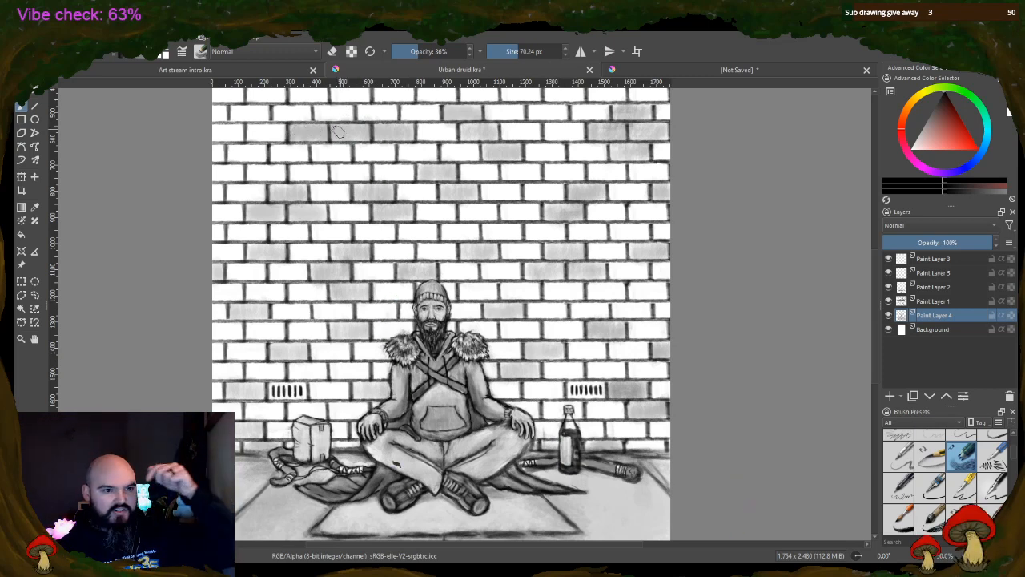
mouse_move(226, 150)
left_mouse_down()
mouse_move(264, 151)
mouse_move(215, 154)
left_mouse_up()
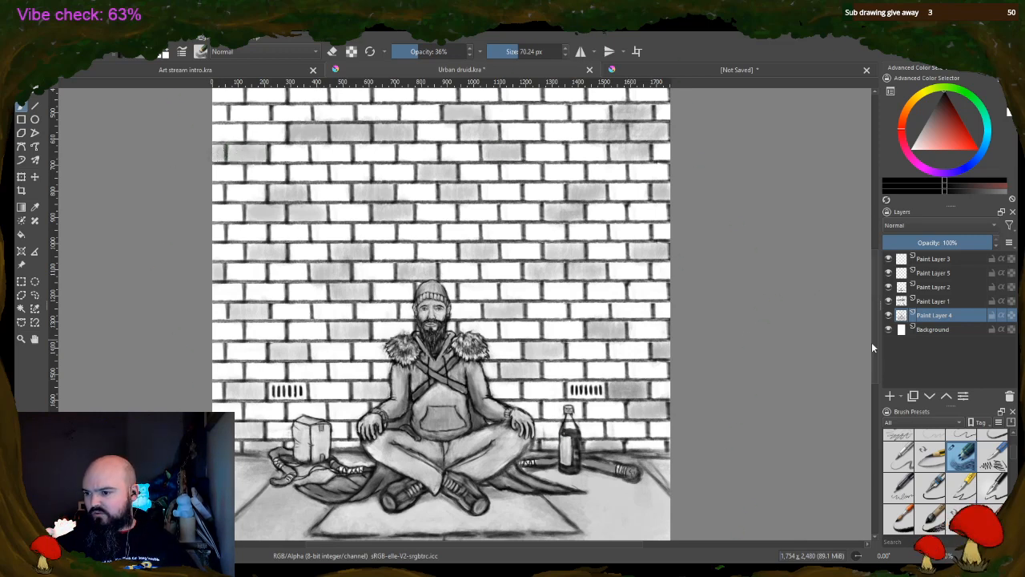
Shade staggered clusters of bricks across the topmost rows of the wall, up to the canvas's upper edge
left_click_drag(875, 334, 876, 290)
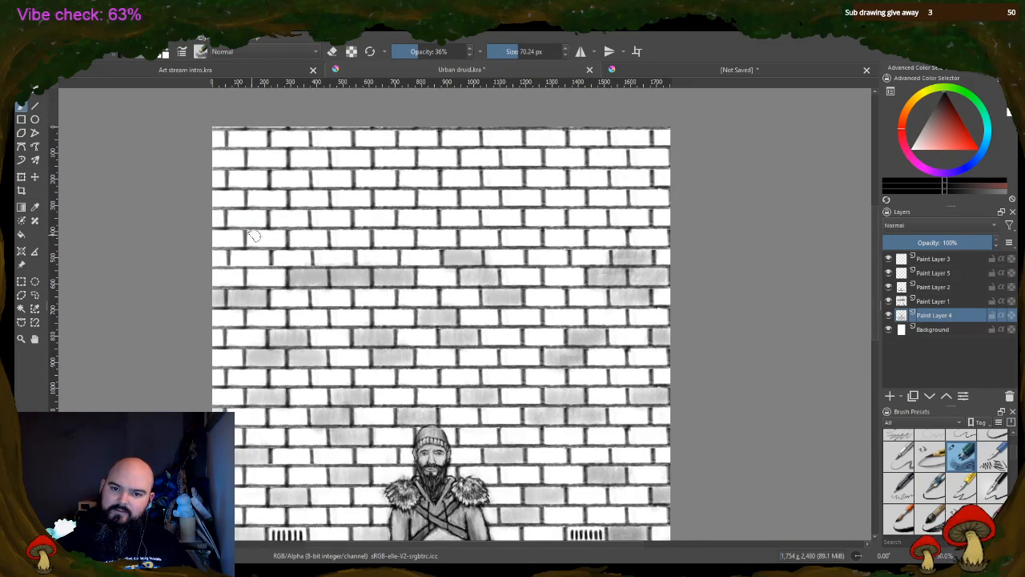
mouse_move(262, 235)
left_mouse_down()
mouse_move(240, 212)
mouse_move(226, 213)
mouse_move(232, 229)
mouse_move(241, 211)
mouse_move(248, 224)
mouse_move(265, 219)
mouse_move(247, 194)
mouse_move(265, 206)
mouse_move(283, 191)
mouse_move(285, 200)
mouse_move(254, 199)
mouse_move(286, 214)
mouse_move(274, 222)
mouse_move(280, 211)
mouse_move(307, 219)
left_mouse_up()
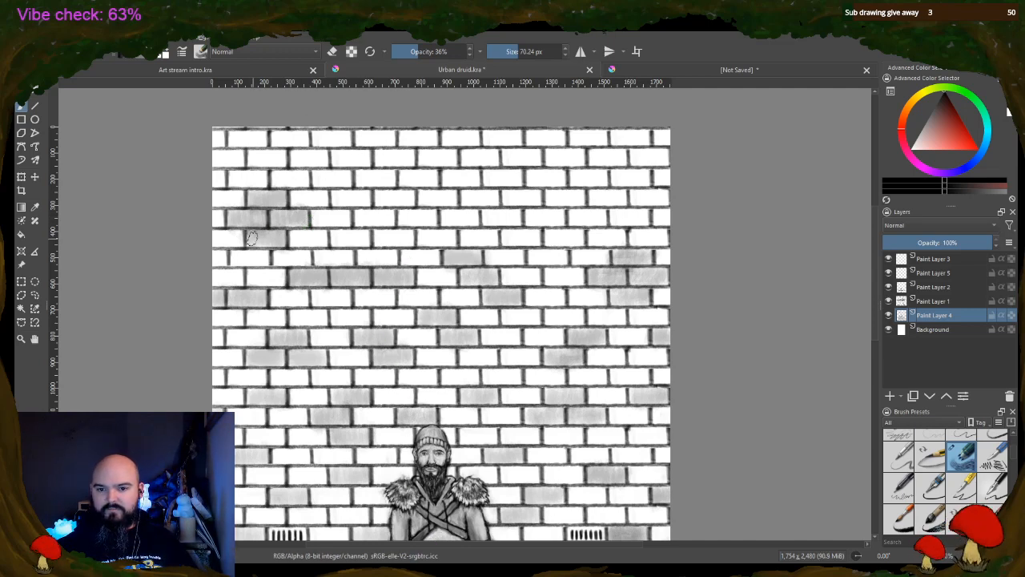
left_click_drag(252, 239, 281, 242)
mouse_move(377, 199)
left_mouse_down()
mouse_move(412, 193)
mouse_move(420, 208)
mouse_move(429, 191)
mouse_move(436, 201)
mouse_move(456, 191)
mouse_move(413, 171)
mouse_move(403, 178)
mouse_move(427, 185)
left_mouse_up()
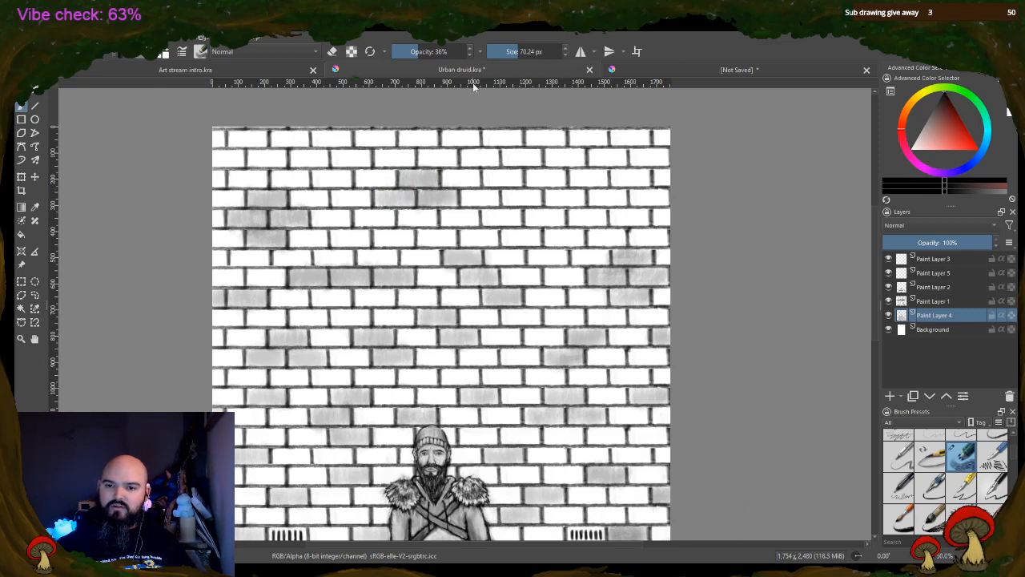
mouse_move(329, 182)
left_mouse_down()
mouse_move(343, 181)
mouse_move(317, 176)
mouse_move(353, 168)
mouse_move(340, 158)
mouse_move(357, 164)
mouse_move(358, 151)
mouse_move(298, 160)
mouse_move(321, 156)
left_mouse_up()
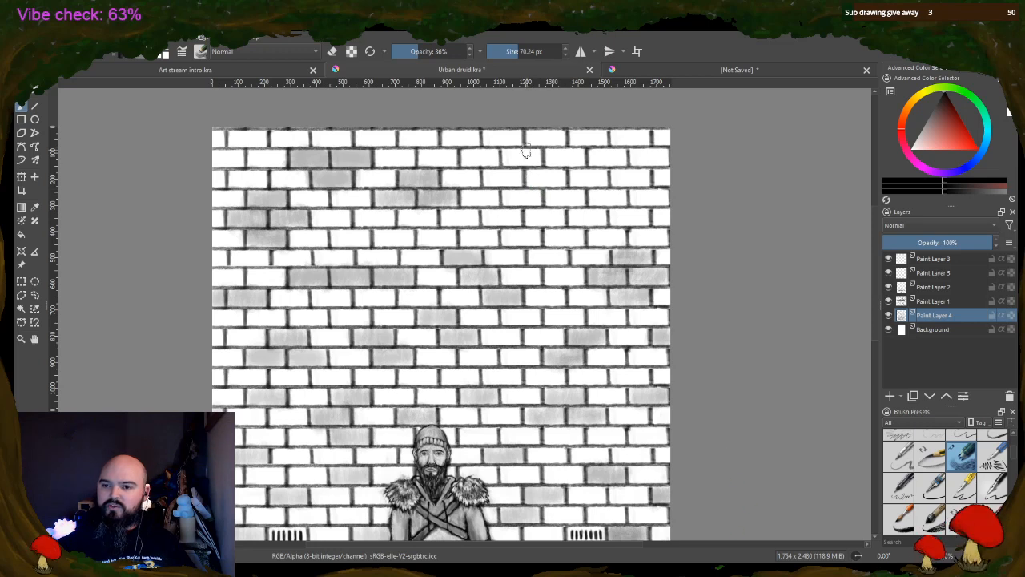
mouse_move(529, 216)
left_mouse_down()
mouse_move(563, 216)
mouse_move(530, 217)
mouse_move(560, 222)
mouse_move(564, 196)
mouse_move(580, 198)
mouse_move(559, 196)
mouse_move(573, 197)
mouse_move(575, 181)
mouse_move(527, 178)
mouse_move(536, 166)
mouse_move(532, 179)
mouse_move(598, 154)
left_mouse_up()
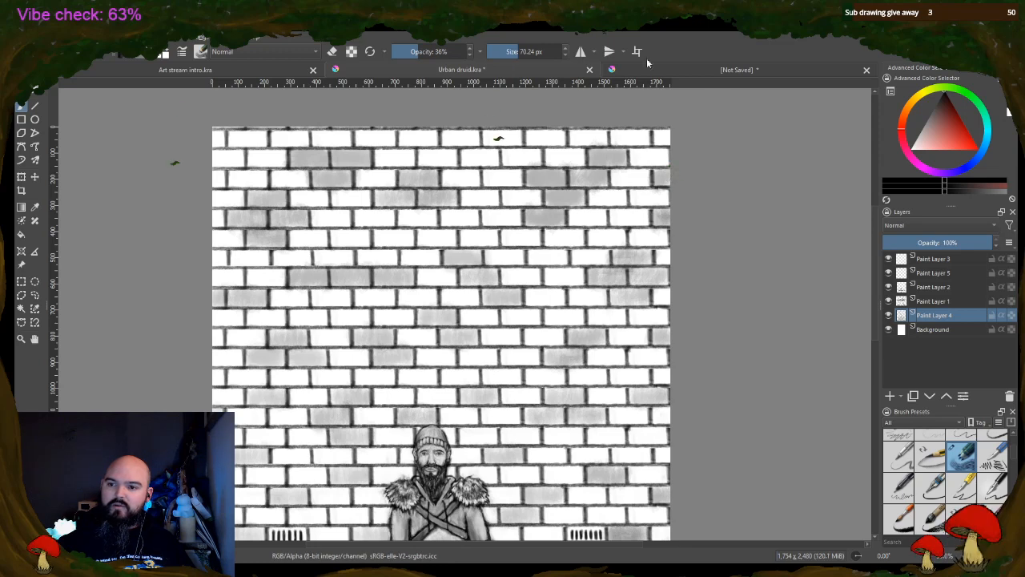
mouse_move(497, 139)
left_mouse_down()
mouse_move(511, 131)
mouse_move(445, 138)
left_mouse_up()
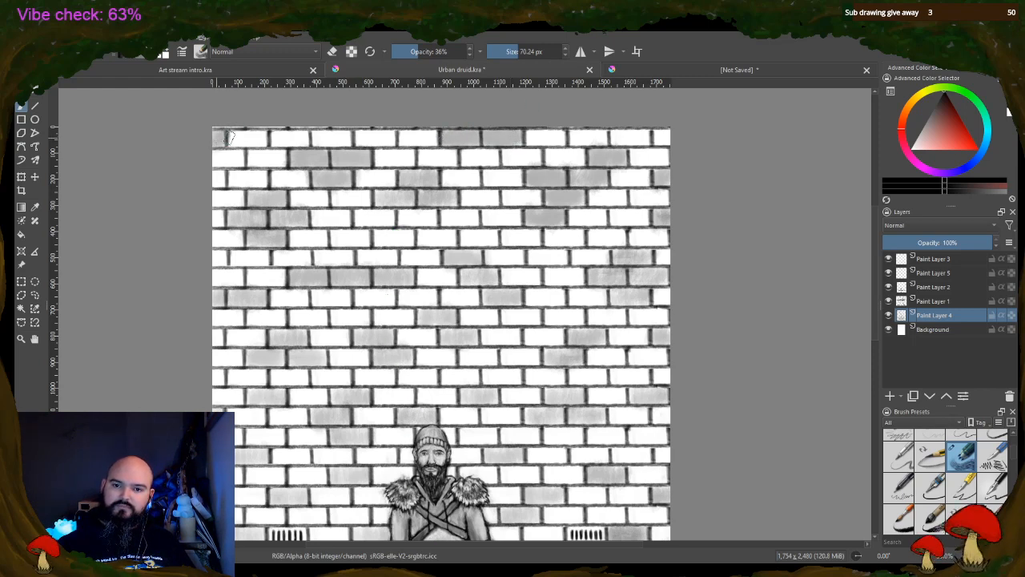
mouse_move(230, 136)
left_mouse_down()
mouse_move(263, 141)
mouse_move(239, 144)
mouse_move(254, 135)
left_mouse_up()
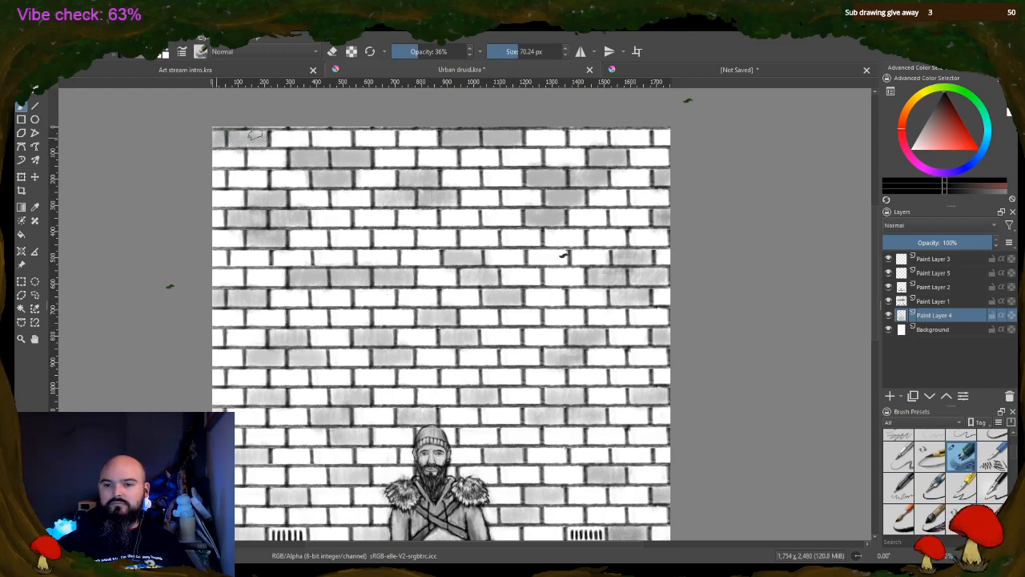
Coat the whole Background layer in light grey with the brush at 100% opacity and 1000 px size
key("minus")
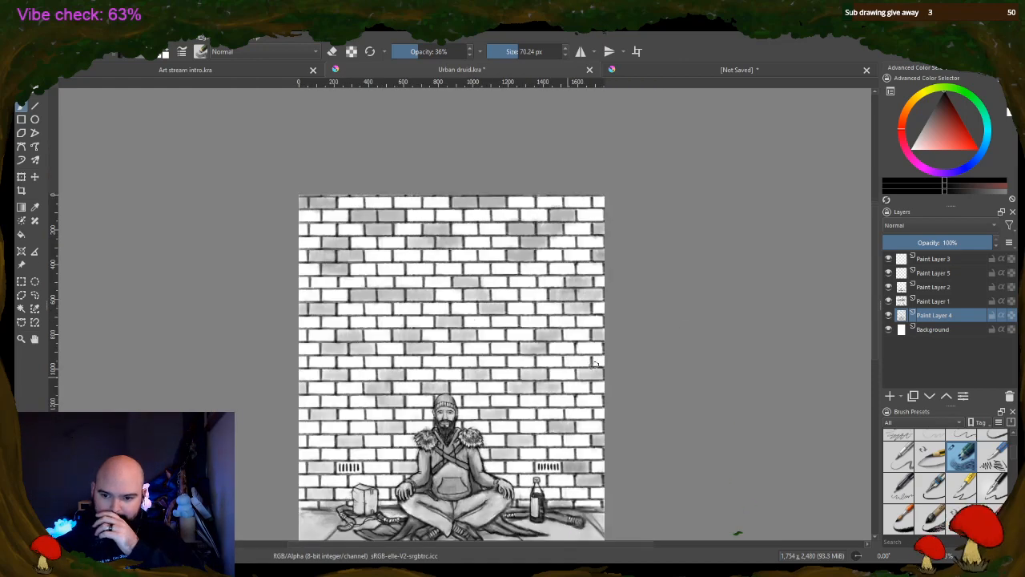
left_click_drag(874, 201, 874, 237)
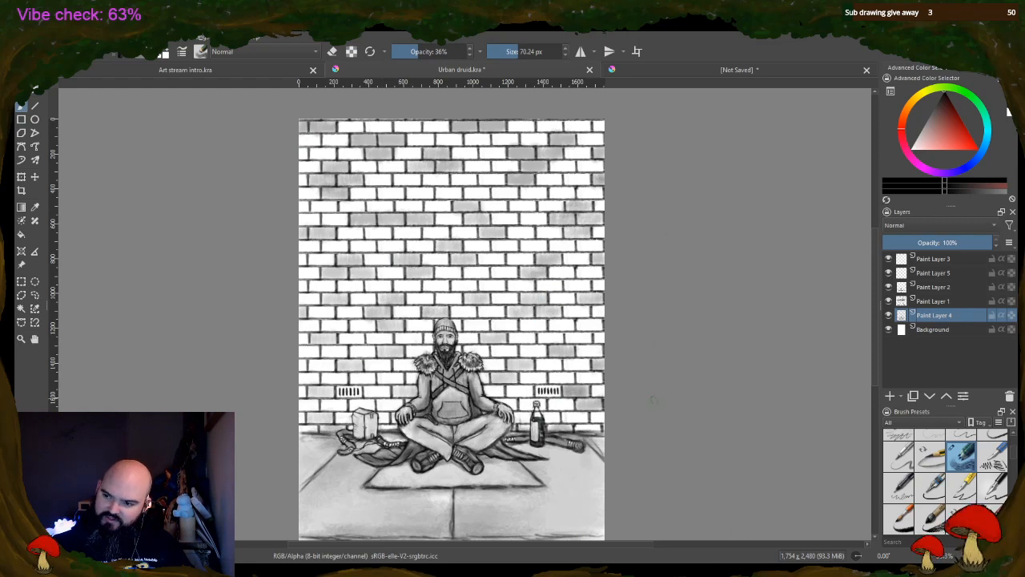
scroll(655, 251, "up", 1)
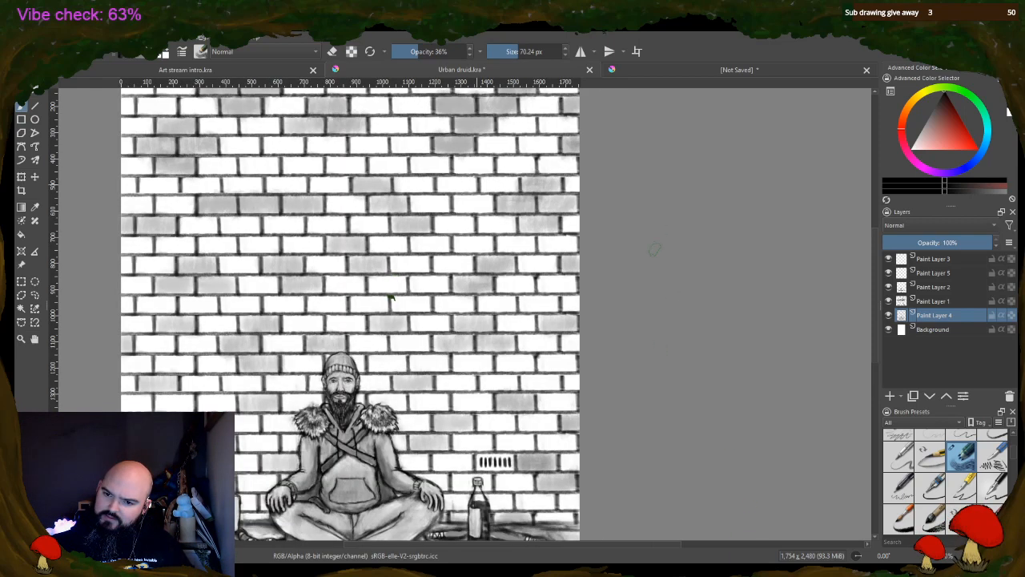
scroll(594, 243, "down", 1)
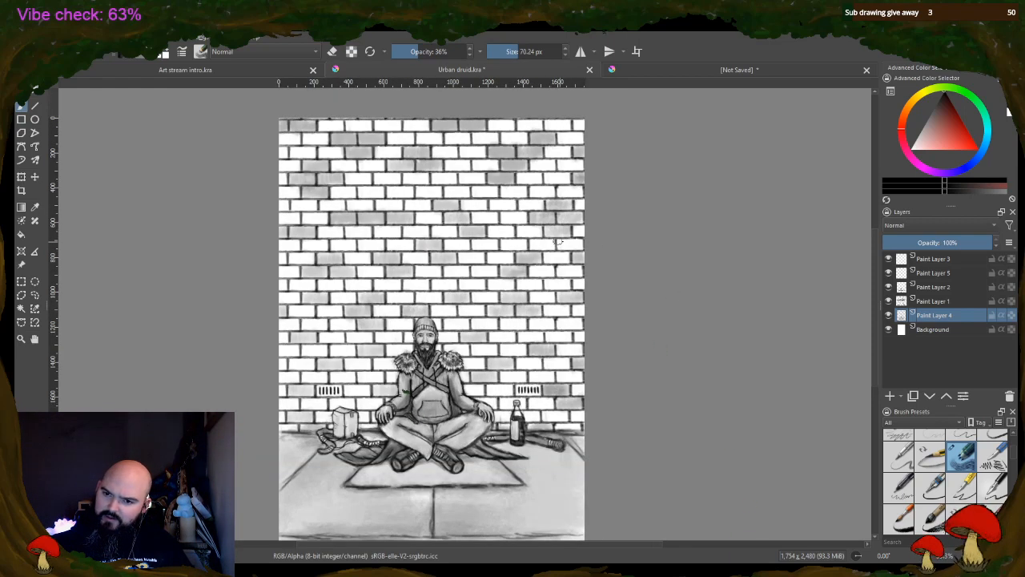
left_click(923, 330)
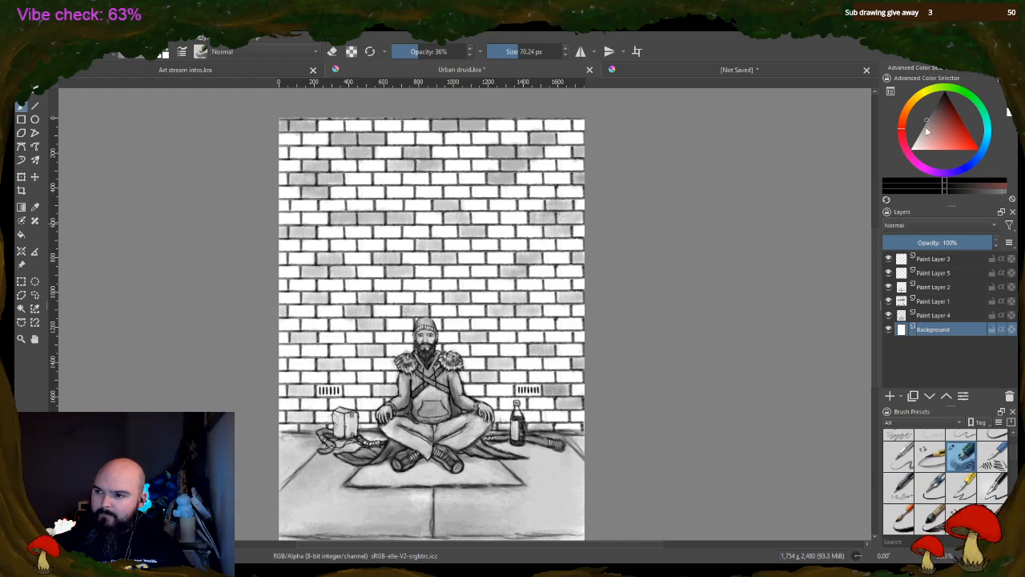
left_click_drag(927, 132, 920, 138)
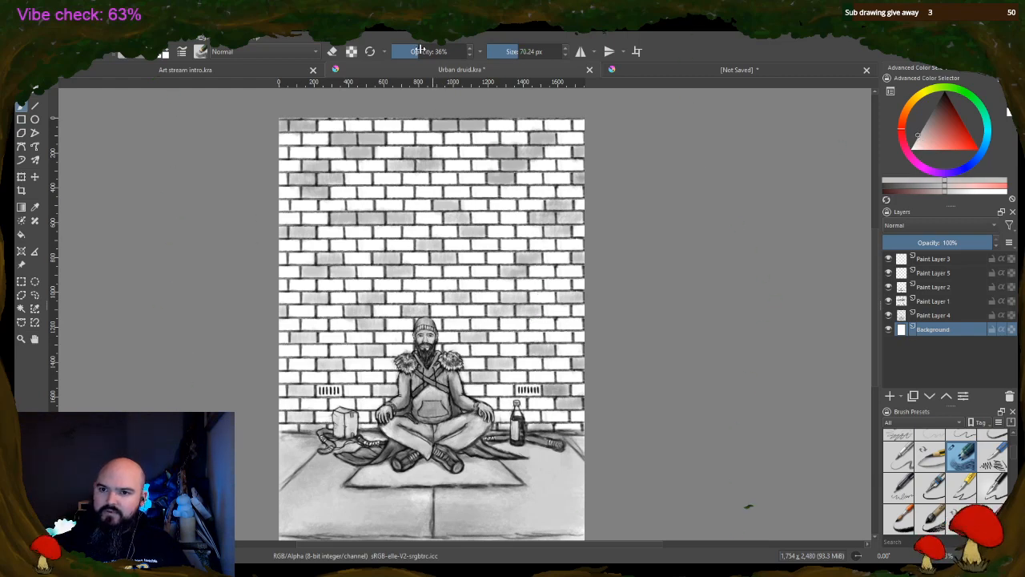
left_click_drag(415, 51, 622, 62)
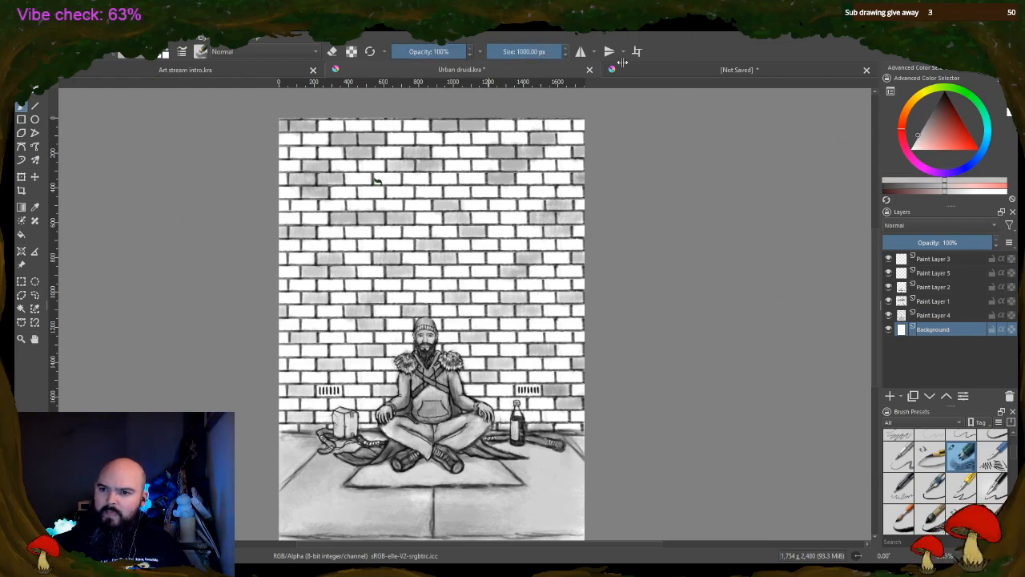
mouse_move(276, 132)
left_mouse_down()
mouse_move(340, 152)
mouse_move(494, 115)
mouse_move(401, 376)
mouse_move(449, 449)
mouse_move(543, 455)
mouse_move(345, 513)
mouse_move(424, 533)
left_mouse_up()
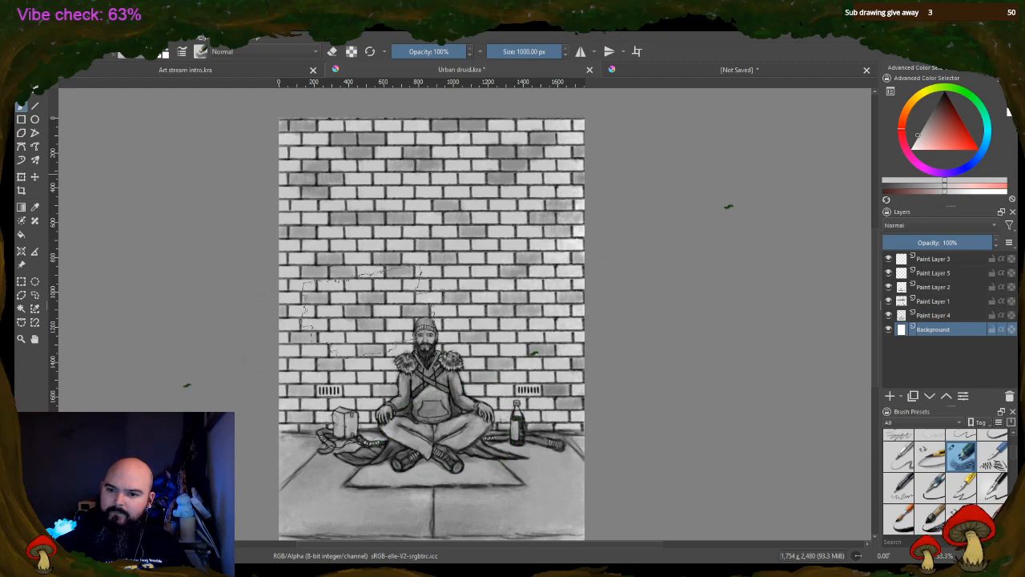
Repaint the Background layer in a paler grey, and cover the brick wall area with a darker light grey
left_click(969, 194)
mouse_move(384, 136)
left_mouse_down()
mouse_move(352, 184)
mouse_move(448, 240)
mouse_move(336, 409)
mouse_move(561, 464)
mouse_move(529, 512)
mouse_move(513, 505)
left_mouse_up()
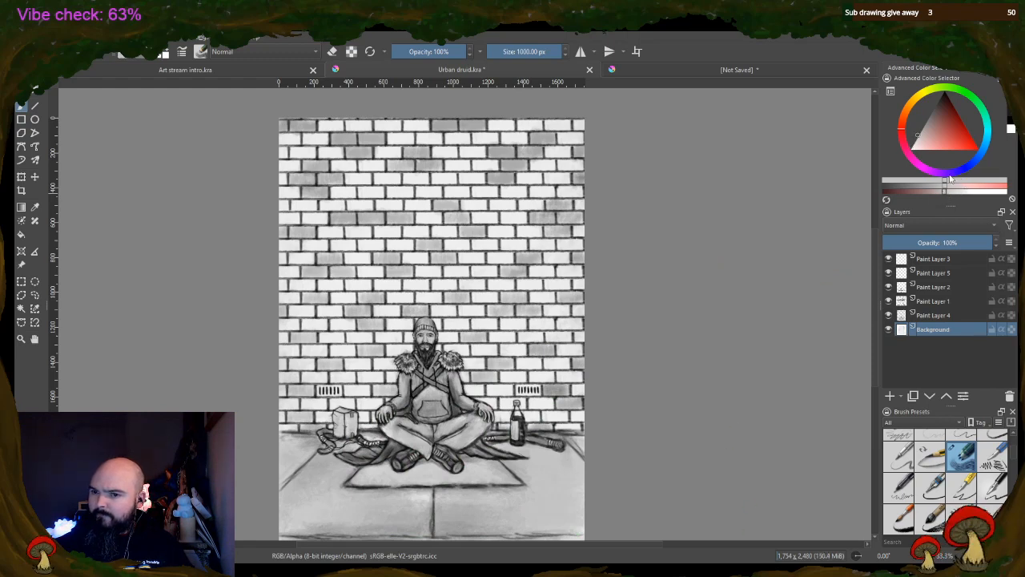
mouse_move(320, 160)
left_mouse_down()
mouse_move(429, 137)
mouse_move(545, 185)
mouse_move(545, 272)
mouse_move(480, 320)
mouse_move(520, 336)
mouse_move(553, 332)
mouse_move(571, 352)
left_mouse_up()
mouse_move(408, 281)
left_mouse_down()
mouse_move(312, 344)
mouse_move(297, 376)
mouse_move(304, 383)
mouse_move(368, 353)
mouse_move(553, 245)
mouse_move(495, 150)
left_mouse_up()
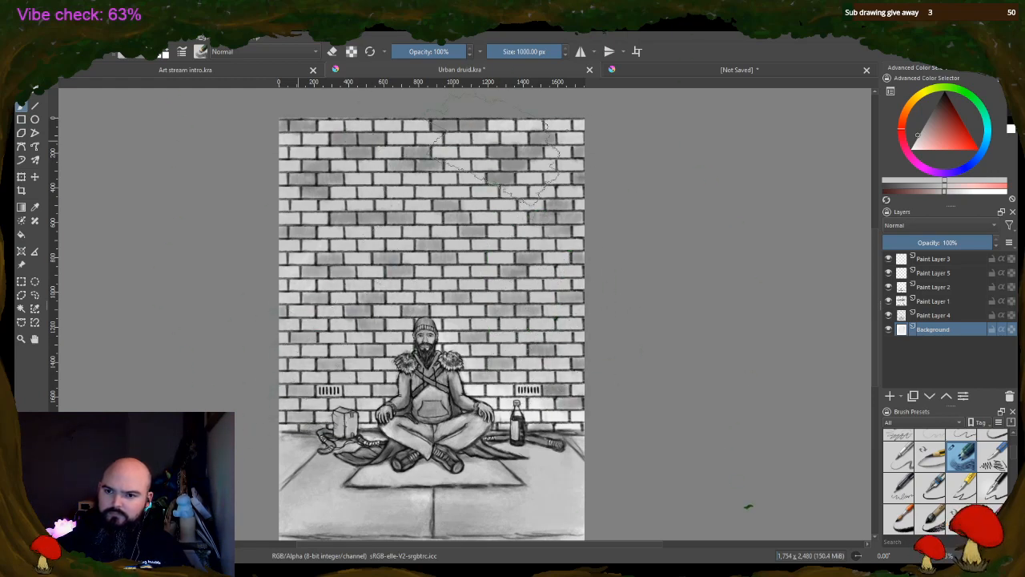
Fill the pale patches of wall around the bottle and down to the floor with light grey, using a 195.54 px brush
scroll(572, 365, "up", 2)
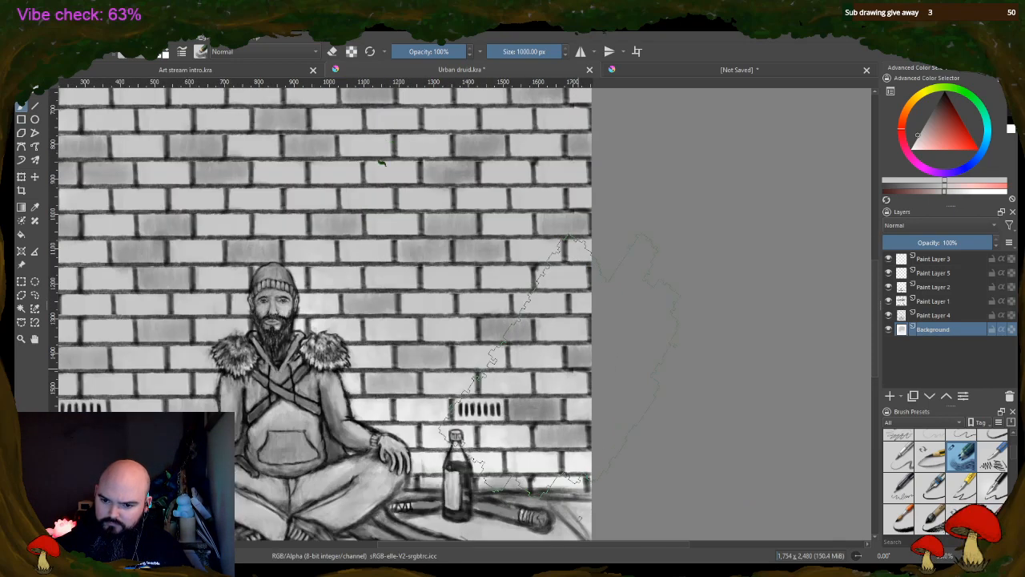
left_click(508, 51)
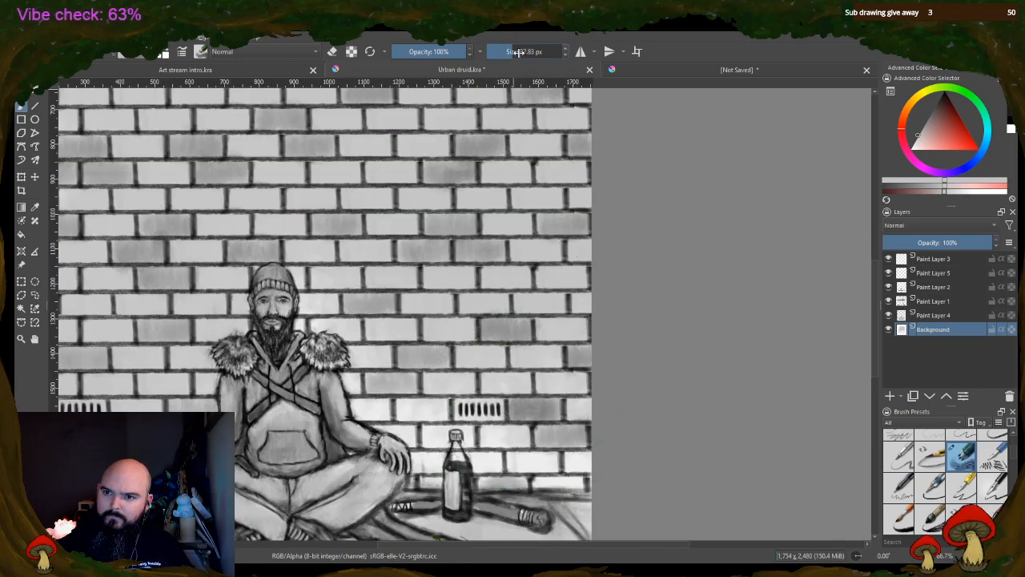
left_click(540, 51)
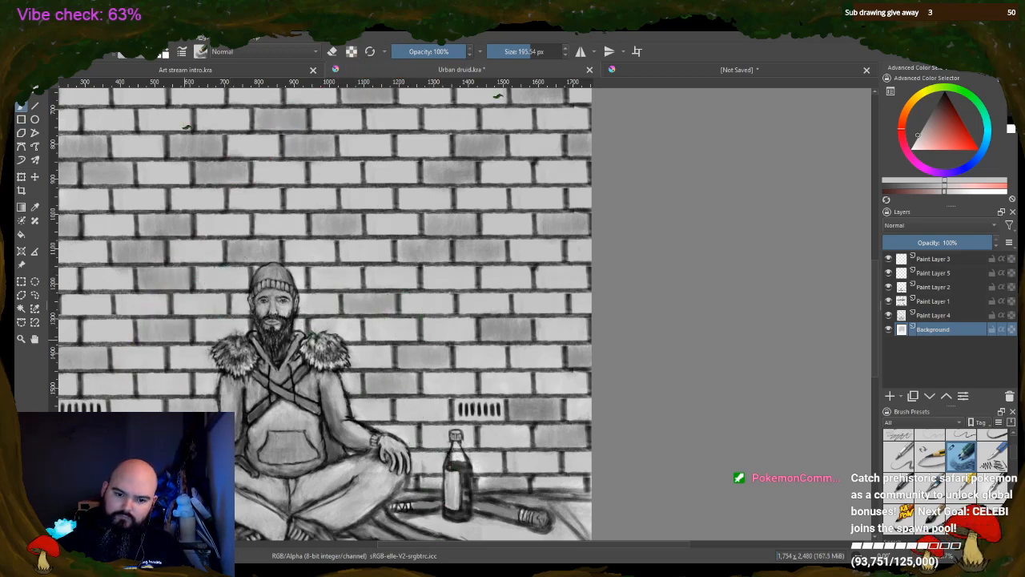
Paint the Background tone around and inside the box beside the druid, reducing the brush to 85.52 px for the box
left_click_drag(397, 545, 343, 545)
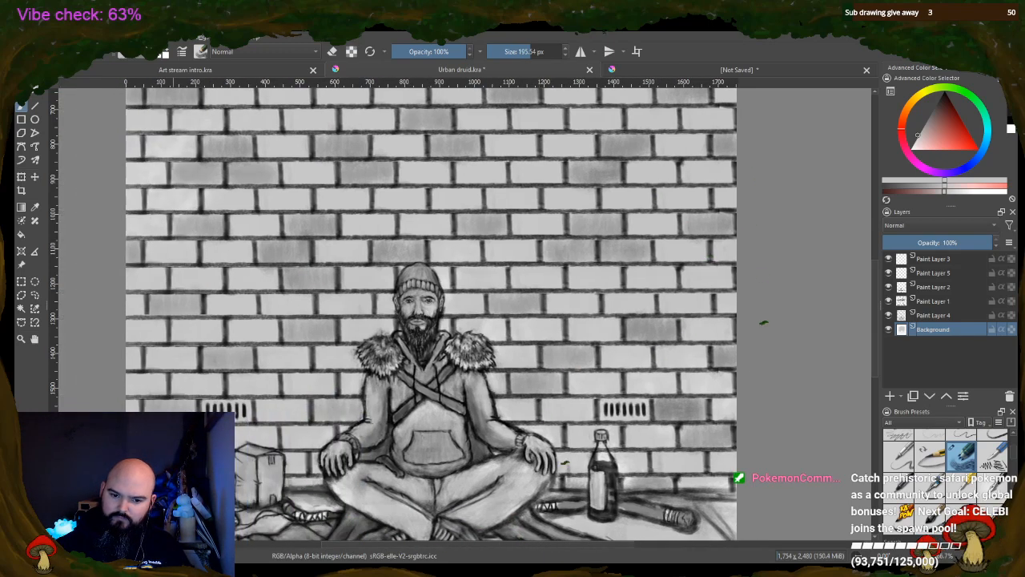
left_click_drag(264, 471, 239, 464)
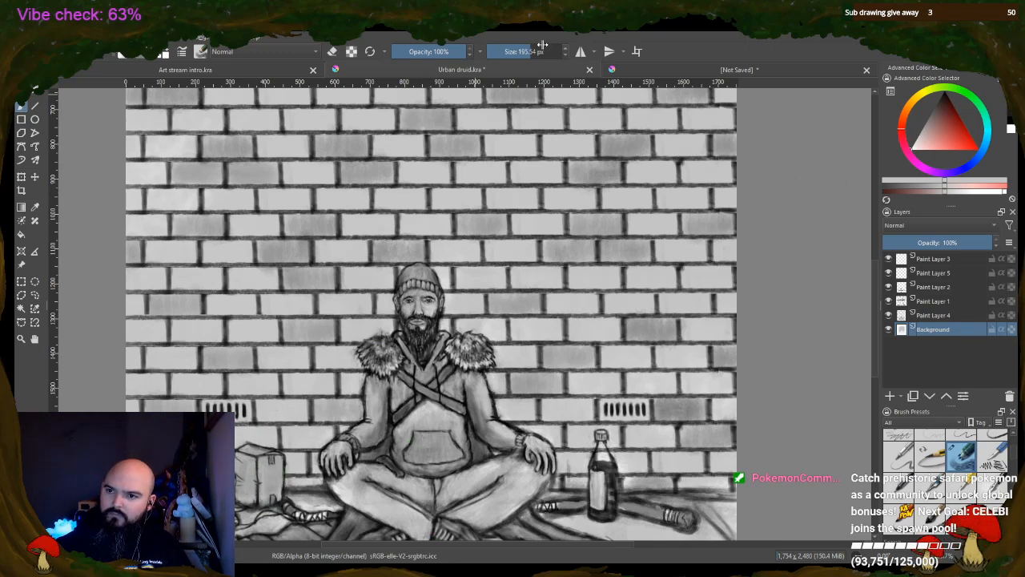
left_click_drag(542, 46, 525, 50)
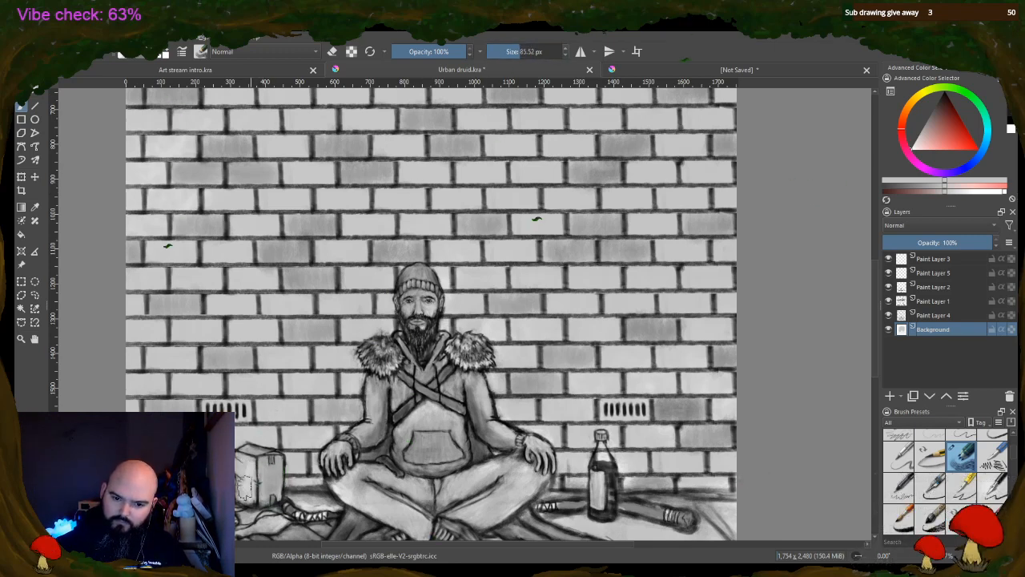
mouse_move(244, 481)
left_mouse_down()
mouse_move(273, 480)
mouse_move(251, 455)
mouse_move(266, 473)
mouse_move(250, 491)
left_mouse_up()
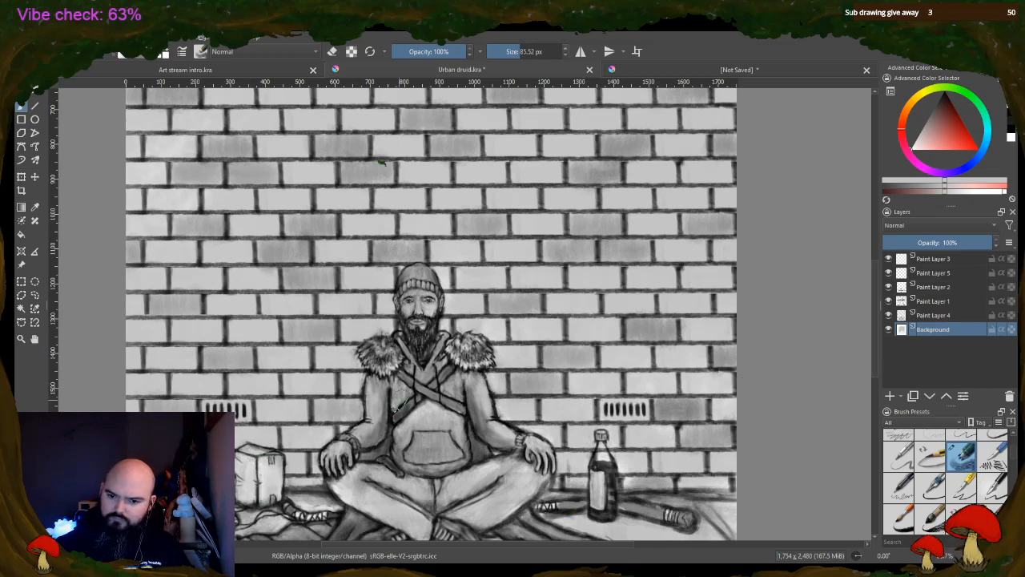
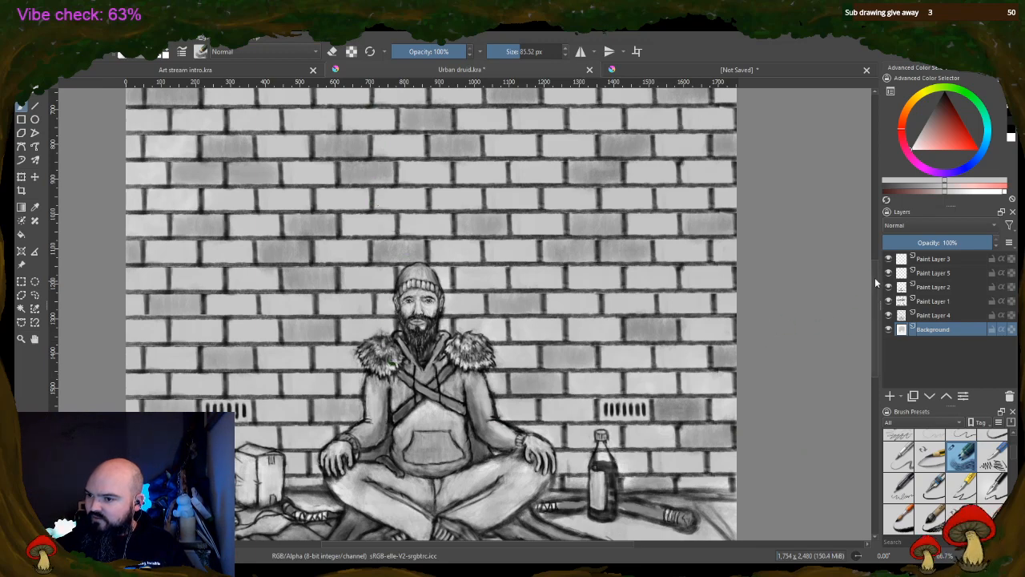
Examine the brick wall, pavement and seated druid across the whole drawing
scroll(393, 364, "down", 3)
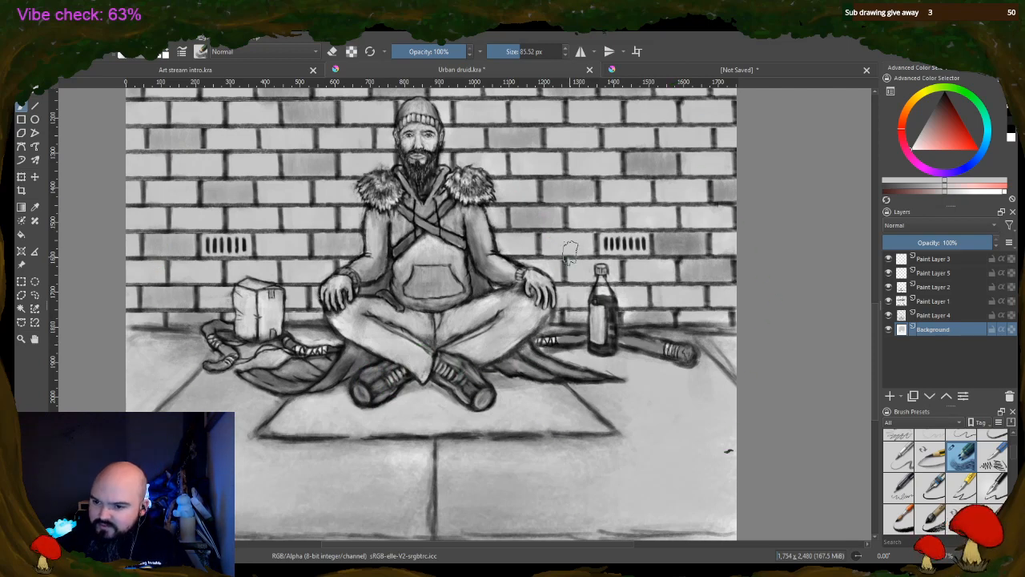
left_click_drag(511, 48, 504, 51)
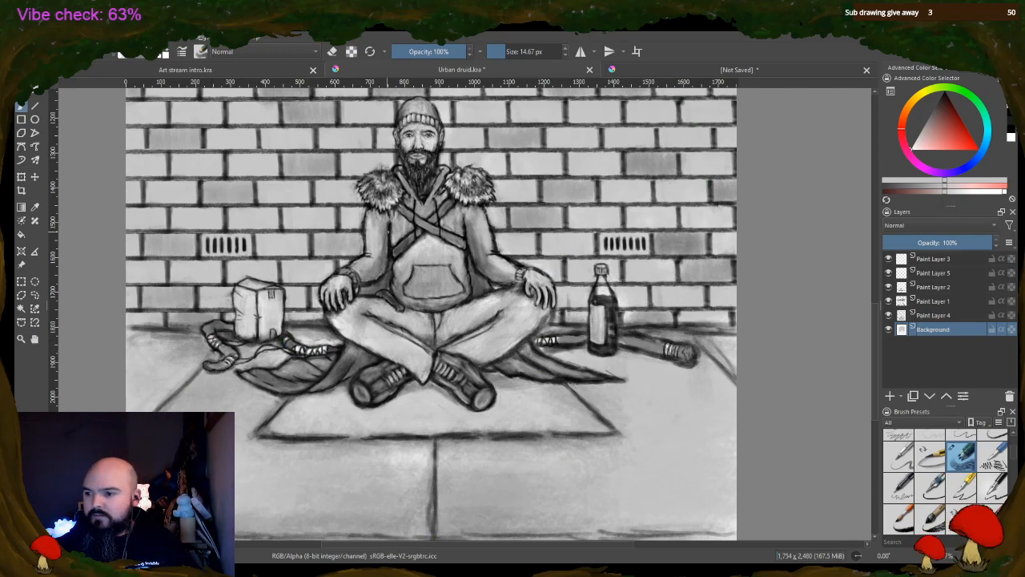
key("minus")
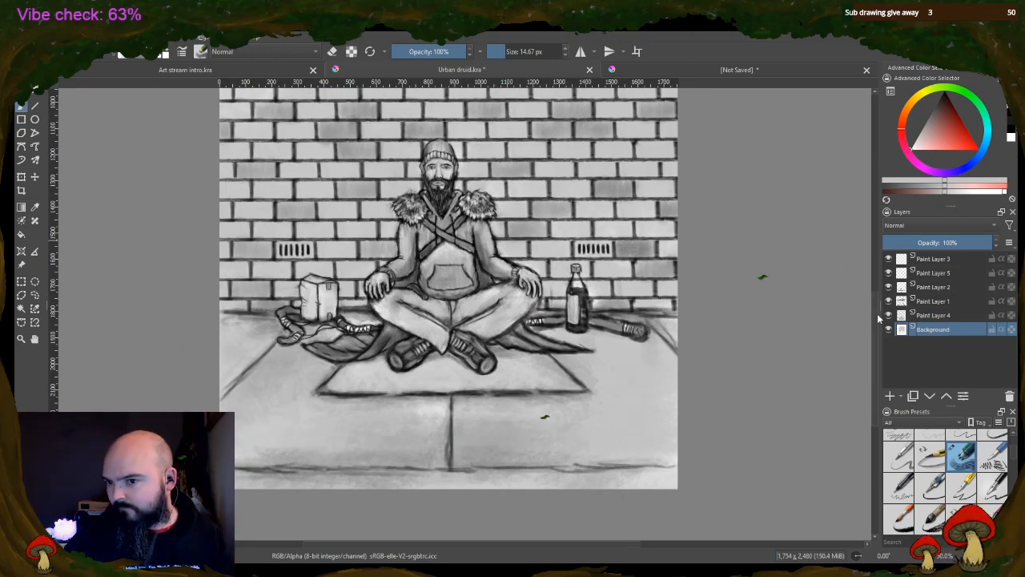
scroll(857, 229, "up", 6)
scroll(859, 257, "down", 3)
scroll(861, 278, "up", 3)
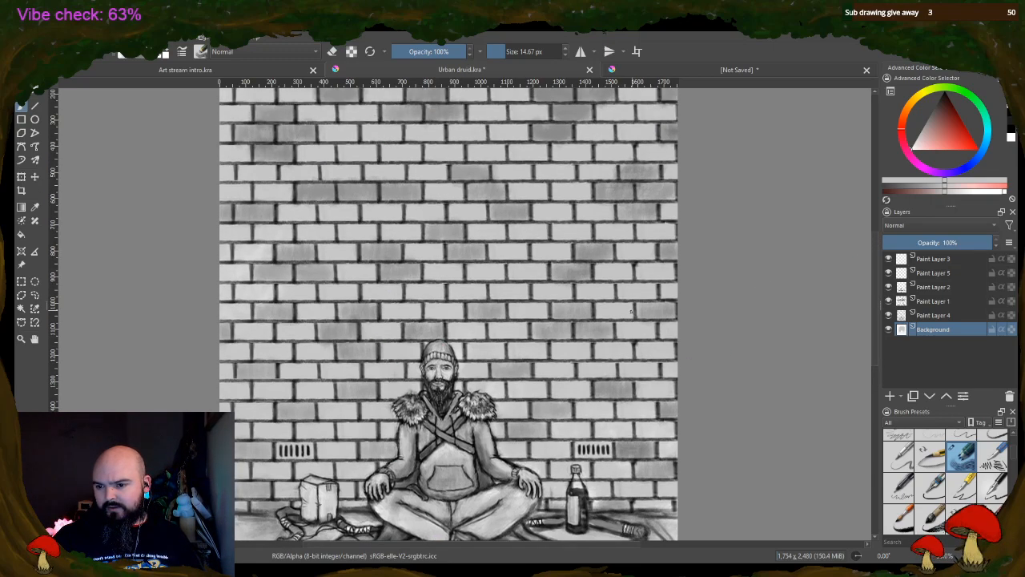
scroll(630, 311, "up", 1)
scroll(324, 372, "down", 1)
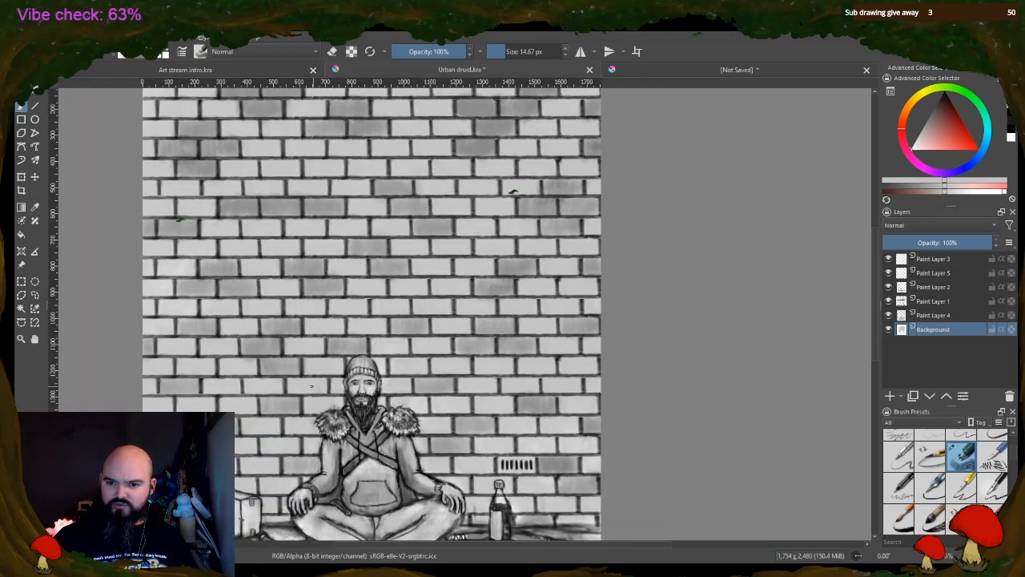
scroll(307, 382, "up", 1)
scroll(425, 276, "down", 1)
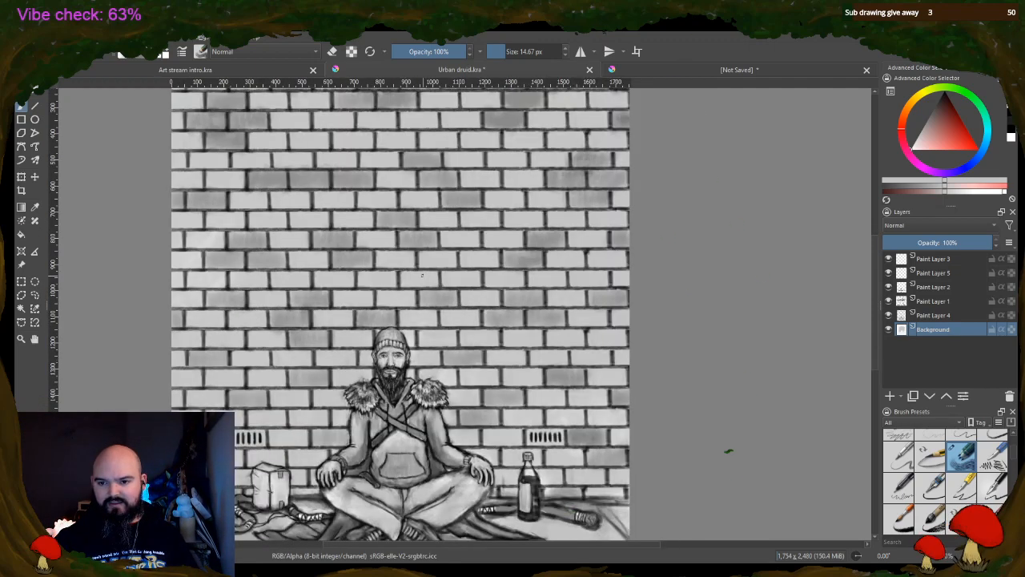
scroll(425, 276, "down", 1)
scroll(435, 280, "up", 1)
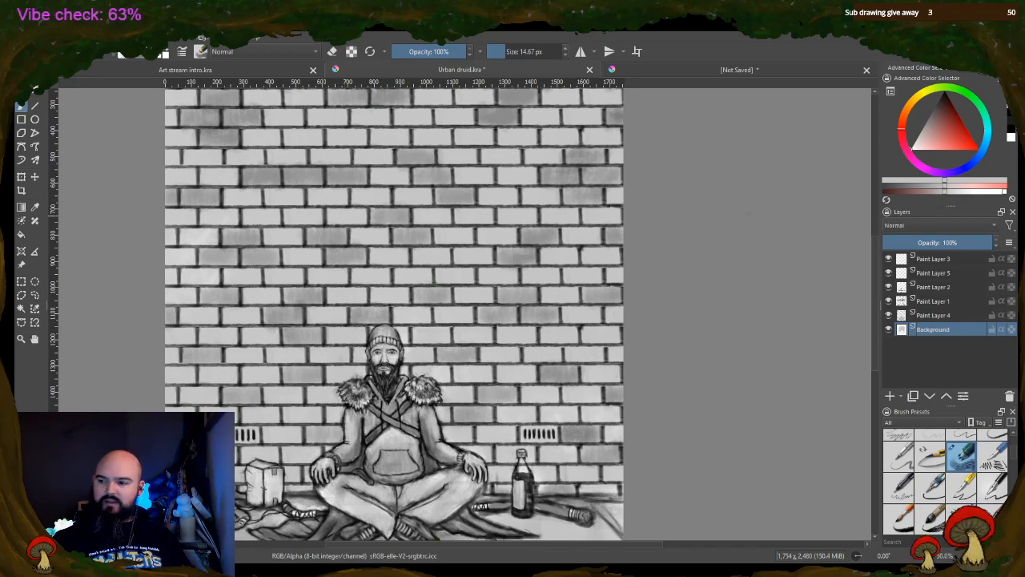
Try a pale blue tint on several bricks above the druid on Paint Layer 5, using a 66.73 px brush at 17% opacity
left_click(933, 273)
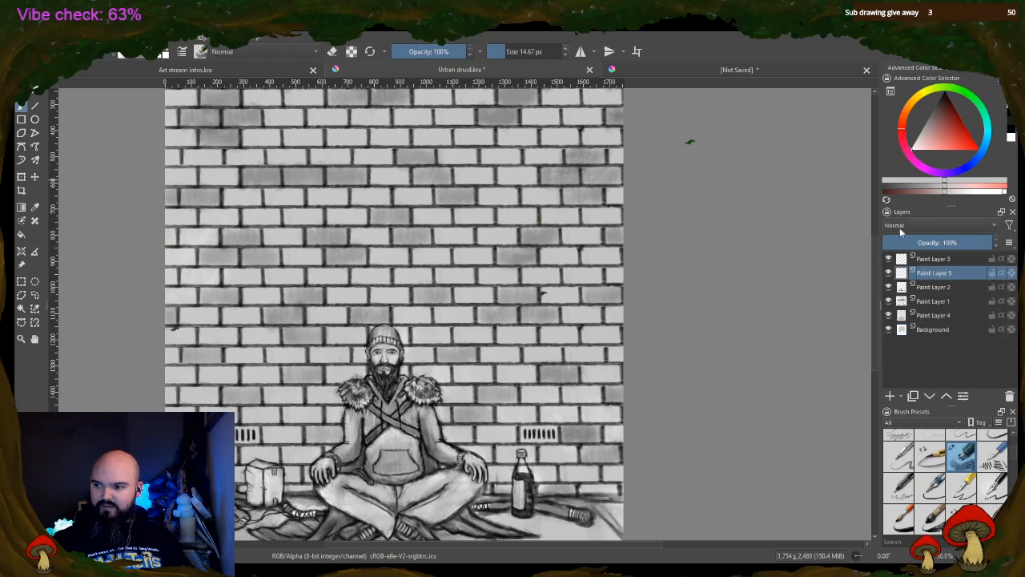
mouse_move(946, 127)
left_mouse_down()
mouse_move(935, 116)
mouse_move(928, 144)
mouse_move(977, 157)
left_mouse_up()
left_click(968, 163)
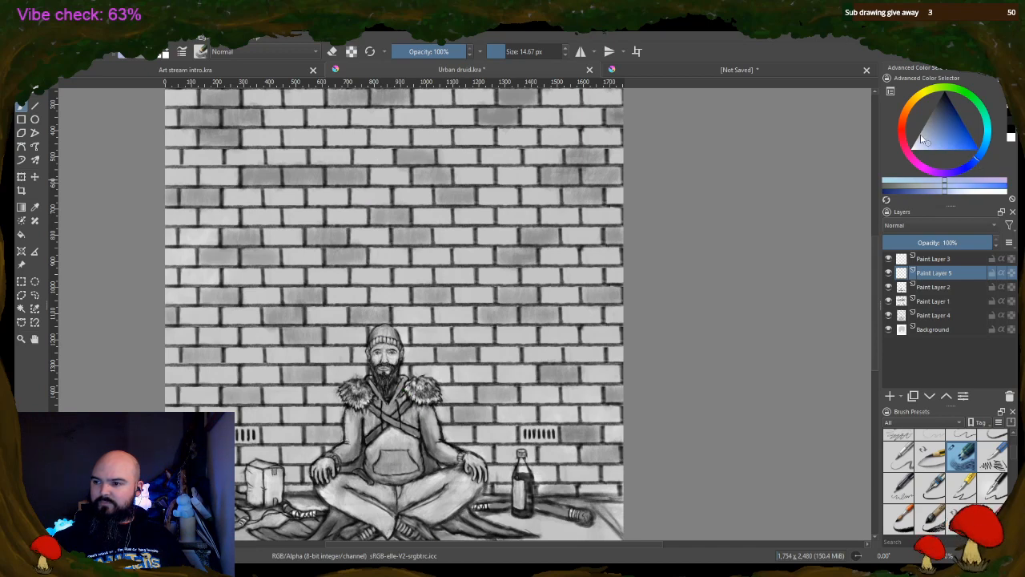
left_click(935, 143)
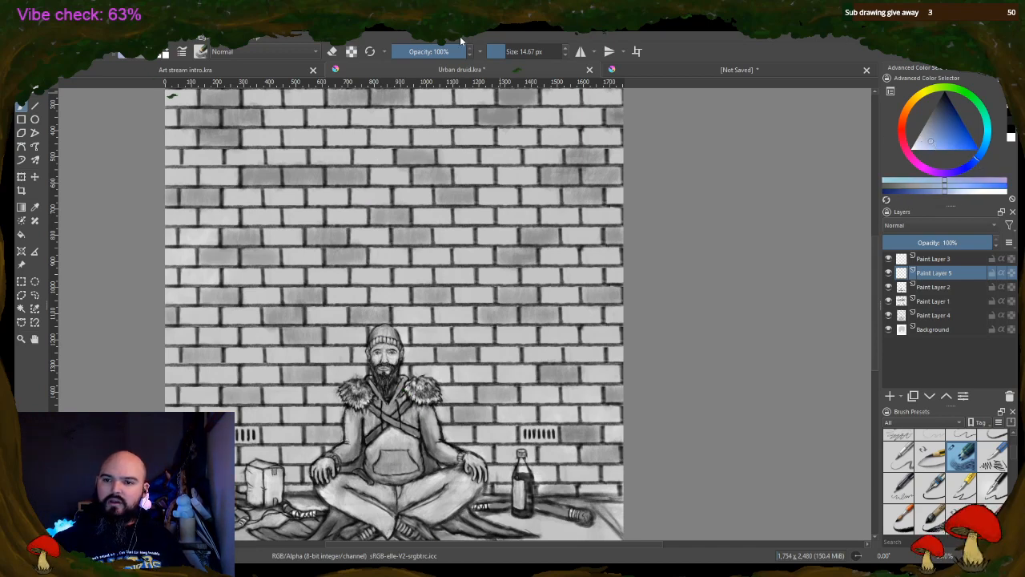
left_click_drag(448, 50, 348, 64)
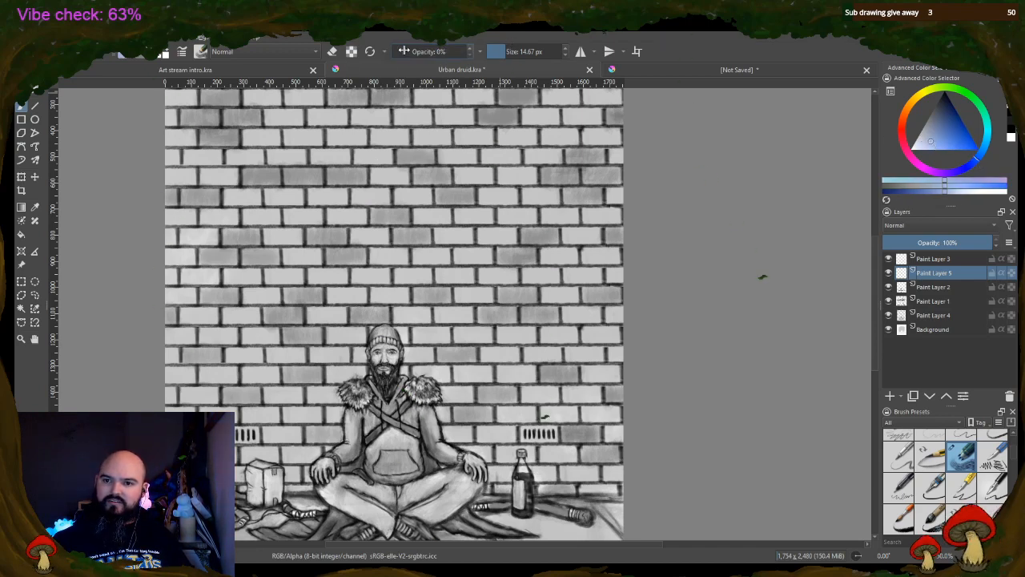
left_click(404, 50)
left_click_drag(503, 51, 529, 51)
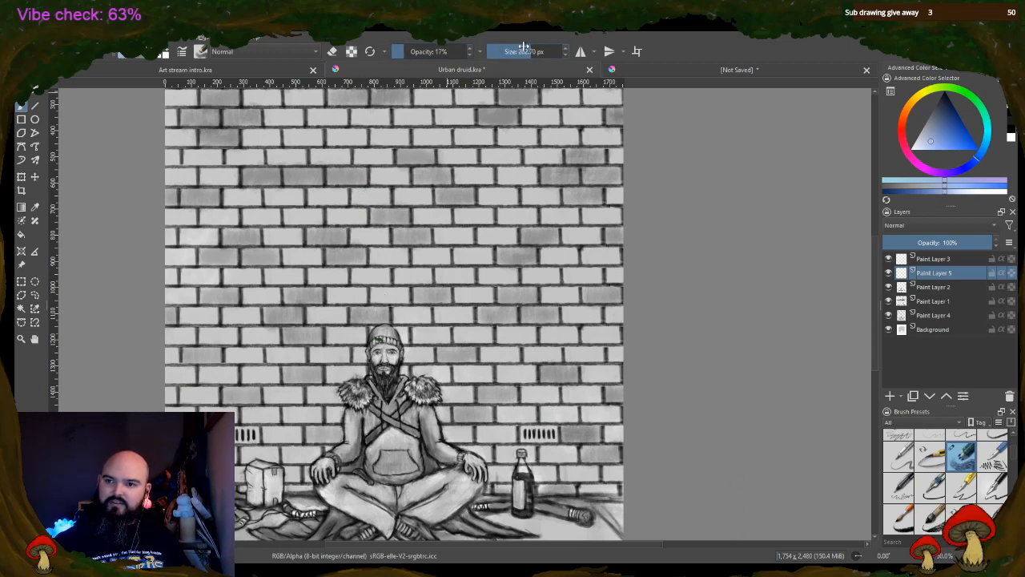
mouse_move(526, 51)
left_mouse_down()
mouse_move(513, 51)
mouse_move(528, 51)
left_mouse_up()
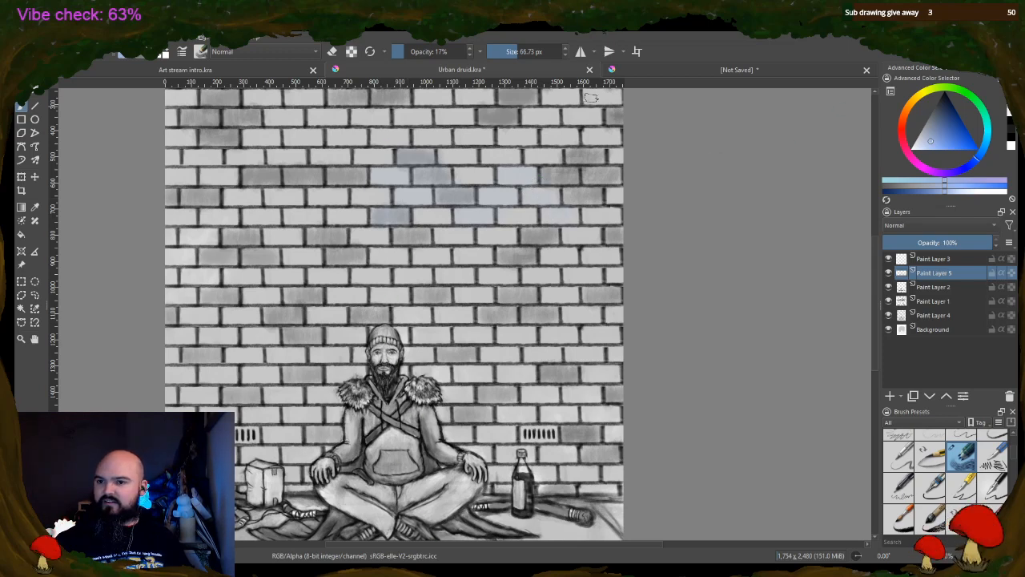
Strengthen the pale blue tint at 27% opacity and extend it over more bricks on the wall above the druid
left_click_drag(408, 51, 413, 51)
mouse_move(397, 224)
left_mouse_down()
mouse_move(382, 221)
mouse_move(391, 213)
mouse_move(417, 236)
mouse_move(406, 234)
left_mouse_up()
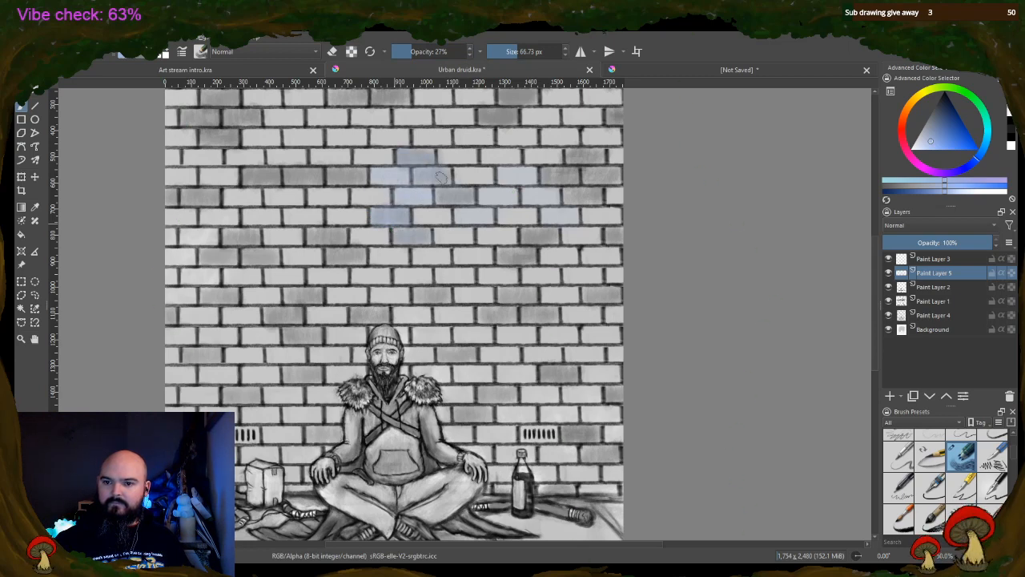
mouse_move(470, 213)
left_mouse_down()
mouse_move(477, 220)
mouse_move(487, 193)
left_mouse_up()
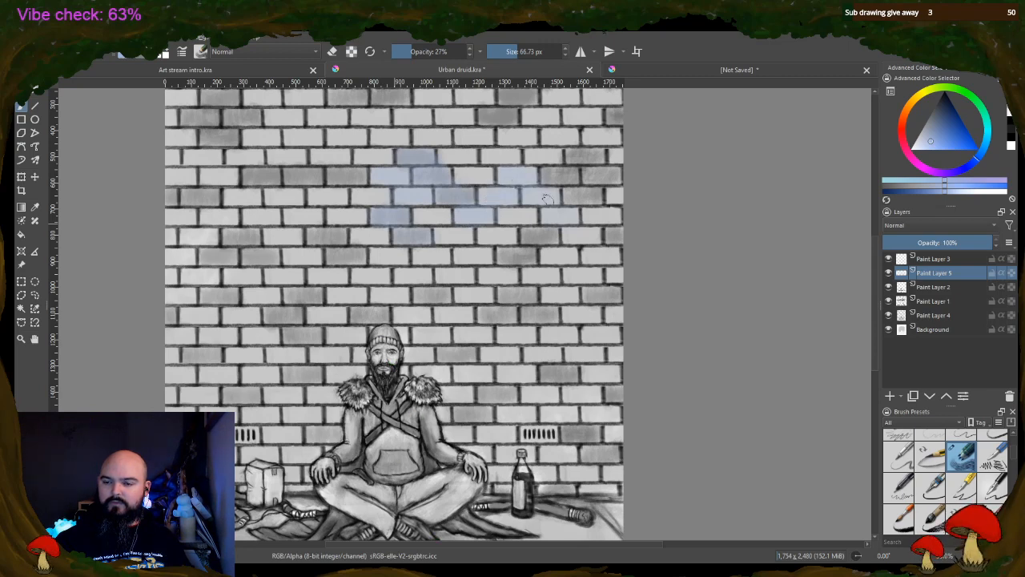
mouse_move(568, 216)
left_mouse_down()
mouse_move(577, 238)
mouse_move(588, 236)
mouse_move(580, 257)
mouse_move(550, 260)
mouse_move(564, 258)
mouse_move(542, 283)
mouse_move(536, 273)
left_mouse_up()
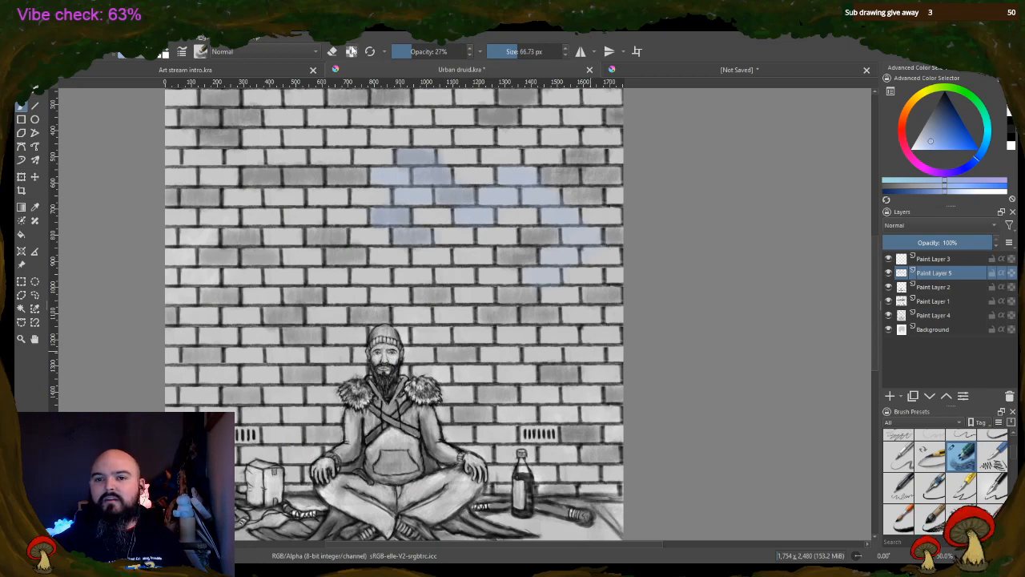
Remove all the blue brick tint from Paint Layer 5 by erasing and deleting a rectangular selection, and clear the selection
left_click_drag(416, 52, 490, 56)
left_click(332, 52)
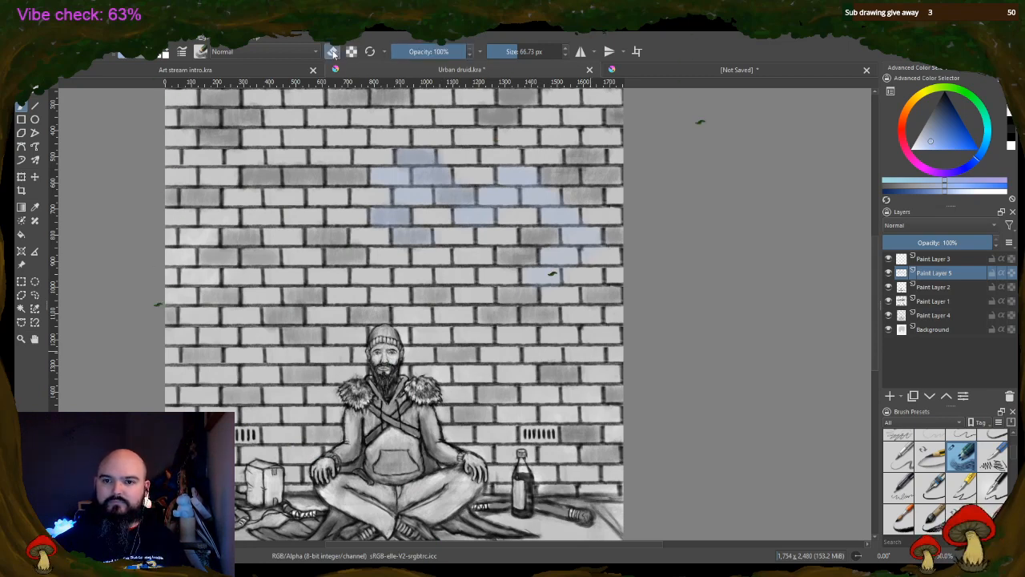
mouse_move(380, 158)
left_mouse_down()
mouse_move(376, 219)
mouse_move(392, 250)
mouse_move(419, 170)
left_mouse_up()
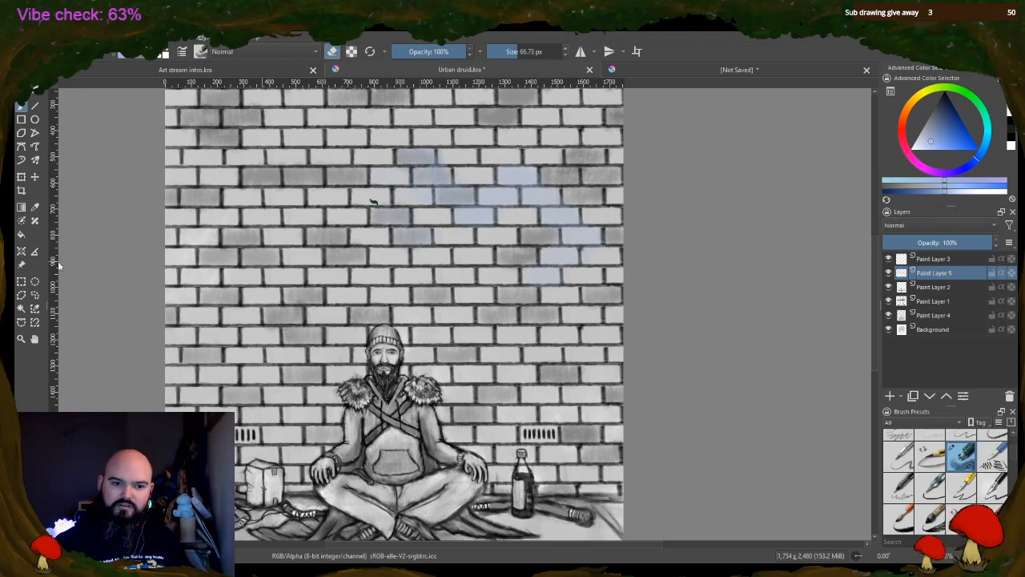
left_click(22, 282)
left_click_drag(313, 91, 737, 545)
key("Delete")
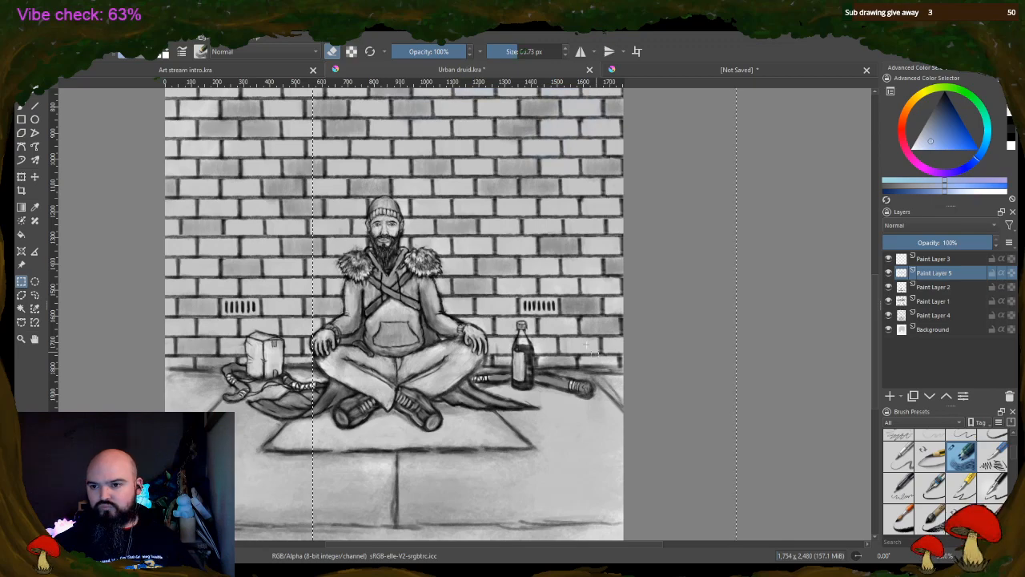
key("ctrl+shift+a")
Look over the wall and seated figure as a whole, and inspect the druid's face up close
scroll(552, 306, "up", 2)
scroll(437, 263, "down", 4)
scroll(358, 218, "up", 1)
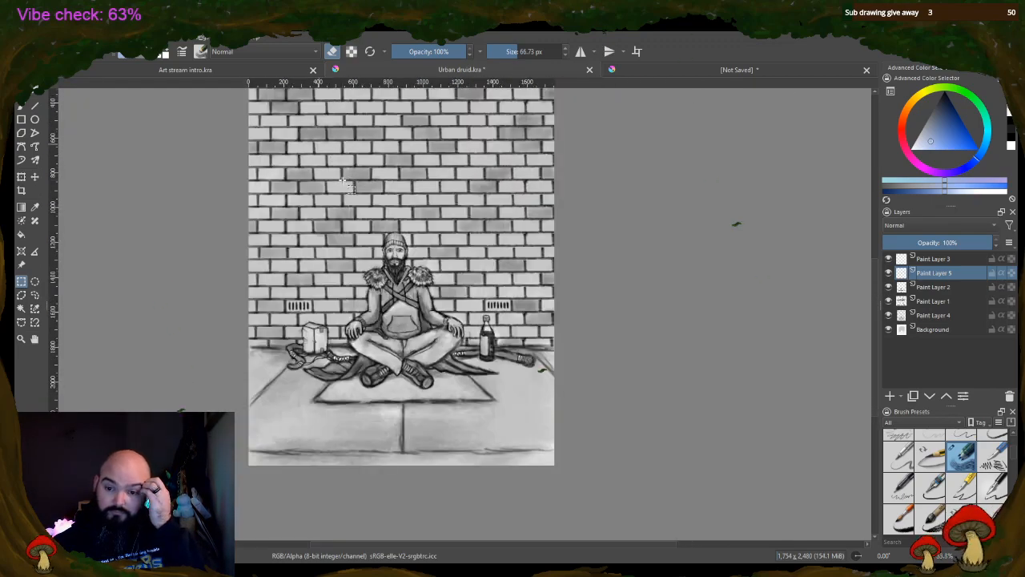
scroll(417, 210, "up", 1)
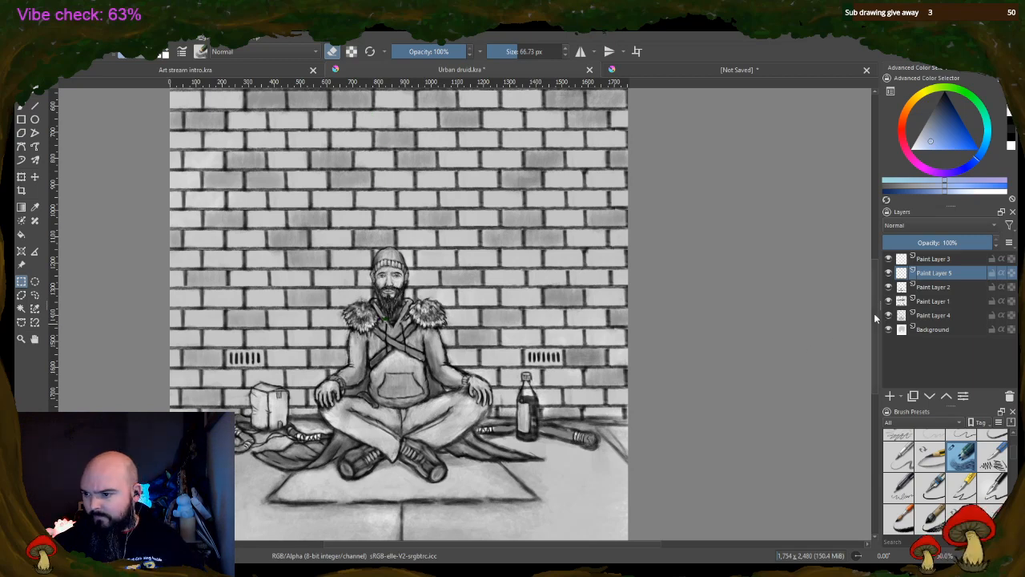
scroll(876, 319, "down", 2)
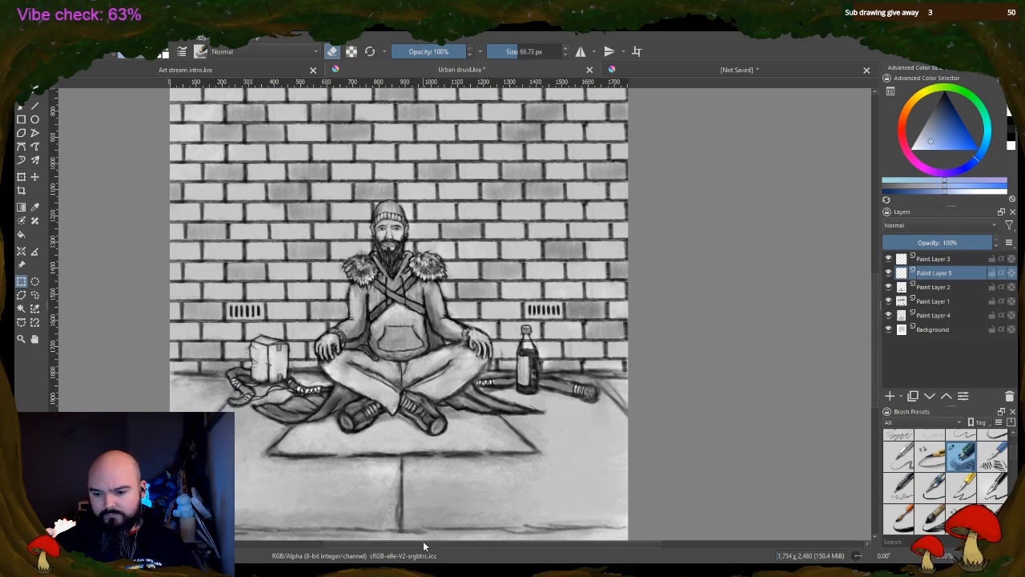
scroll(425, 546, "left", 3)
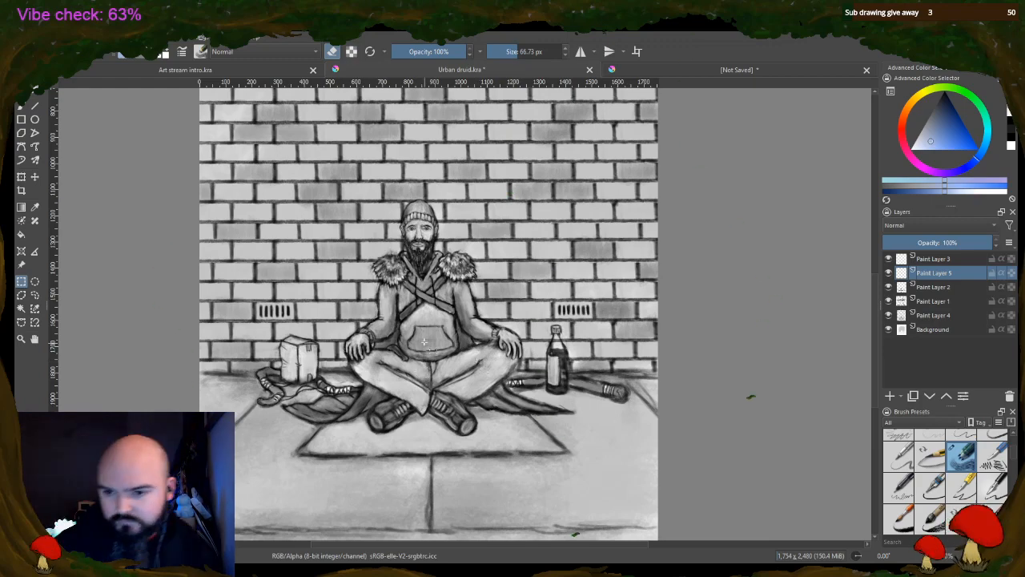
scroll(414, 250, "up", 3)
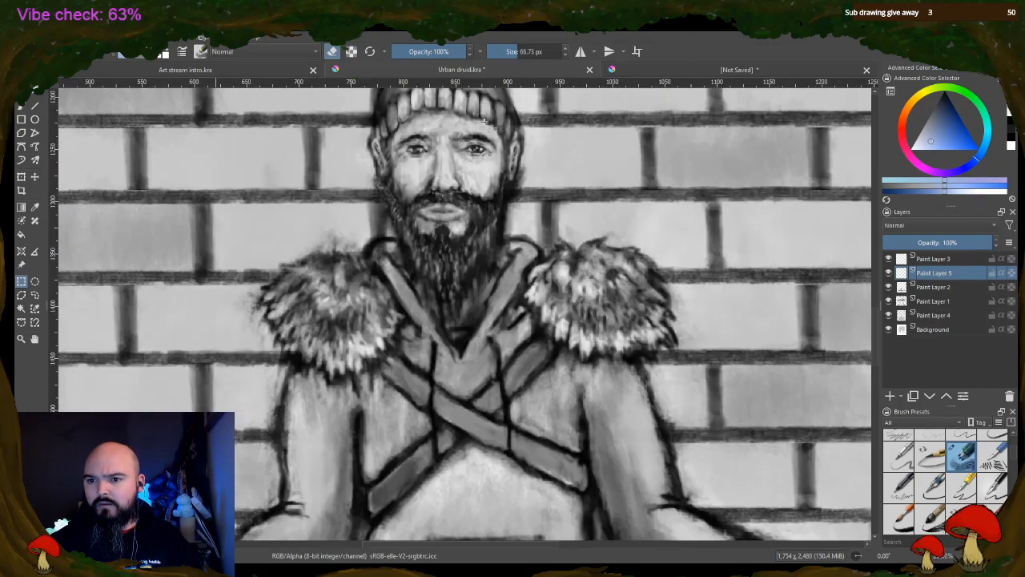
scroll(484, 120, "up", 2)
scroll(404, 134, "up", 2)
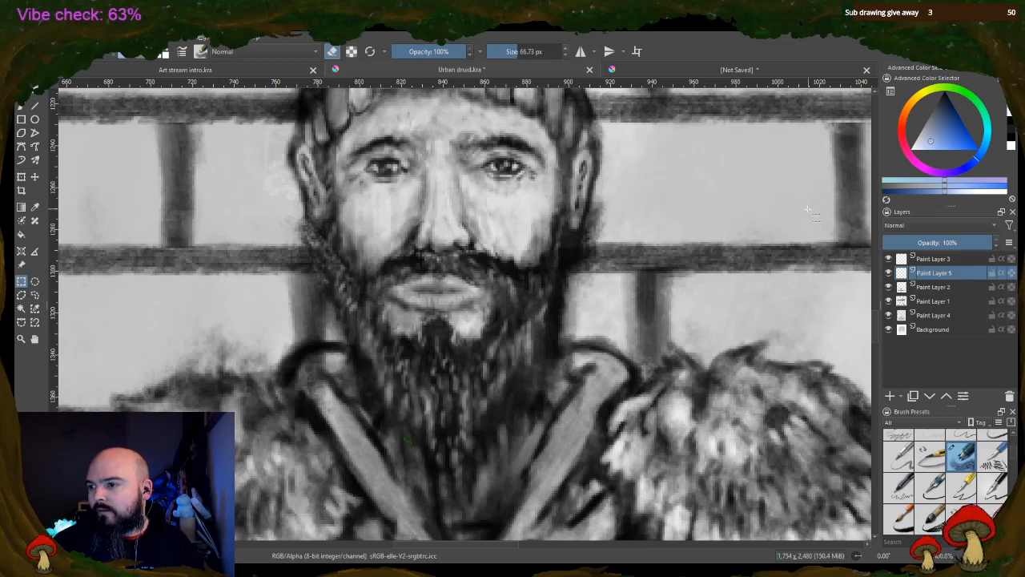
Paint both of the druid's irises dark green on Paint Layer 5, using a 4.74 px brush at 100% opacity
key("e")
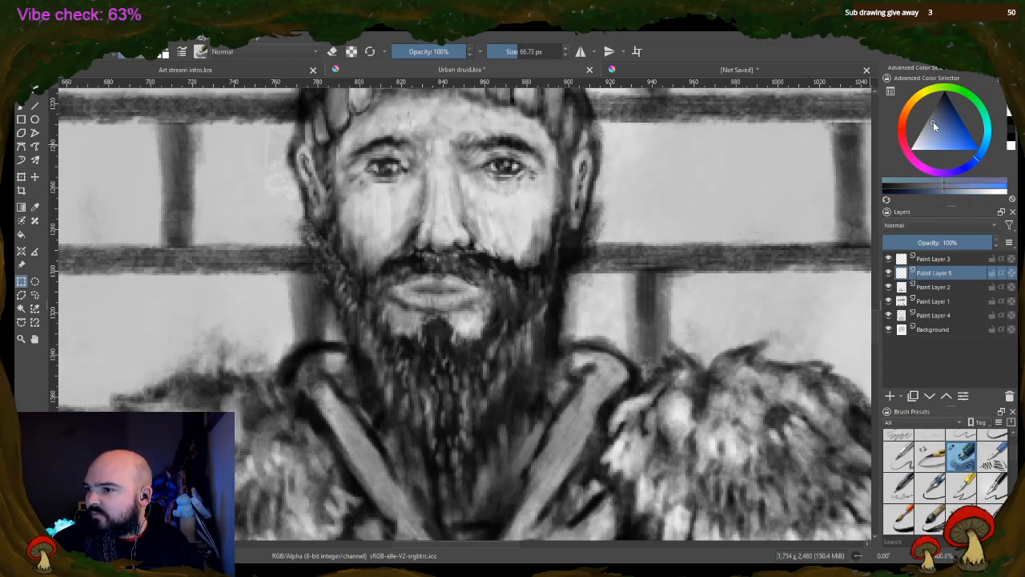
left_click(903, 126)
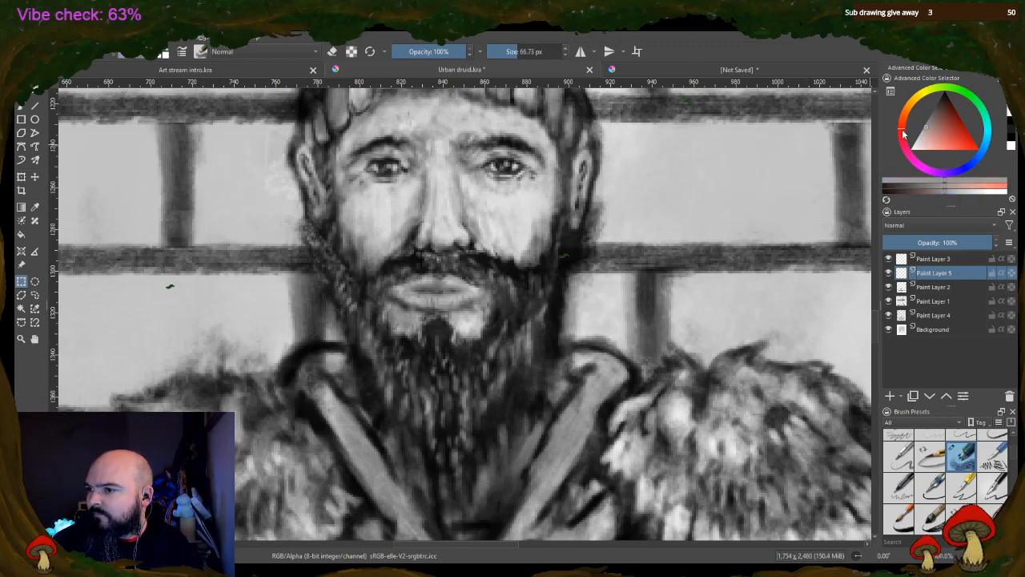
left_click_drag(903, 130, 948, 108)
left_click(943, 109)
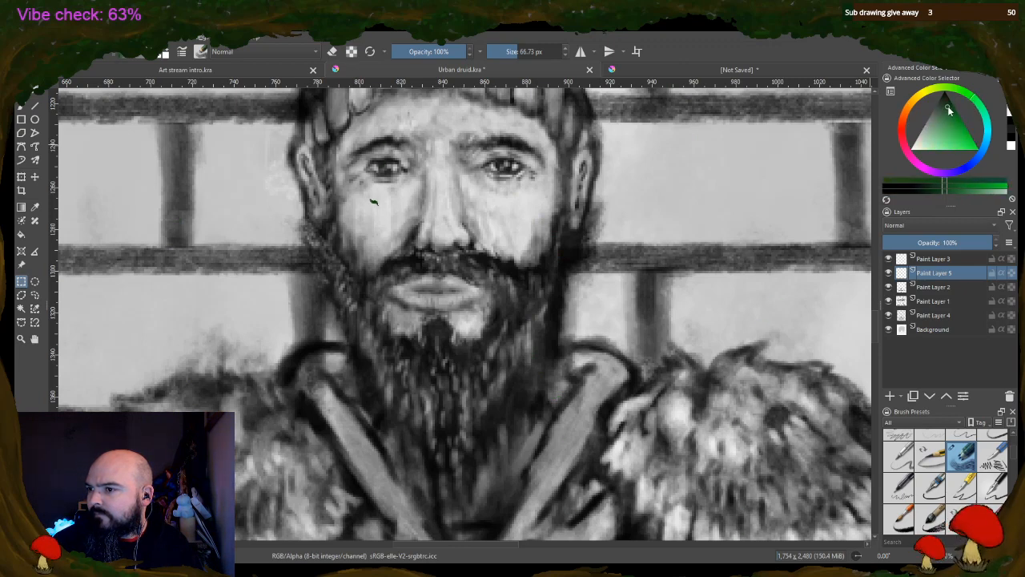
left_click(954, 111)
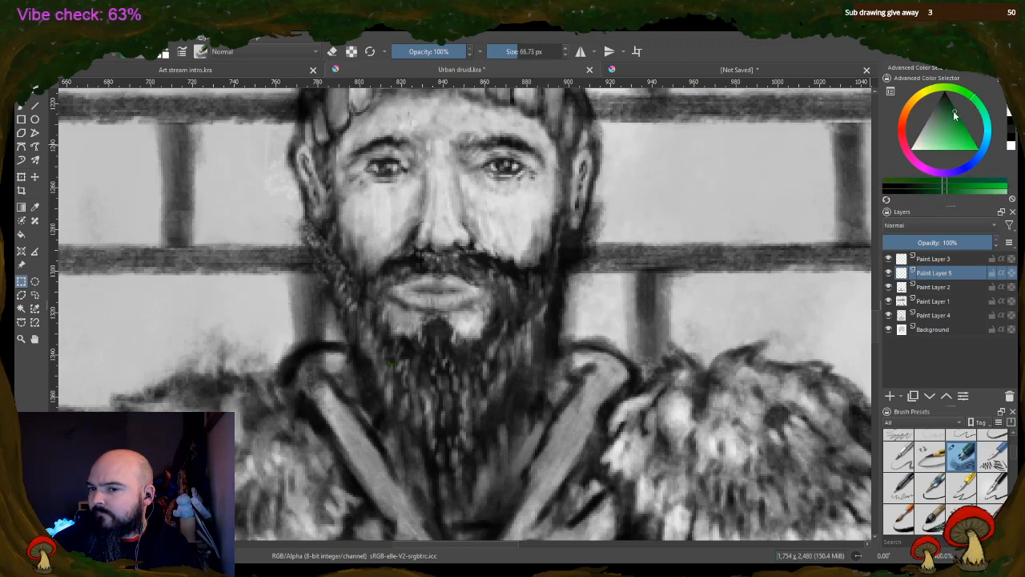
left_click(20, 105)
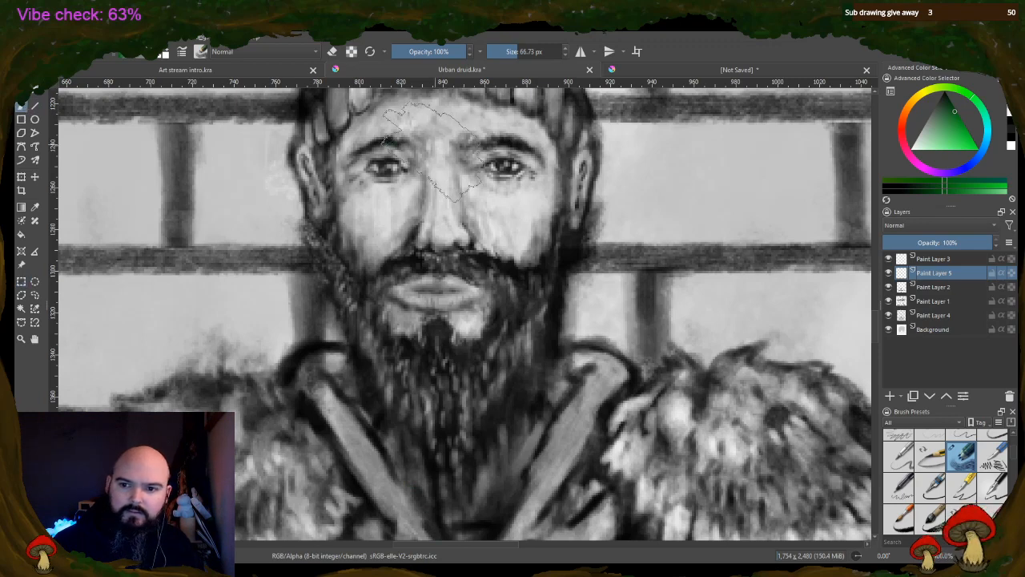
left_click(519, 51)
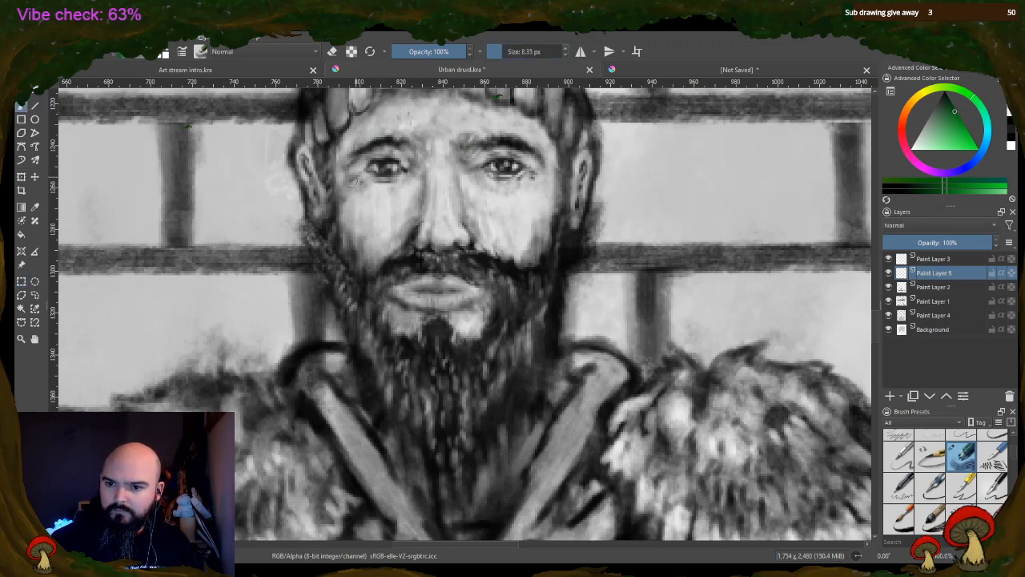
left_click(500, 50)
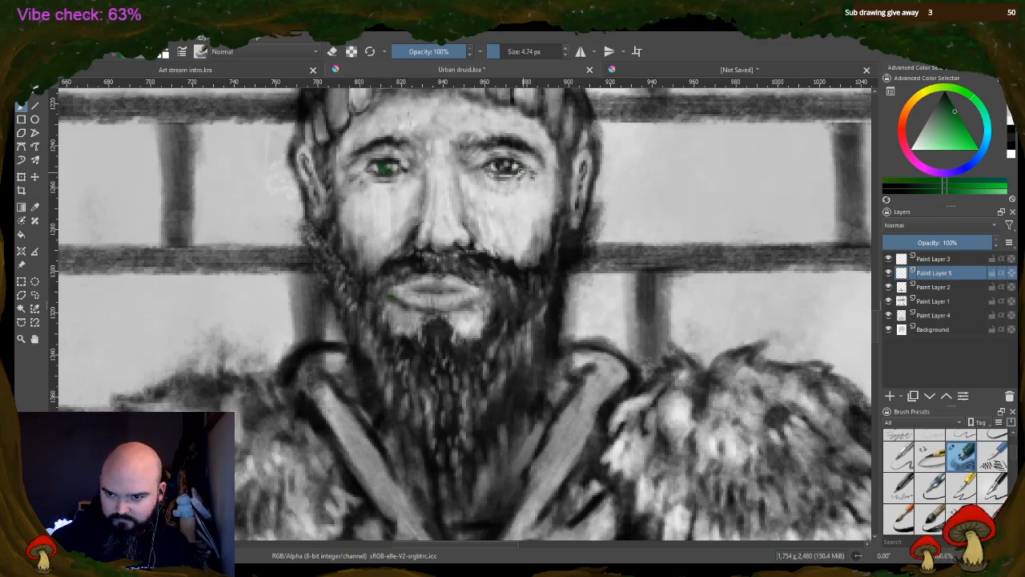
left_click_drag(500, 165, 507, 170)
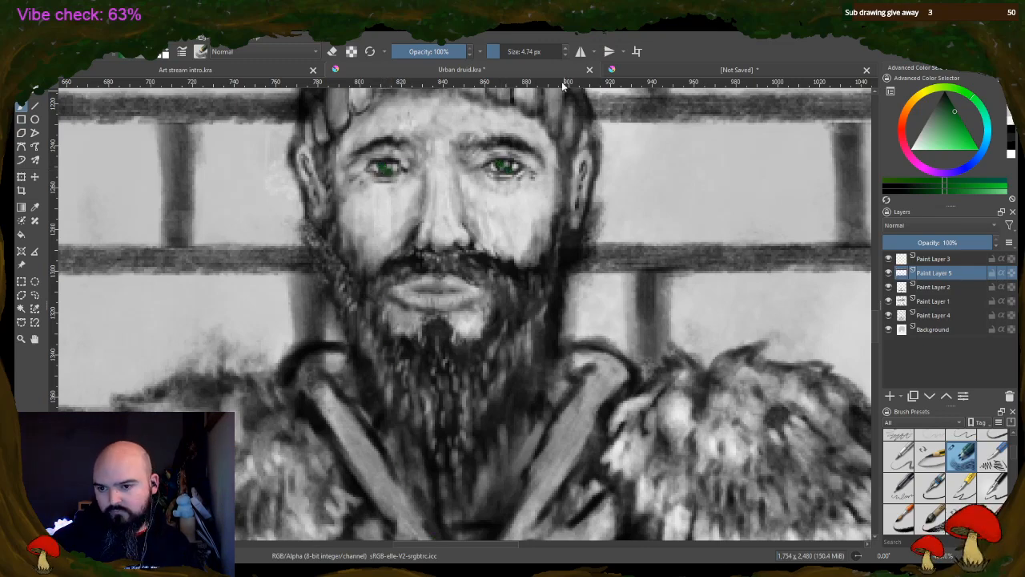
scroll(508, 170, "down", 5)
scroll(511, 210, "up", 4)
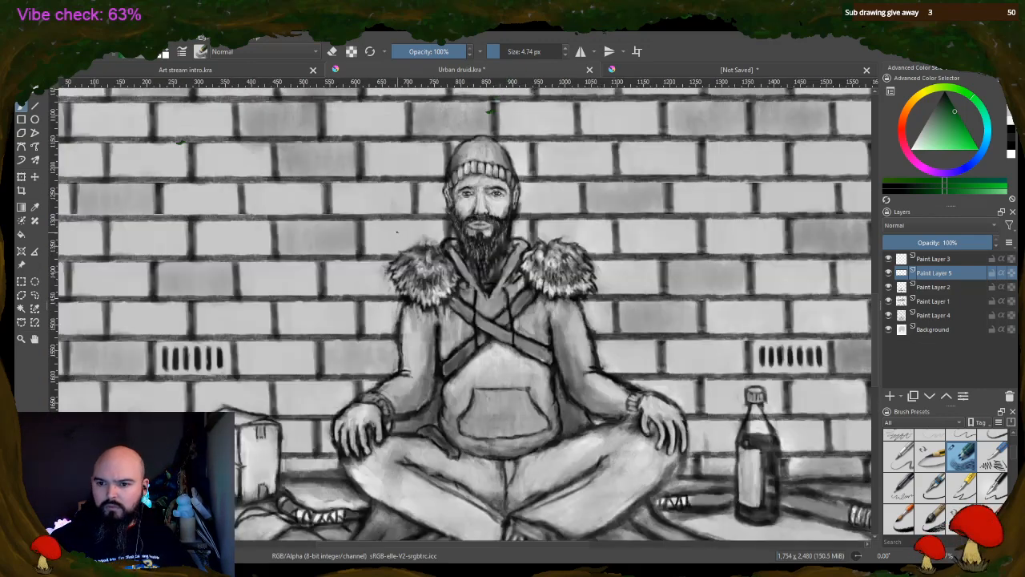
scroll(510, 210, "up", 2)
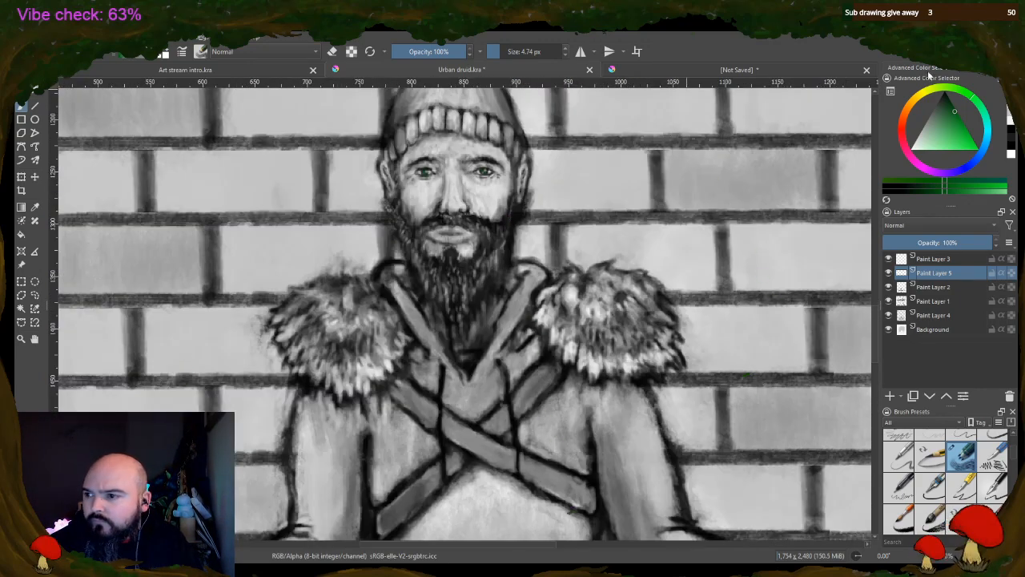
Repaint both of the druid's irises in a brighter green on Paint Layer 5 and inspect the face up close
left_click(955, 142)
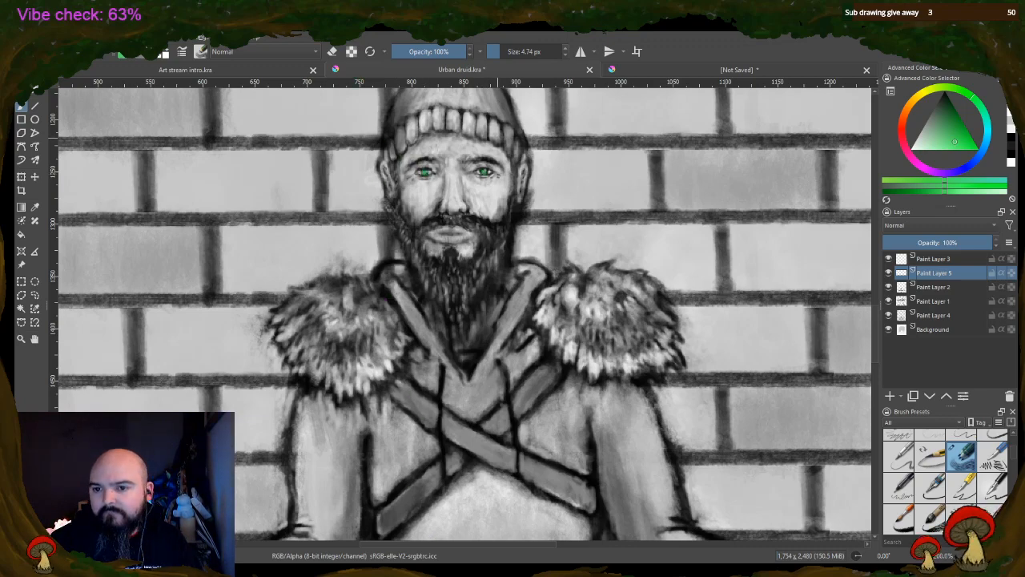
scroll(497, 209, "down", 4)
scroll(495, 163, "up", 4)
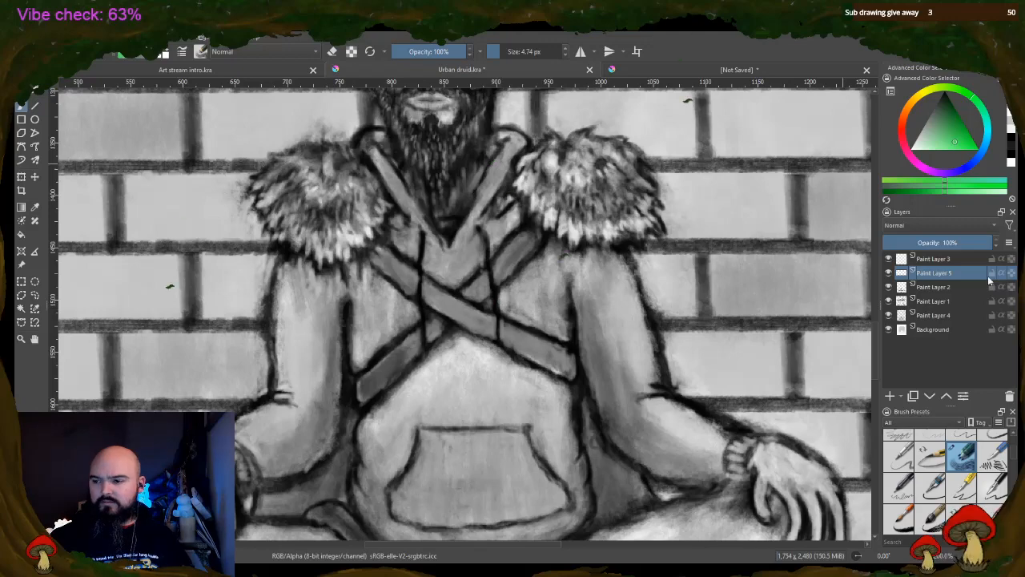
left_click_drag(876, 379, 875, 340)
scroll(374, 267, "up", 1)
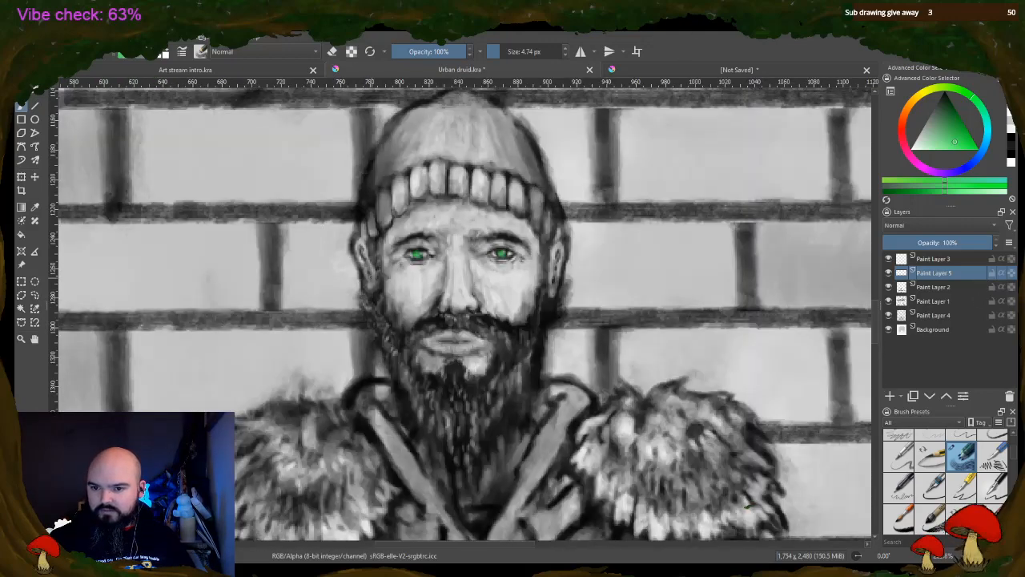
scroll(395, 267, "up", 1)
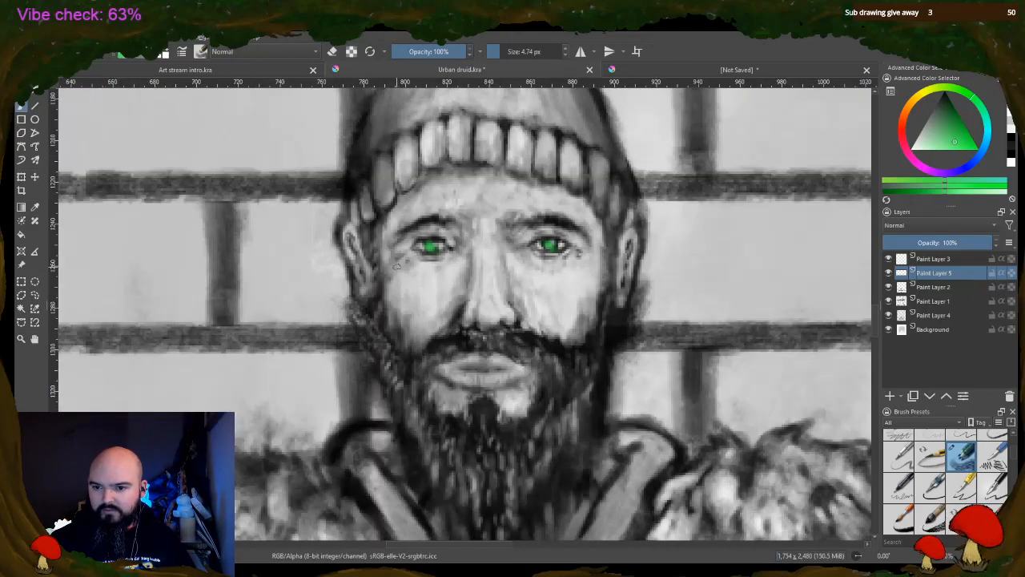
Erase the bright green from both of the druid's irises on Paint Layer 5
left_click(333, 51)
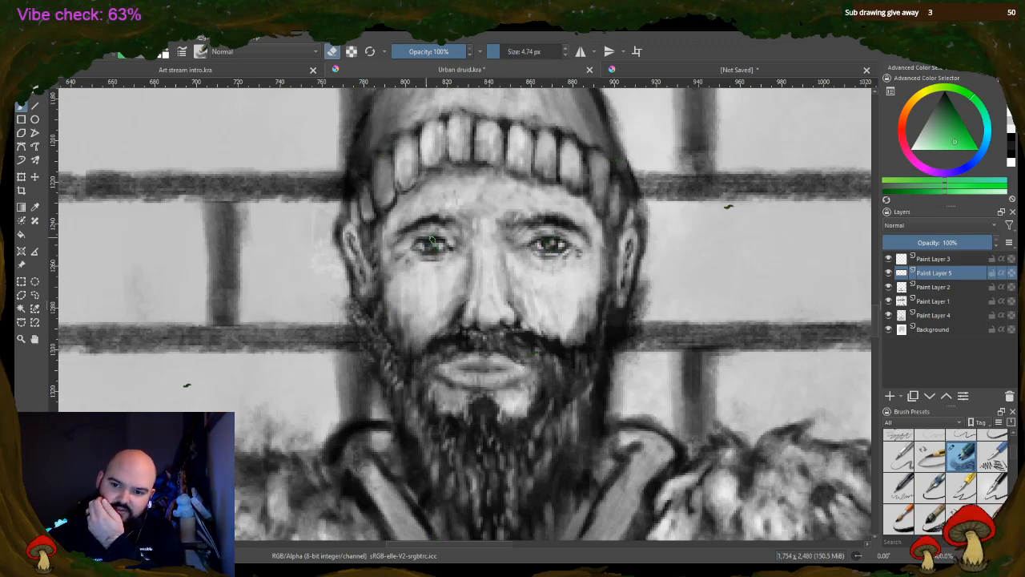
scroll(427, 241, "down", 8)
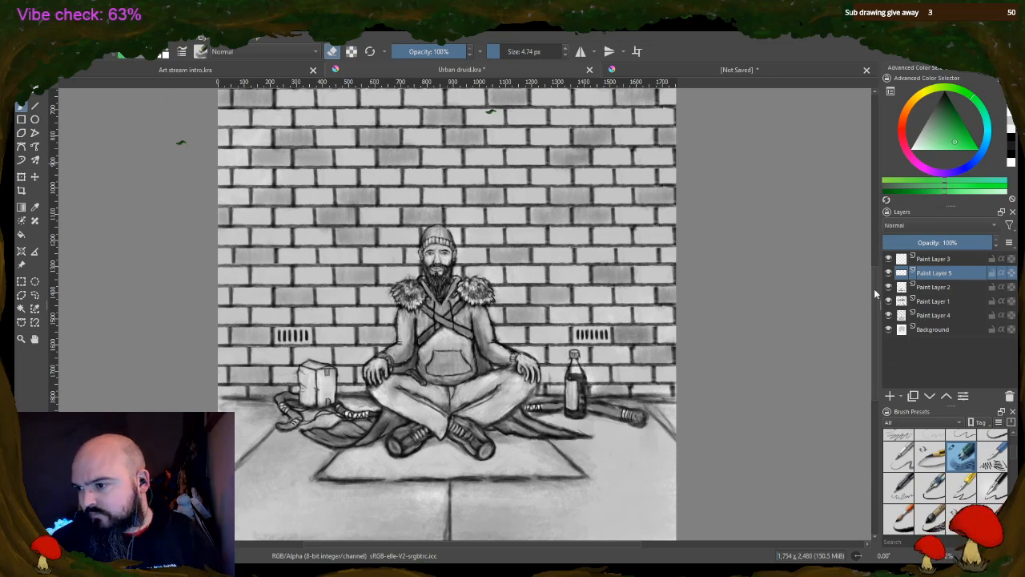
left_click_drag(874, 288, 880, 267)
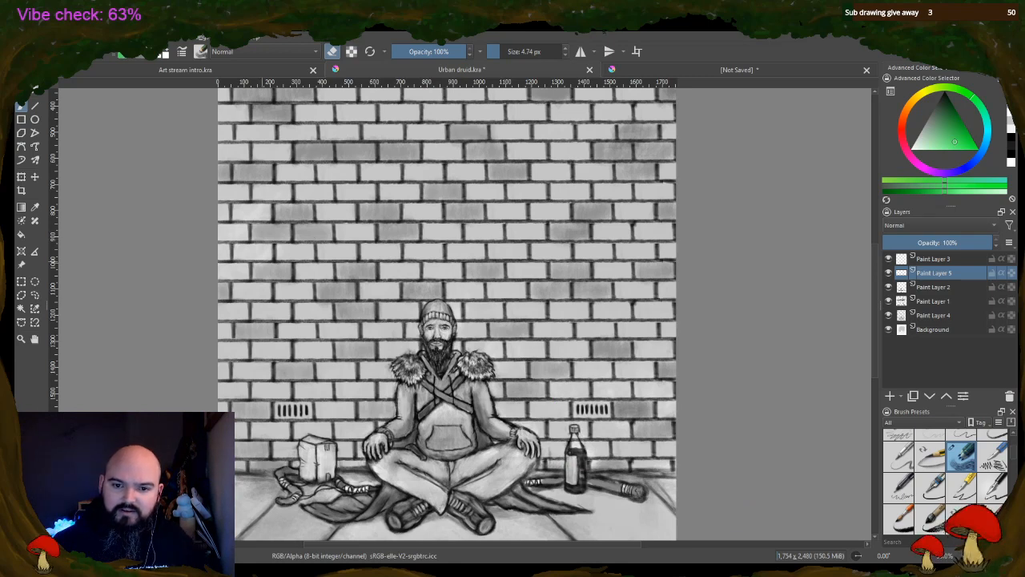
Outline two small angular shard shapes in black on the bricks left of the druid, using a 14.67 px brush
left_click_drag(500, 51, 545, 51)
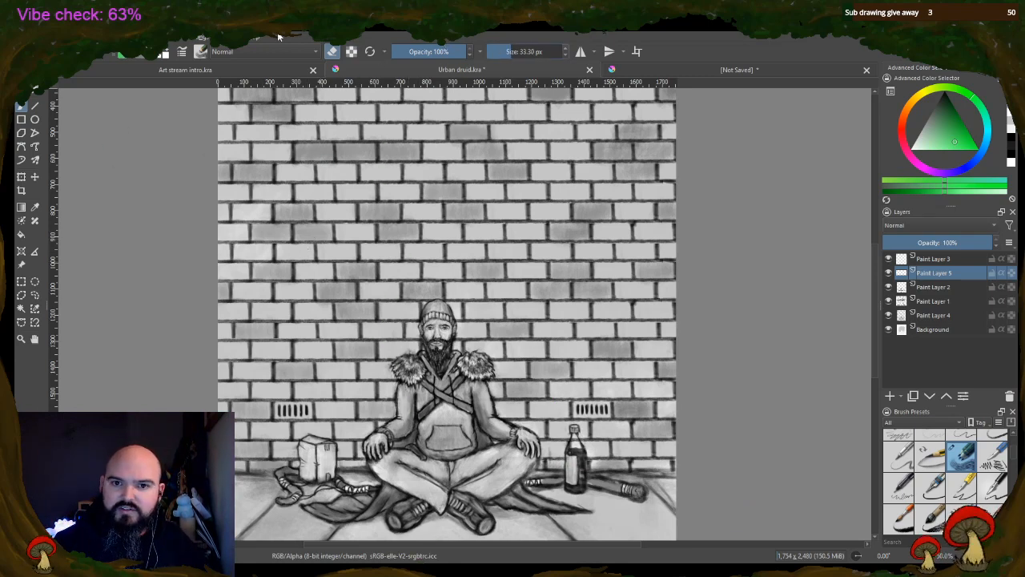
key("d")
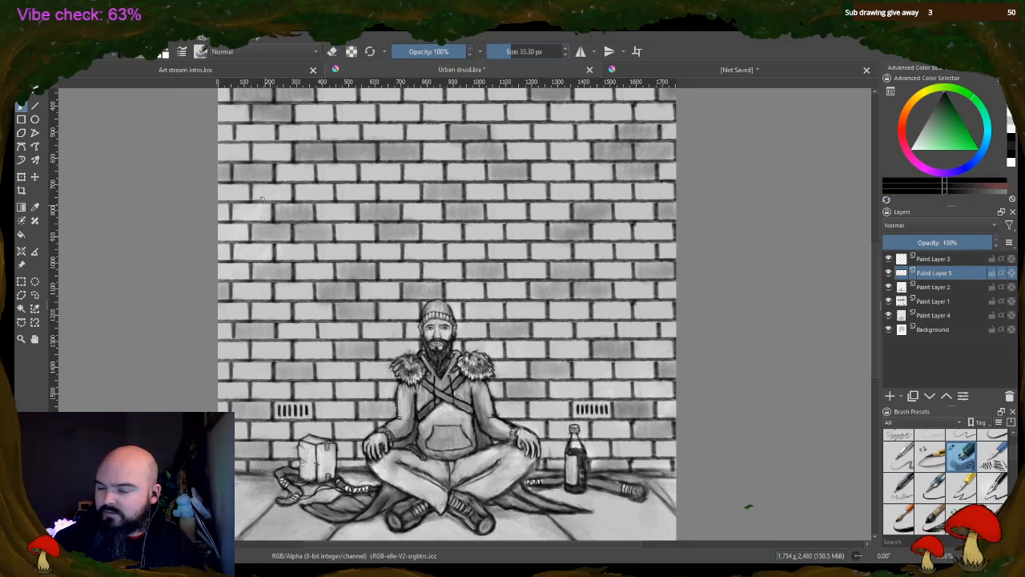
left_click_drag(263, 212, 265, 236)
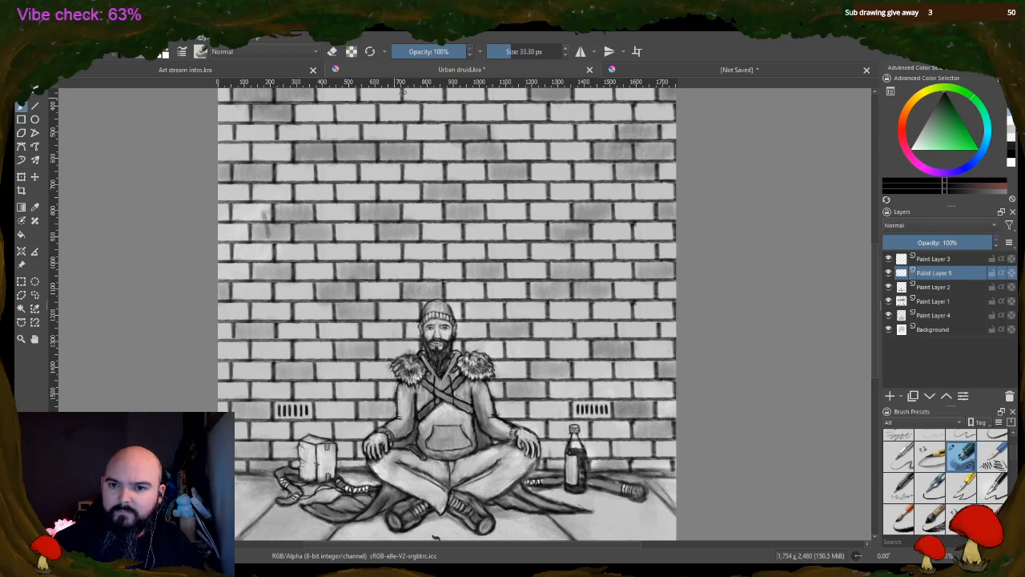
left_click(505, 52)
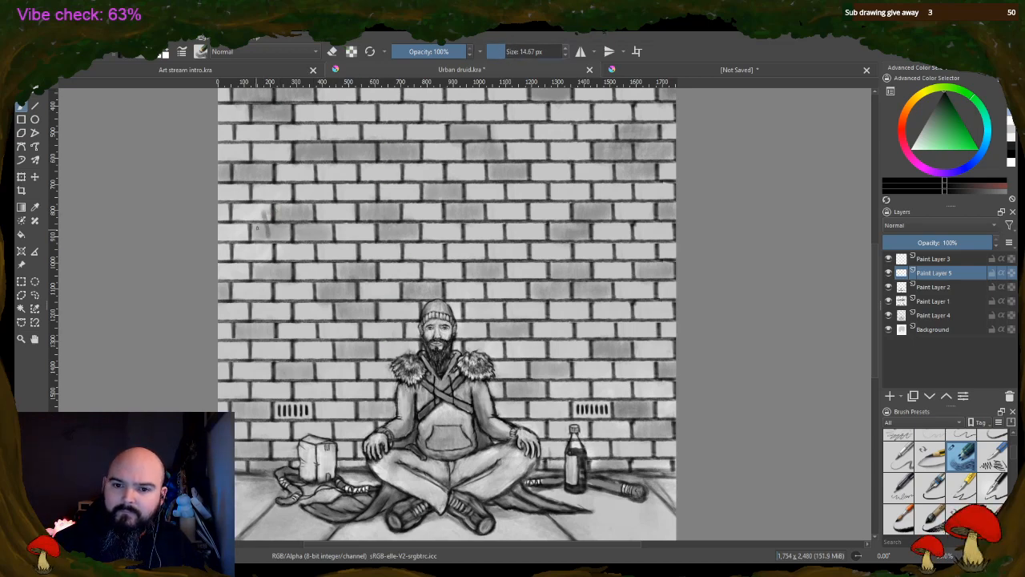
left_click_drag(263, 212, 266, 237)
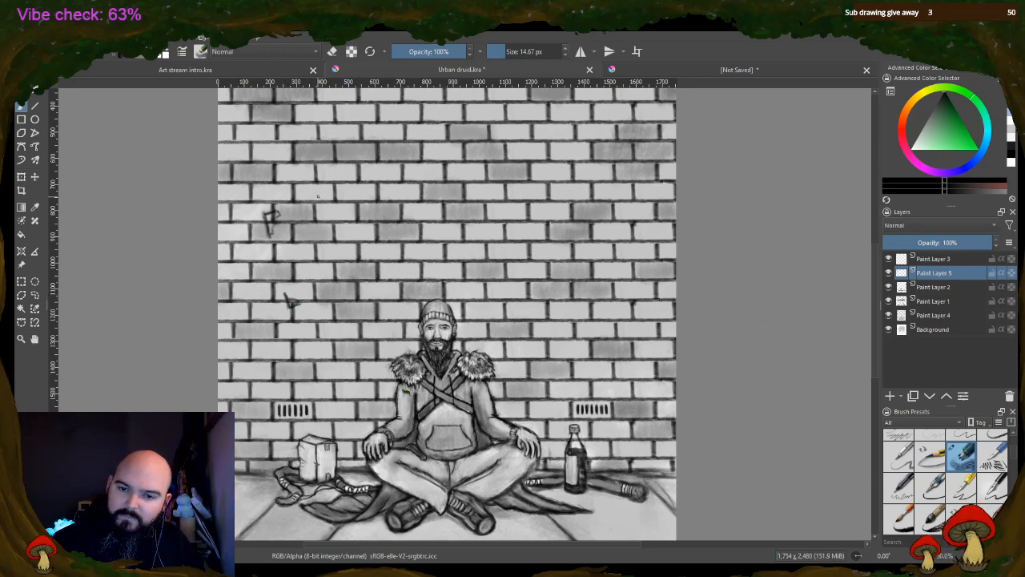
Fill the insides of both shard shapes with white using a 23.58 px brush
left_click(167, 51)
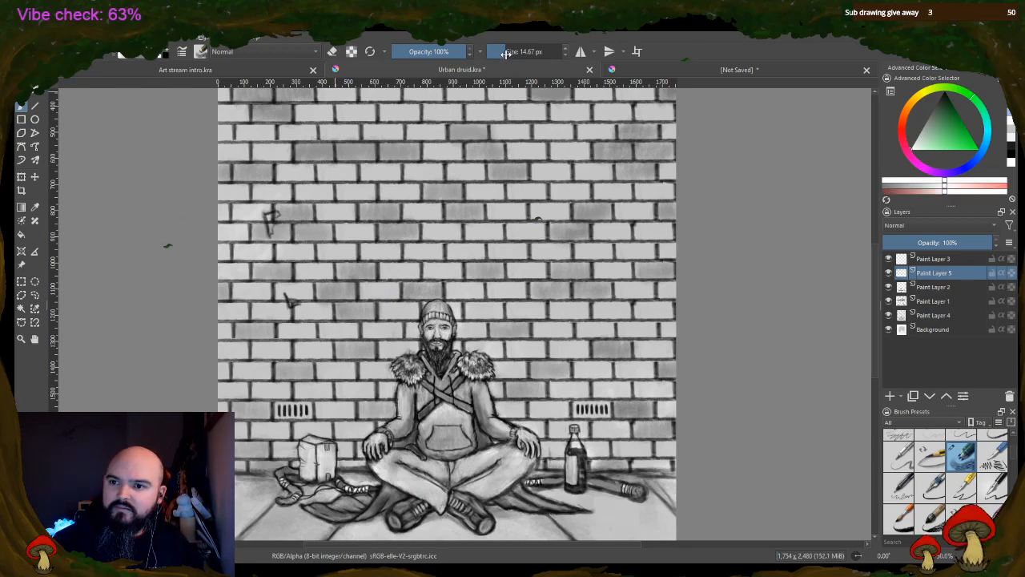
left_click(508, 53)
left_click_drag(270, 226, 269, 218)
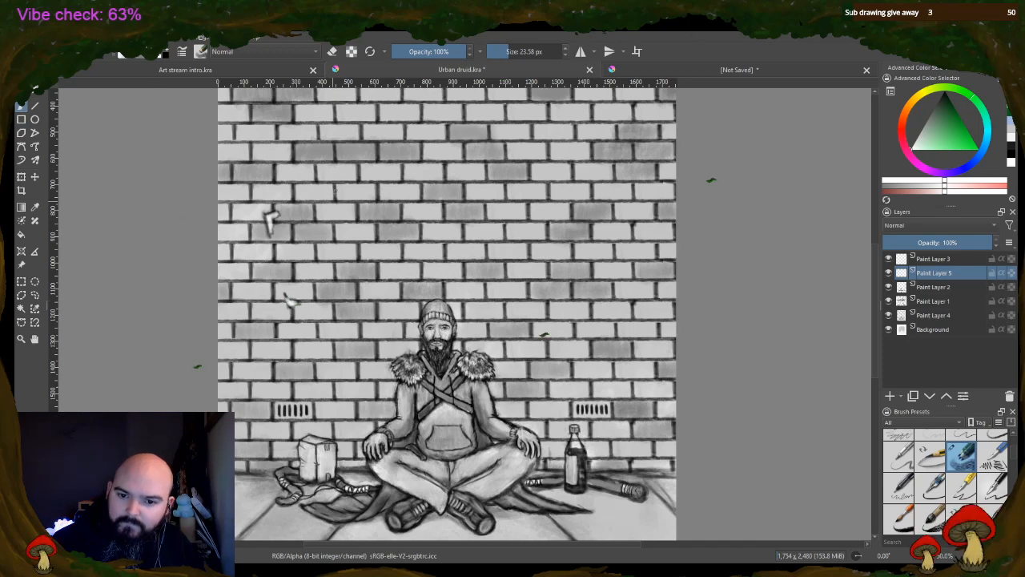
Redraw both shard outlines in black at 12.30 px and sharpen the upper shard's edges with a 4.74 px brush
left_click(504, 52)
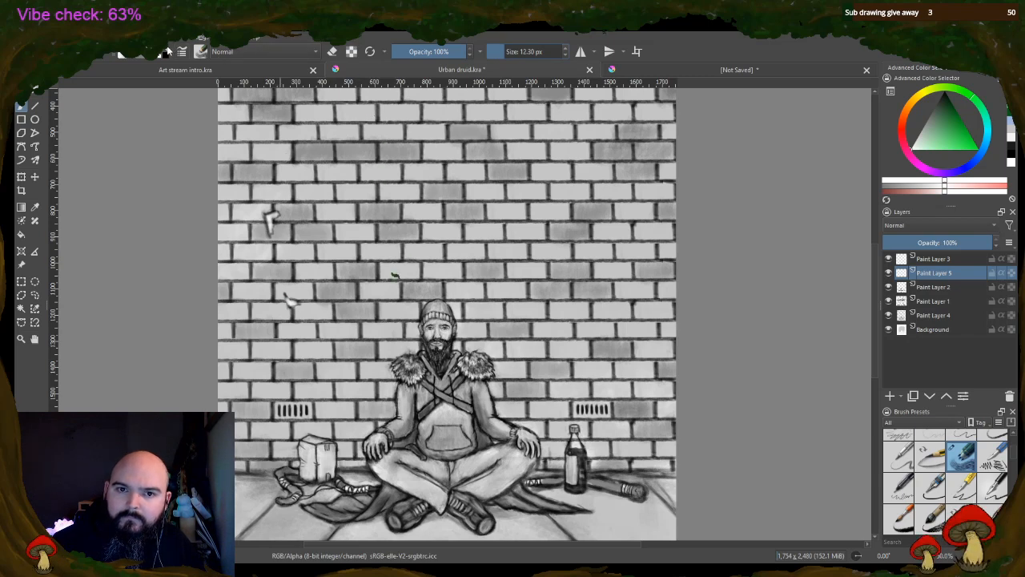
left_click(167, 49)
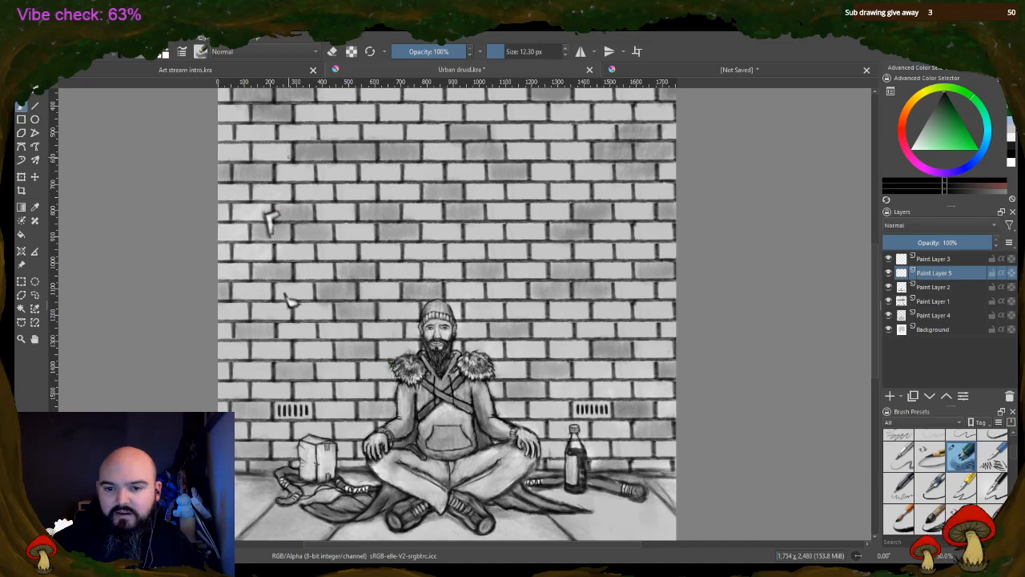
scroll(300, 220, "up", 4)
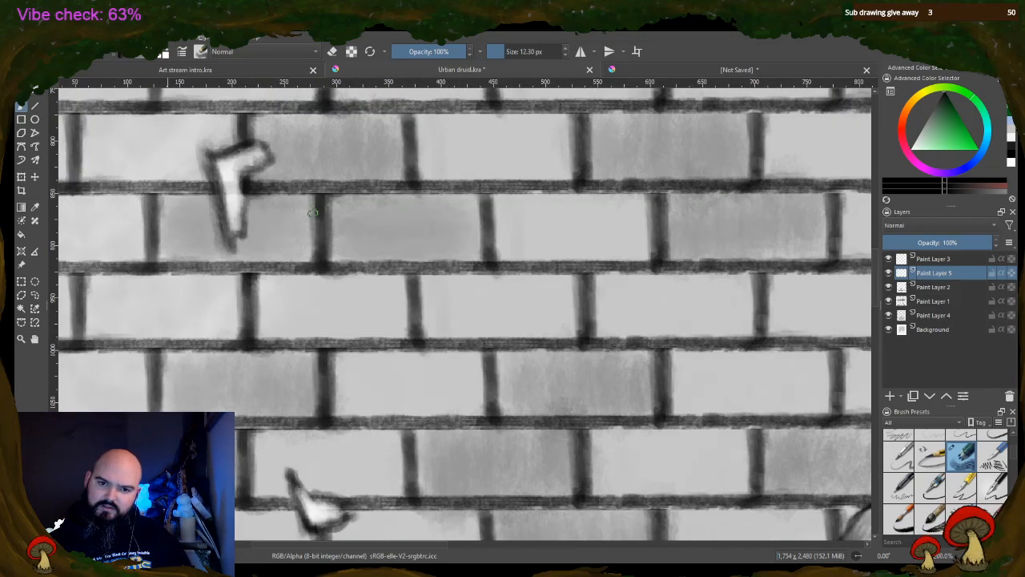
left_click(500, 52)
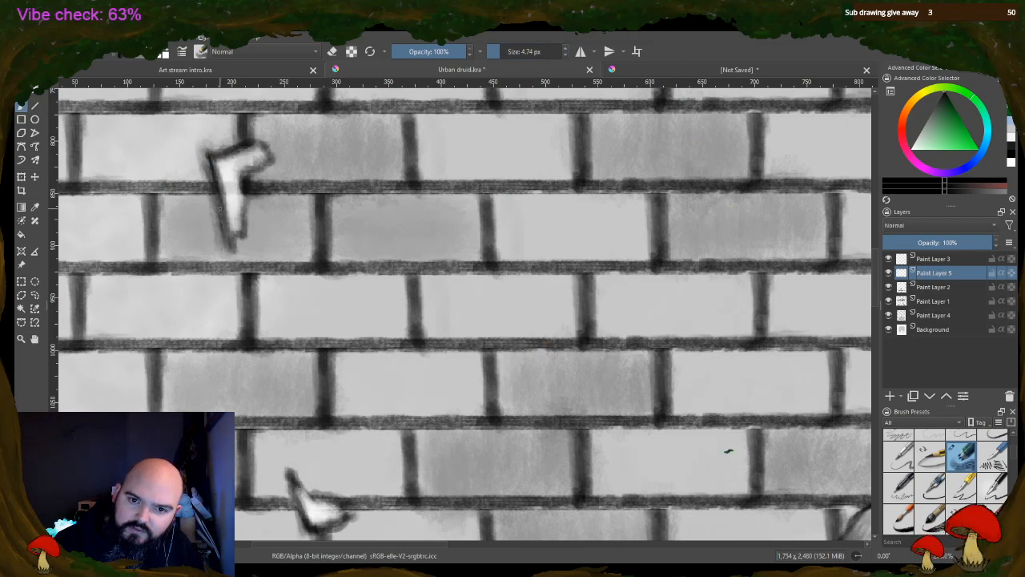
left_click_drag(218, 196, 223, 217)
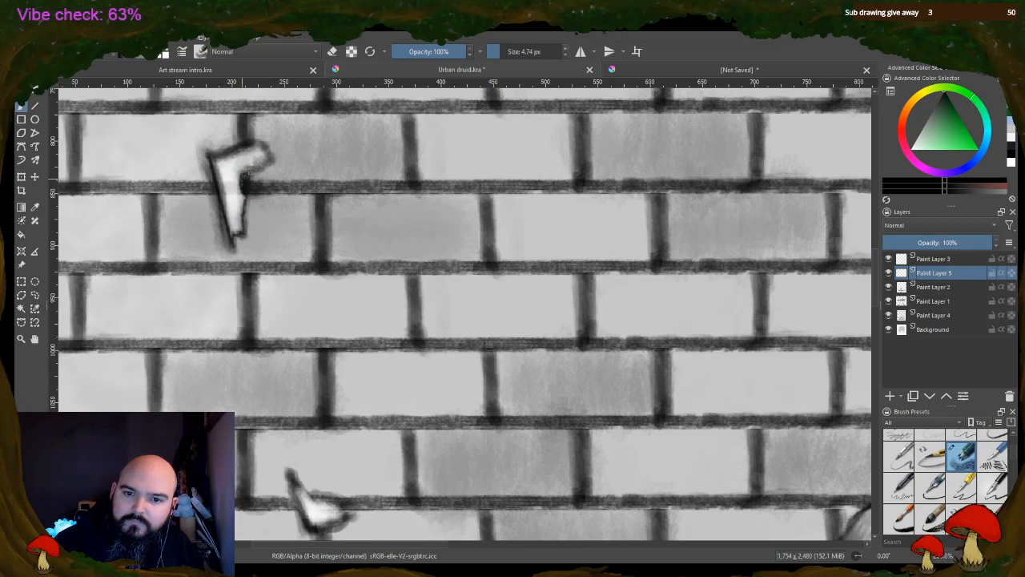
left_click_drag(261, 143, 267, 161)
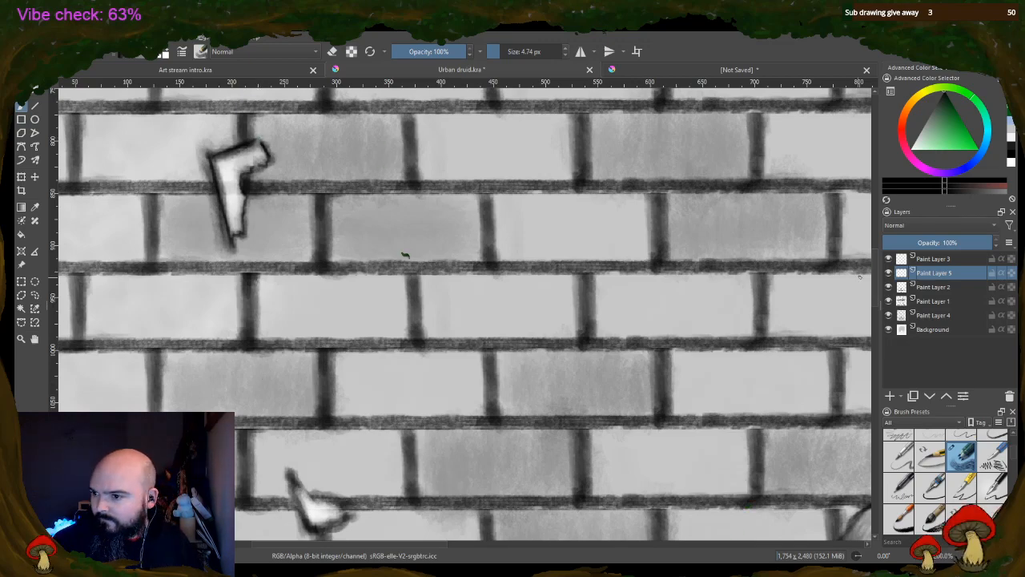
Sharpen the lower shard's black outline at 4.74 px and erase the soft outer edges around both shards
scroll(376, 340, "down", 3)
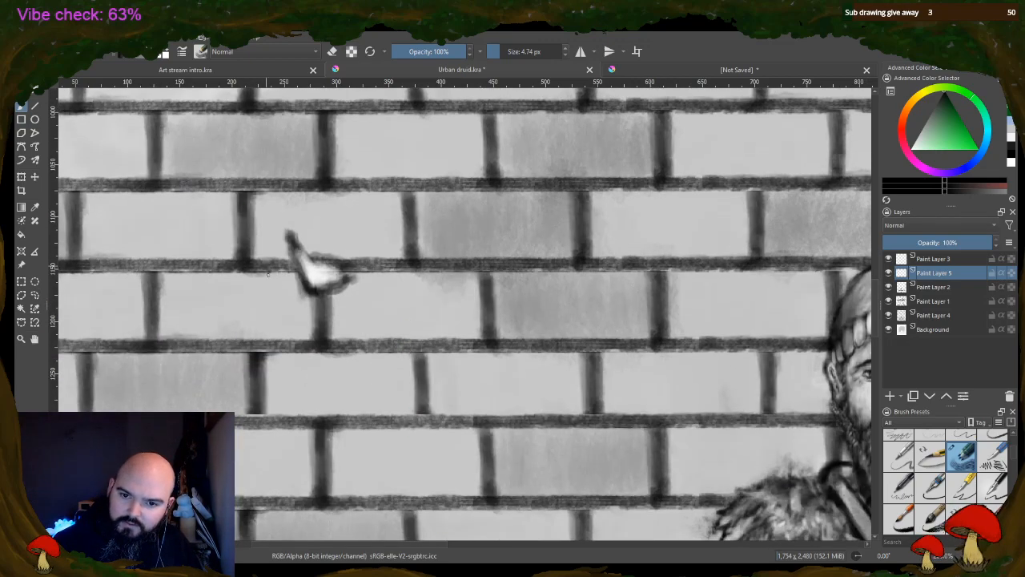
mouse_move(289, 237)
left_mouse_down()
mouse_move(313, 291)
mouse_move(340, 283)
left_mouse_up()
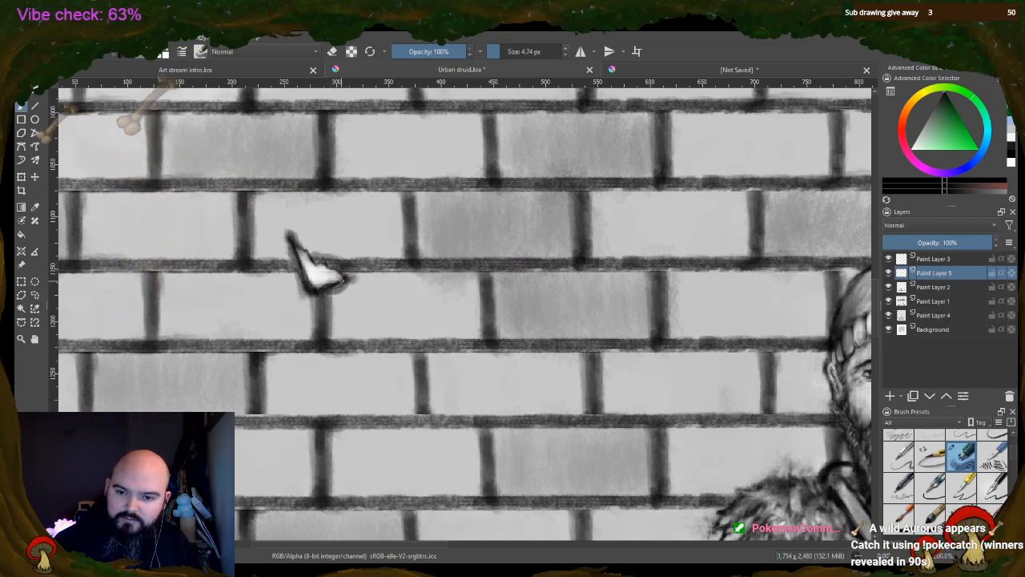
key("e")
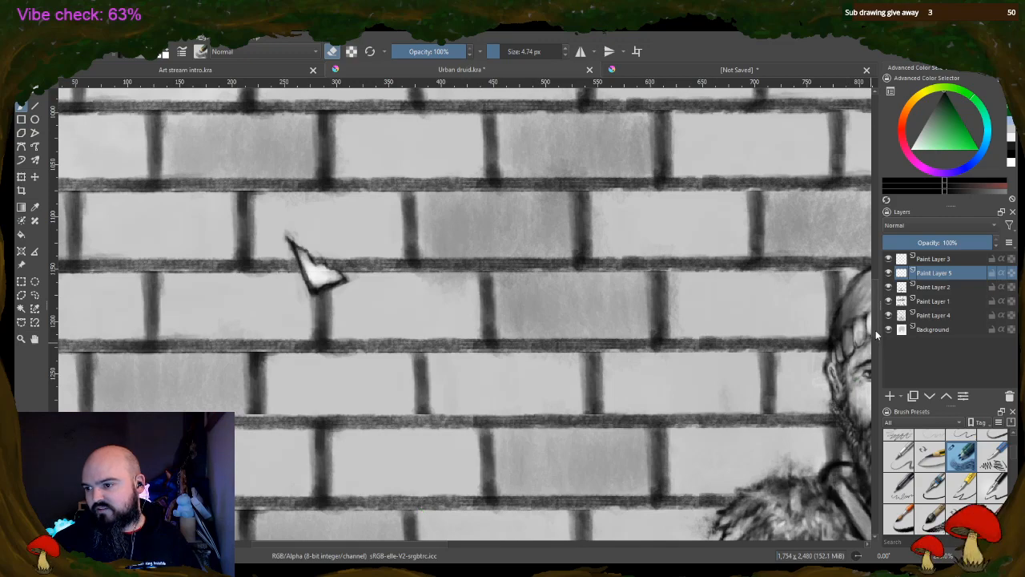
scroll(875, 321, "up", 5)
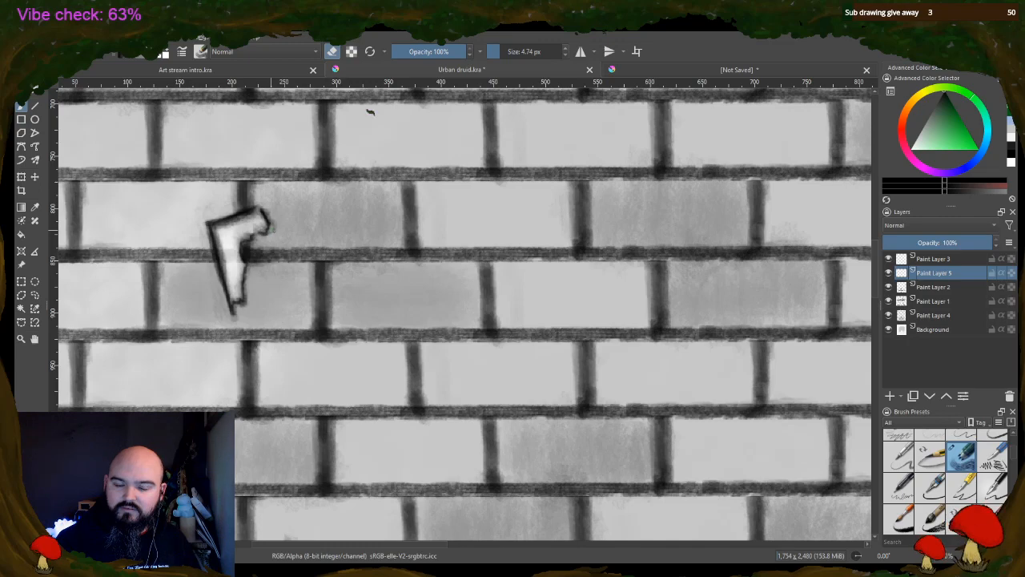
Select the lower shard with a rectangle, shift it slightly and rotate it a little clockwise, and clear the selection
scroll(383, 400, "down", 4)
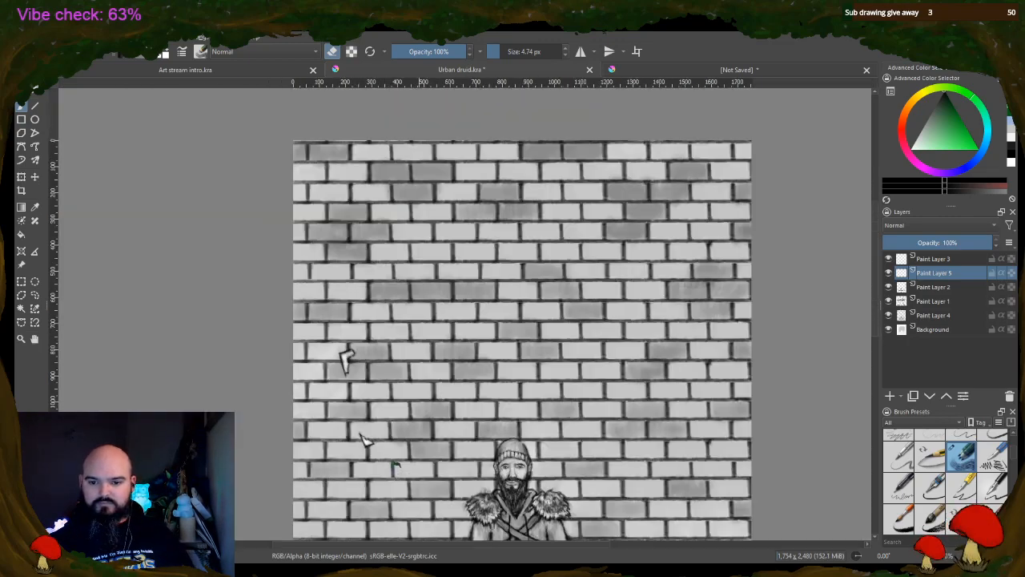
scroll(437, 478, "up", 1)
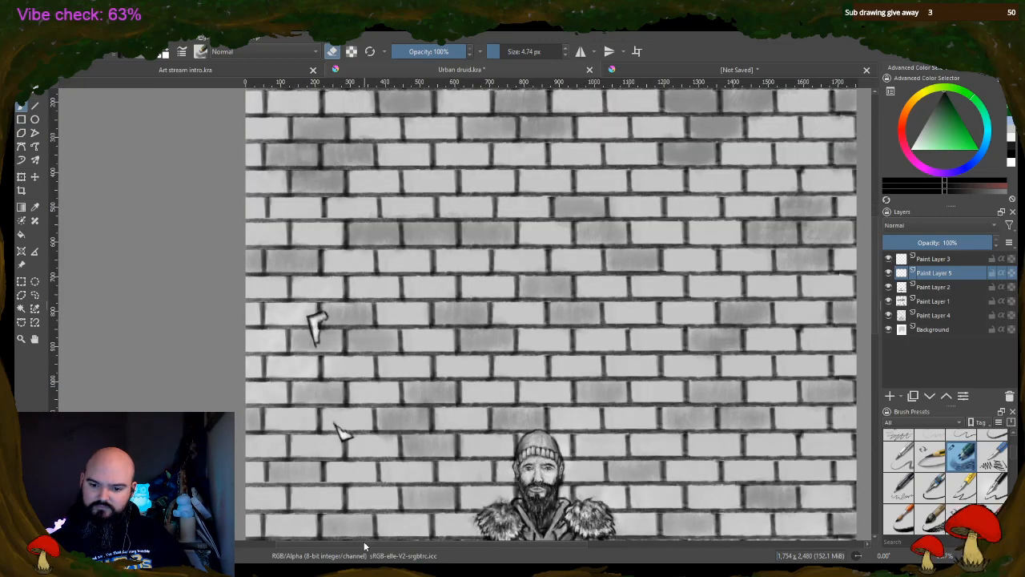
left_click_drag(364, 541, 371, 542)
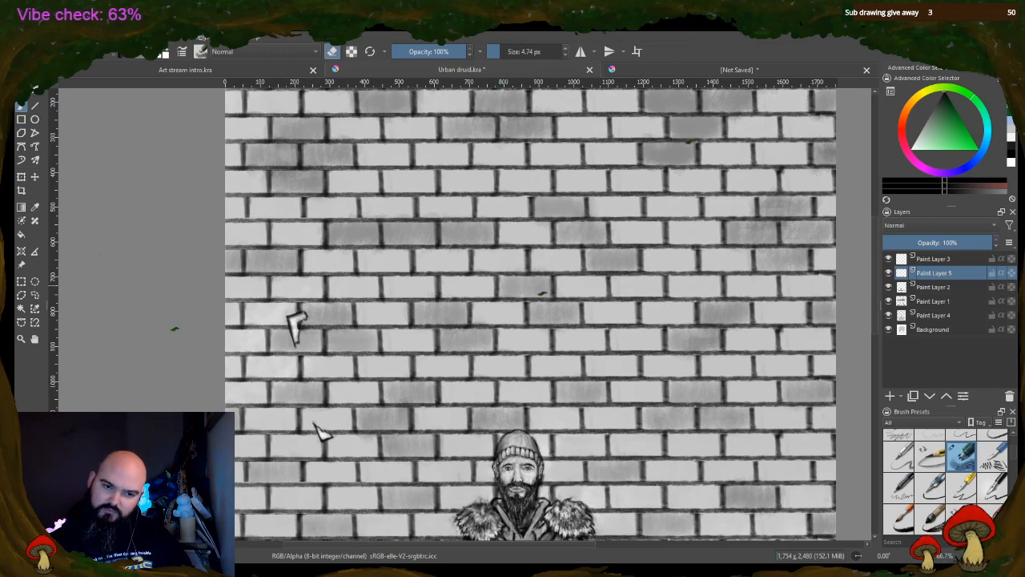
key("ctrl+r")
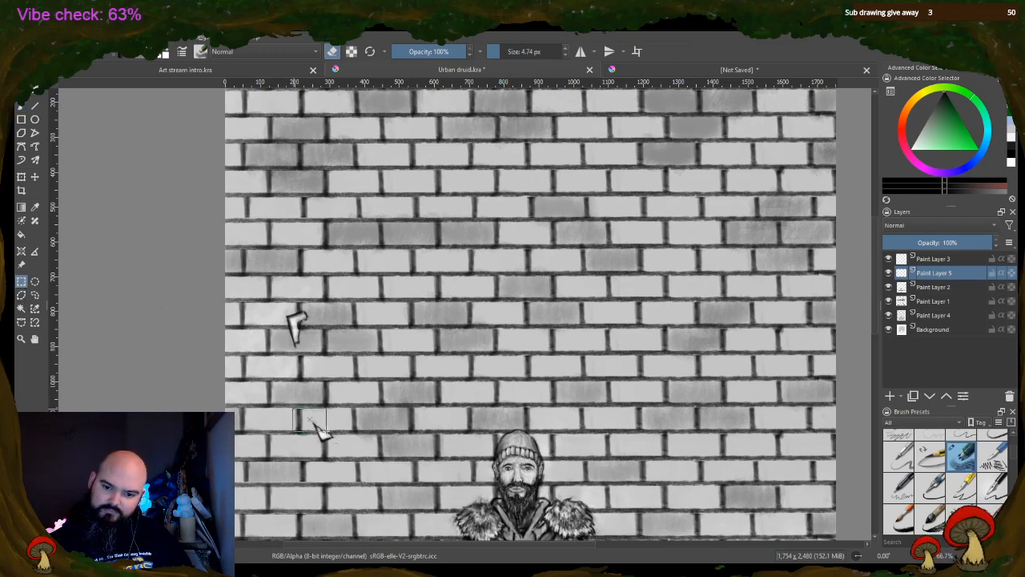
left_click_drag(308, 418, 333, 434)
left_click(32, 182)
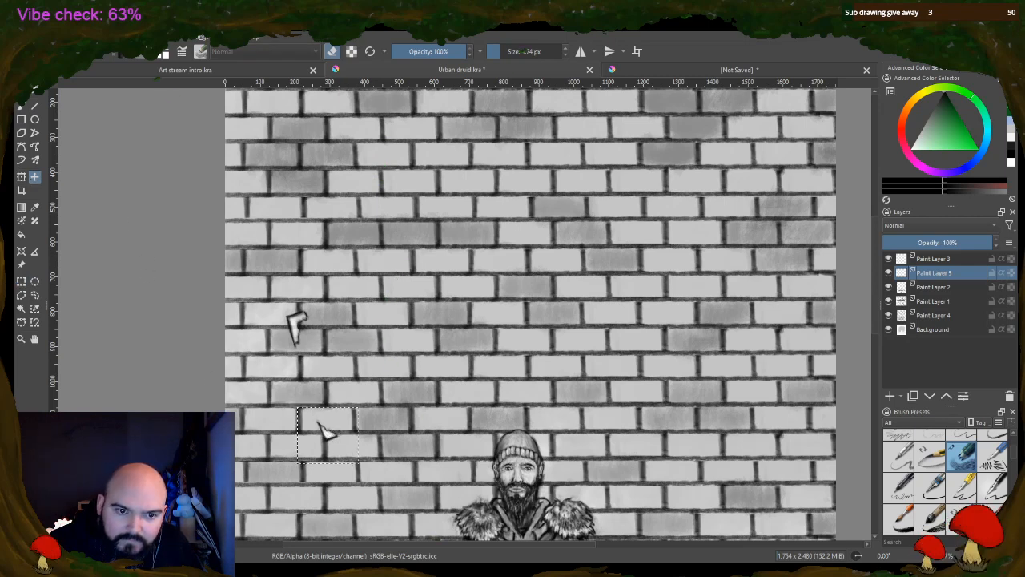
left_click(22, 180)
left_click_drag(360, 391, 361, 392)
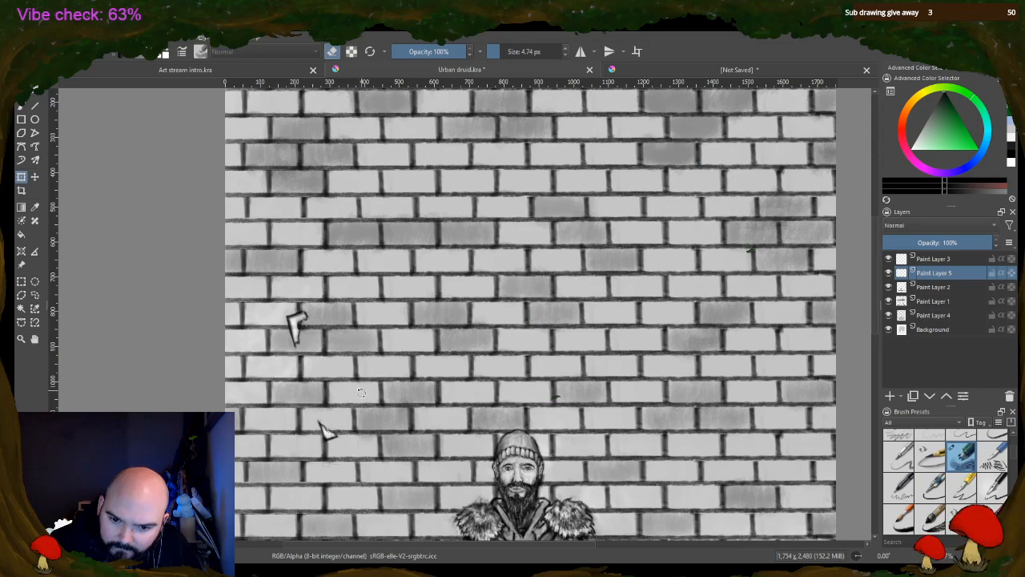
scroll(361, 393, "up", 3)
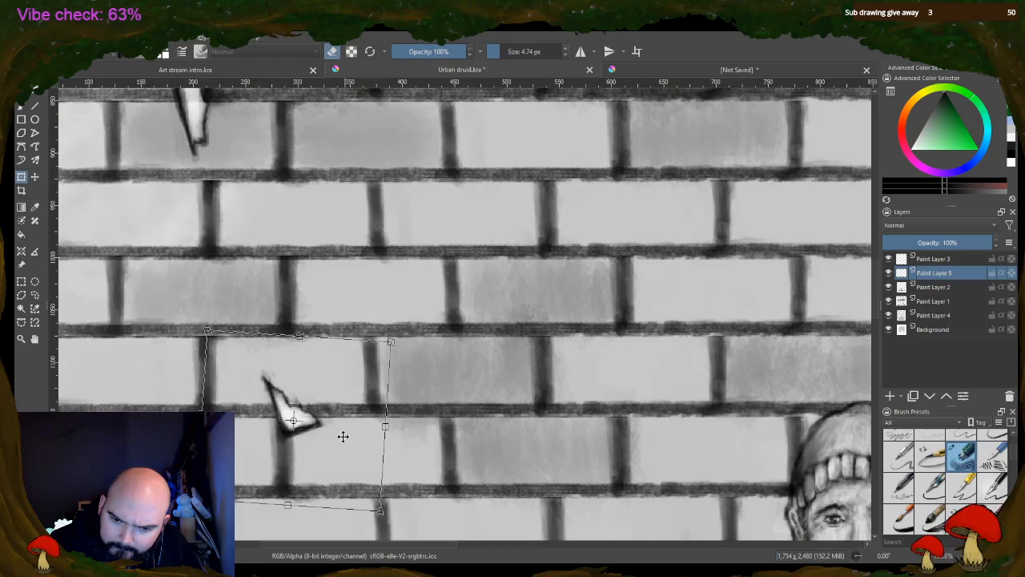
left_click_drag(375, 310, 379, 312)
key("Return")
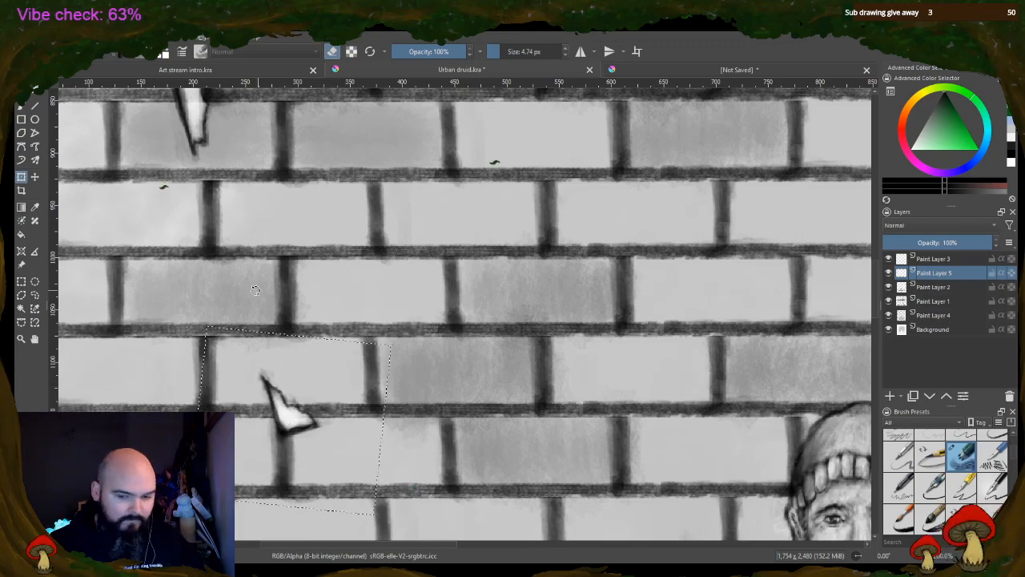
scroll(299, 270, "down", 3)
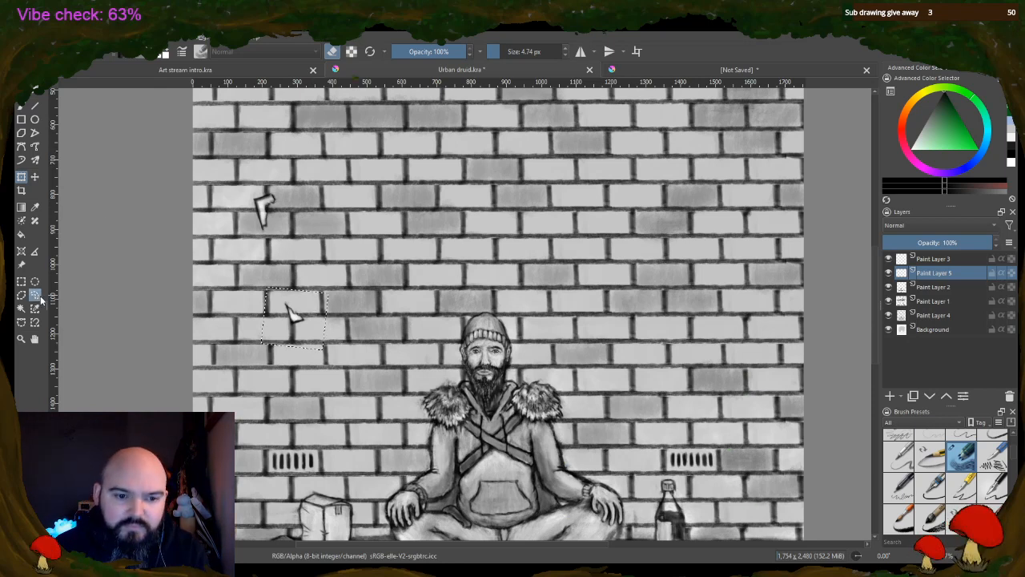
left_click(20, 282)
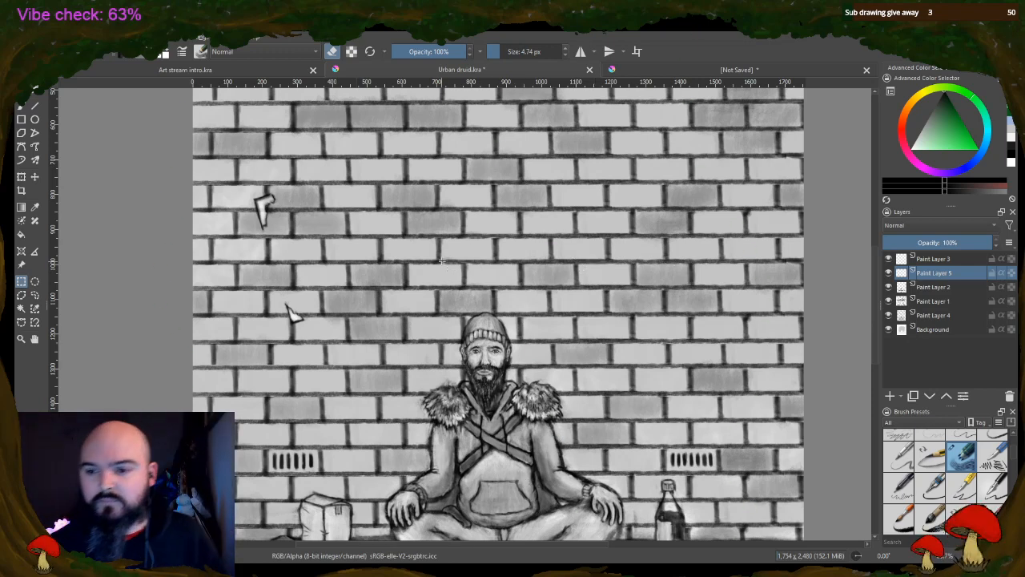
scroll(789, 296, "up", 1)
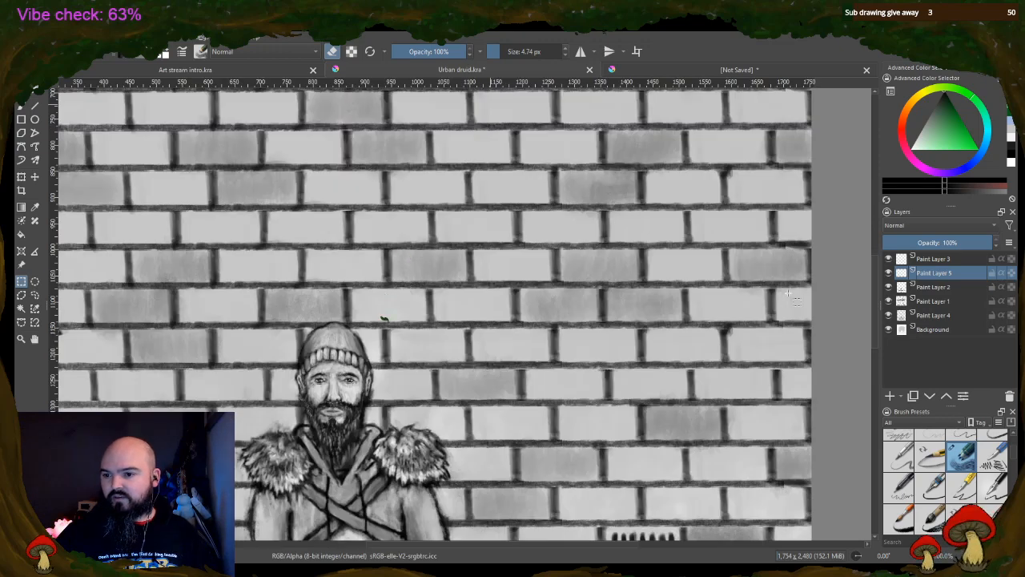
Paint a solid white triangular shard with a ragged lower edge on the wall's right side, using a 20.30 px brush
scroll(789, 297, "down", 1)
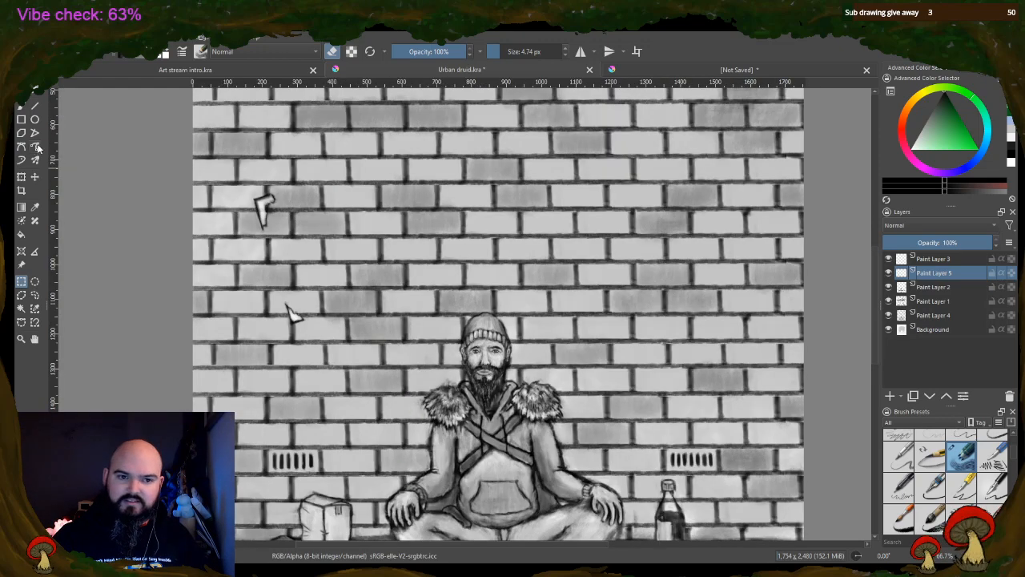
left_click(21, 105)
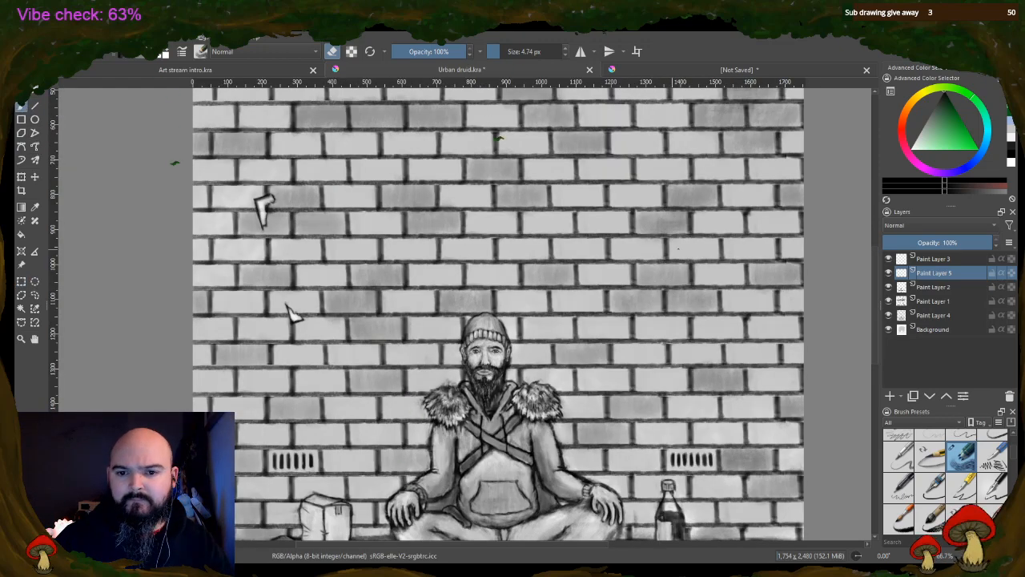
scroll(773, 264, "up", 1)
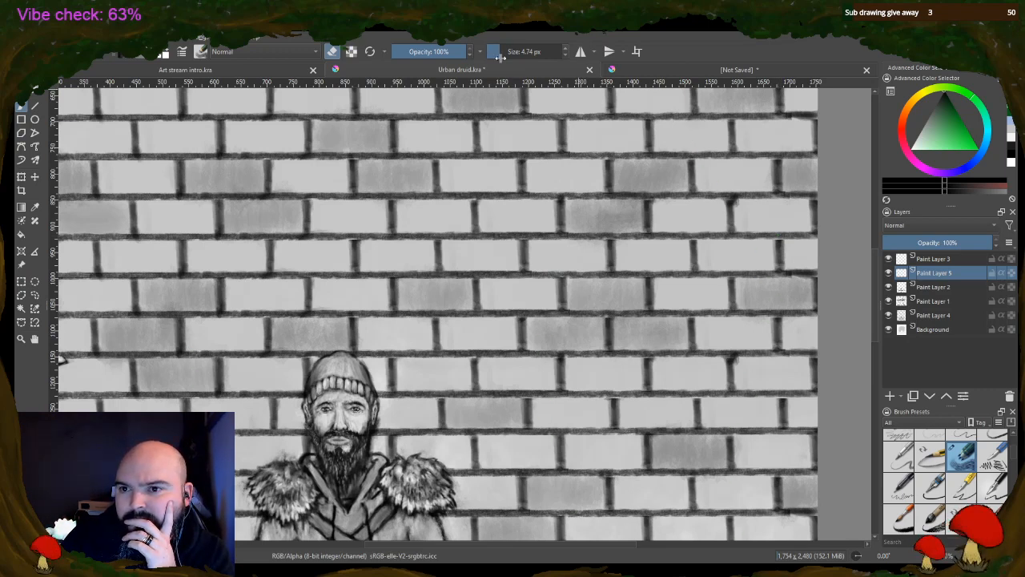
left_click_drag(499, 58, 507, 57)
left_click(166, 49)
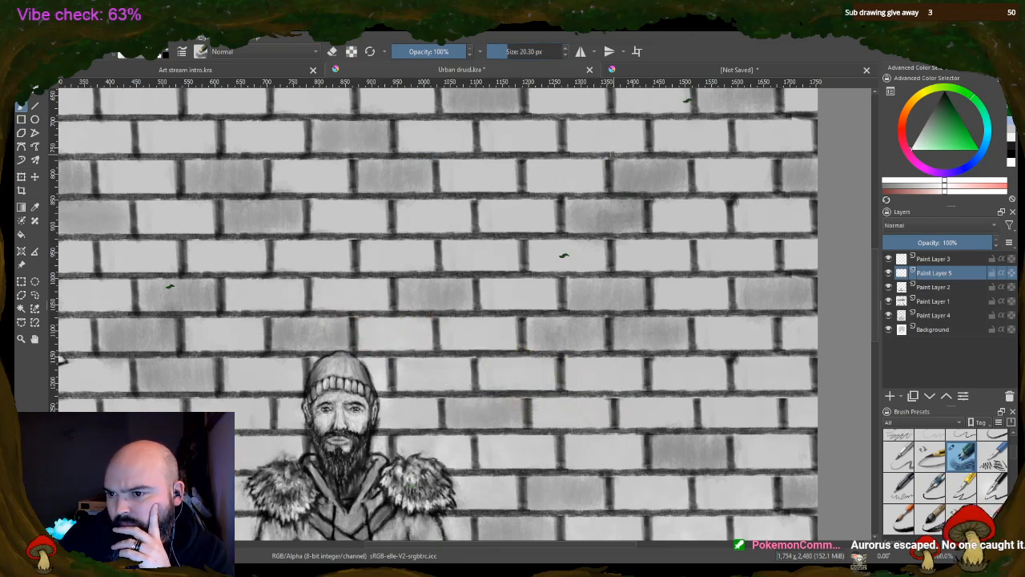
scroll(609, 210, "down", 2)
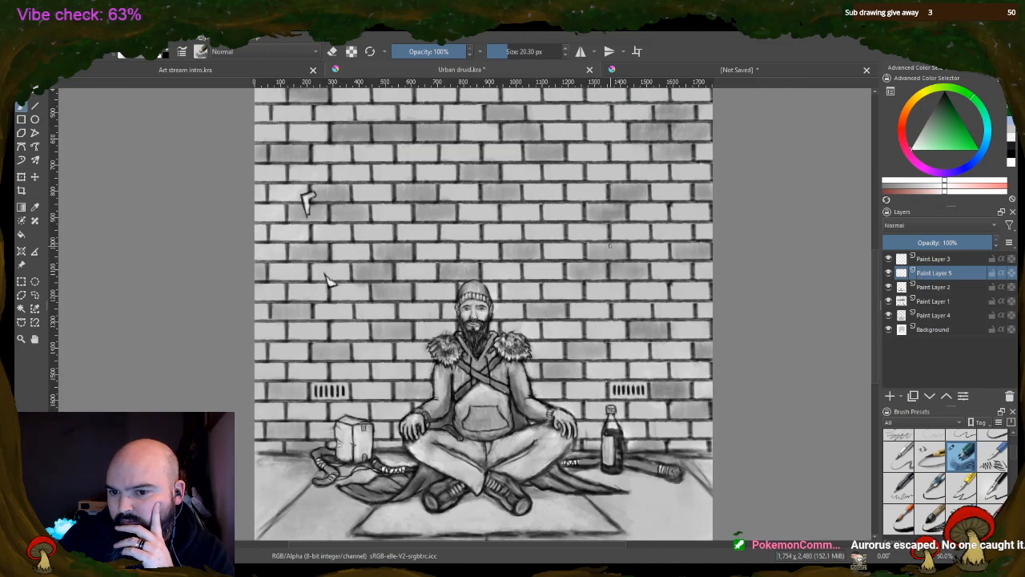
scroll(606, 215, "up", 1)
scroll(635, 200, "up", 1)
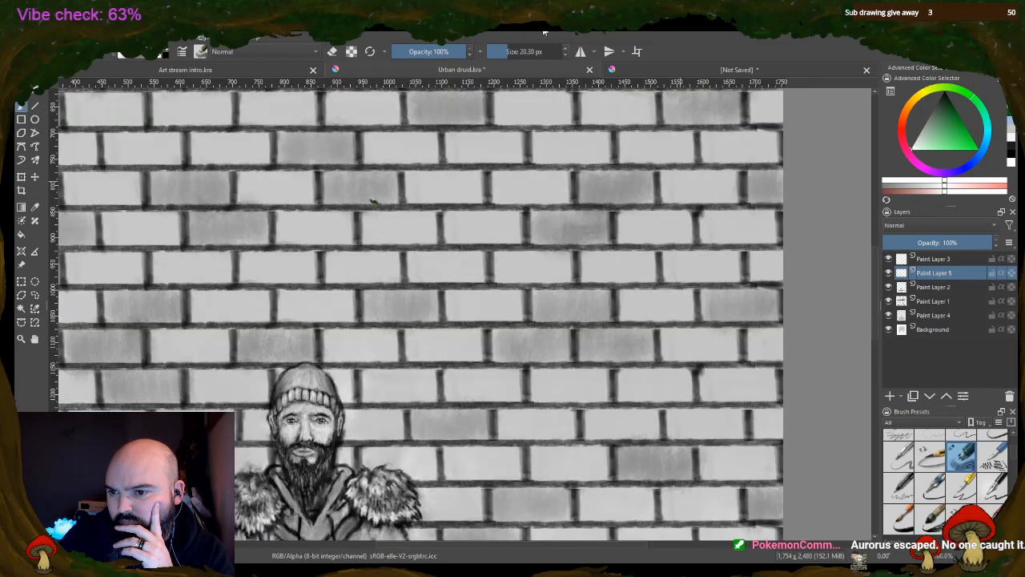
mouse_move(580, 202)
left_mouse_down()
mouse_move(630, 210)
mouse_move(628, 230)
mouse_move(636, 216)
mouse_move(589, 198)
mouse_move(609, 221)
left_mouse_up()
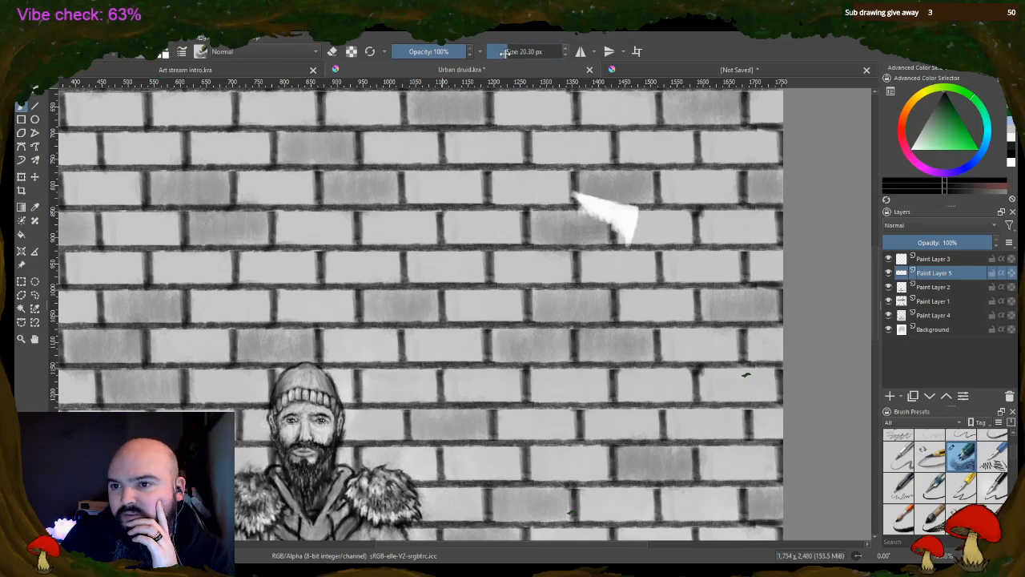
Outline the new shard in black, with a 6.35 px brush on the straight edges and 3.18 px on the ragged edge
left_click_drag(504, 52, 498, 52)
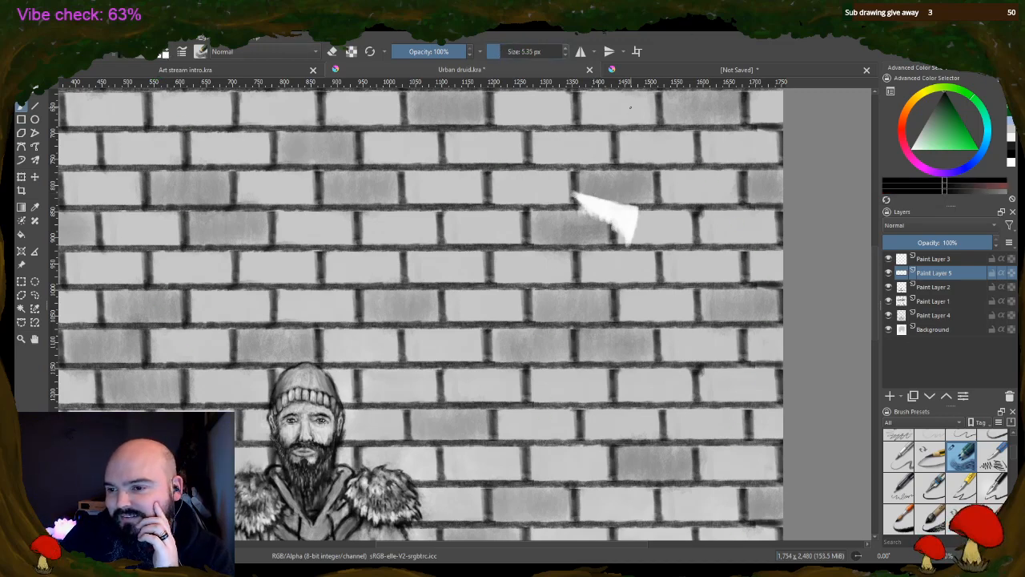
scroll(695, 213, "up", 2)
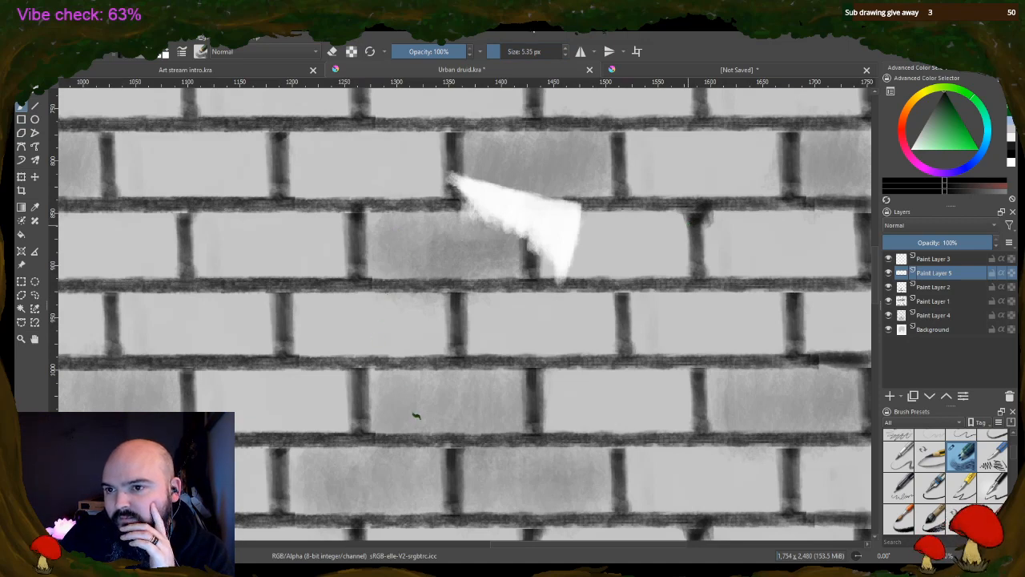
left_click(566, 51)
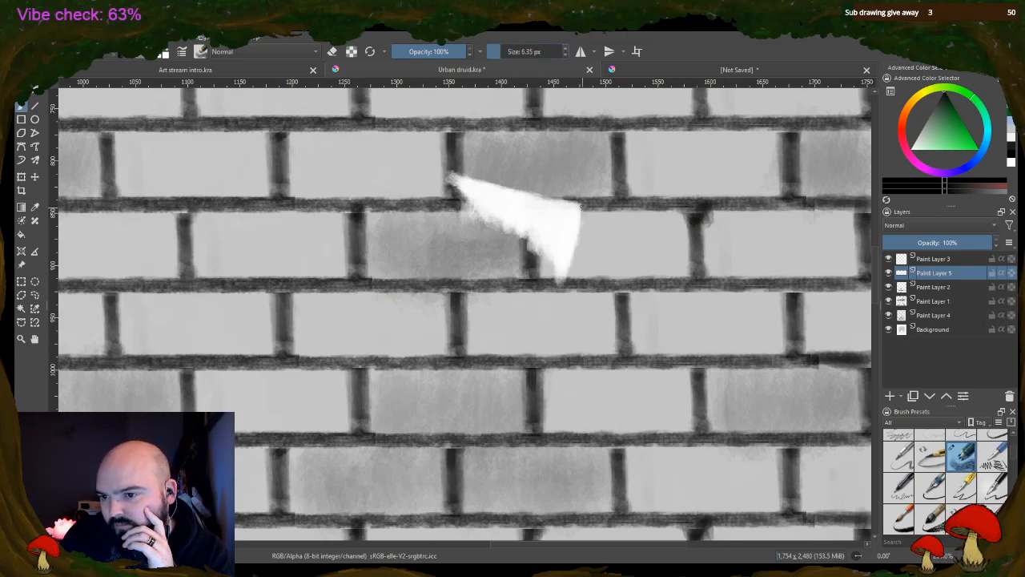
left_click_drag(582, 205, 563, 287)
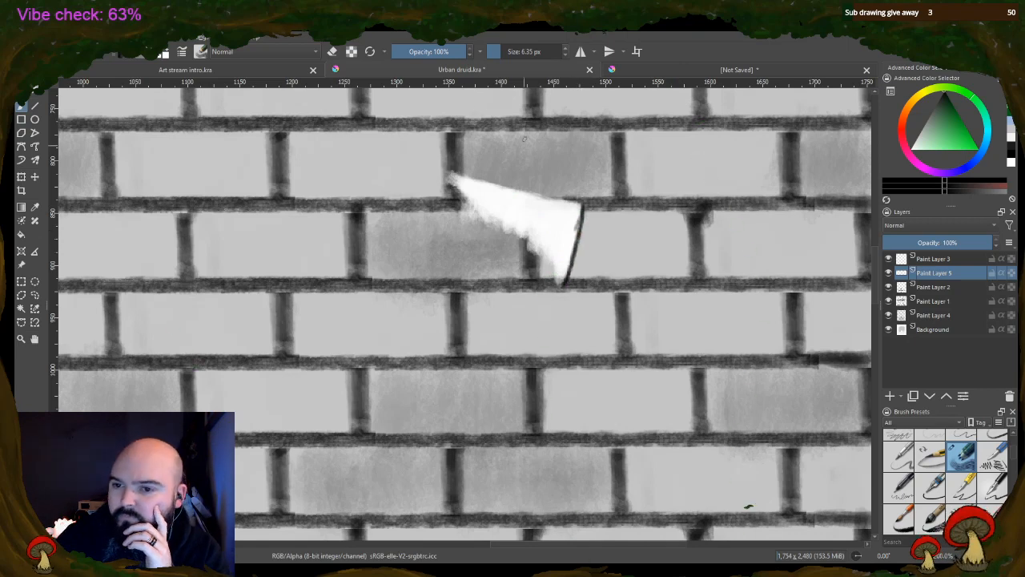
left_click_drag(582, 206, 470, 177)
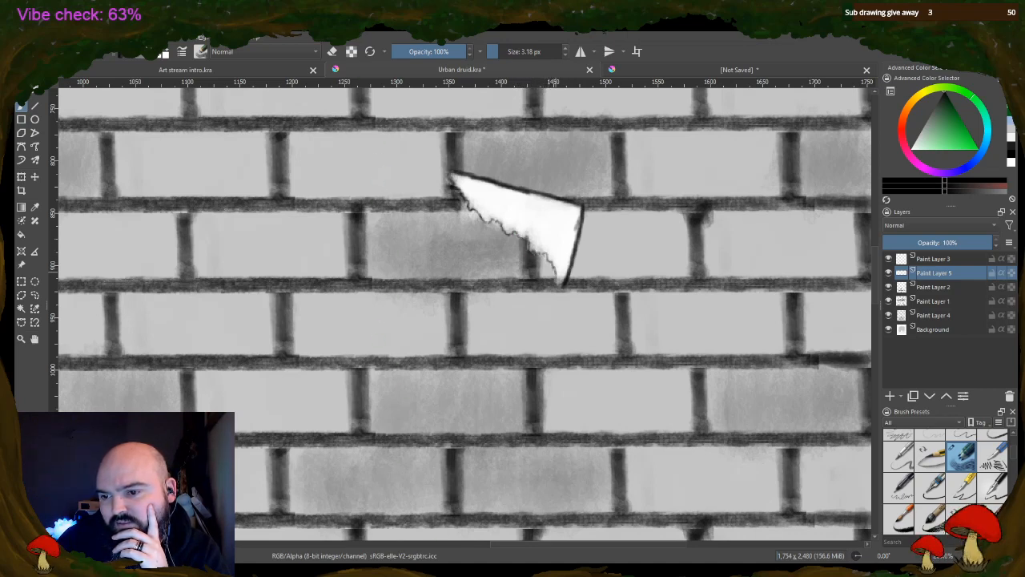
Erase letter-like patches inside the new shard with a 13.45 px eraser at 50% and 66% opacity
left_click(333, 52)
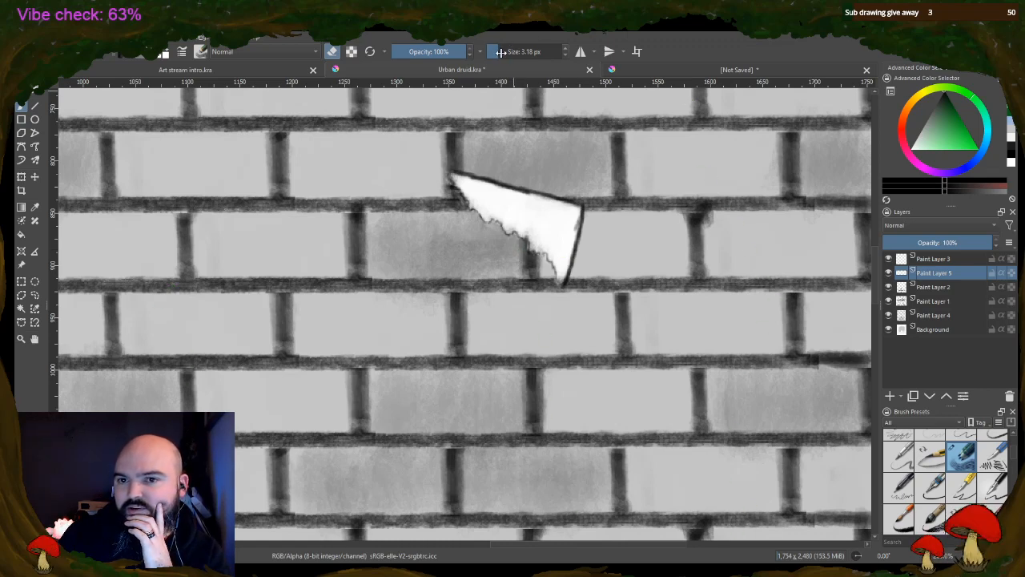
left_click(430, 52)
left_click(526, 51)
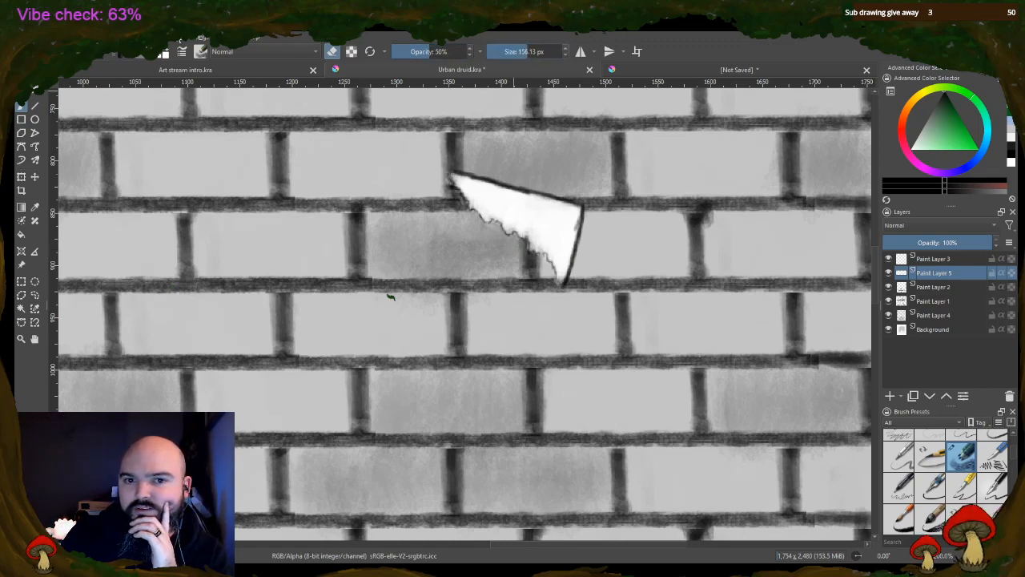
left_click(505, 51)
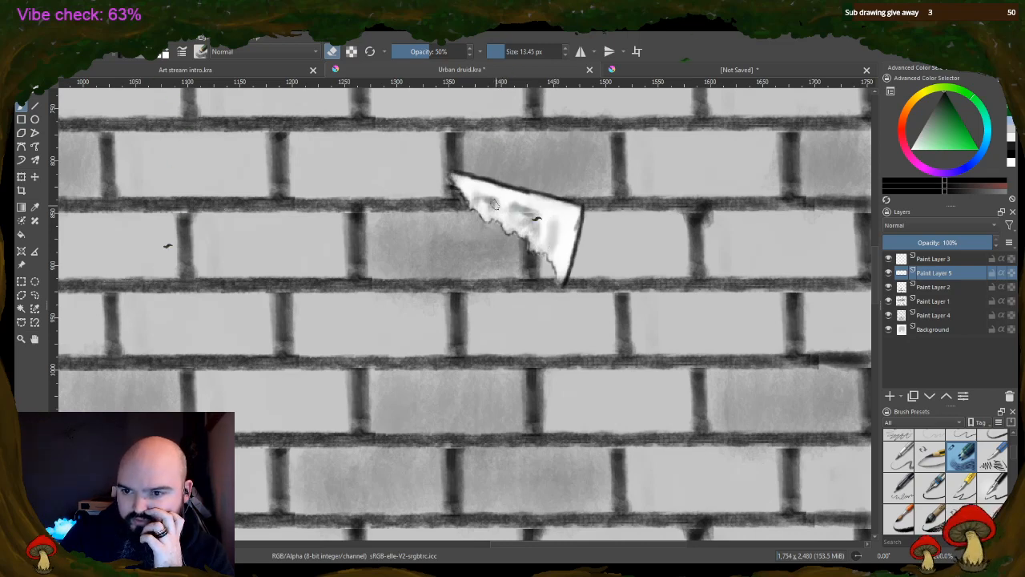
left_click(432, 51)
left_click_drag(433, 51, 446, 51)
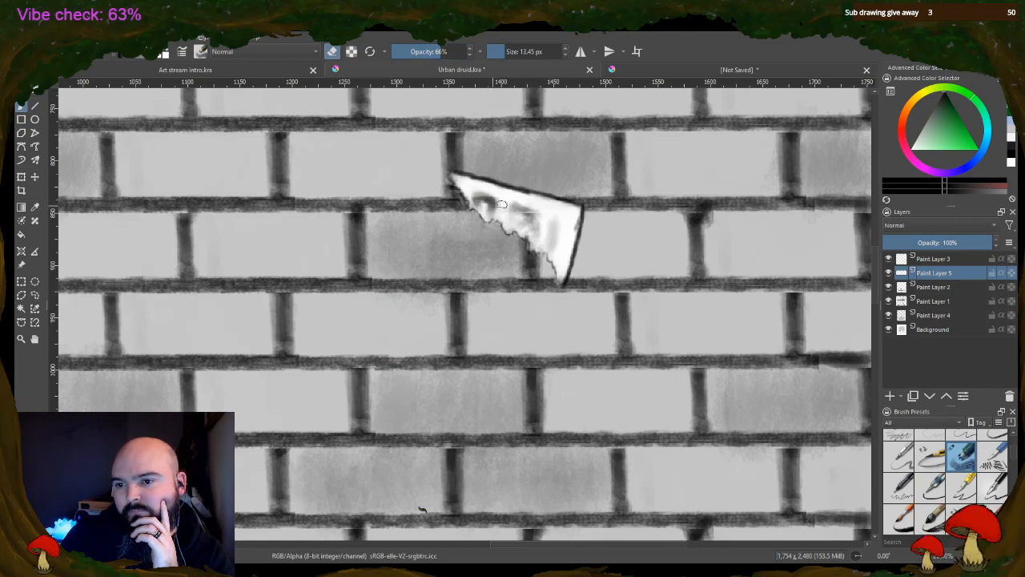
Paint dark letter-like marks inside the right shard at 66% opacity and shade around them in grey at 44%
left_click(331, 51)
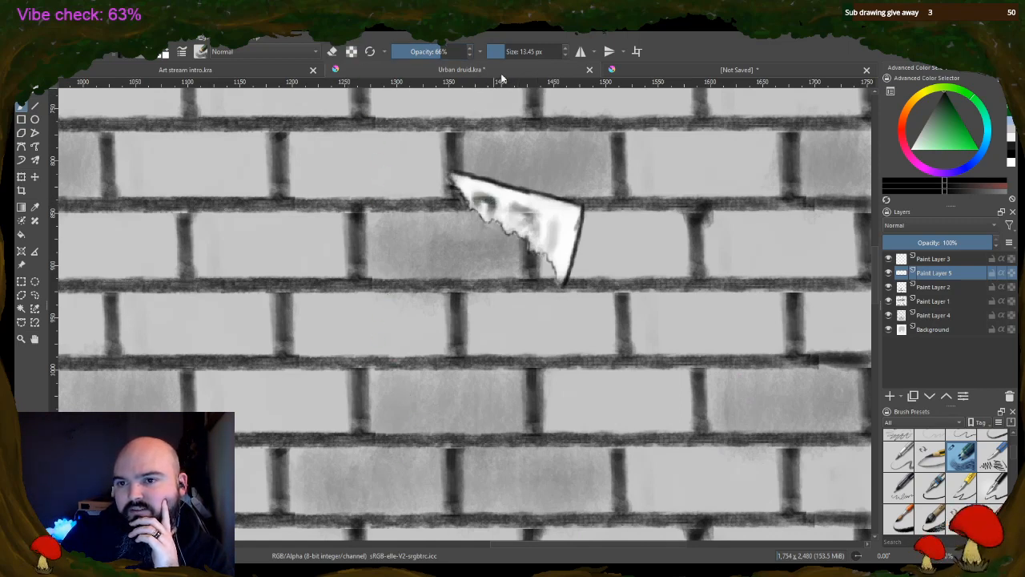
mouse_move(473, 196)
left_mouse_down()
mouse_move(533, 219)
mouse_move(512, 220)
mouse_move(548, 239)
mouse_move(547, 219)
mouse_move(552, 247)
left_mouse_up()
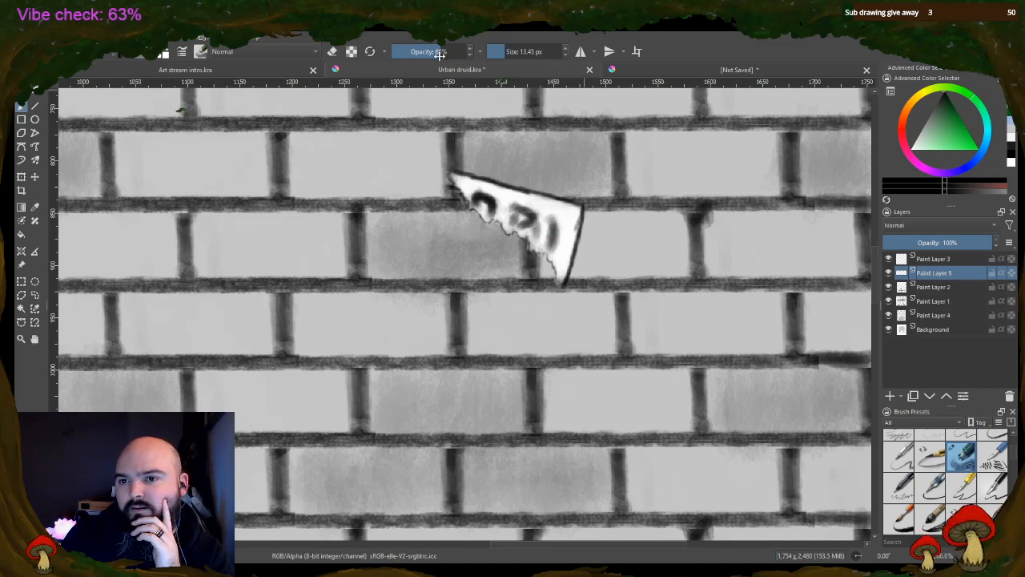
left_click_drag(440, 52, 426, 52)
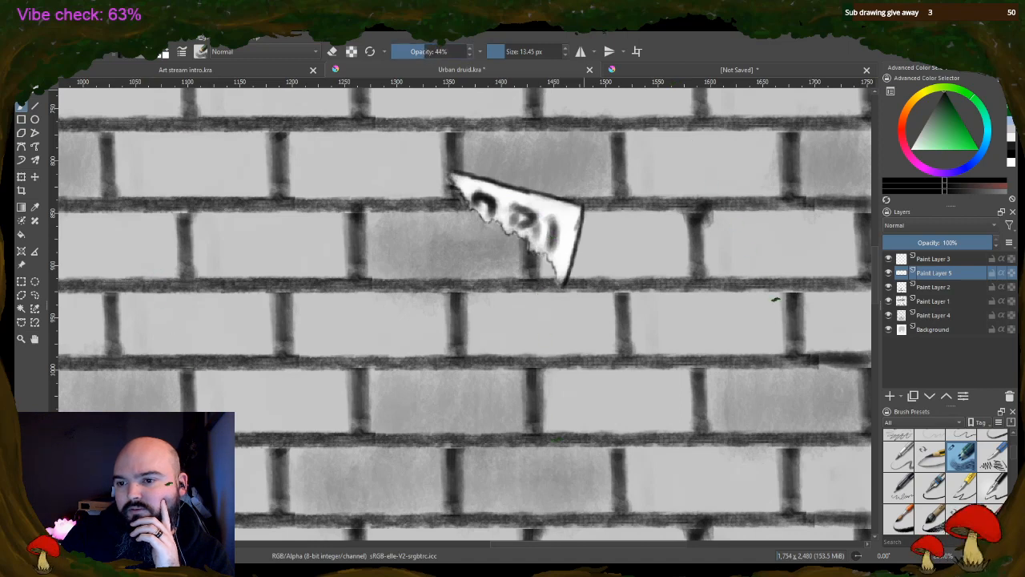
mouse_move(517, 206)
left_mouse_down()
mouse_move(515, 227)
mouse_move(533, 236)
left_mouse_up()
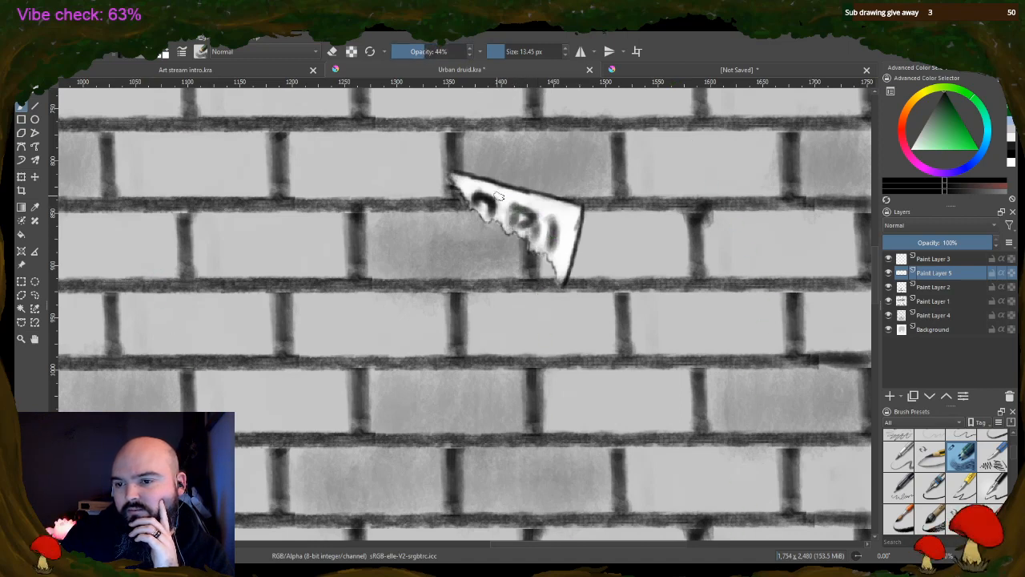
left_click_drag(470, 186, 545, 215)
mouse_move(467, 189)
left_mouse_down()
mouse_move(500, 220)
mouse_move(517, 210)
mouse_move(518, 231)
mouse_move(541, 214)
mouse_move(536, 243)
mouse_move(552, 237)
mouse_move(549, 216)
mouse_move(561, 217)
mouse_move(555, 248)
mouse_move(541, 210)
left_mouse_up()
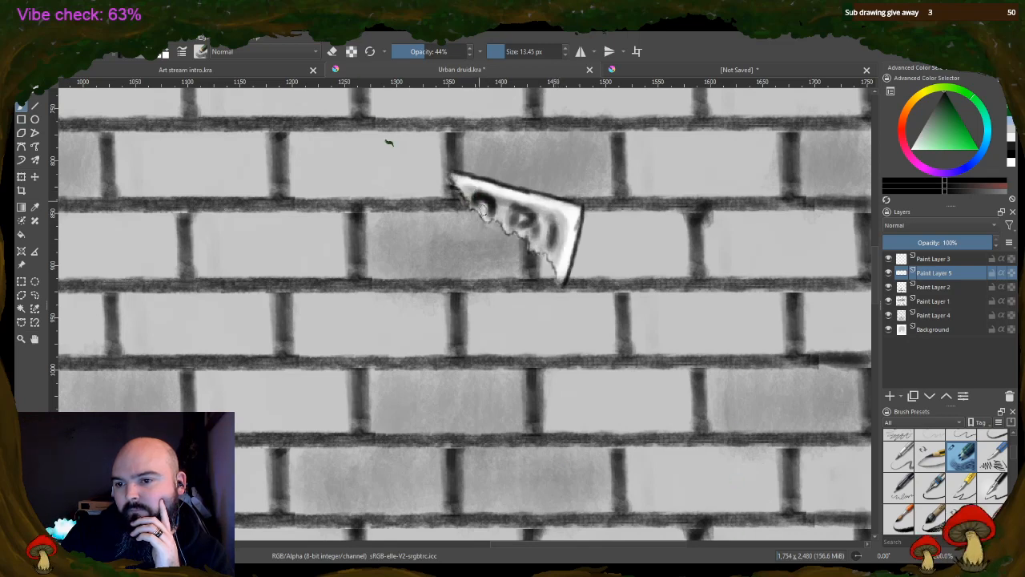
left_click_drag(476, 202, 491, 215)
Darken the lower ends of the letter-like marks and extend them down to the shard's ragged edge
scroll(521, 231, "up", 3)
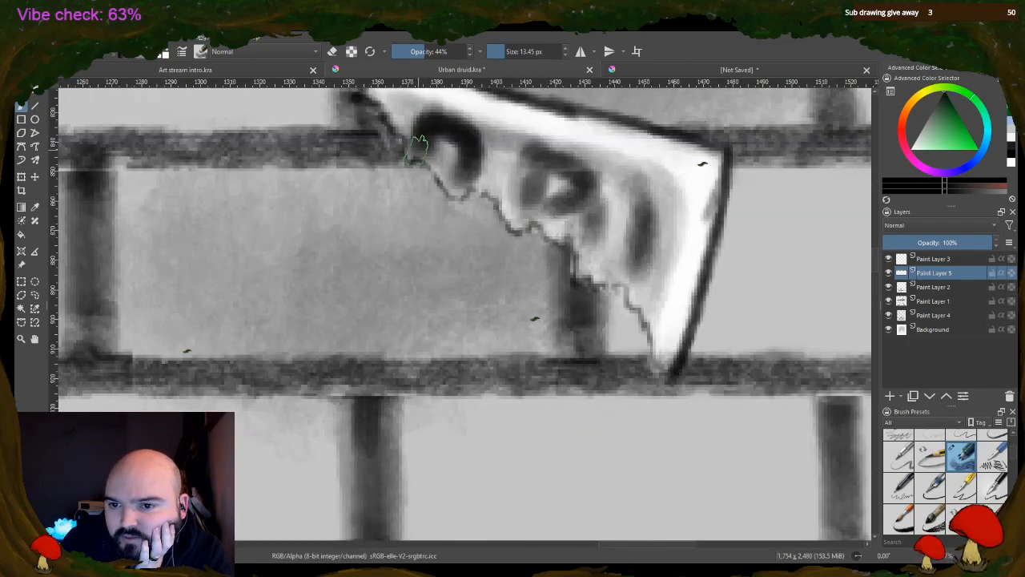
left_click_drag(451, 183, 464, 179)
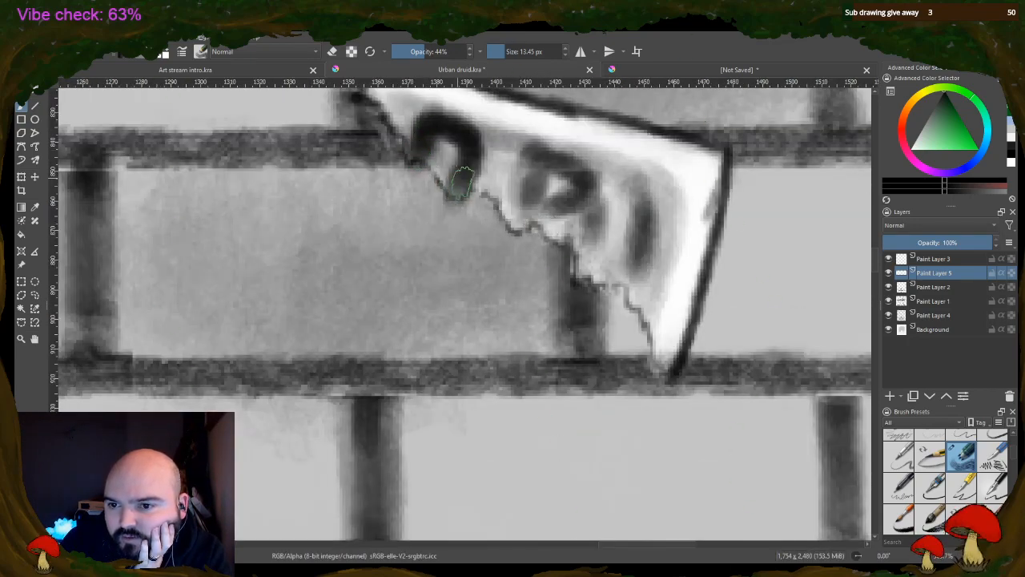
mouse_move(529, 201)
left_mouse_down()
mouse_move(528, 228)
mouse_move(534, 218)
mouse_move(524, 229)
mouse_move(528, 203)
left_mouse_up()
left_click_drag(463, 181, 456, 196)
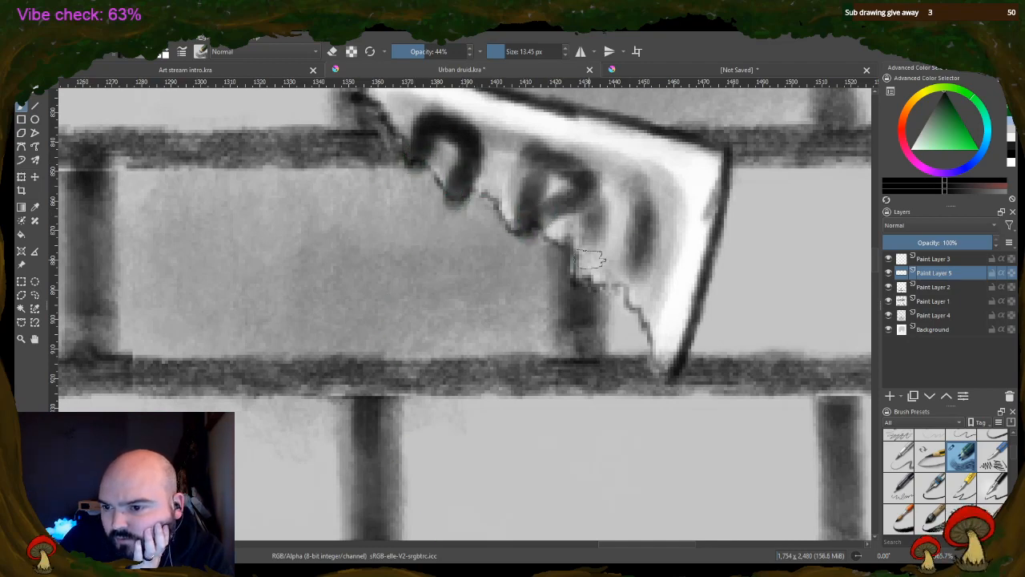
mouse_move(582, 247)
left_mouse_down()
mouse_move(591, 244)
mouse_move(583, 247)
left_mouse_up()
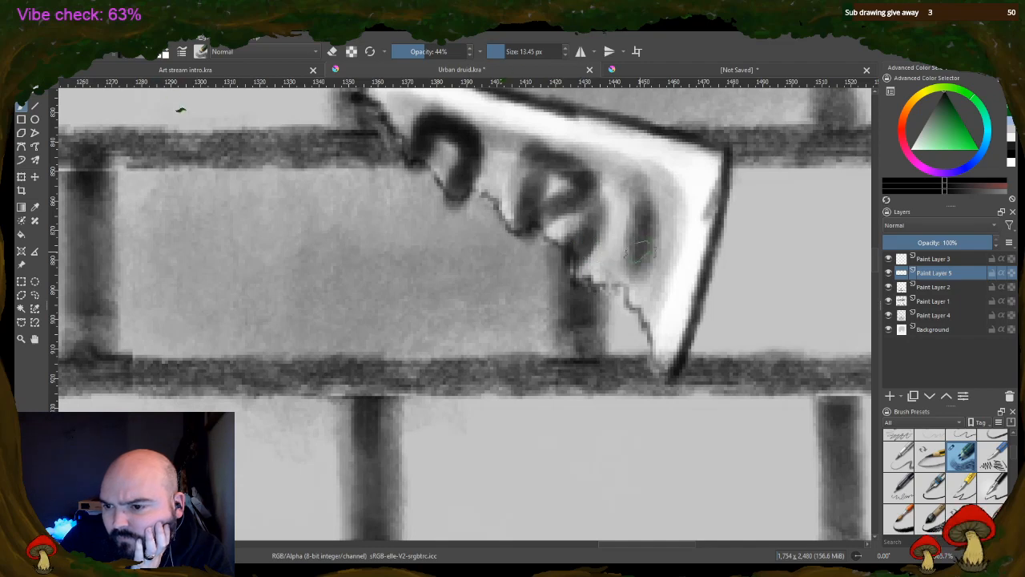
Erase the dark paint spilling past the shard's ragged edge with a 9.24 px eraser at 100% opacity
key("e")
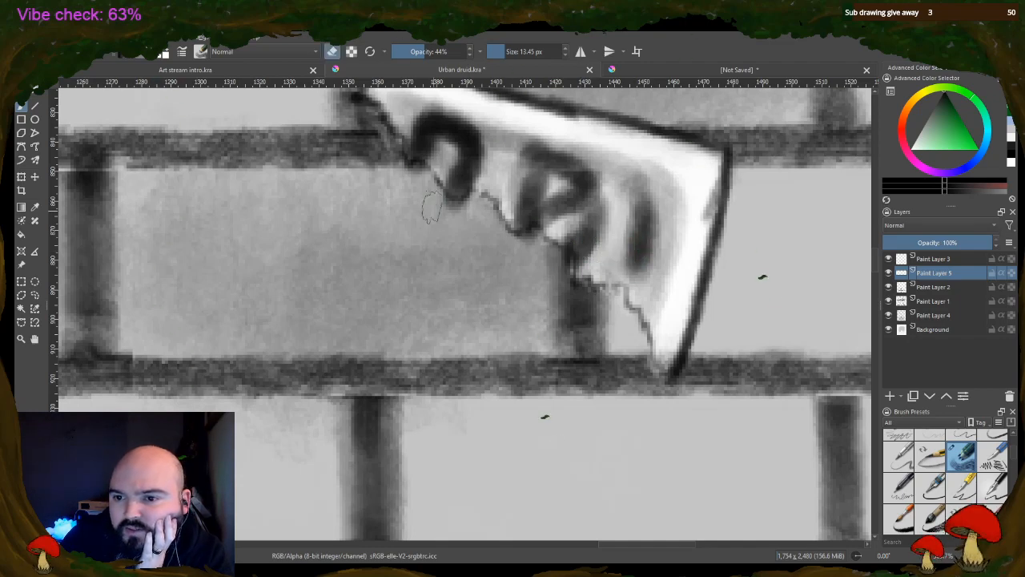
left_click_drag(439, 52, 490, 52)
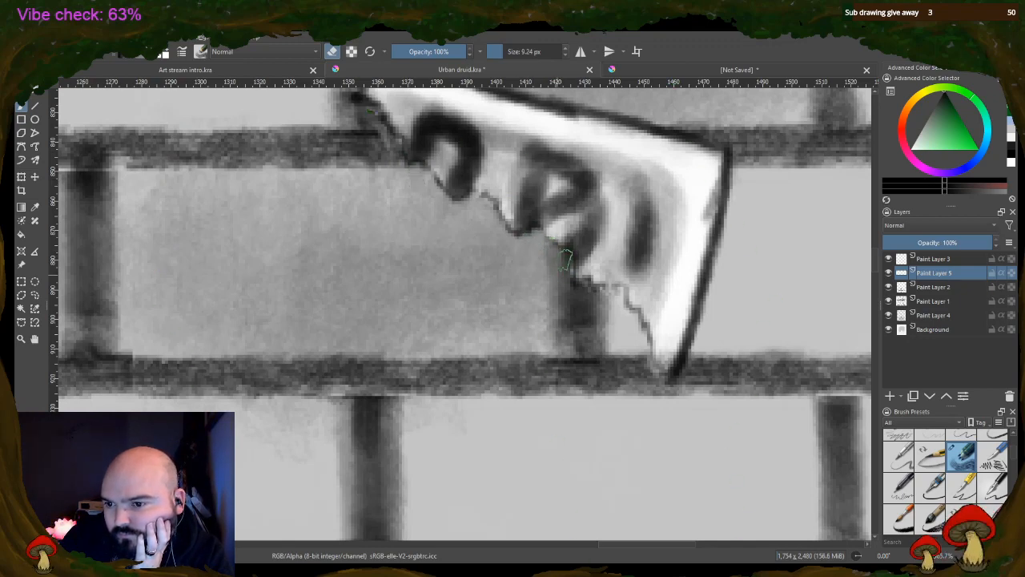
scroll(384, 340, "down", 2)
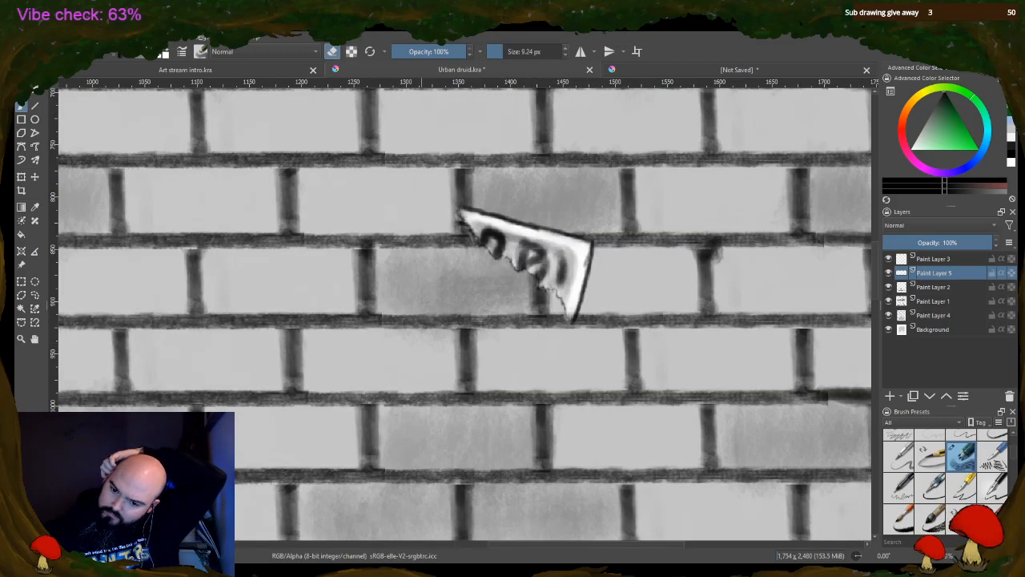
Brighten the inside of the upper-left shard with white using a 9.24 px brush at 100% opacity
left_click_drag(519, 546, 290, 550)
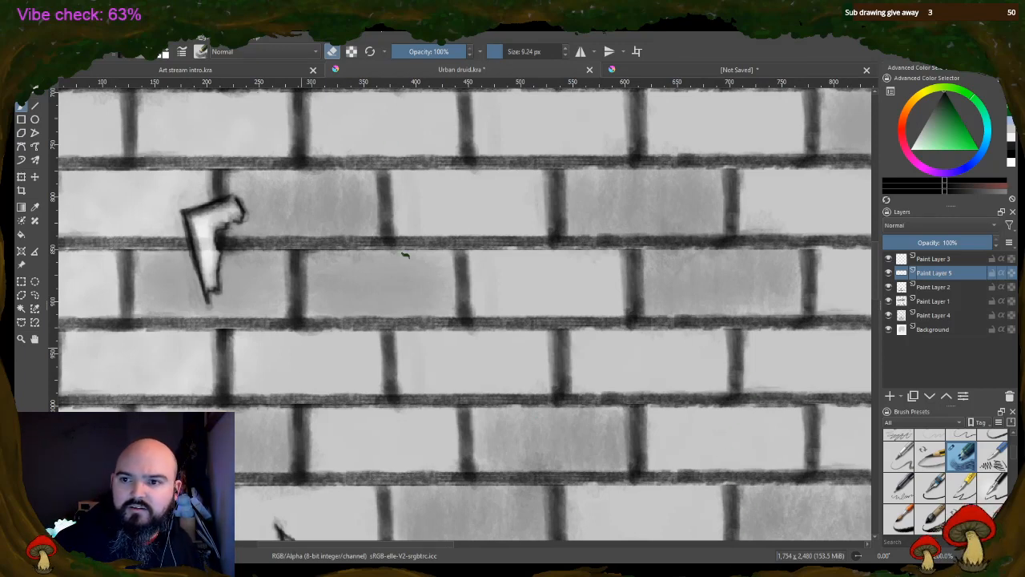
key("e")
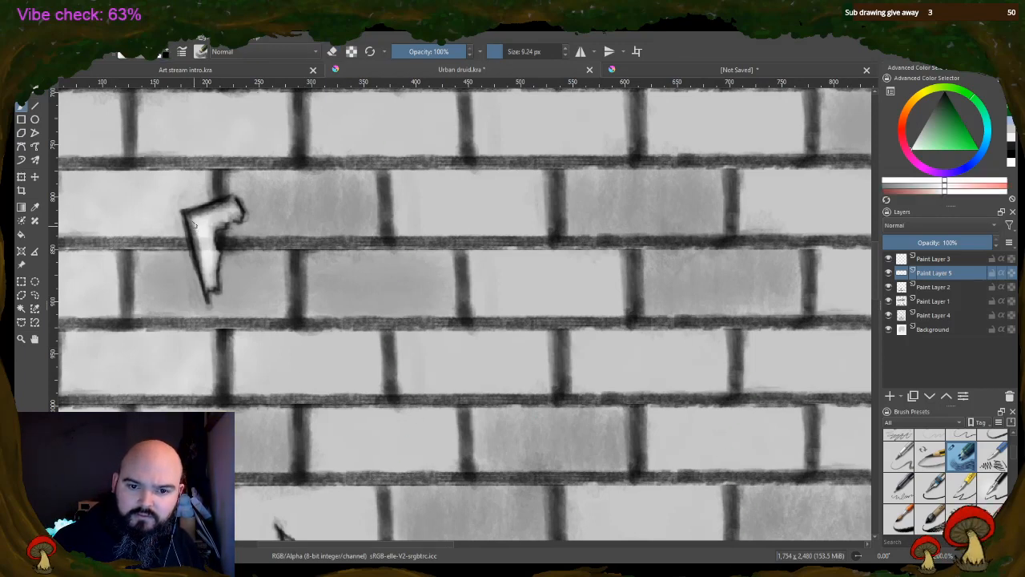
mouse_move(195, 232)
left_mouse_down()
mouse_move(213, 240)
mouse_move(204, 219)
mouse_move(225, 217)
left_mouse_up()
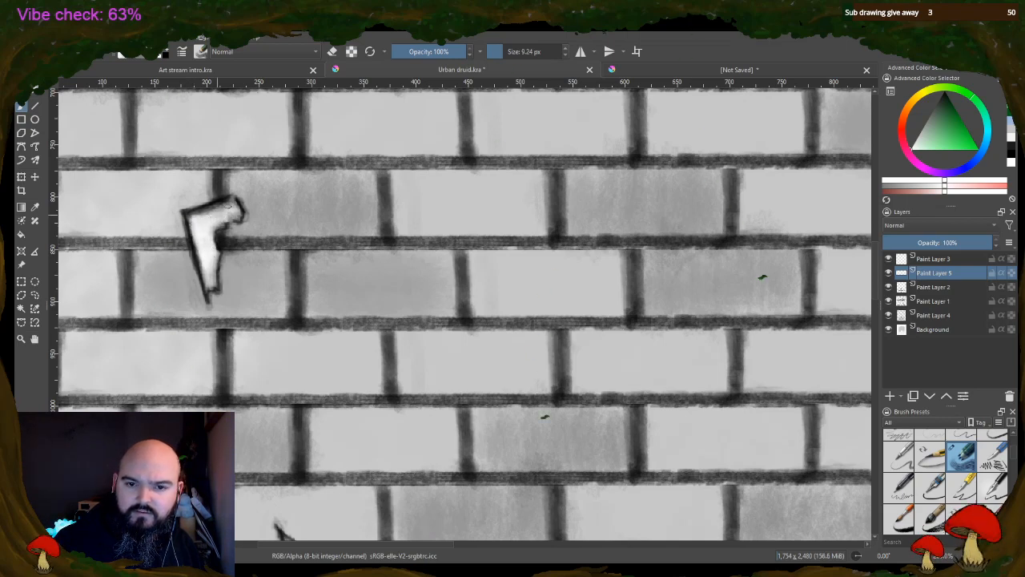
scroll(473, 318, "down", 1)
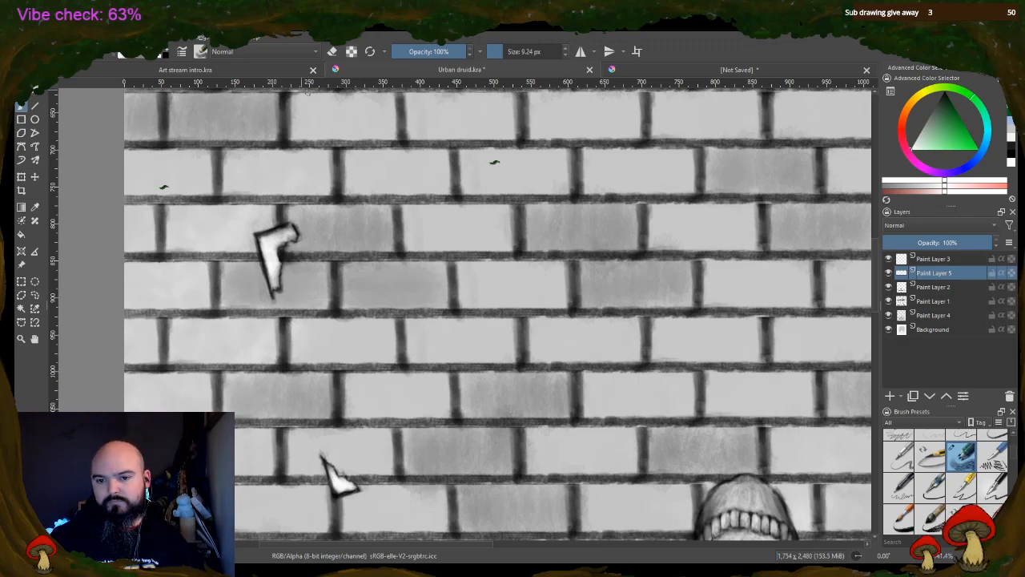
scroll(496, 212, "down", 2)
left_click_drag(458, 544, 530, 544)
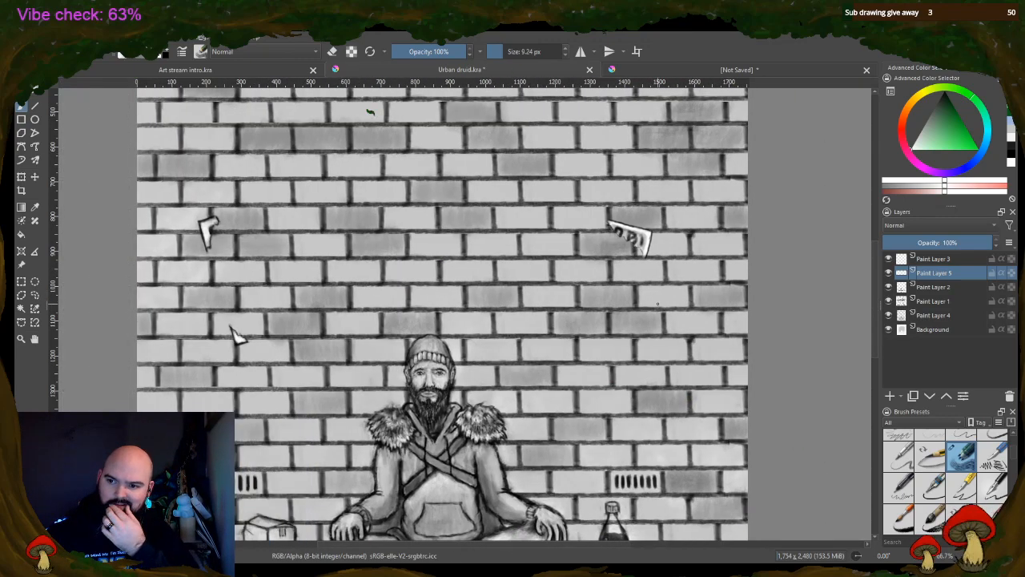
scroll(390, 296, "down", 1)
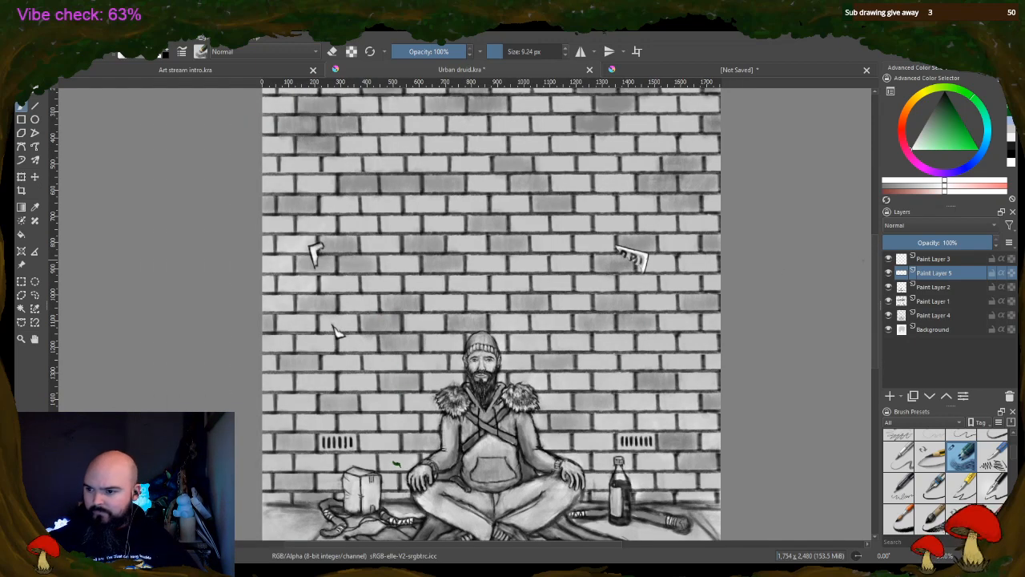
left_click_drag(874, 259, 876, 278)
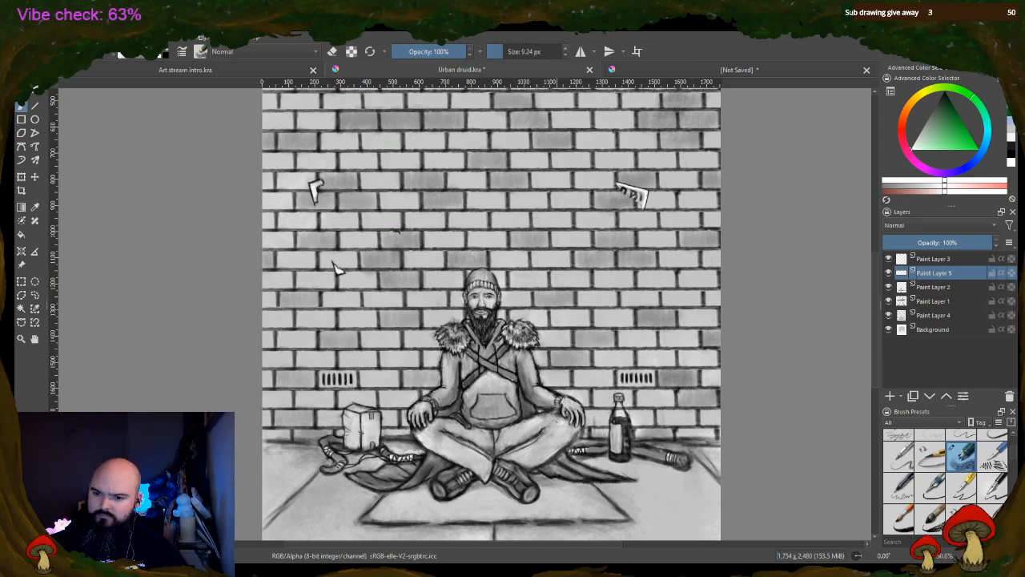
Set the brush size to 4.17 px, check Paint Layer 2 by hiding and showing it, and make it the active layer
scroll(539, 455, "down", 1)
scroll(530, 470, "up", 2)
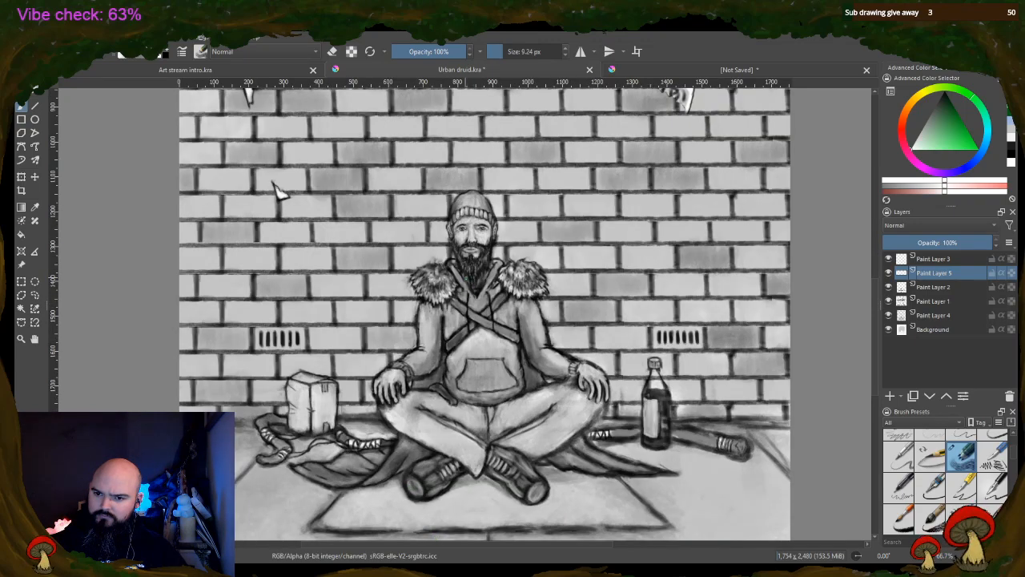
scroll(510, 195, "up", 2)
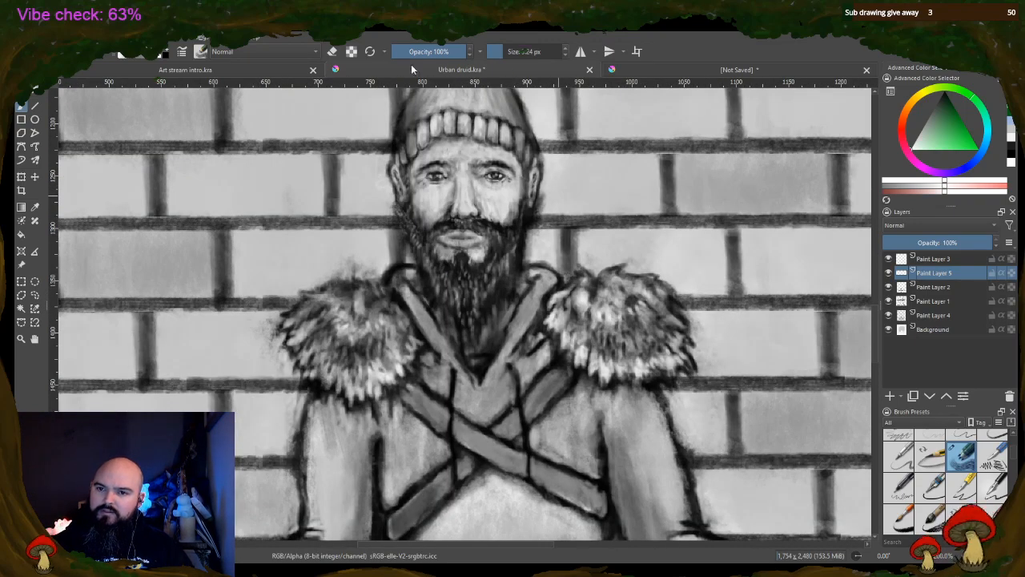
left_click(448, 225, "ctrl")
left_click(500, 54)
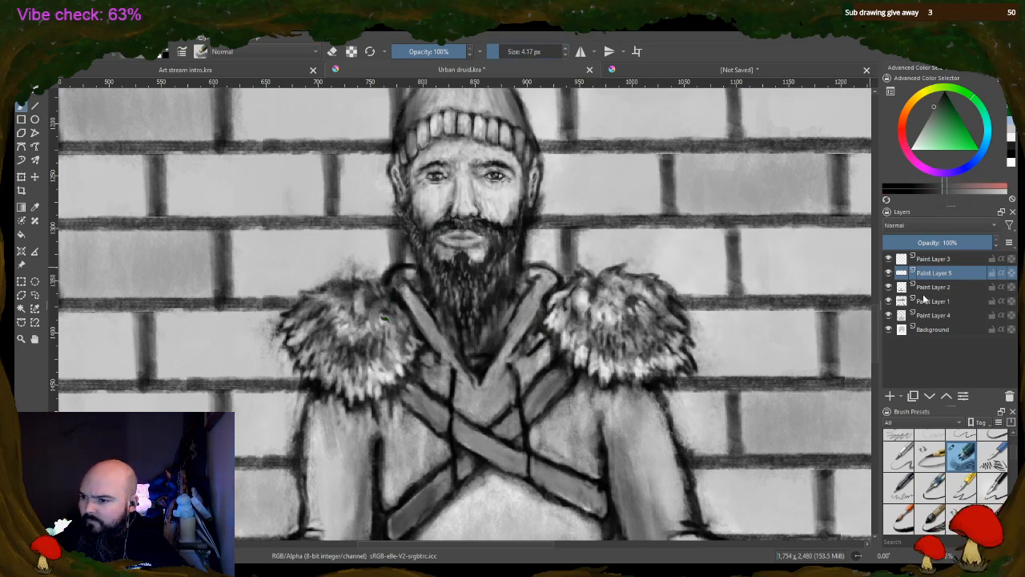
left_click(888, 287)
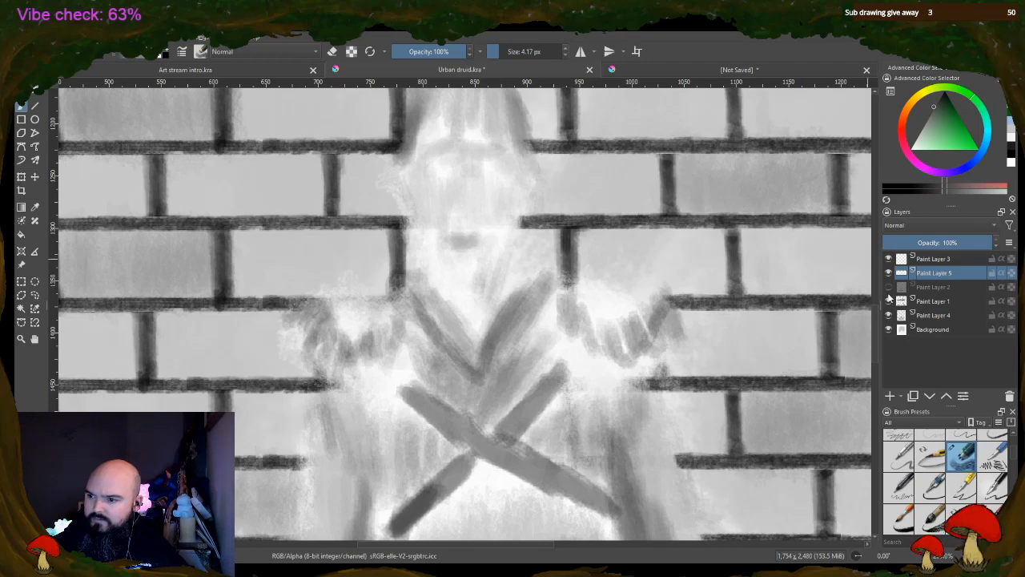
left_click(888, 287)
left_click(930, 287)
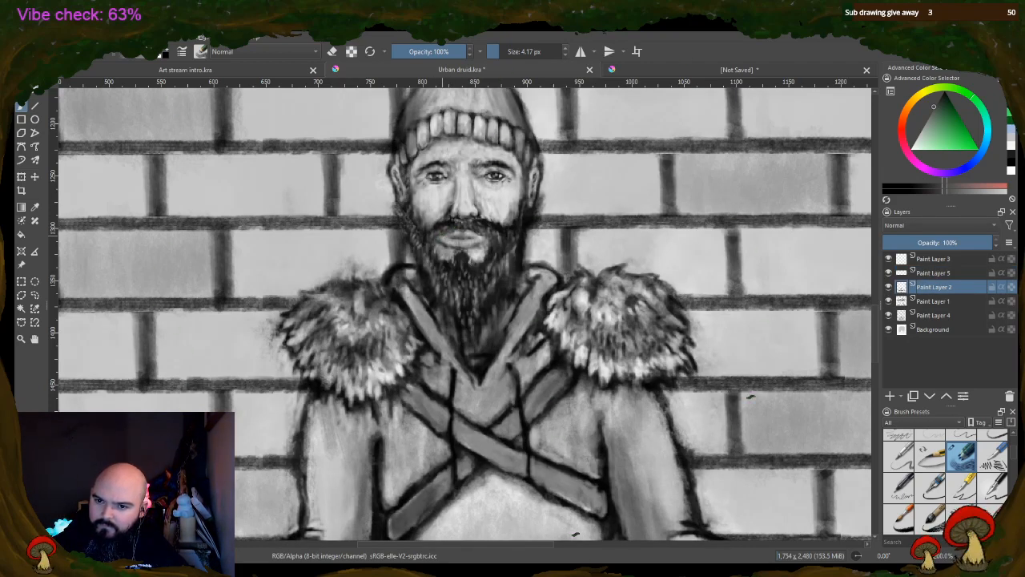
Touch up the druid's mouth and moustache with white at 47% opacity, cleaning up with the brush in eraser mode
left_click(166, 51)
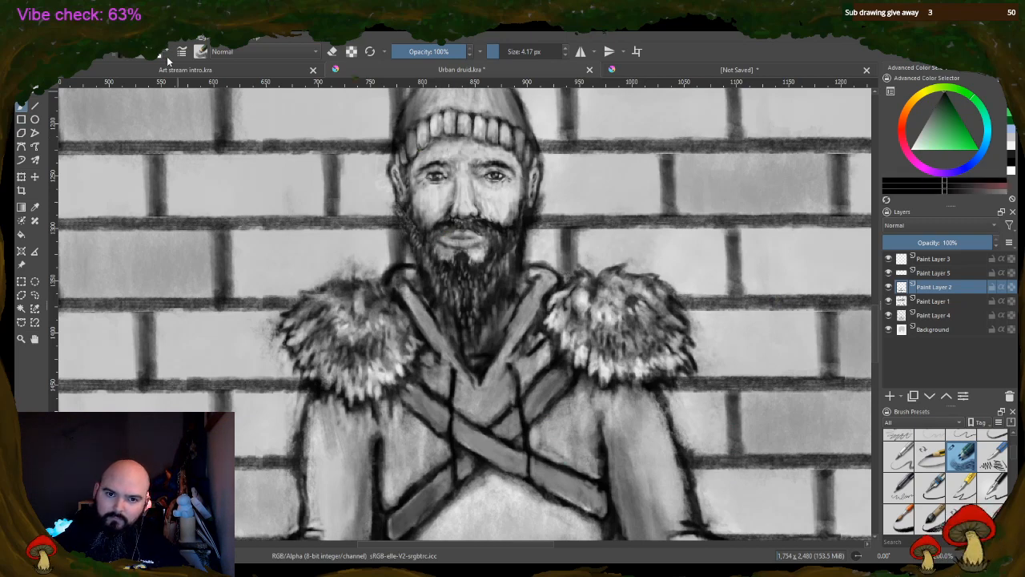
left_click(161, 56)
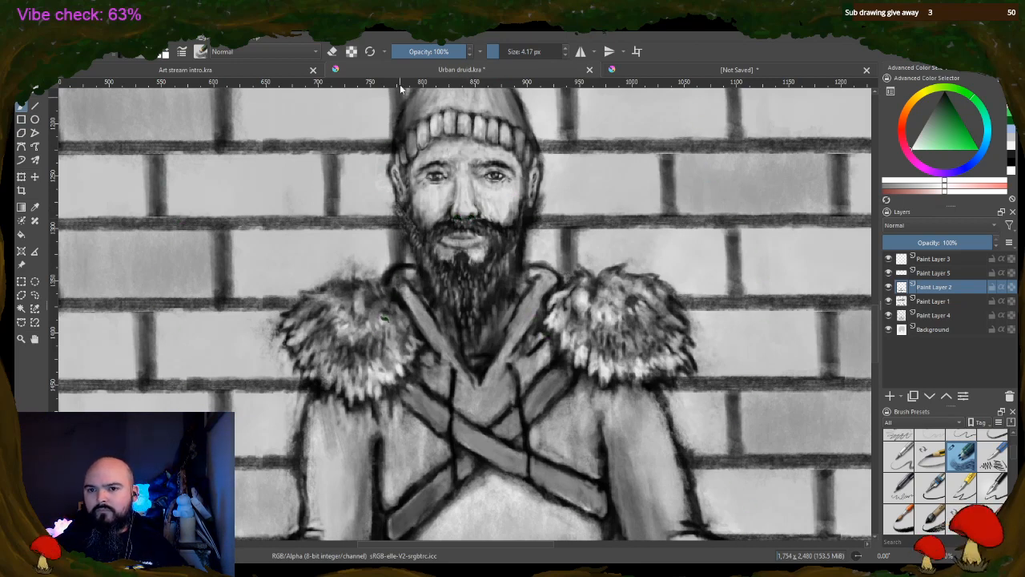
left_click_drag(418, 50, 429, 50)
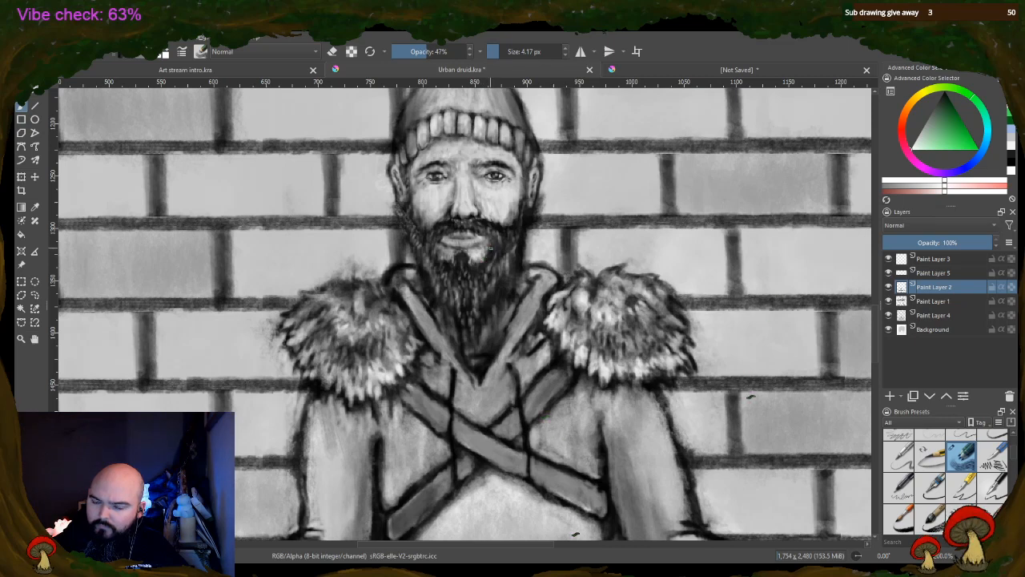
left_click(332, 51)
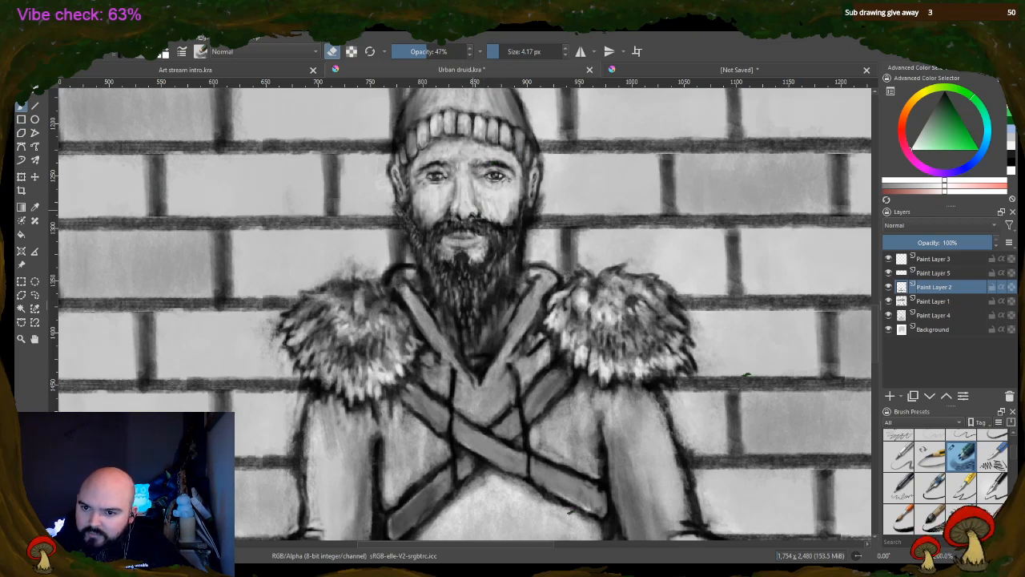
left_click(333, 51)
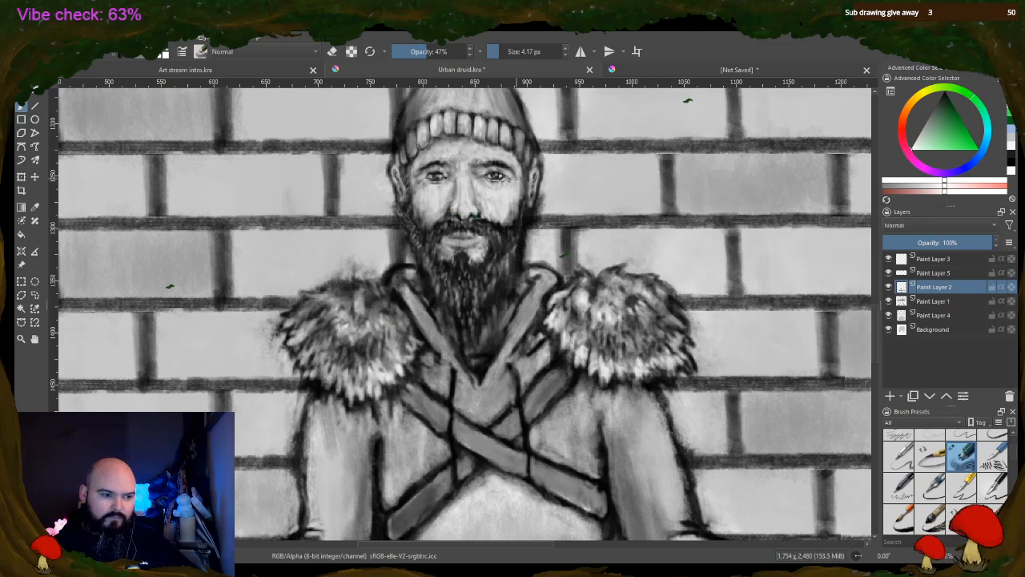
Review the whole wall and figure, make Paint Layer 3 active, and save the Urban druid drawing
scroll(512, 197, "down", 4)
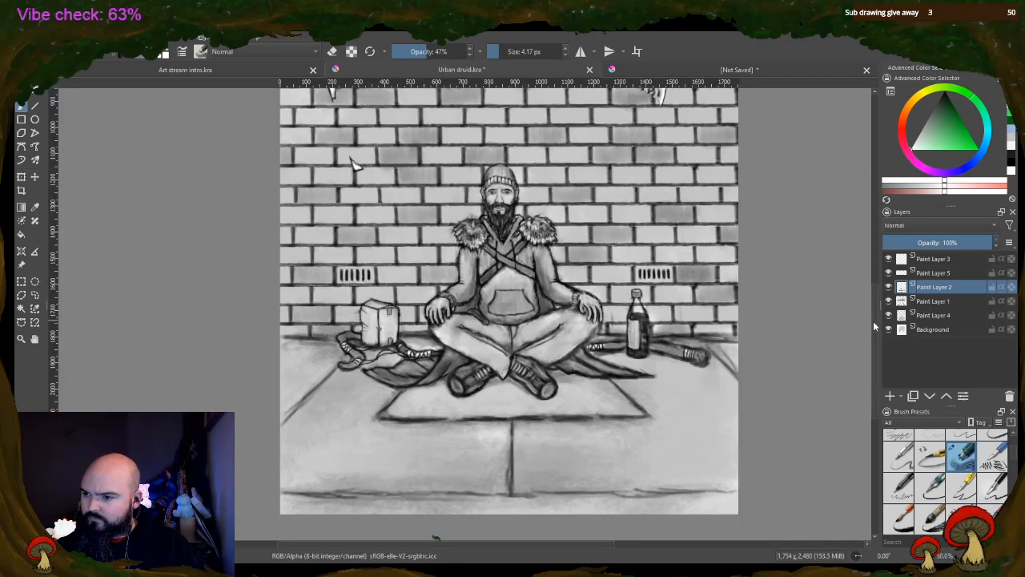
mouse_move(873, 323)
left_mouse_down()
mouse_move(866, 246)
mouse_move(866, 282)
left_mouse_up()
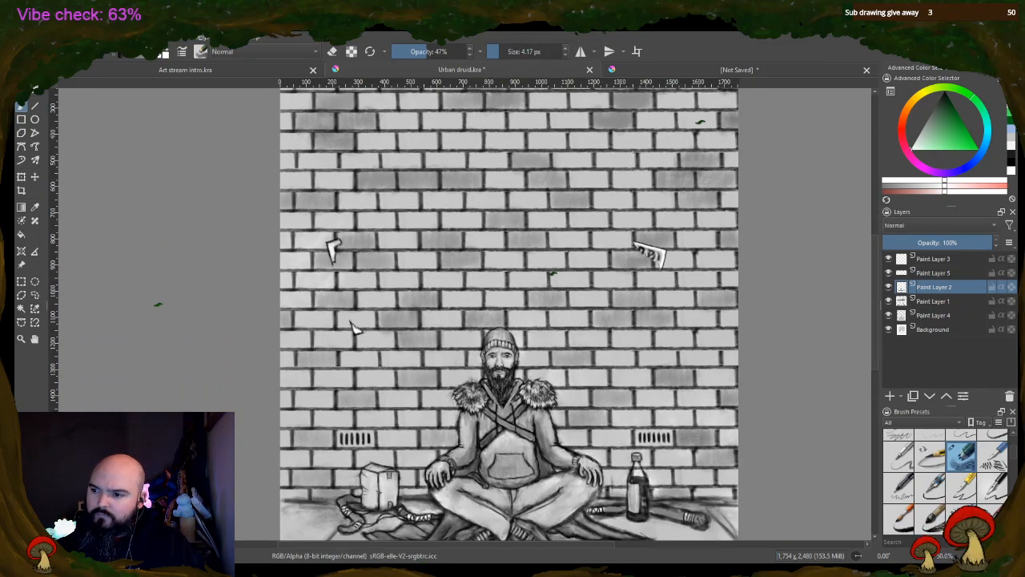
left_click(931, 259)
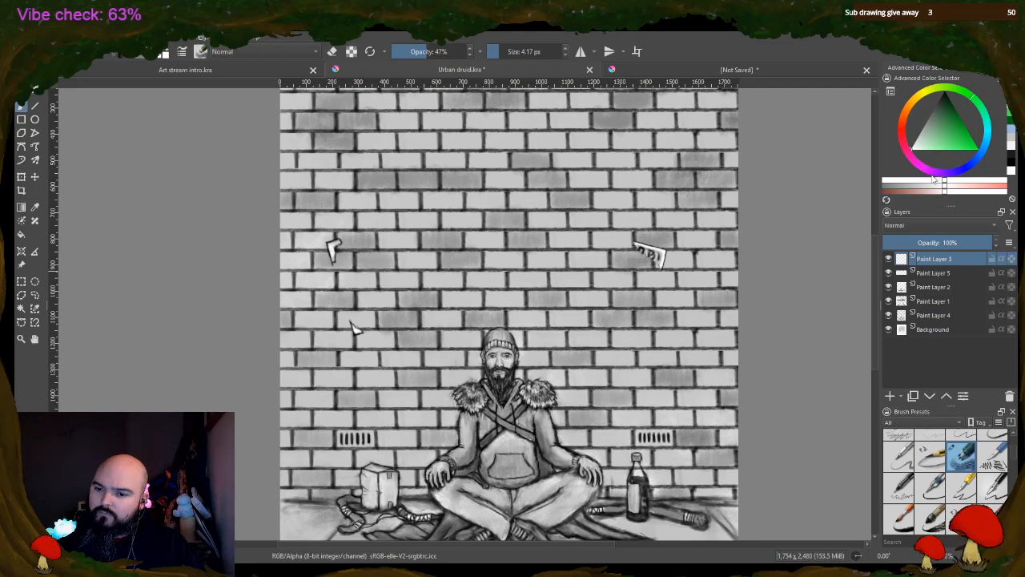
mouse_move(874, 259)
left_mouse_down()
mouse_move(877, 225)
mouse_move(879, 286)
left_mouse_up()
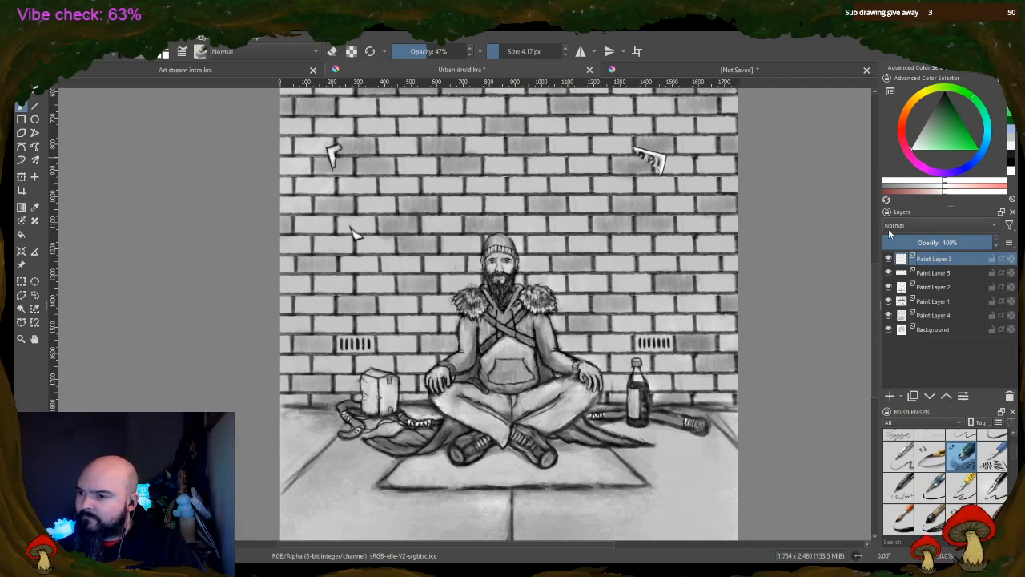
mouse_move(875, 292)
left_mouse_down()
mouse_move(871, 197)
mouse_move(866, 273)
mouse_move(866, 249)
left_mouse_up()
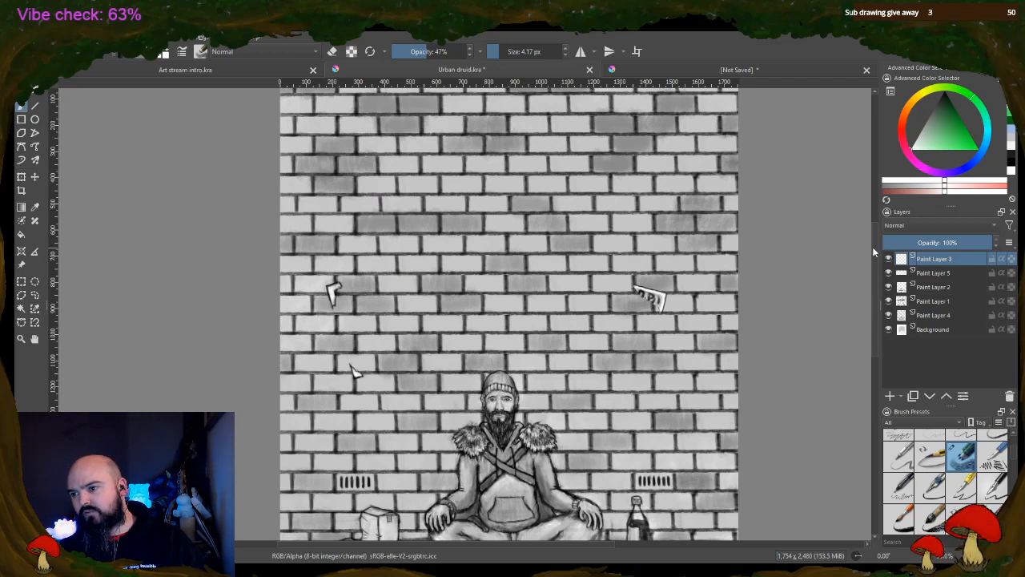
left_click_drag(875, 251, 874, 287)
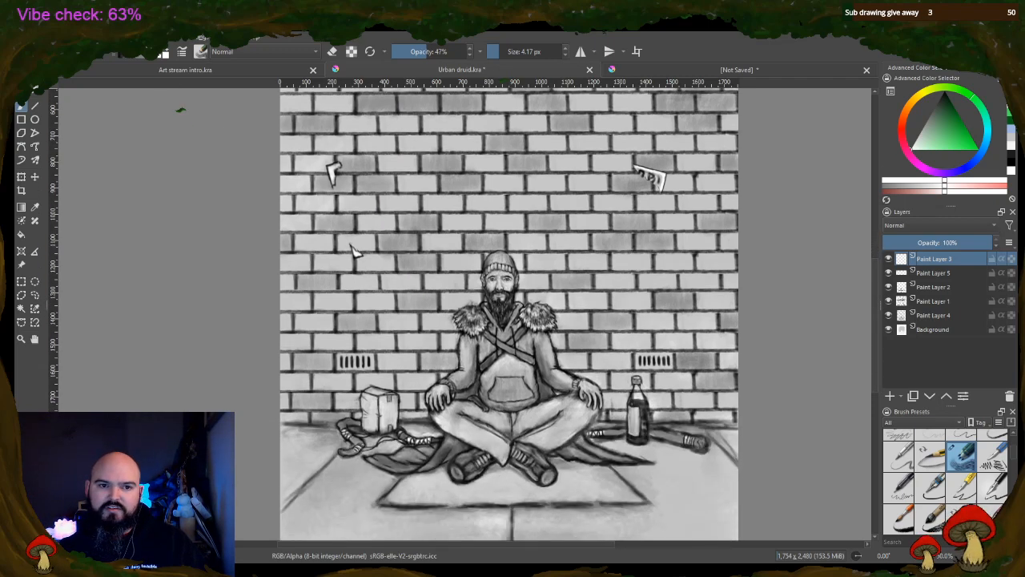
key("ctrl+s")
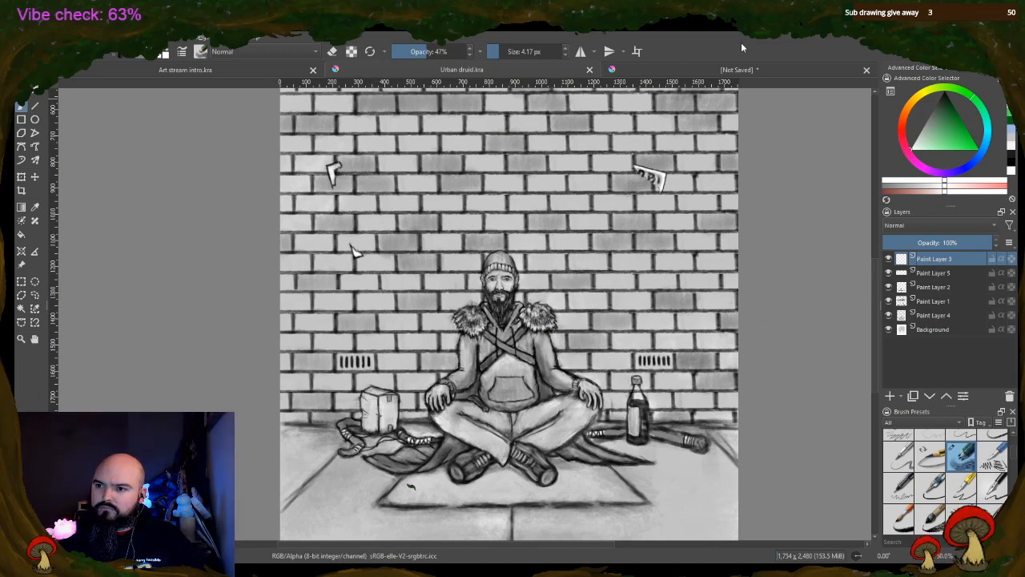
Switch to the unsaved cat drawing and crop its canvas closely around the two cats to about 2,428 x 2,704 px
left_click(746, 69)
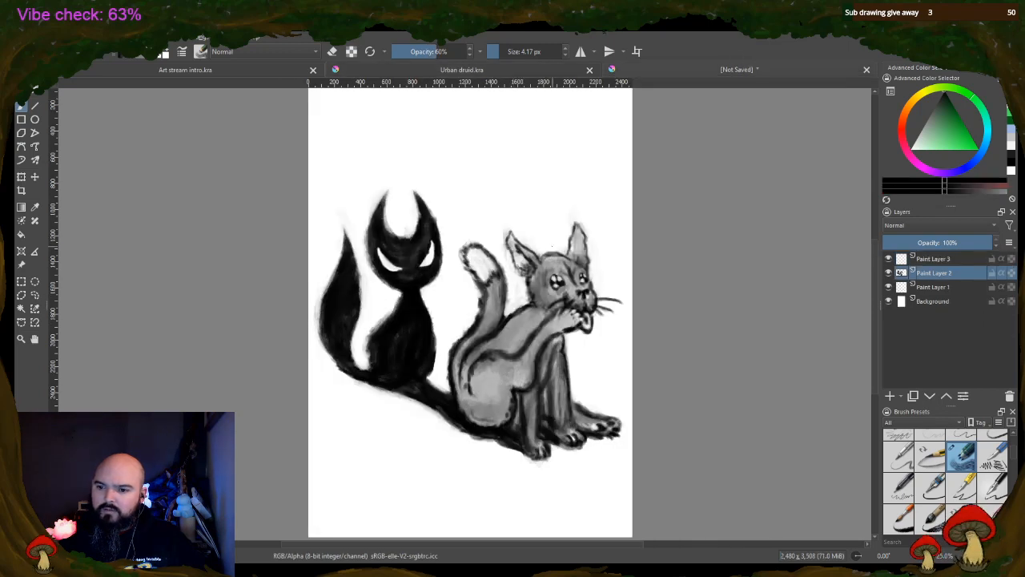
left_click(887, 301)
left_click(888, 302)
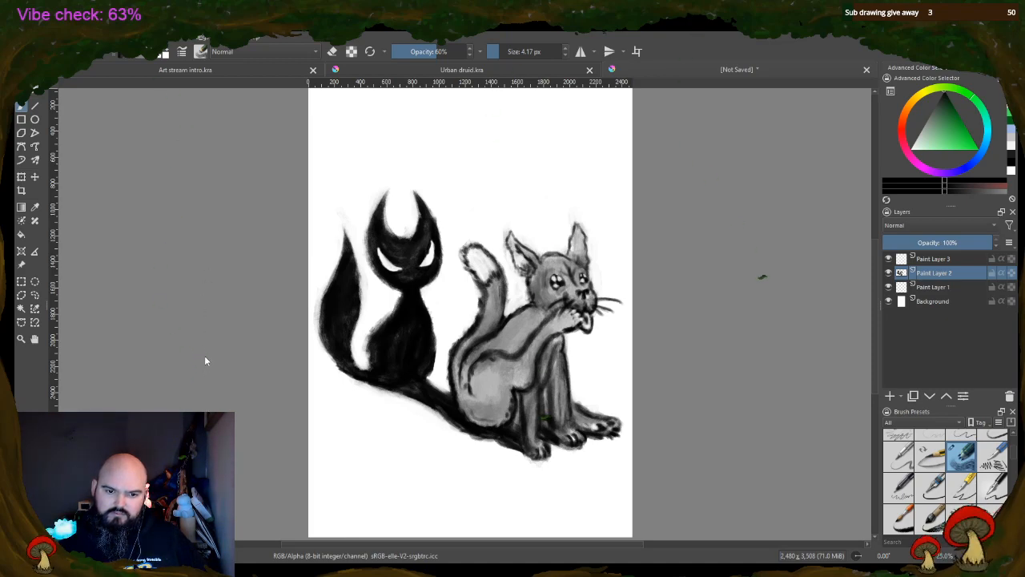
left_click(477, 259)
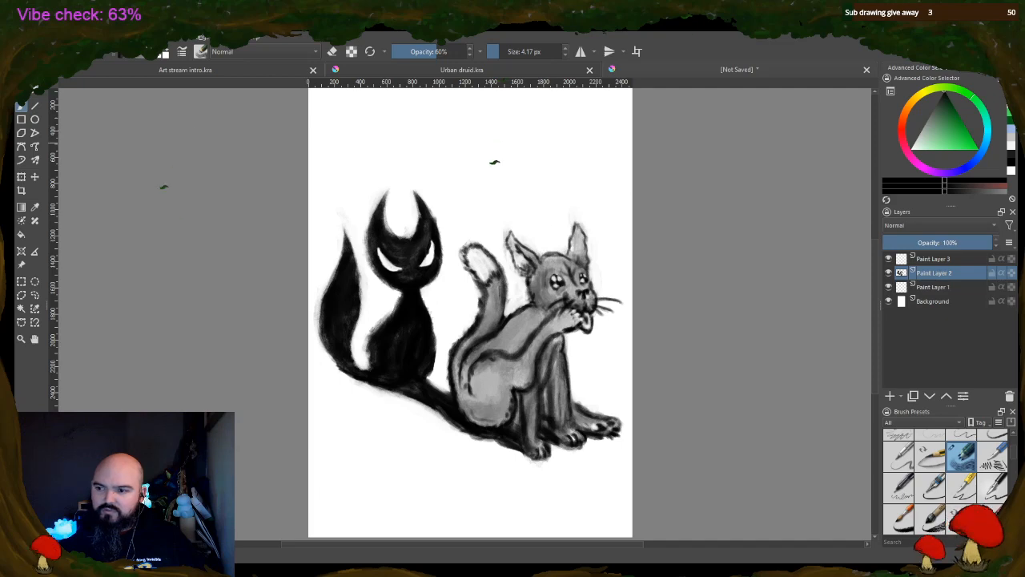
left_click(22, 190)
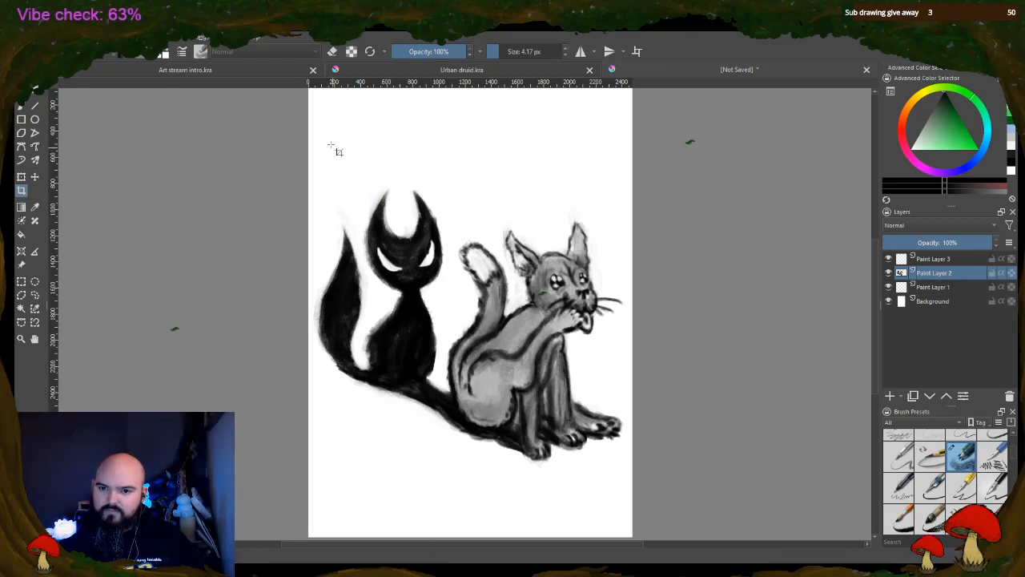
left_click_drag(315, 135, 627, 487)
double_click(463, 292)
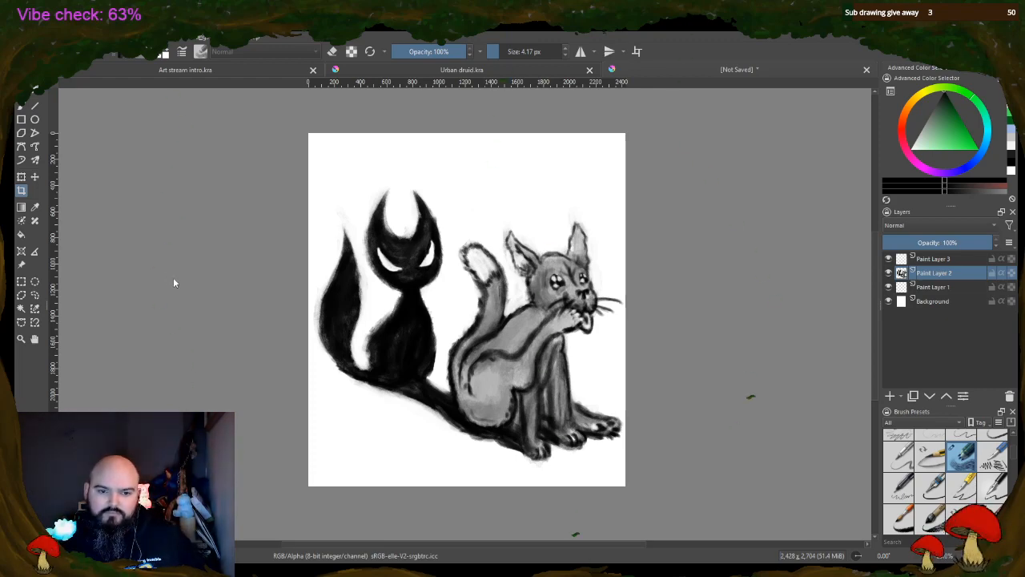
left_click(441, 307)
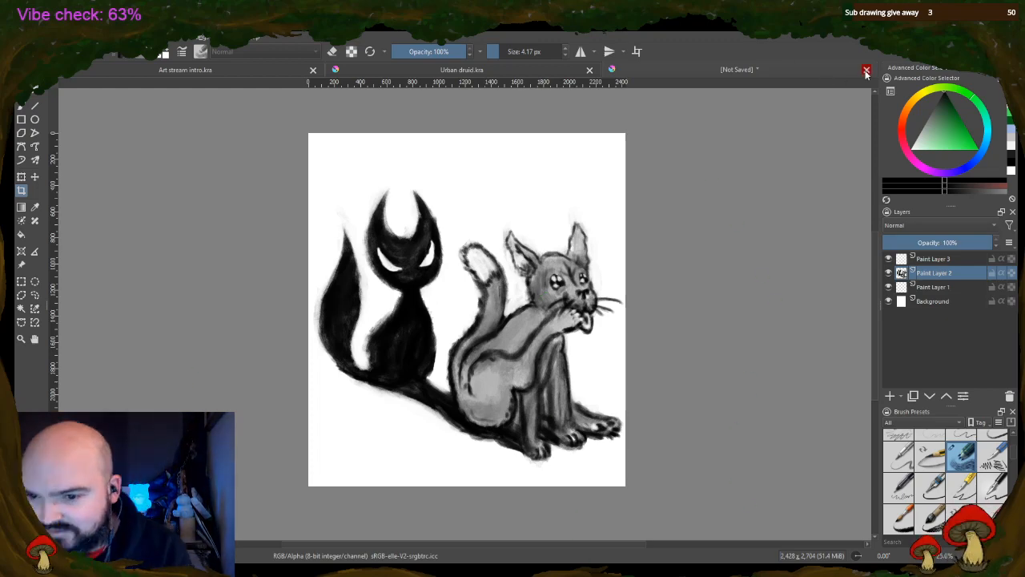
Erase stray smudges around the cats' outlines on Paint Layer 2 with a 70.24 px eraser at 100% opacity
scroll(495, 281, "up", 2)
scroll(544, 266, "down", 1)
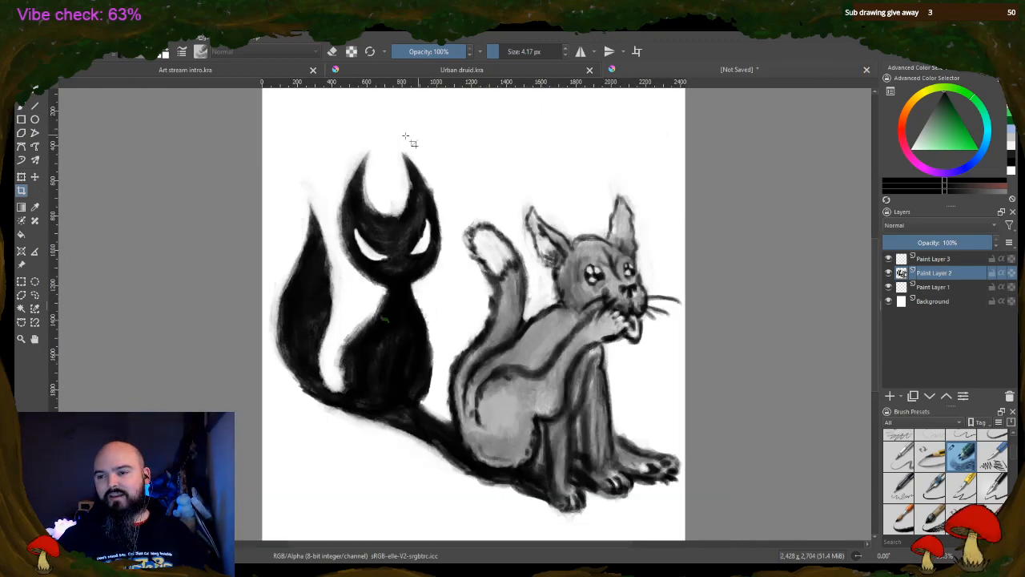
left_click(22, 104)
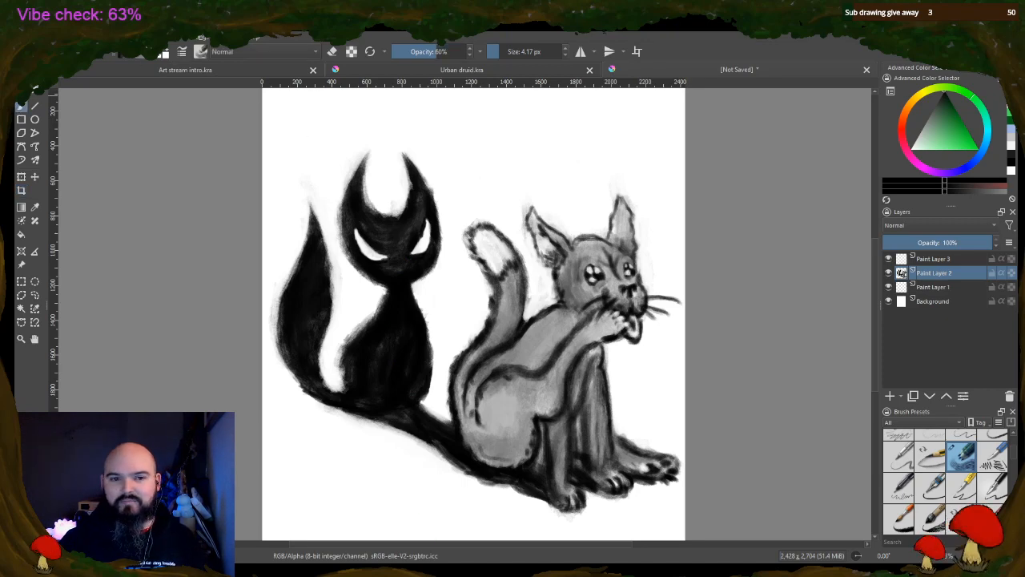
left_click(332, 51)
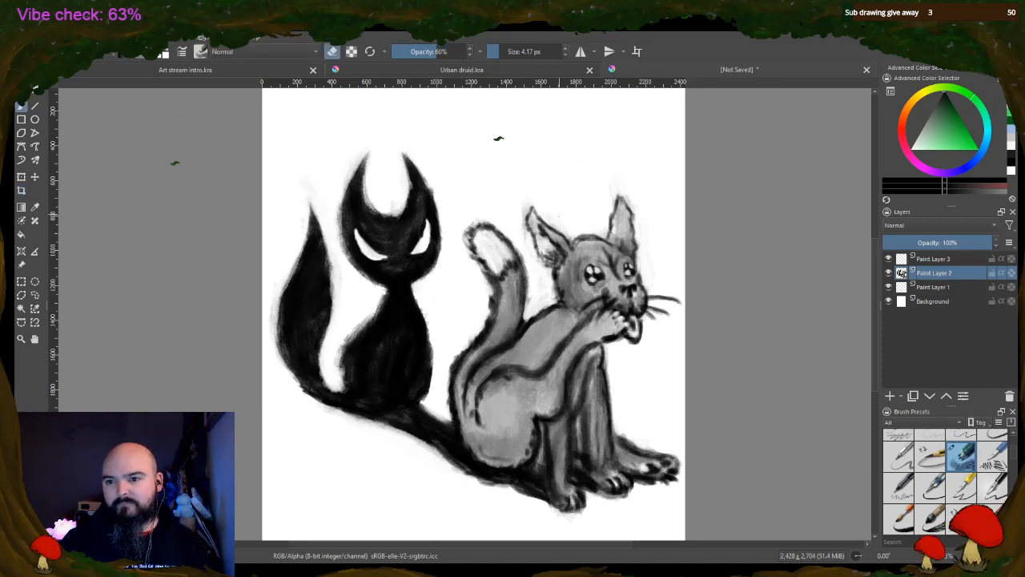
left_click(518, 52)
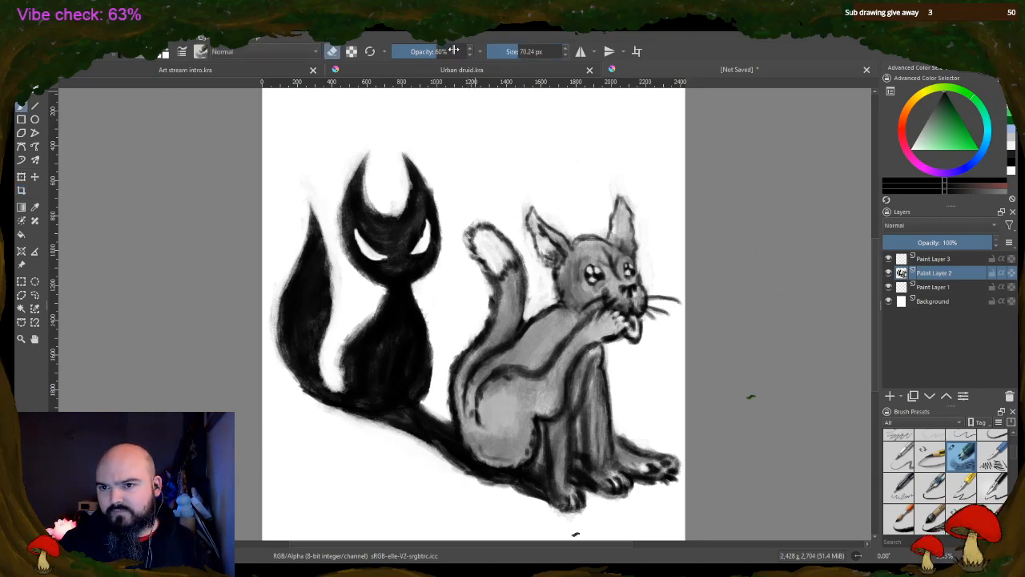
left_click_drag(454, 49, 521, 48)
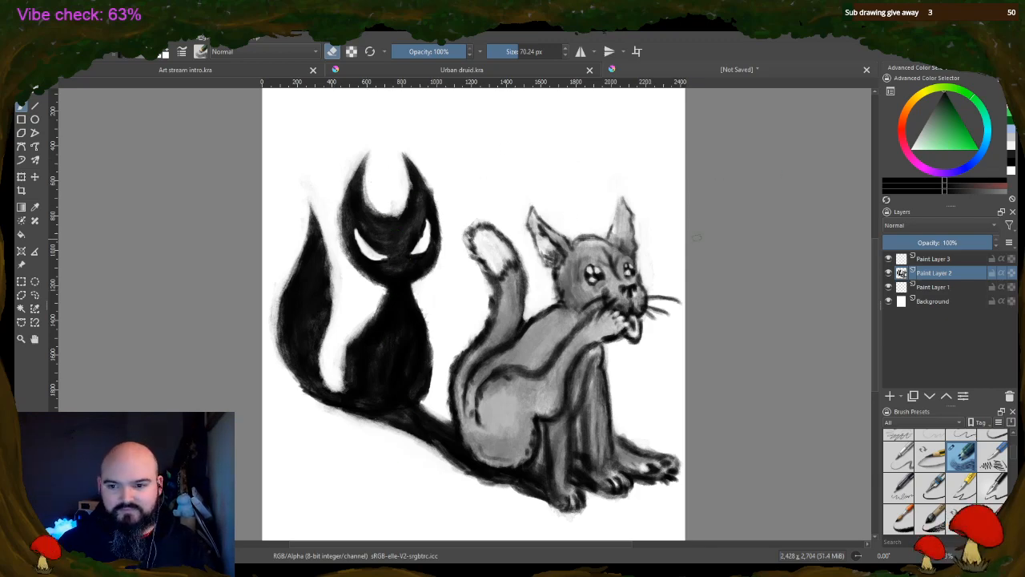
Close the unsaved cat drawing
left_click(866, 70)
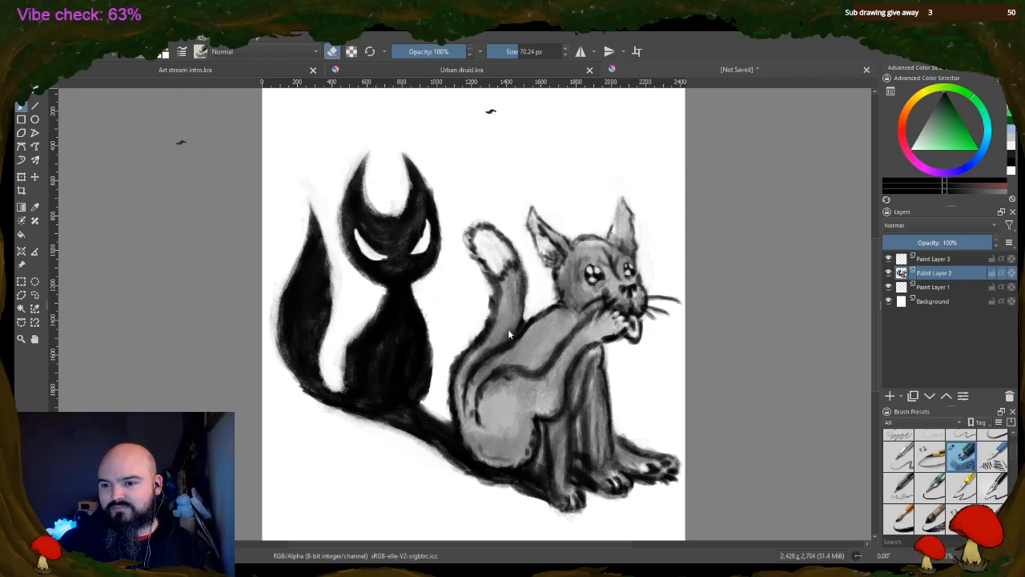